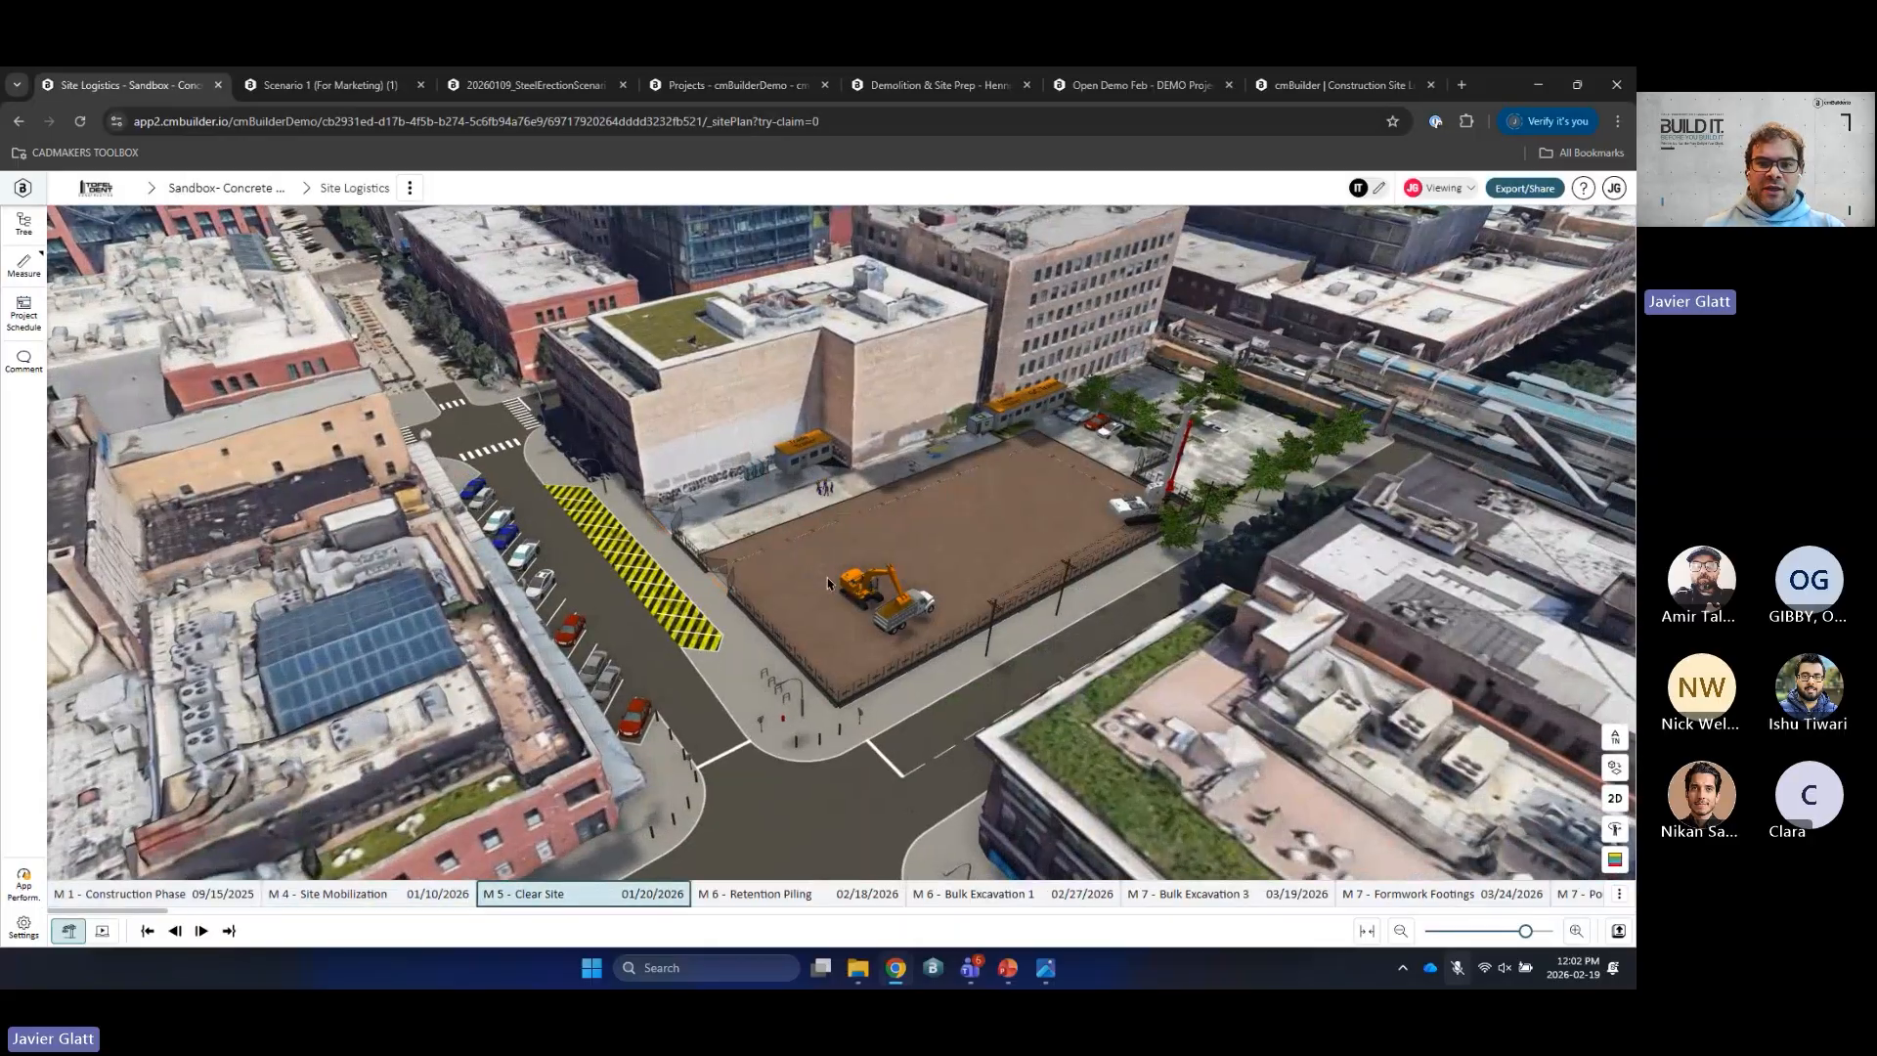
Step: Advance the construction timeline from Clear Site through retention piling and bulk excavation to the Formwork Footings phase dated 03/24/2026
scroll(828, 581, "up", 5)
left_click_drag(828, 580, 780, 518)
key("Right")
key("Right")
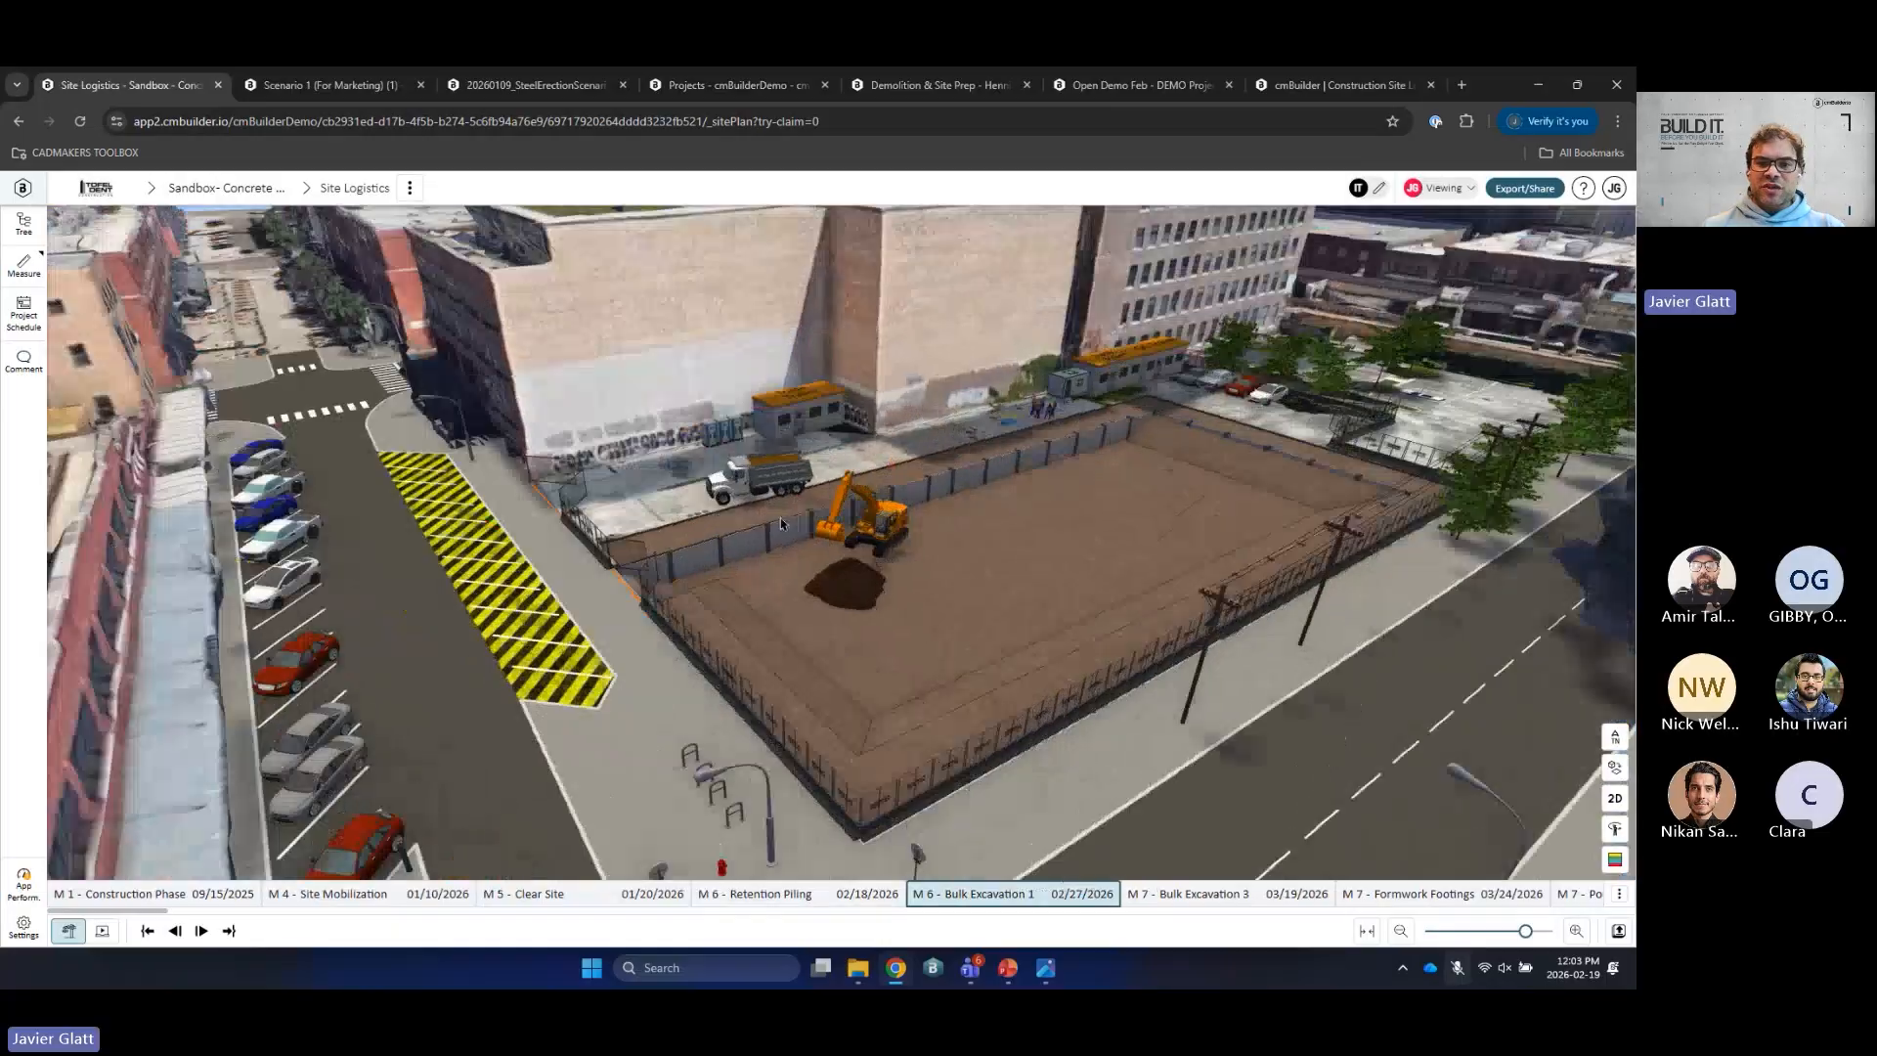
key("Right")
key("Right")
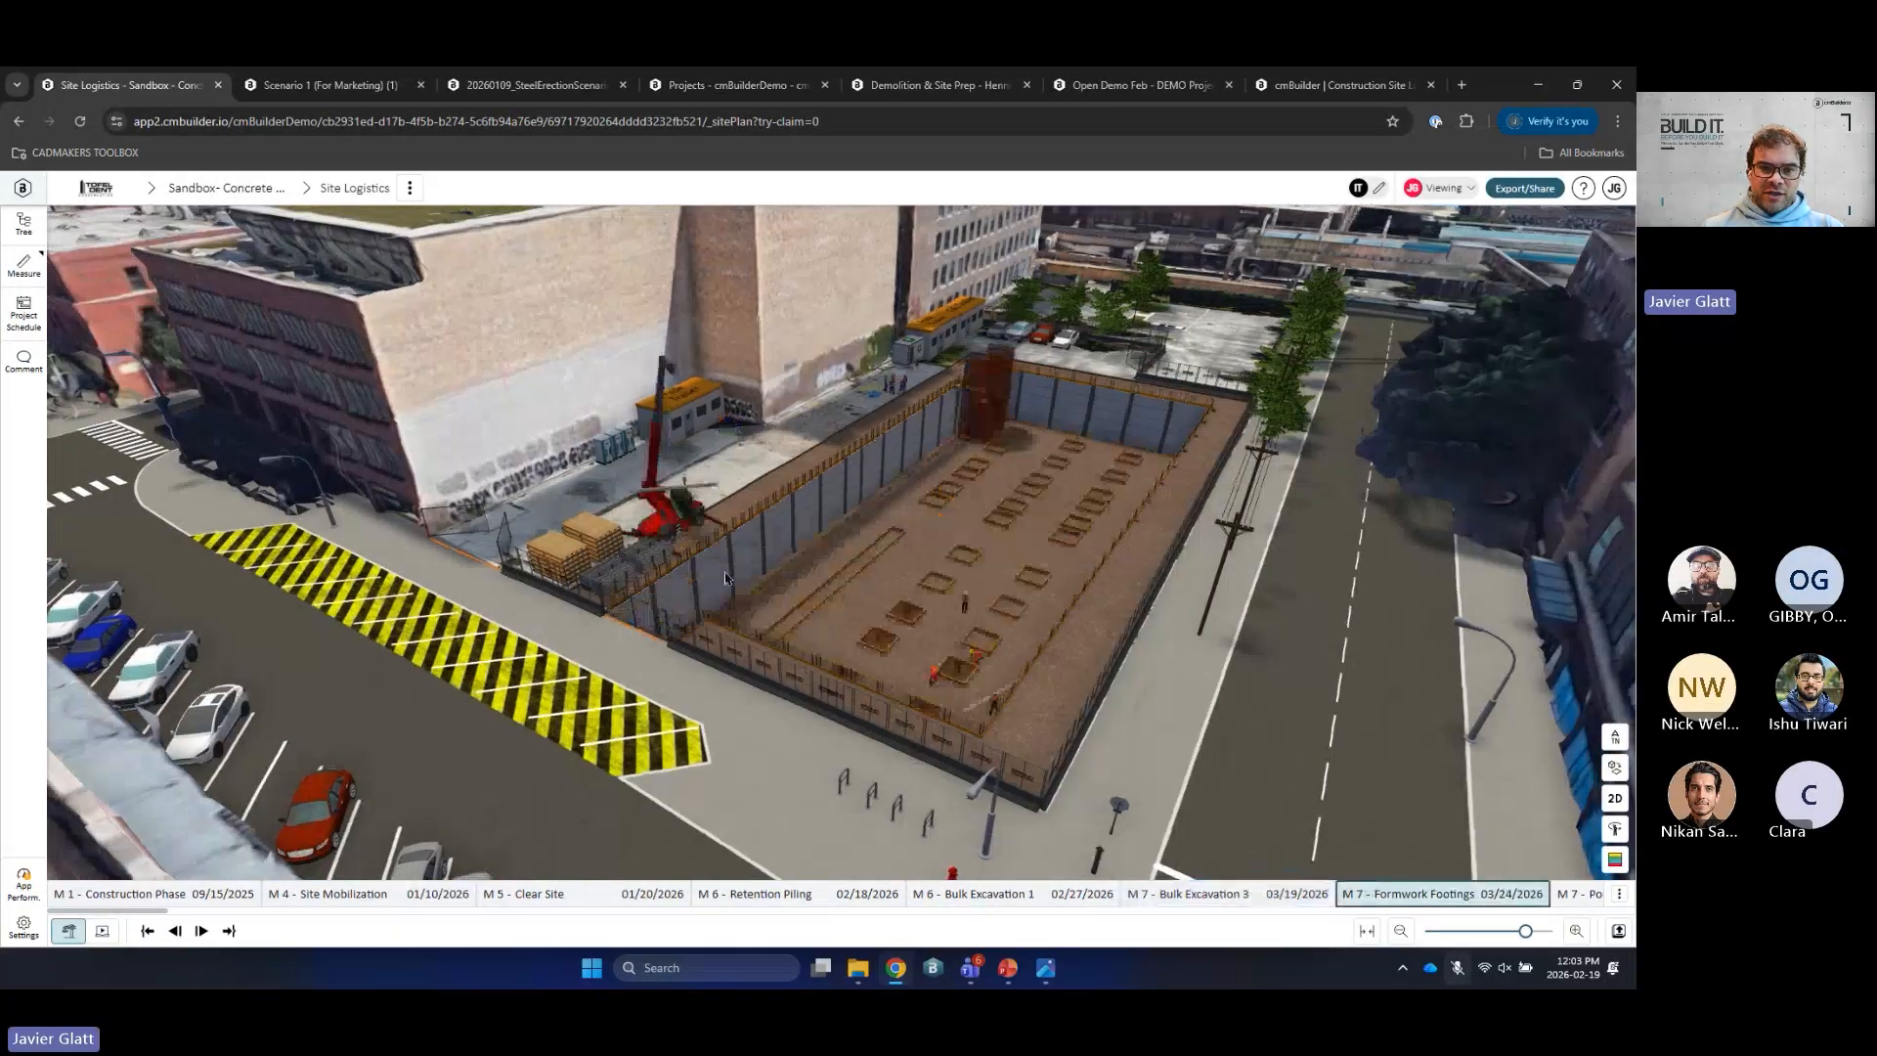
Step: Examine the material staging area, site gates and footing formwork in the Formwork Footings phase
left_click_drag(817, 547, 616, 635)
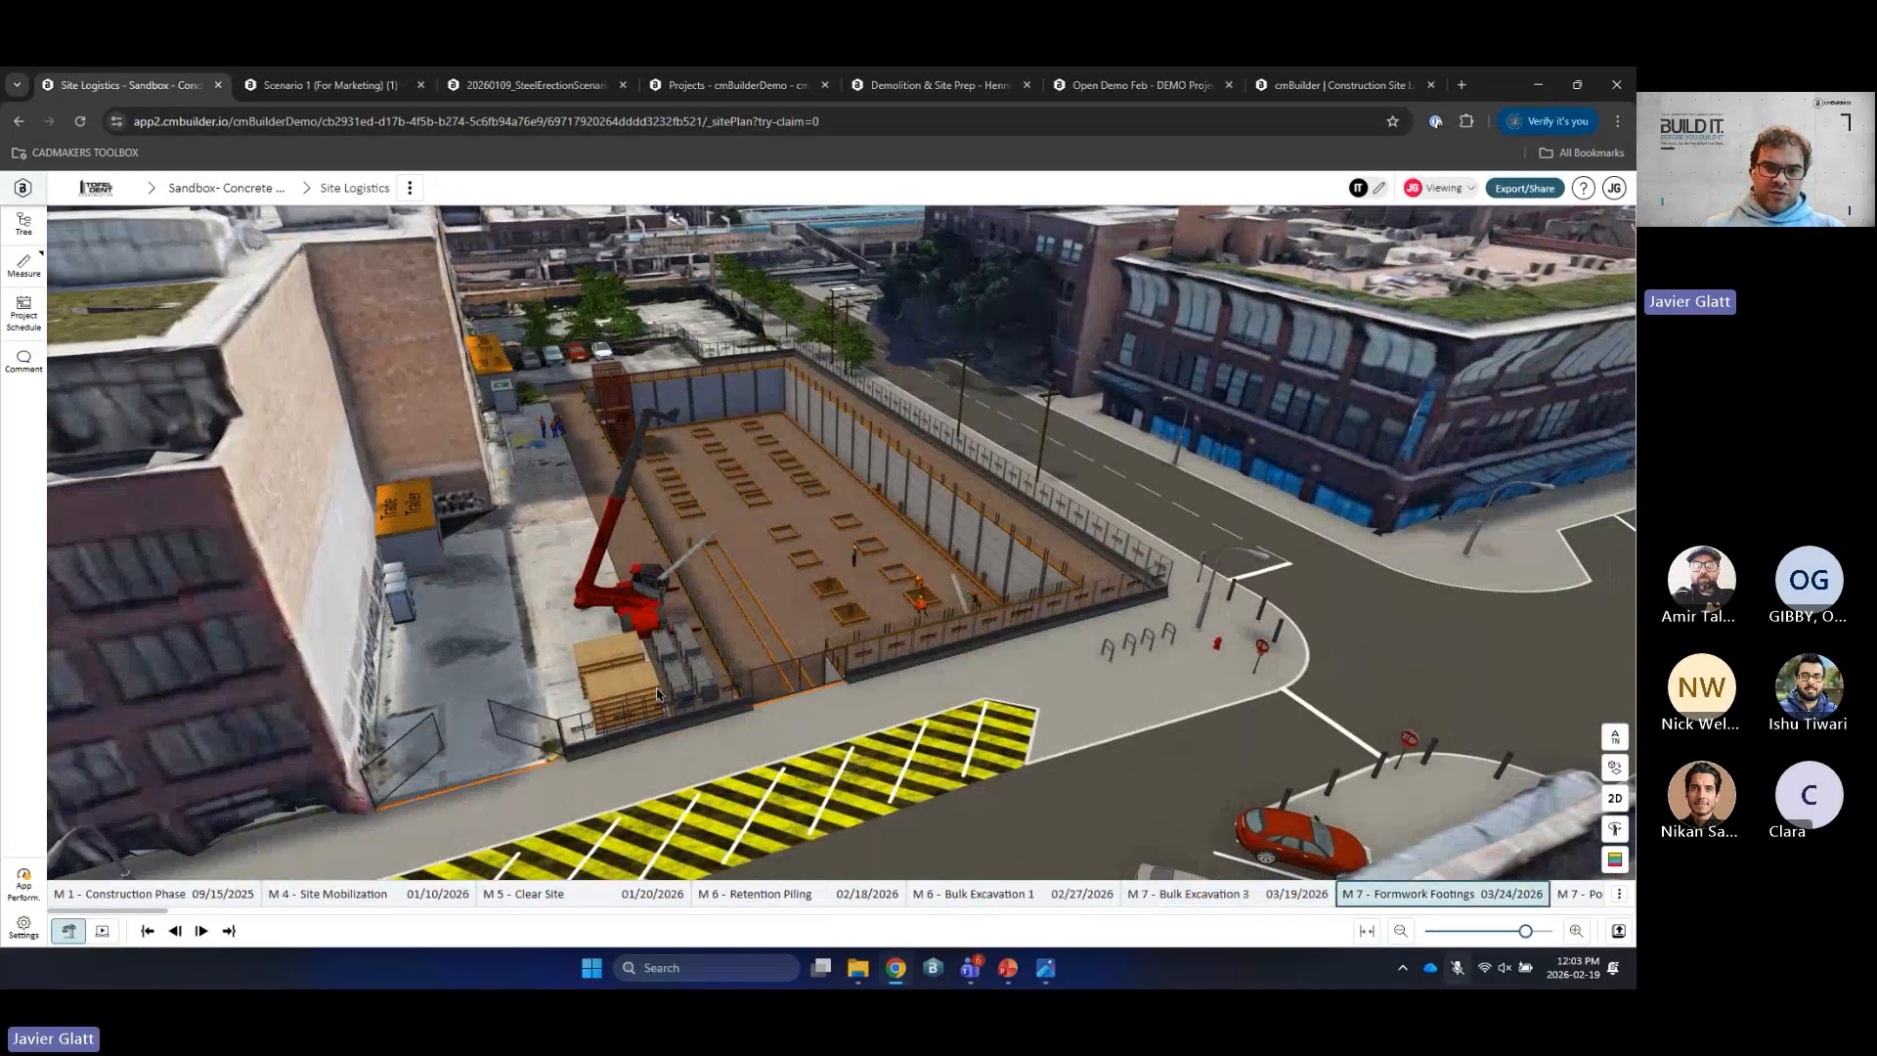
scroll(659, 664, "up", 5)
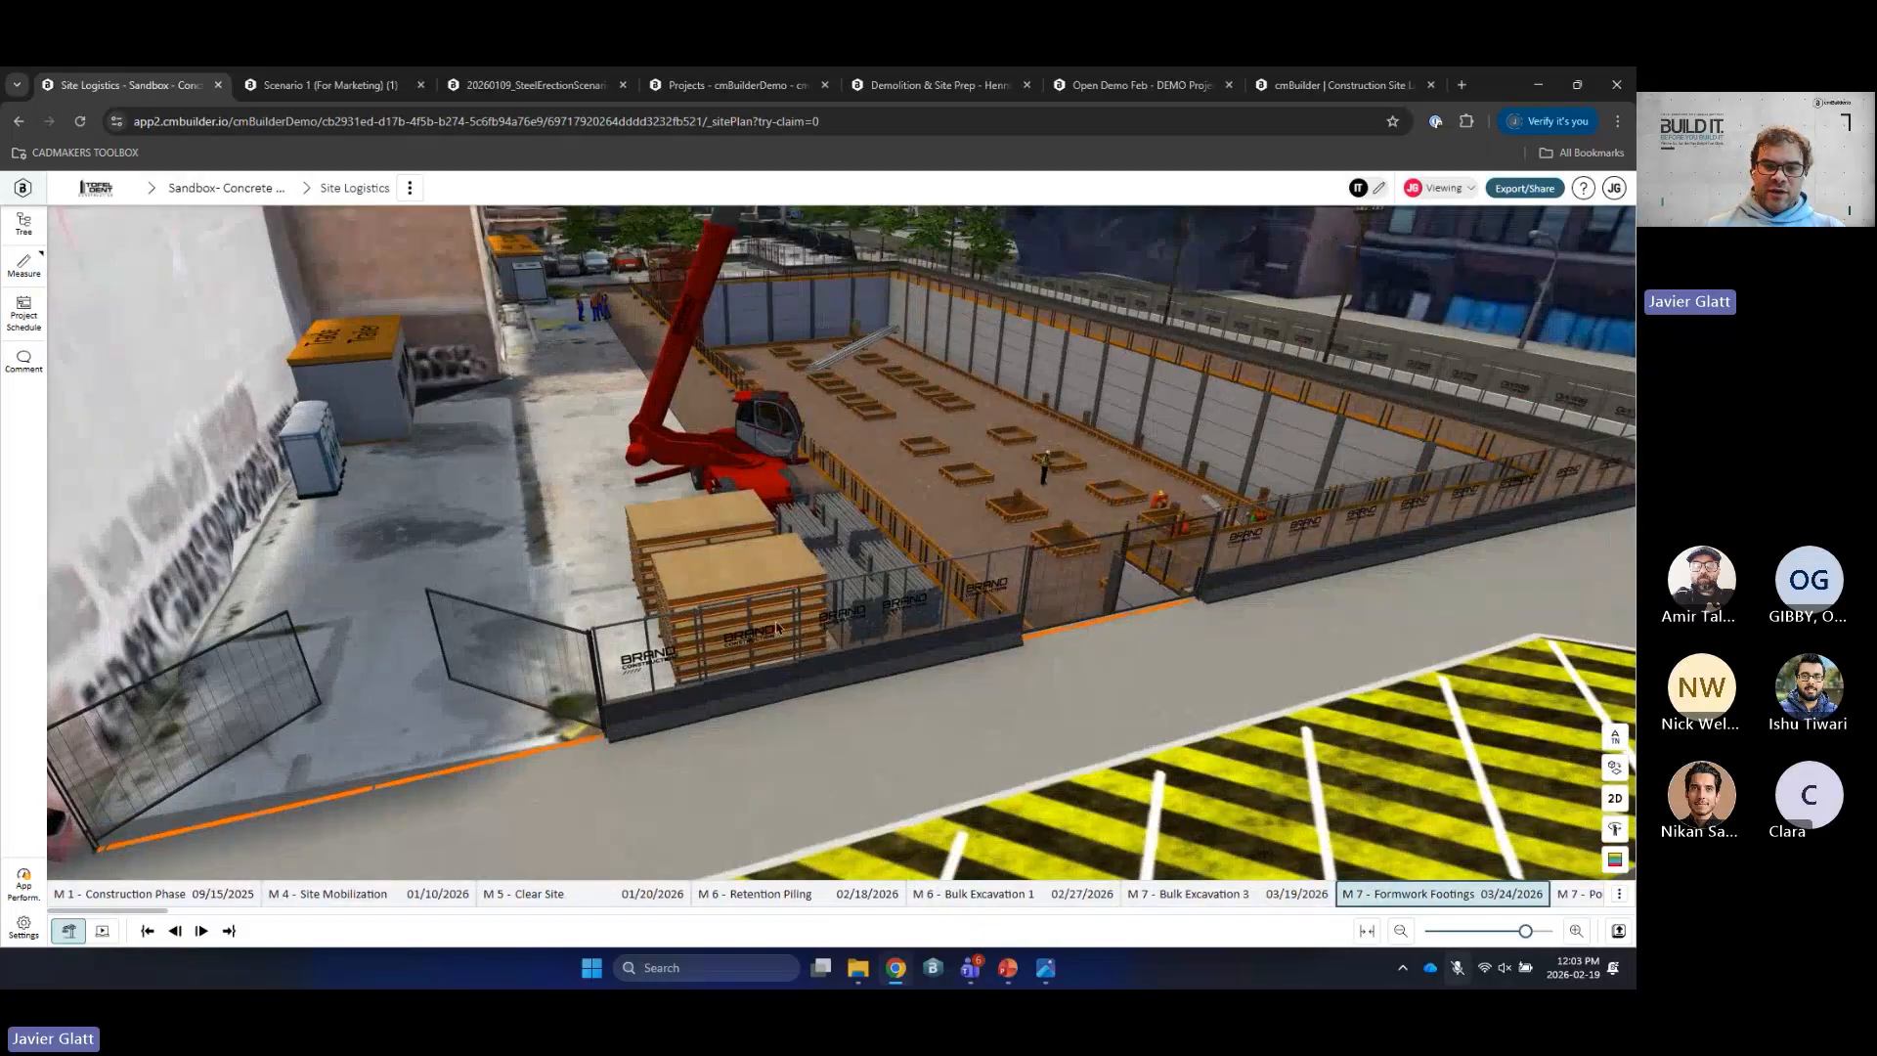
left_click_drag(778, 627, 664, 667)
scroll(735, 608, "down", 5)
left_click_drag(752, 598, 682, 614)
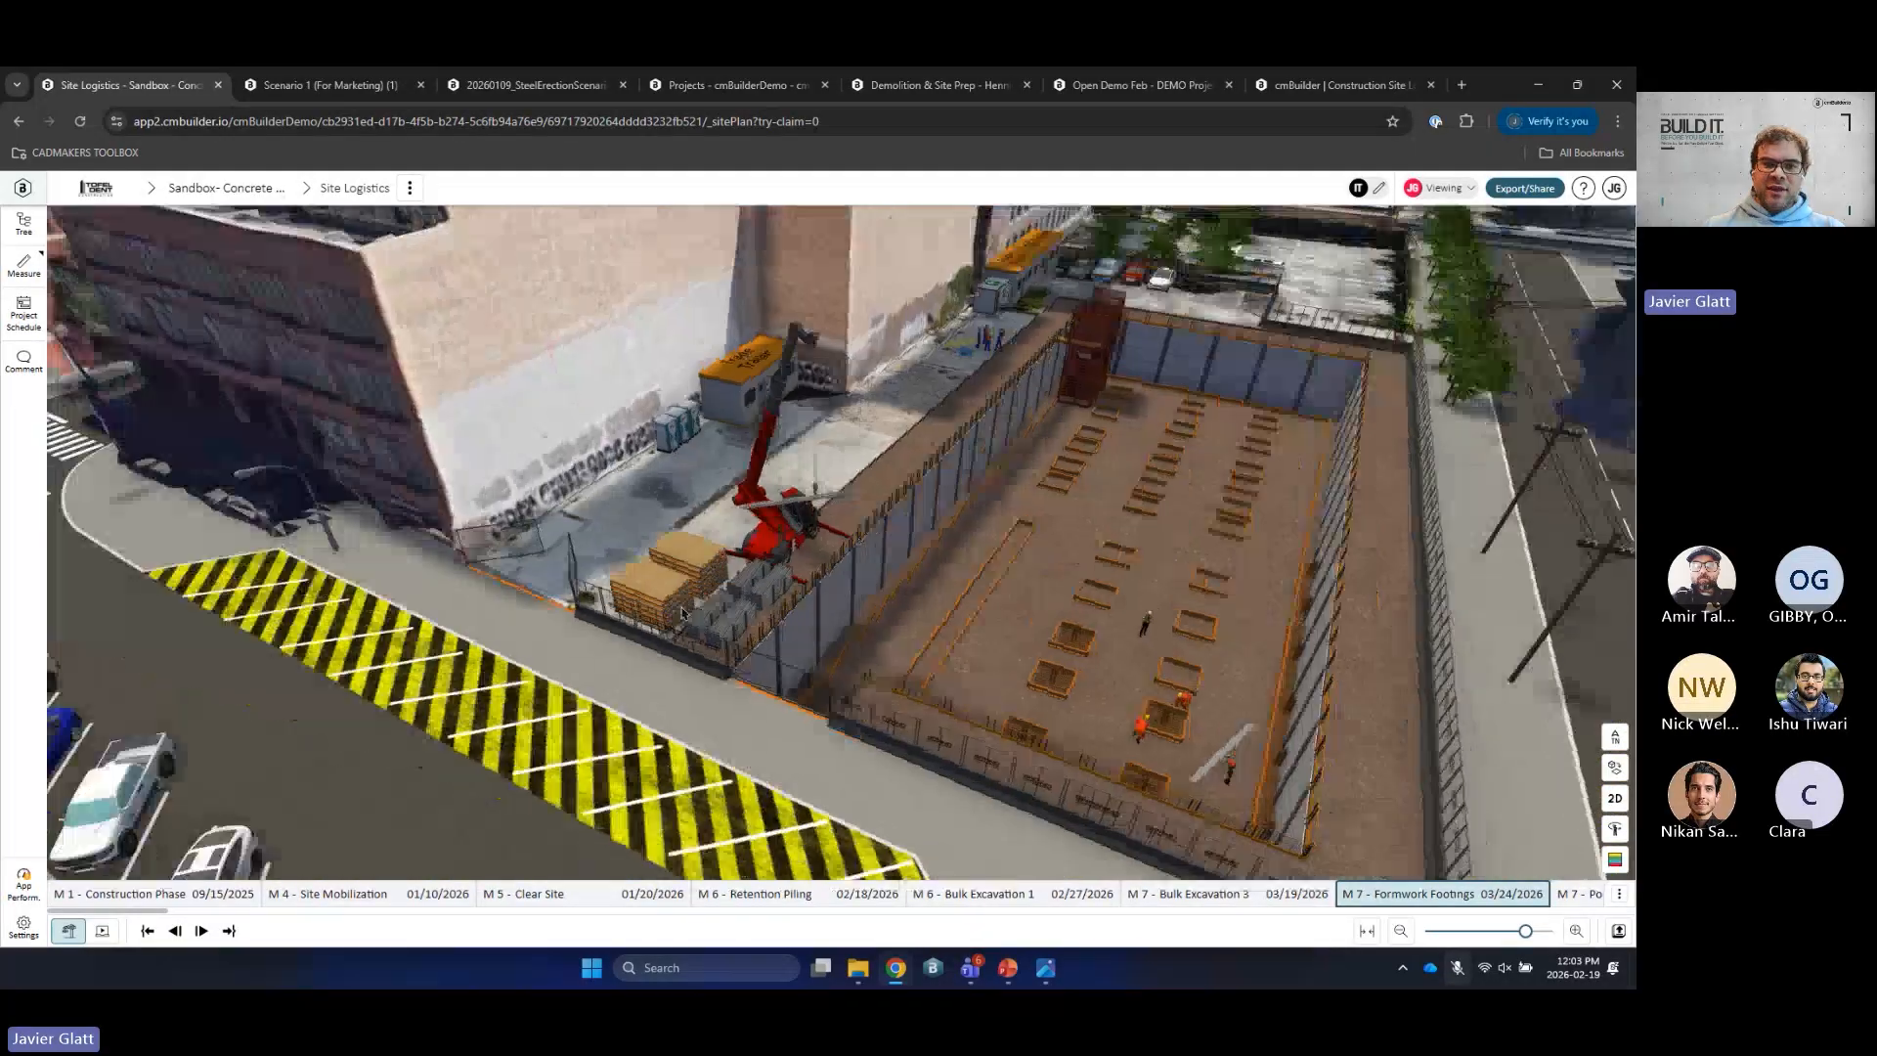
scroll(743, 596, "down", 4)
left_click_drag(1369, 484, 1207, 506)
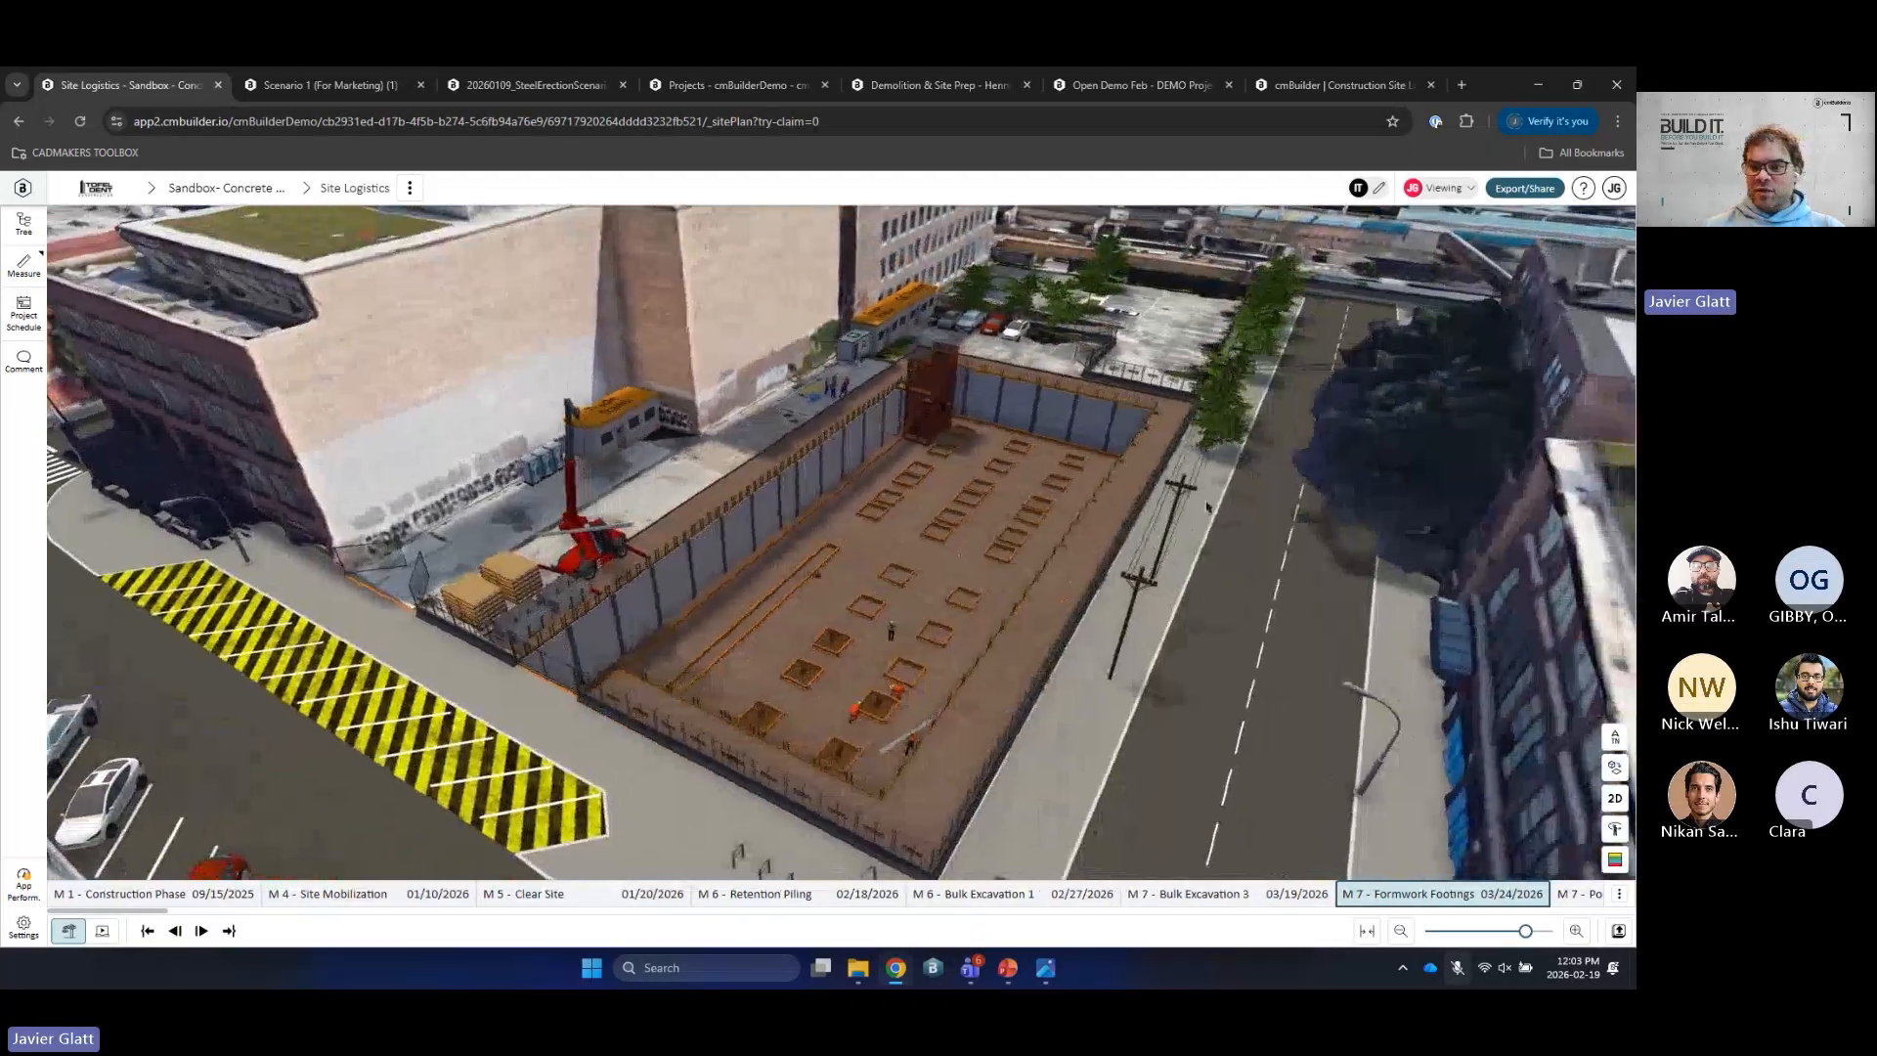
Step: Advance to the concrete footings pour phase dated 04/01/2026 and inspect the excavation from the parking lot side
key("Right")
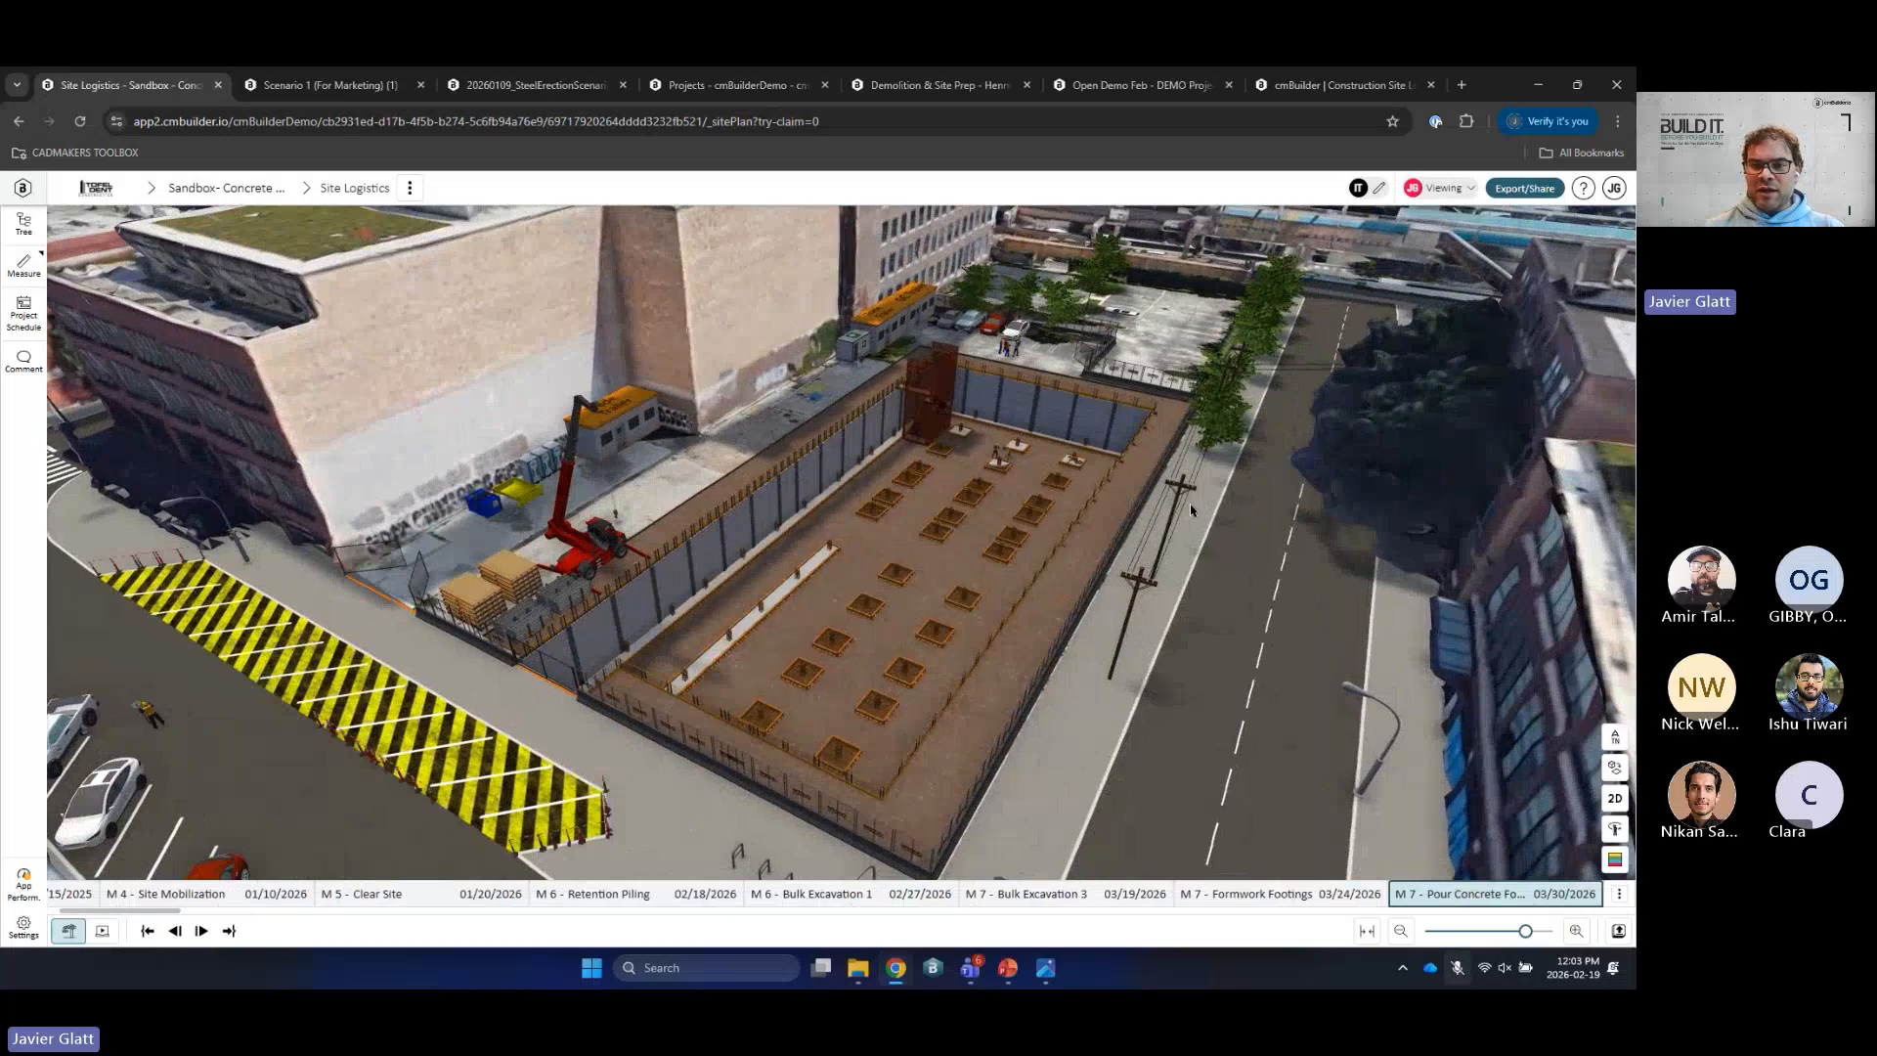
scroll(598, 585, "down", 5)
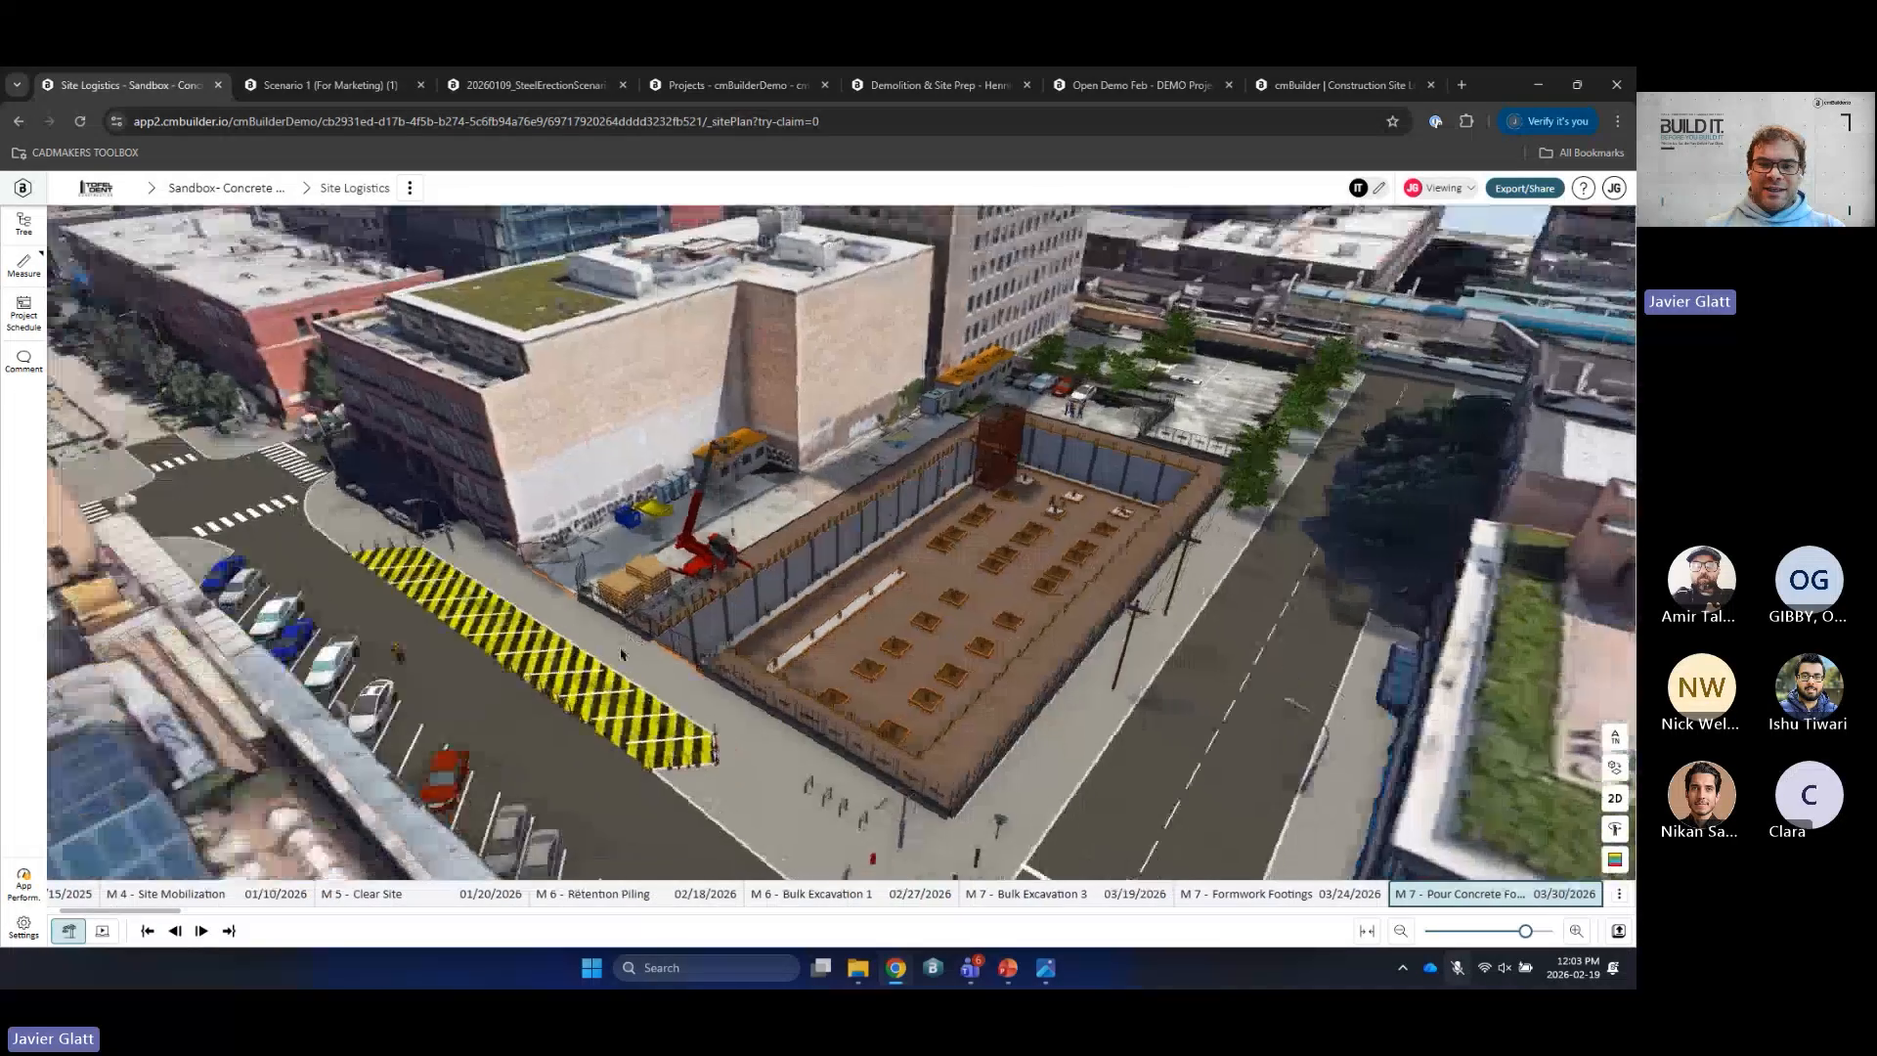
key("Right")
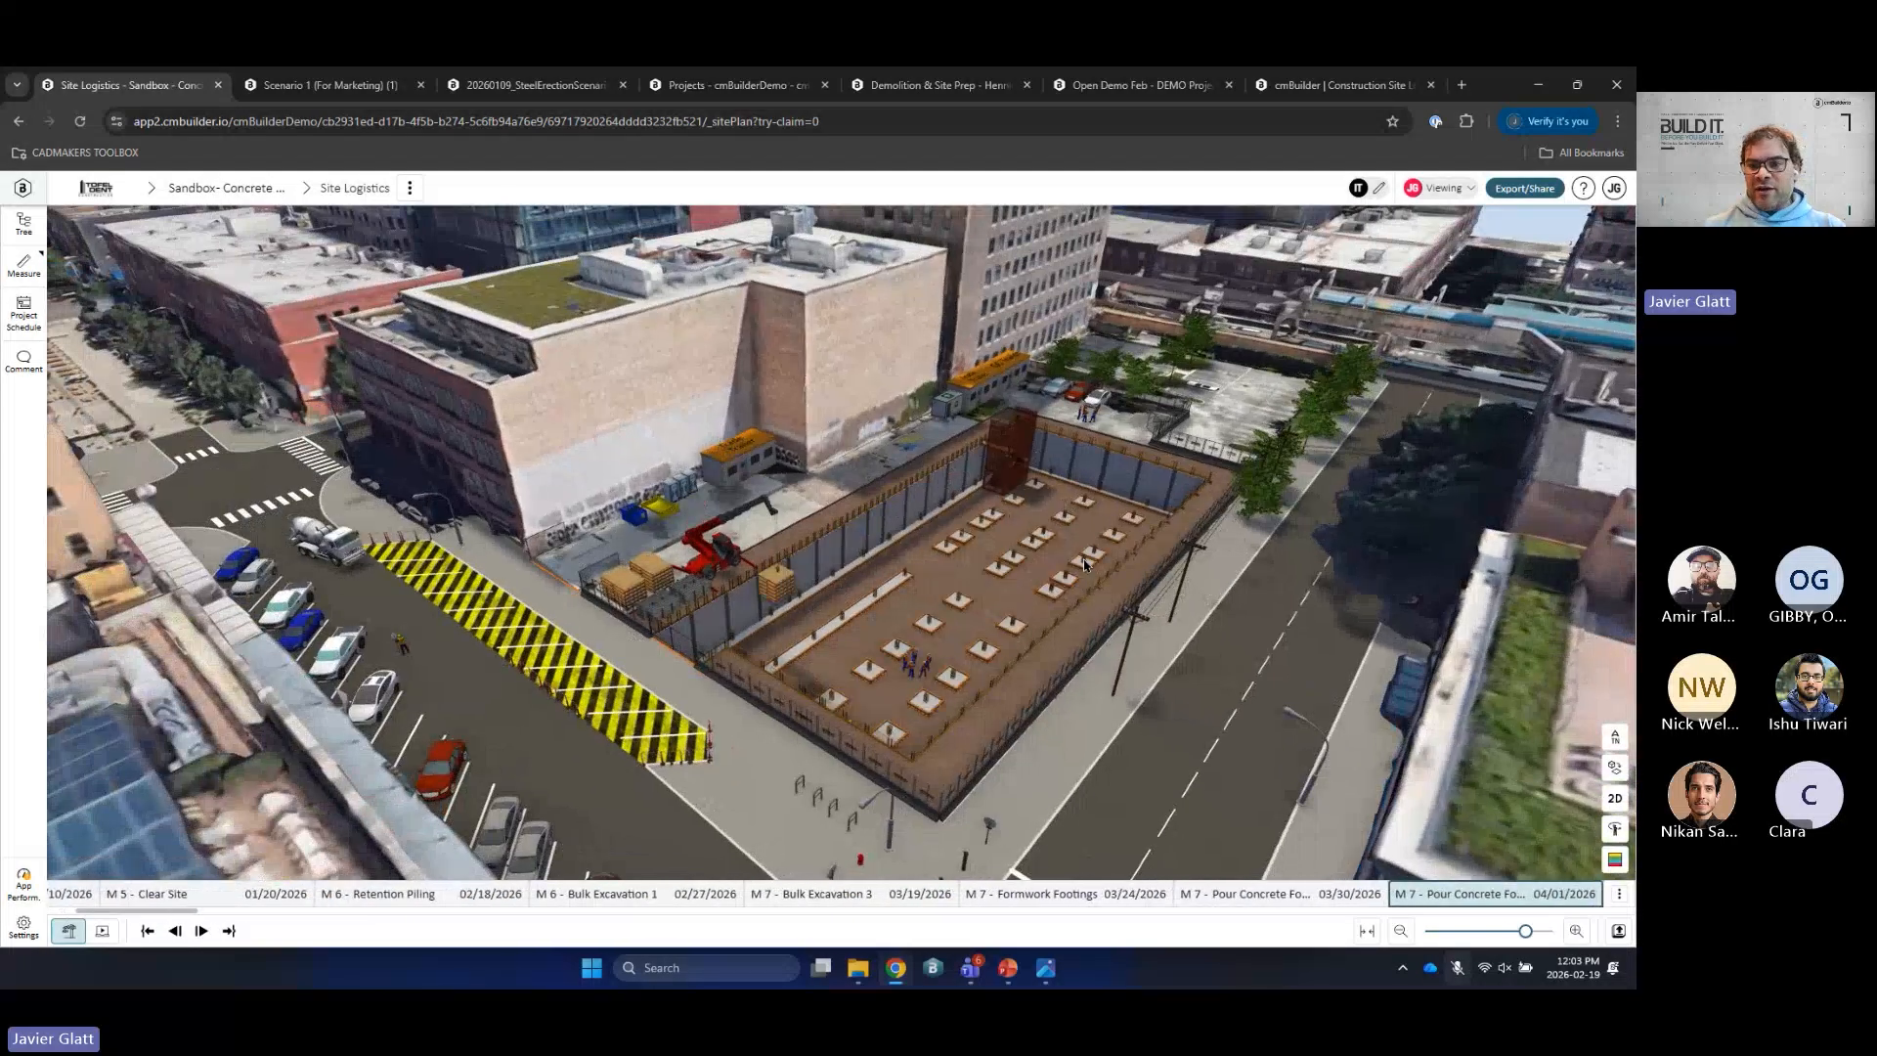
right_click_drag(1204, 464, 1110, 438)
scroll(1204, 470, "up", 5)
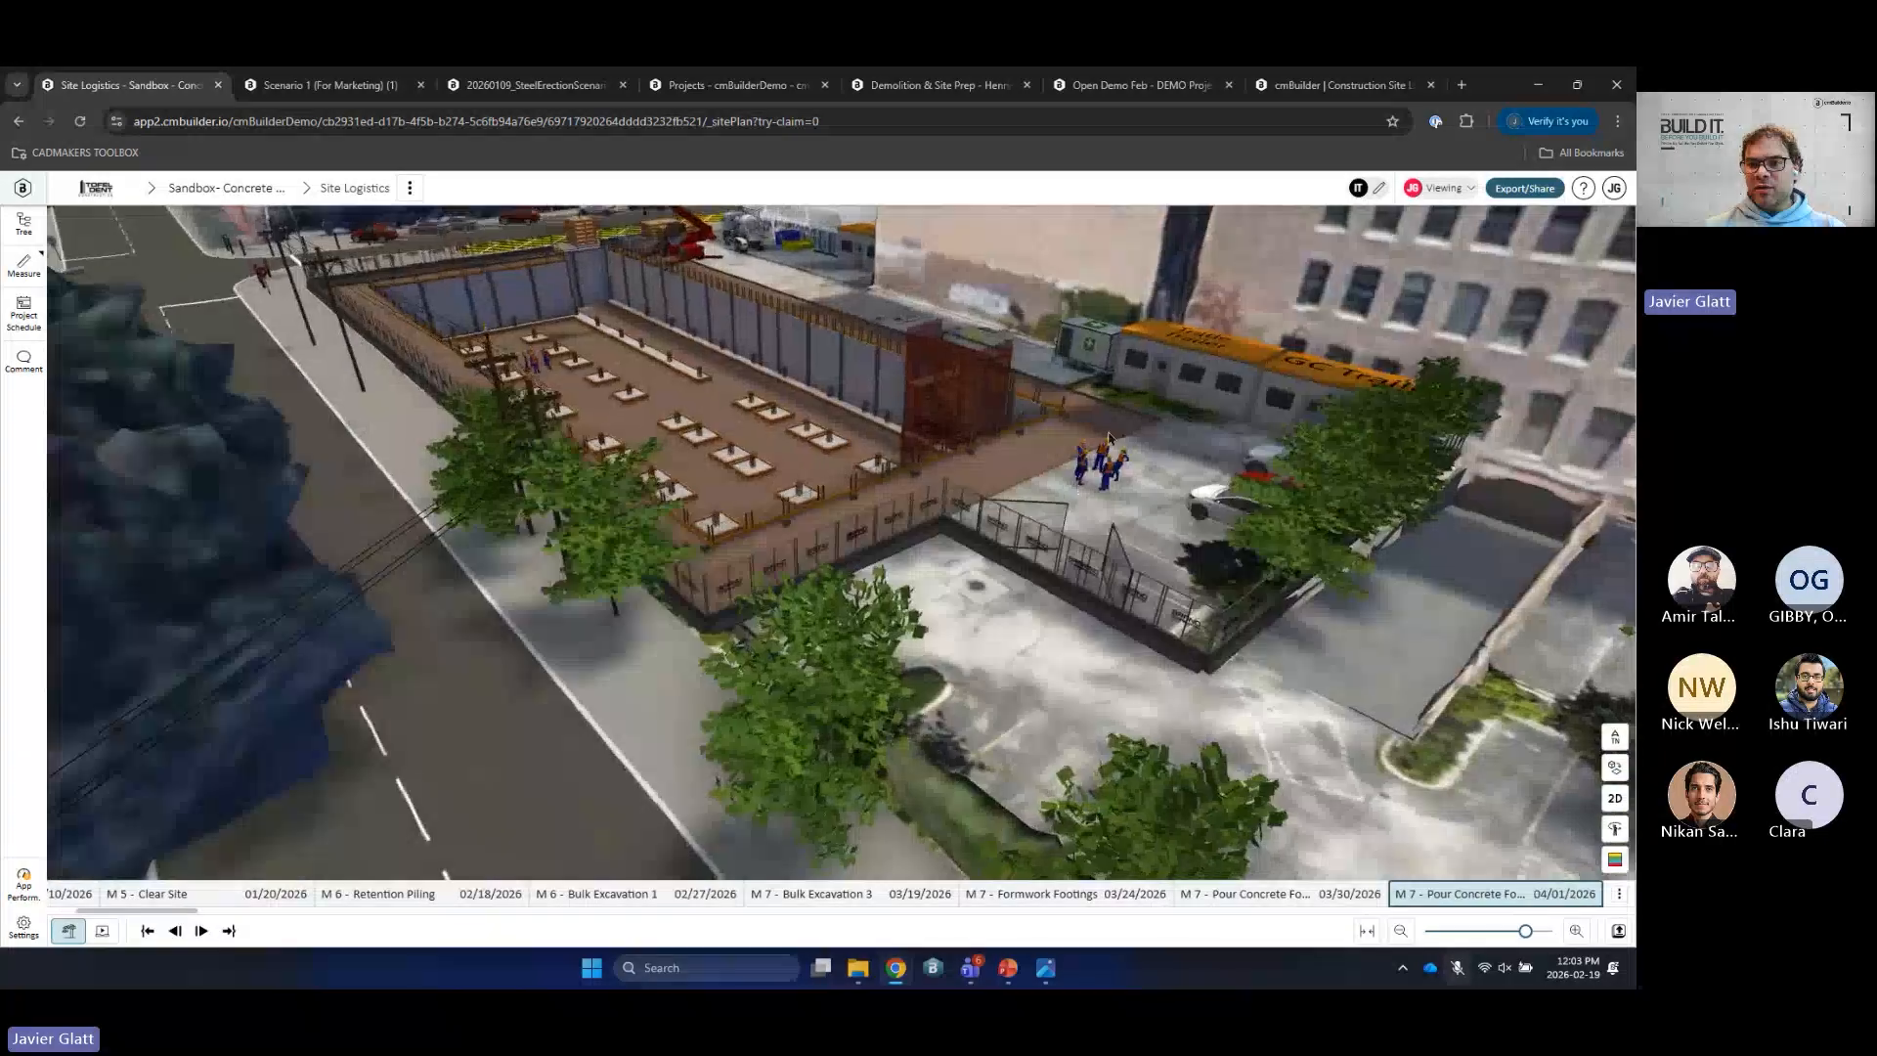
scroll(1109, 438, "down", 4)
Step: Advance the timeline through Formwork P1 and the P1 verticals pours to the Pour SOG phase dated 04/11/2026
key("Right")
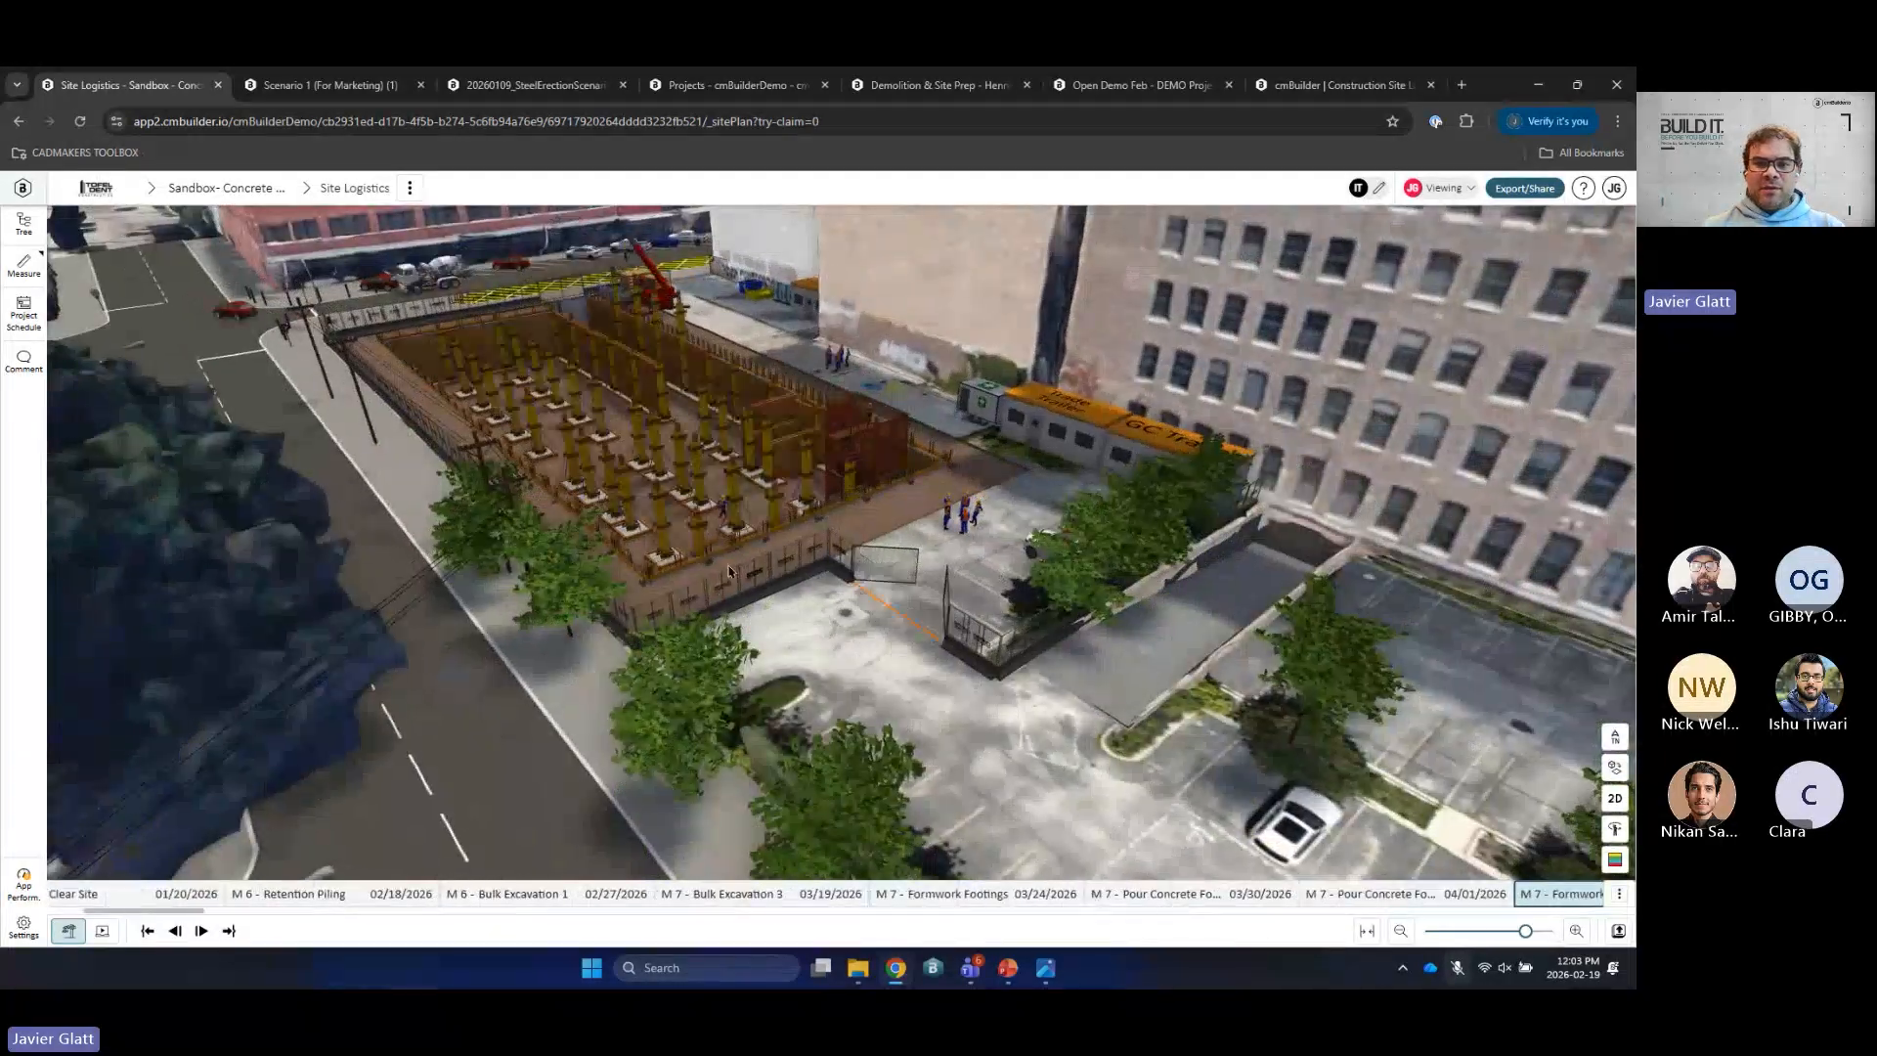
mouse_move(728, 572)
right_mouse_down()
mouse_move(630, 501)
mouse_move(782, 513)
mouse_move(876, 546)
mouse_move(977, 523)
right_mouse_up()
key("Right")
scroll(840, 528, "down", 2)
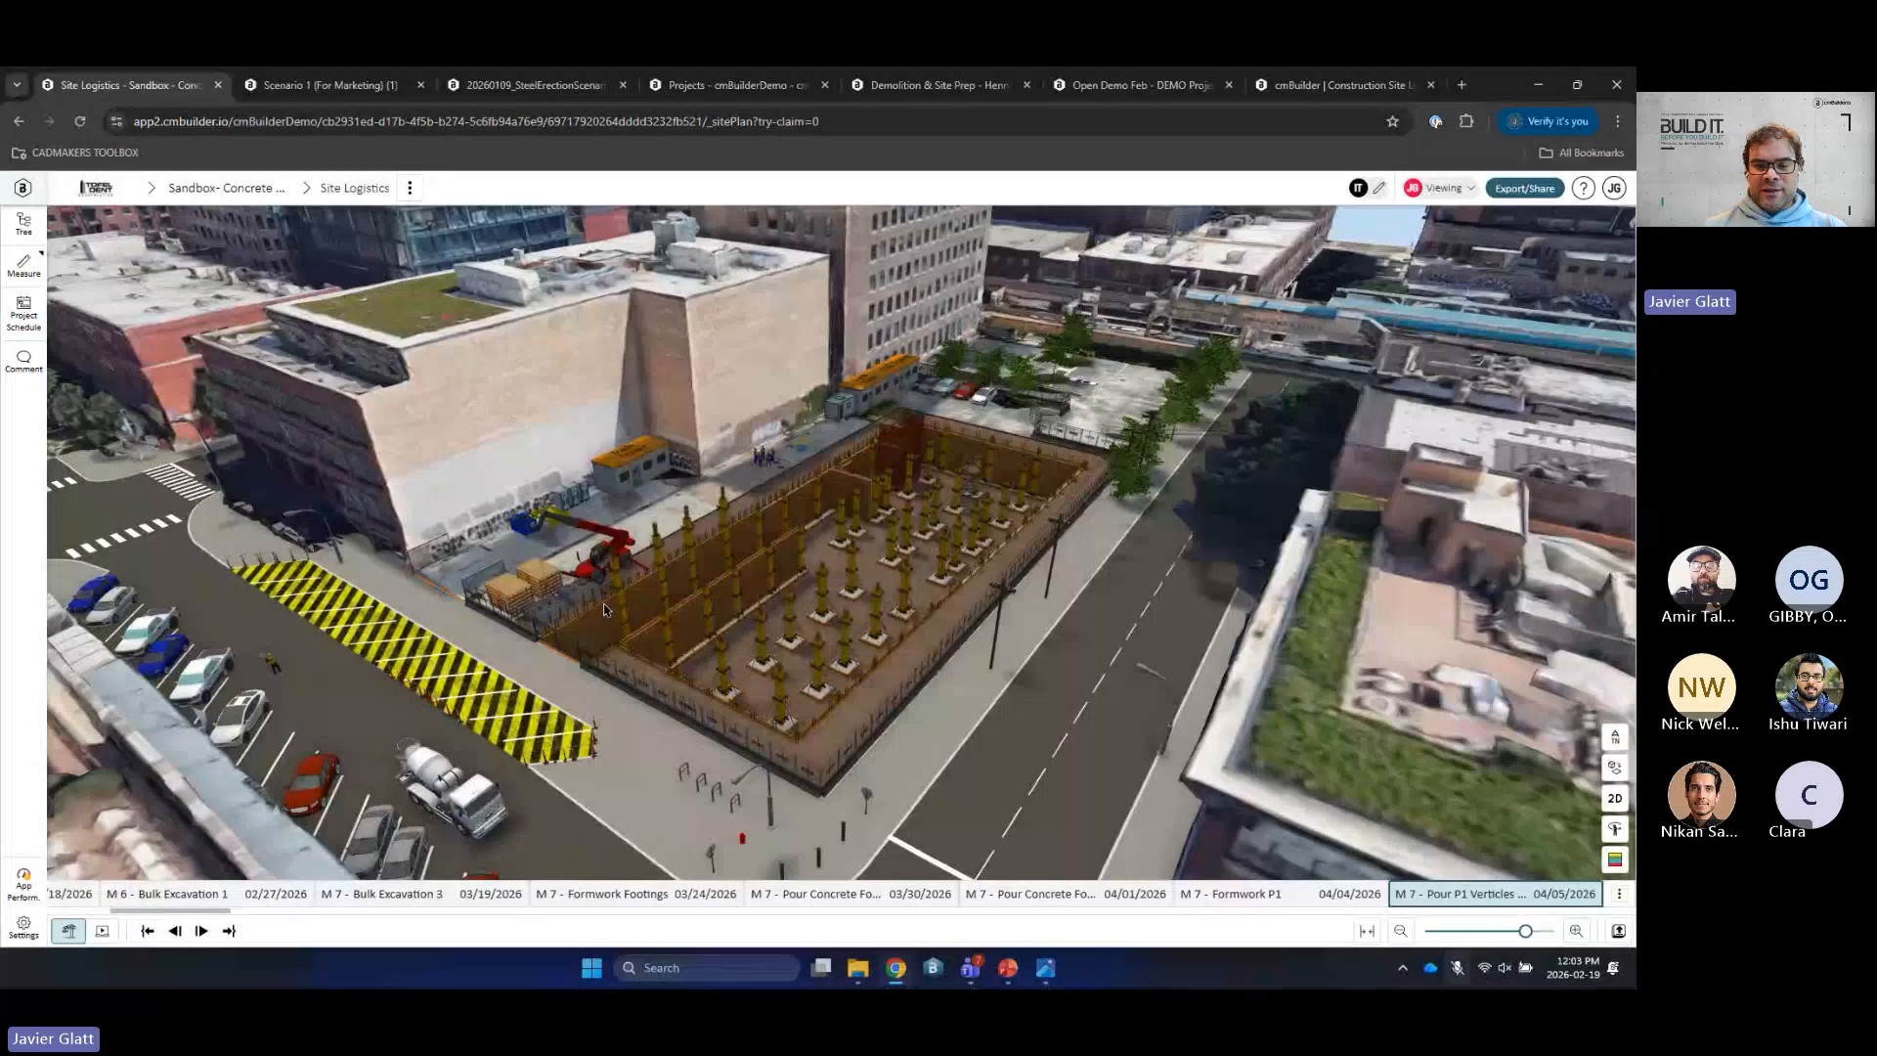
left_click_drag(679, 613, 713, 657)
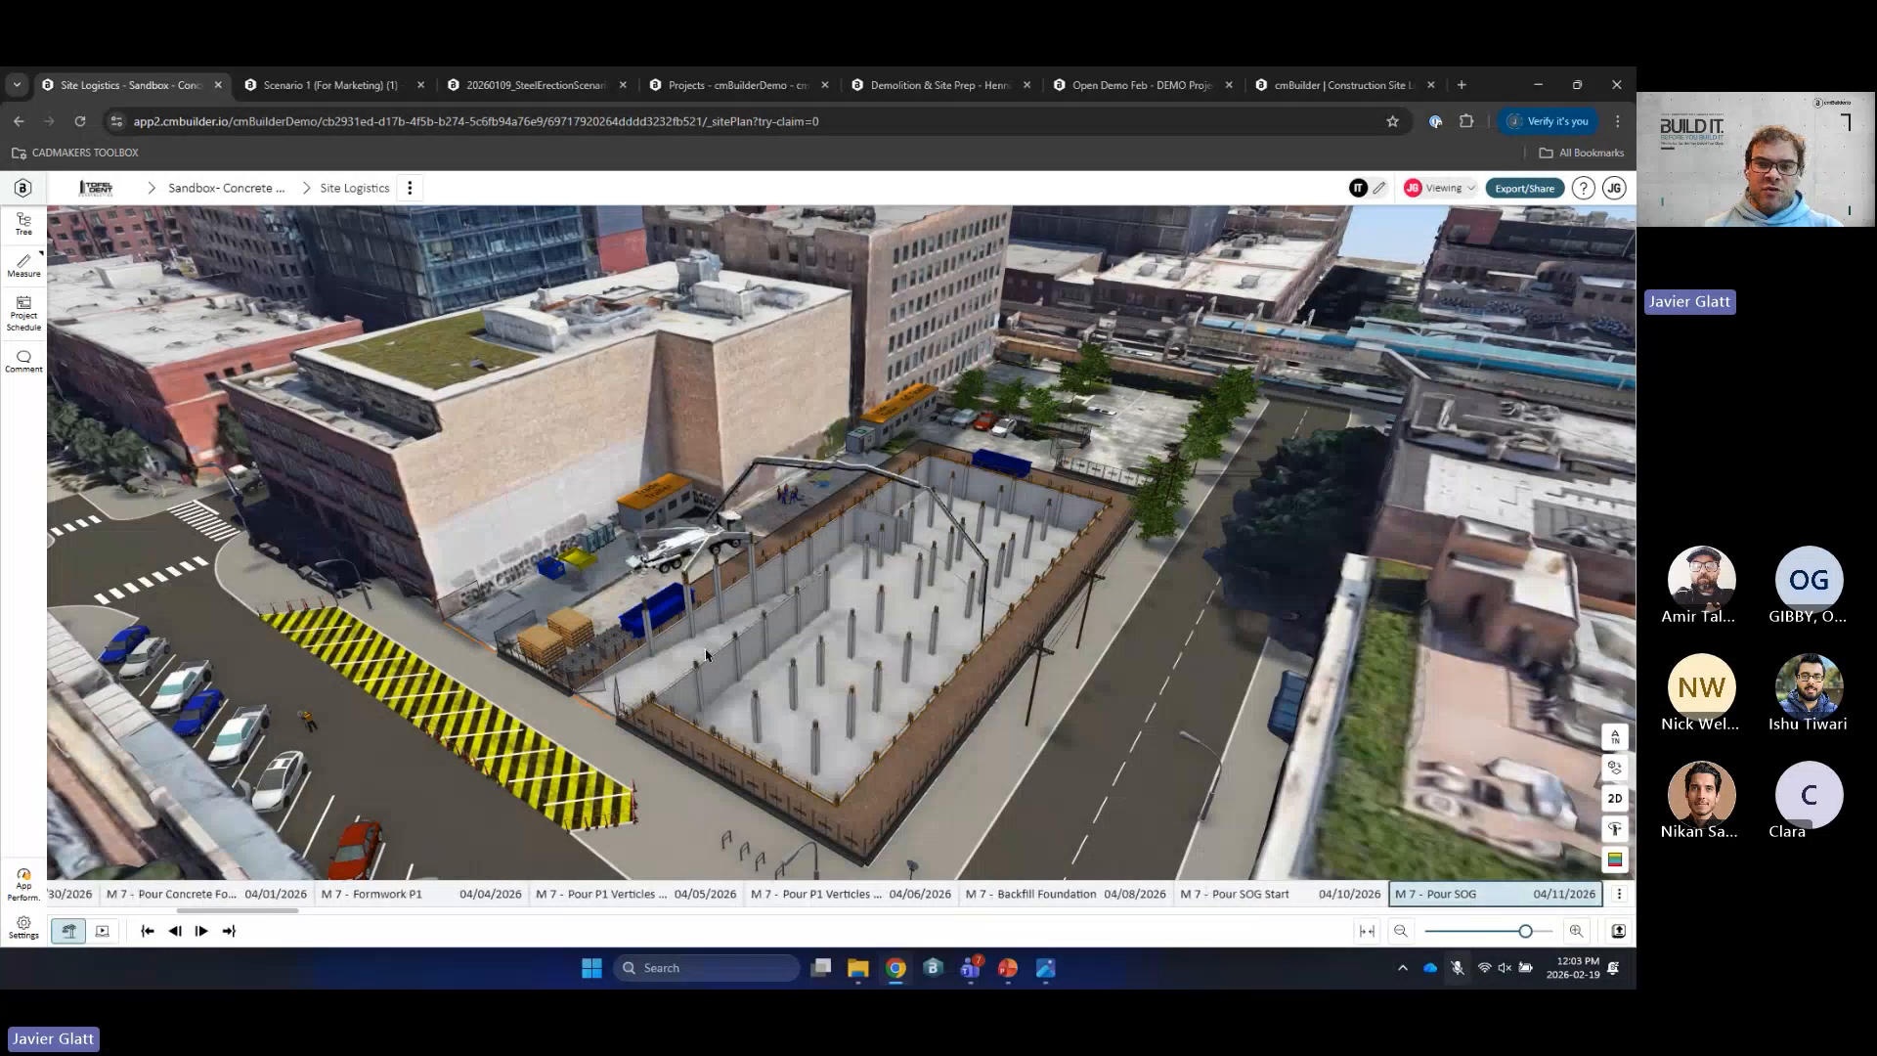
Step: Advance the timeline to the Pour L2 Columns phase dated 05/23/2026 and check who is currently editing the site plan
key("Right")
left_click_drag(889, 655, 957, 528)
scroll(910, 626, "up", 3)
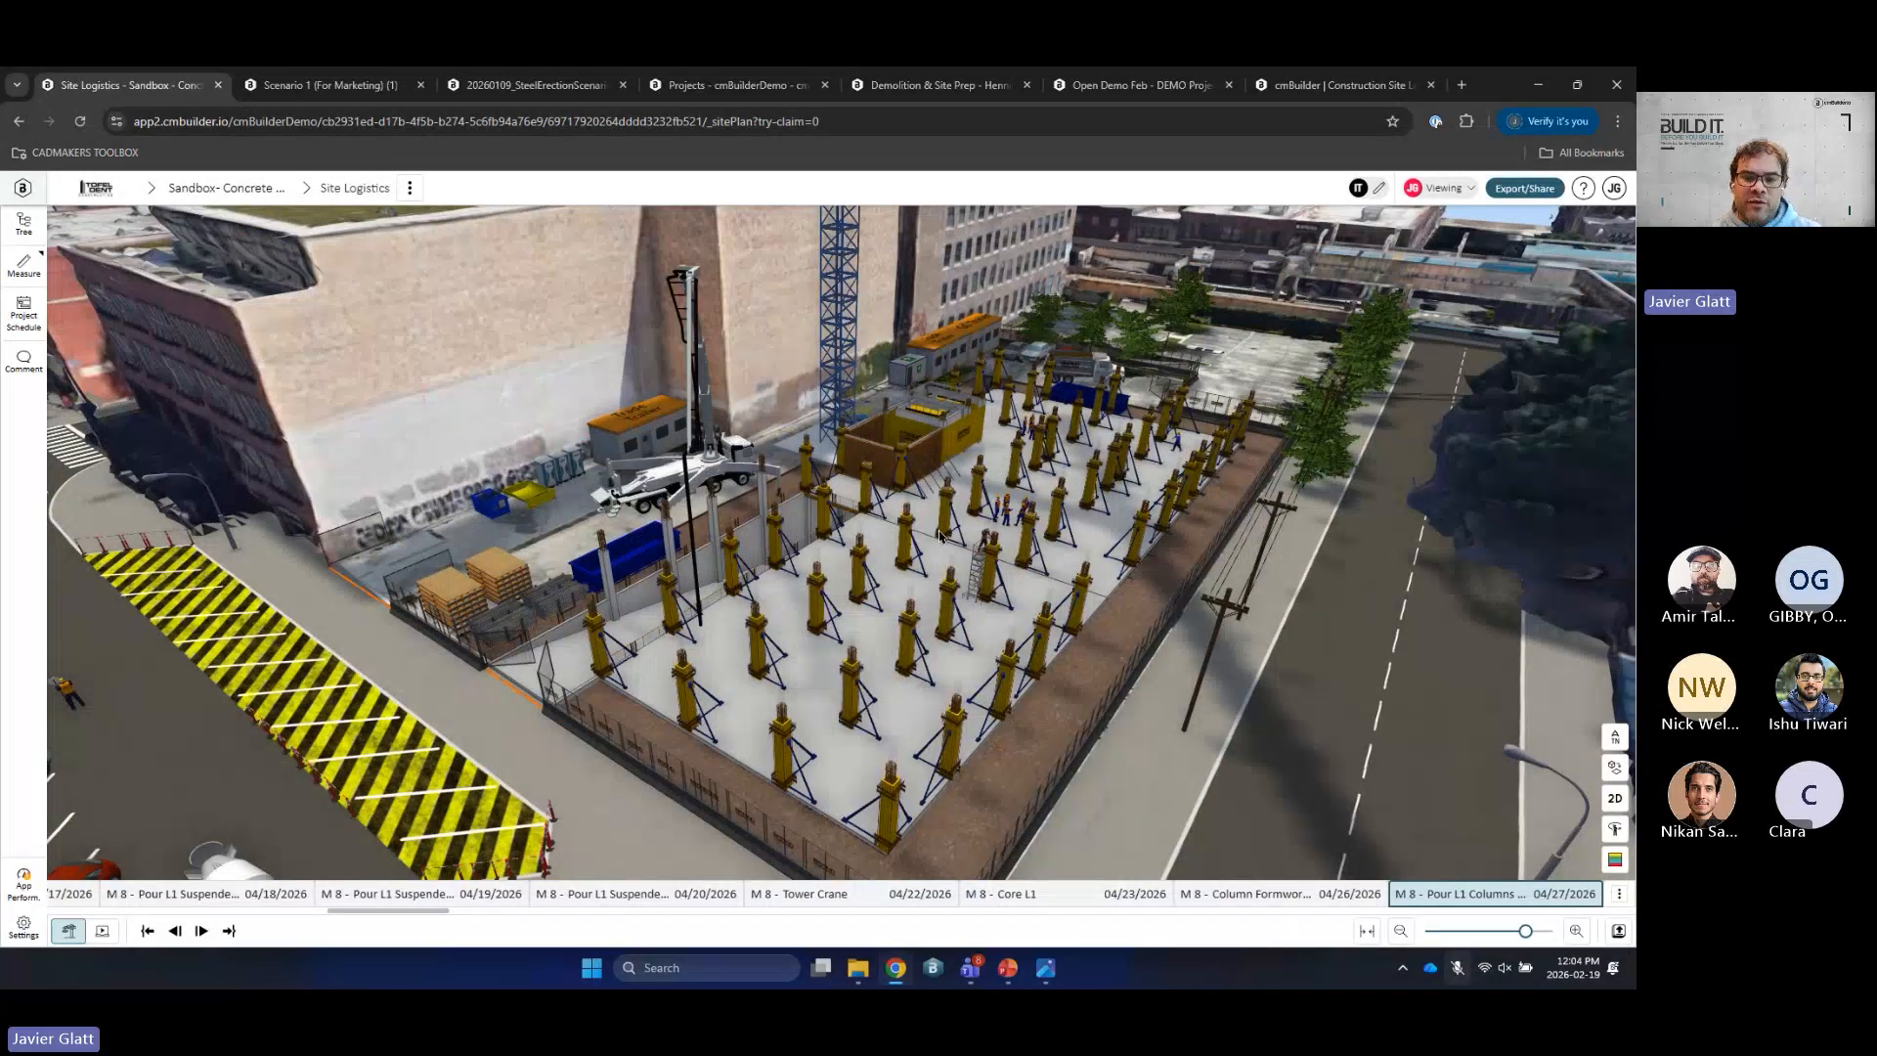
scroll(1007, 608, "down", 2)
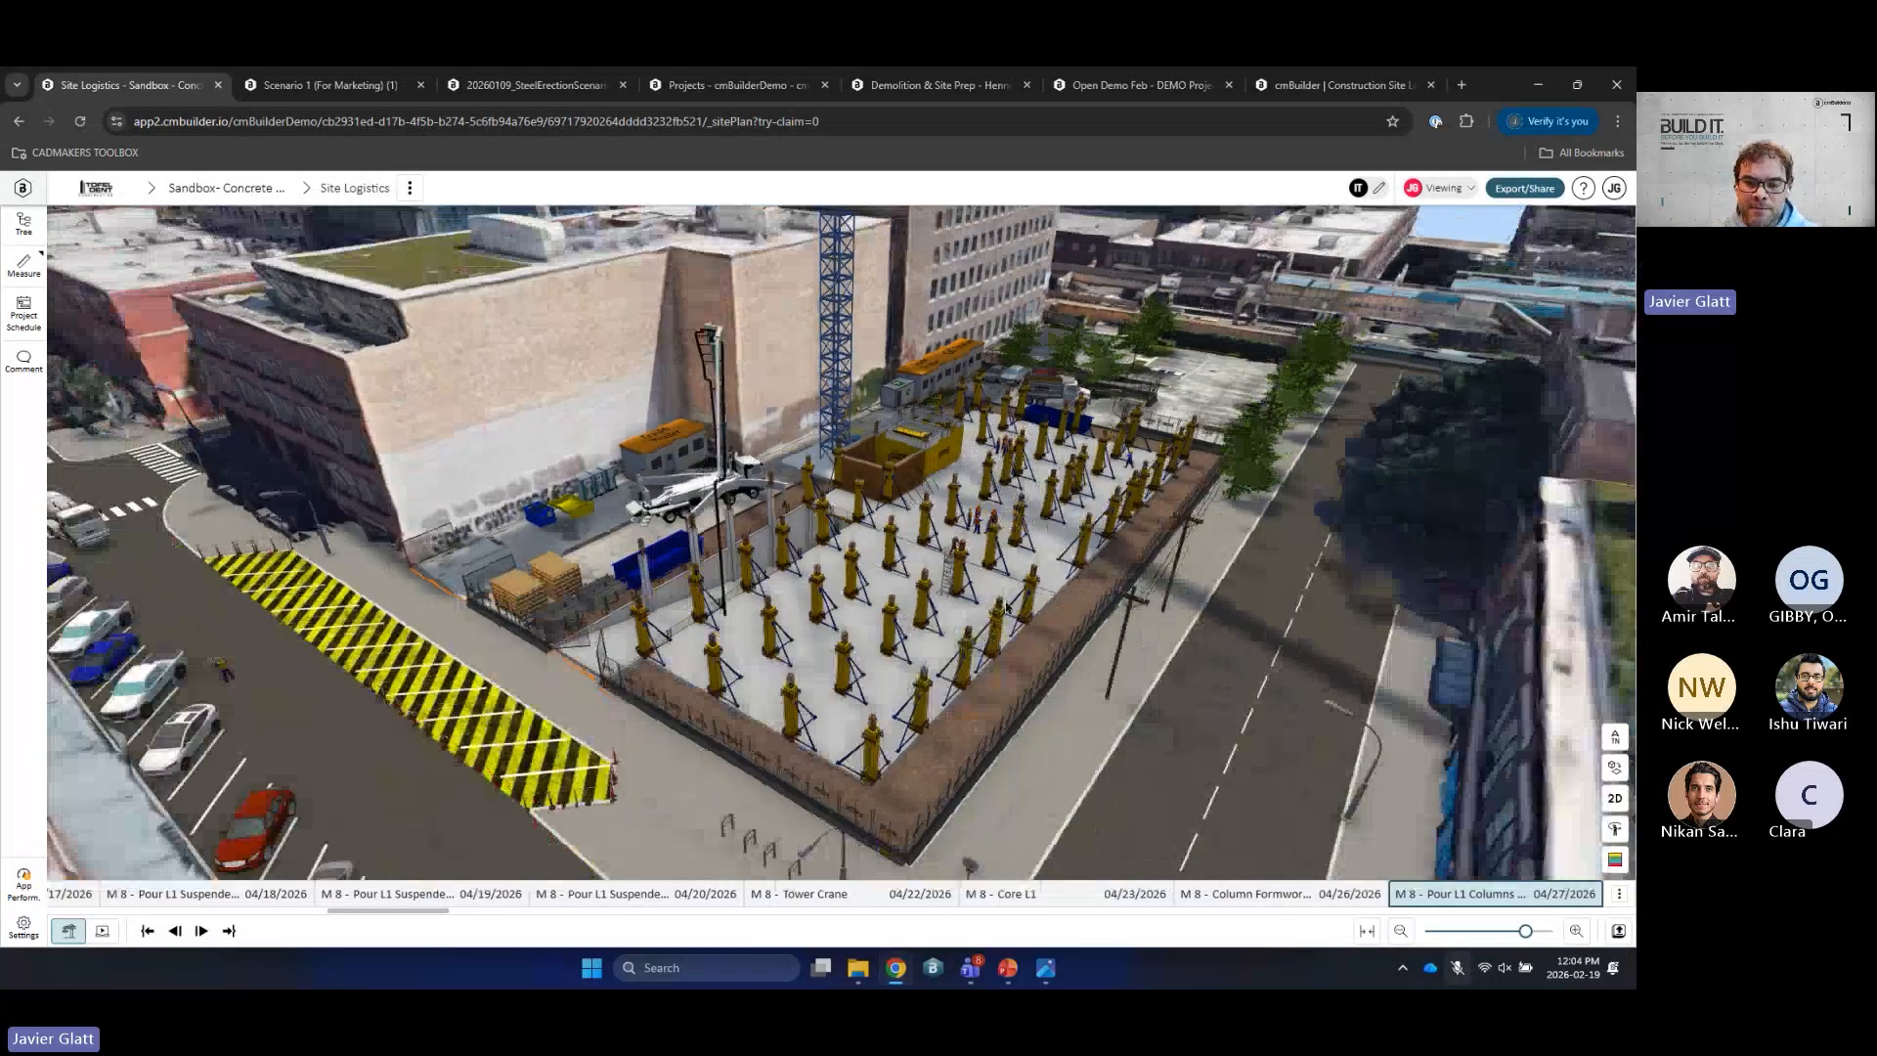
scroll(1007, 607, "down", 1)
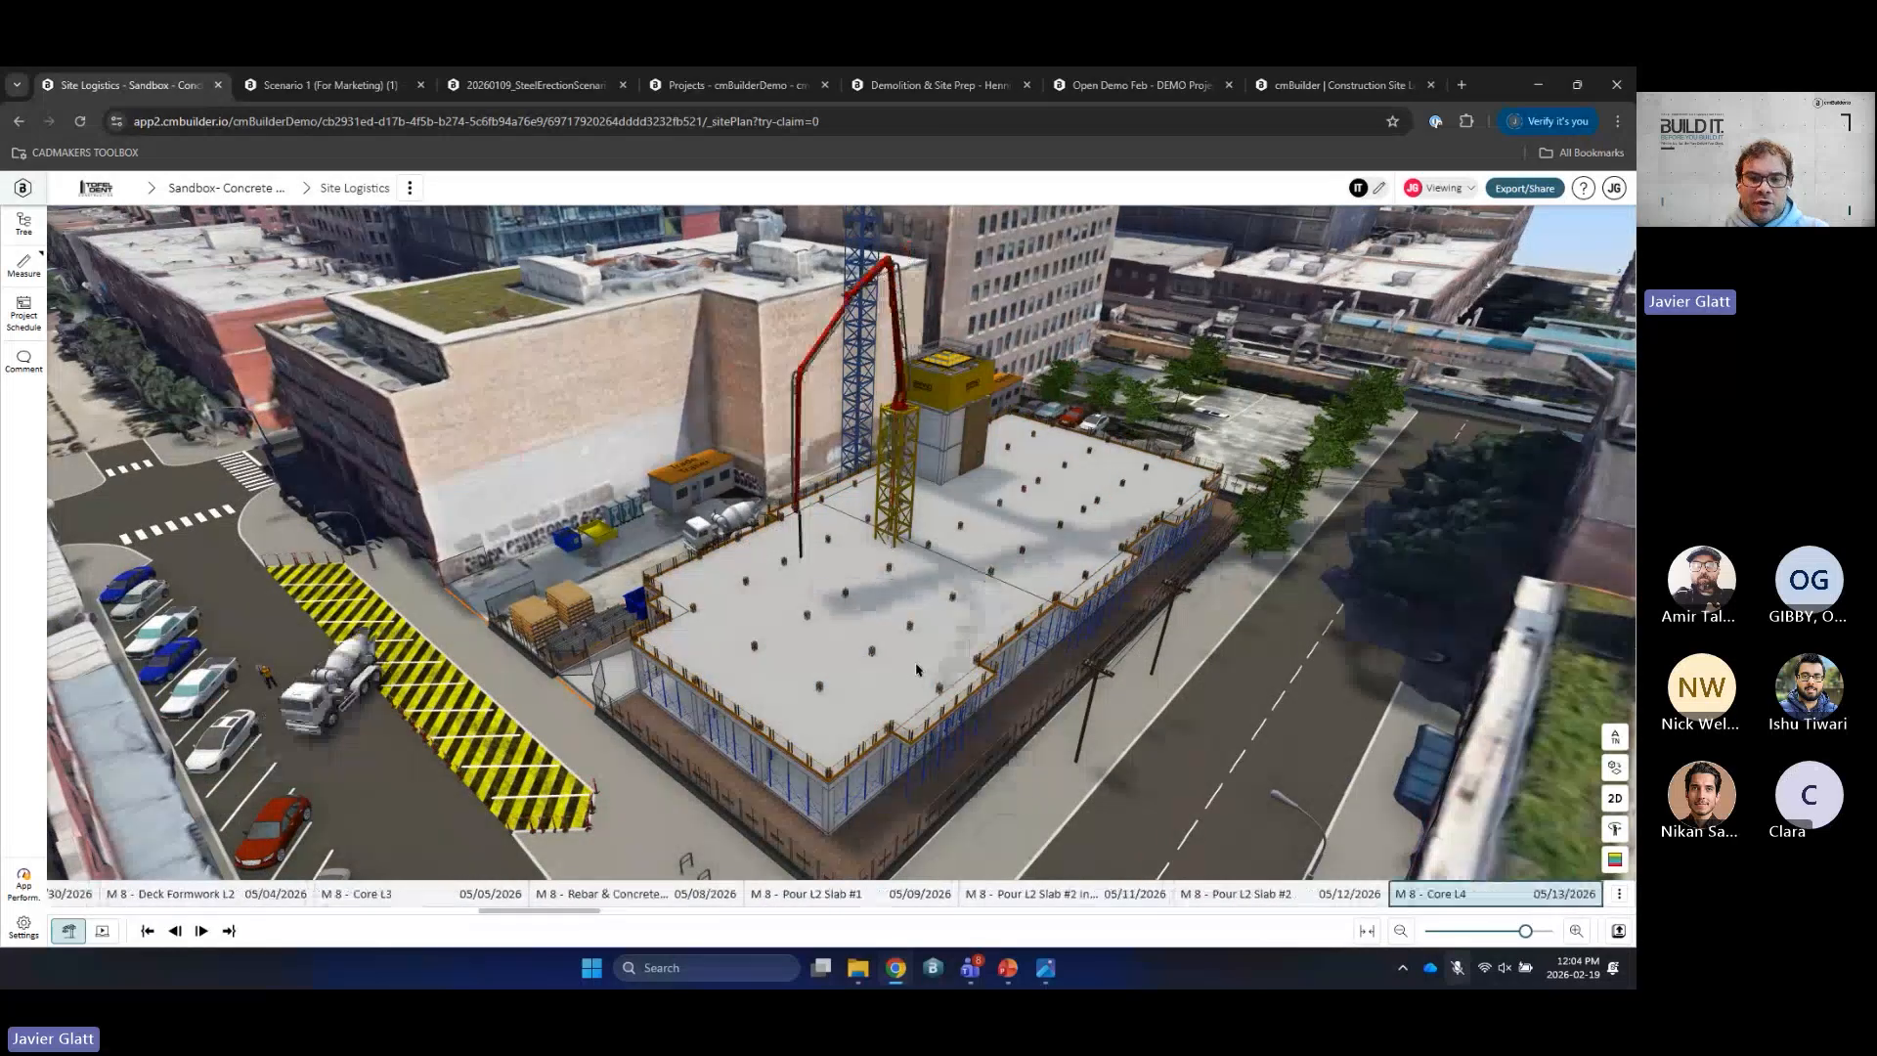
scroll(962, 606, "down", 2)
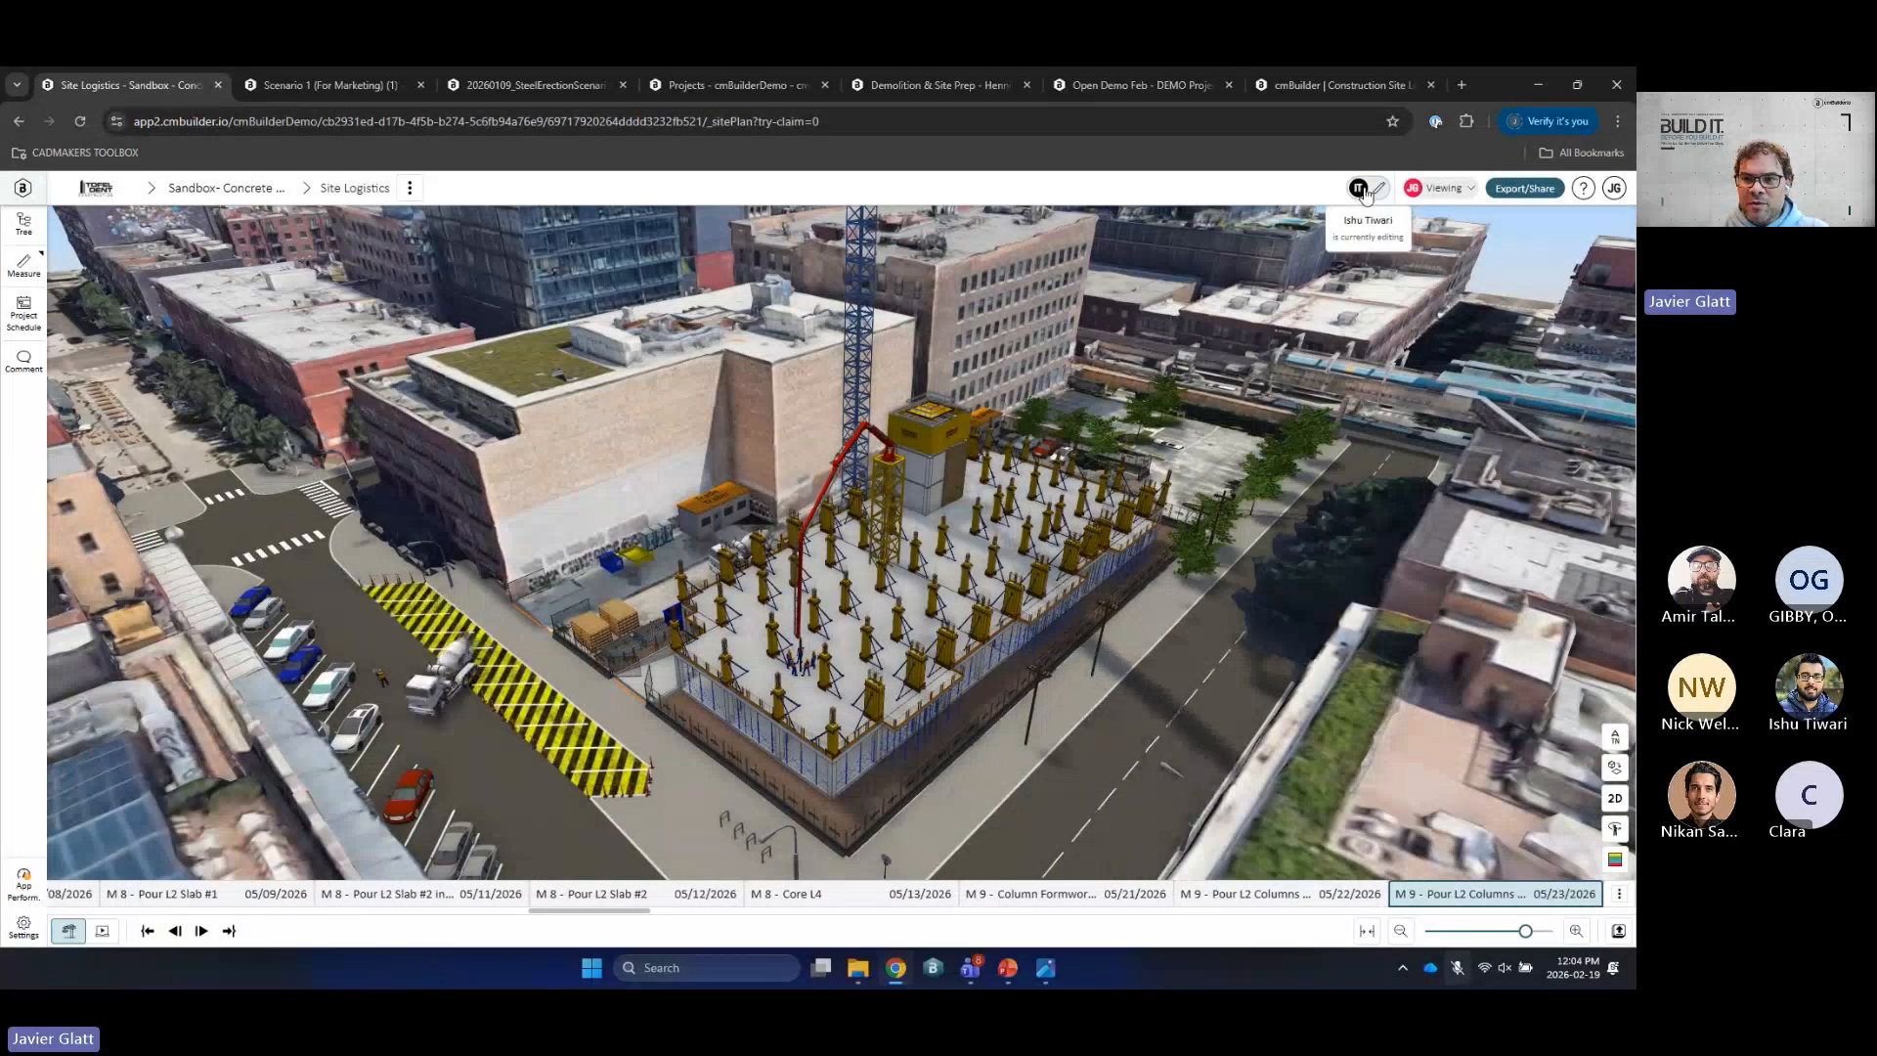
left_click(1361, 190)
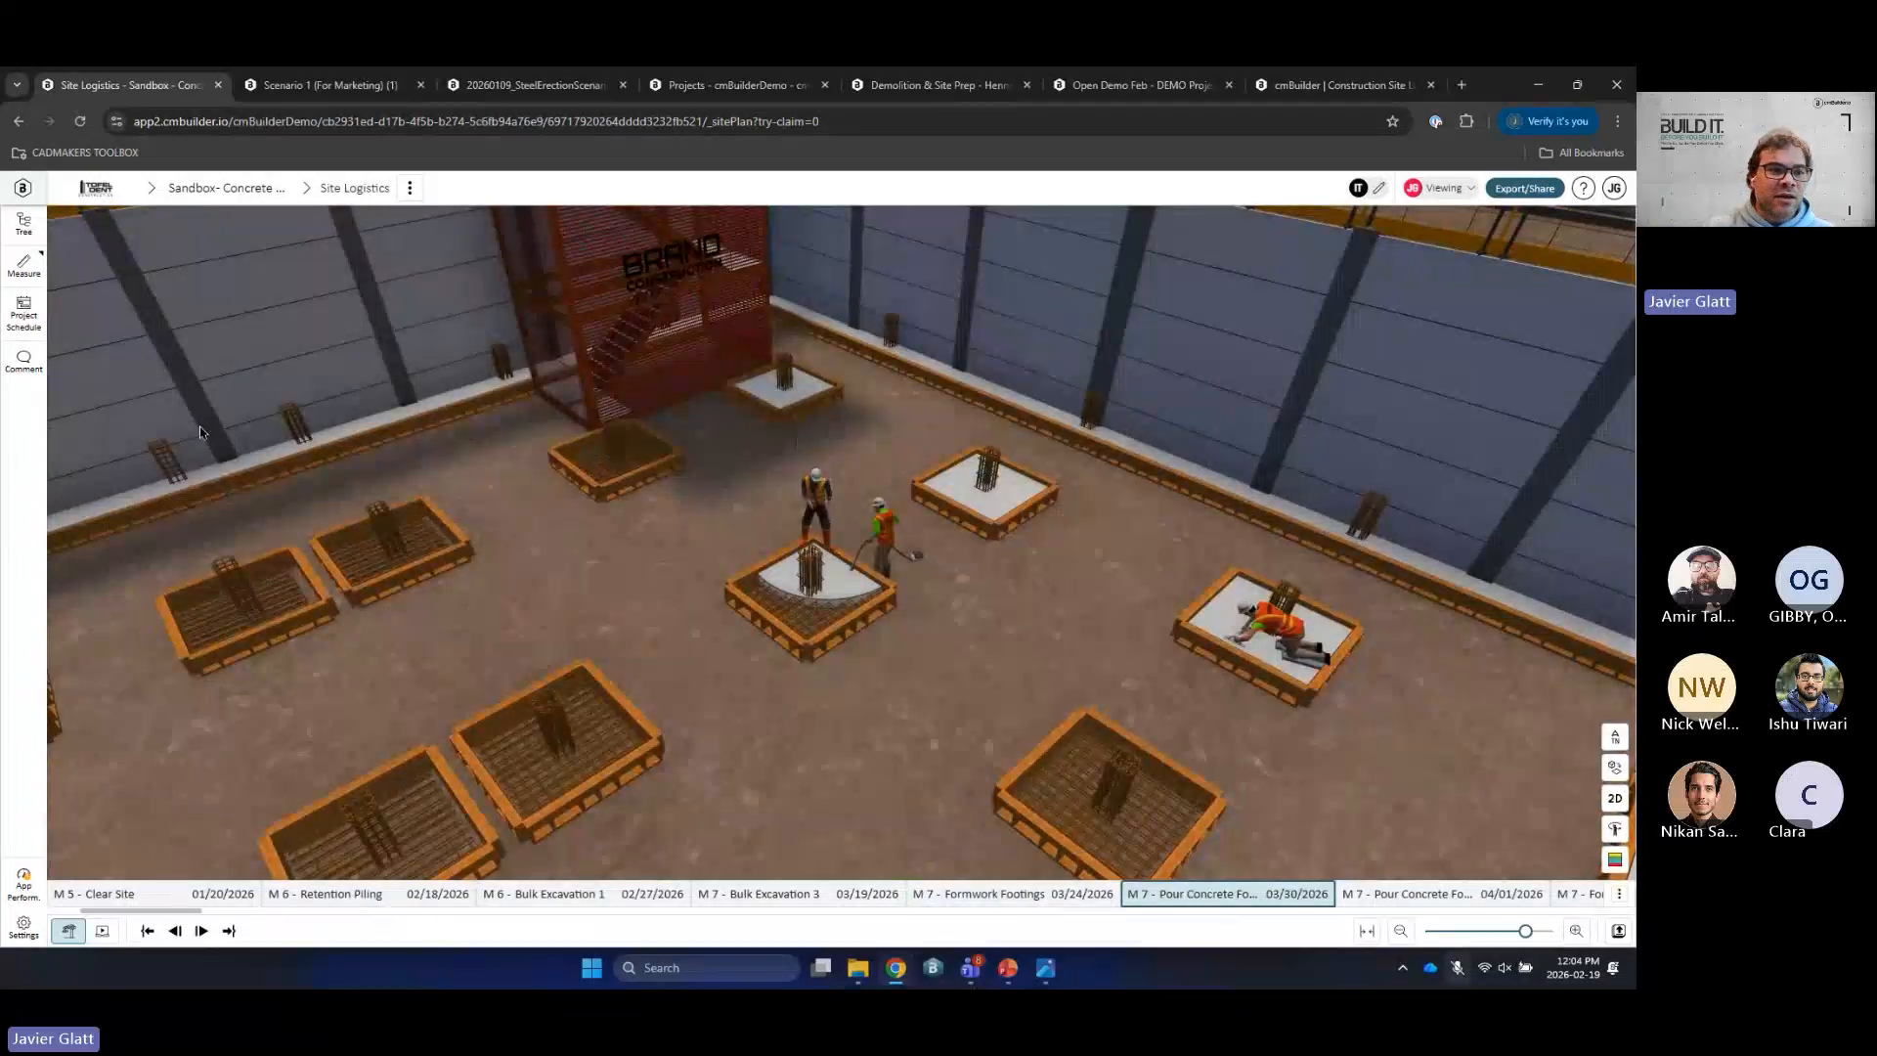
Step: Pin a comment on the partly poured footing mentioning a colleague with "please review v1 of logistics plan", submit it and check its available actions
left_click(23, 362)
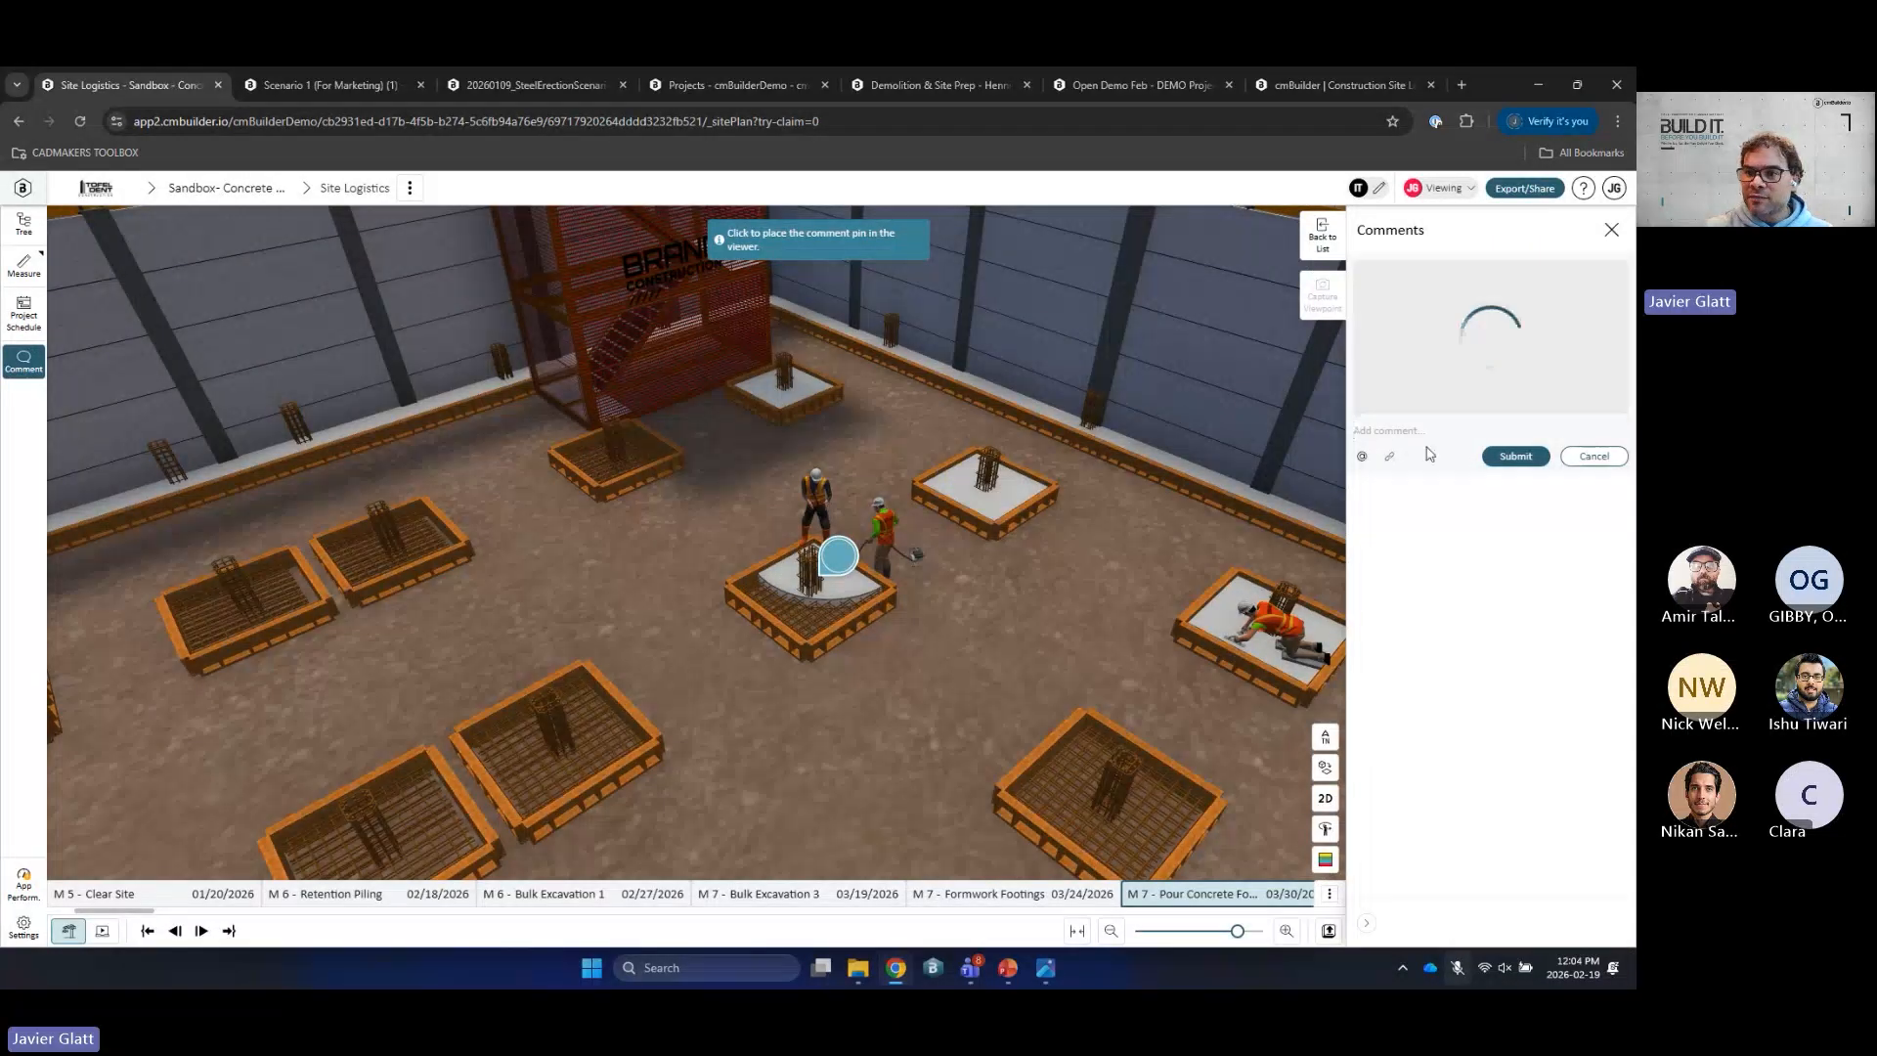
left_click(1414, 432)
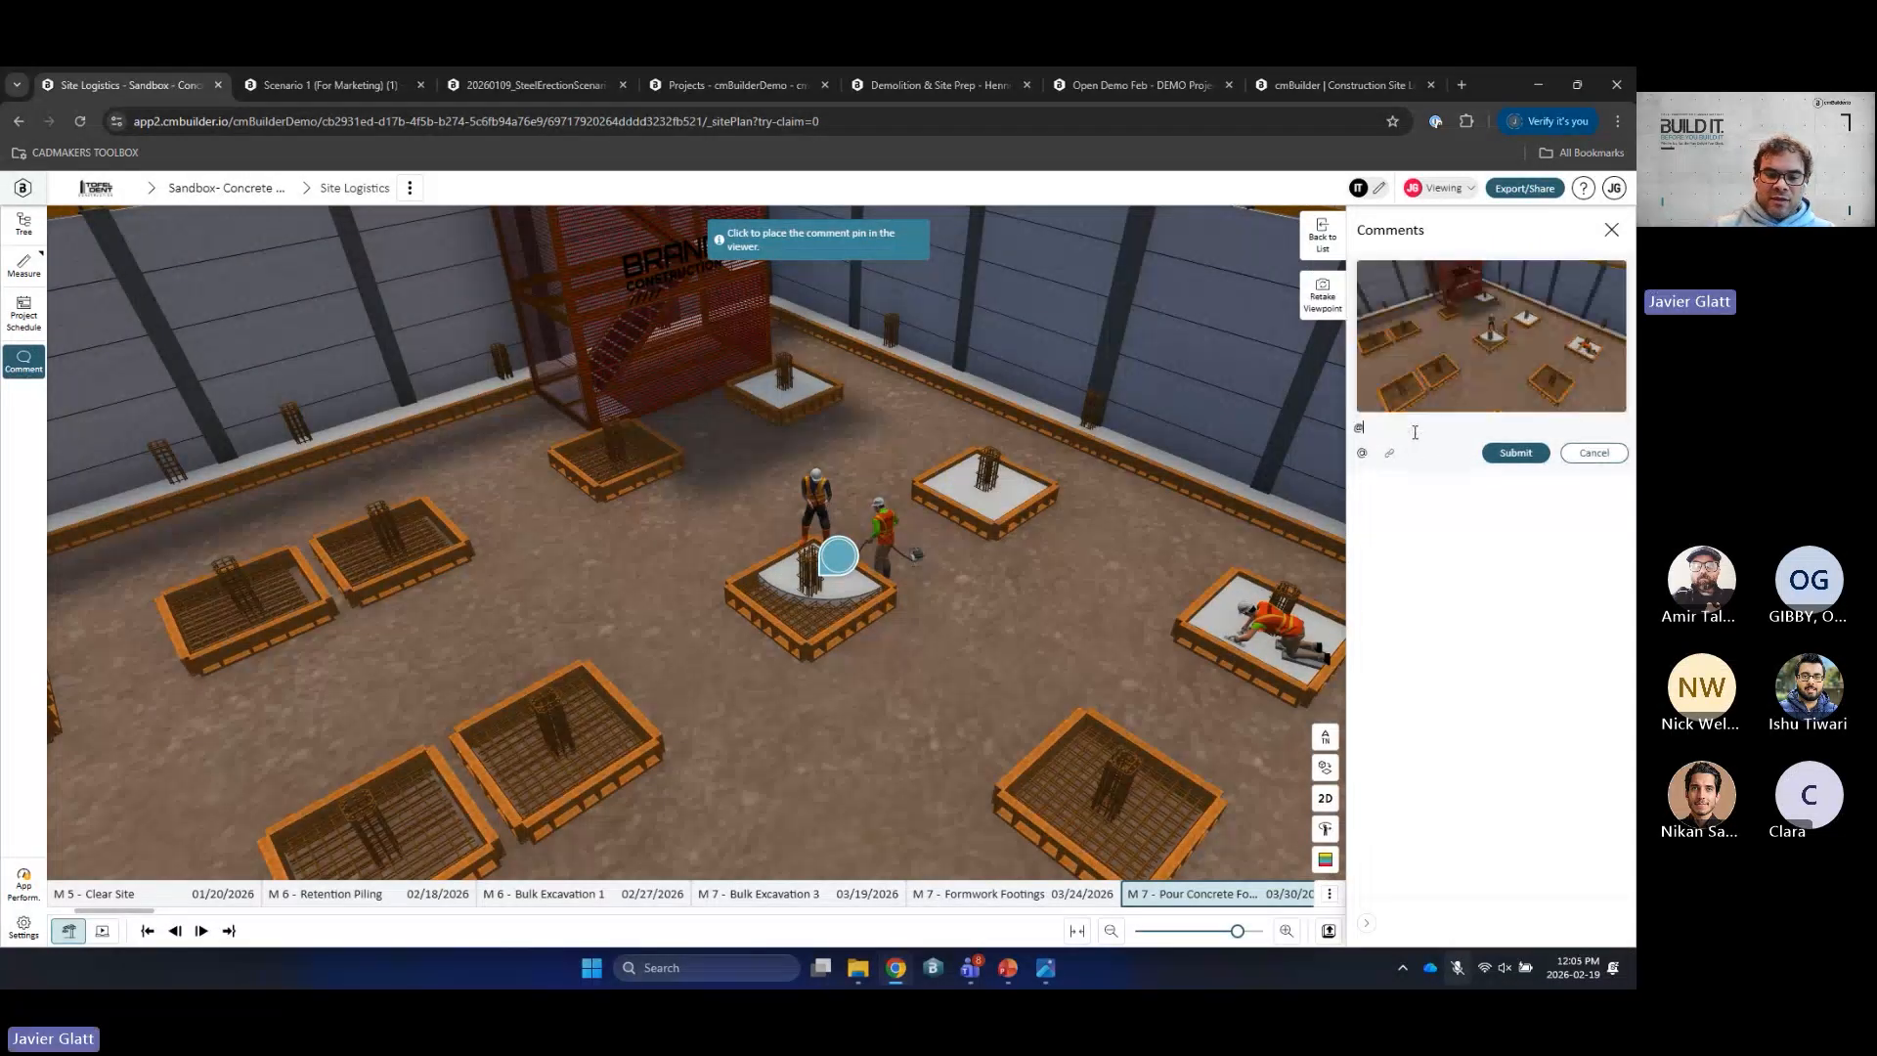
left_click(1365, 451)
type("ishu")
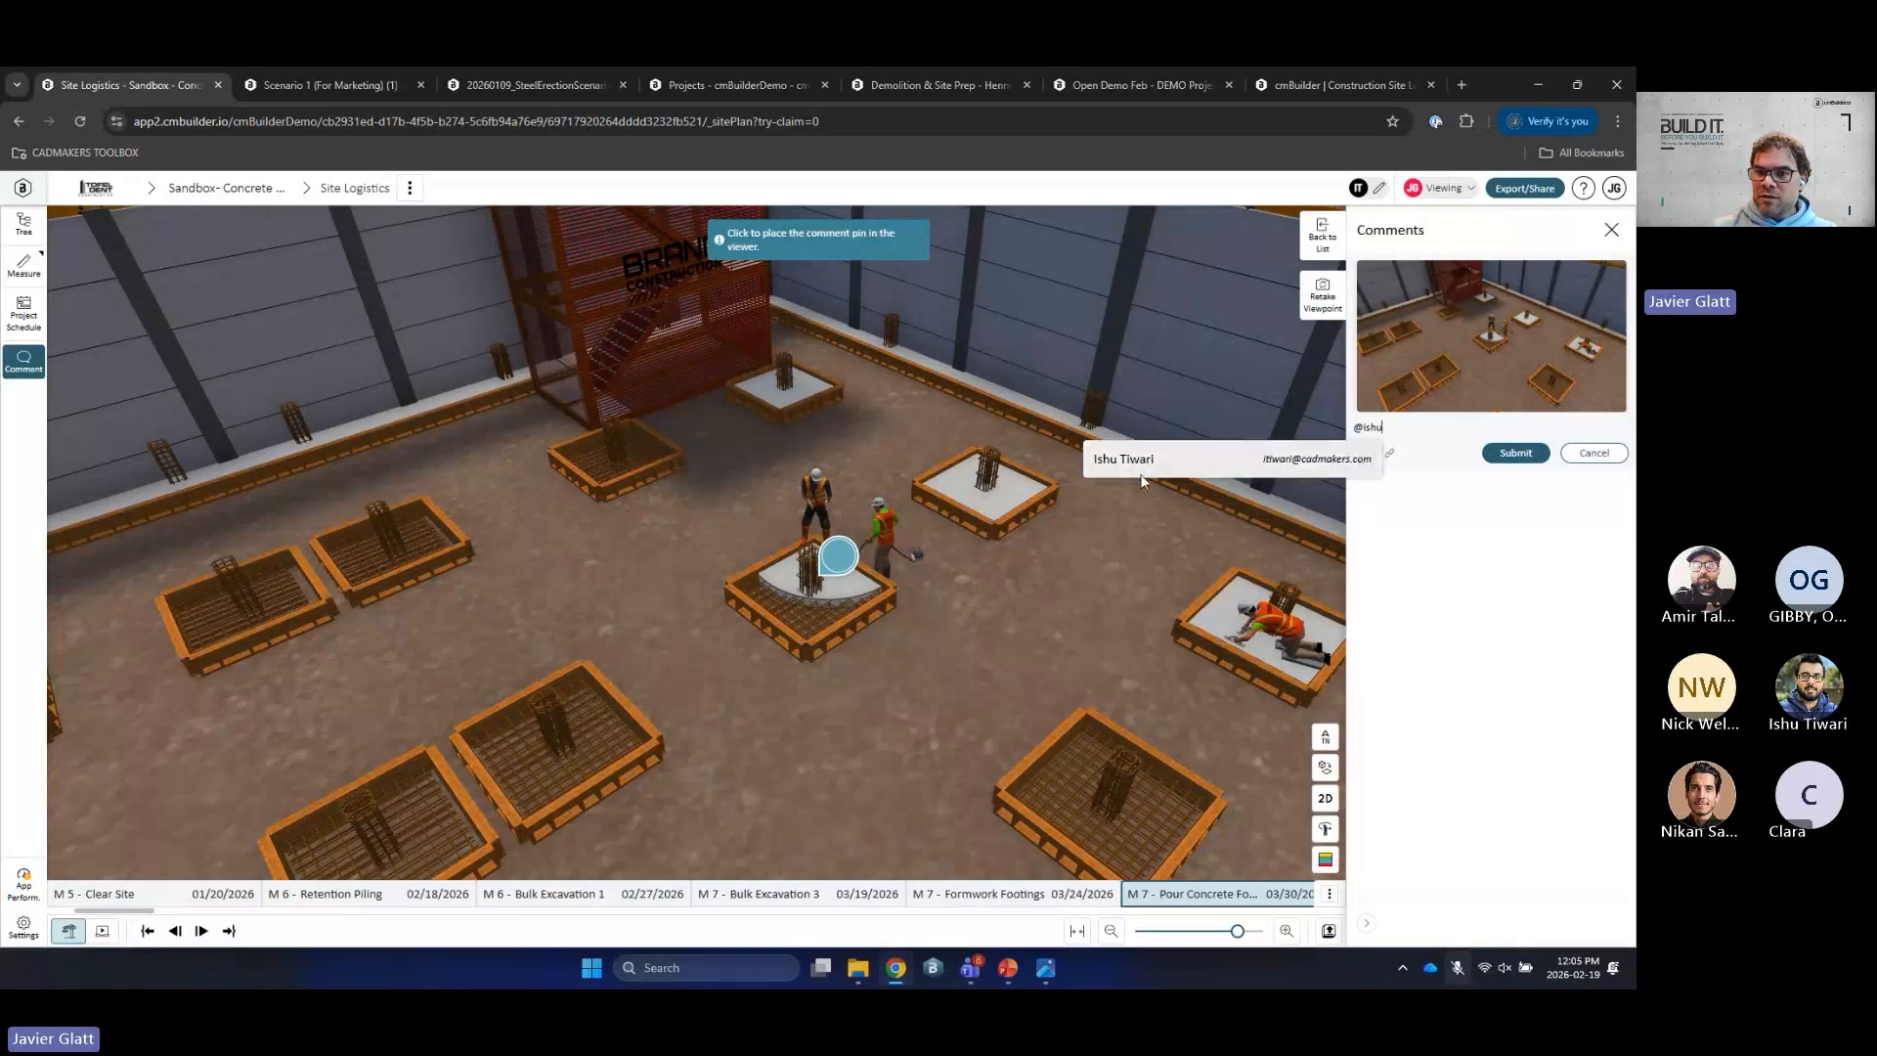
left_click(1361, 457)
type("please review v1 of logistic")
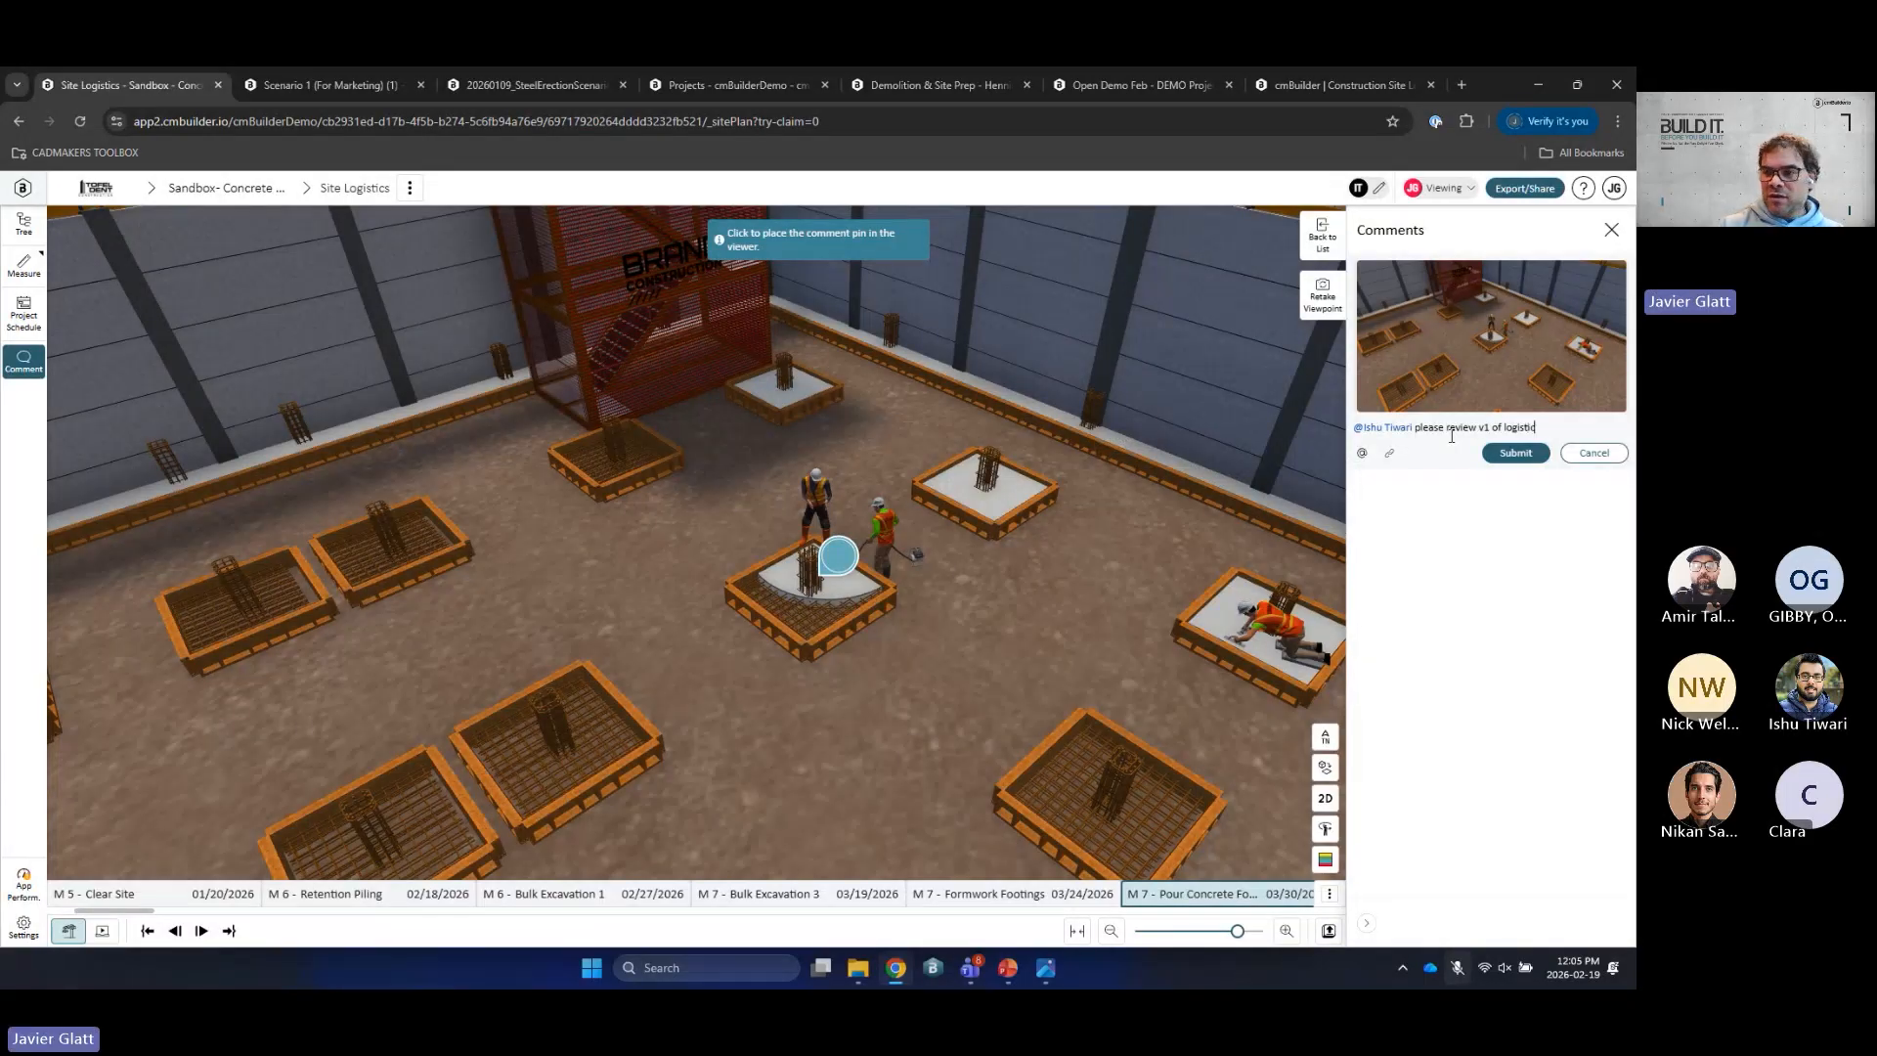
type("lan")
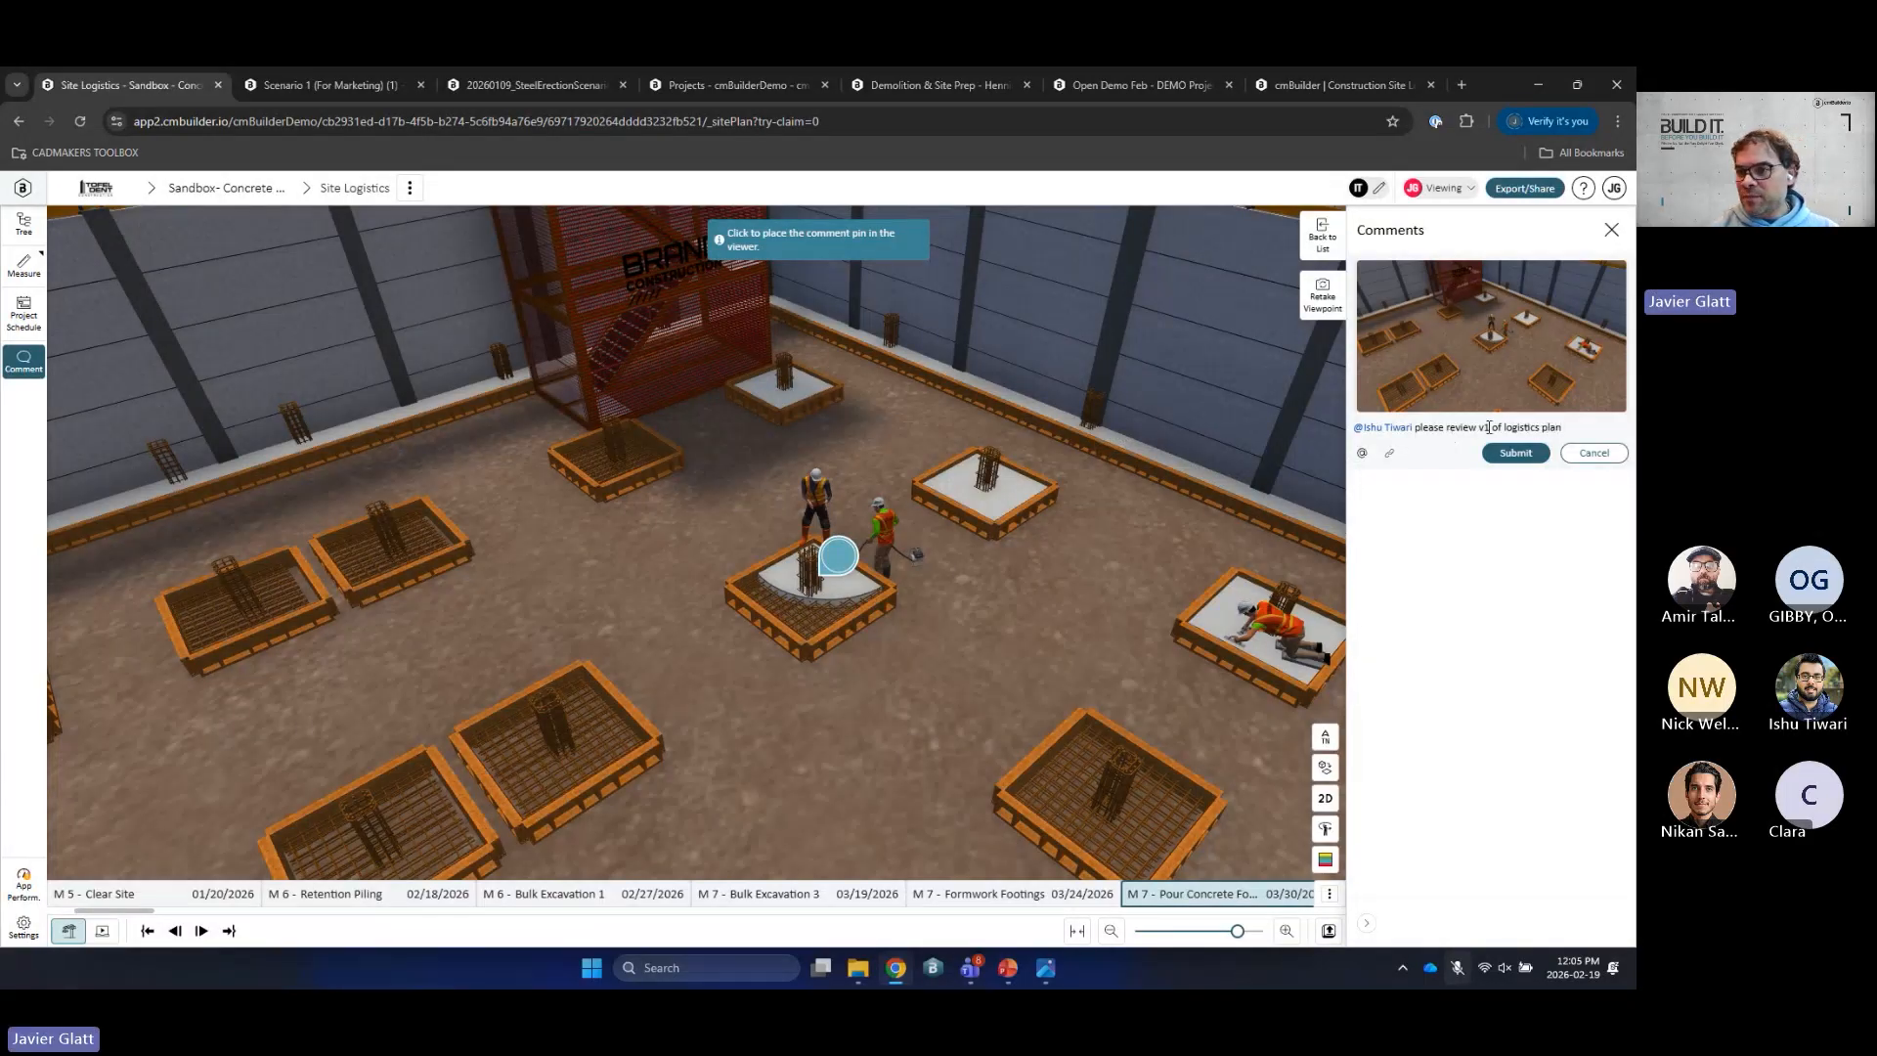
left_click(1506, 455)
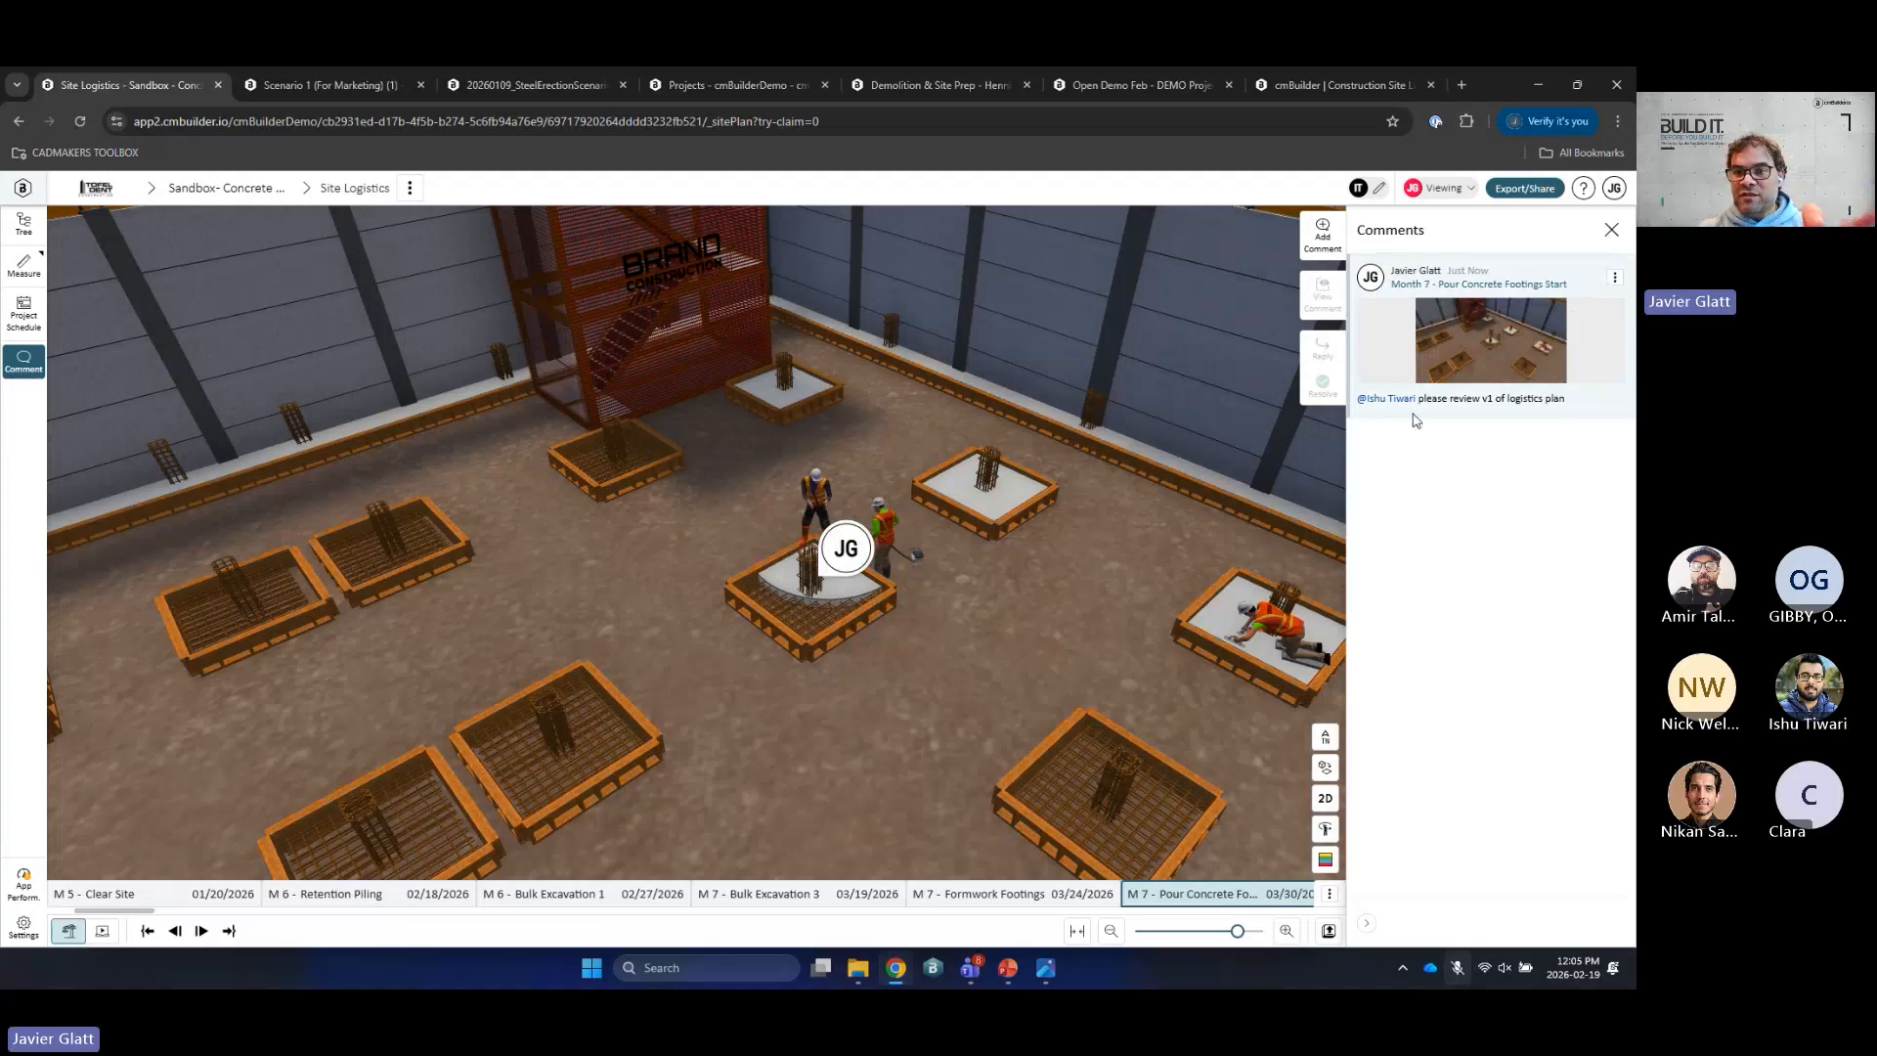
left_click(1613, 279)
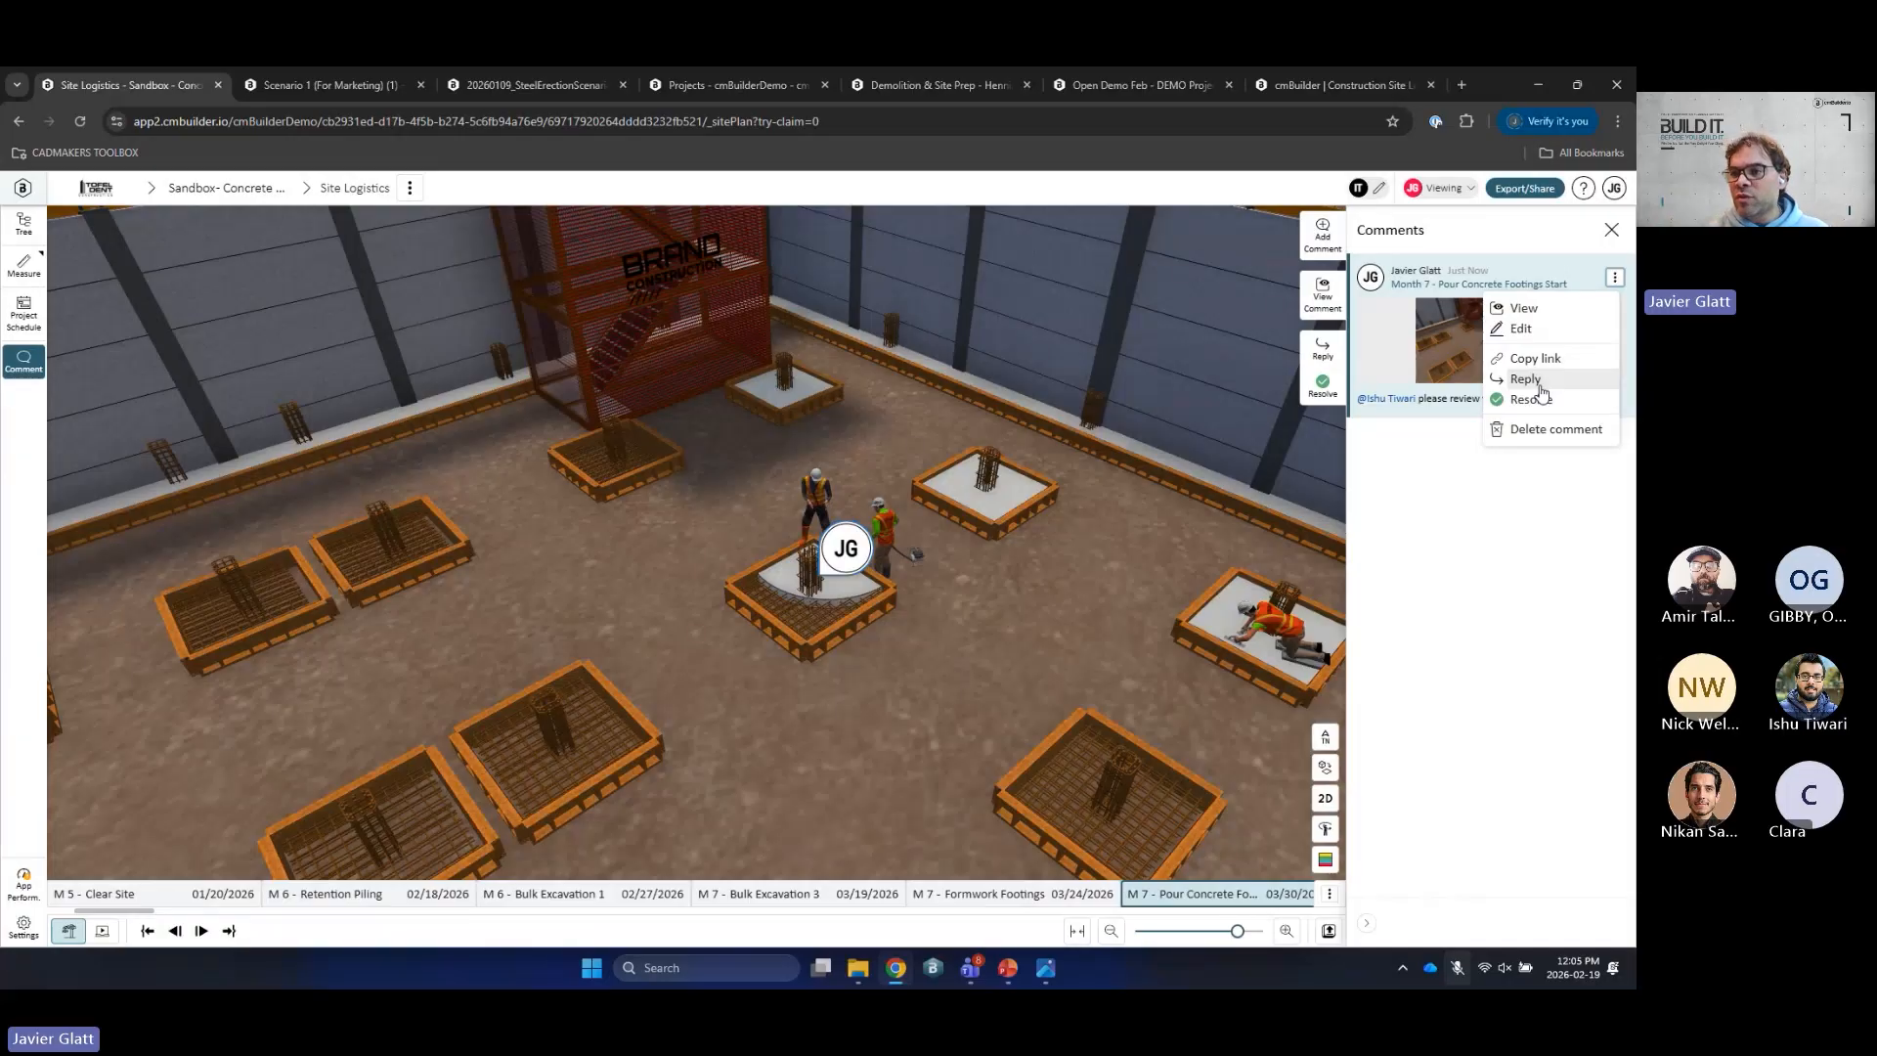
left_click(1528, 501)
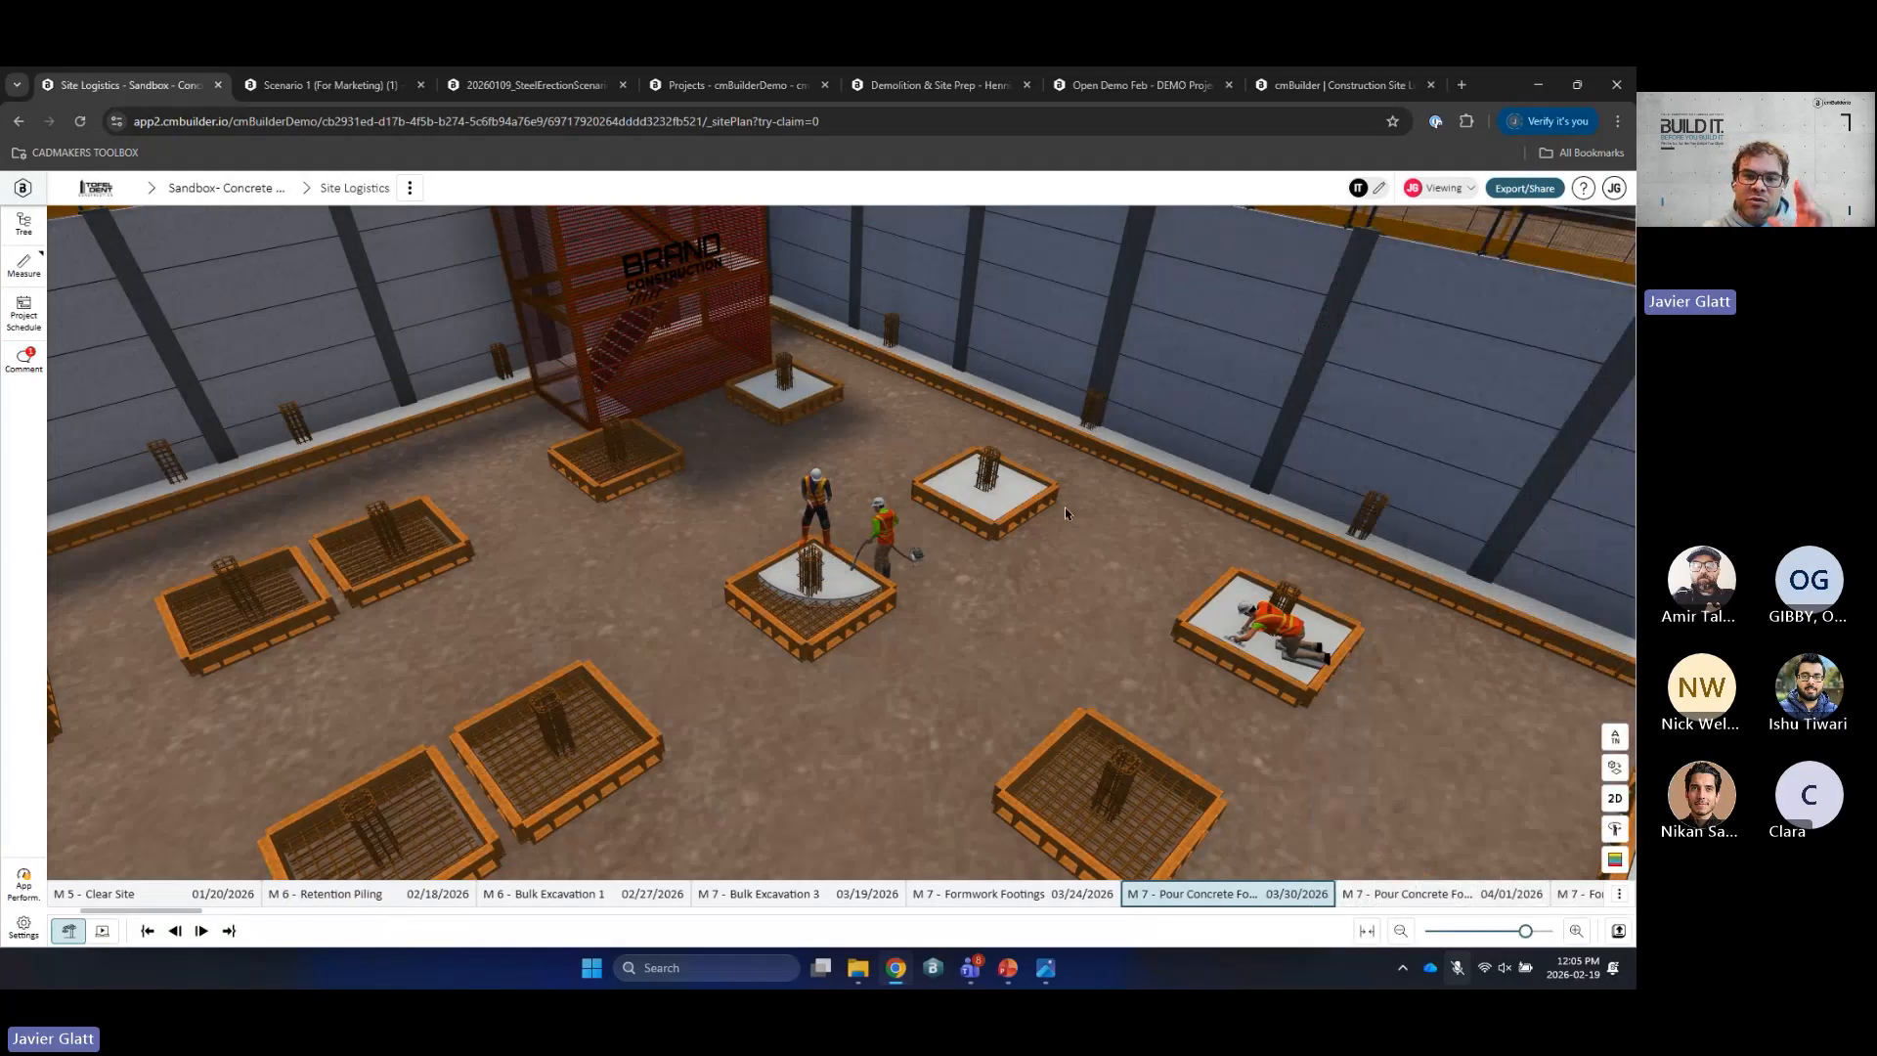
Step: Advance the timeline from the 03/30/2026 footings pour to the Pour P1 Verticals phase dated 04/05/2026, viewing the whole site
scroll(1065, 513, "down", 5)
key("Right")
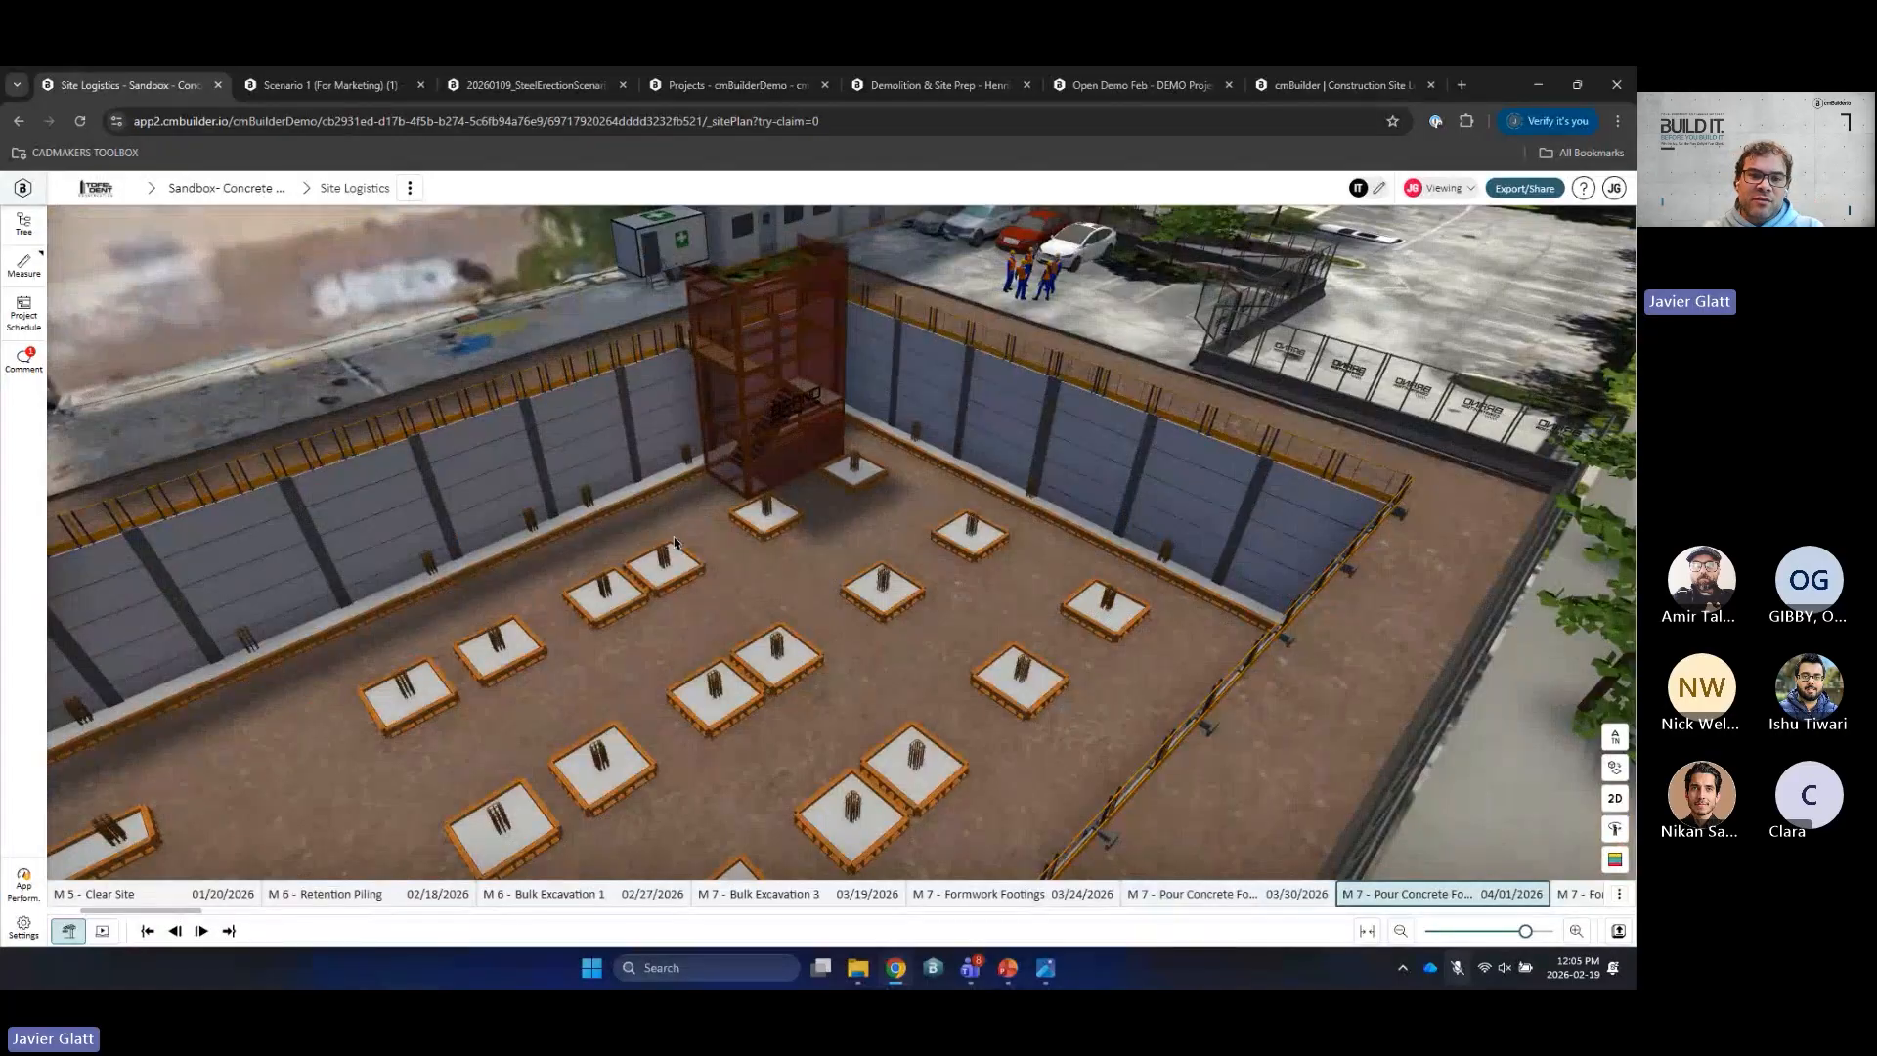
scroll(674, 540, "down", 6)
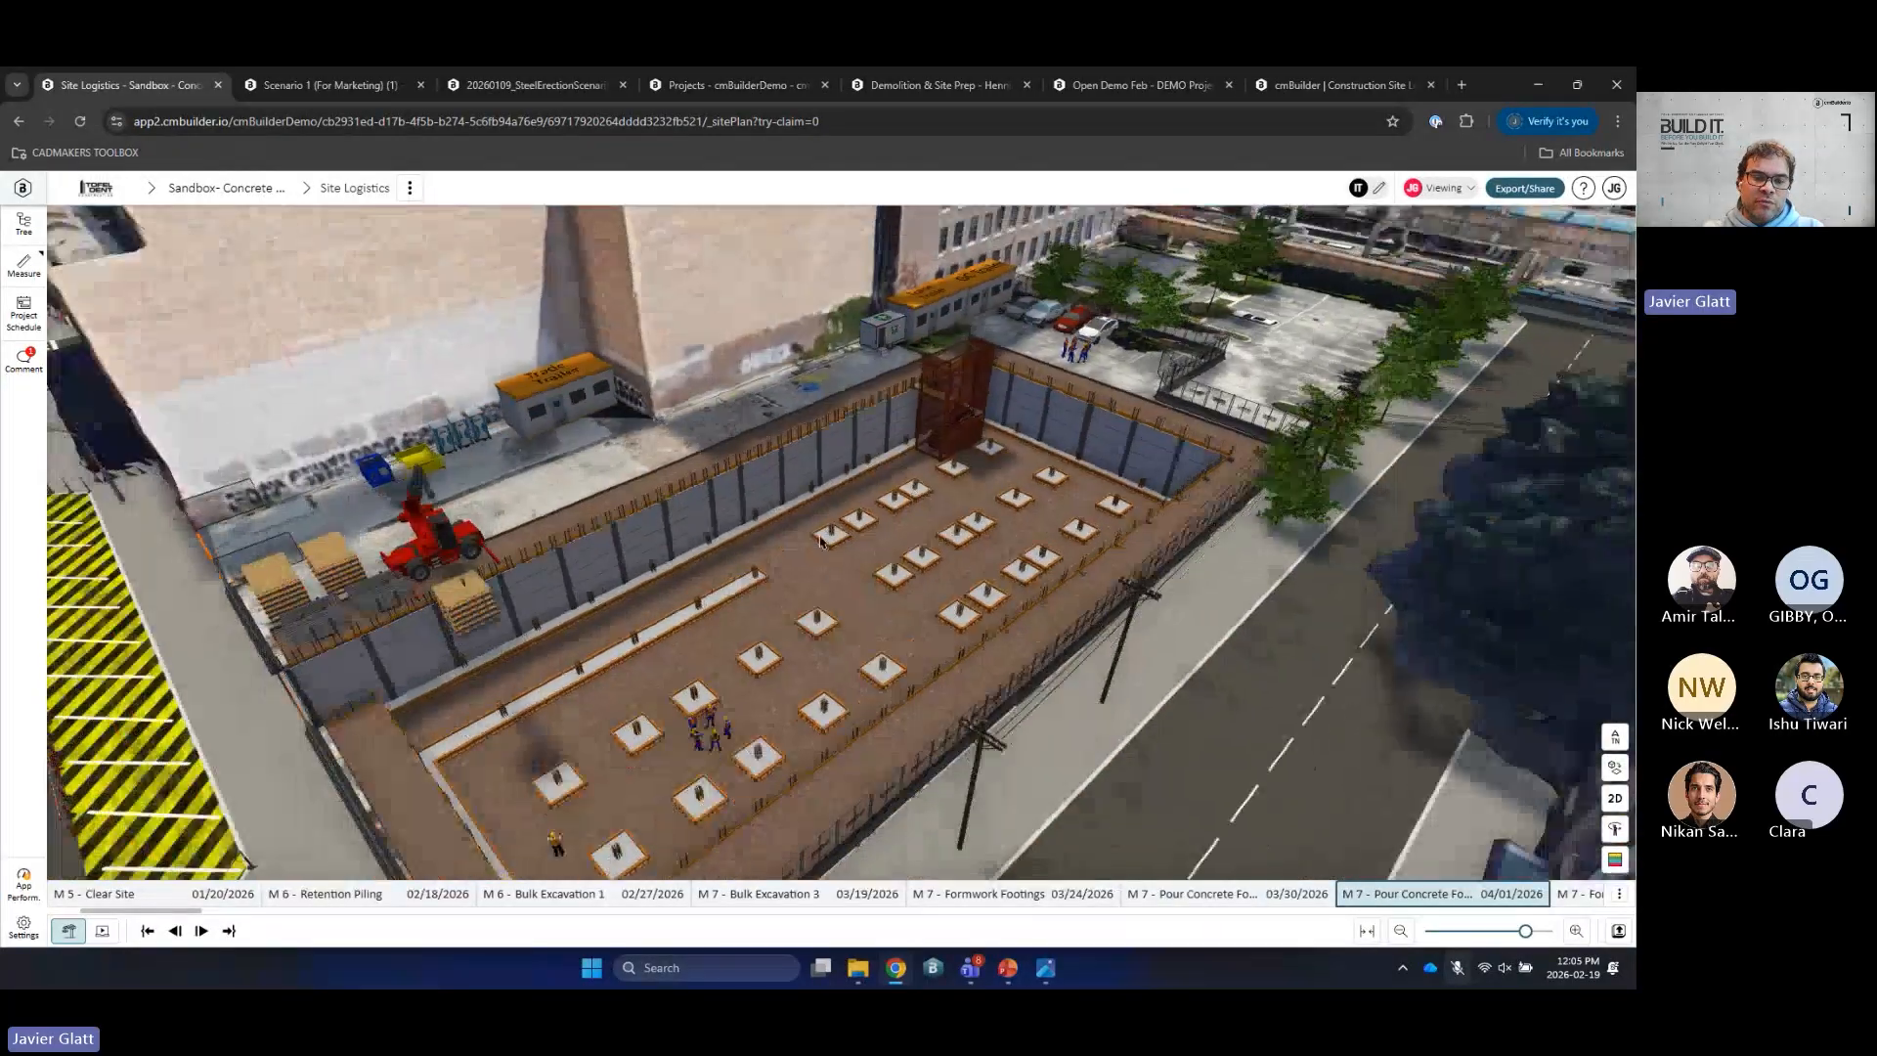
key("Right")
key("Right")
scroll(751, 635, "down", 5)
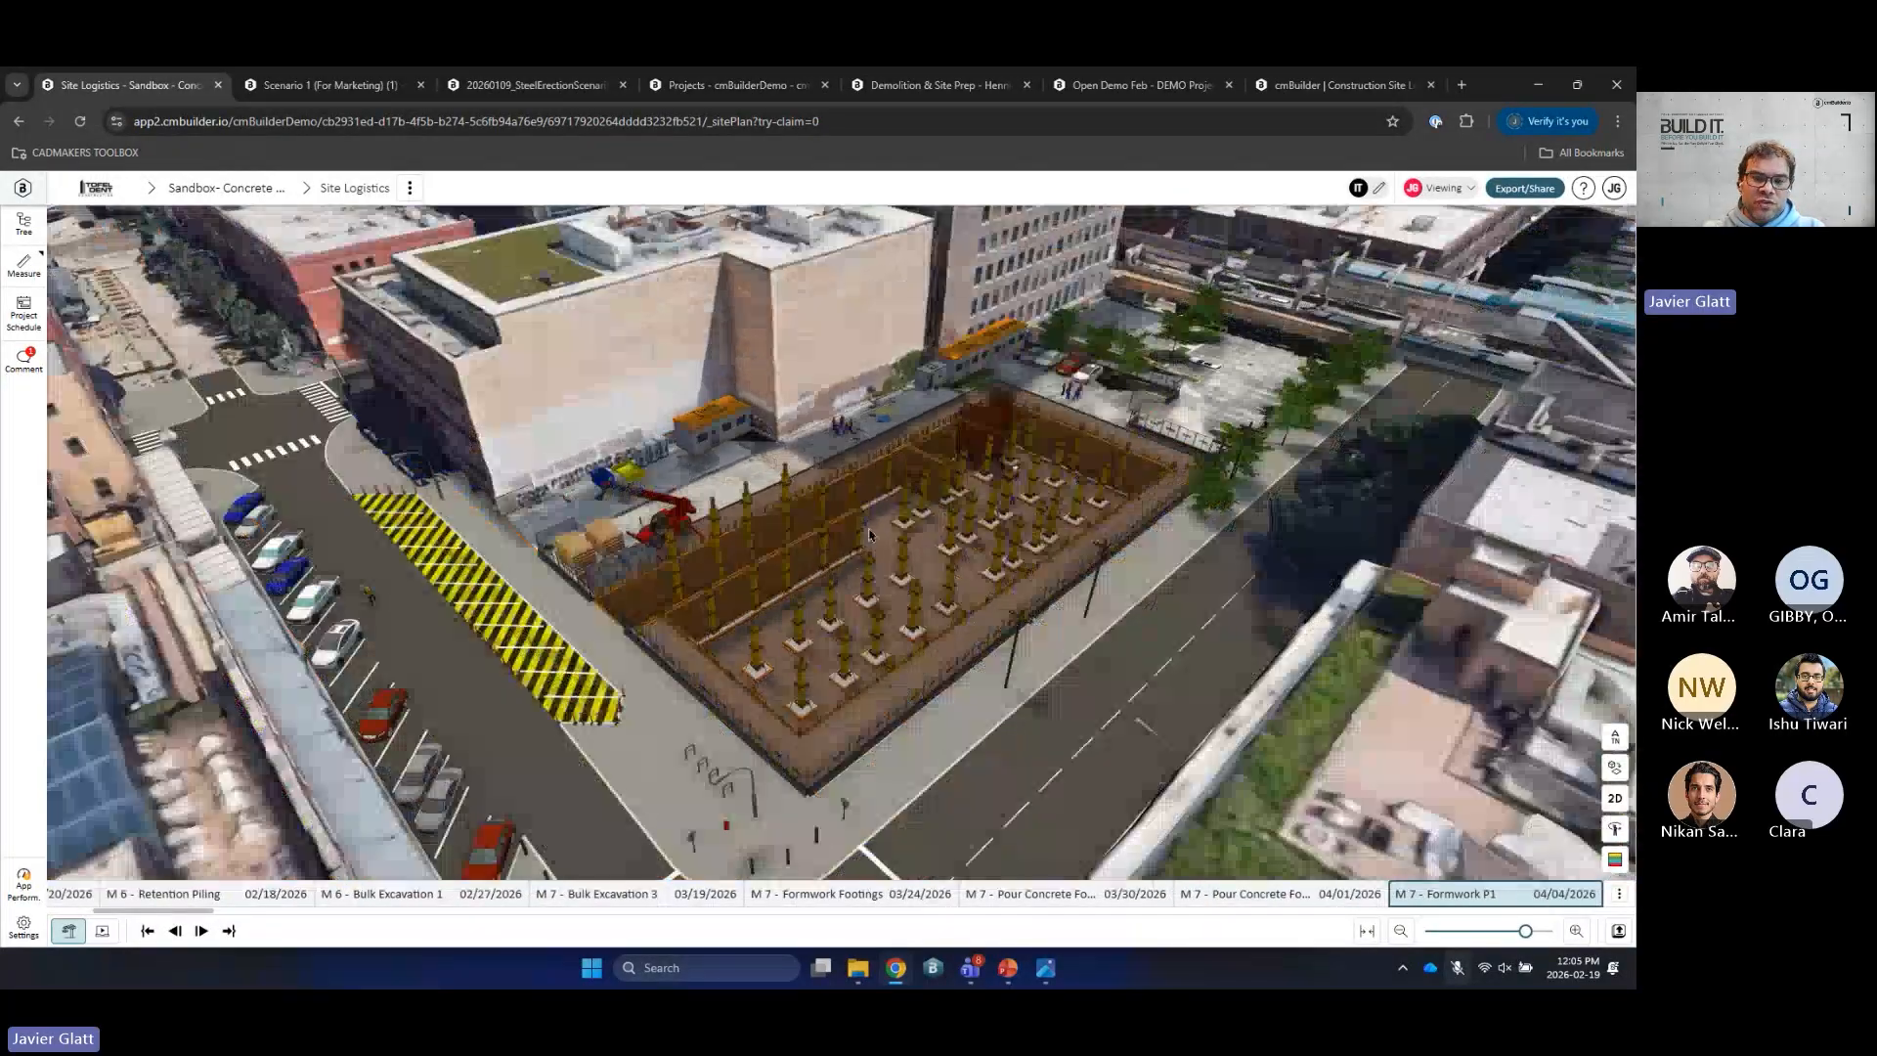
left_click_drag(818, 521, 948, 496)
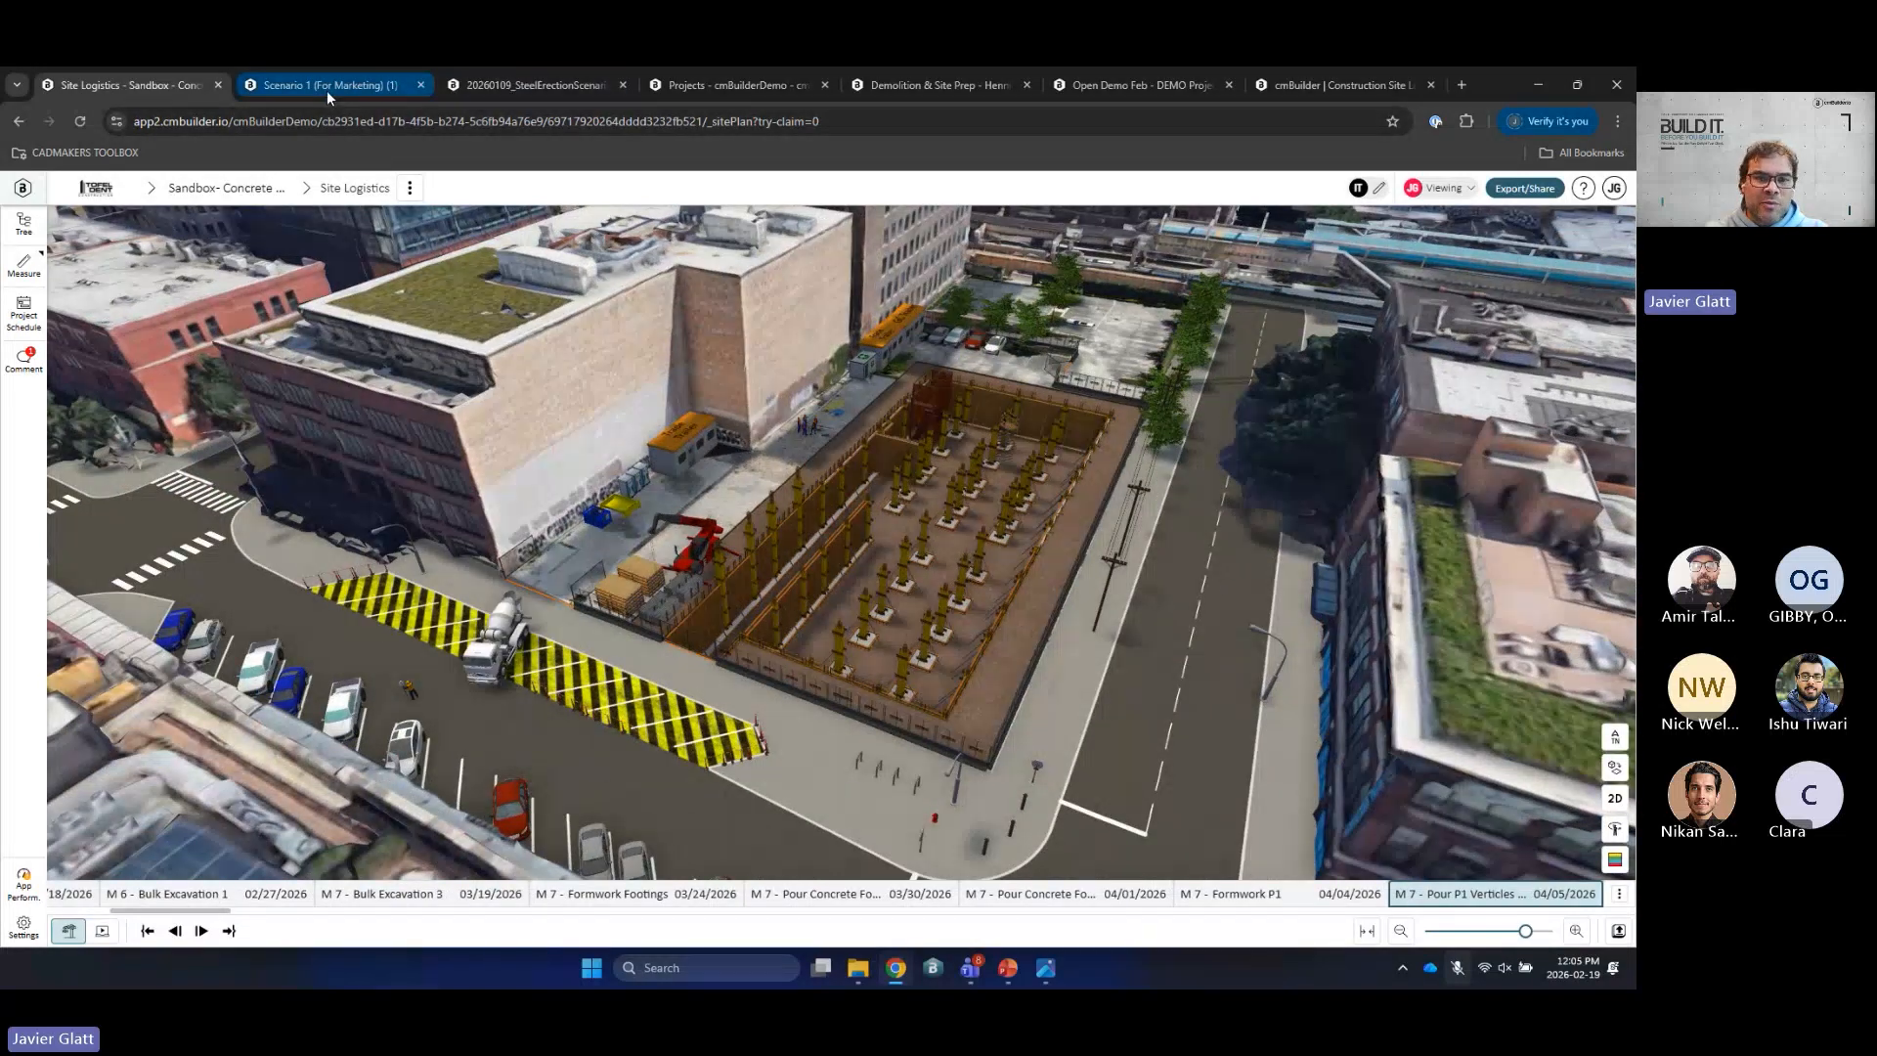
Step: Switch to the Scenario 1 (For Marketing) site plan and view its highway overpass up close
left_click(323, 85)
scroll(905, 692, "up", 7)
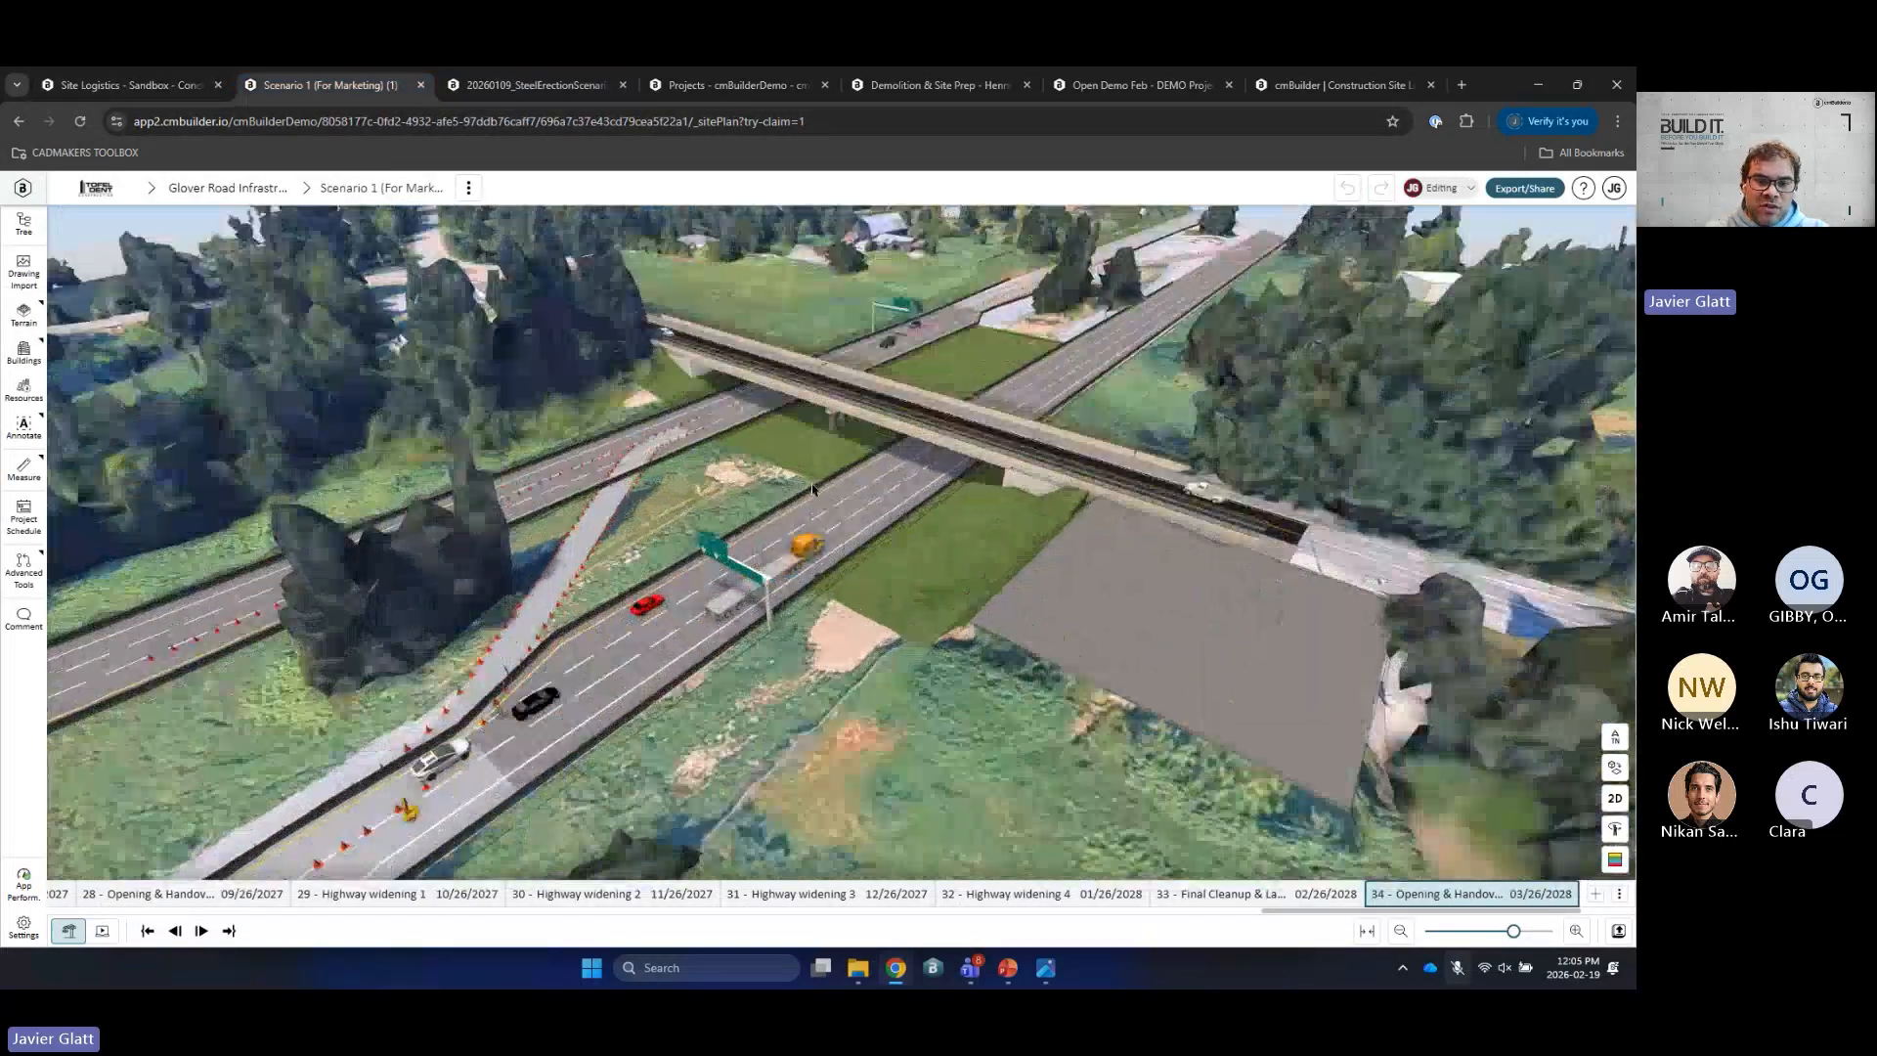
left_click_drag(836, 501, 842, 445)
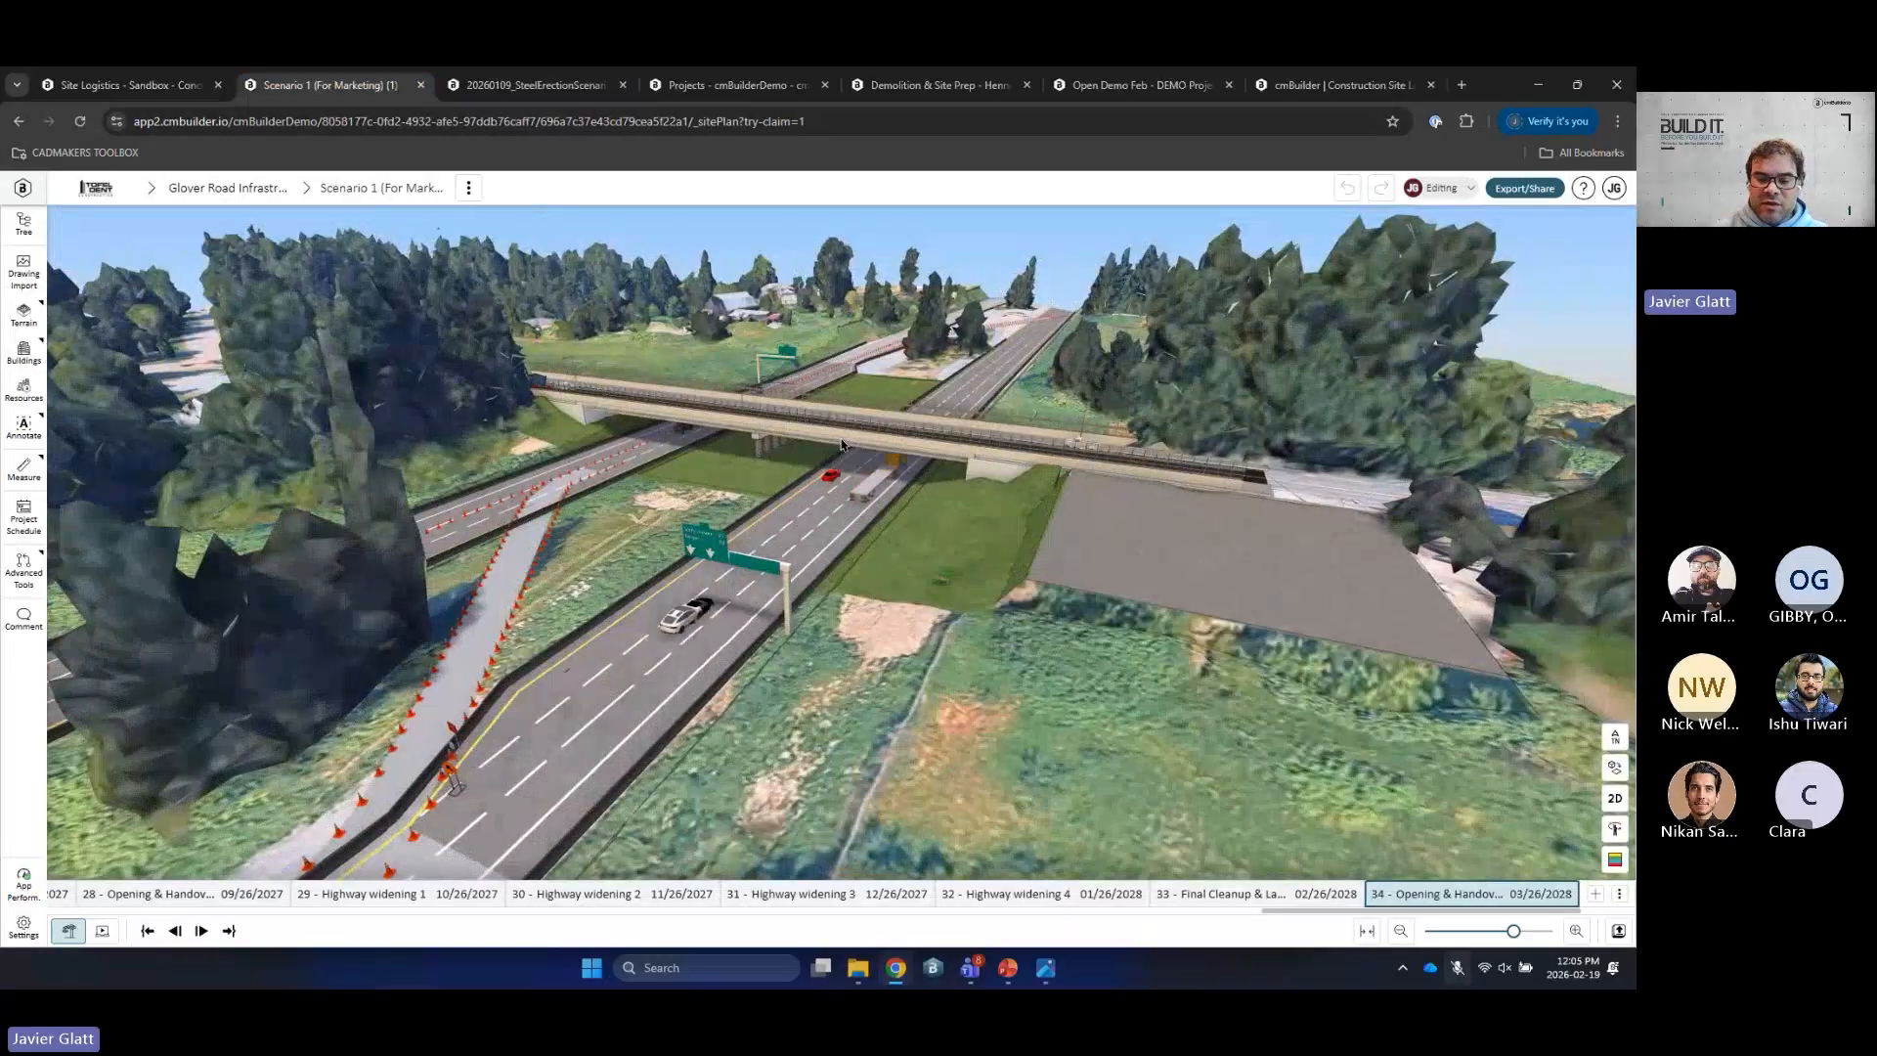
Step: Step through the overpass project's phases from existing conditions to phase 8, the overpass demolition dated 12/26/2025
key("Right")
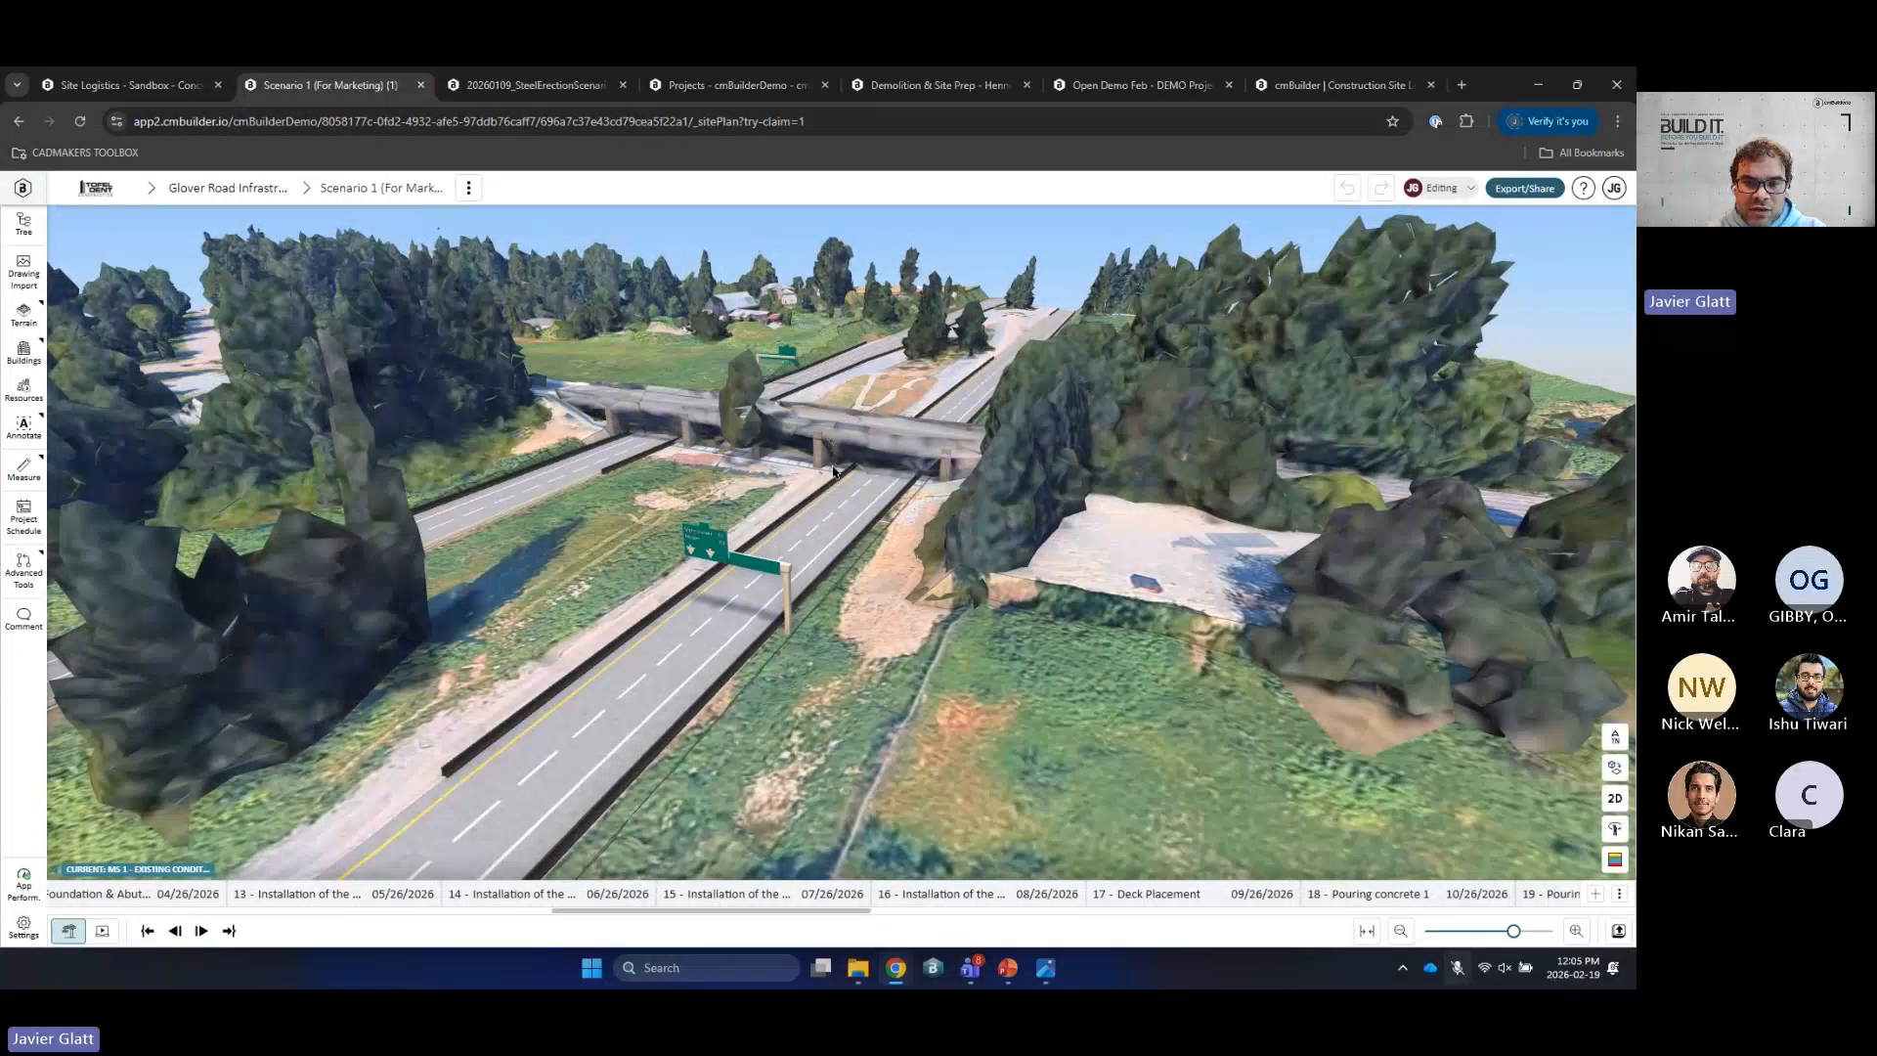
key("Right")
key("Right")
key("Right")
key("Right")
key("Right")
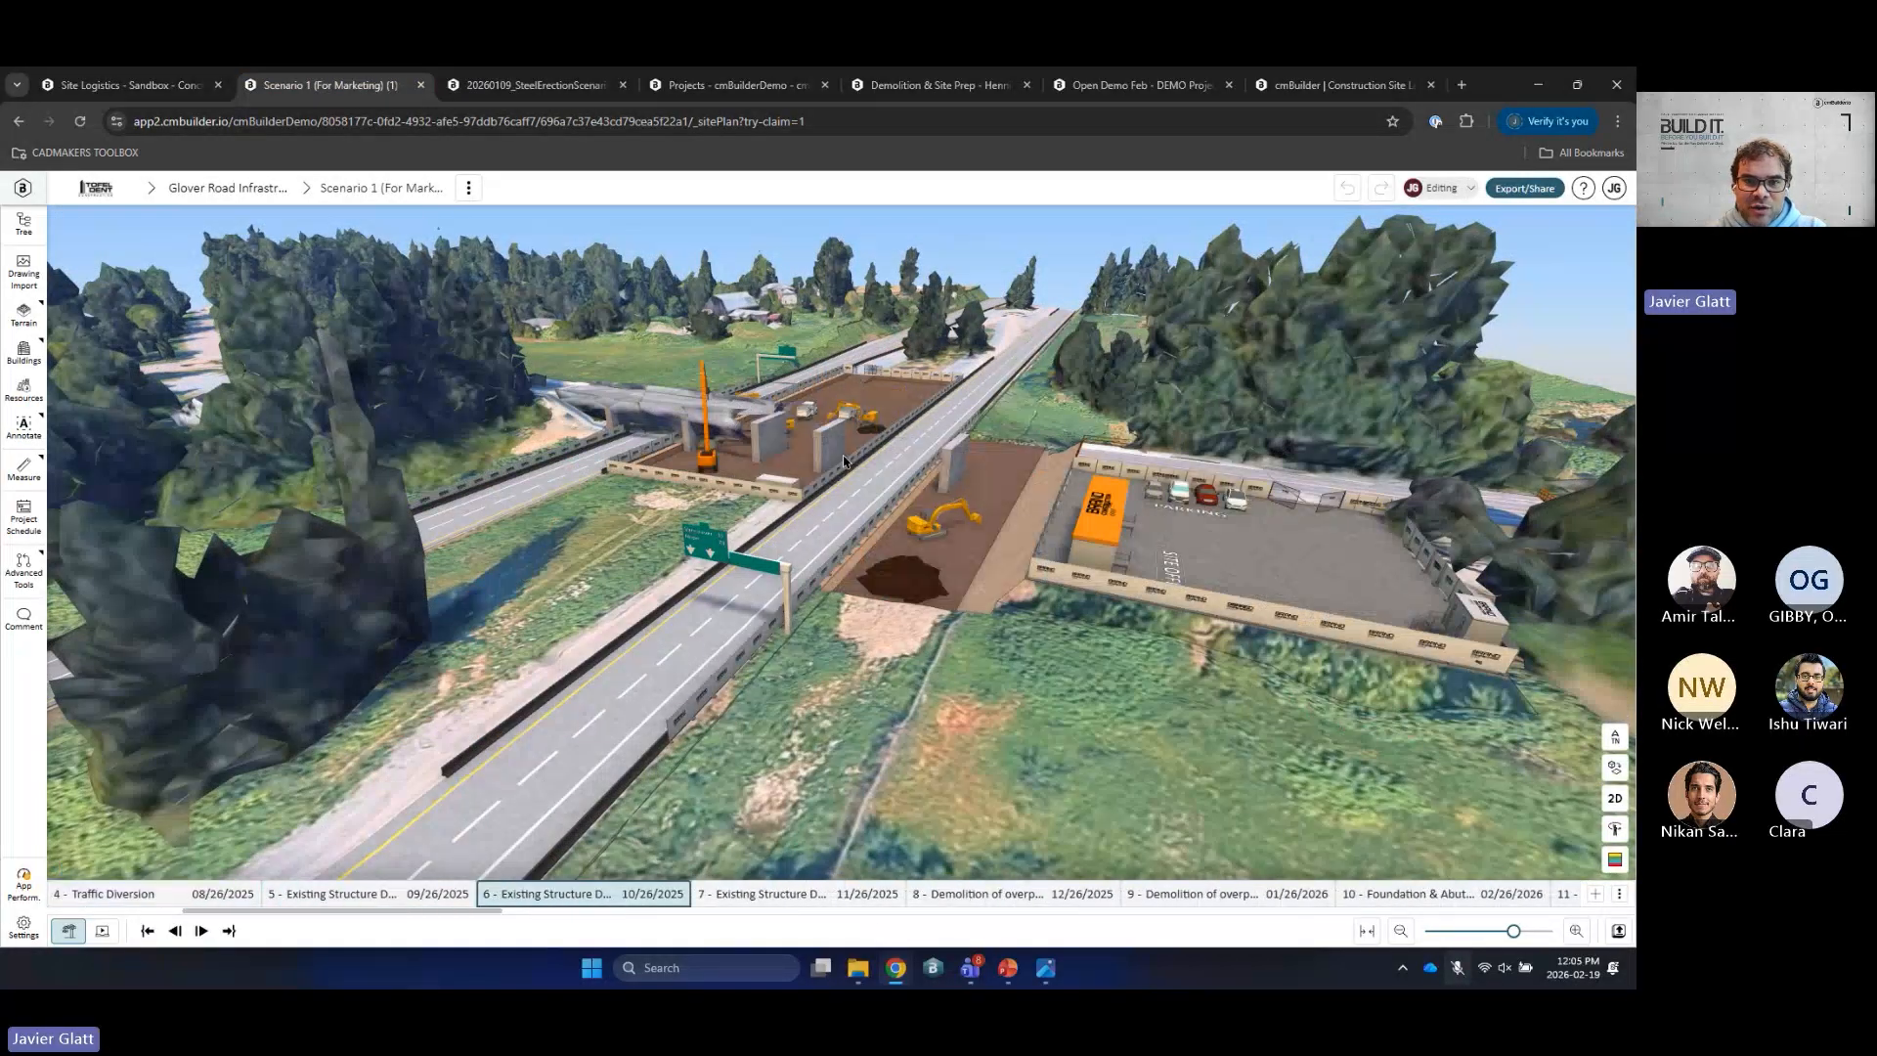
key("Right")
key("Right")
key("Right")
key("Right")
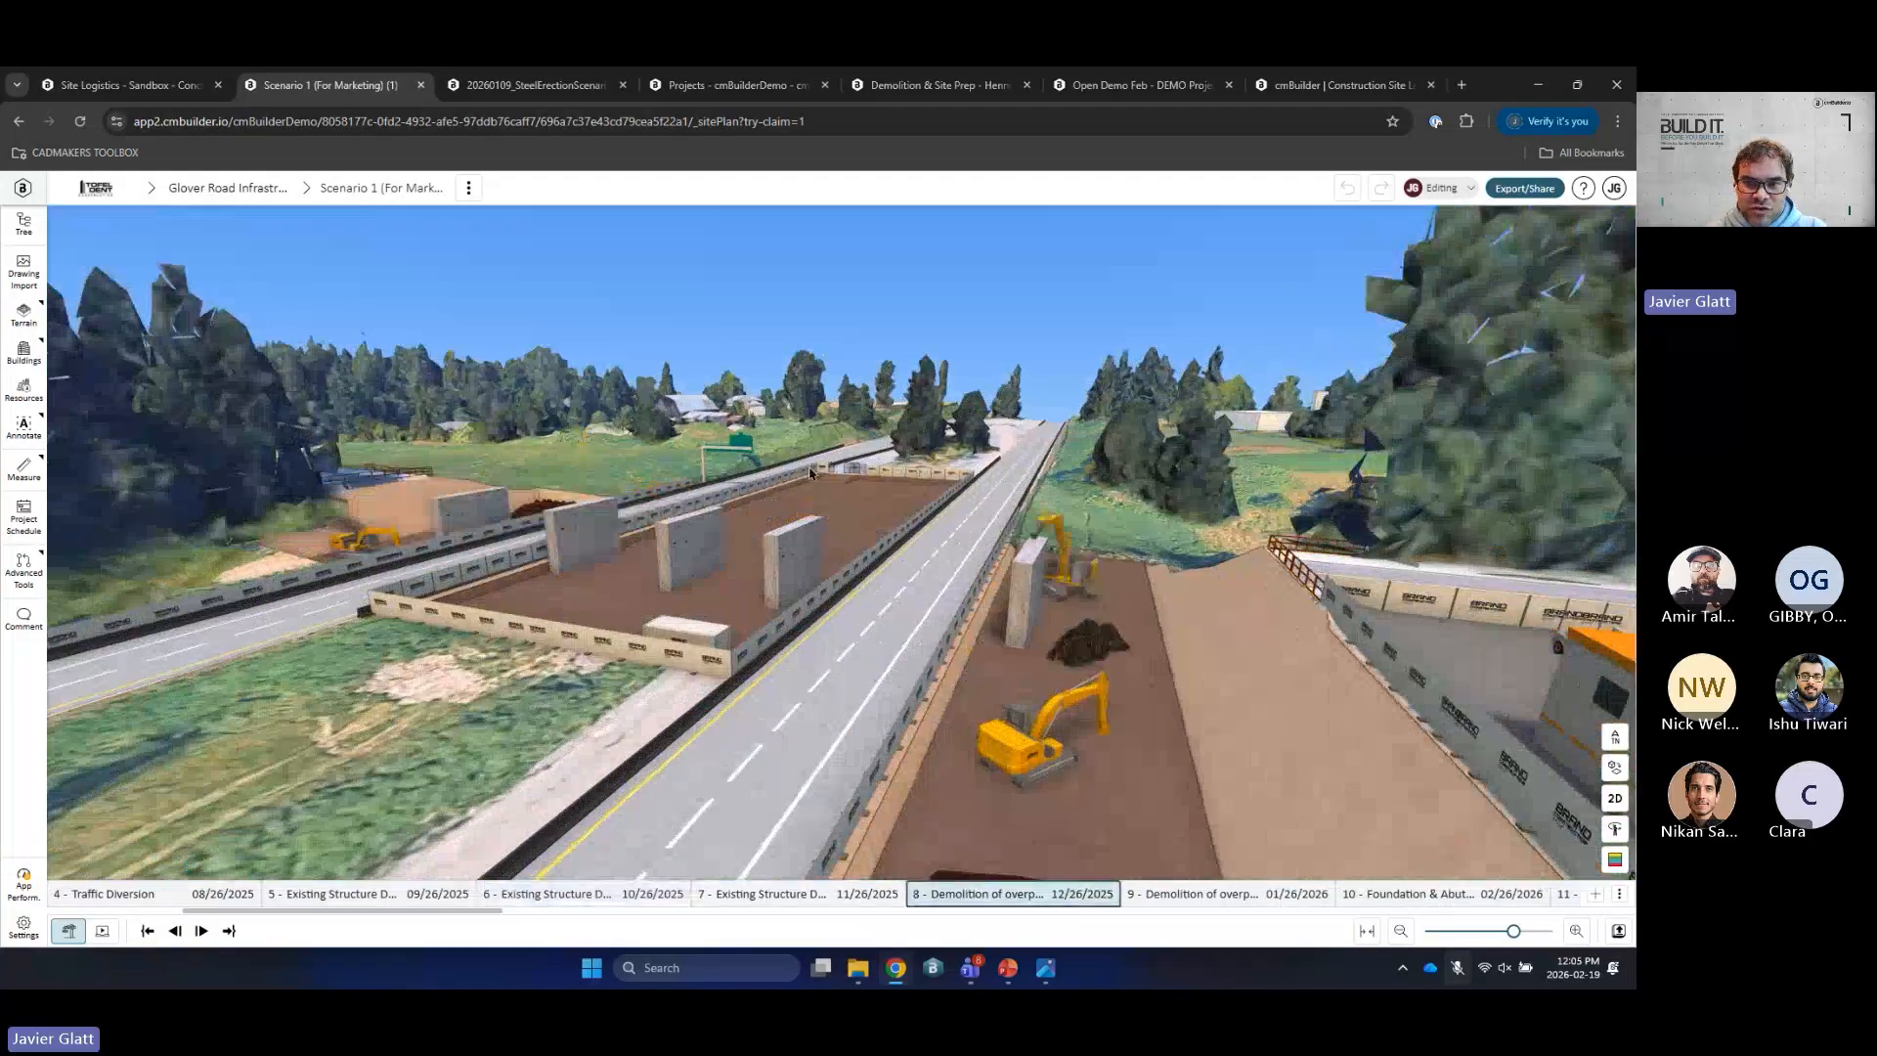
Step: Step through the overpass project's demolition, foundation and installation phases to phase 17, Deck Placement, dated 09/26/2026
key("Right")
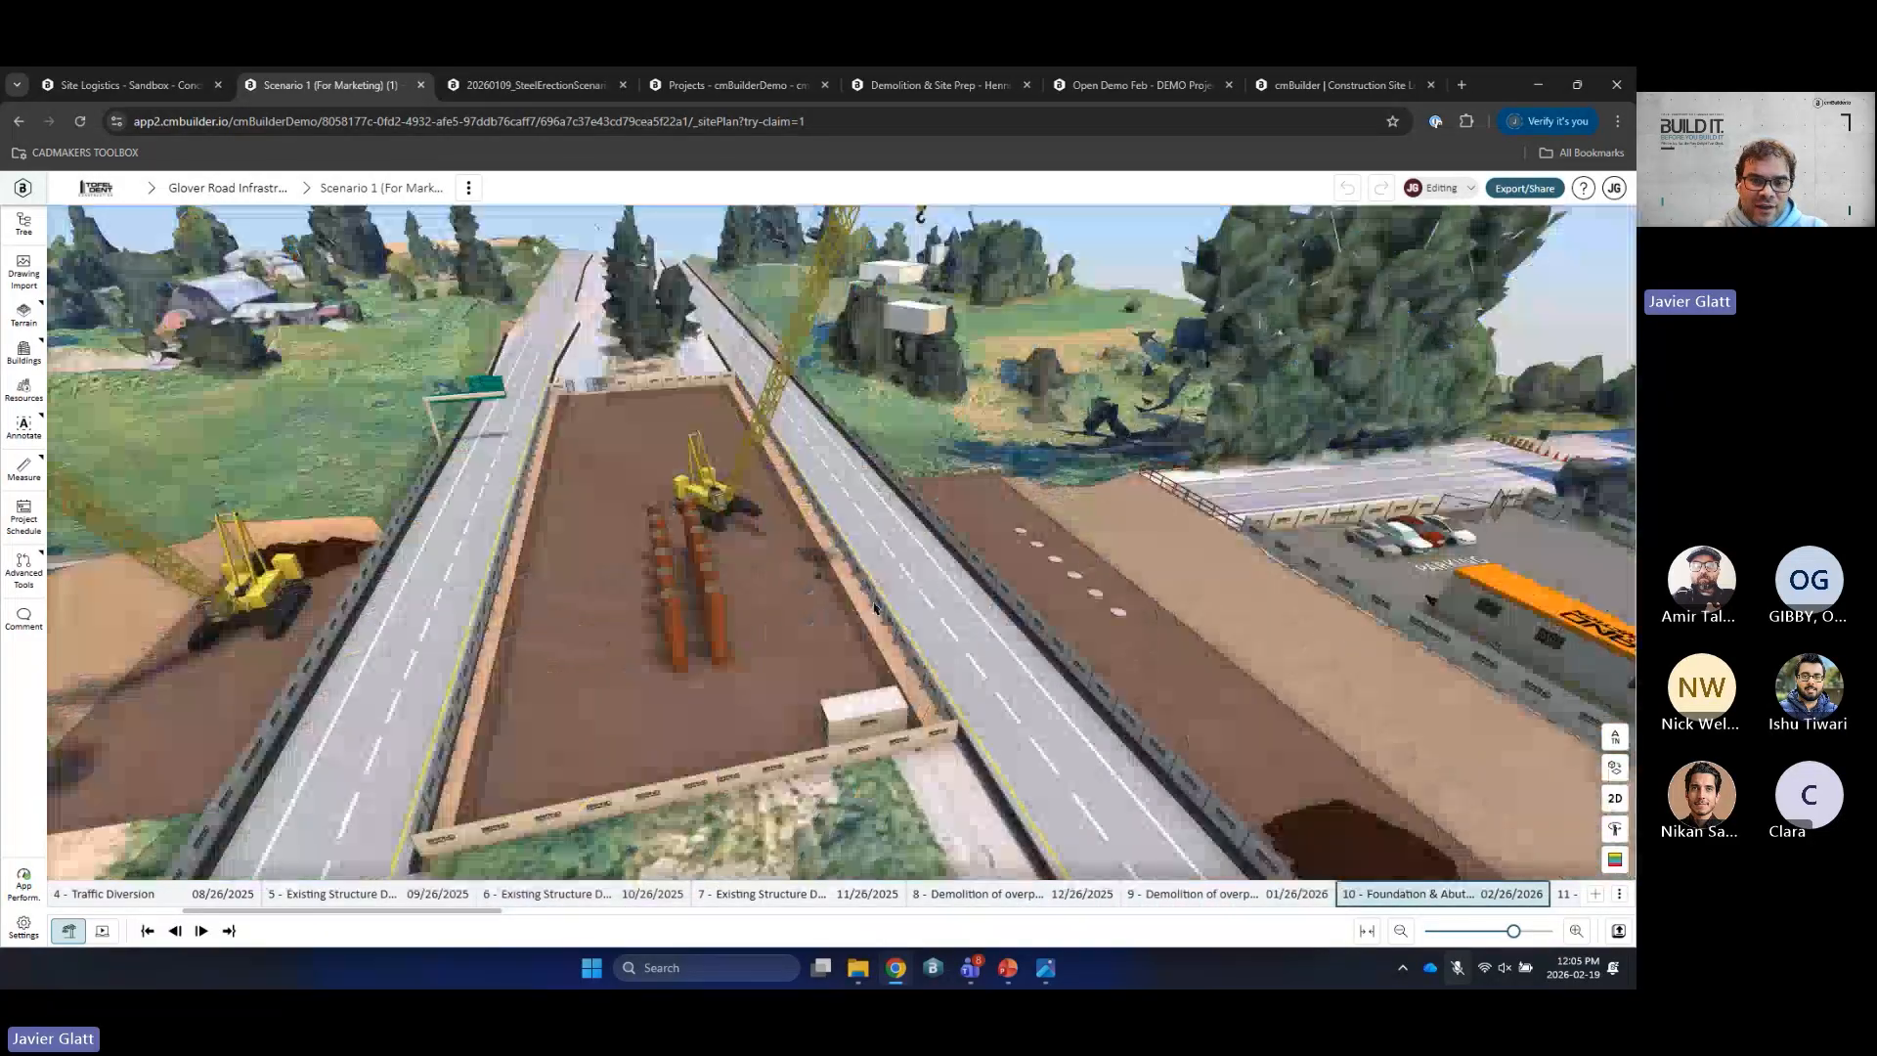
key("Right")
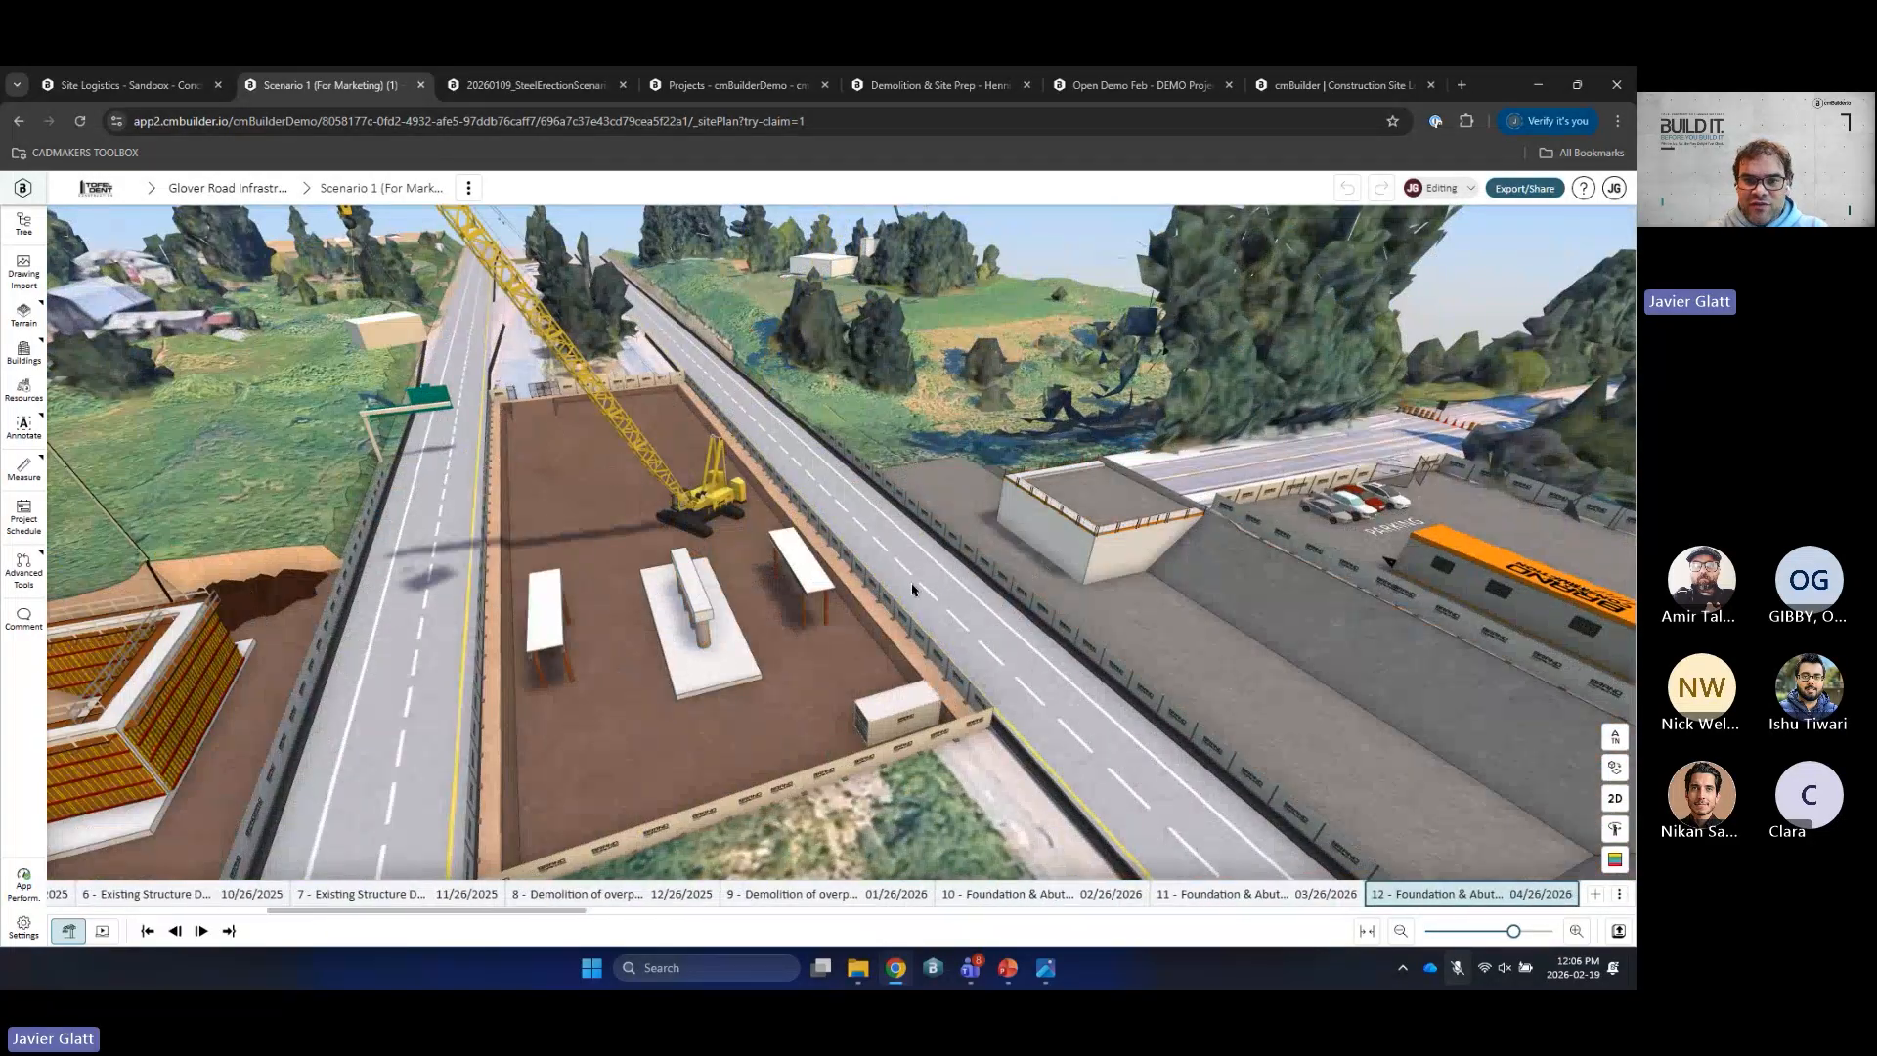
key("Right")
key("Right")
key("Right")
key("Right")
key("Right")
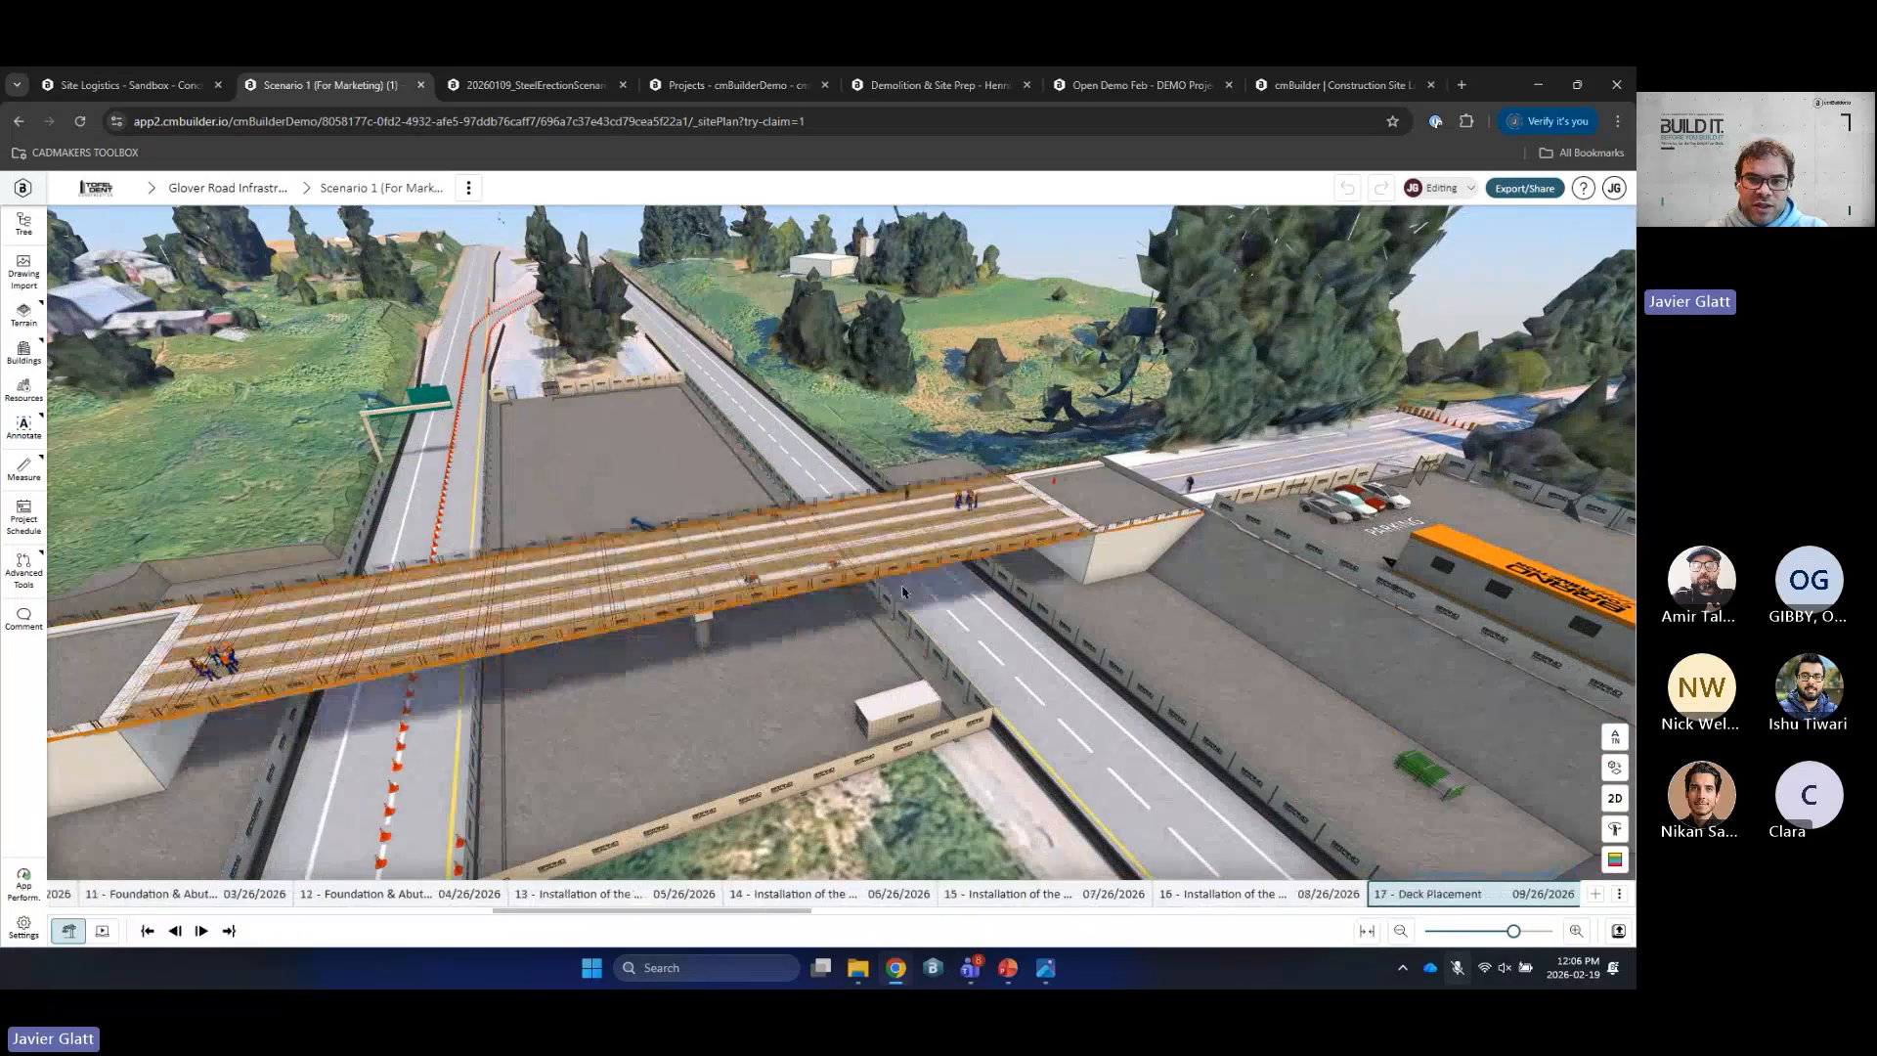
Step: Advance the overpass timeline to phase 28, the opening and handover dated 09/26/2027, viewing the bridge from a lower angle
key("Right")
key("Right")
key("Right")
left_click_drag(902, 593, 766, 615)
key("Right")
key("Right")
key("Right")
key("Right")
key("Right")
key("Right")
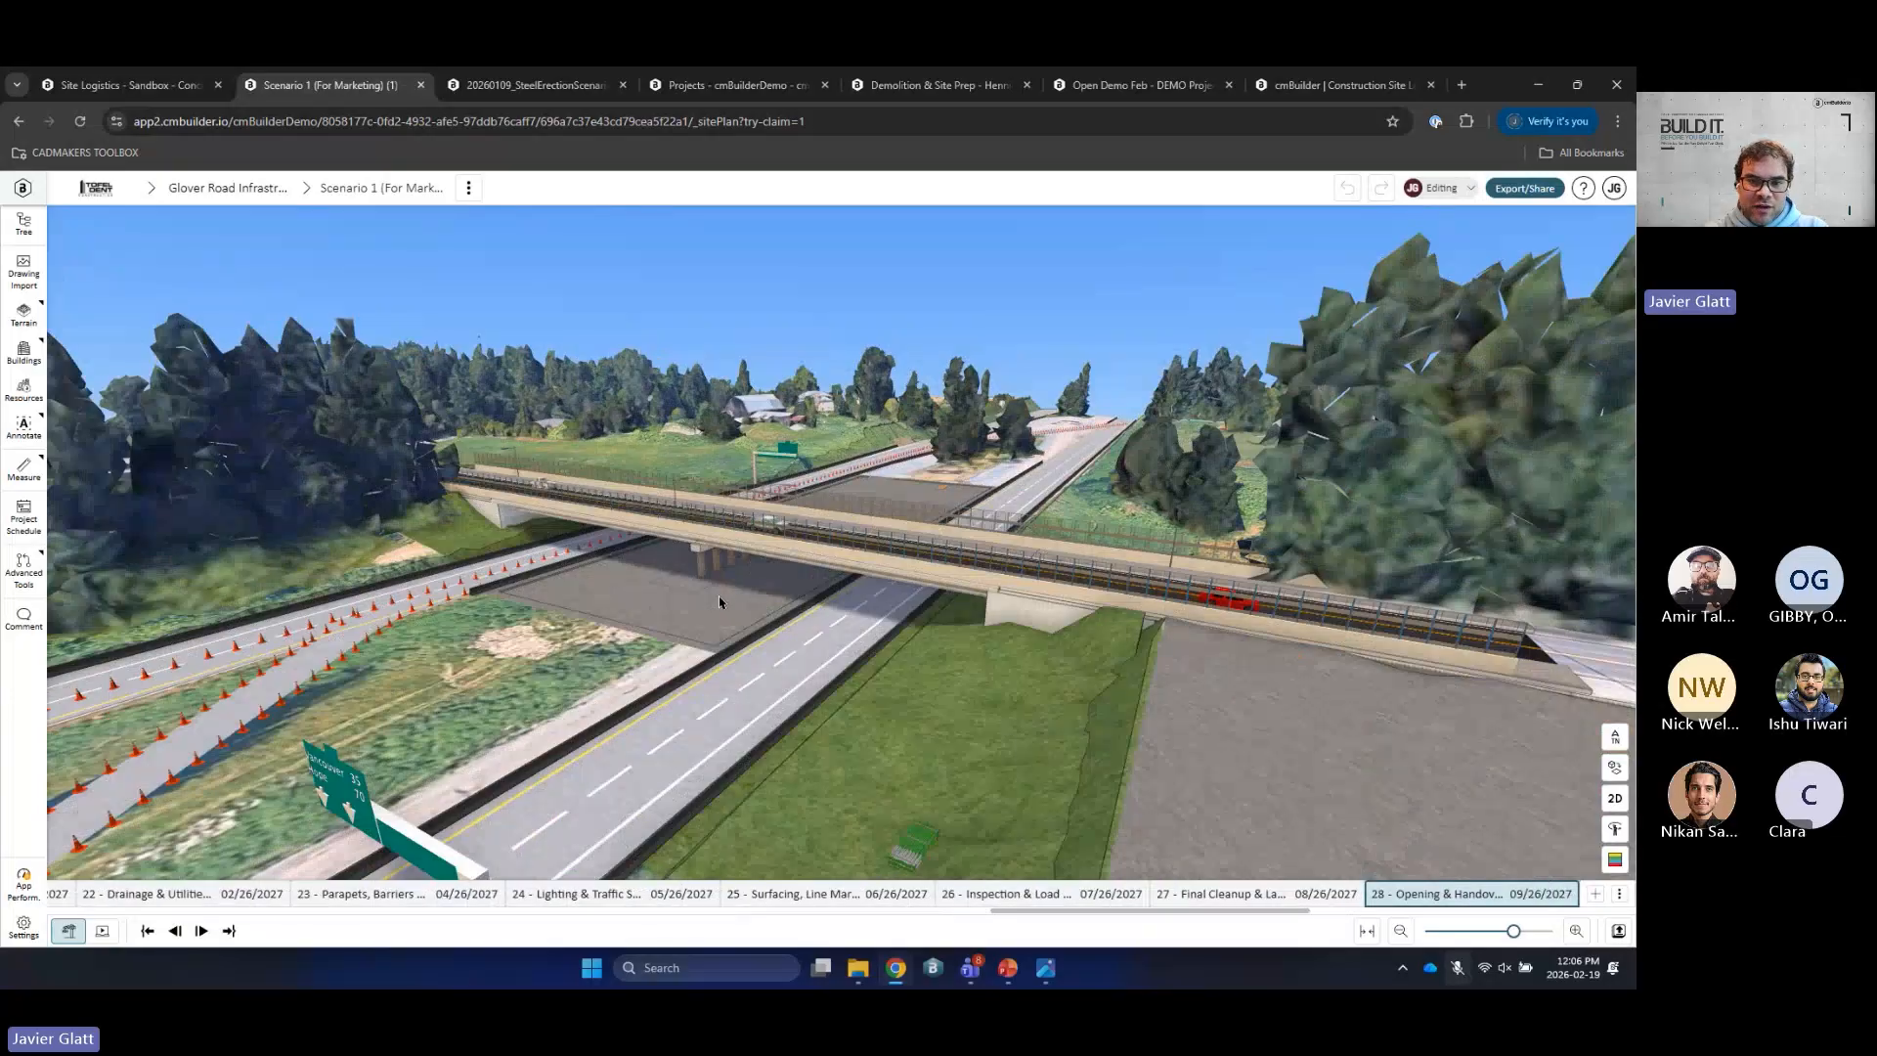
Step: Review the highway widening phases through phase 34, dated 03/26/2028, viewing the widened lanes and overpass
left_click_drag(803, 588, 854, 651)
key("Right")
key("Right")
key("Right")
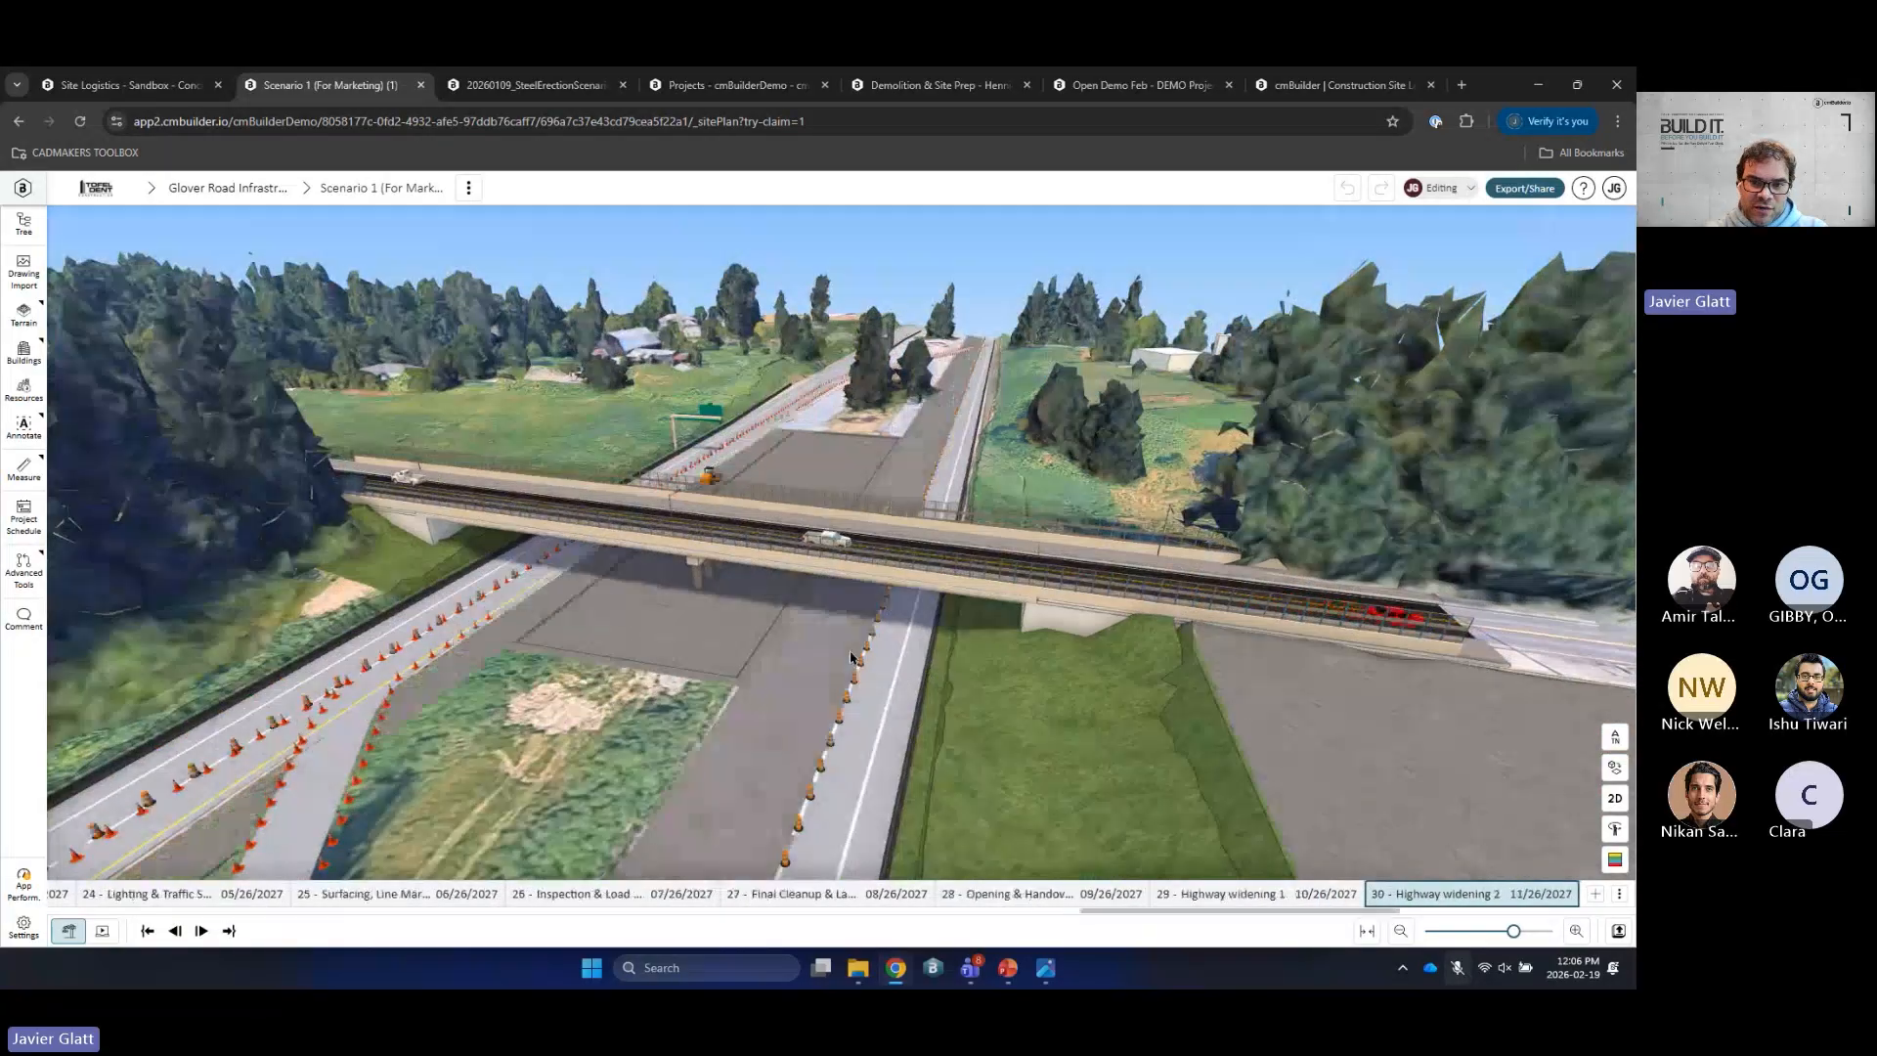
key("Right")
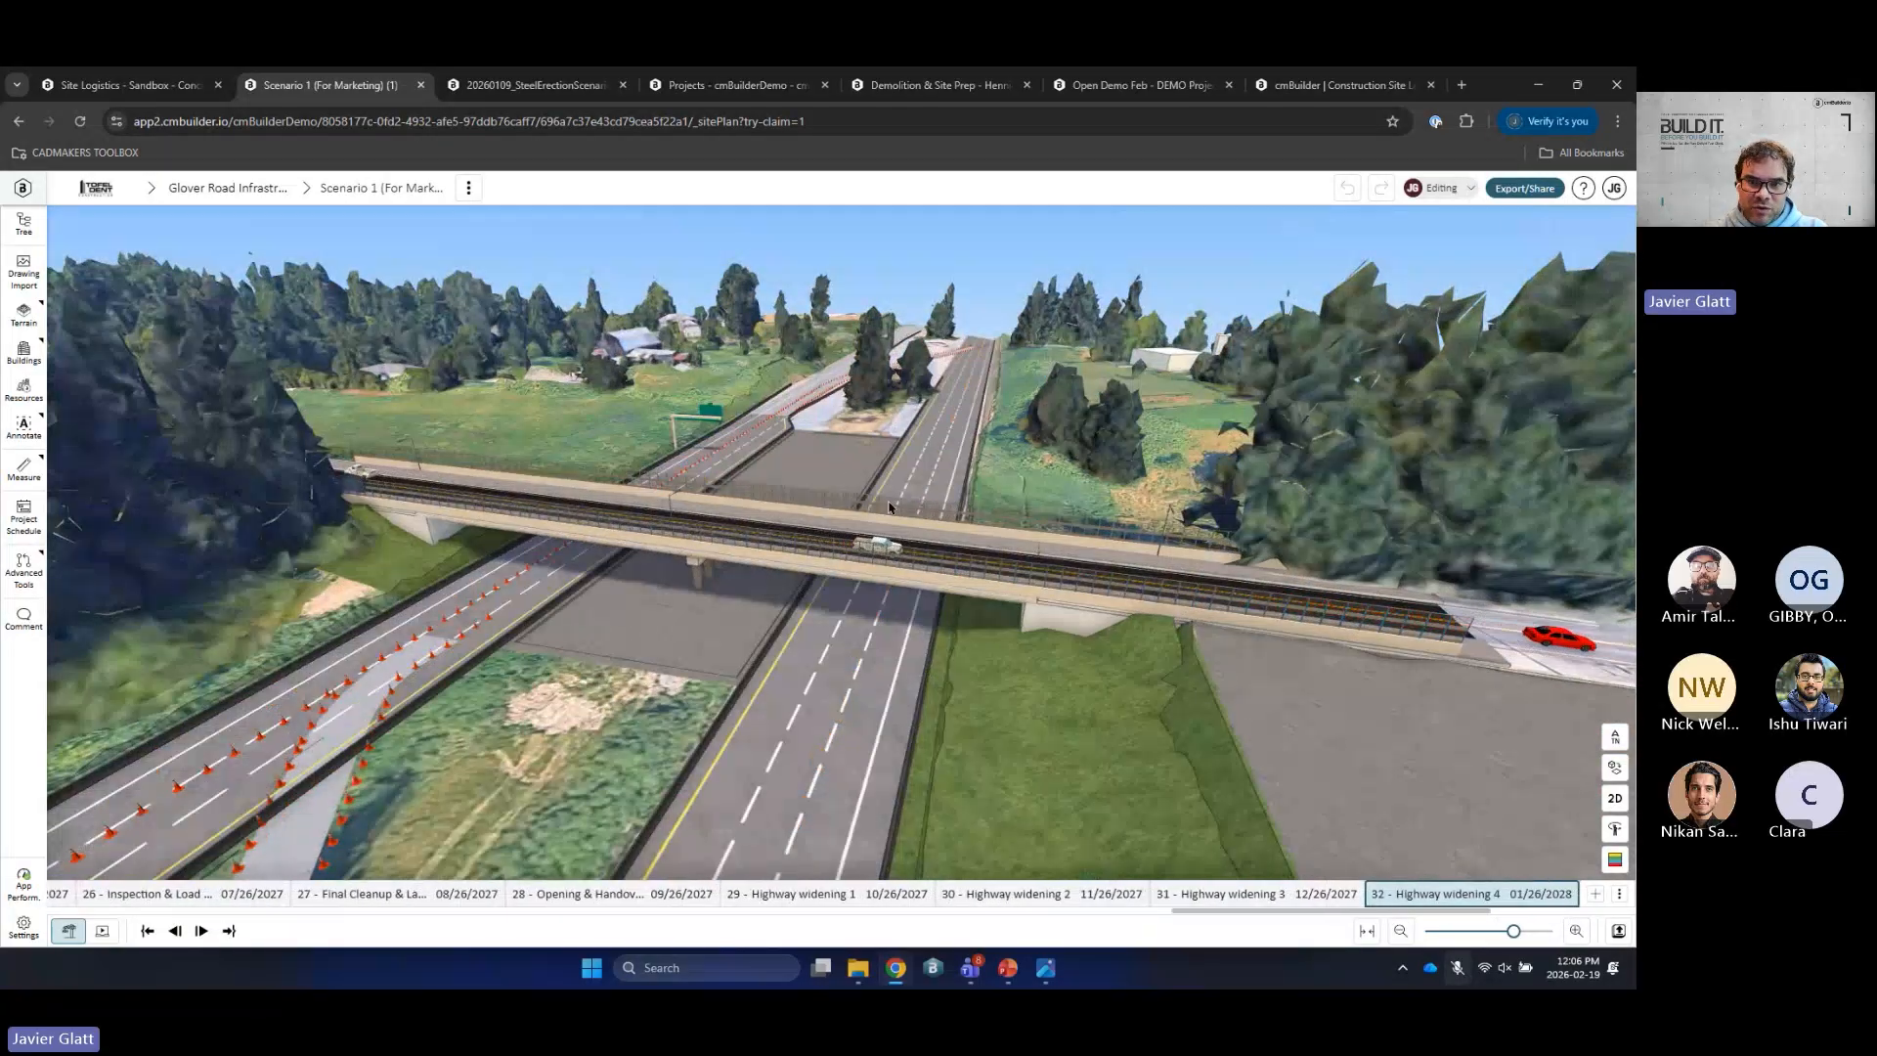
scroll(907, 423, "up", 3)
scroll(907, 423, "down", 3)
left_click_drag(911, 611, 946, 576)
scroll(899, 559, "down", 2)
key("Right")
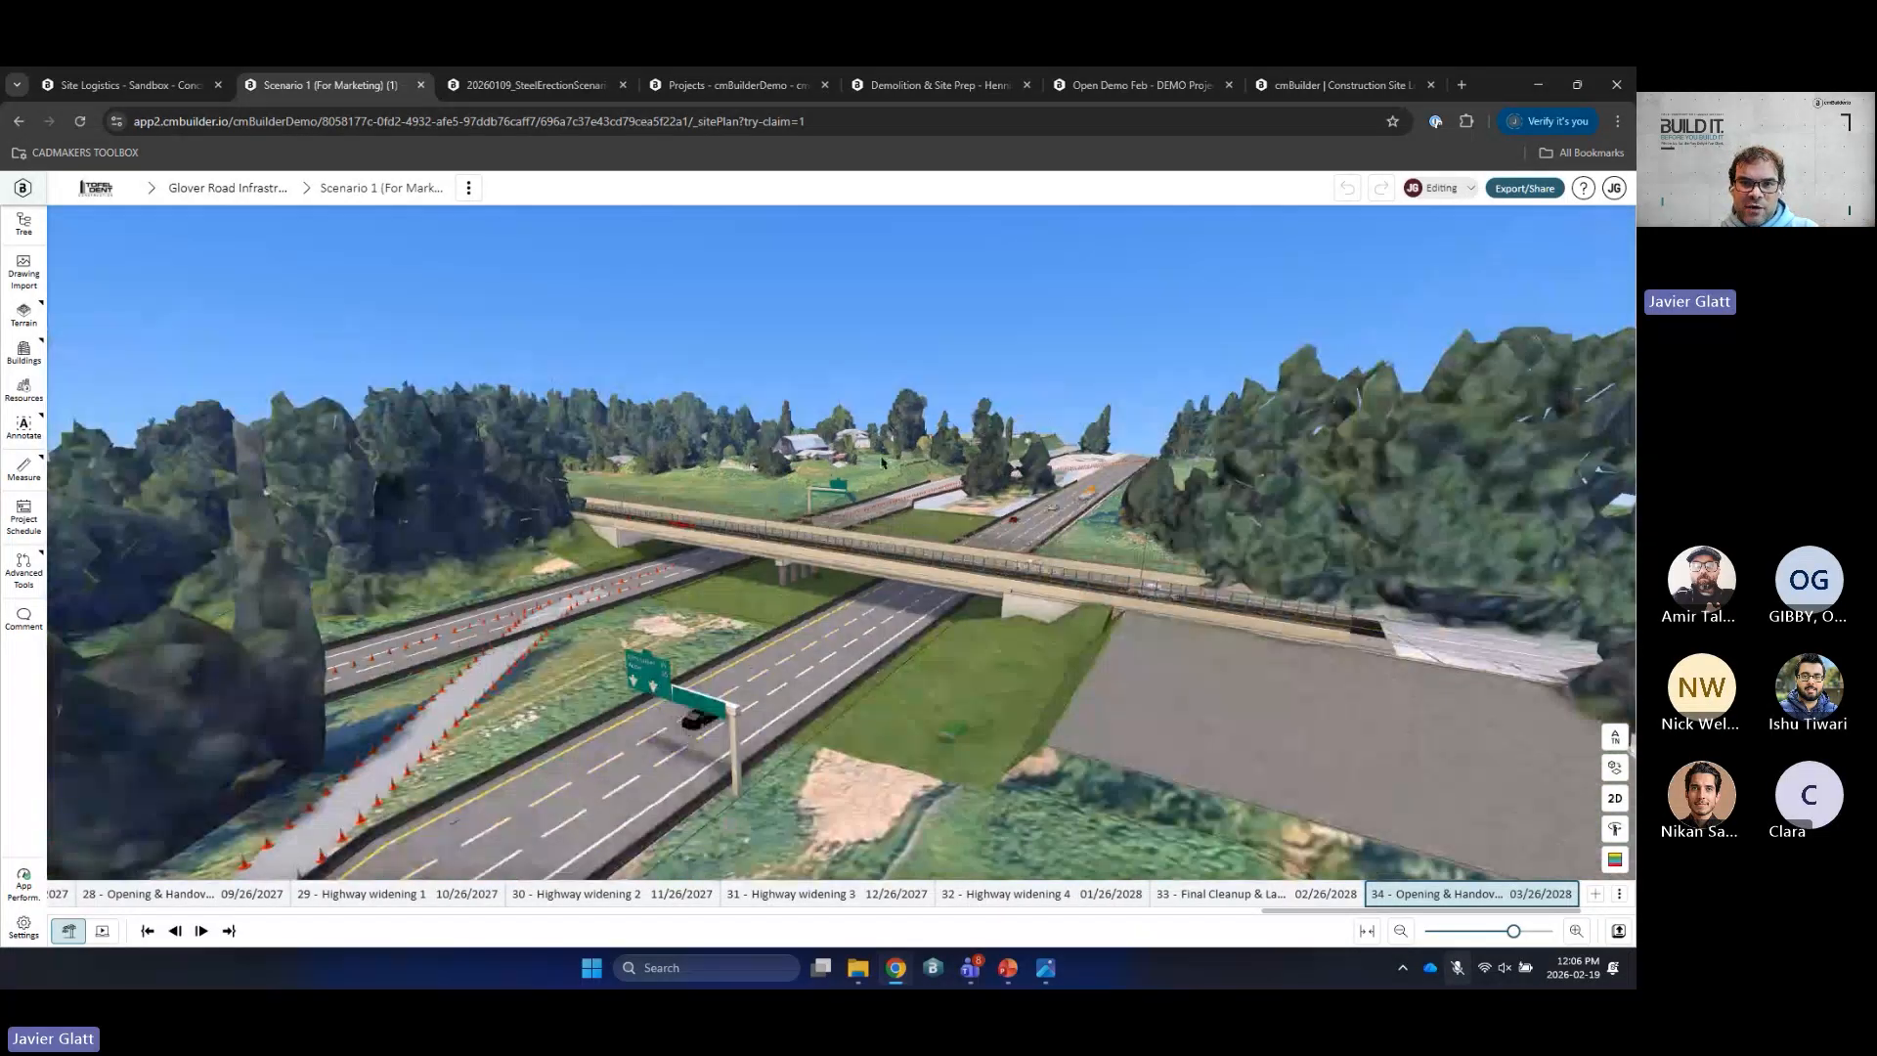
Step: Switch to the datacenter steel erection site plan and step through excavation to phase 7, Footings B1 Part 3, dated 09/20/2025
left_click(557, 85)
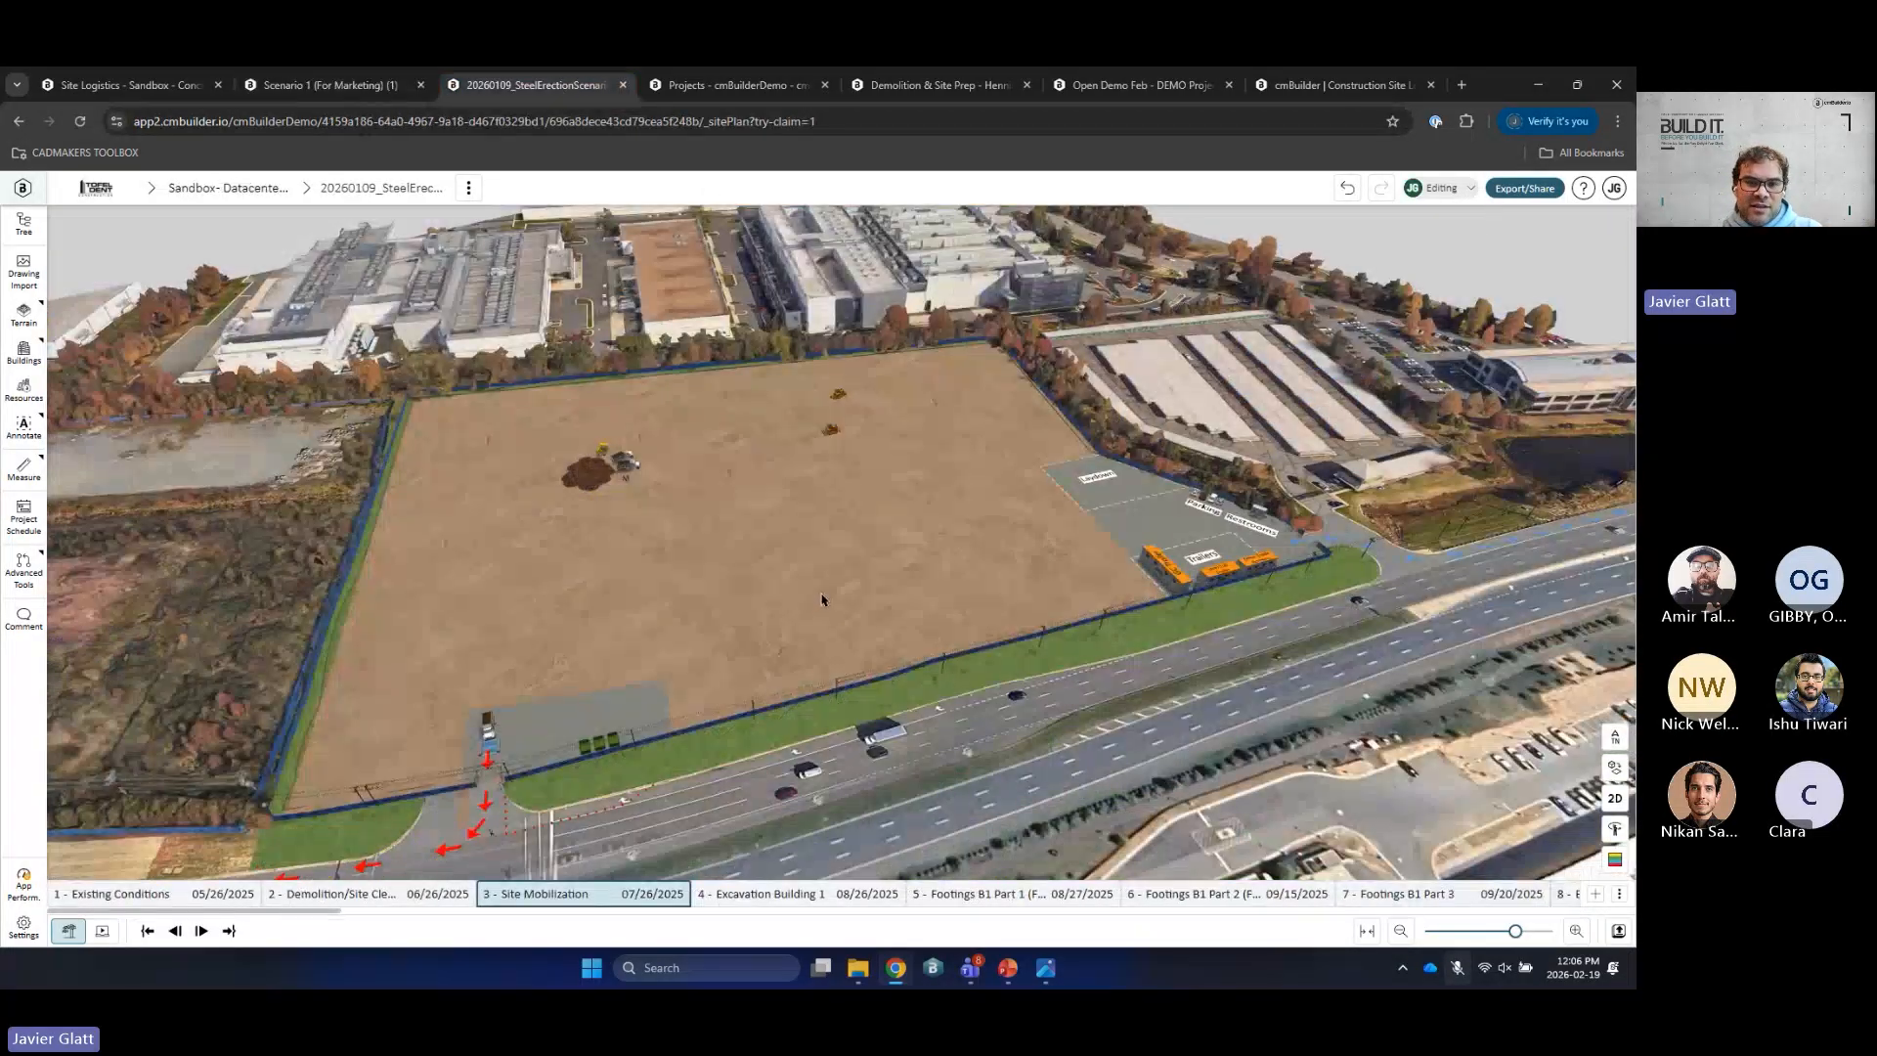
key("Right")
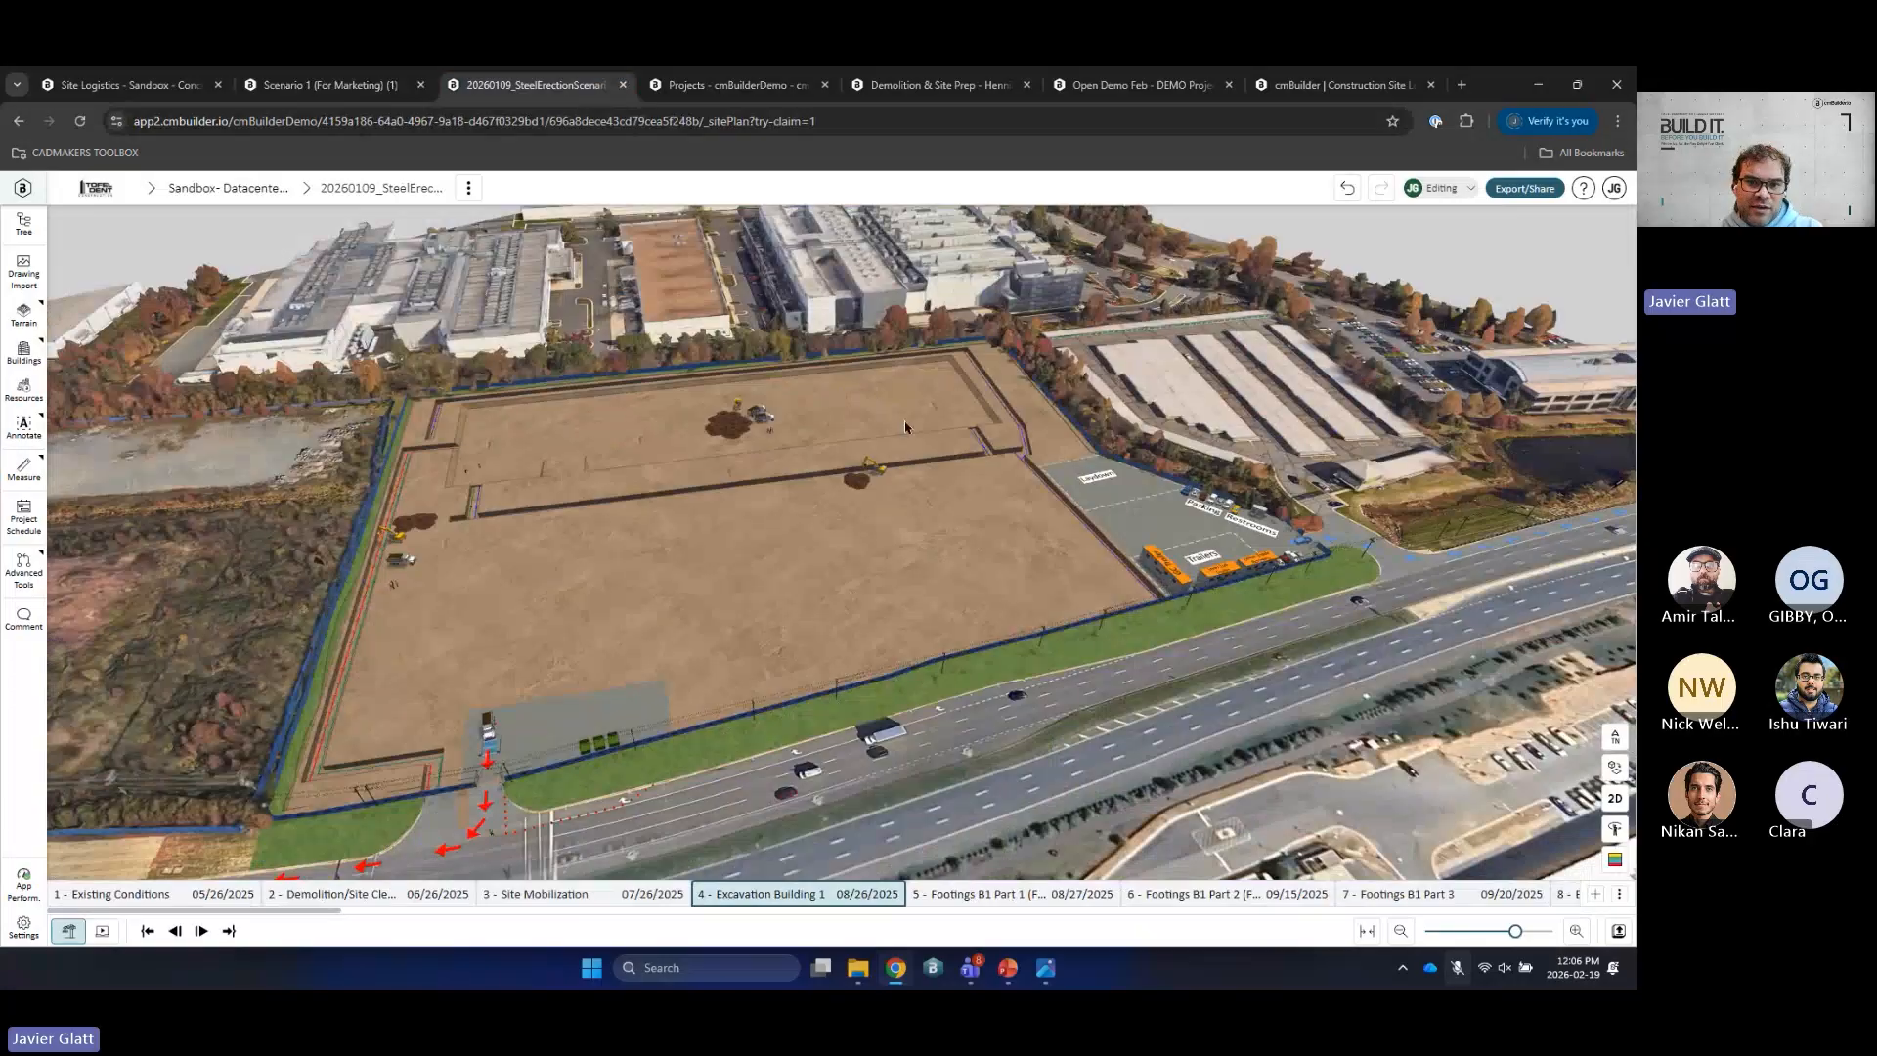
key("Right")
key("Right")
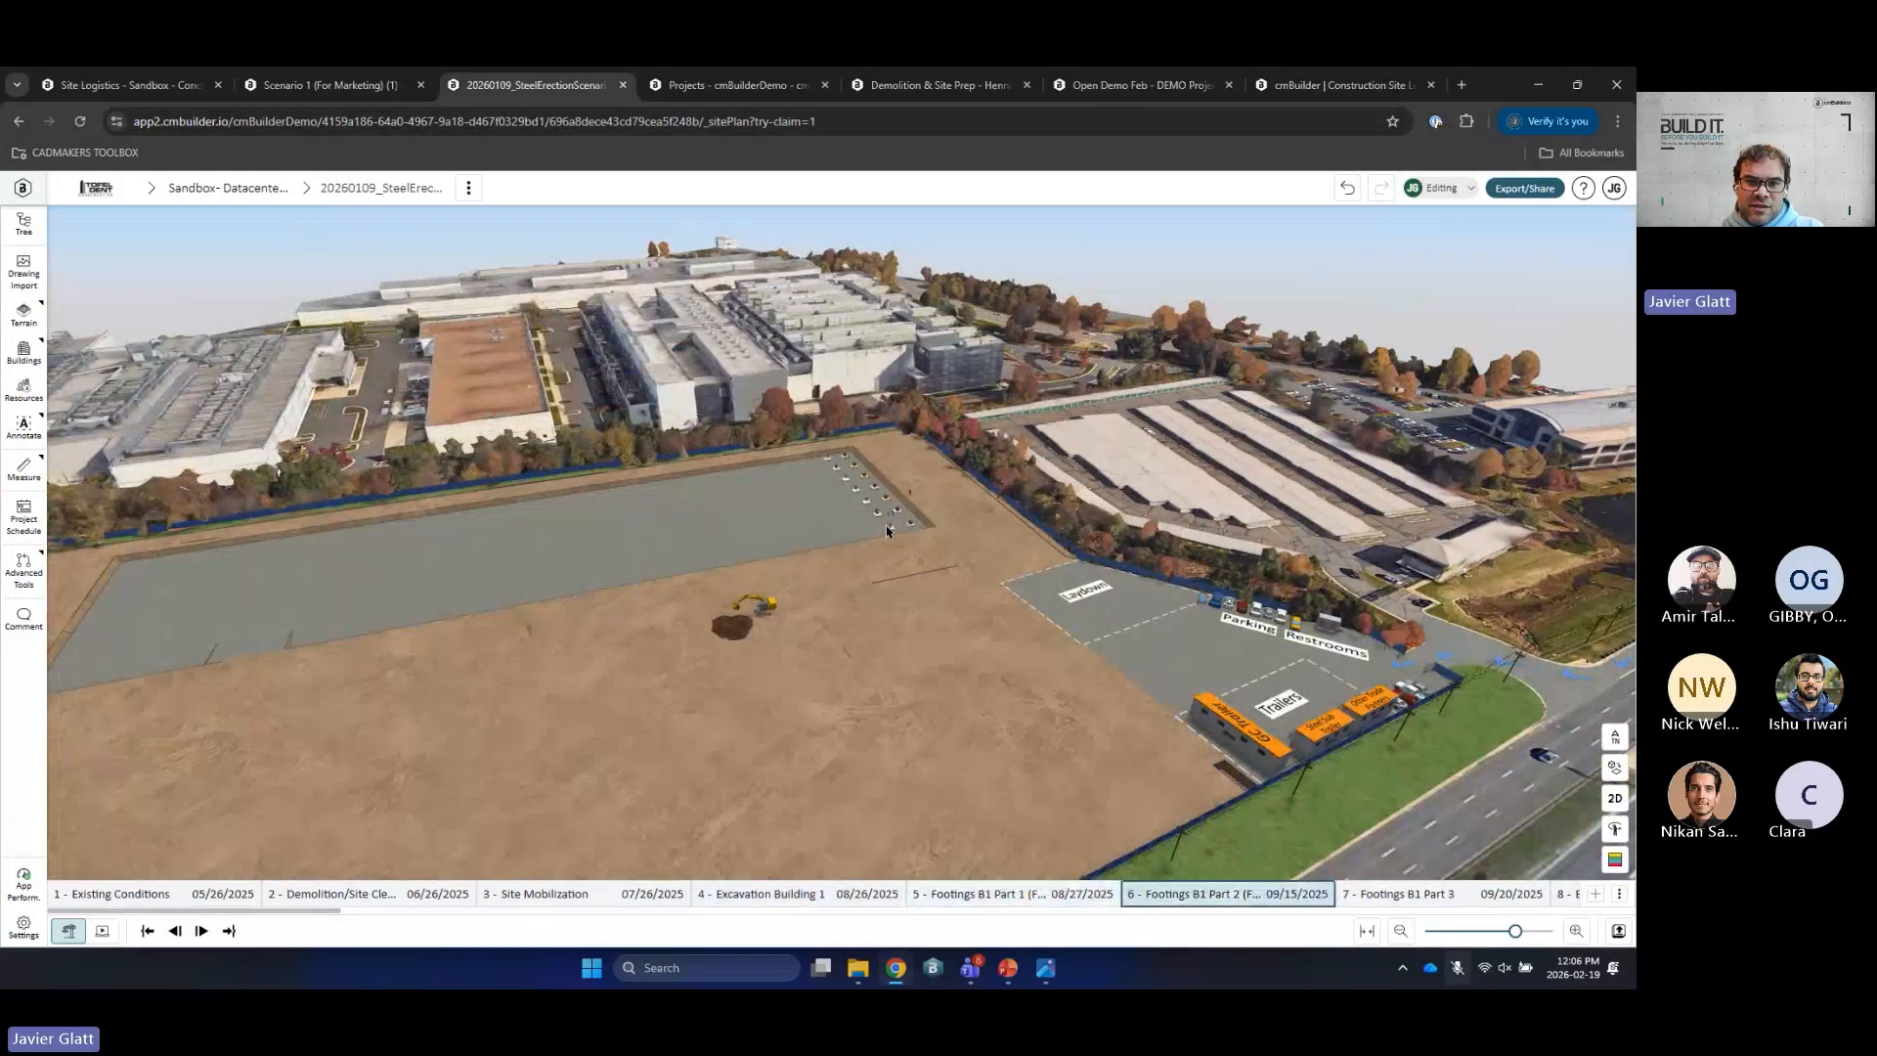
key("Right")
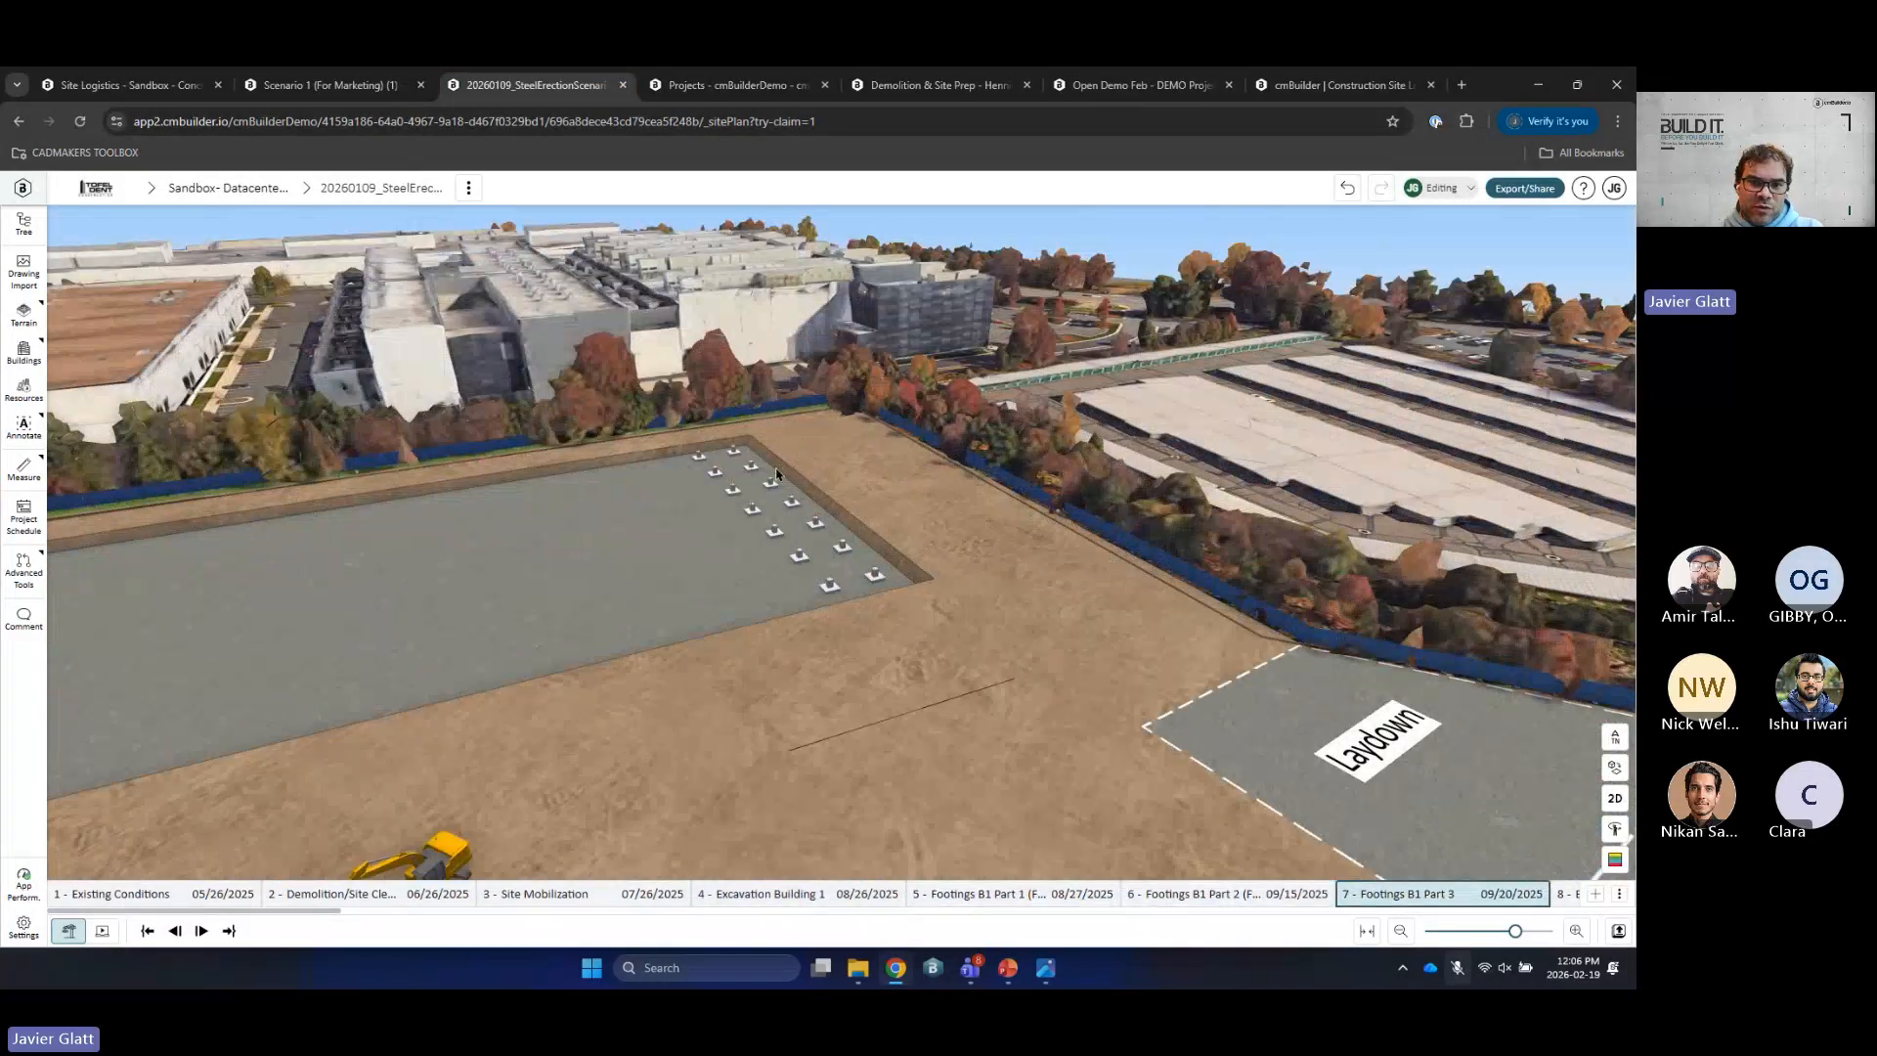
Step: Advance the datacenter timeline through the remaining footings to phase 12, the column erection dated 12/15/2025
key("Right")
key("Right")
key("Right")
key("Right")
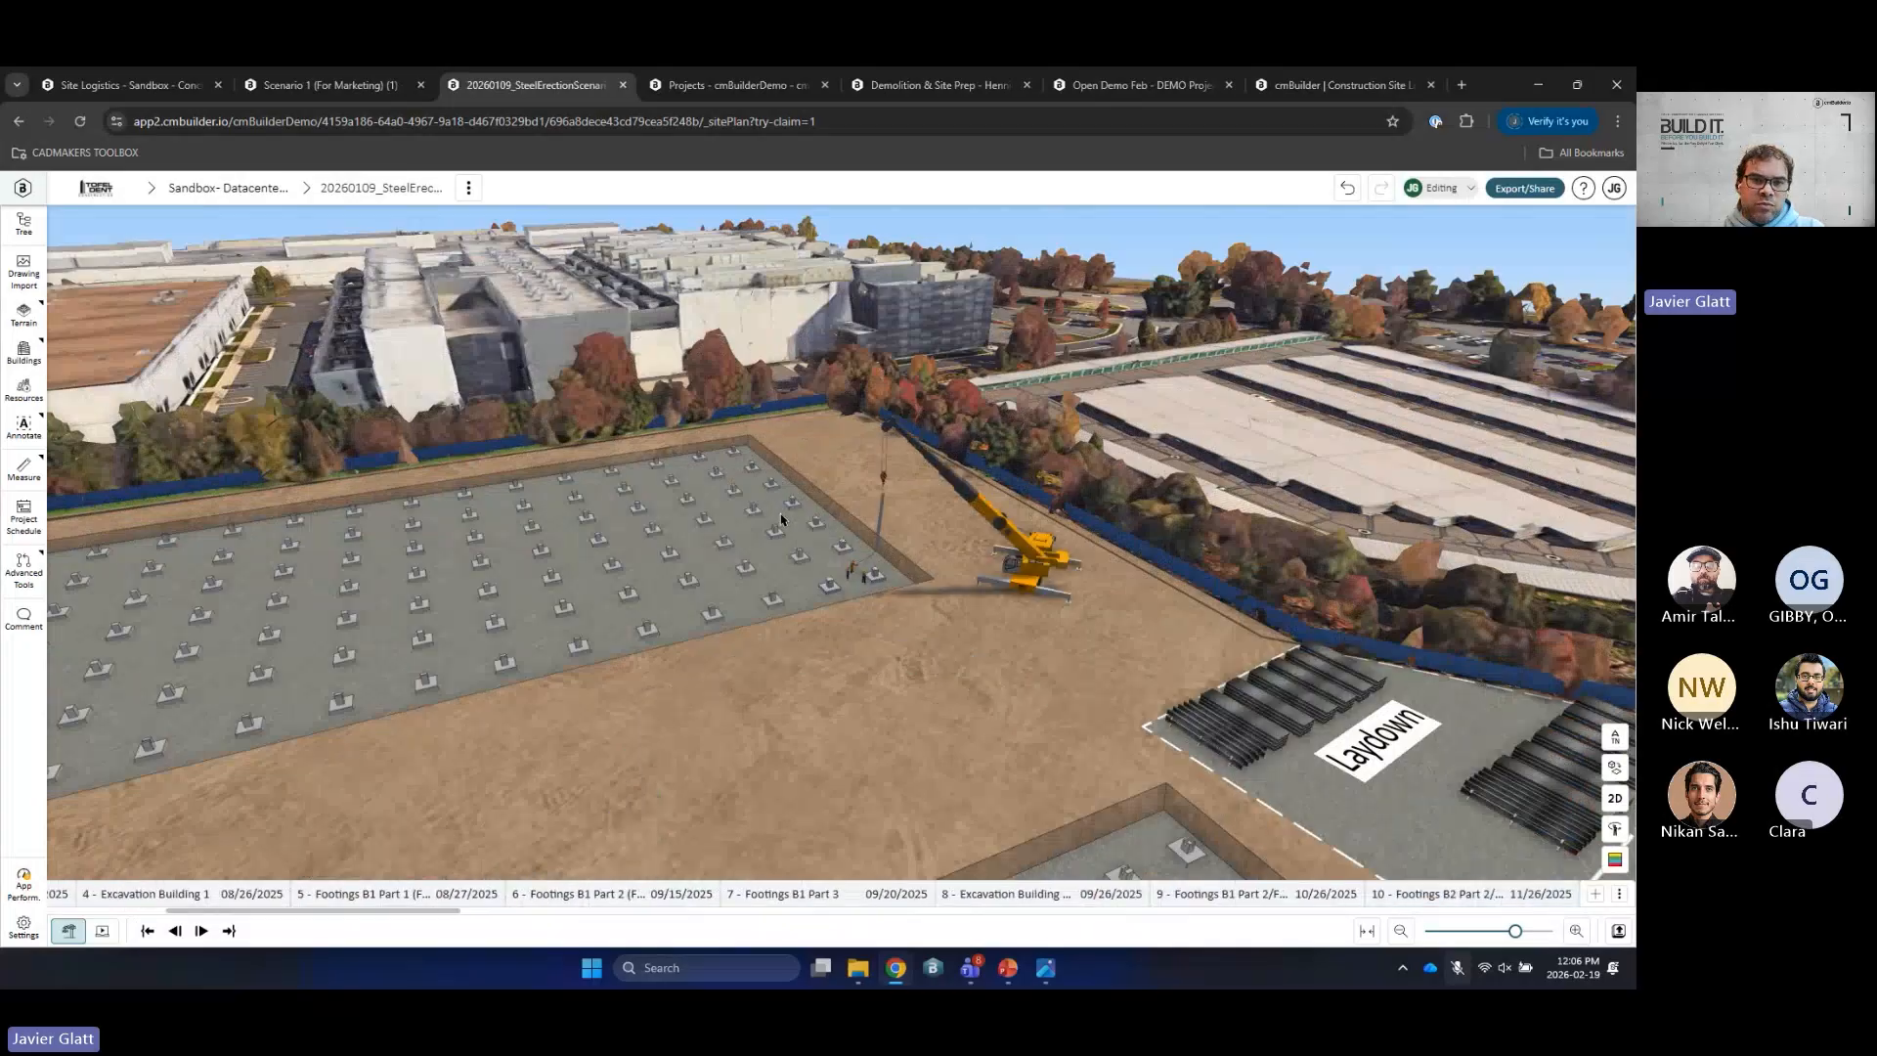
key("Right")
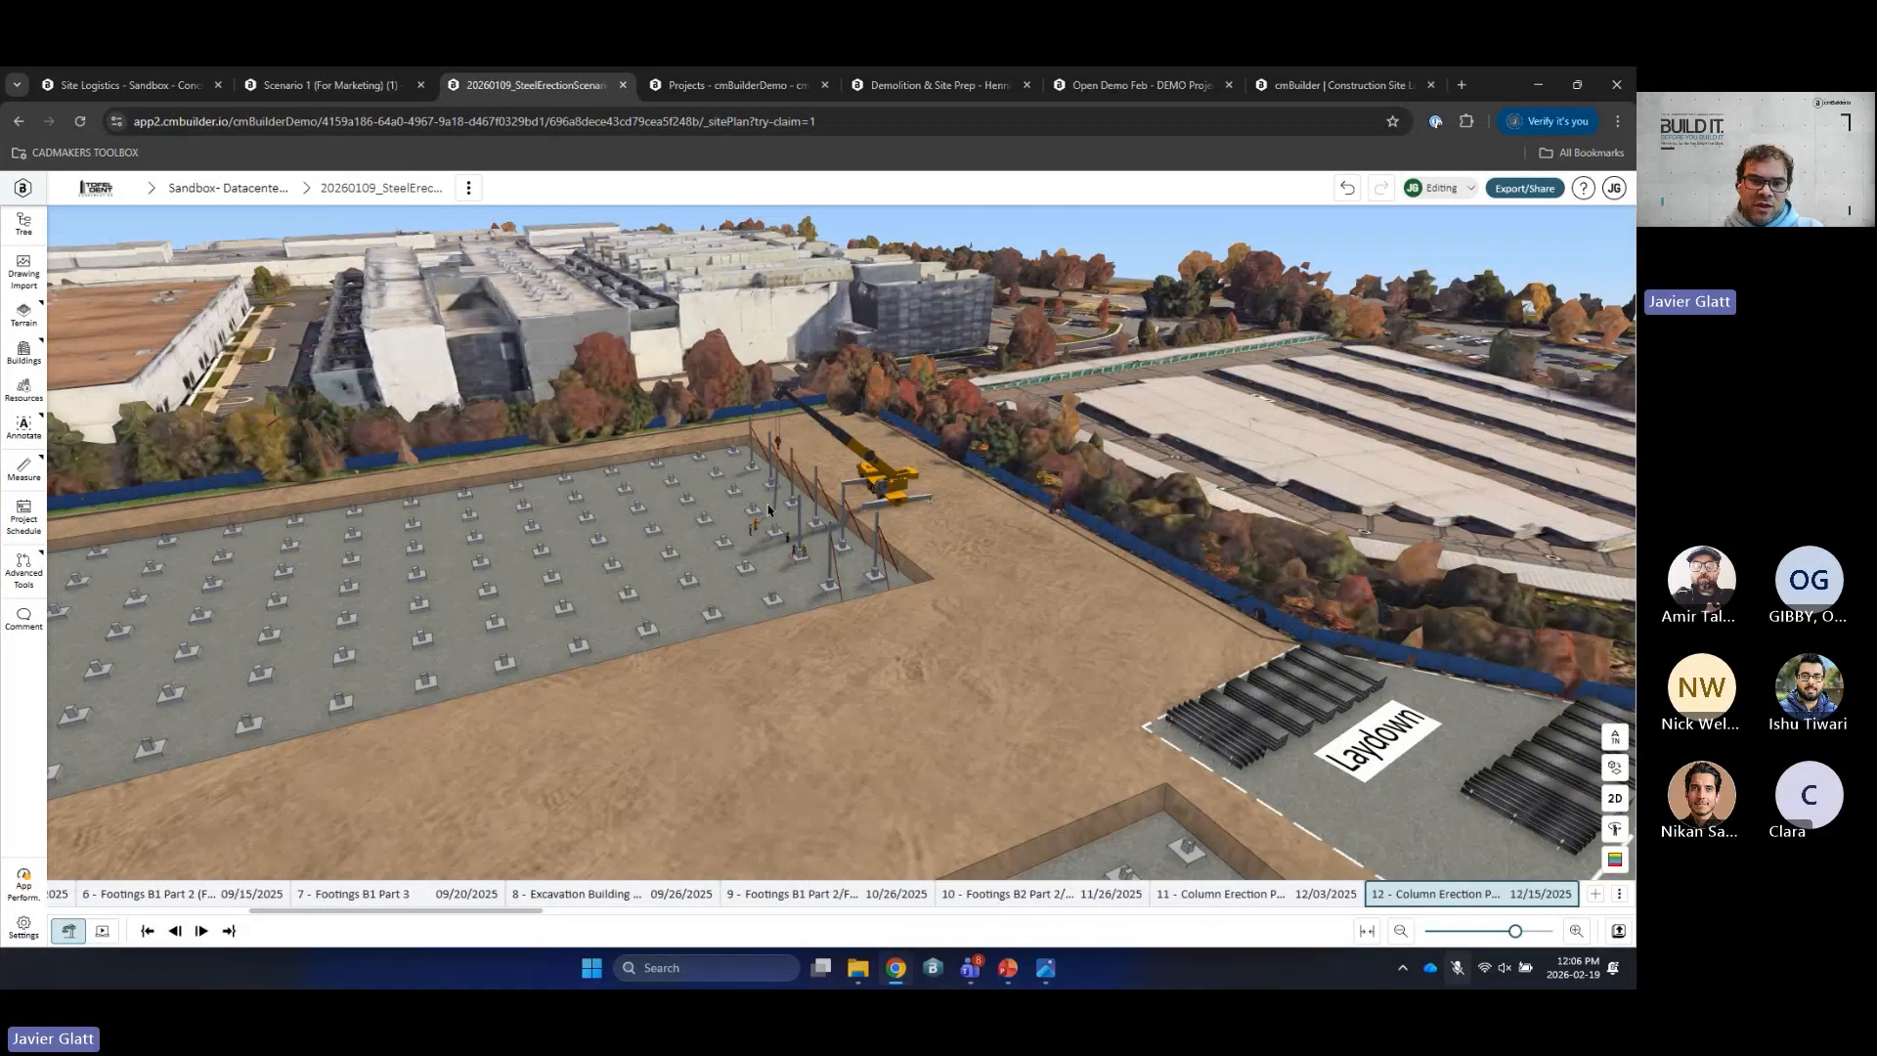
Step: Step through the column base plate and beam erection phases to phase 19, Steel B1 Part 2, dated 12/28/2025
key("Right")
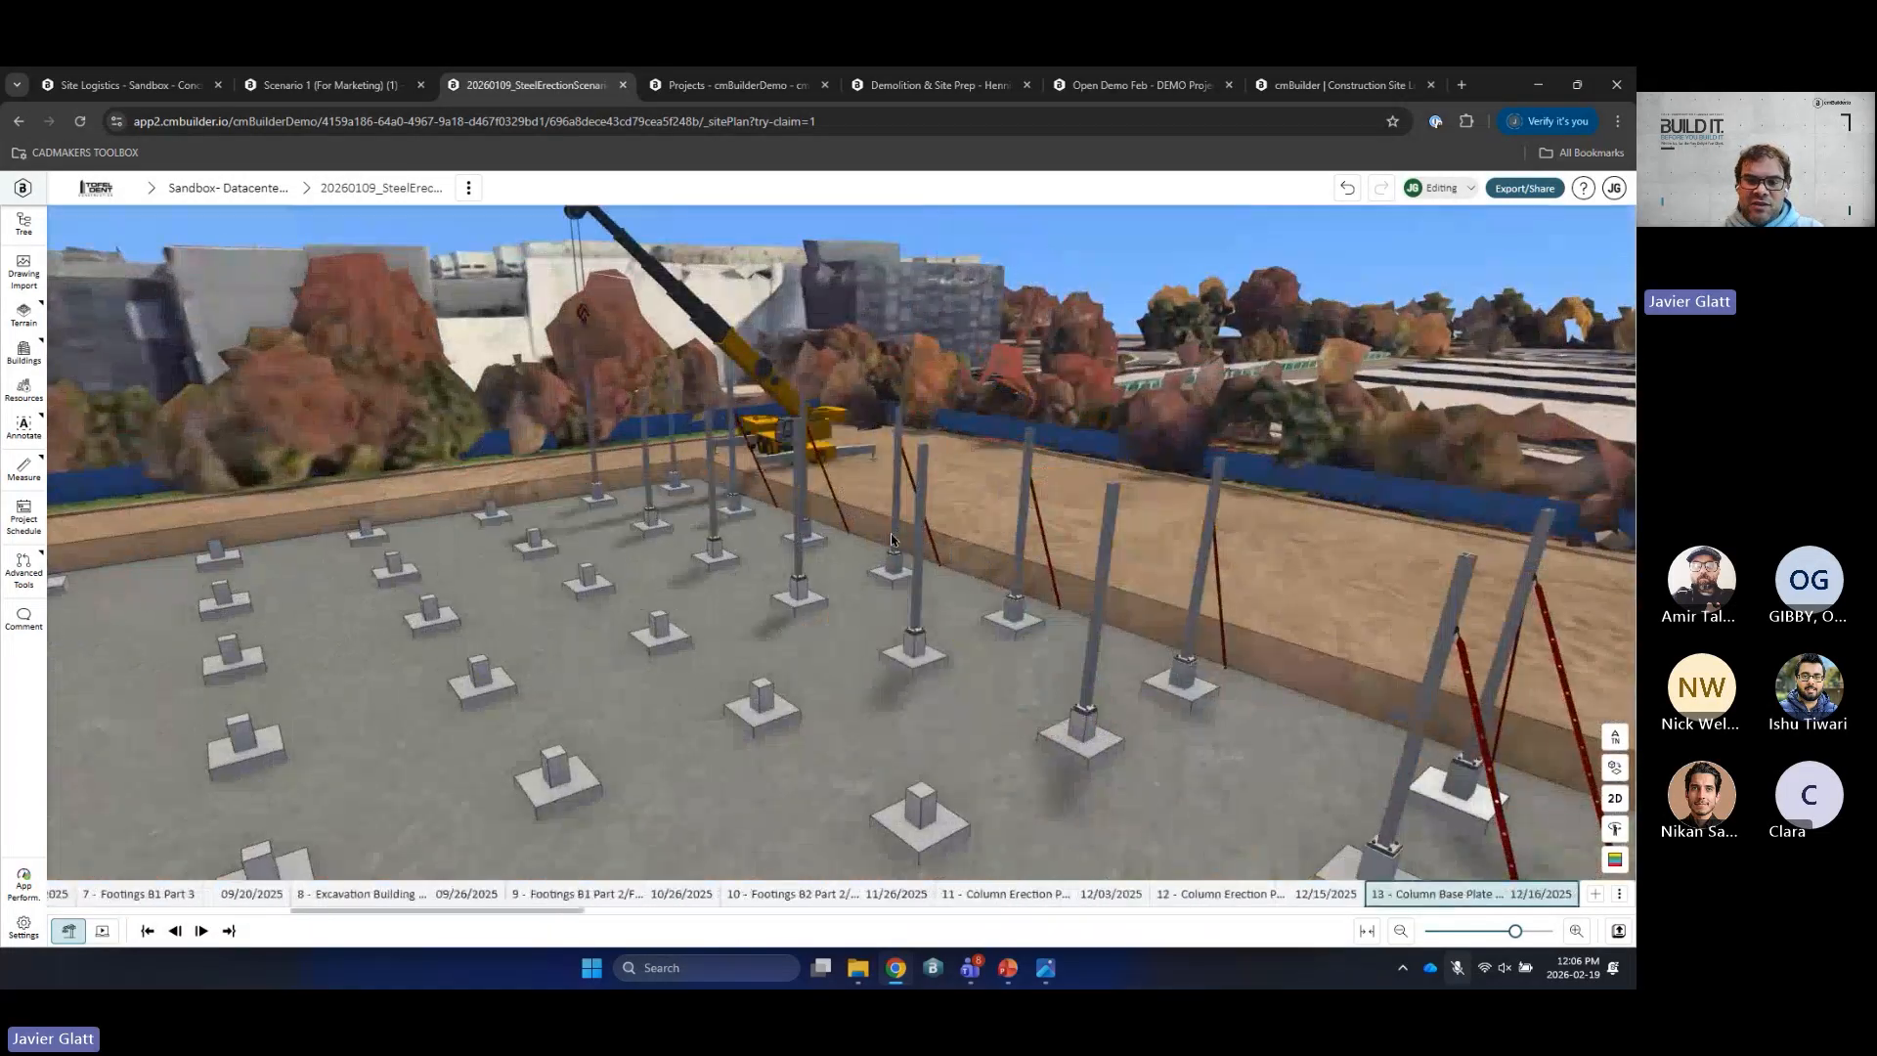
key("Right")
key("Right")
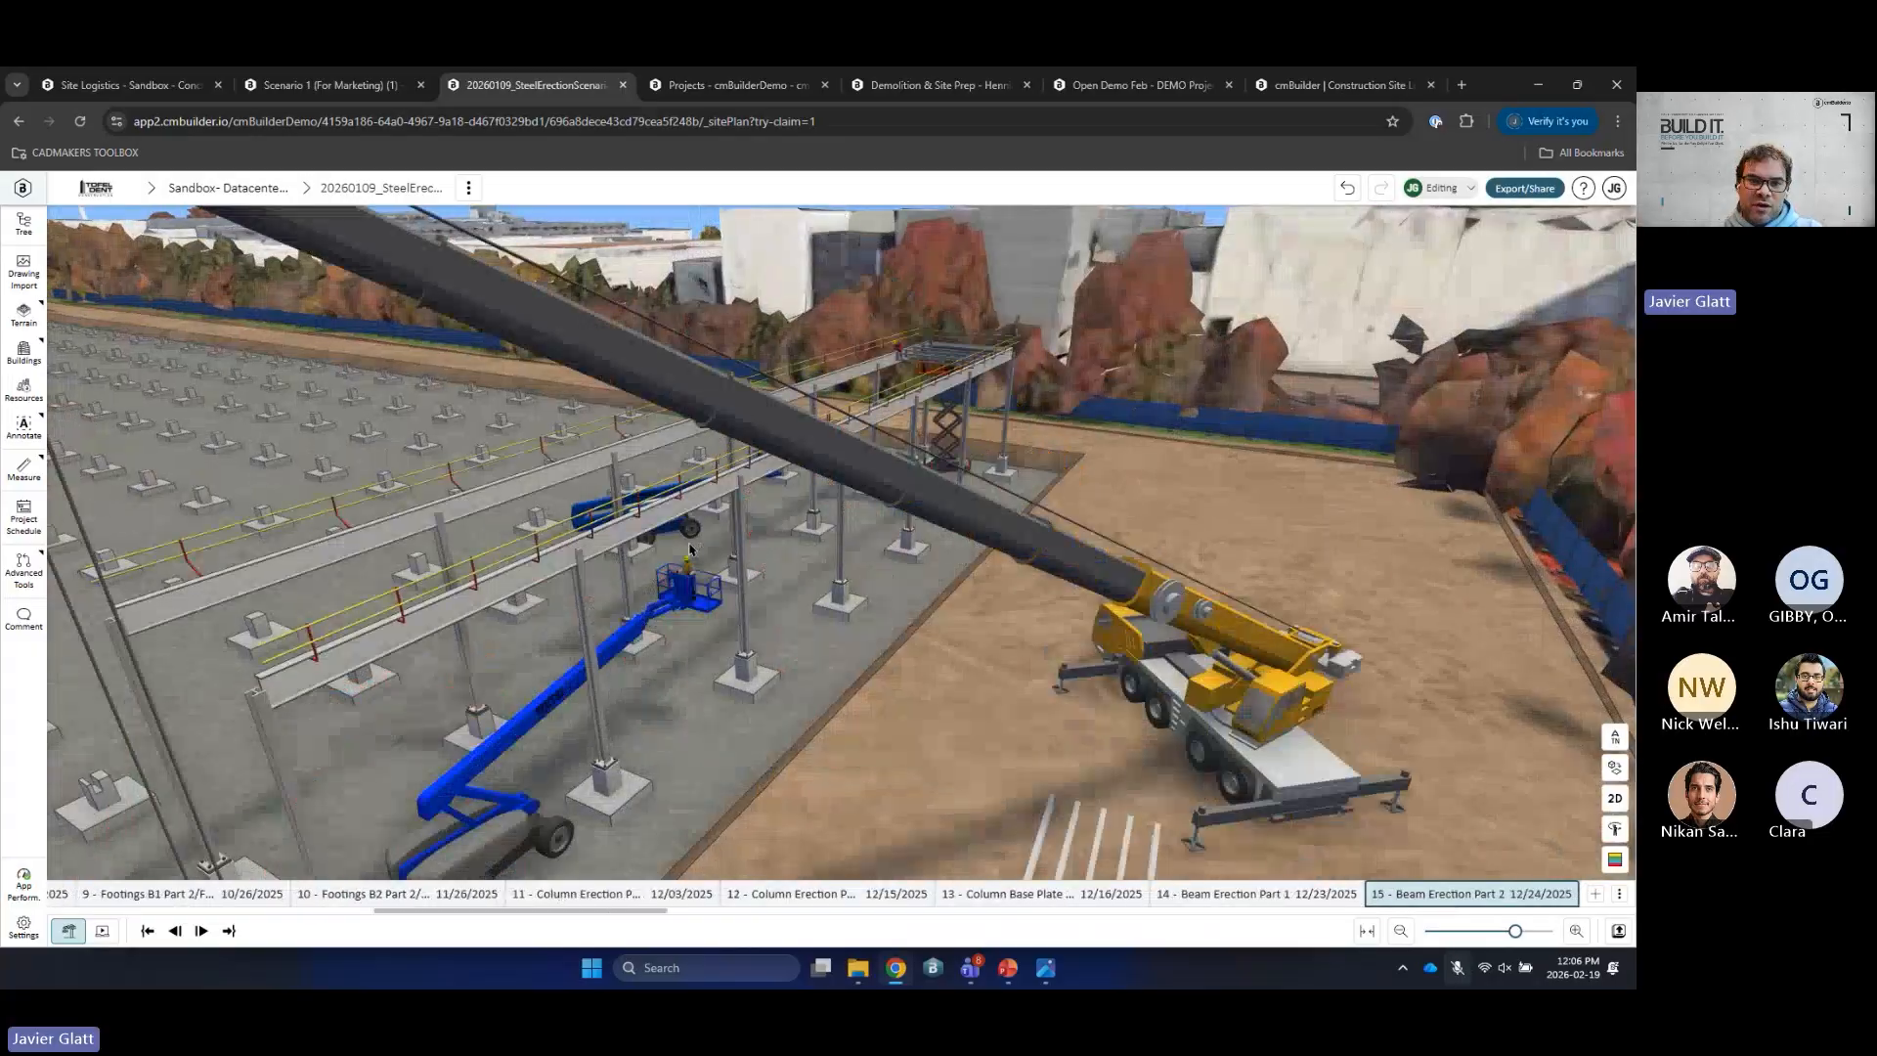
key("Right")
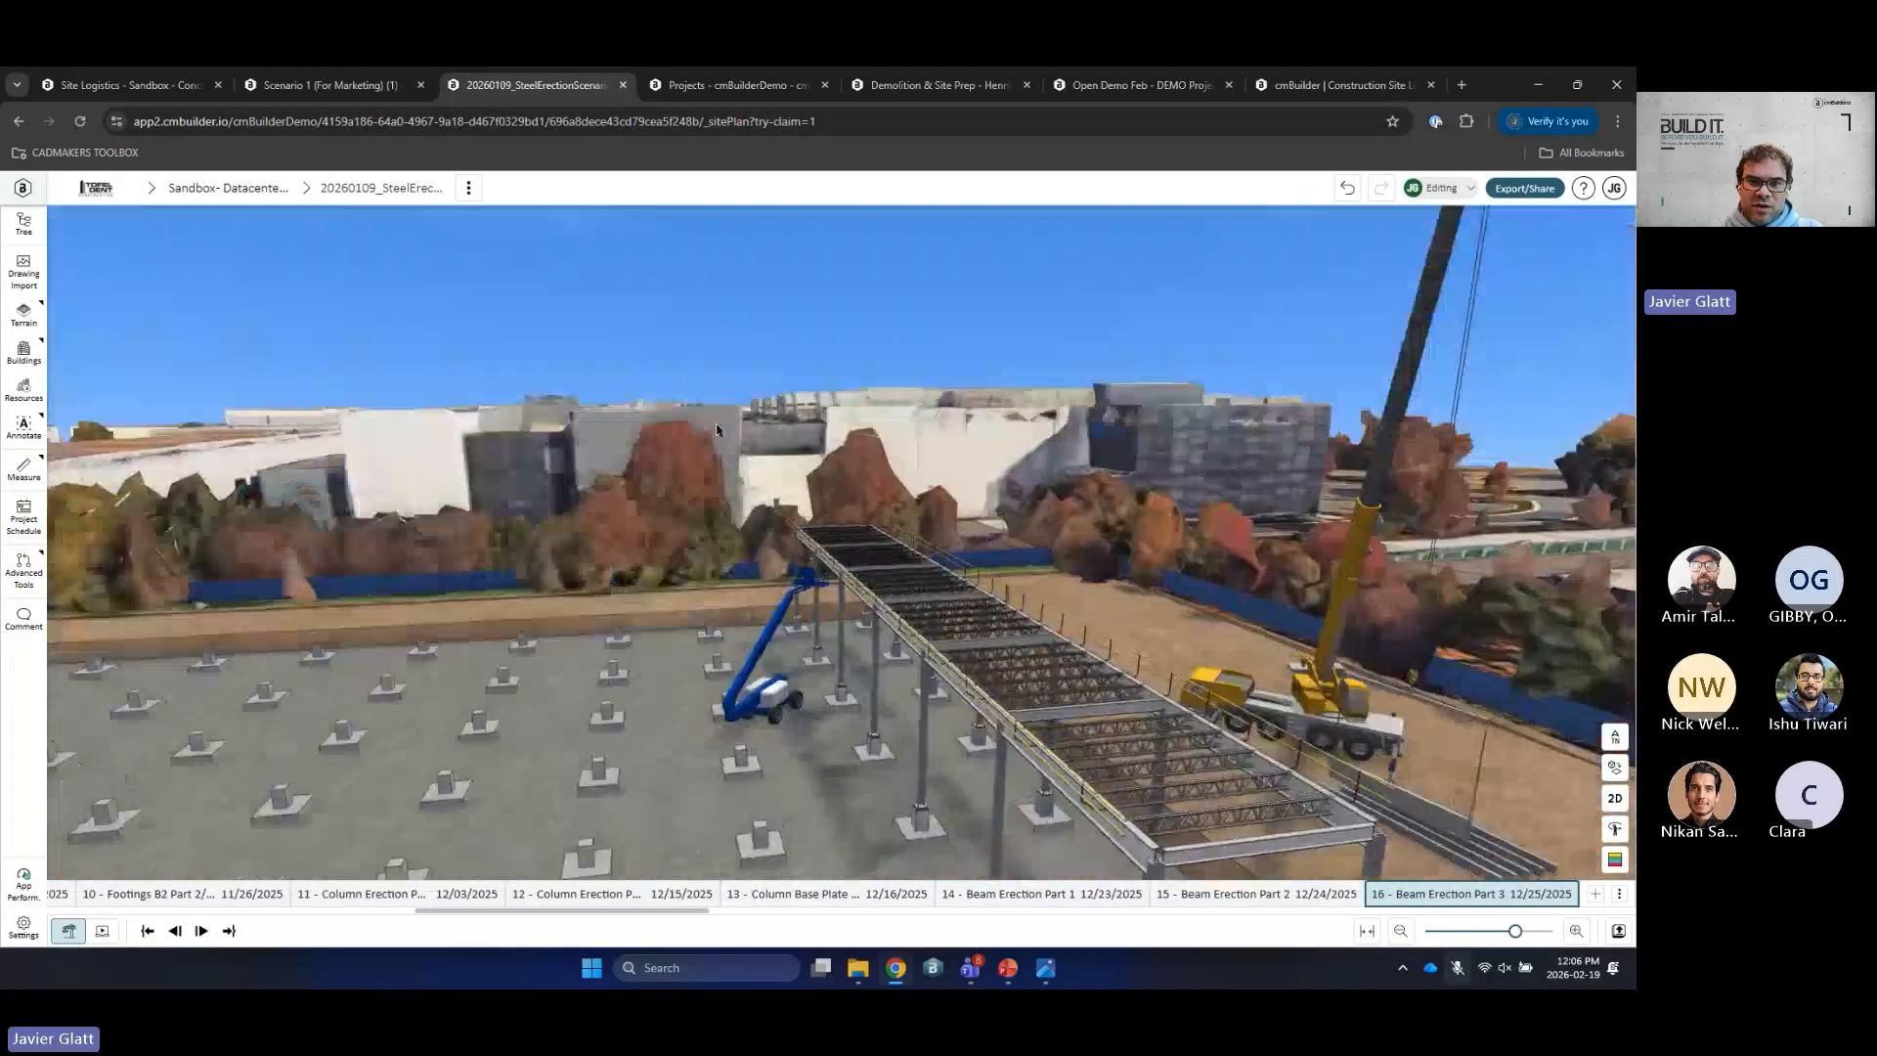
key("Right")
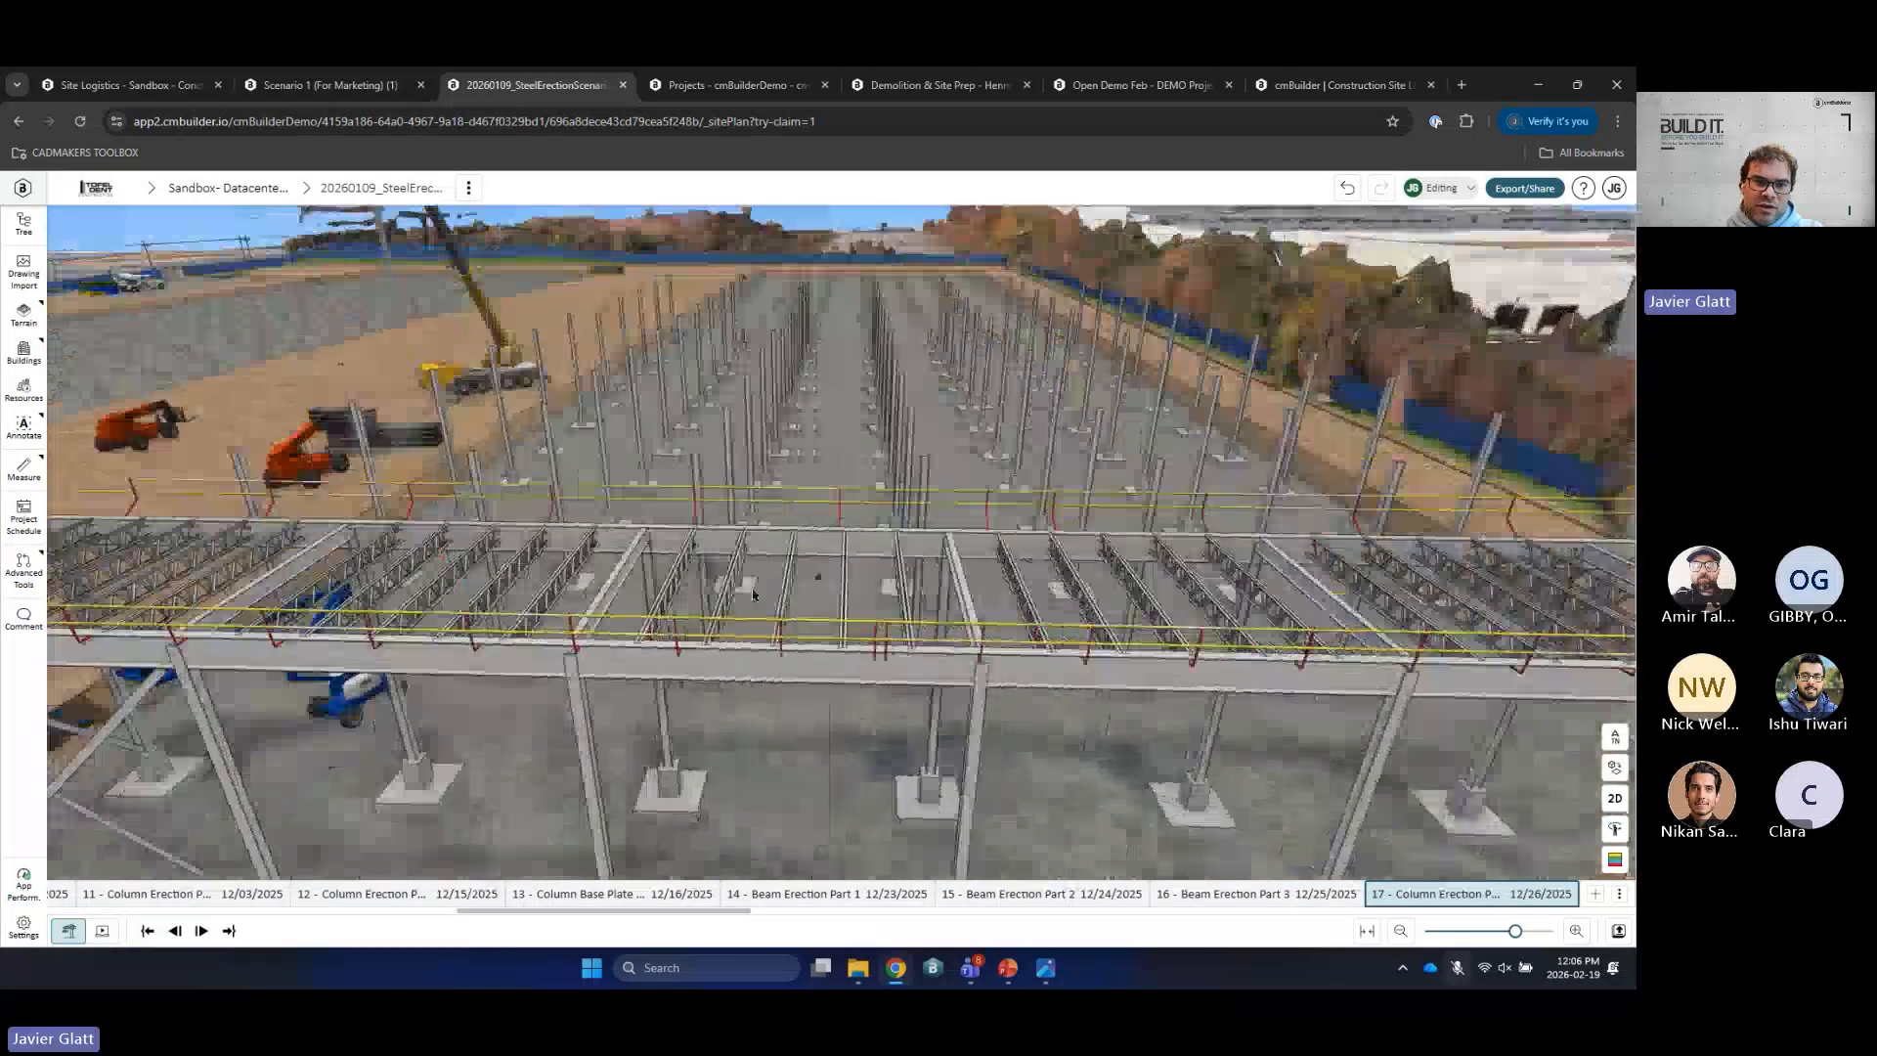
key("Right")
key("Right")
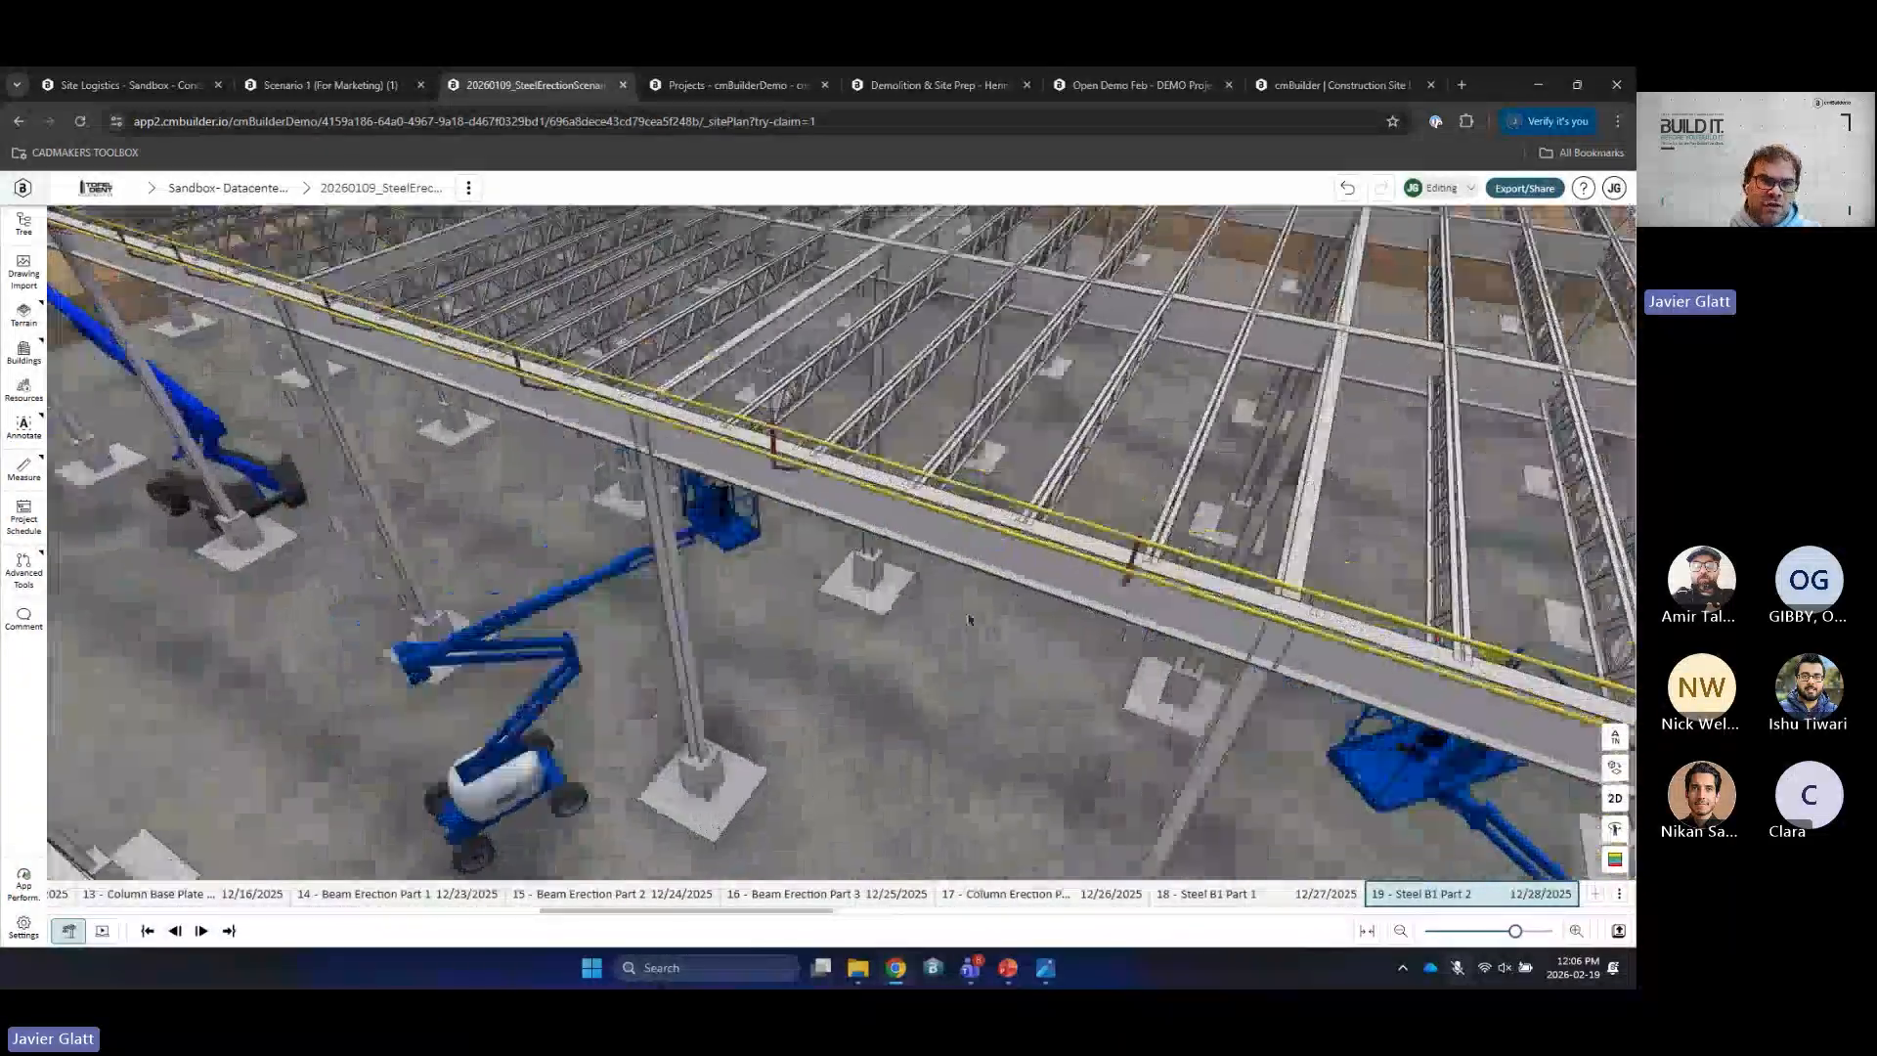
Step: Examine the Building 1 steel beams, joists and boom lifts up close in the Steel B1 Part 2 phase
right_click_drag(968, 619, 1024, 631)
right_click(218, 377)
right_click_drag(218, 378, 728, 582)
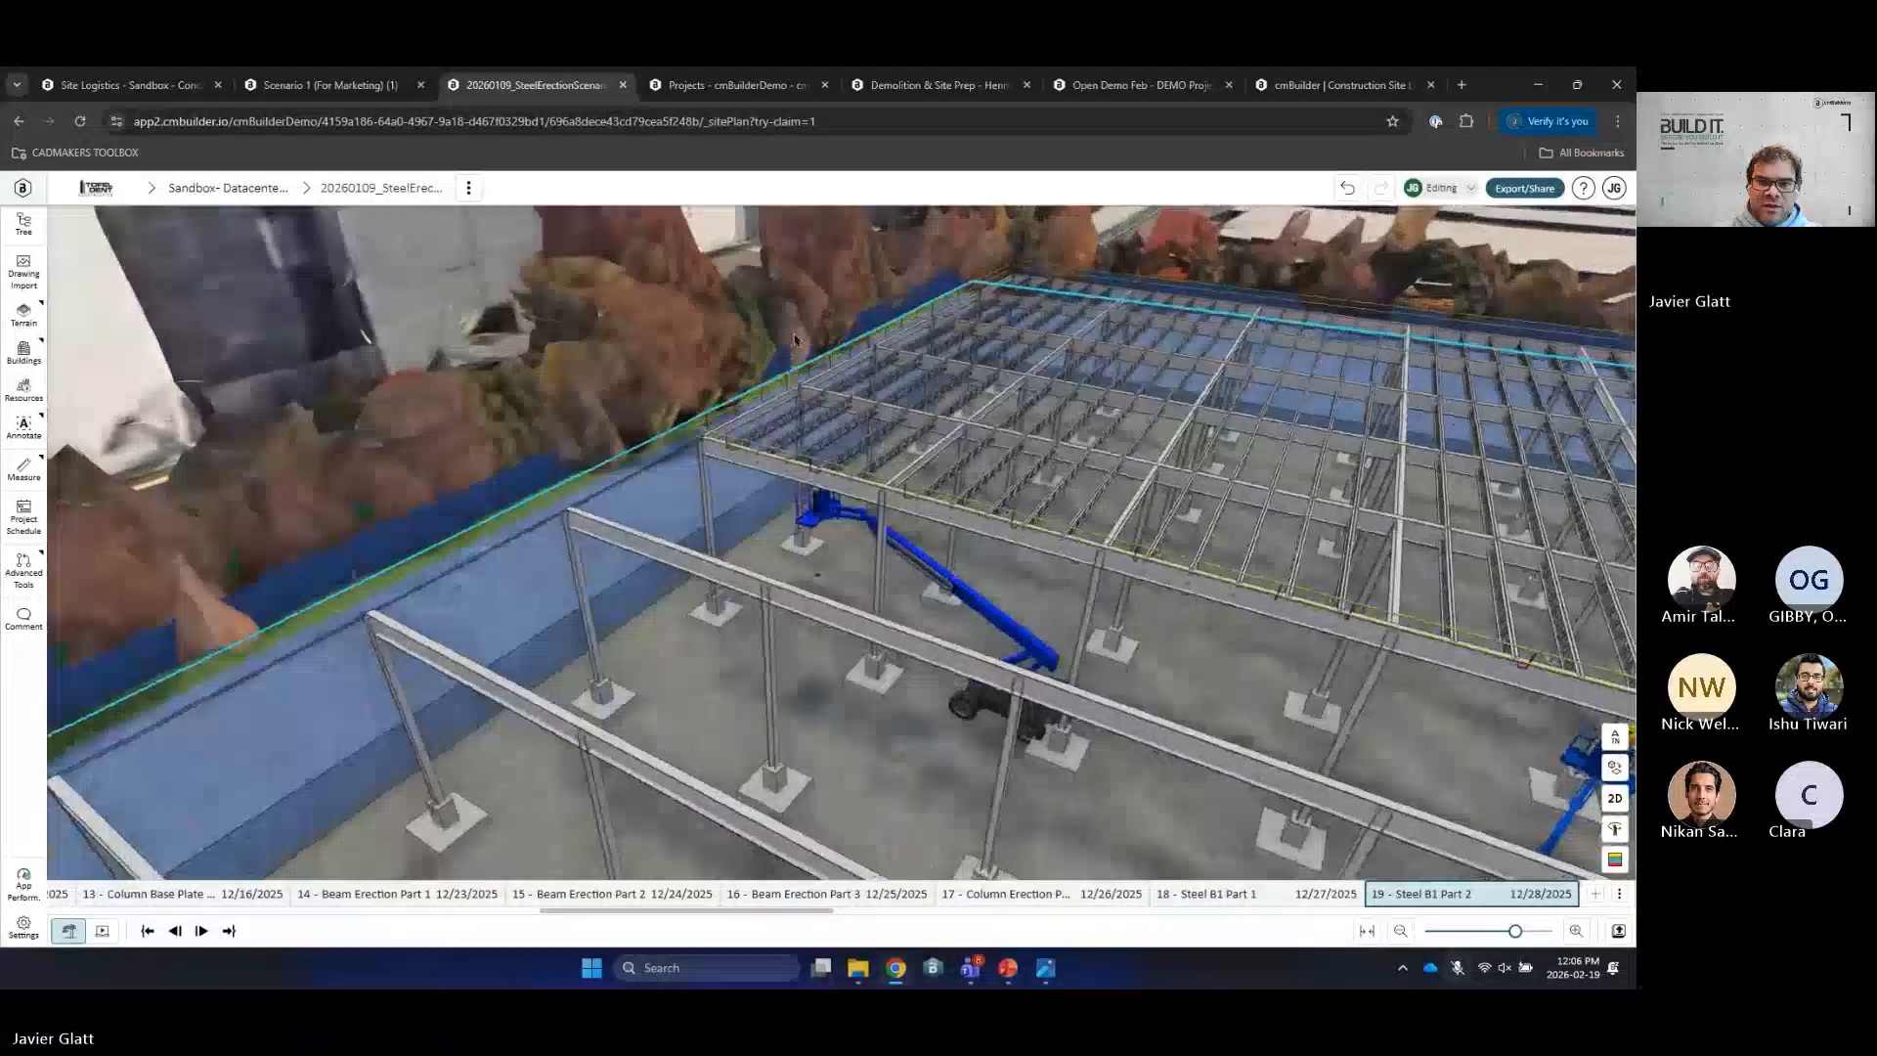
right_click_drag(726, 246, 807, 555)
scroll(807, 548, "up", 10)
right_click_drag(771, 309, 935, 394)
Step: Advance to phase 20, Steel B1 Part 3, dated 12/30/2025 and view the steel frame's corner and its surroundings
key("Right")
scroll(929, 396, "down", 8)
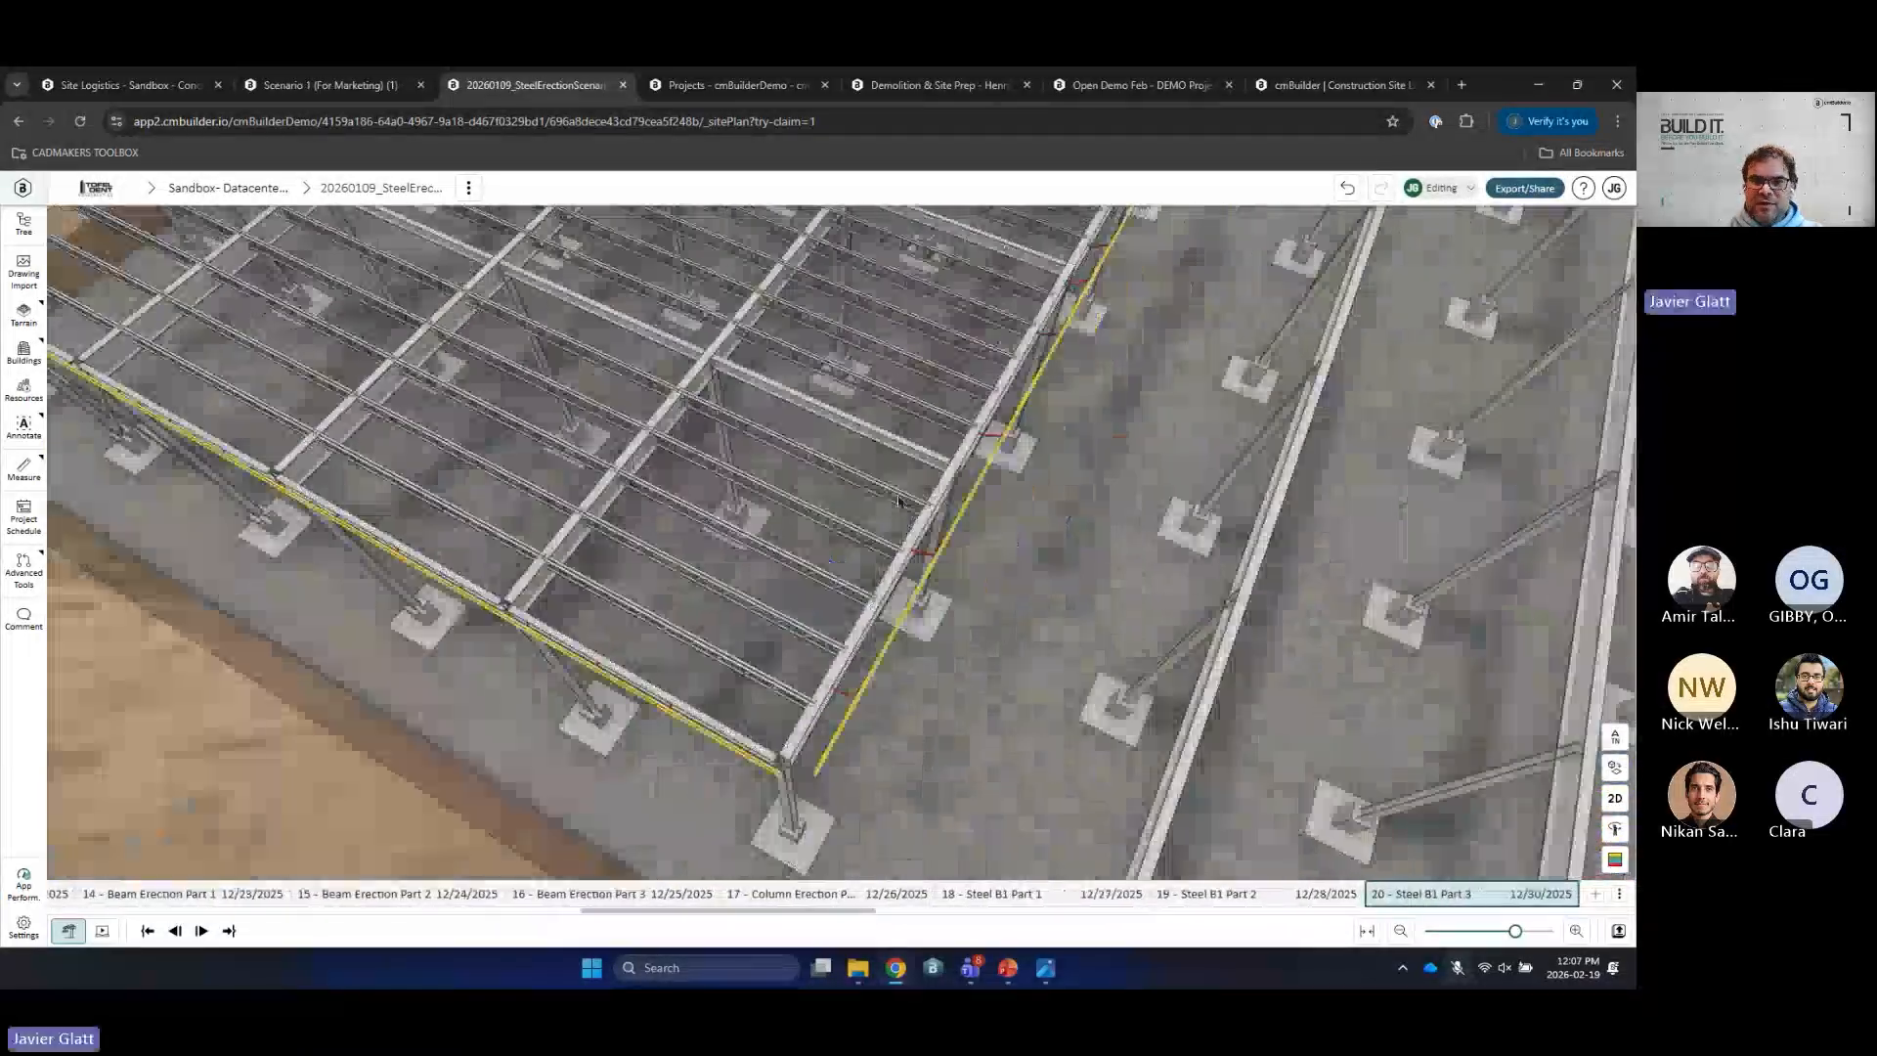
right_click_drag(772, 430, 601, 467)
scroll(681, 470, "down", 10)
right_click_drag(954, 557, 858, 498)
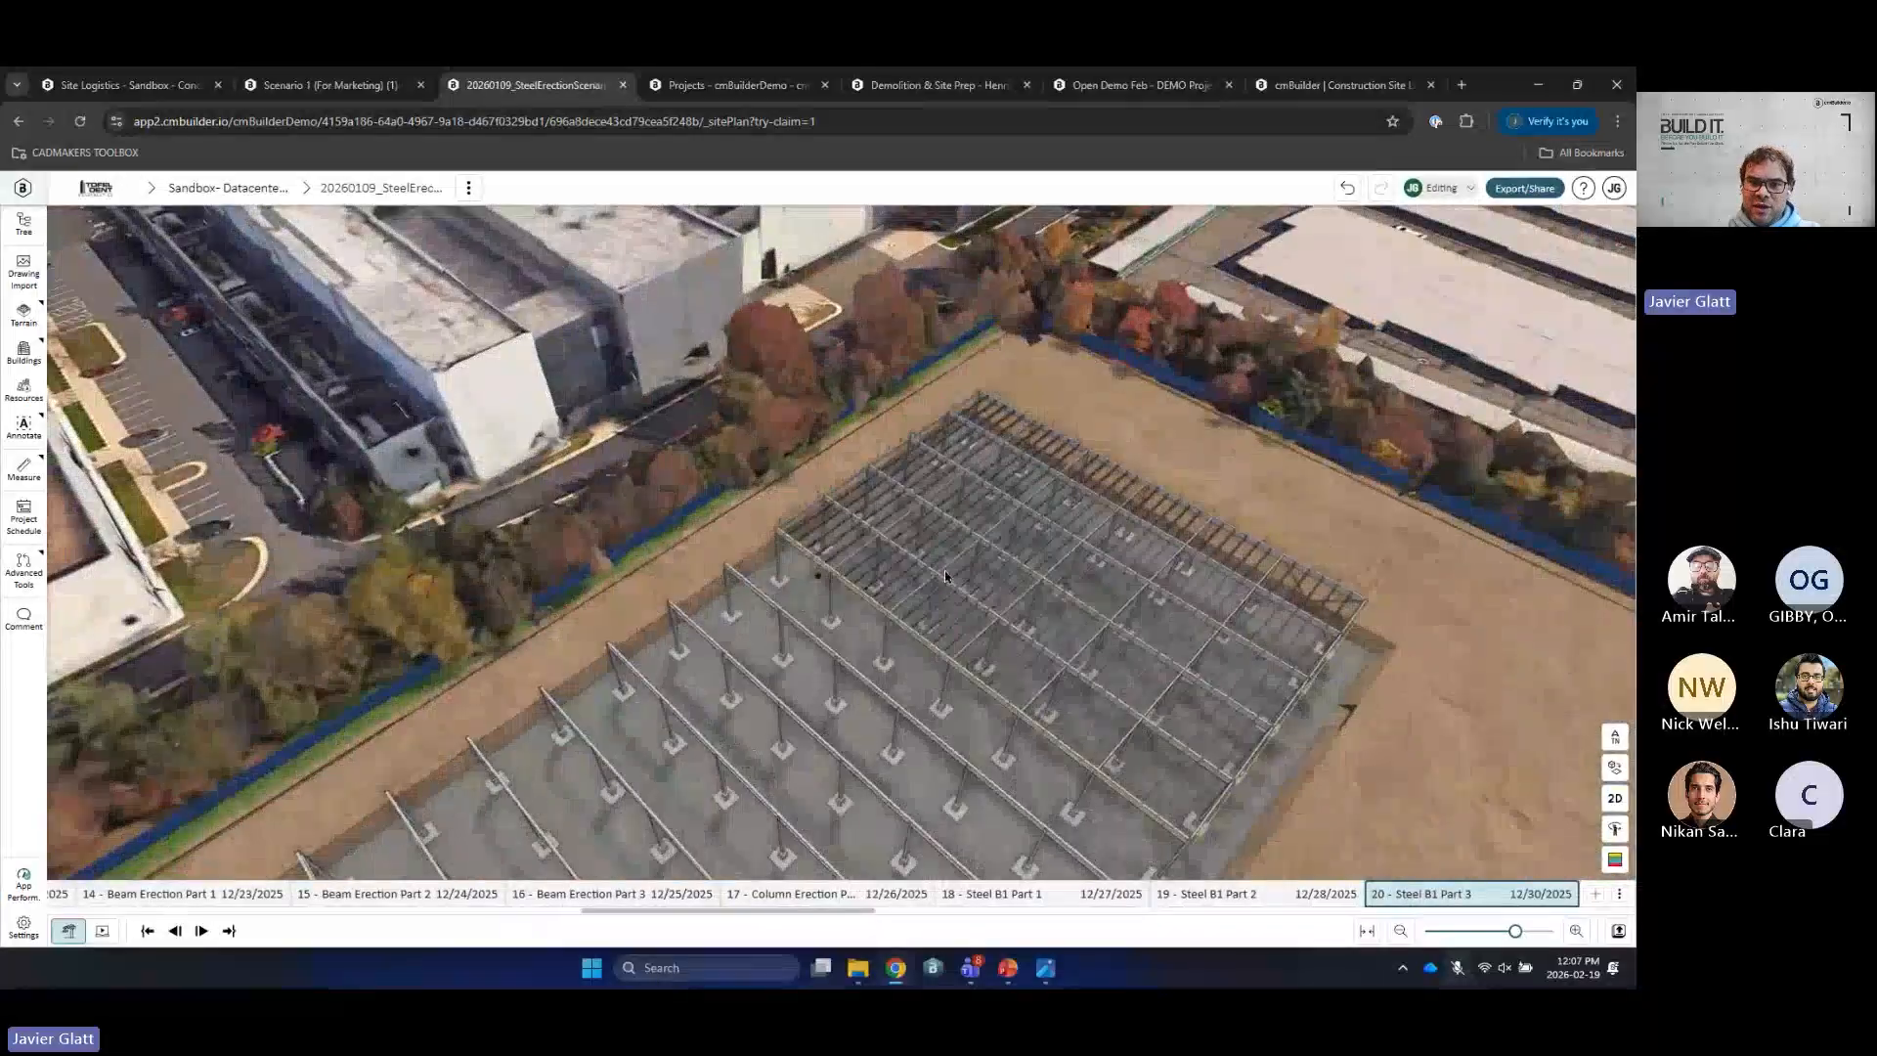
Step: Advance the timeline to phase 23, Steel B1 Part 6, dated 03/26/2026, with both building footprints in view
scroll(865, 587, "down", 5)
key("Right")
left_click_drag(871, 612, 916, 407)
key("Right")
key("Right")
key("Right")
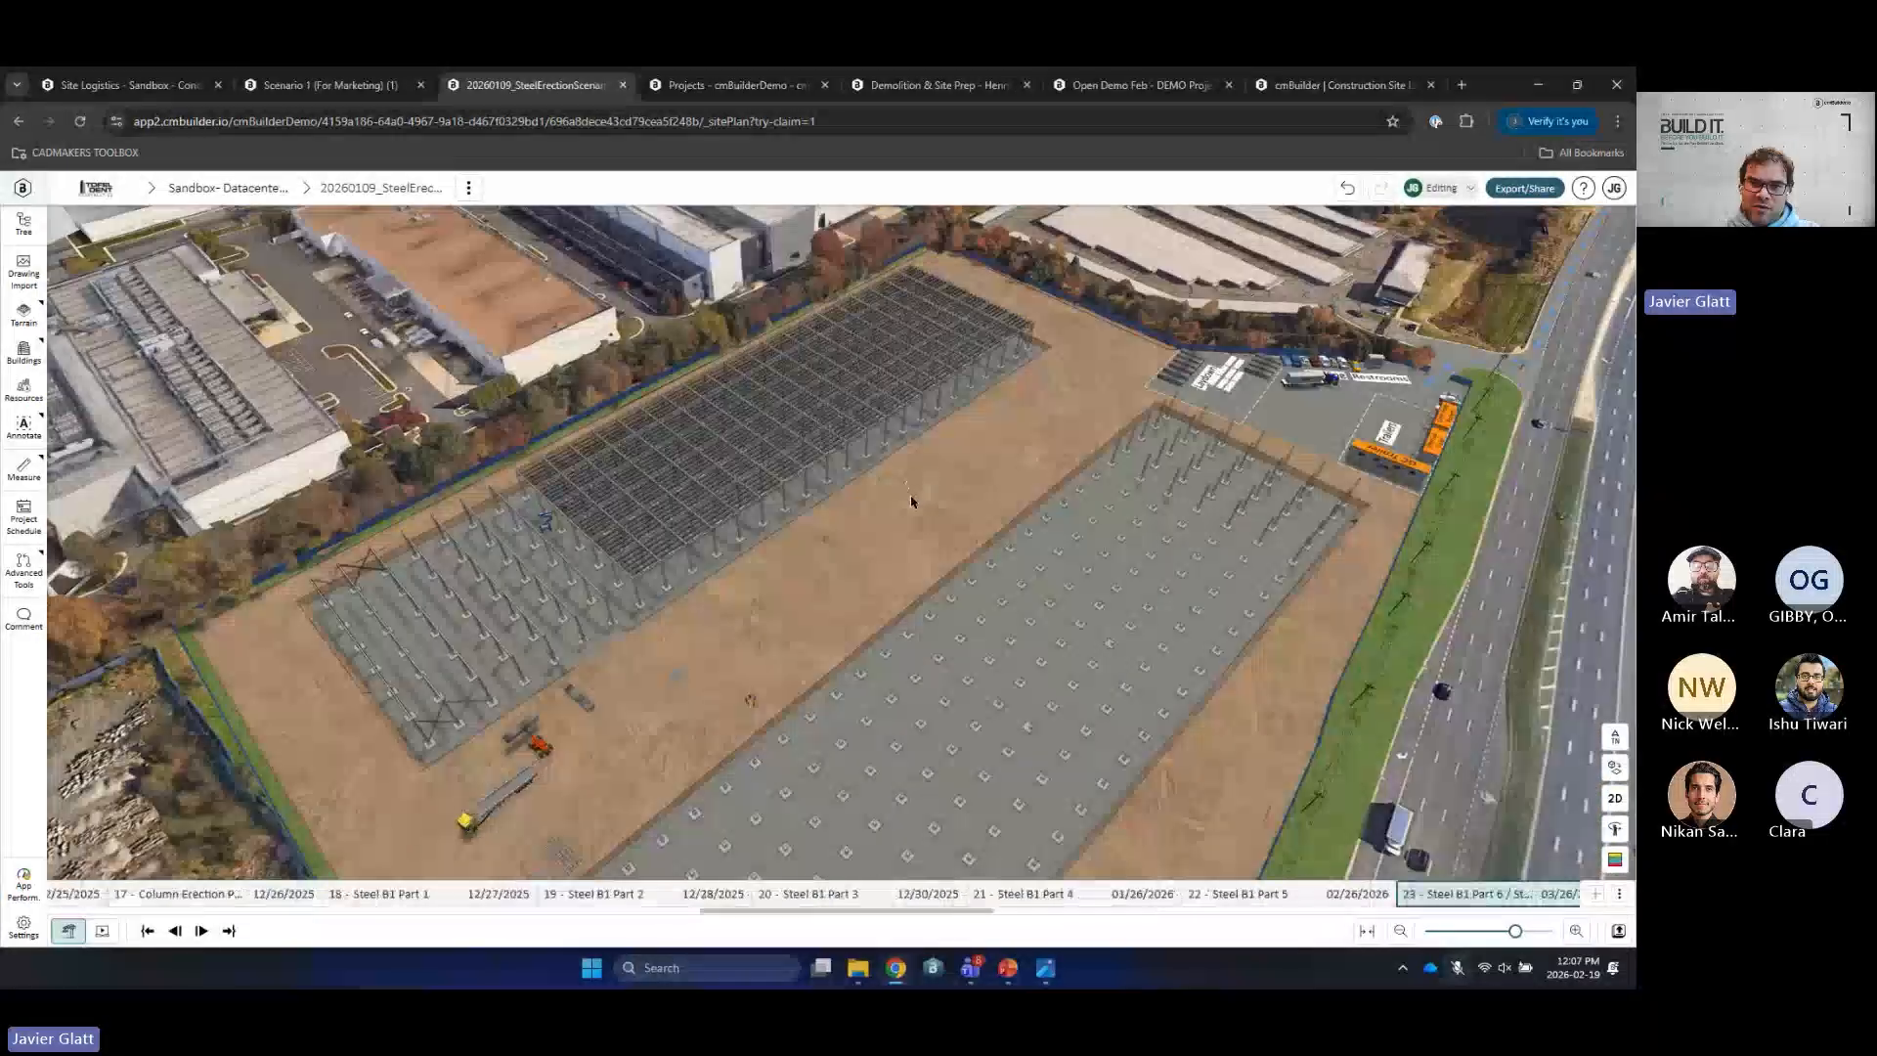
Step: Step through the Building 2 steel phases to phase 29, Steel B2 Part 7, dated 05/26/2026
key("Right")
key("Right")
key("Right")
key("Right")
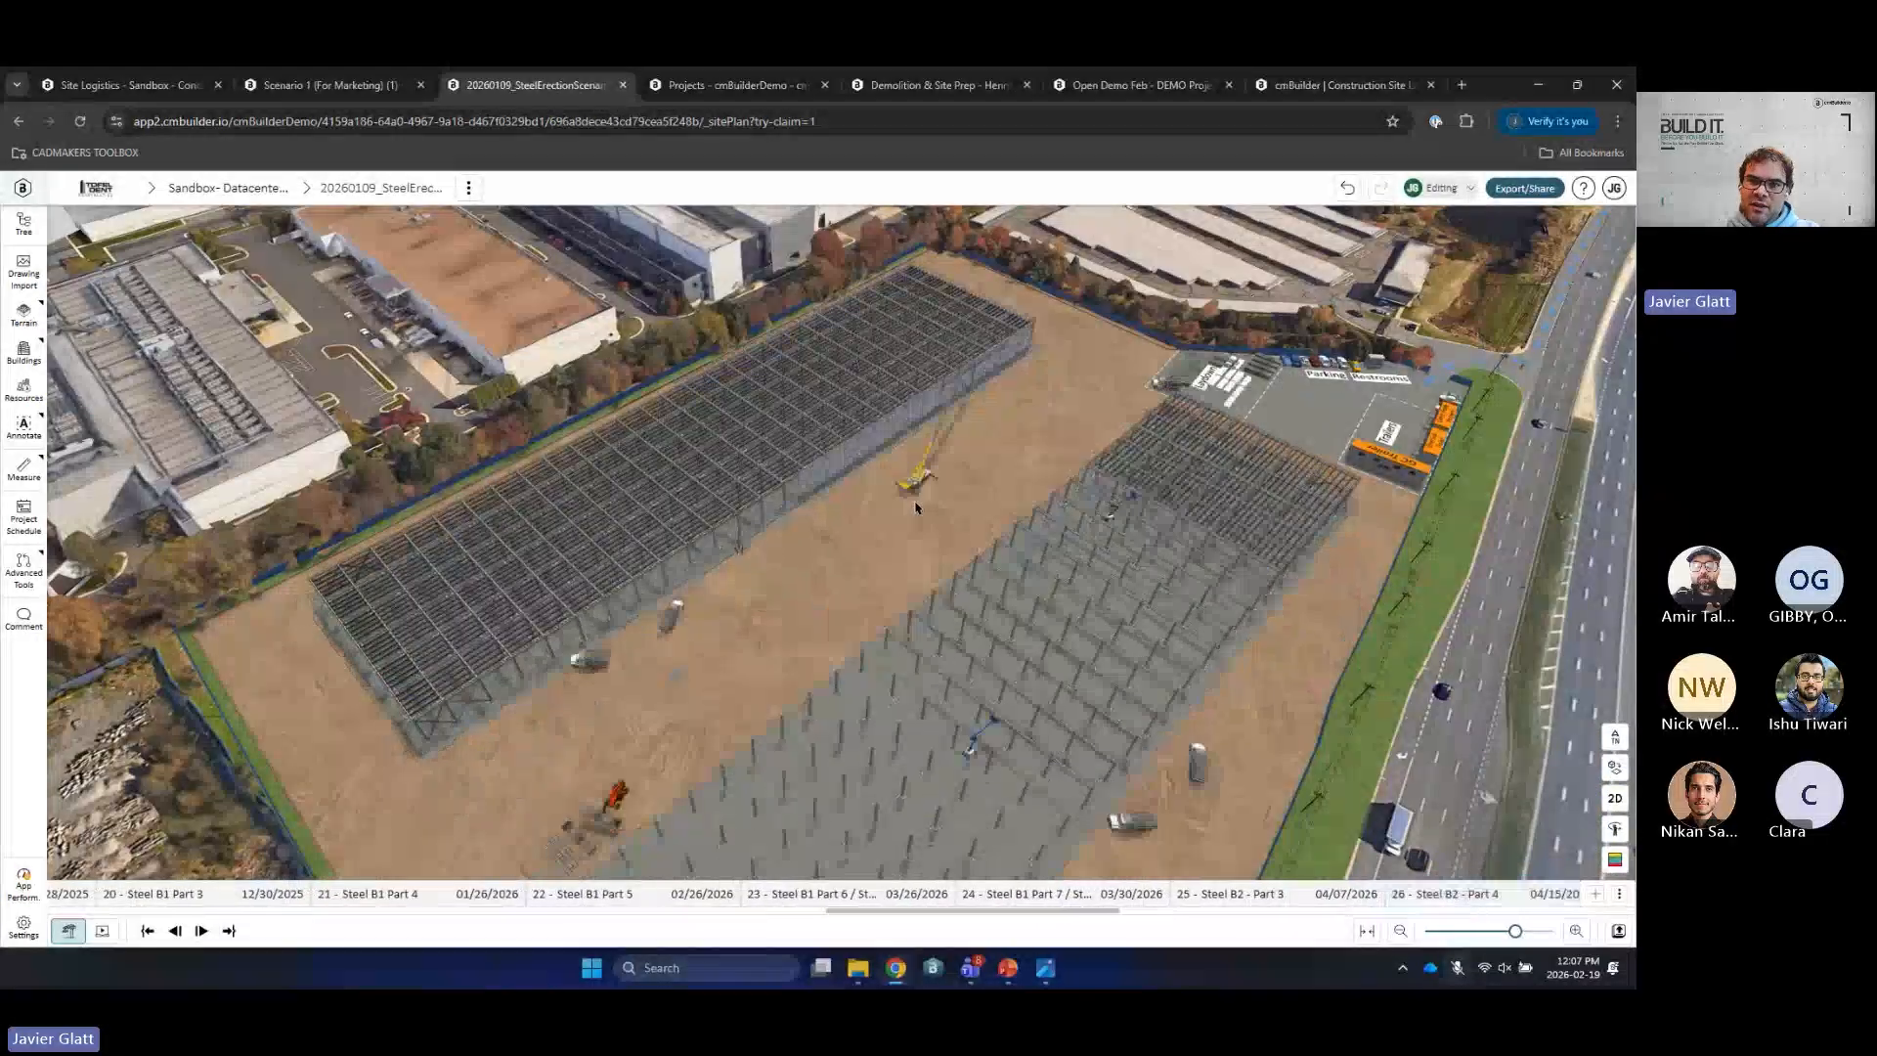
key("Right")
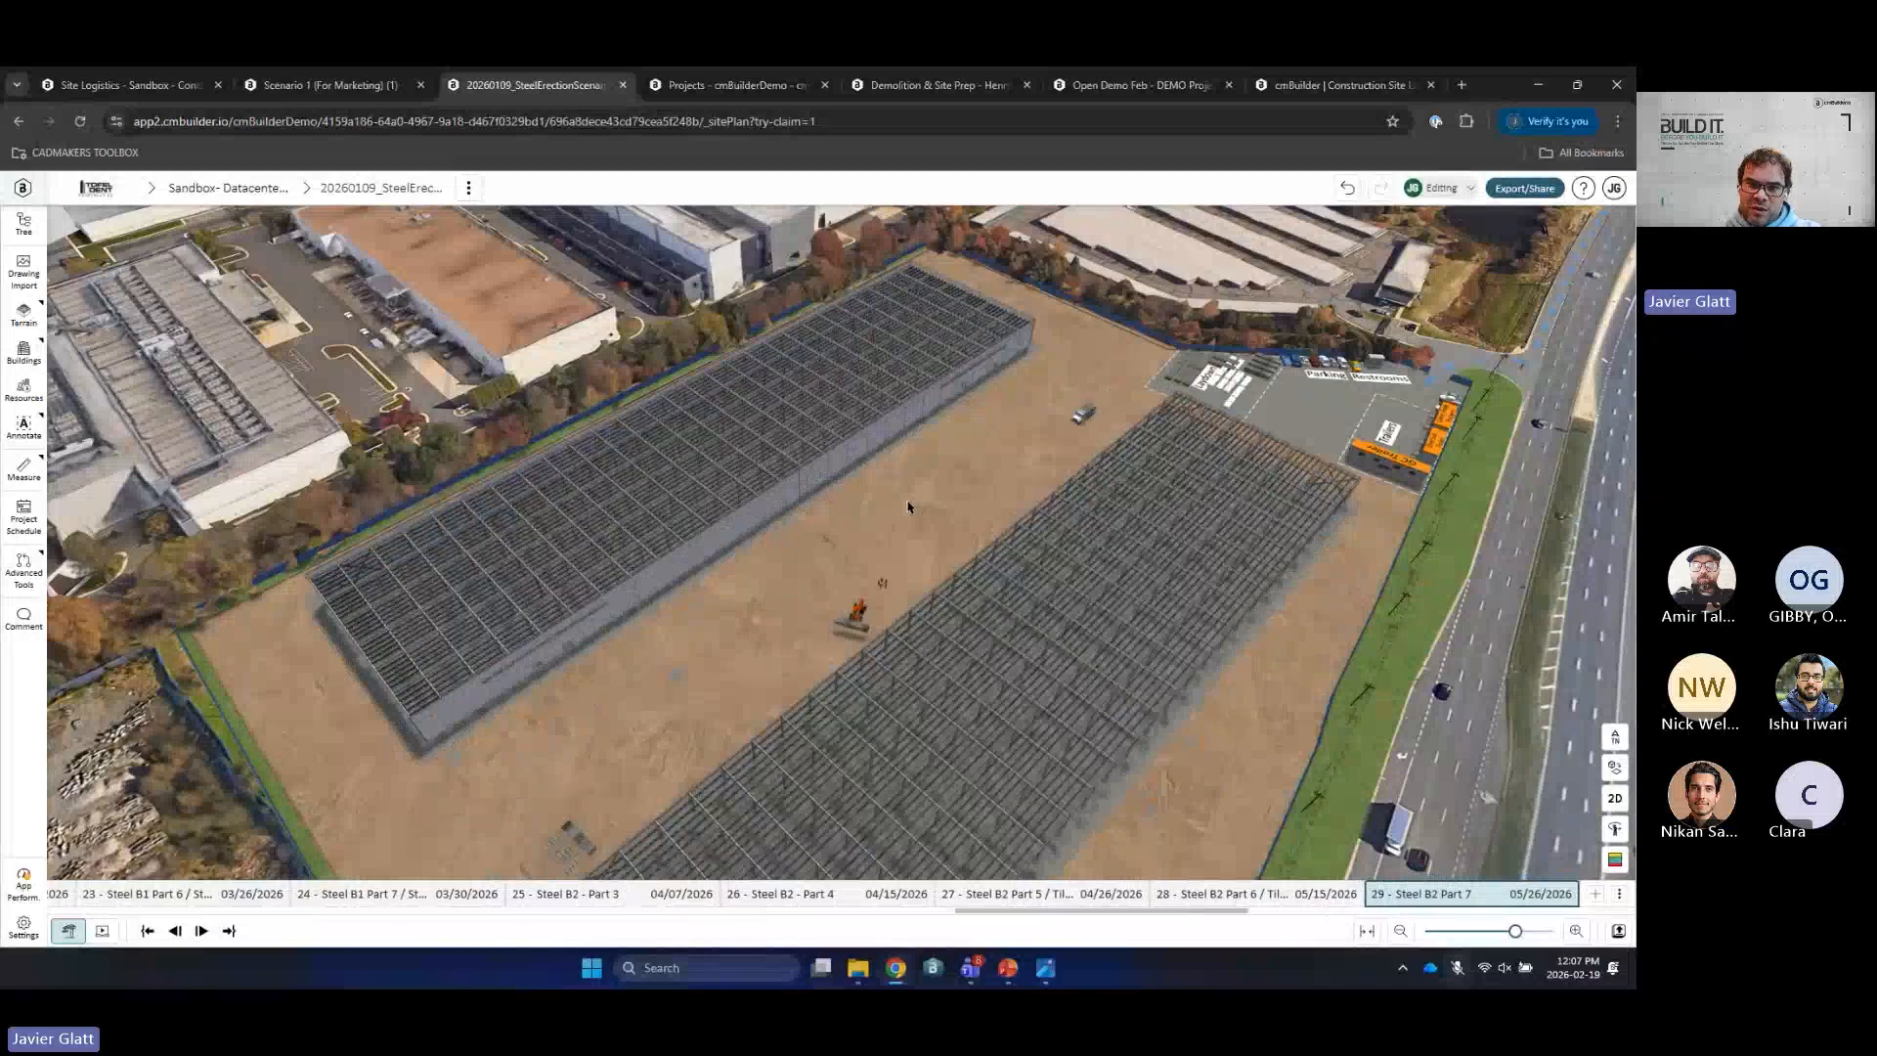
Step: Step through the roofing and tilt-up phases to phase 35, Finish Hardscape, dated 08/26/2026, viewing the whole site
key("Right")
key("Right")
key("Right")
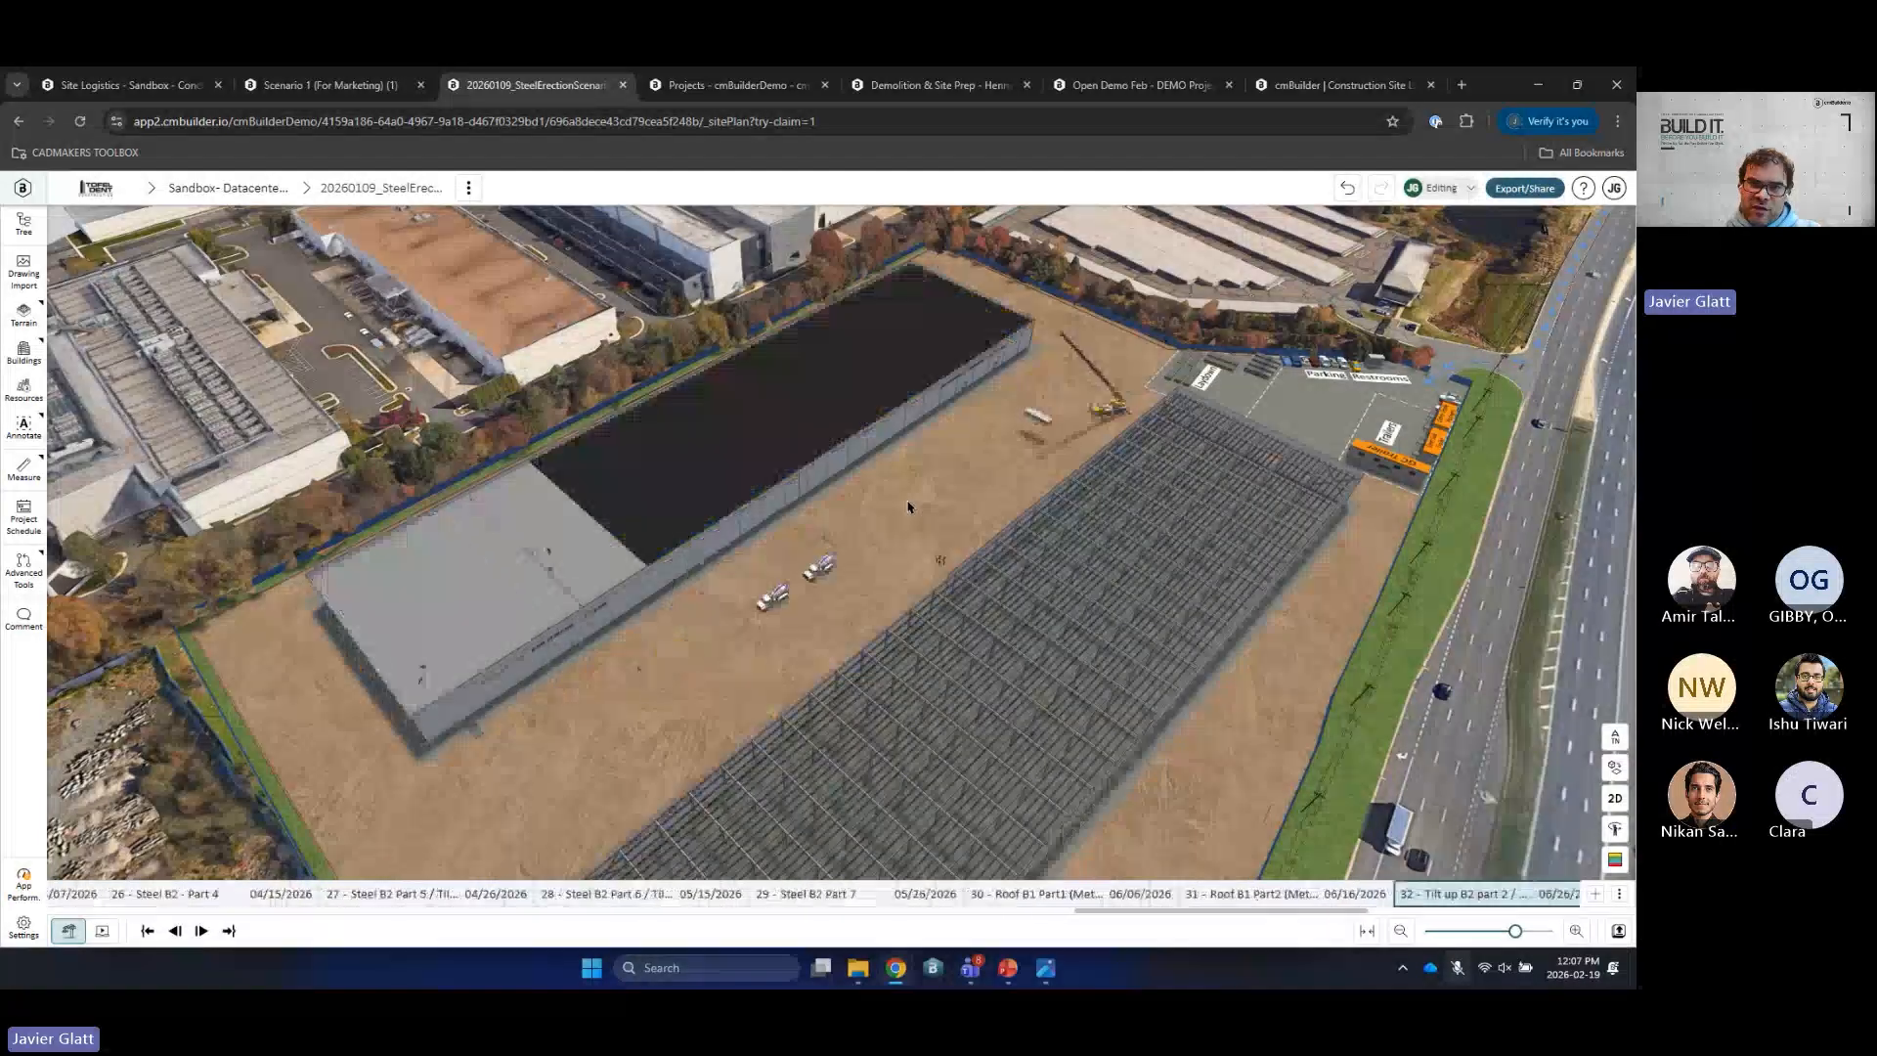
key("Right")
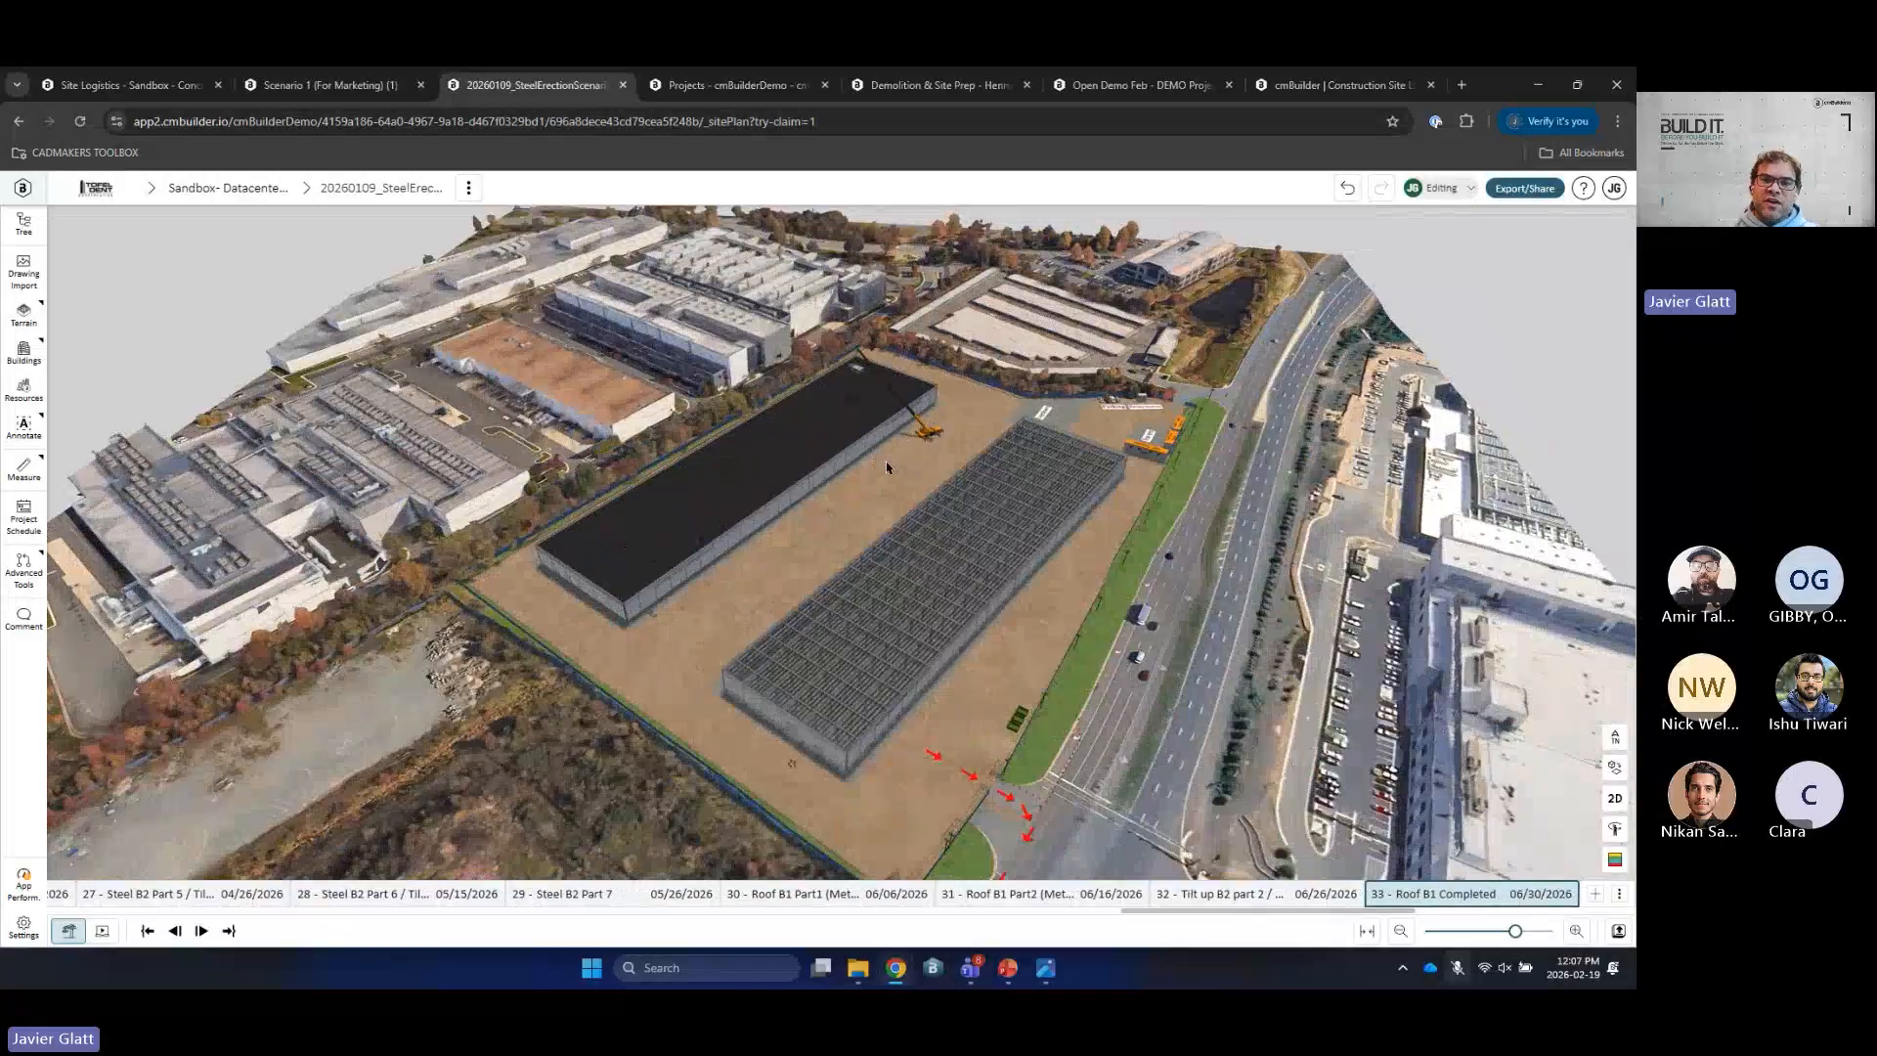
key("Right")
key("Right")
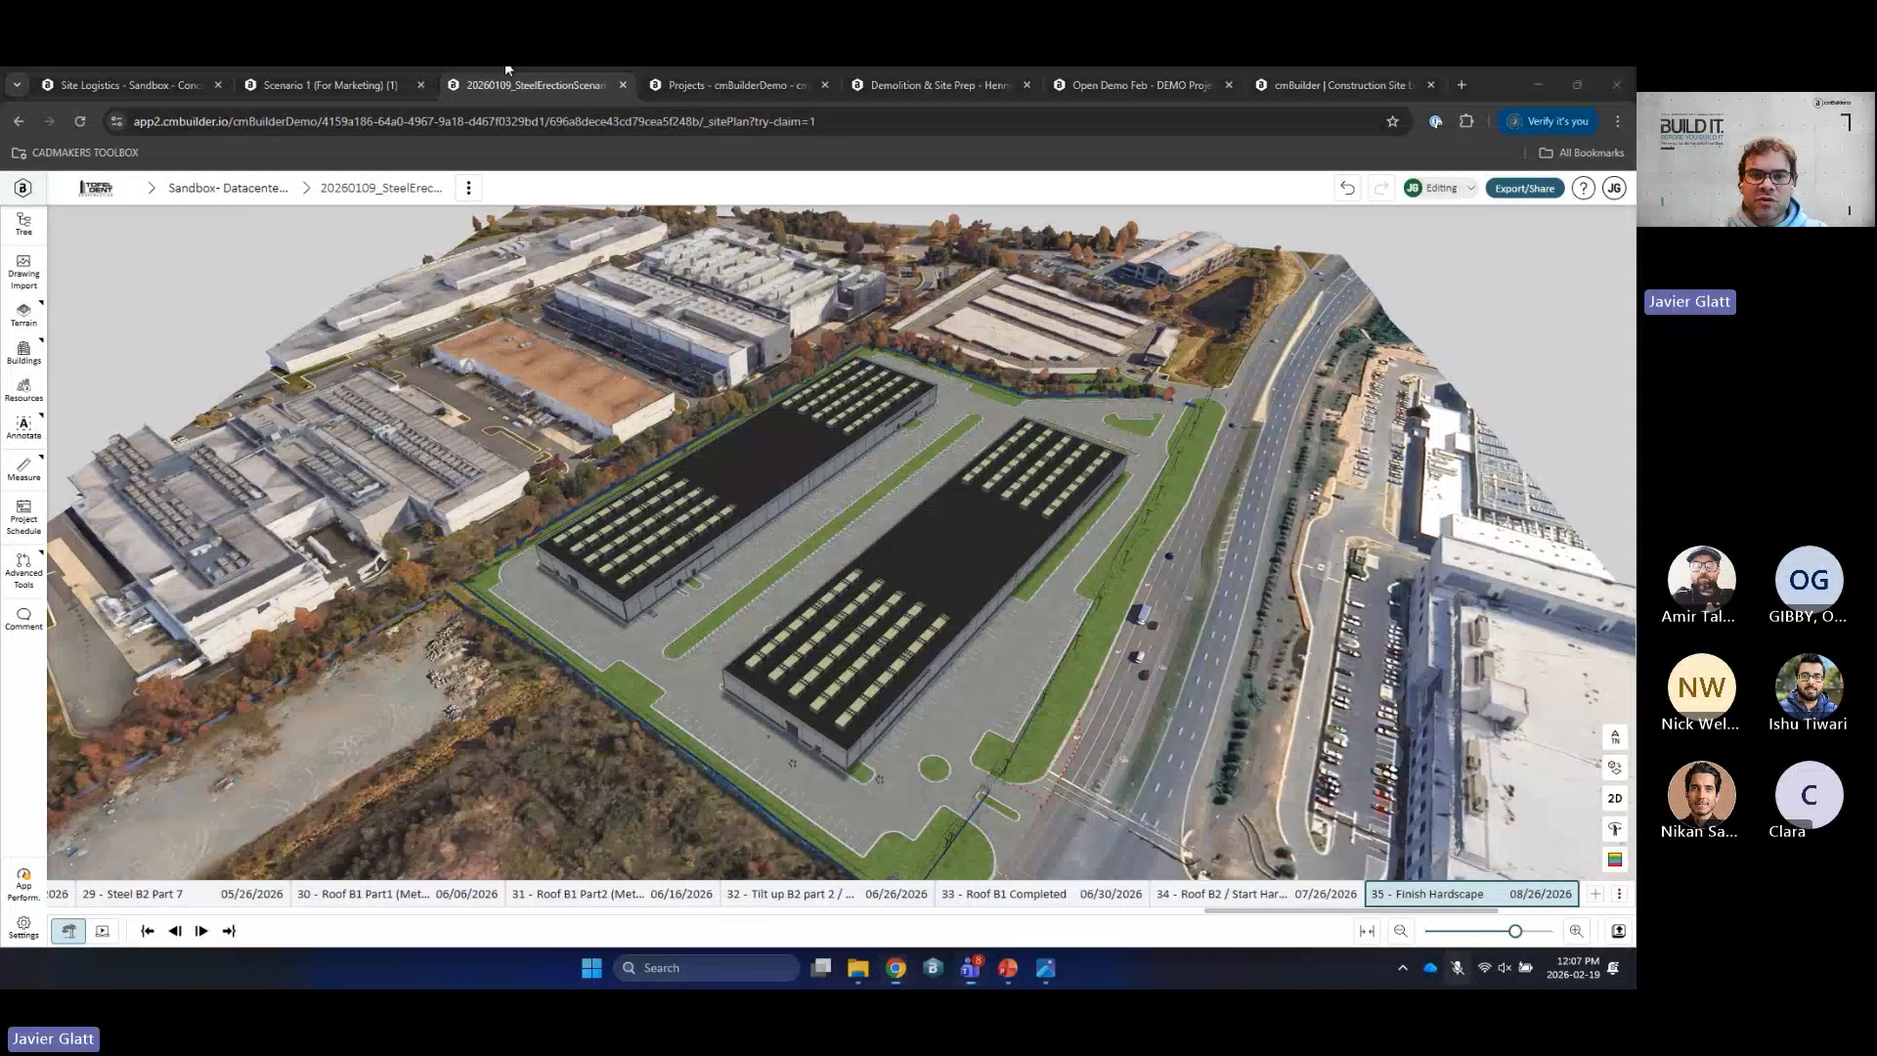
Step: Start a new project from the cmBuilderDemo company projects page and set its status to Bid
left_click(698, 96)
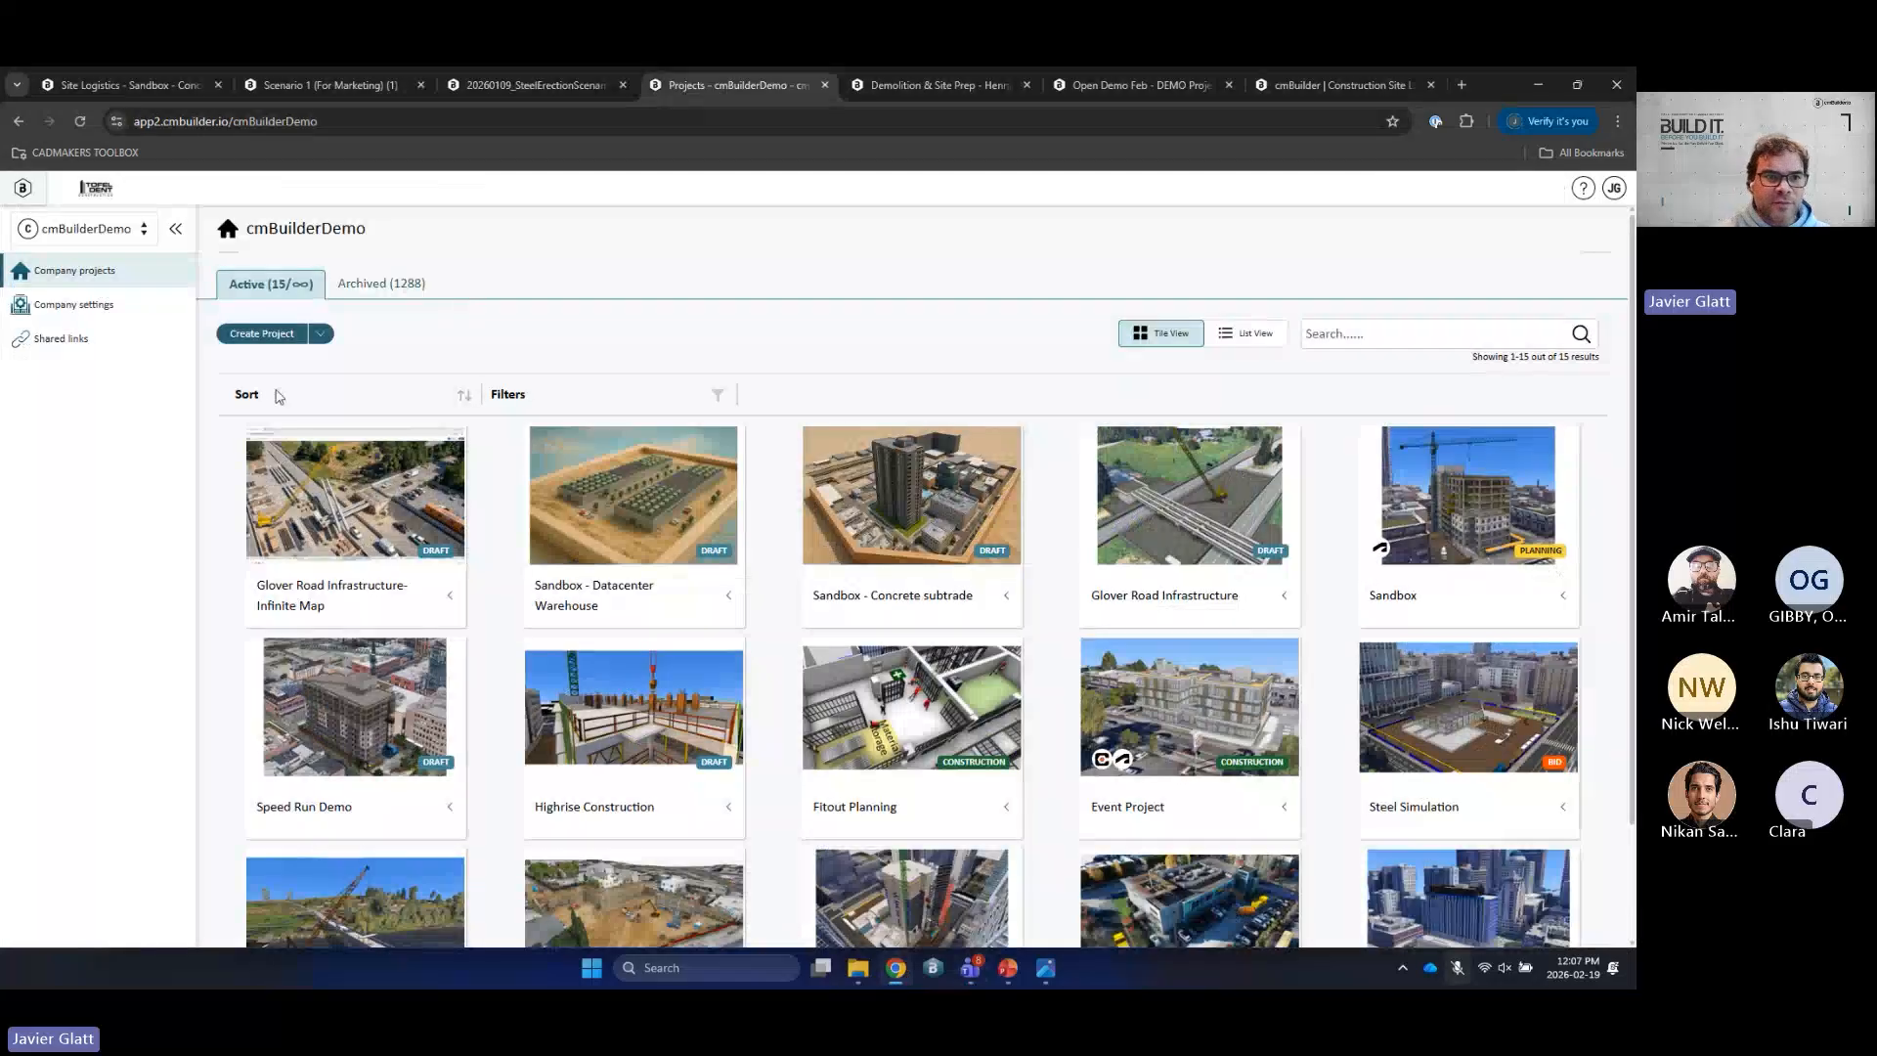
left_click(264, 334)
left_click(982, 407)
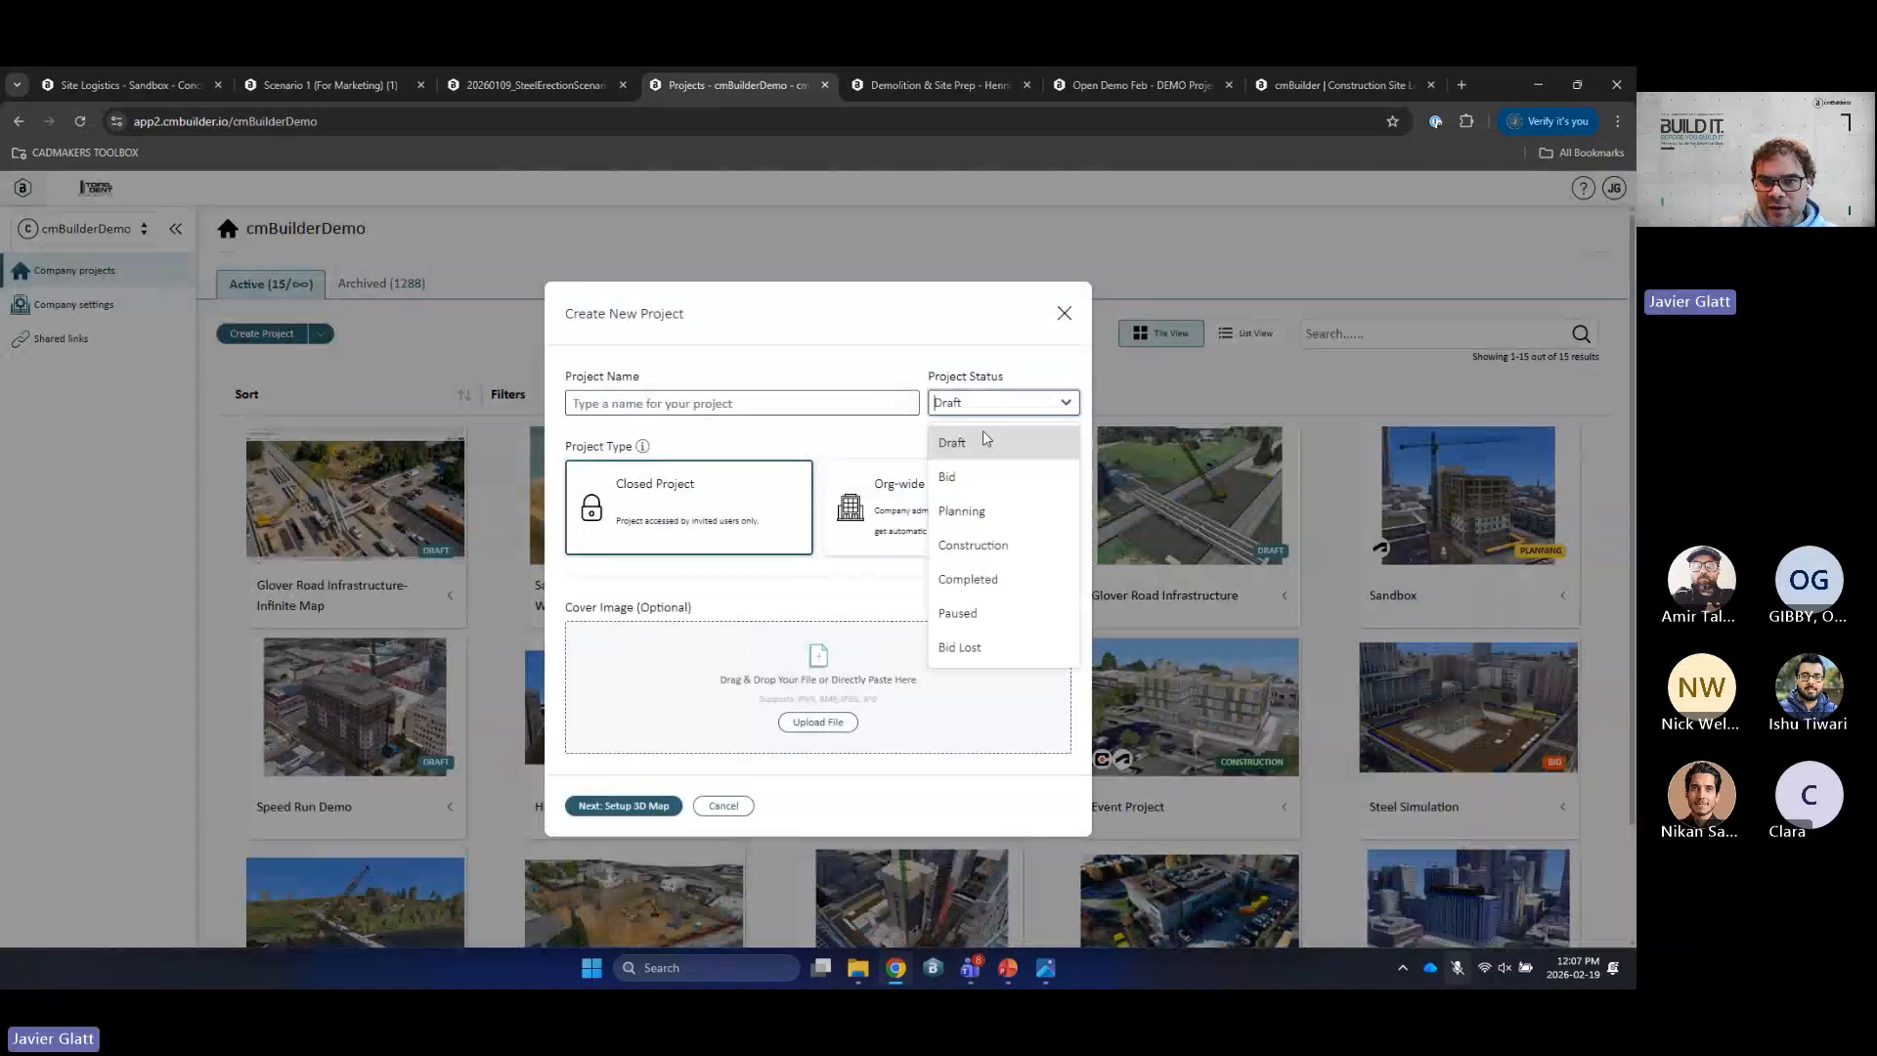
left_click(992, 476)
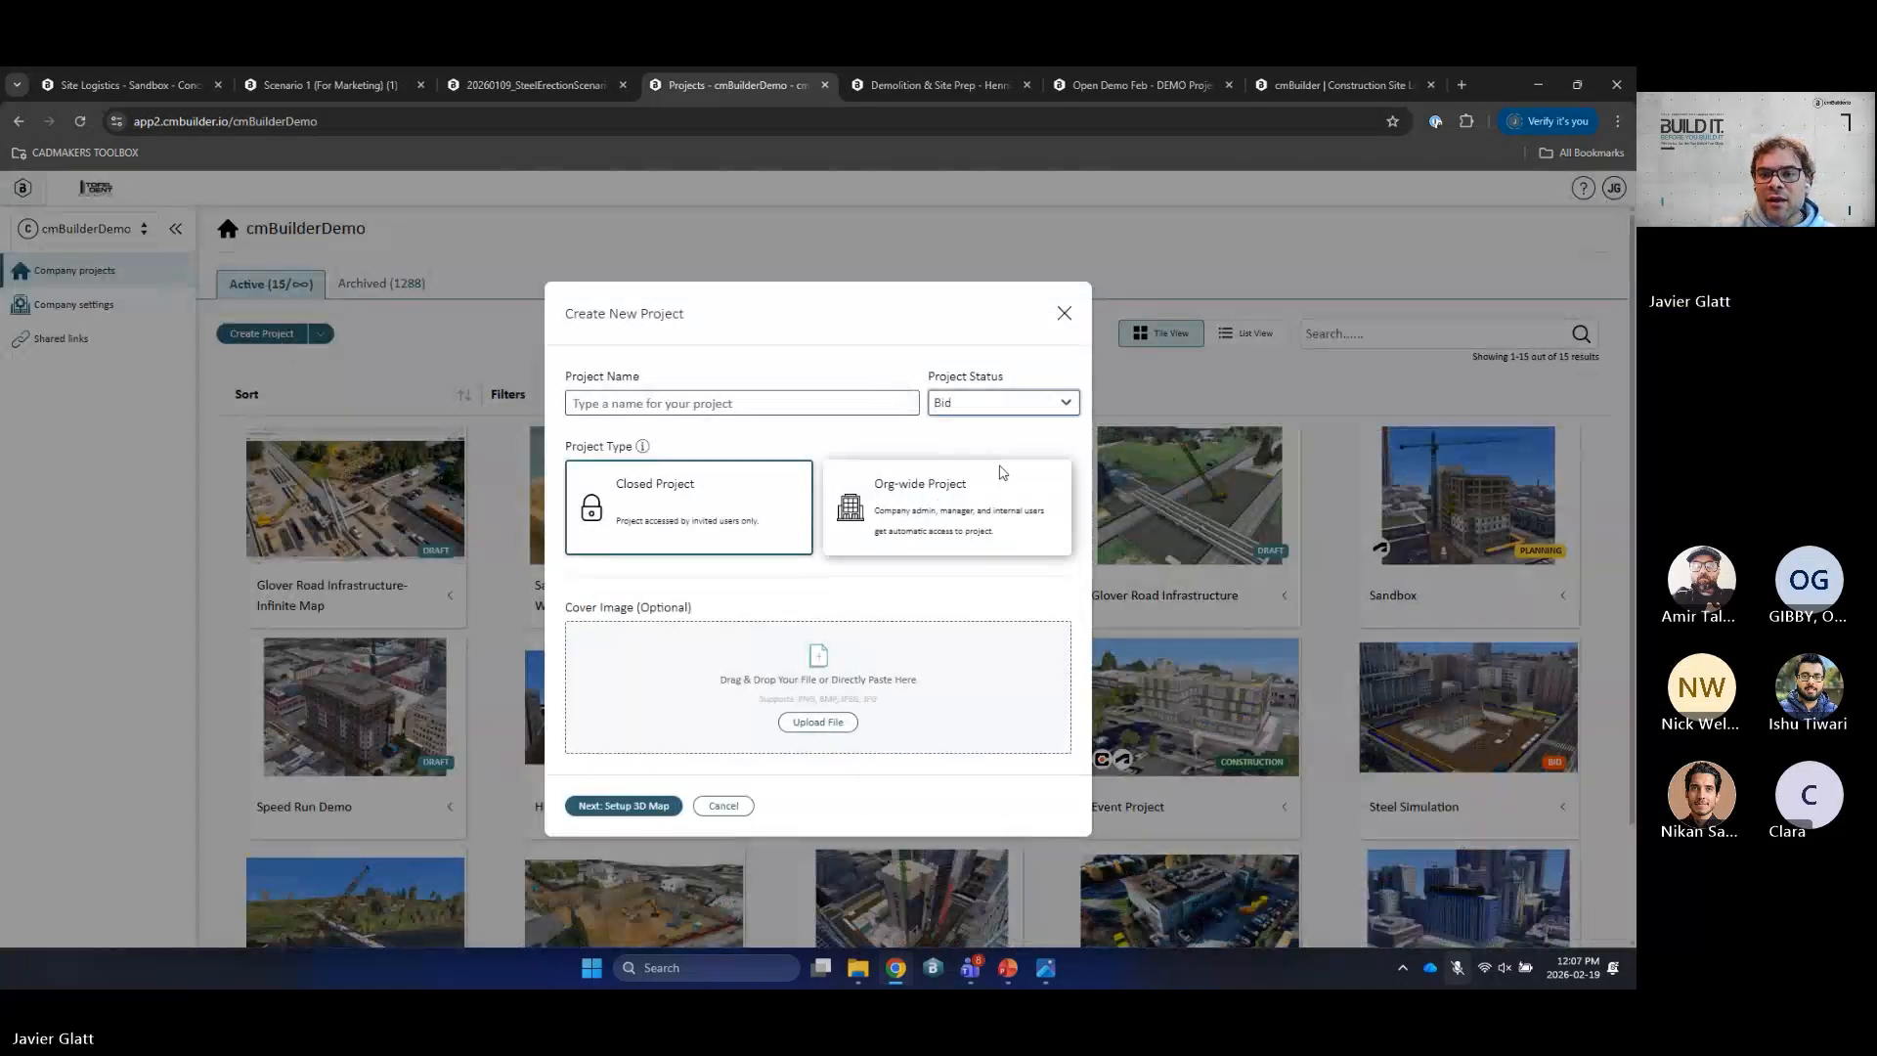
Step: Name the new project "Open Demo" and keep Bid as its status after checking the available statuses
left_click(832, 404)
type("oPEN dE")
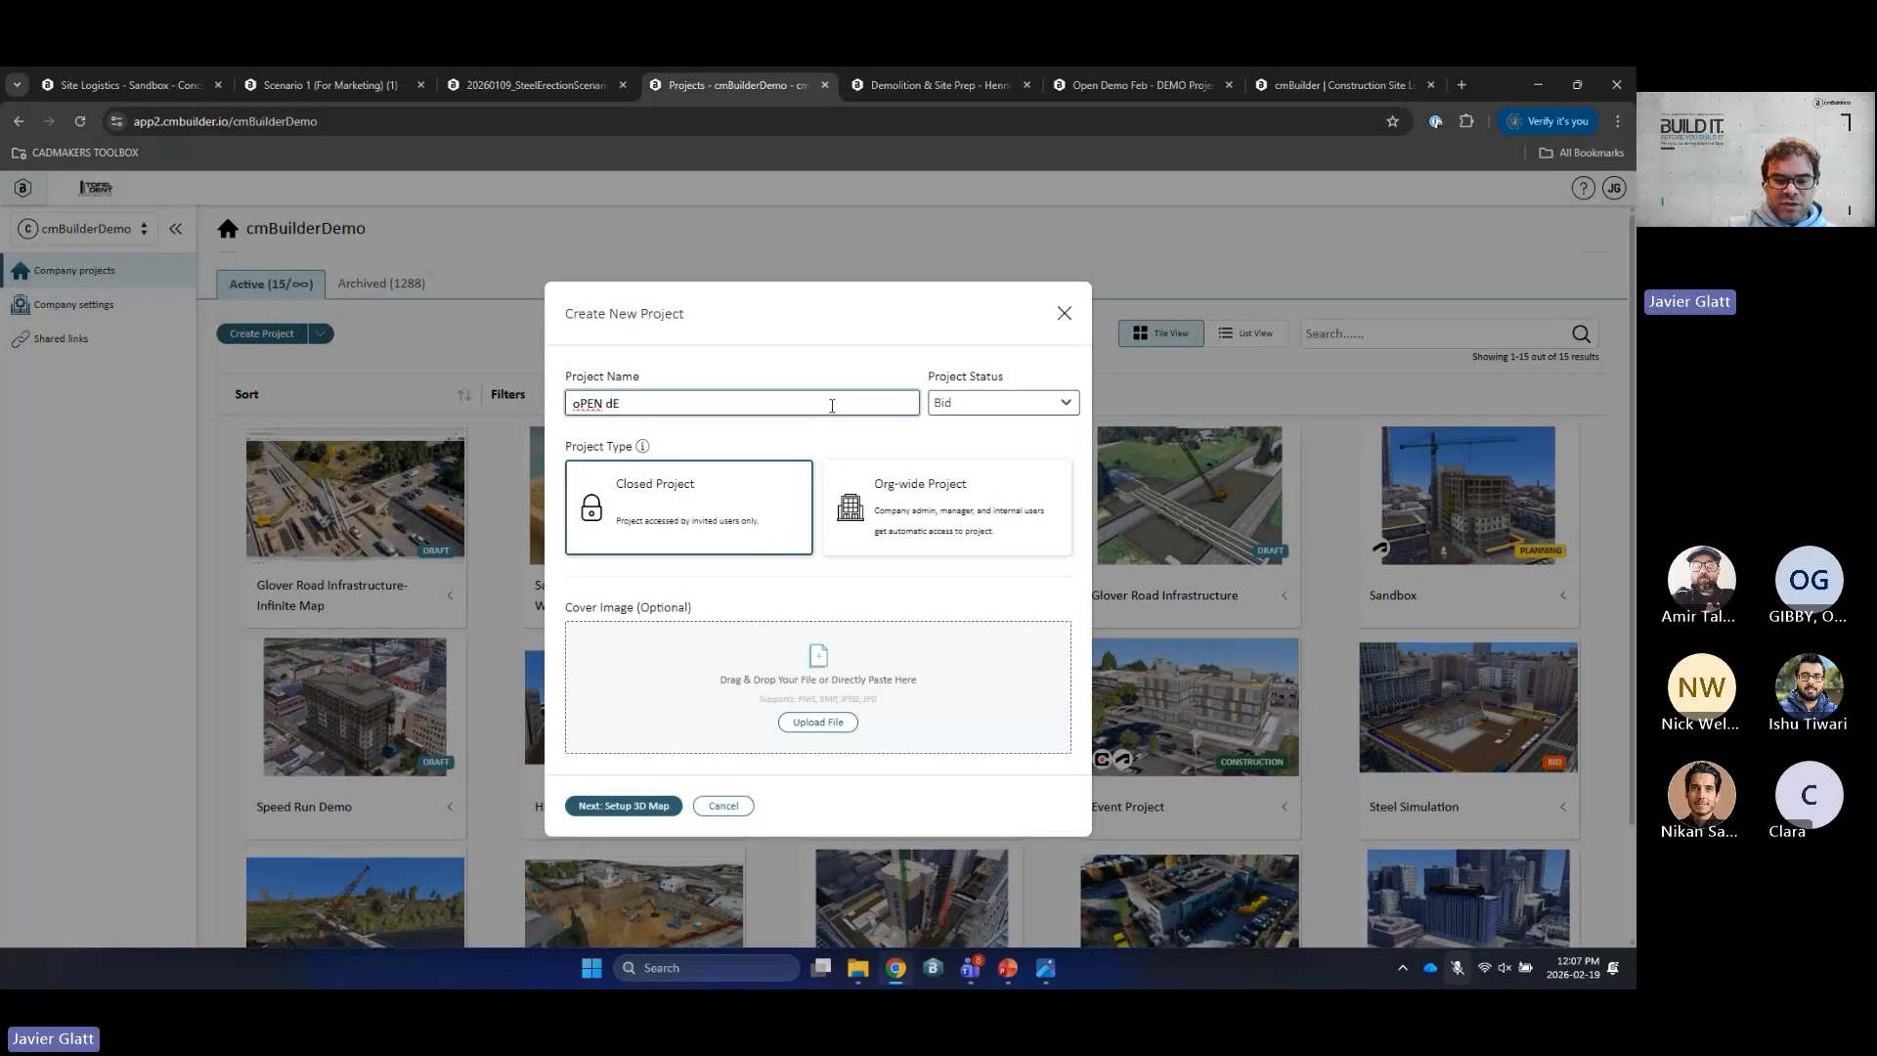
key("ctrl+a")
key("BackSpace")
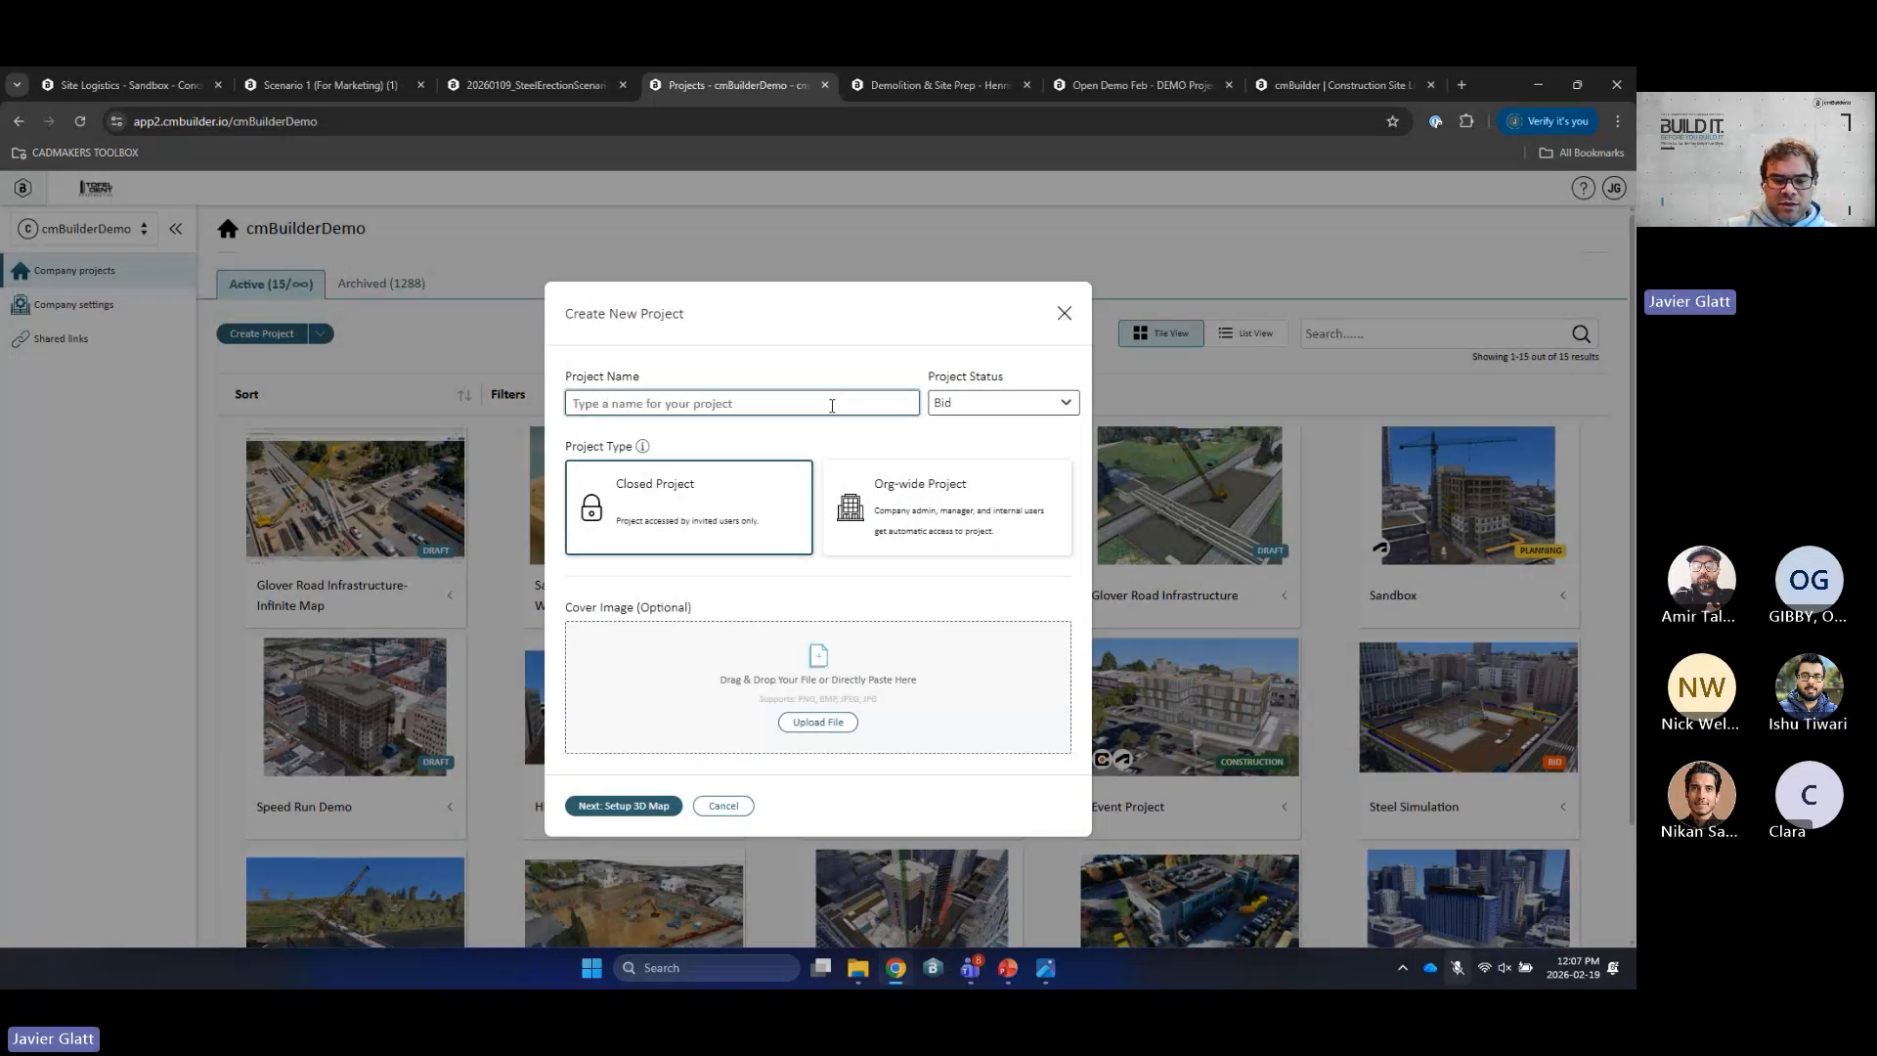
type("Open Demo")
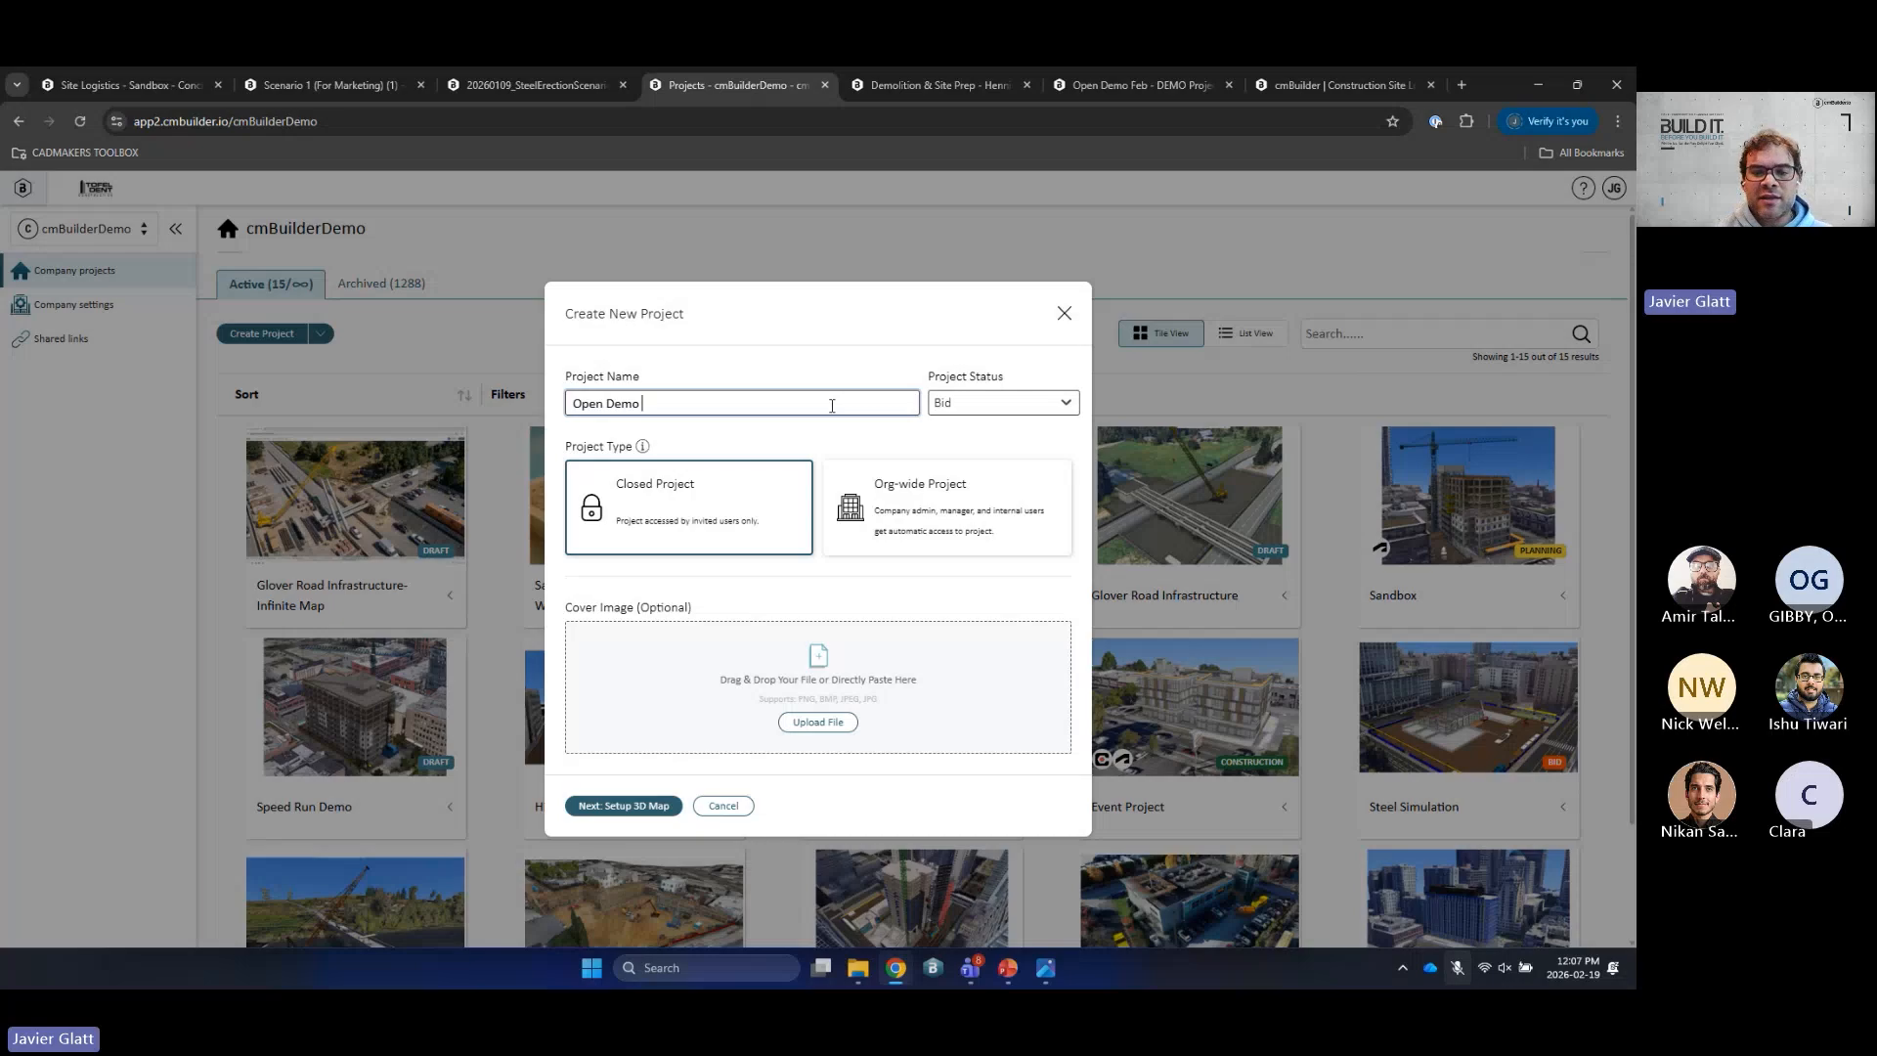
left_click(937, 404)
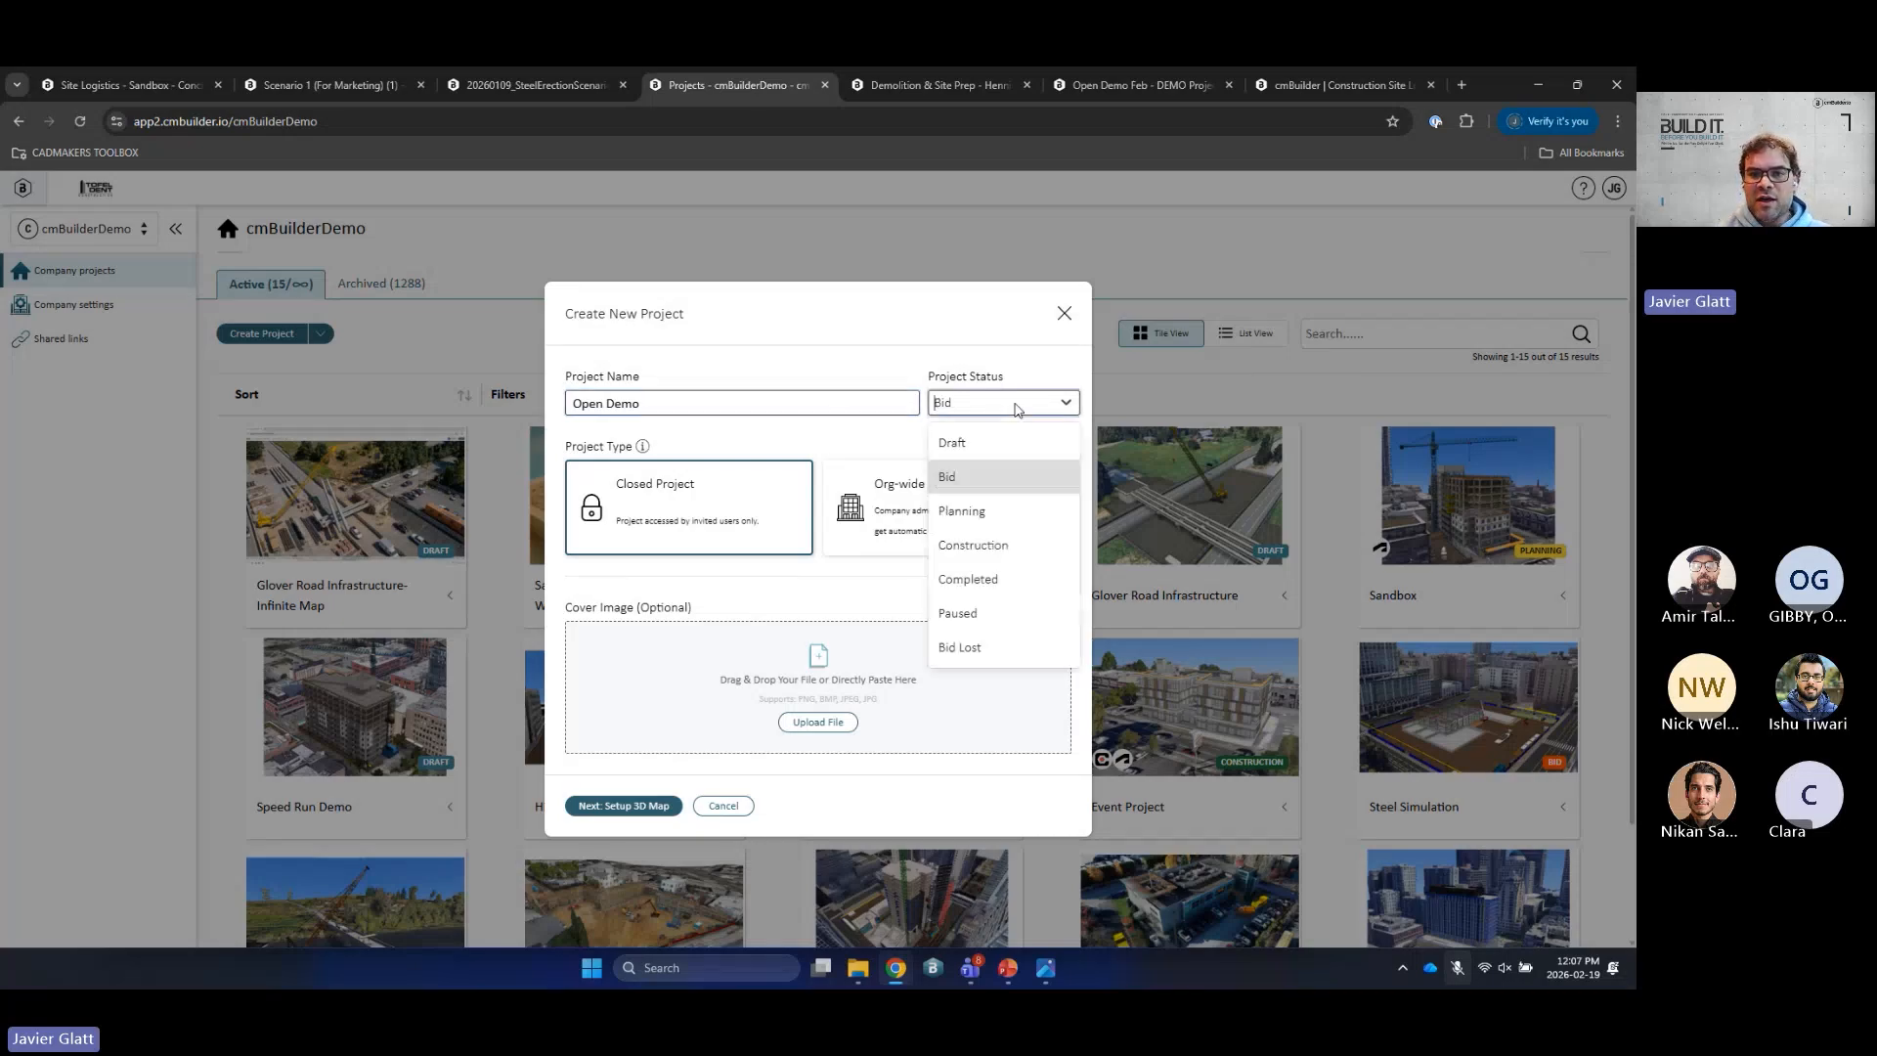
left_click(972, 486)
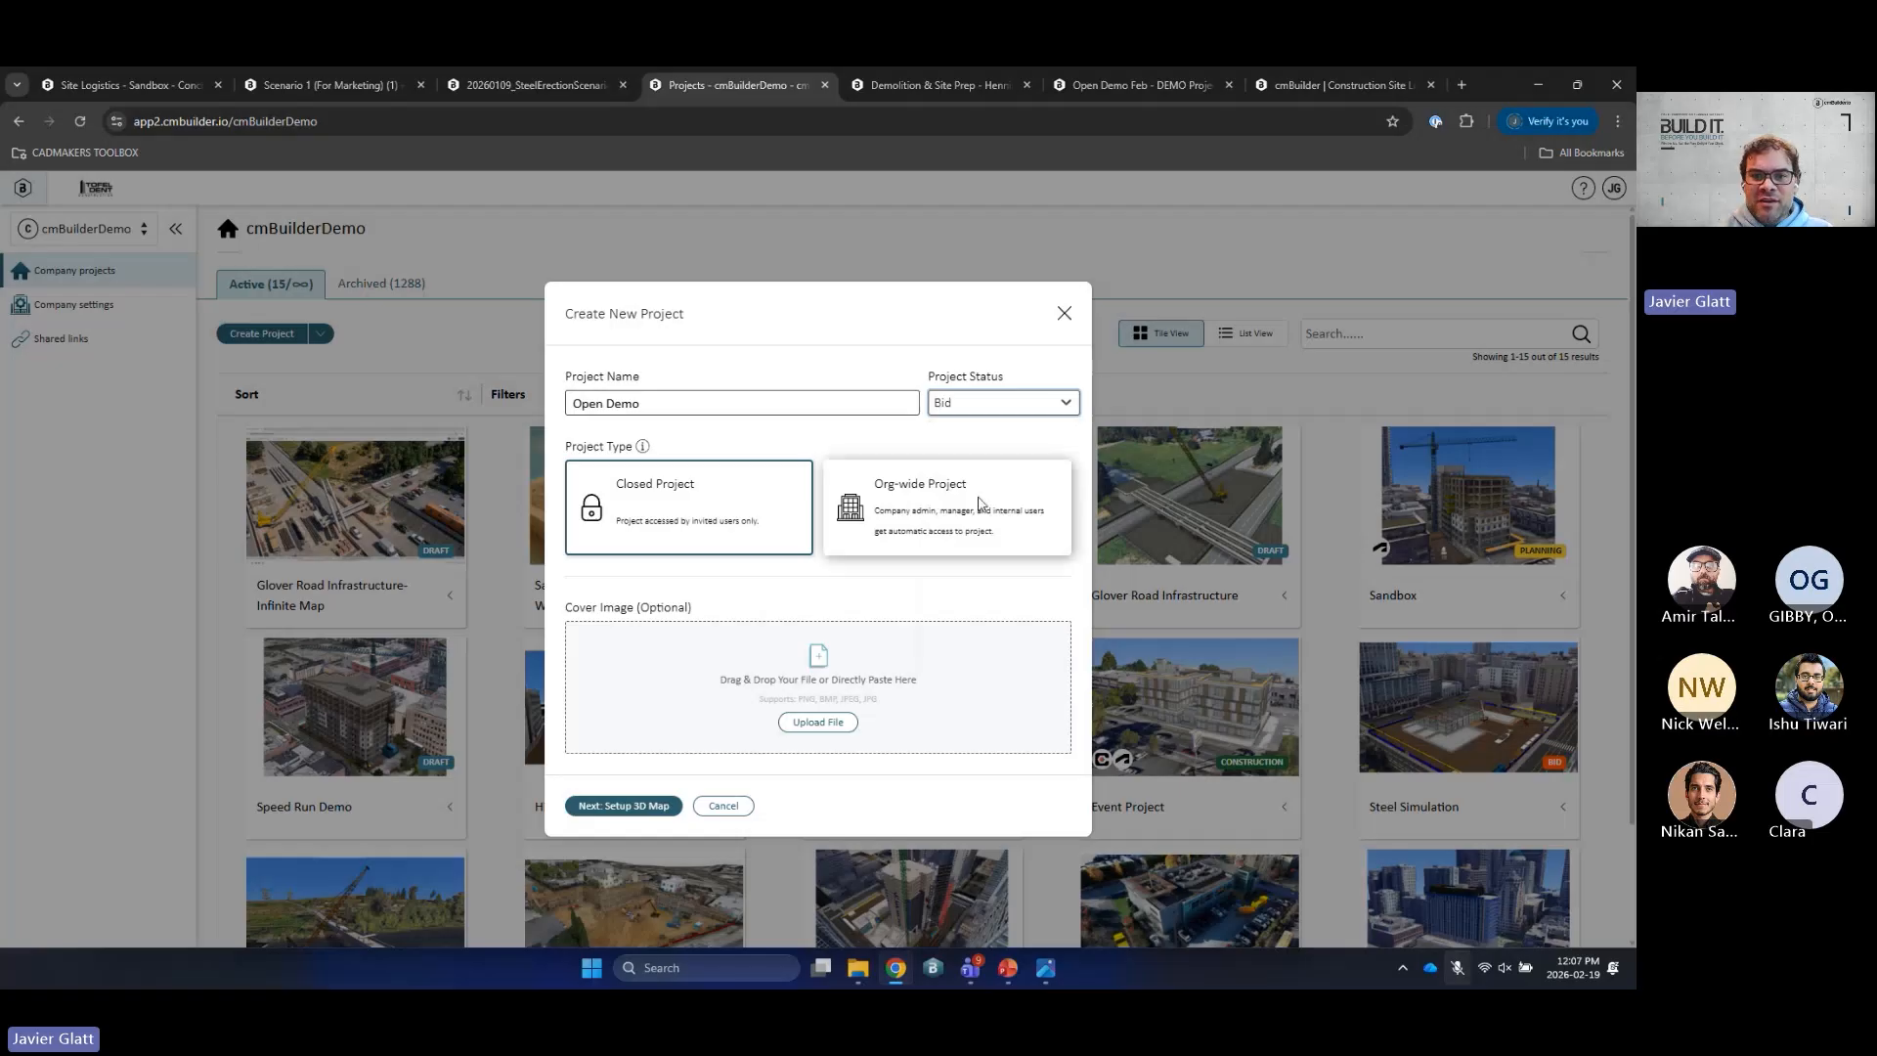
Step: Make the new project Org-wide and set the location of its 3D map to Phoenix, AZ, USA
left_click(849, 516)
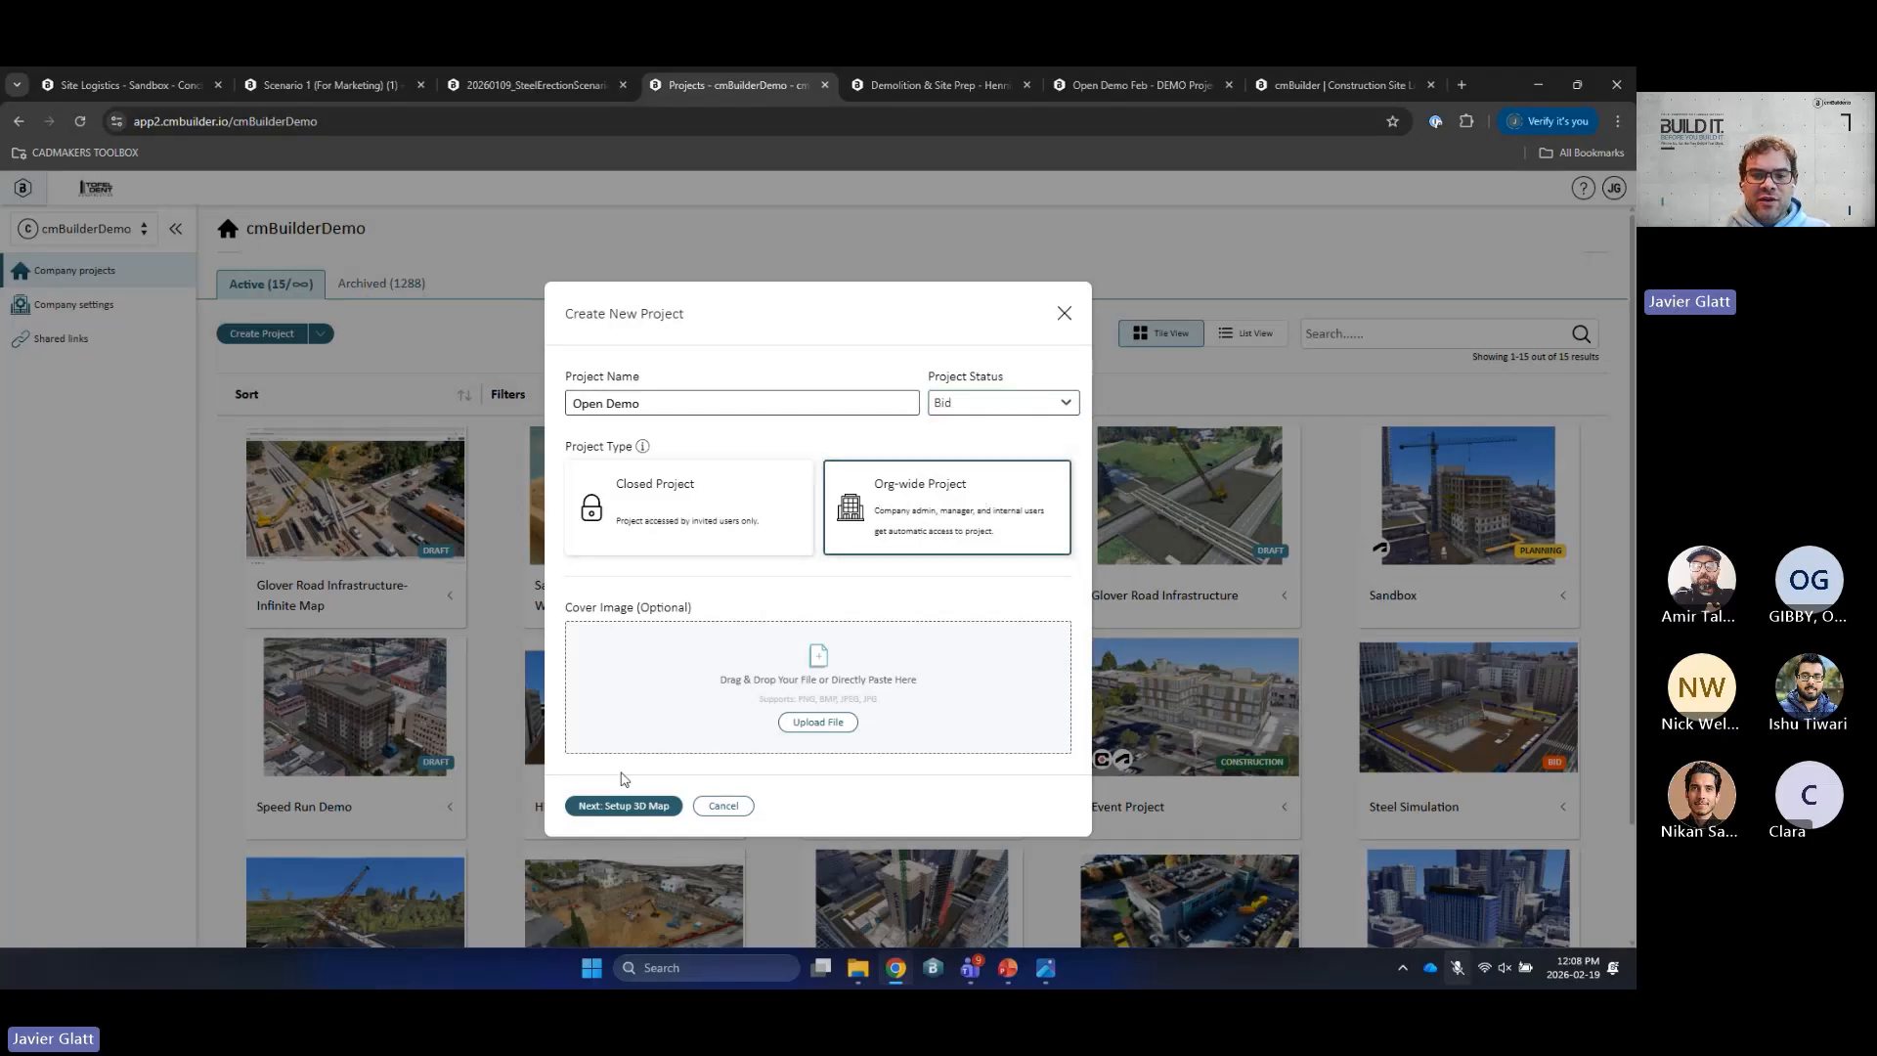
left_click(626, 806)
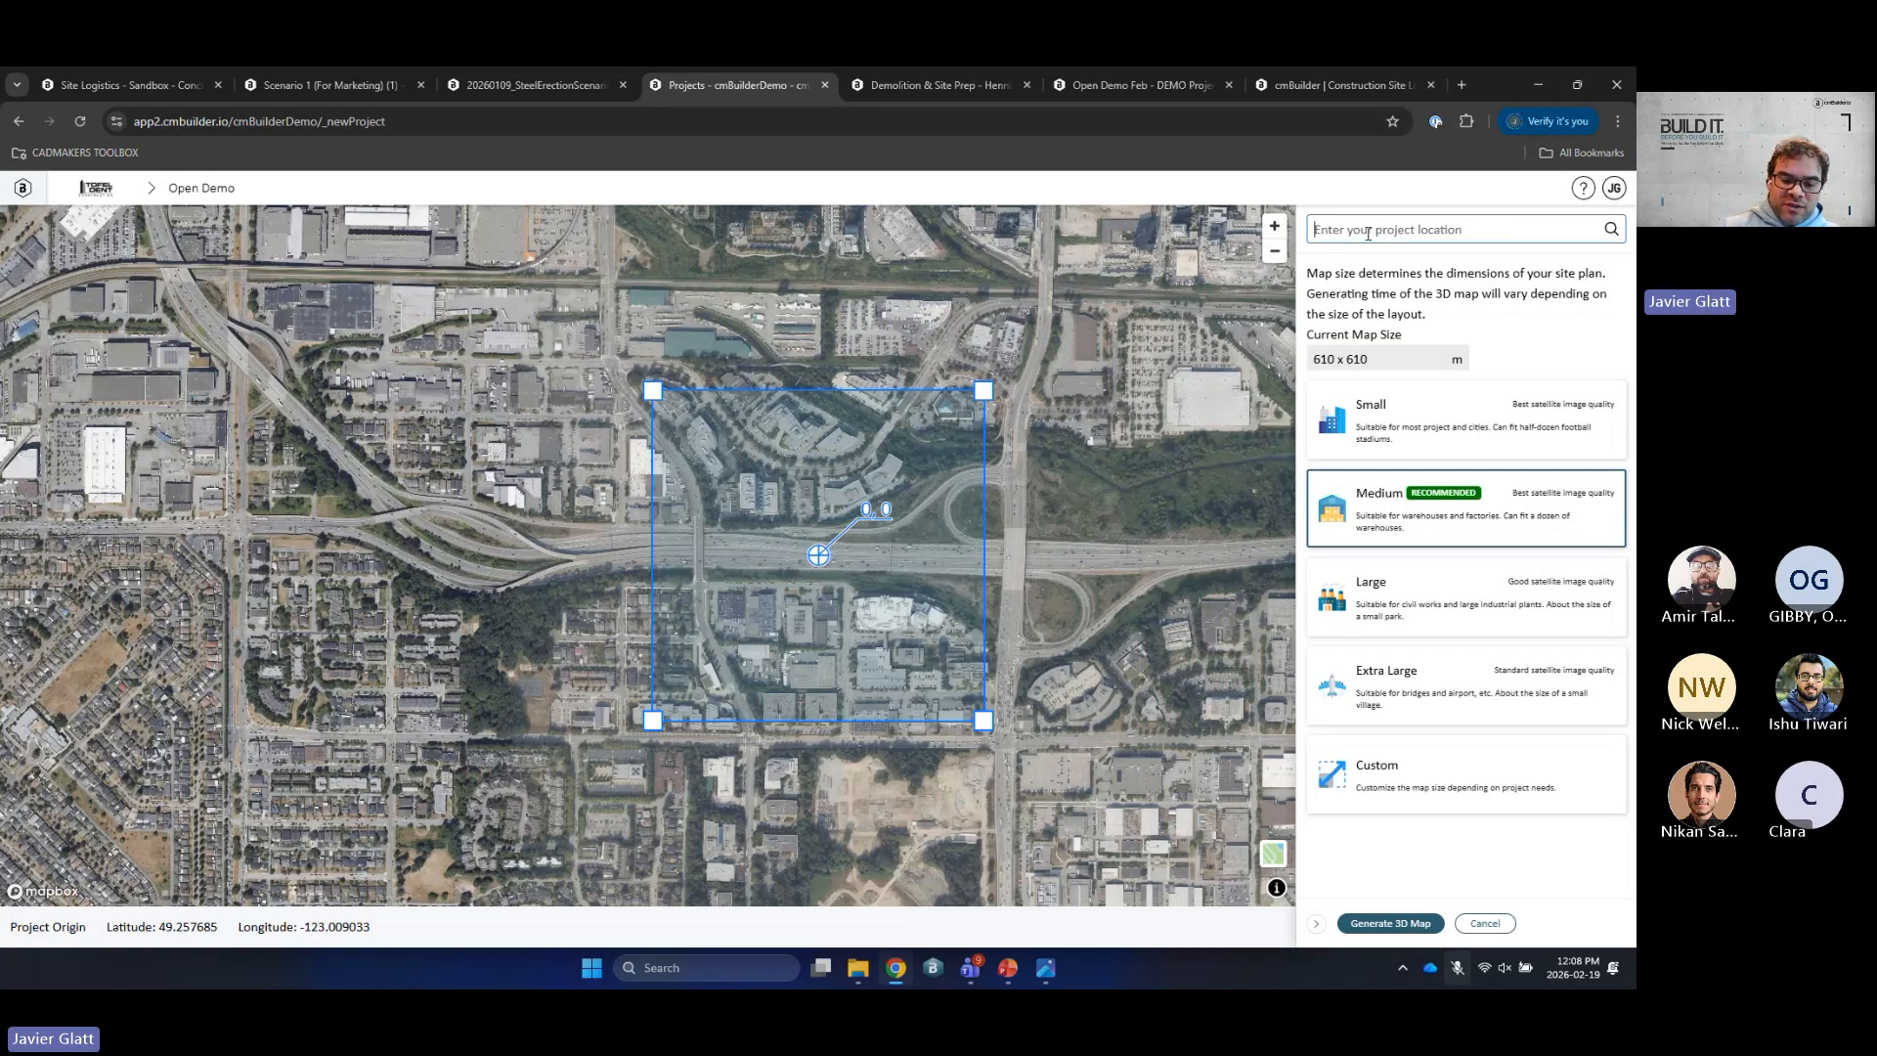
type("phoe")
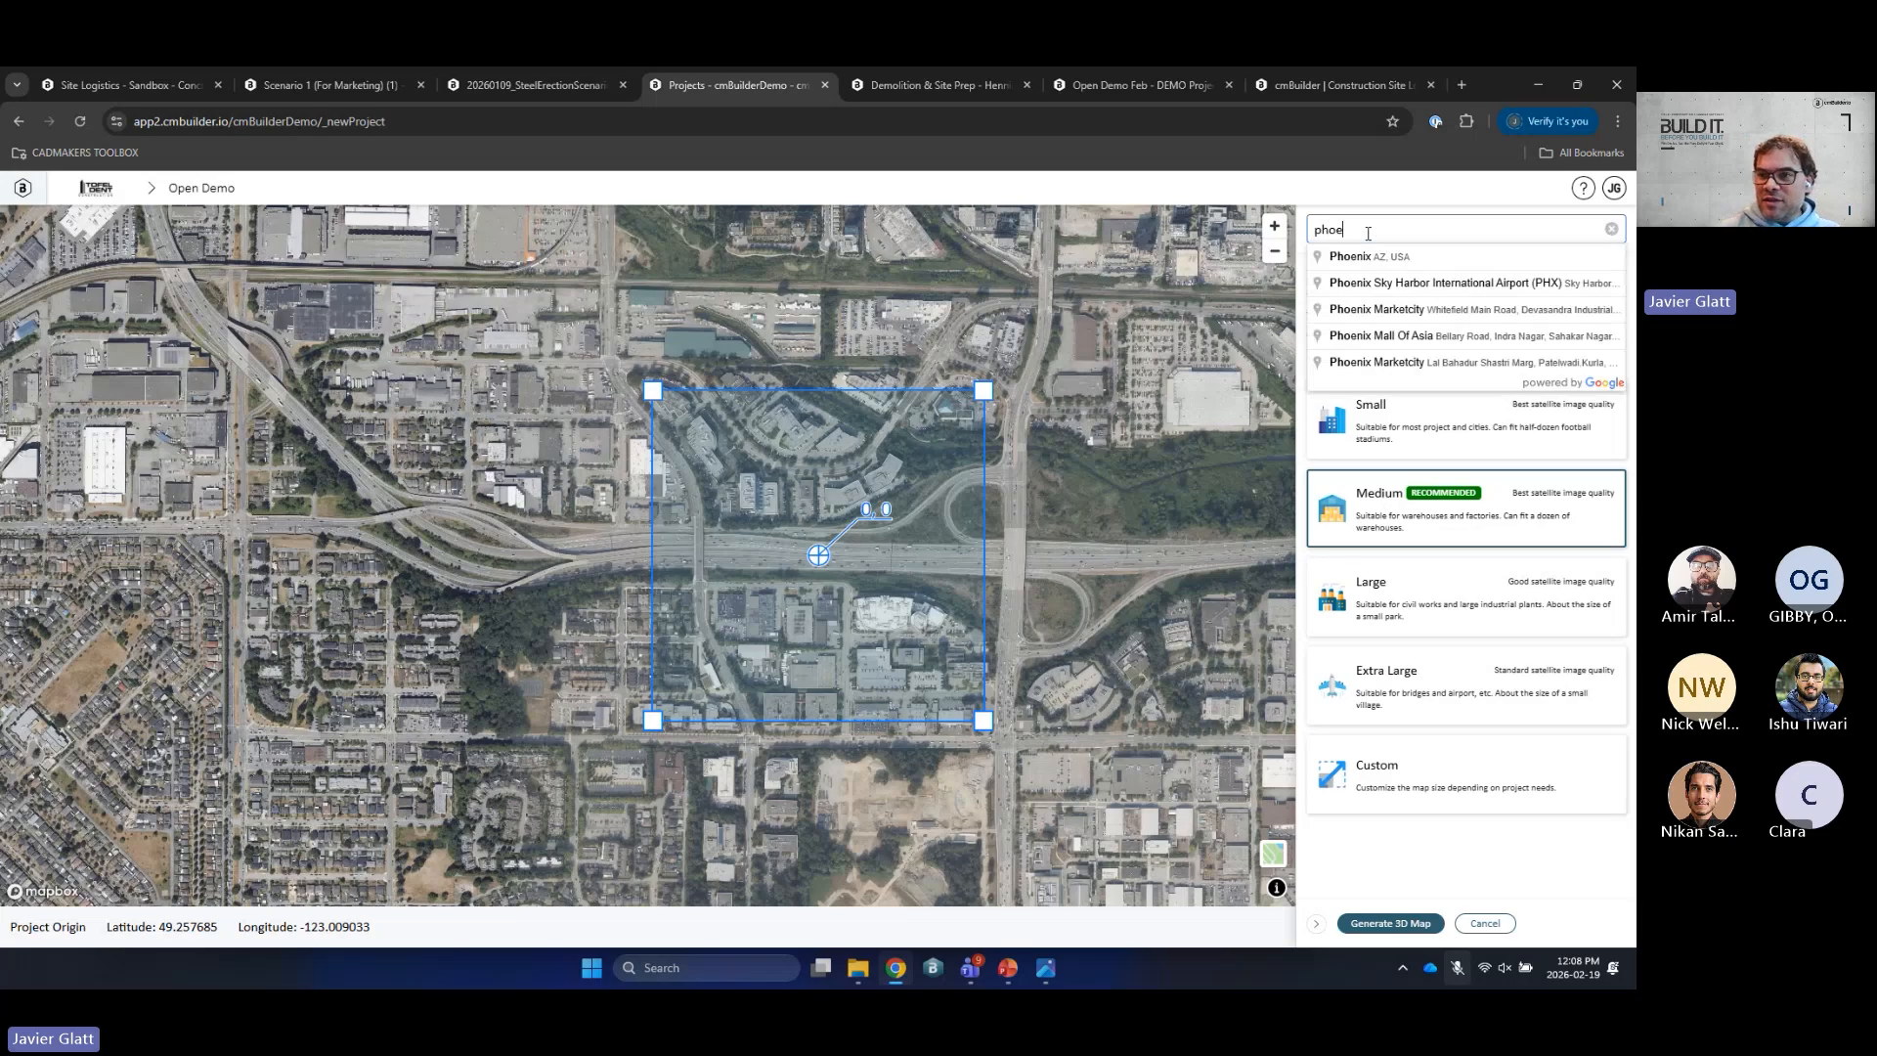
left_click(1358, 256)
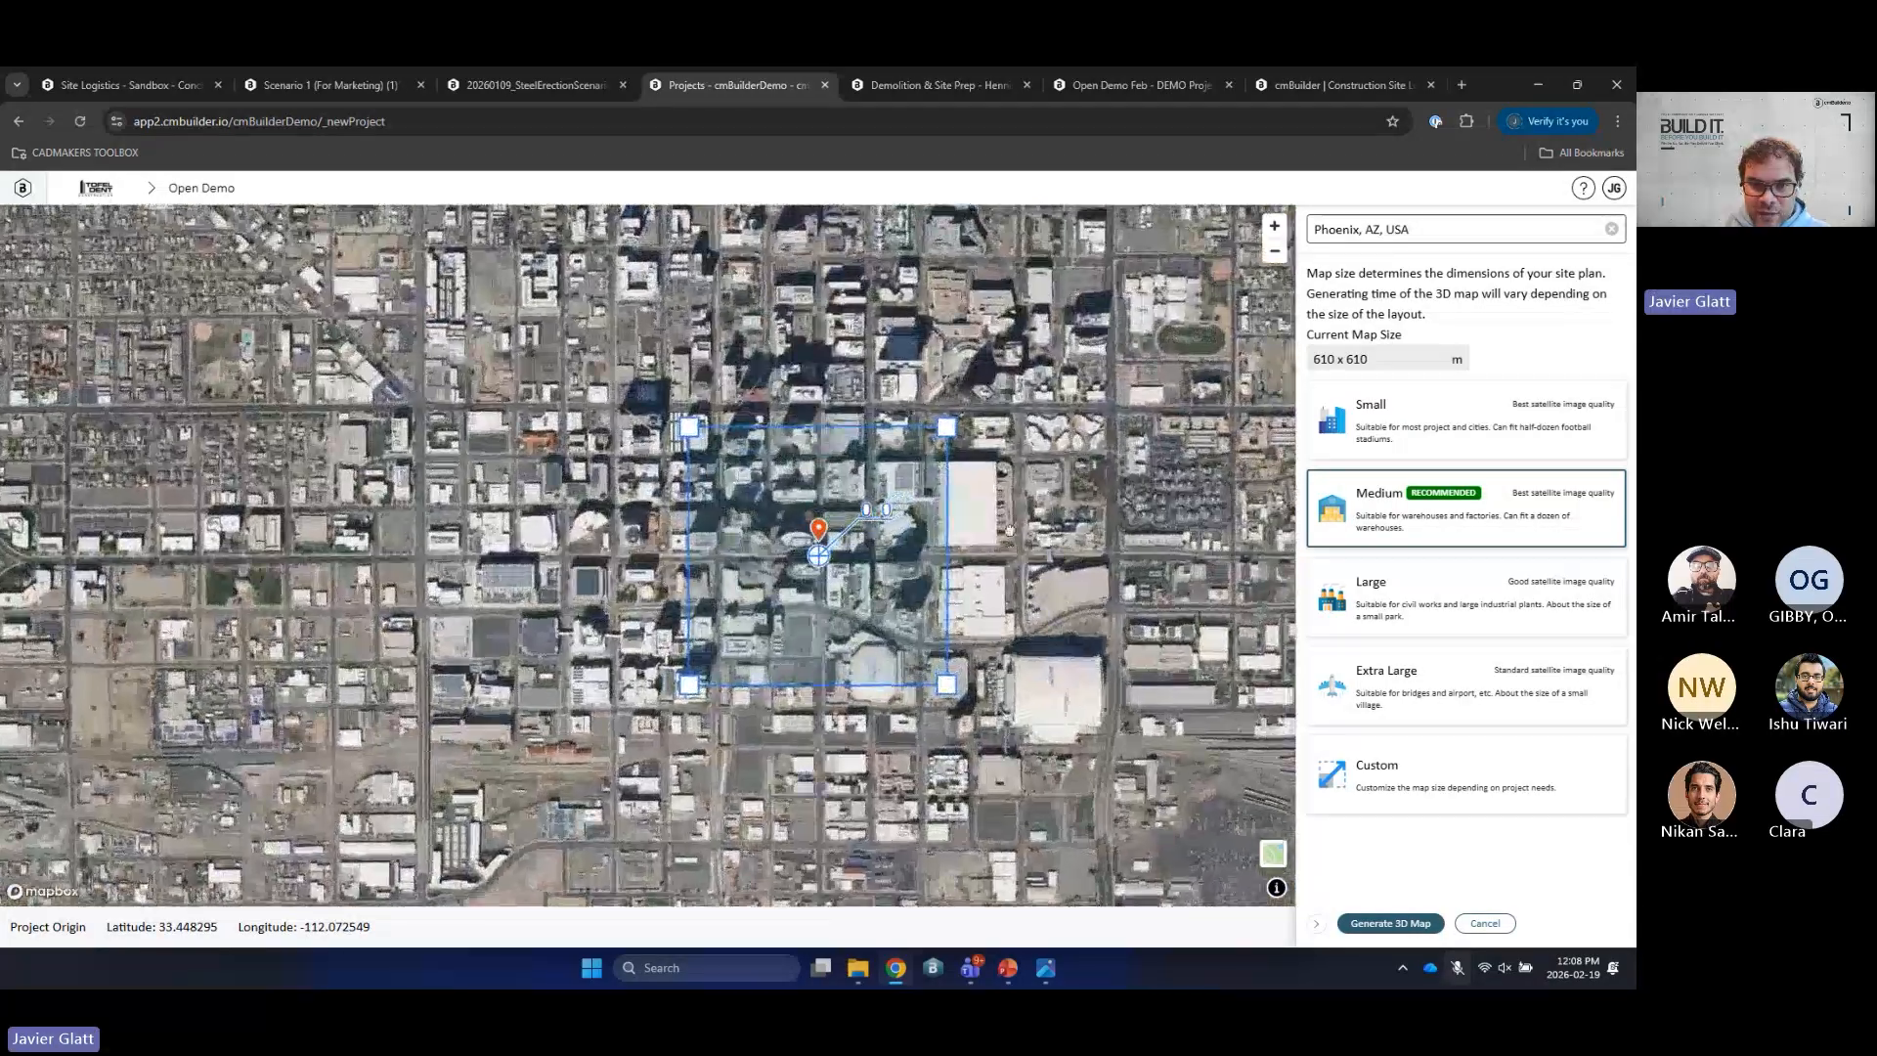
Step: Centre the map area on US Airways Center and generate the 3D map at Medium size, 610 x 610 m
left_click_drag(998, 573, 959, 465)
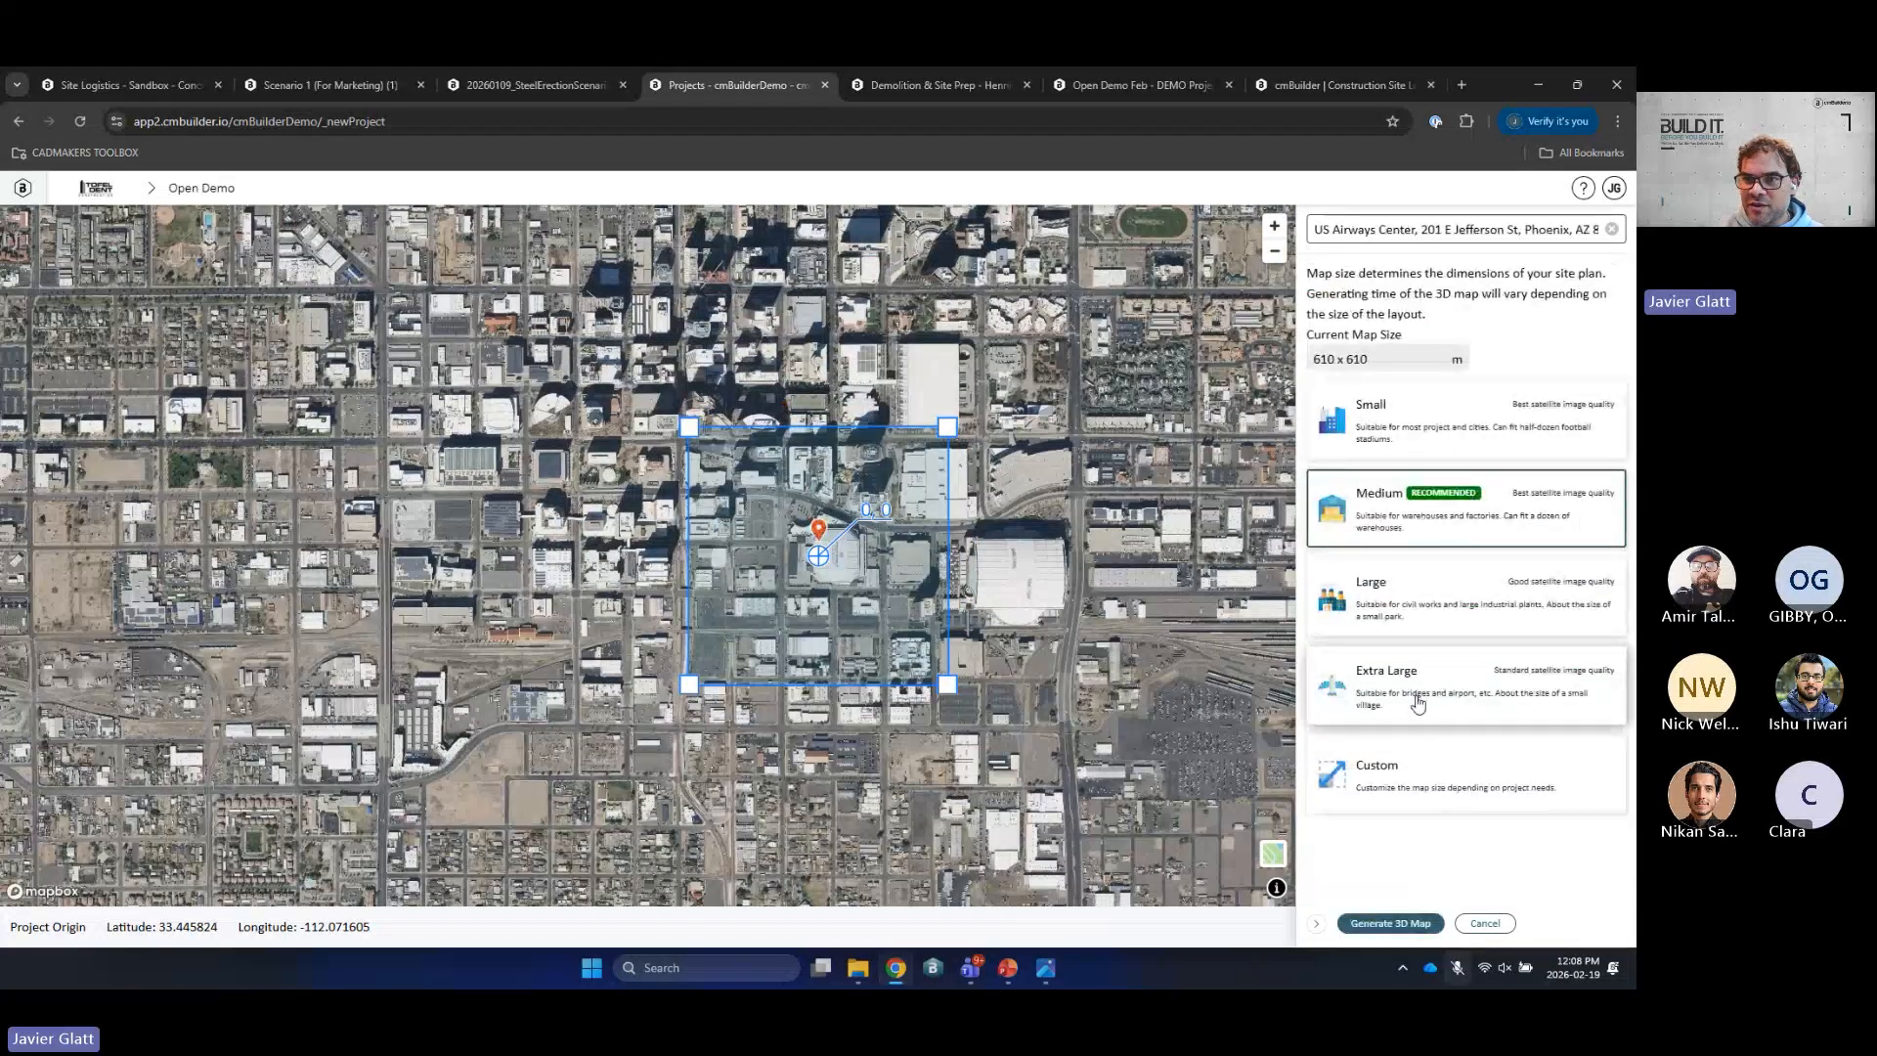
left_click(1449, 597)
left_click(1435, 533)
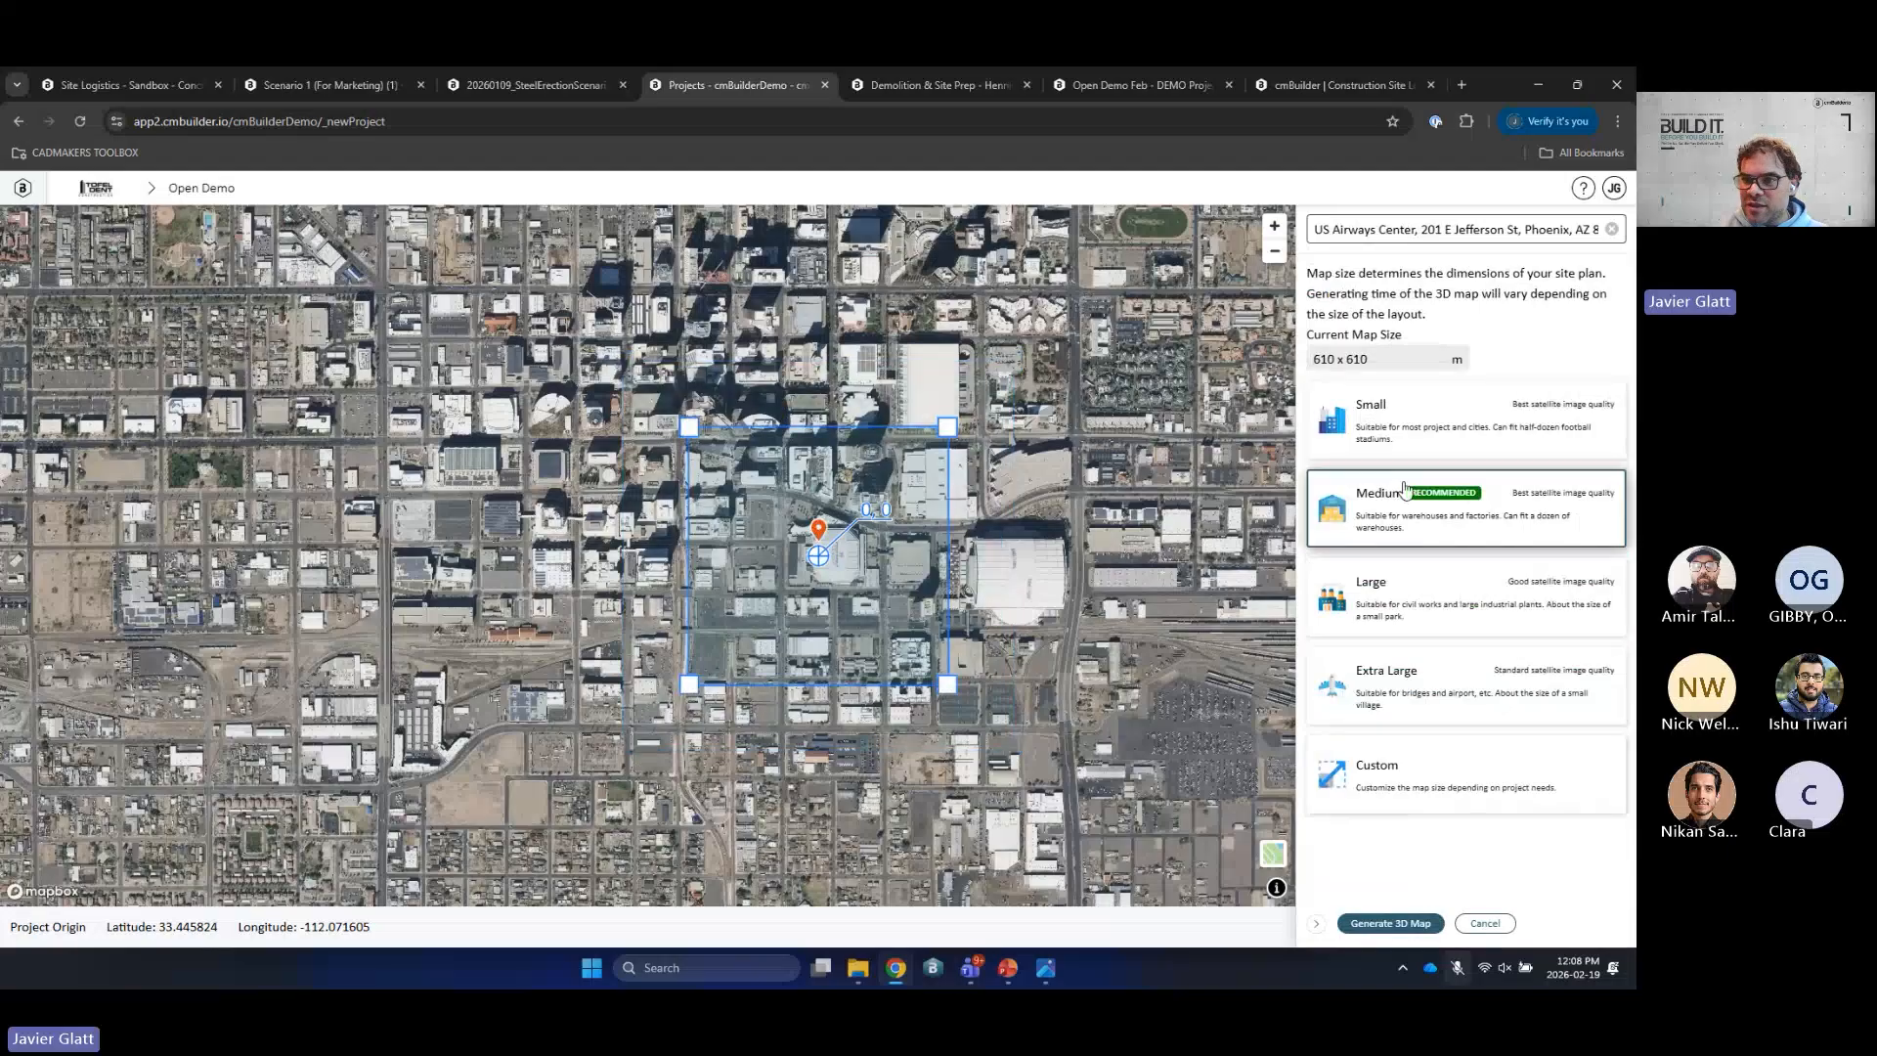
left_click(1406, 931)
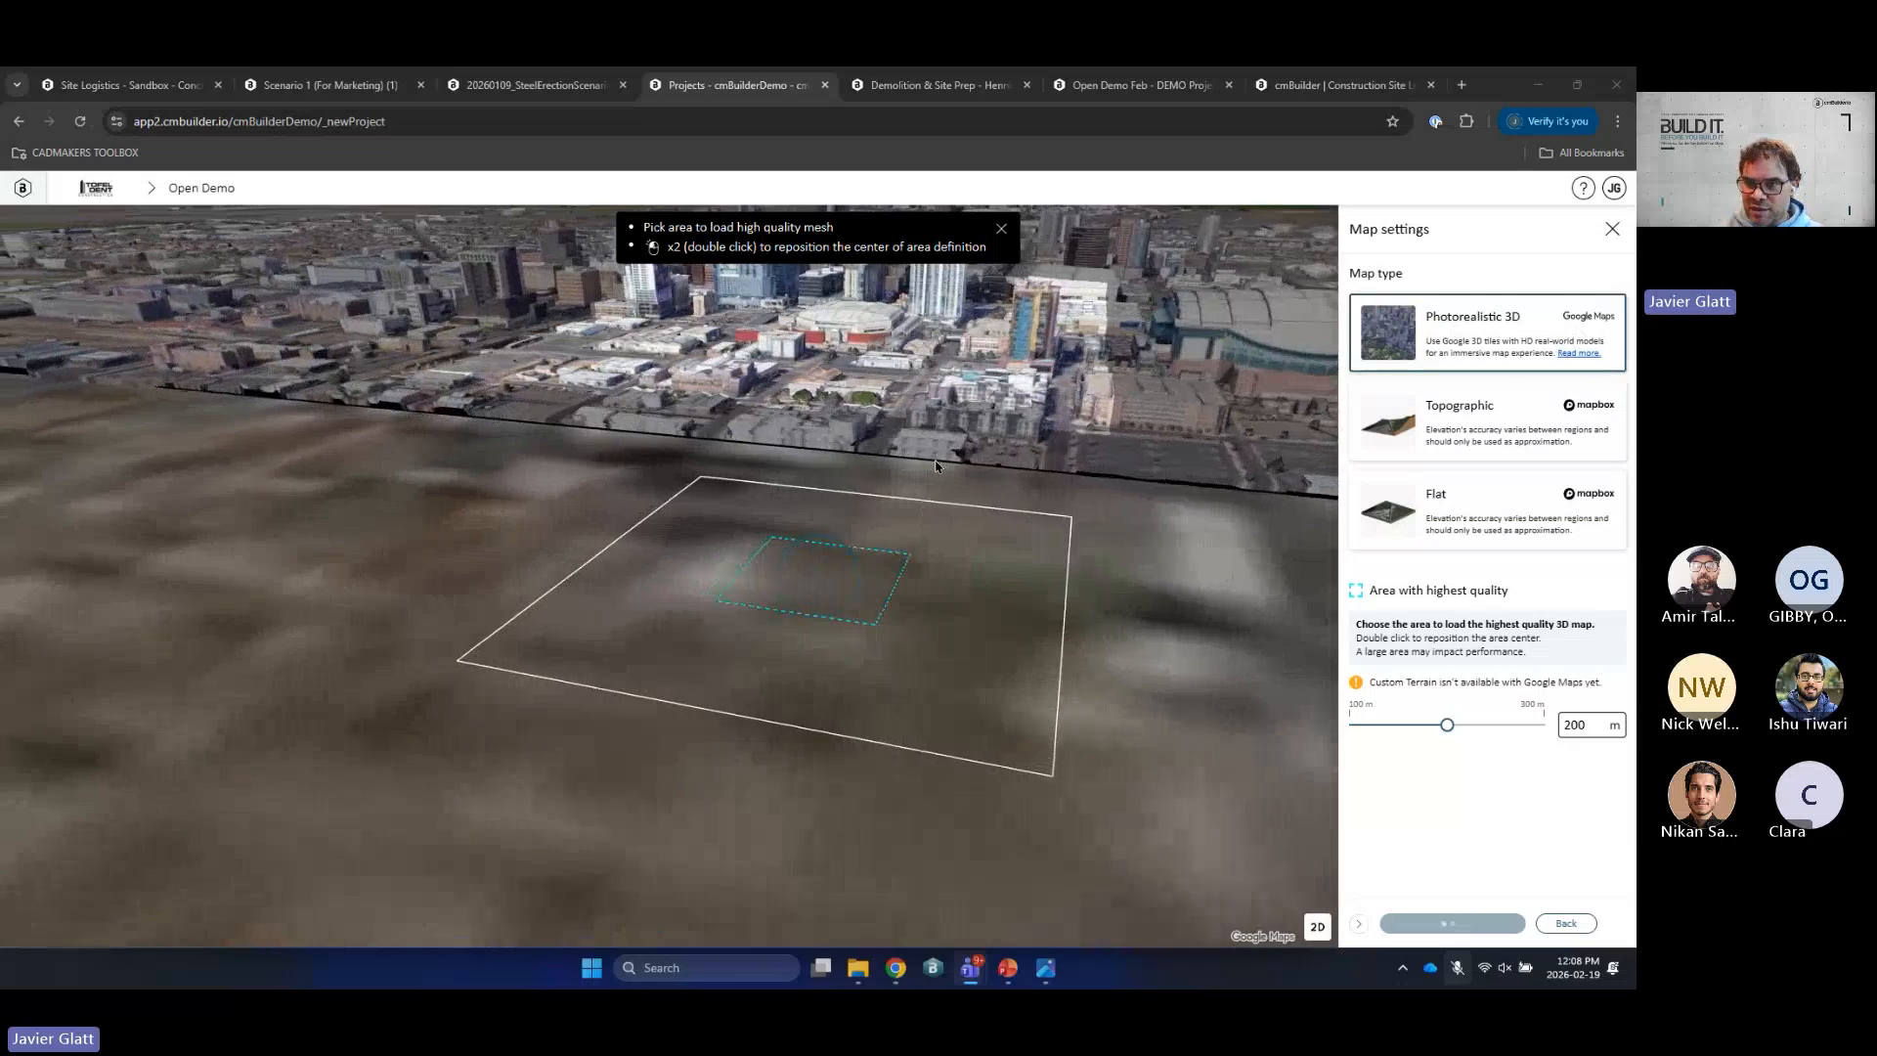
Step: Set the highest-quality area around the arena to 172 m with Photorealistic 3D, and create the scenario
left_click_drag(936, 467, 958, 545)
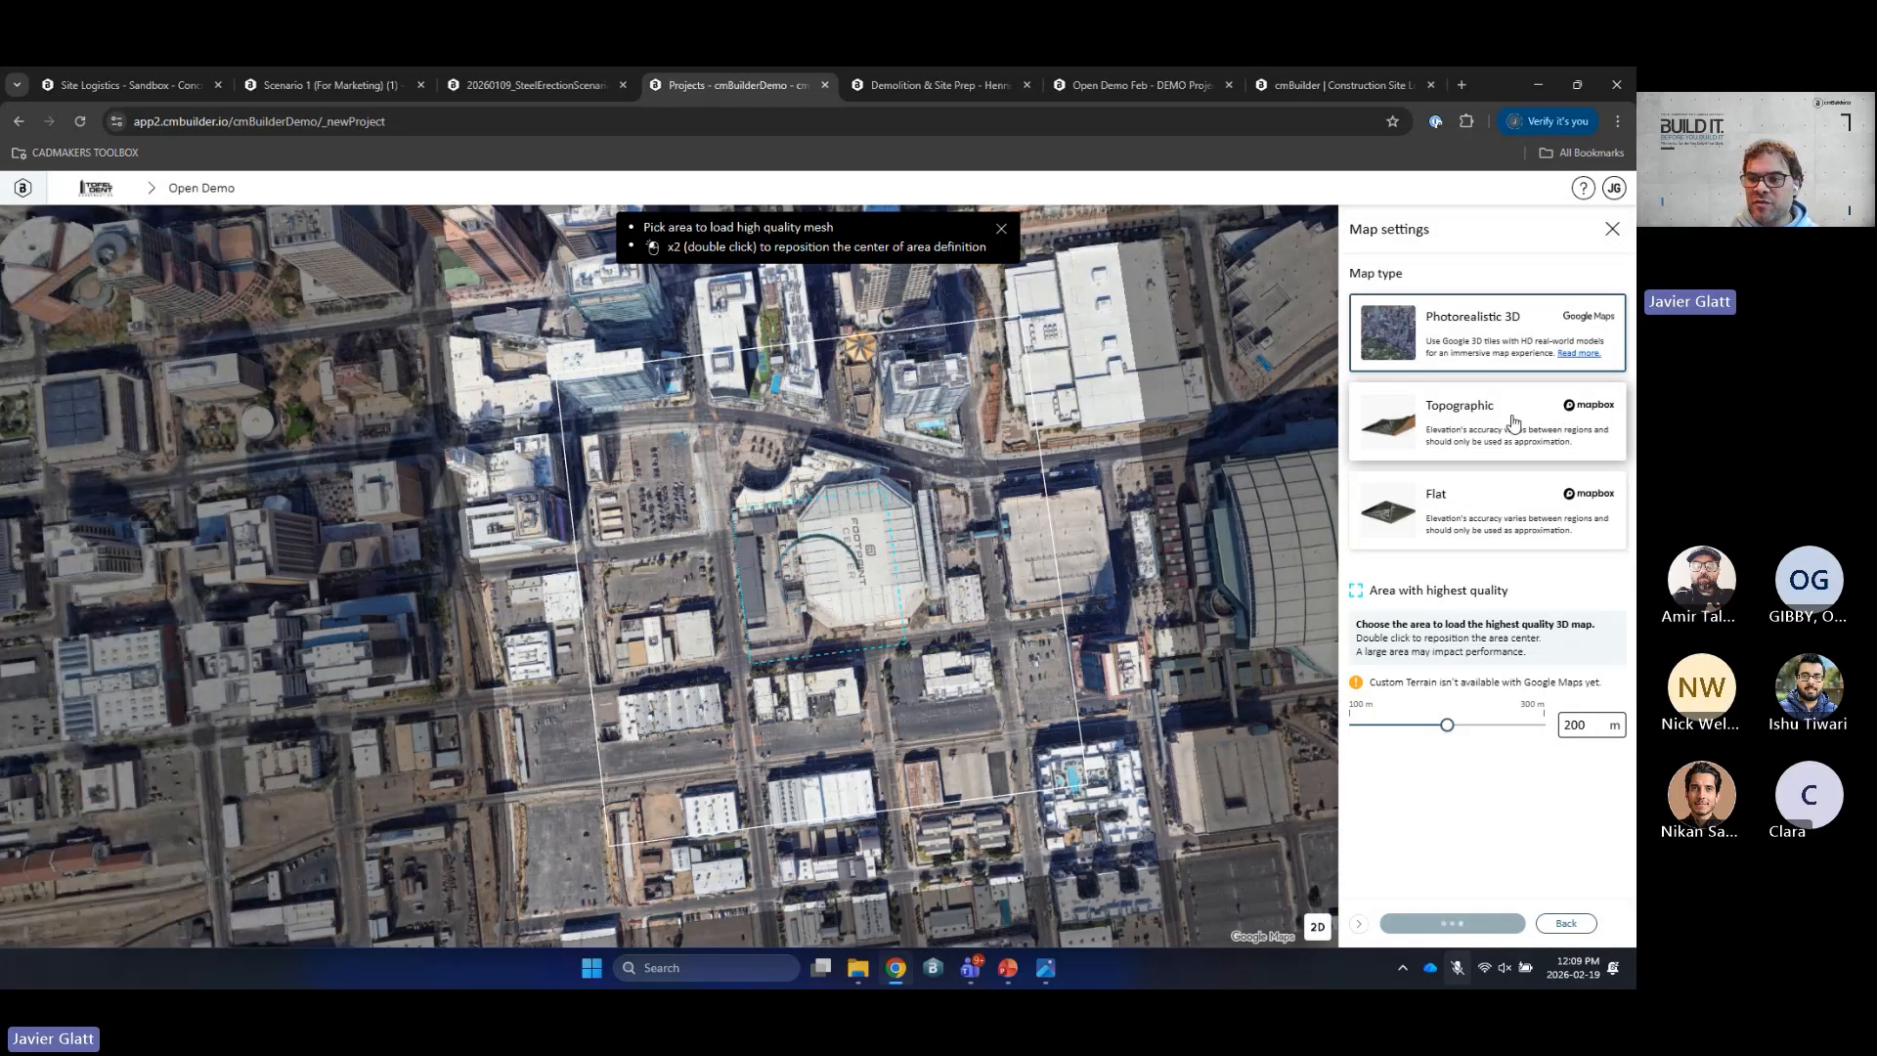
left_click_drag(1449, 731, 1420, 728)
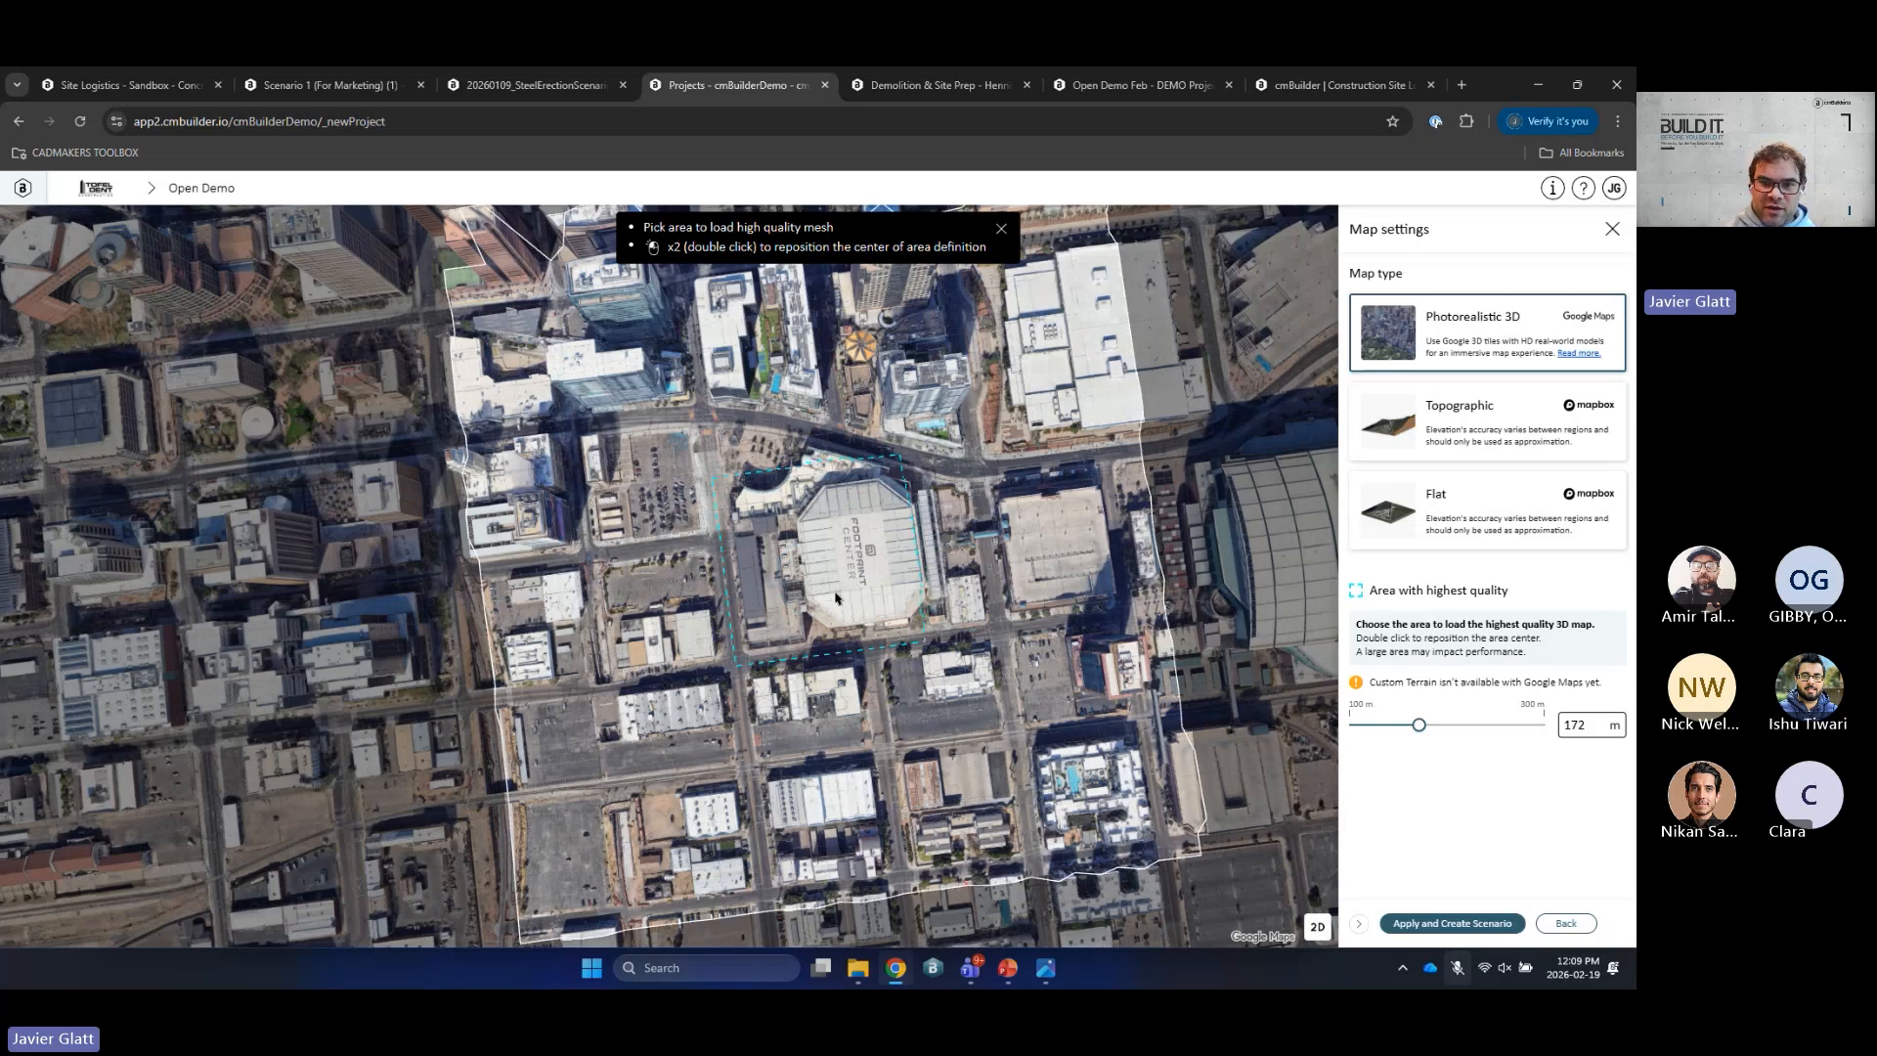
right_click_drag(836, 598, 850, 540)
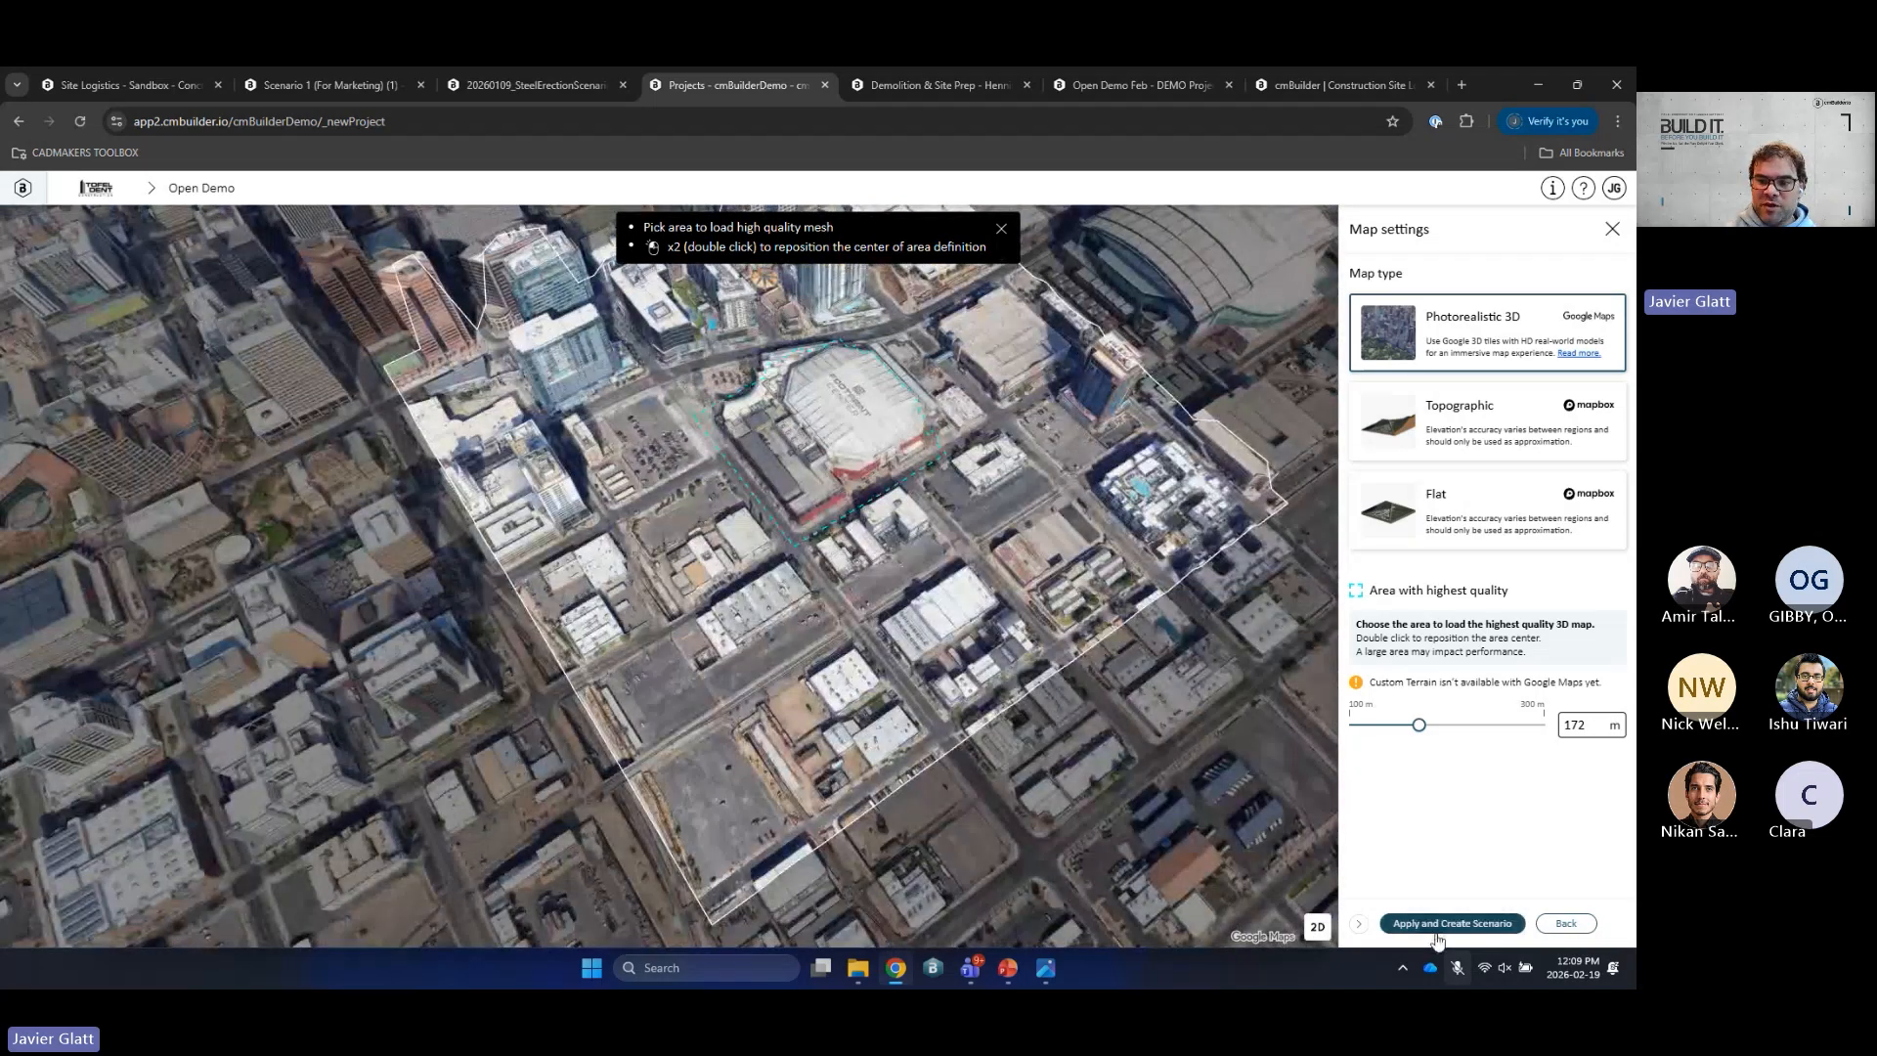
left_click(1452, 923)
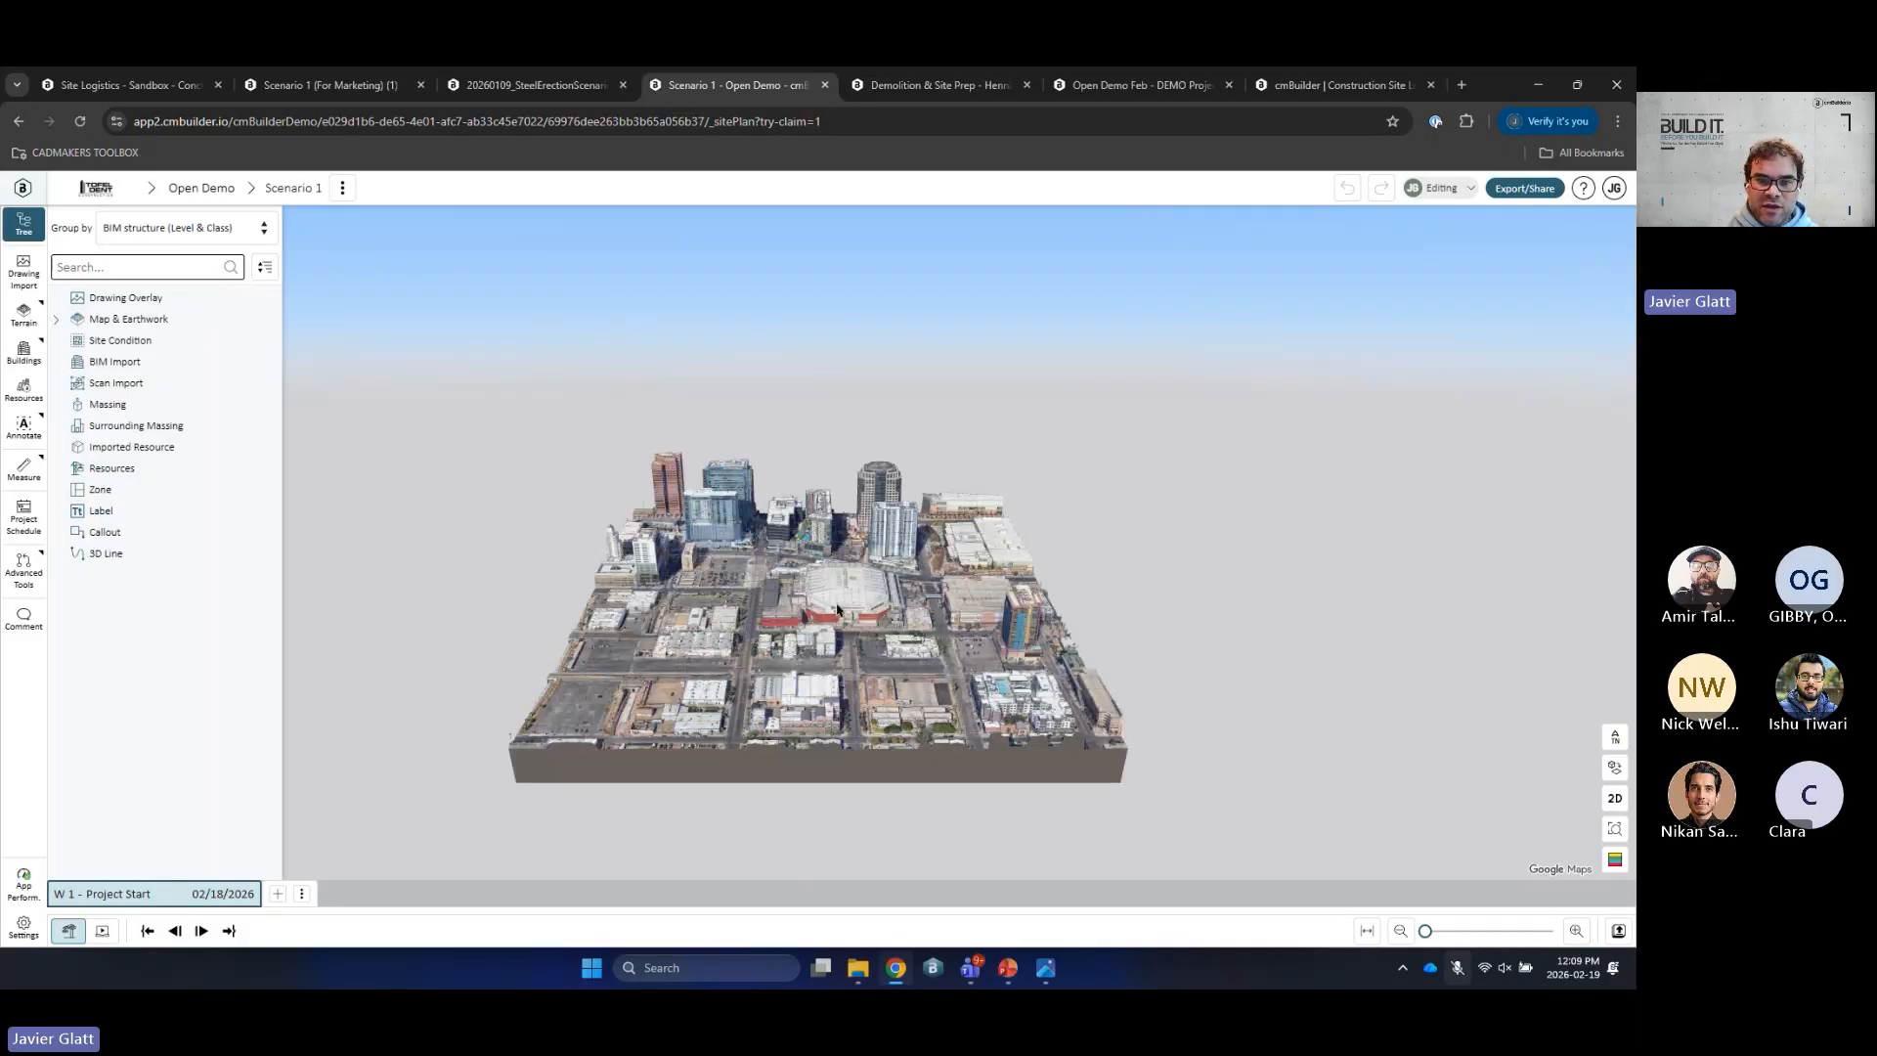
Step: Examine the new scenario's photorealistic map around the Footprint Center arena and the adjacent street and parking lot
left_click_drag(813, 597, 824, 610)
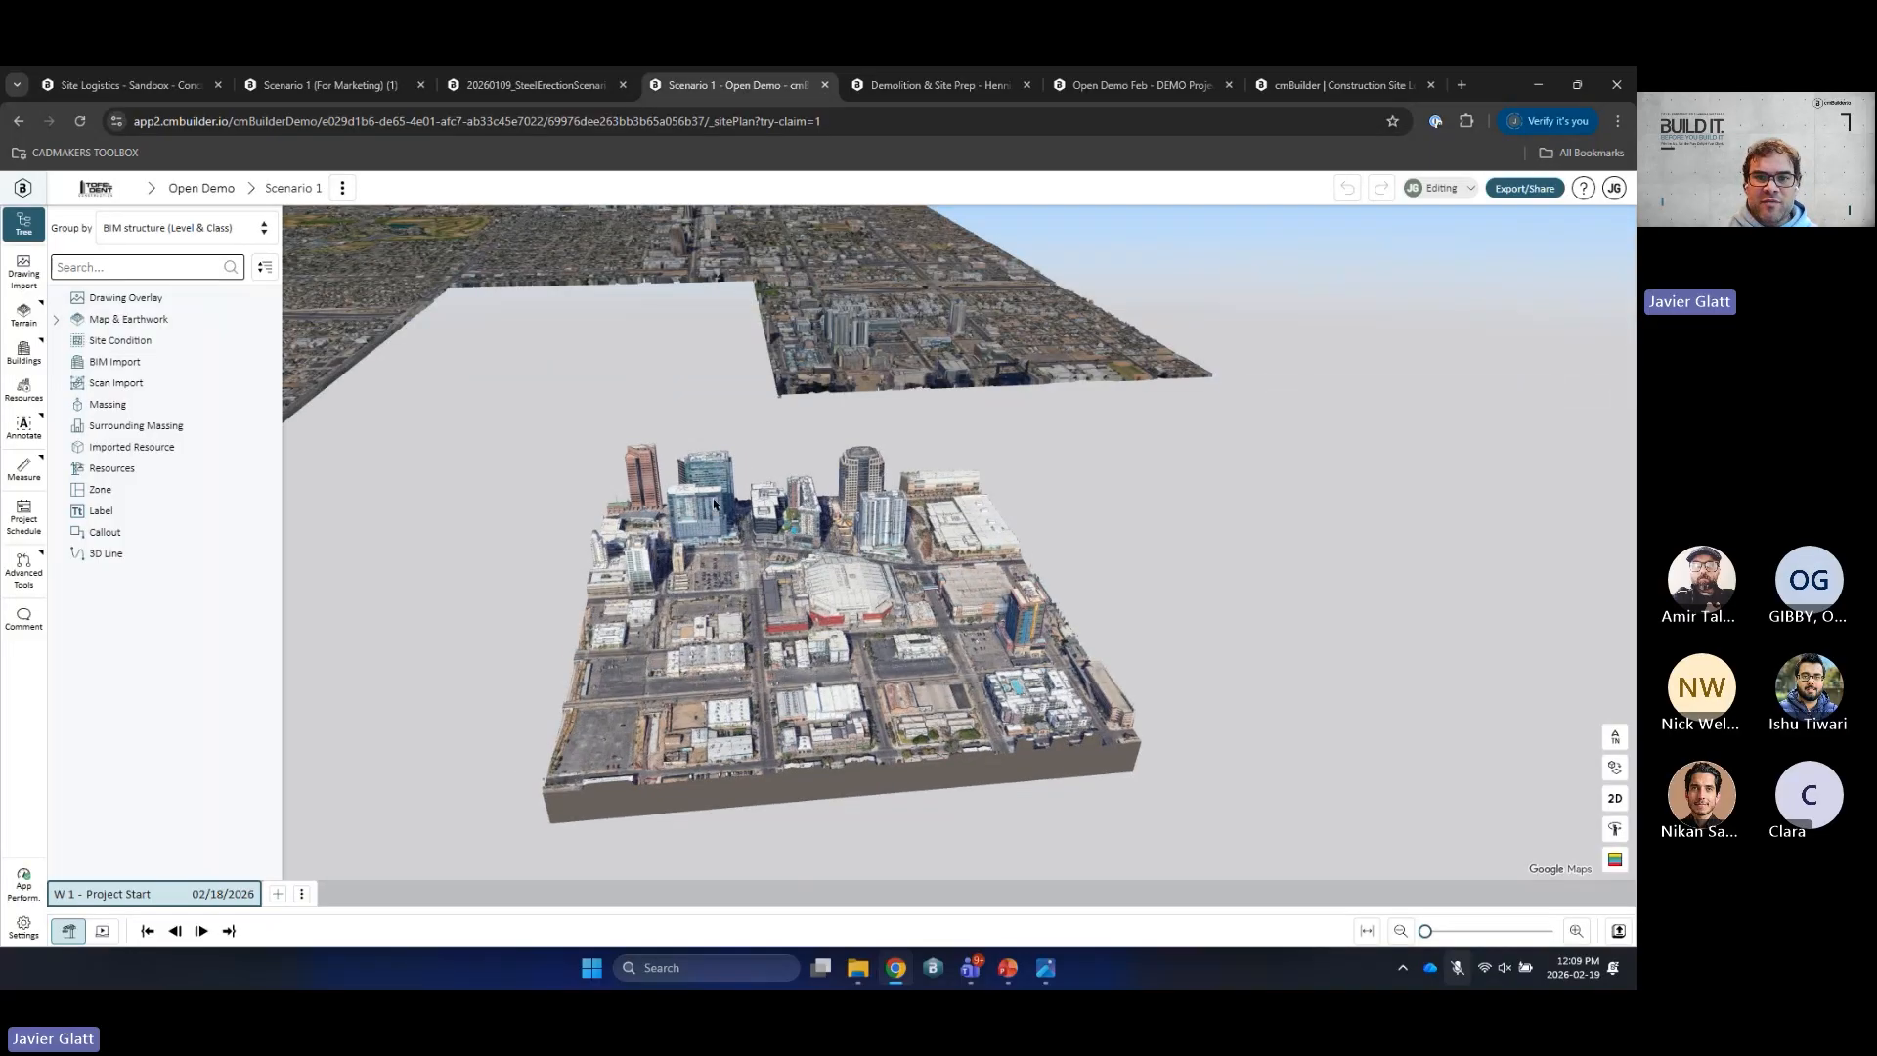
left_click_drag(874, 507, 820, 608)
scroll(819, 608, "up", 5)
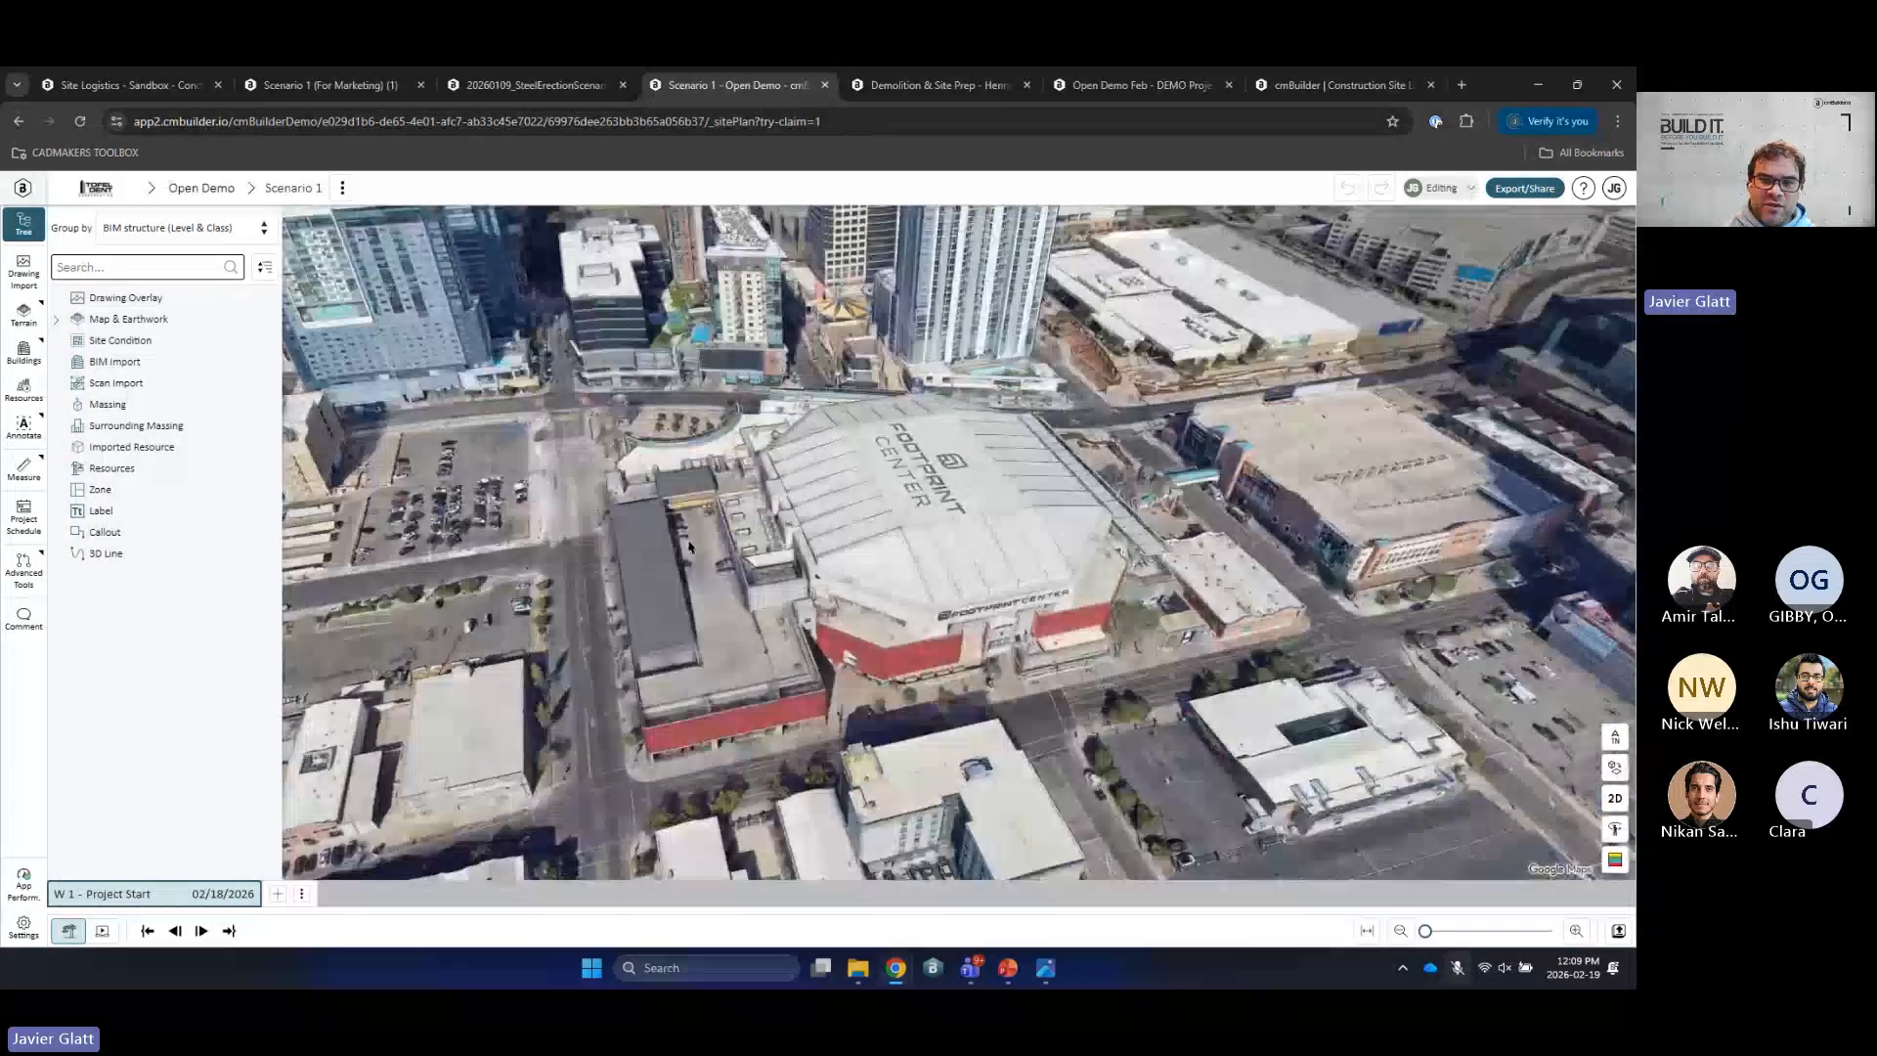
scroll(883, 608, "up", 5)
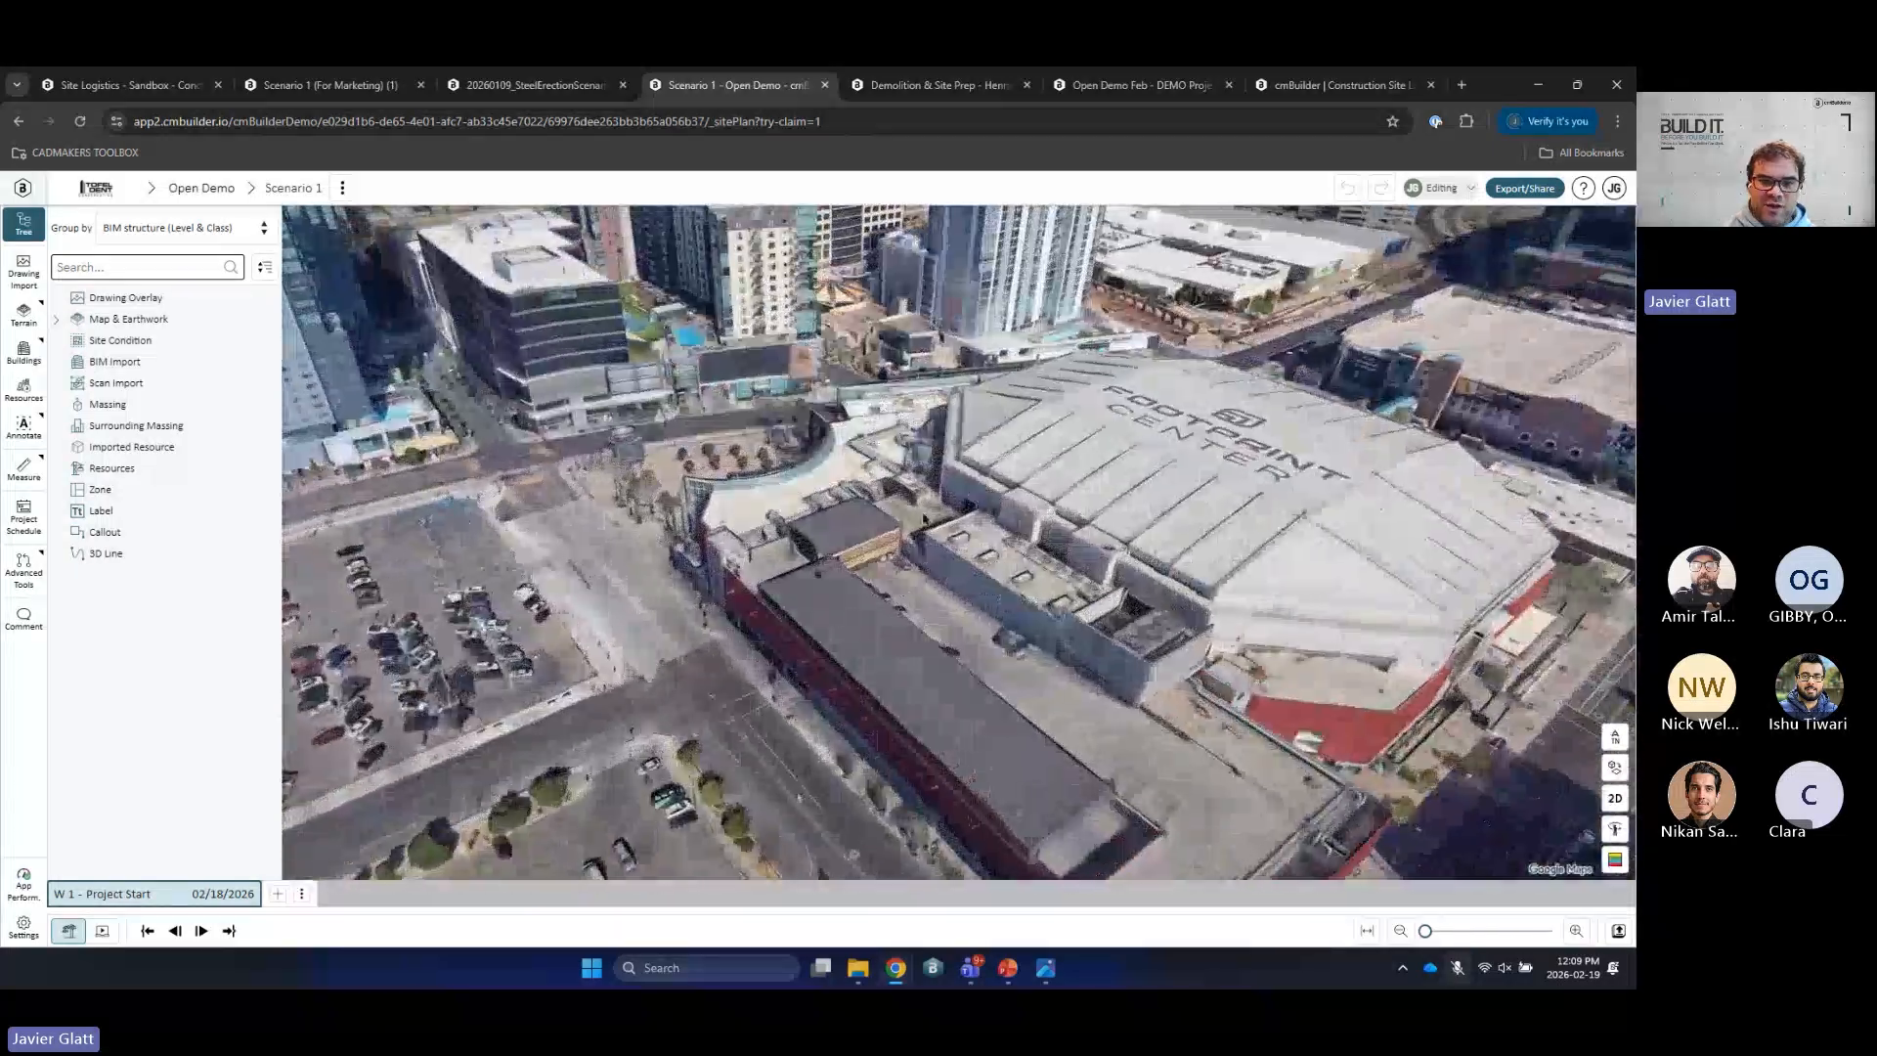
scroll(846, 557, "up", 5)
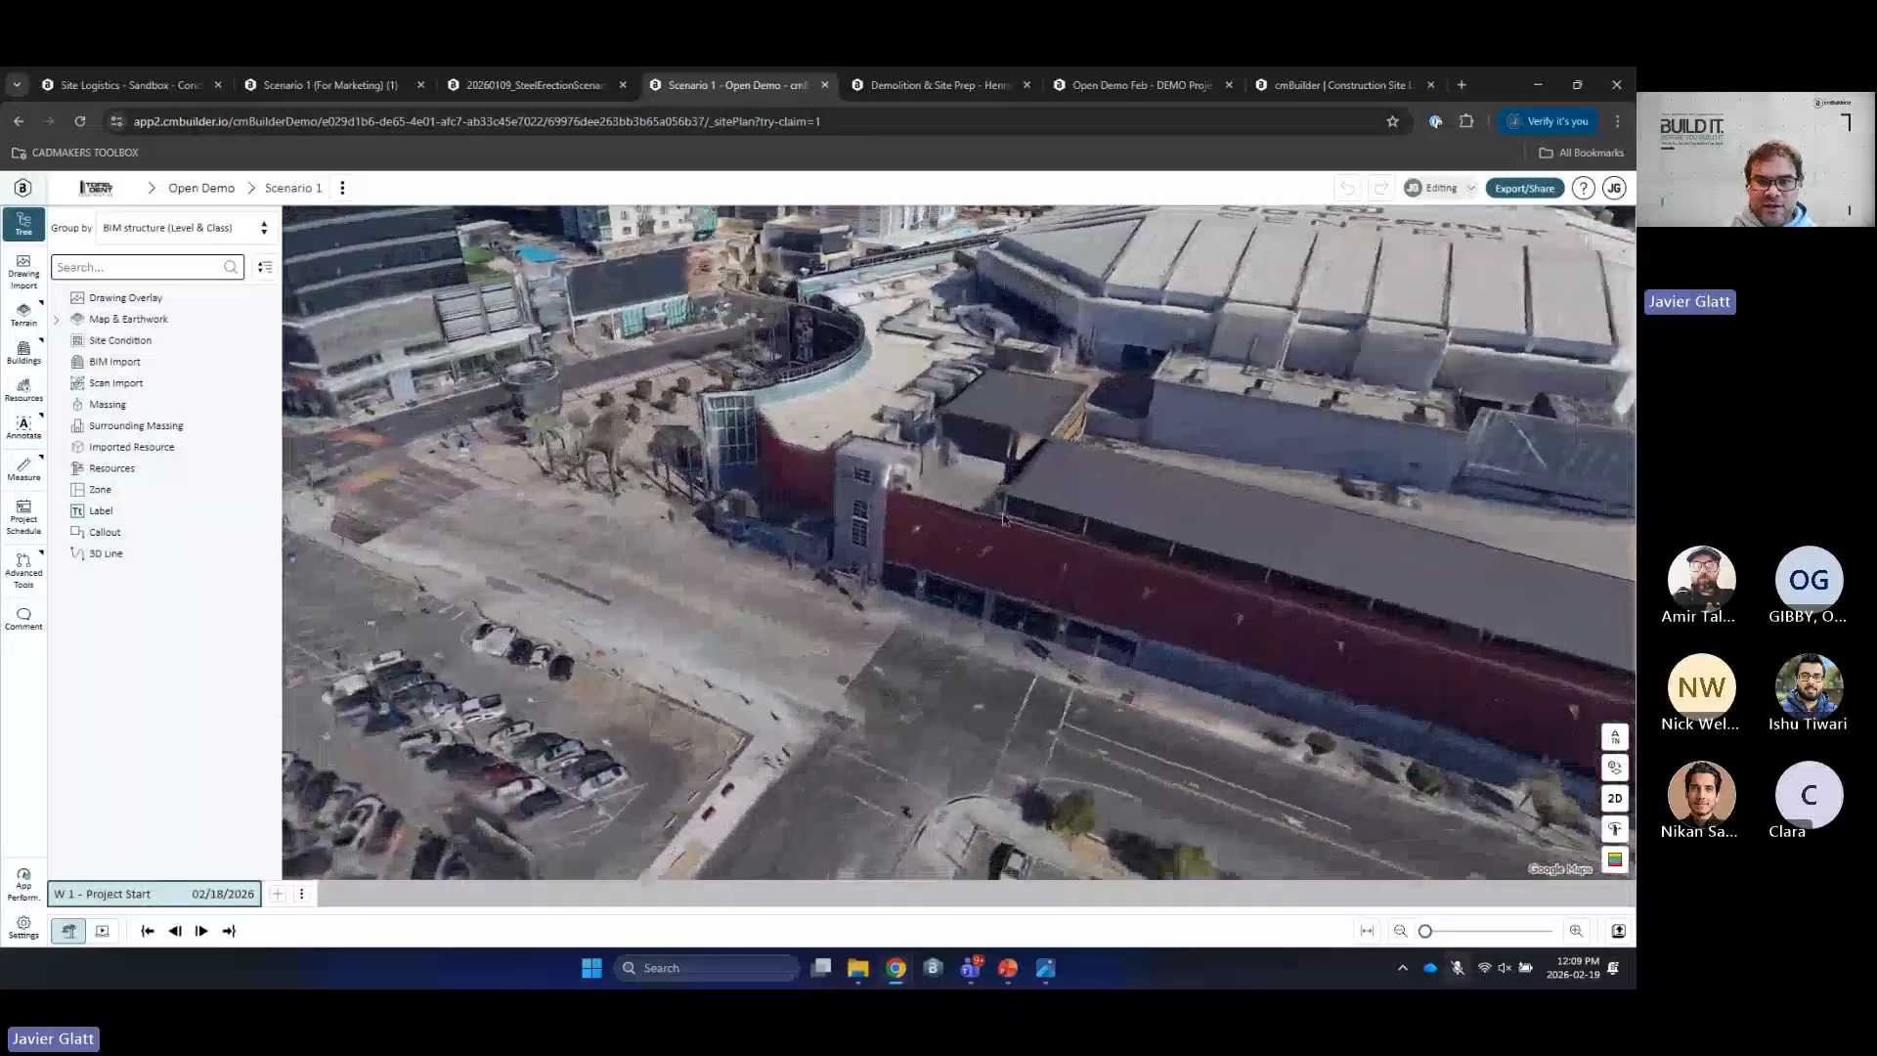
left_click_drag(1003, 520, 662, 666)
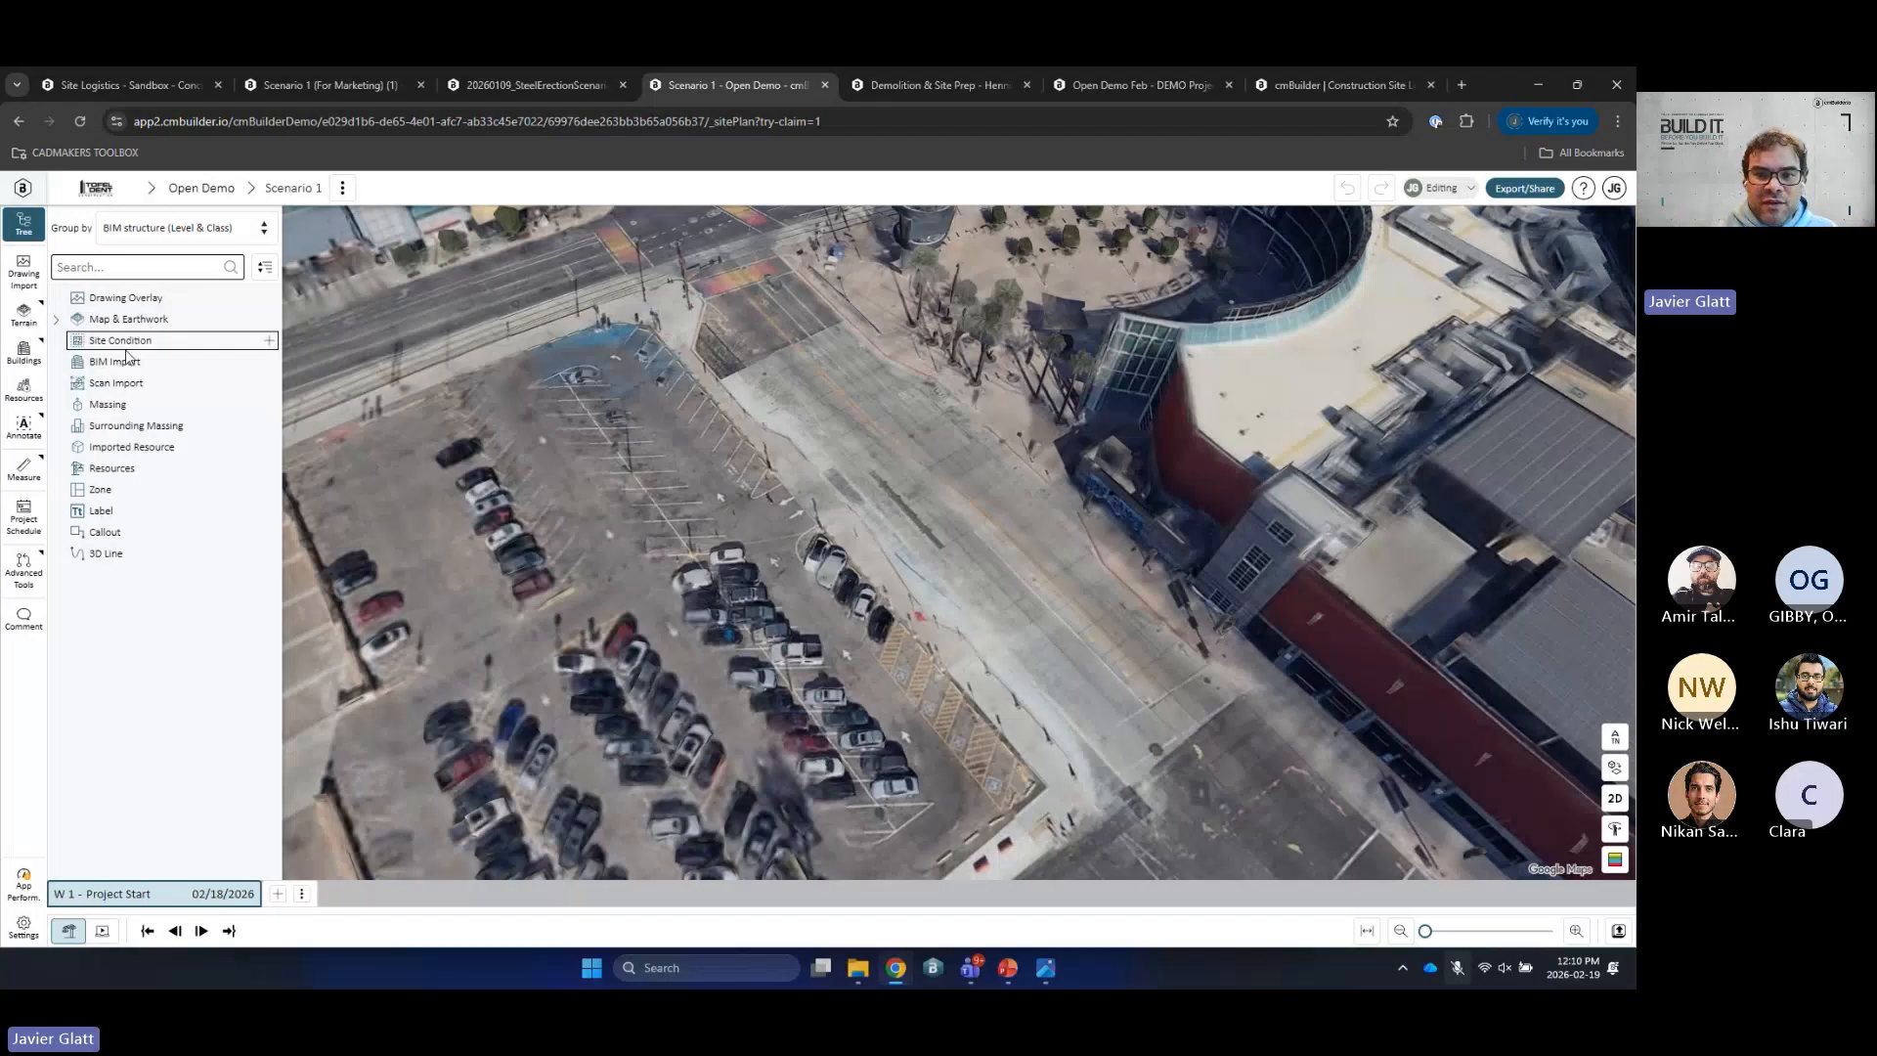
scroll(757, 463, "down", 5)
left_click_drag(818, 575, 1068, 451)
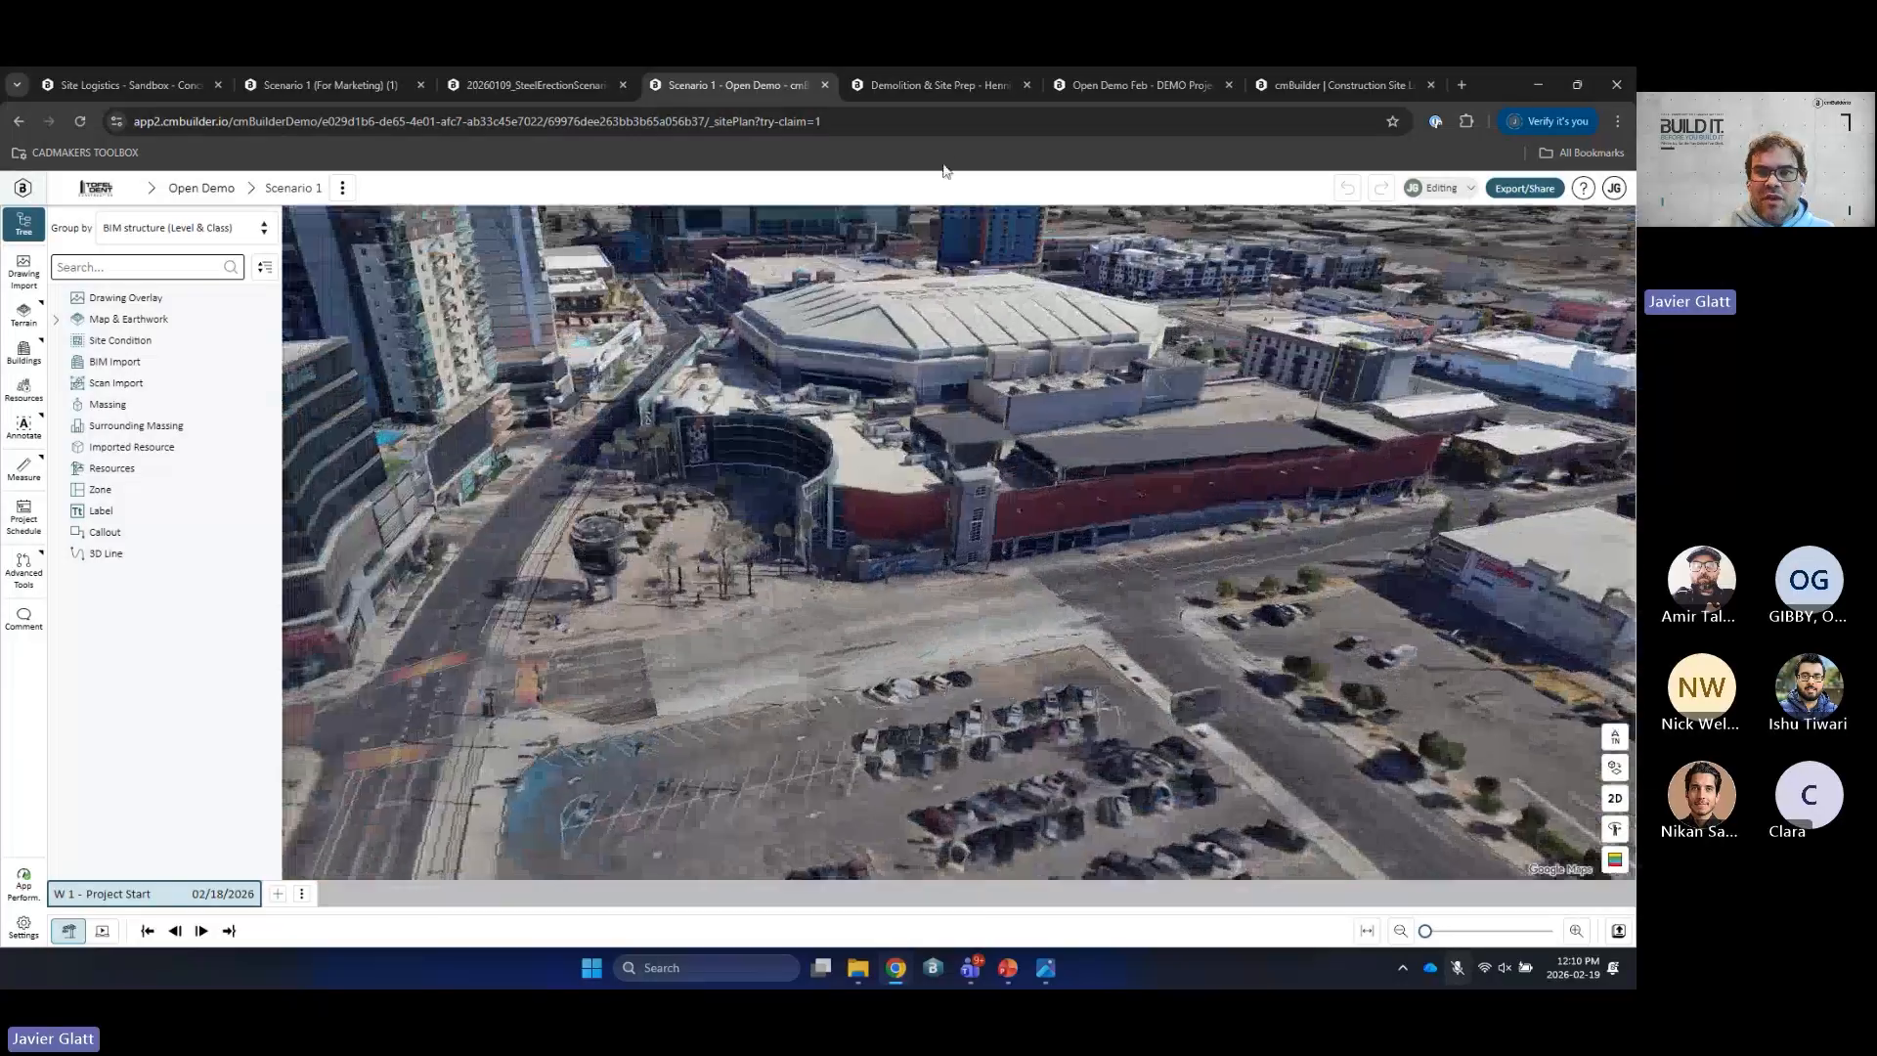
Step: Switch to the Demolition & Site Prep scenario of Henning Drive and examine the existing building and parking from above
left_click(940, 86)
left_click_drag(849, 658, 860, 584)
scroll(860, 585, "up", 5)
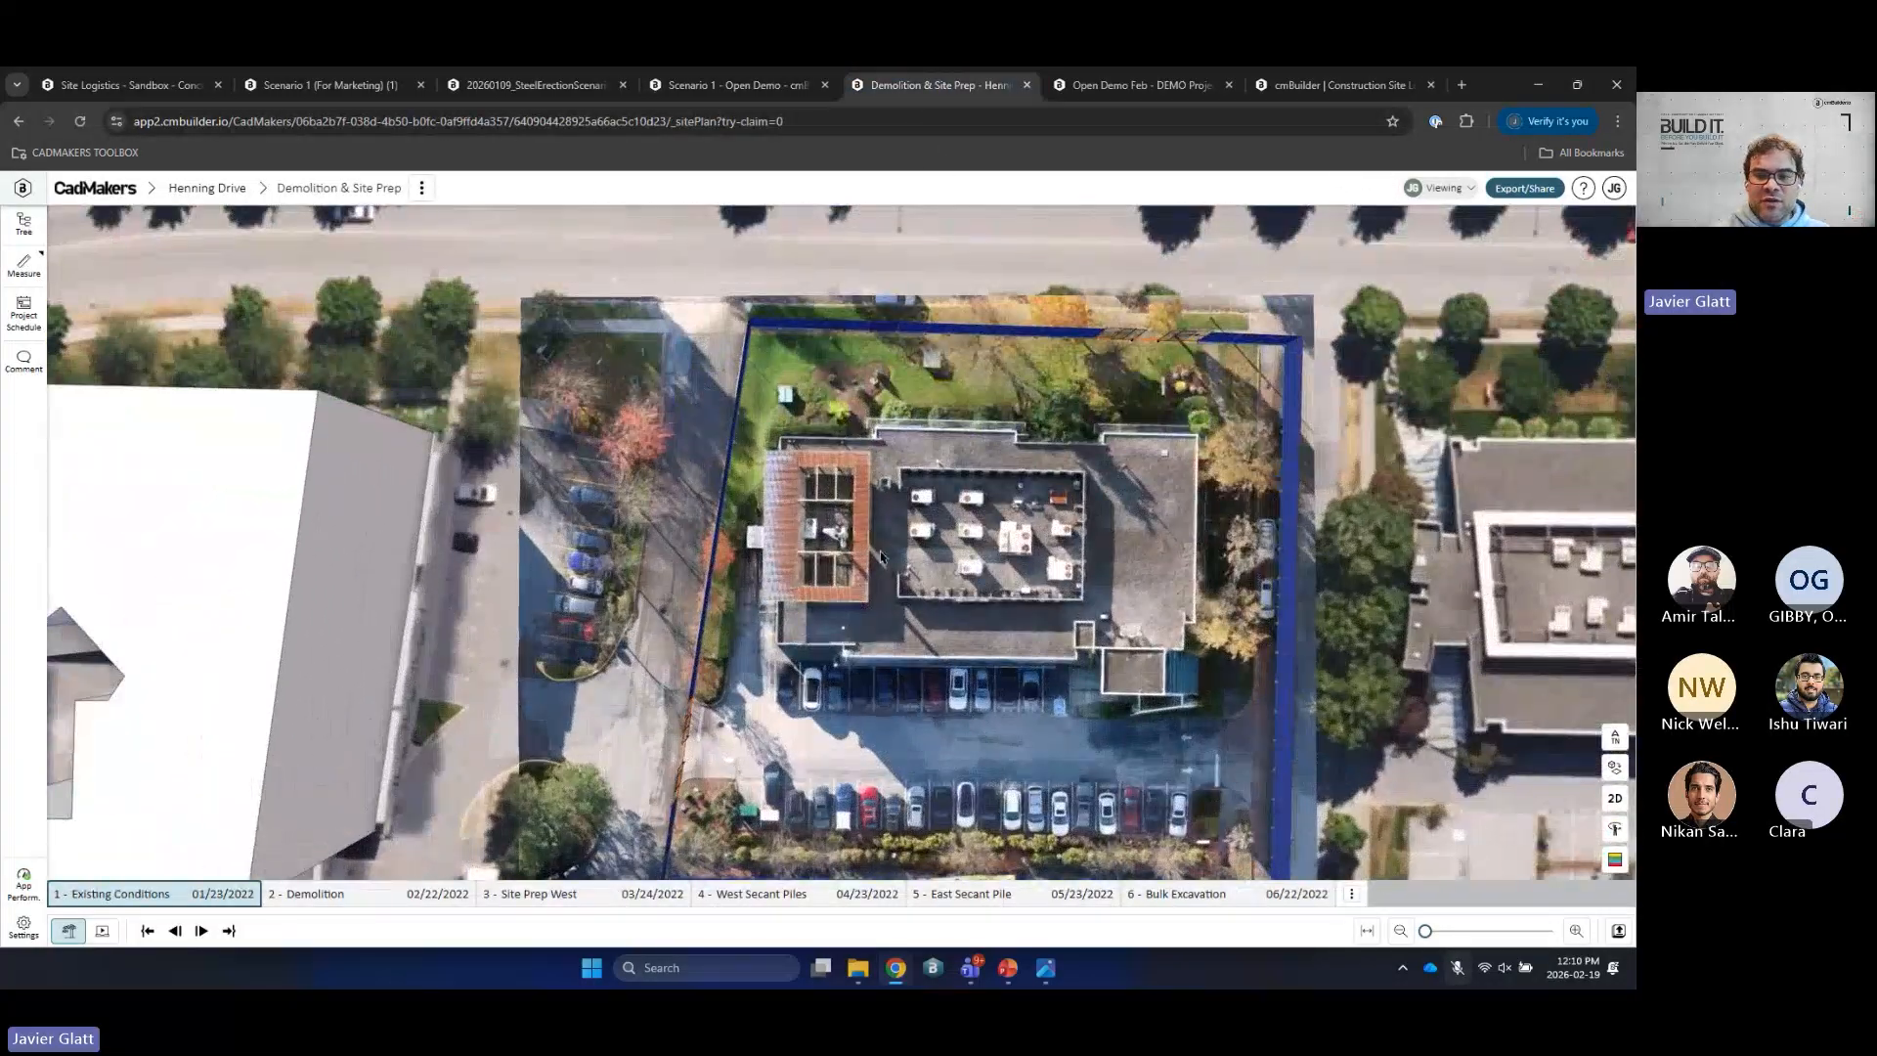
right_click_drag(878, 557, 827, 591)
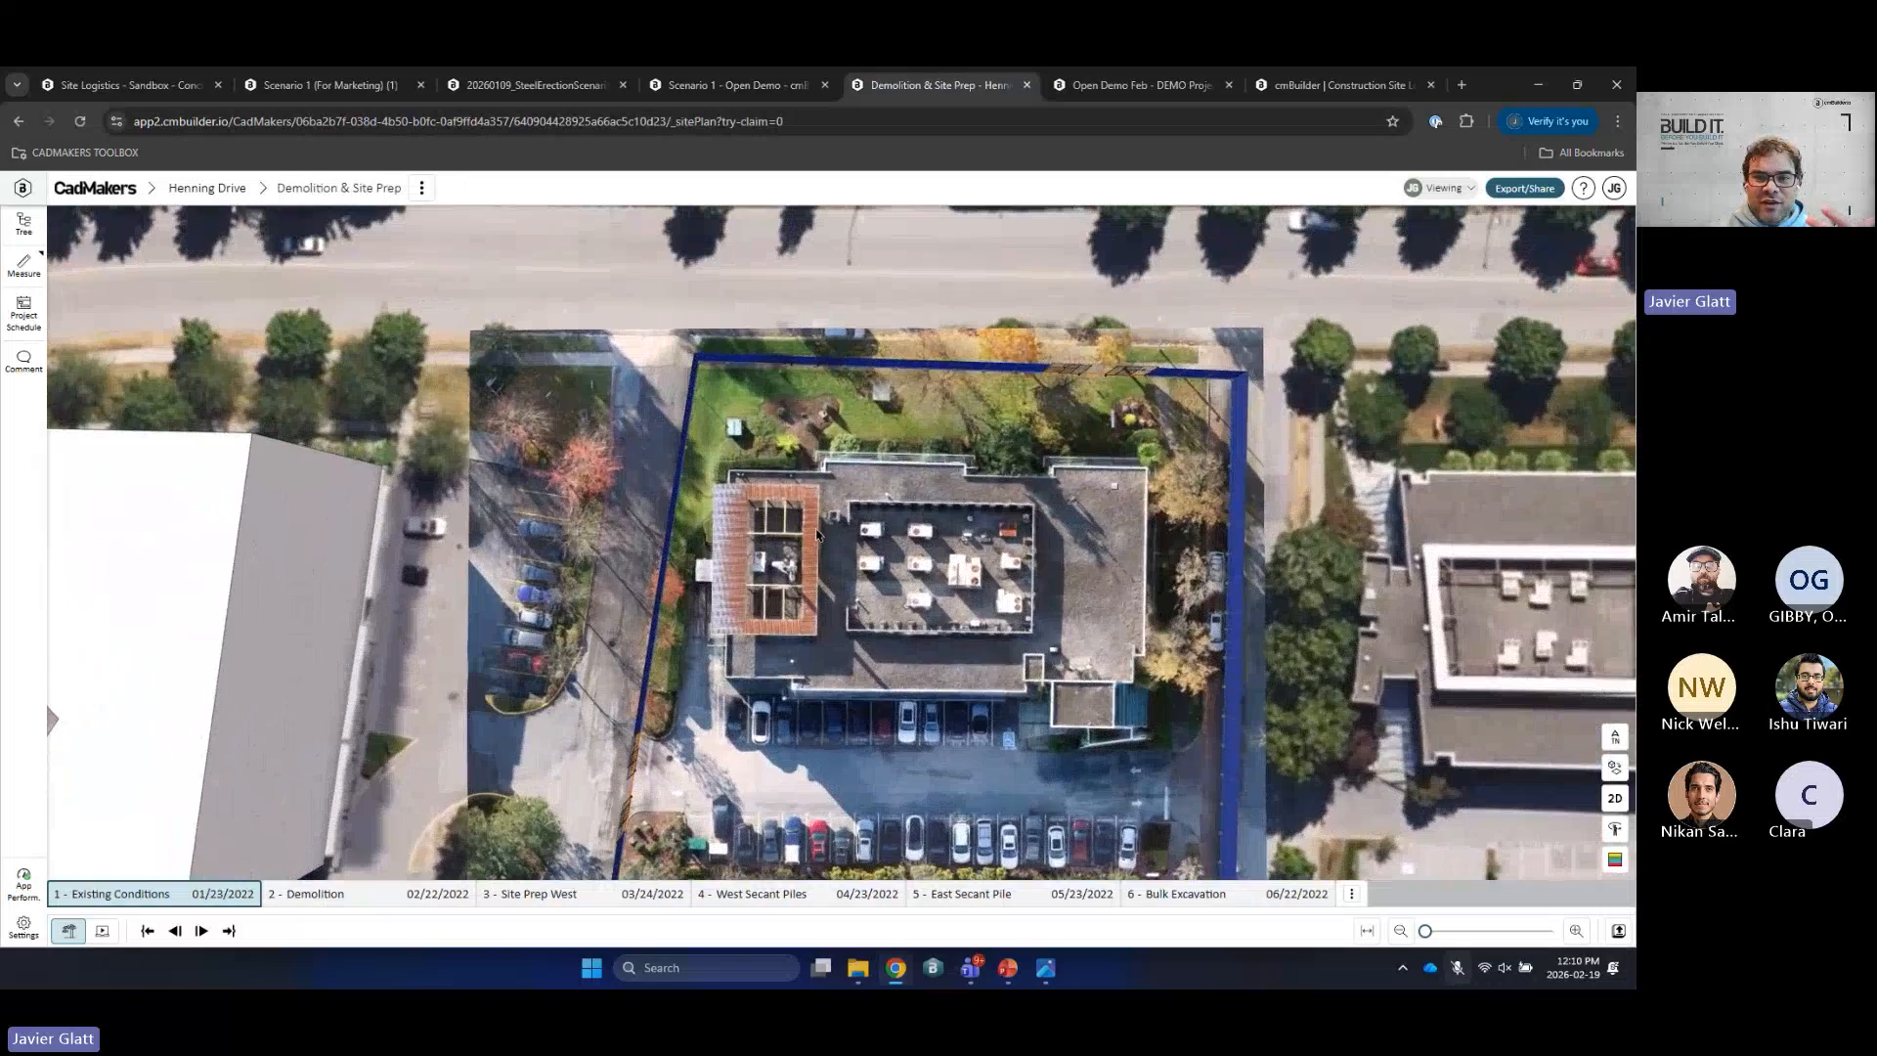
scroll(817, 534, "up", 3)
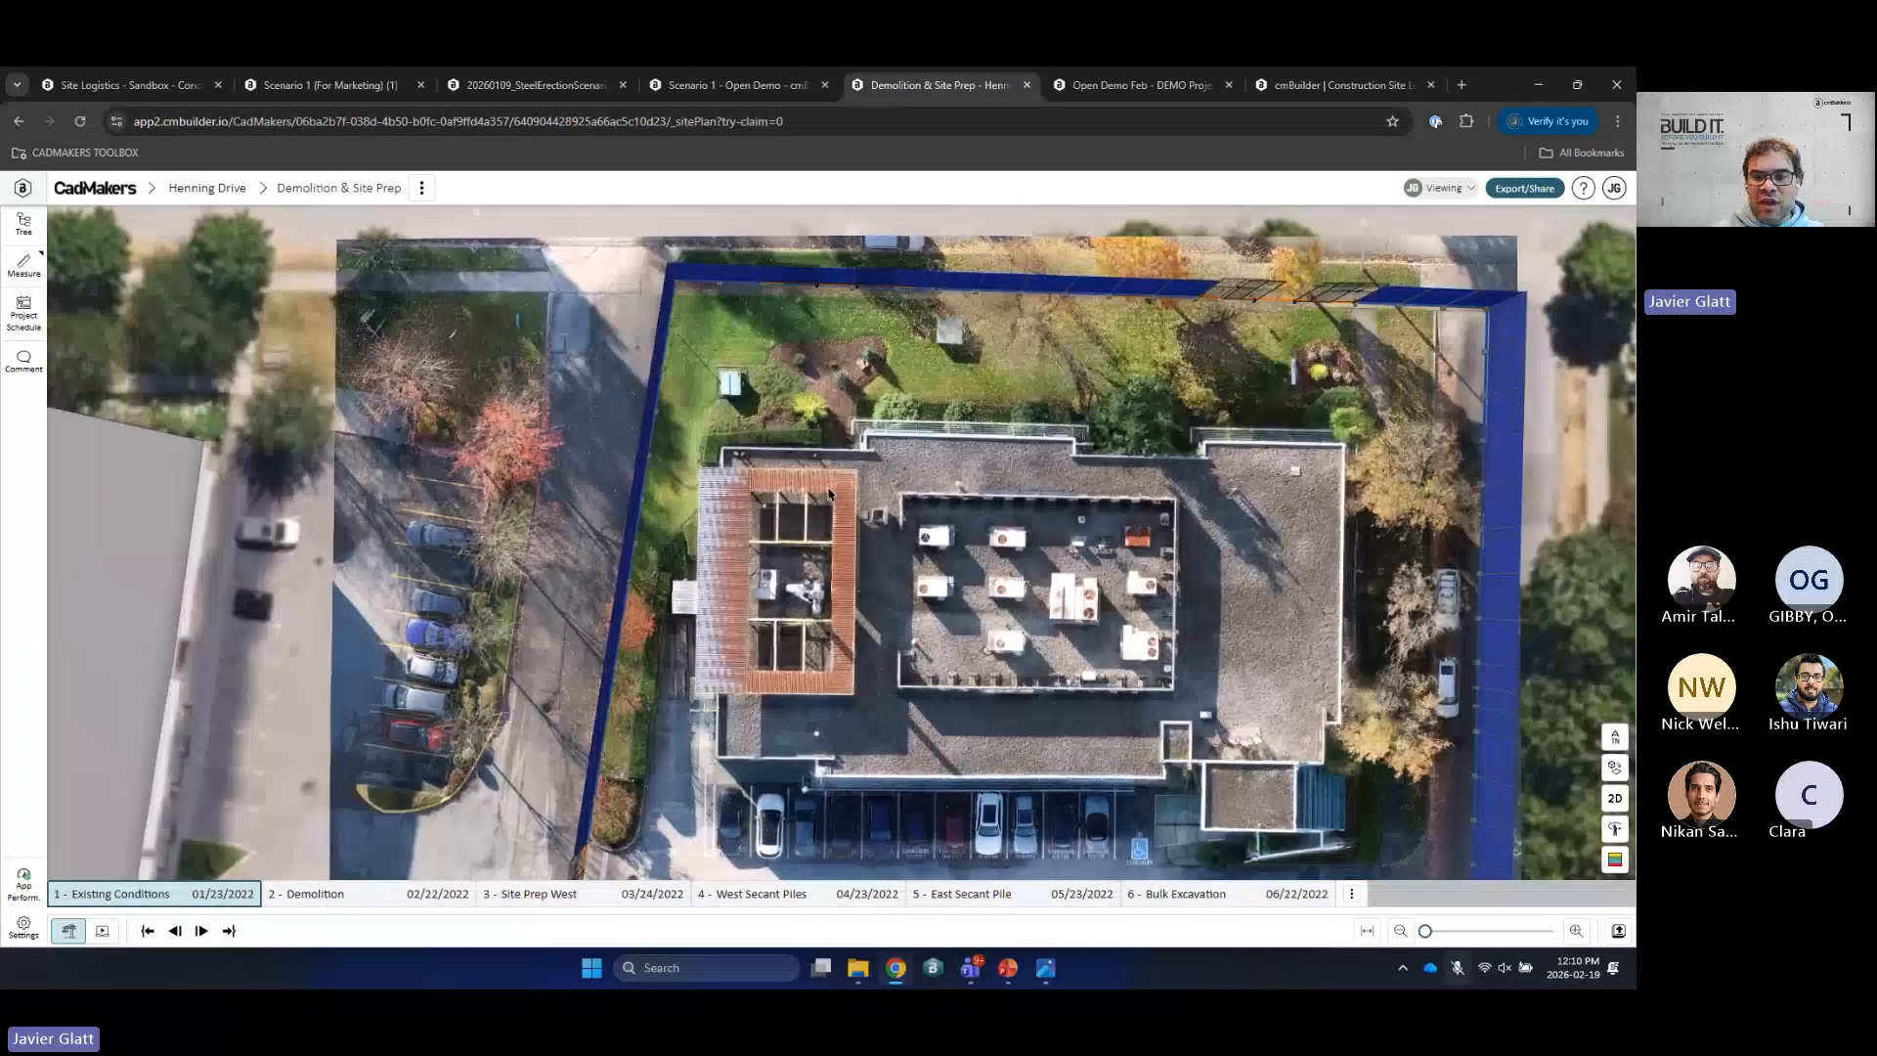
right_click_drag(829, 494, 900, 486)
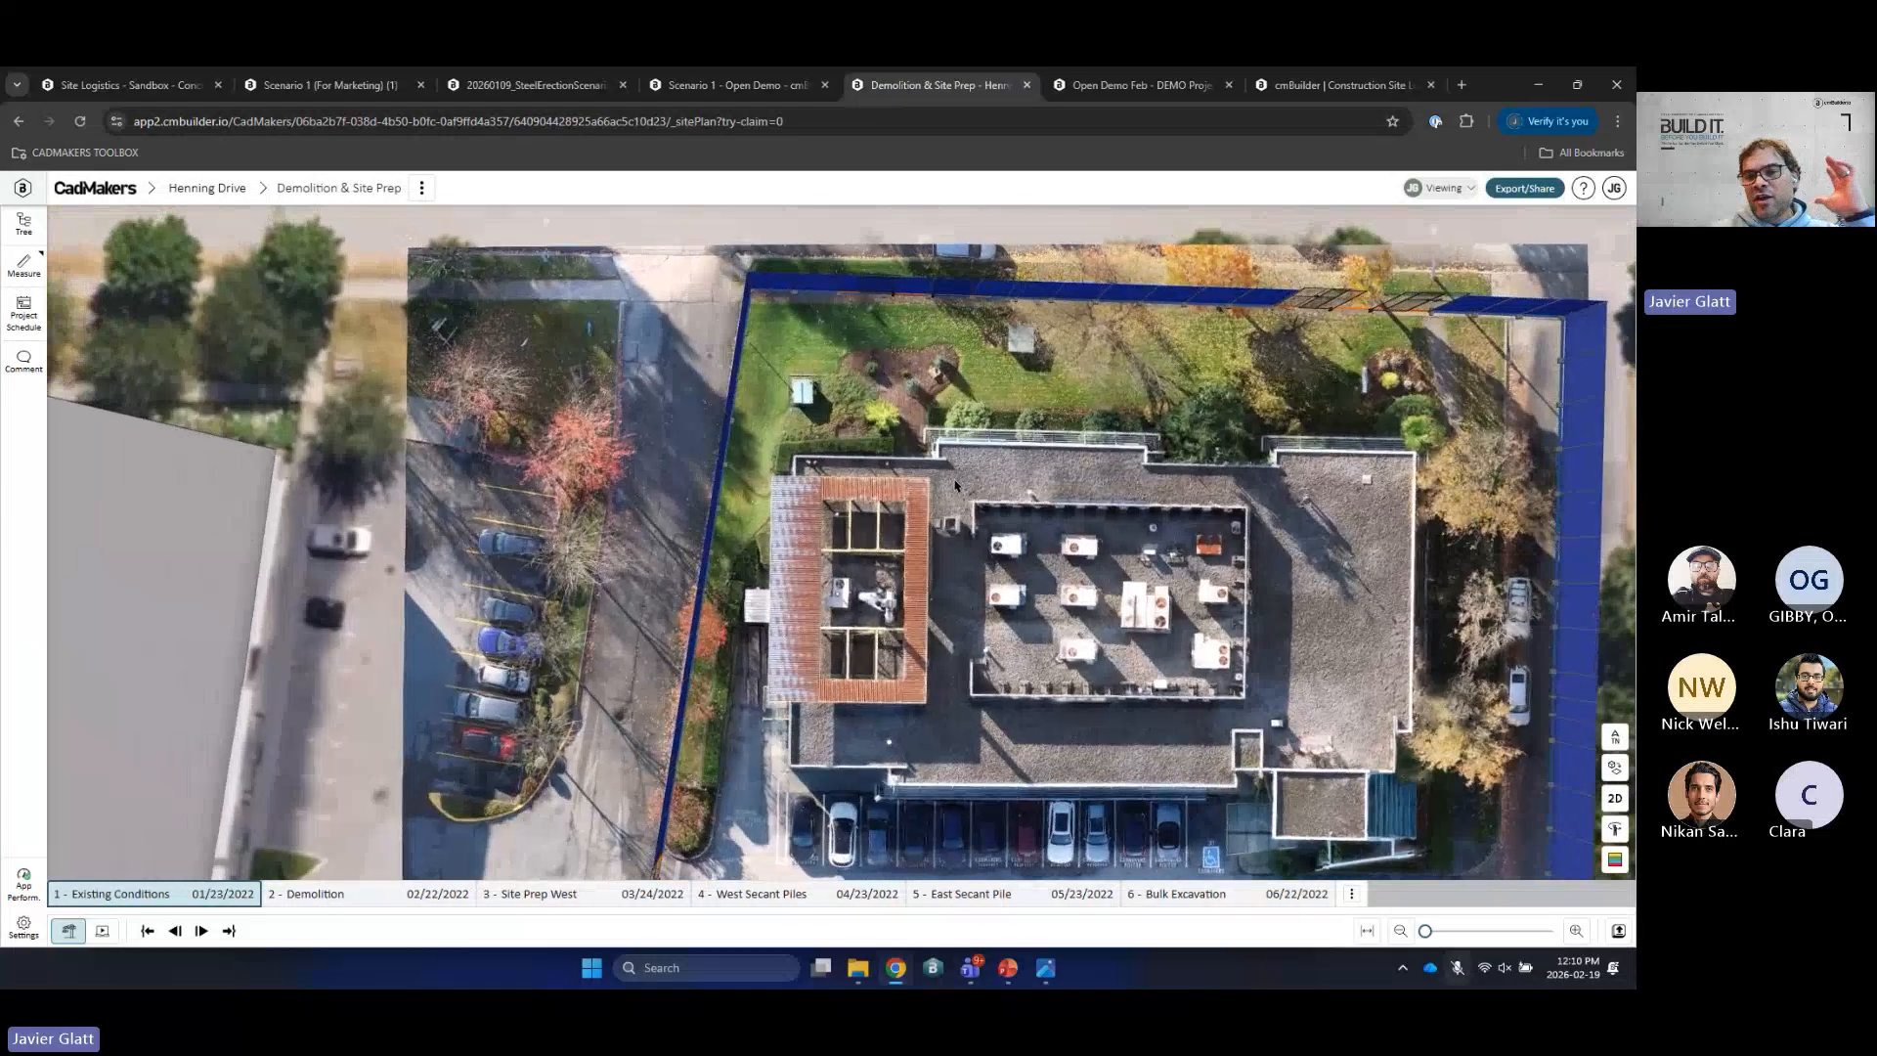
scroll(715, 419, "up", 1)
right_click_drag(715, 419, 741, 429)
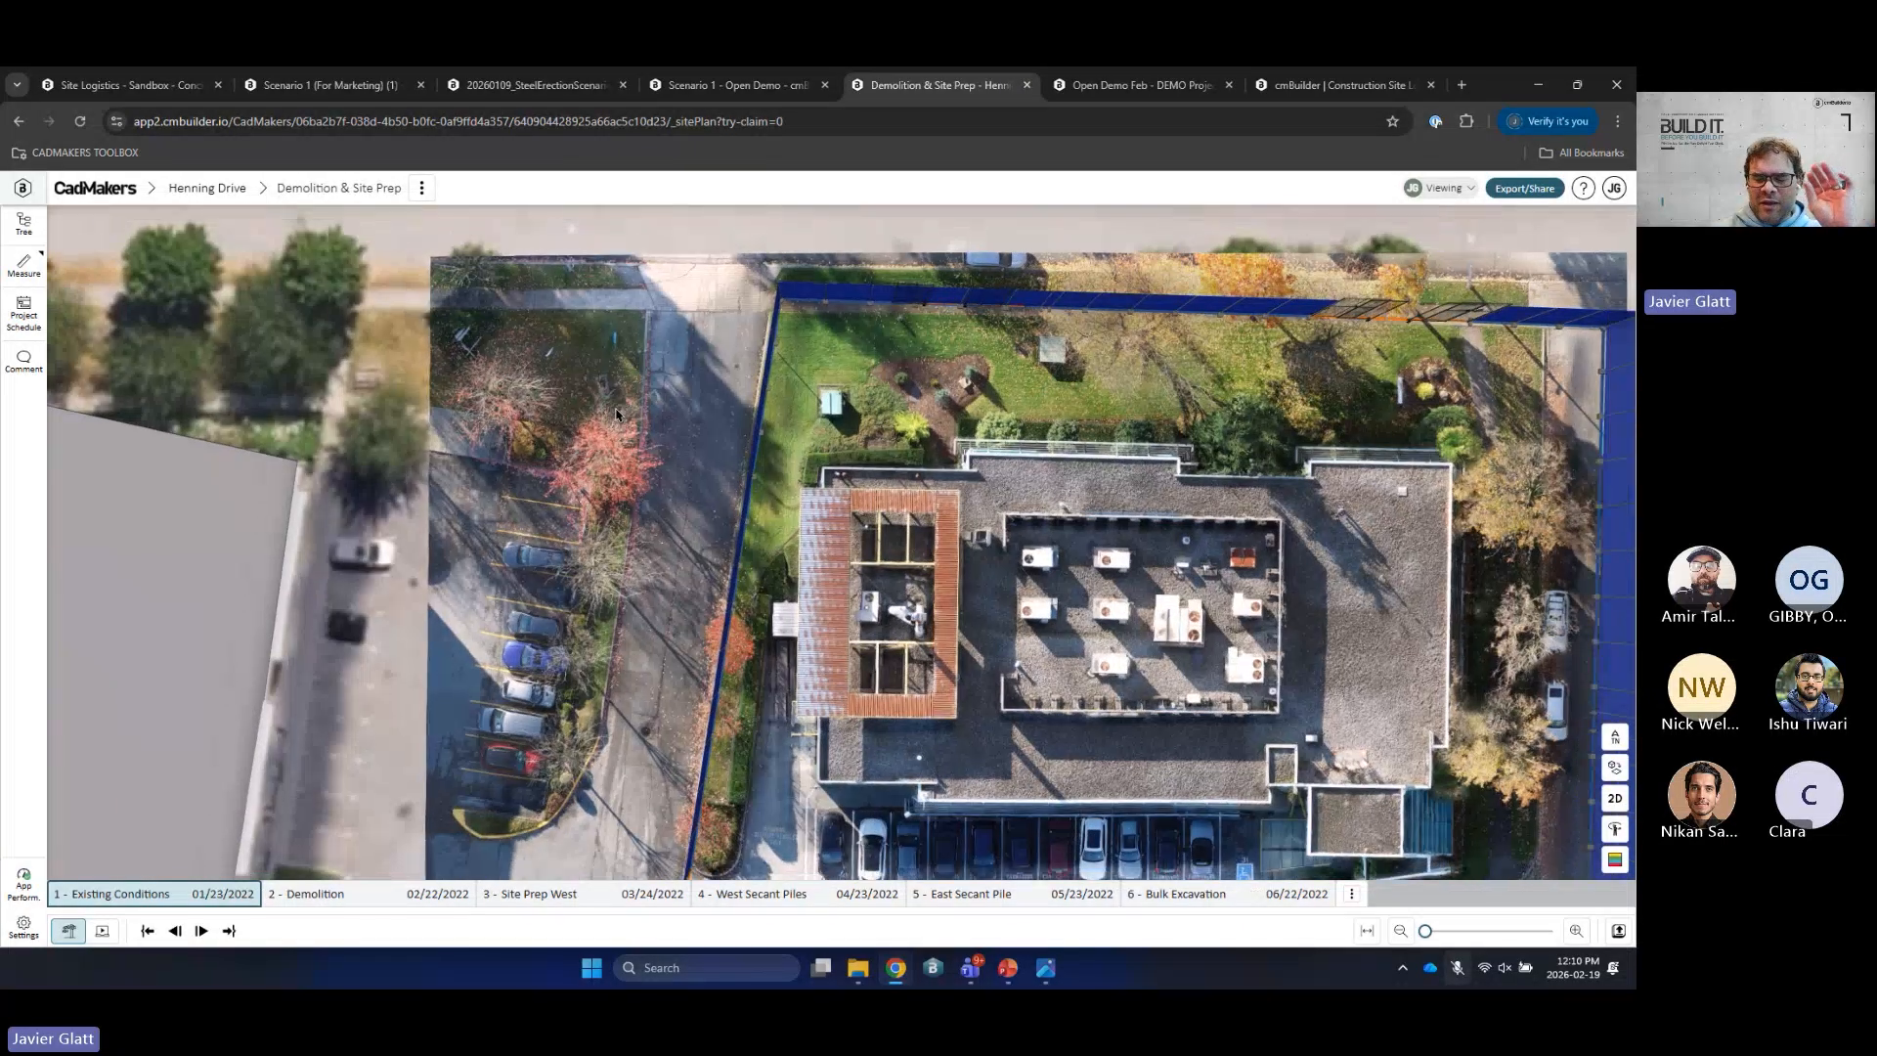
right_click_drag(626, 406, 587, 388)
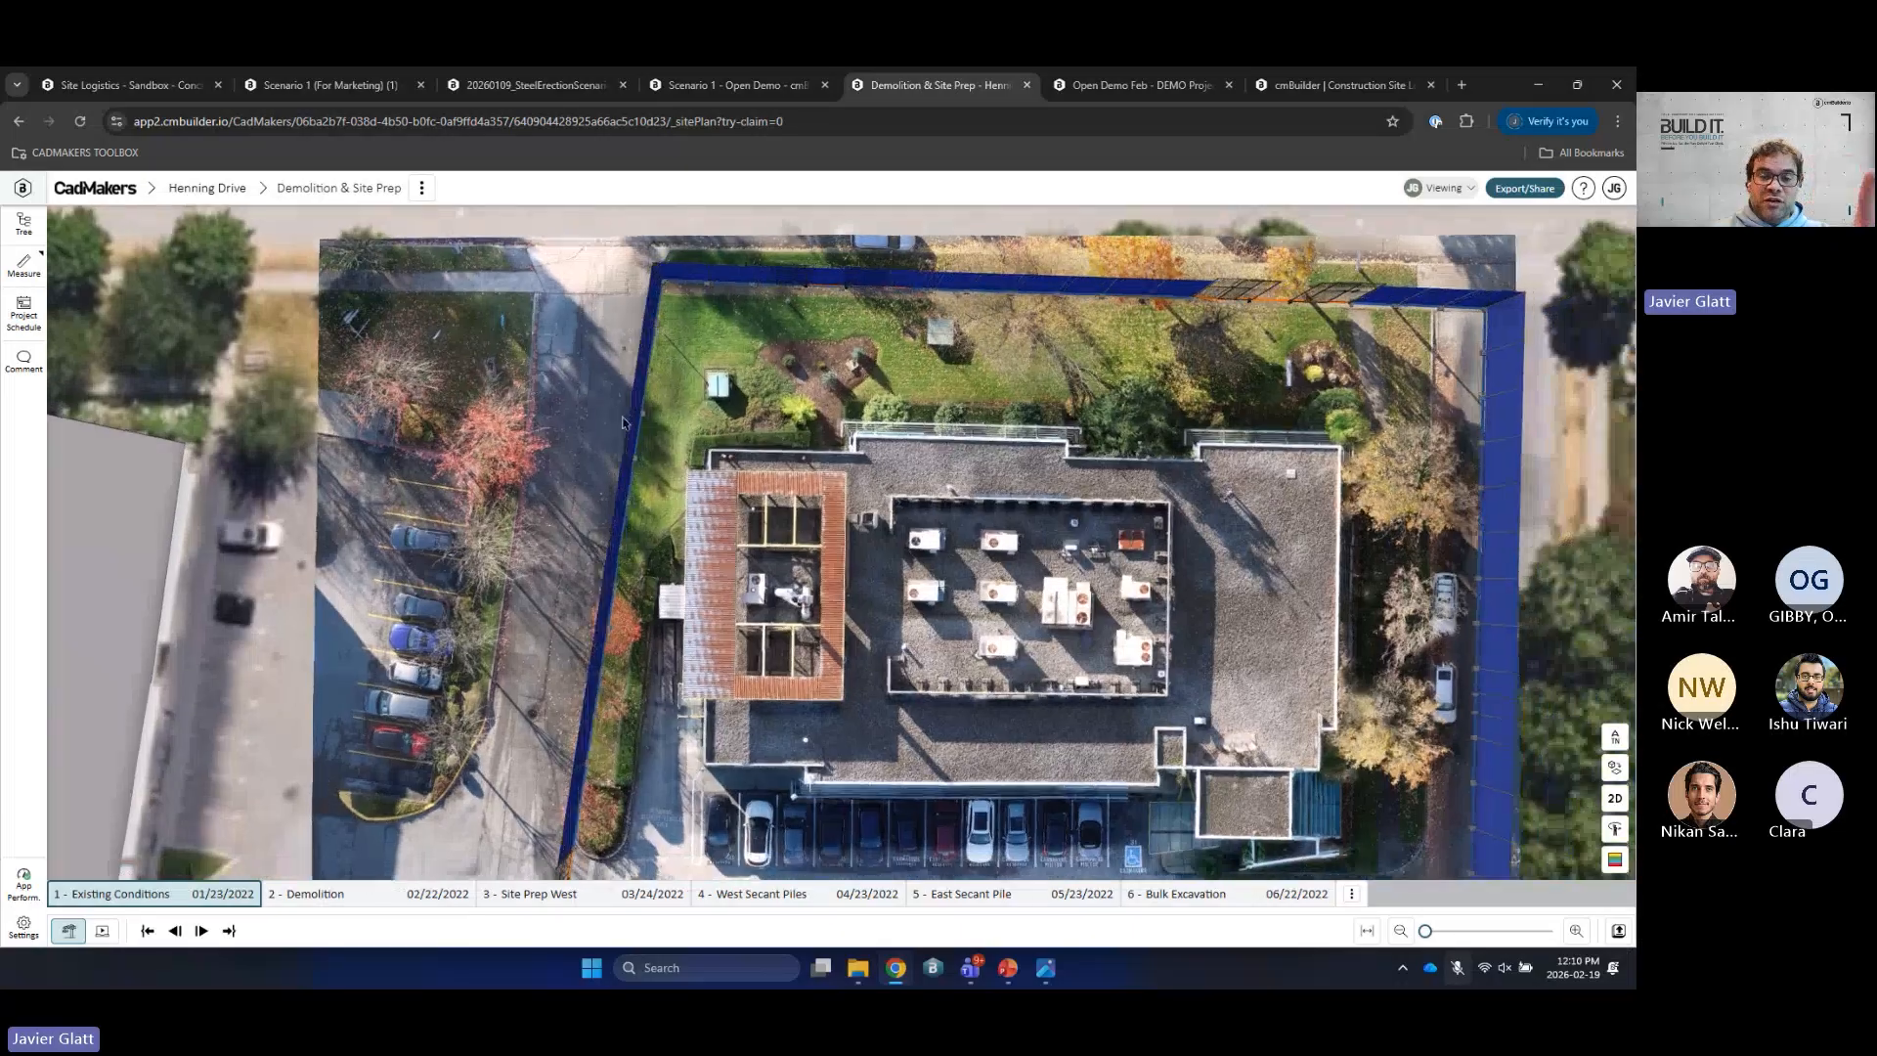
scroll(588, 421, "down", 3)
Step: Advance to phase 2, Demolition, dated 02/22/2022, and examine the demolition machines and trucks around the building
key("Right")
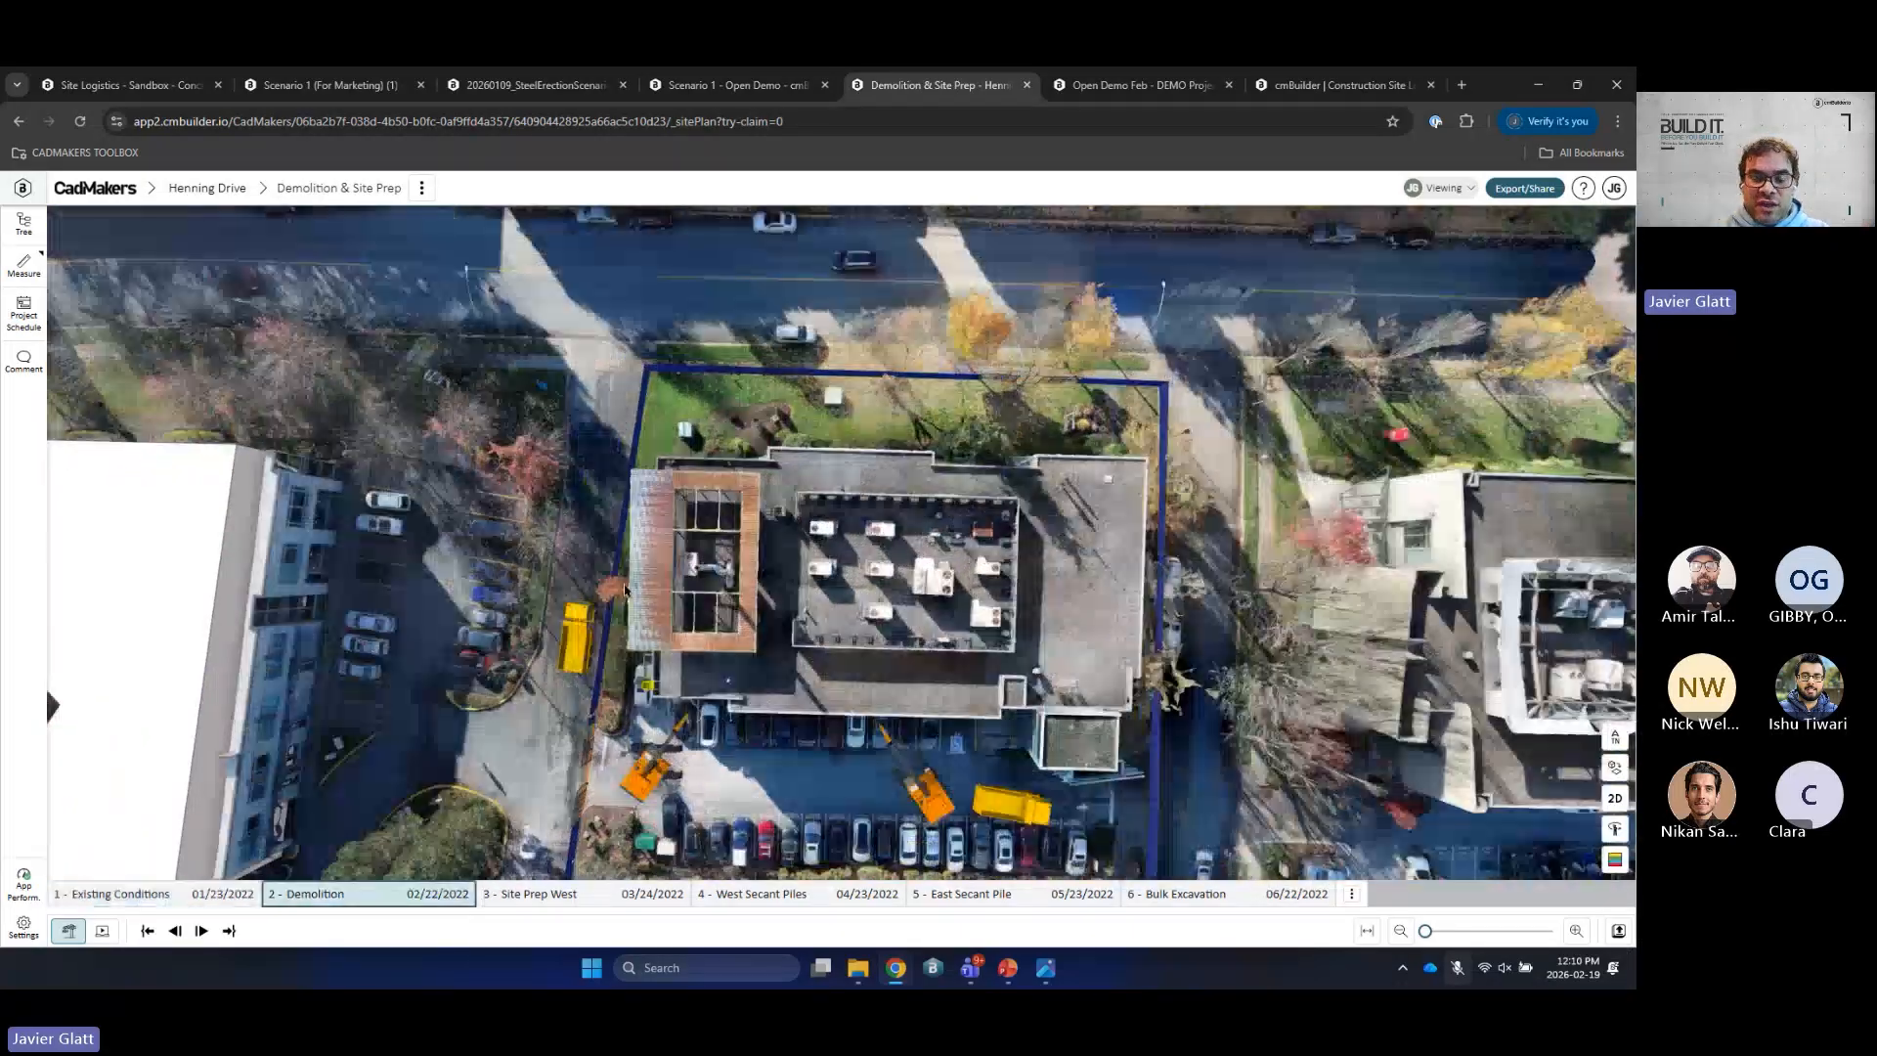
left_click_drag(628, 588, 653, 452)
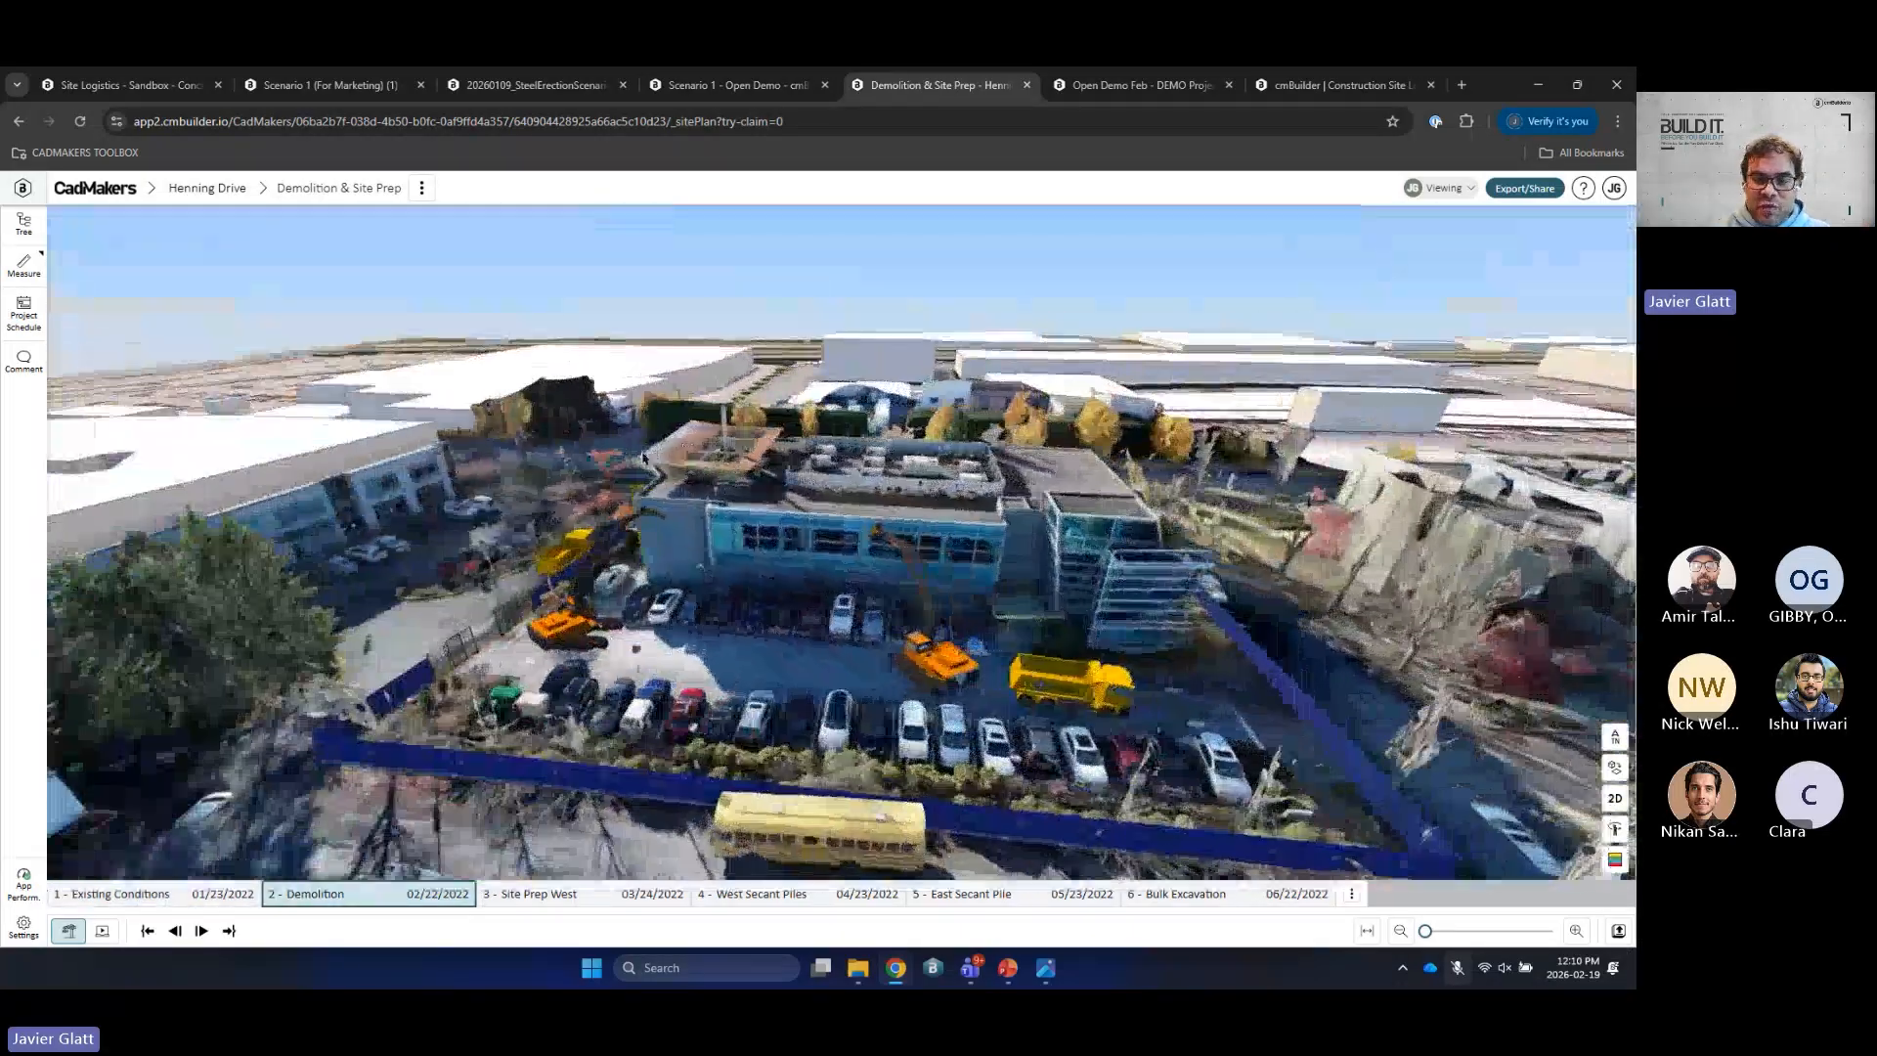
scroll(806, 485, "up", 5)
left_click_drag(805, 484, 667, 706)
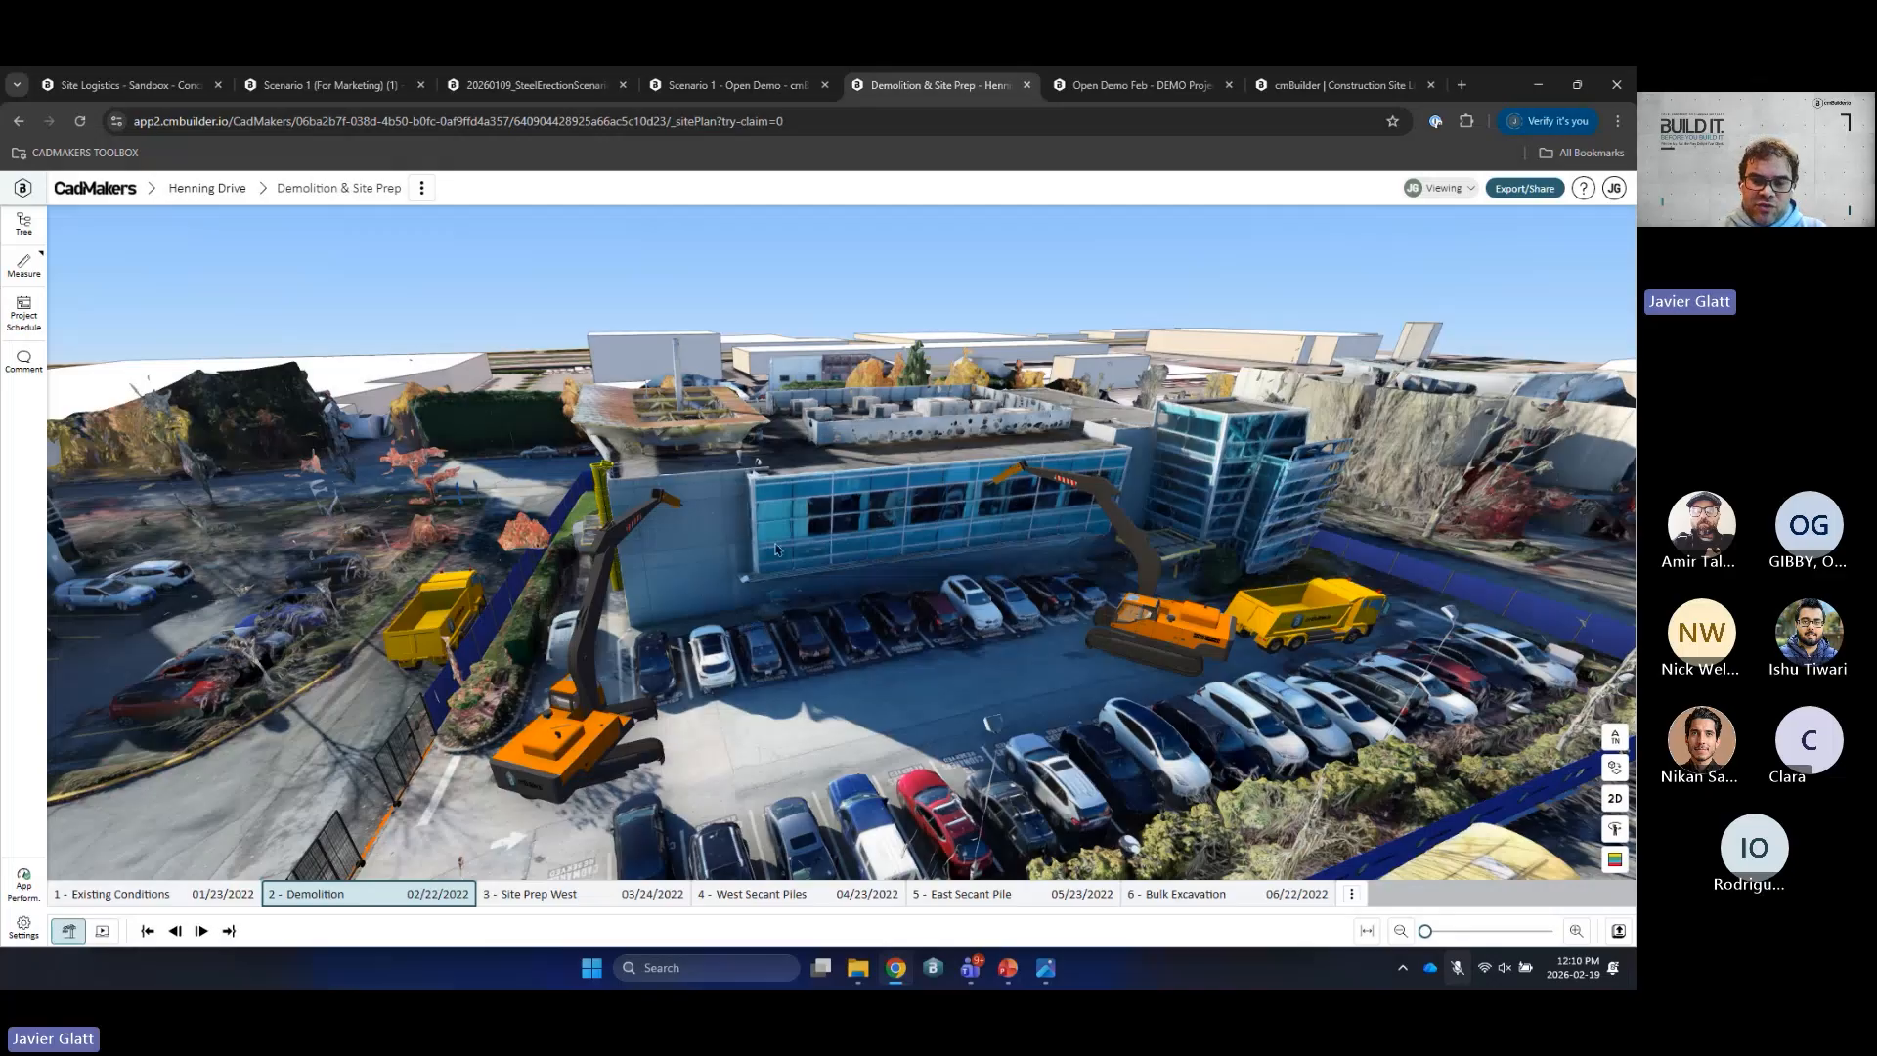
Step: Step through the site prep and secant pile phases to phase 6, Bulk Excavation, dated 06/22/2022
key("Right")
left_click_drag(778, 550, 742, 638)
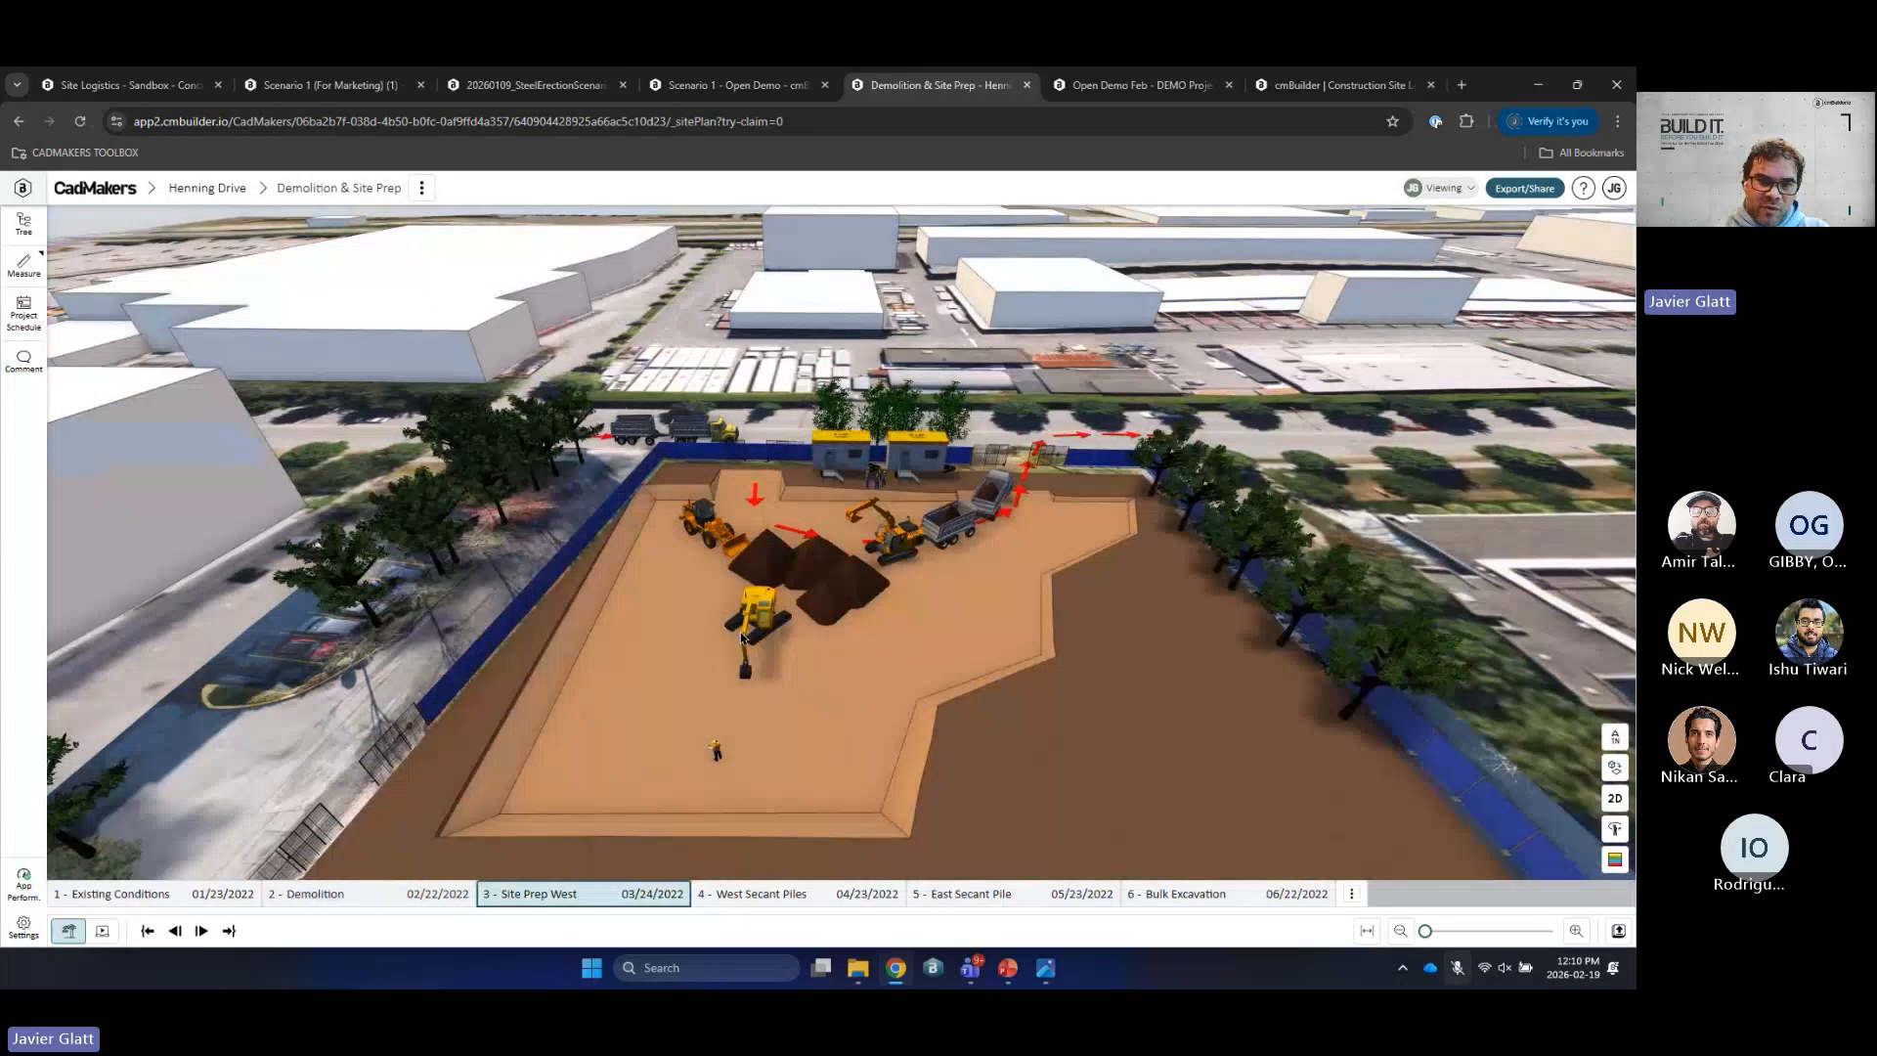
key("Right")
scroll(818, 577, "up", 3)
left_click_drag(817, 576, 642, 469)
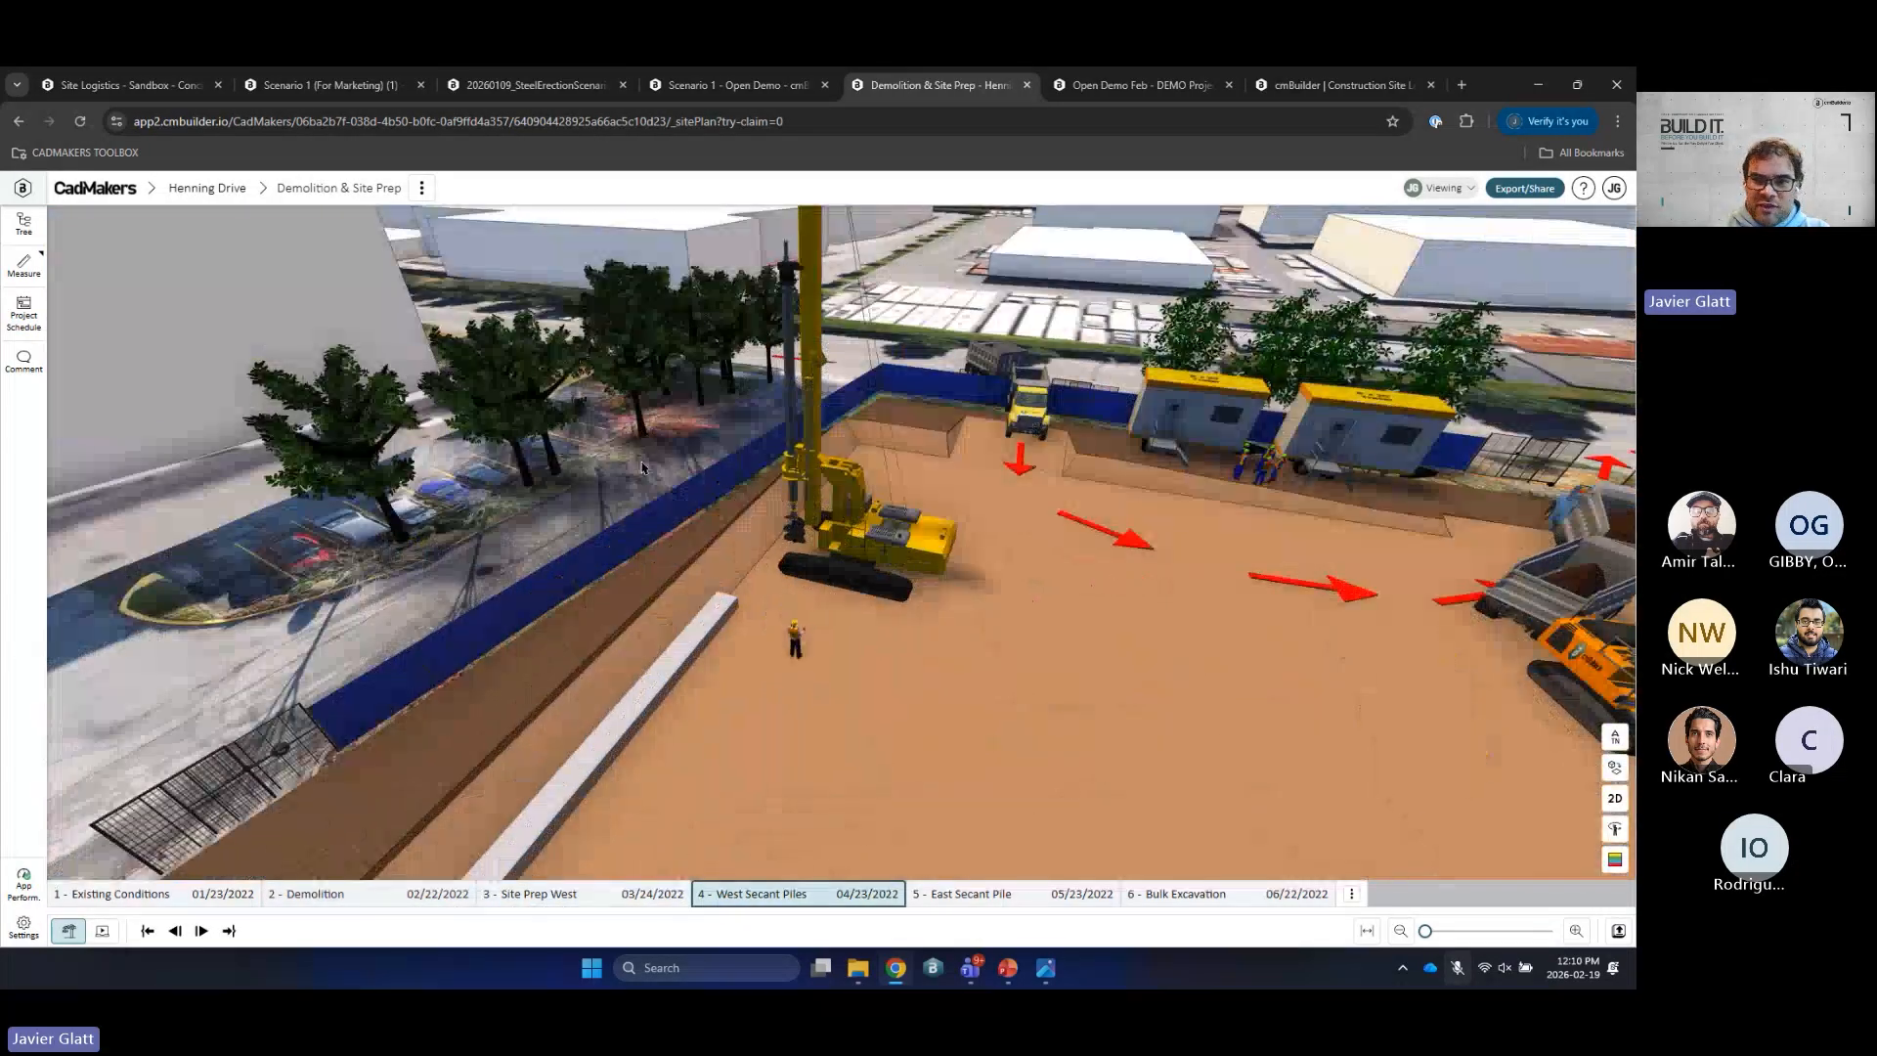
key("Right")
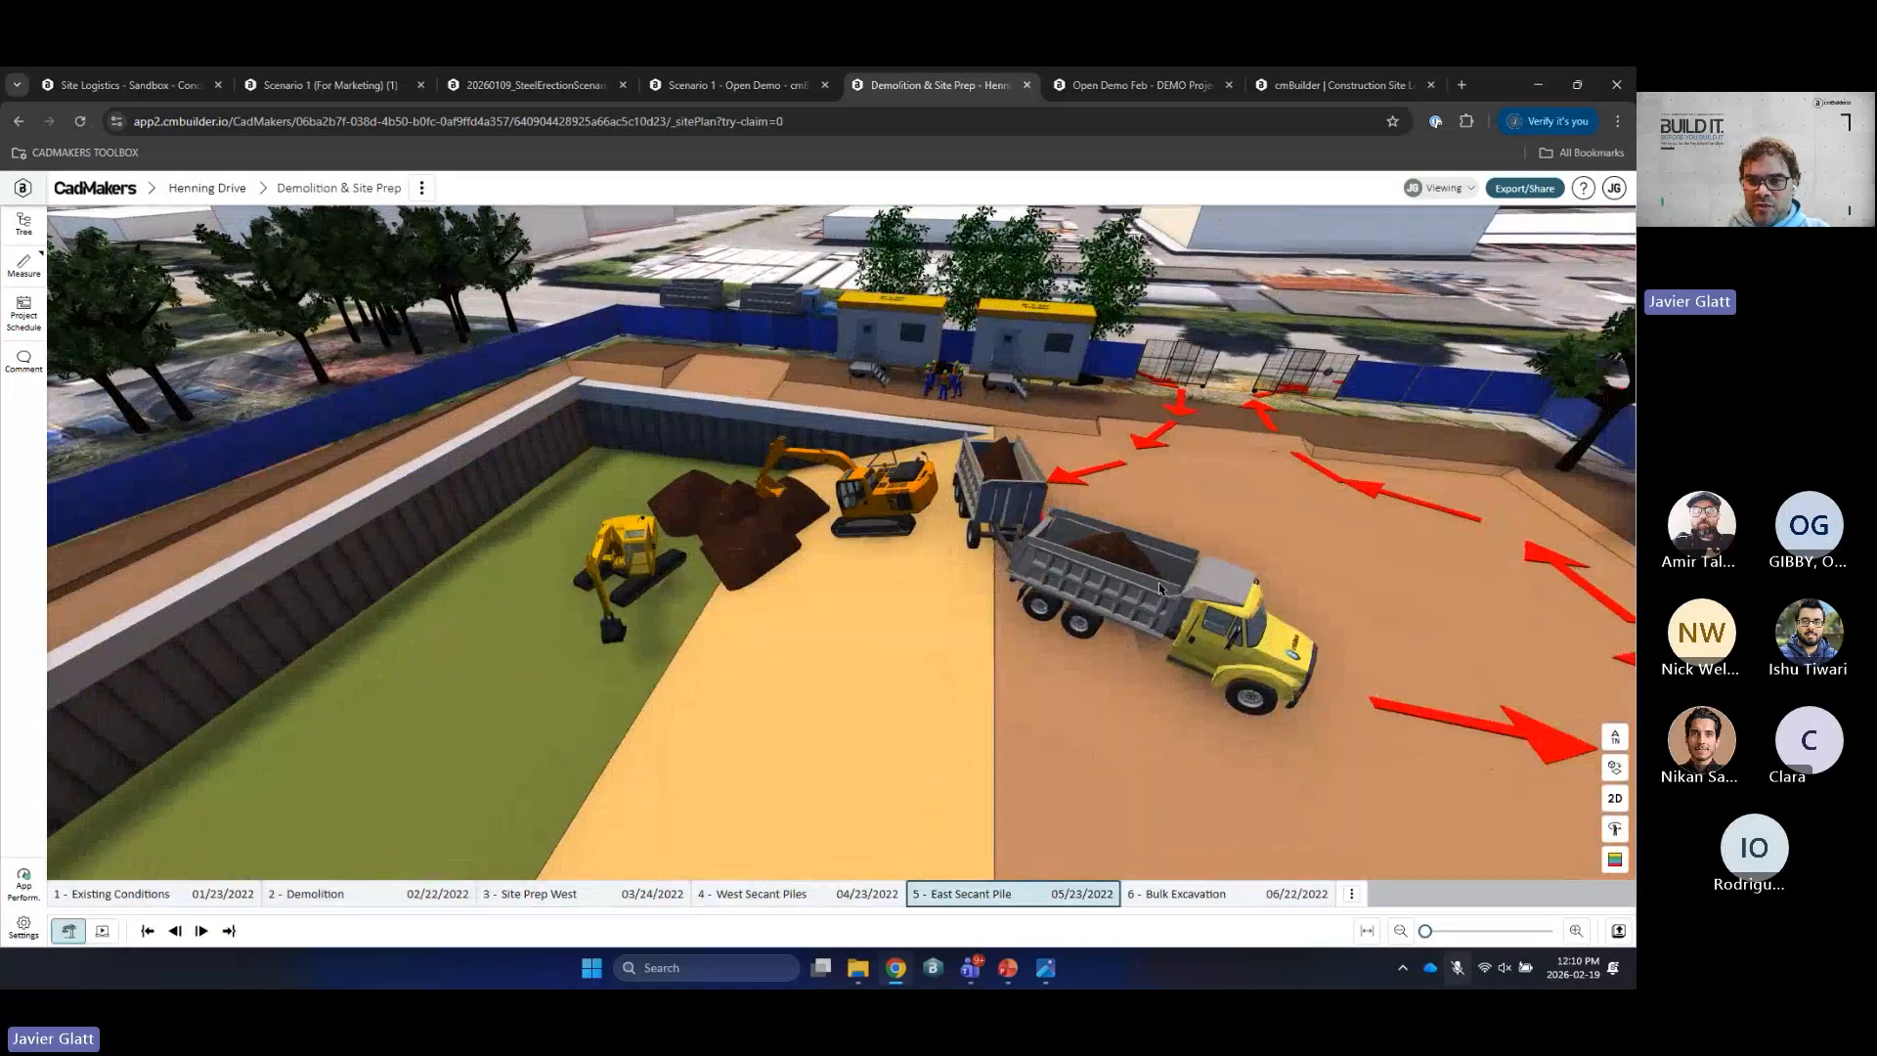
key("Right")
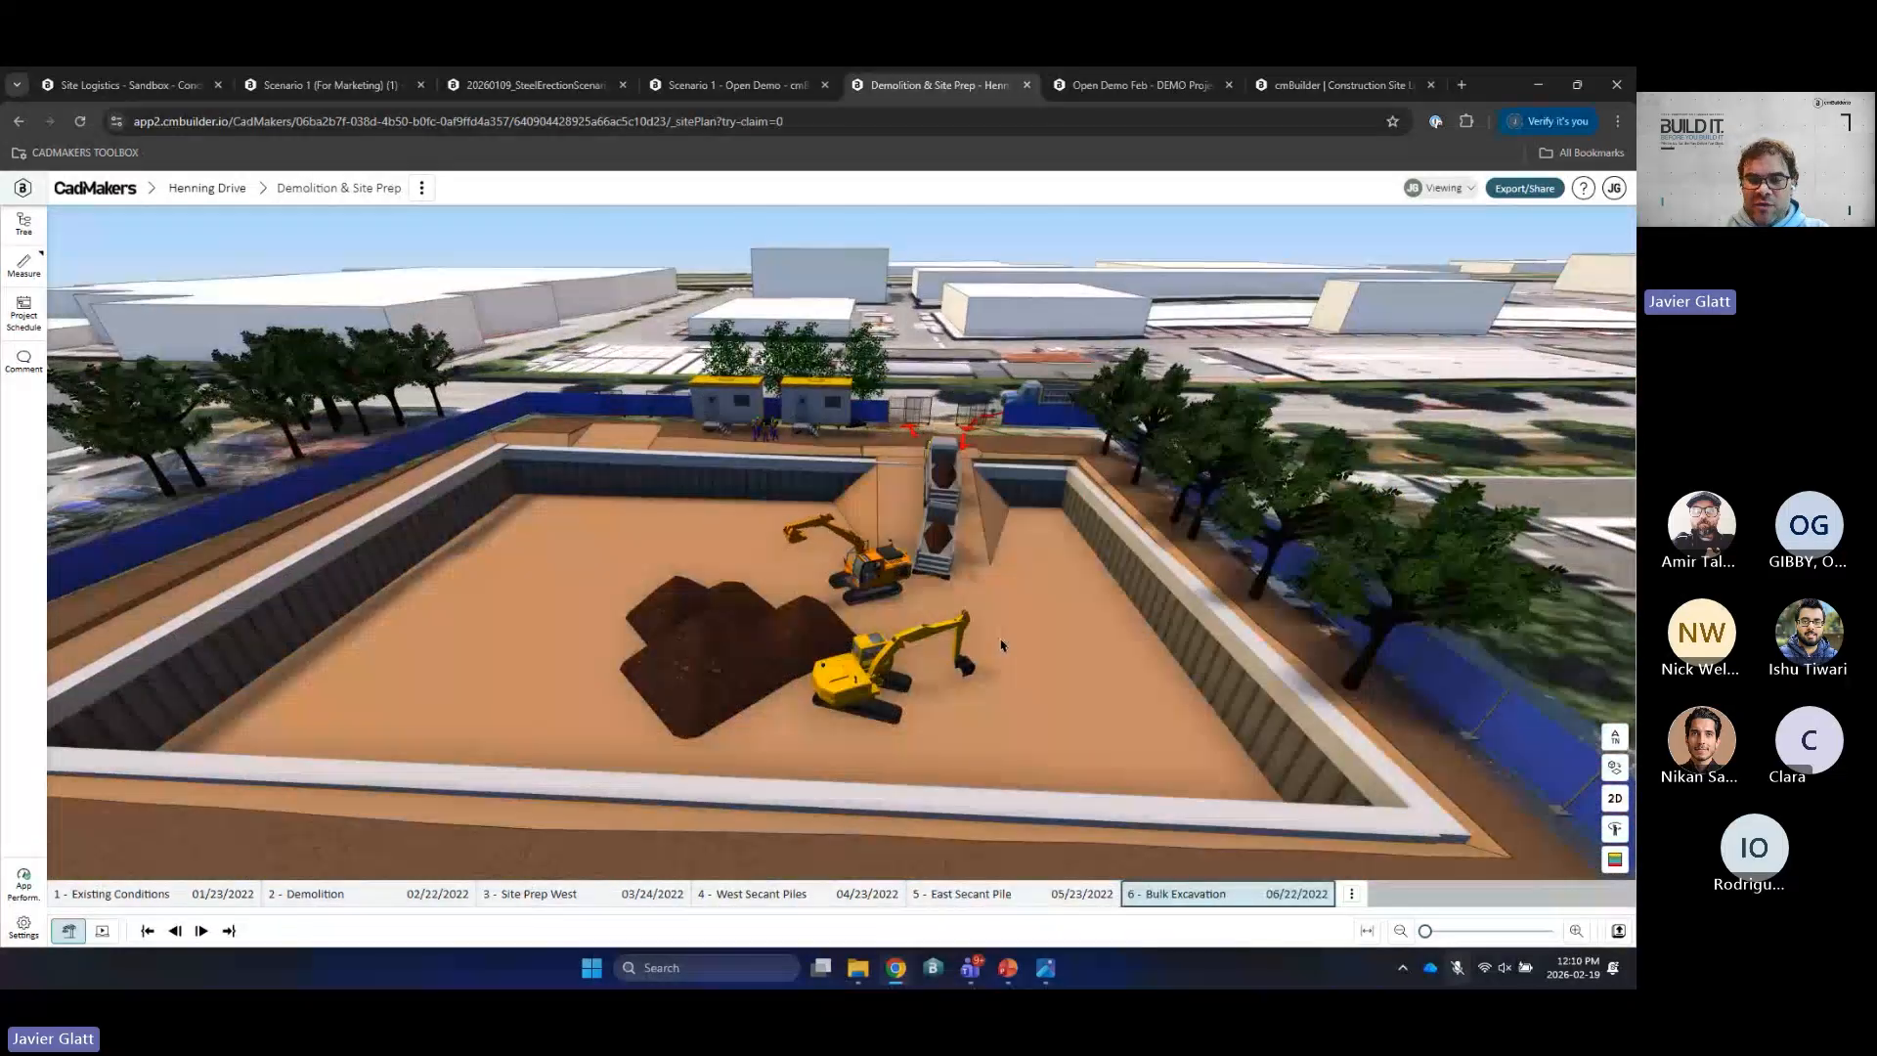
Step: Step back through the phases to phase 1, Existing Conditions, and return to phase 2, Demolition, viewing the whole site
key("Left")
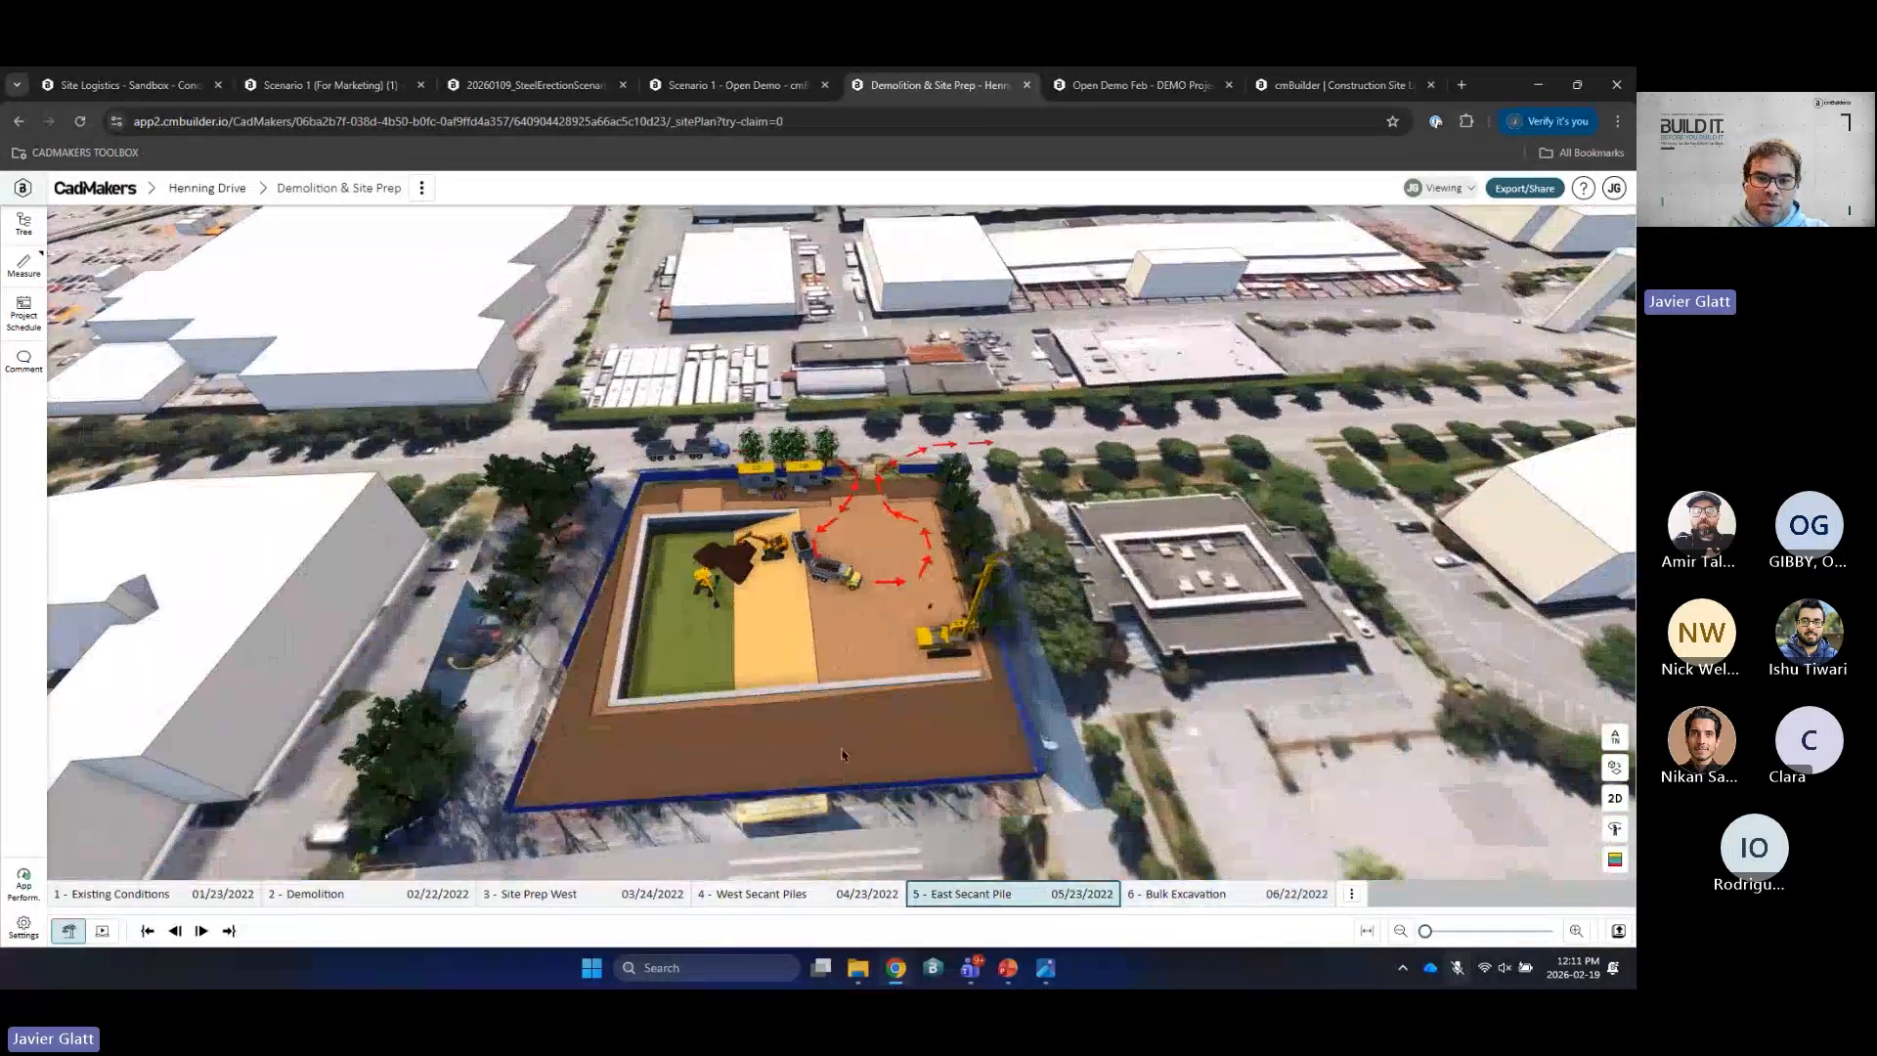
key("Left")
key("Left")
key("Left")
key("Left")
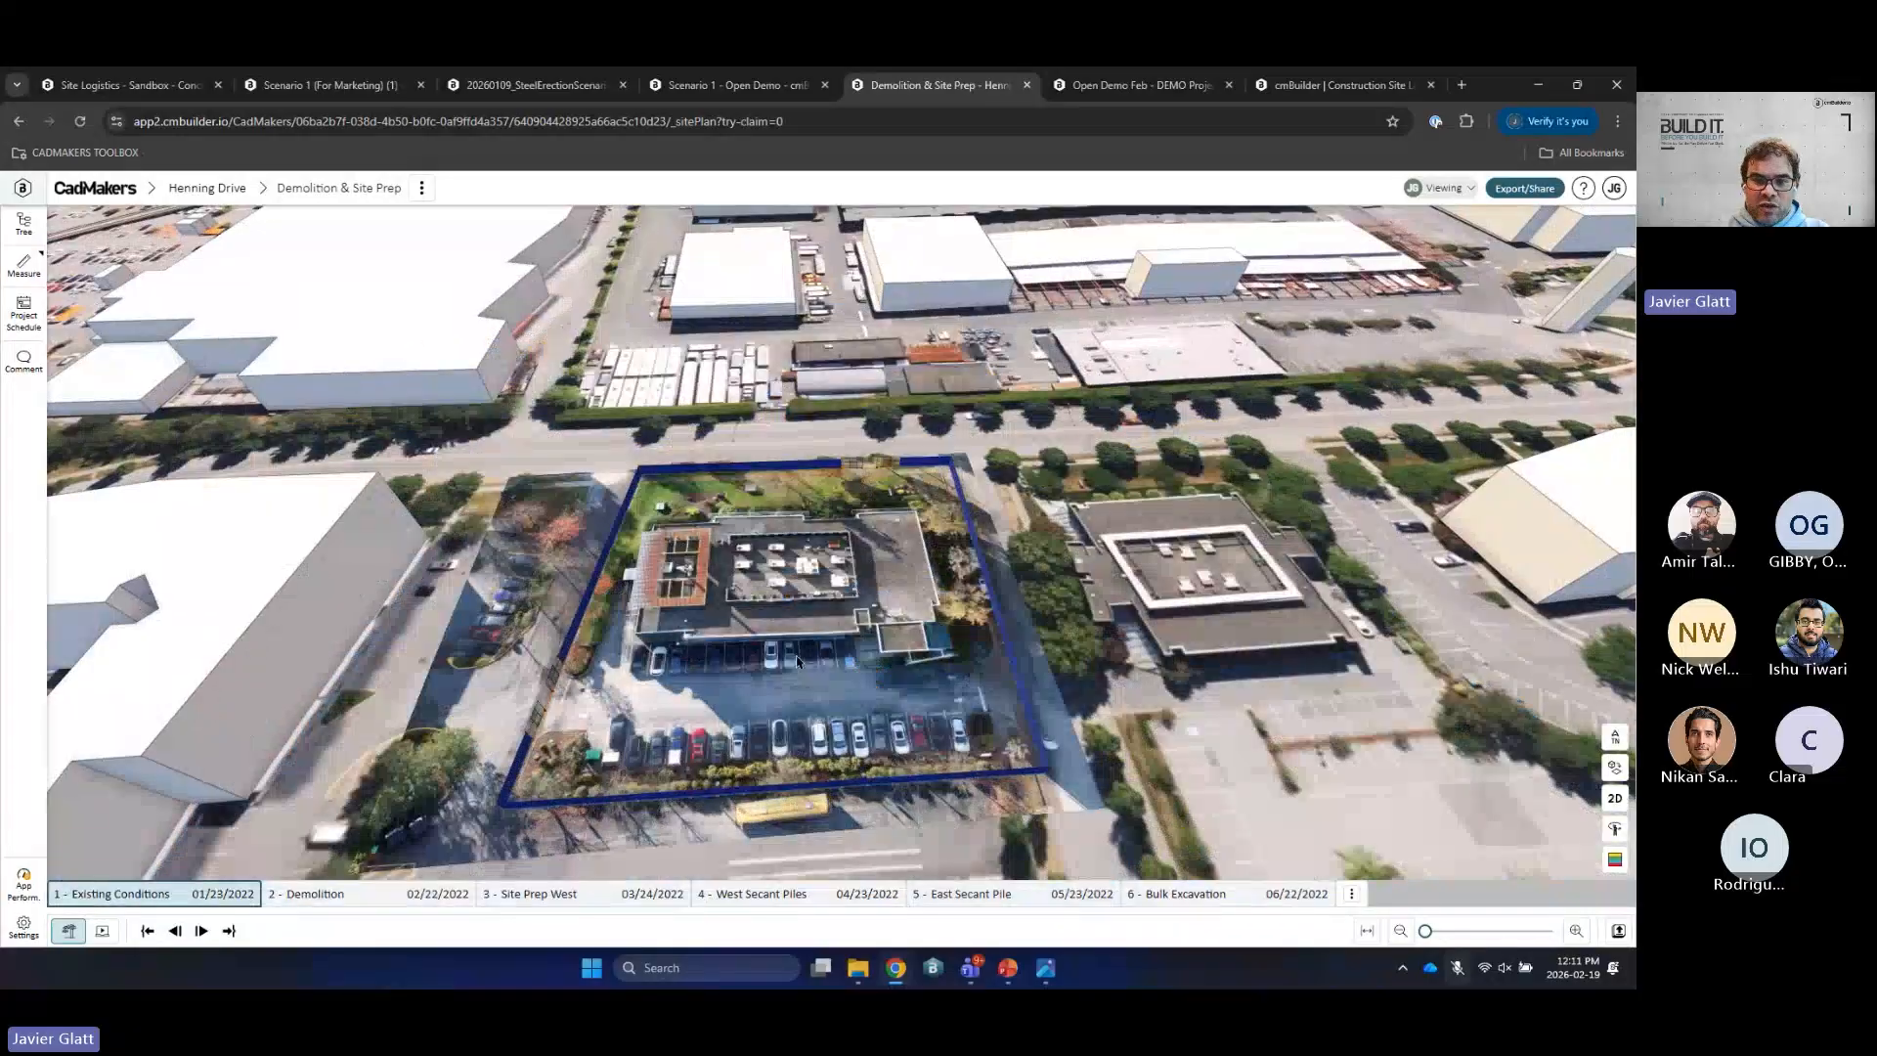
key("Right")
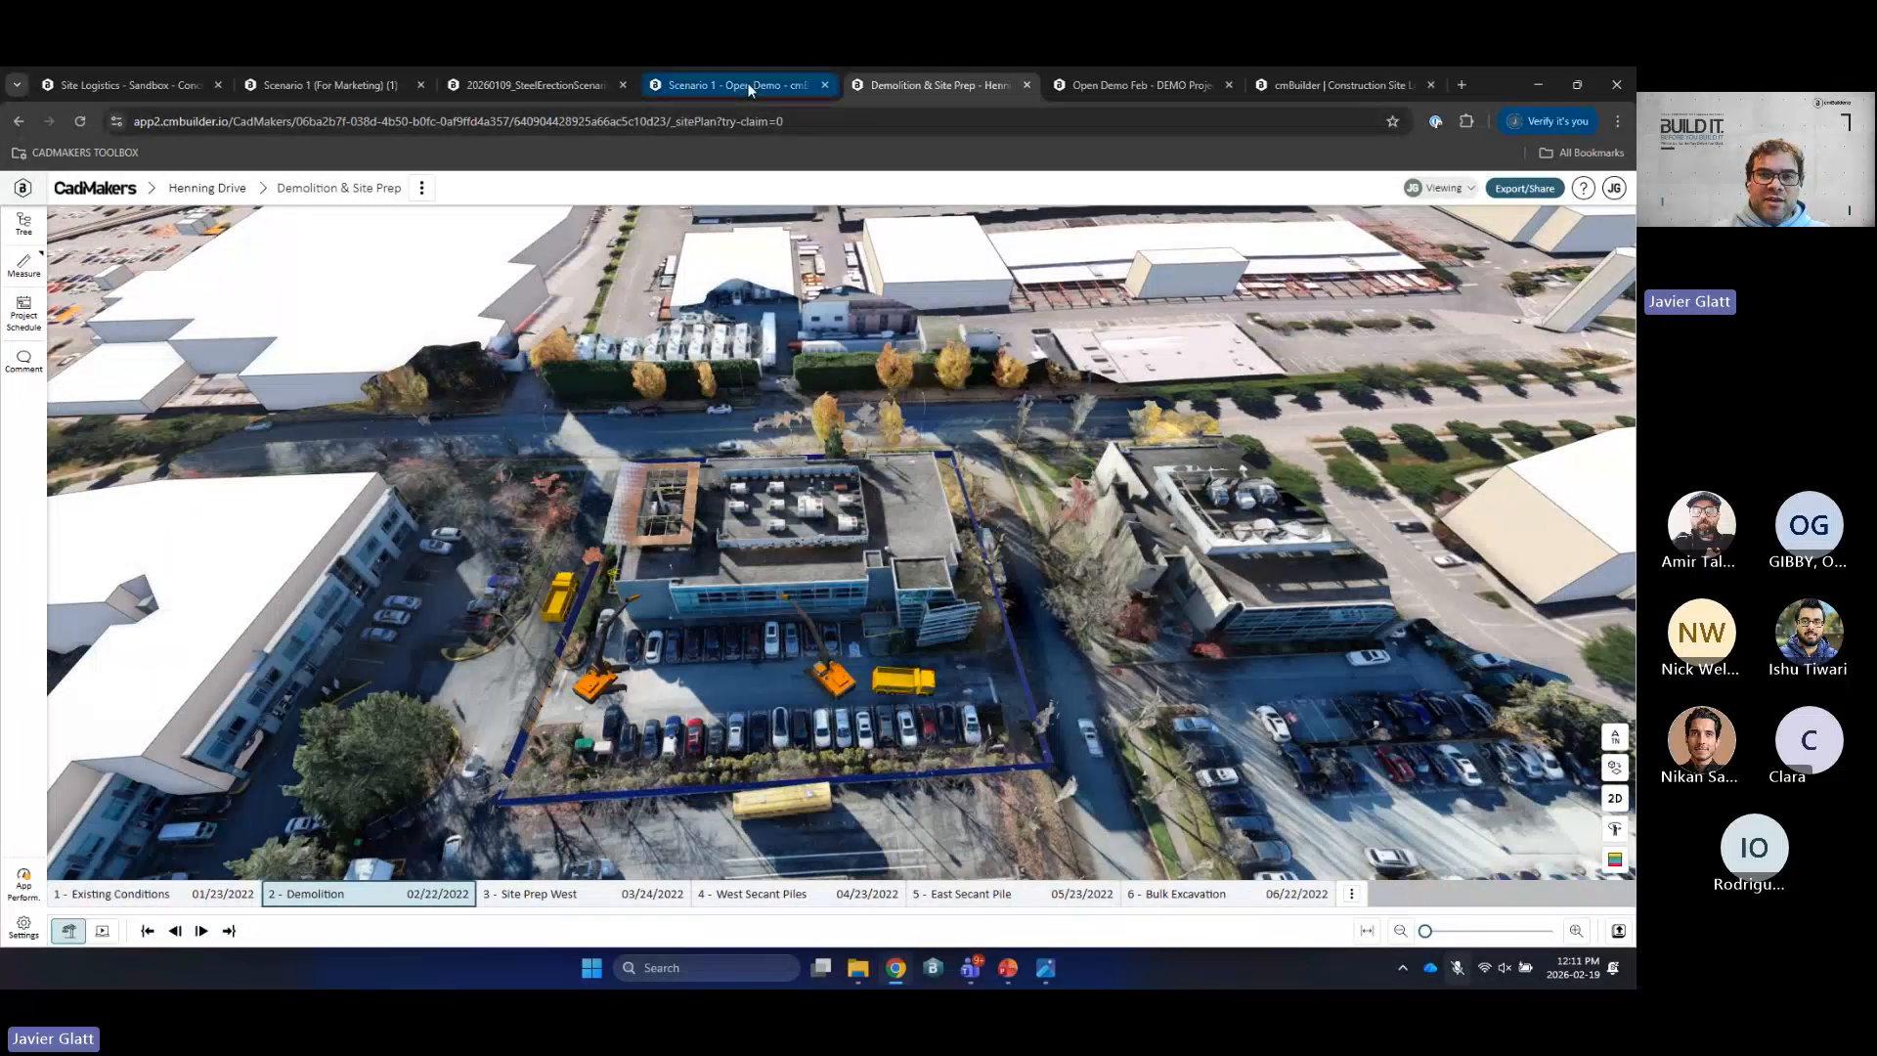
Step: Switch to the Open Demo Feb scenario of DEMO Project and view its imported tower model up close
left_click(1120, 86)
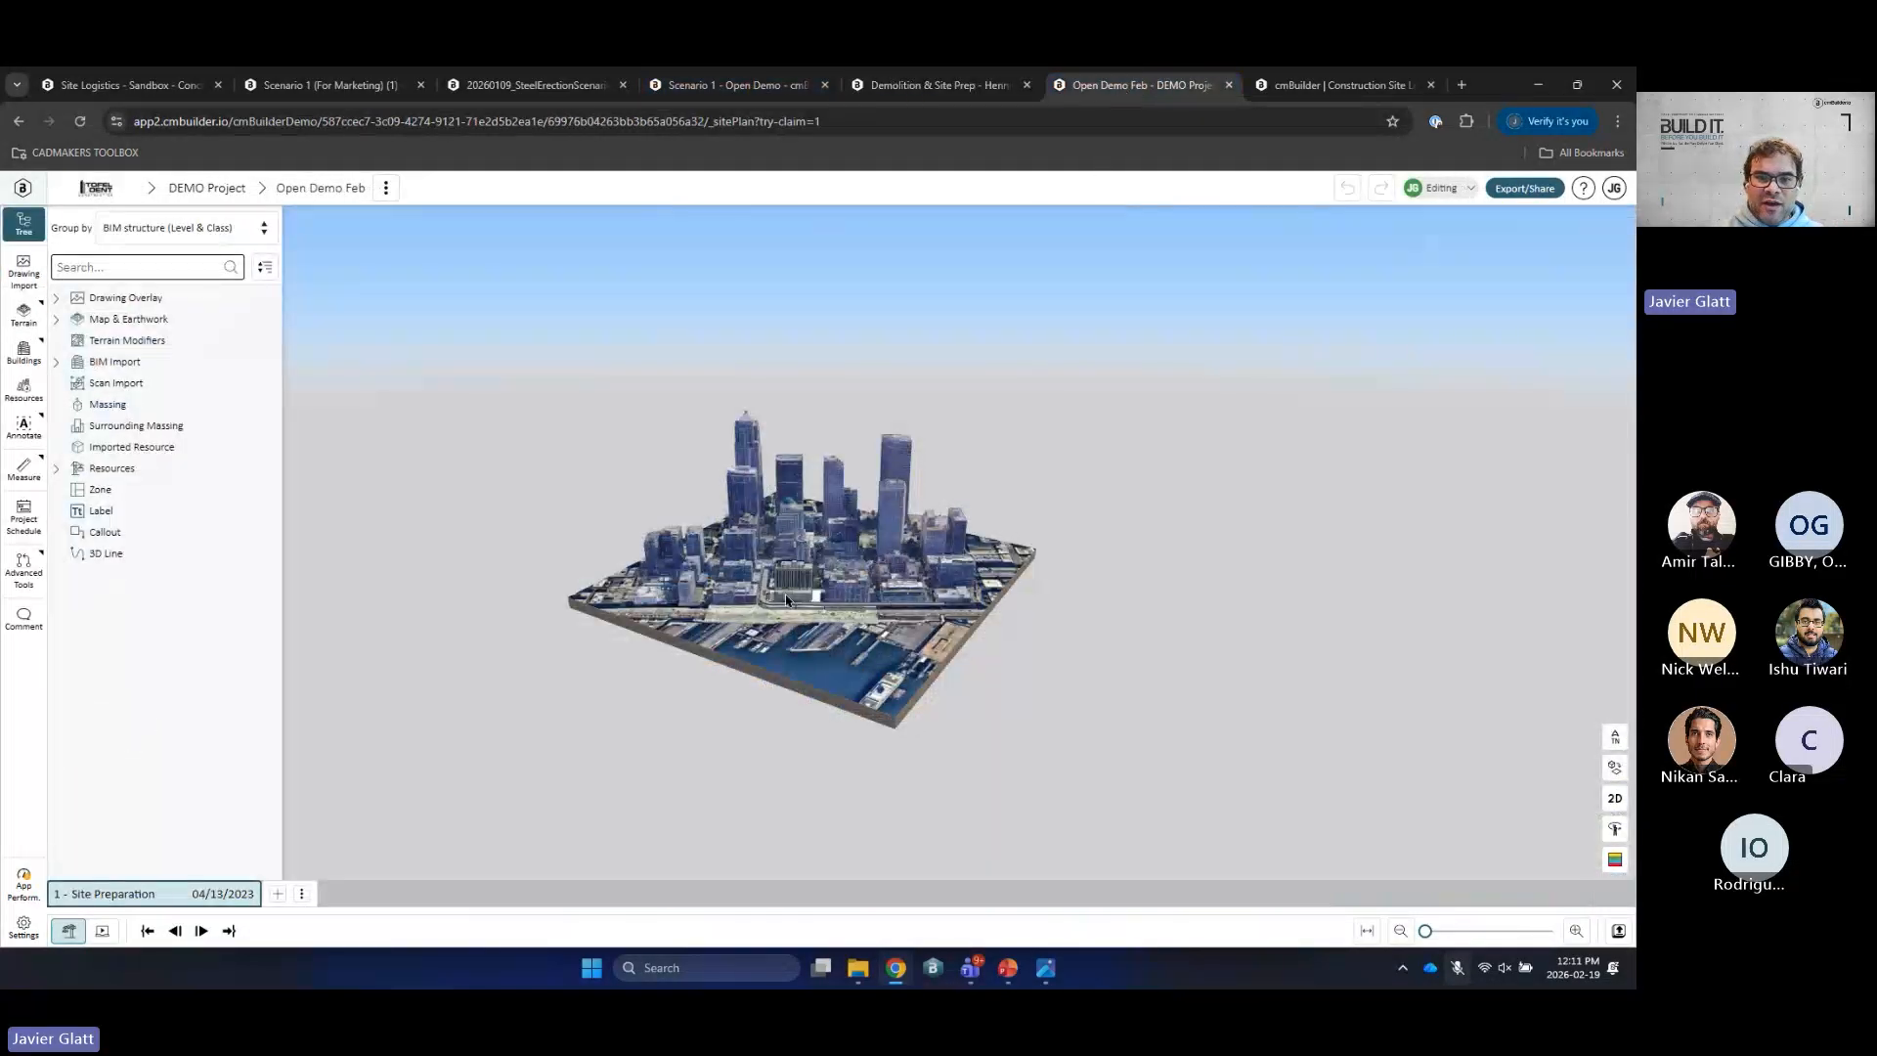
scroll(788, 601, "up", 10)
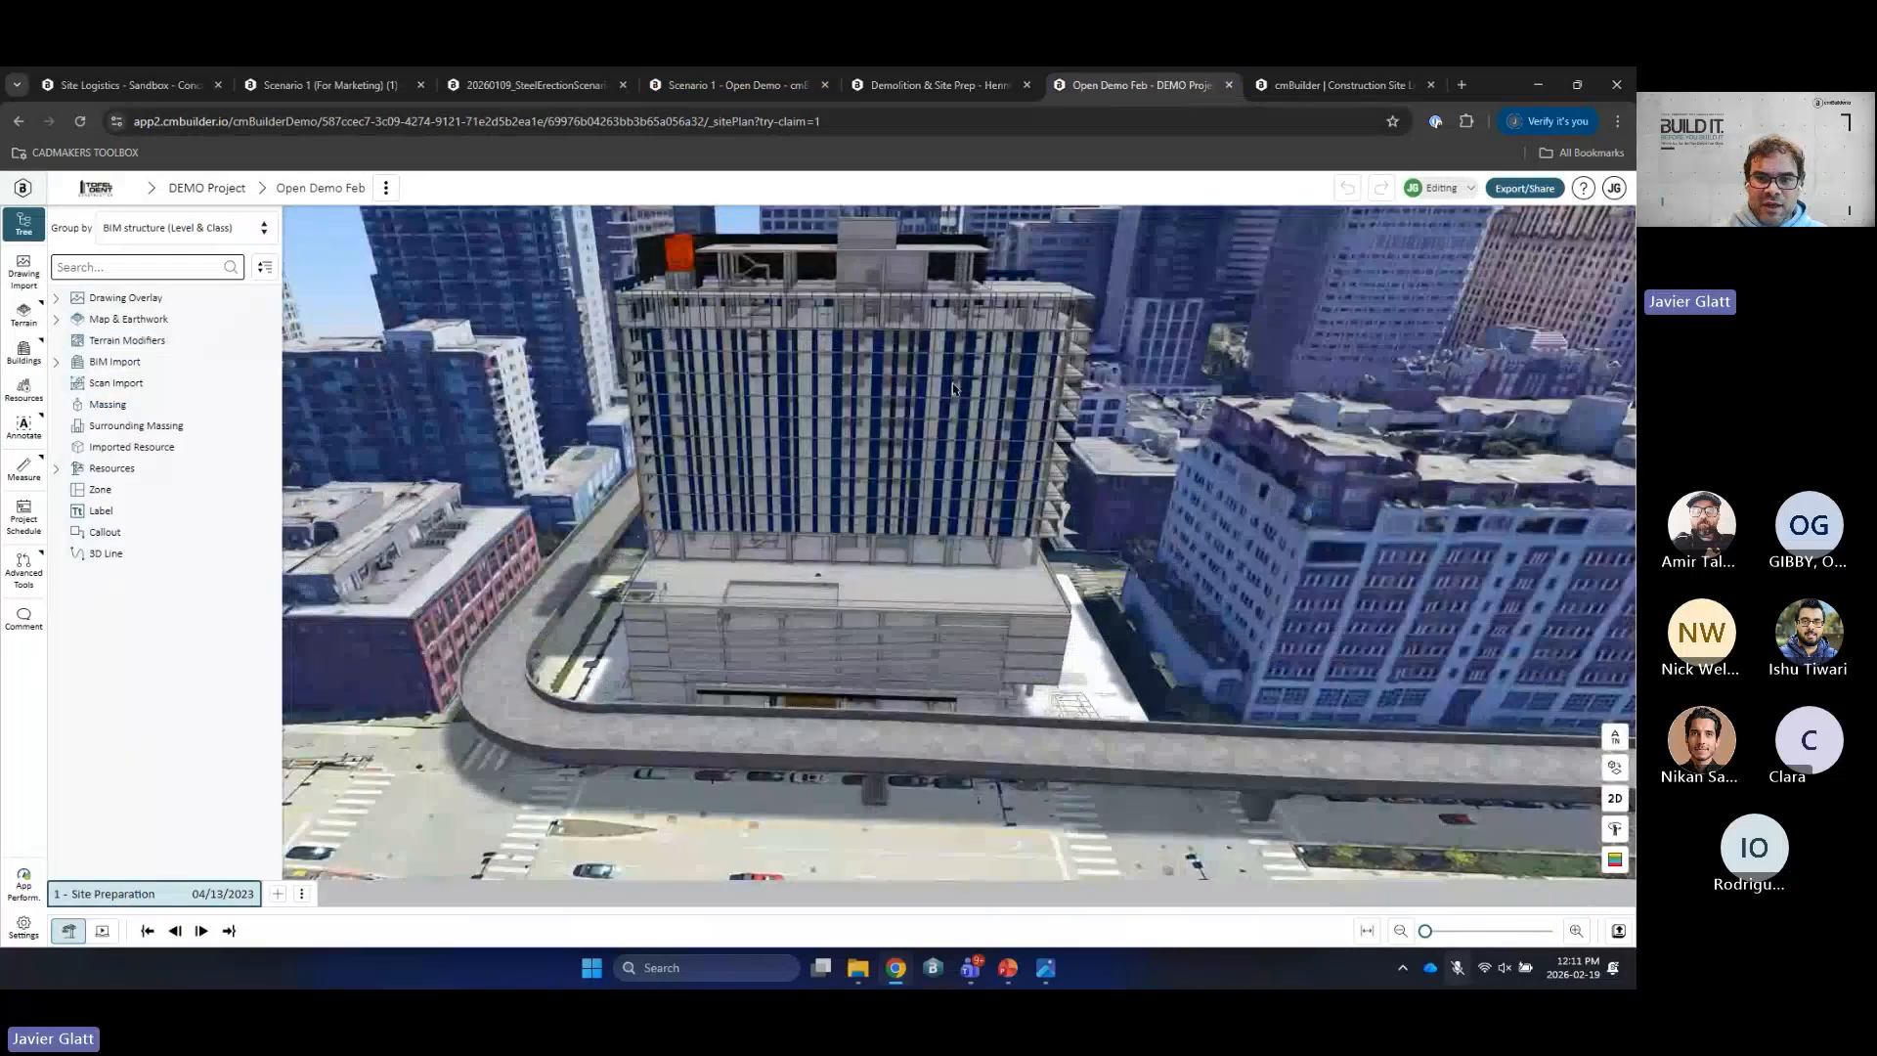
Step: Switch the unit preferences in the user settings to Imperial and set the length precision to 0.0
left_click_drag(953, 389, 797, 590)
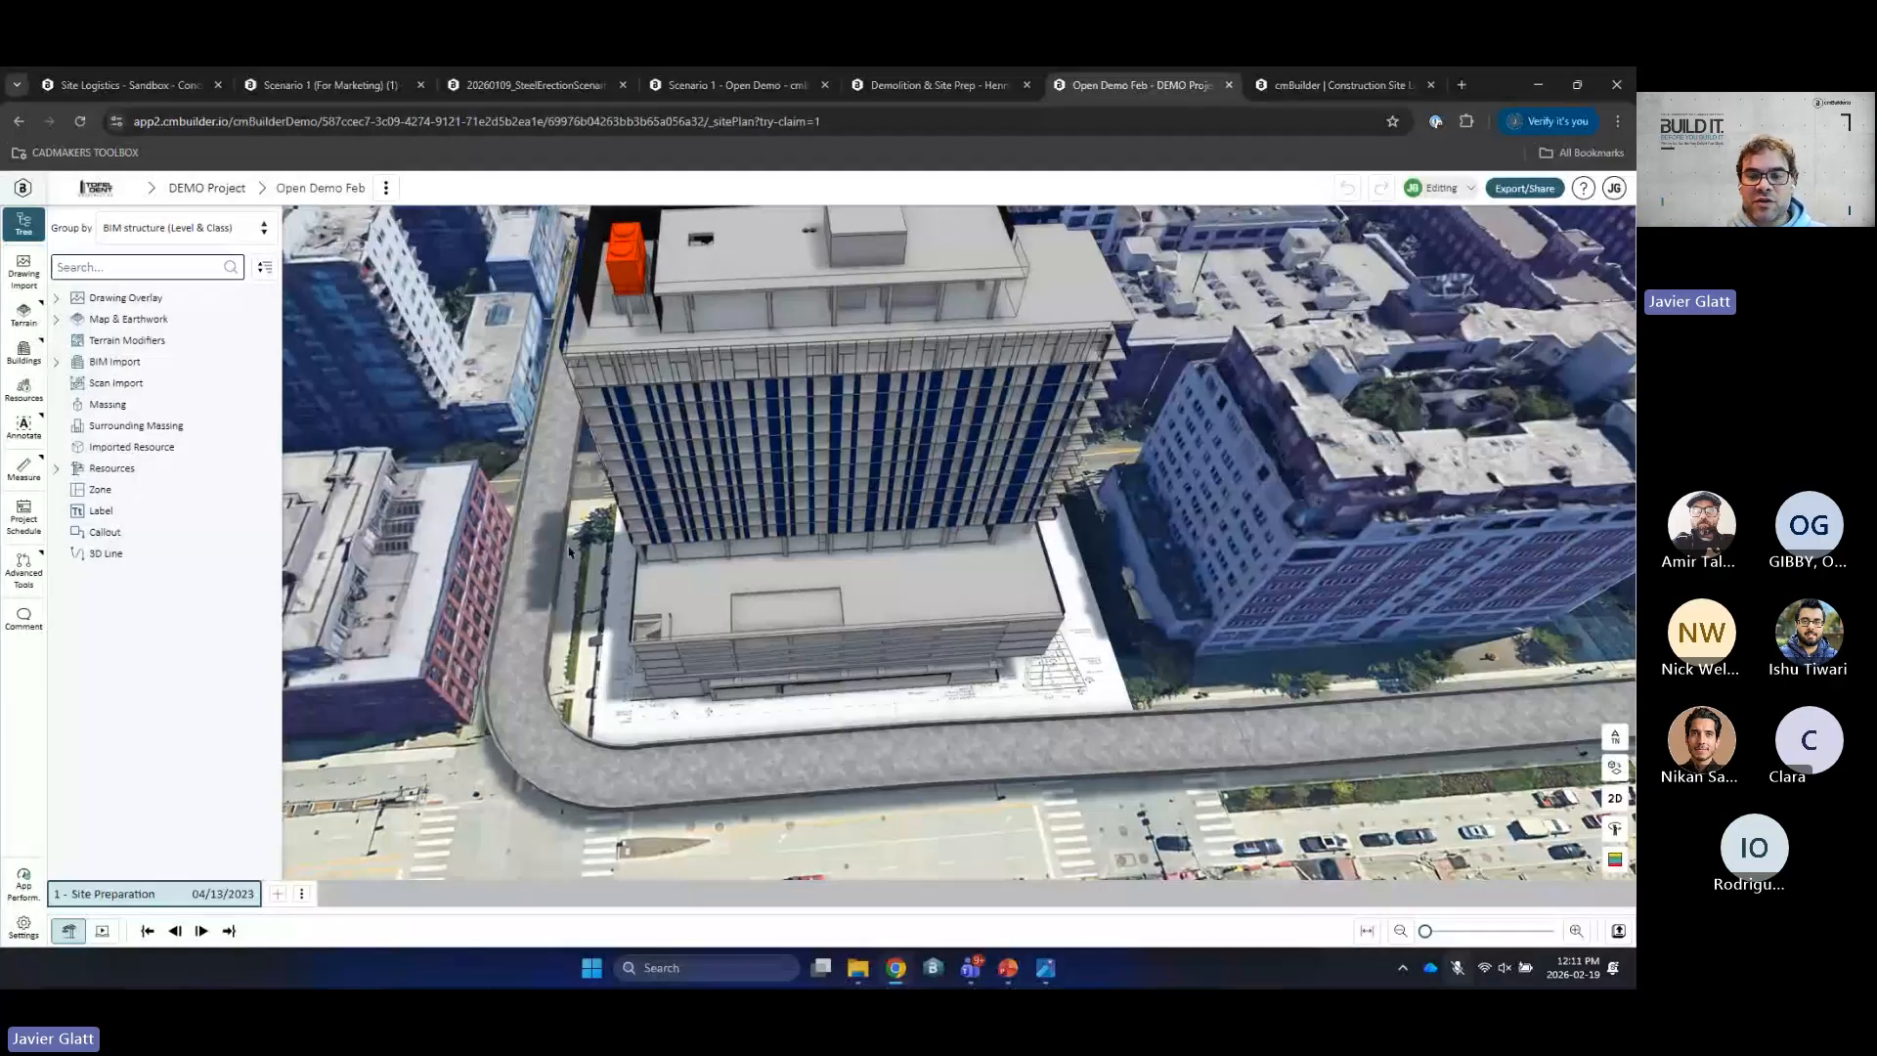
scroll(918, 549, "down", 5)
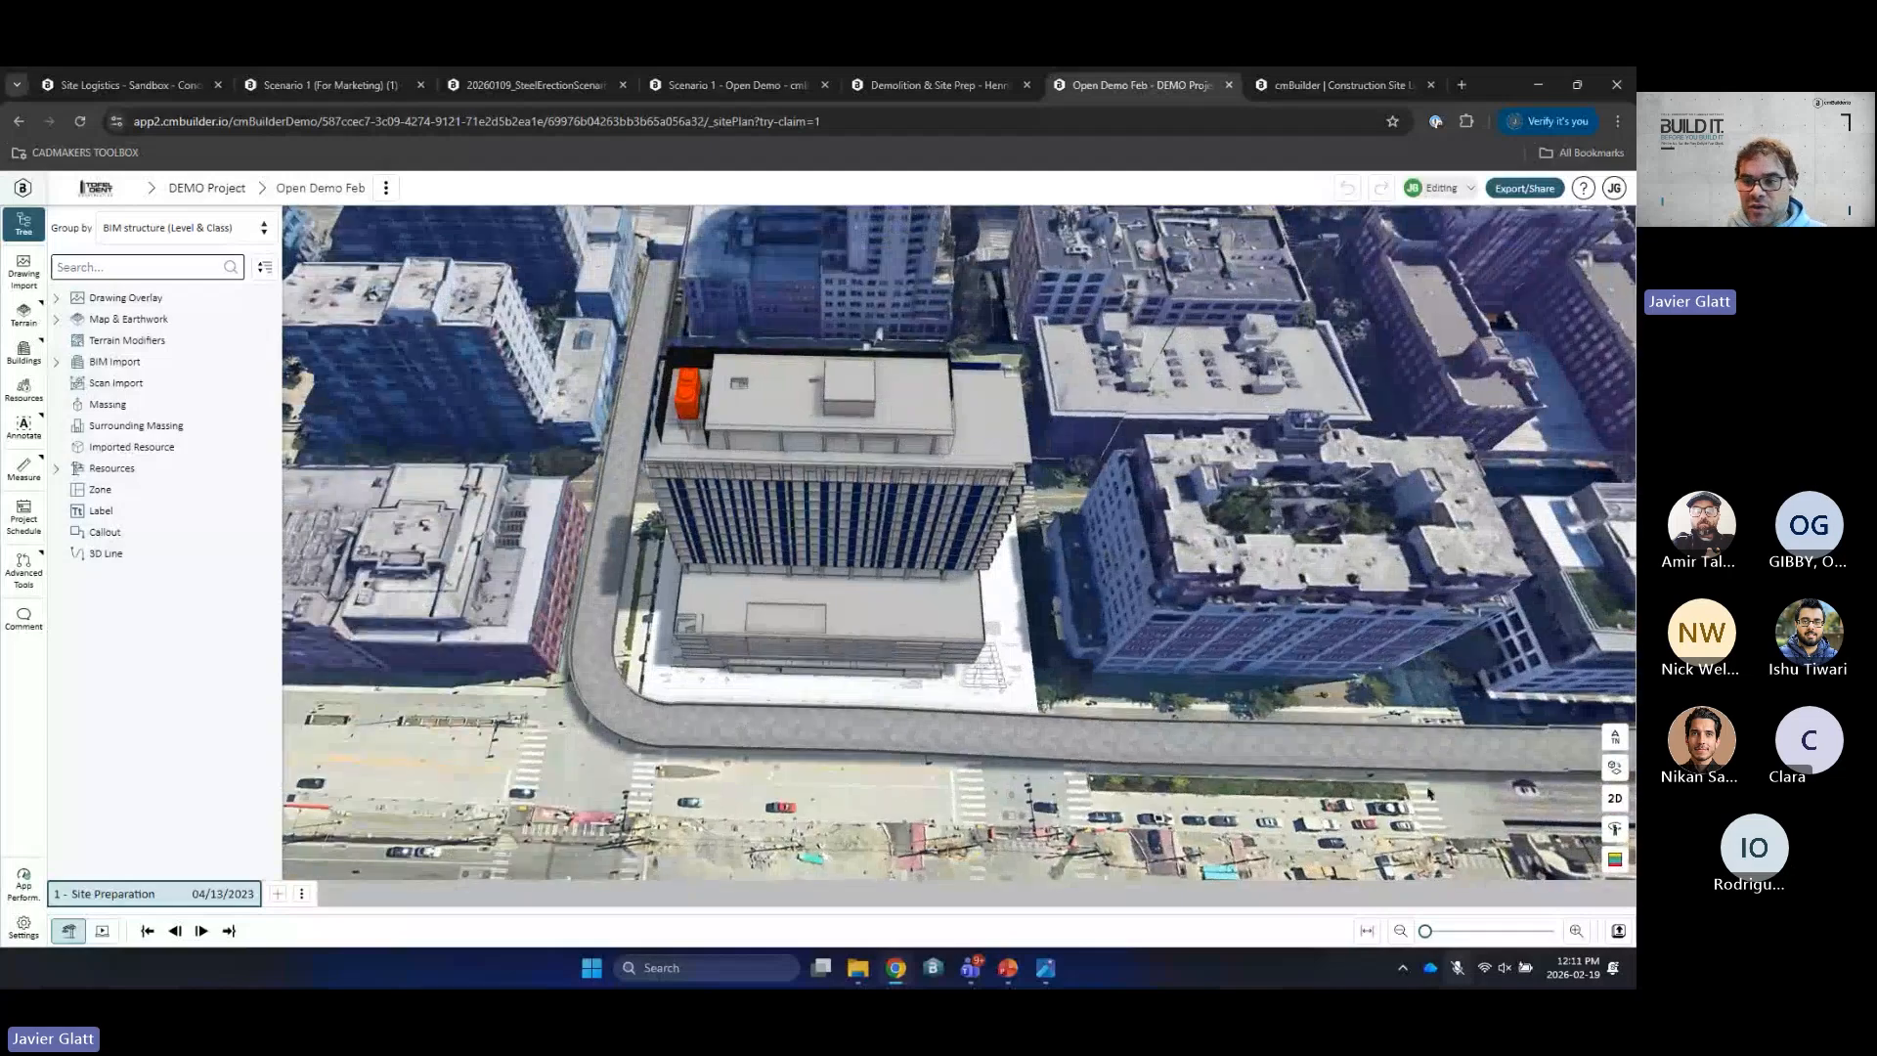
left_click(1614, 188)
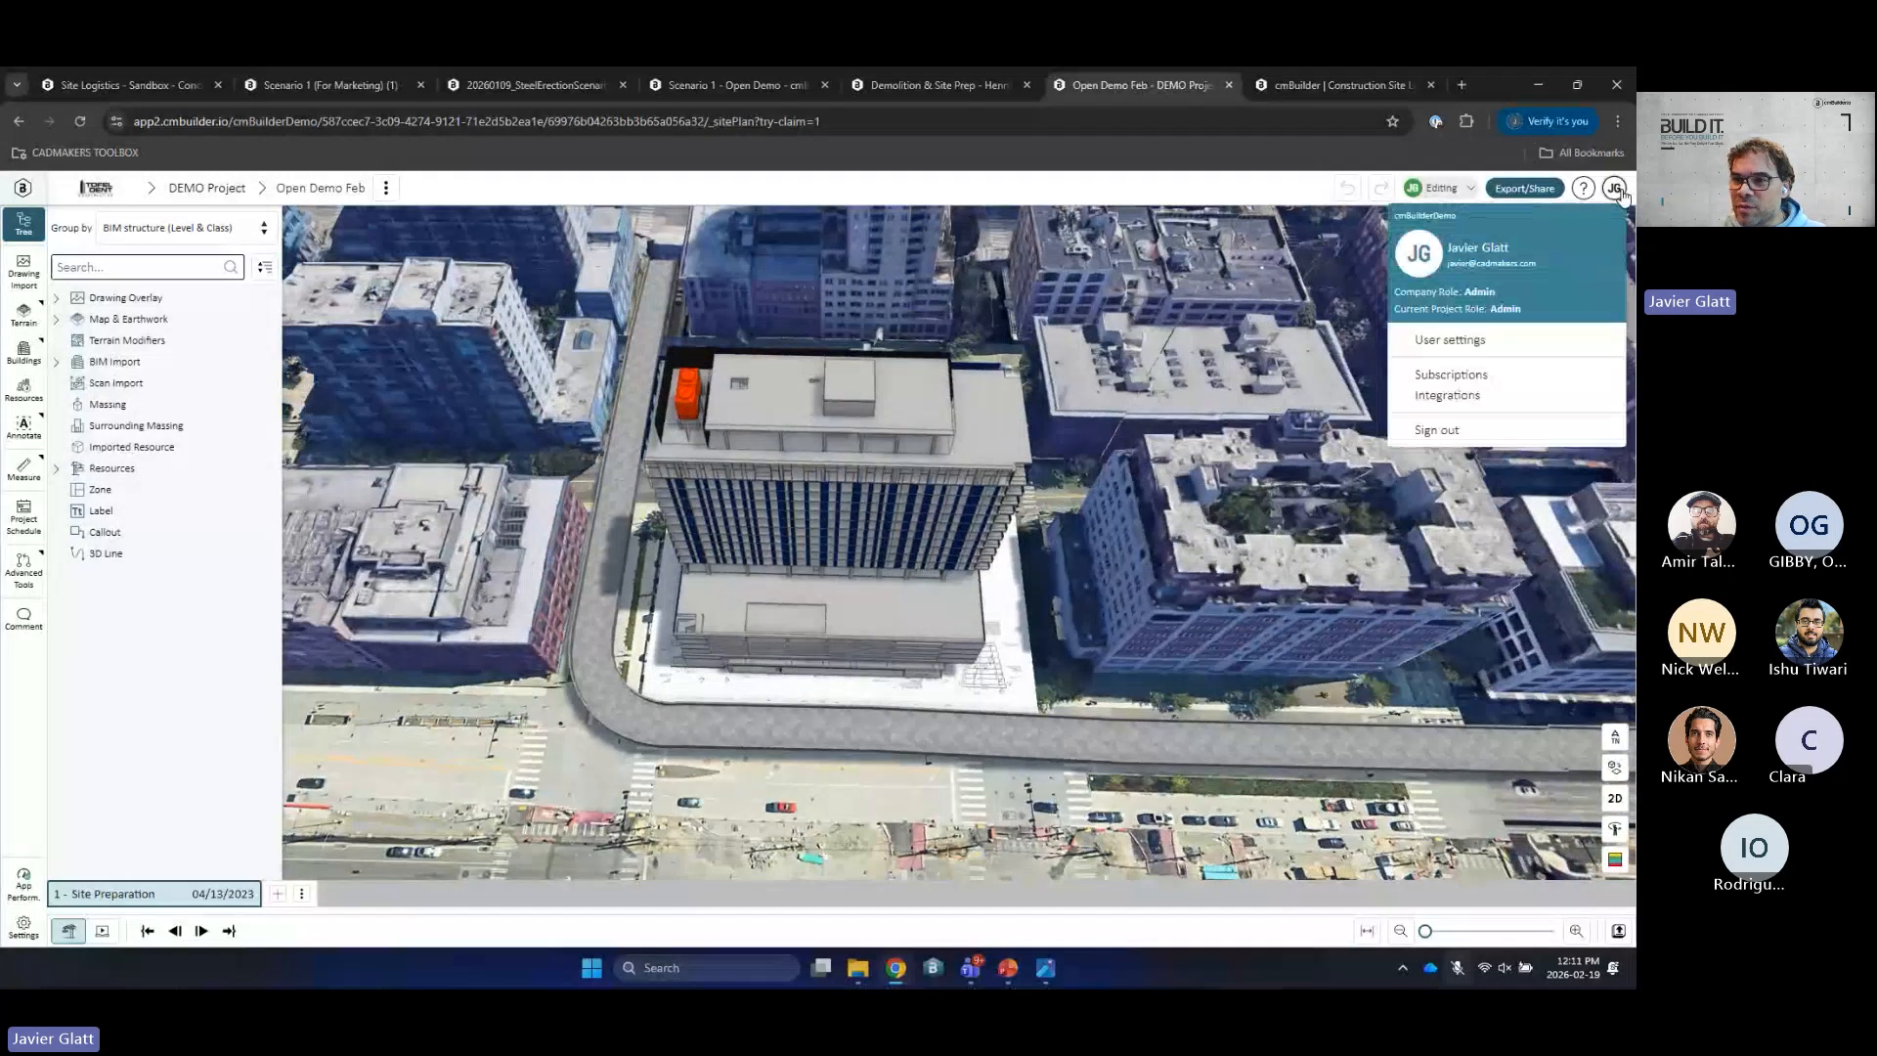
left_click(1447, 343)
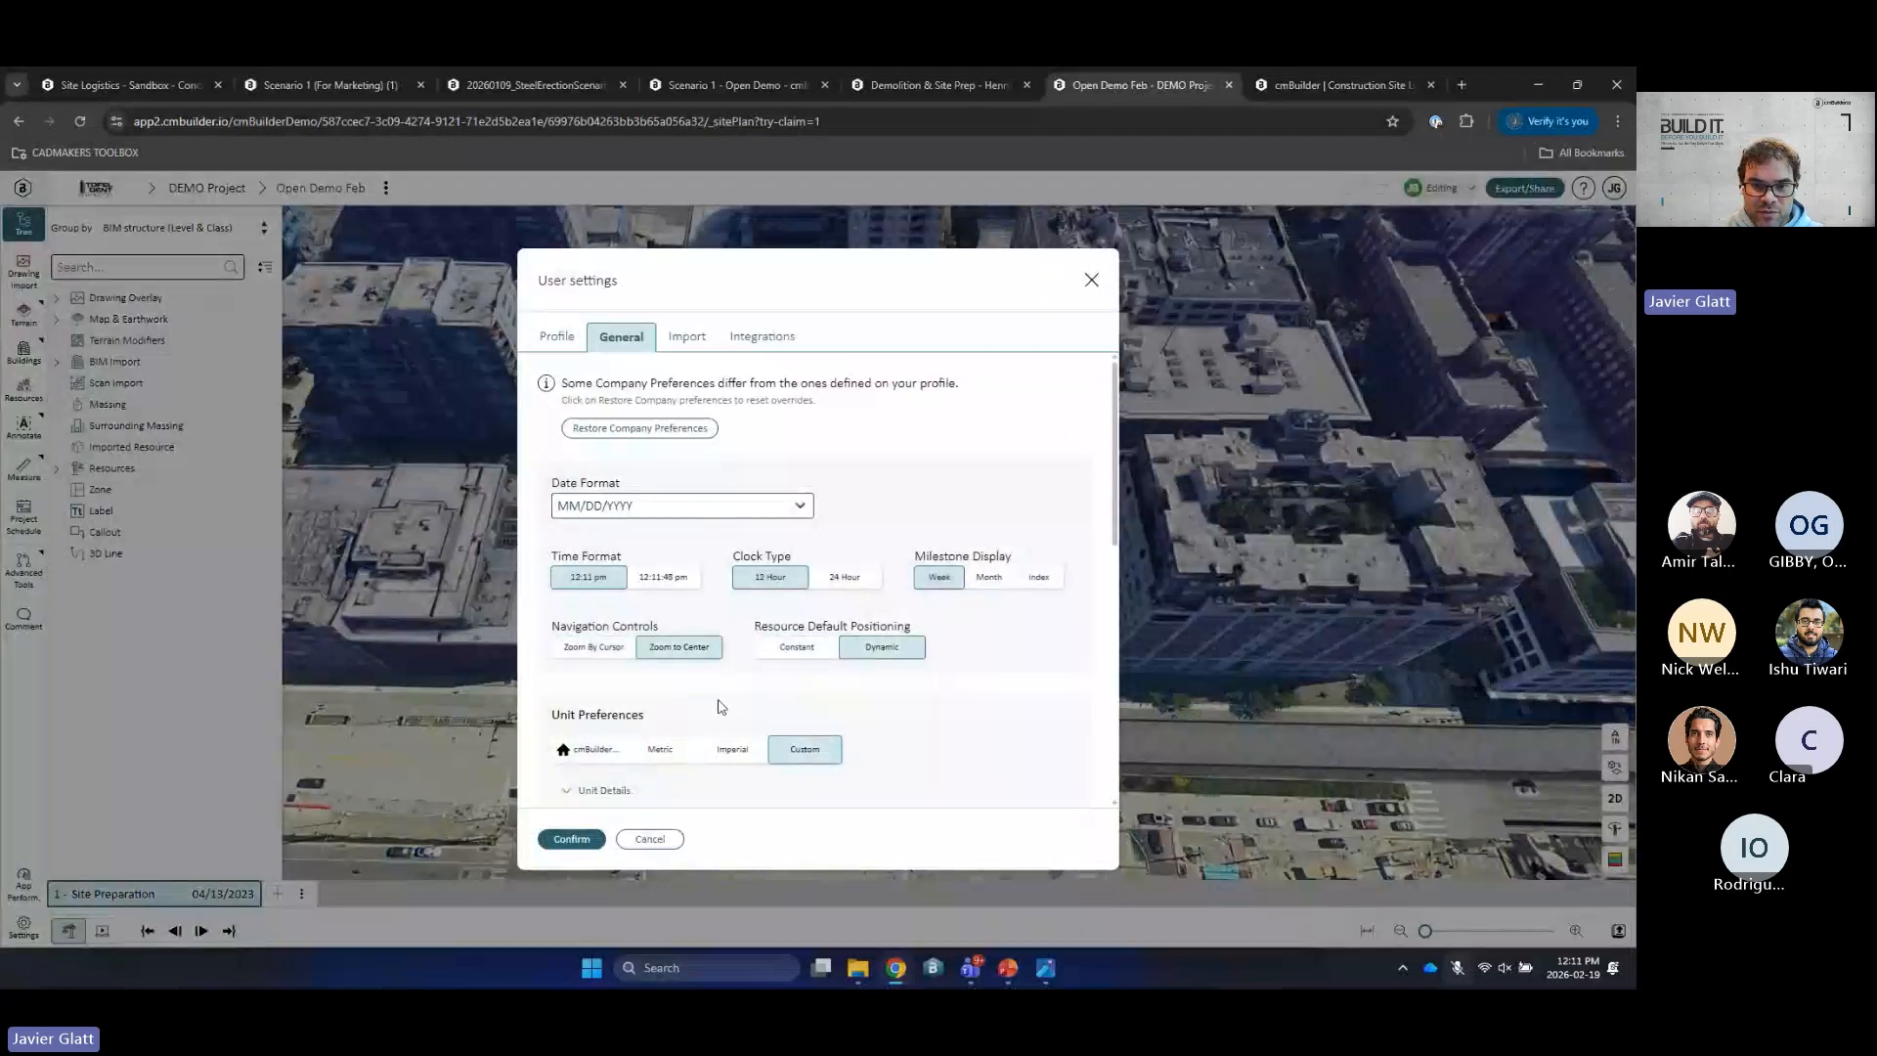
left_click(748, 766)
scroll(749, 767, "down", 3)
left_click(903, 622)
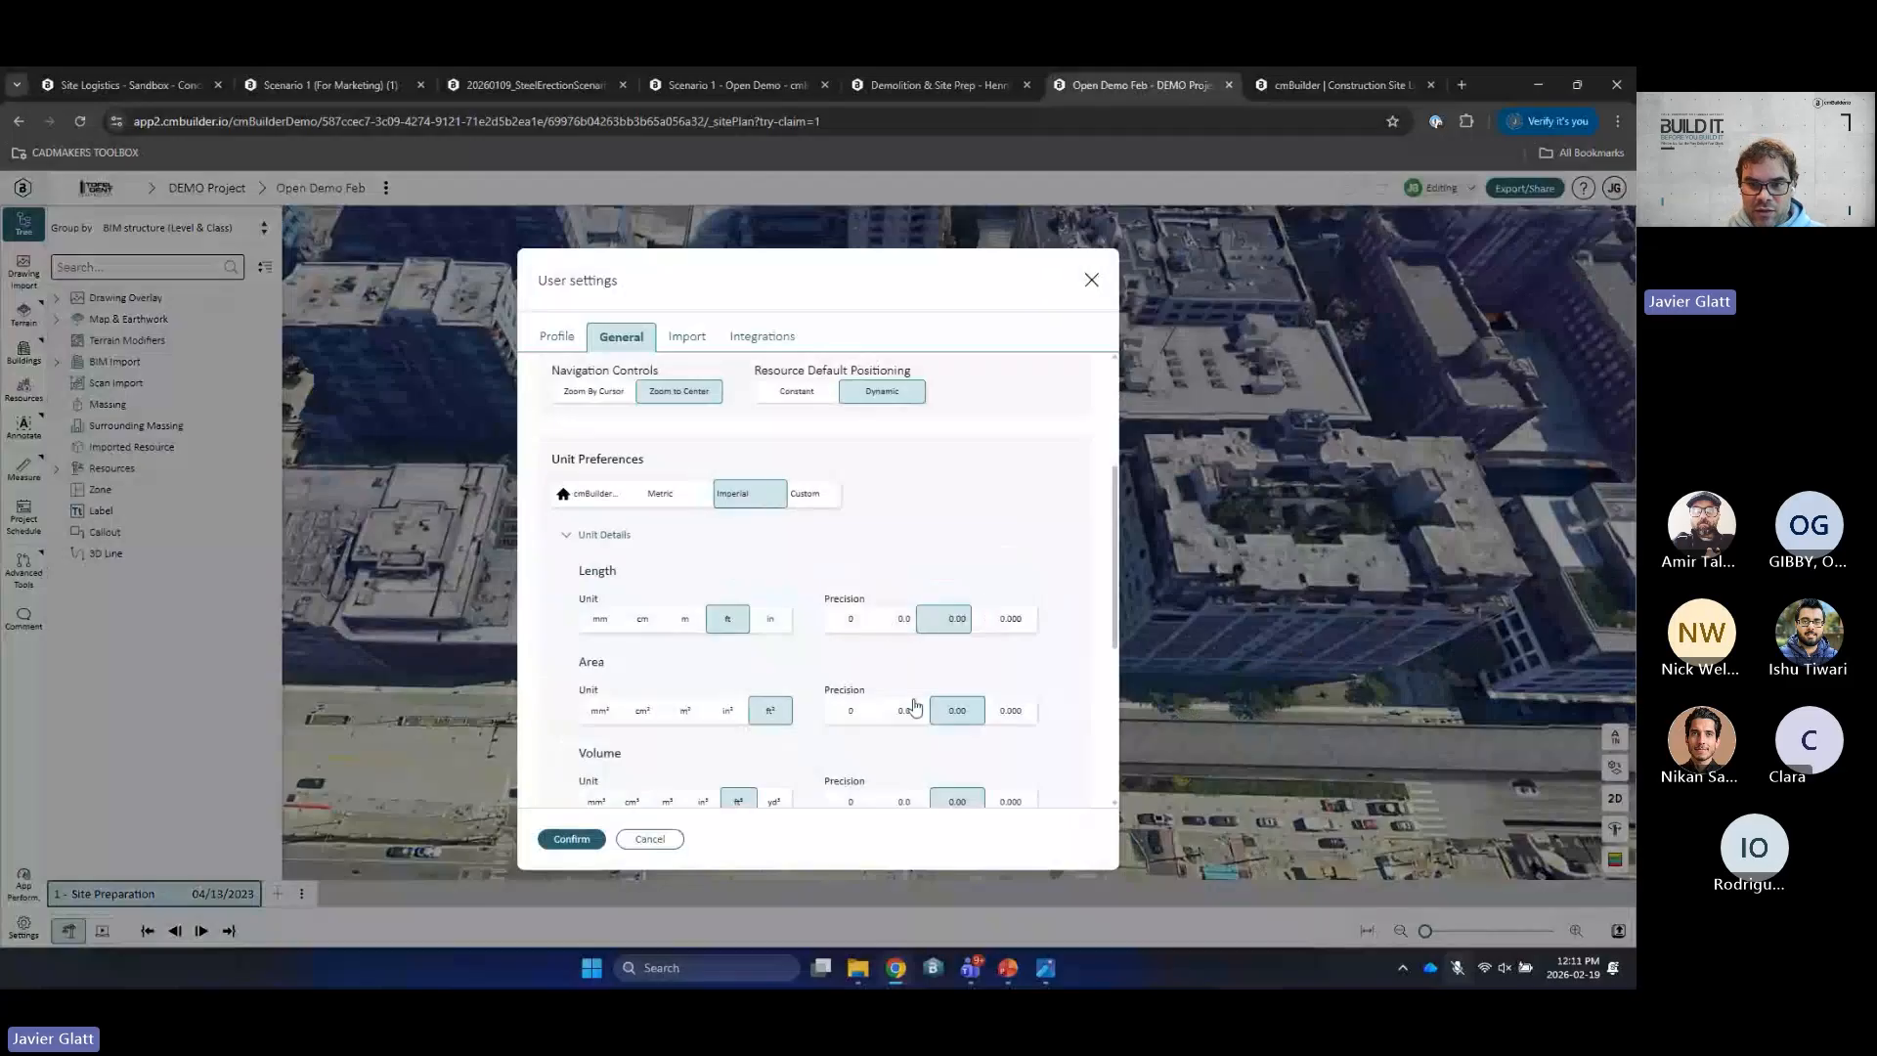
Step: Set the area, volume and mass precision to 0.0 and save the user settings
left_click(911, 707)
scroll(912, 707, "down", 2)
left_click(901, 631)
left_click(905, 722)
scroll(904, 723, "down", 2)
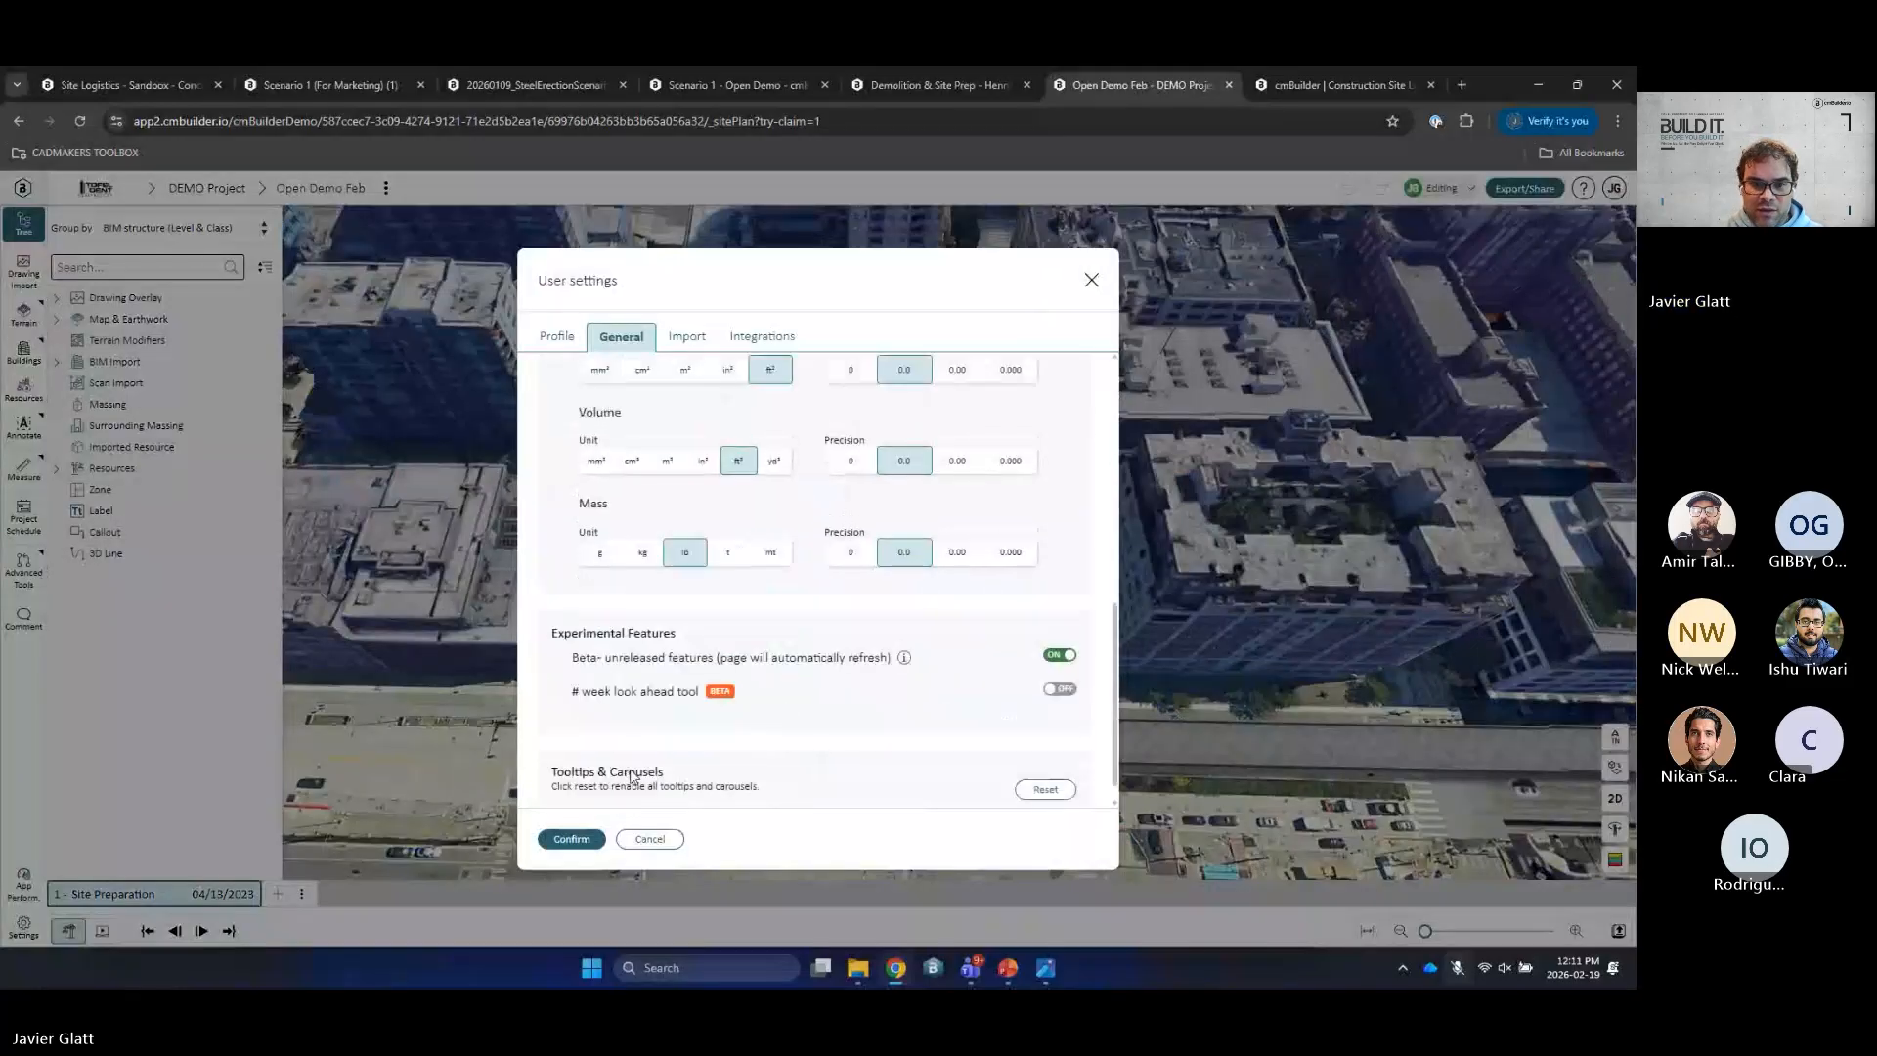
key("Return")
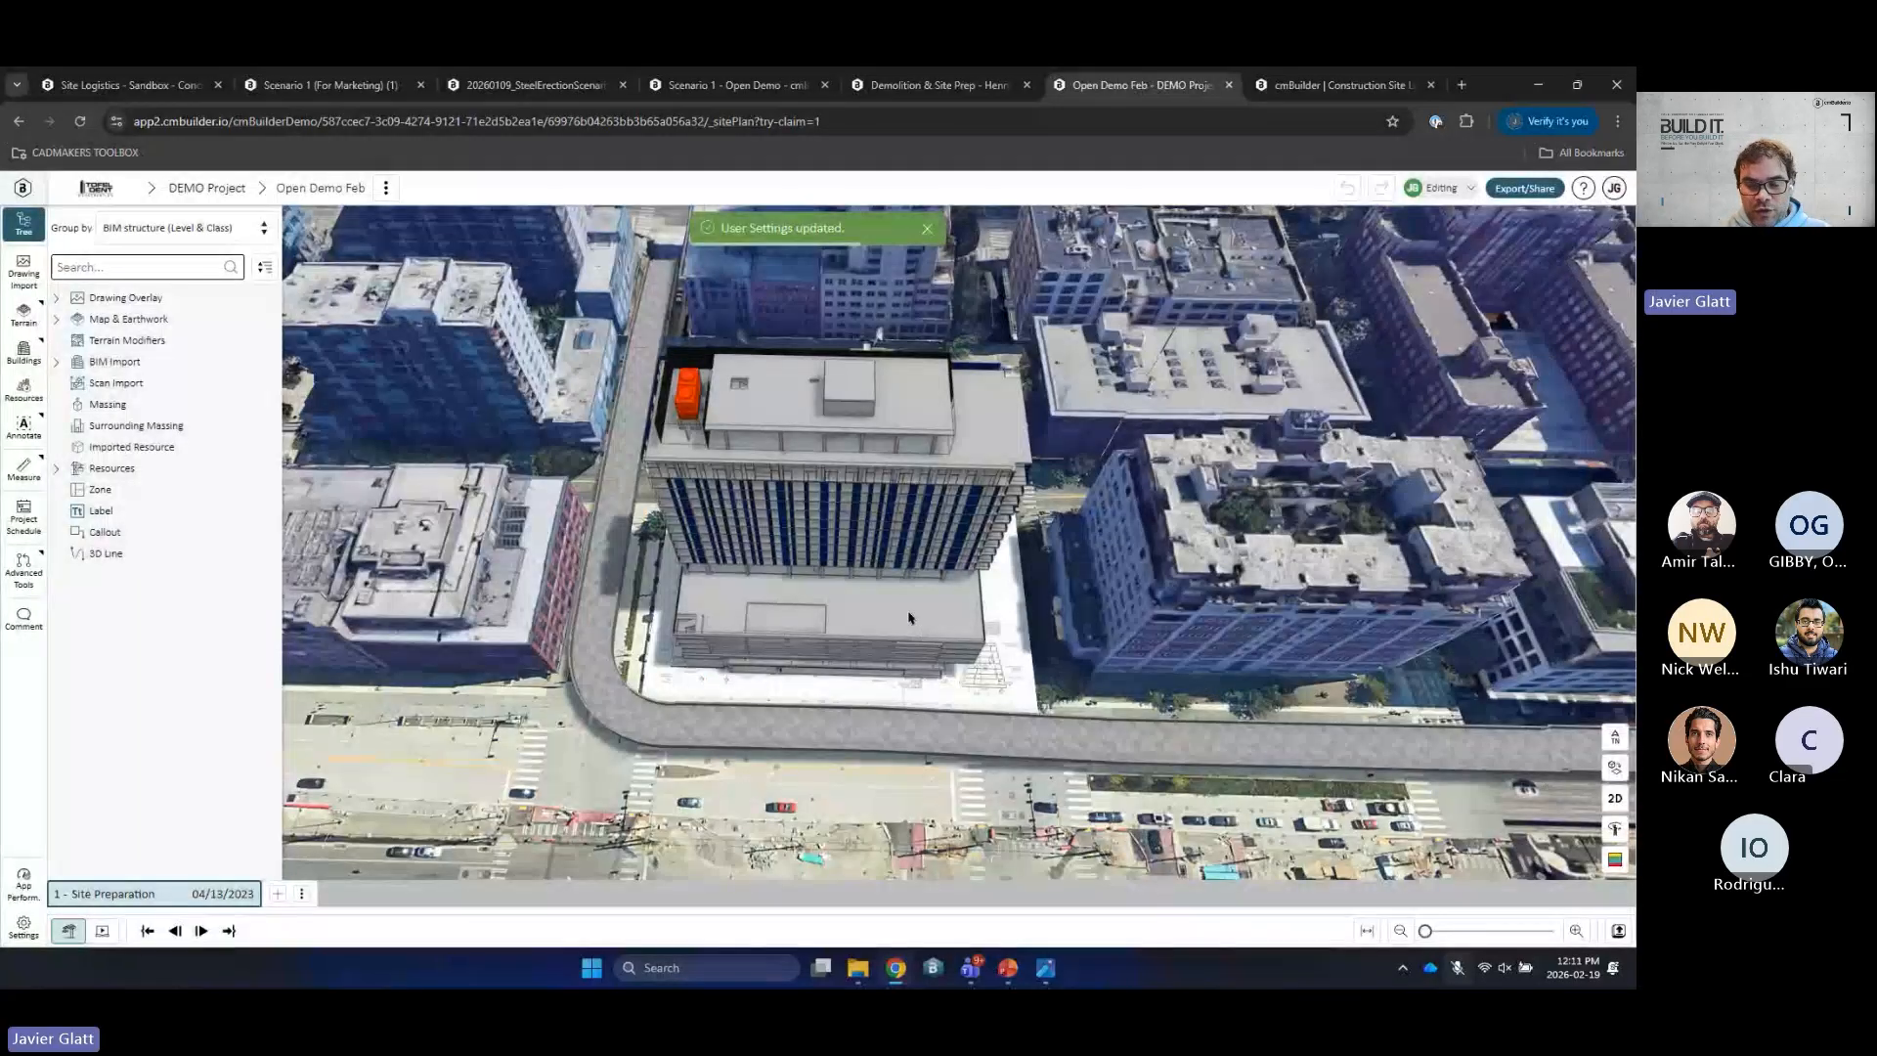
Step: Switch the site to the 2D plan view, framed on the building footprint and its drawing overlay
middle_click_drag(910, 618, 930, 651)
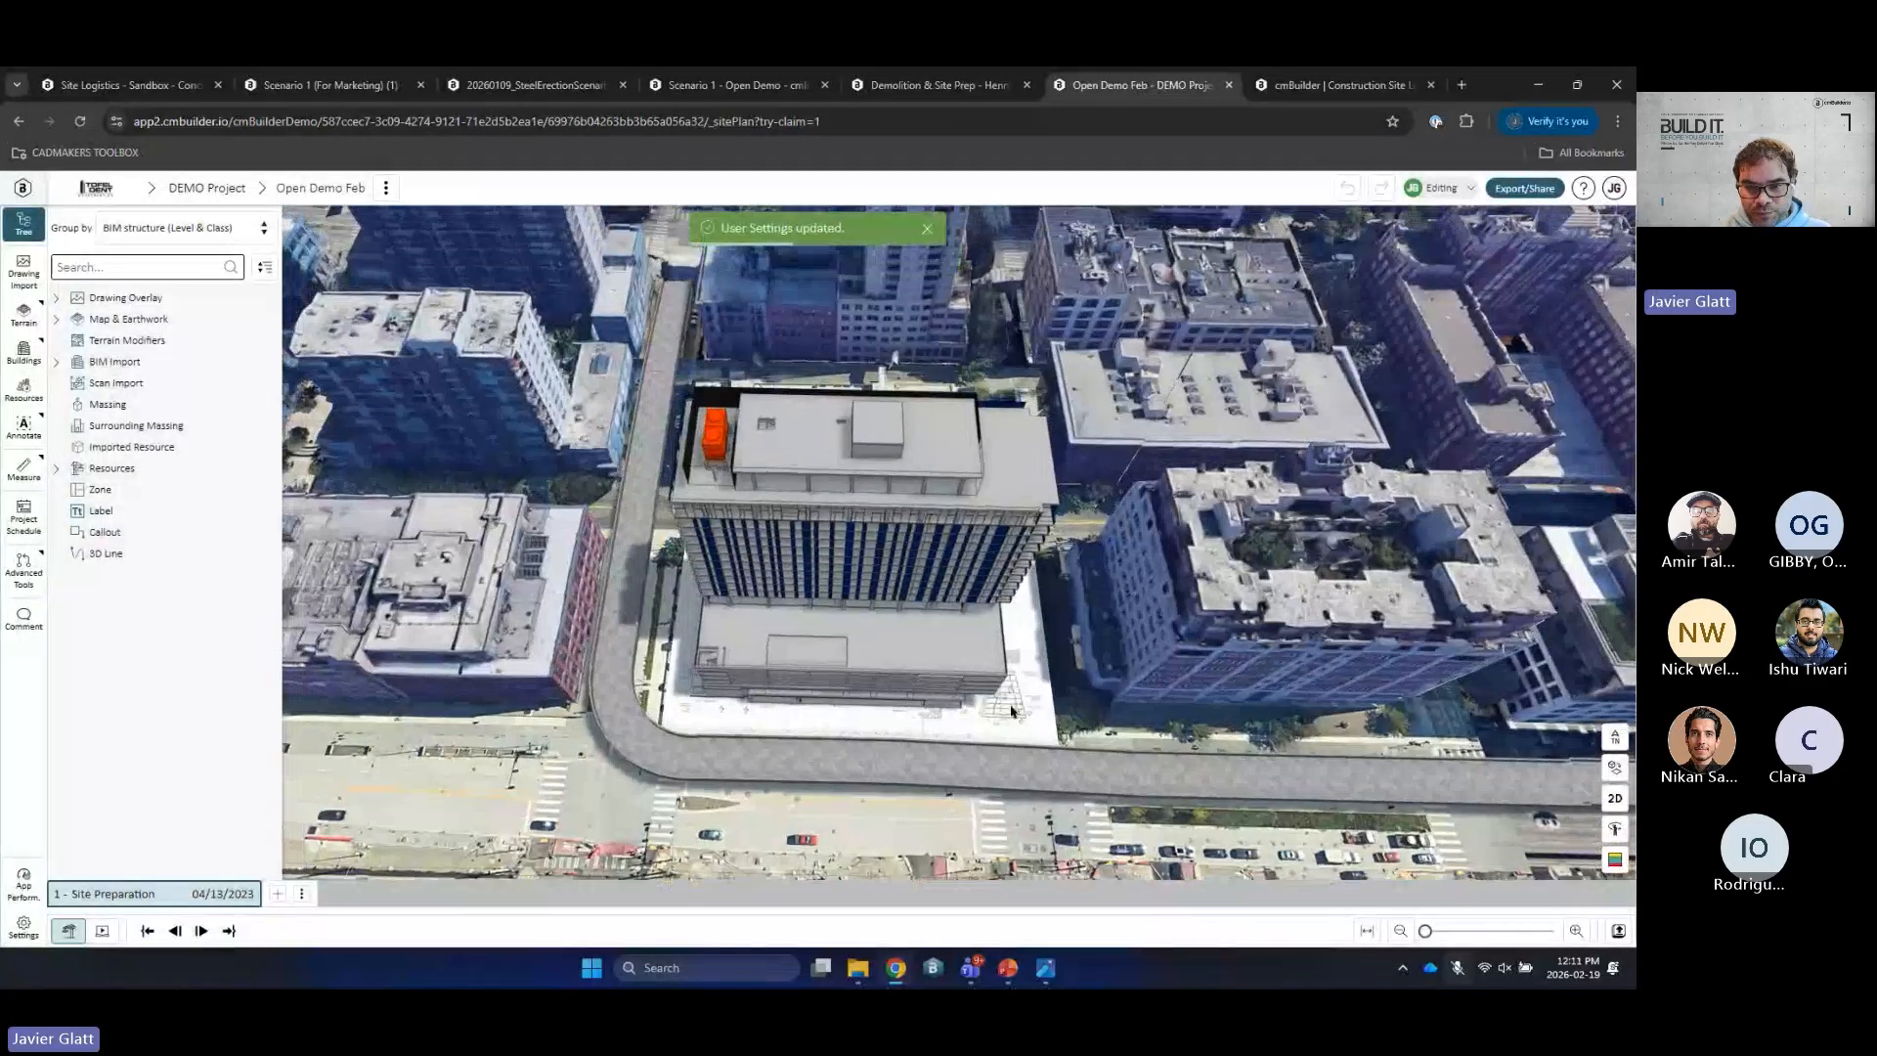
left_click(1615, 799)
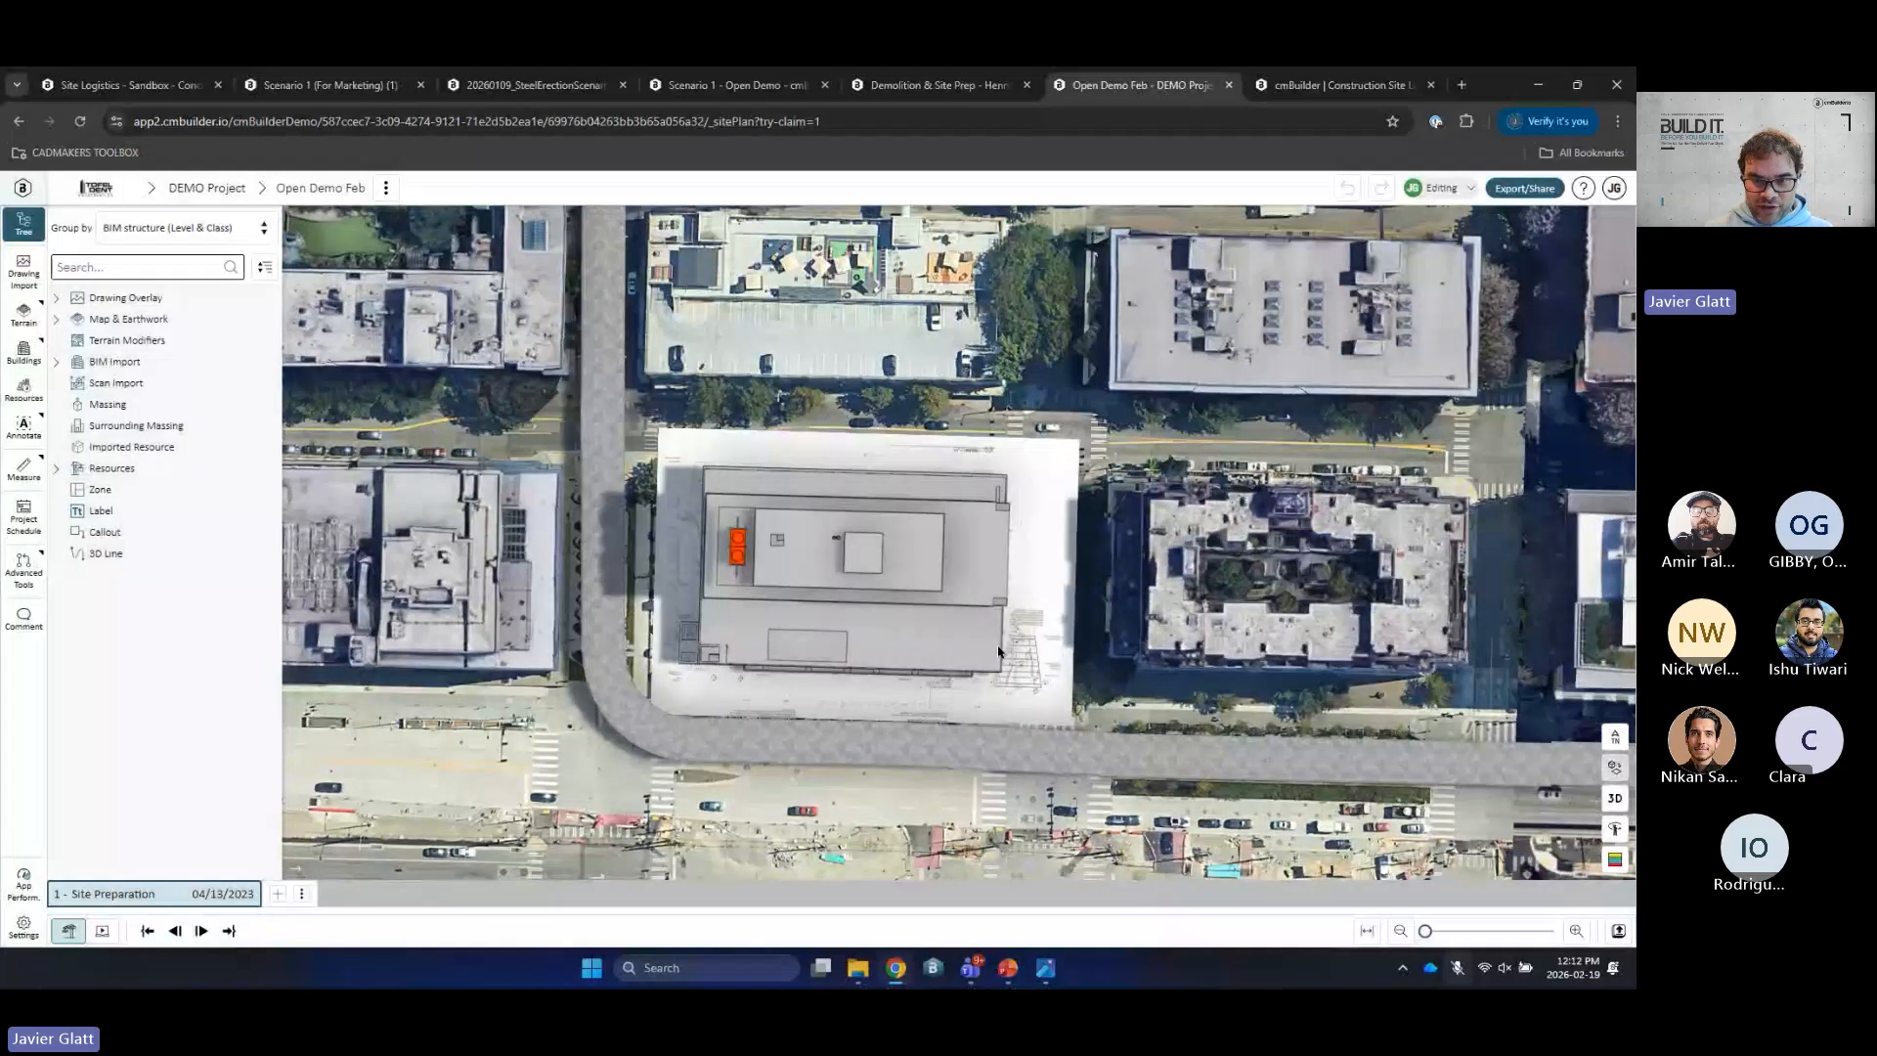
scroll(990, 606, "up", 5)
right_click_drag(1237, 679, 1186, 625)
left_click_drag(1186, 624, 1187, 698)
right_click_drag(1187, 698, 1189, 743)
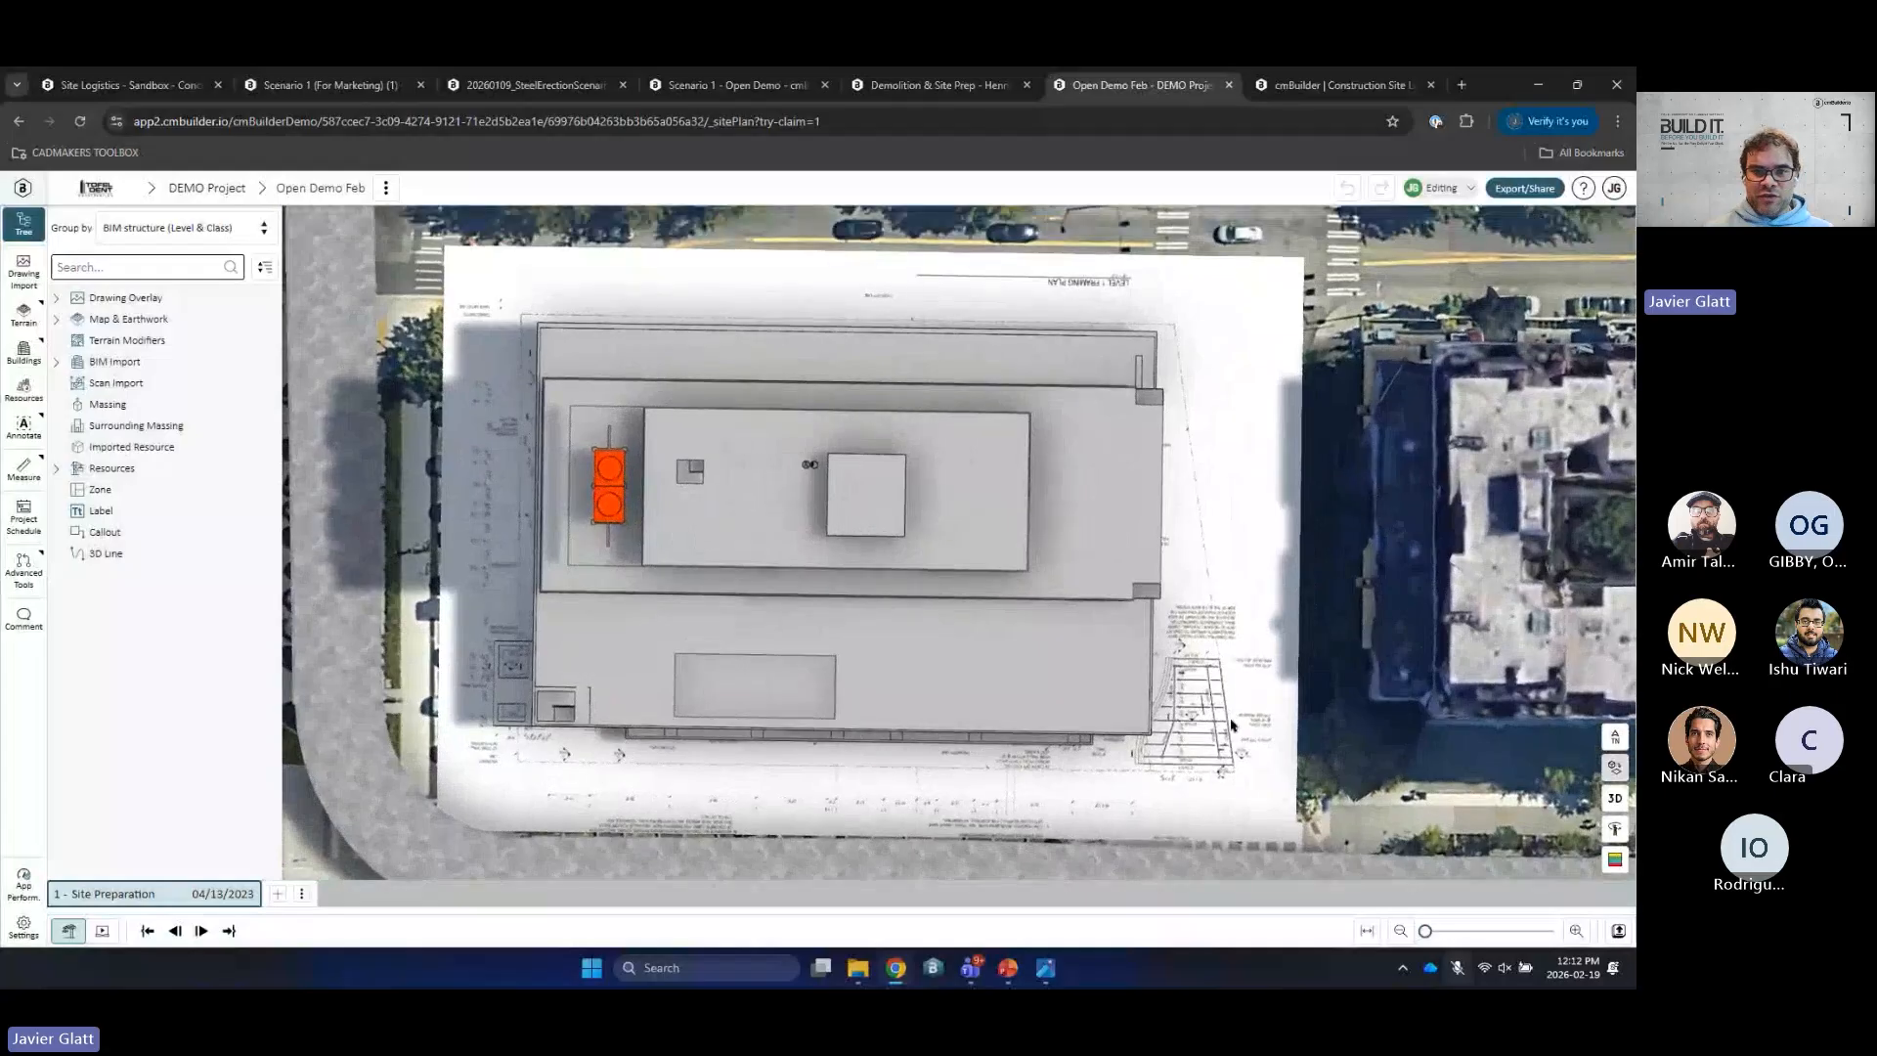
left_click_drag(1232, 725, 1232, 774)
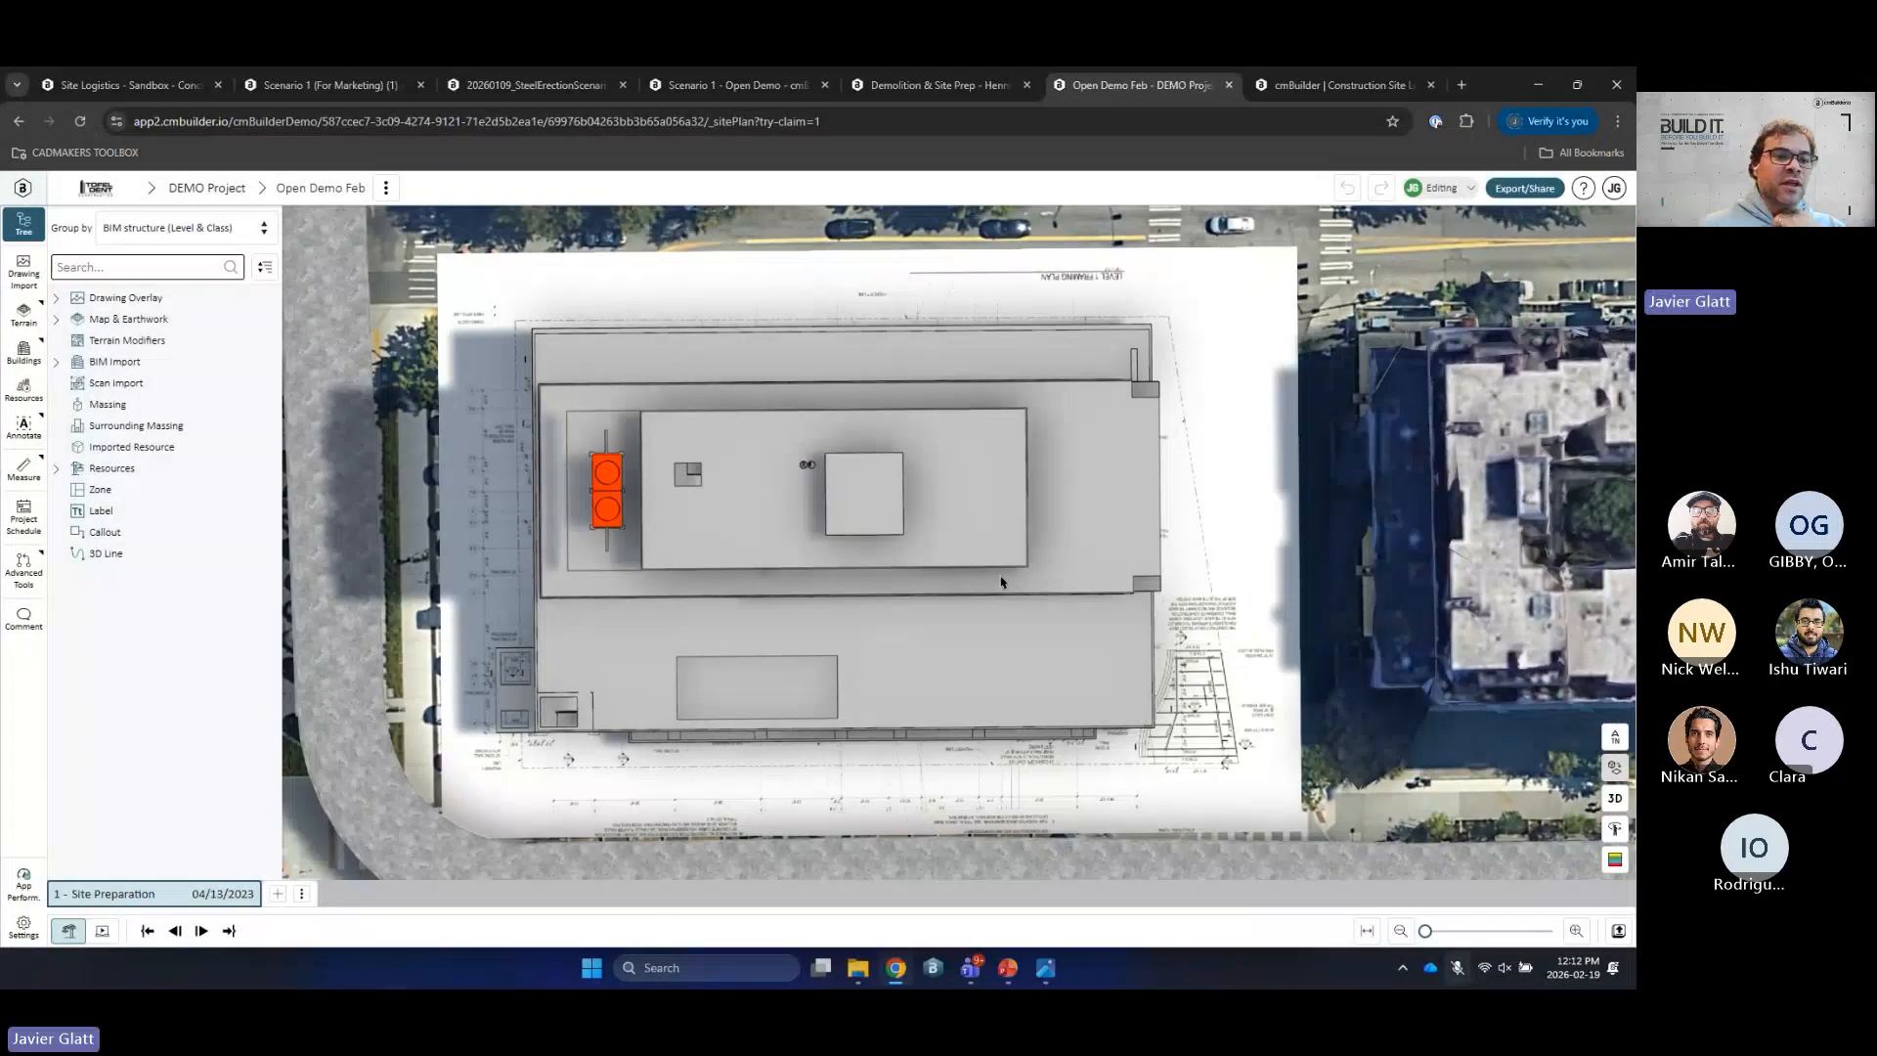
Step: Search the resource library for "fence" and choose the Chain Wire Fence Jersey Barrier for placement
left_click(24, 388)
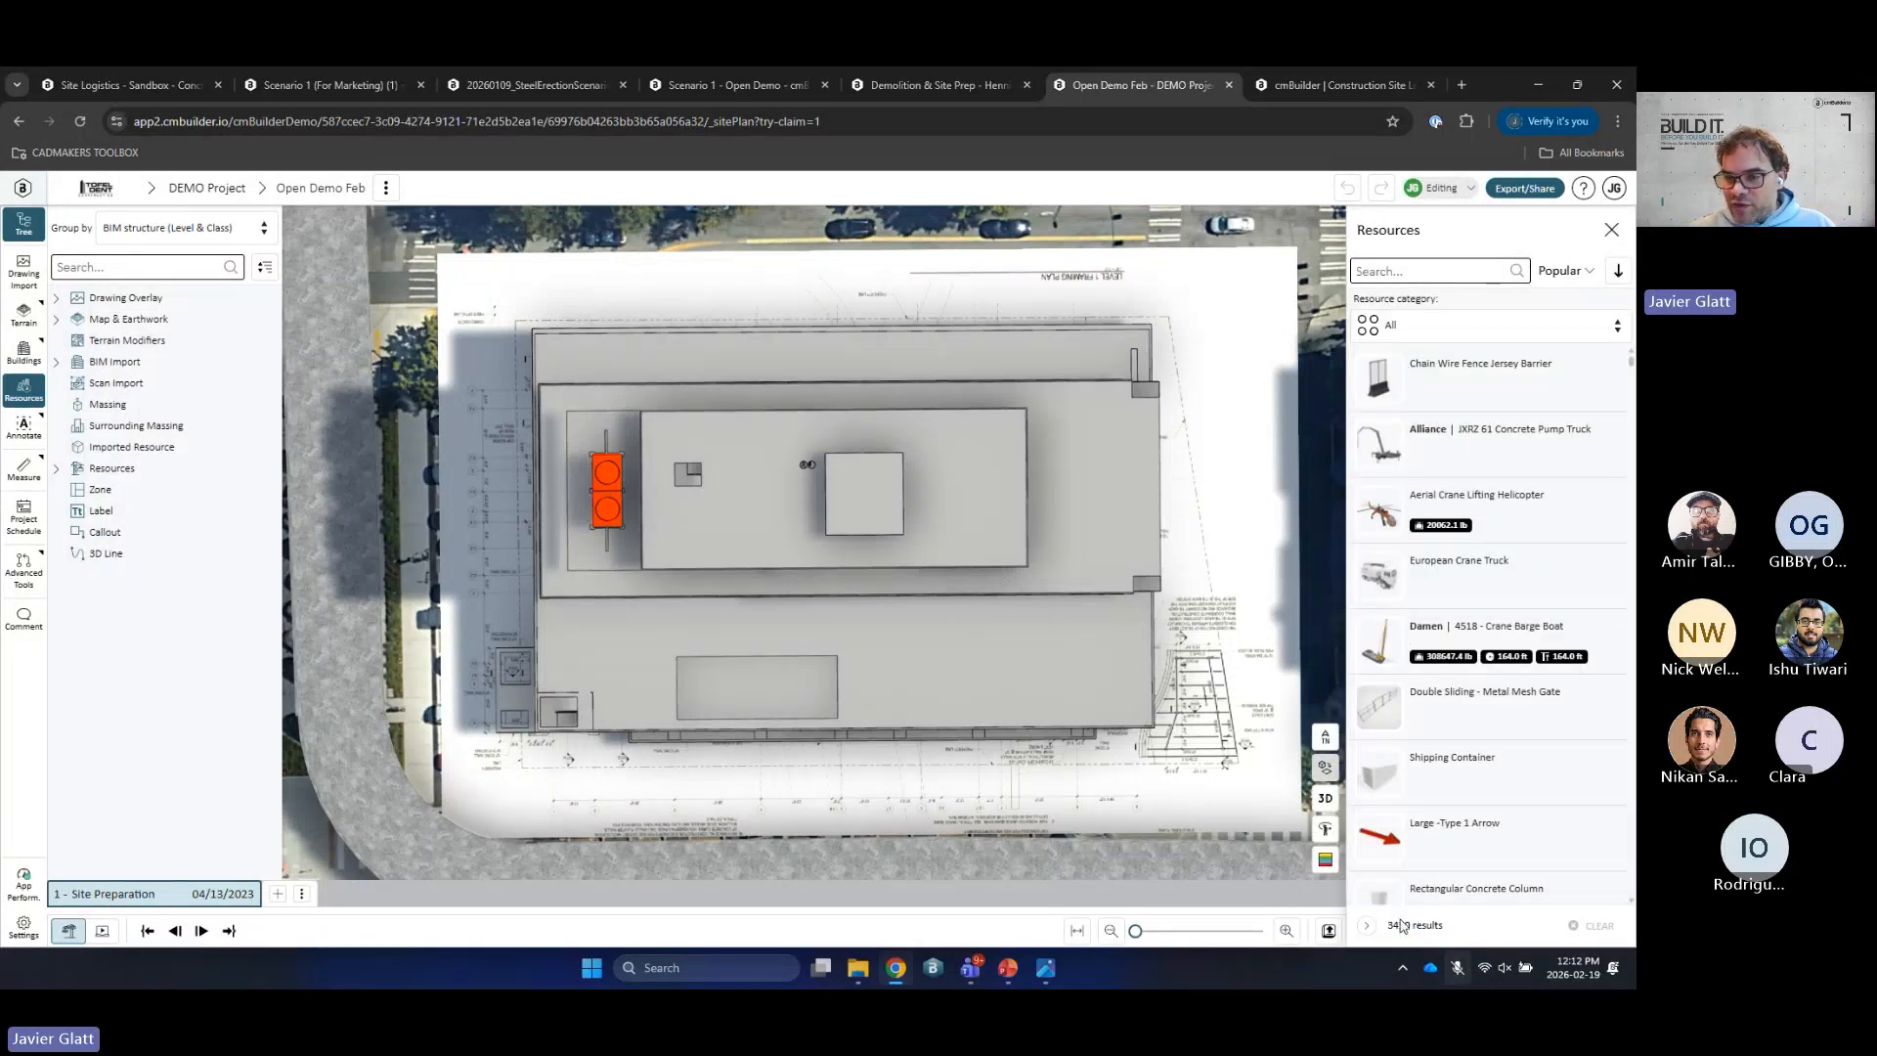
left_click(1415, 323)
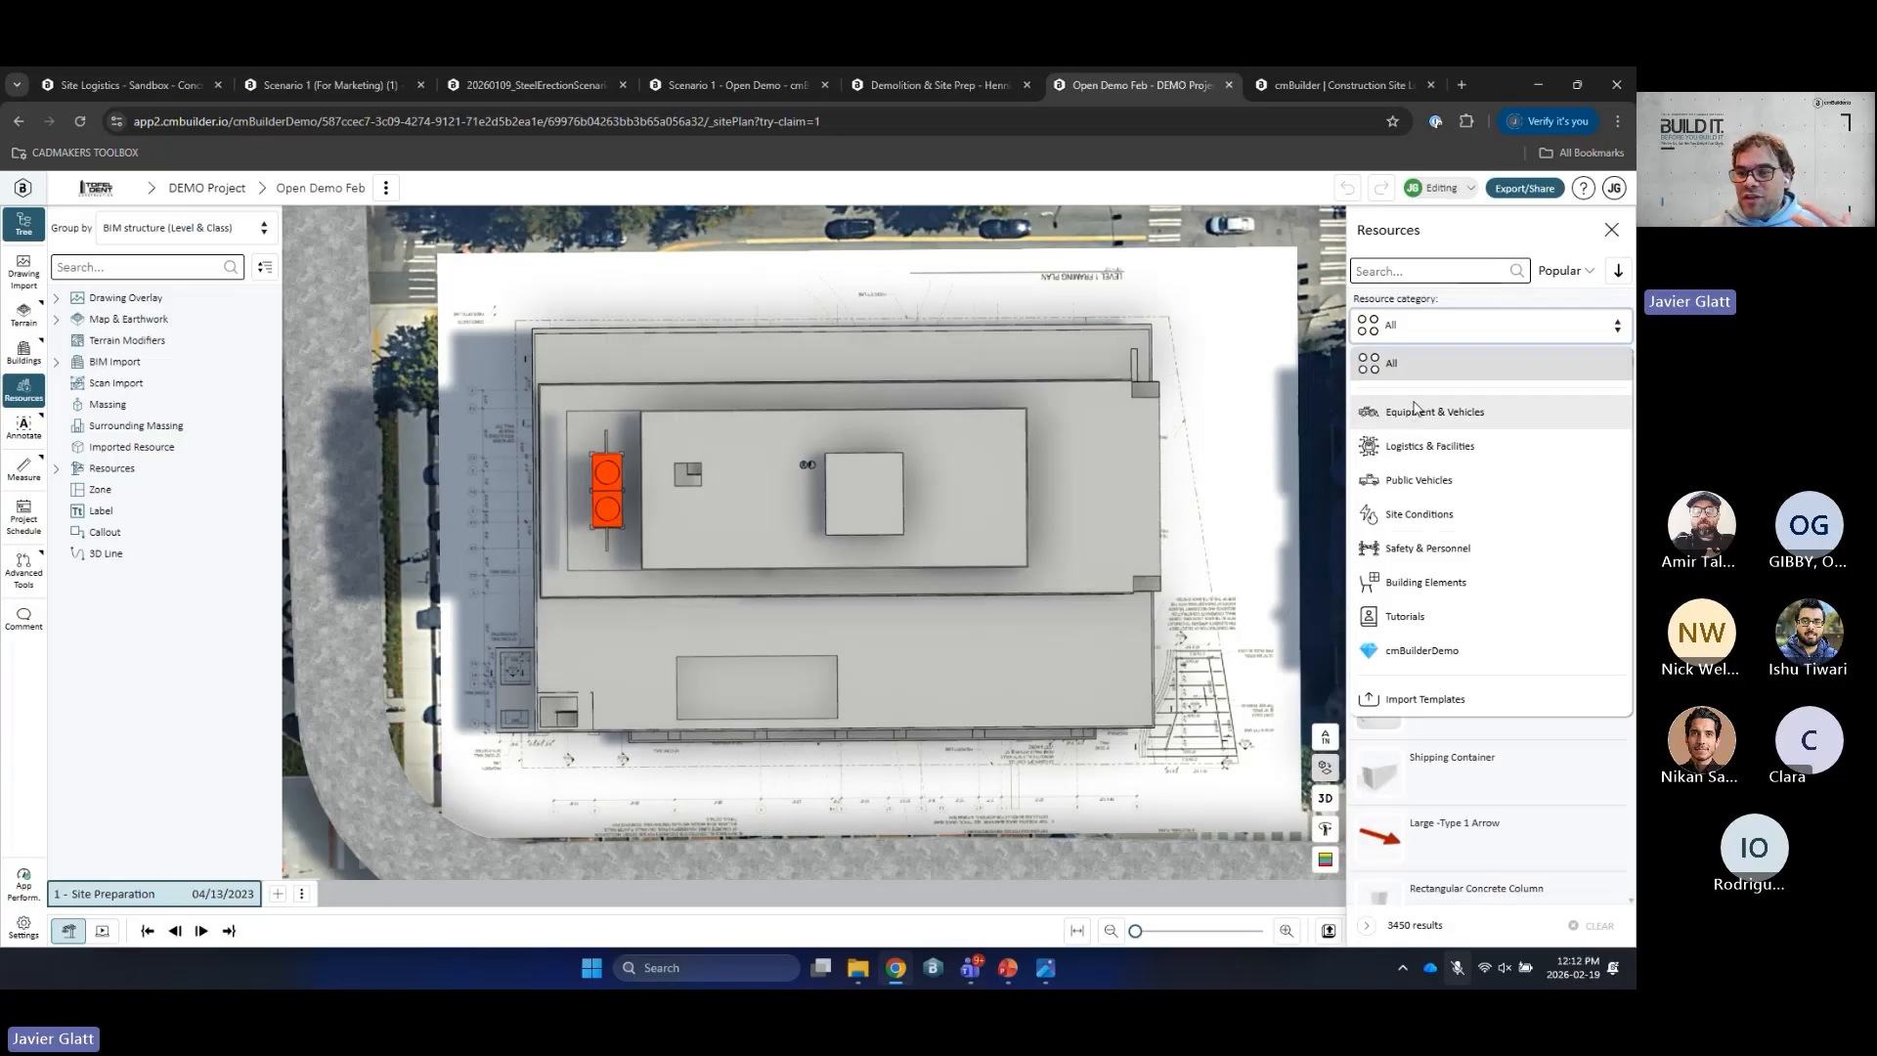
left_click(1407, 271)
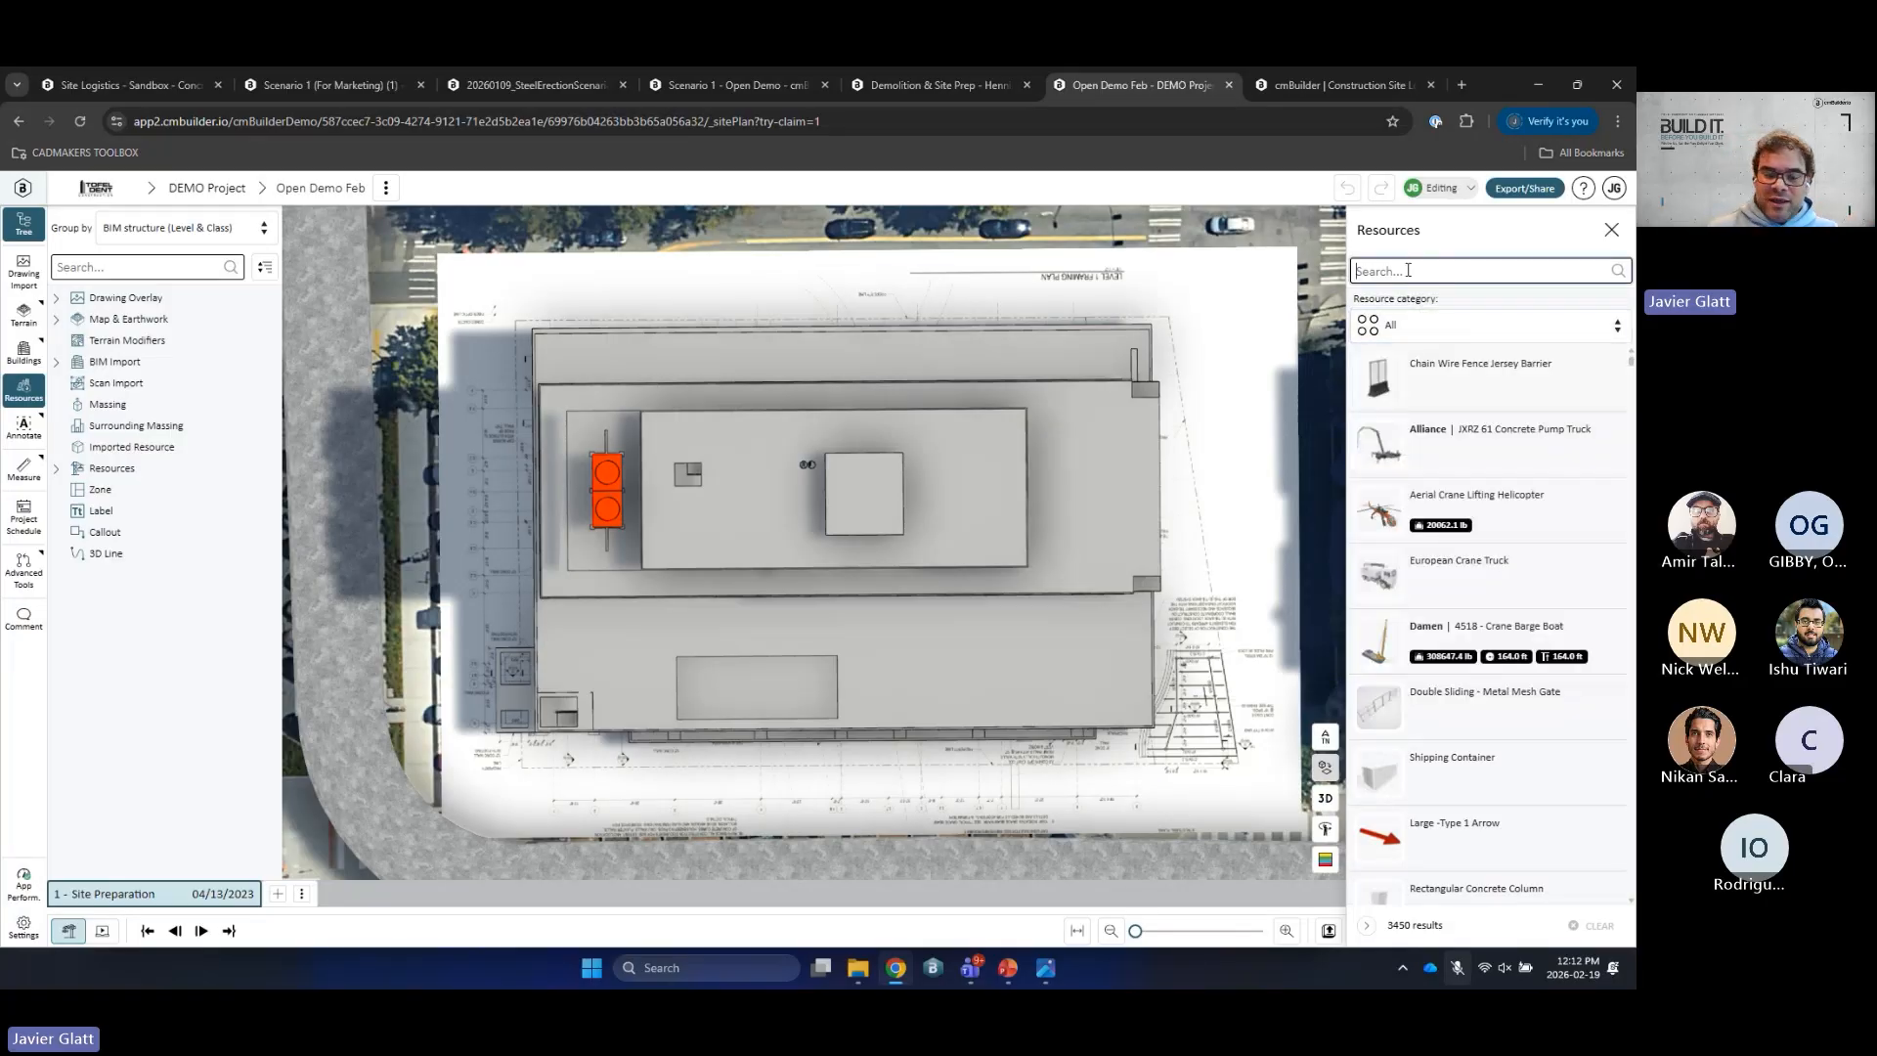
type("fence")
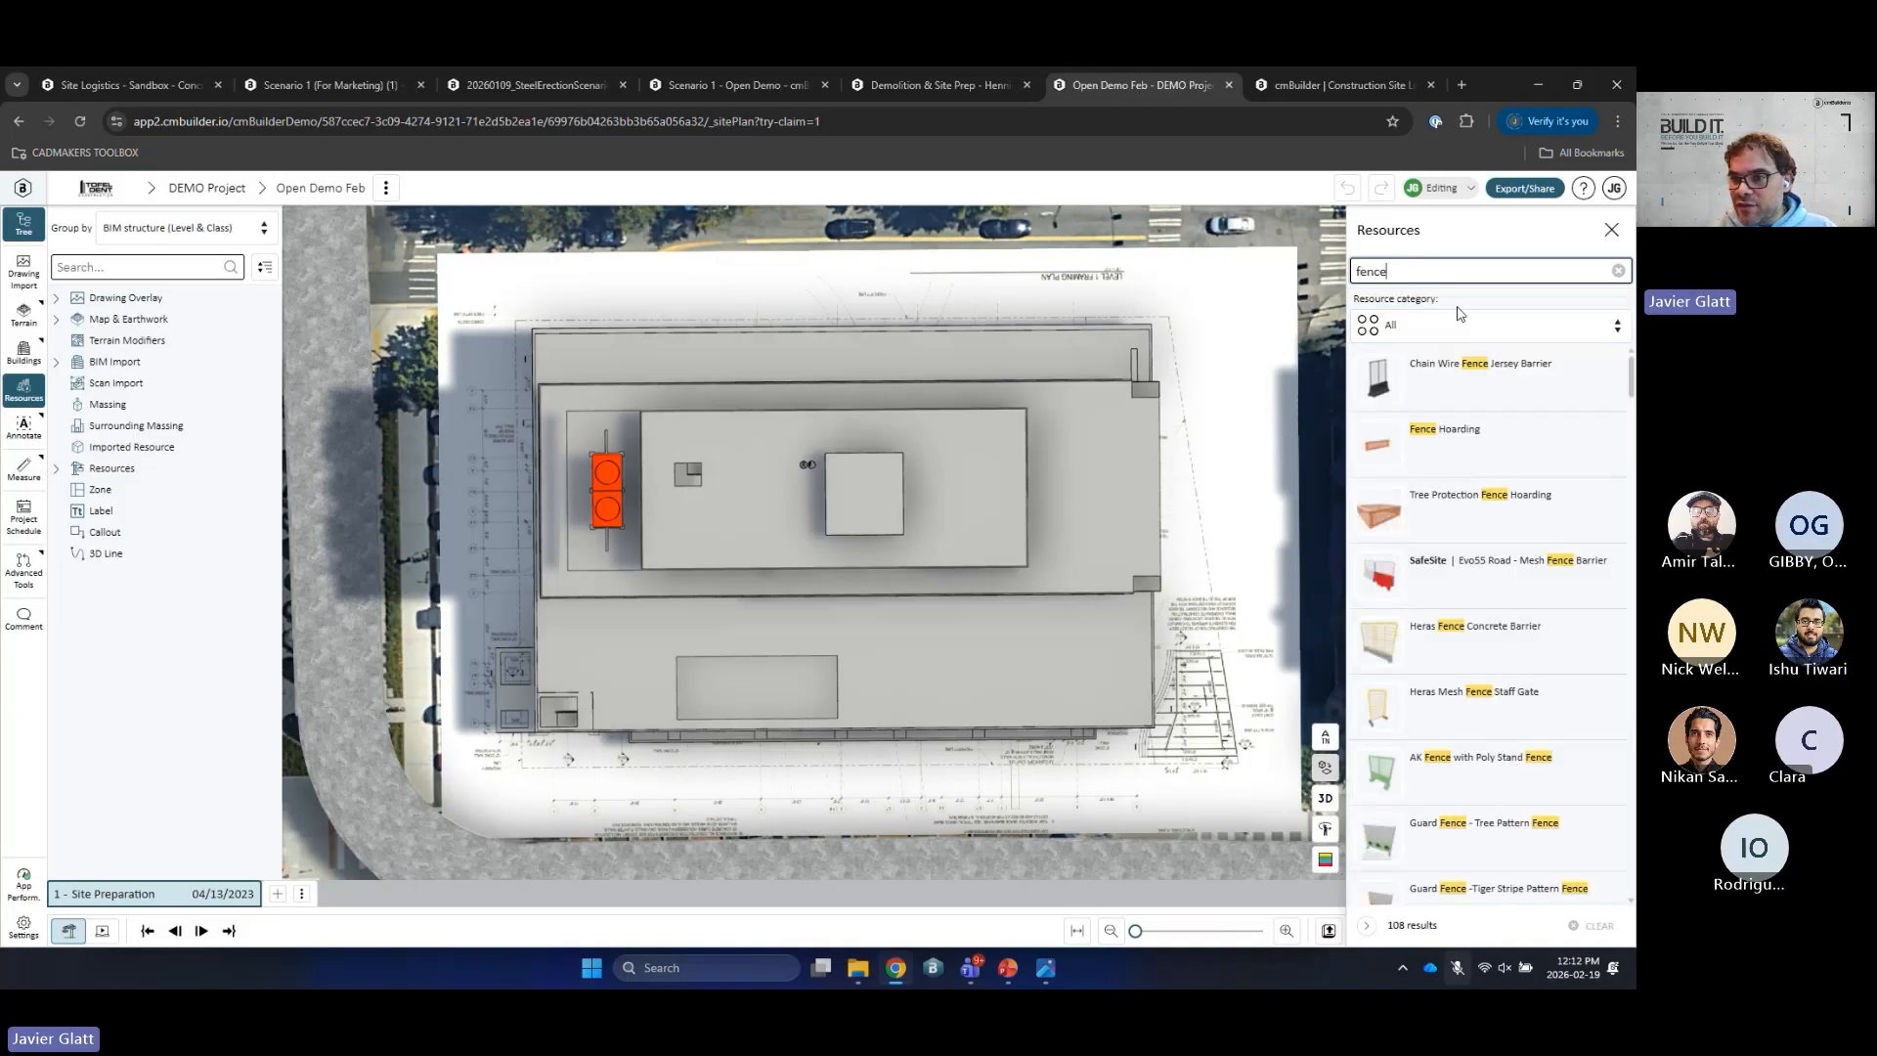
scroll(1466, 802, "down", 3)
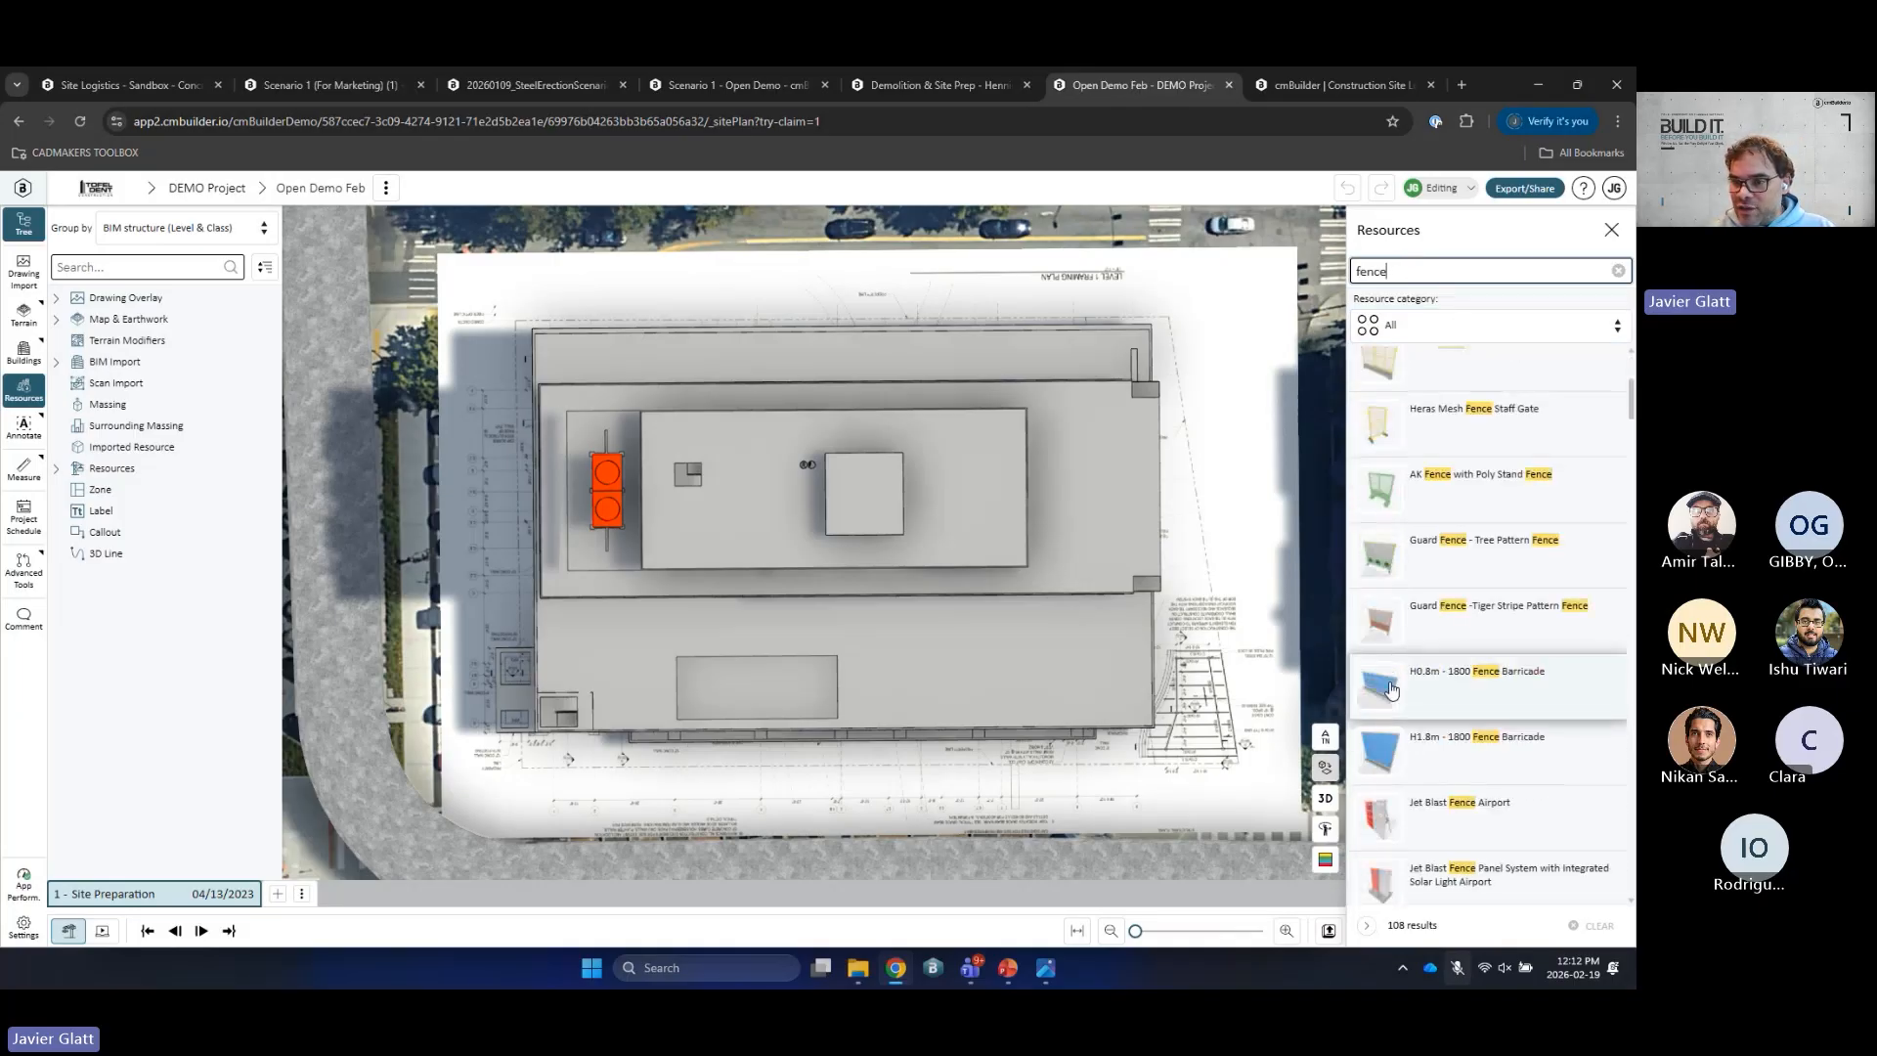
scroll(1437, 743, "up", 4)
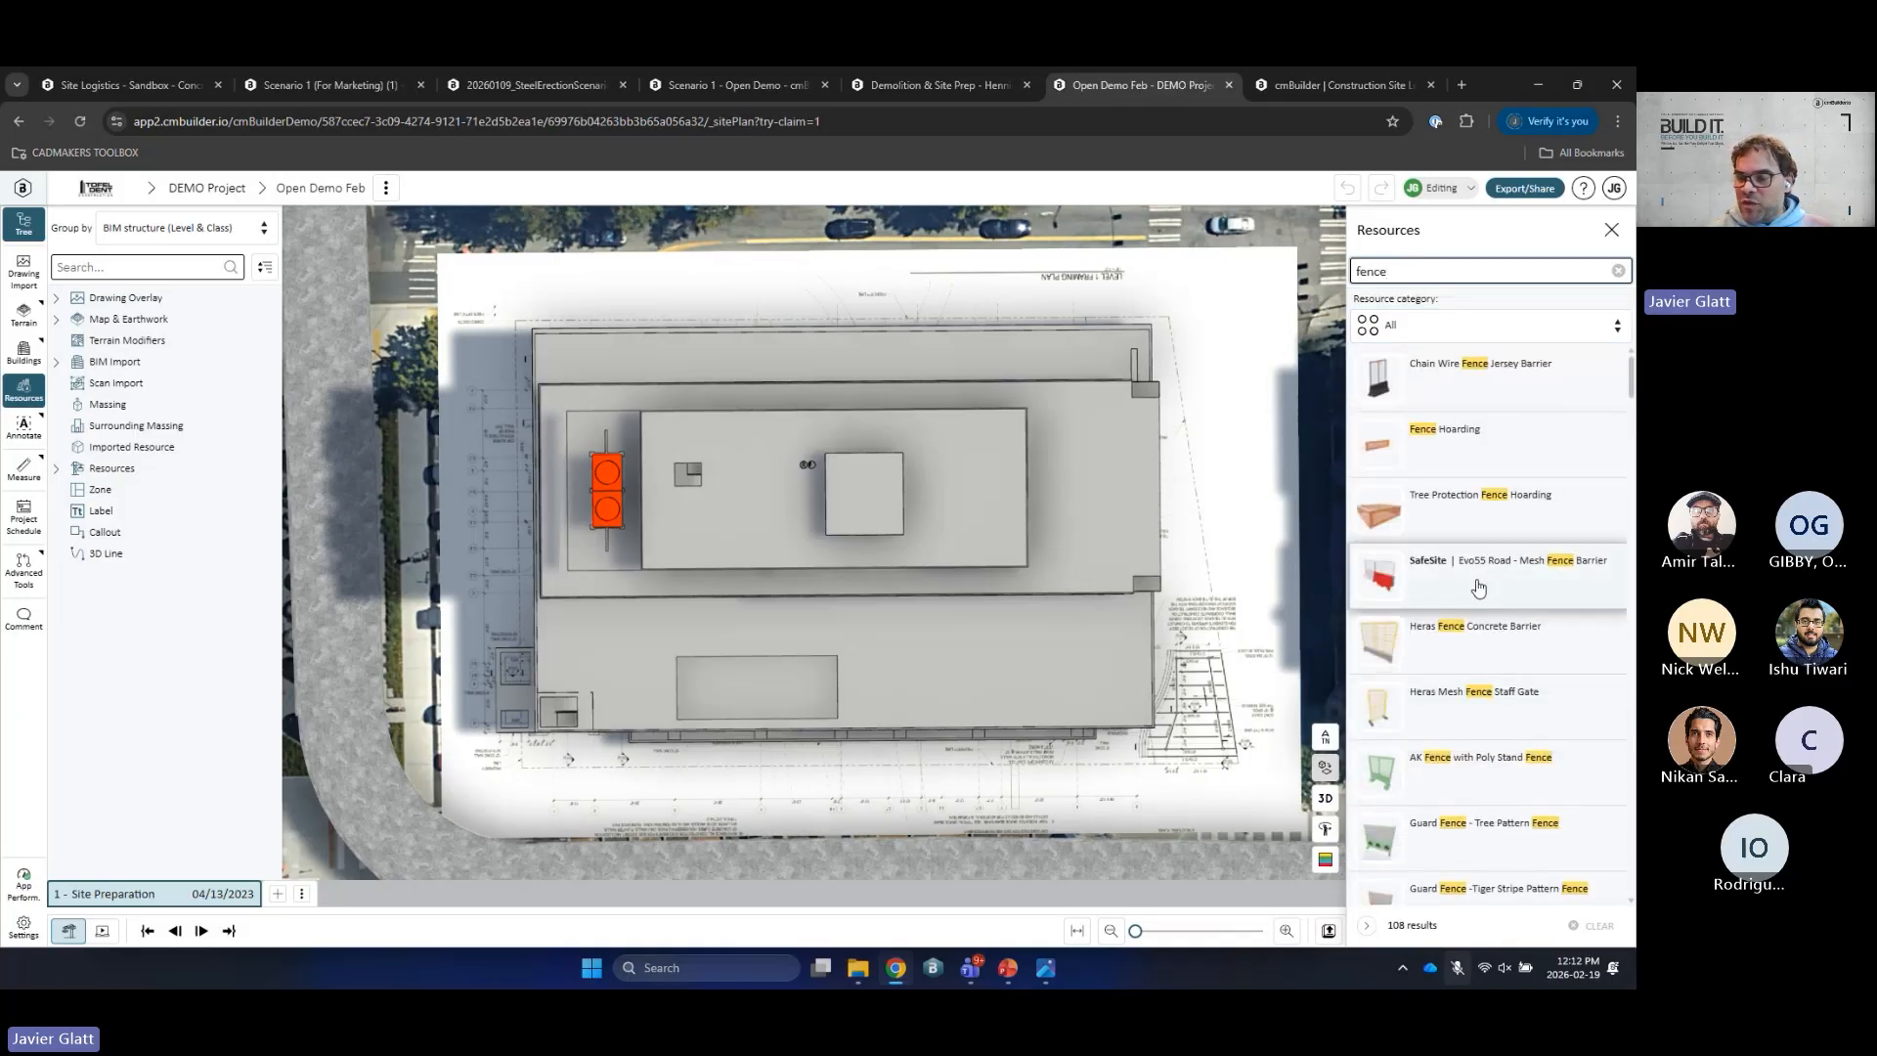
left_click(1460, 391)
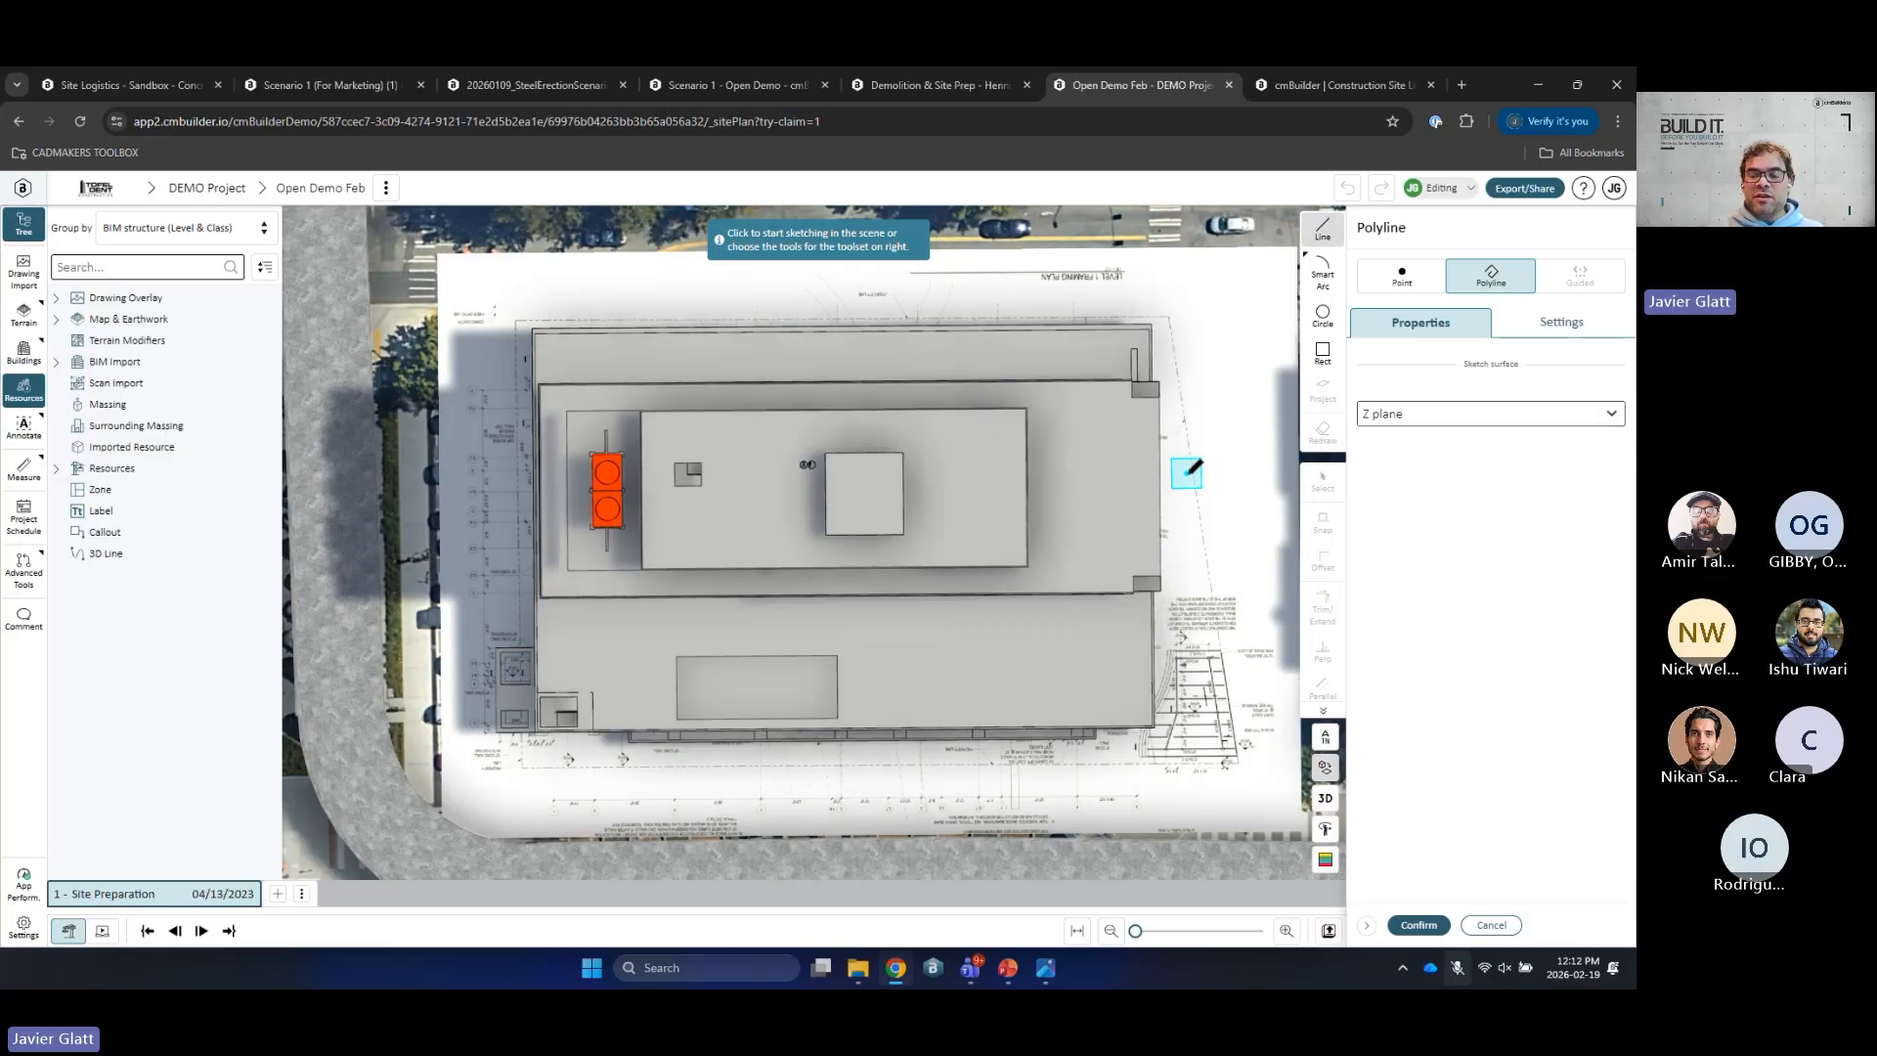
Step: Sketch a rectangular fence line about 263 by 165 ft around the building and finish the jersey barrier after reviewing its properties
left_click(1323, 352)
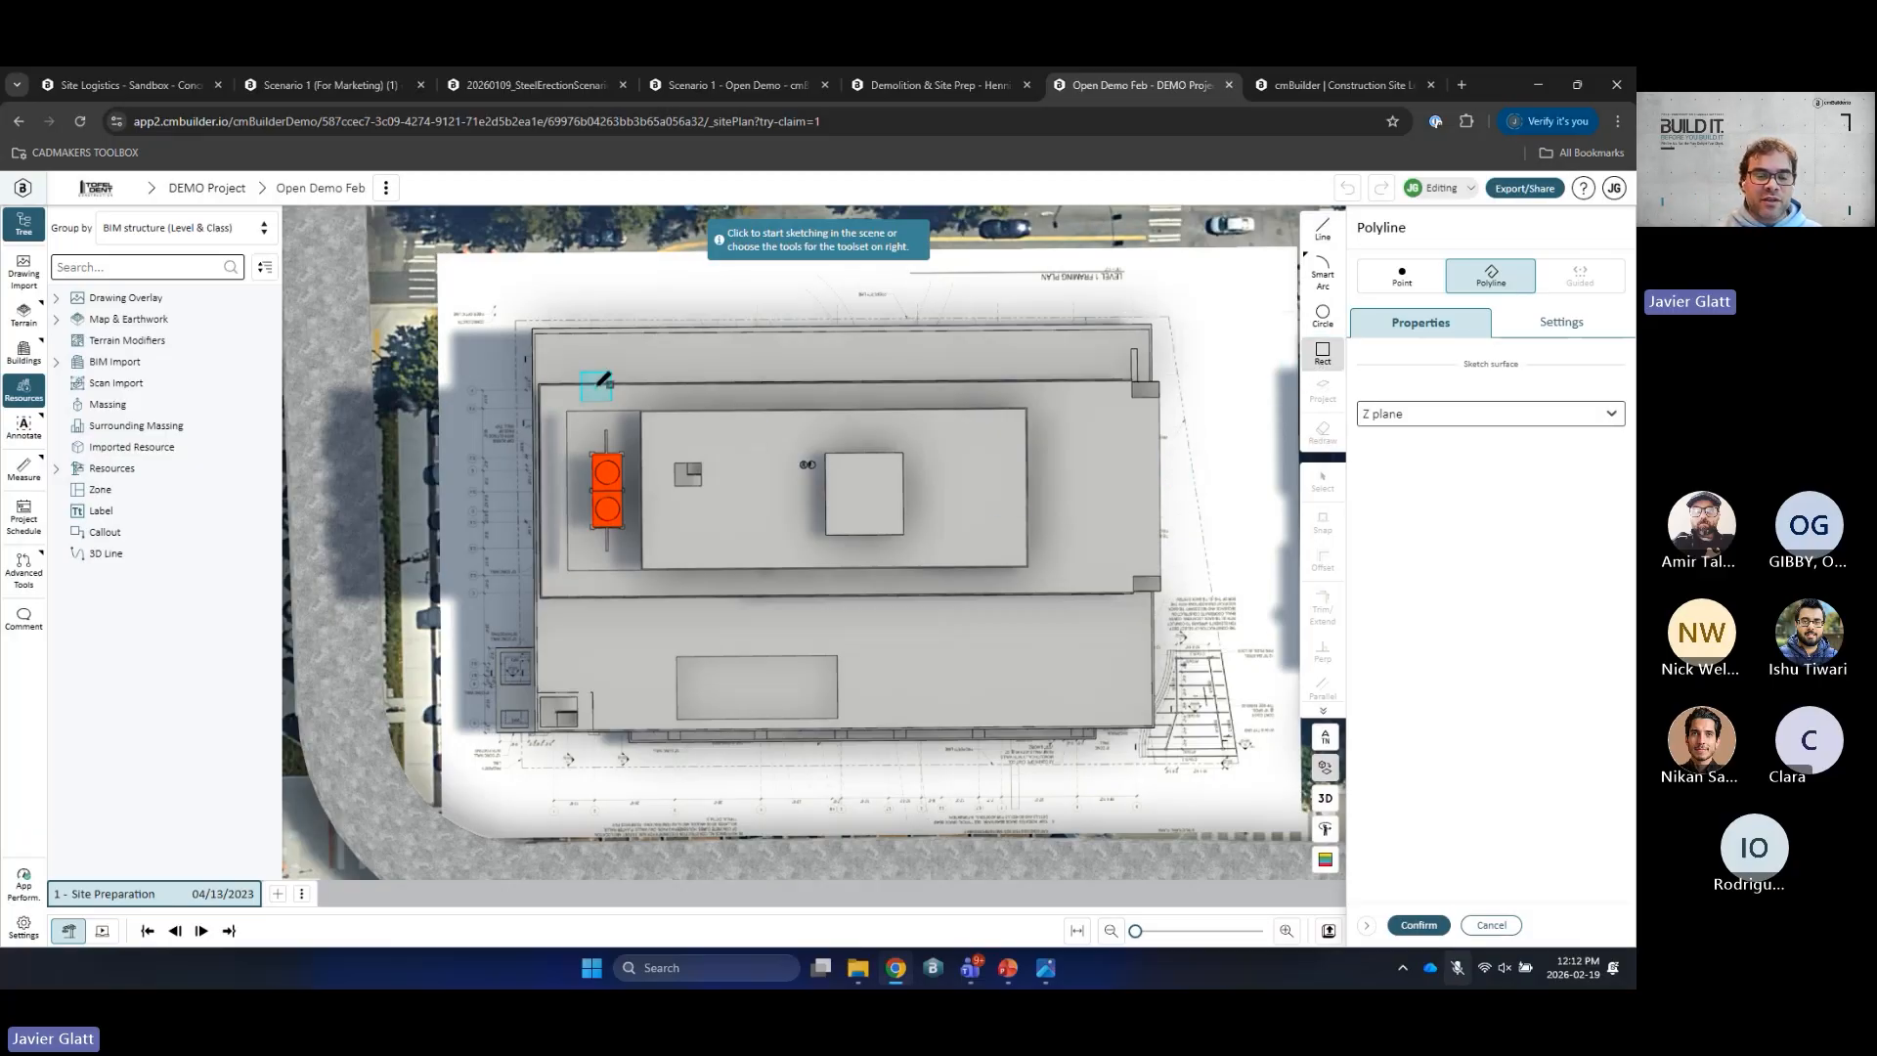
left_click(476, 306)
middle_click_drag(951, 704, 878, 616)
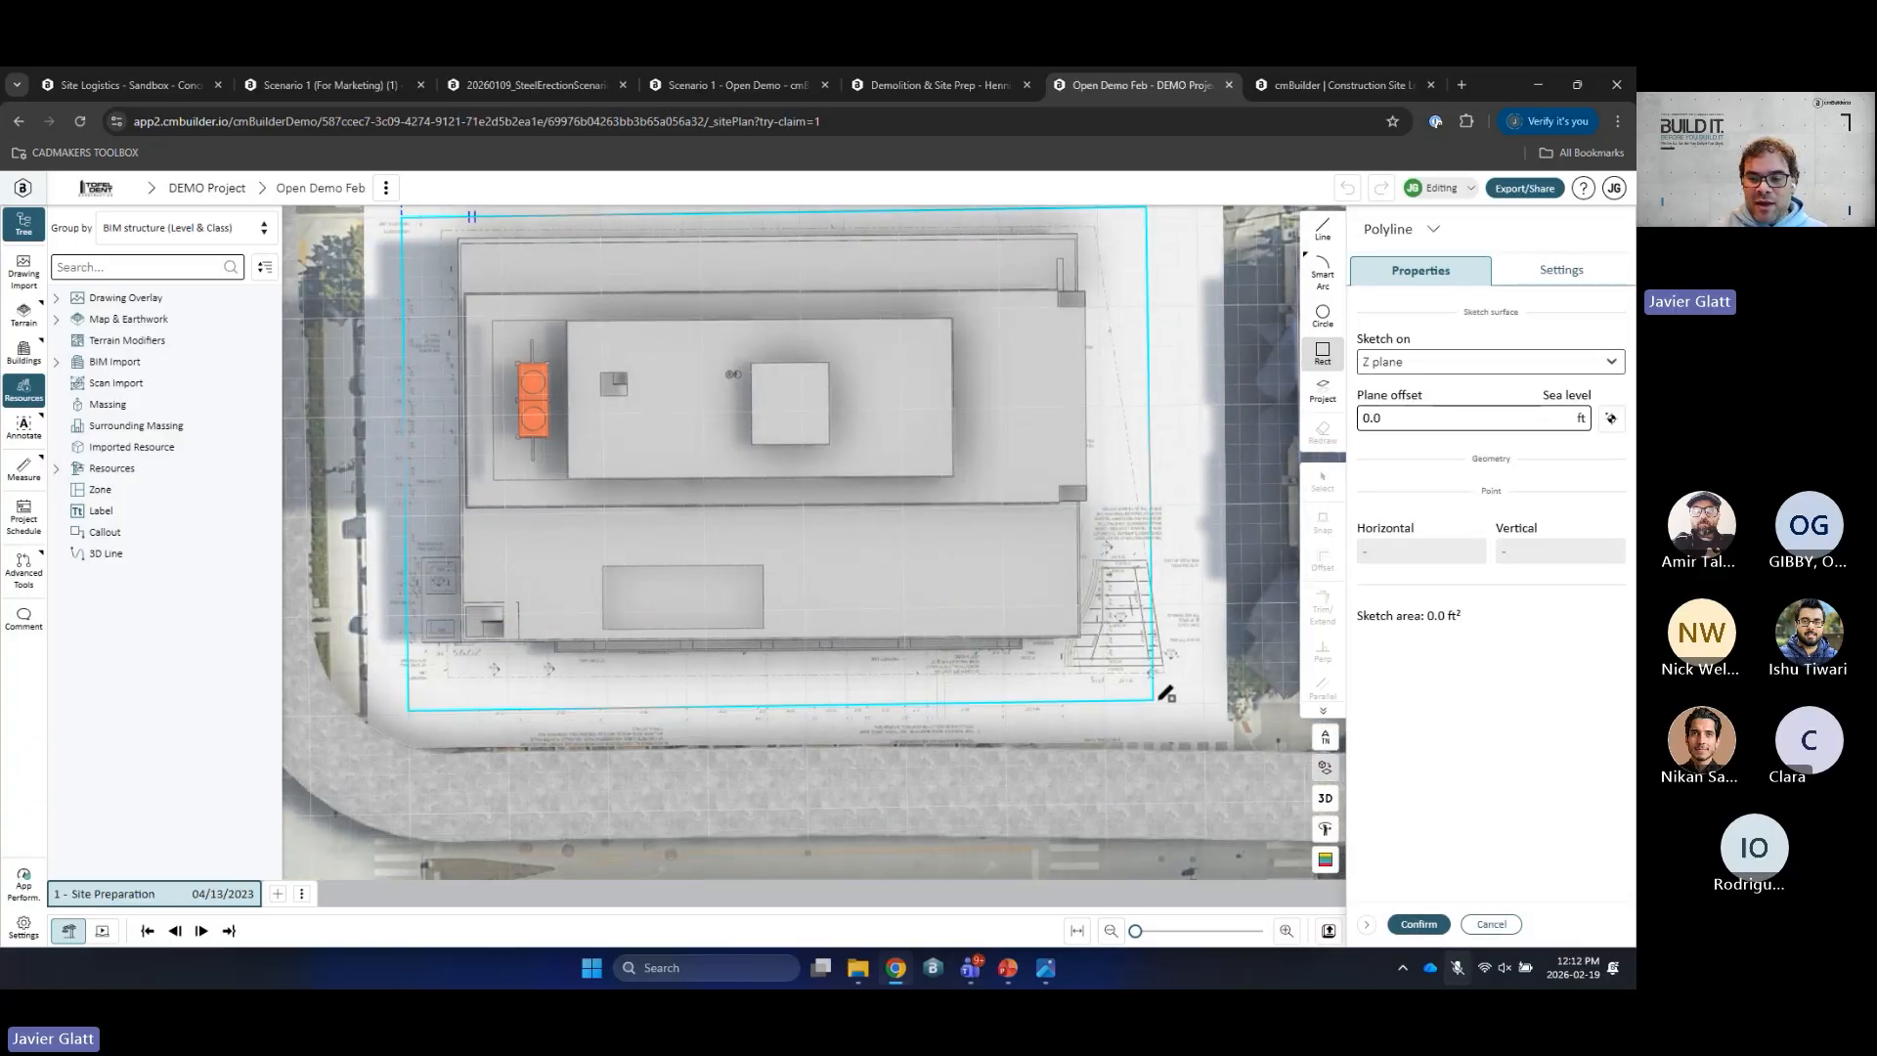
left_click(1204, 702)
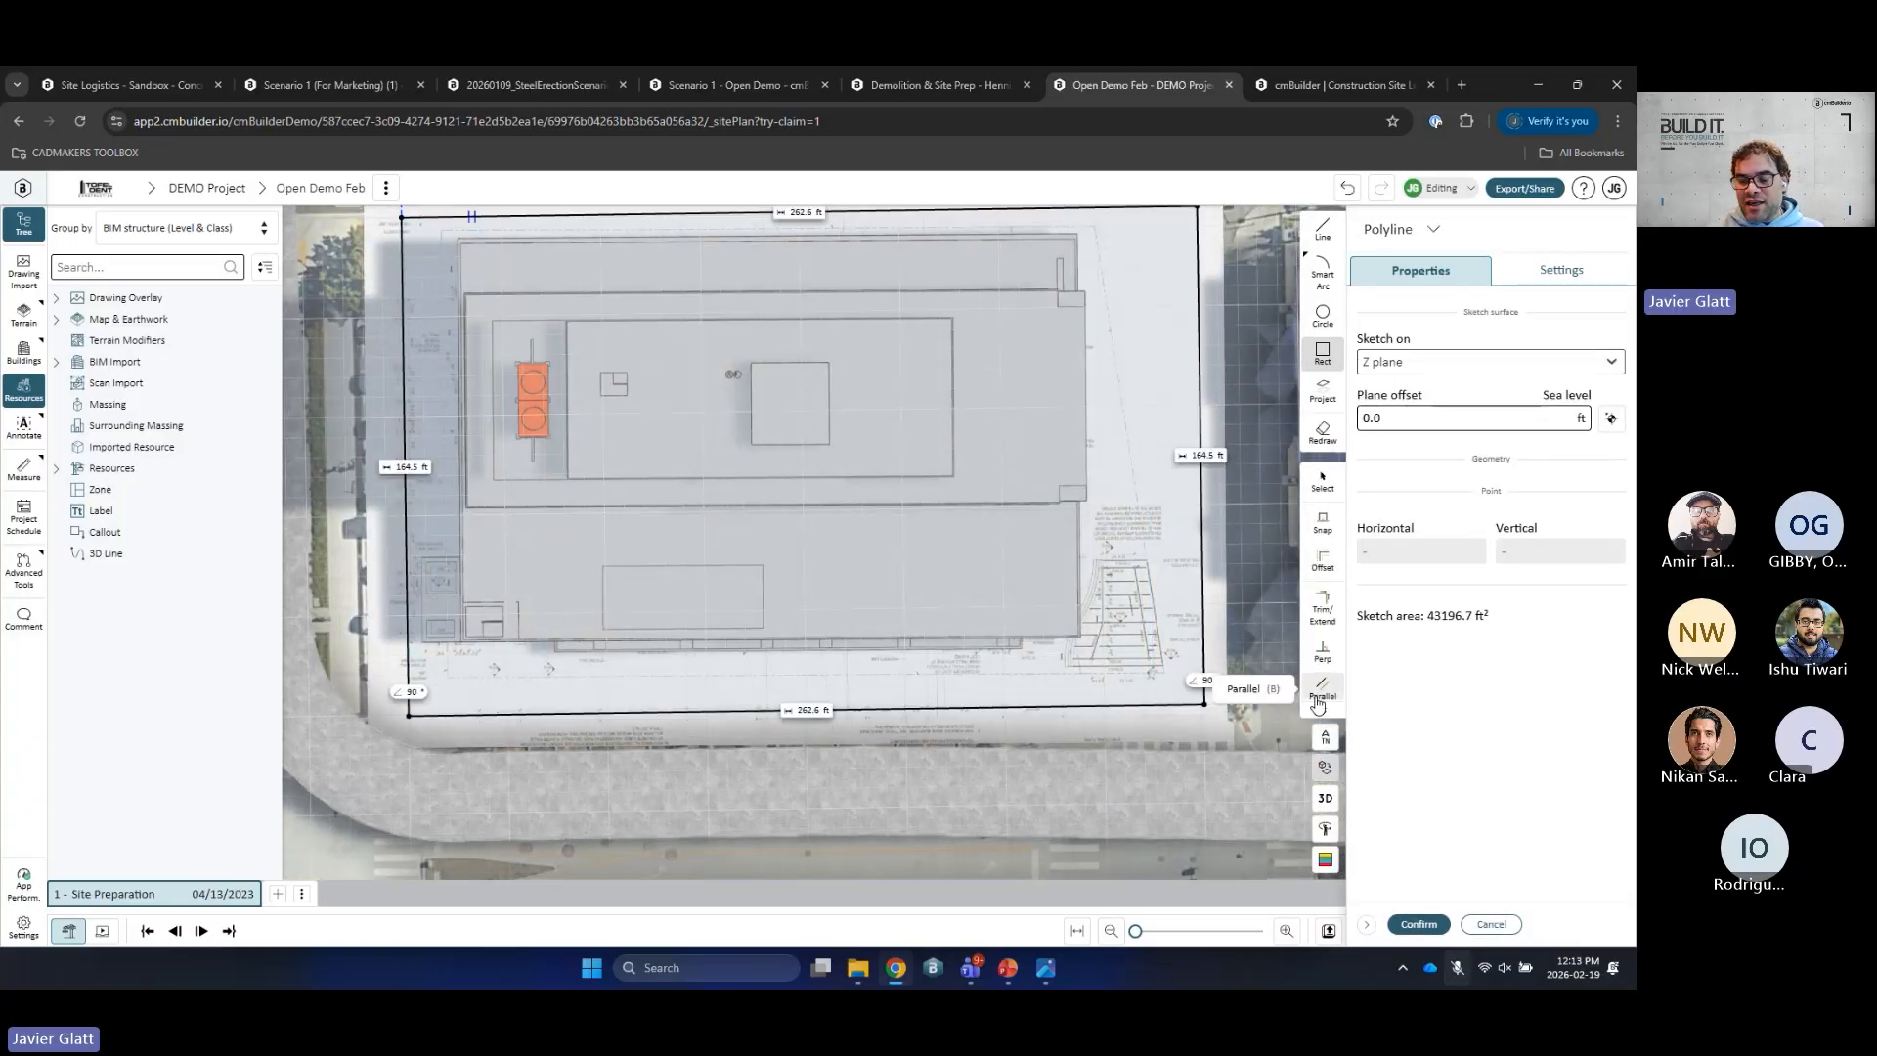
left_click(1419, 924)
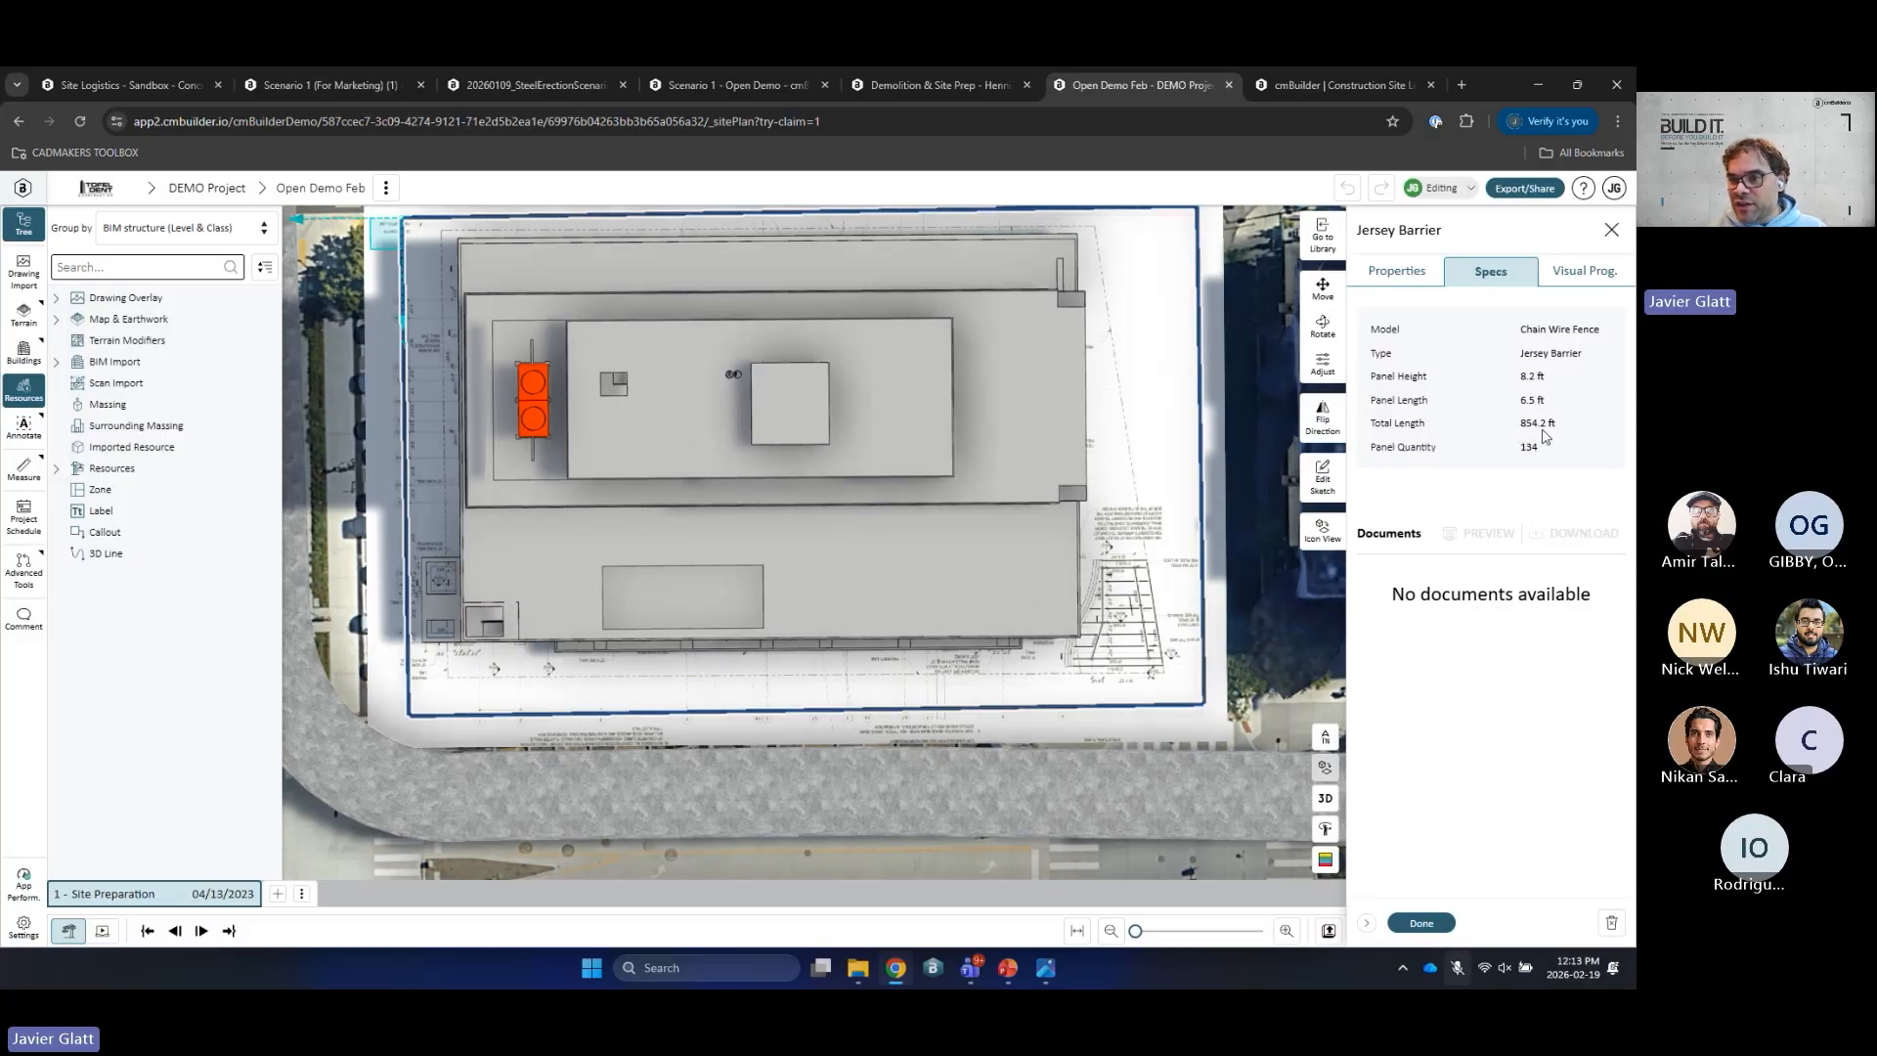
left_click(1408, 278)
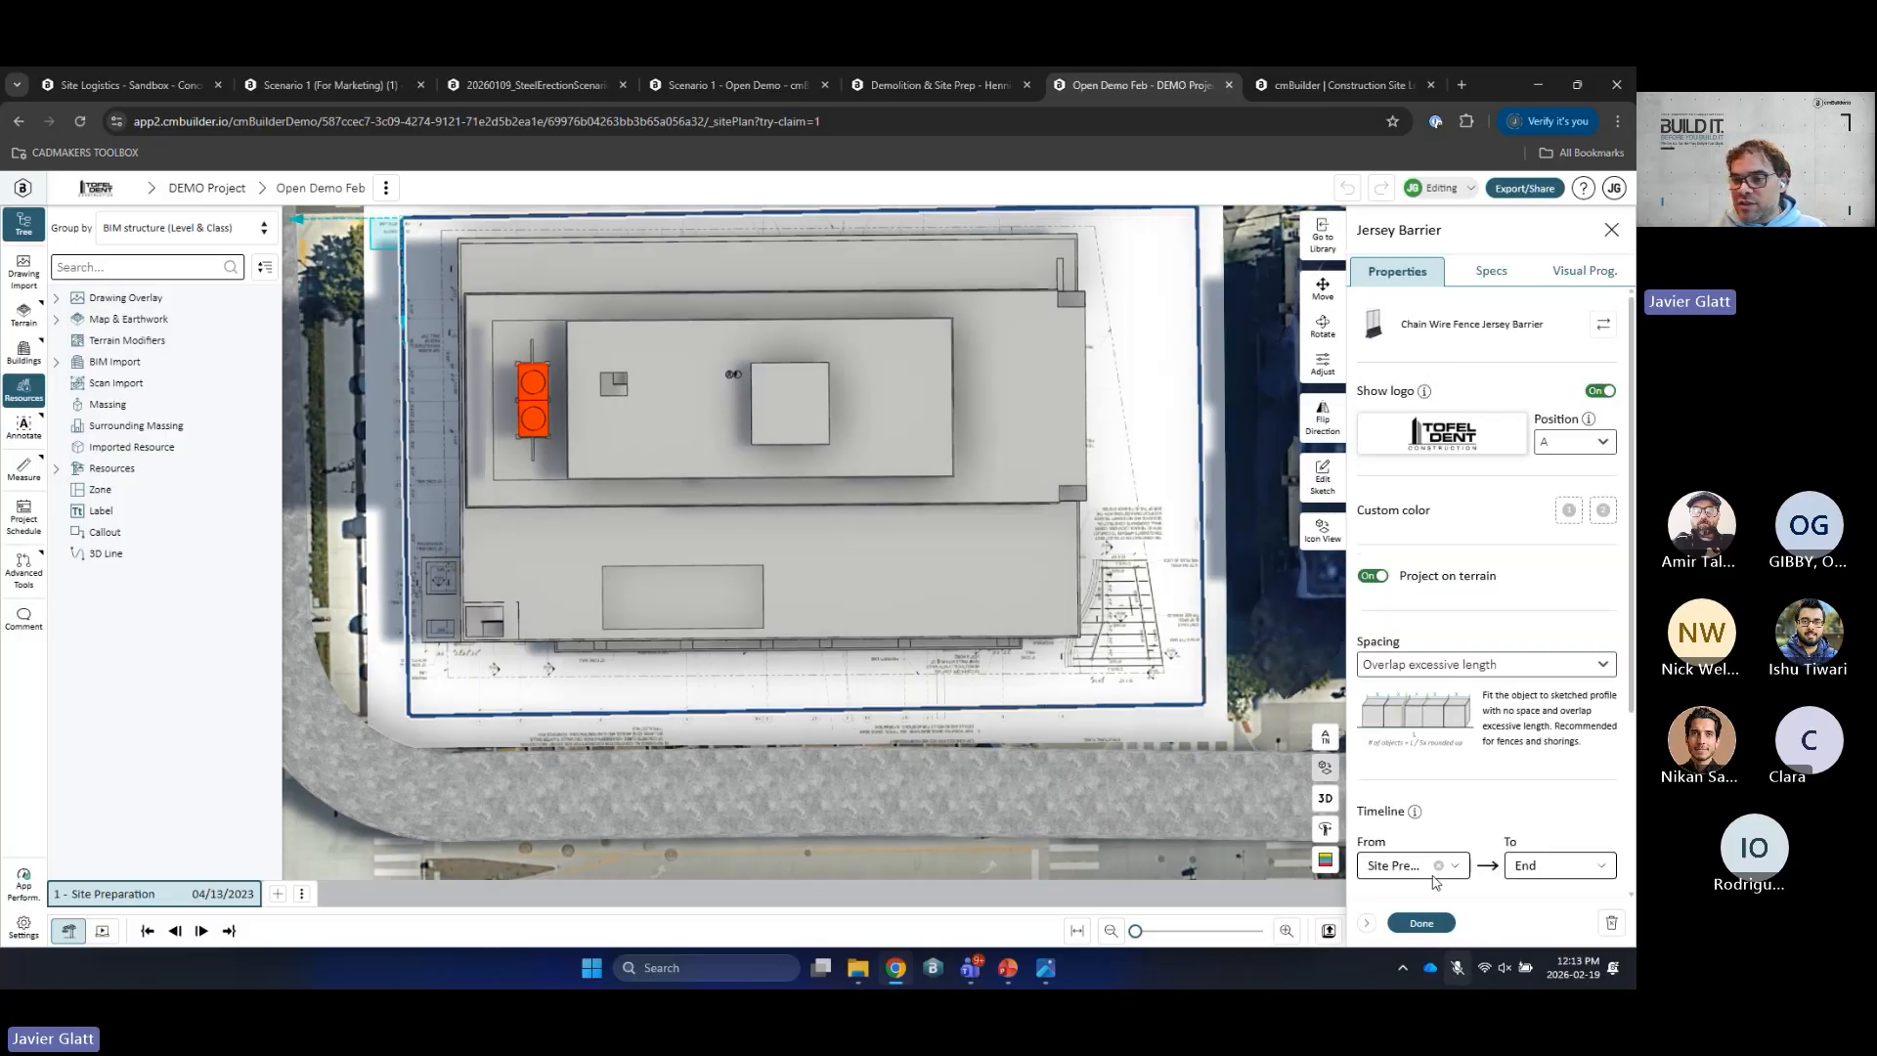
left_click(1421, 923)
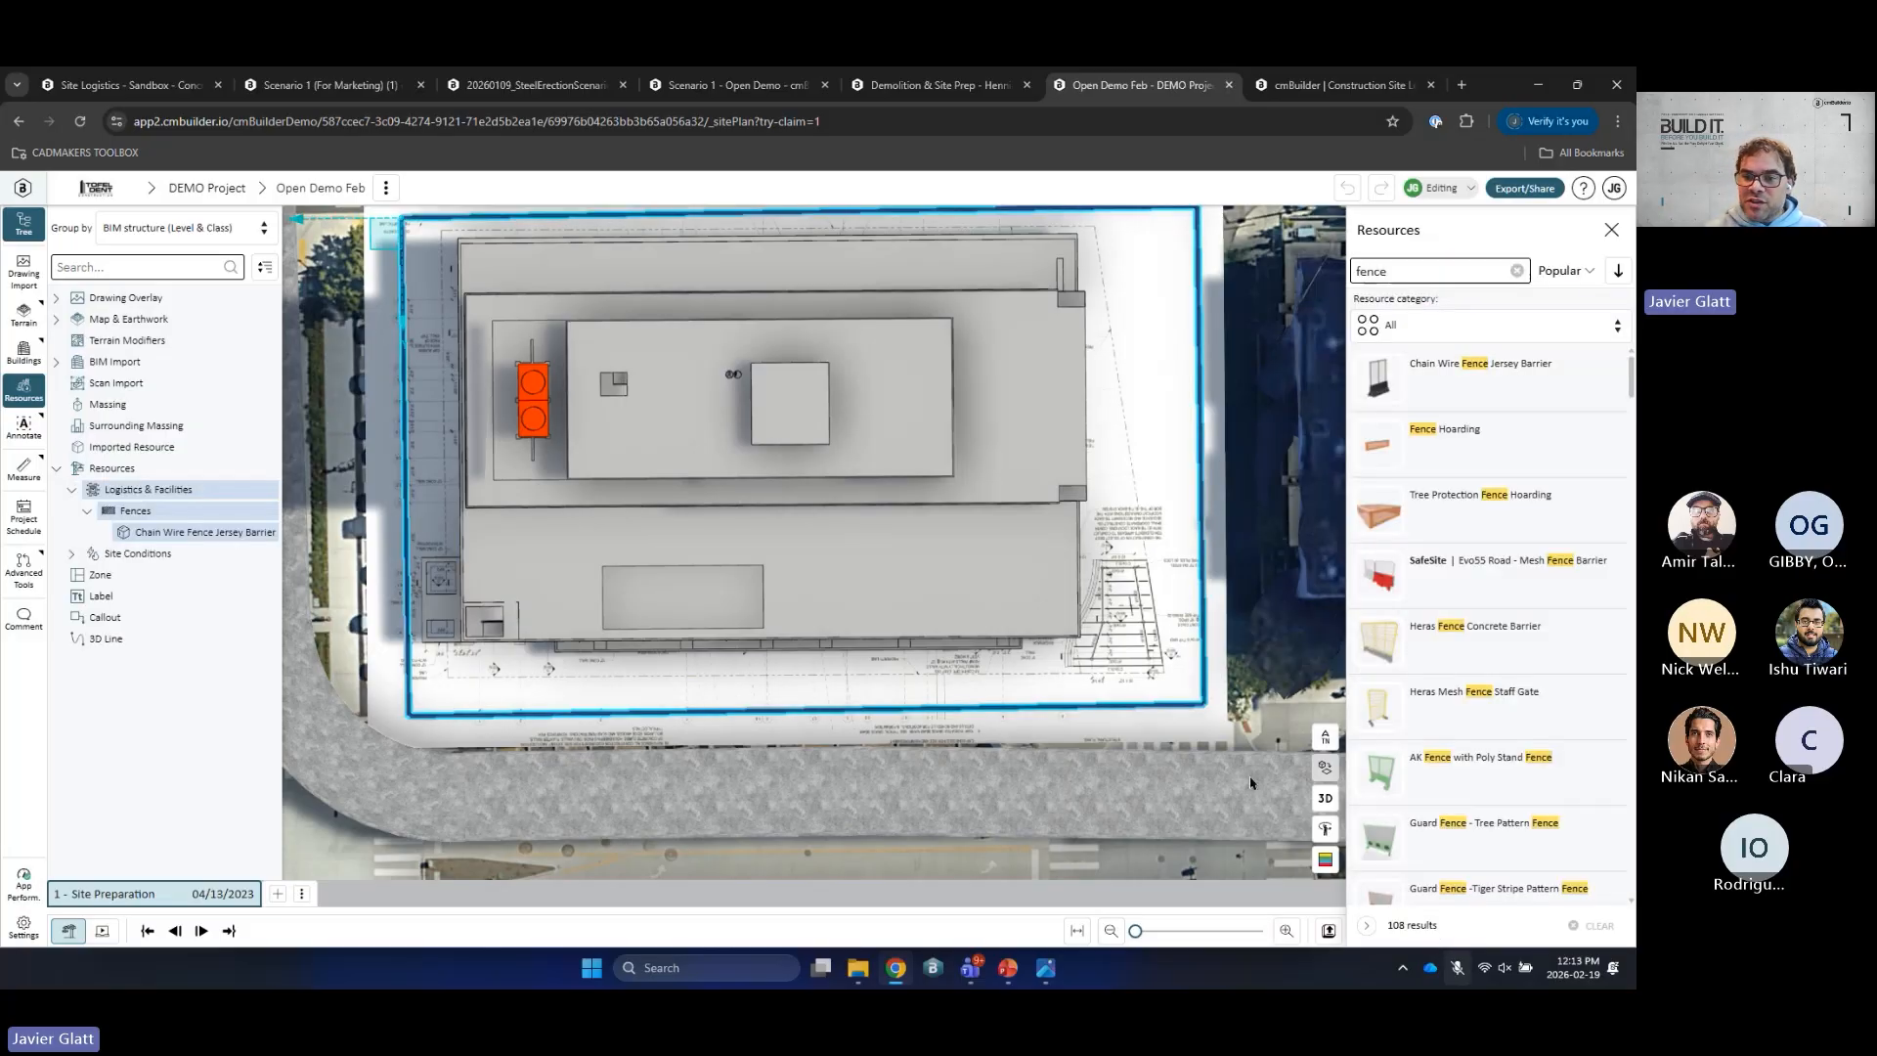
Step: Switch back to the 3D view and examine the fence panels with the company logo up close
left_click(1332, 809)
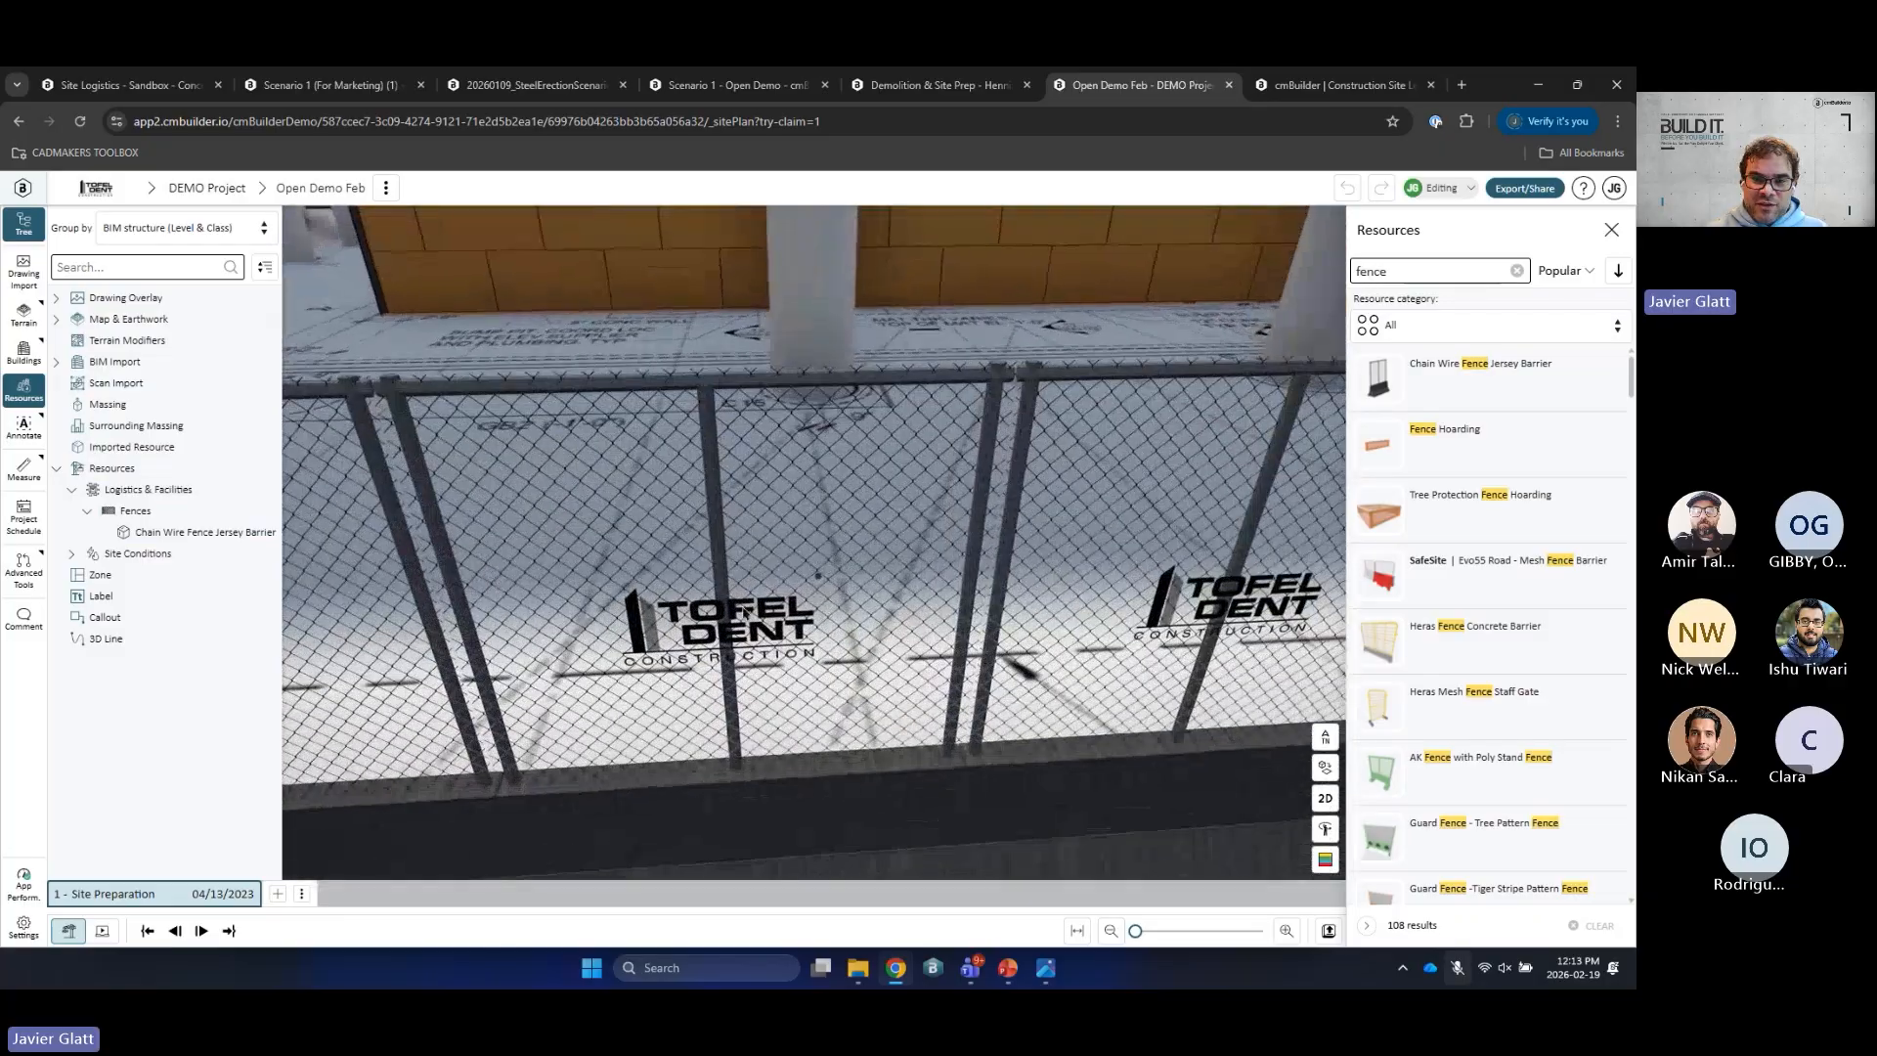
left_click_drag(743, 611, 807, 607)
left_click_drag(885, 661, 868, 632)
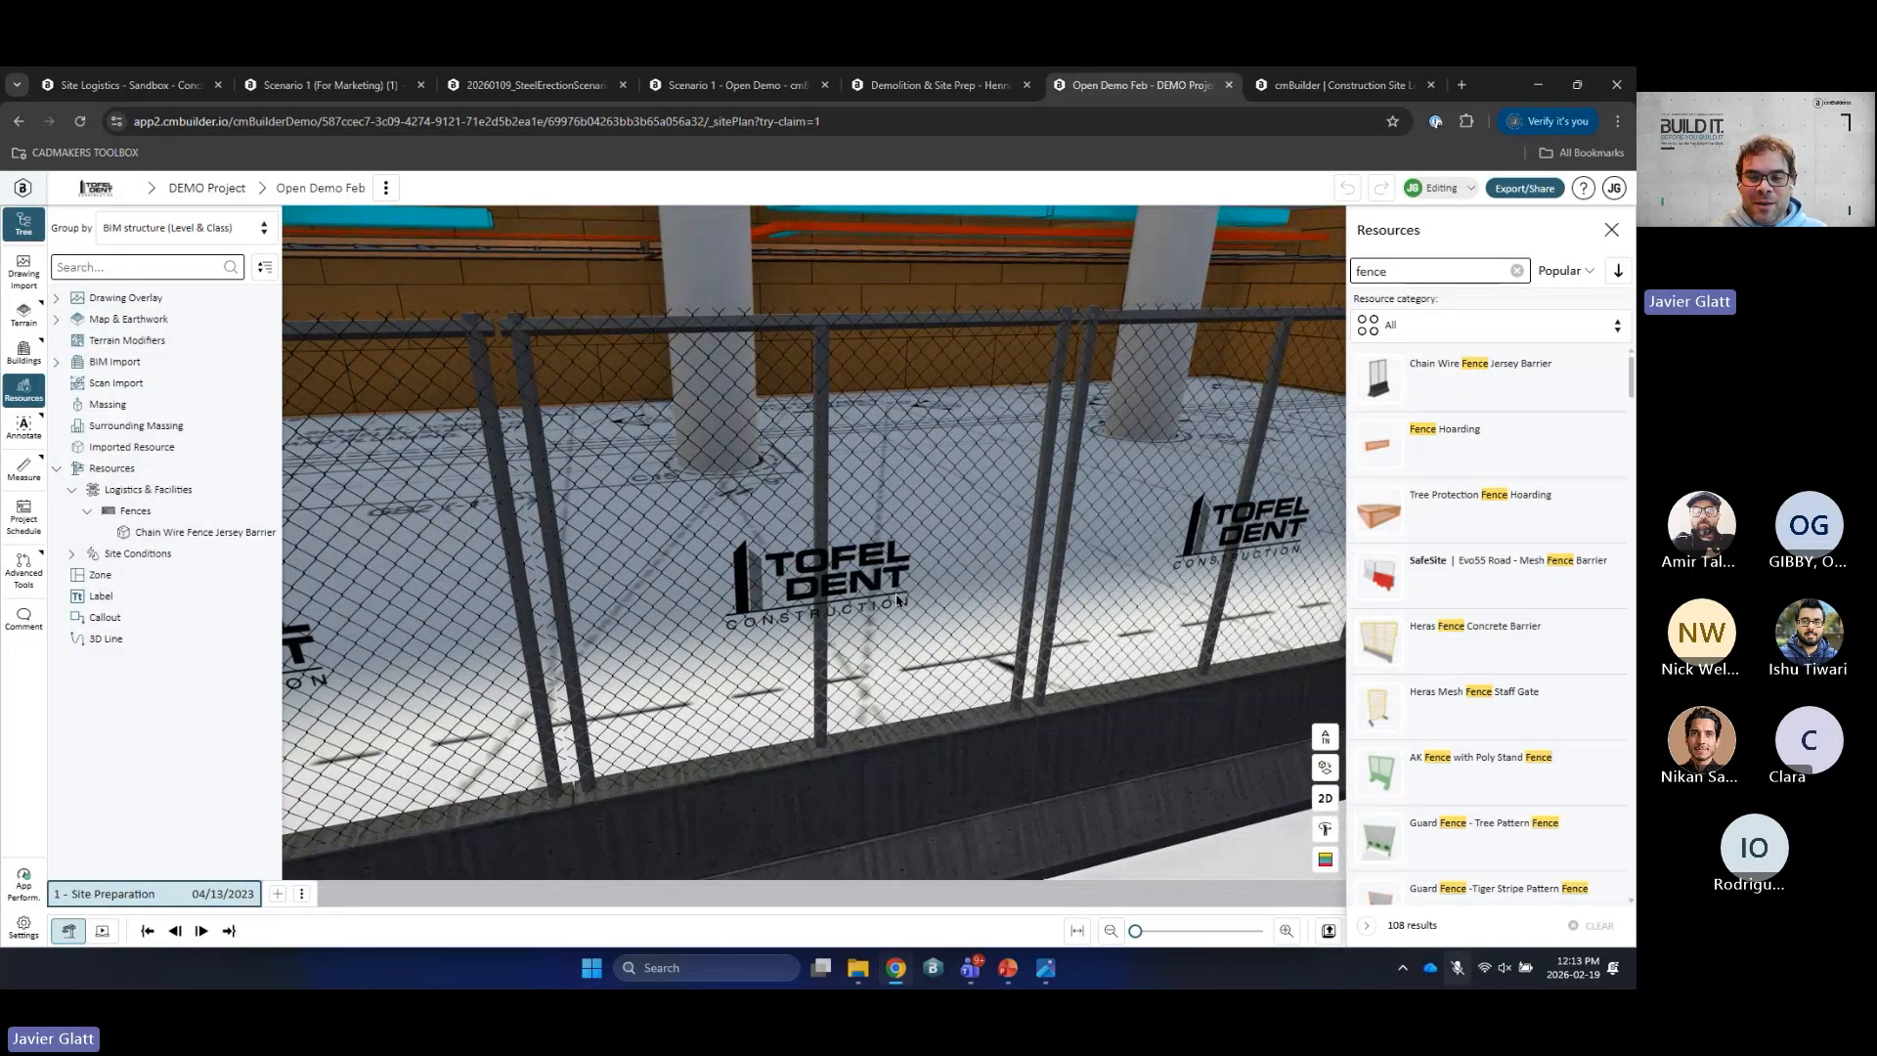
left_click_drag(897, 600, 899, 628)
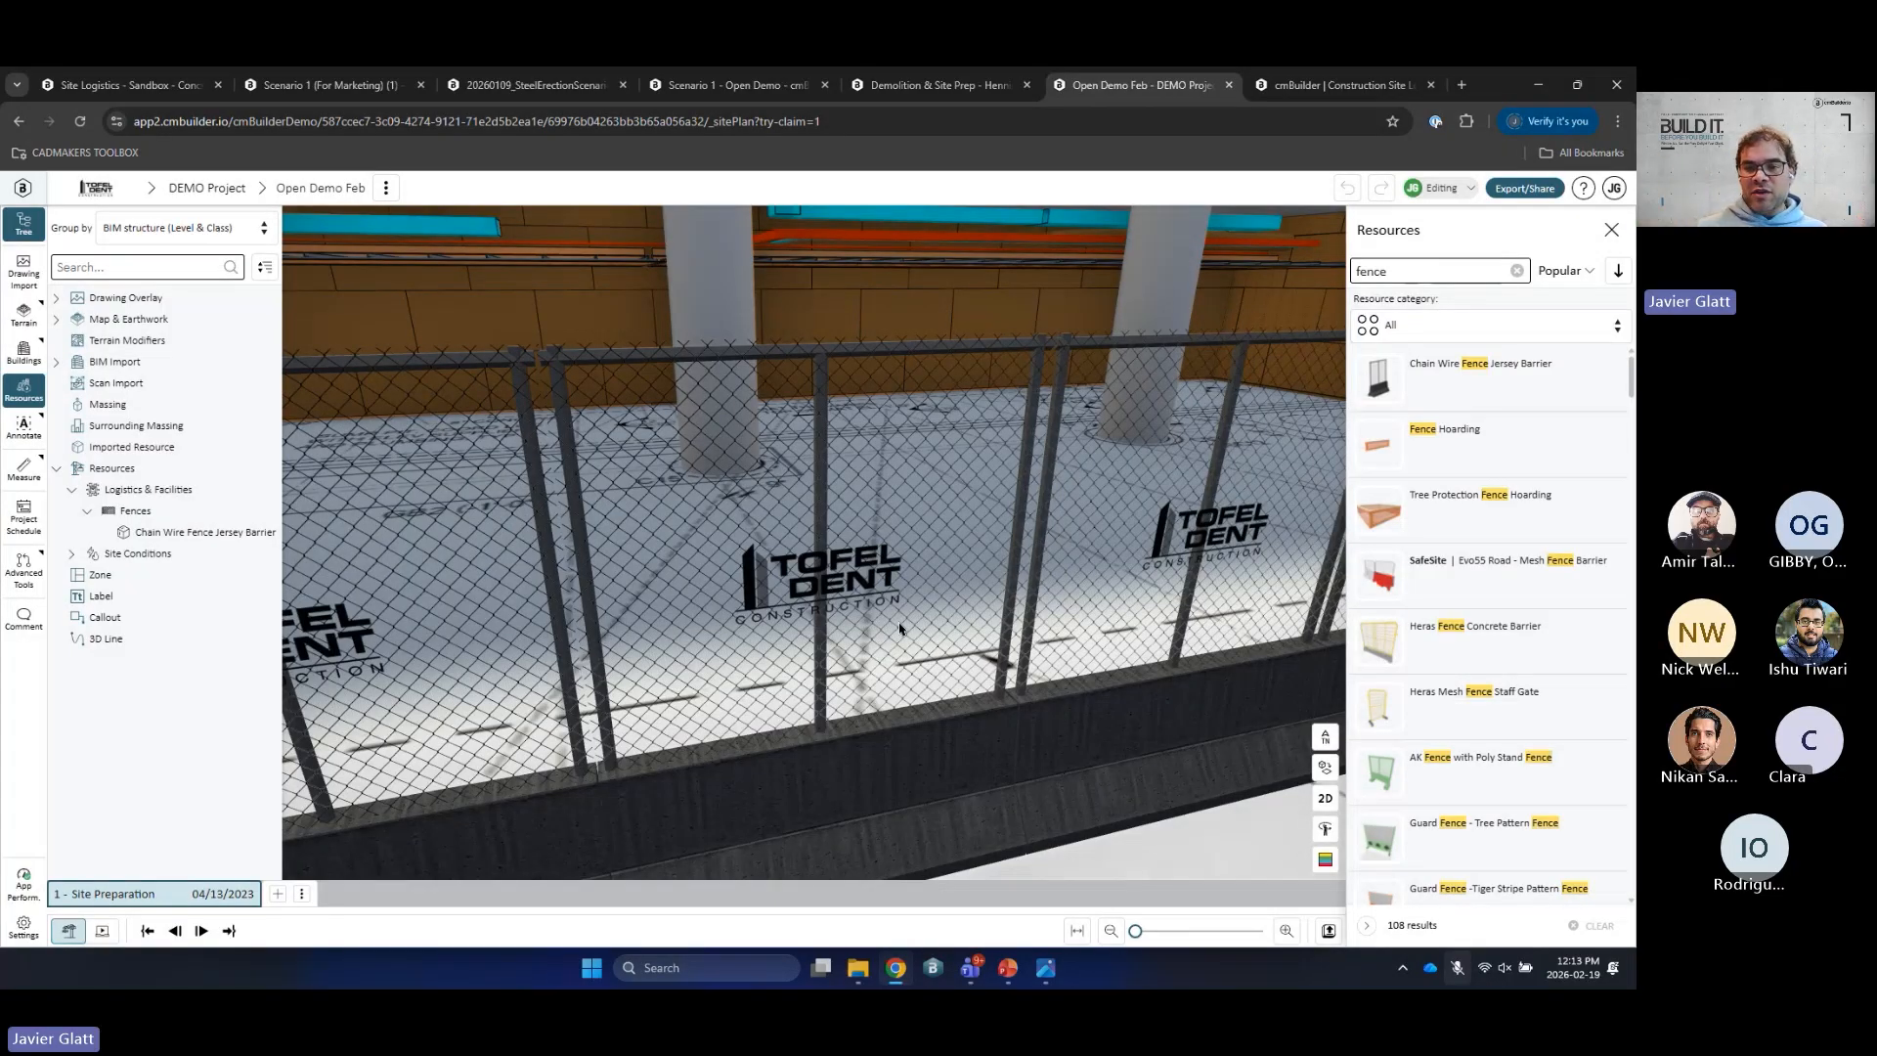
scroll(1030, 616, "down", 2)
left_click_drag(1031, 616, 792, 629)
scroll(1010, 626, "down", 2)
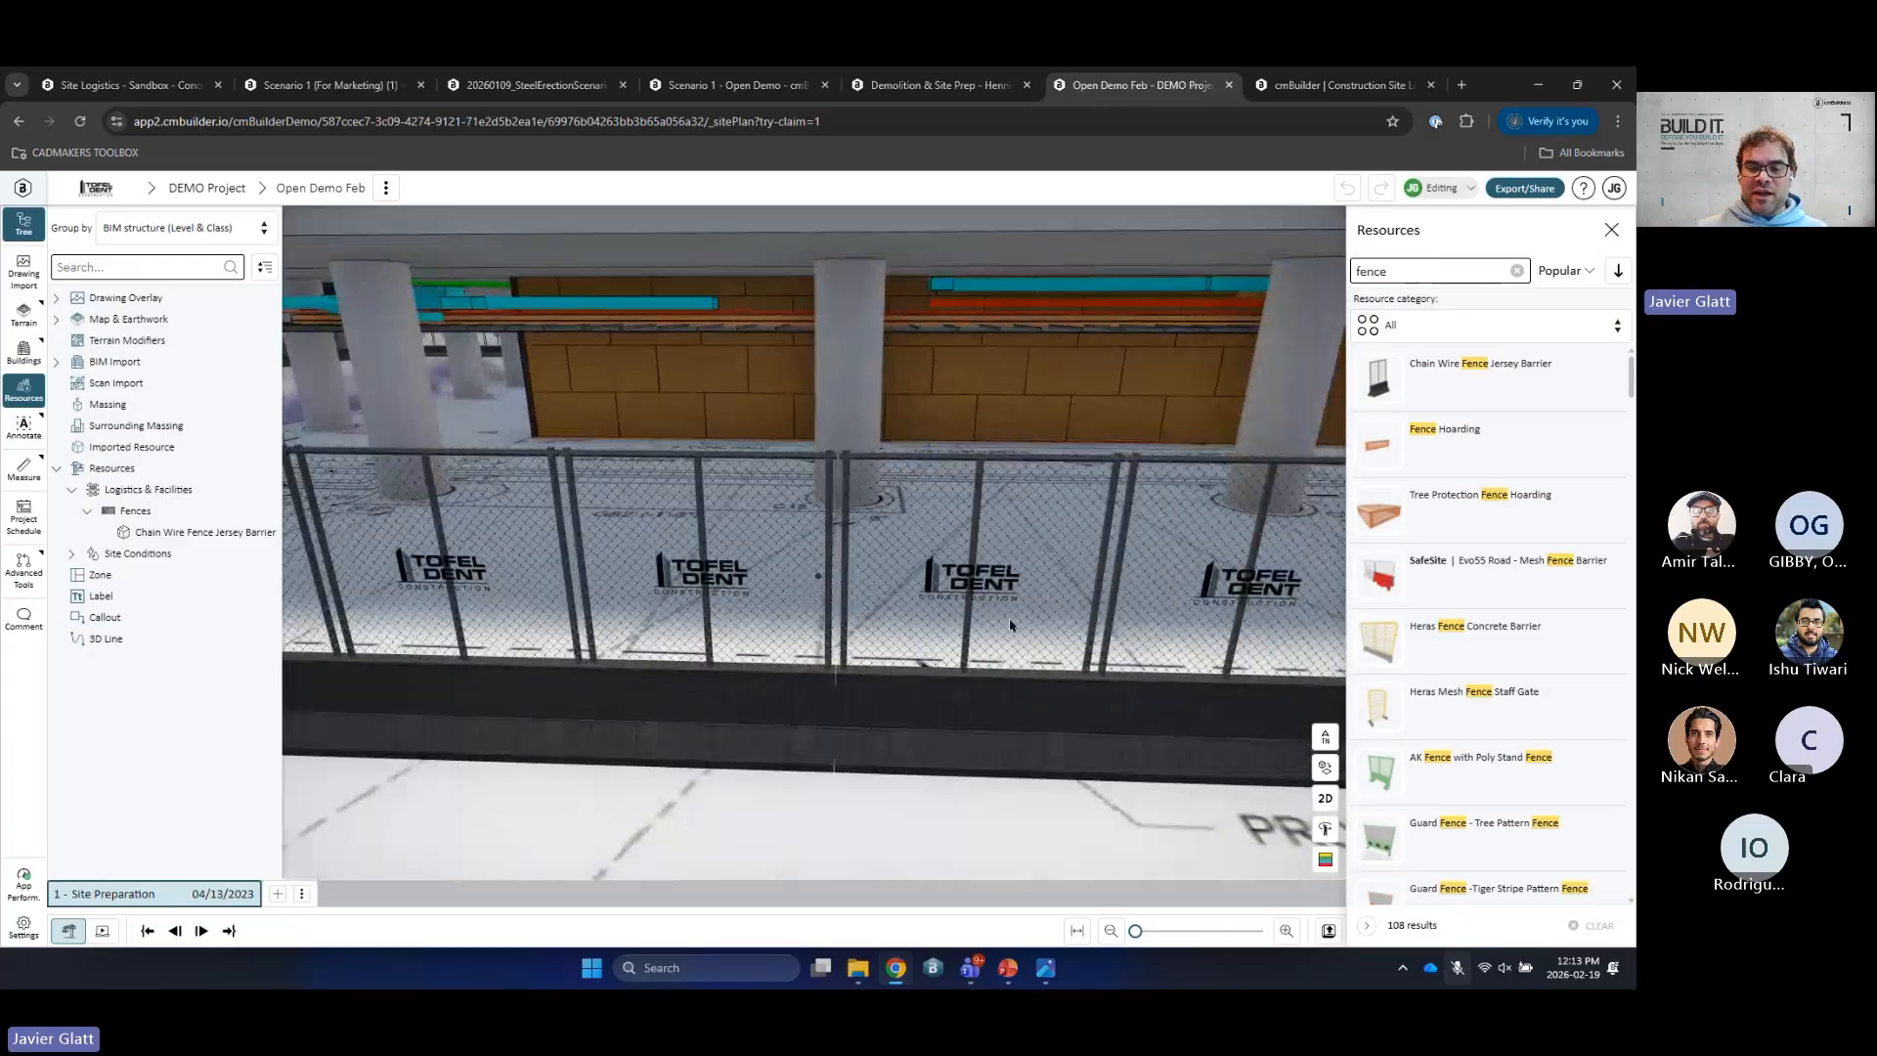
Step: Search the resources for "gate" and place a Double Sliding - Metal Mesh Gate on the existing fence in front of the building
left_click_drag(1436, 273, 1309, 285)
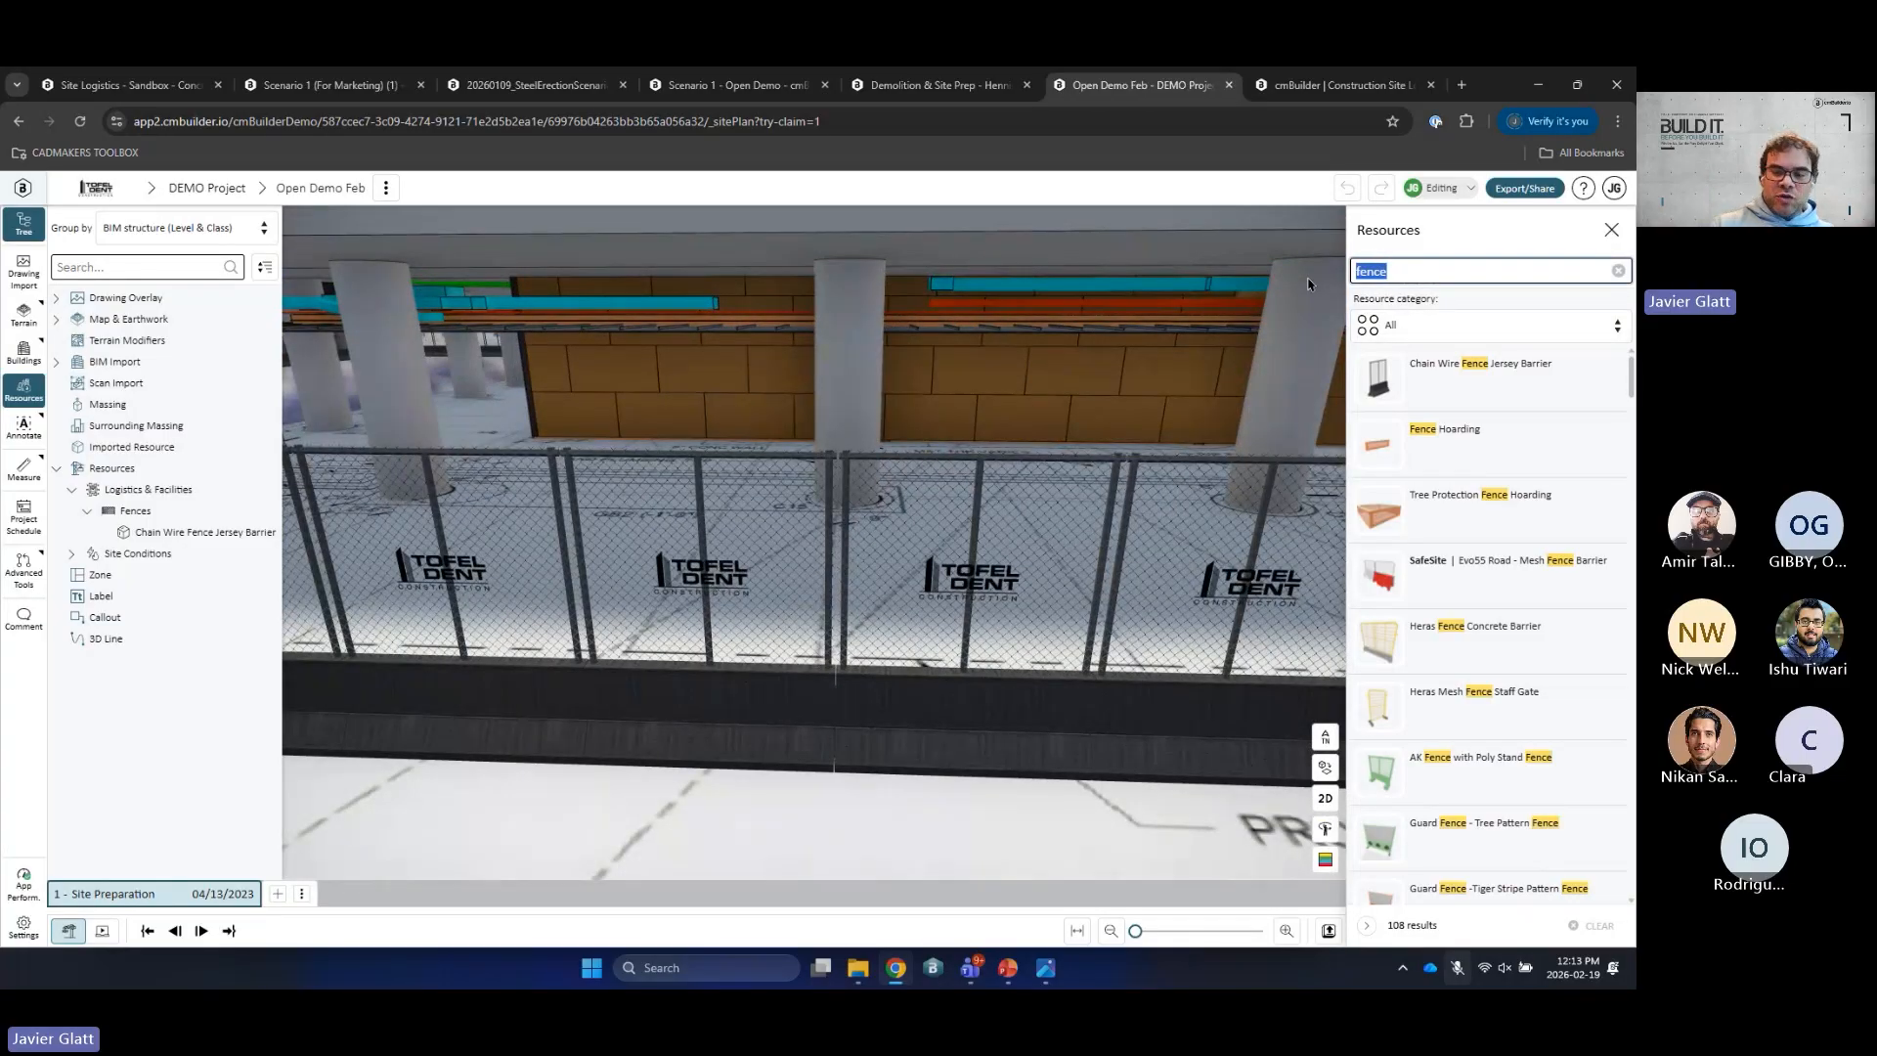
type("gate")
left_click(1489, 376)
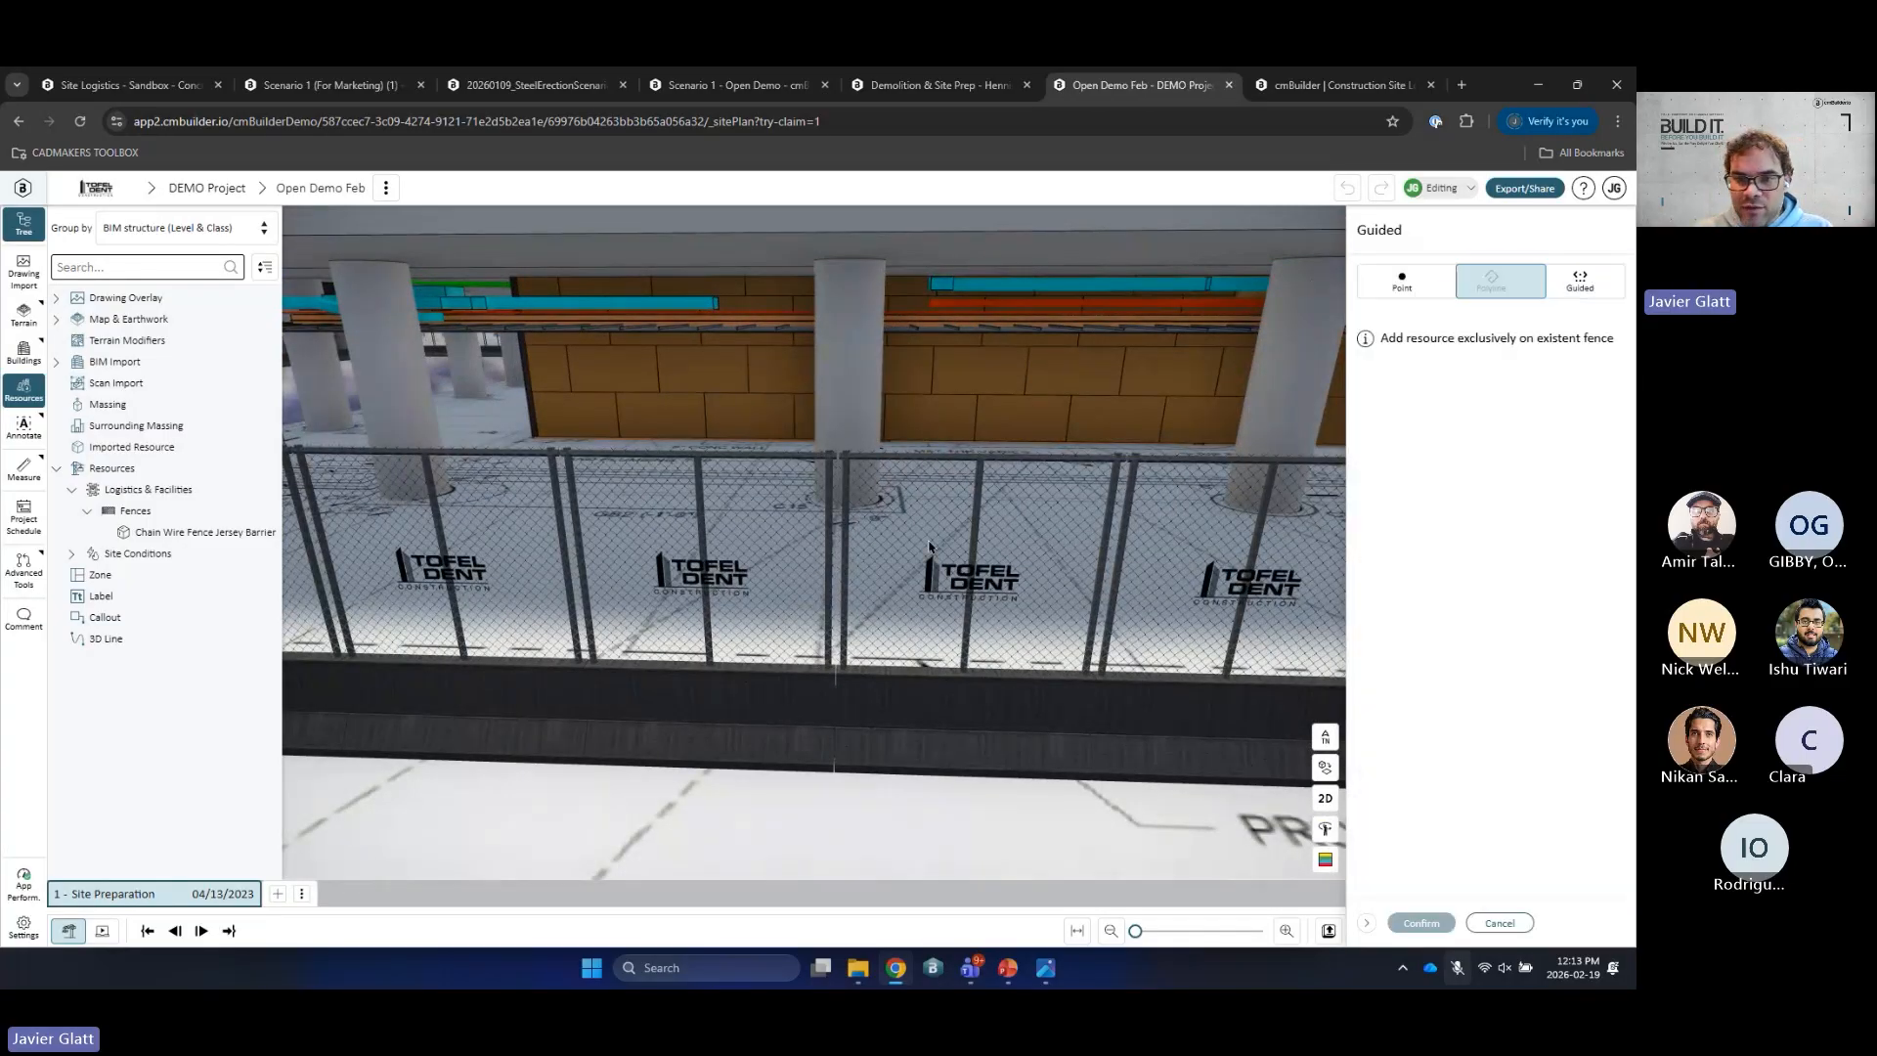
scroll(968, 643, "down", 3)
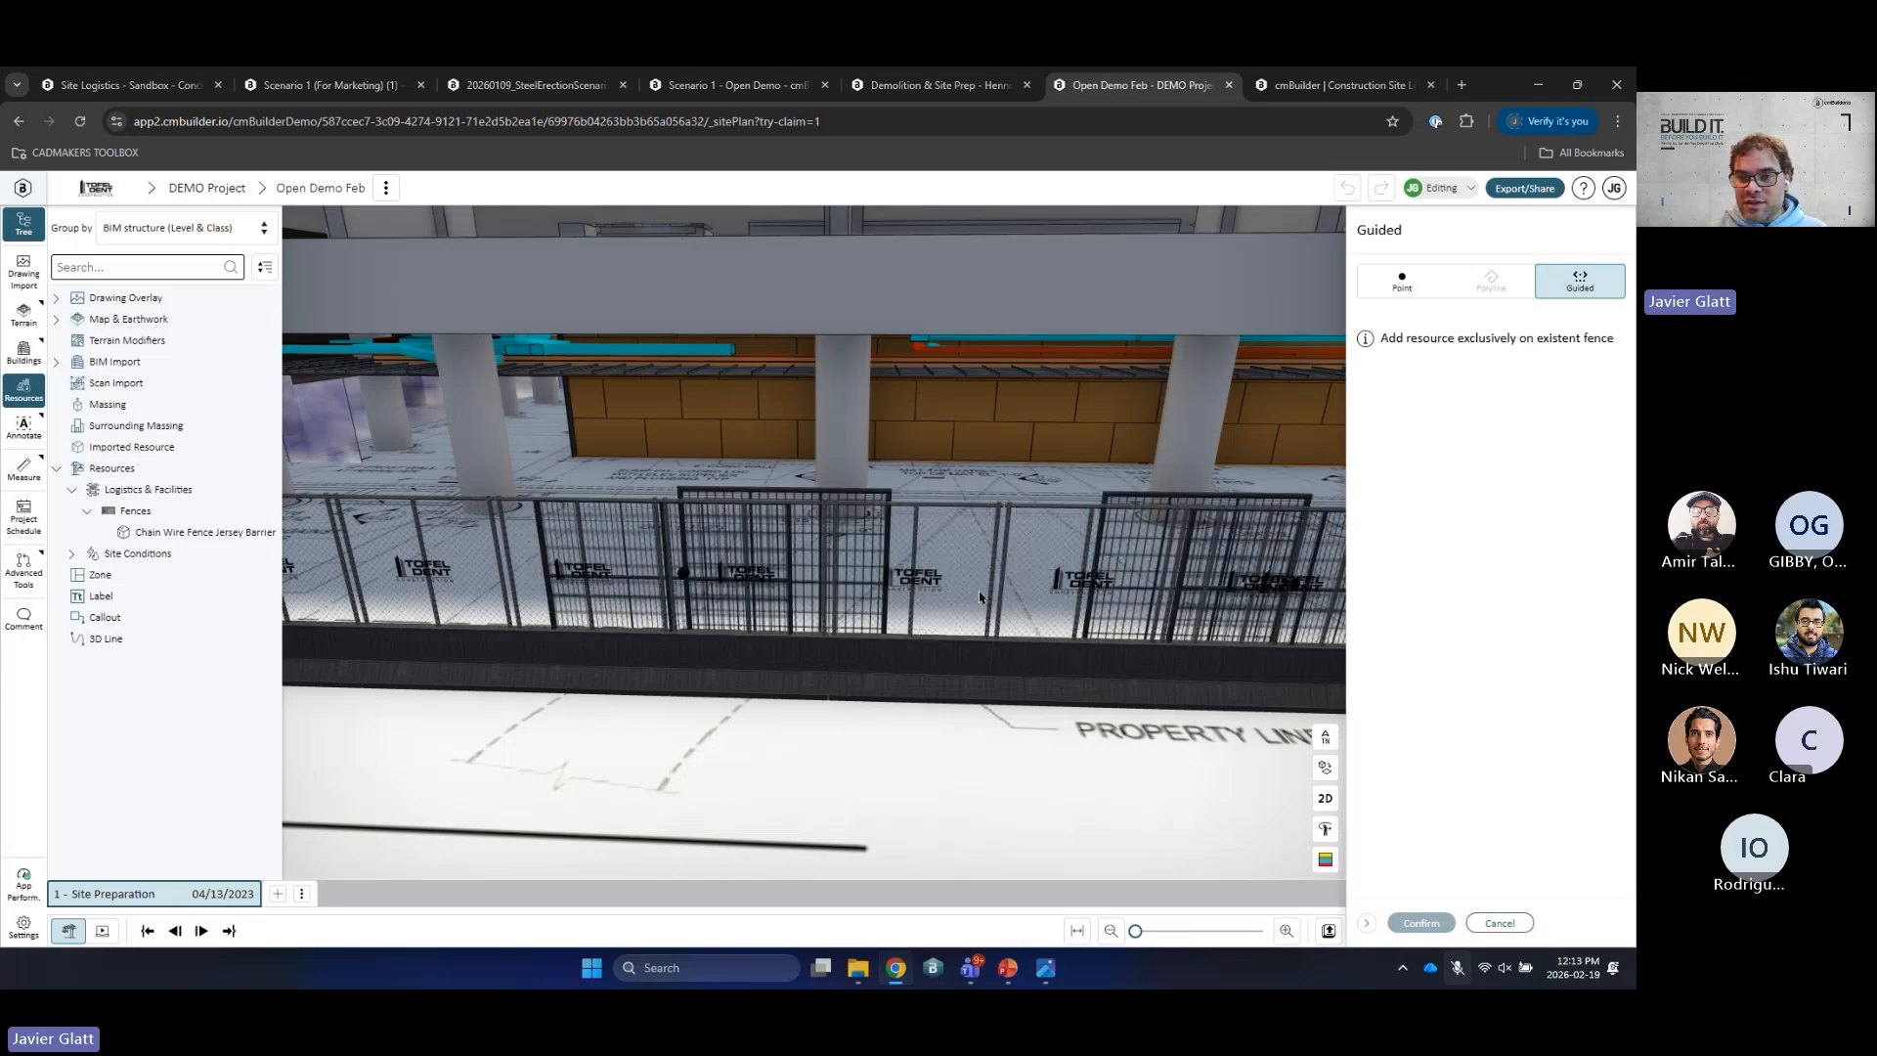
left_click(932, 603)
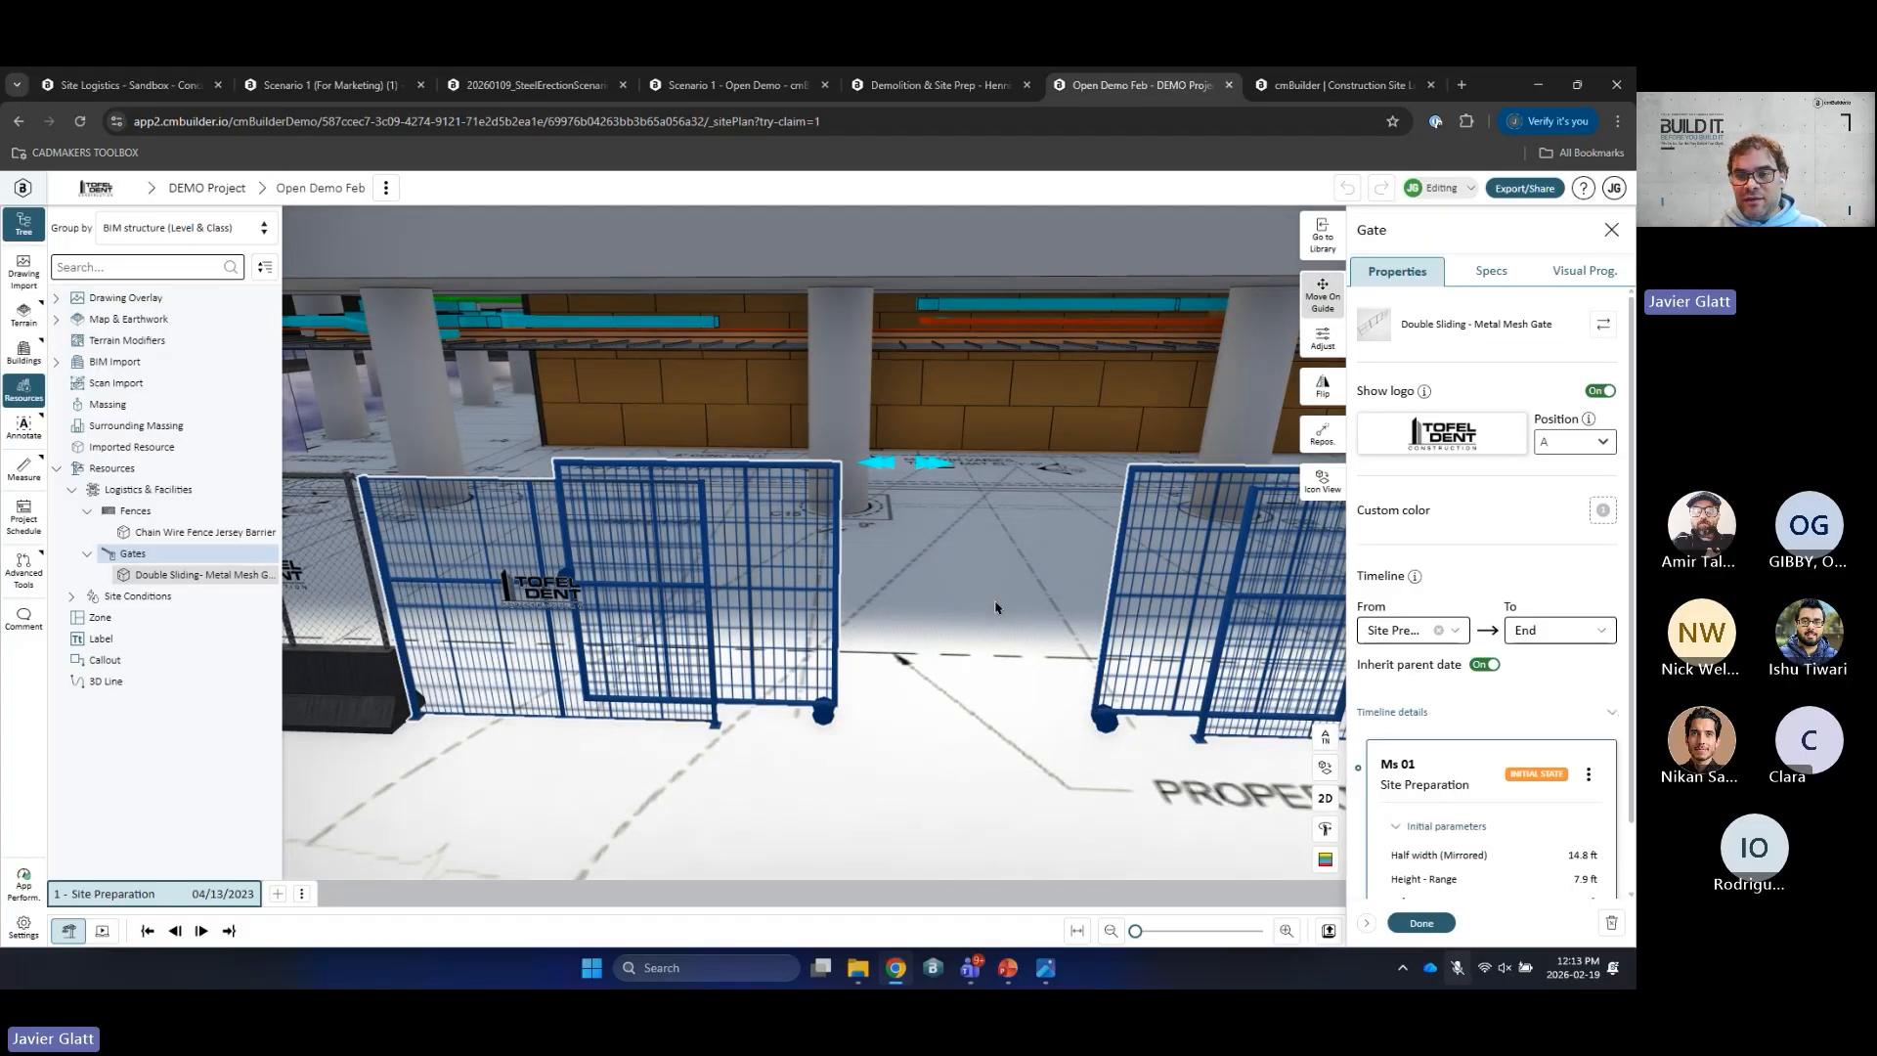
Step: Close both leaves of the sliding gate by adjusting the left and right openings to 0 ft
key("a")
left_click_drag(1181, 550, 1071, 538)
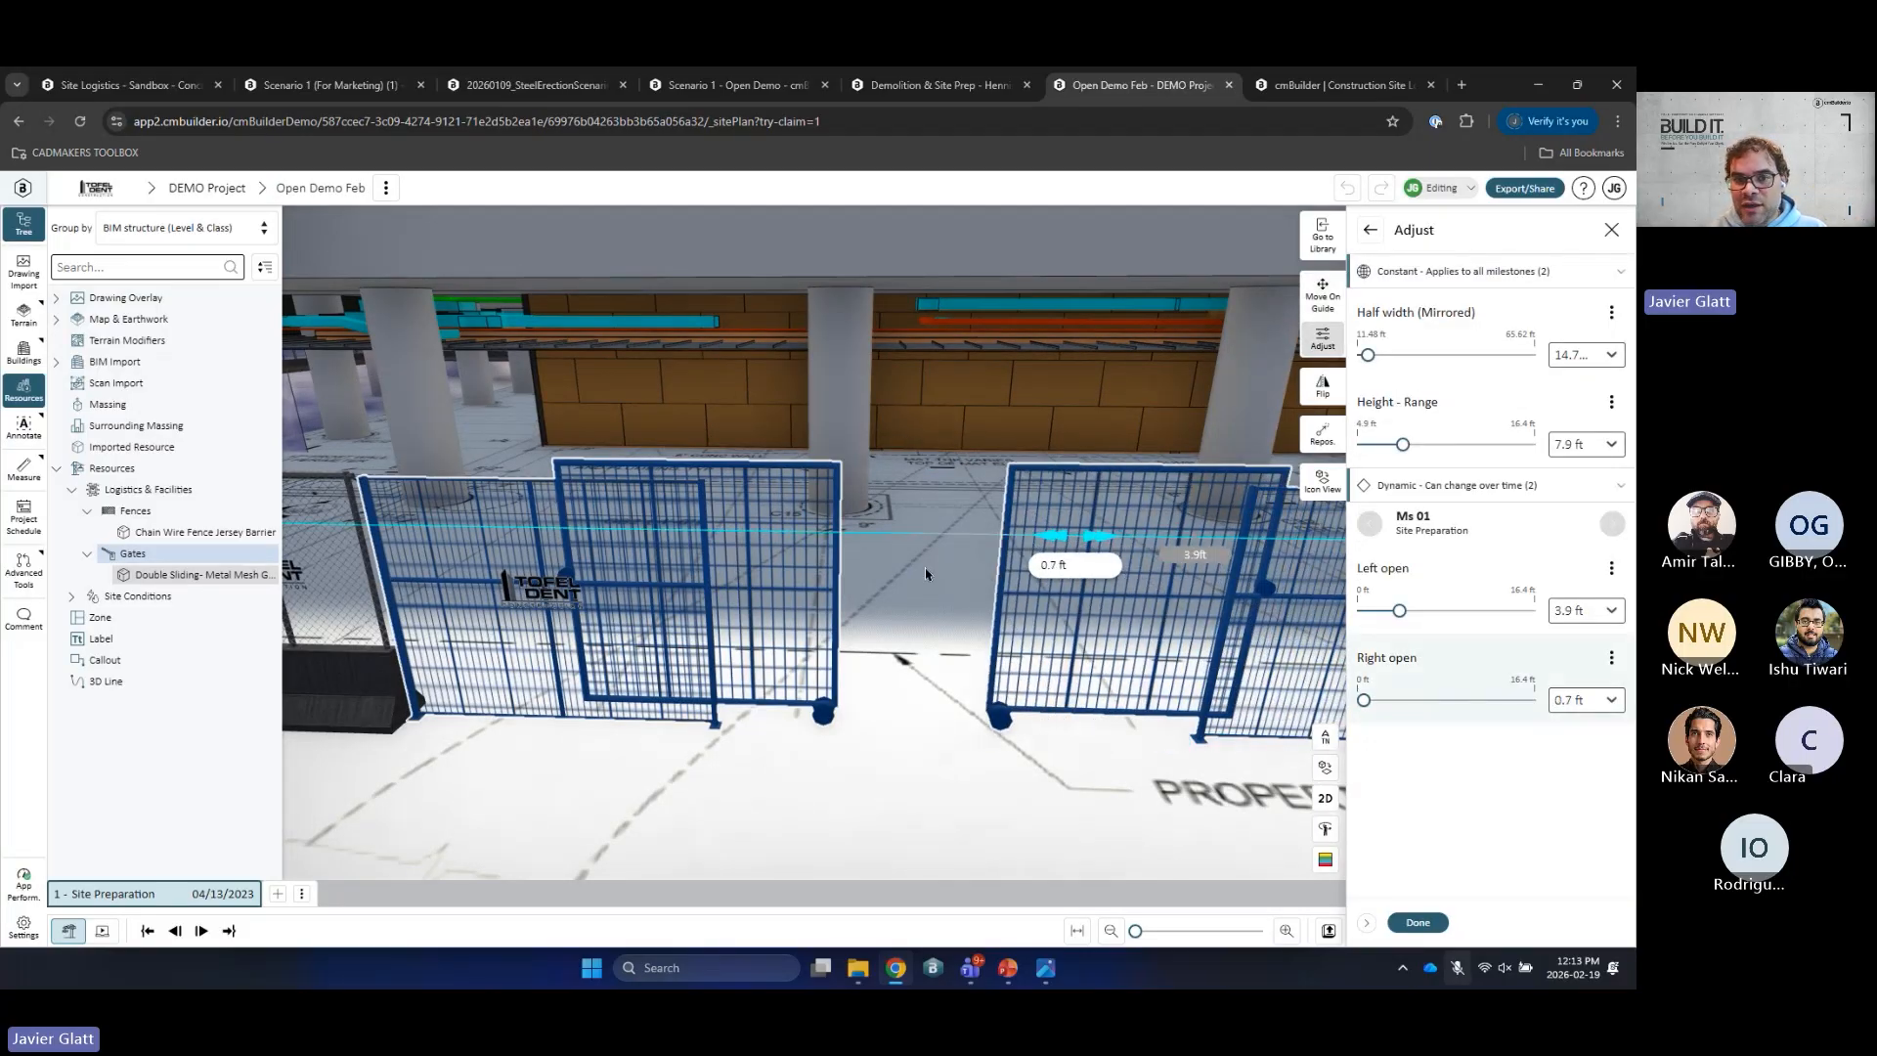
left_click_drag(777, 539, 917, 539)
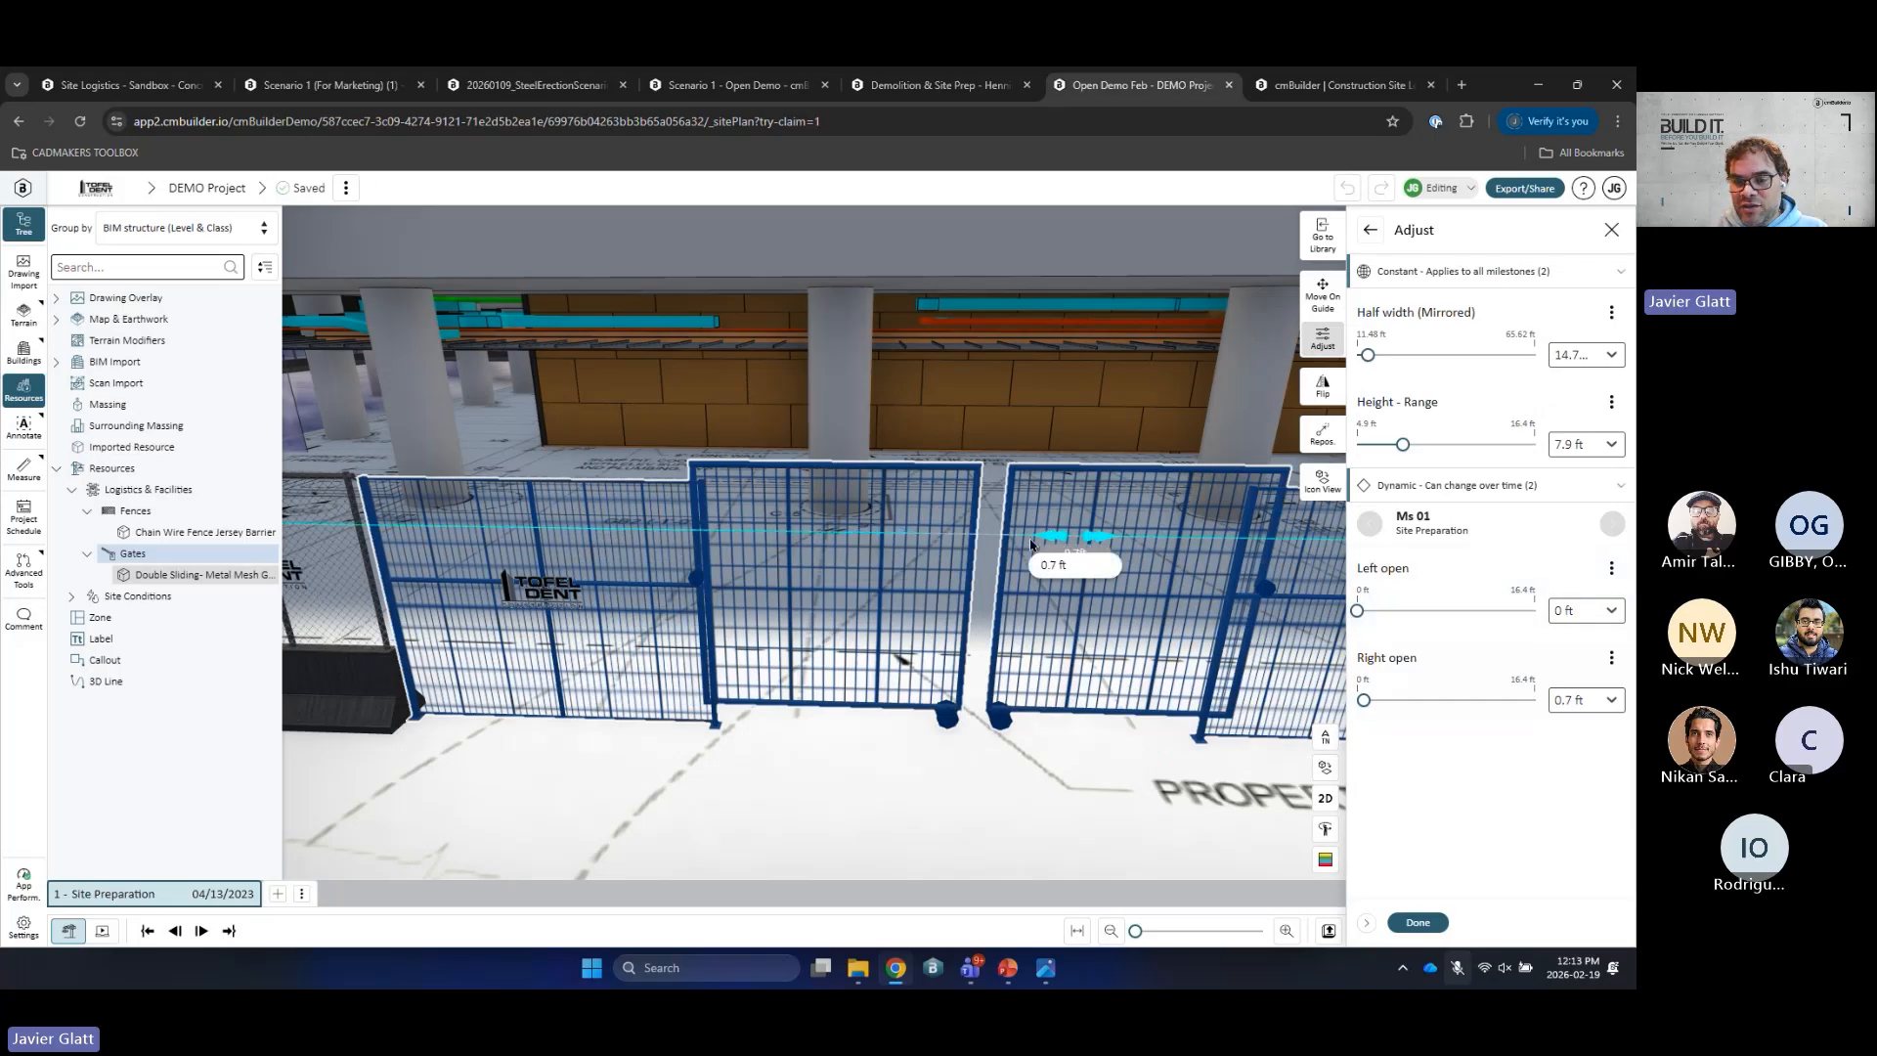
left_click_drag(1054, 538, 1017, 538)
left_click(1416, 923)
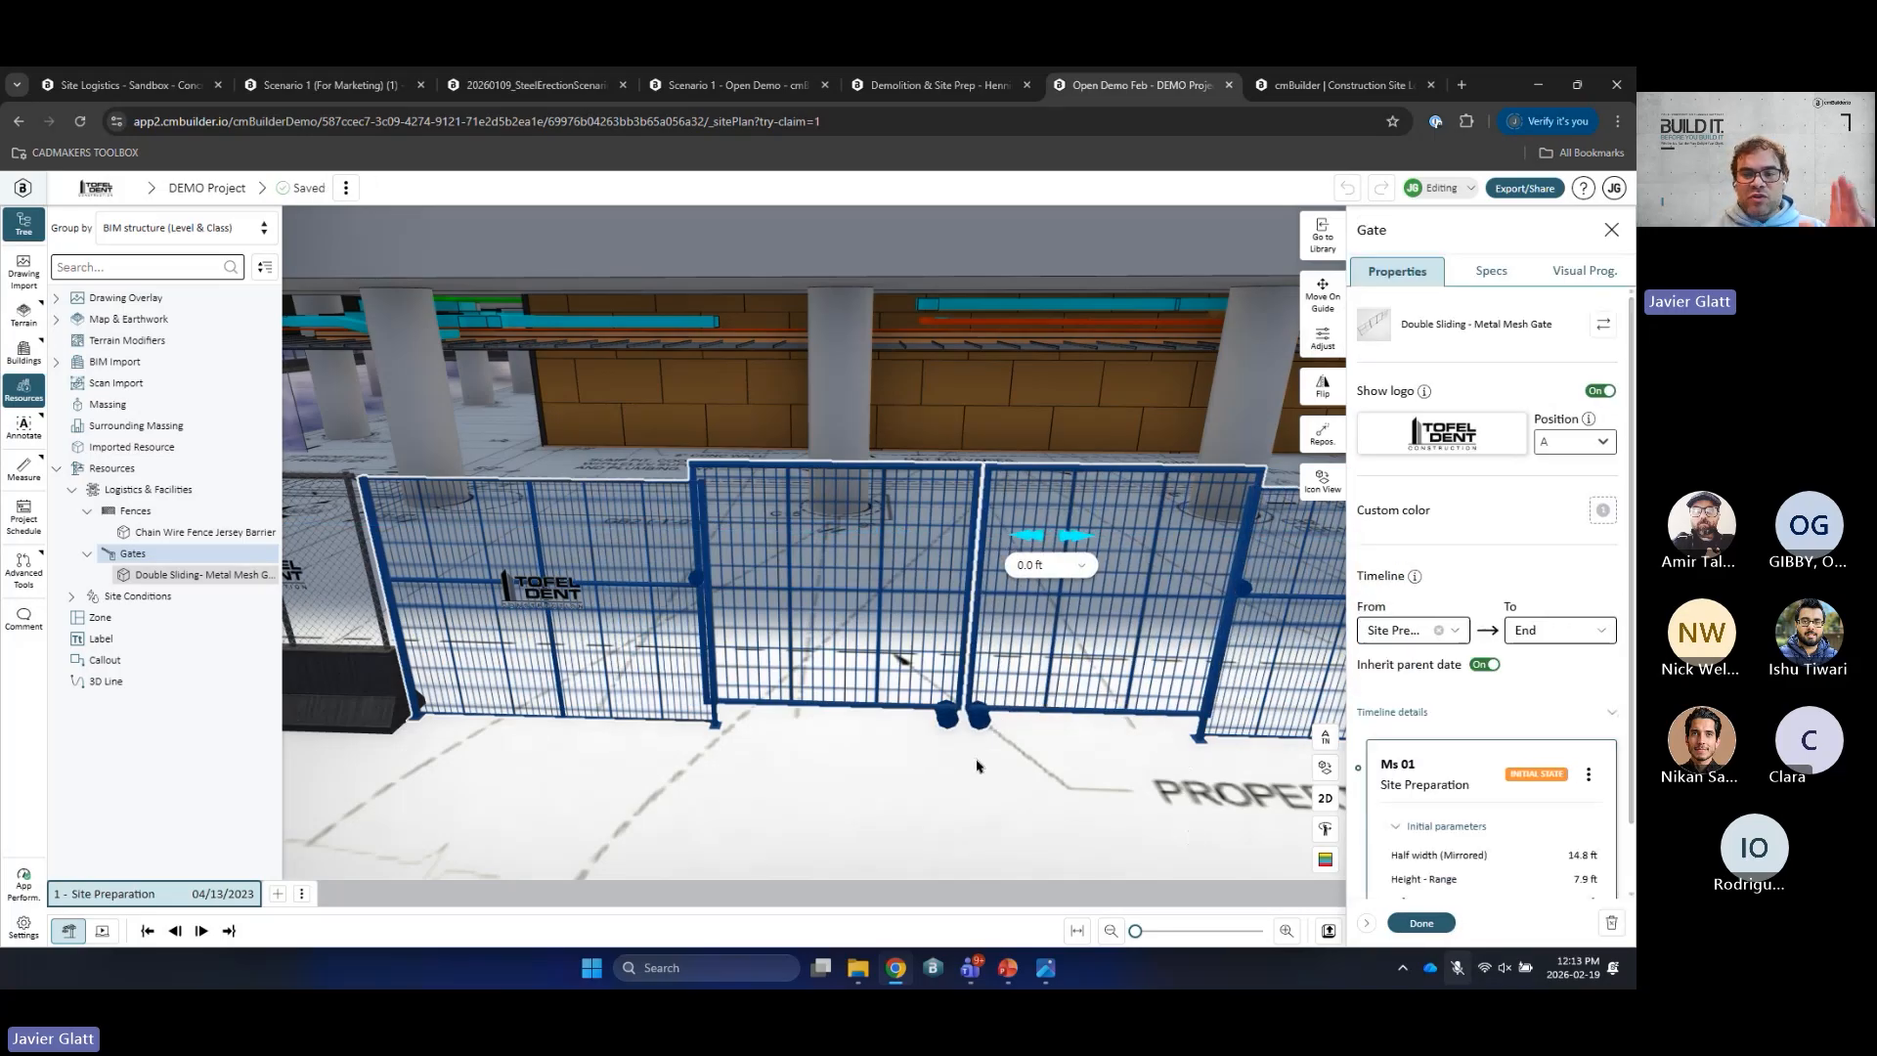
Step: Finish editing the sliding gate and group the model tree by Original file tree
left_click(932, 769)
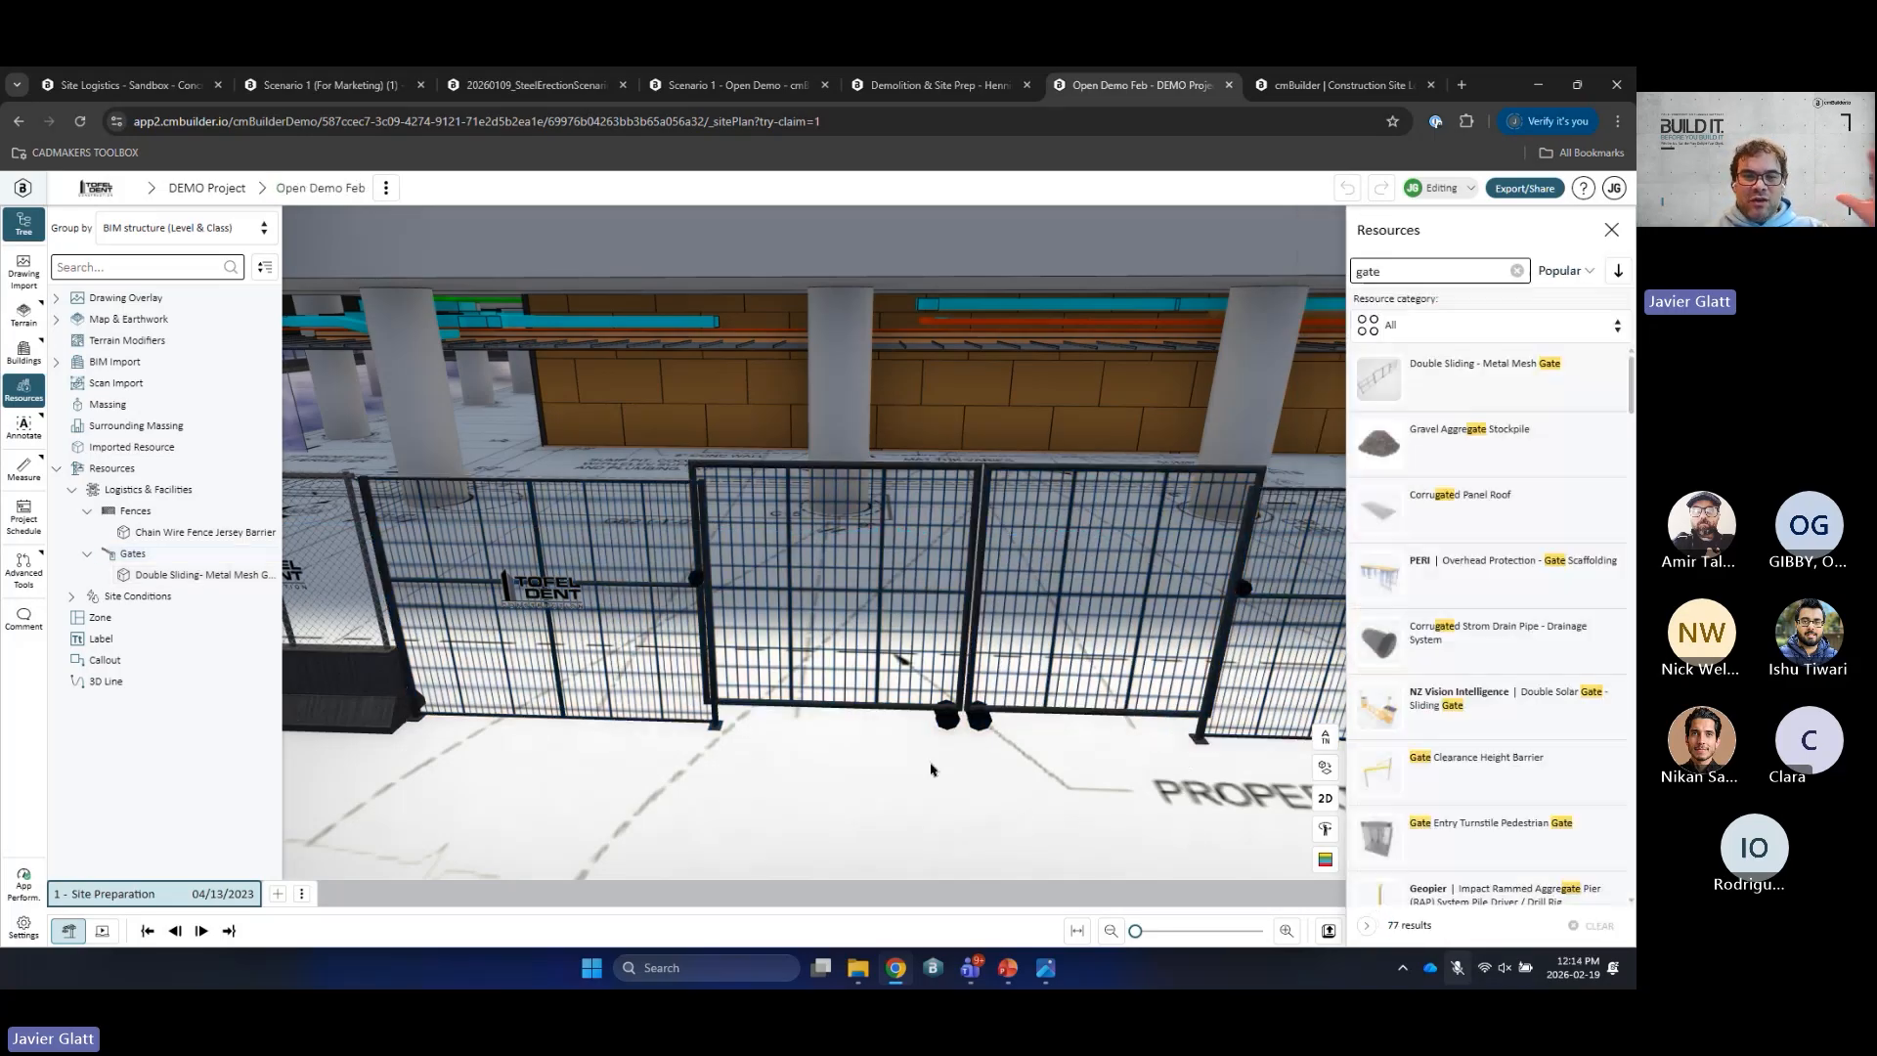
scroll(931, 772, "down", 2)
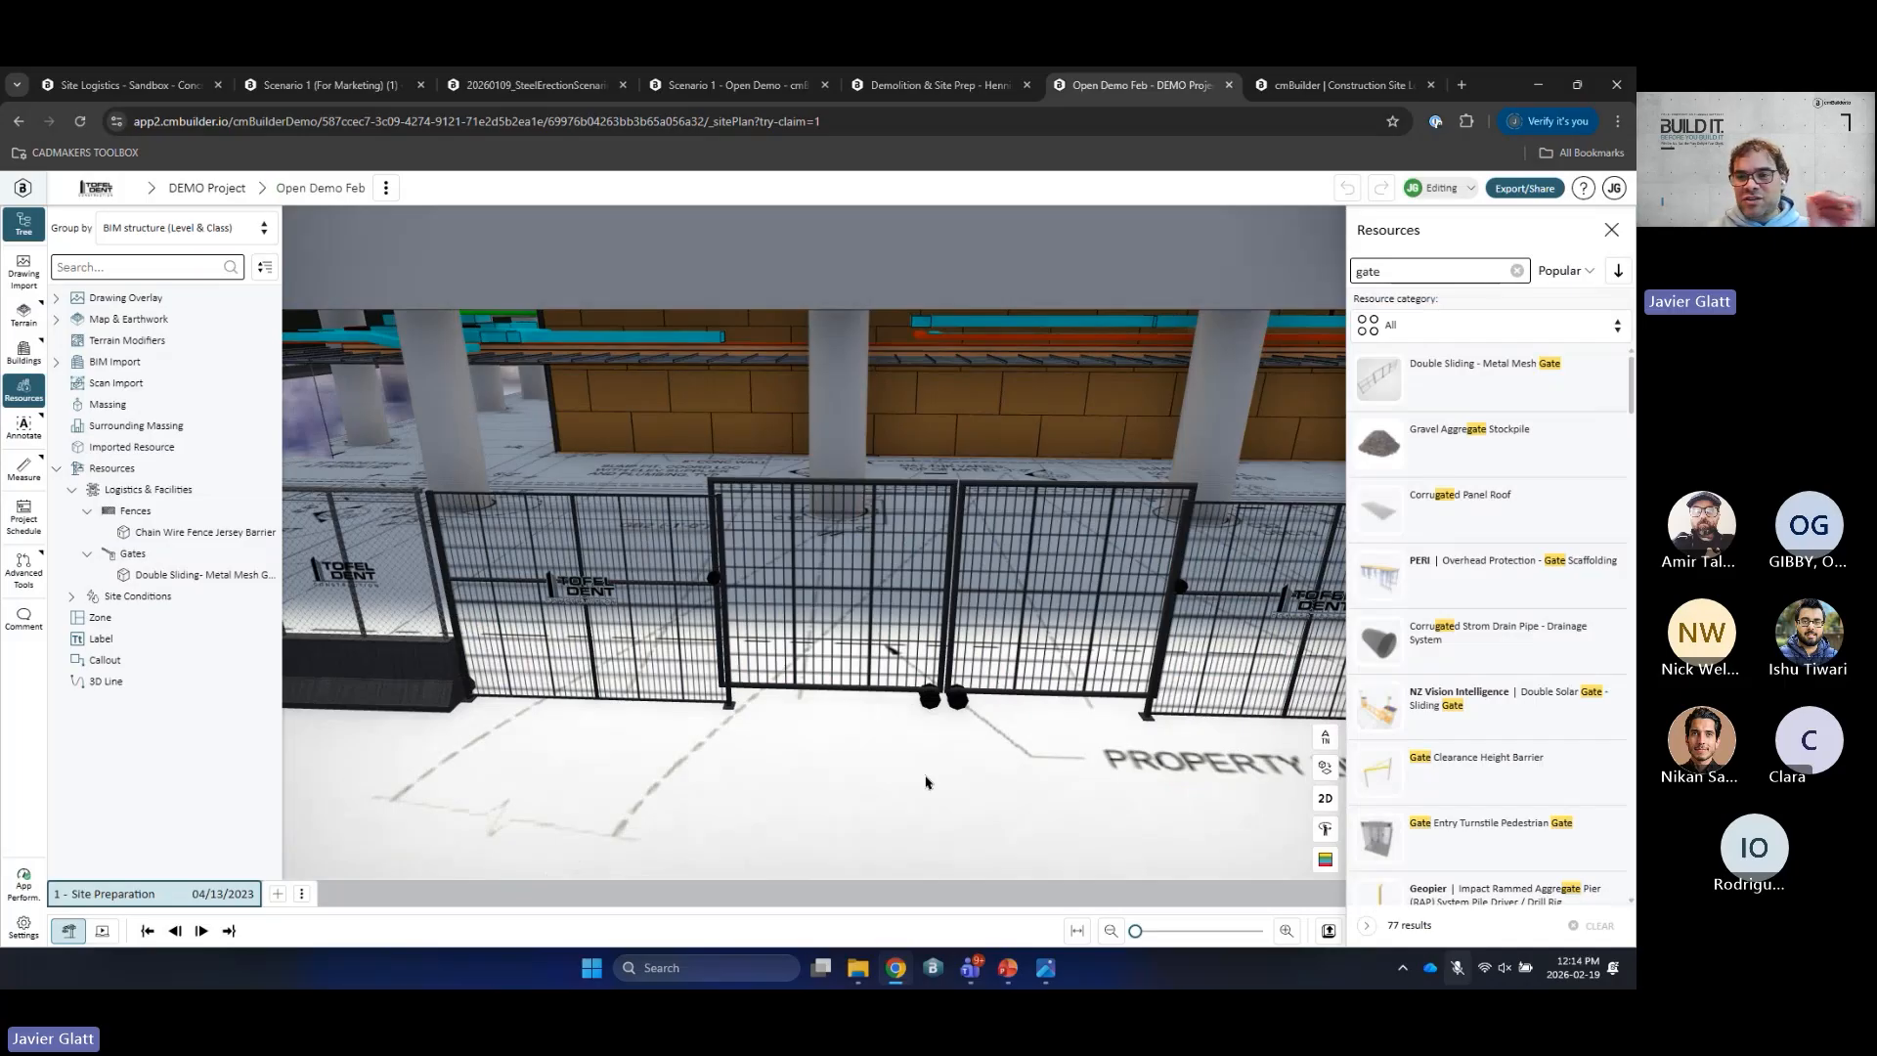
scroll(926, 782, "down", 3)
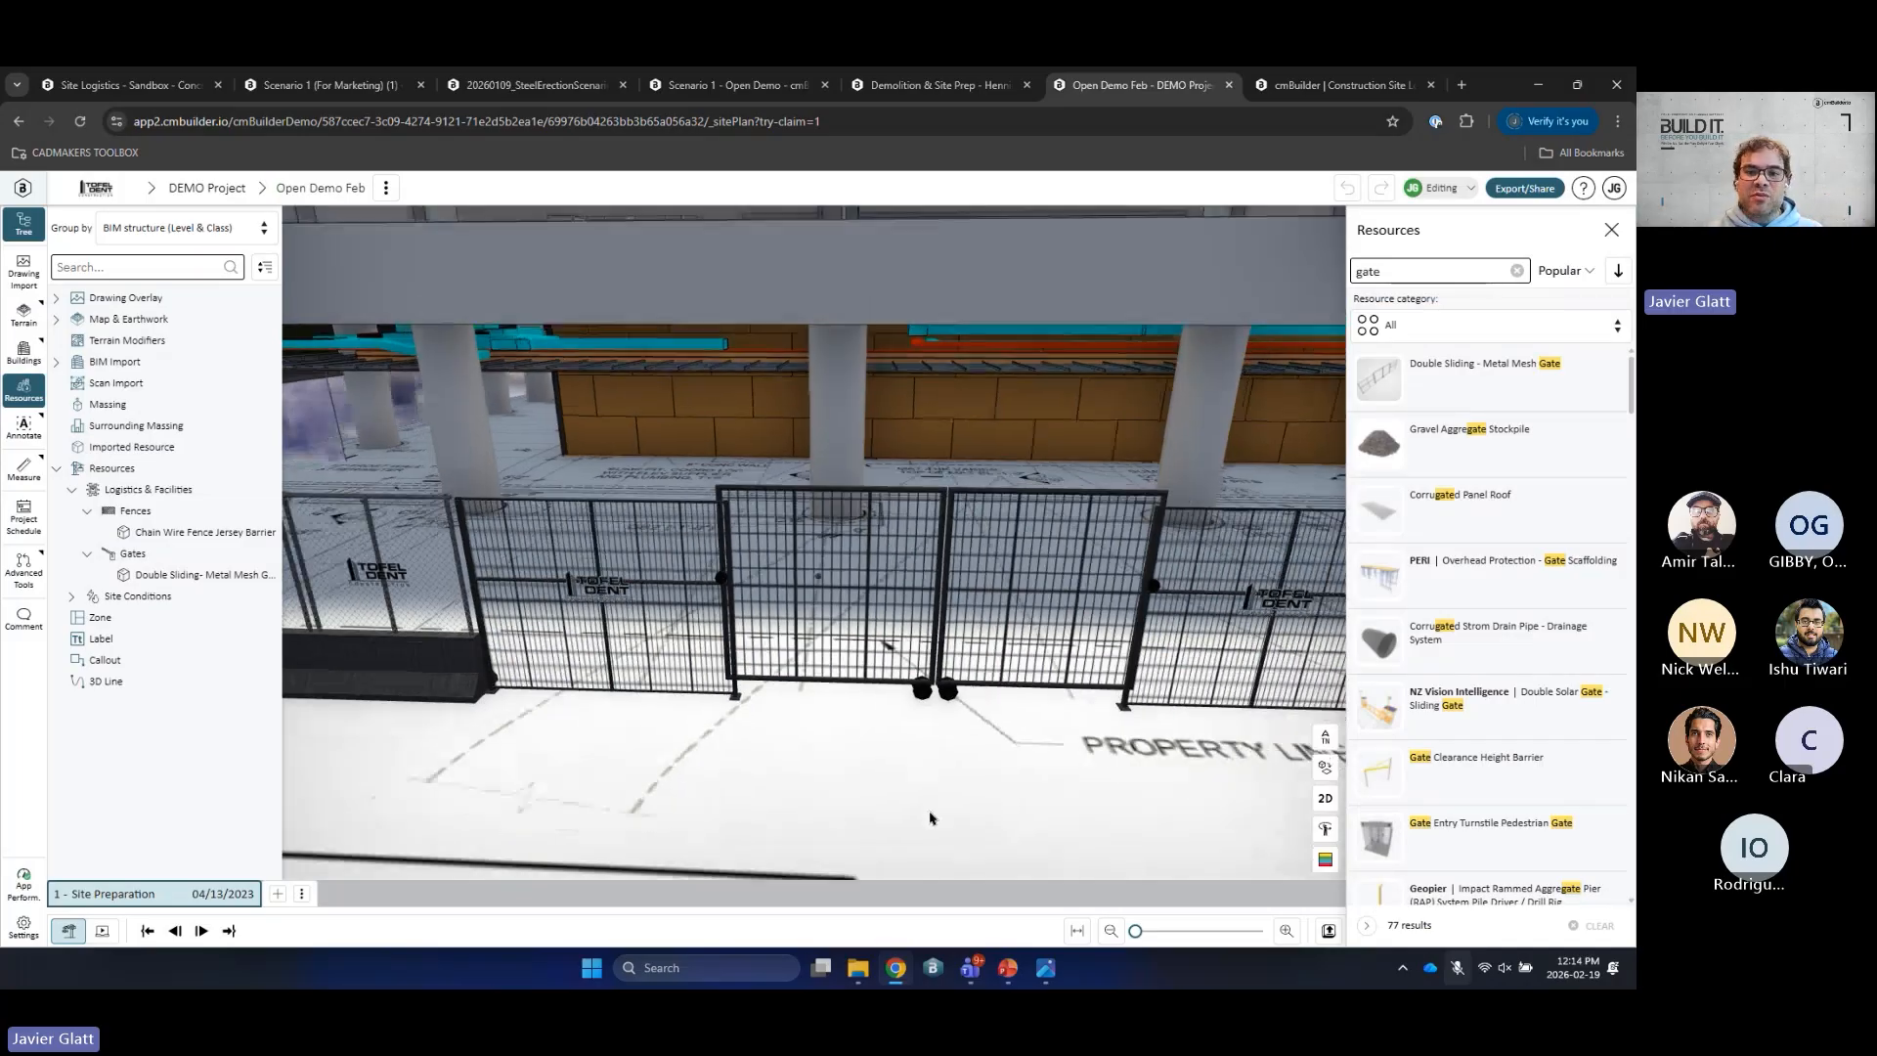
left_click(190, 225)
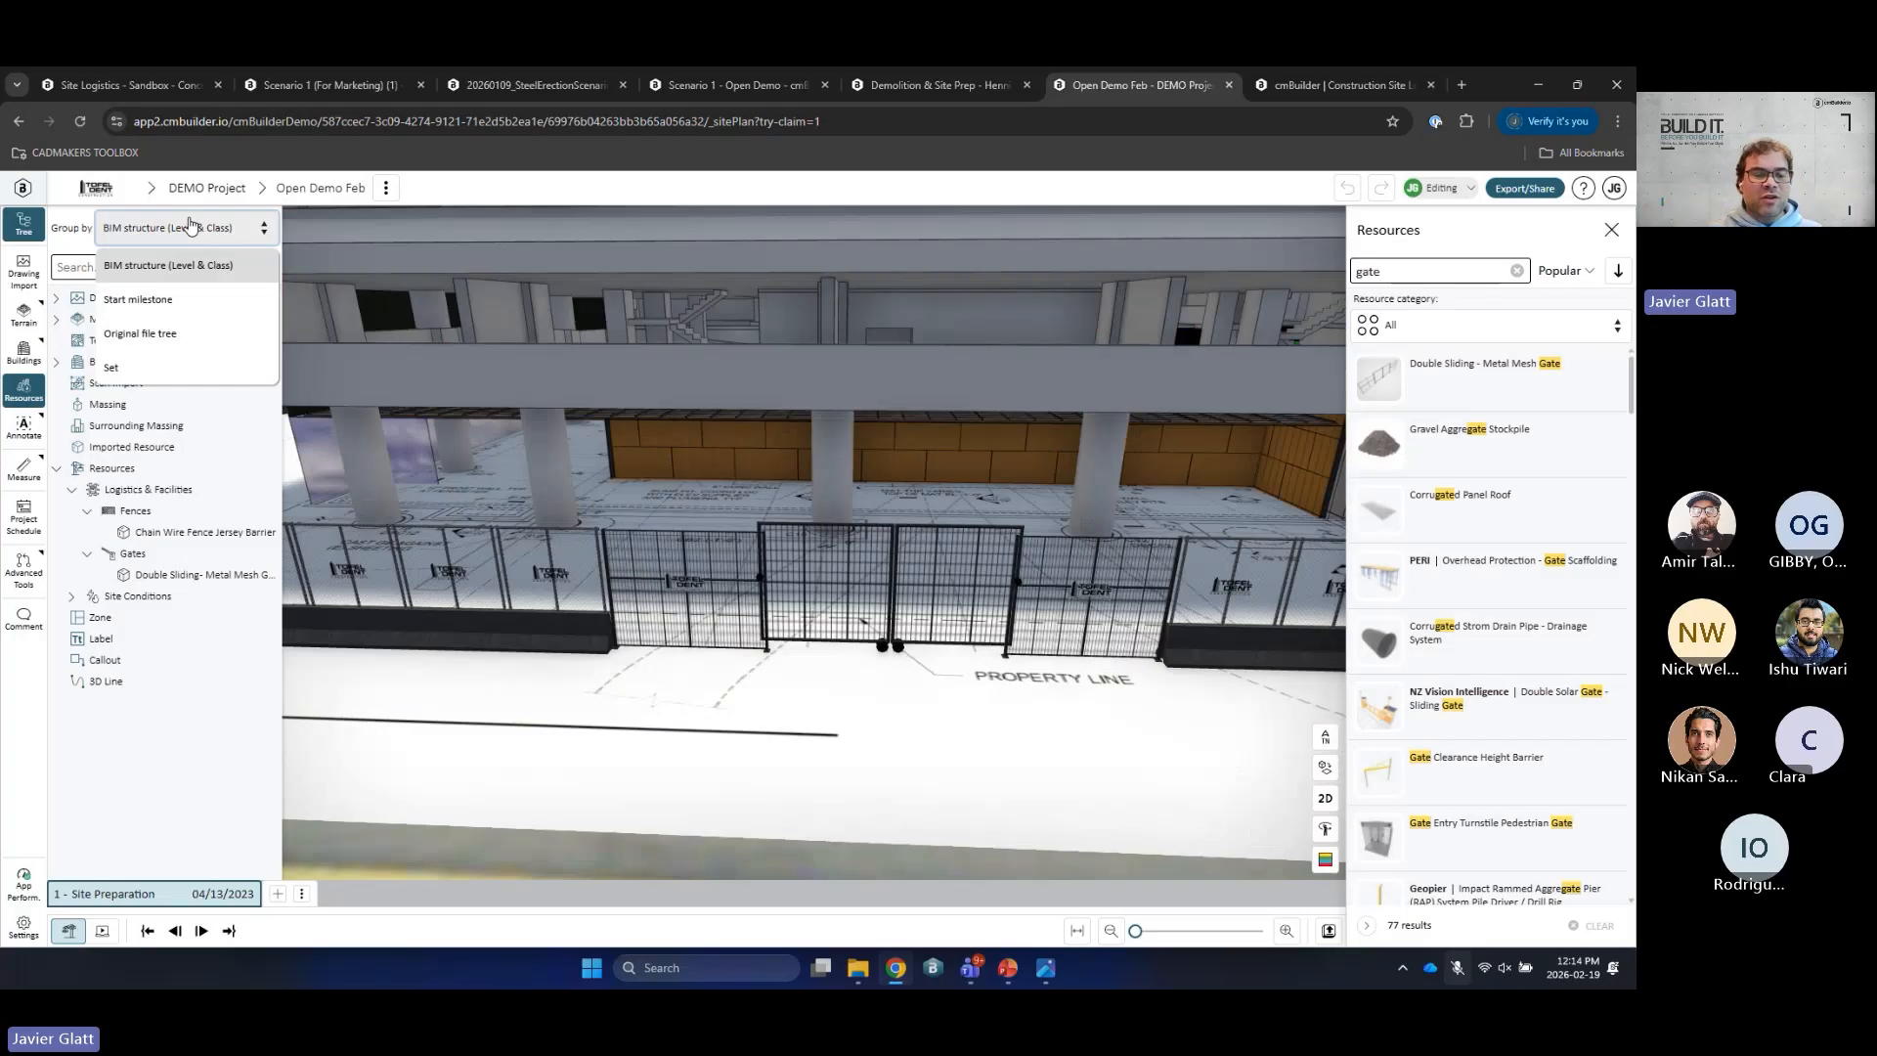
left_click(164, 336)
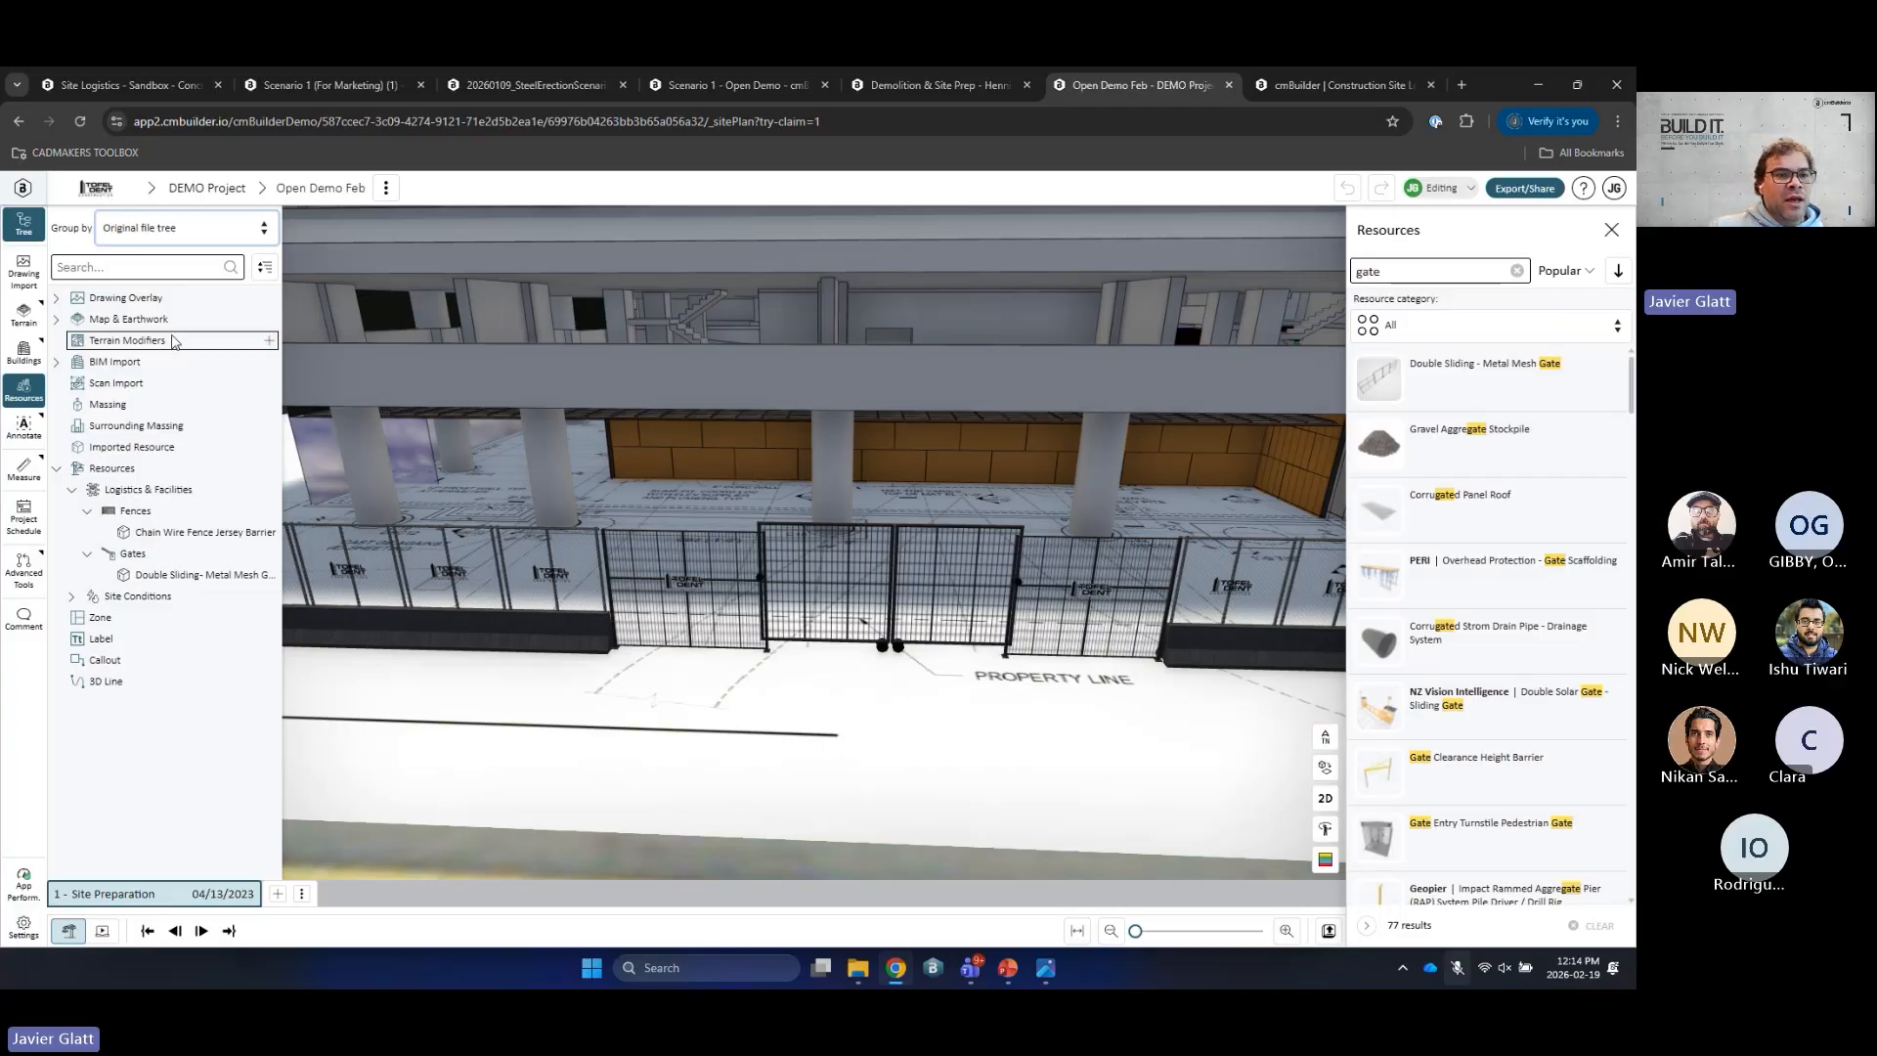
left_click(154, 244)
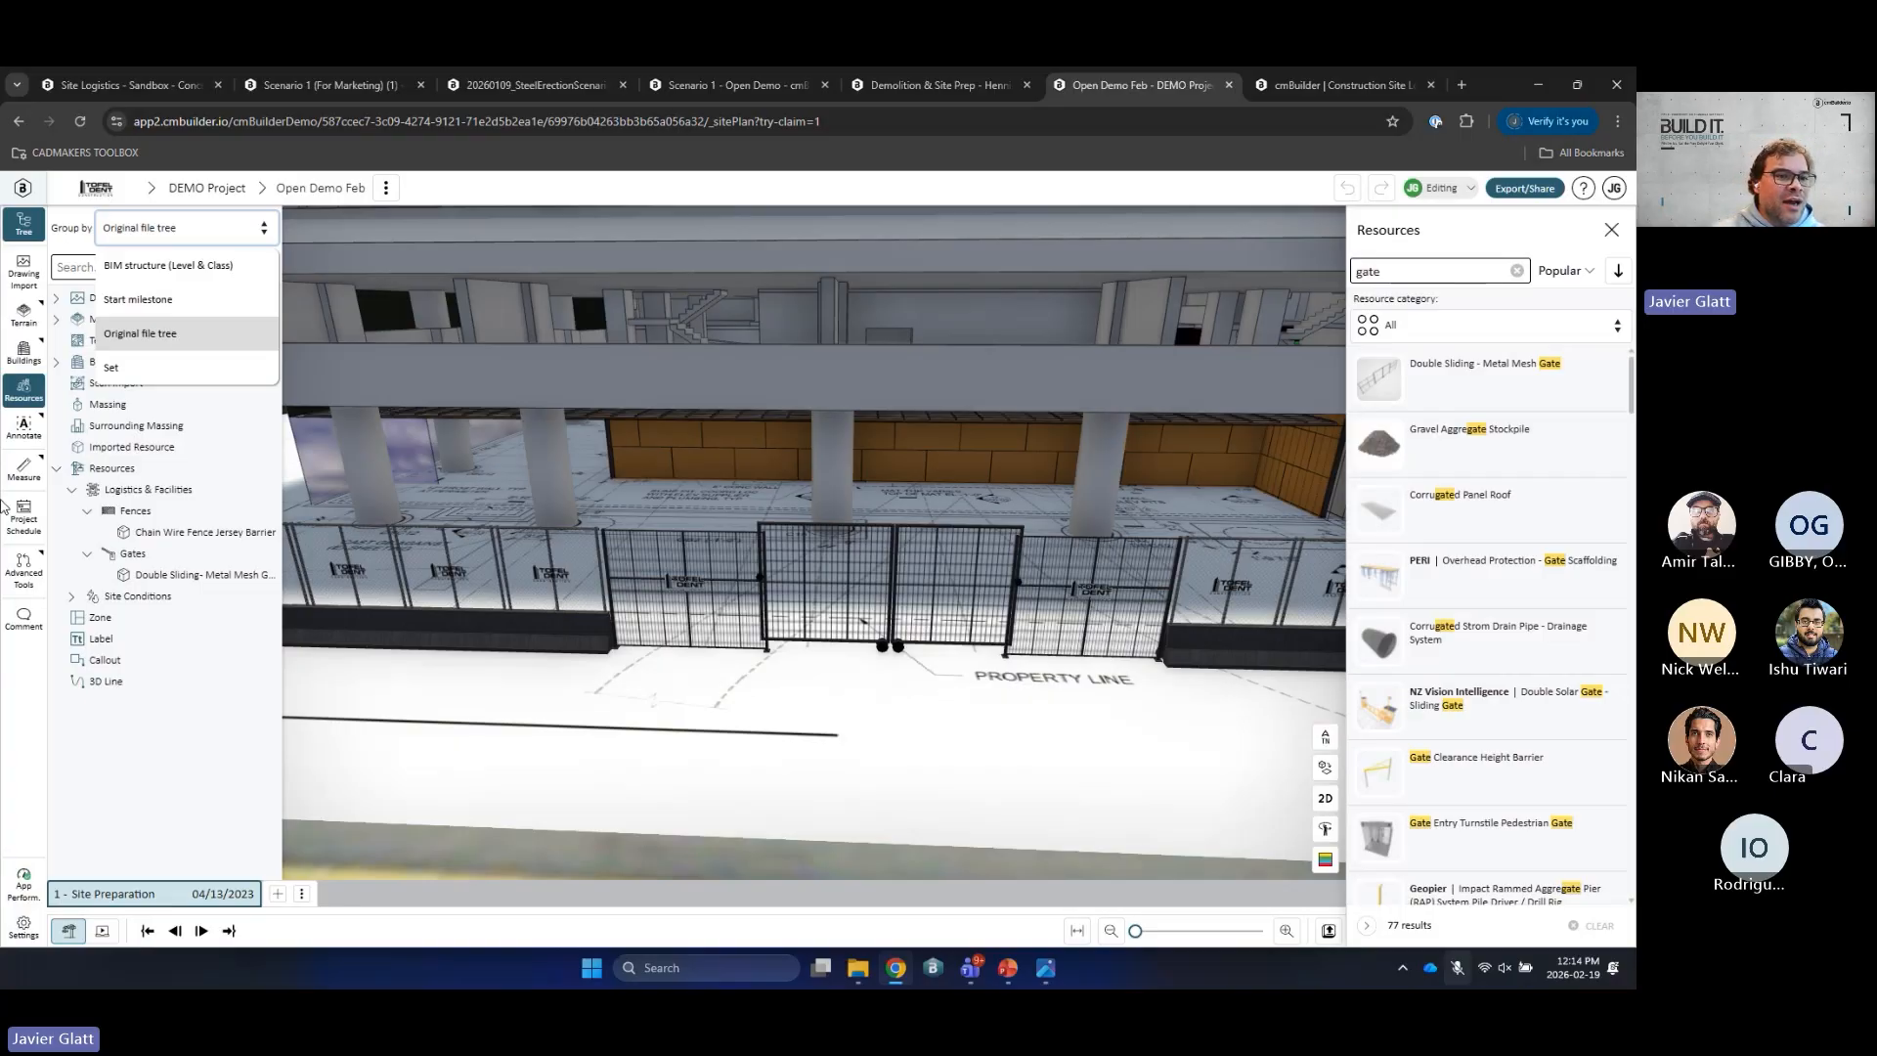
left_click(201, 772)
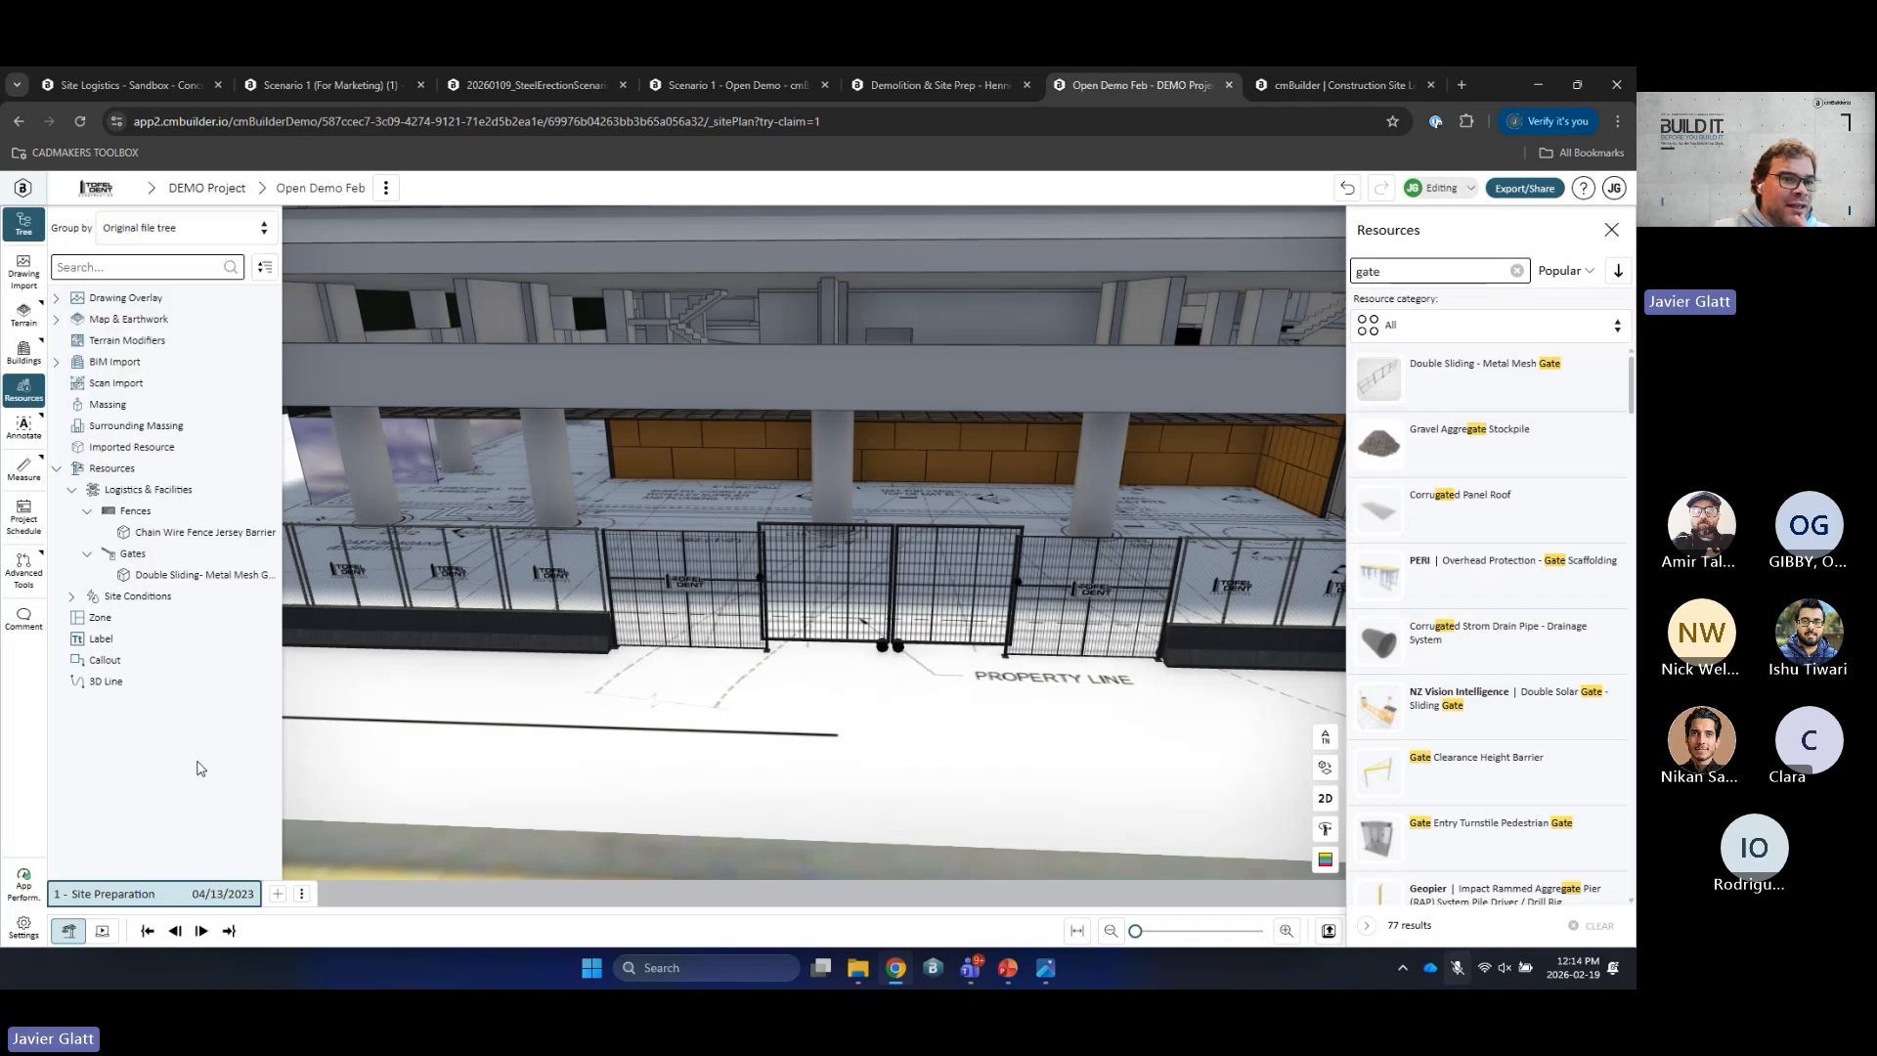
Step: Temporarily hide the BIM_Model under BIM Import so the site drawing is unobstructed
left_click(56, 361)
left_click(125, 383)
right_click(118, 387)
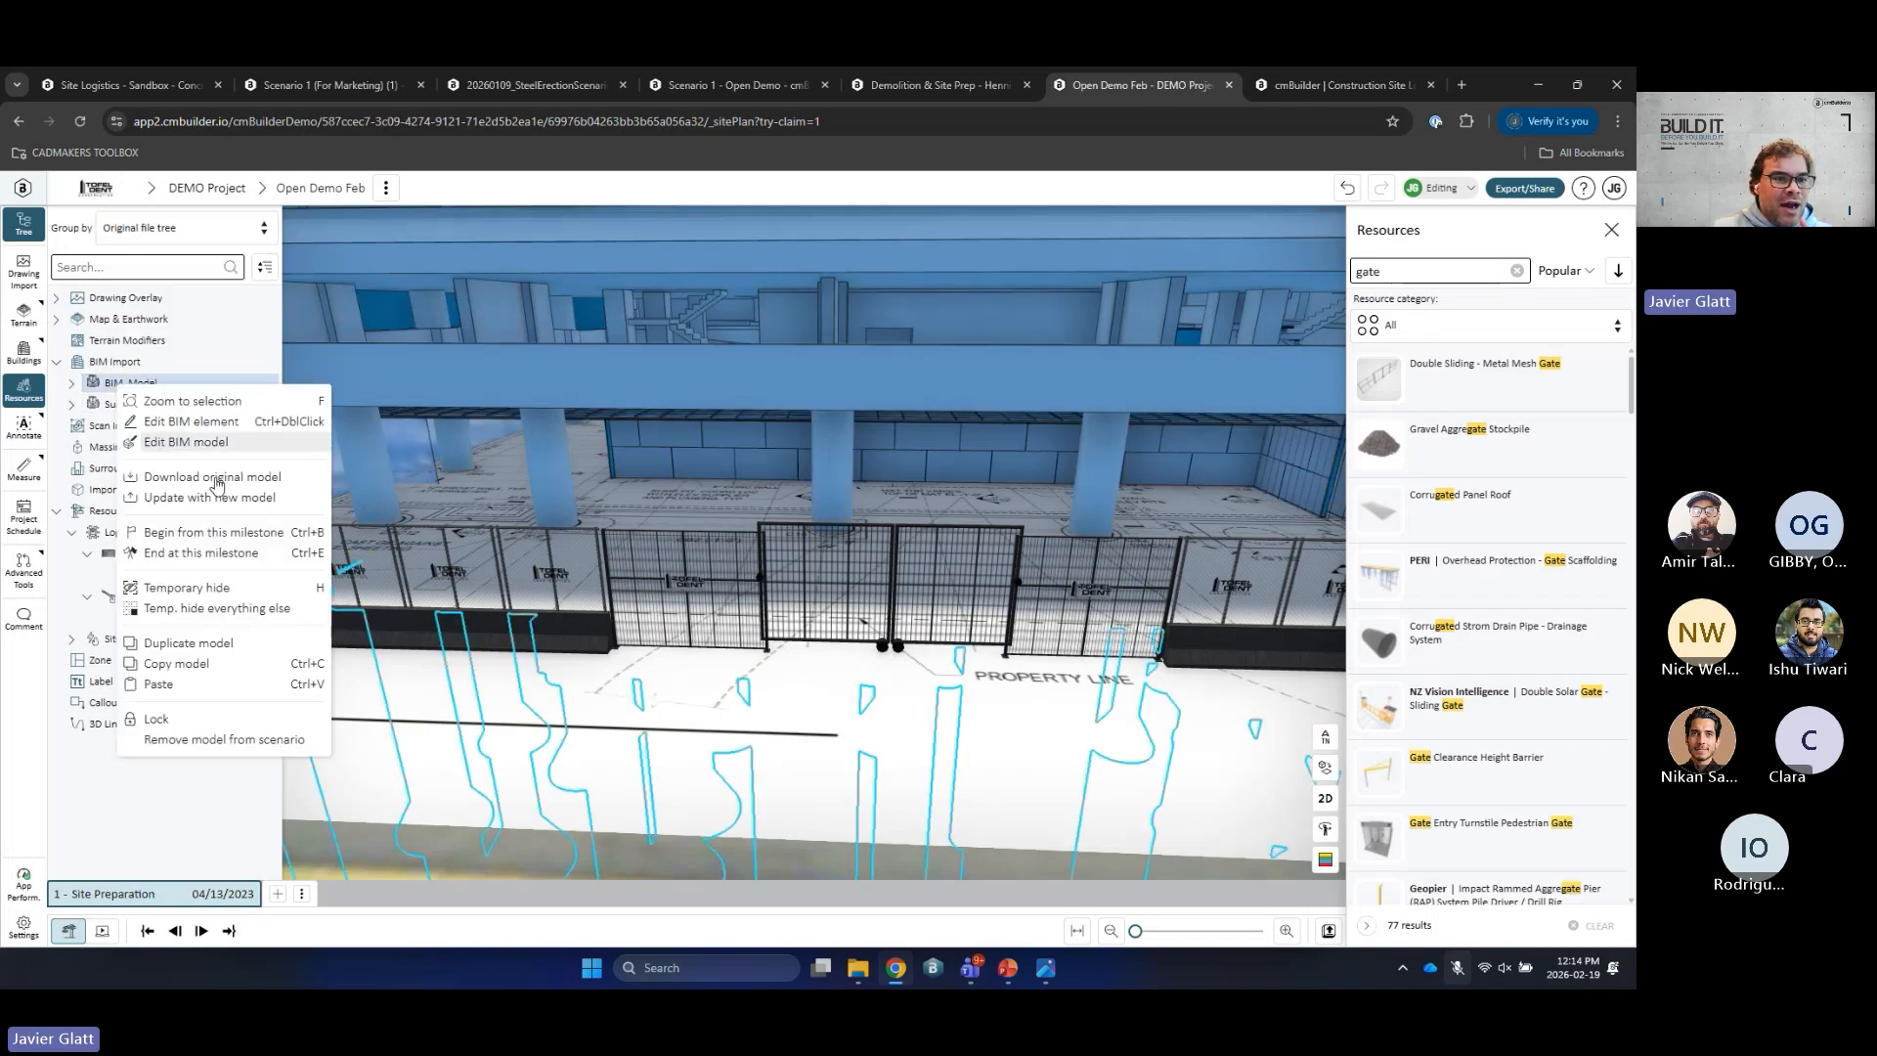
left_click(210, 588)
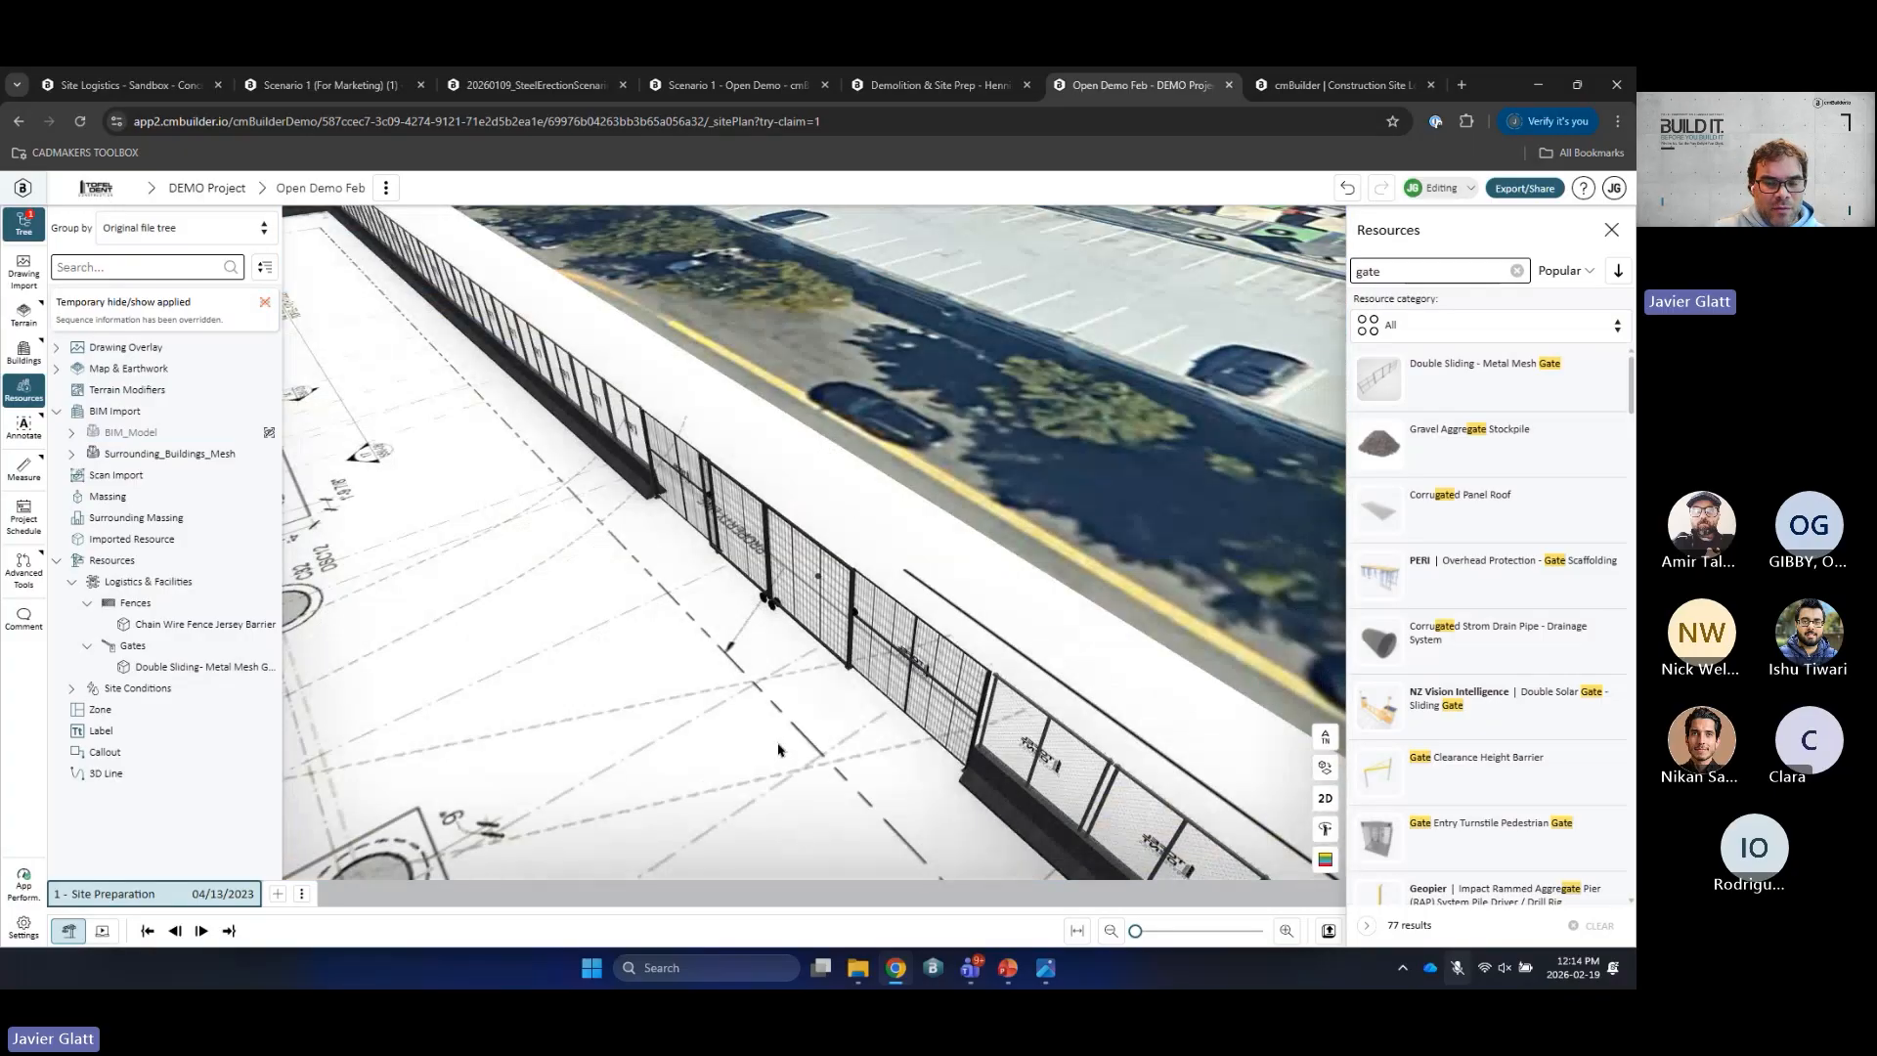
Step: Sketch a rectangular zone about 99 by 23 ft against the outside of the street-side fence, next to the gate, and confirm it
left_click_drag(780, 750, 838, 703)
scroll(809, 504, "down", 5)
left_click_drag(809, 505, 883, 625)
scroll(828, 648, "down", 1)
right_click_drag(884, 624, 682, 553)
scroll(794, 522, "down", 2)
left_click_drag(759, 631, 751, 655)
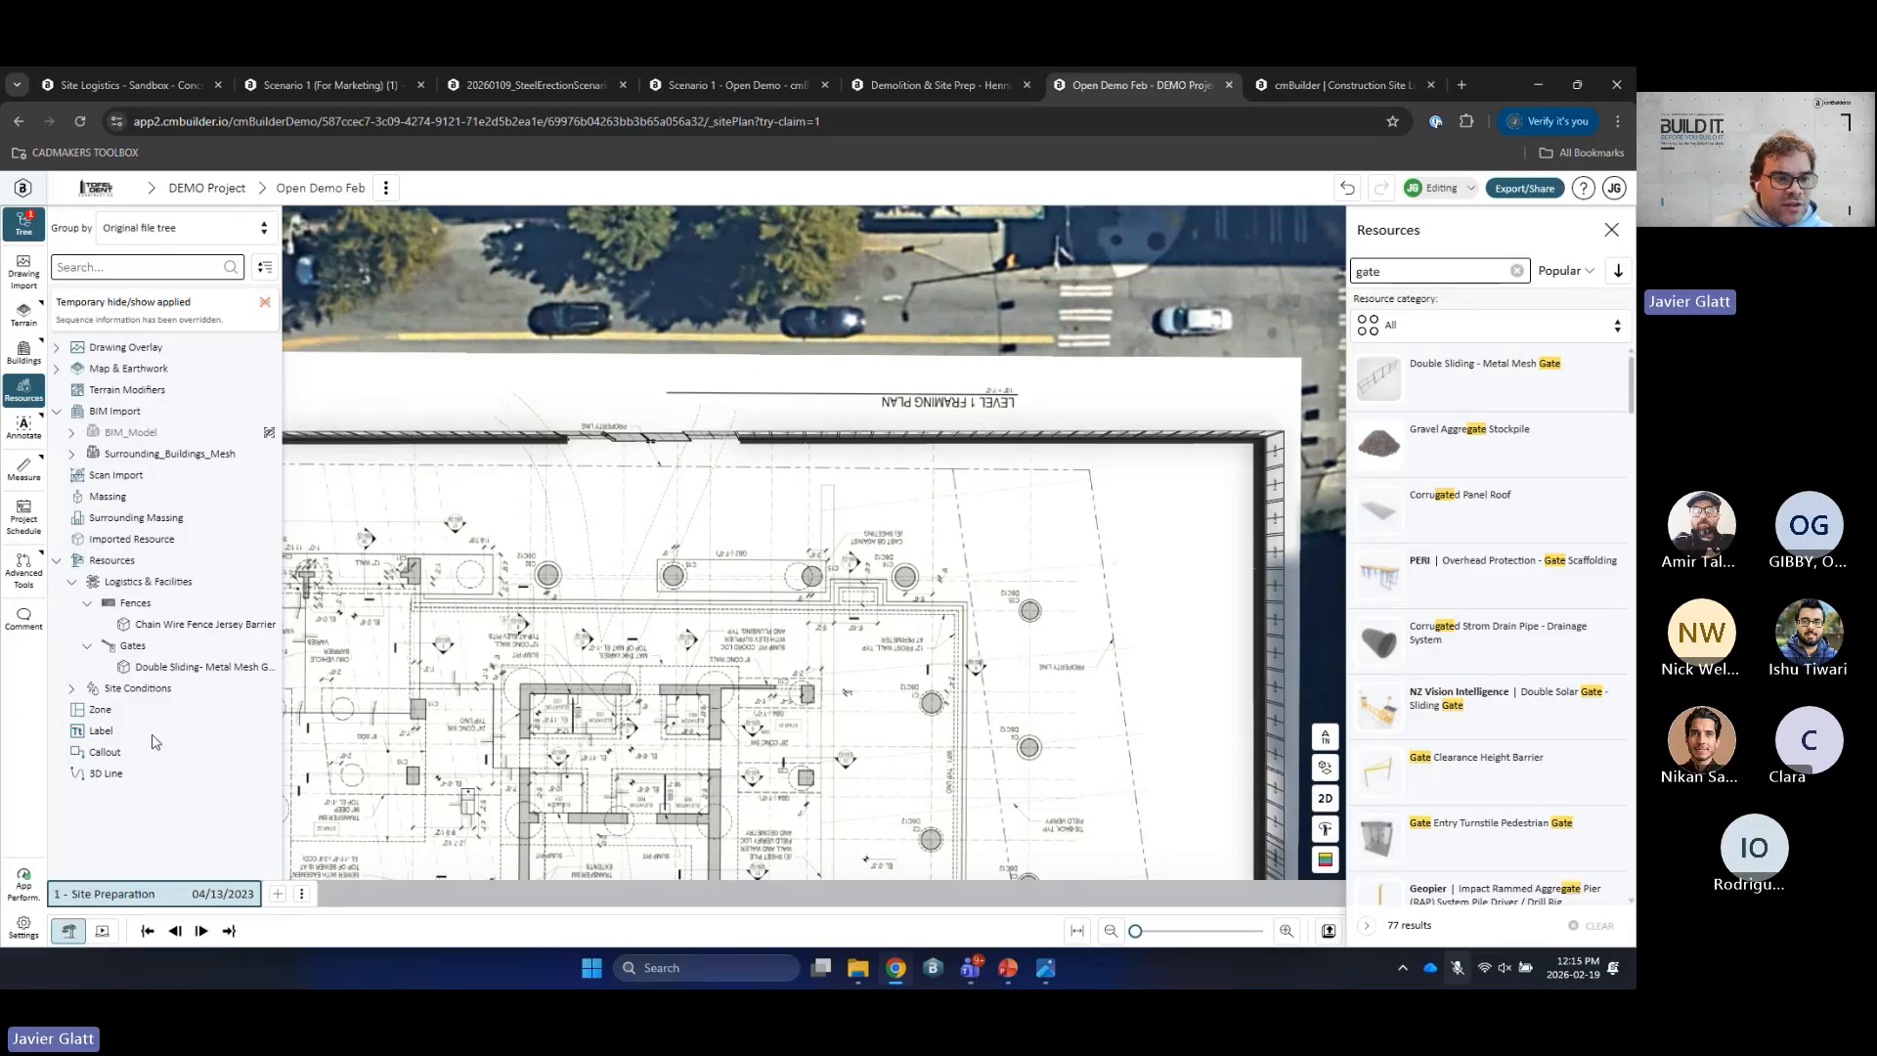
left_click(264, 715)
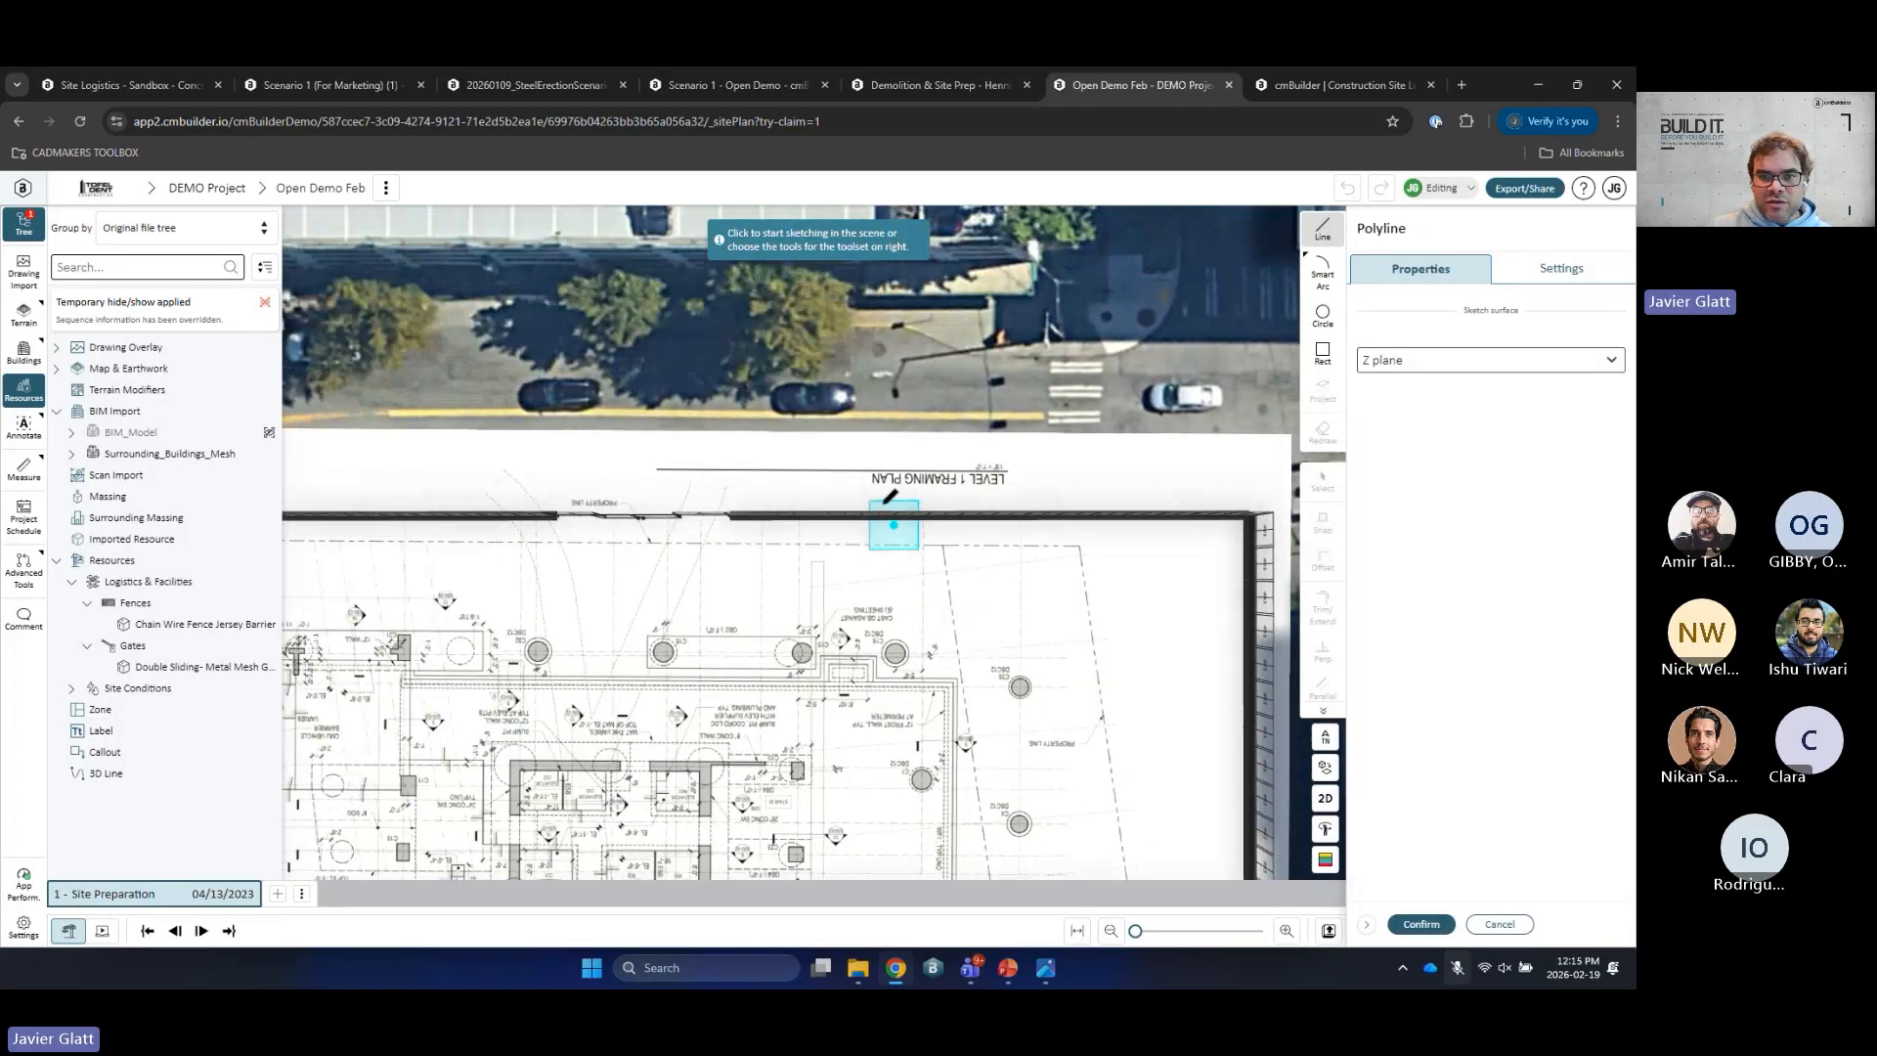
left_click(751, 400)
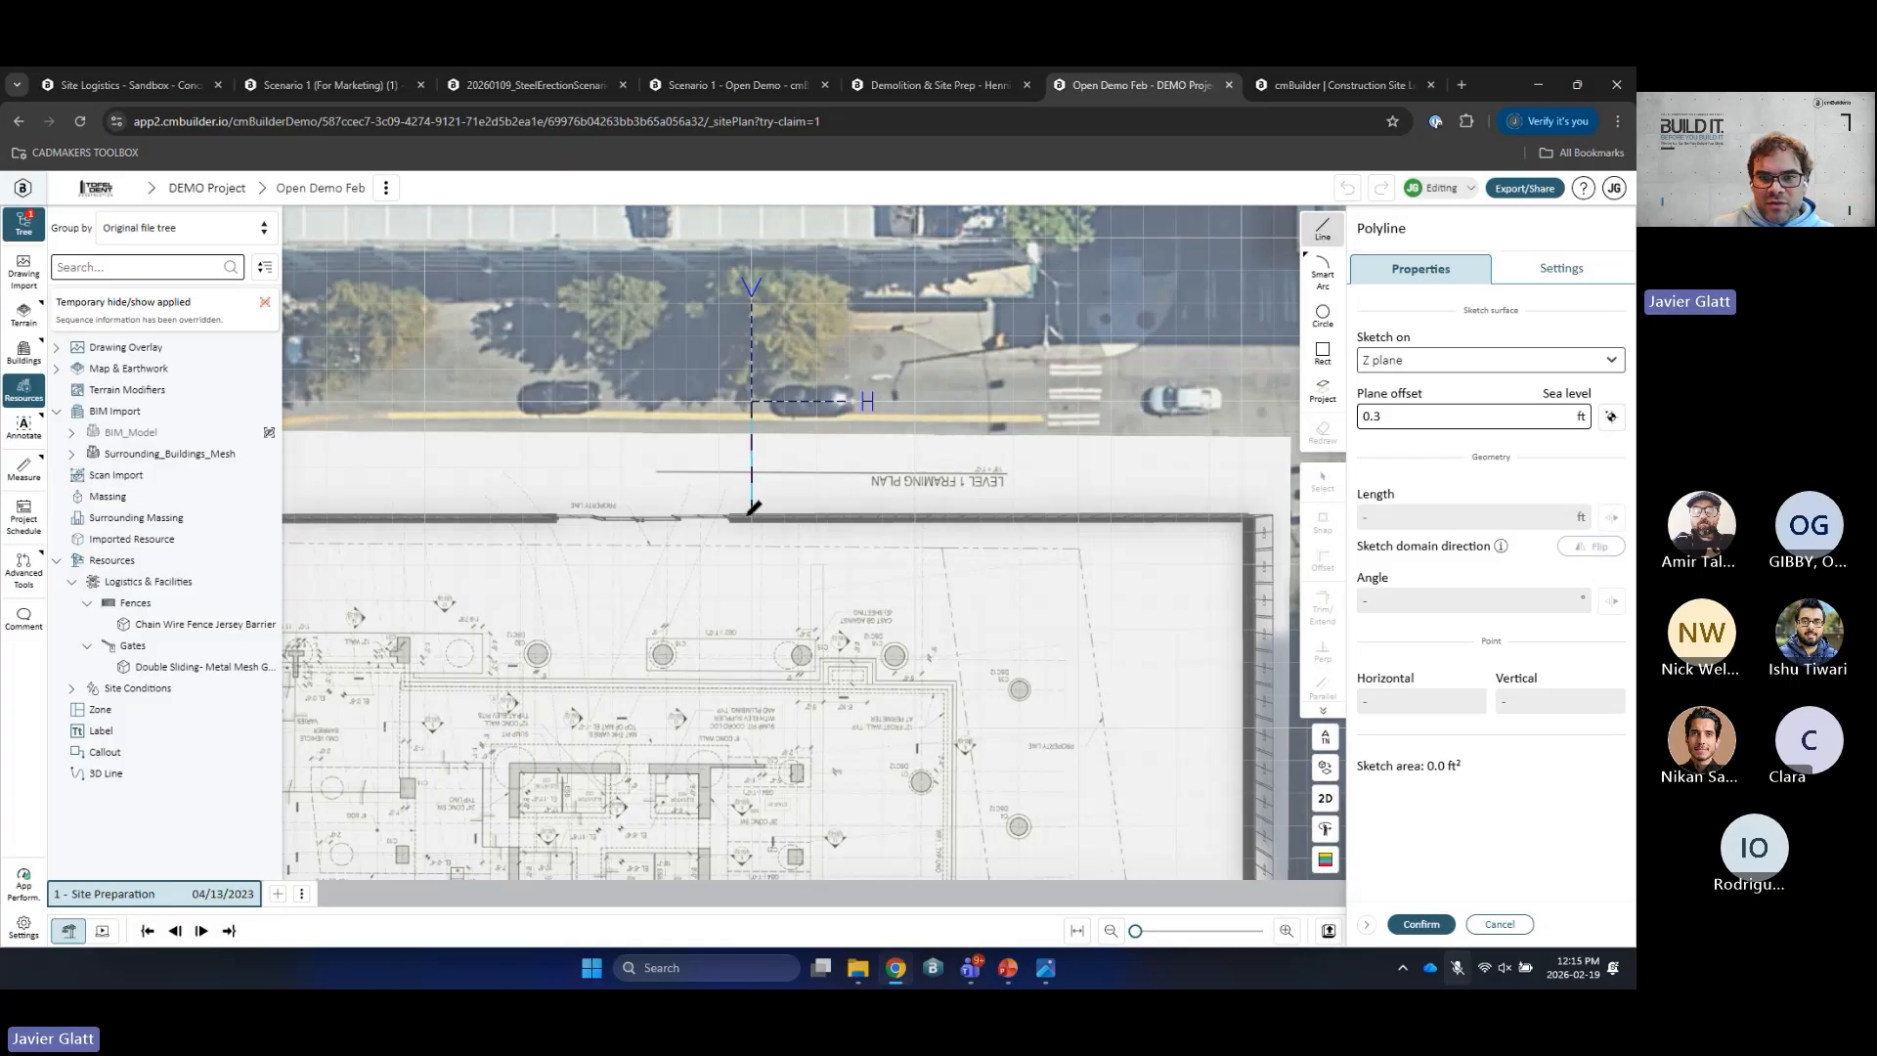
left_click(752, 514)
left_click(1242, 515)
left_click(1242, 401)
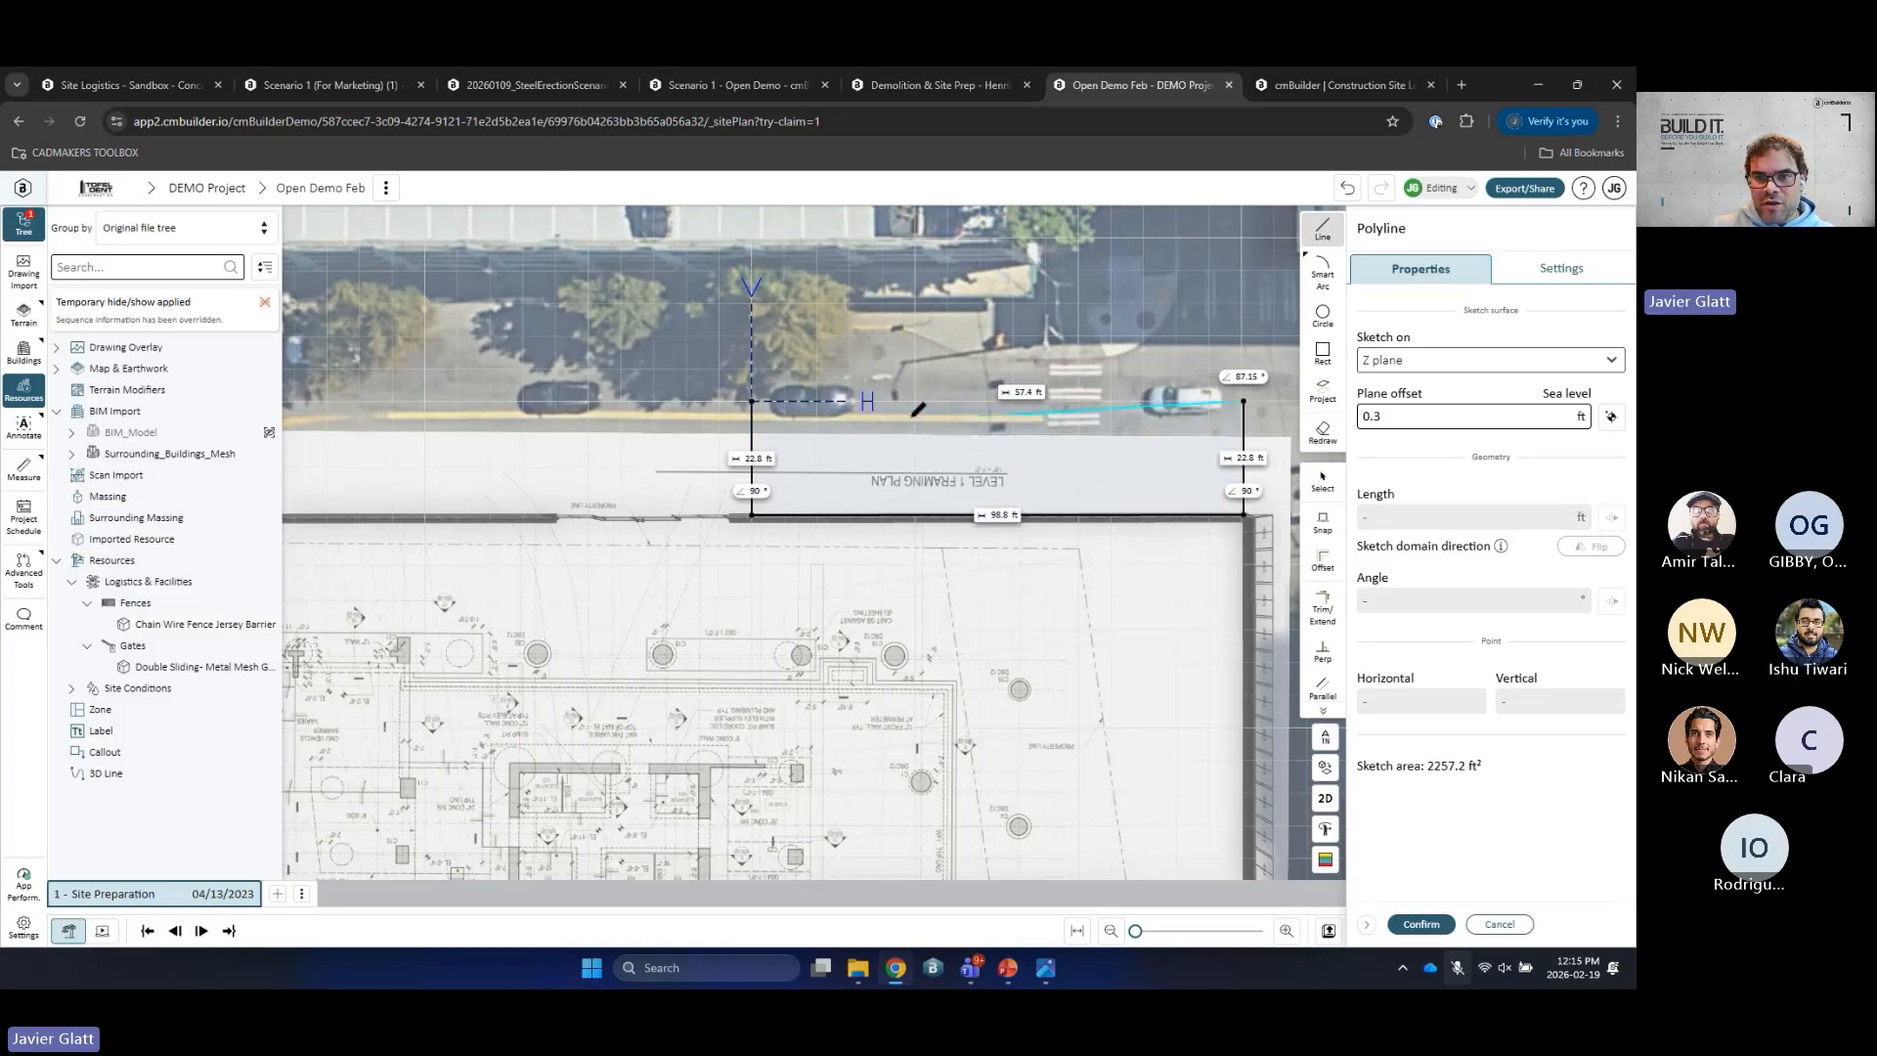
left_click(751, 401)
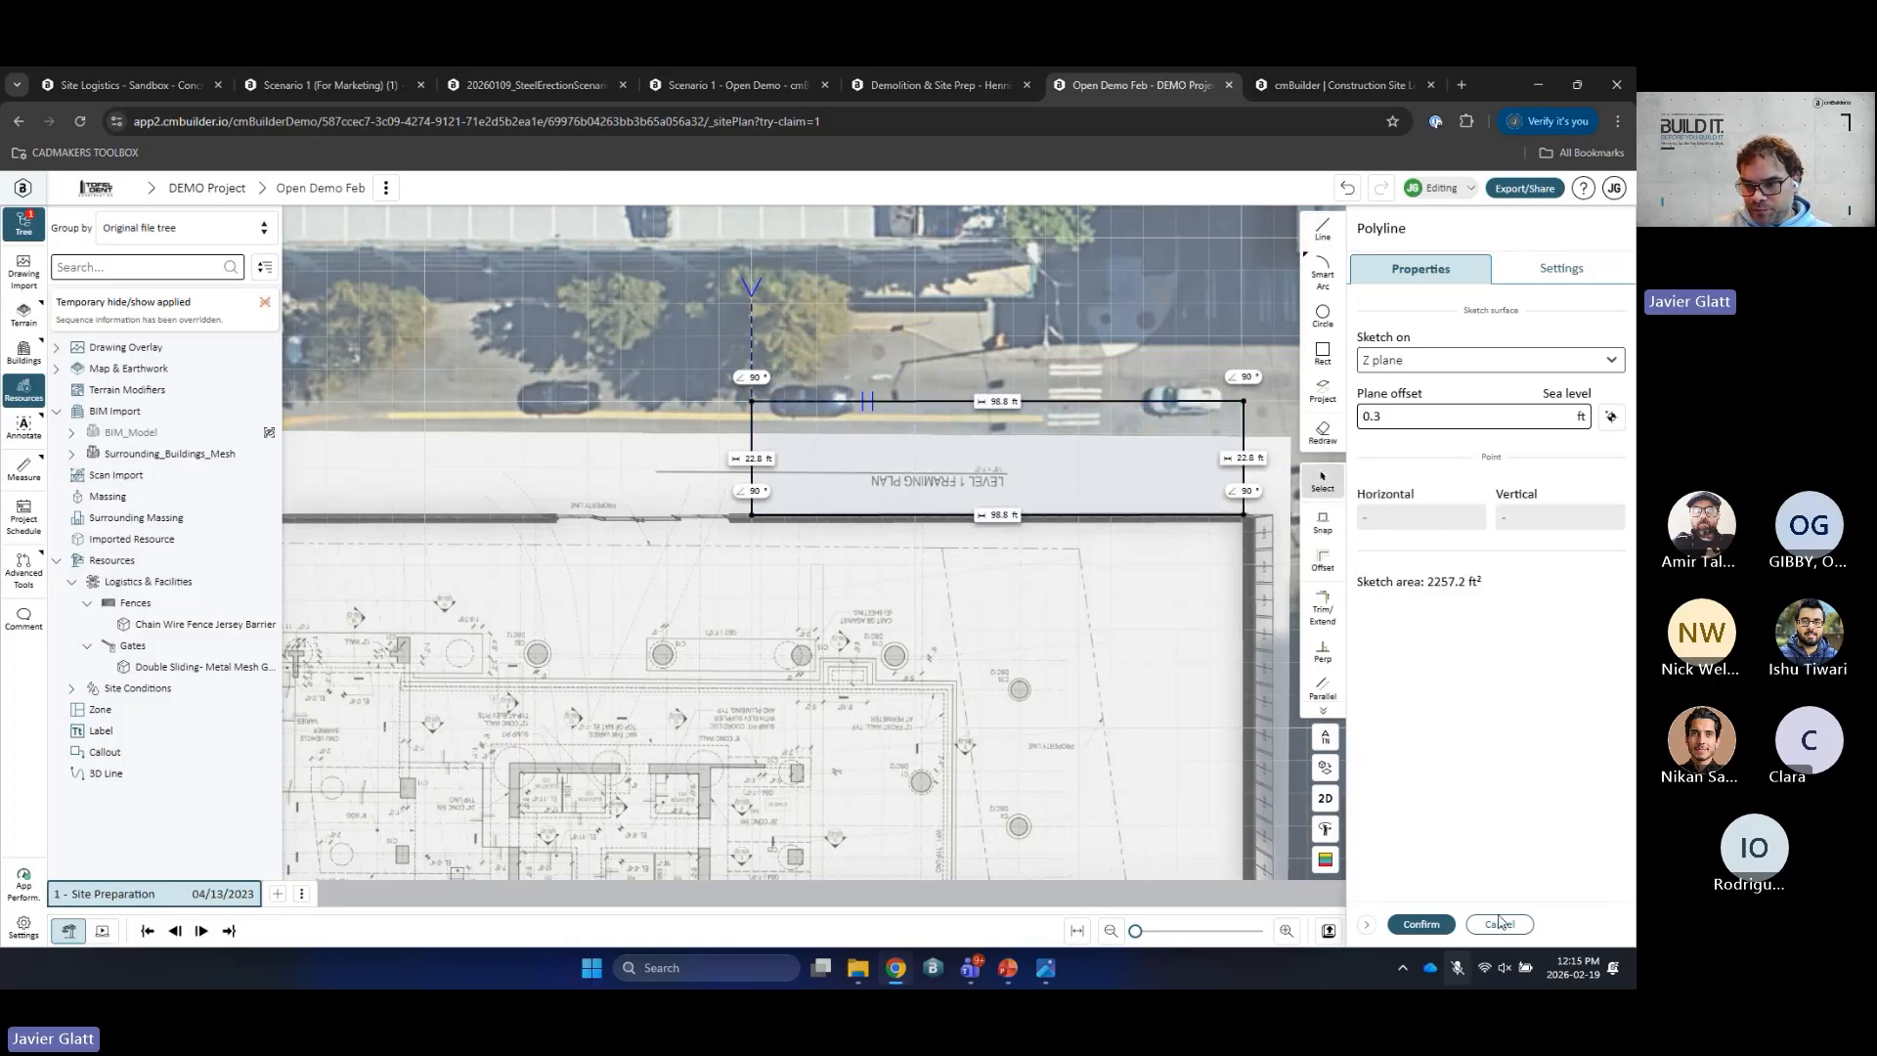
left_click(1421, 924)
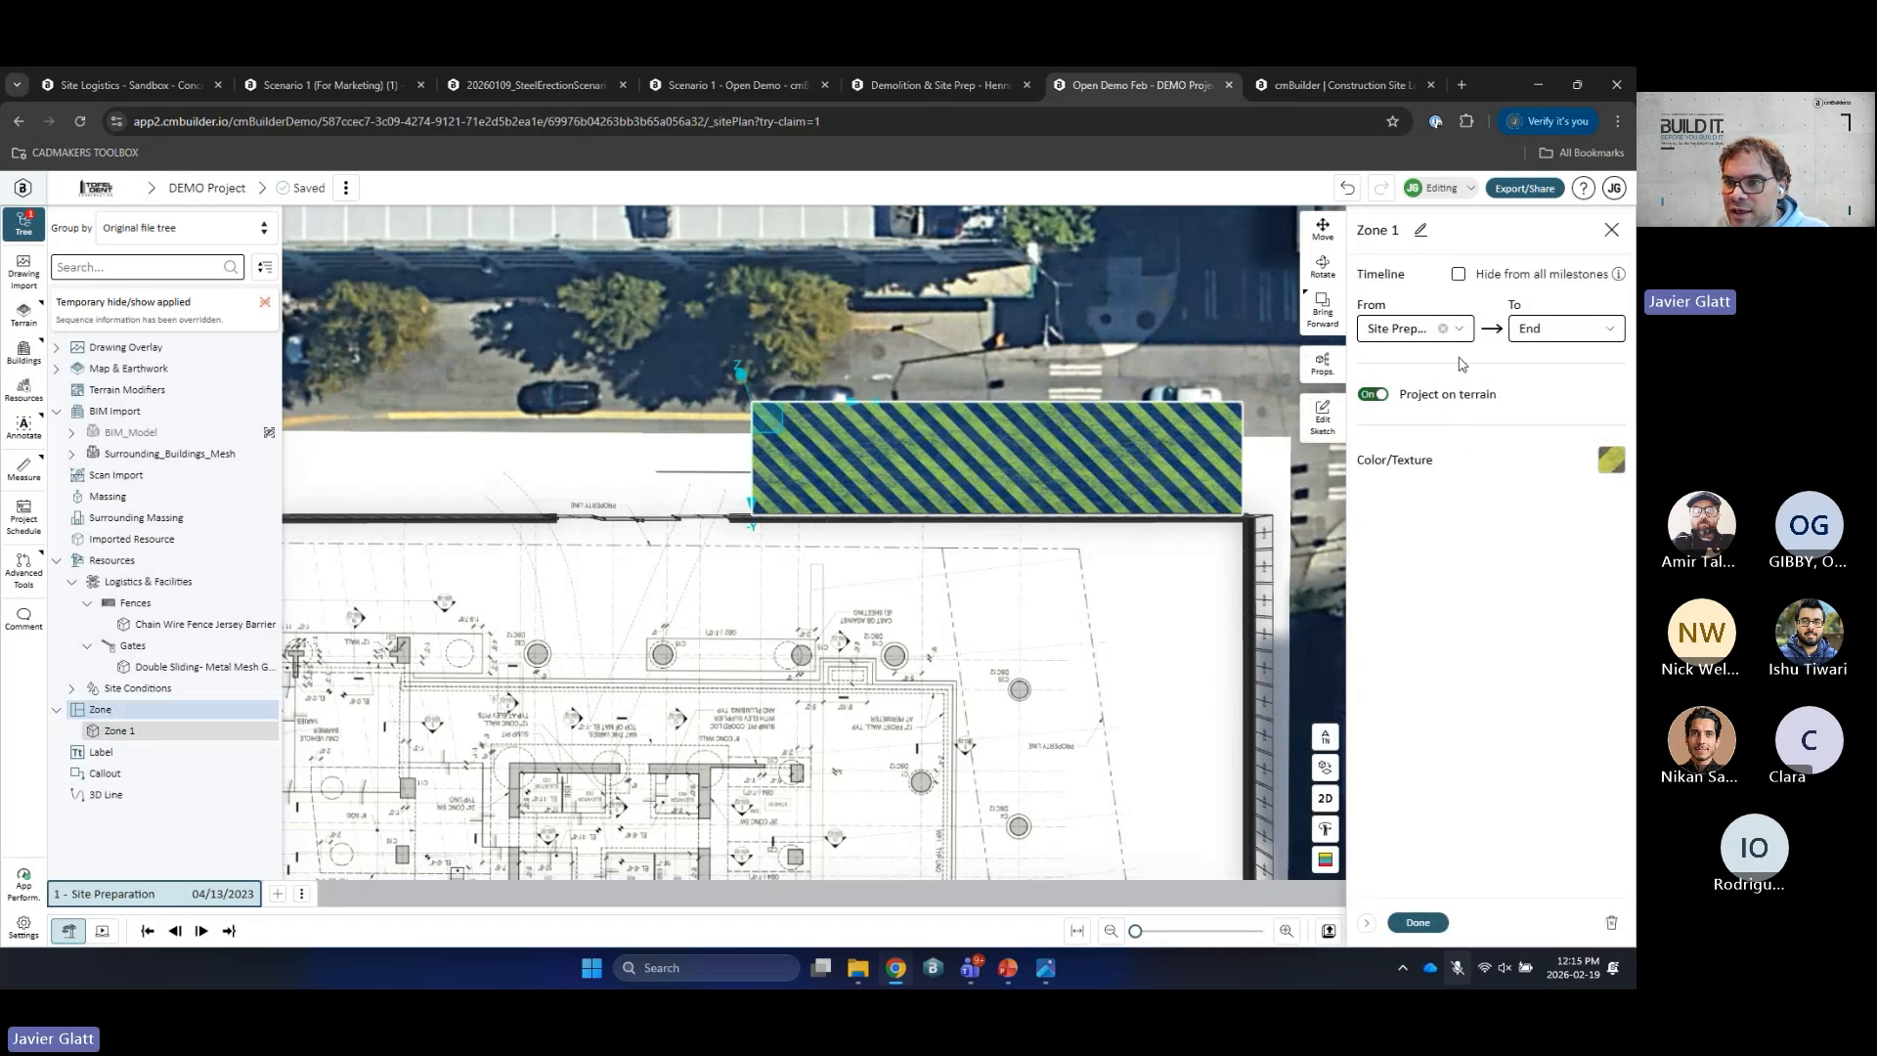
Step: Set the new zone's Zone Type property to Loading Area
left_click(1321, 363)
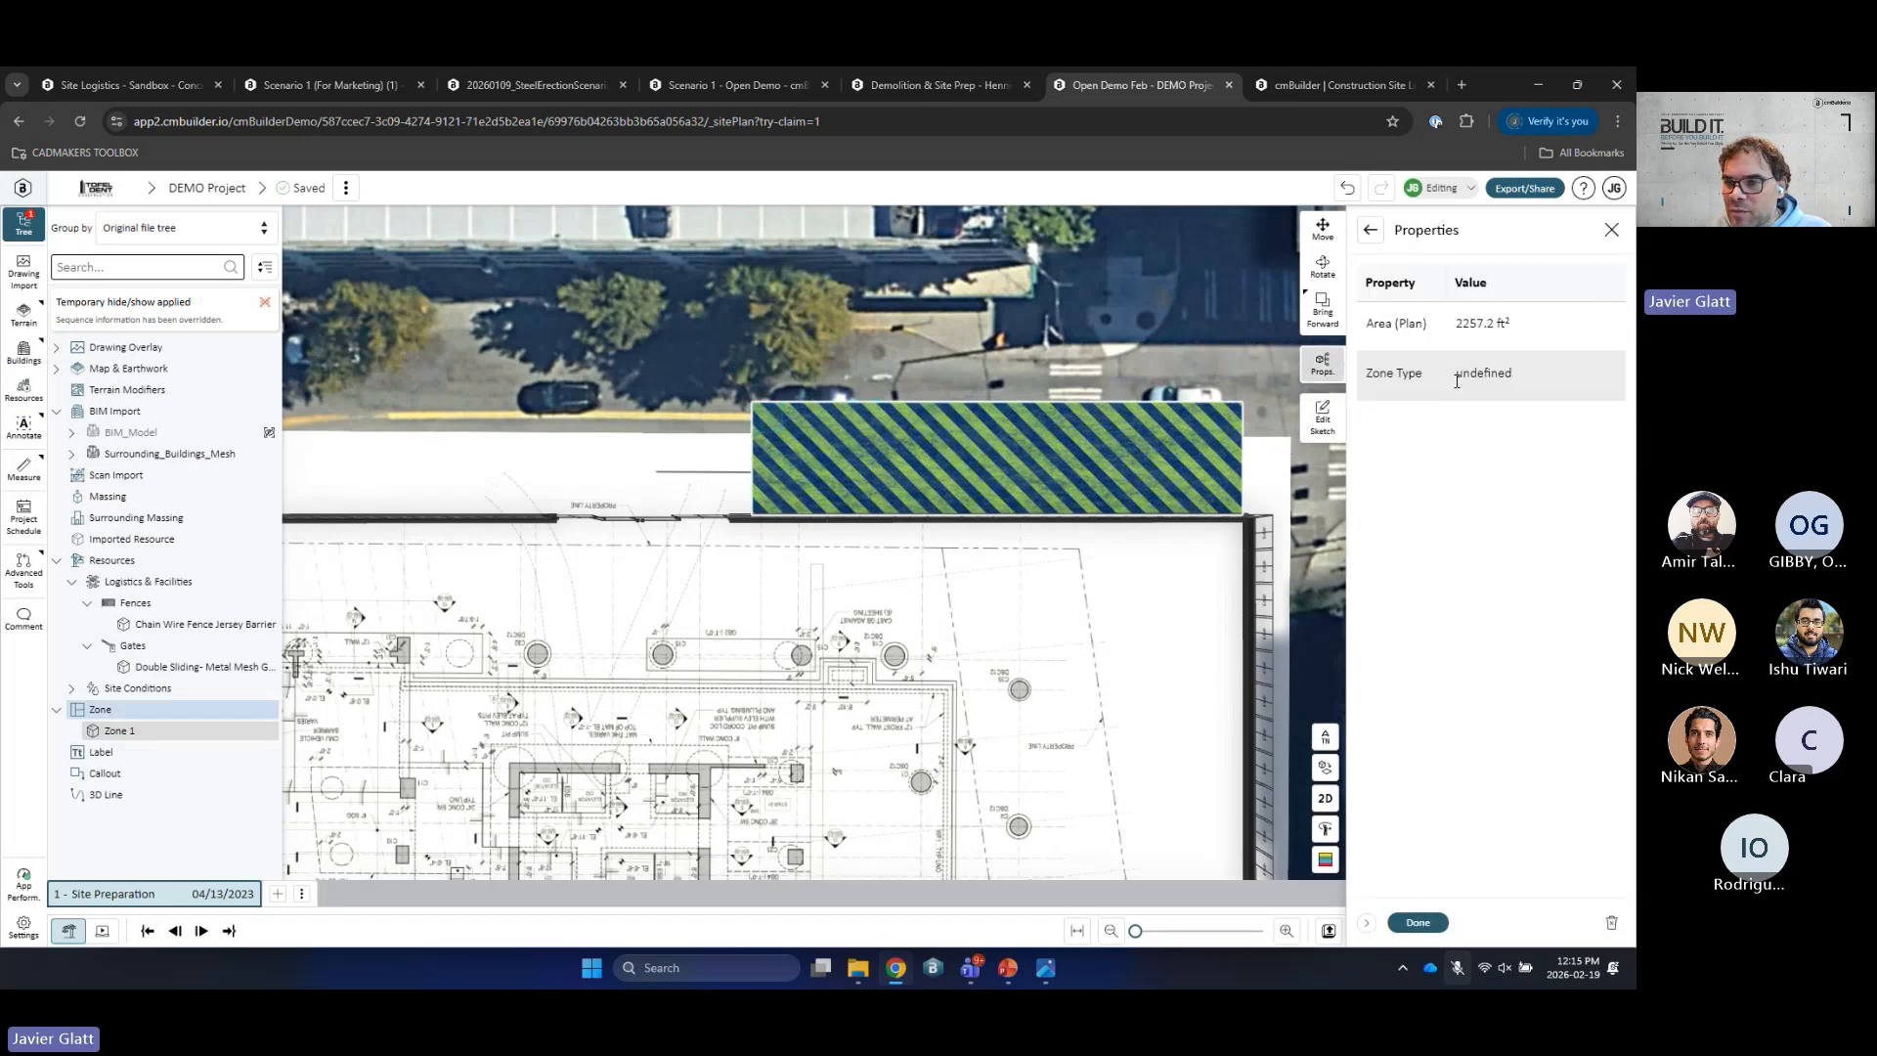
left_click(1514, 378)
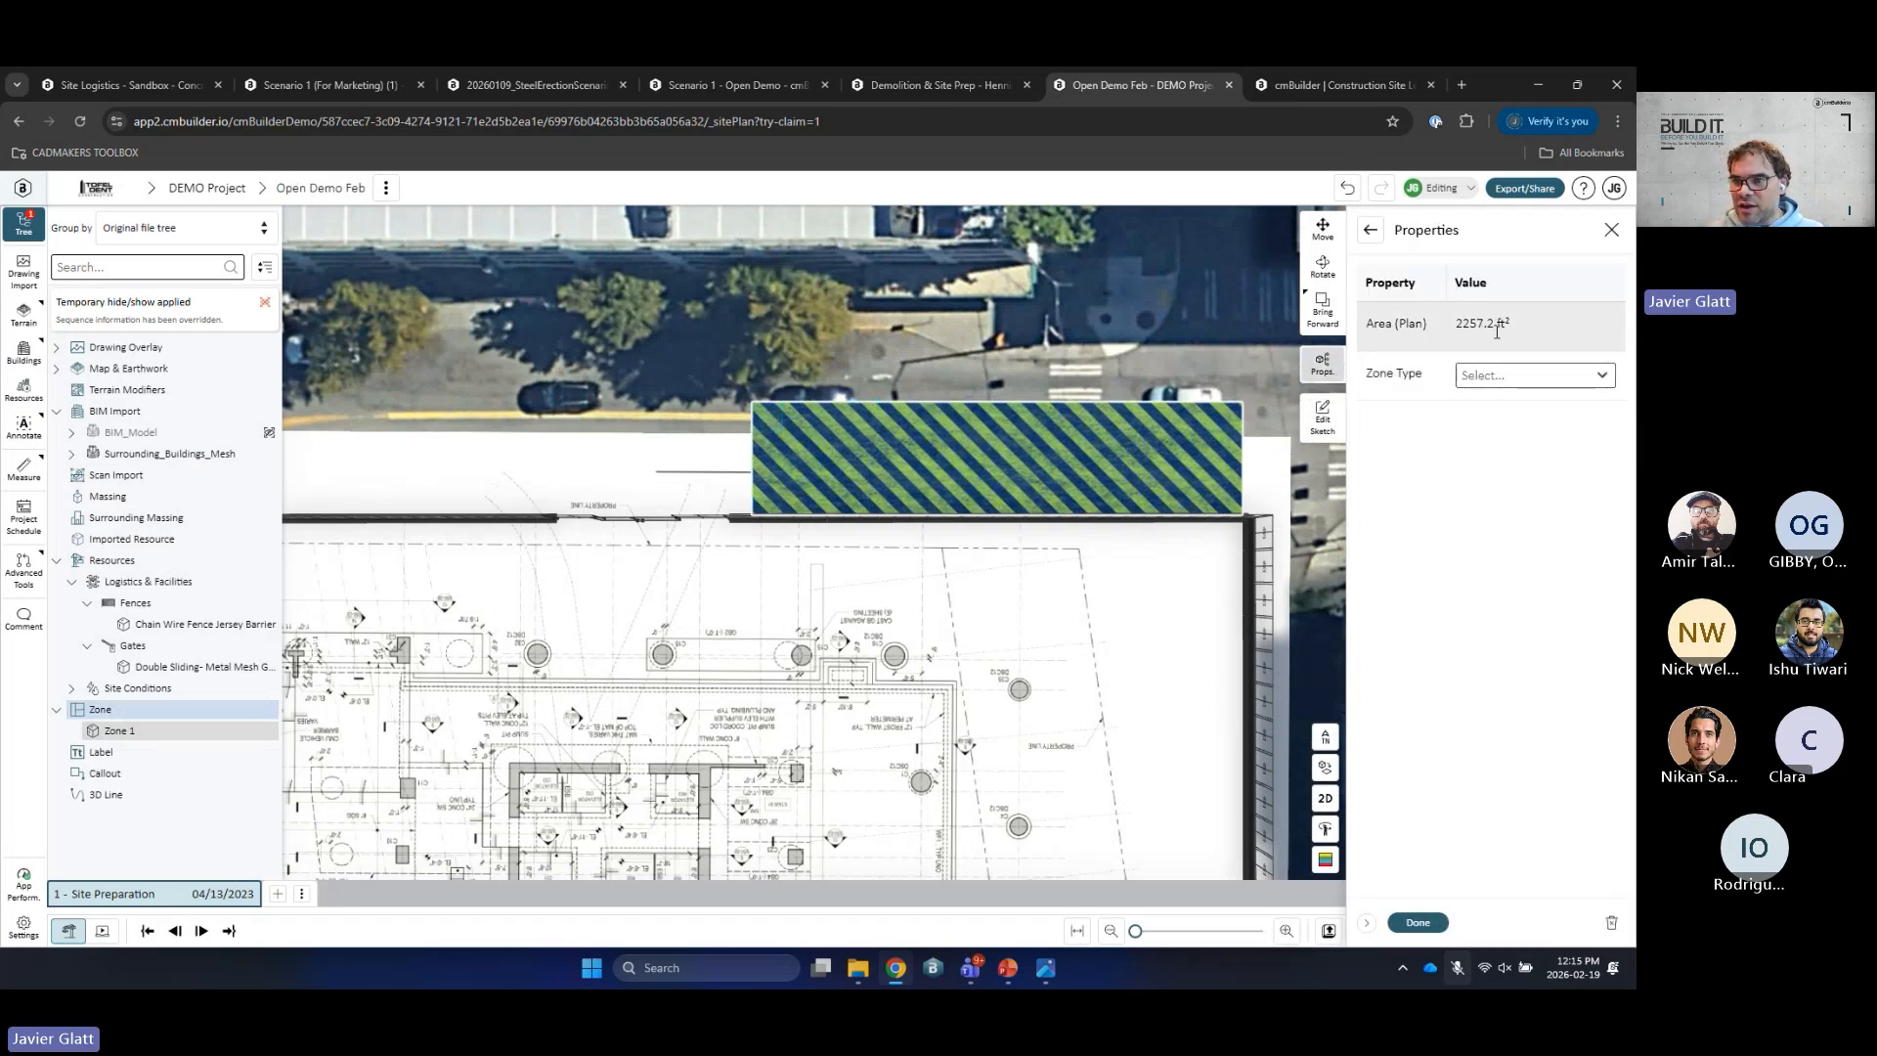
left_click(1561, 375)
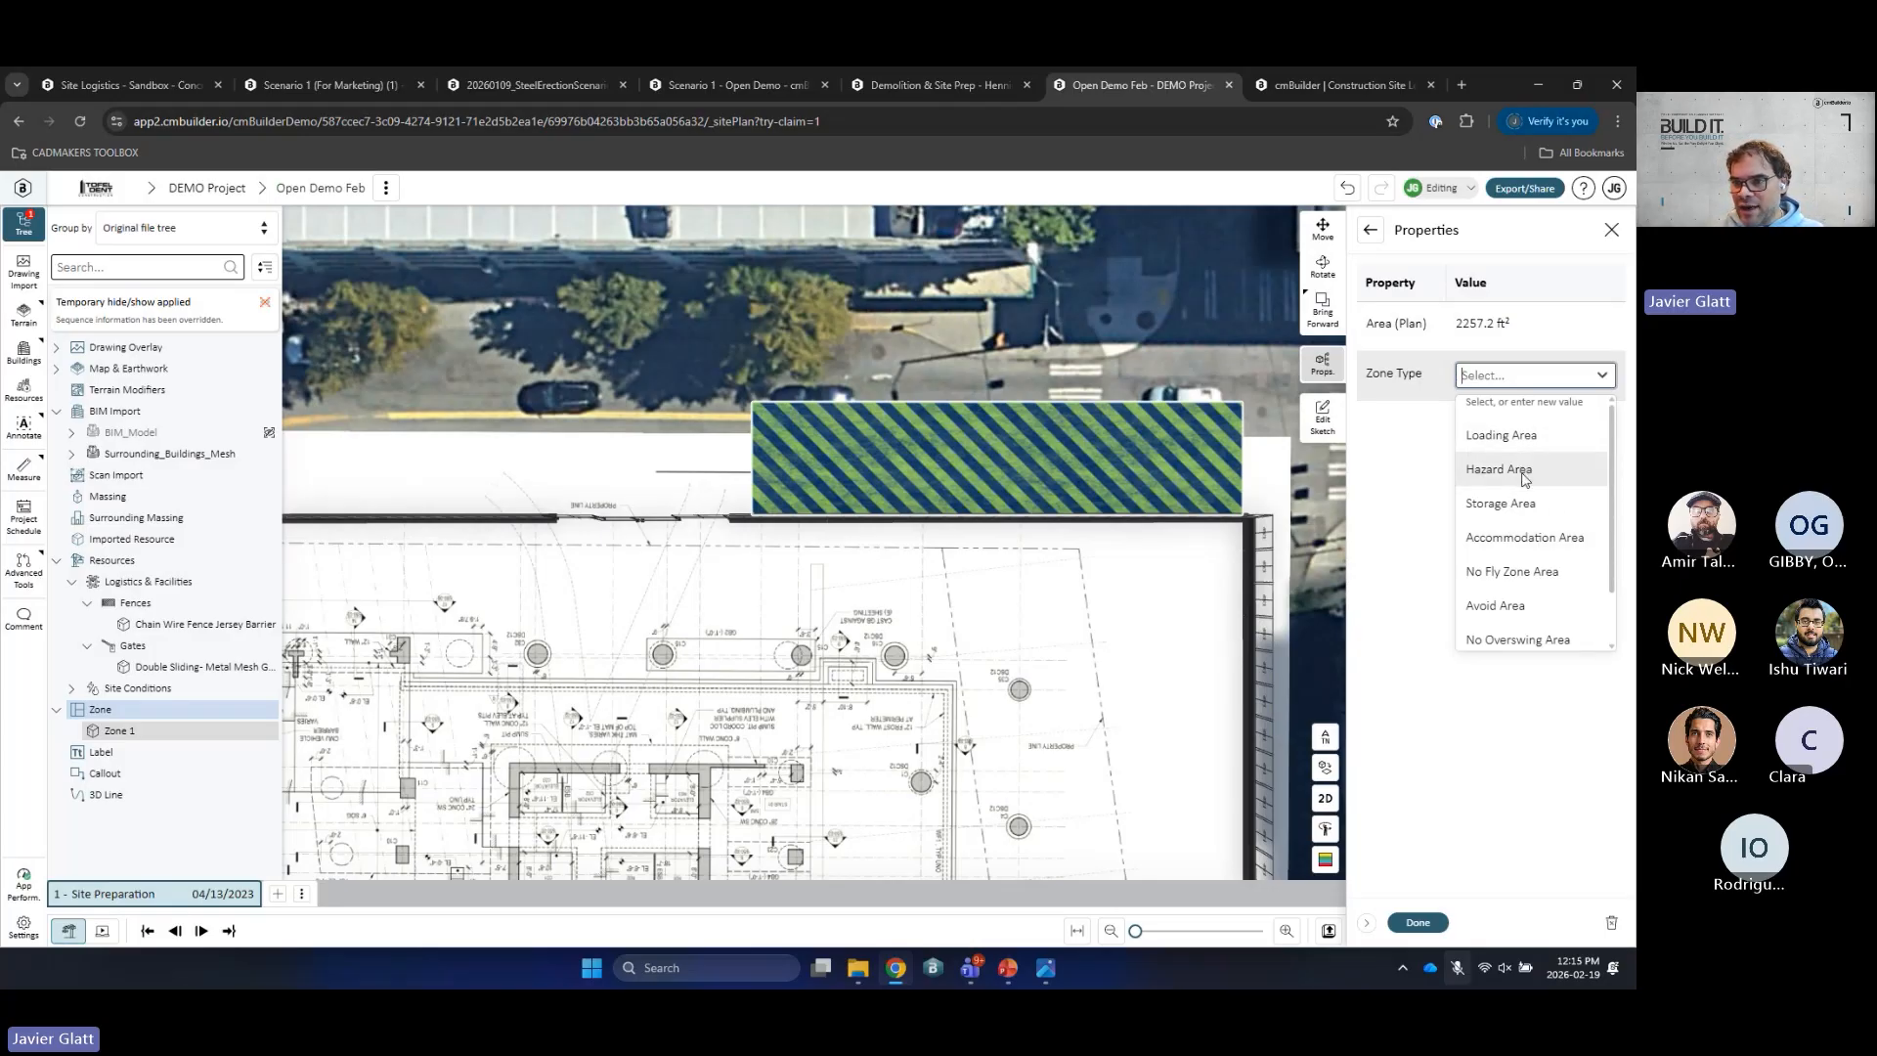
left_click(1491, 435)
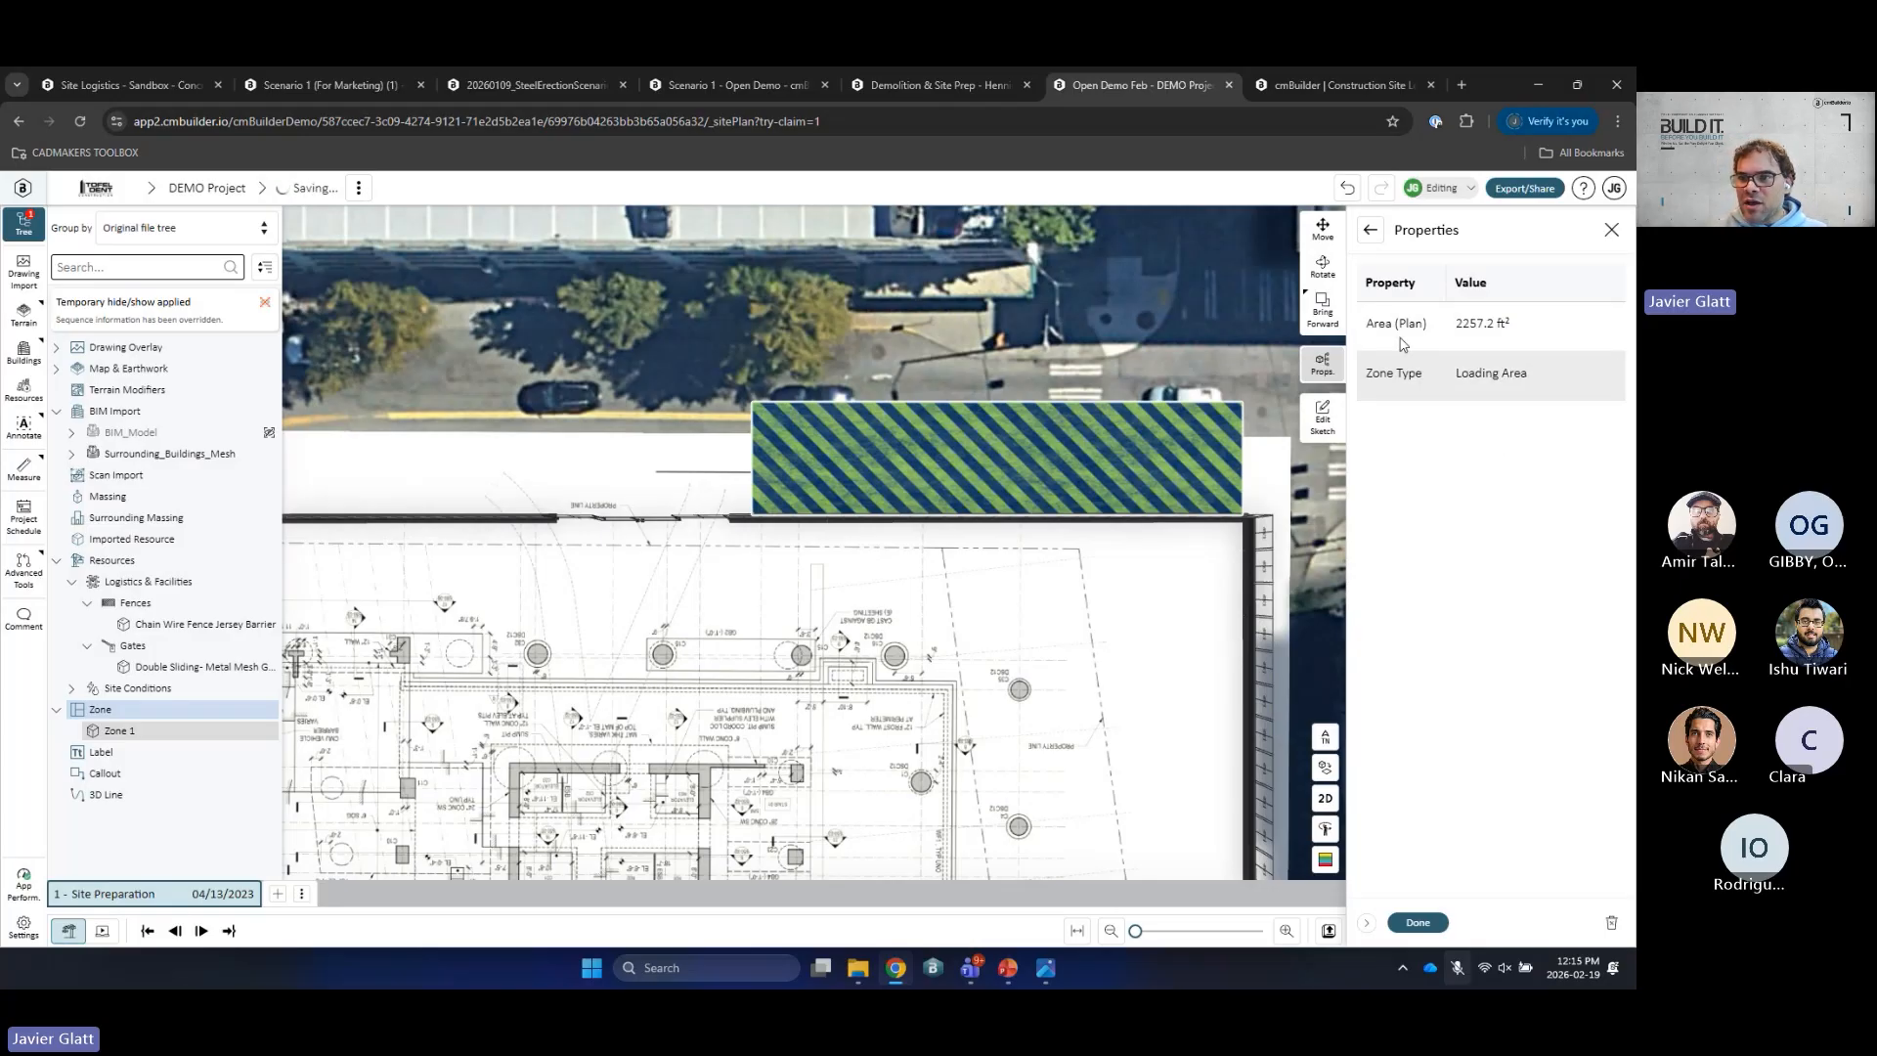
left_click(1370, 229)
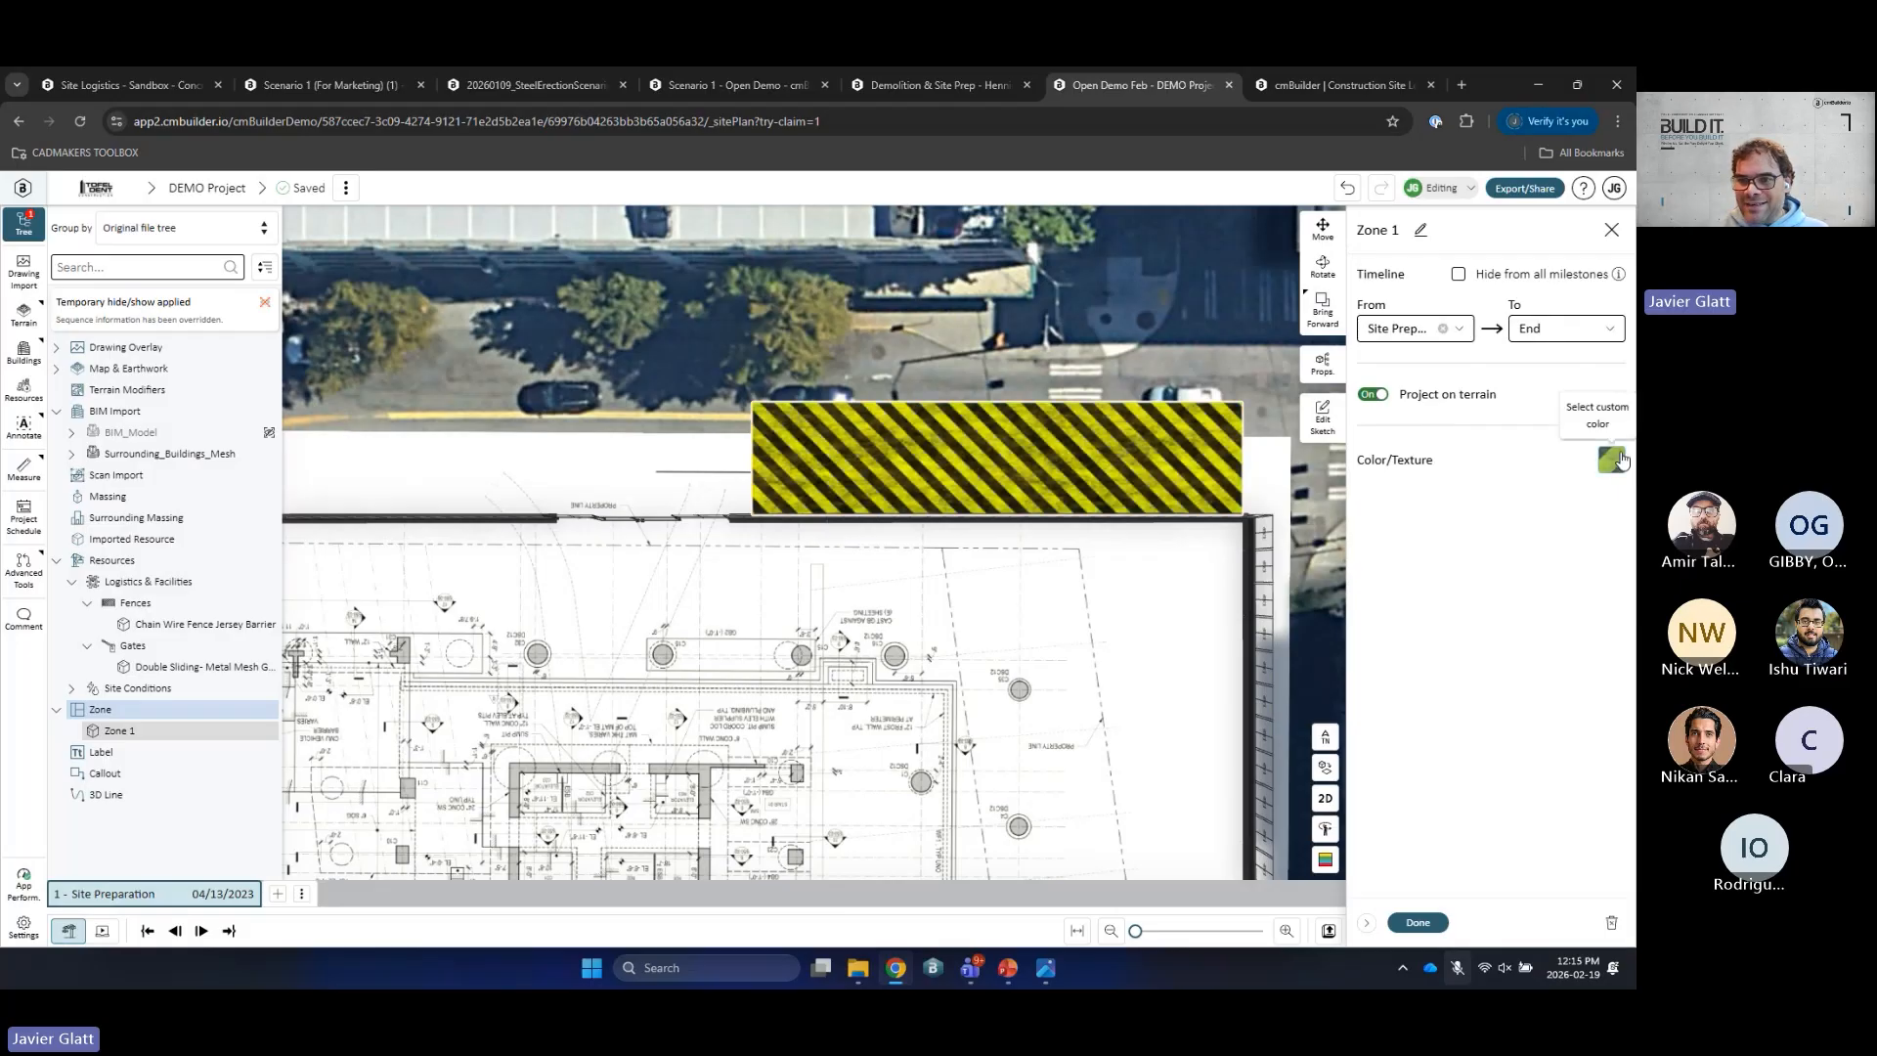
Step: Try the grass texture on the zone, settle on the dark asphalt-like texture from the texture library, and finish editing
left_click(1611, 460)
scroll(843, 530, "up", 4)
middle_click_drag(843, 530, 726, 639)
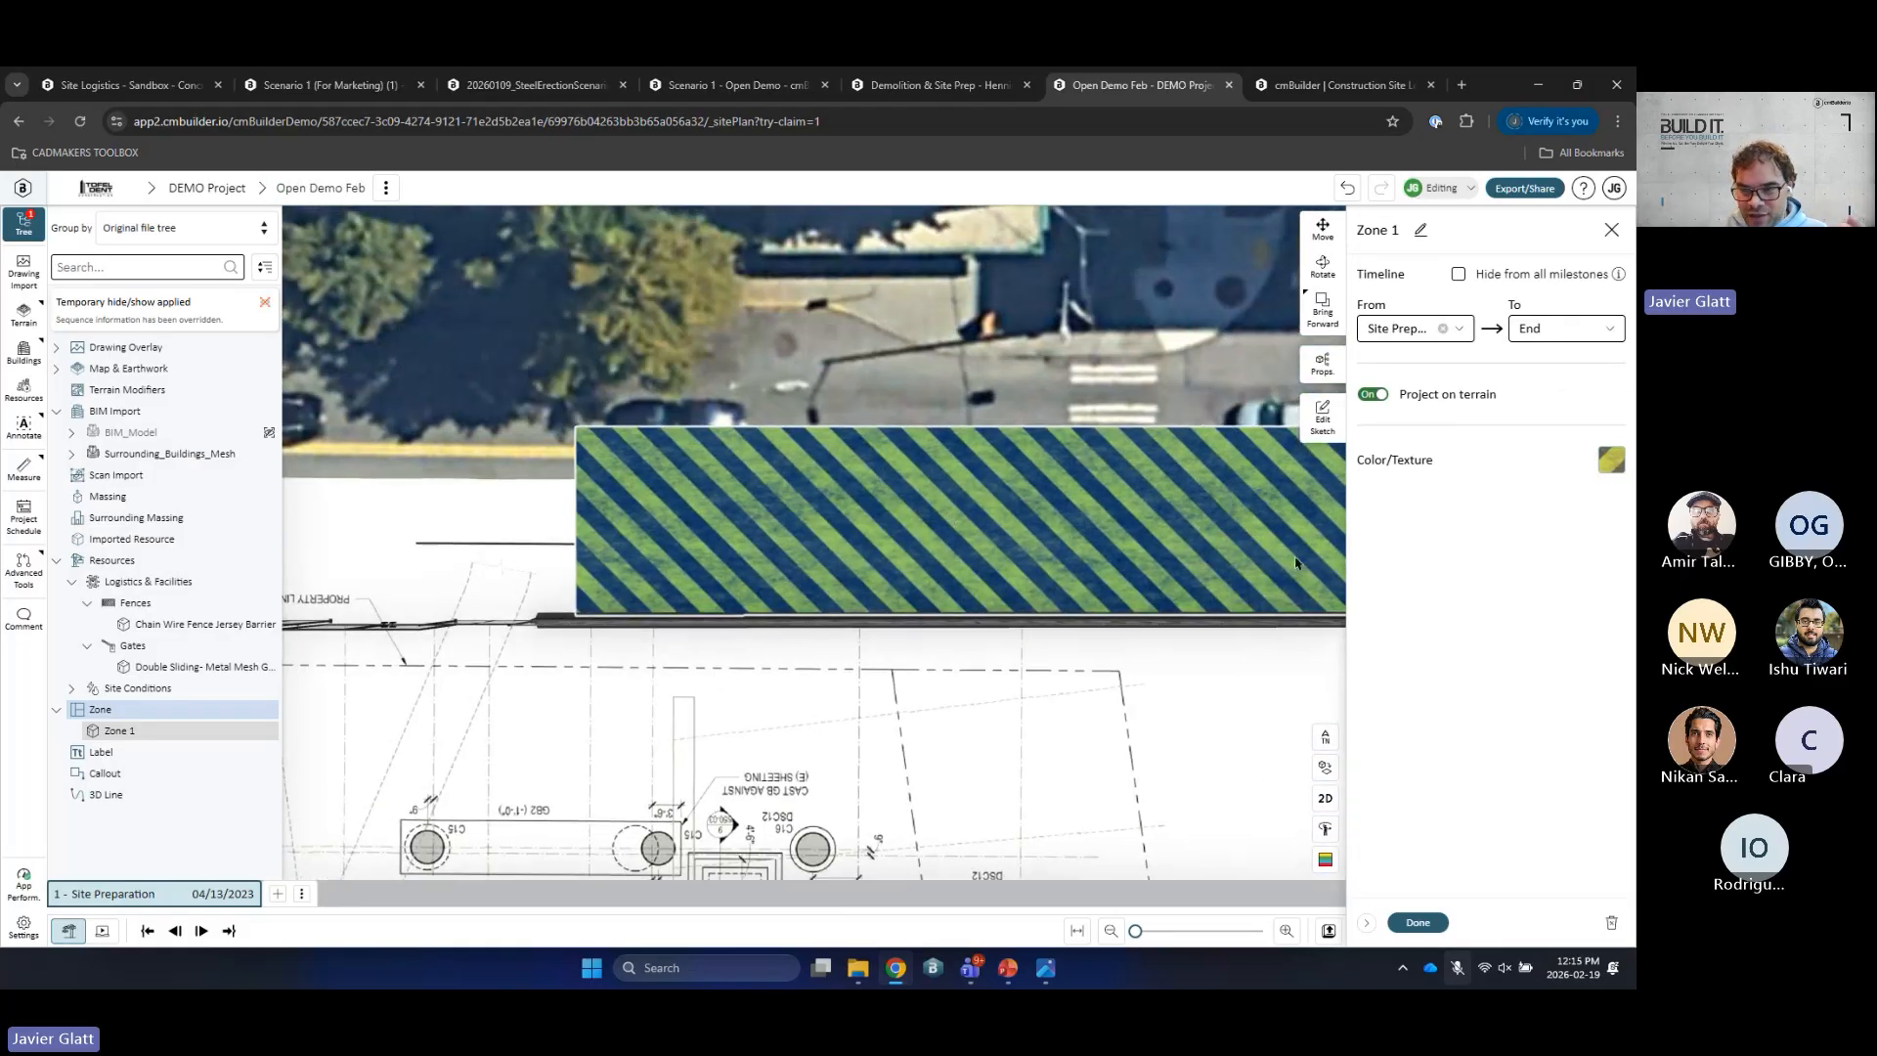
left_click(1606, 465)
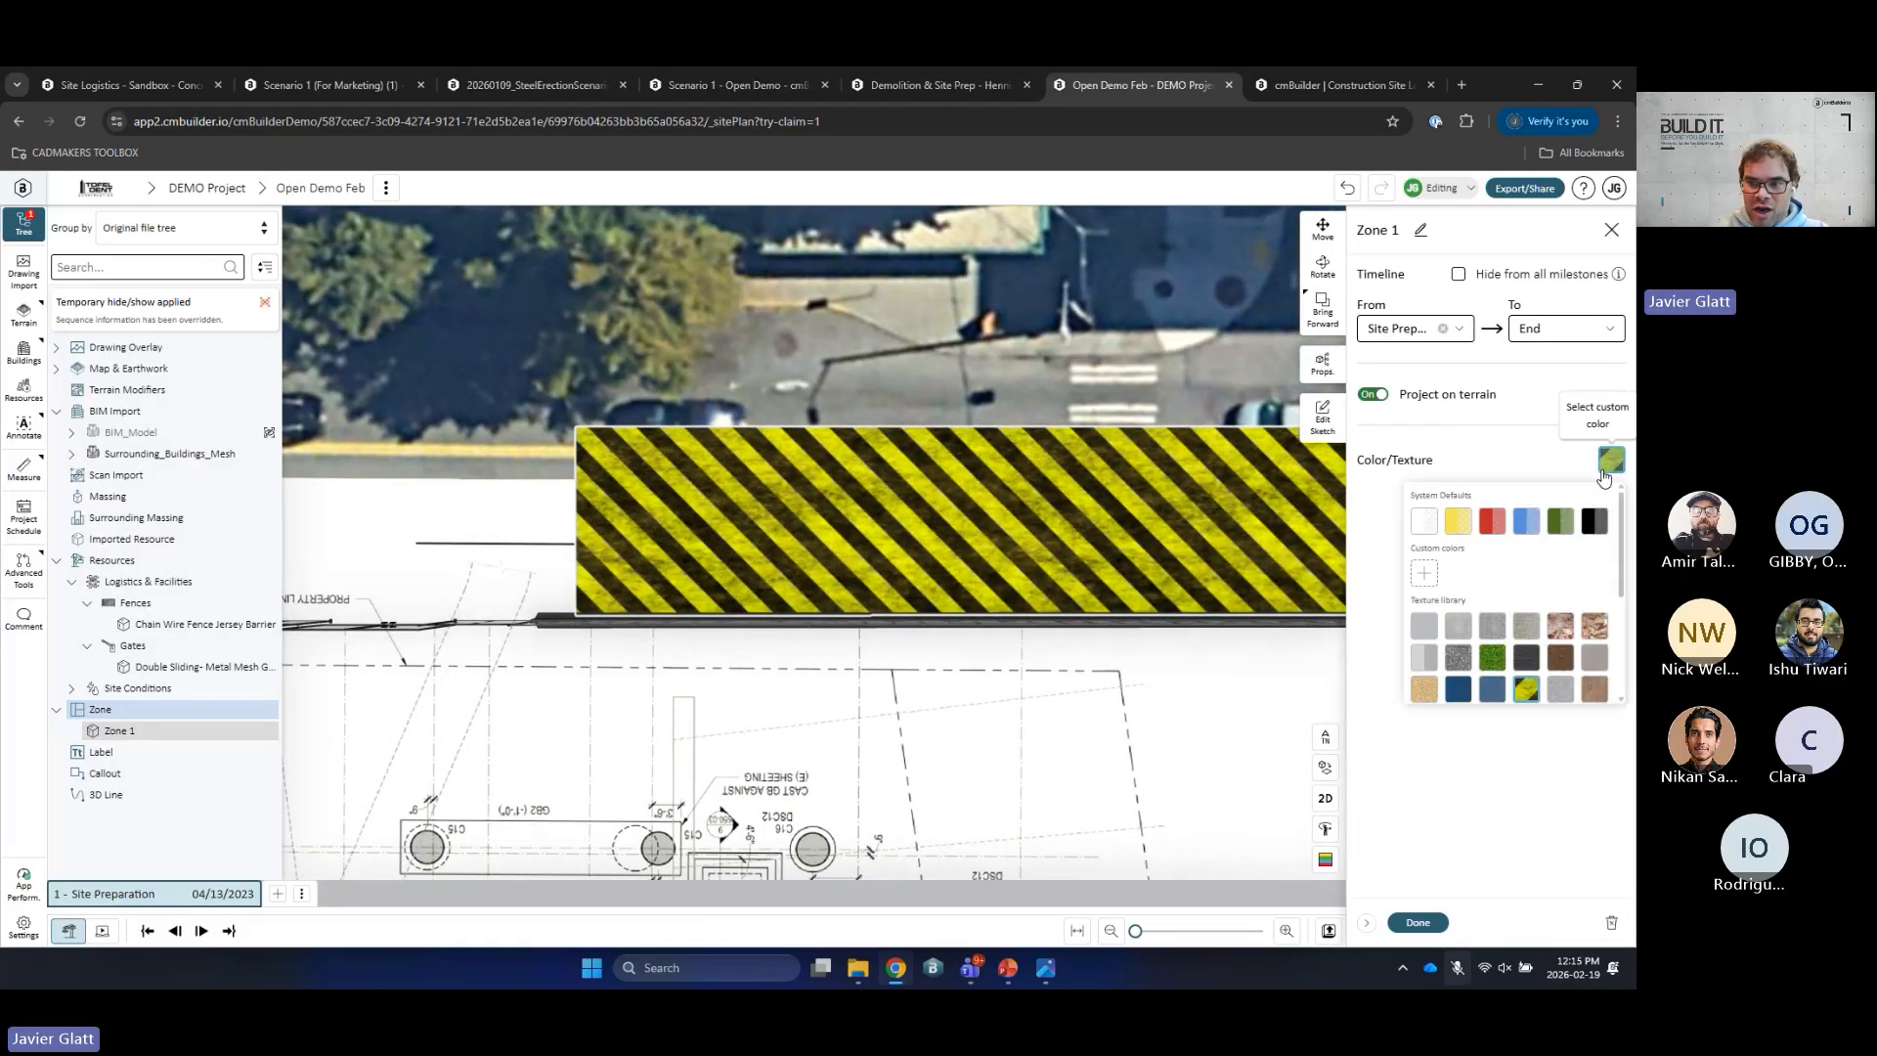
left_click(1496, 660)
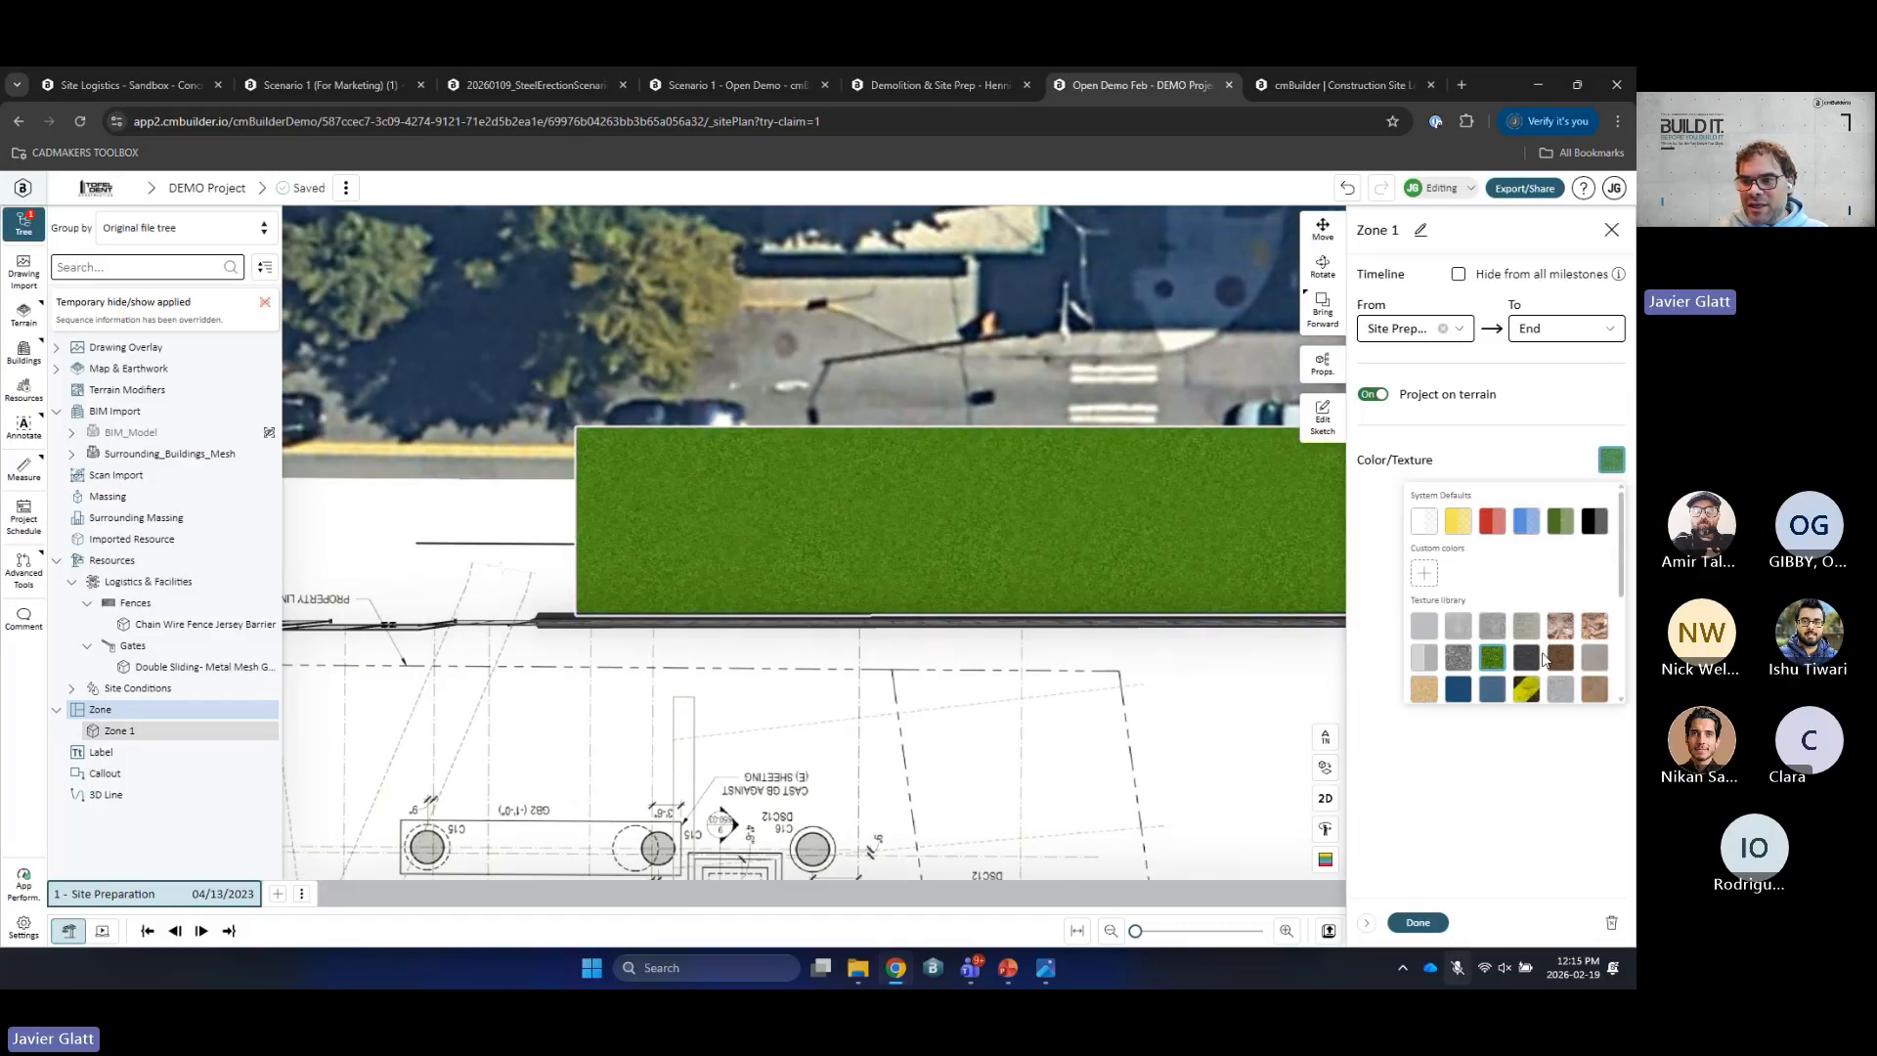
left_click(1528, 662)
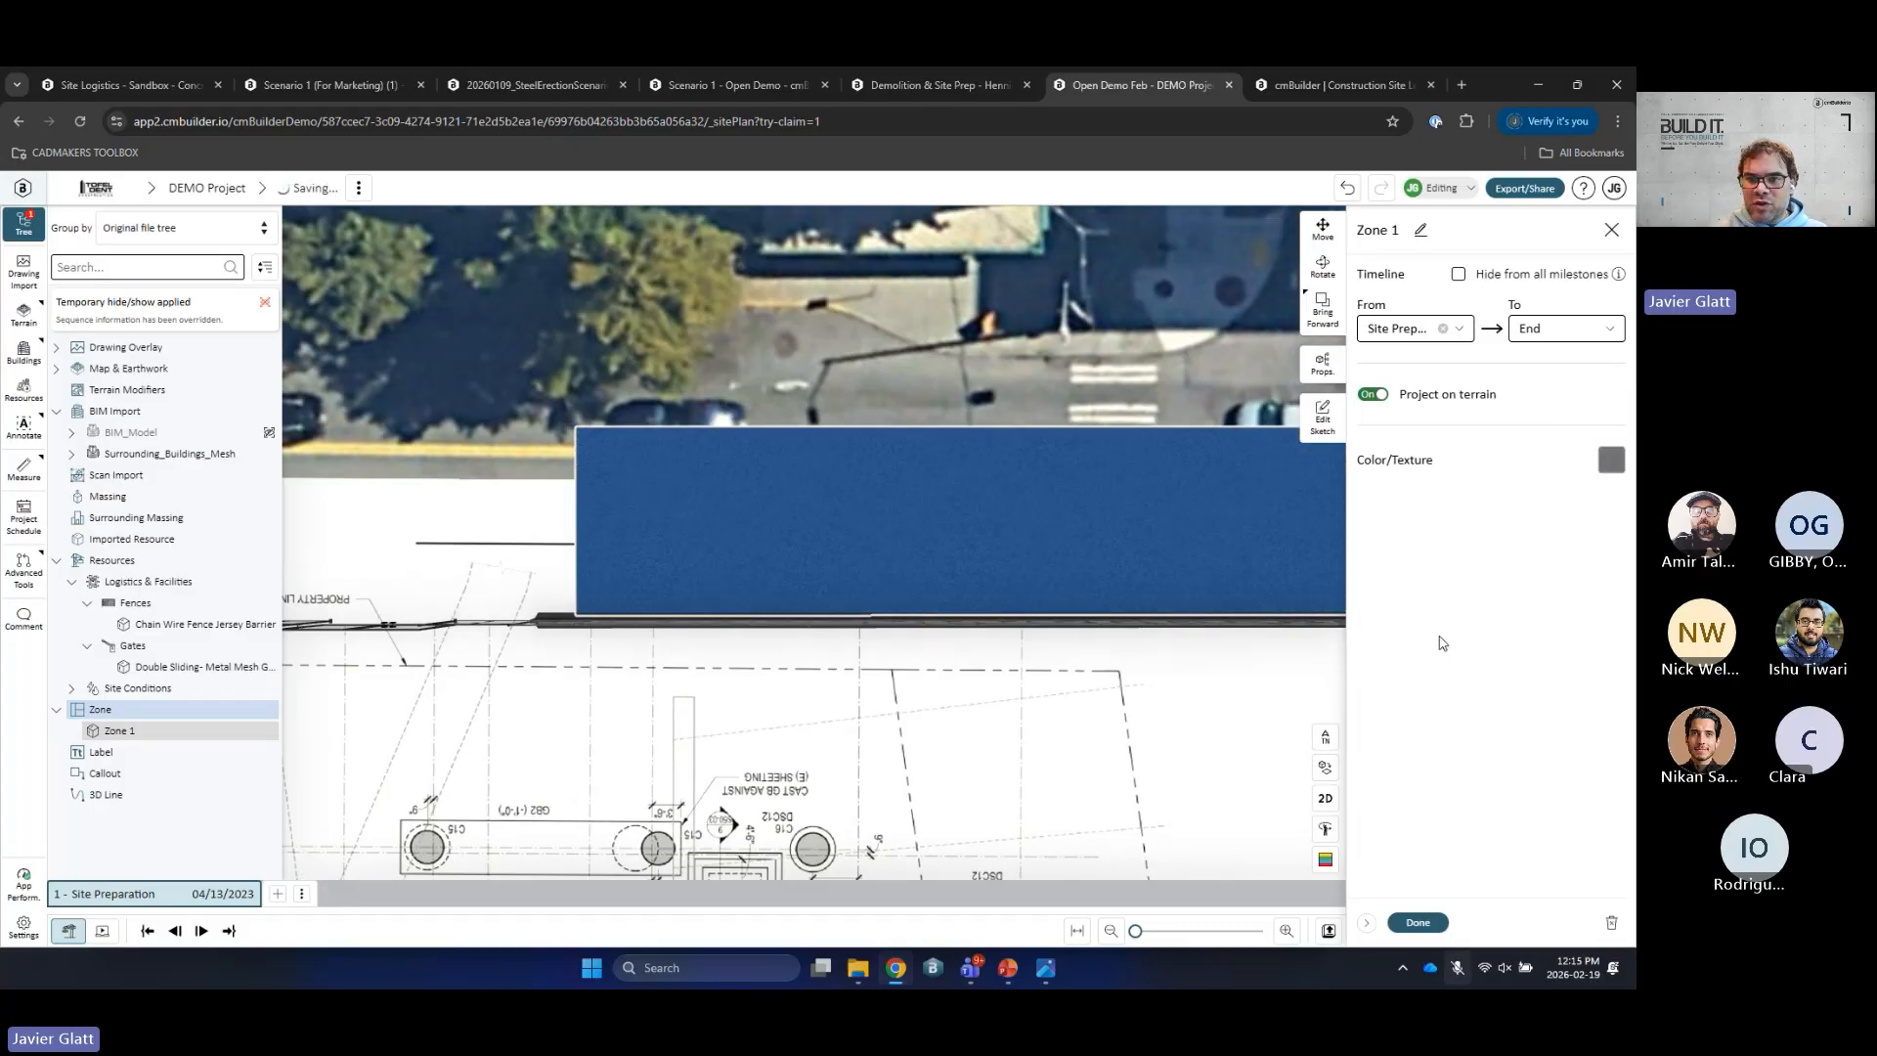
left_click(1419, 923)
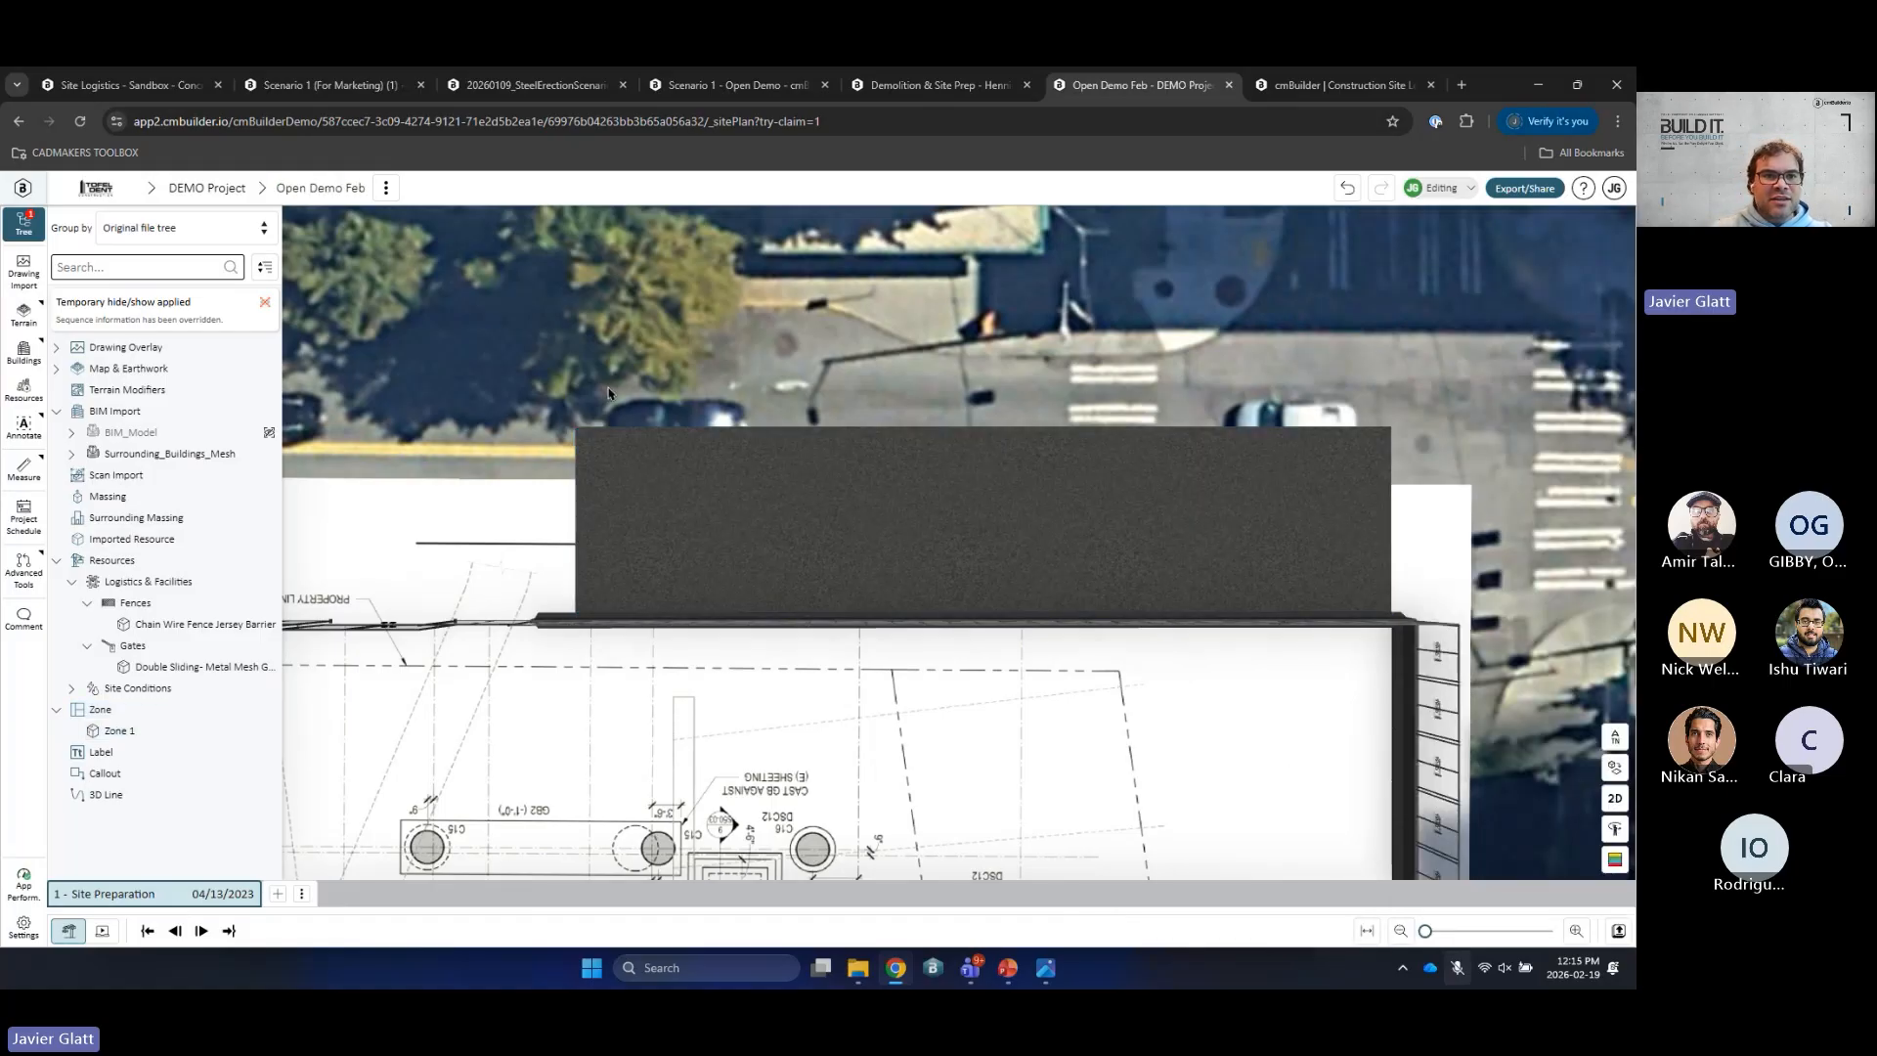
Step: Switch to the Site Logistics sandbox scenario and examine its striped loading zone beside the excavation up close
left_click(129, 88)
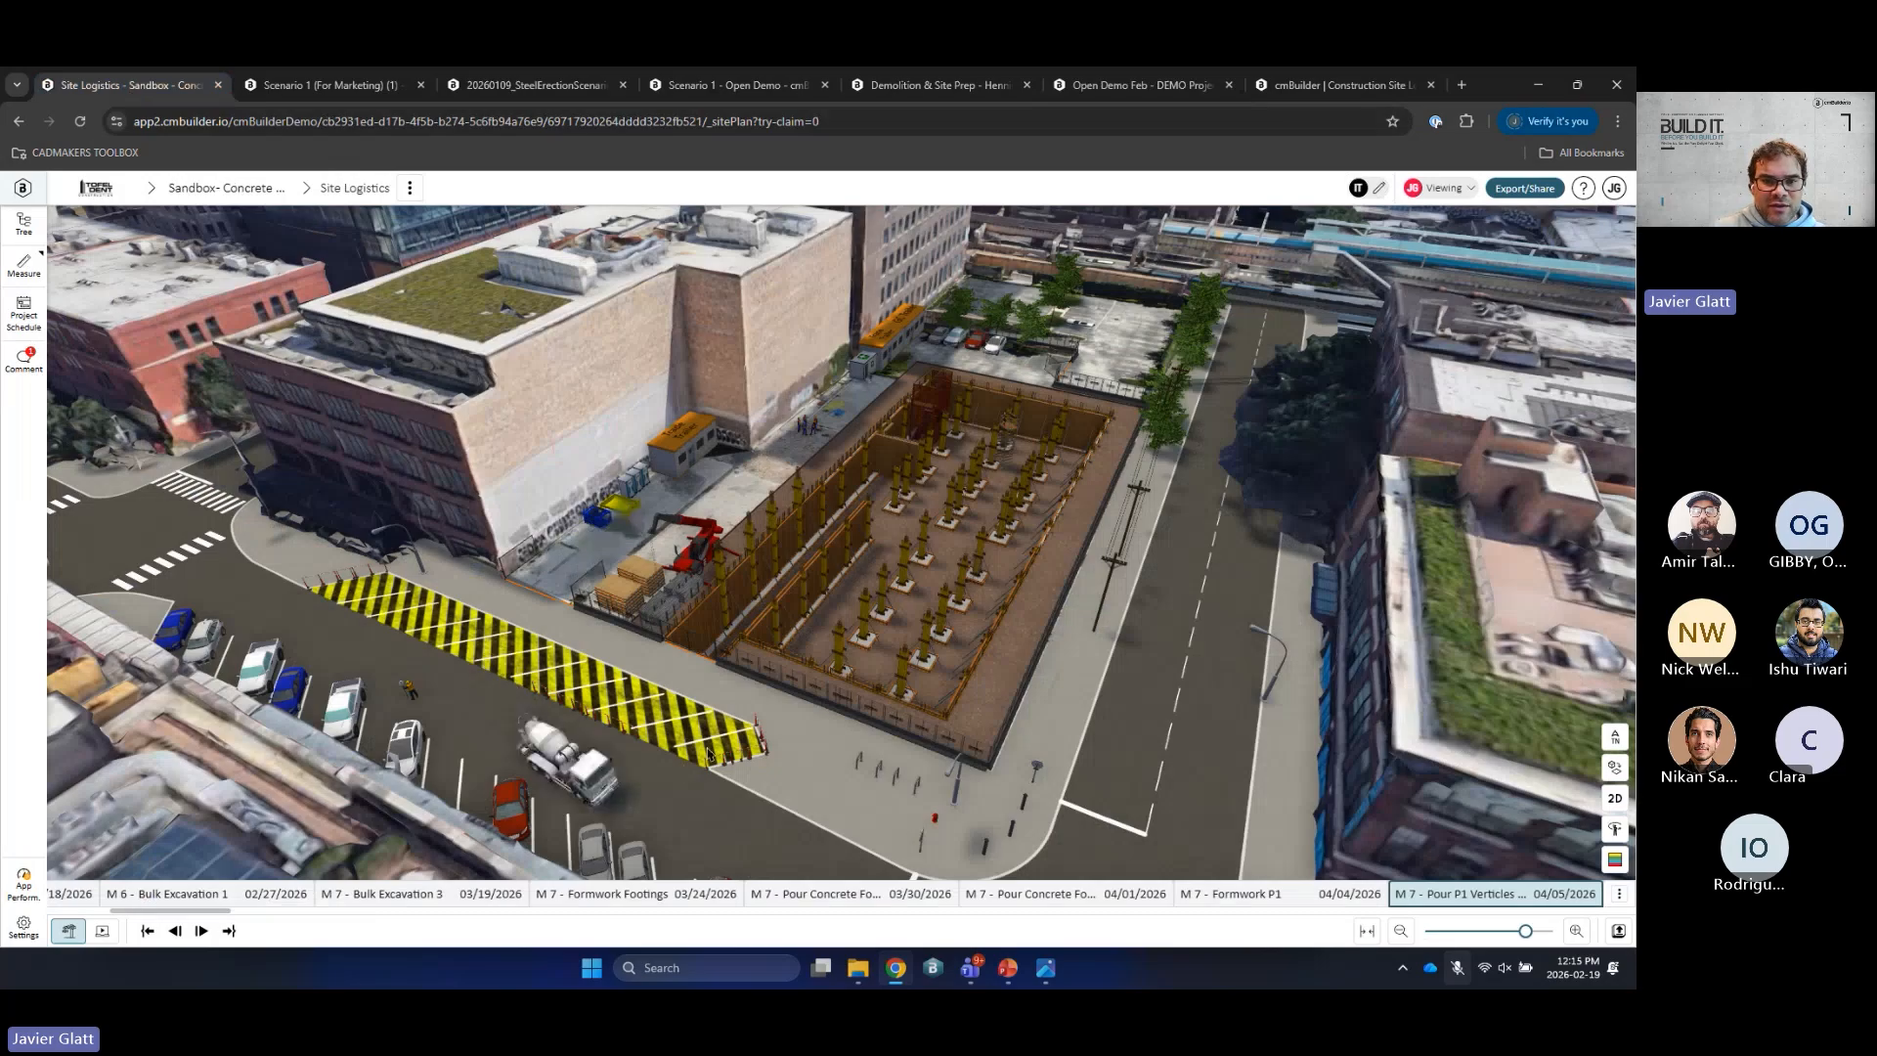
double_click(708, 754)
left_click_drag(772, 625, 1149, 612)
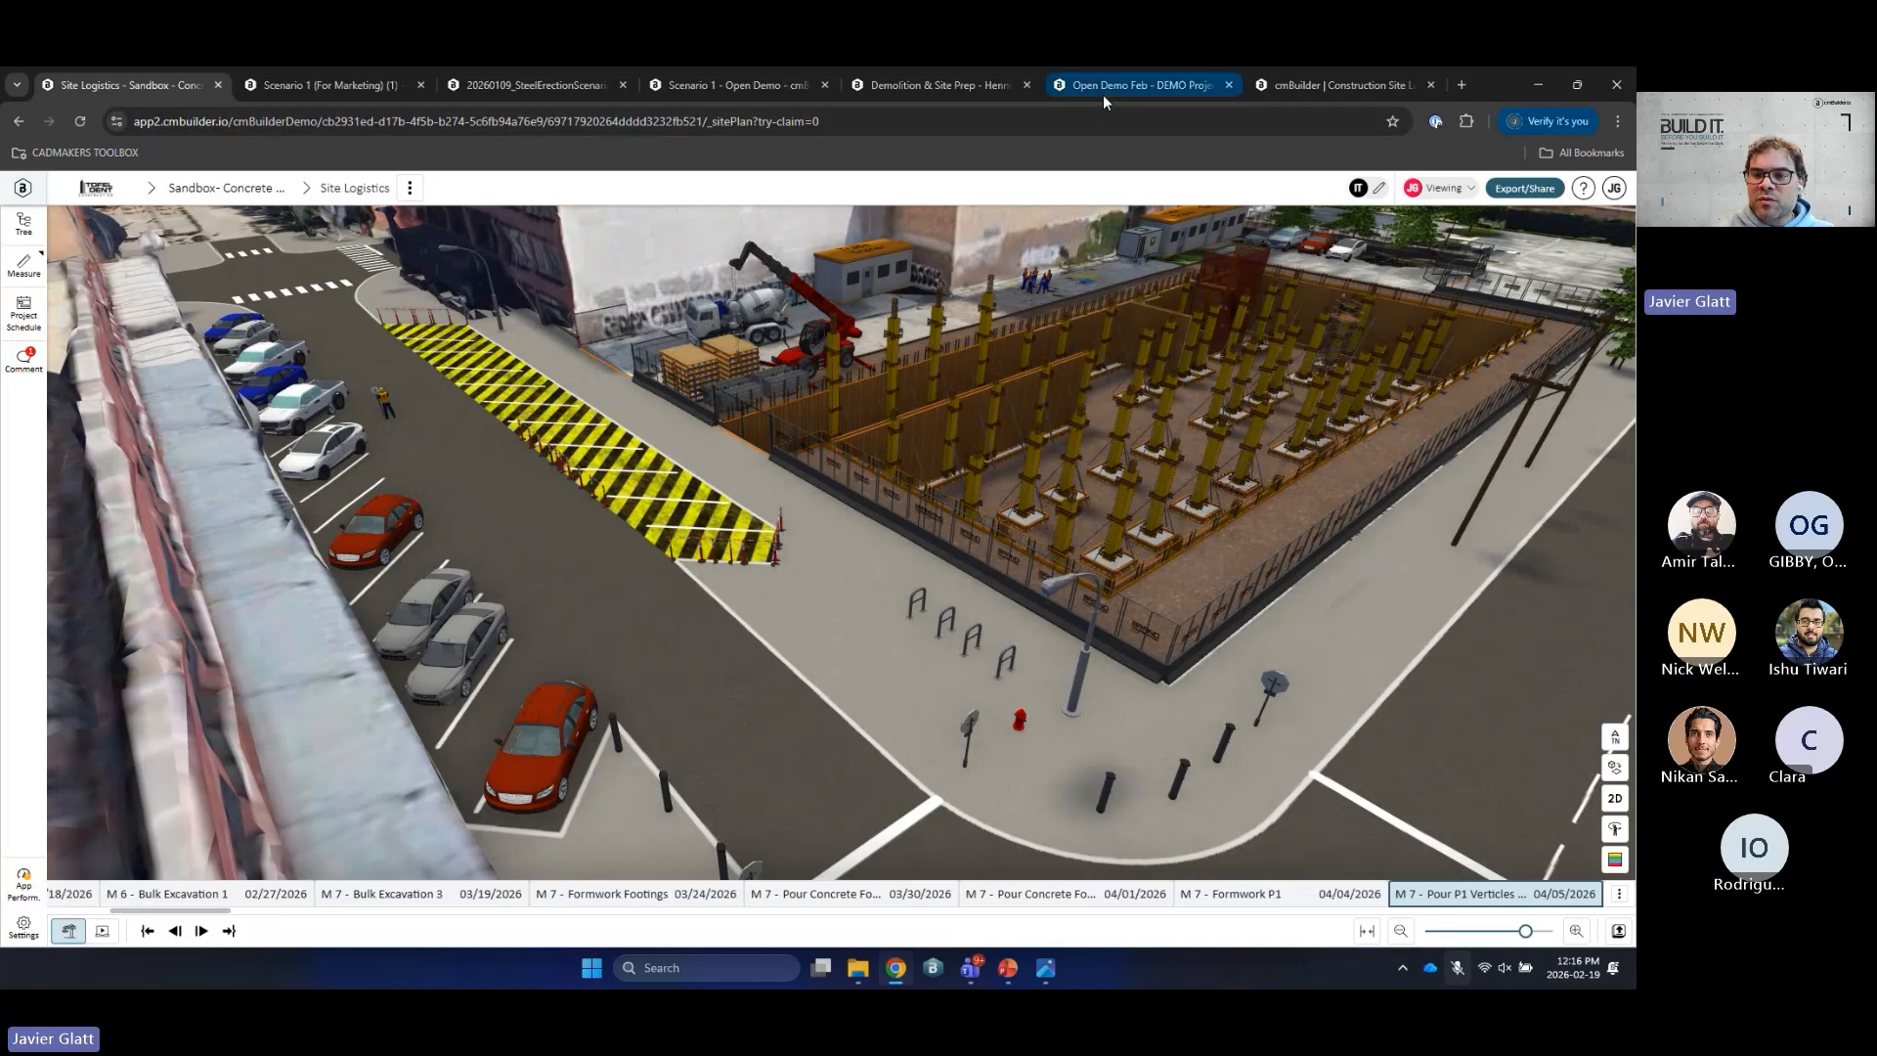
Step: Return to the Open Demo Feb scenario and add a label on the dark zone, with no background color and a 10 ft font size
left_click(1152, 84)
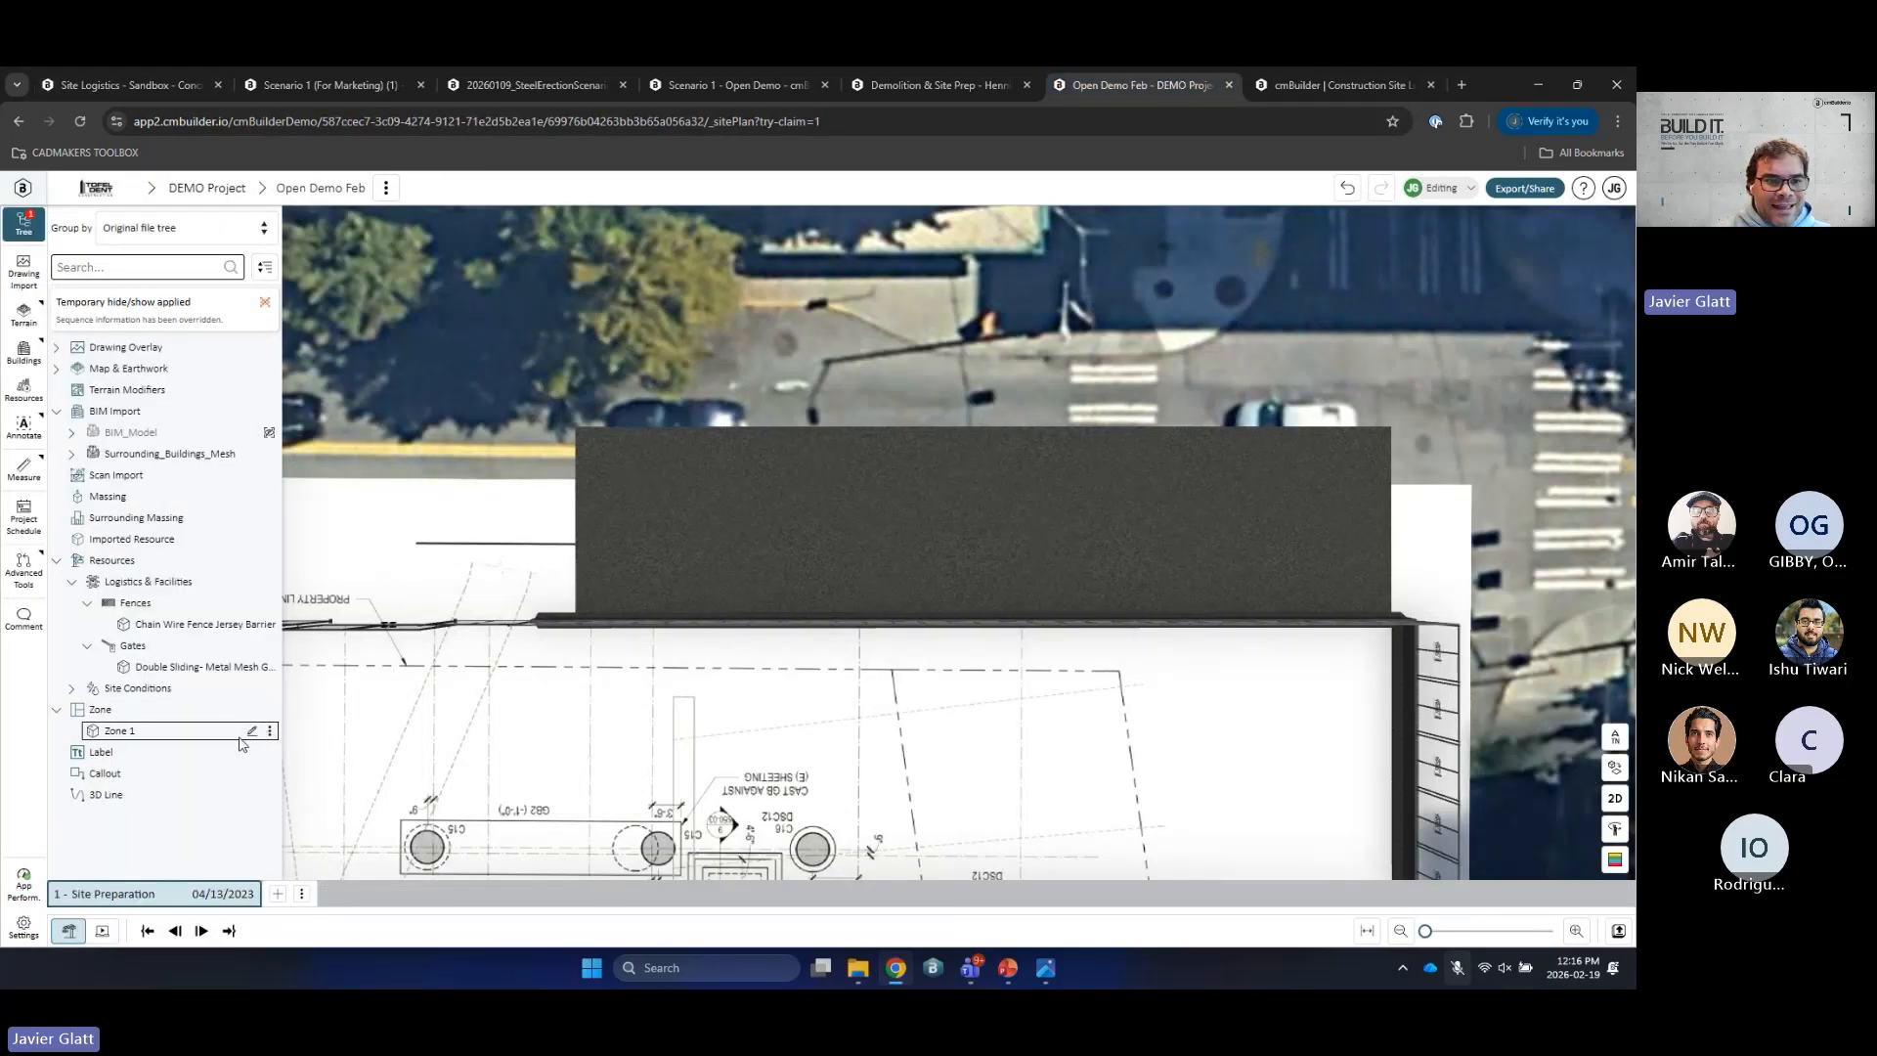
left_click(272, 754)
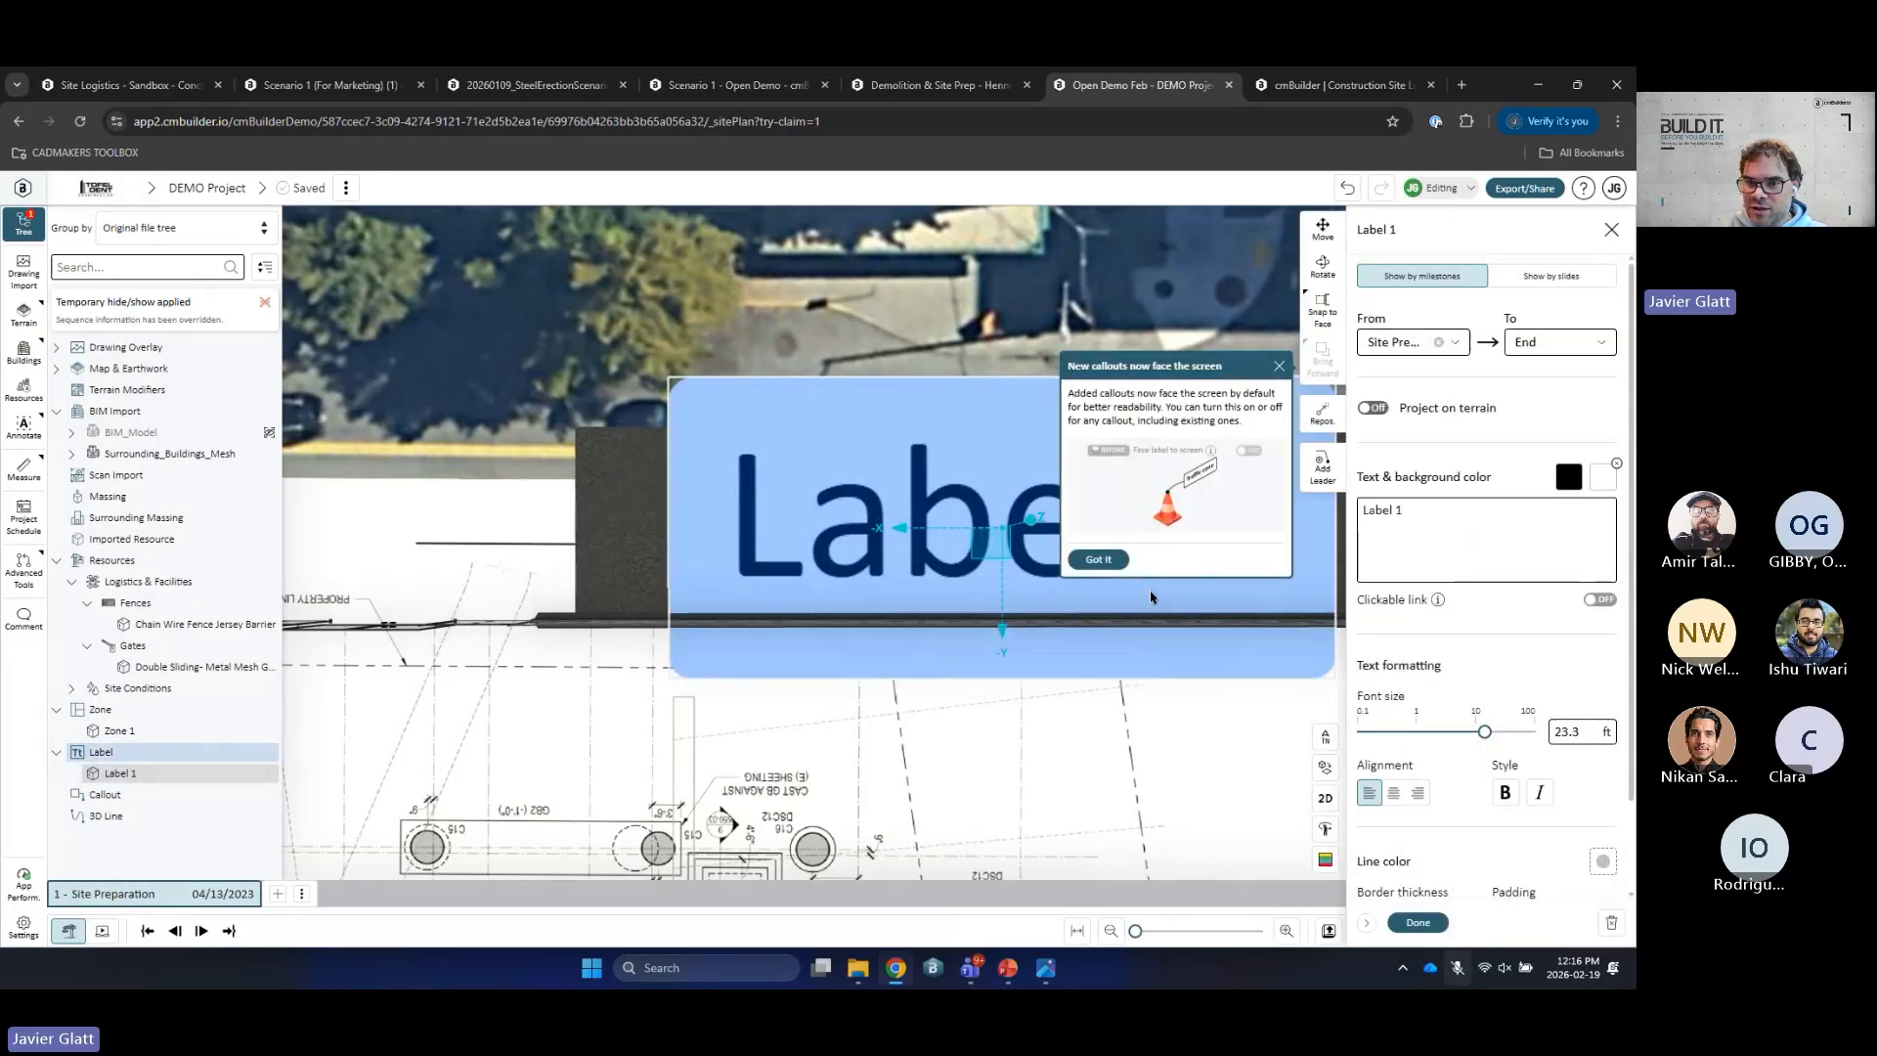
left_click(1099, 560)
left_click(1616, 464)
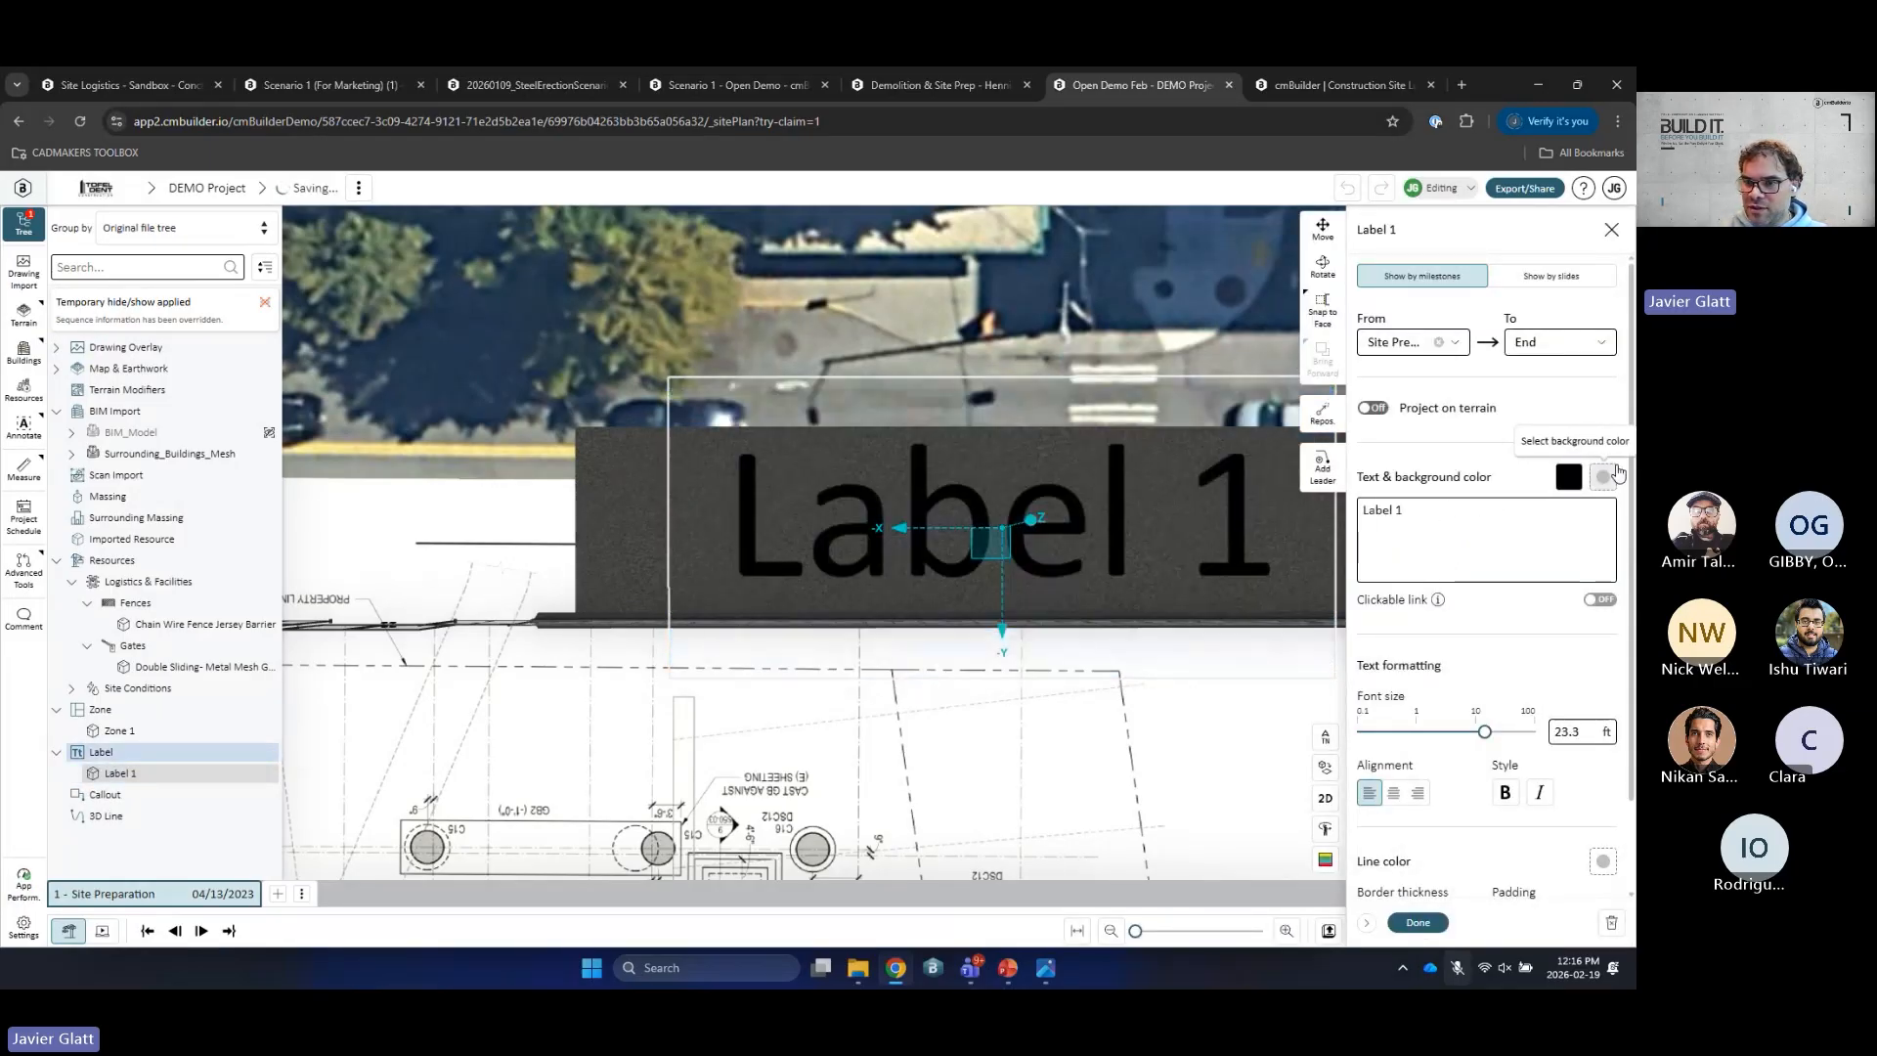
left_click_drag(1484, 733, 1460, 733)
left_click_drag(1478, 738, 1475, 732)
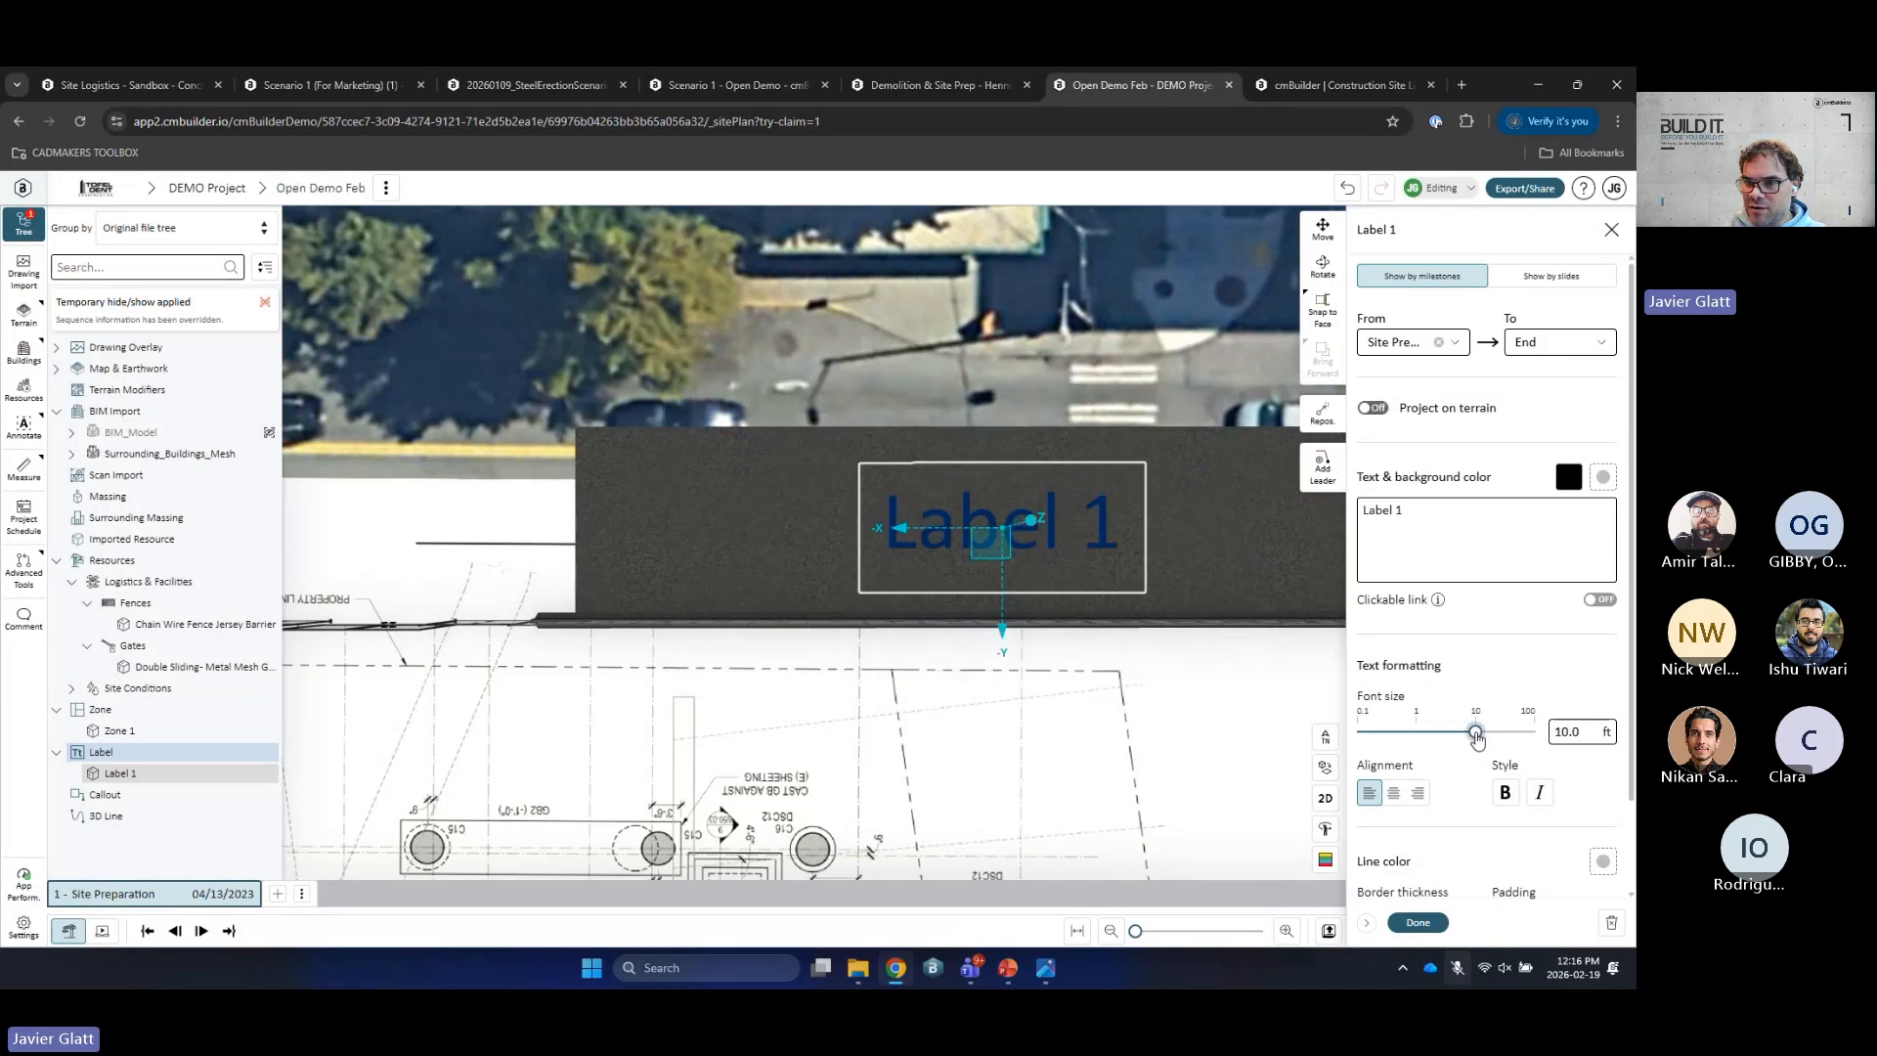
Step: Replace the new label's text with "Loading Zone"
left_click_drag(1414, 526, 1365, 523)
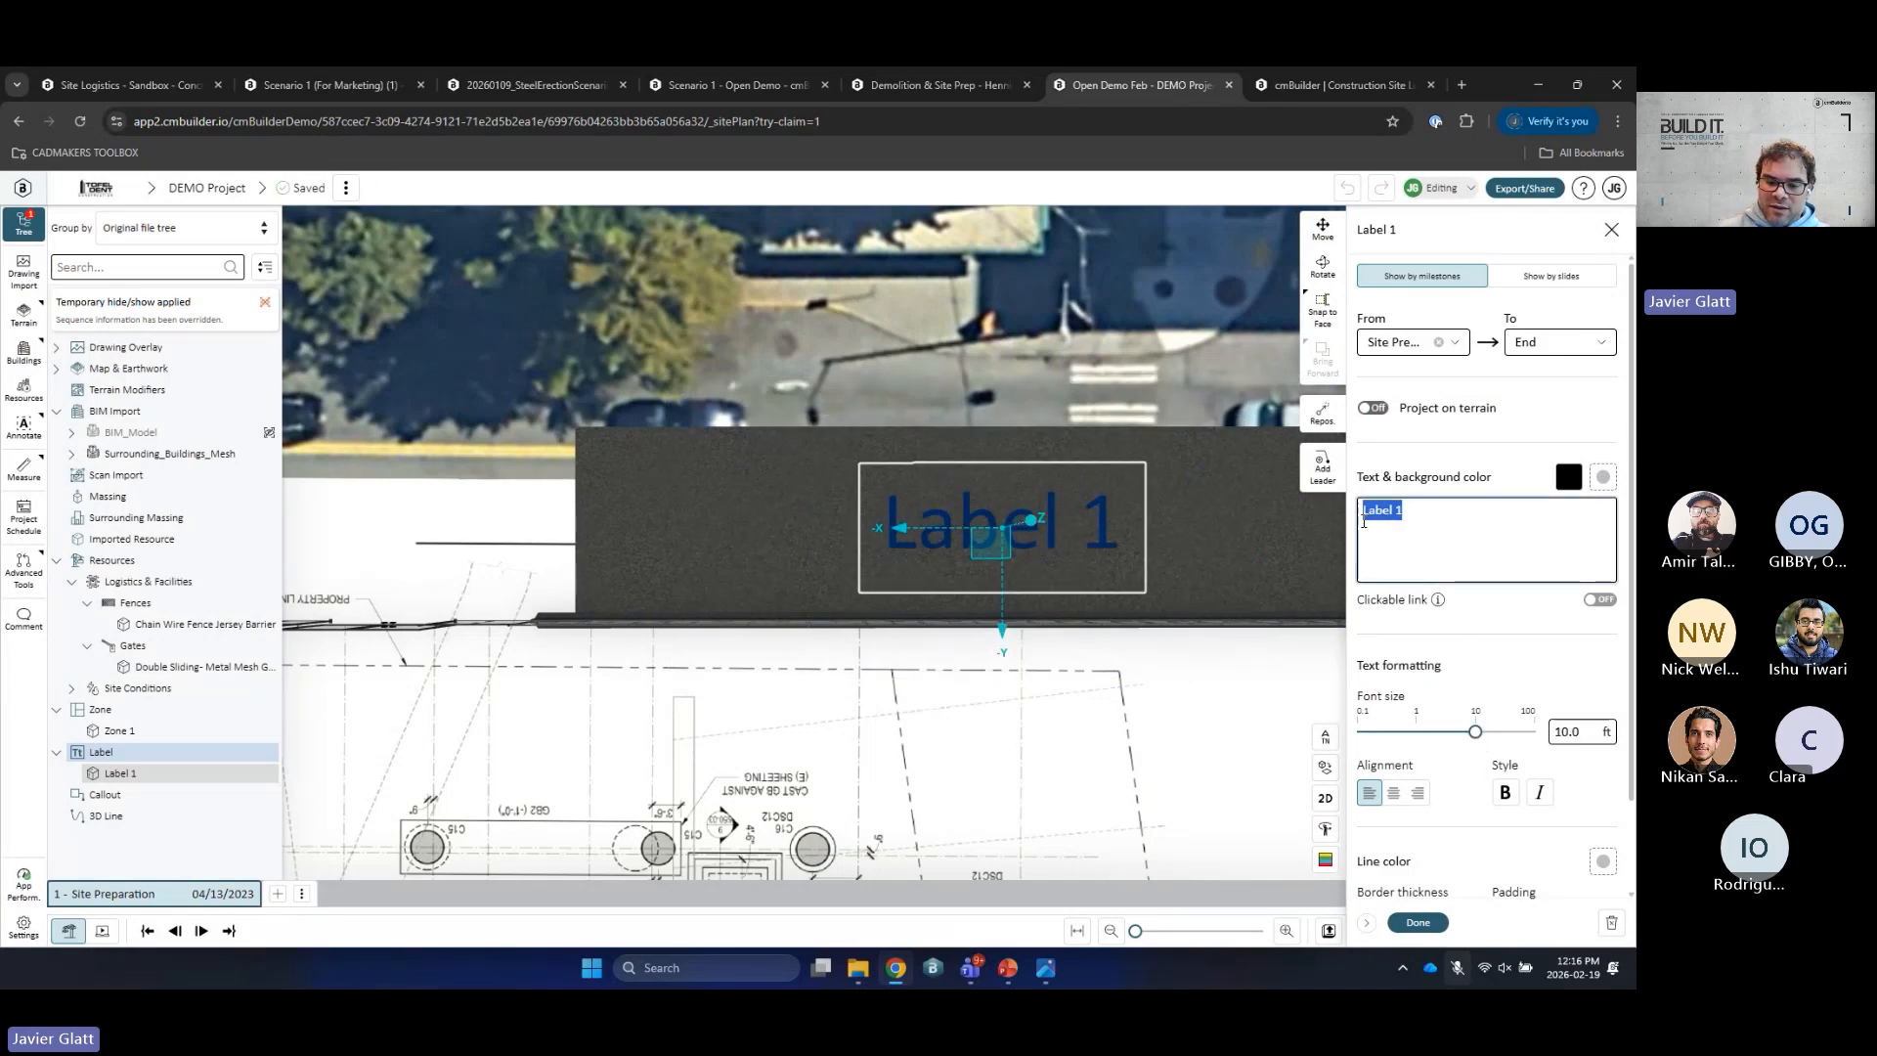
type("Loadin")
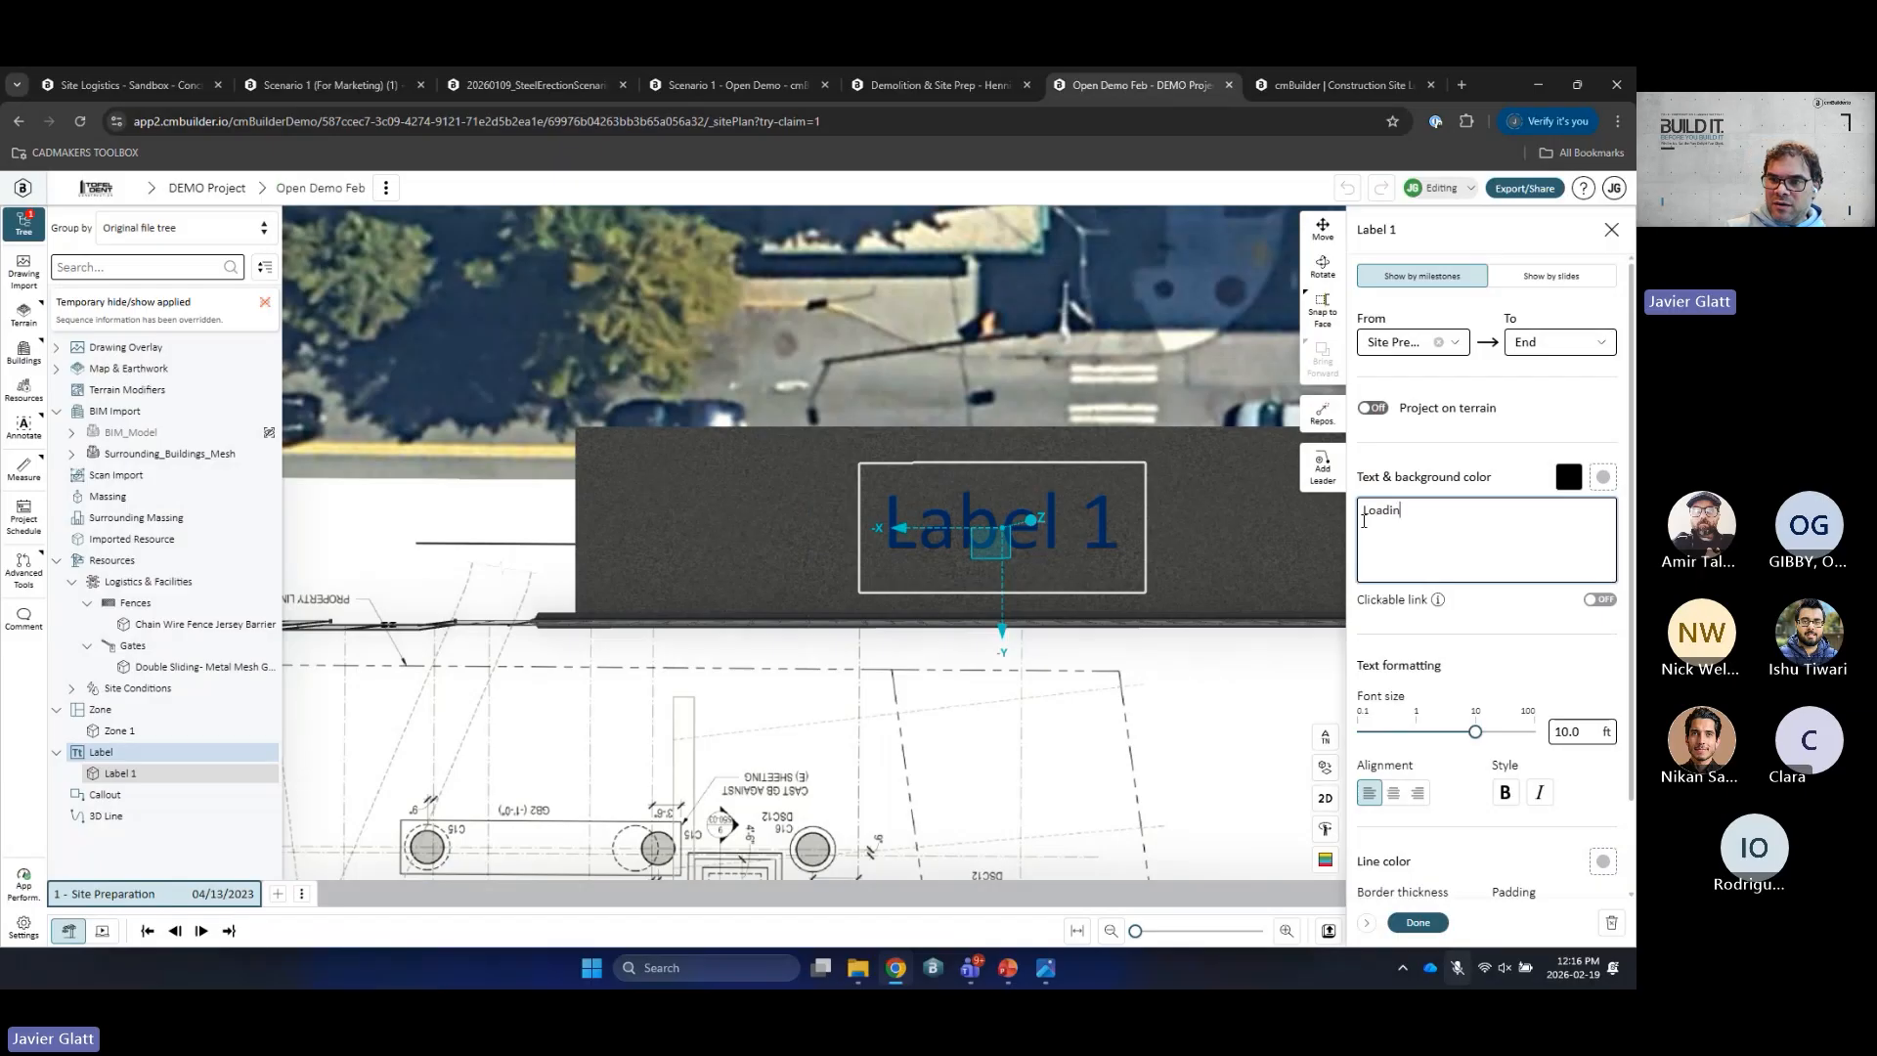
type("g Zonw")
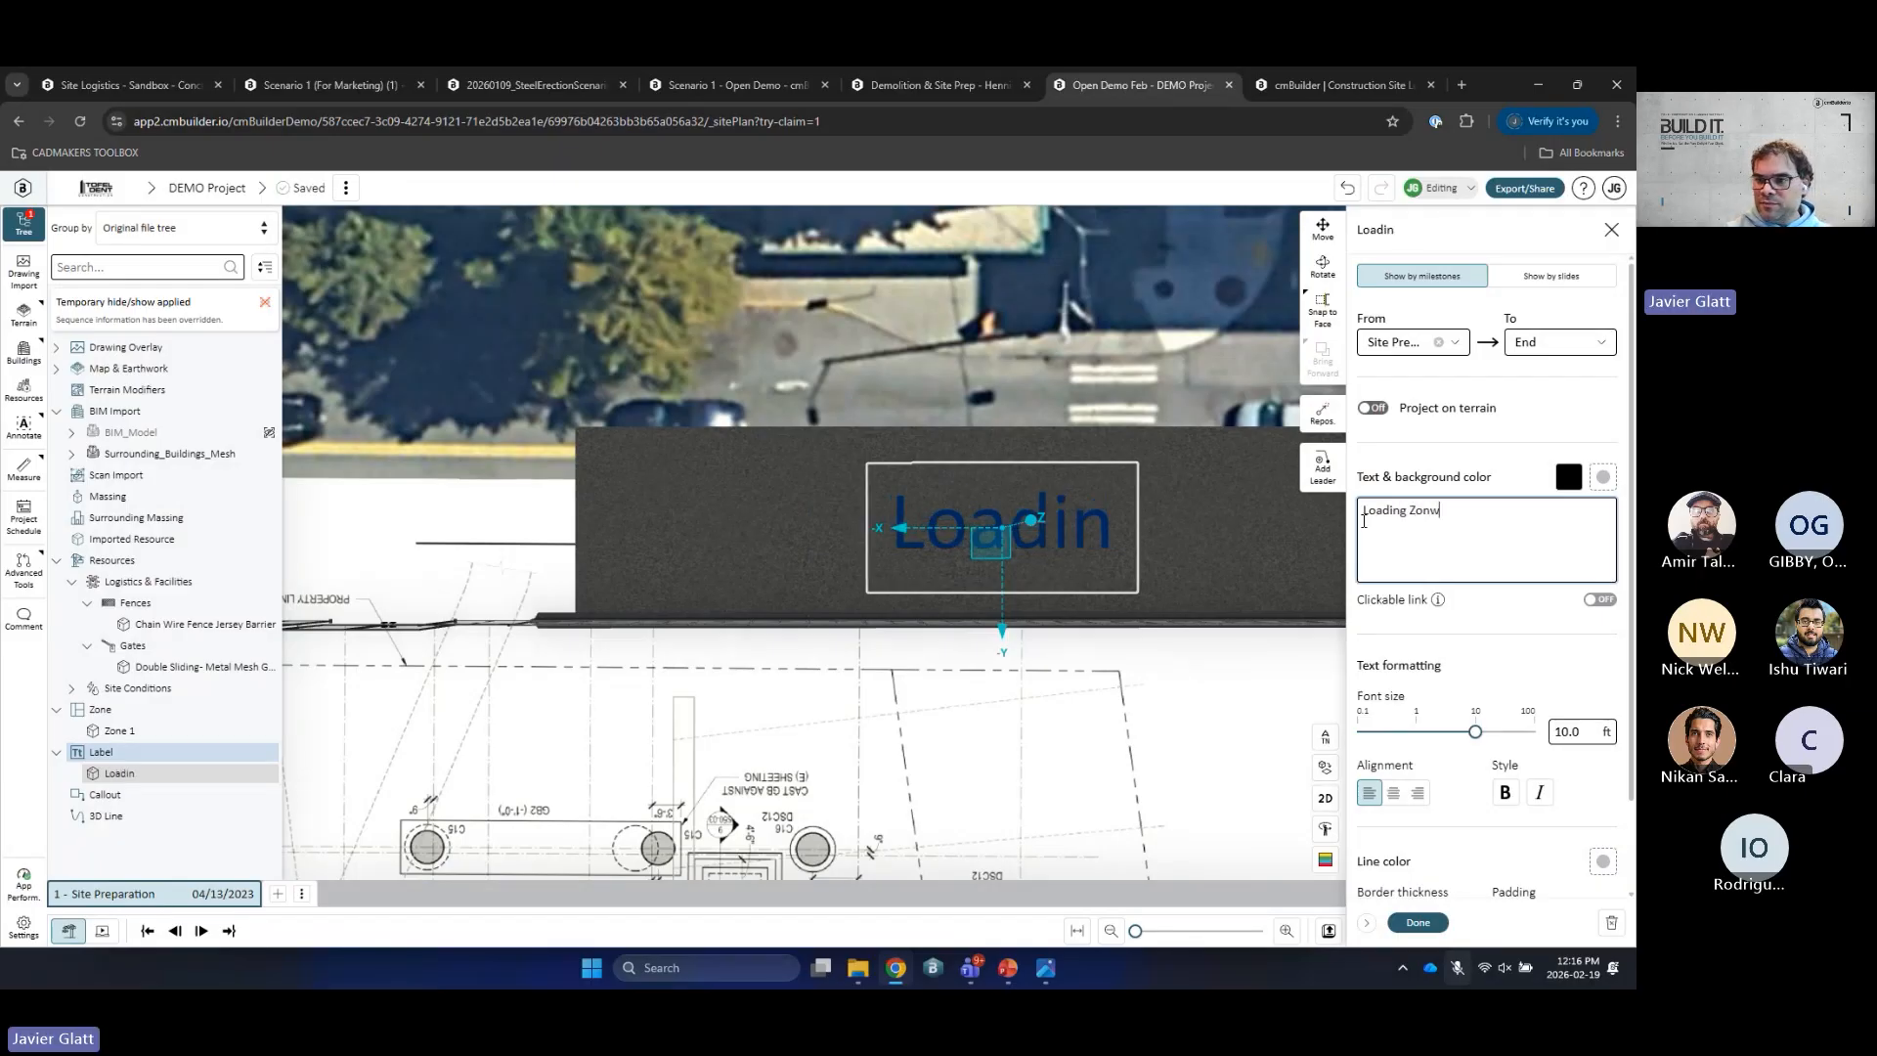
key("BackSpace")
type("e")
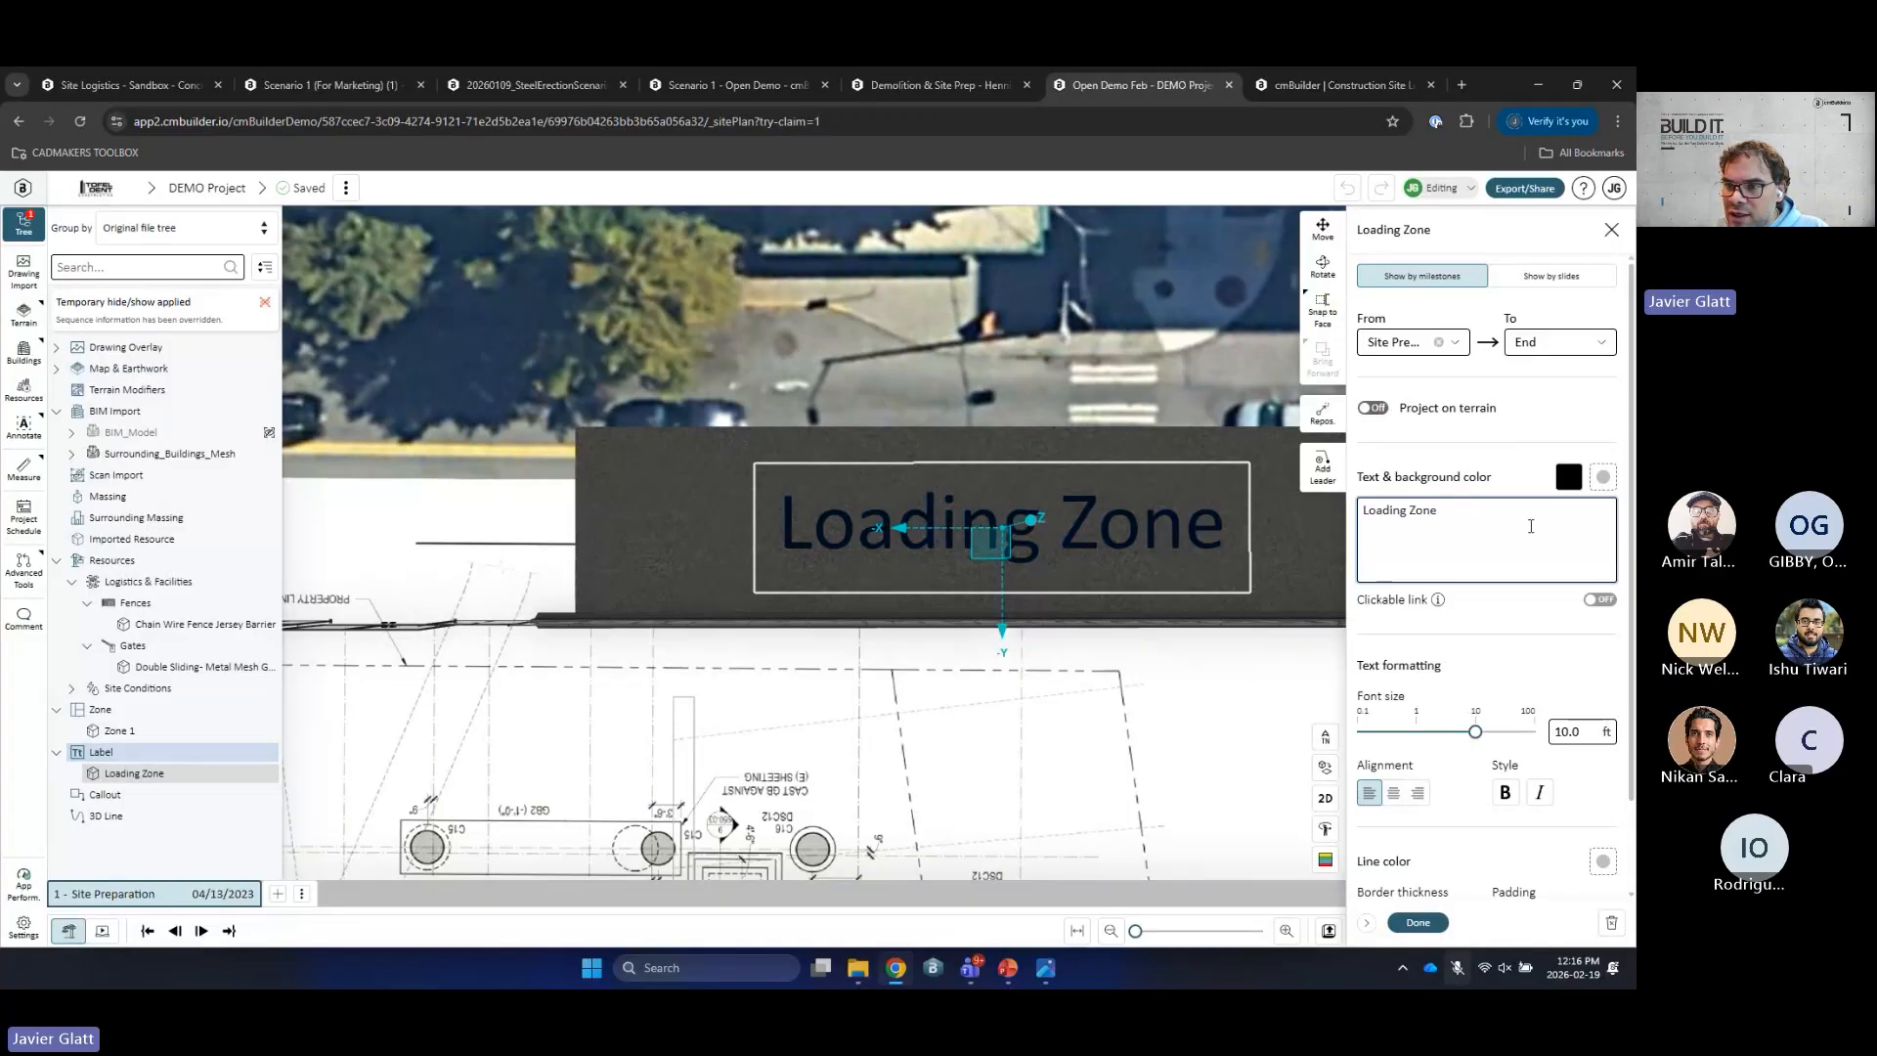
Step: Change the Loading Zone label's text color to white, turn on its projection on terrain, and finish editing
left_click(1568, 477)
left_click(1379, 538)
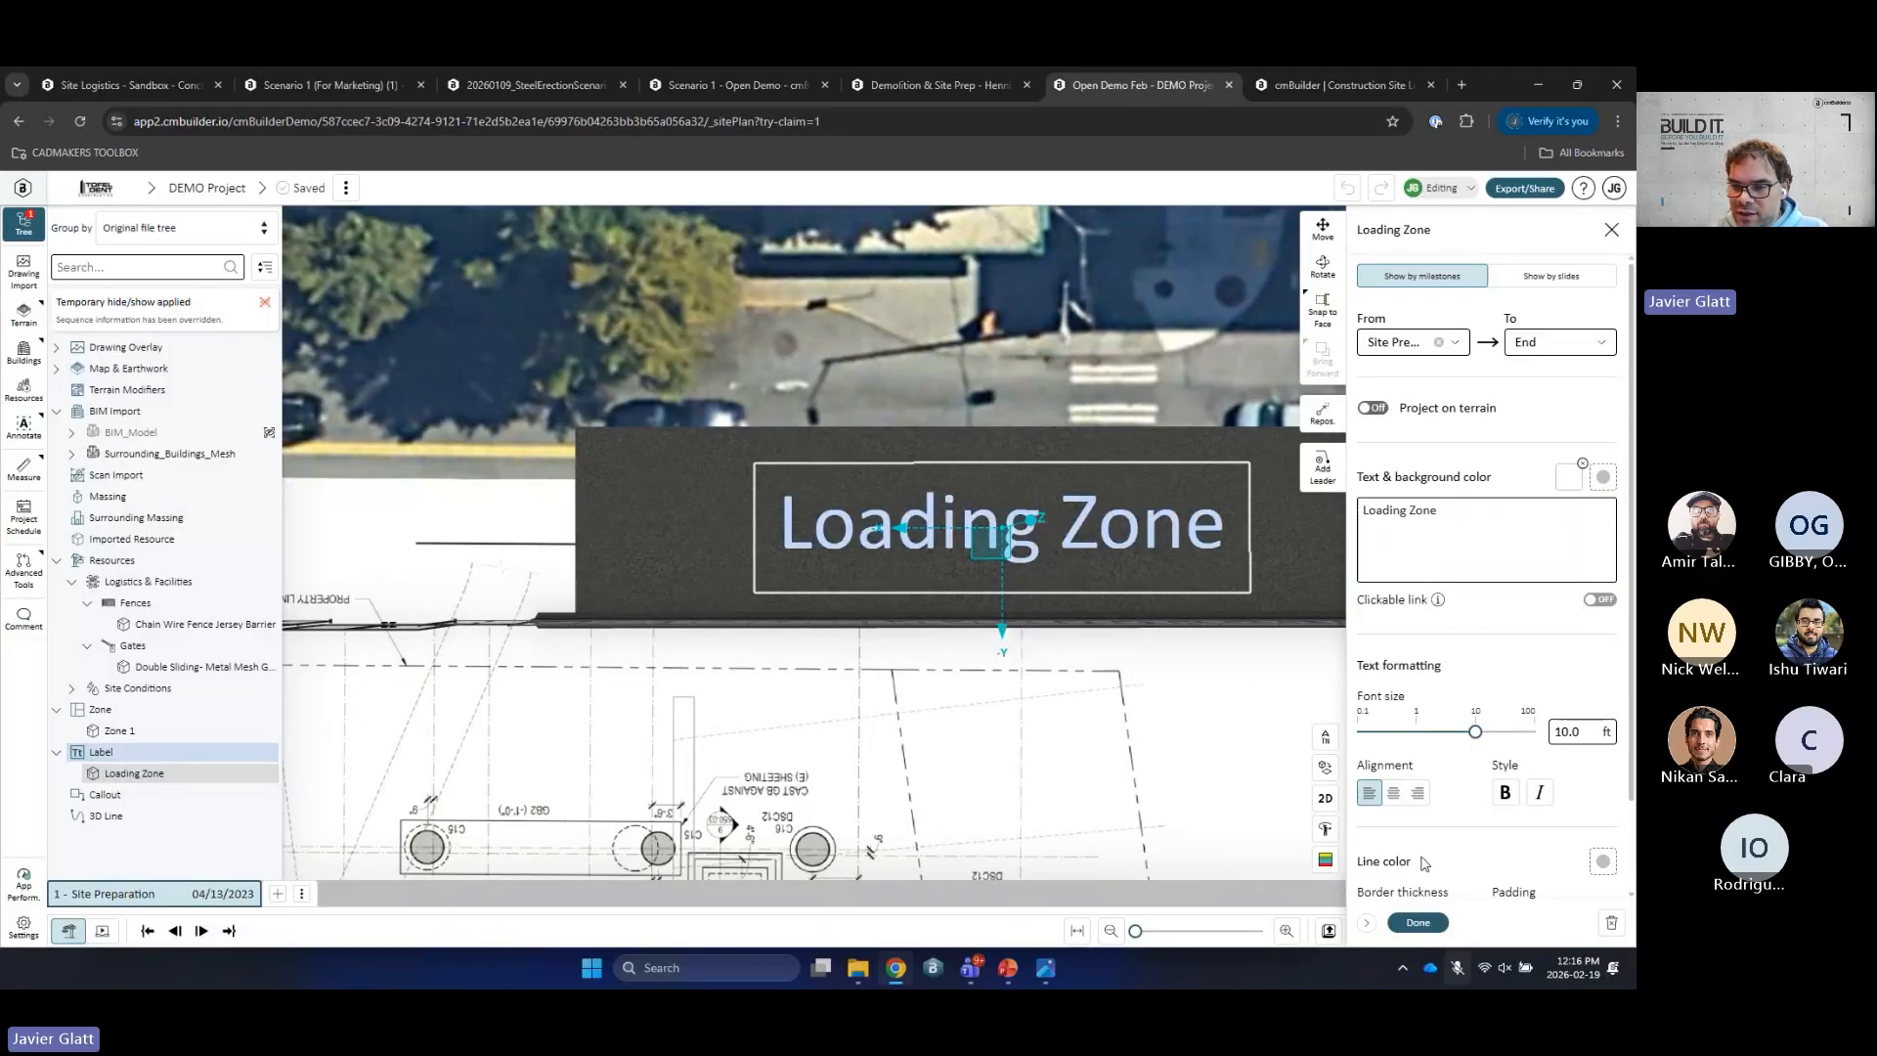
left_click(1417, 922)
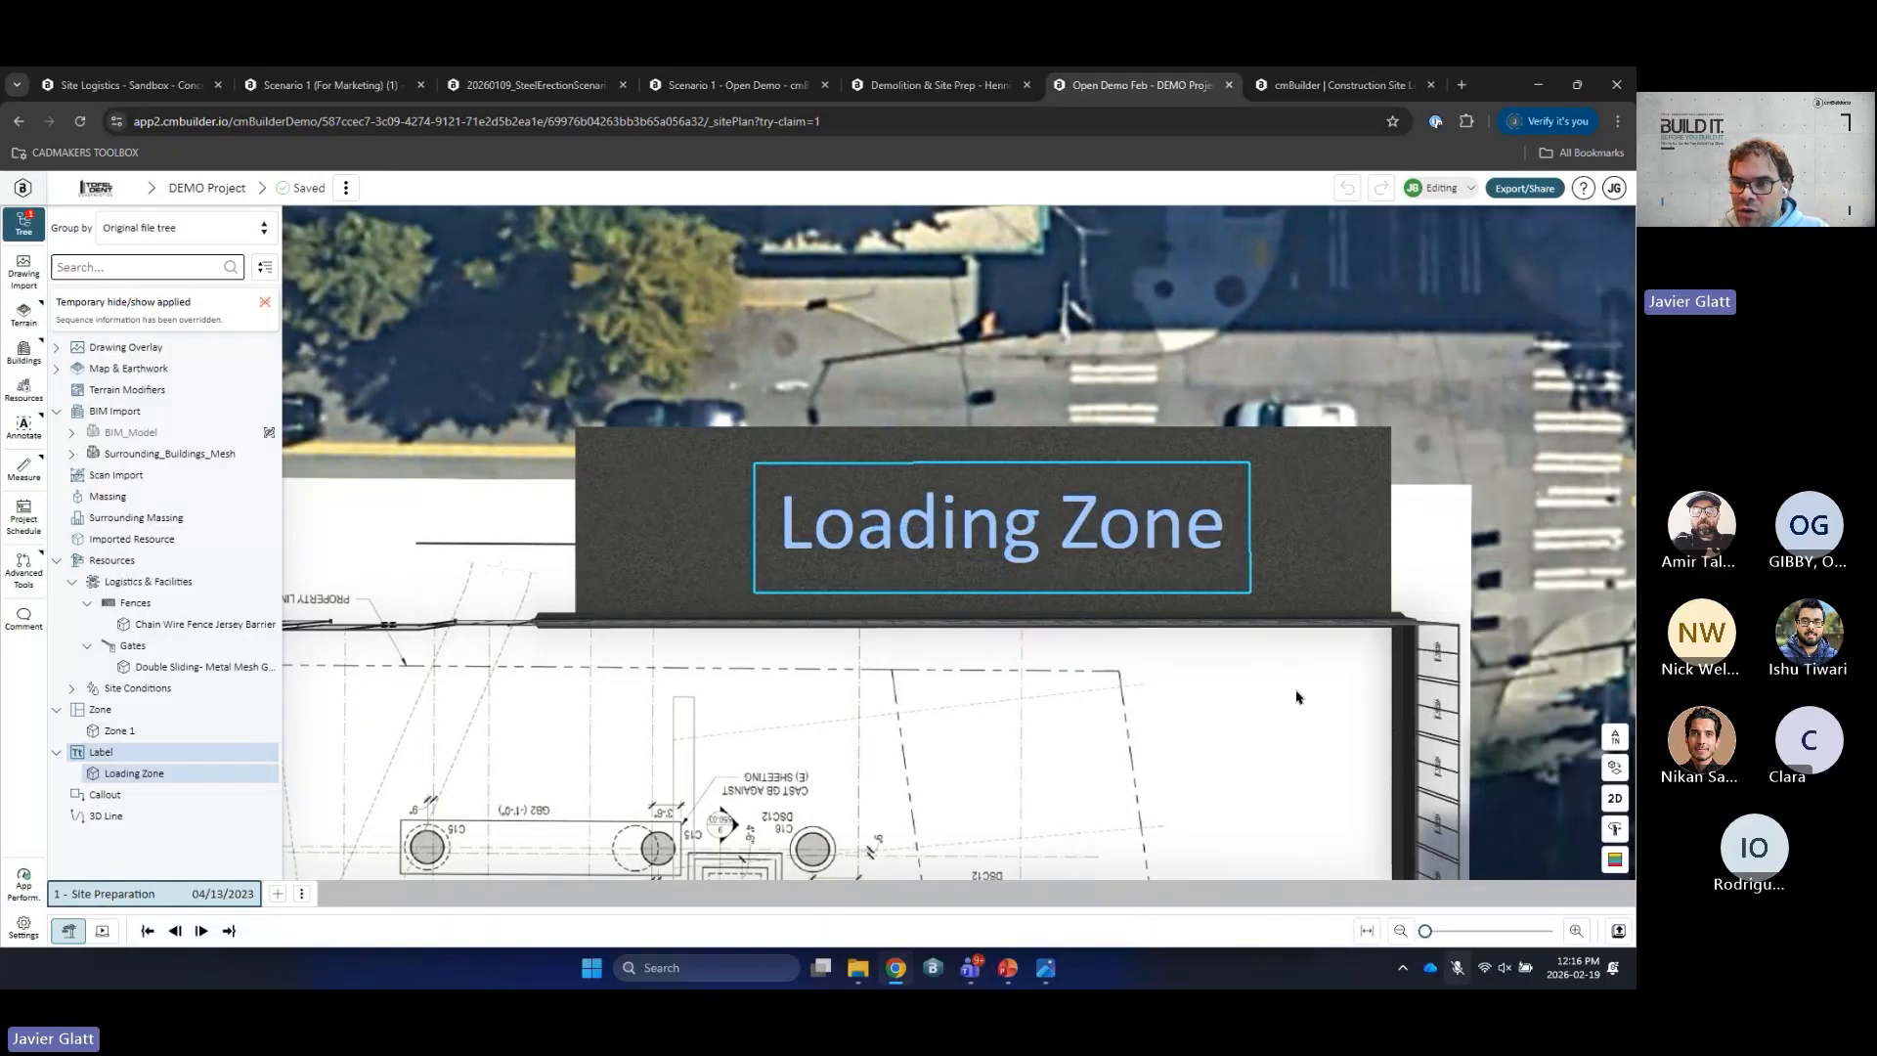
left_click(1143, 555)
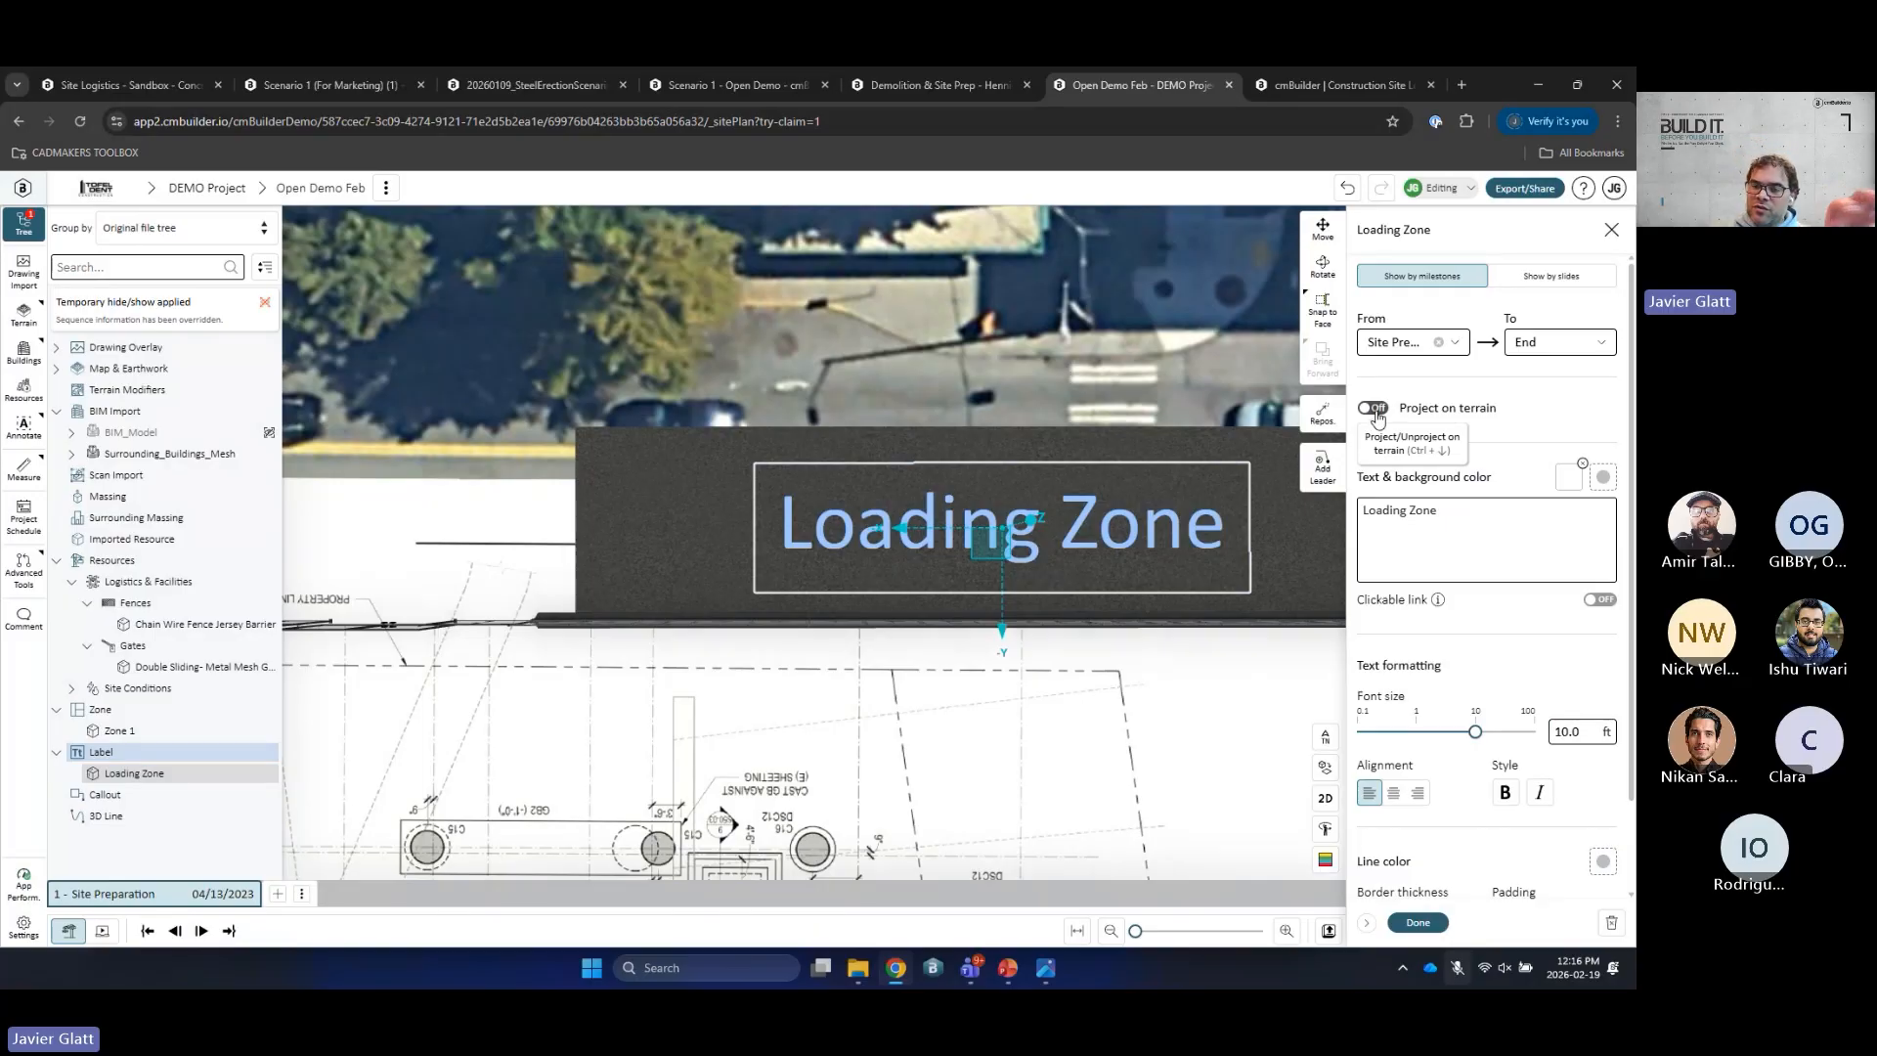
left_click(1374, 408)
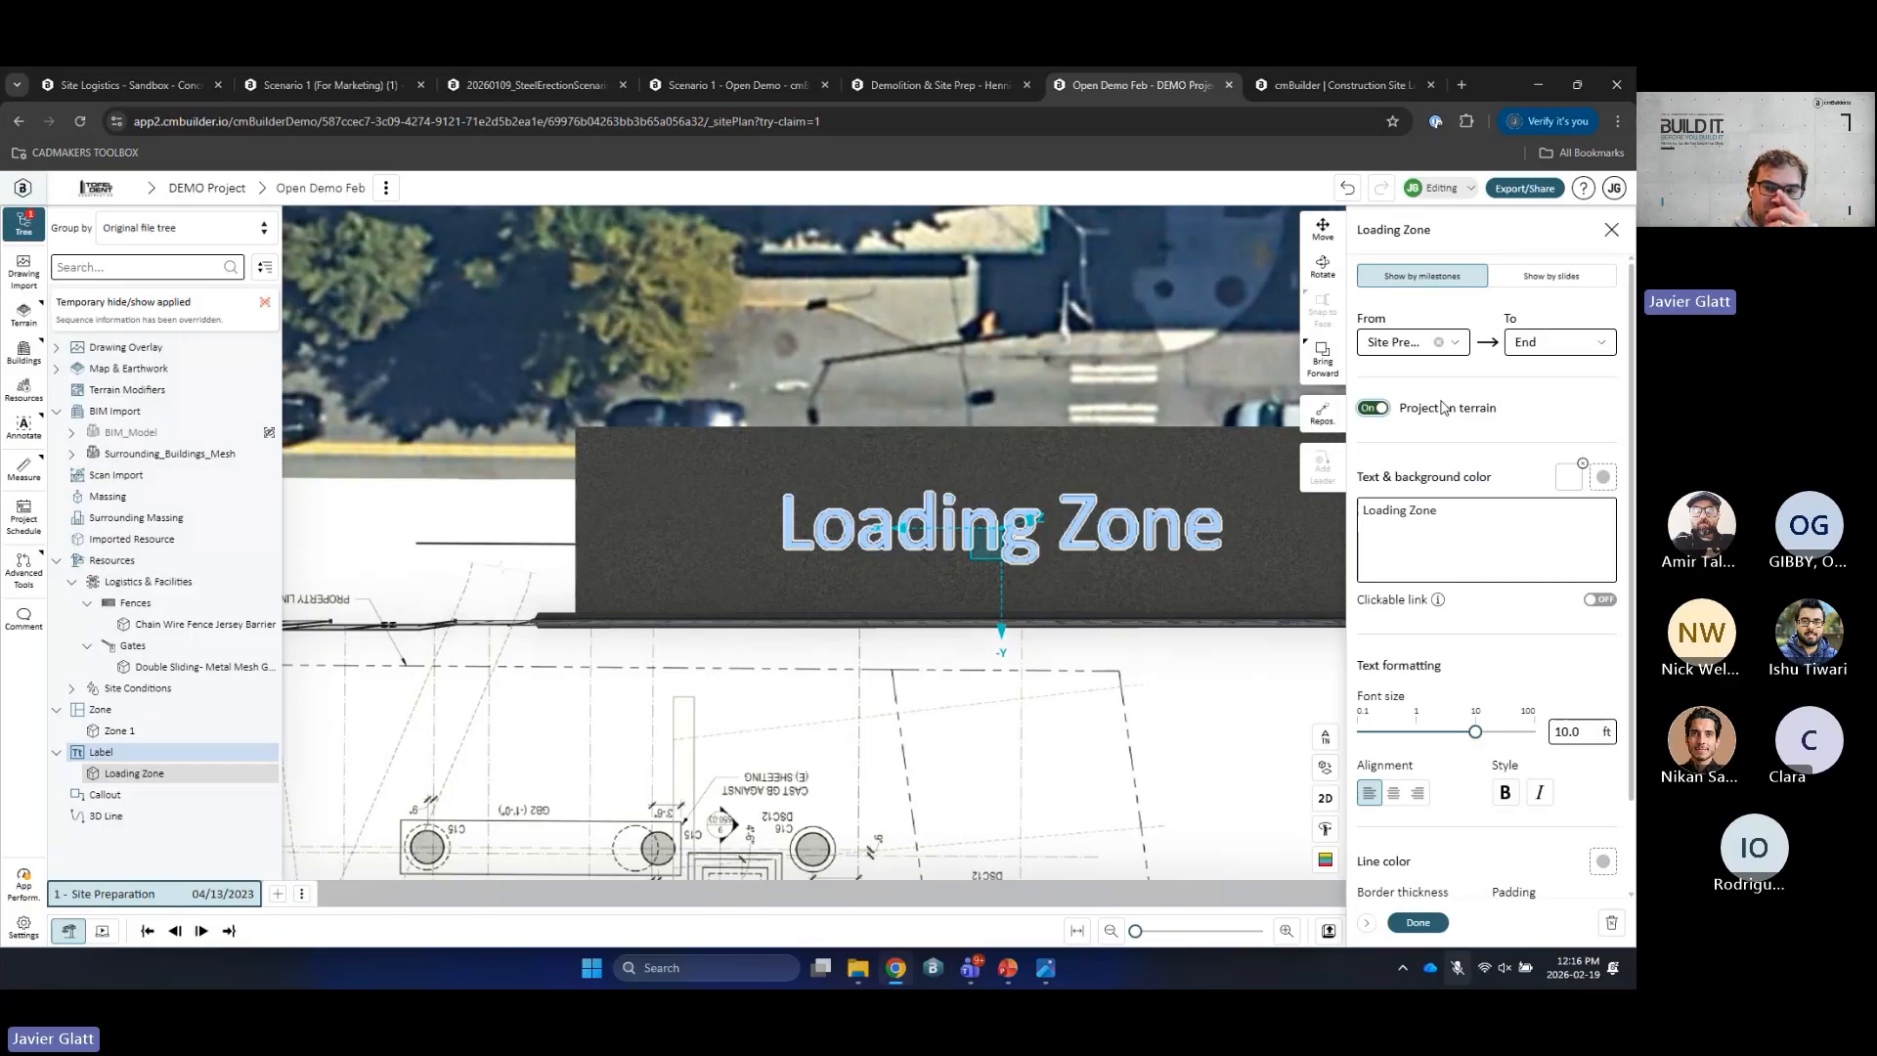
left_click(1418, 923)
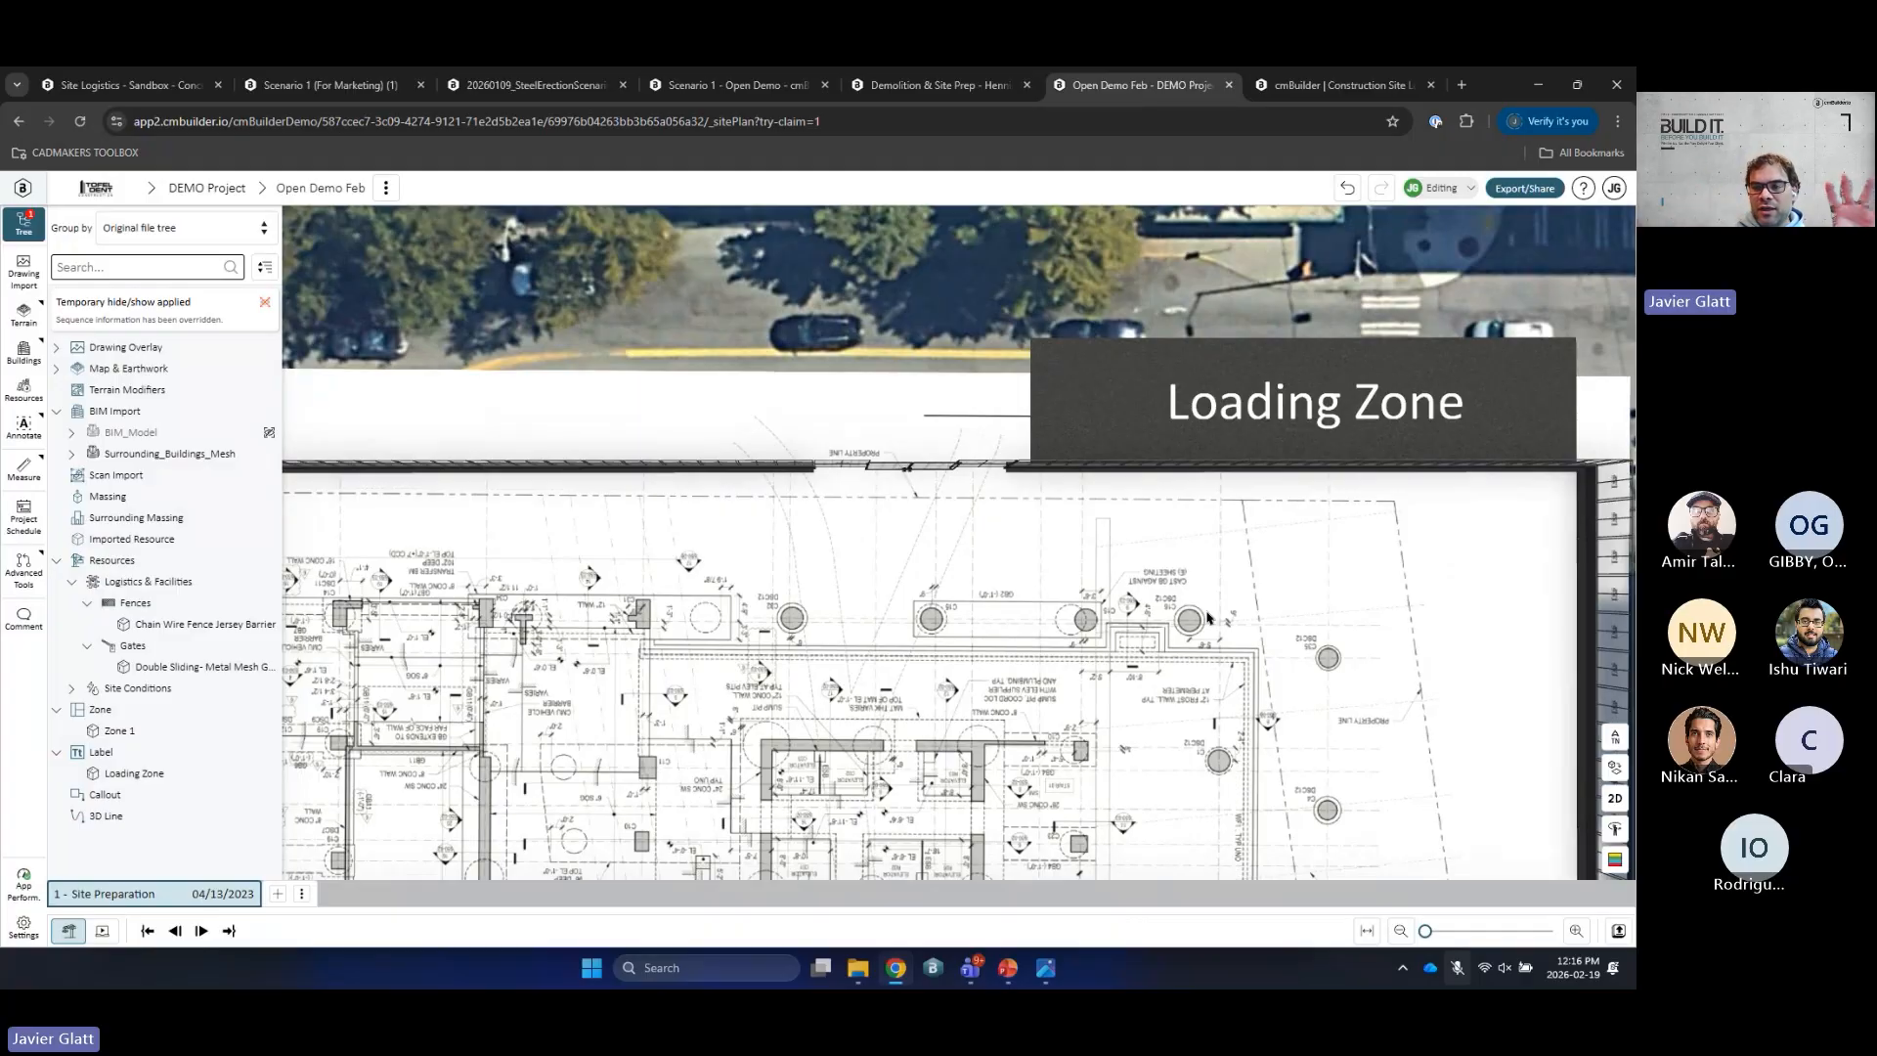
Step: Find the Stacked 20ft Container Office resource by searching for "stacked" and place four side by side along the fence, starting at the site corner opposite the loading zone
middle_click_drag(779, 622, 957, 591)
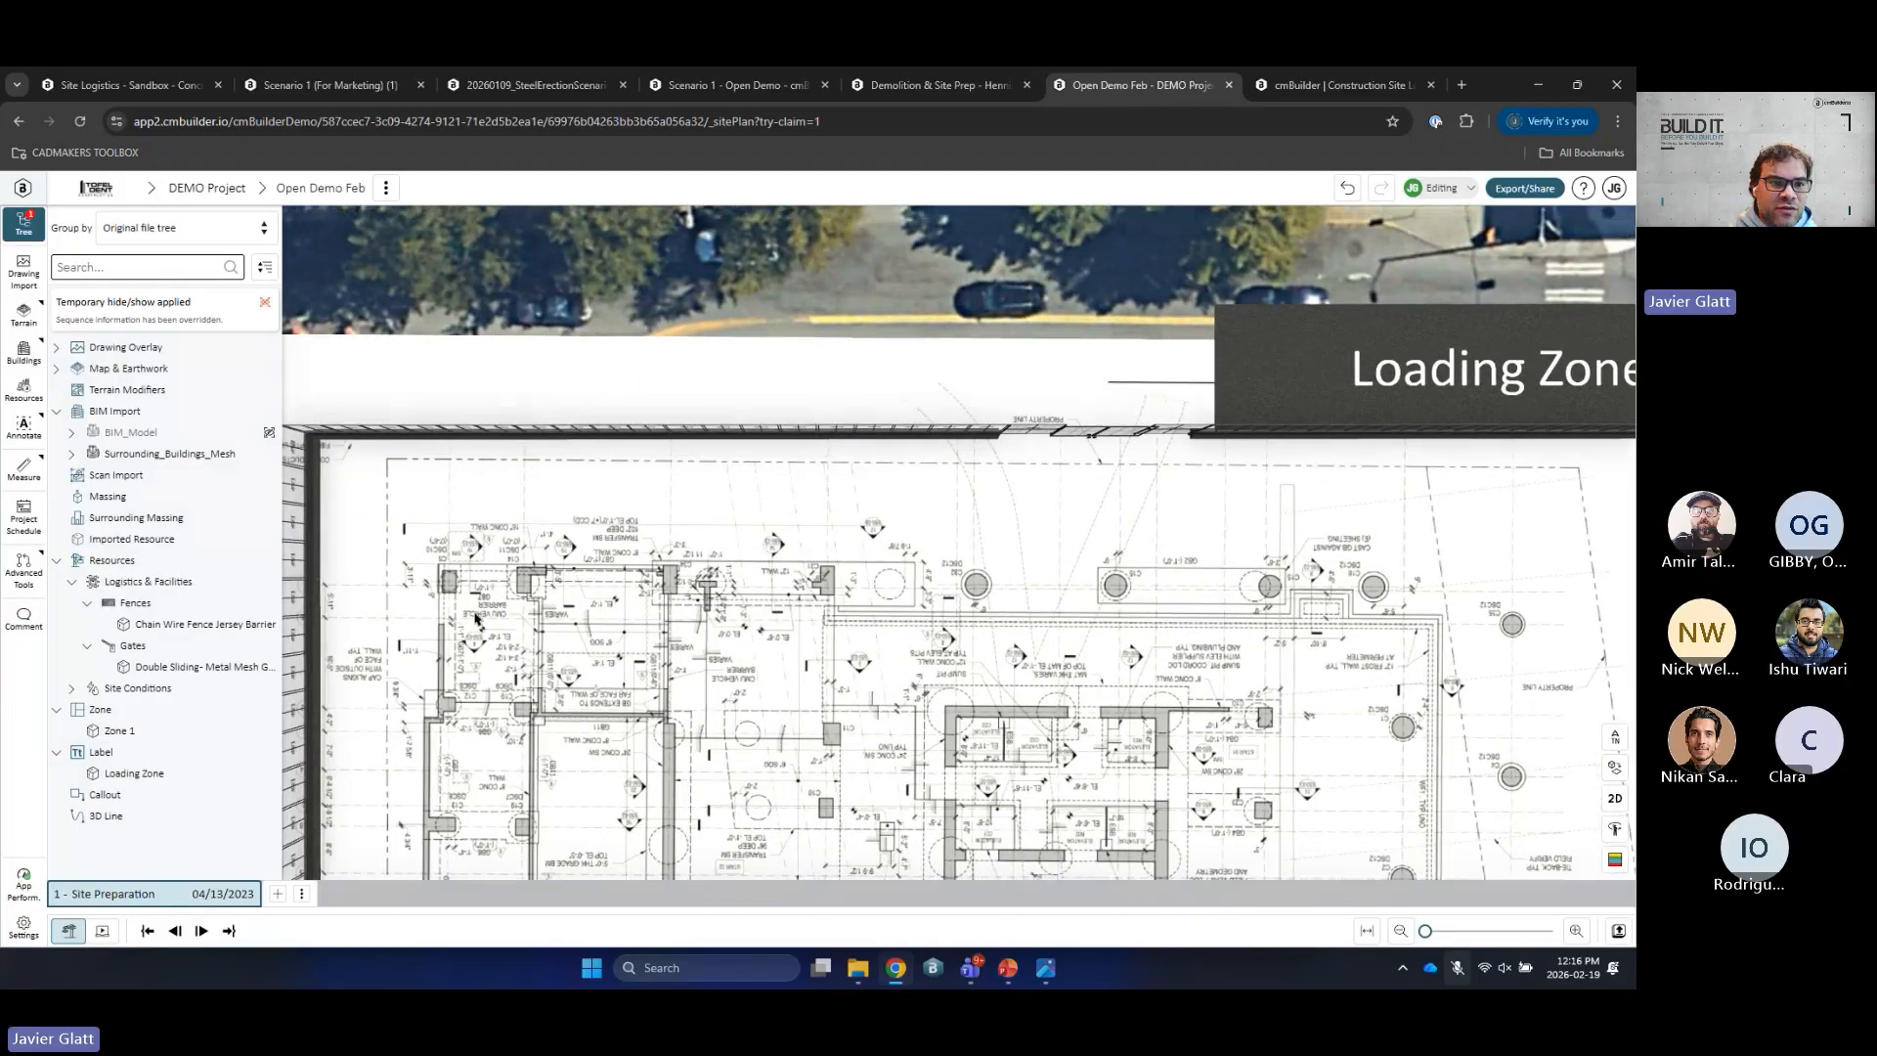
left_click(23, 391)
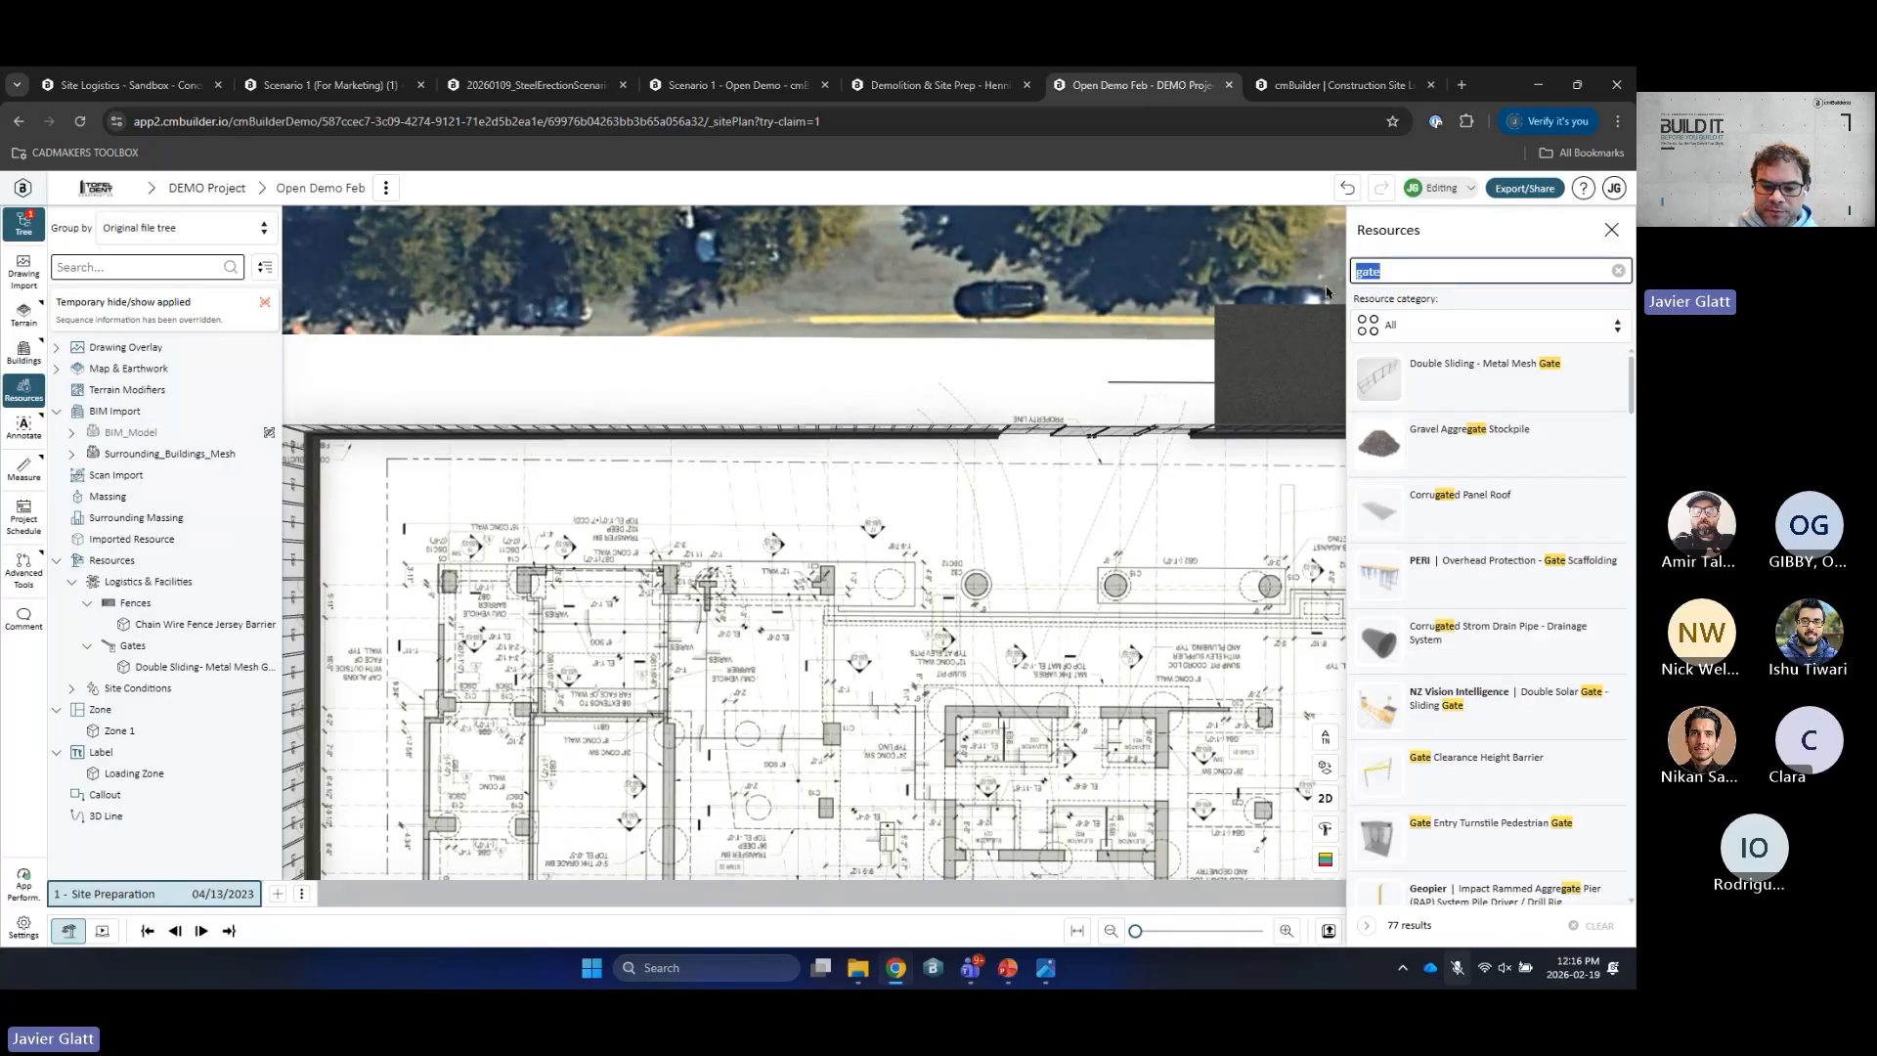
type("stacked")
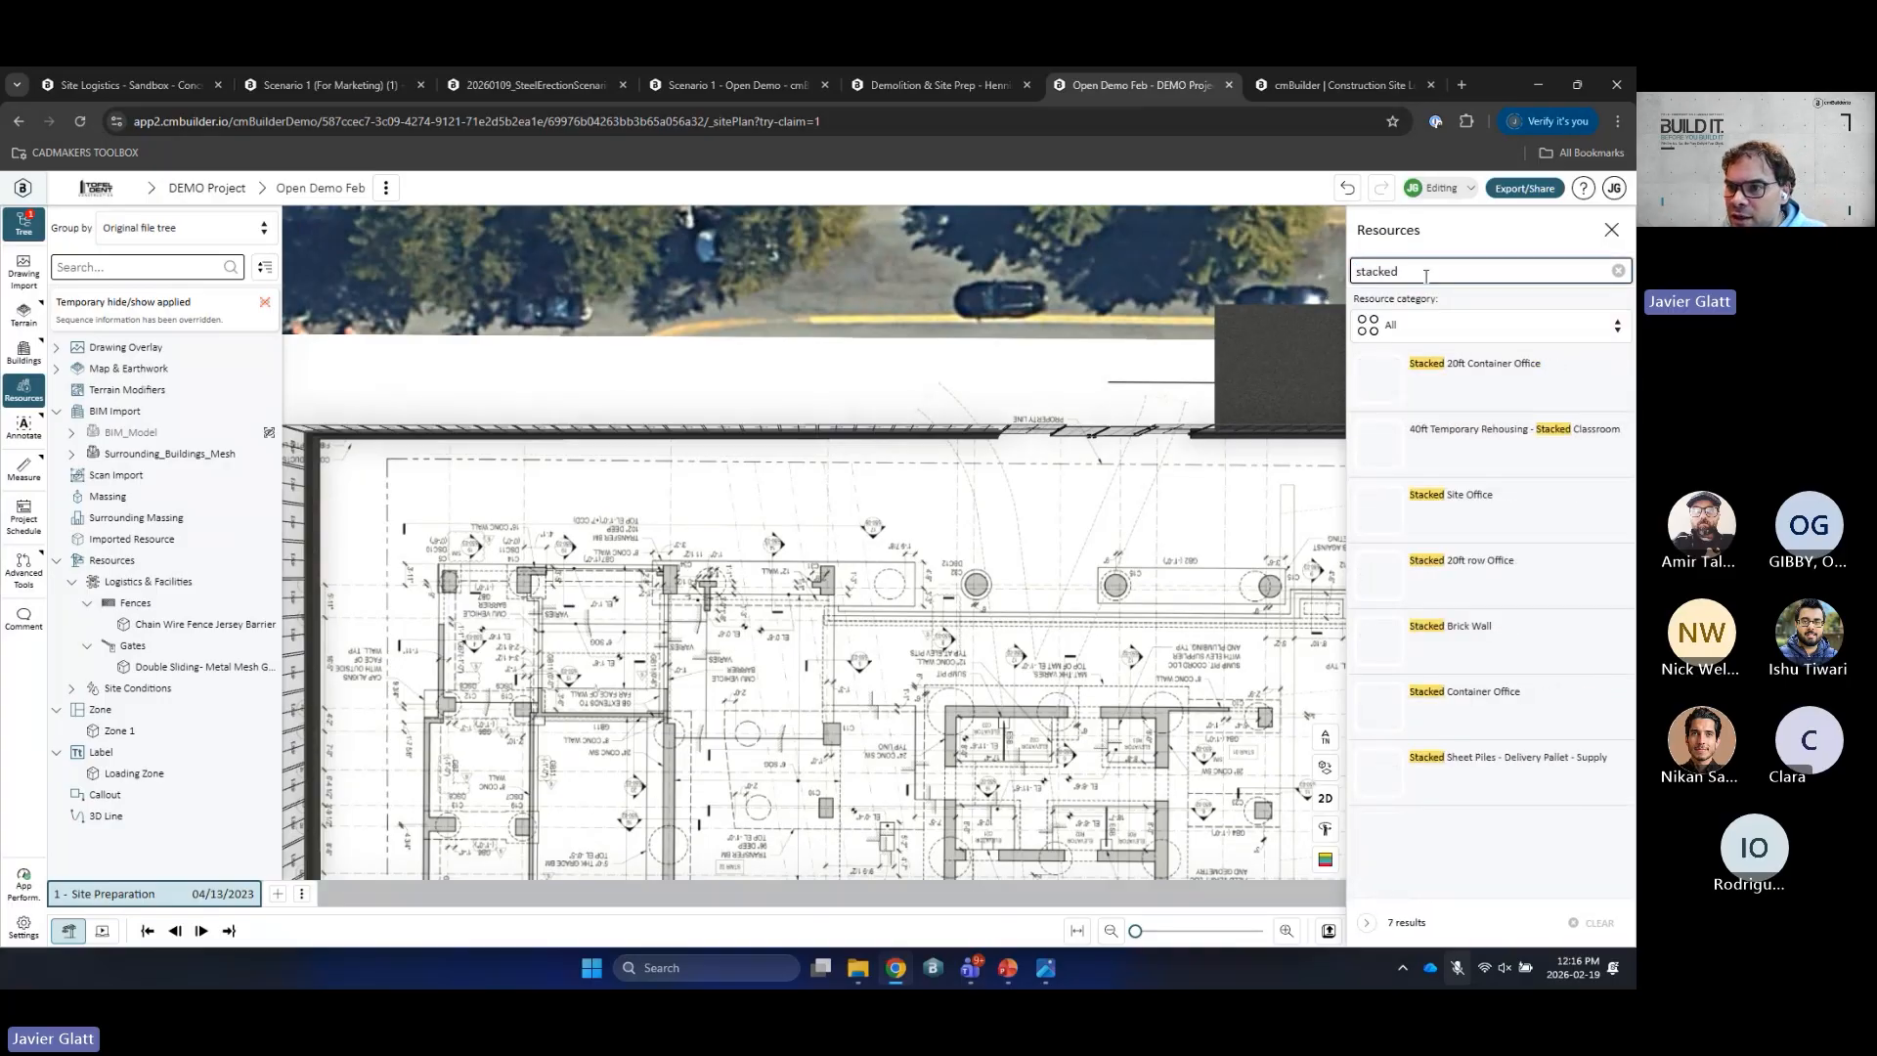
left_click(1471, 381)
scroll(617, 518, "up", 3)
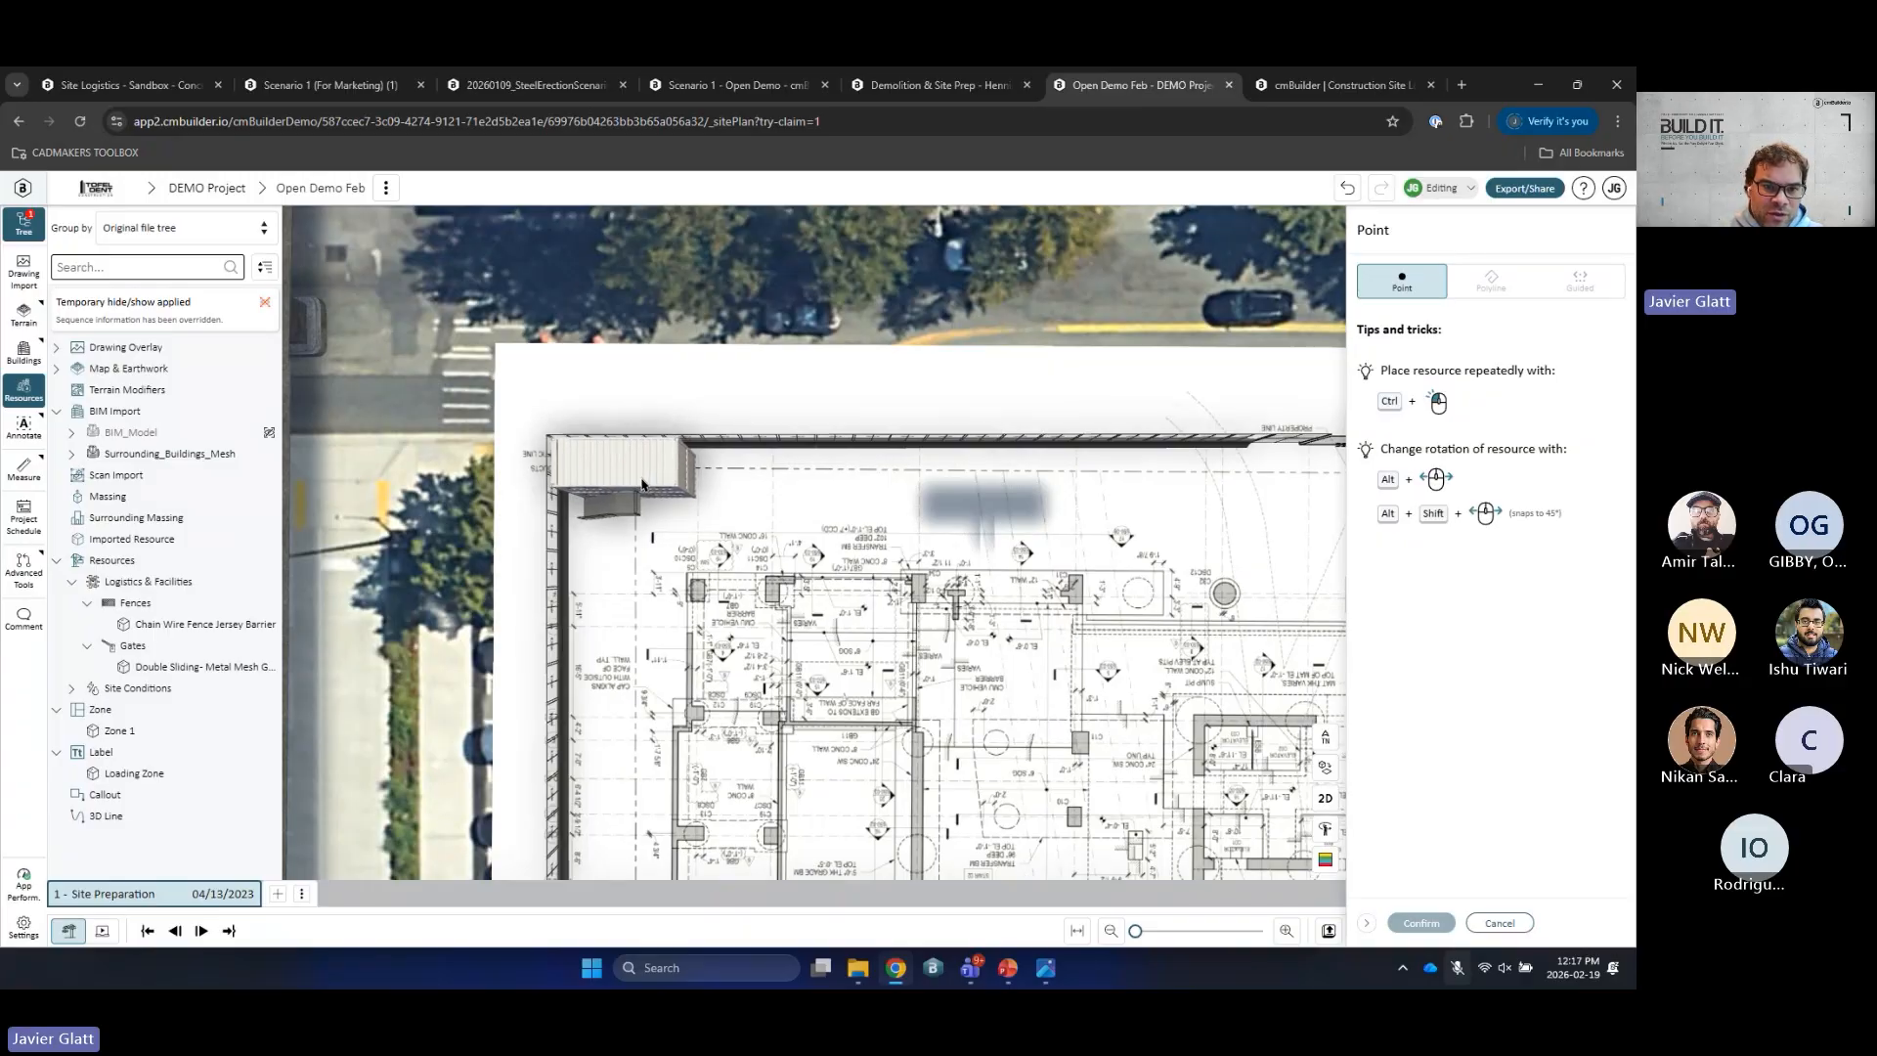
left_click(640, 484, "ctrl")
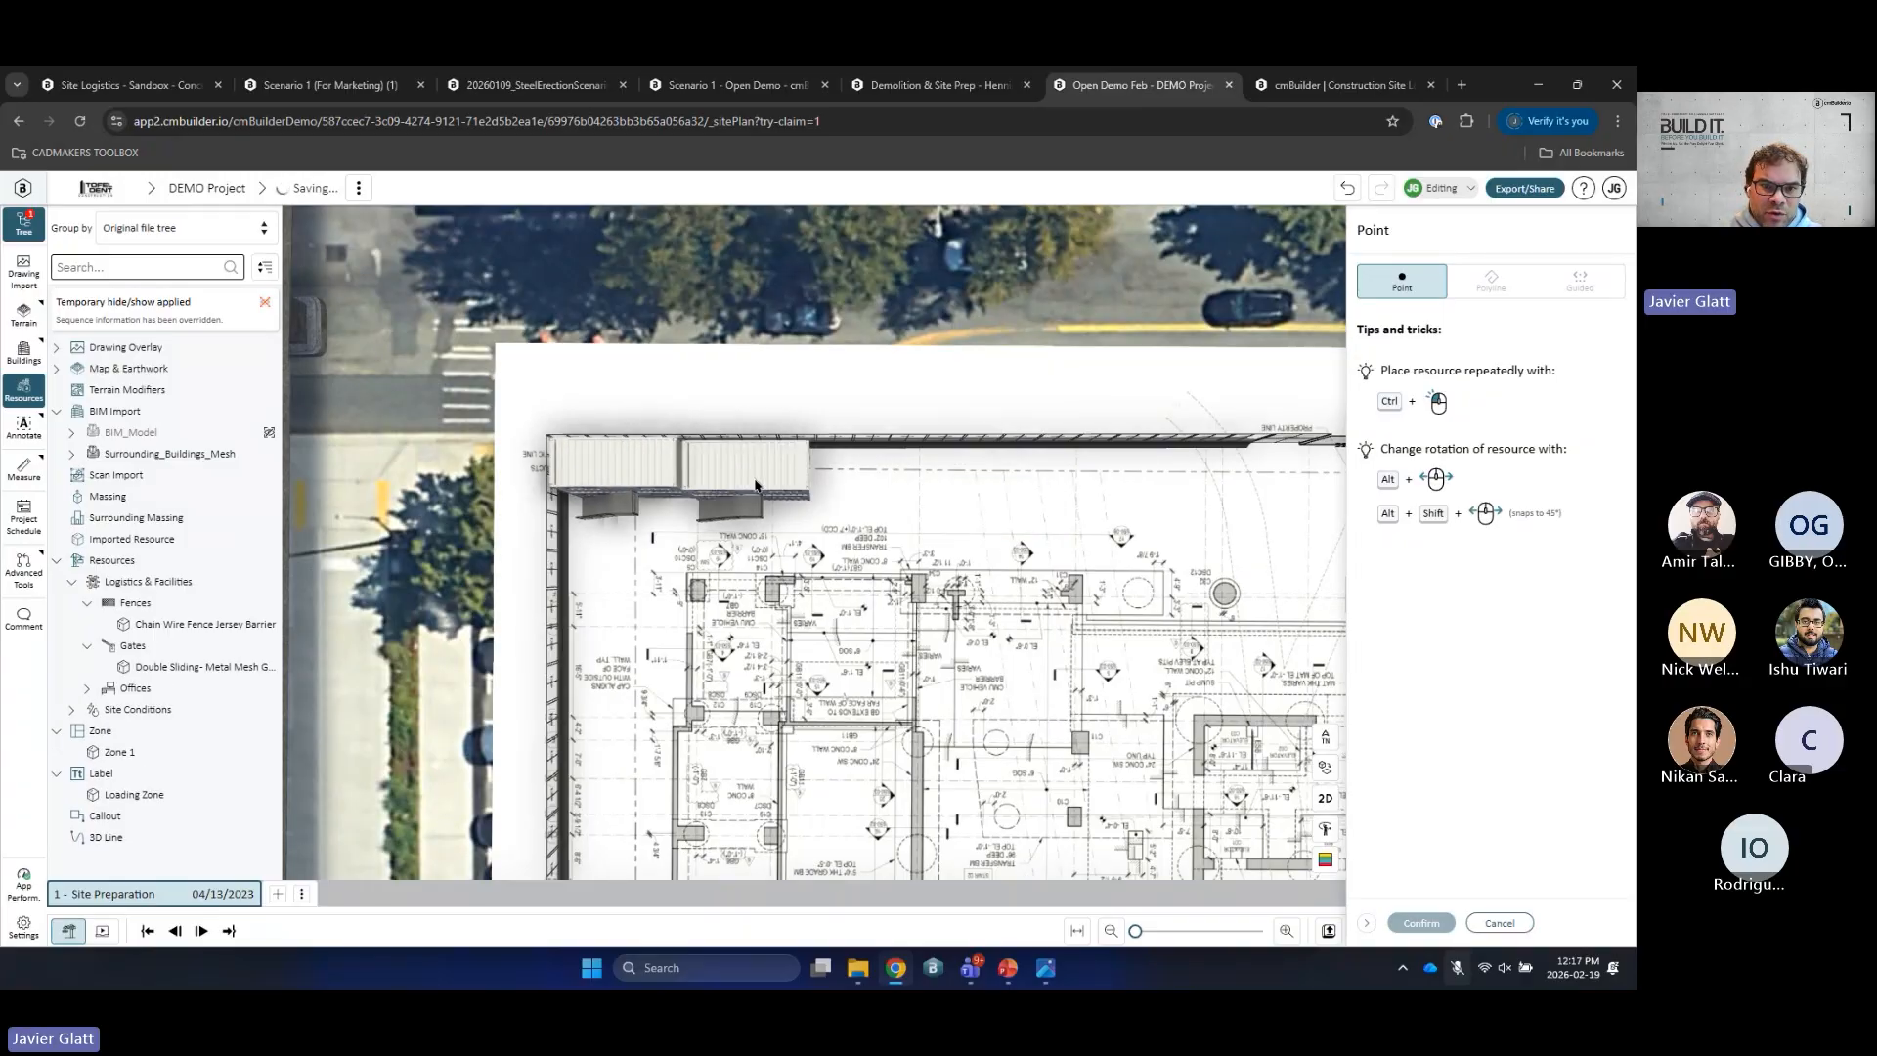
left_click(749, 483, "ctrl")
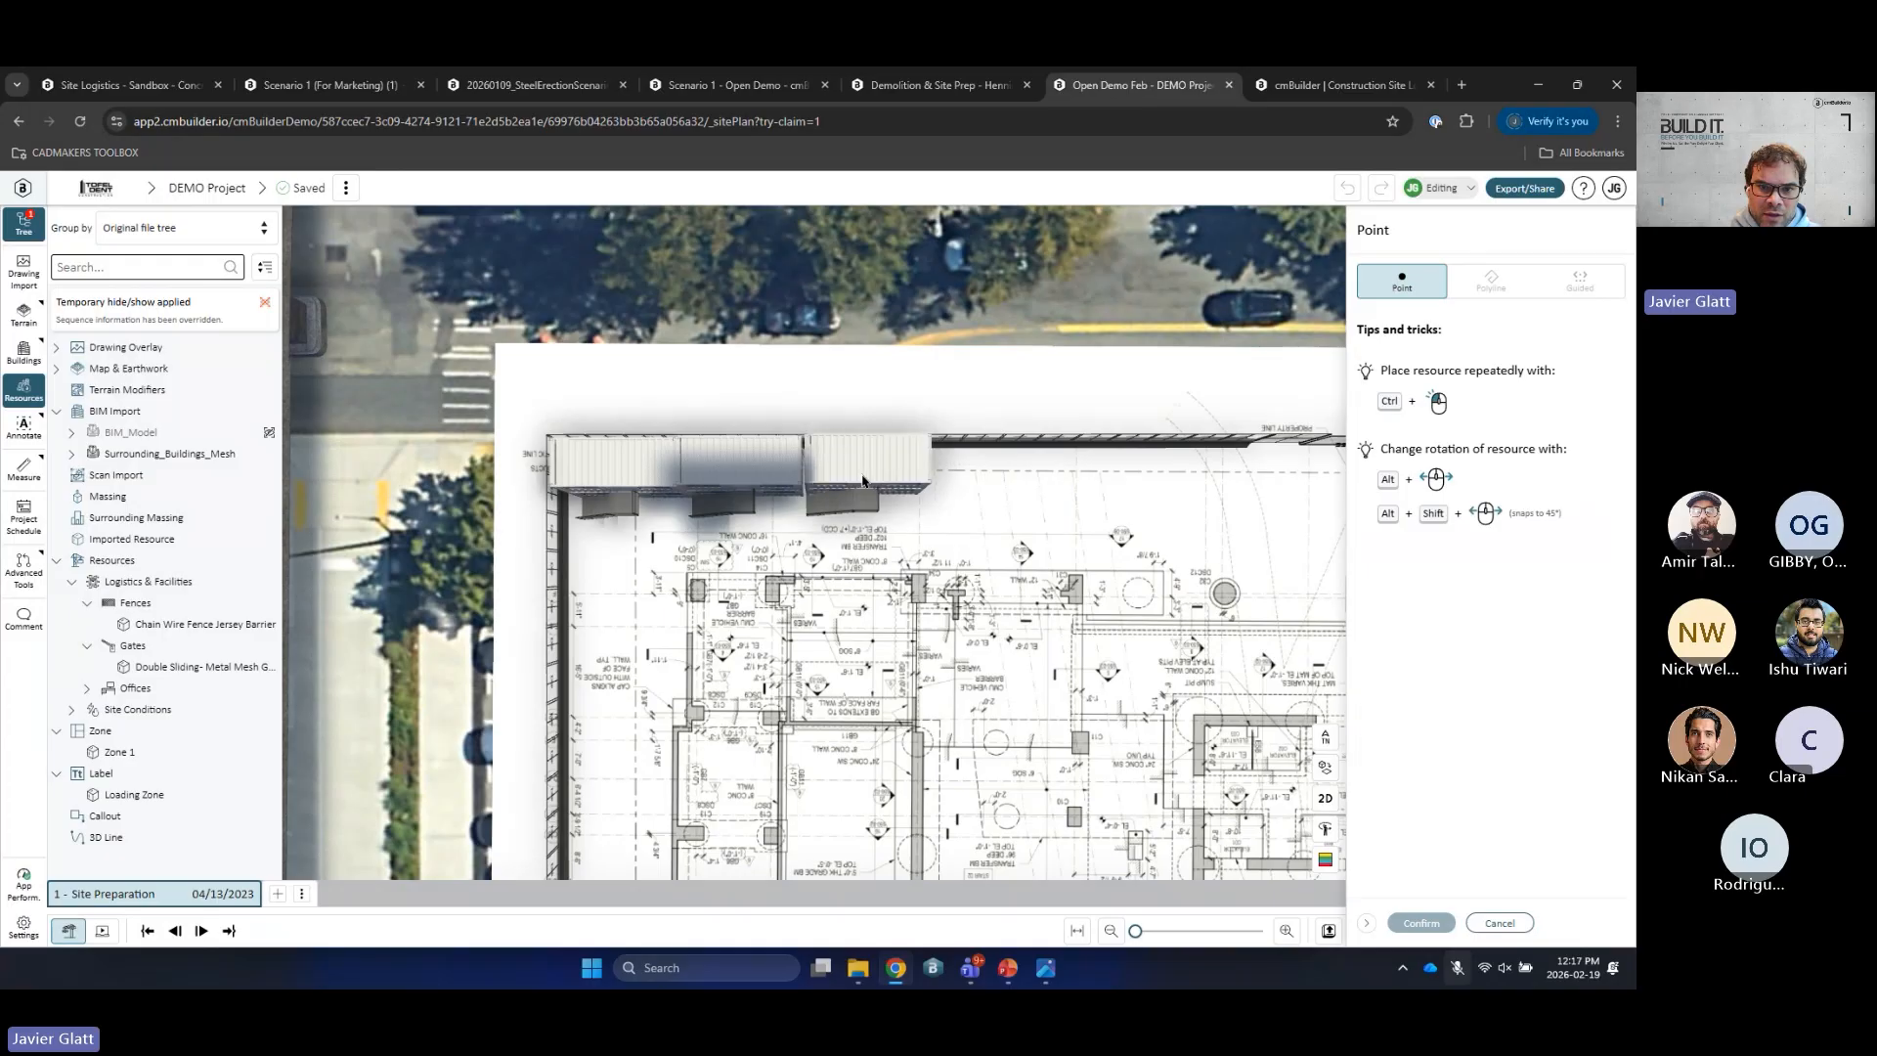
left_click(861, 482, "ctrl")
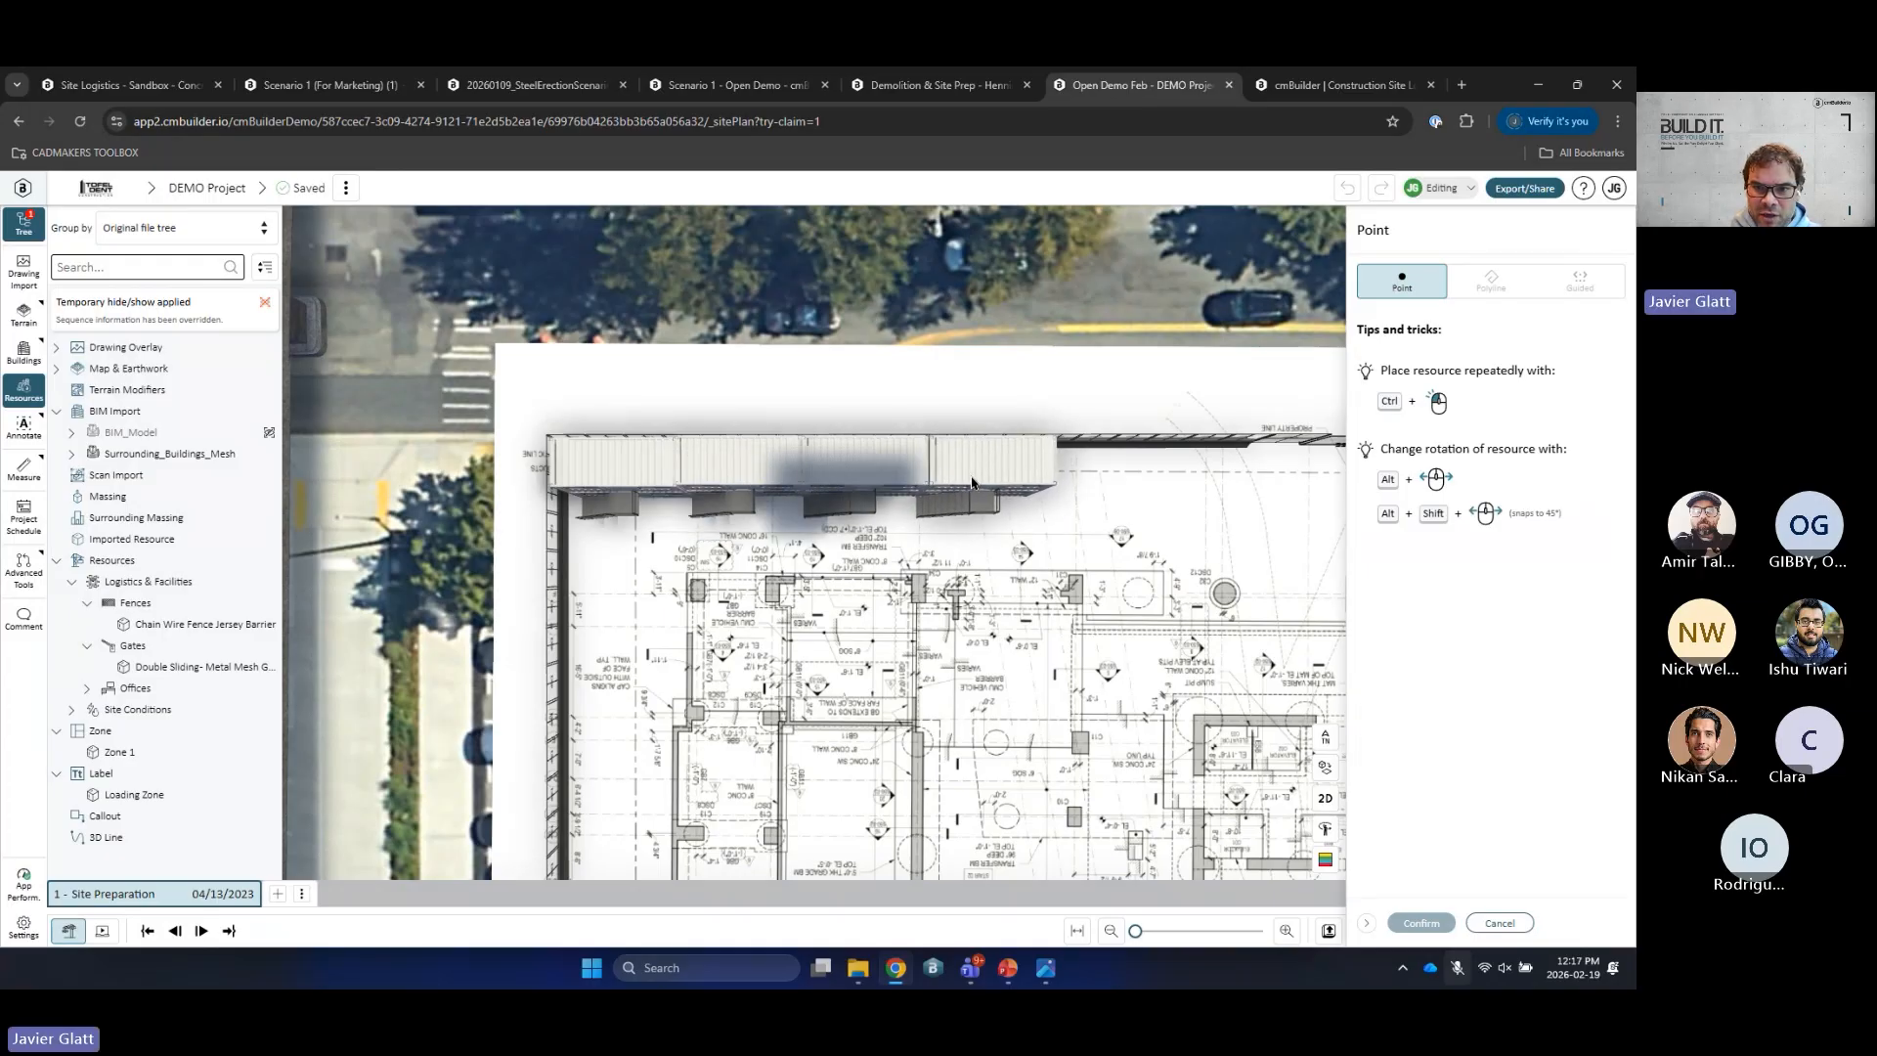
left_click(974, 483, "ctrl")
key("Escape")
Step: Examine the row of stacked container offices up close from the stair side and from the street side behind the fence
left_click_drag(950, 552, 812, 455)
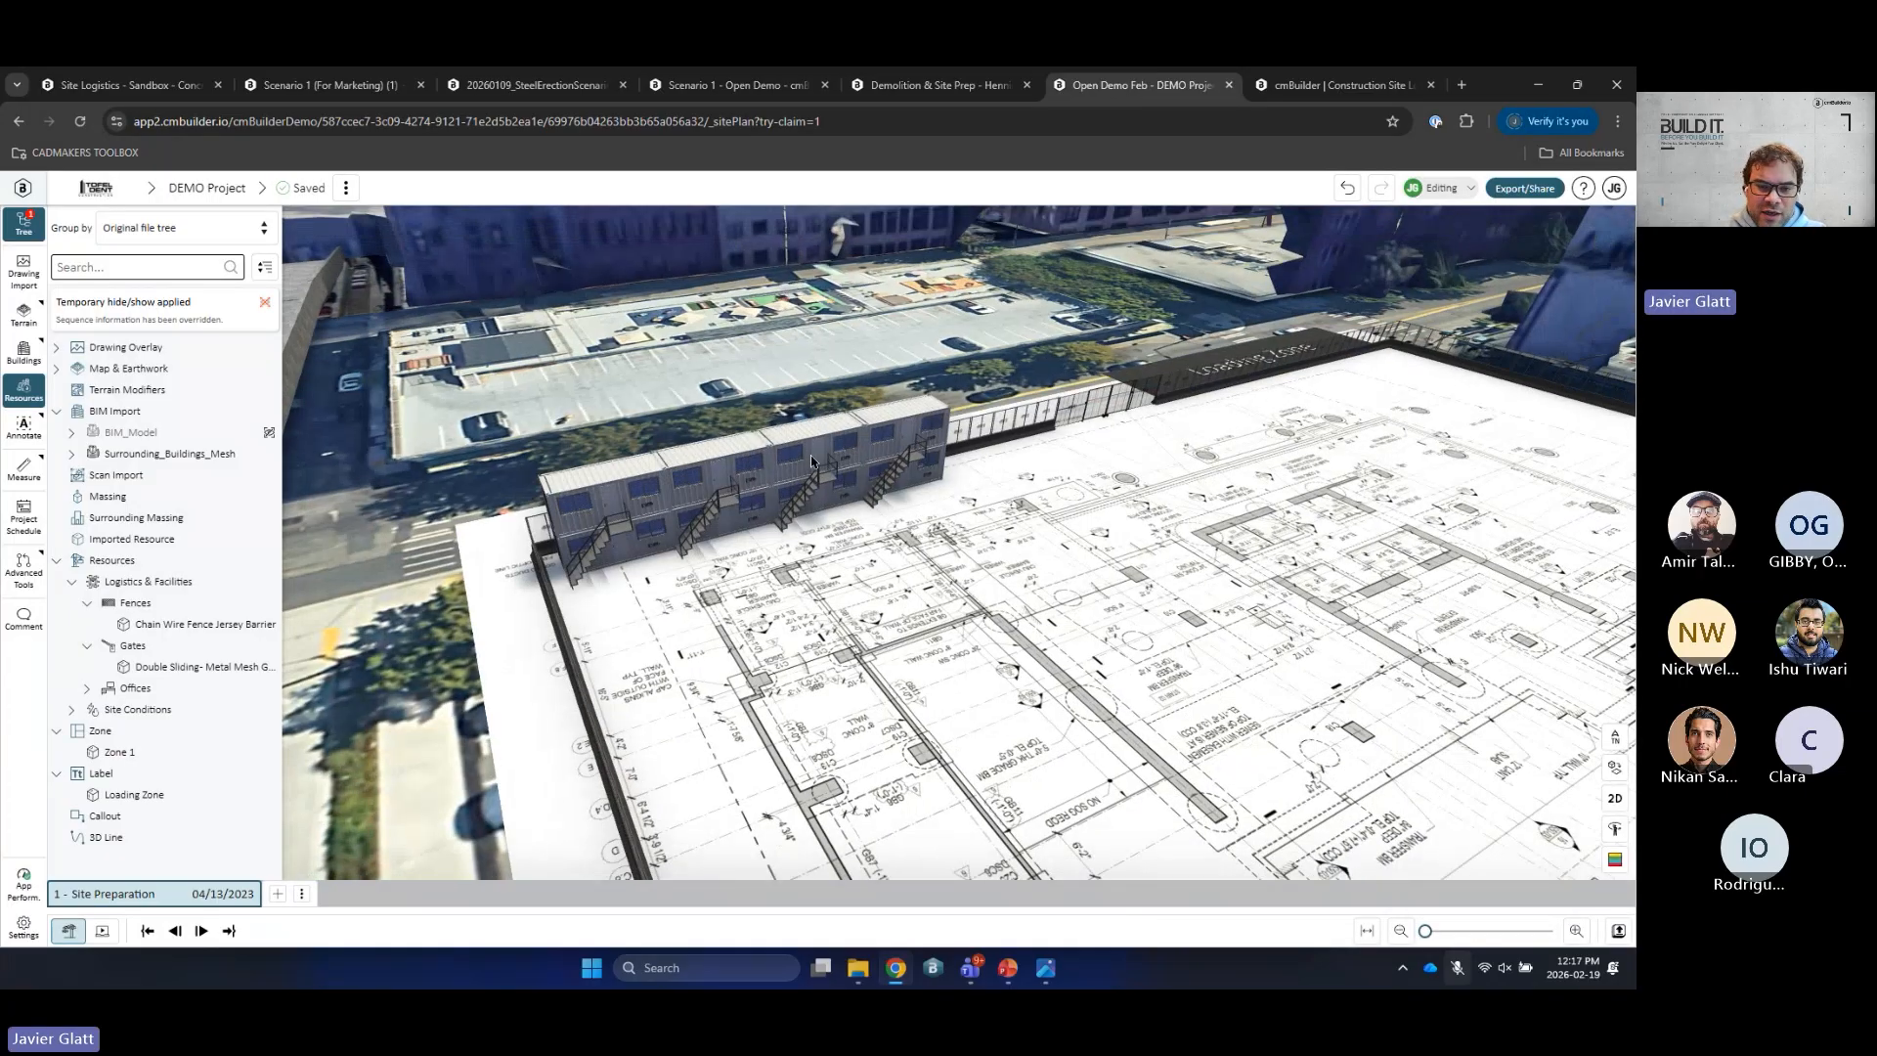
scroll(720, 327, "up", 4)
scroll(719, 626, "up", 3)
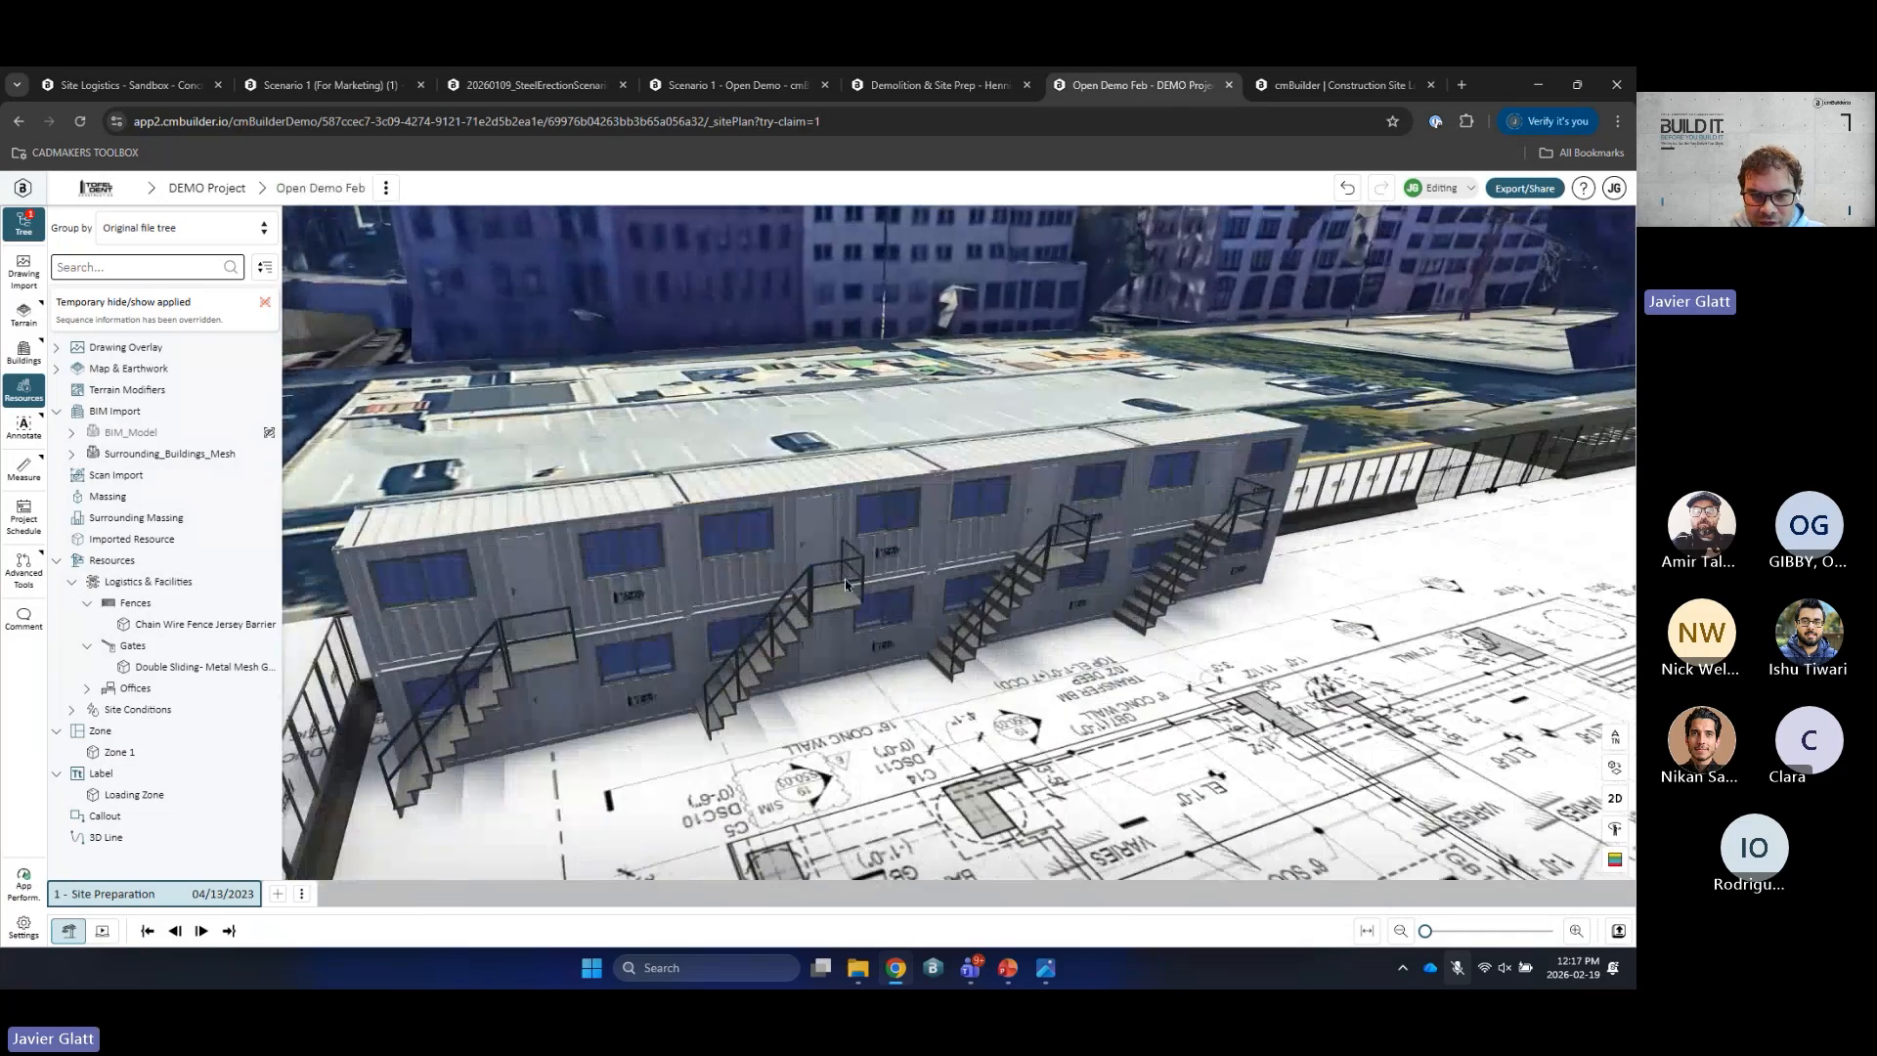
left_click_drag(821, 638, 1097, 542)
scroll(676, 614, "up", 3)
scroll(752, 632, "down", 3)
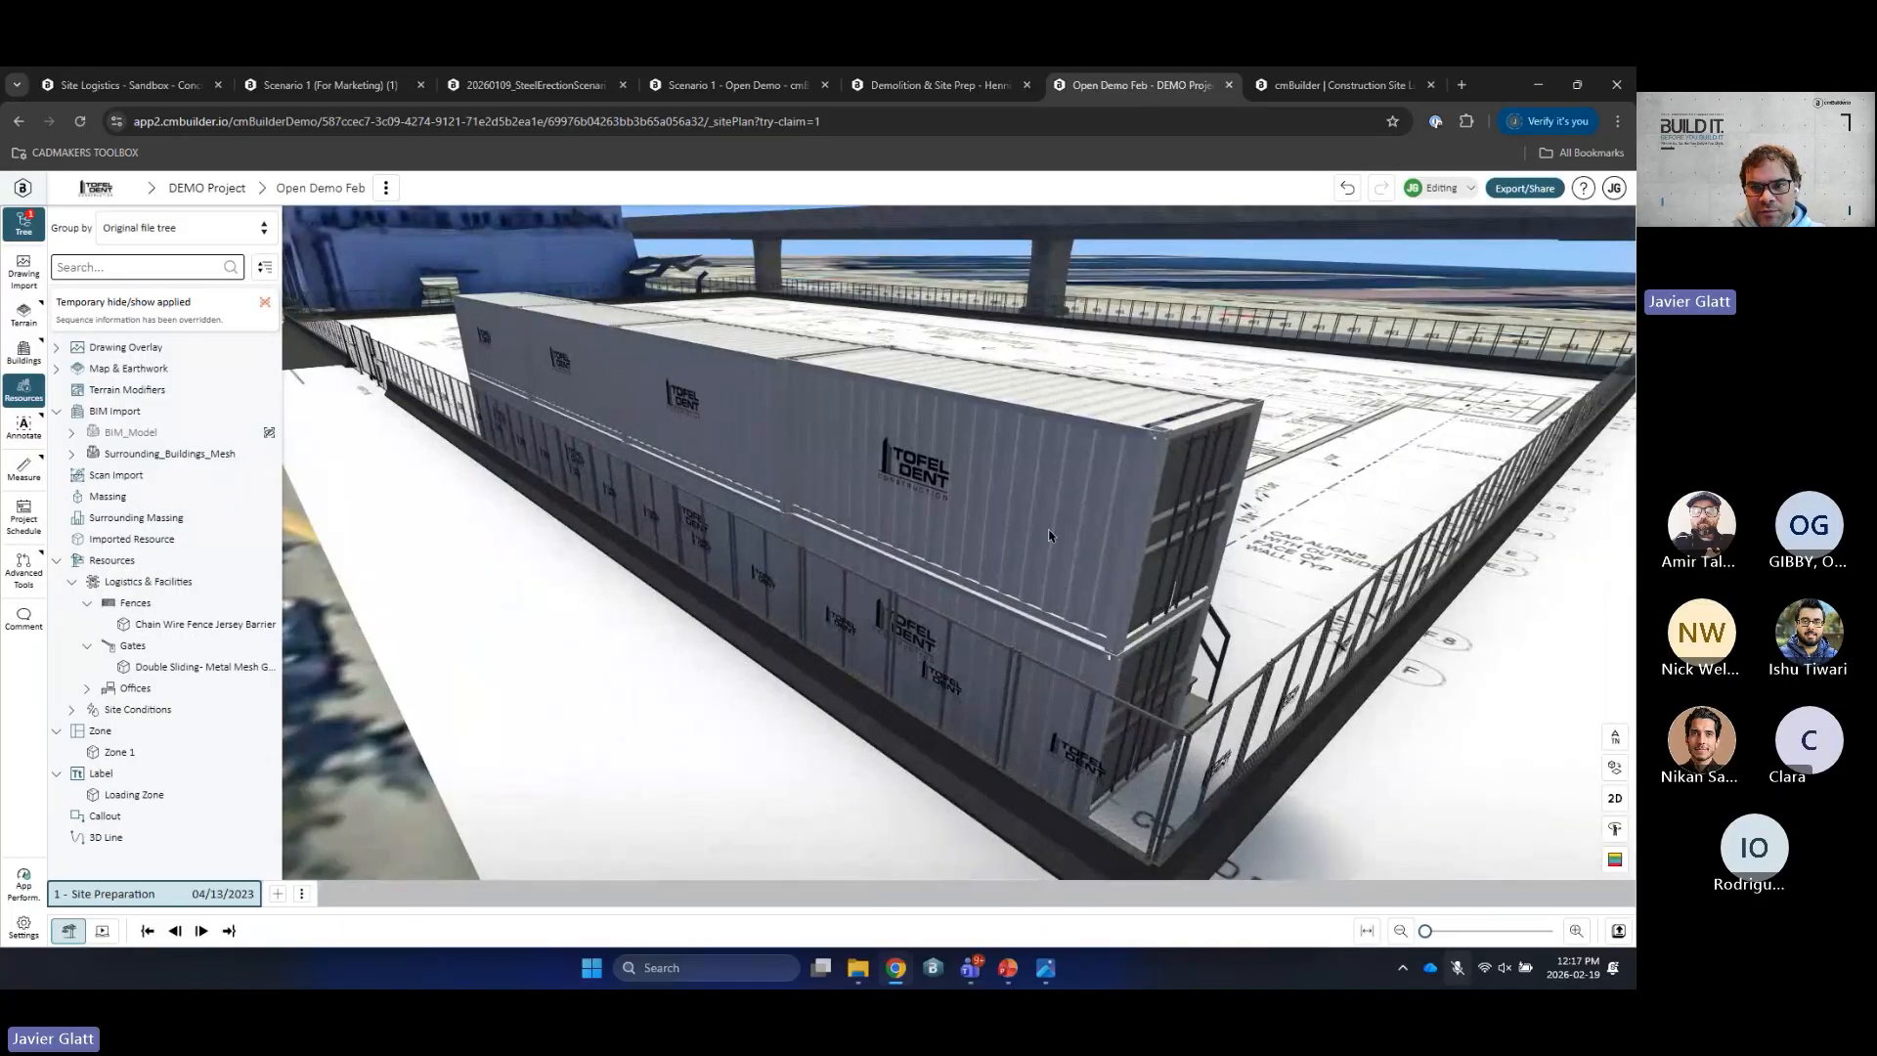
mouse_move(1049, 534)
left_mouse_down()
mouse_move(963, 557)
mouse_move(852, 653)
left_mouse_up()
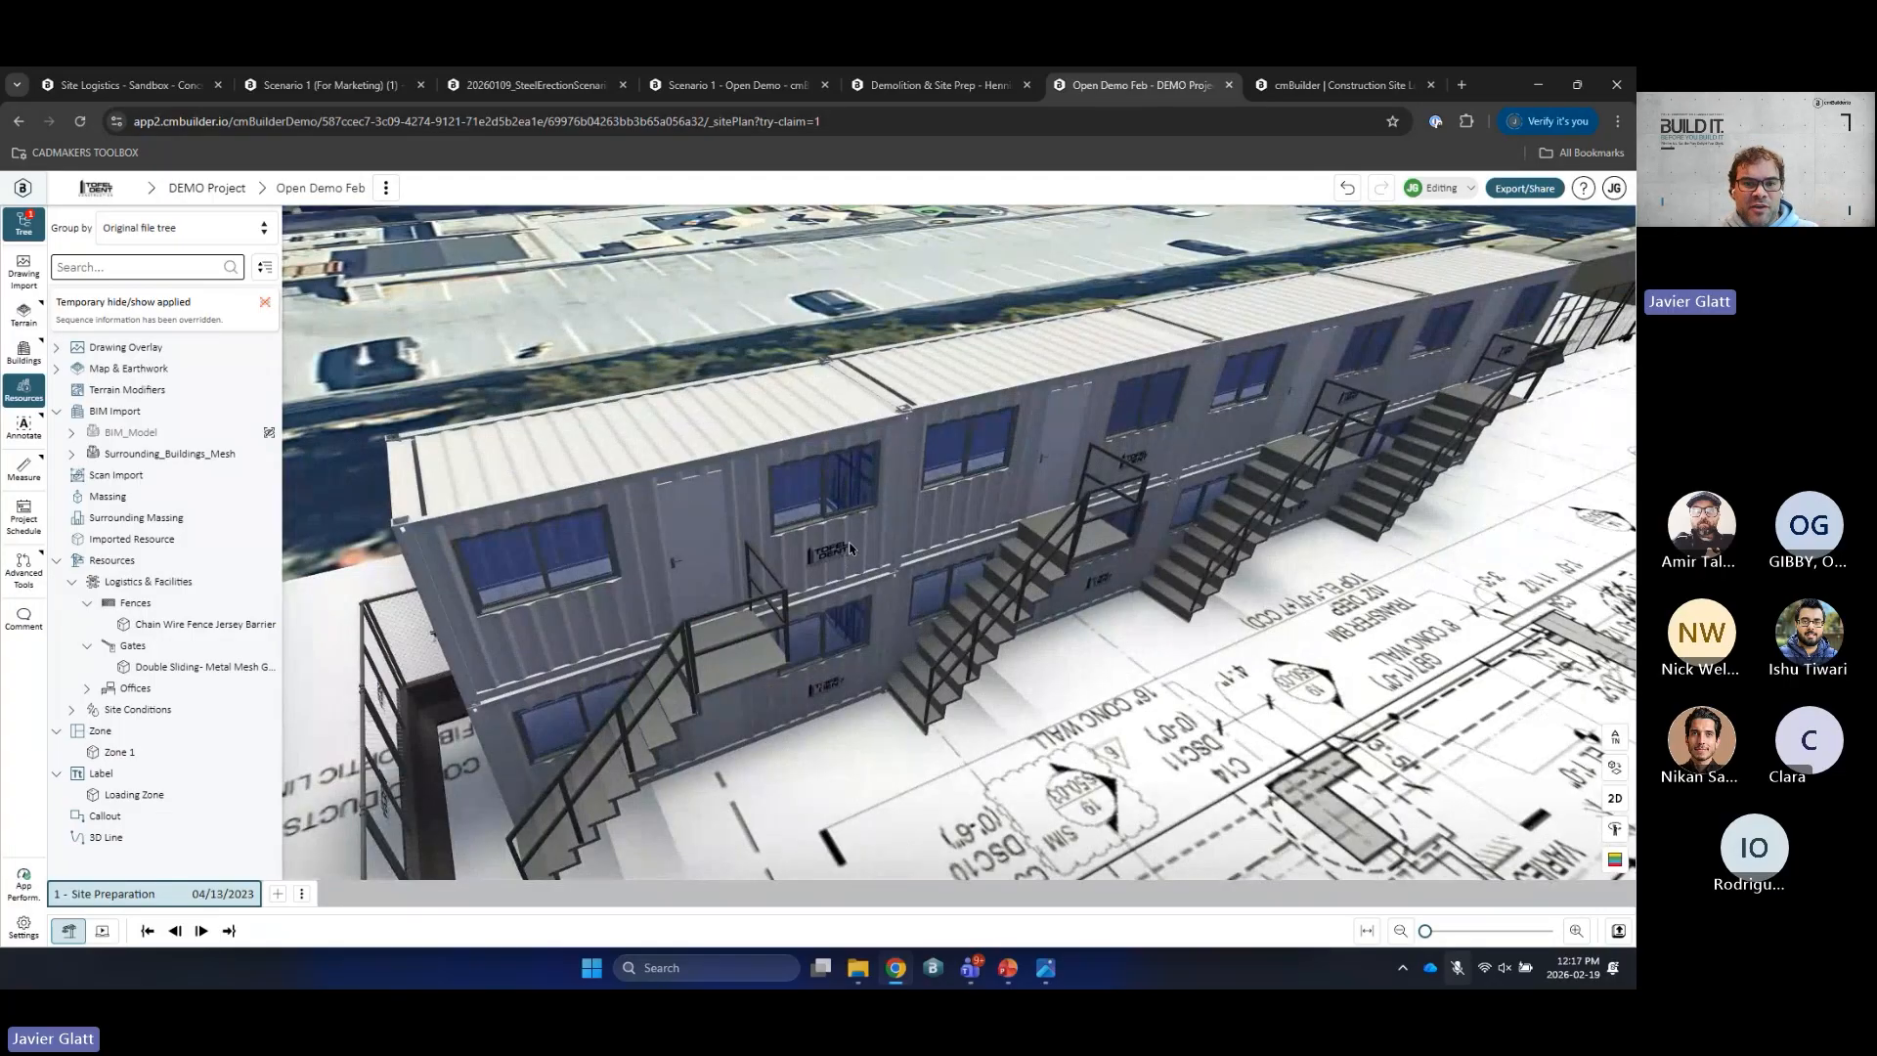
left_click_drag(846, 557, 770, 611)
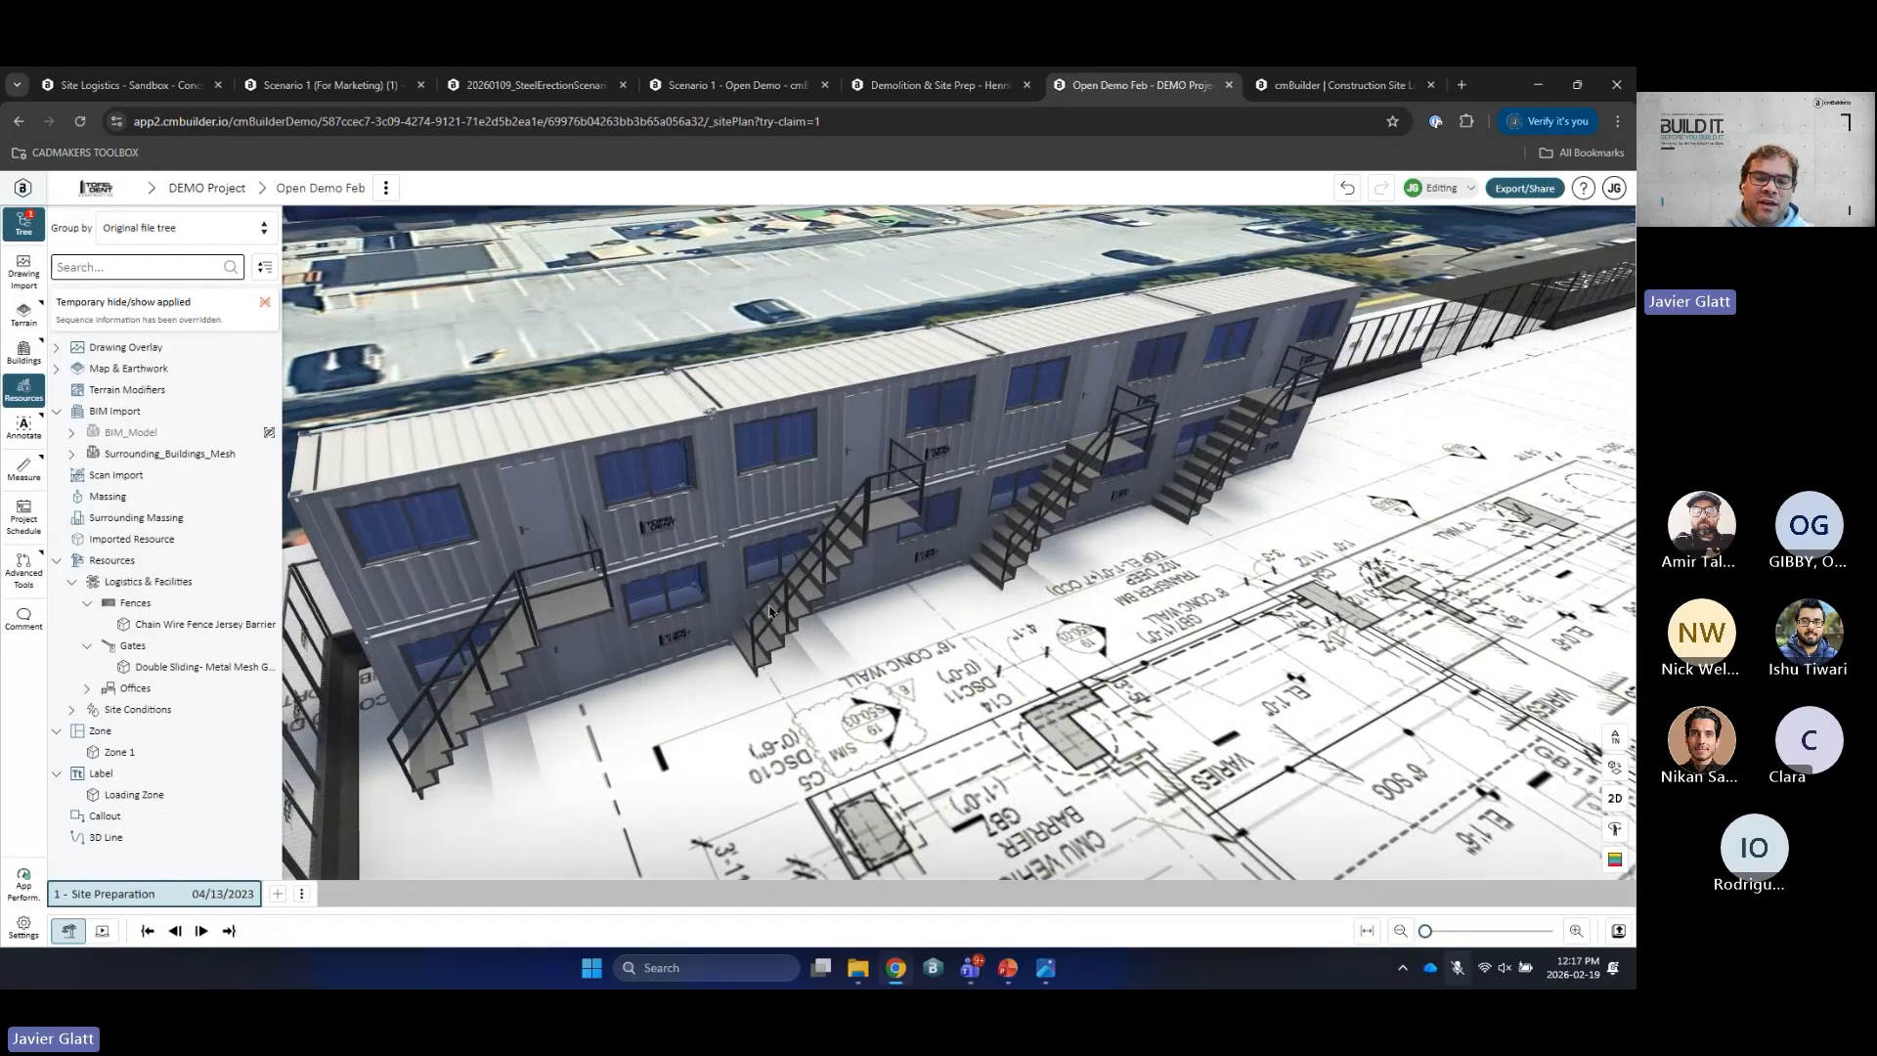
Step: Return to an overhead view and frame the whole fenced site with the offices, gate and loading zone
left_click_drag(860, 528, 1017, 577)
scroll(900, 525, "down", 3)
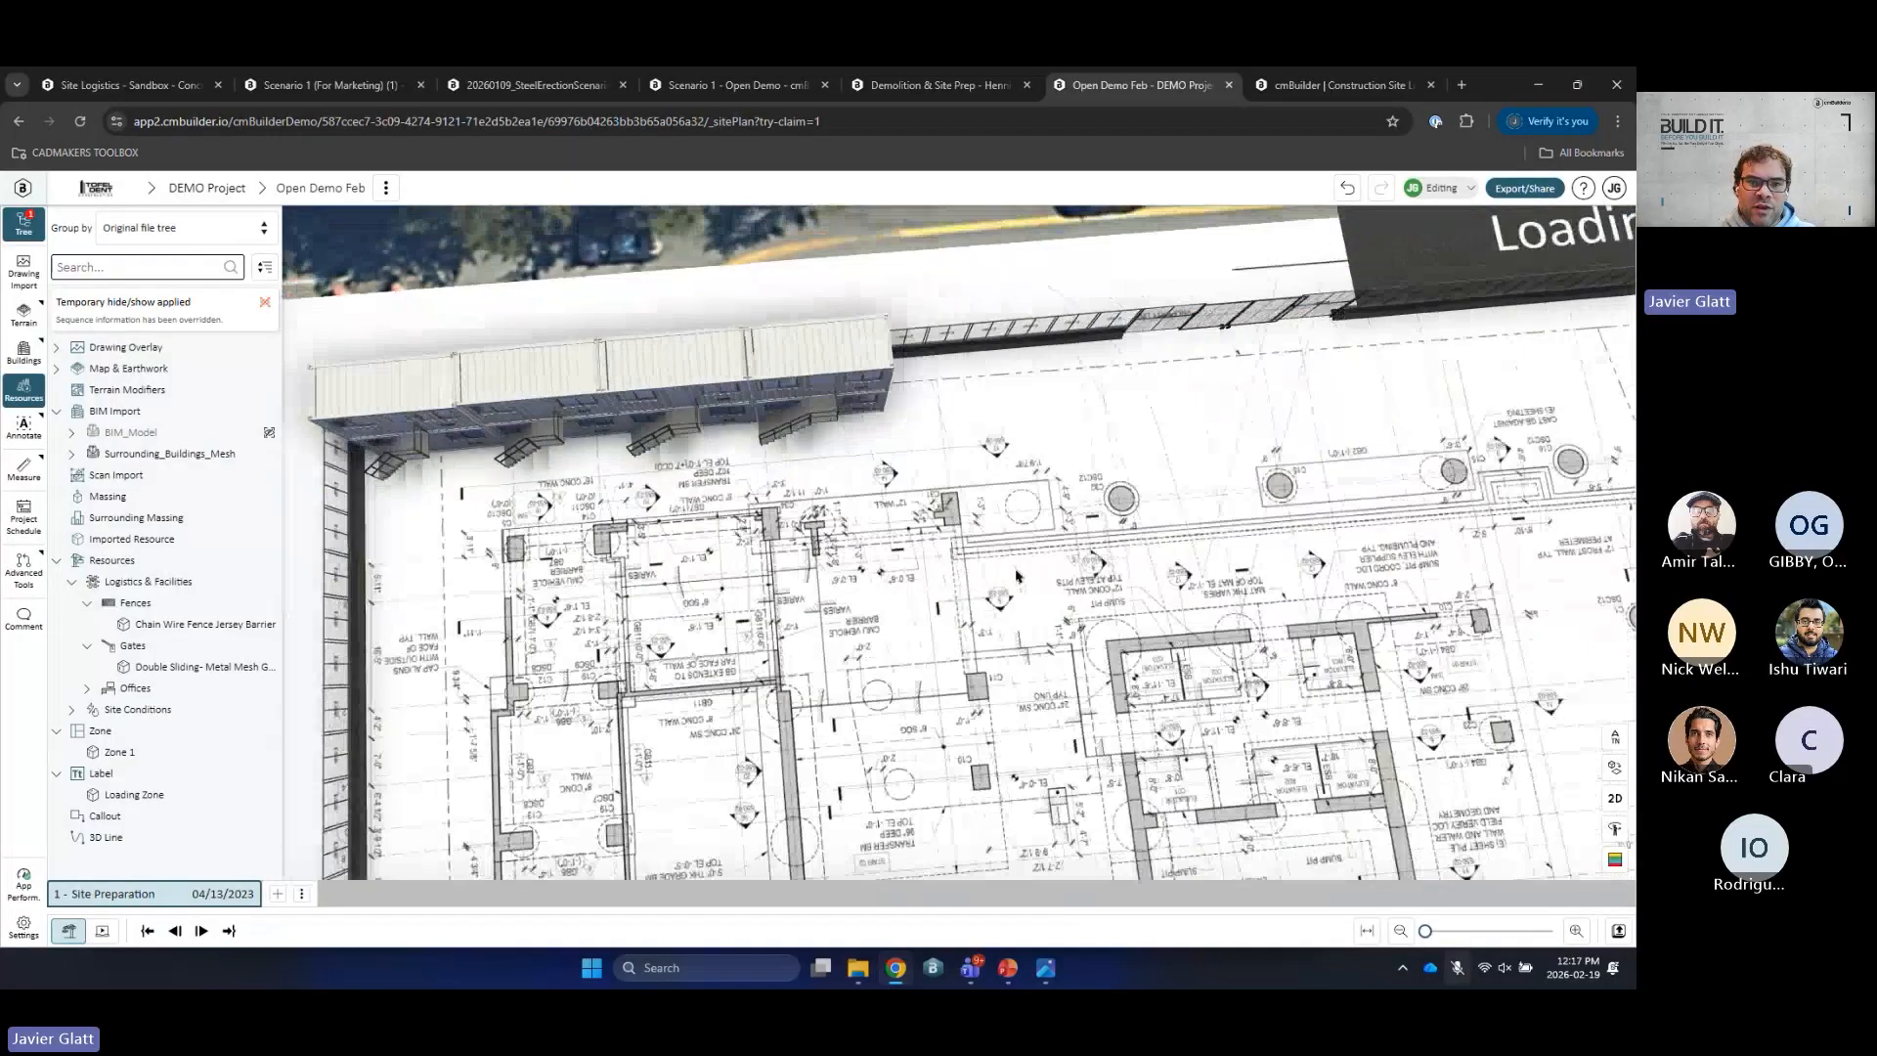
right_click_drag(1017, 577, 930, 490)
scroll(930, 490, "down", 5)
left_click_drag(930, 490, 986, 663)
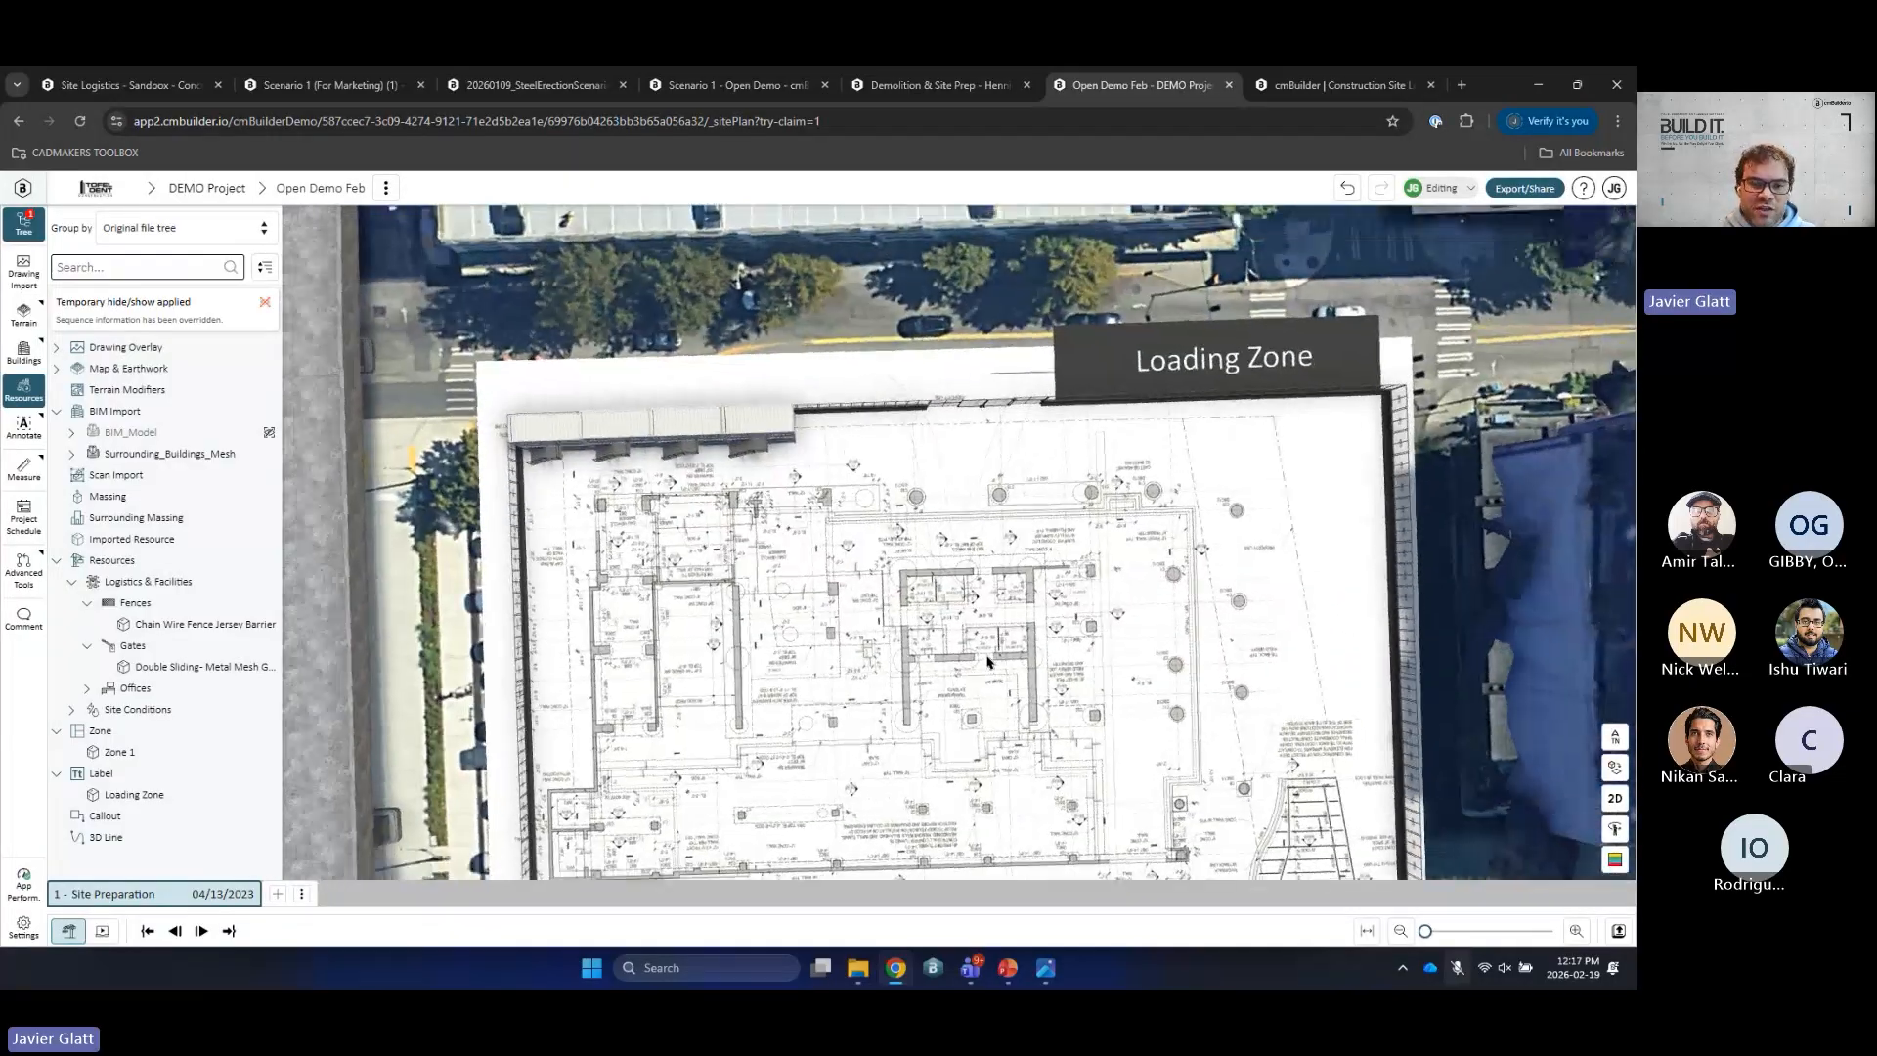
right_click_drag(987, 662, 994, 518)
scroll(1000, 514, "up", 1)
left_click_drag(1002, 514, 1000, 523)
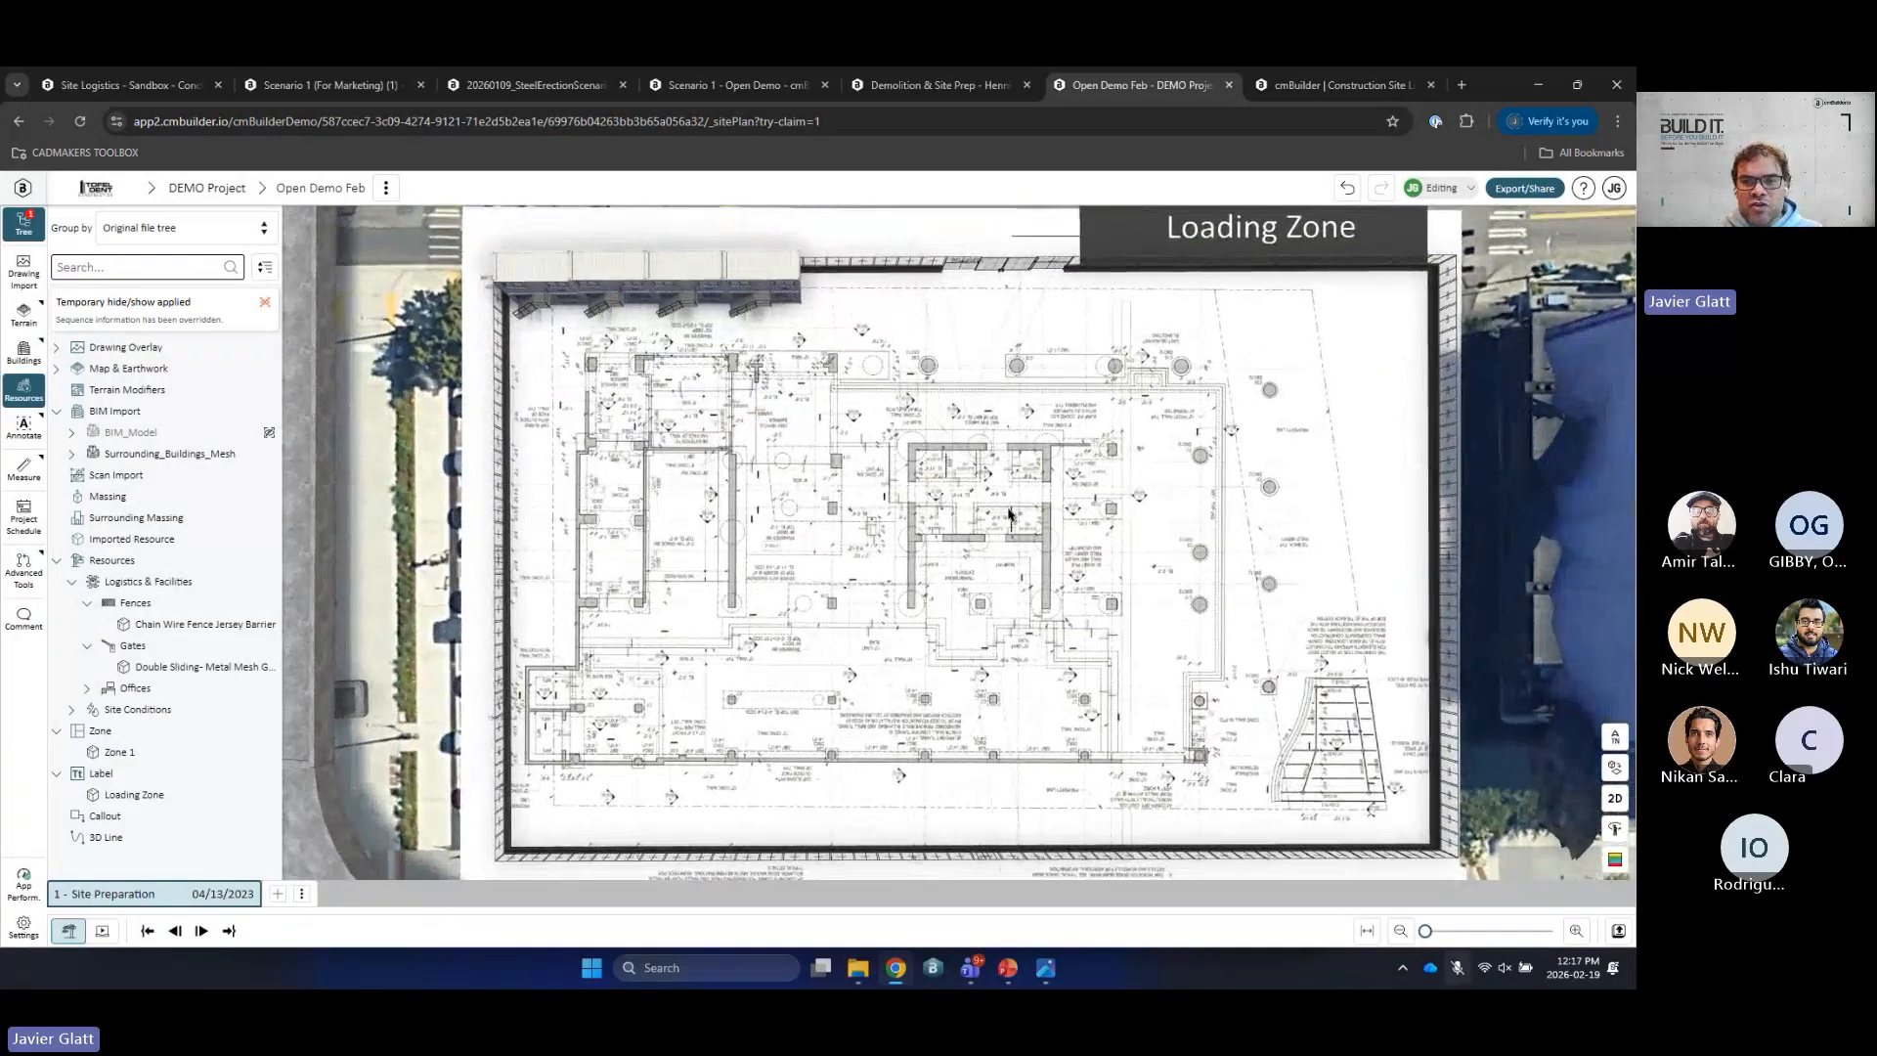
right_click_drag(1011, 514, 982, 525)
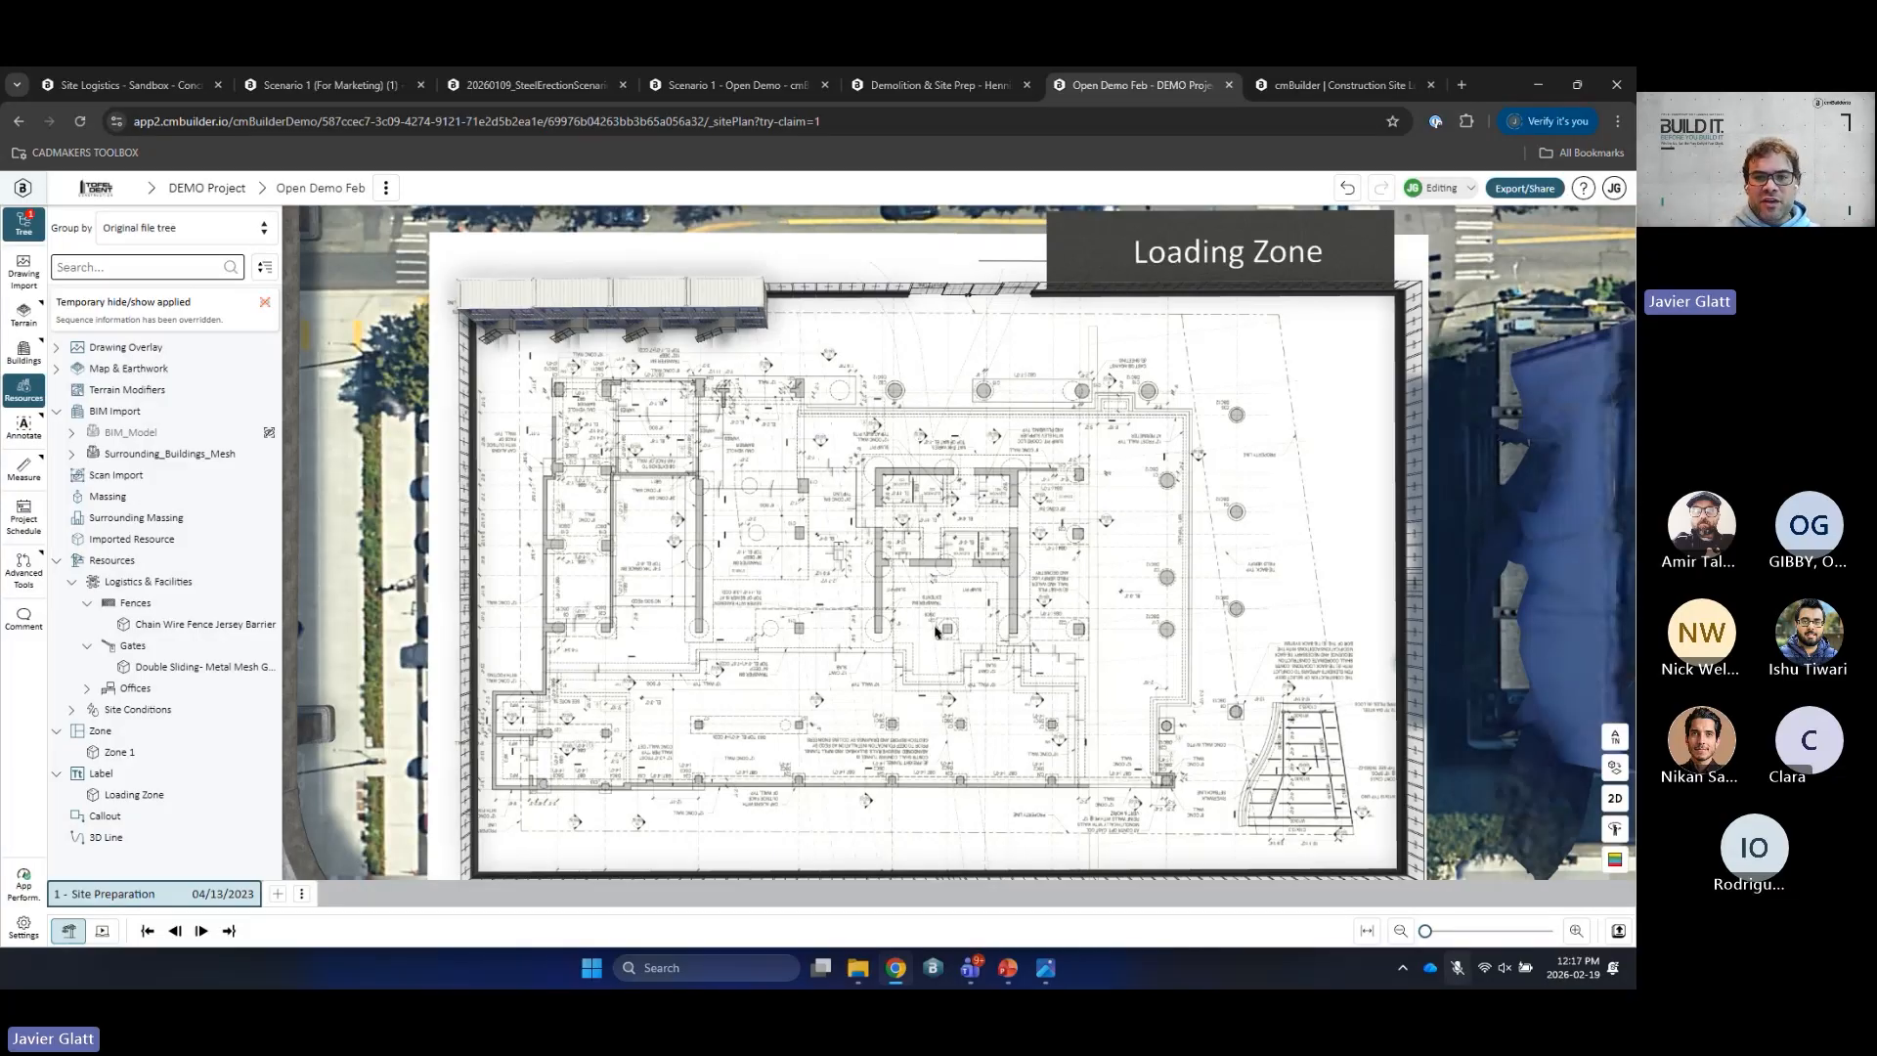
left_click_drag(936, 633, 903, 630)
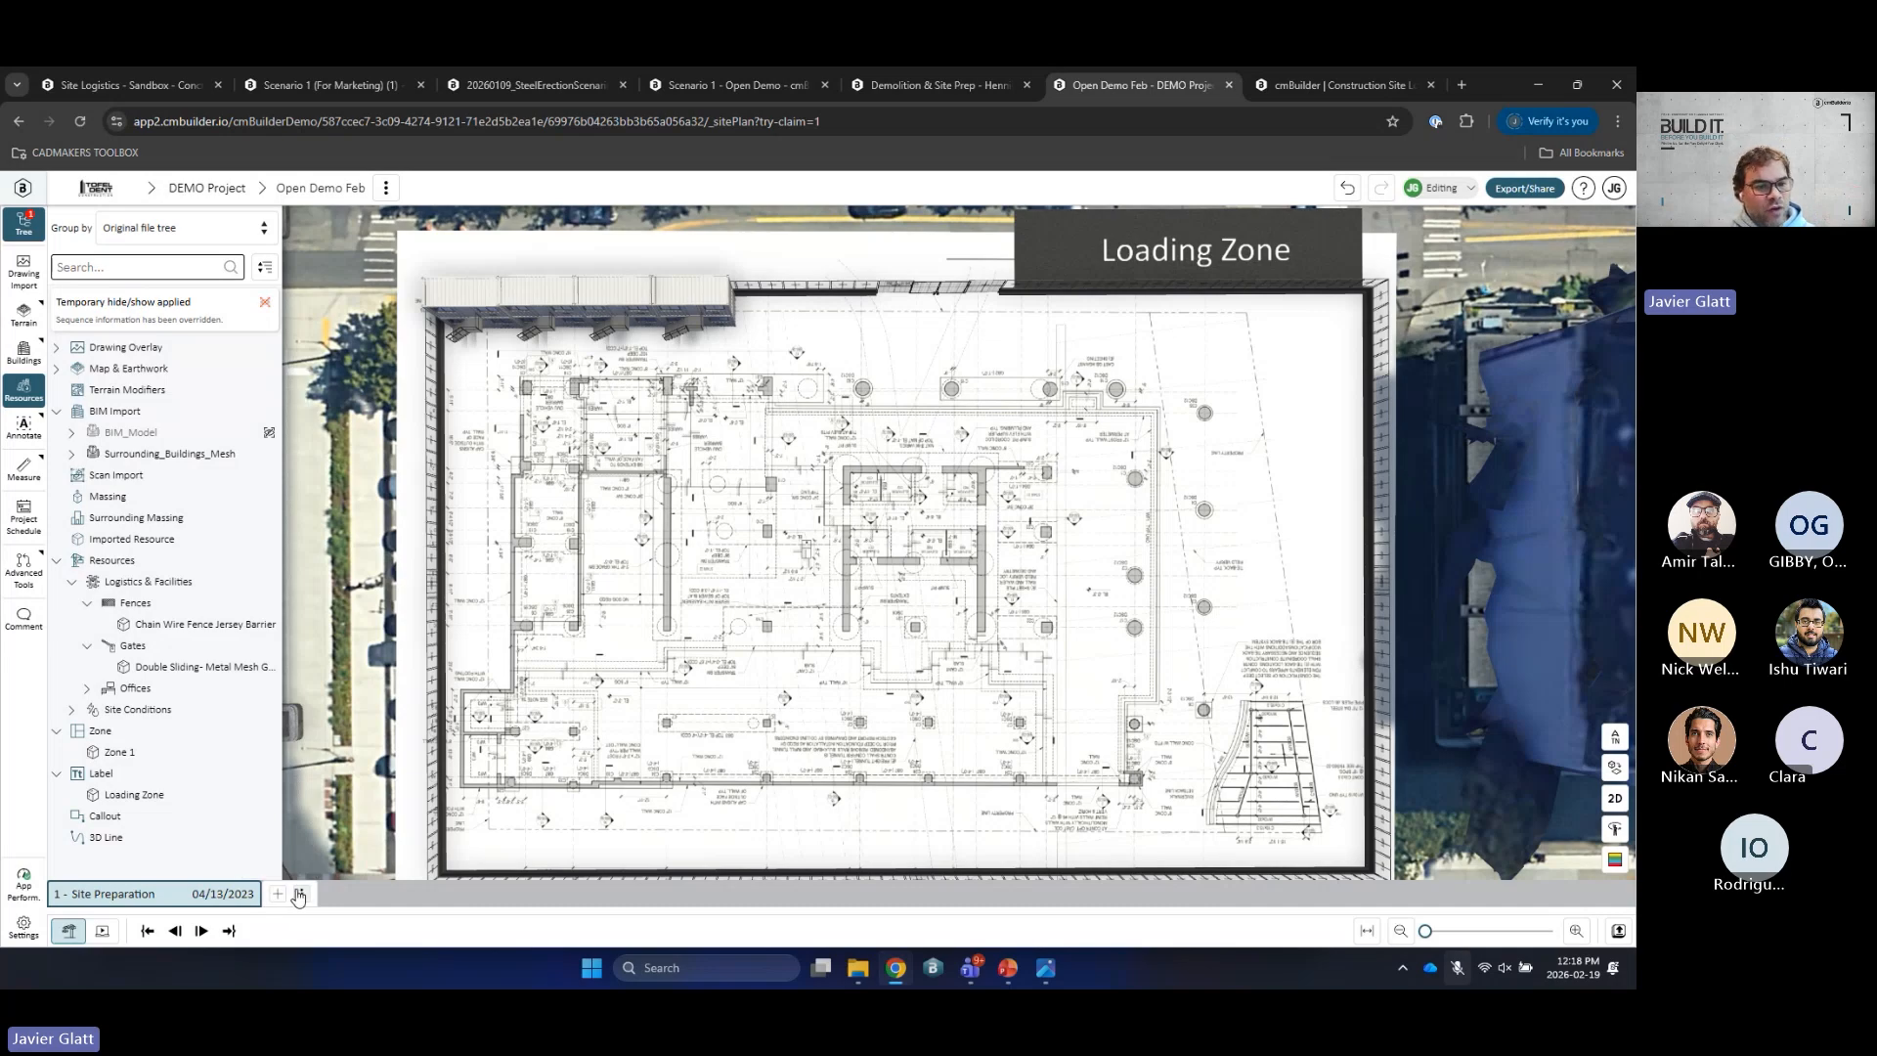
Step: Edit the linked project schedule and select the end dates of Exc Stage 1, Exc Stage 2 and Foundation Pour for linking
left_click(301, 893)
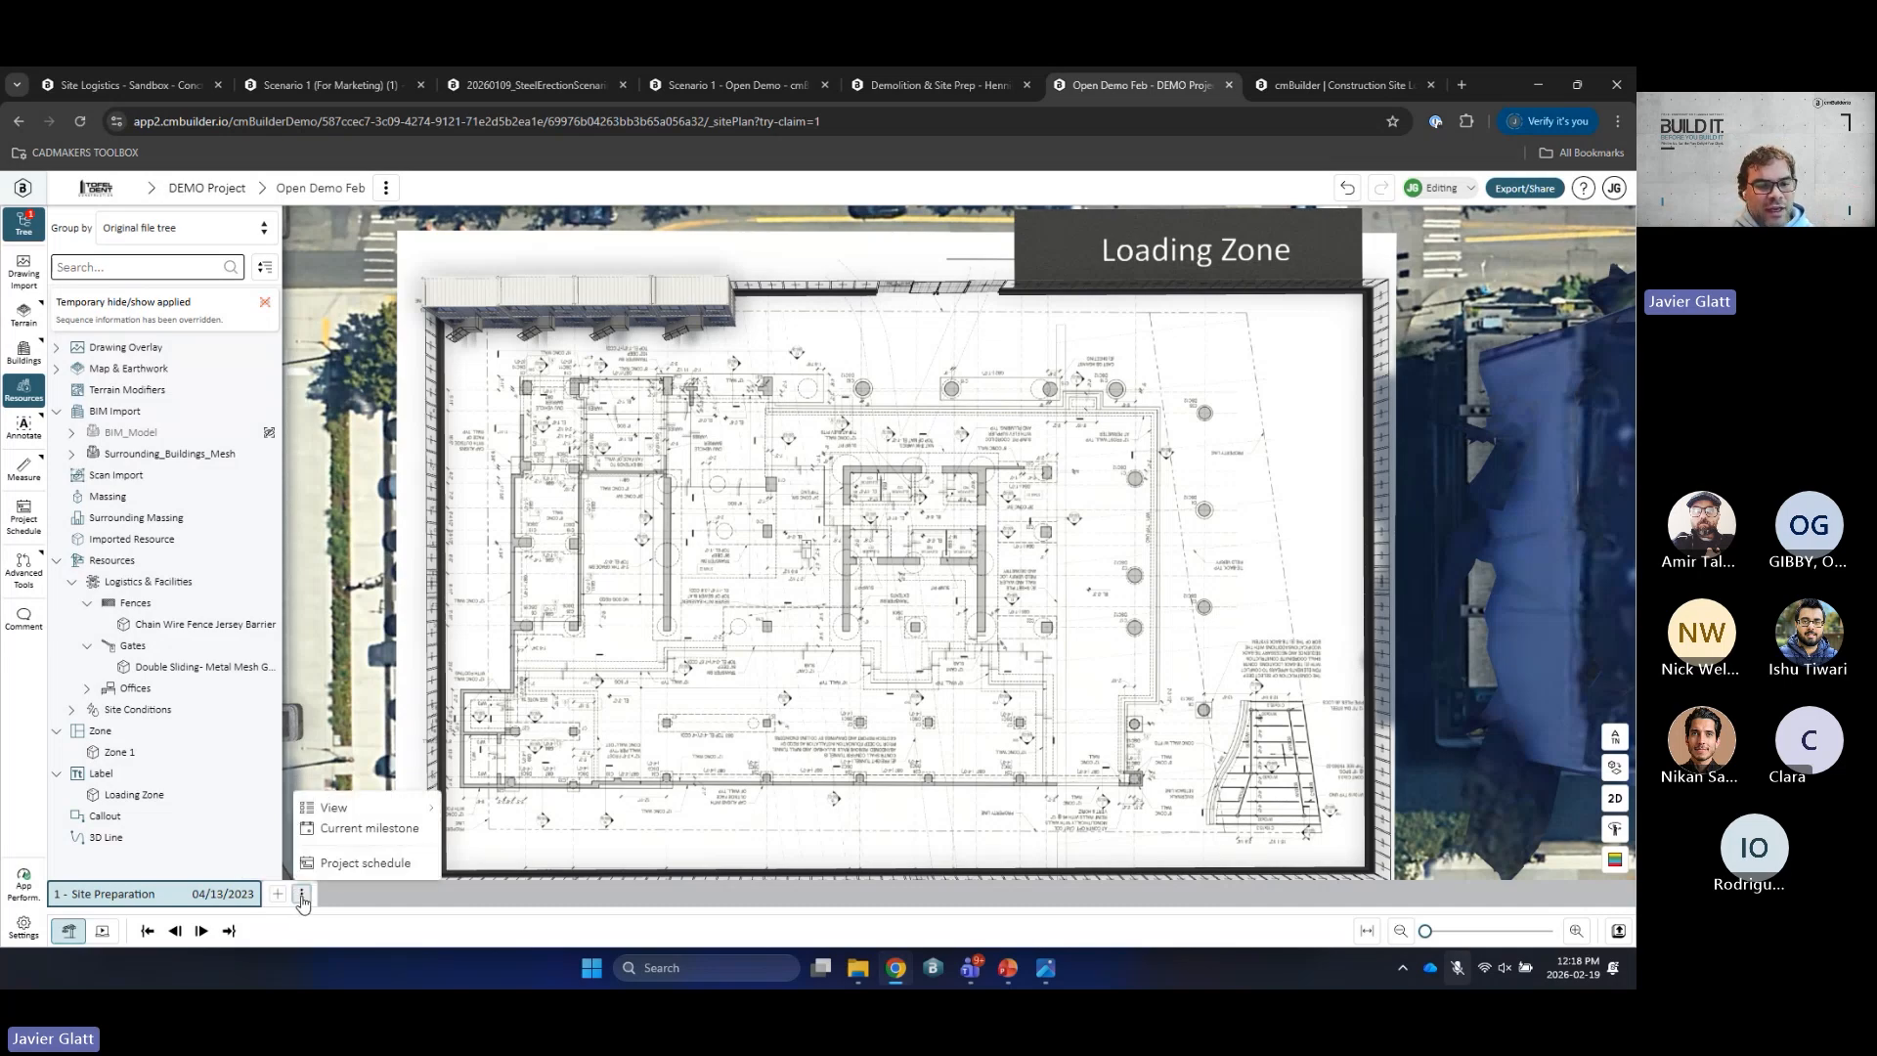
left_click(349, 863)
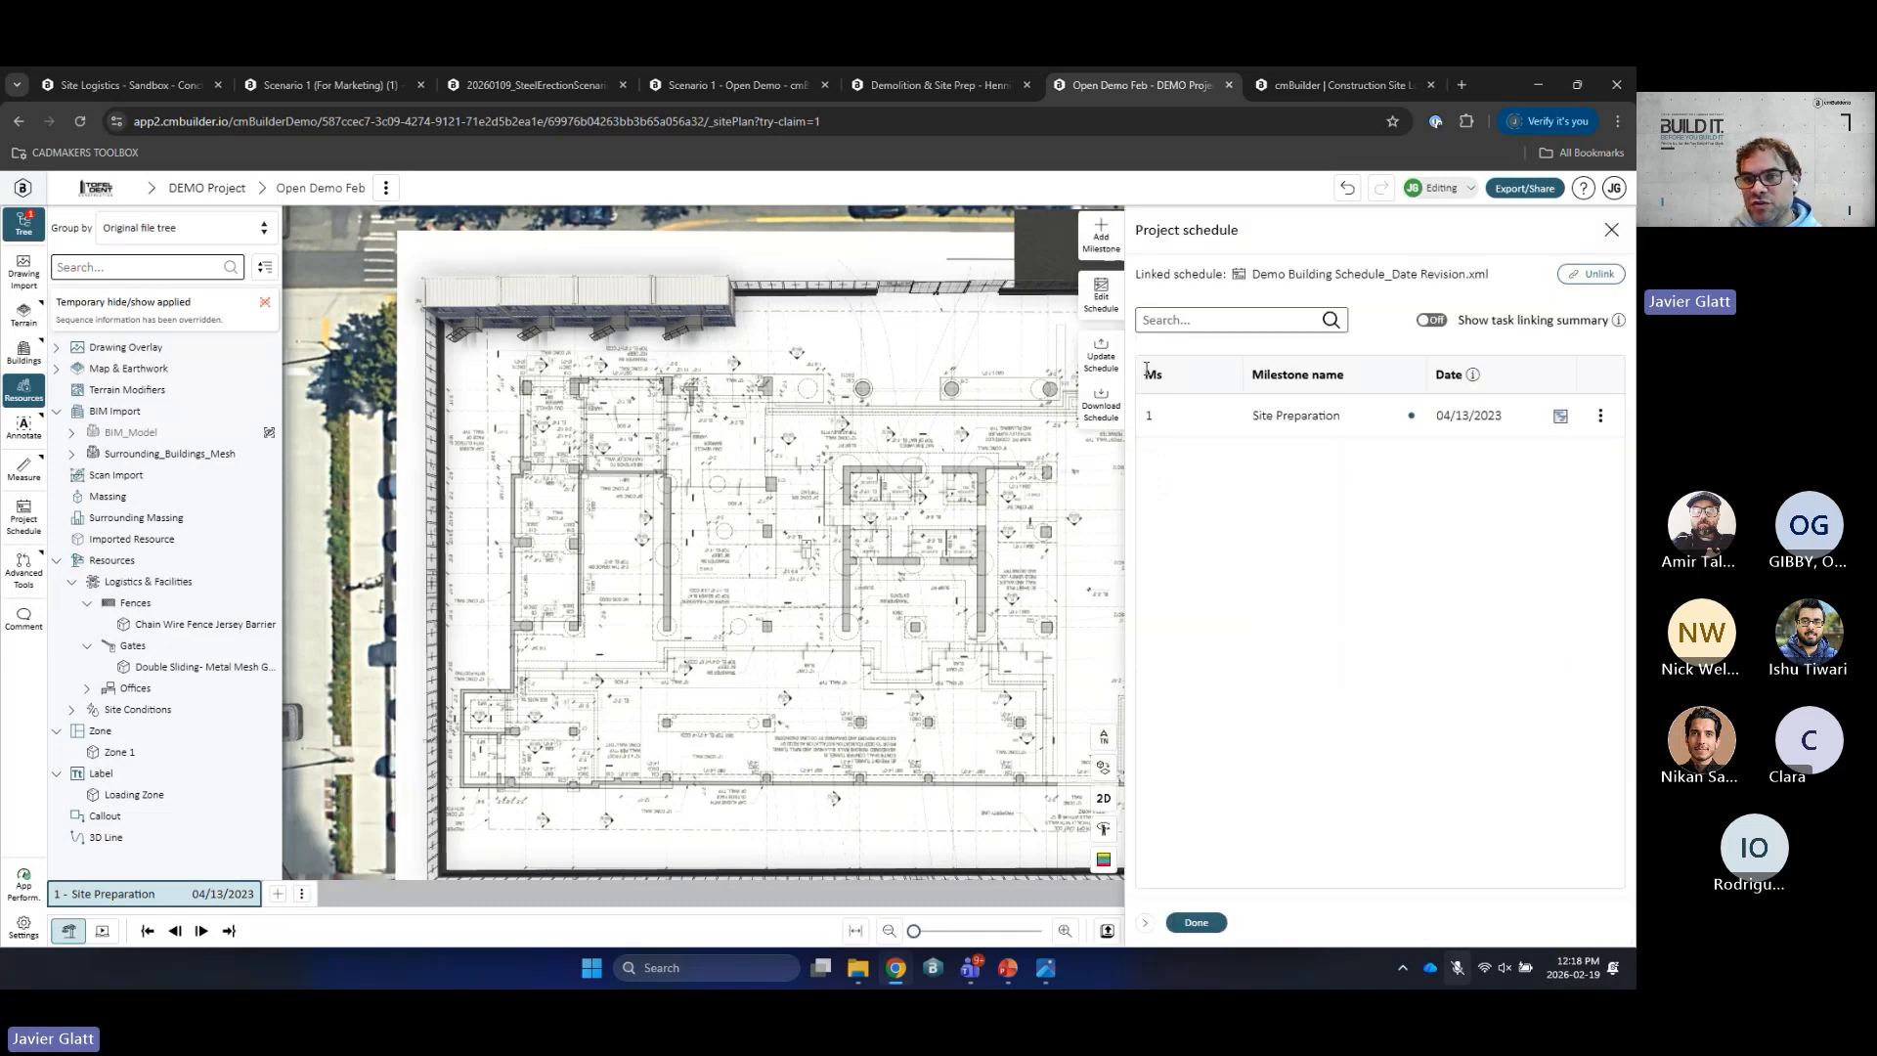
left_click(1121, 305)
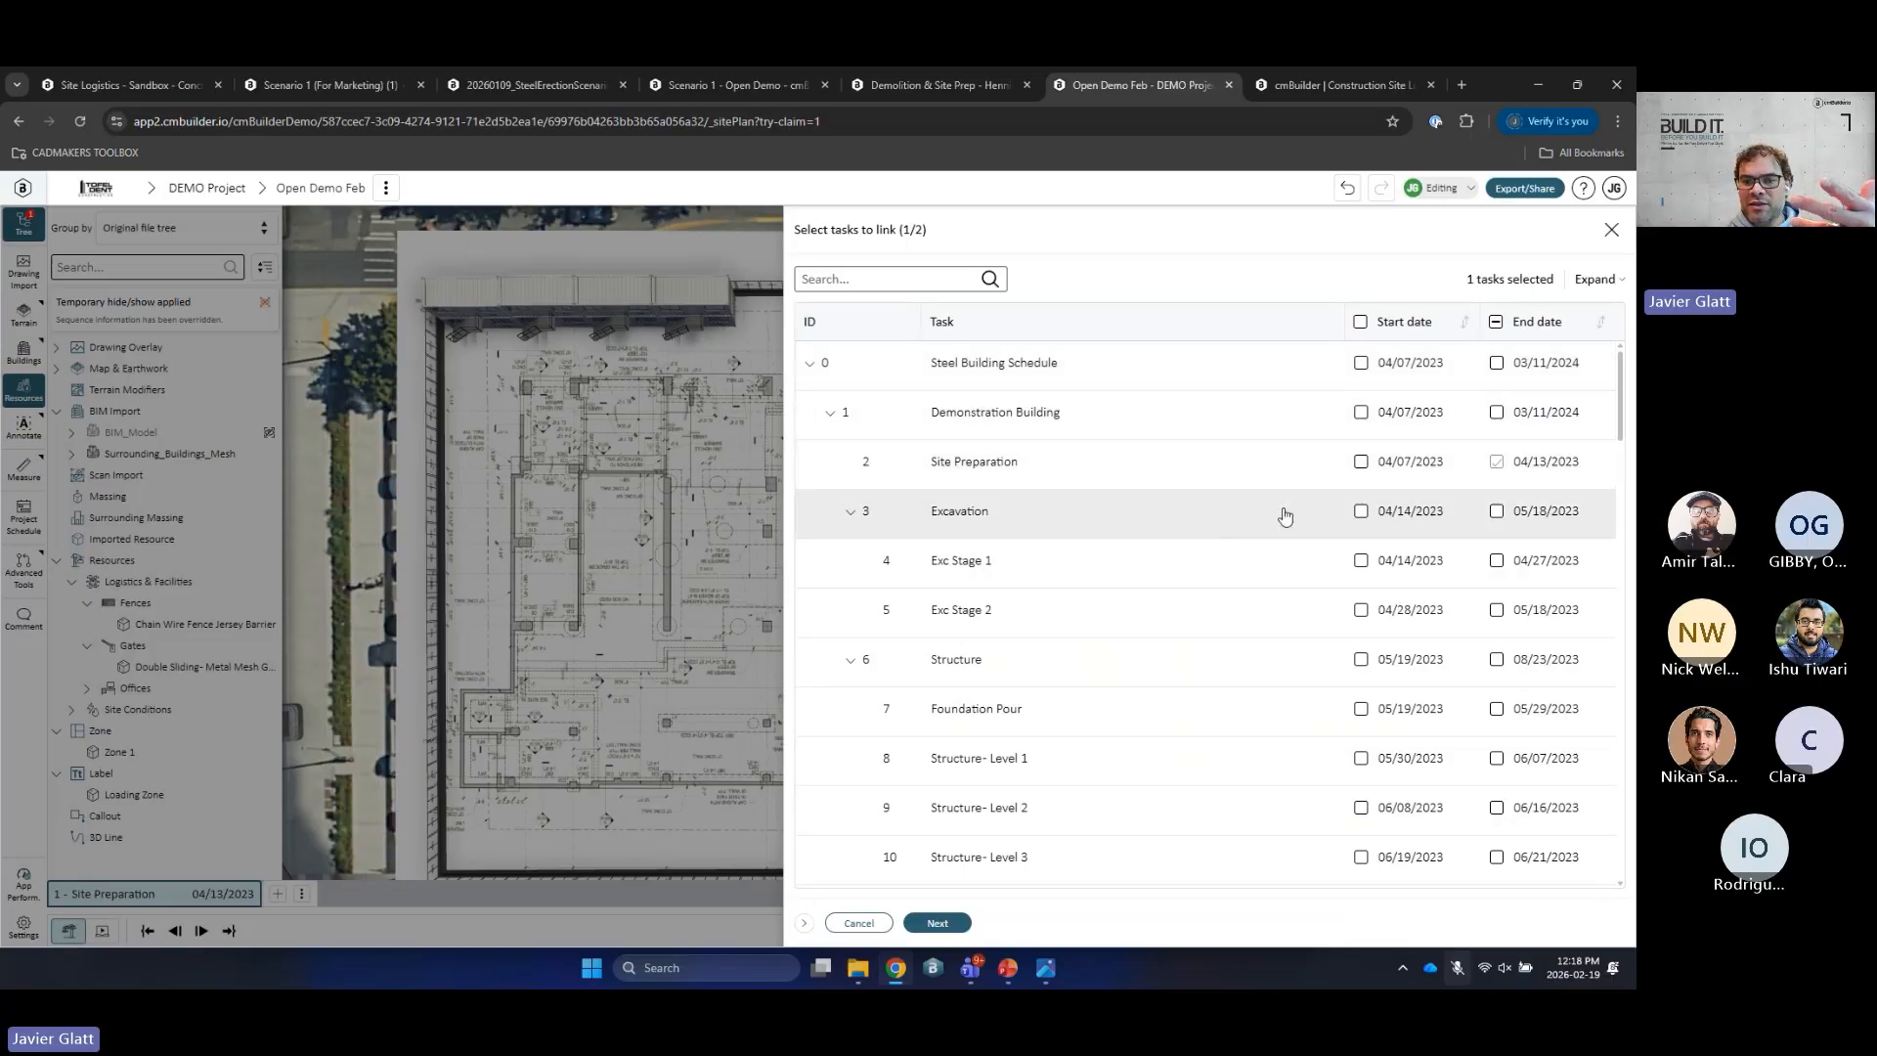
left_click(1496, 562)
left_click(1496, 612)
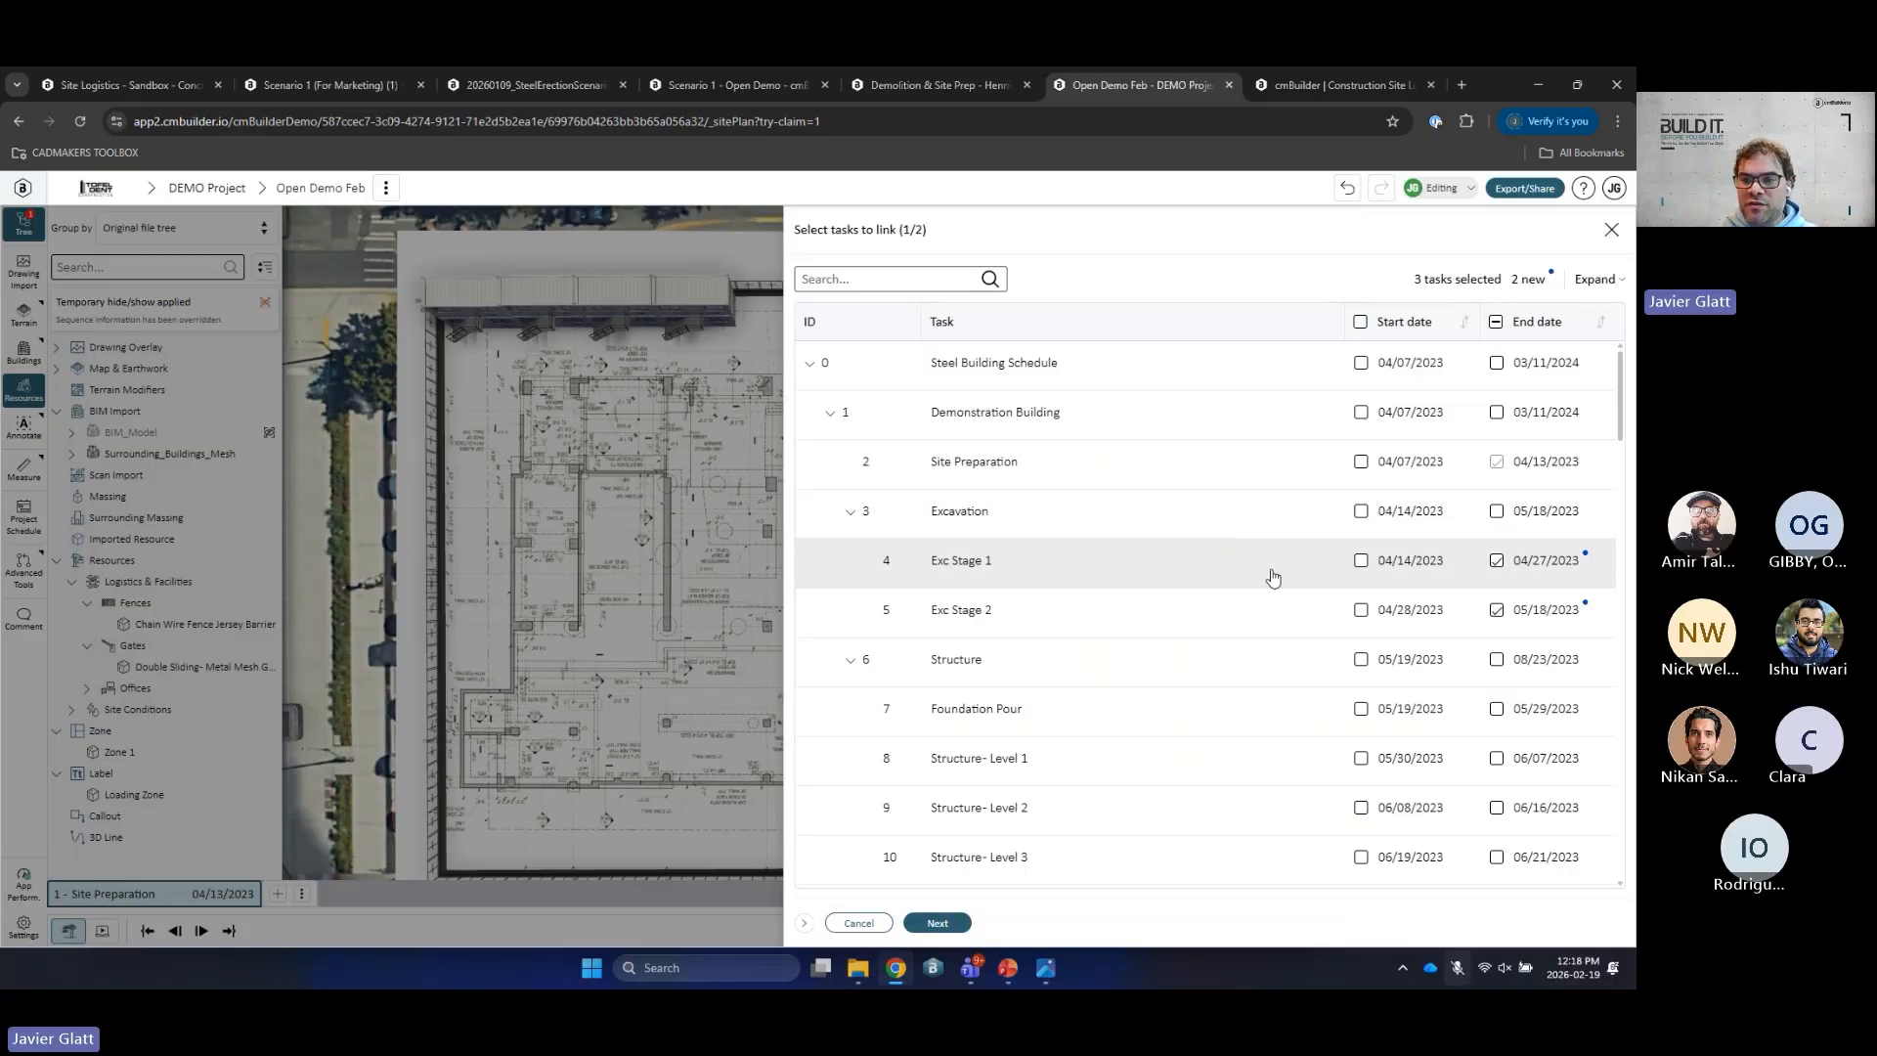
left_click(1497, 709)
Step: Add the end dates of Structure- Level 8 and Façade- Level 18 to the selection, and apply all selected tasks as new milestones
scroll(1499, 768, "down", 5)
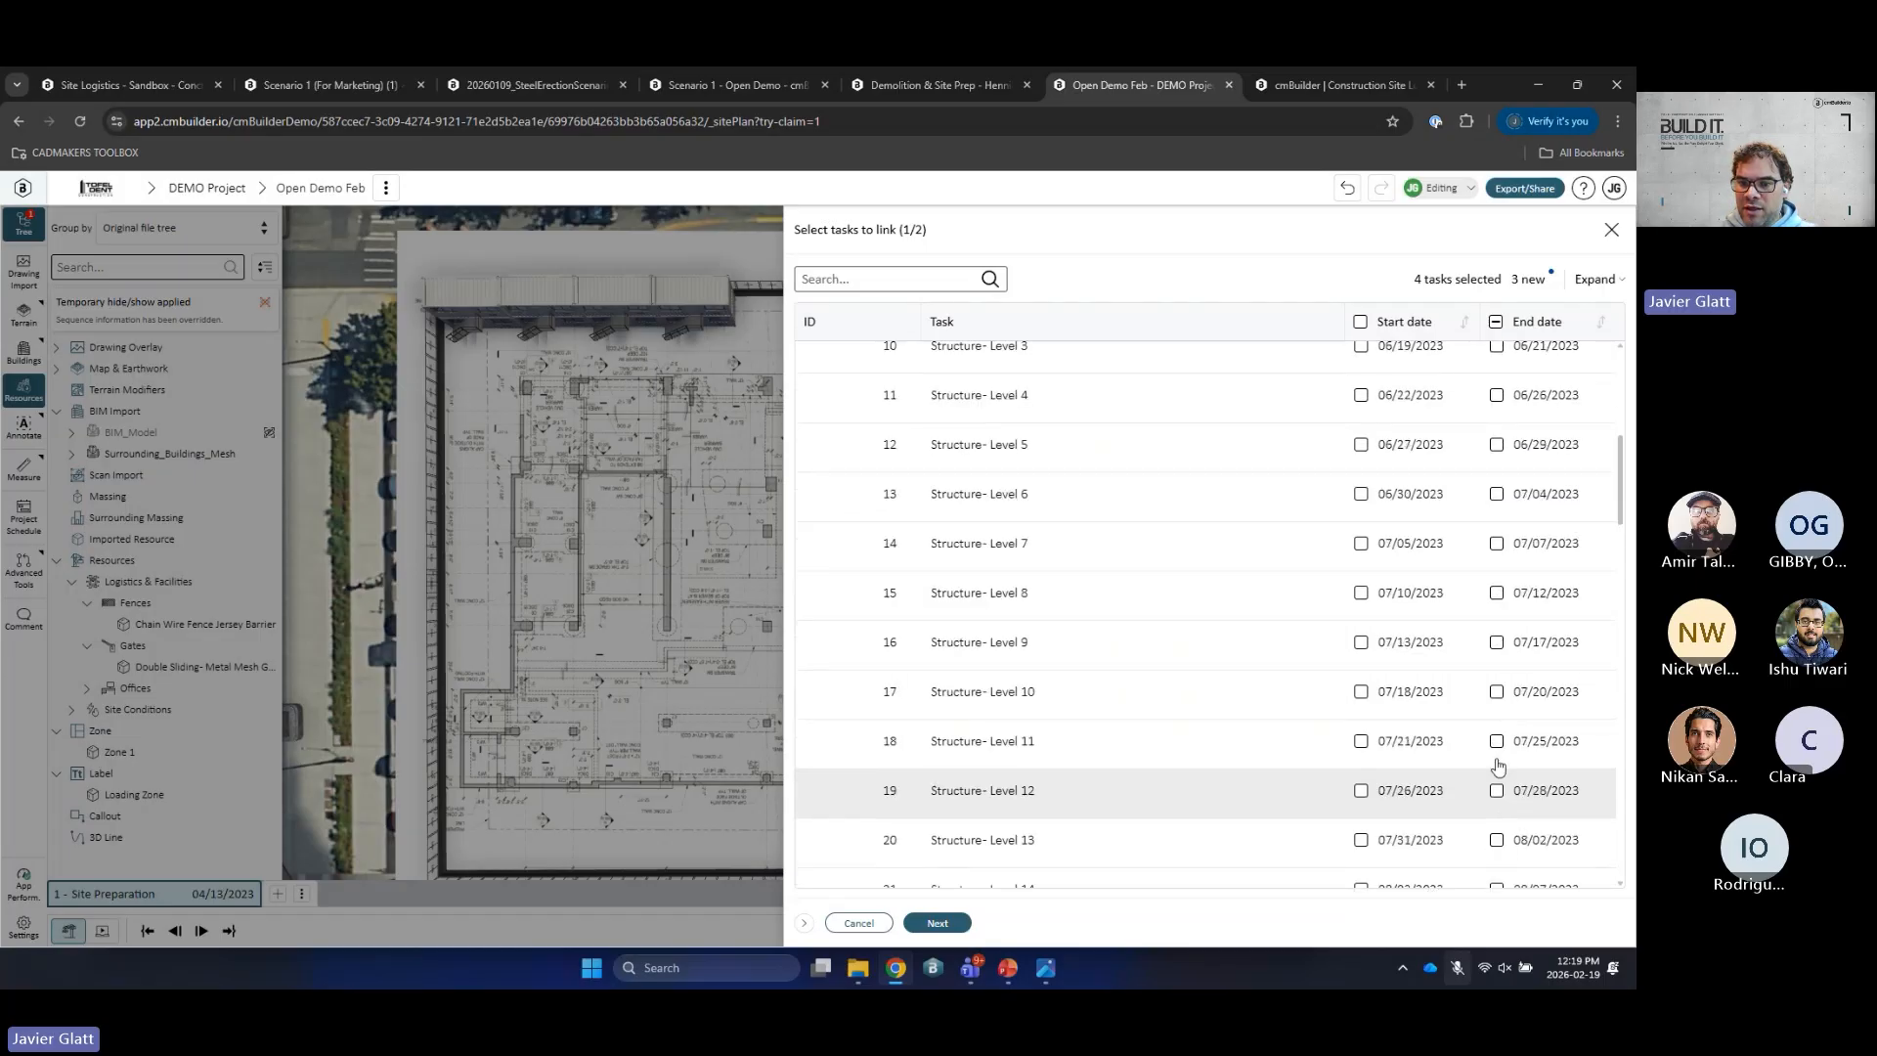
left_click(1497, 594)
scroll(1496, 626, "down", 10)
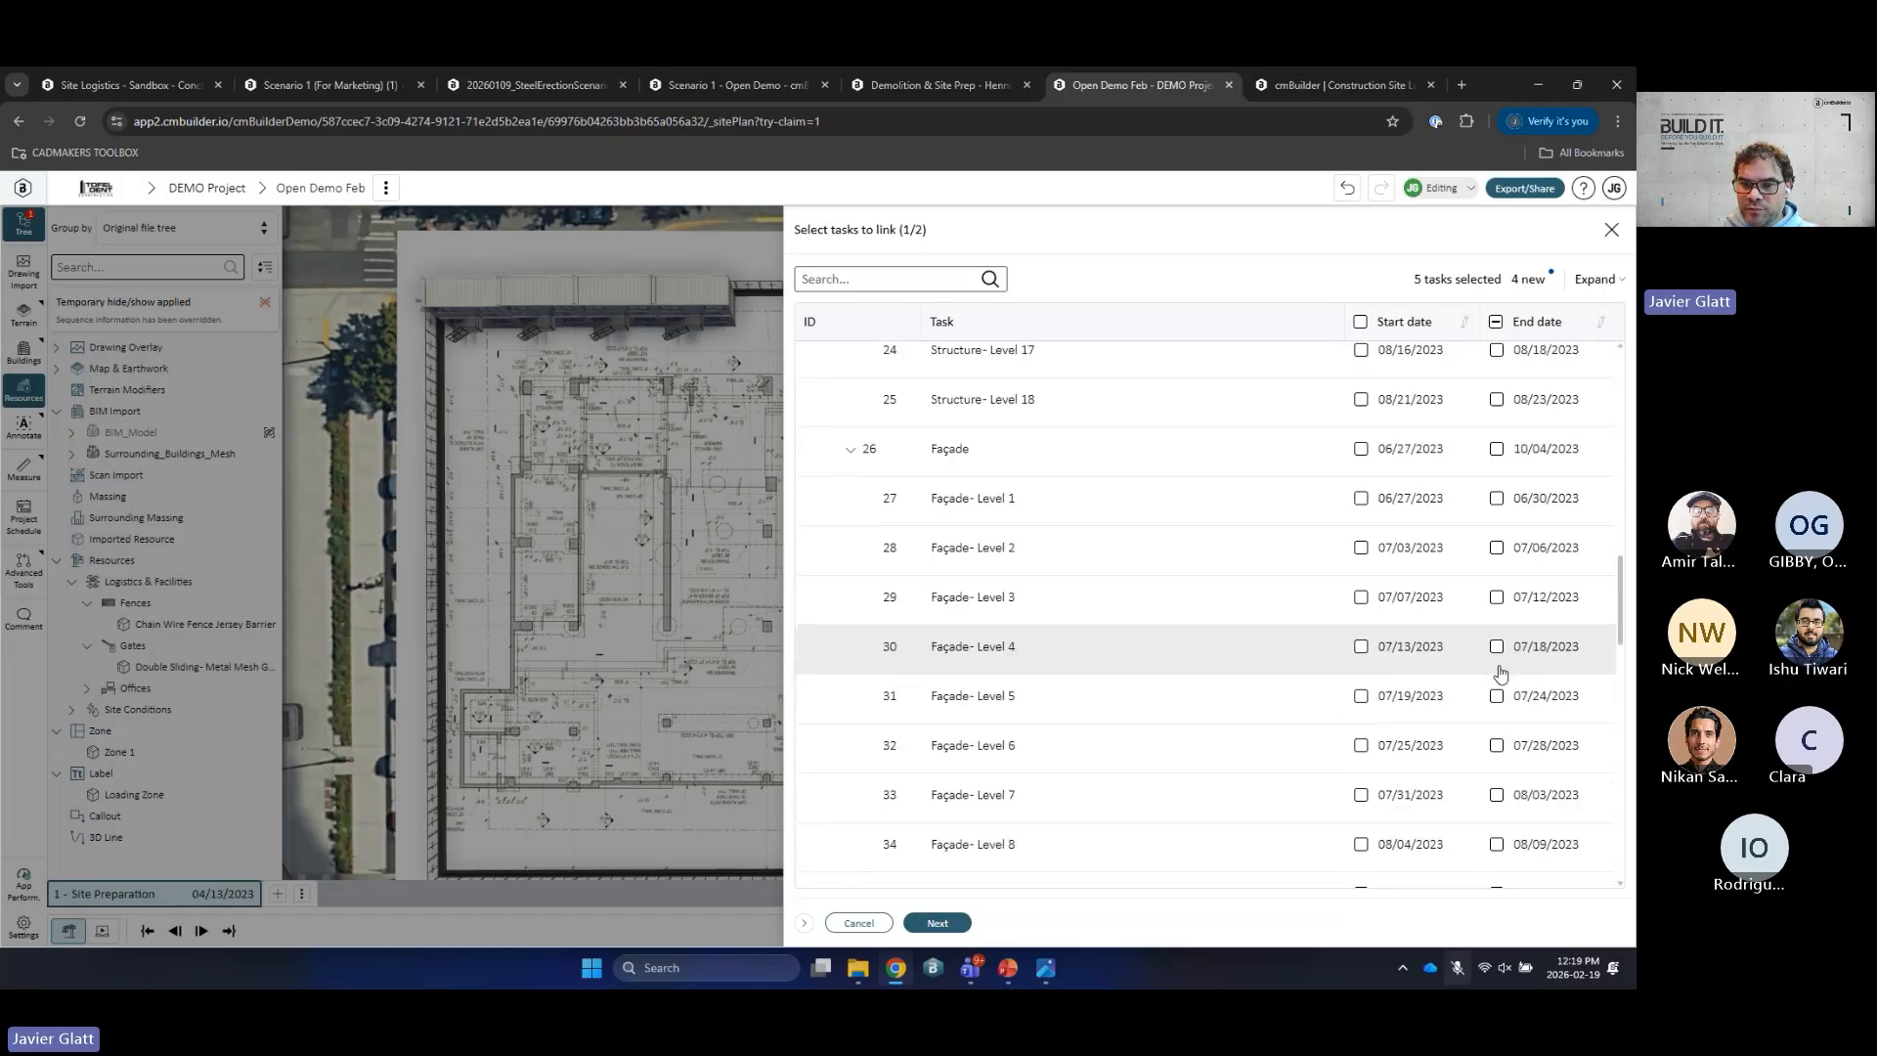
scroll(1503, 684, "down", 4)
left_click(1497, 748)
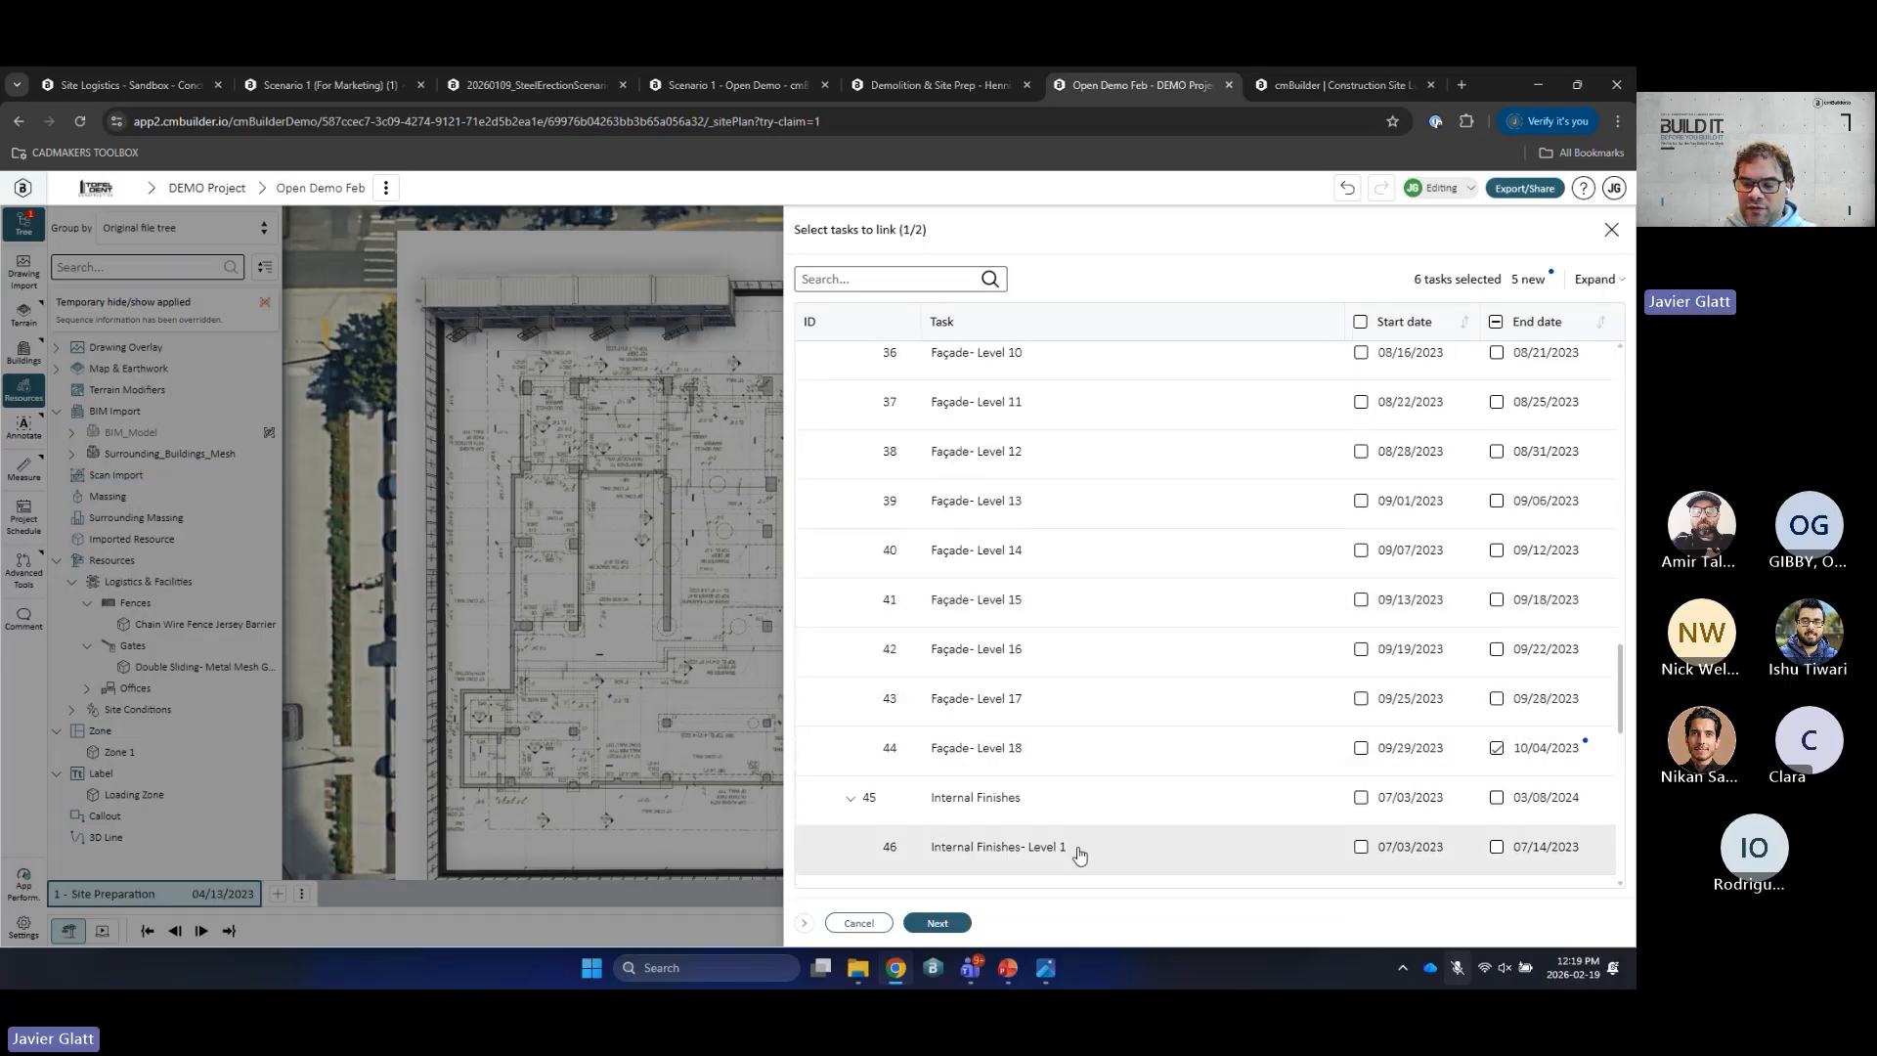
left_click(937, 923)
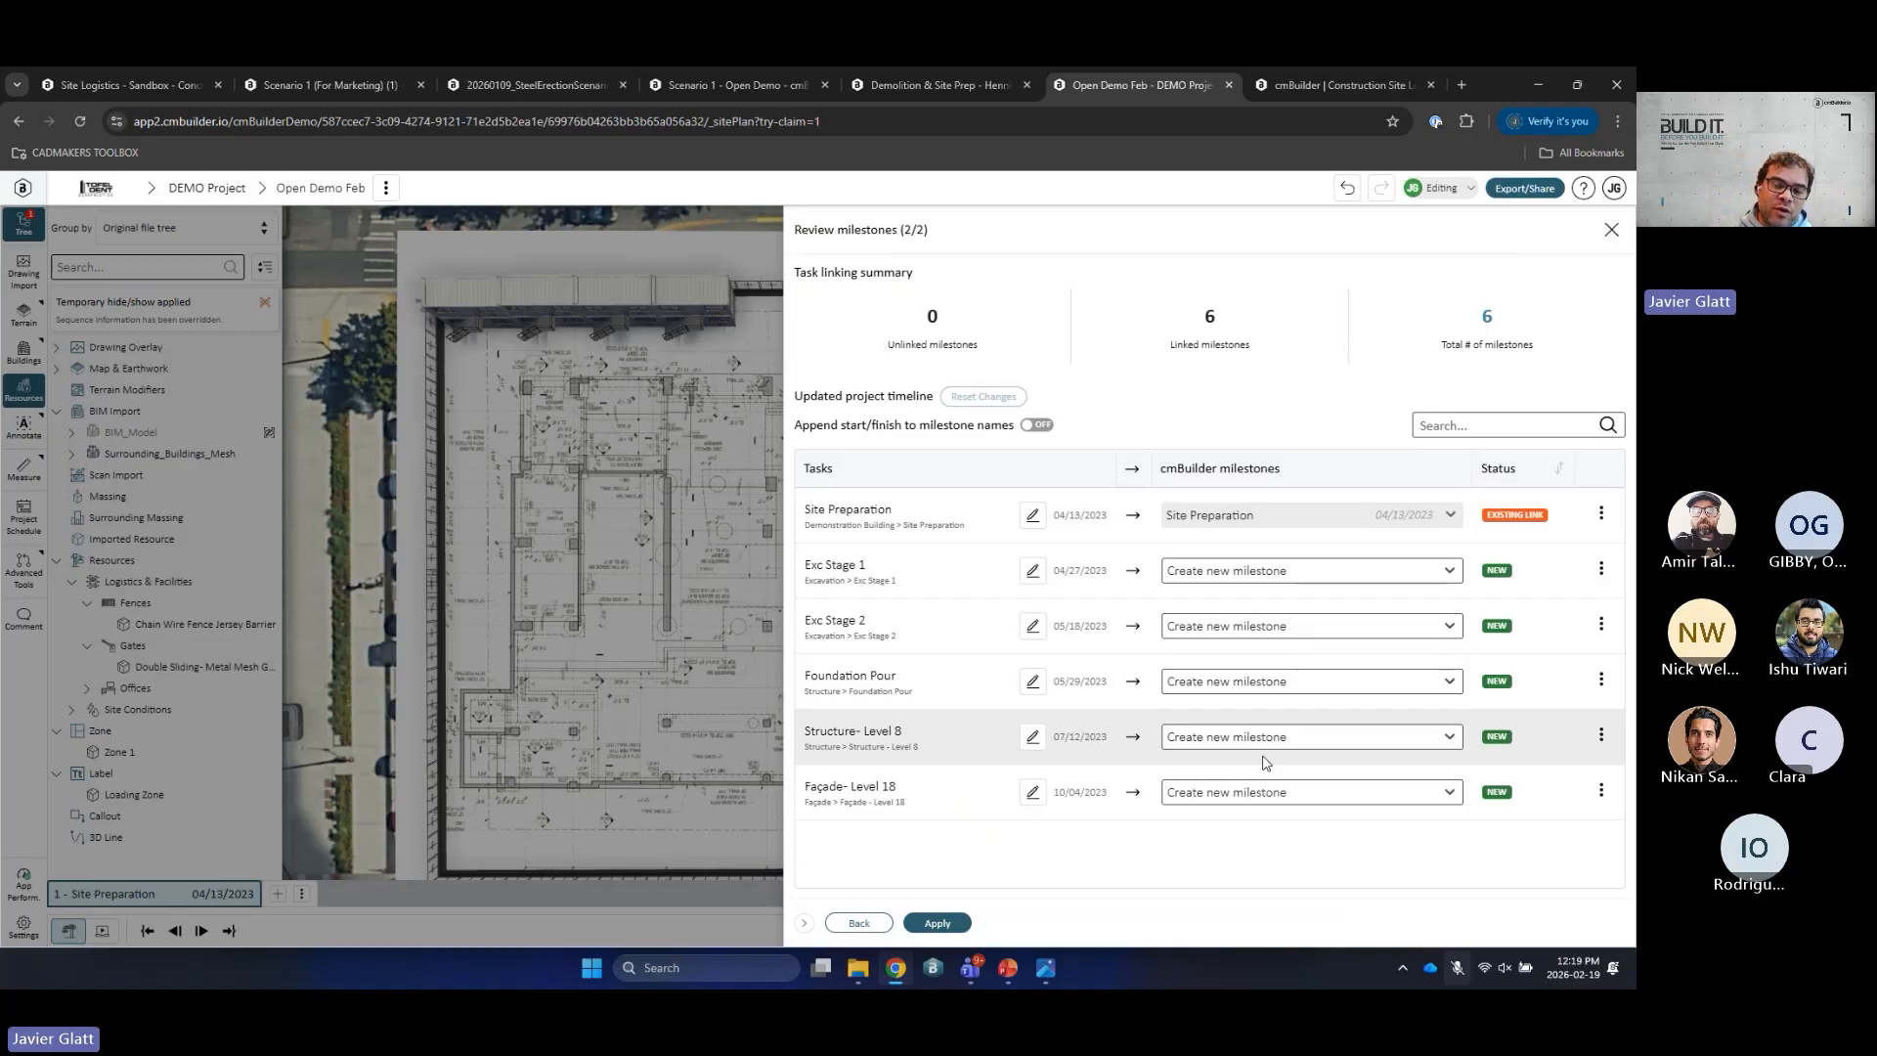
left_click(937, 923)
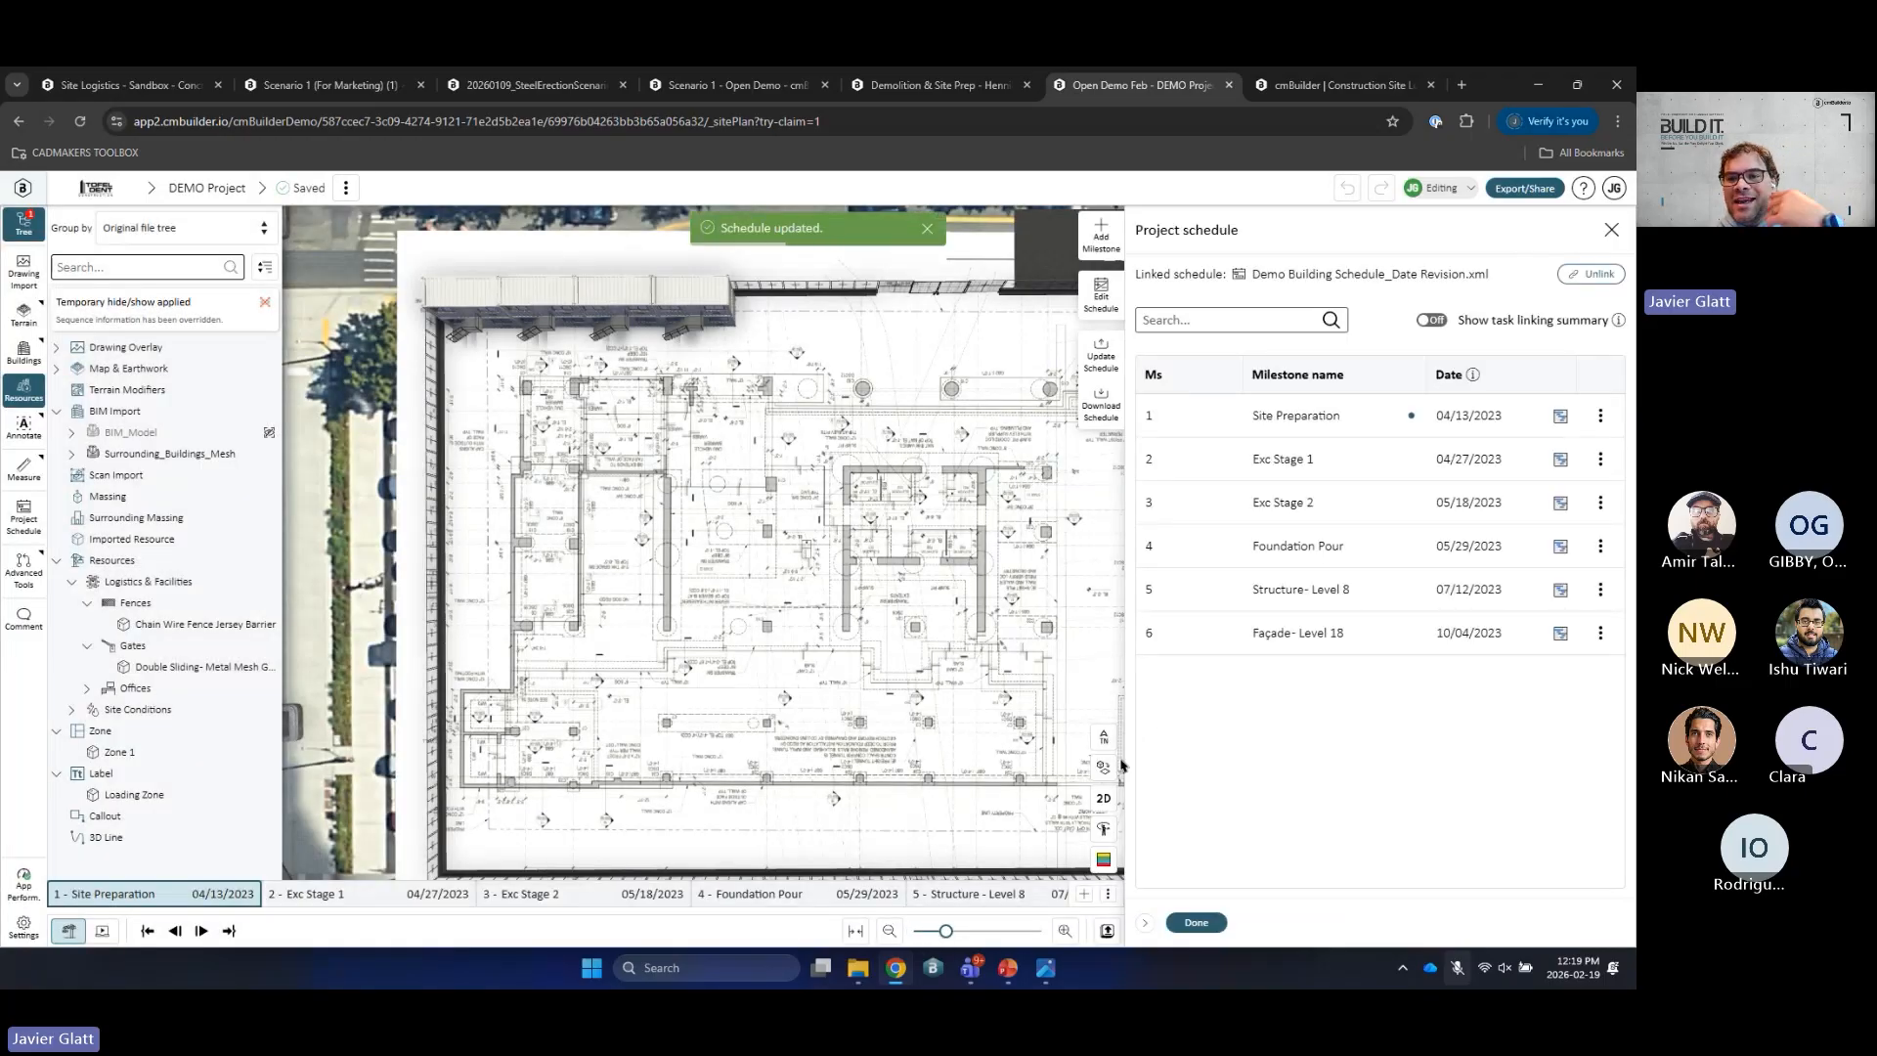
Step: Show the task linking summary in the project schedule and go to the Exc Stage 1 milestone
mouse_move(1561, 421)
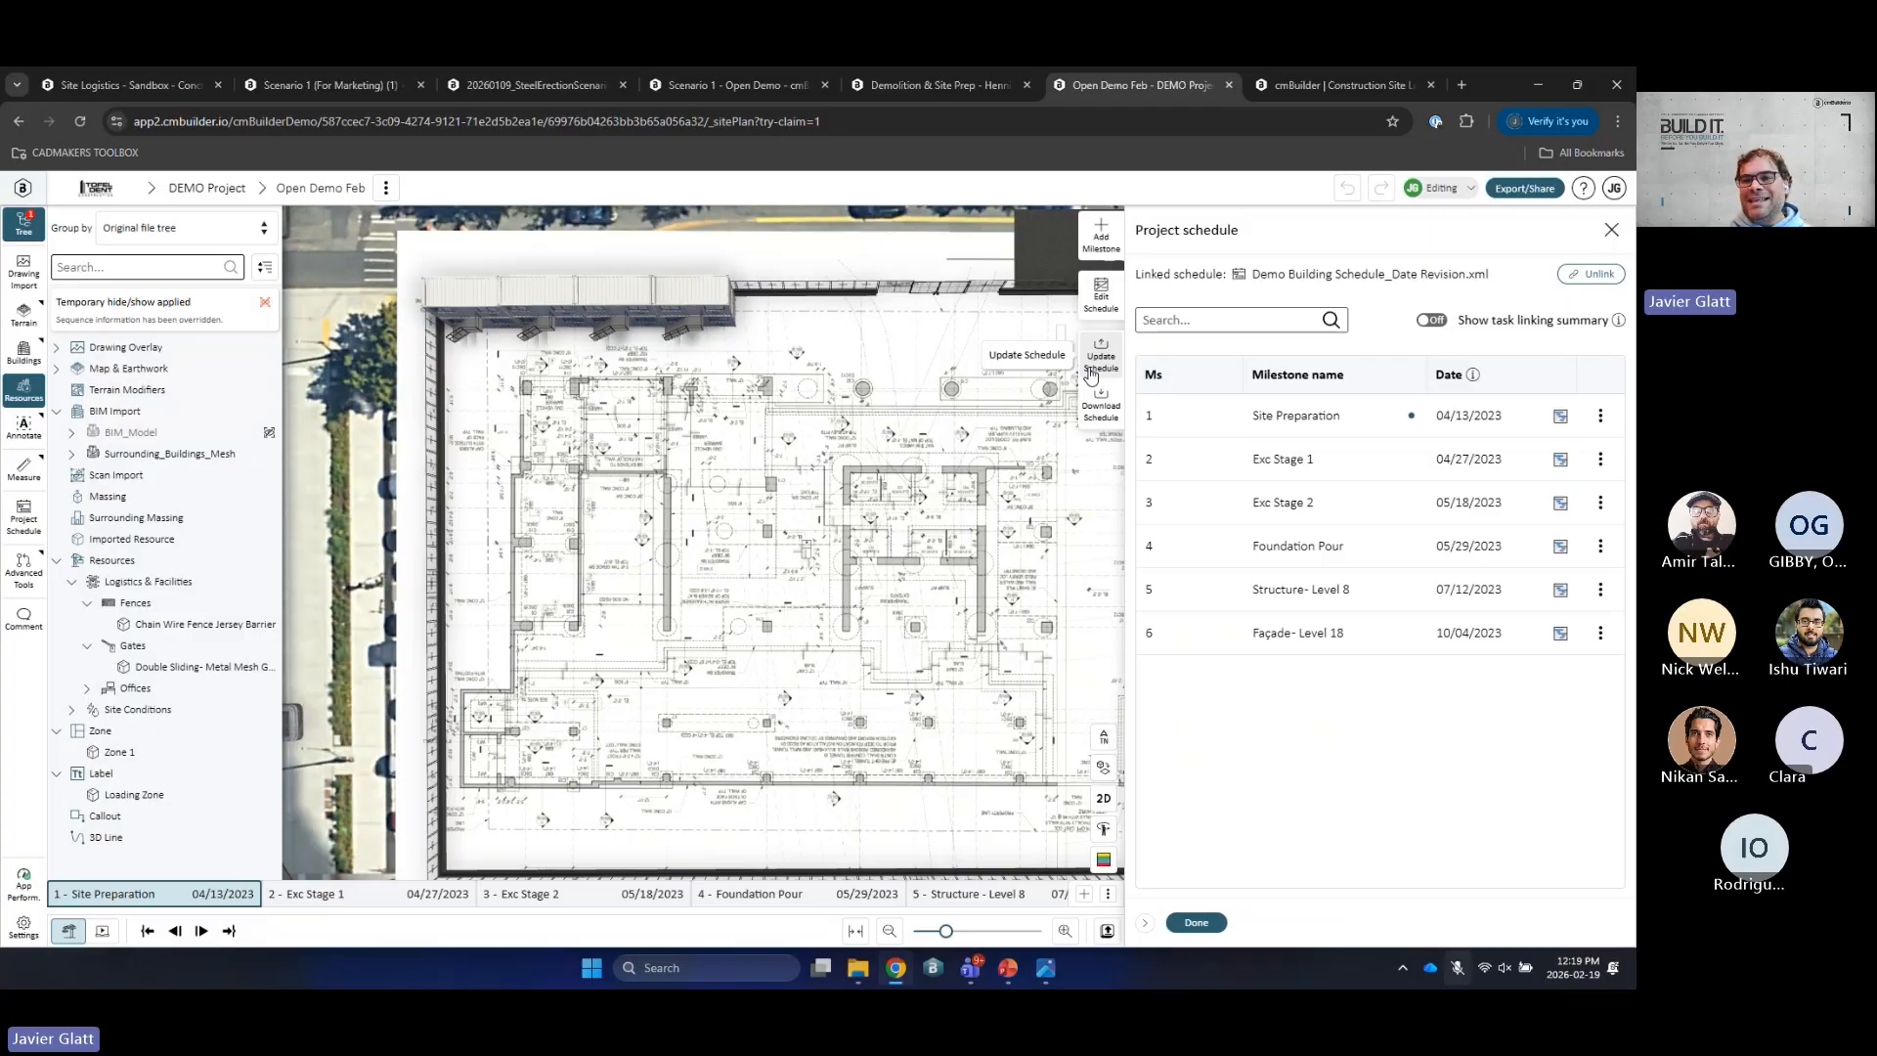
left_click(1431, 319)
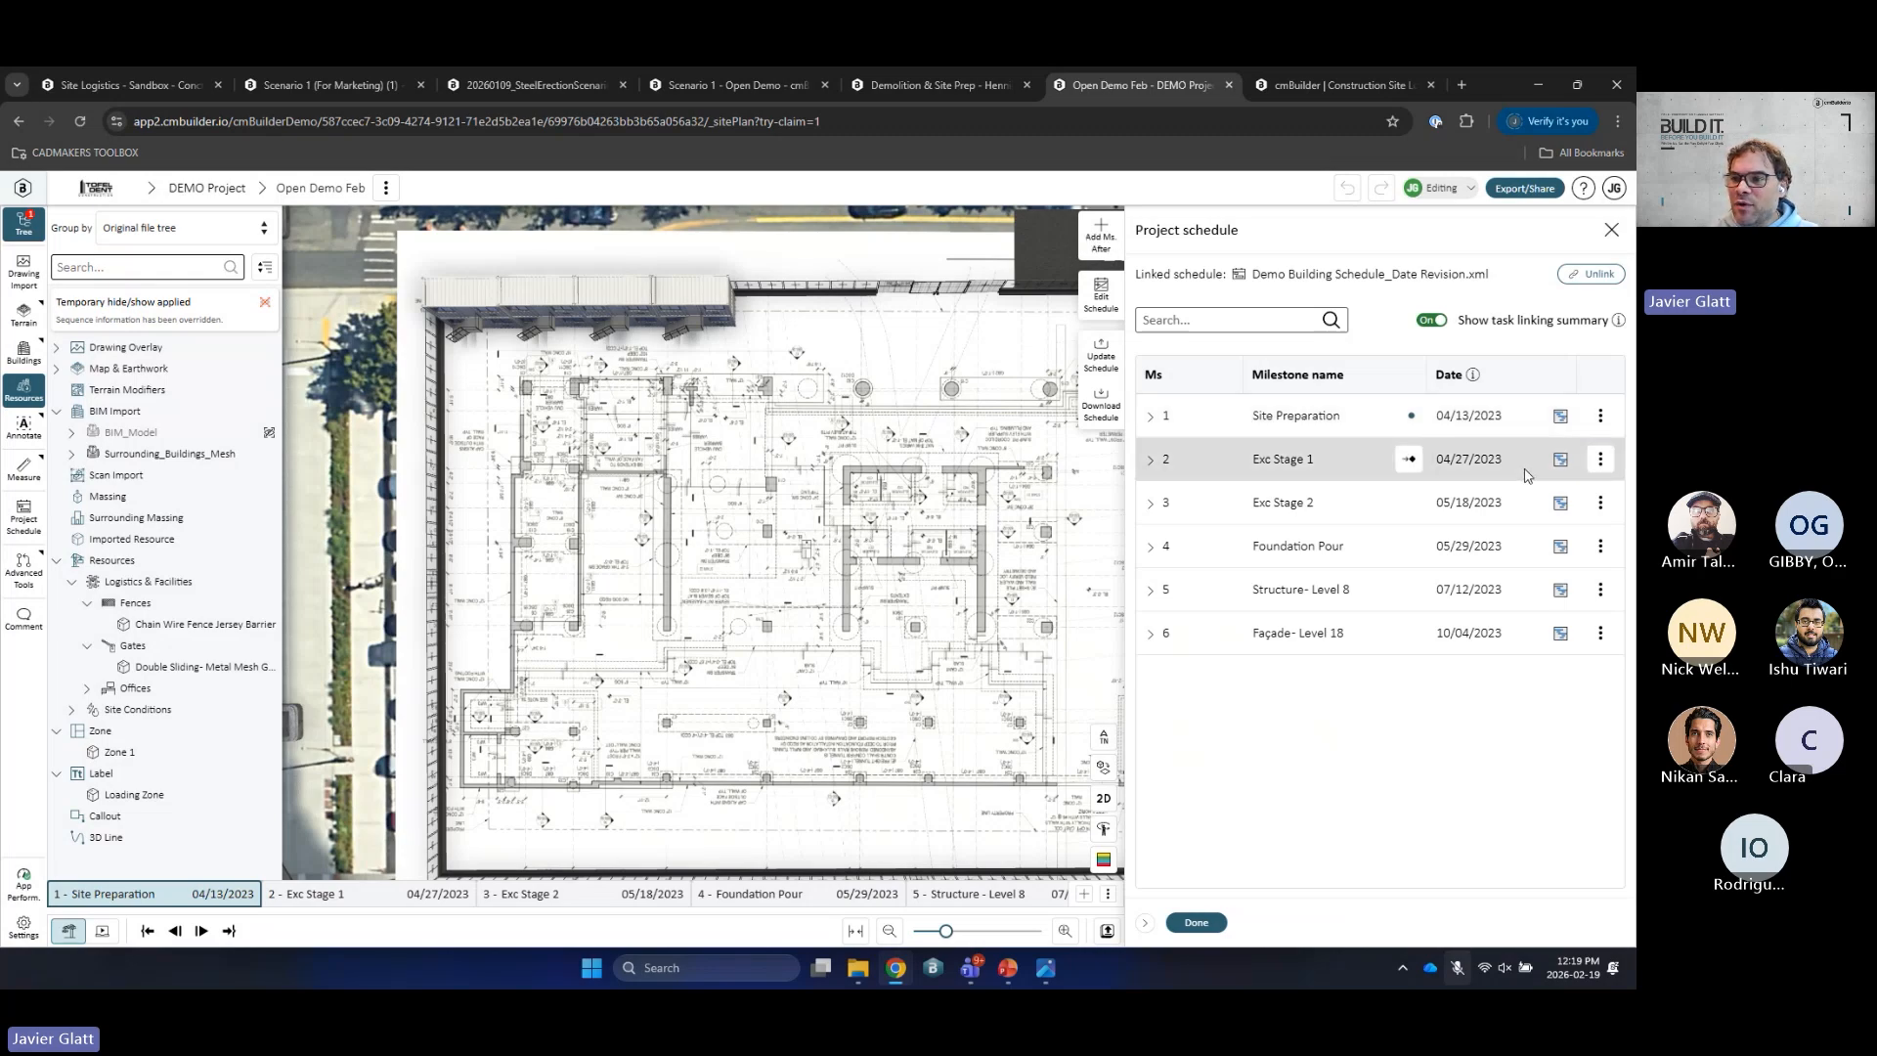
left_click(1600, 458)
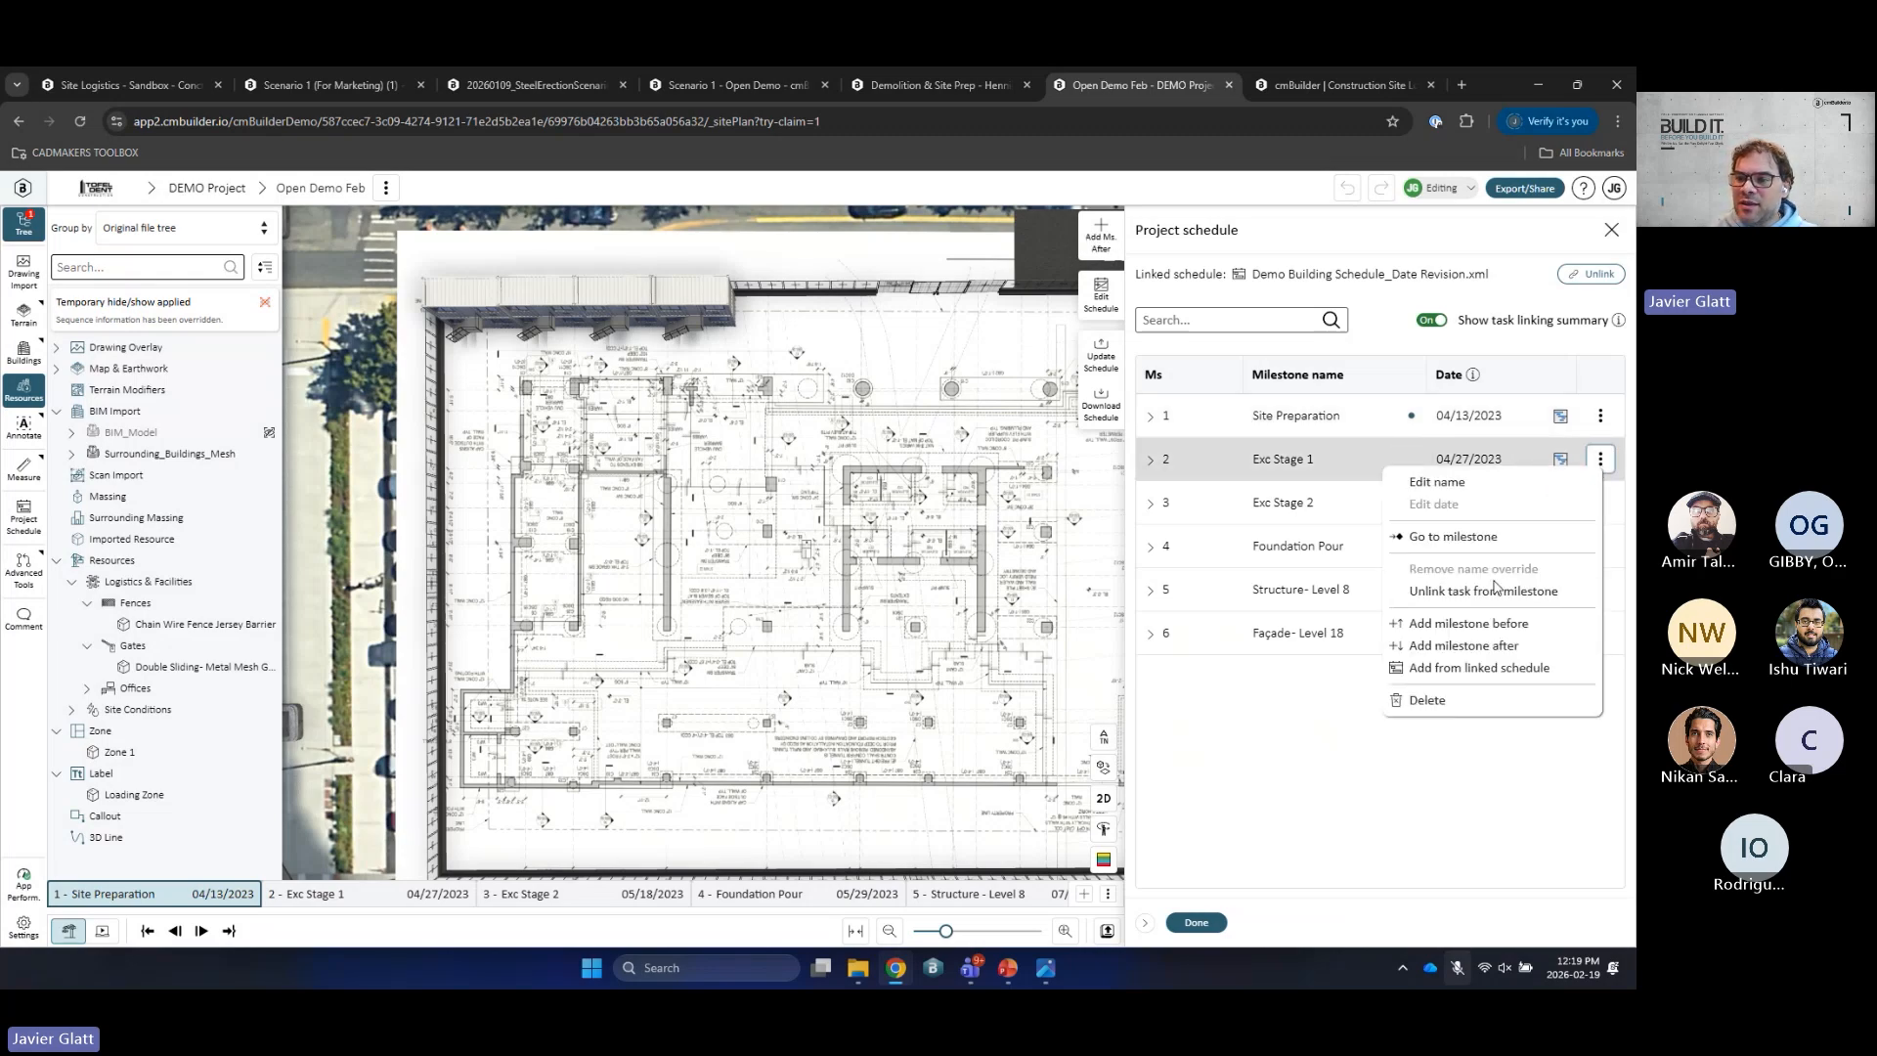
left_click(1452, 536)
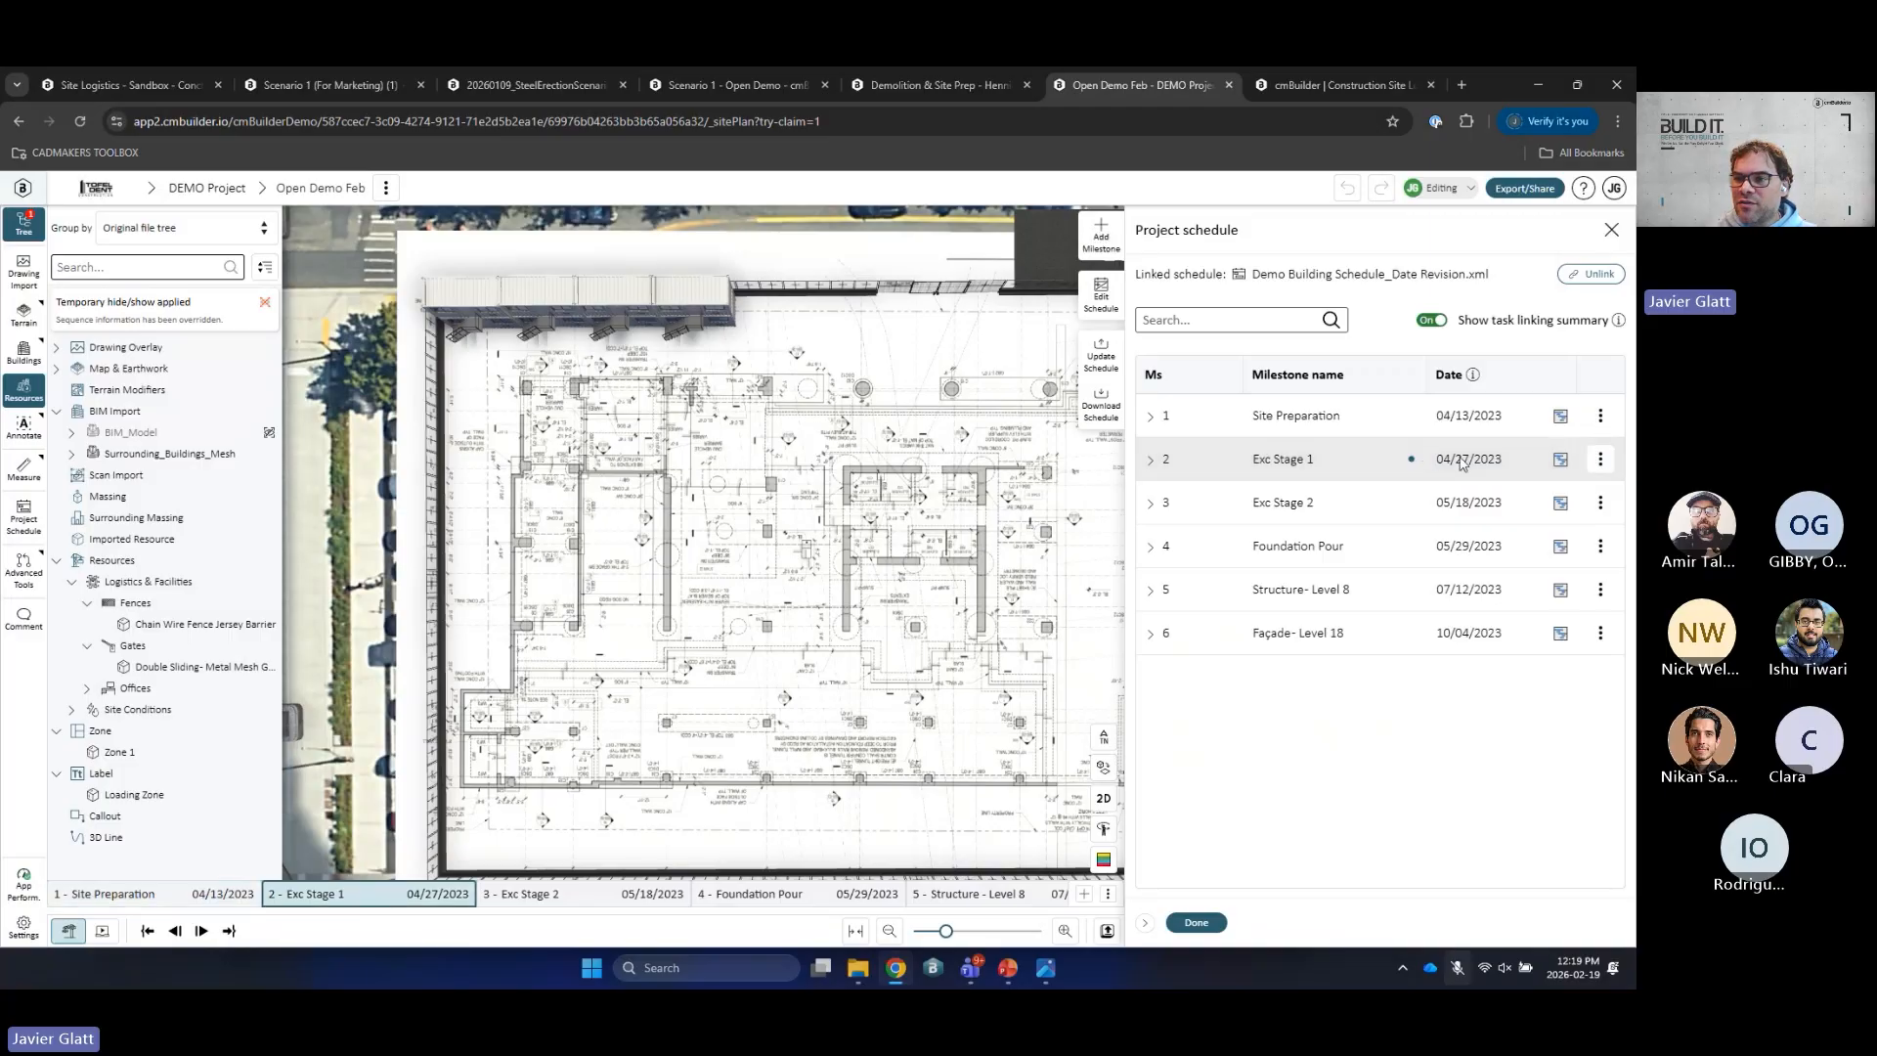
Step: Check the Exc Stage 1 milestone's options and examine its task linking details, including the GUID and object ID
left_click(1603, 466)
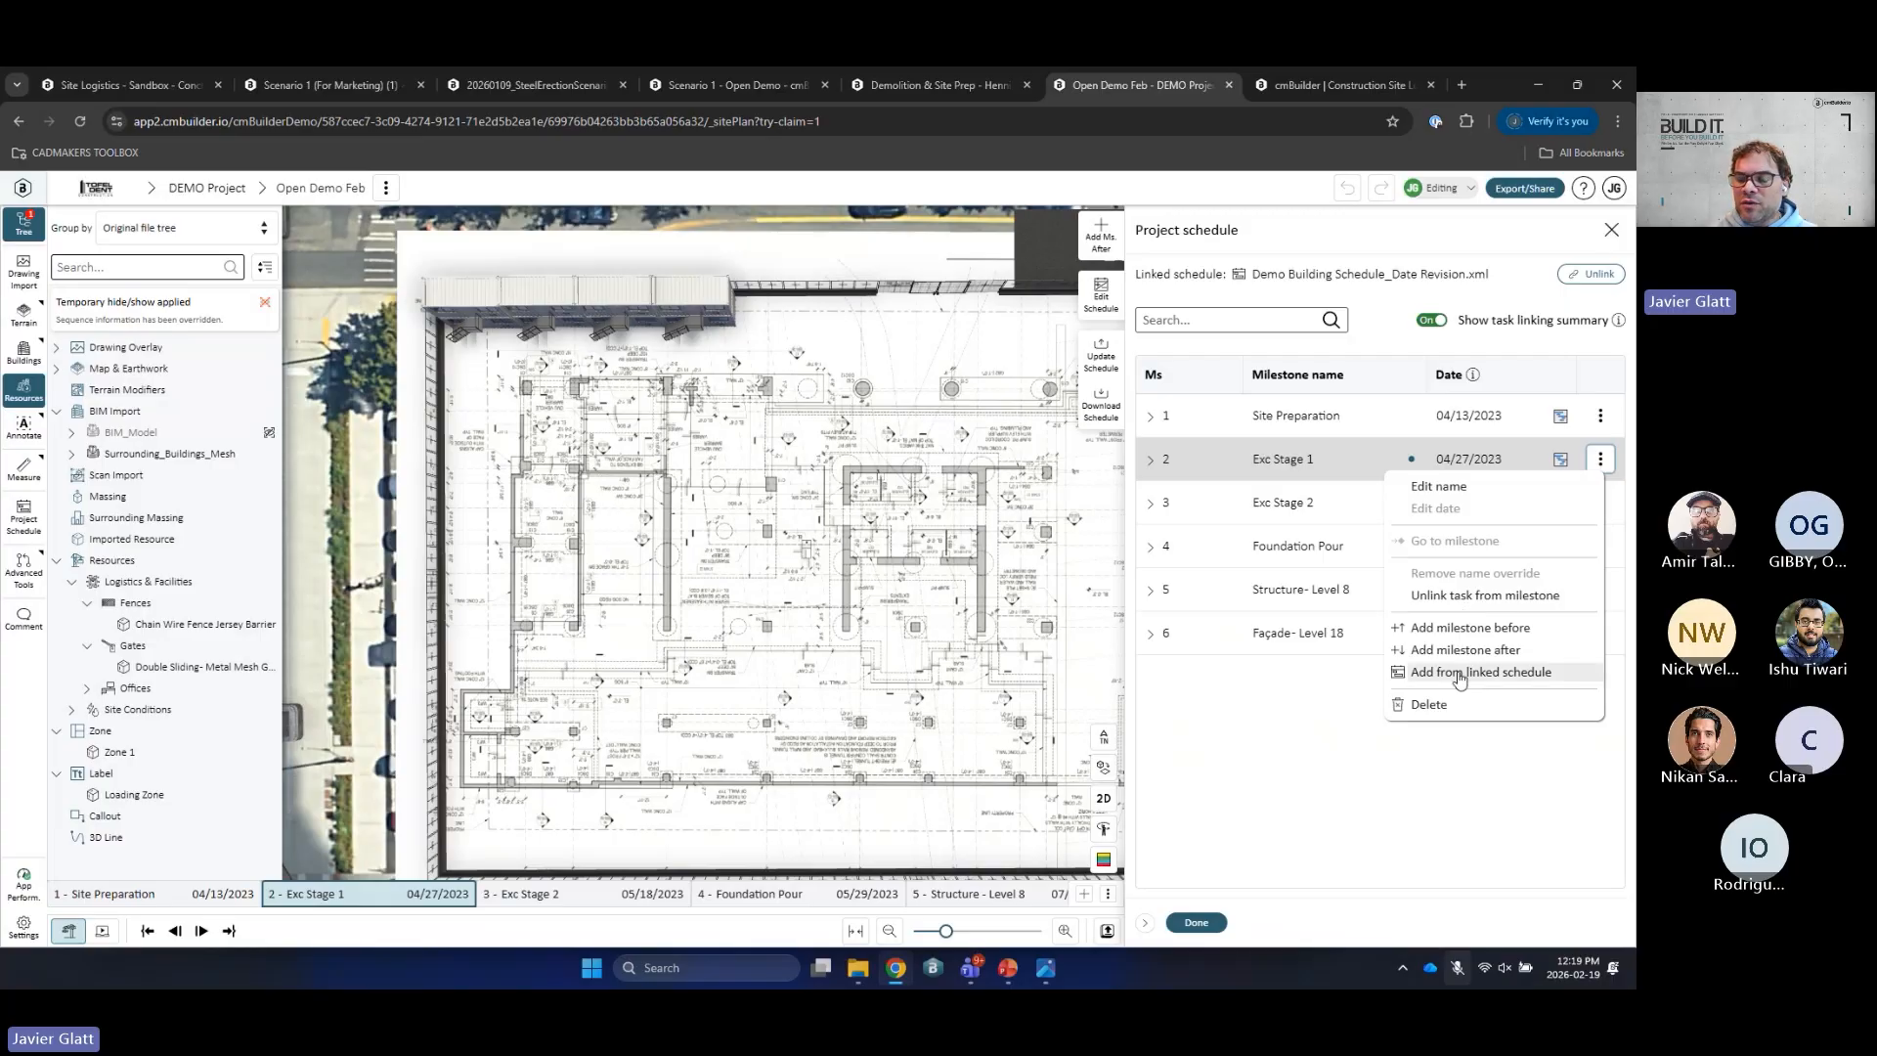
left_click(1215, 712)
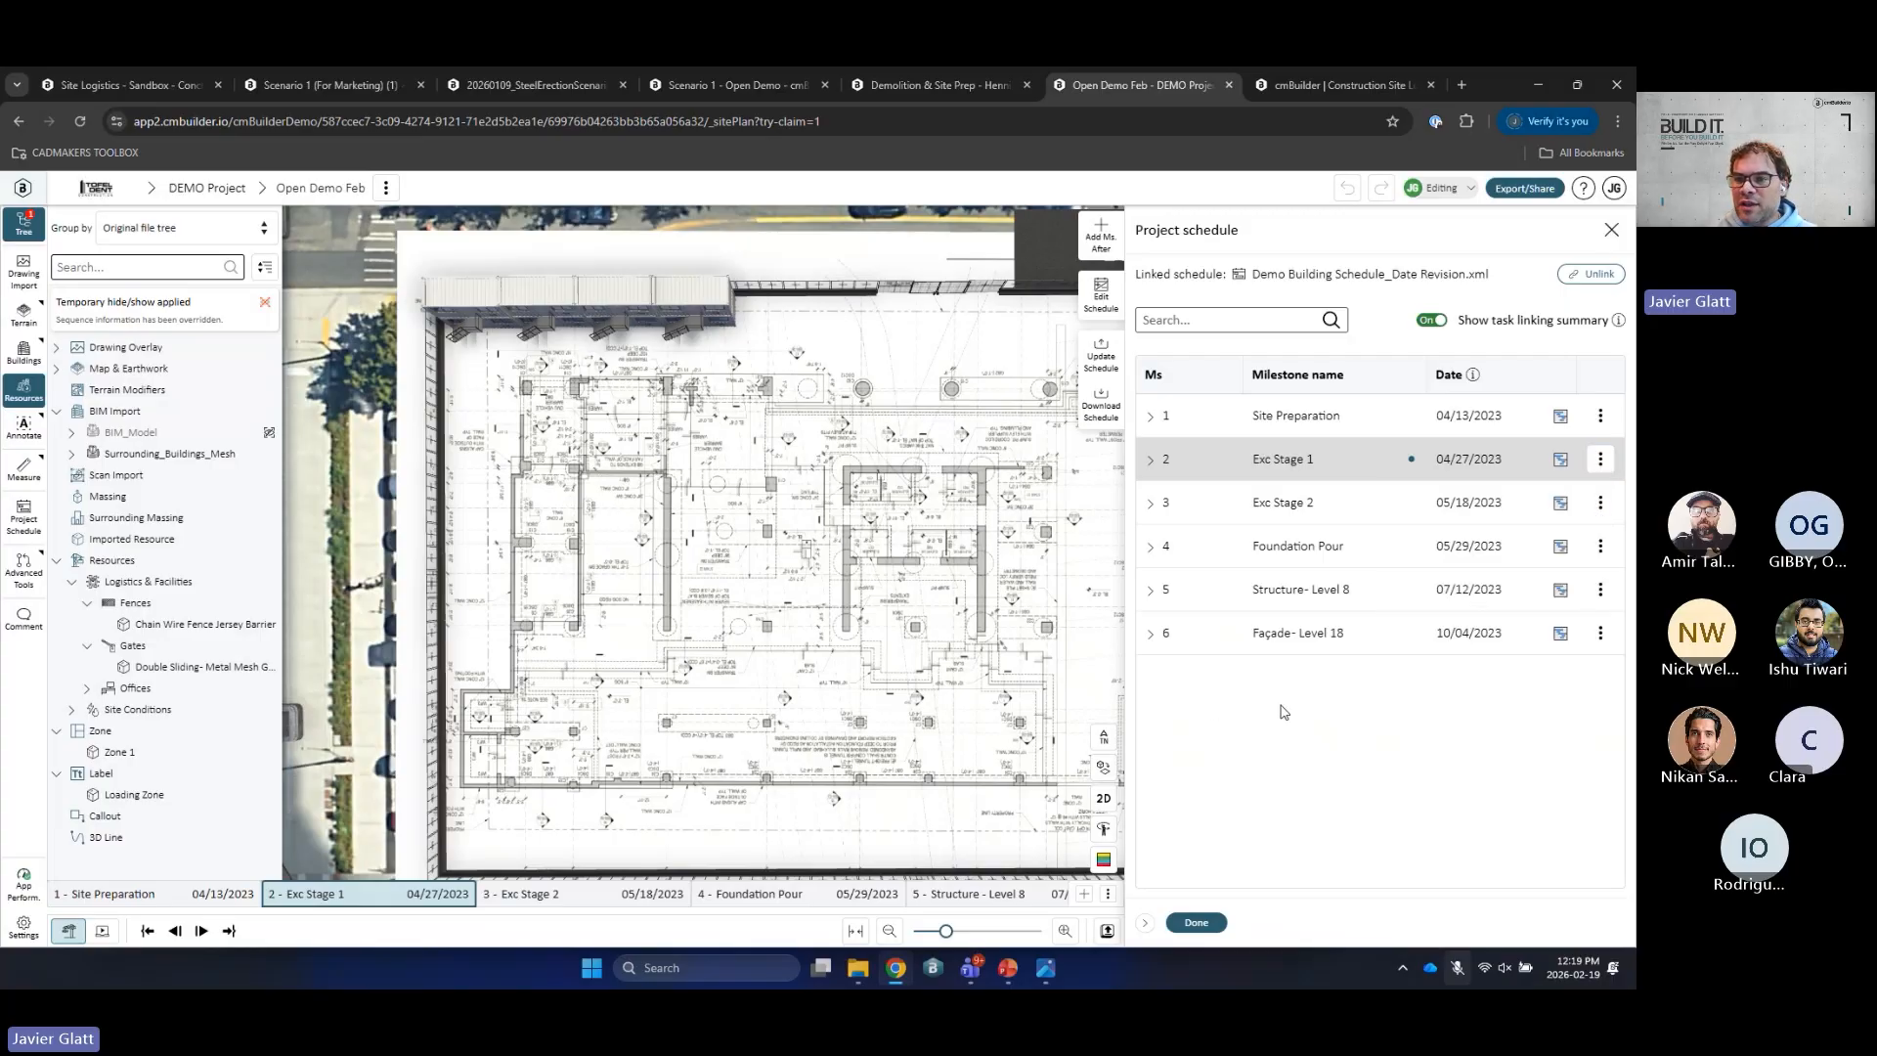
left_click(1151, 460)
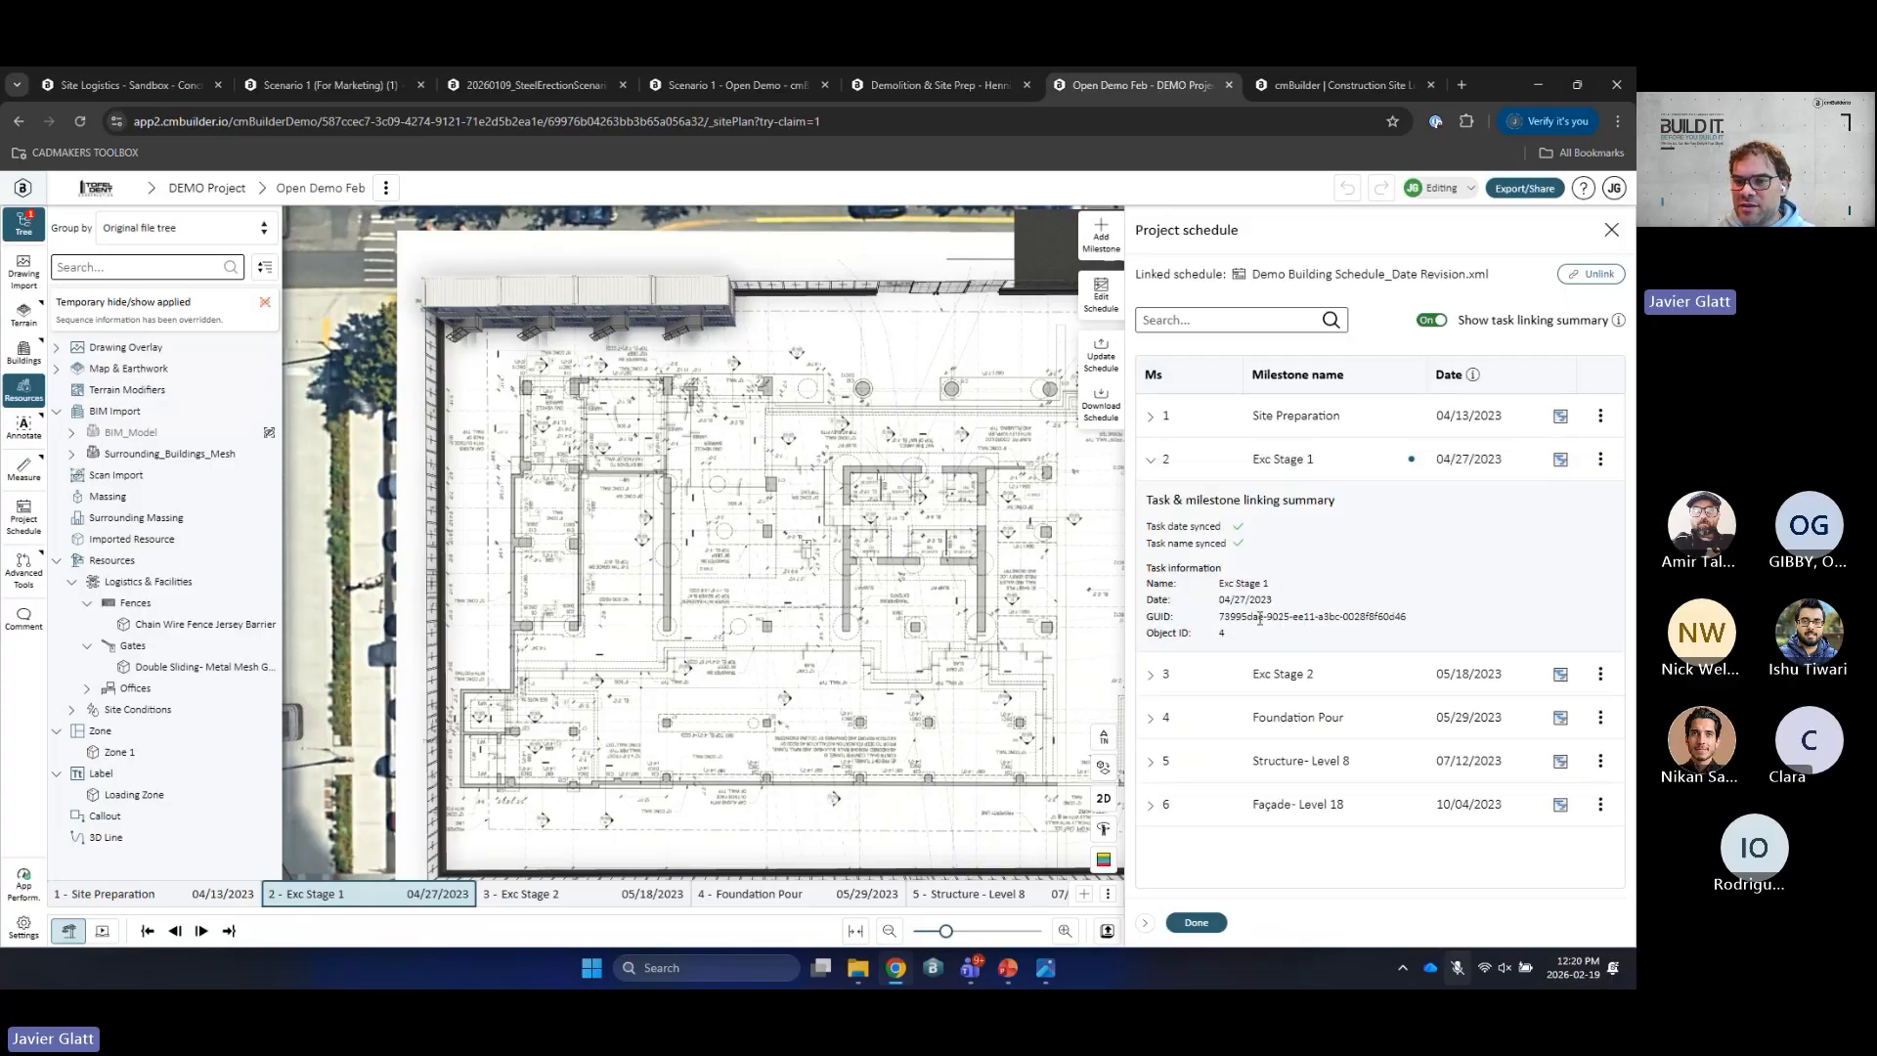
left_click_drag(1219, 617, 1456, 614)
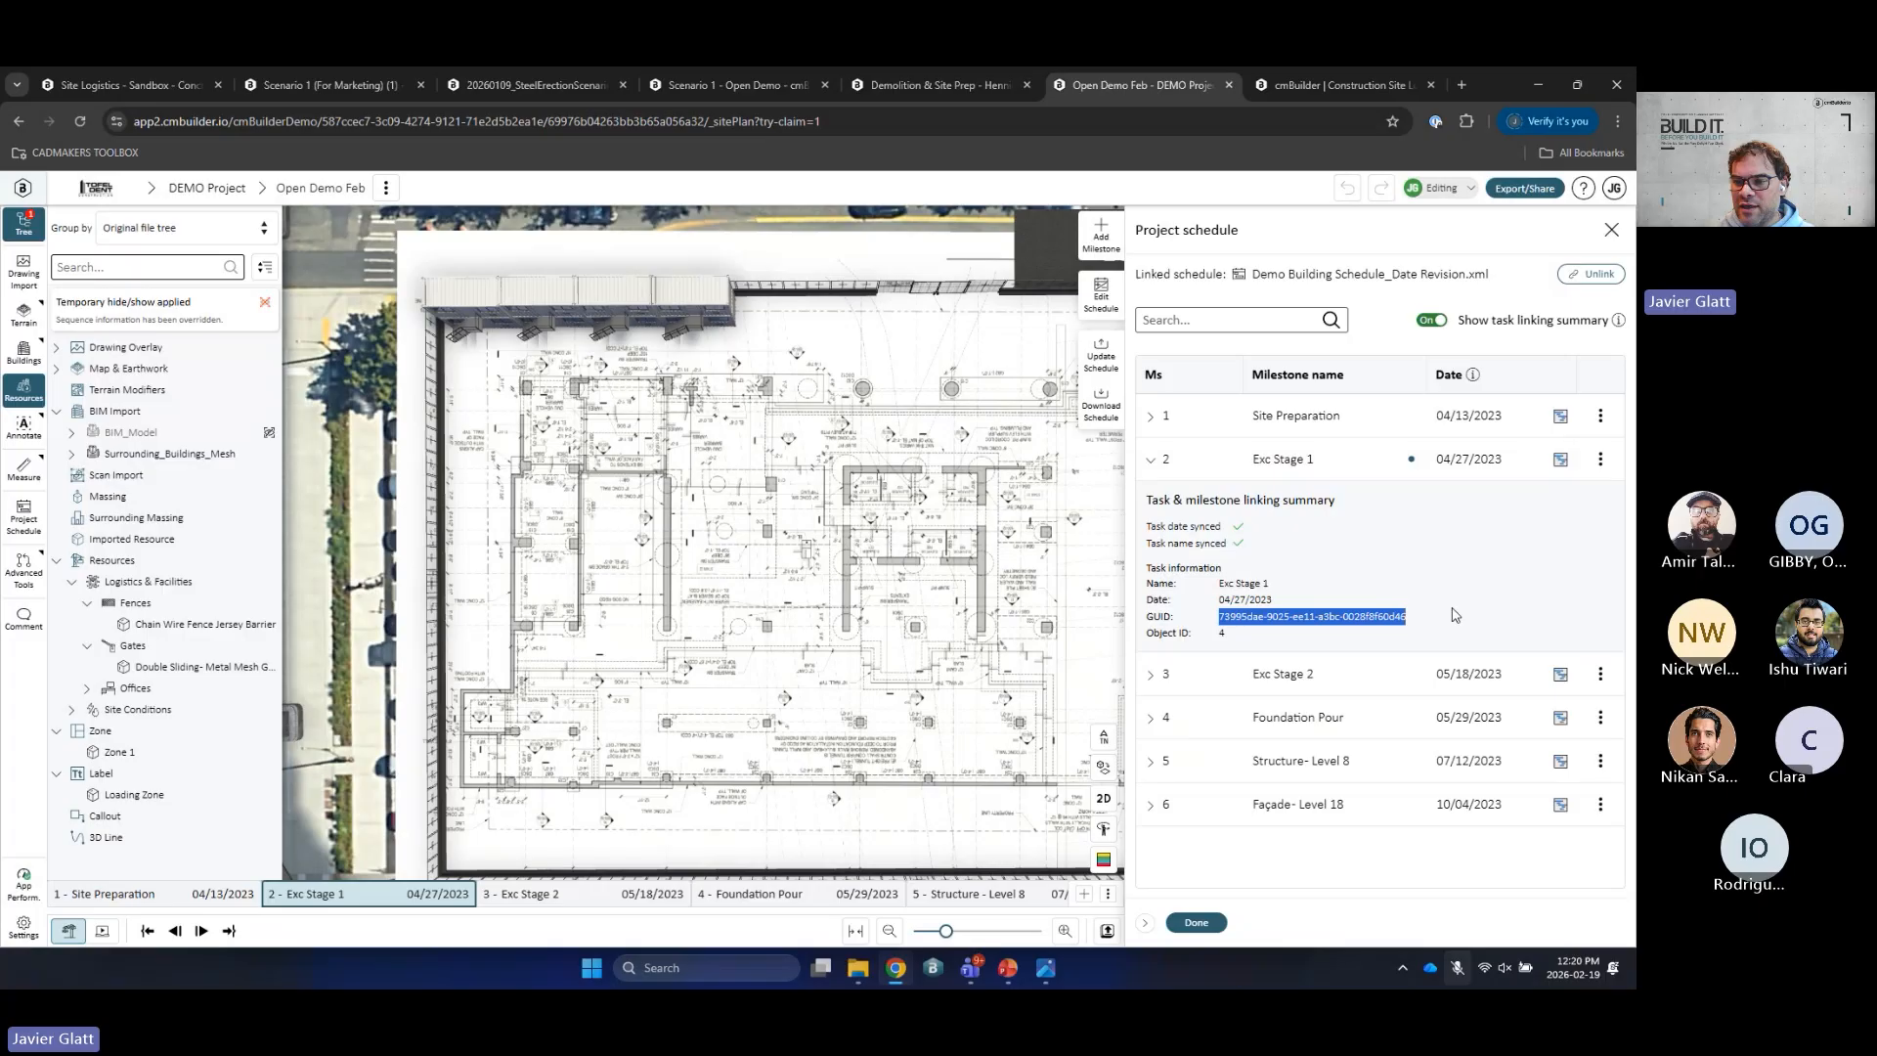
left_click(1221, 637)
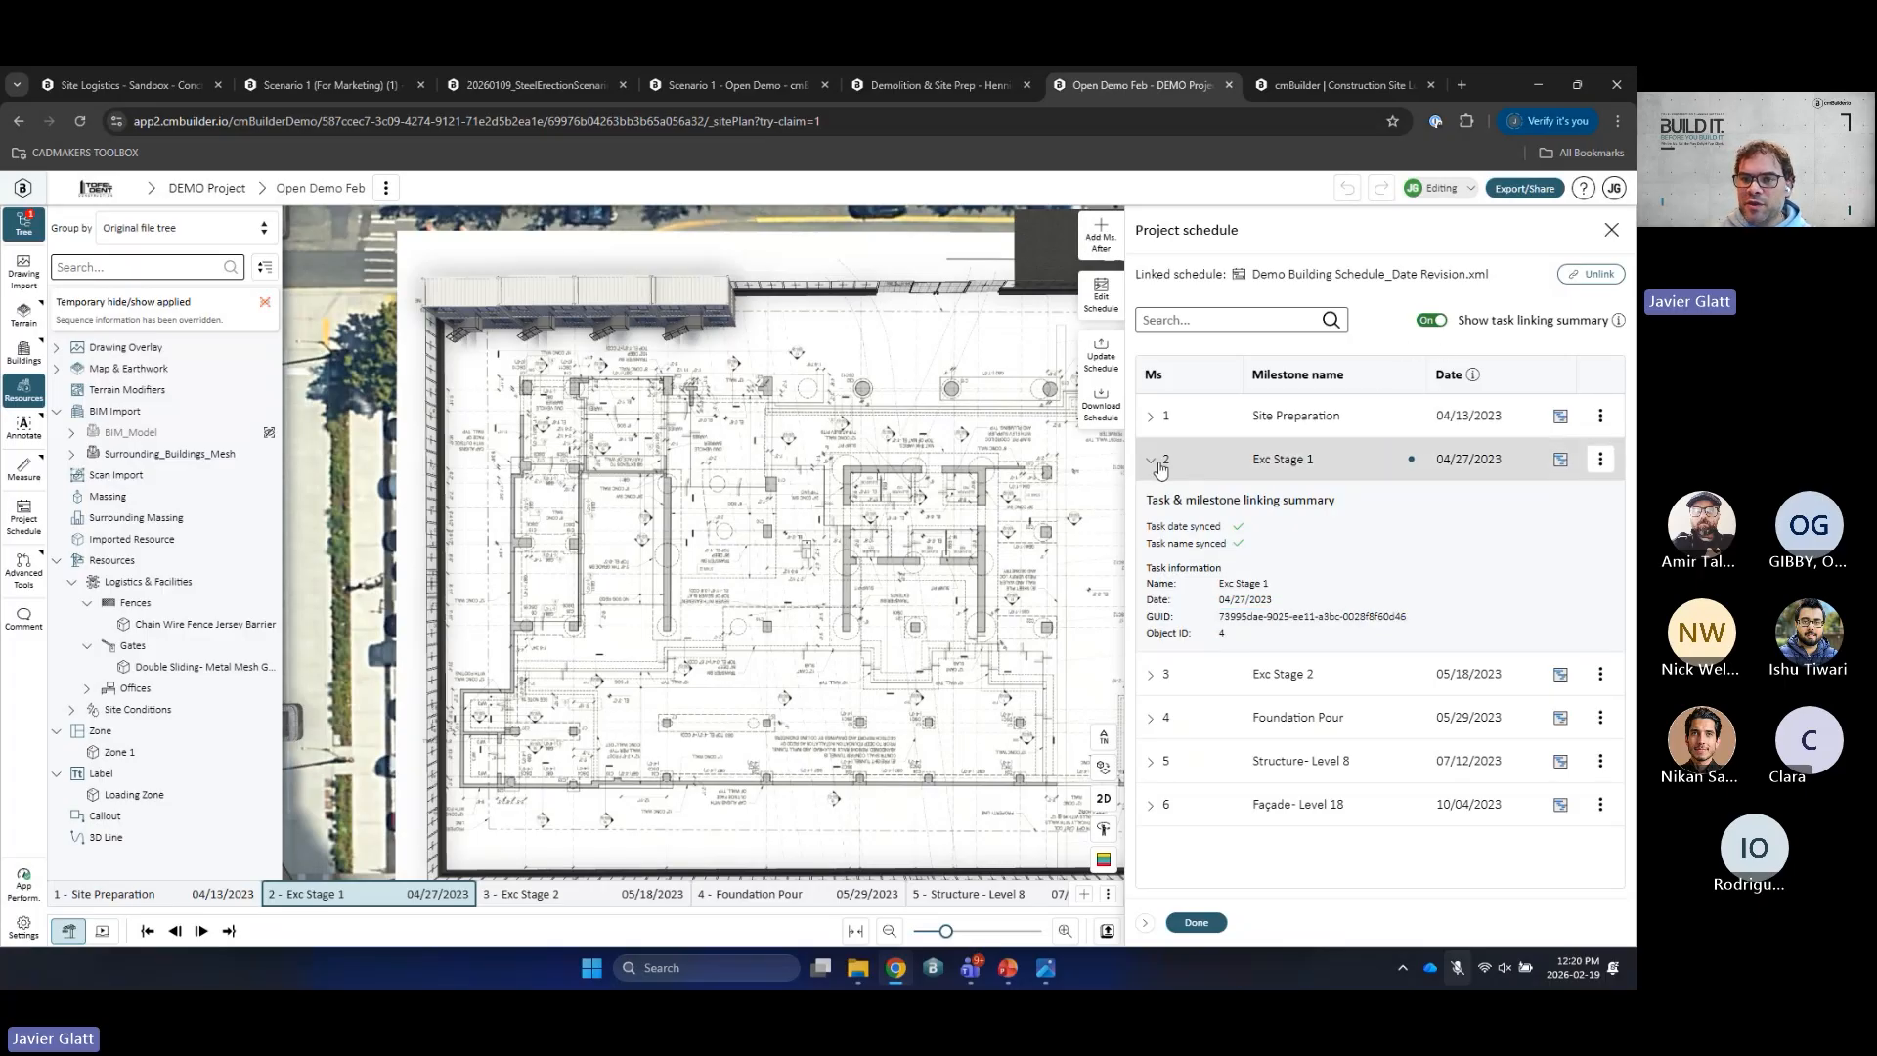
Step: Turn off the task linking summary and close the project schedule
left_click(1430, 320)
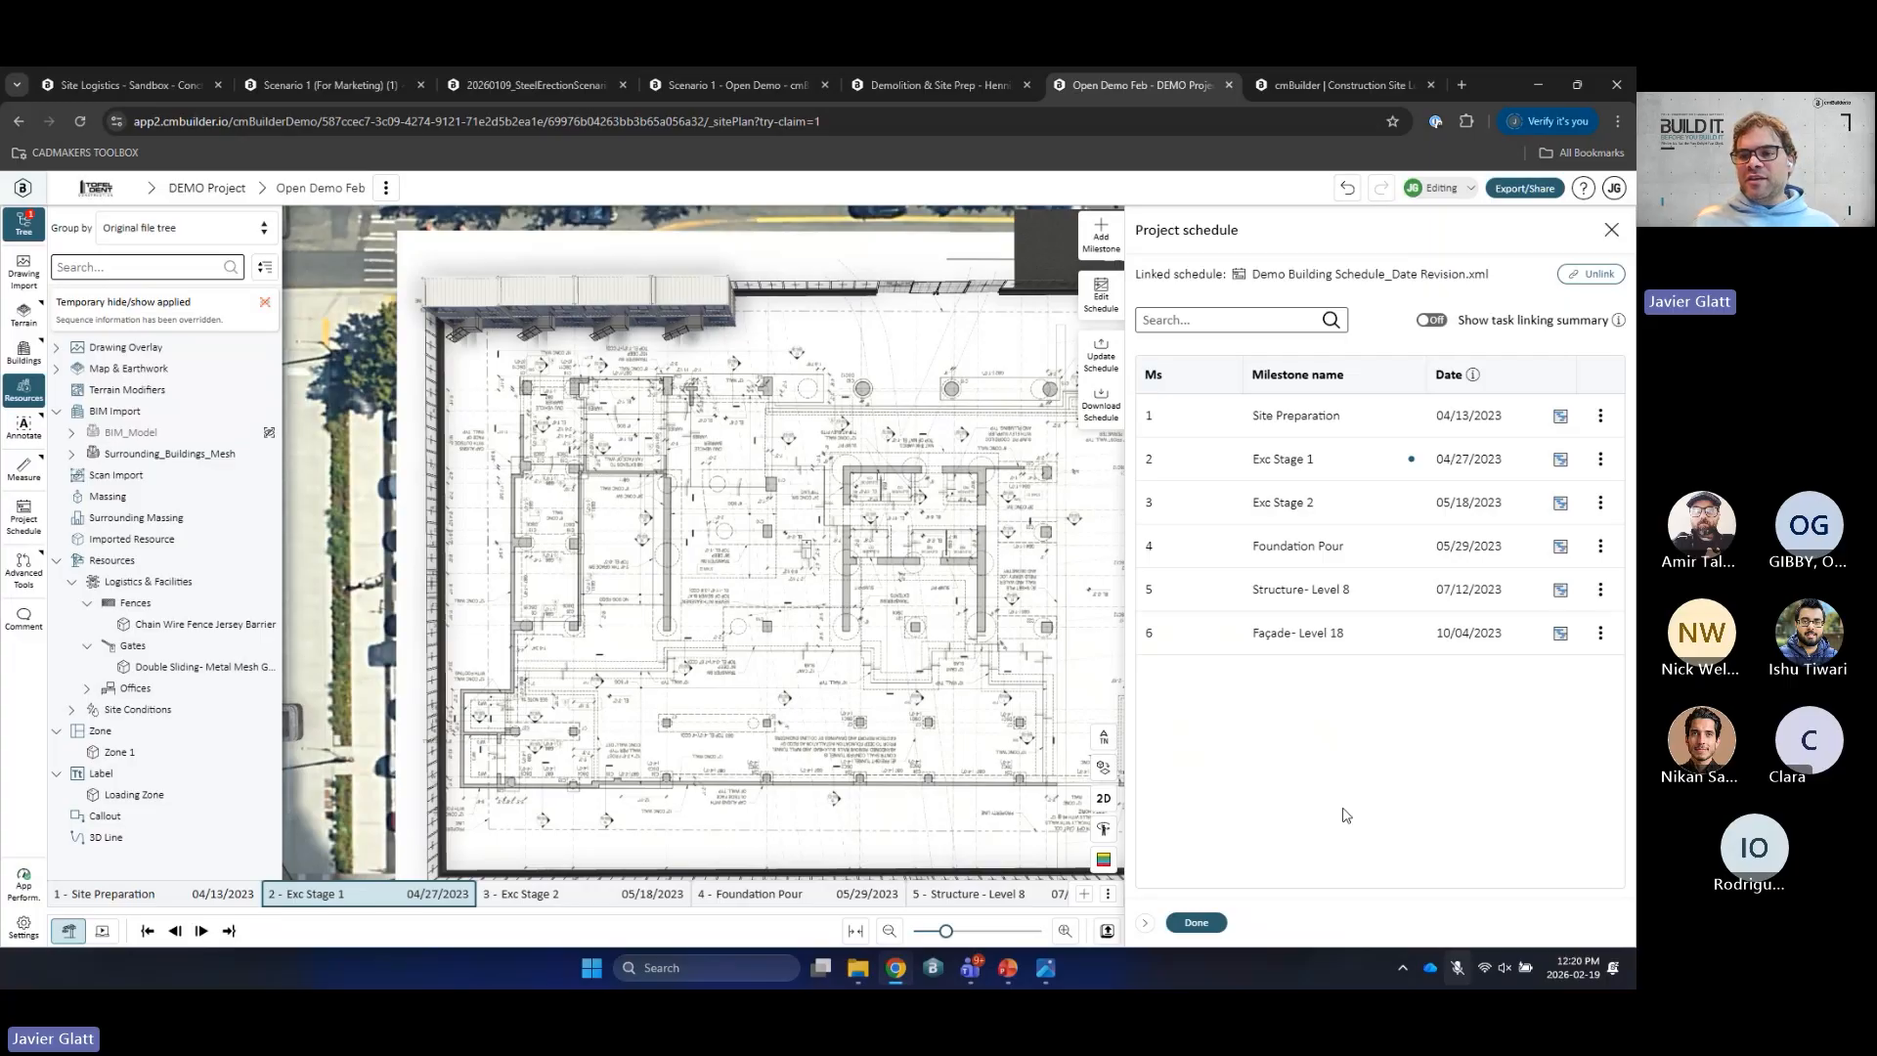
left_click(1201, 922)
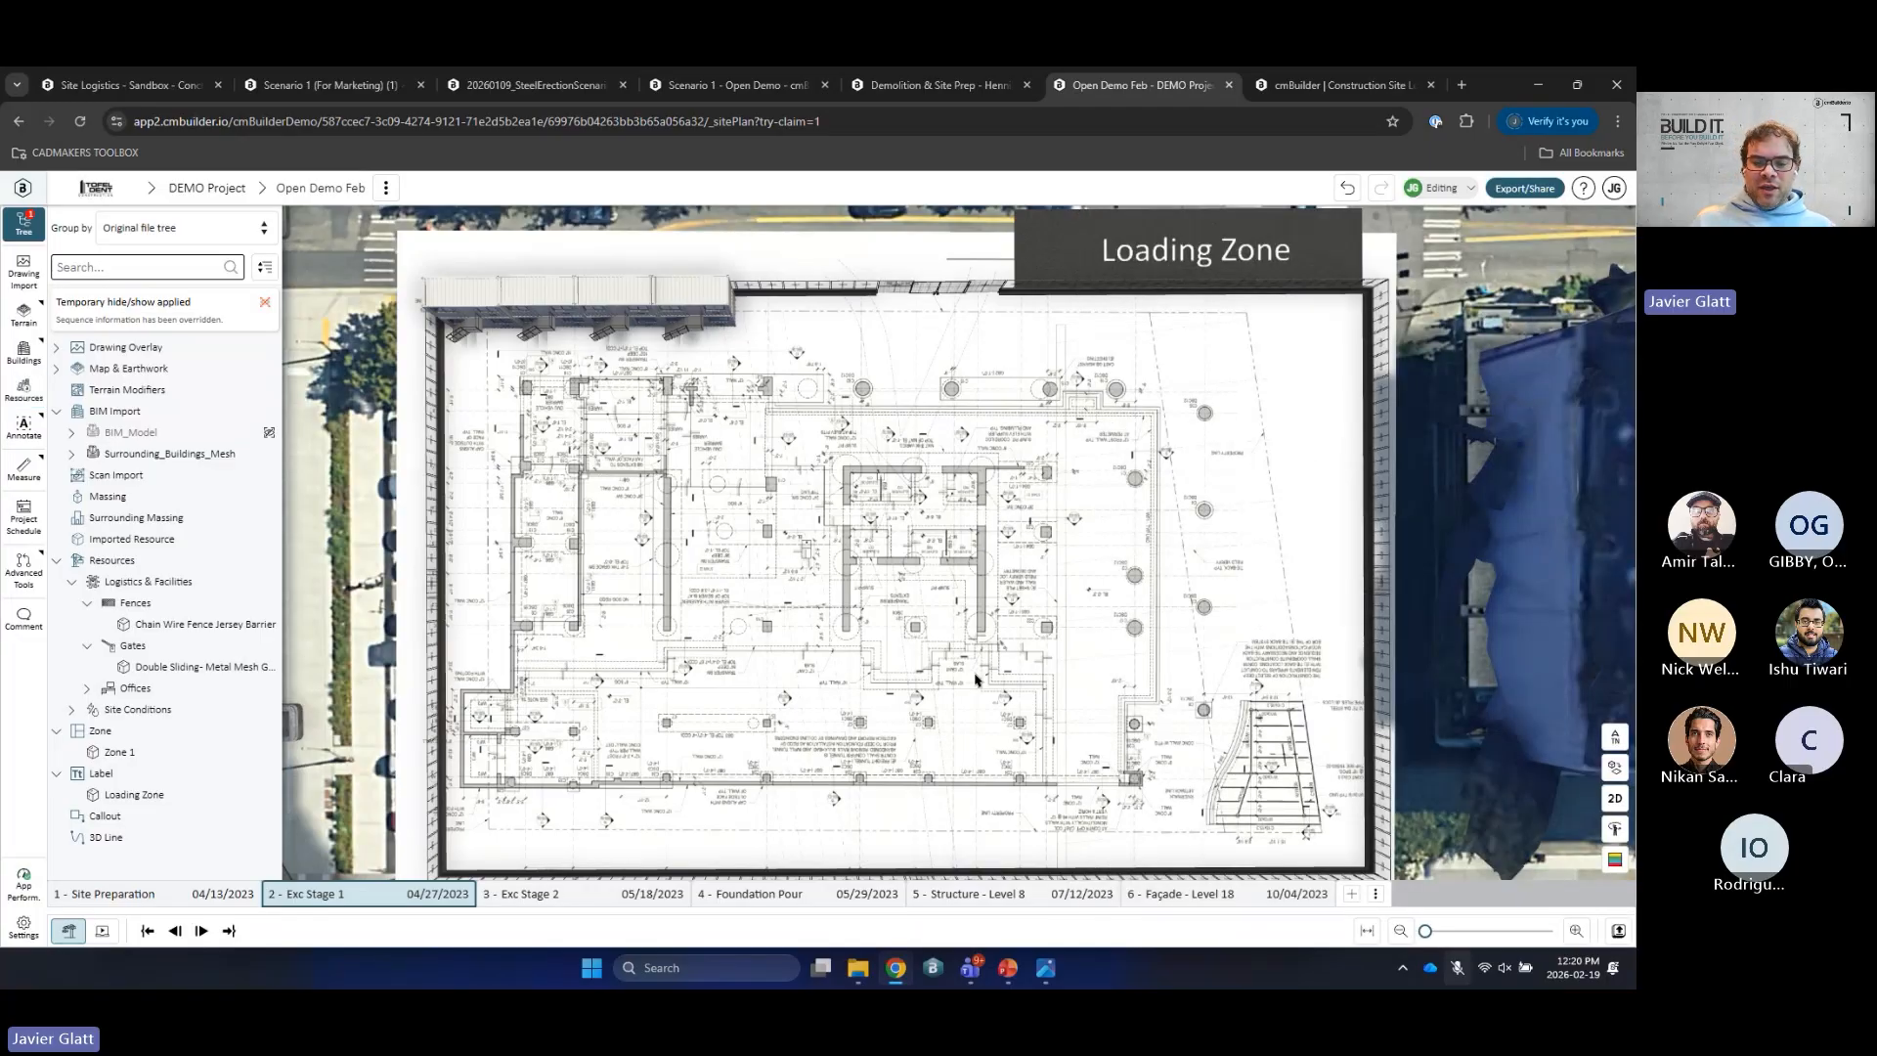
Step: Create an earthwork cut for Exc Stage 1 from a rectangular sketch about 105.3 ft by 137.7 ft, starting beside the container offices inside the fence
left_click_drag(931, 709, 917, 631)
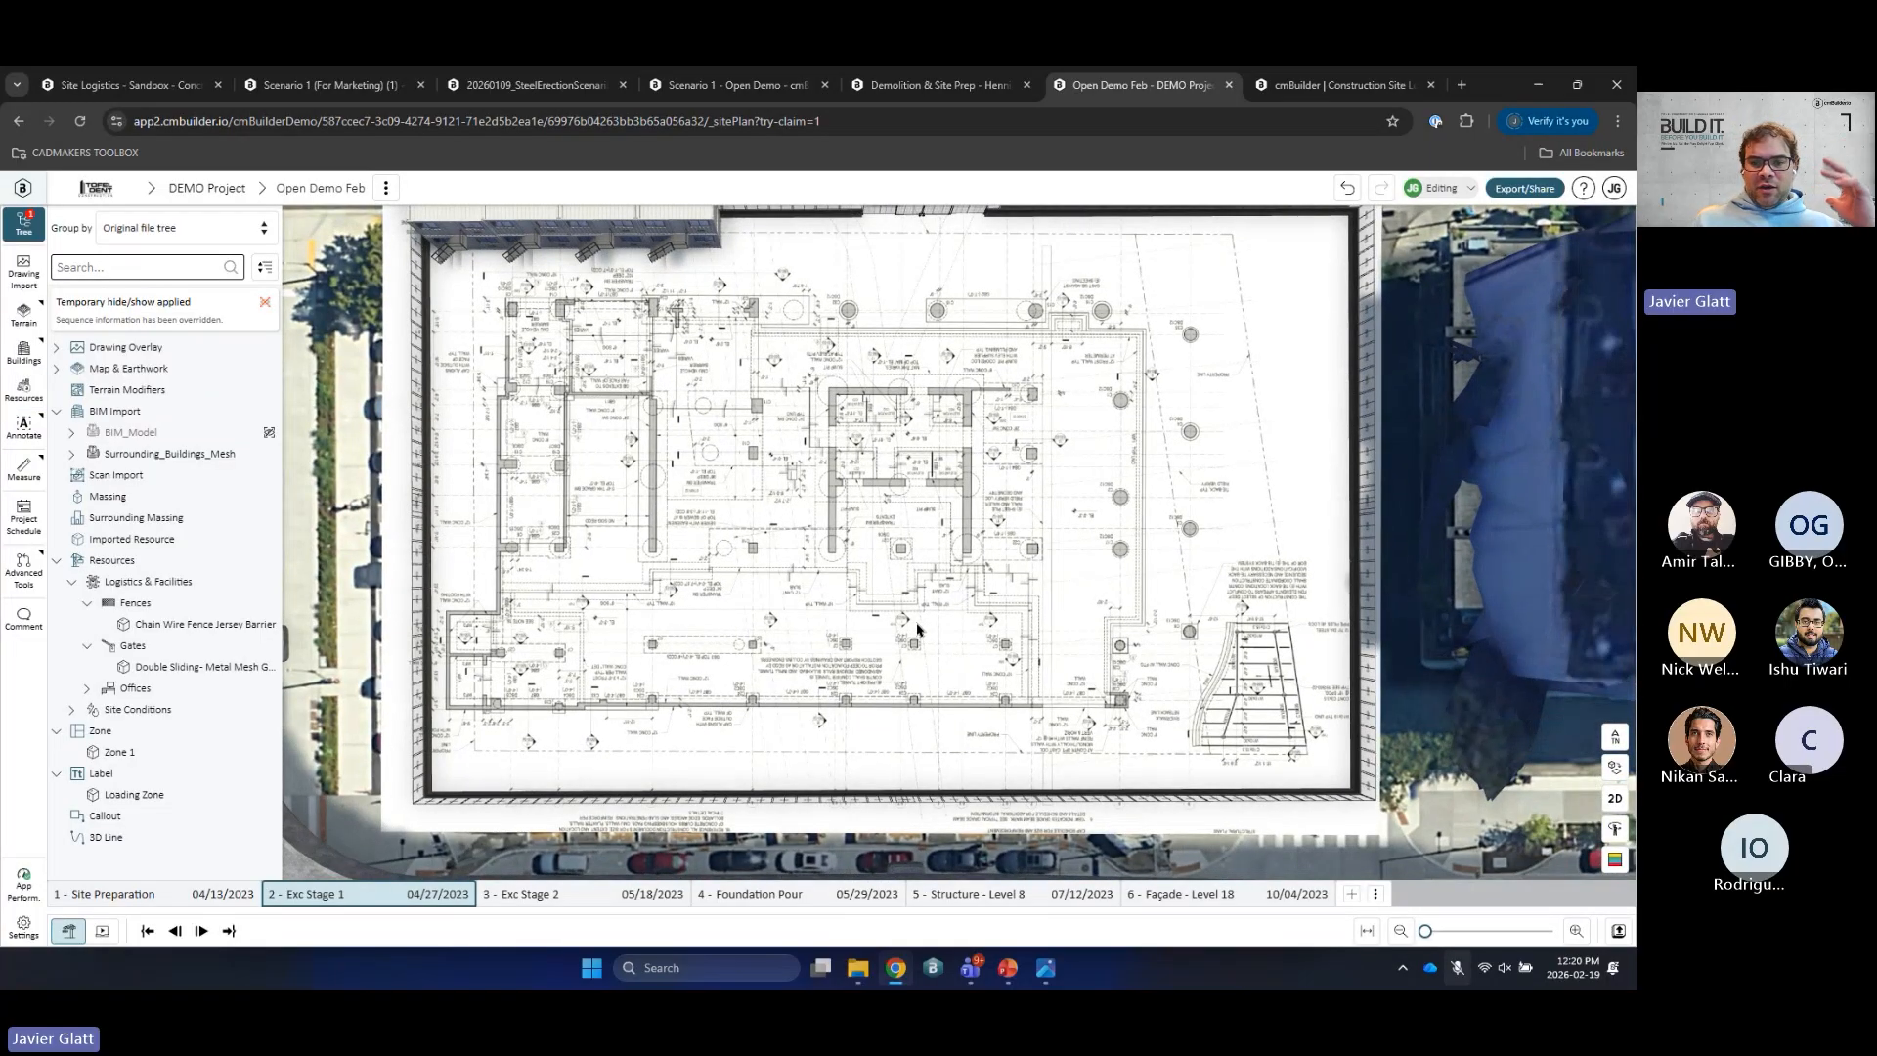
left_click_drag(584, 689, 576, 704)
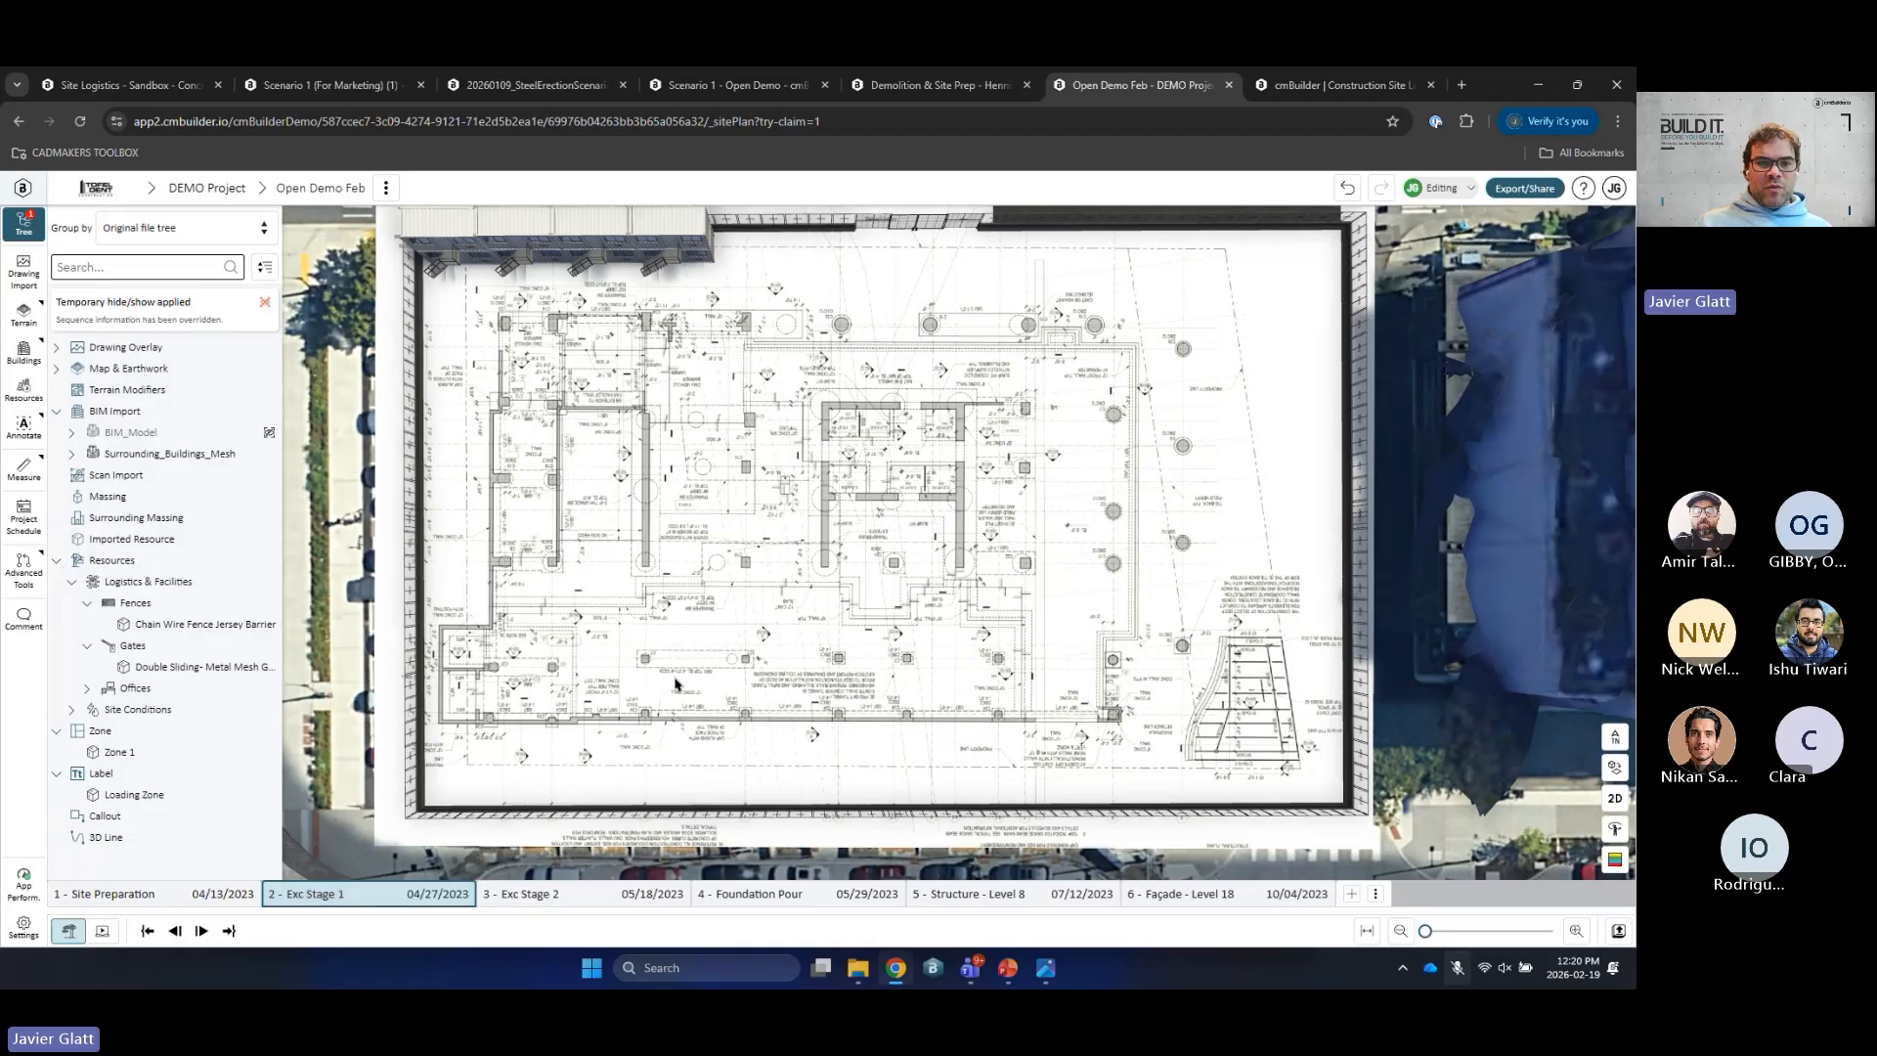
left_click_drag(676, 687, 643, 692)
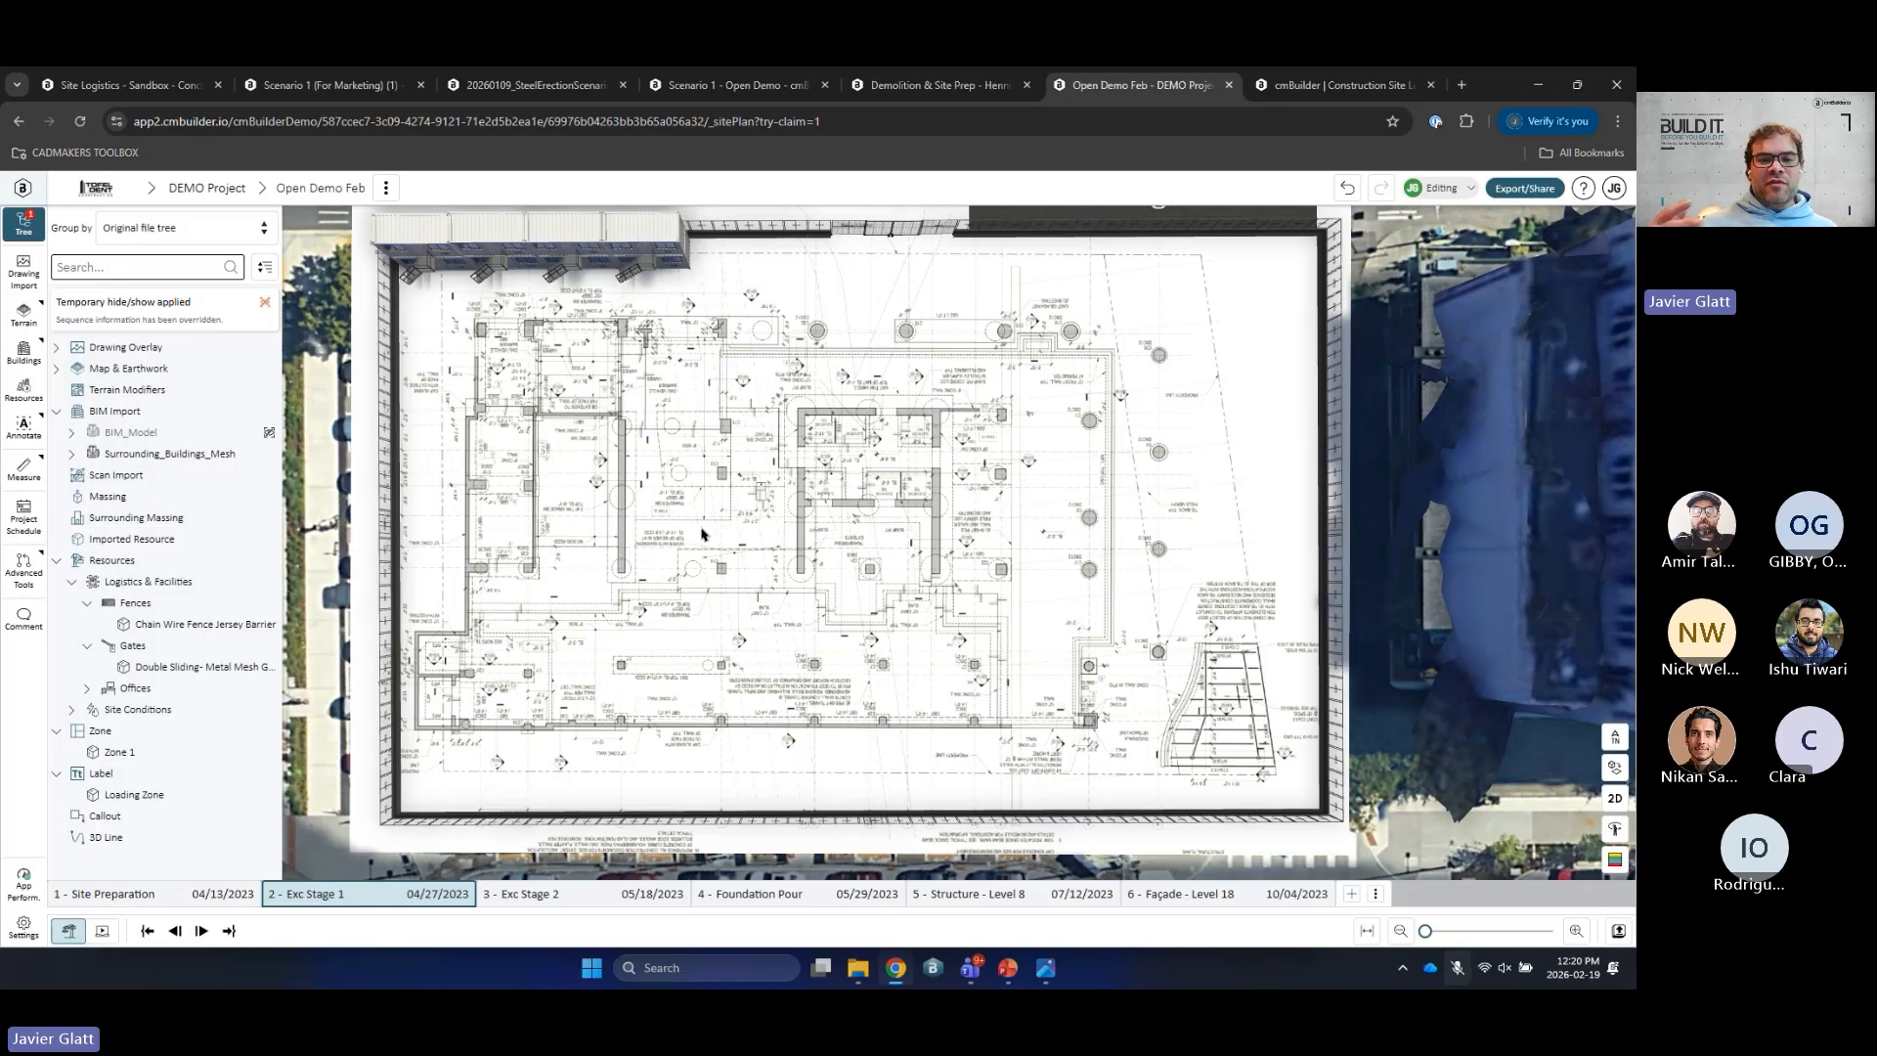
left_click(22, 324)
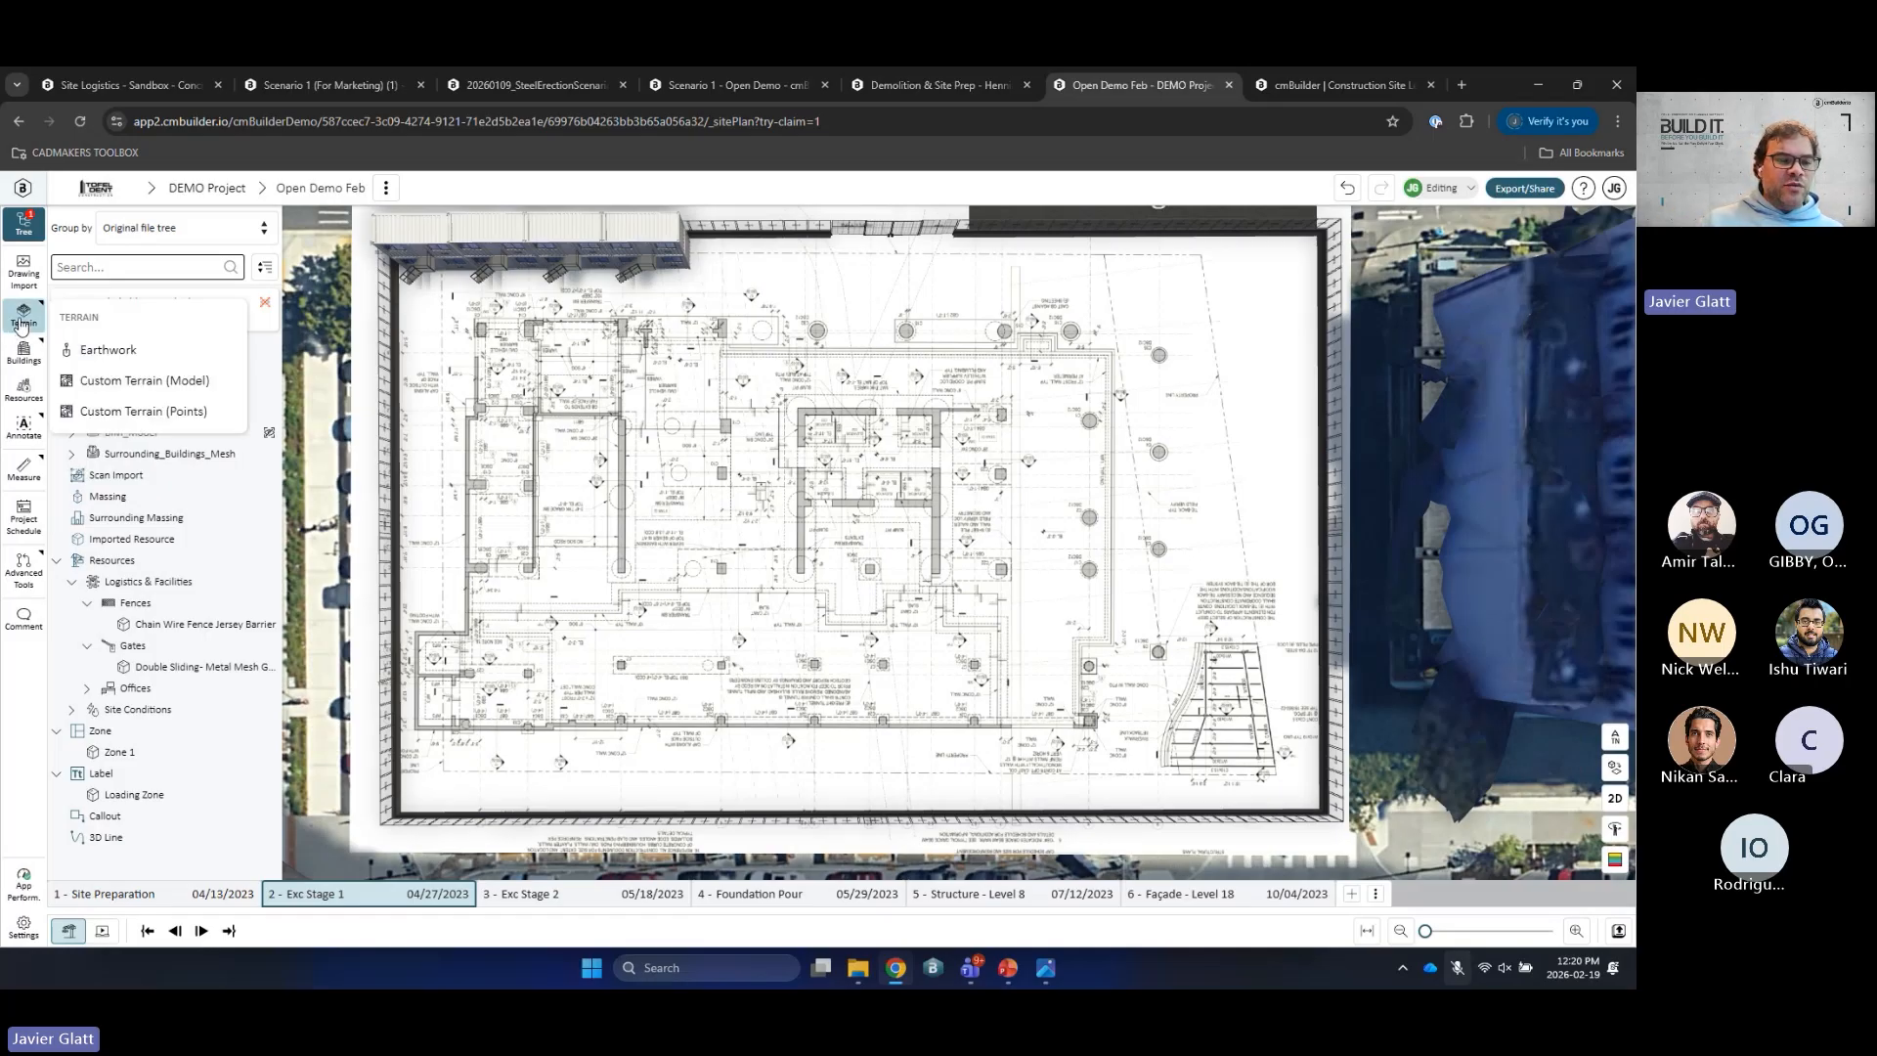
left_click(112, 351)
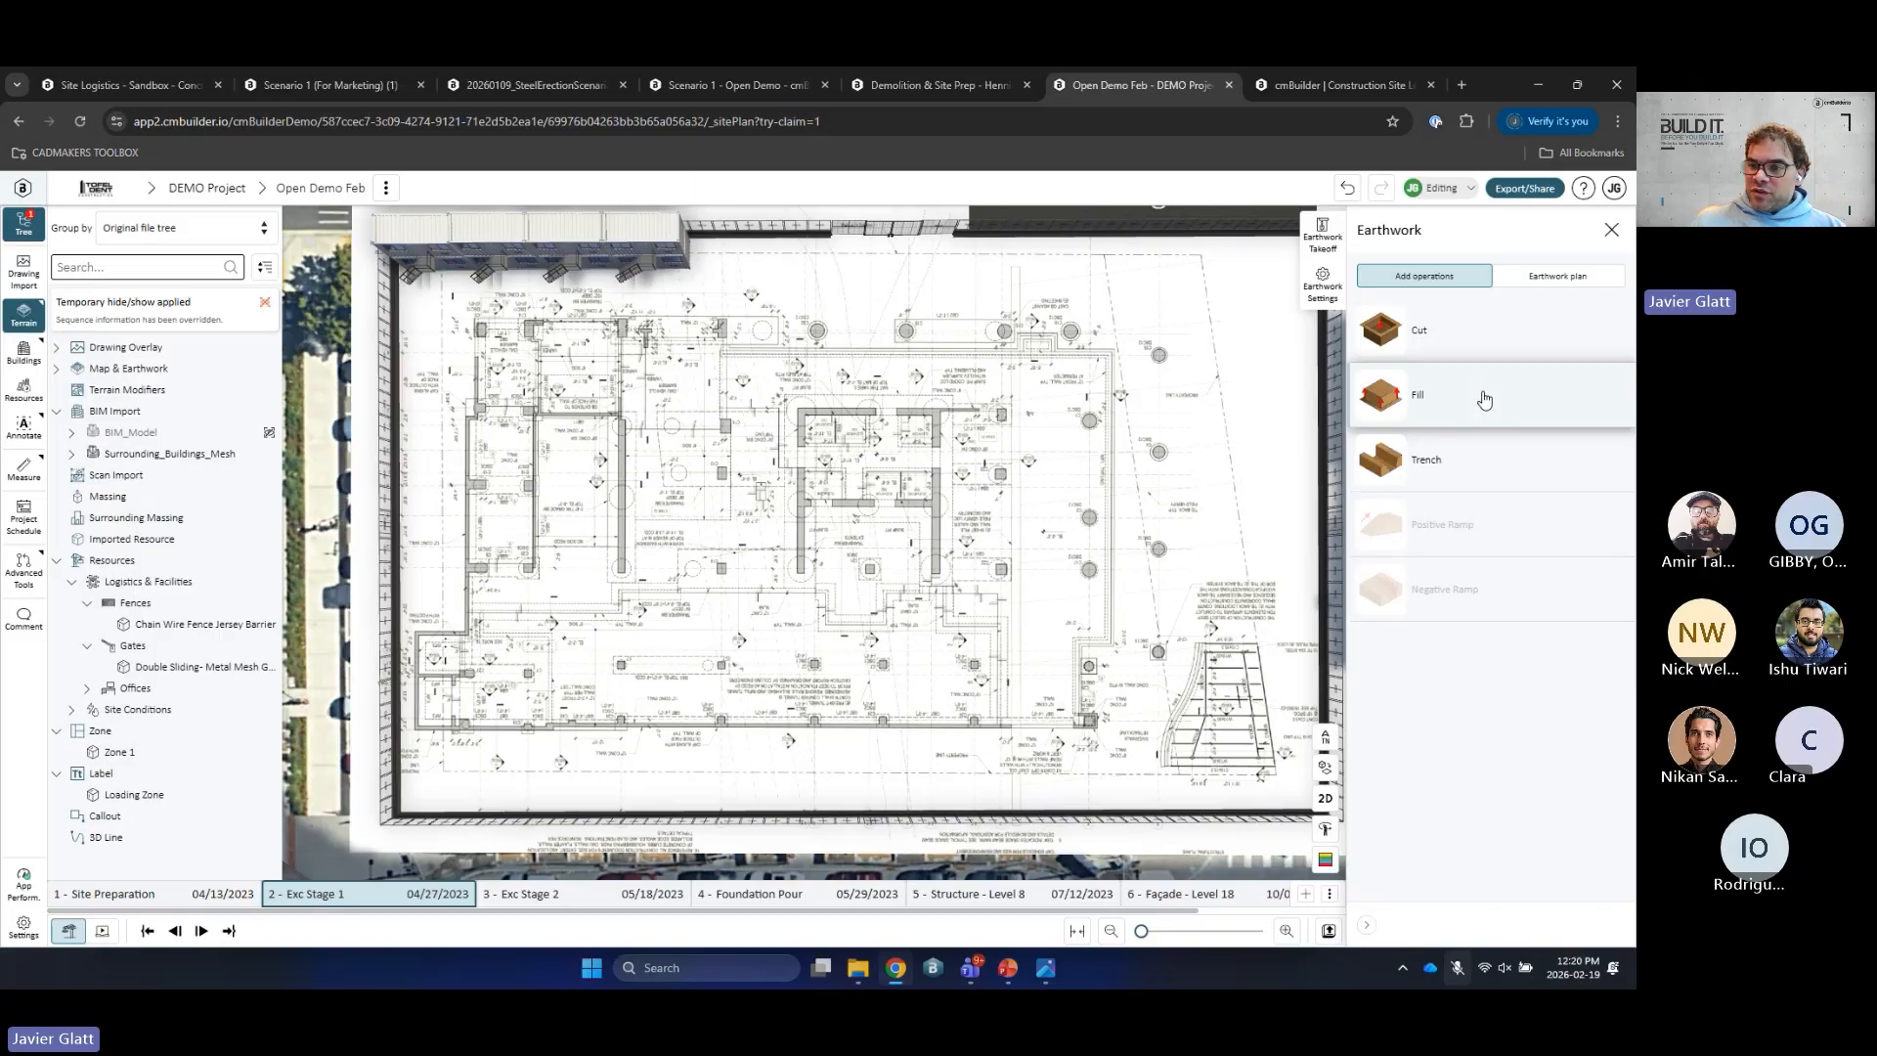
left_click(1467, 336)
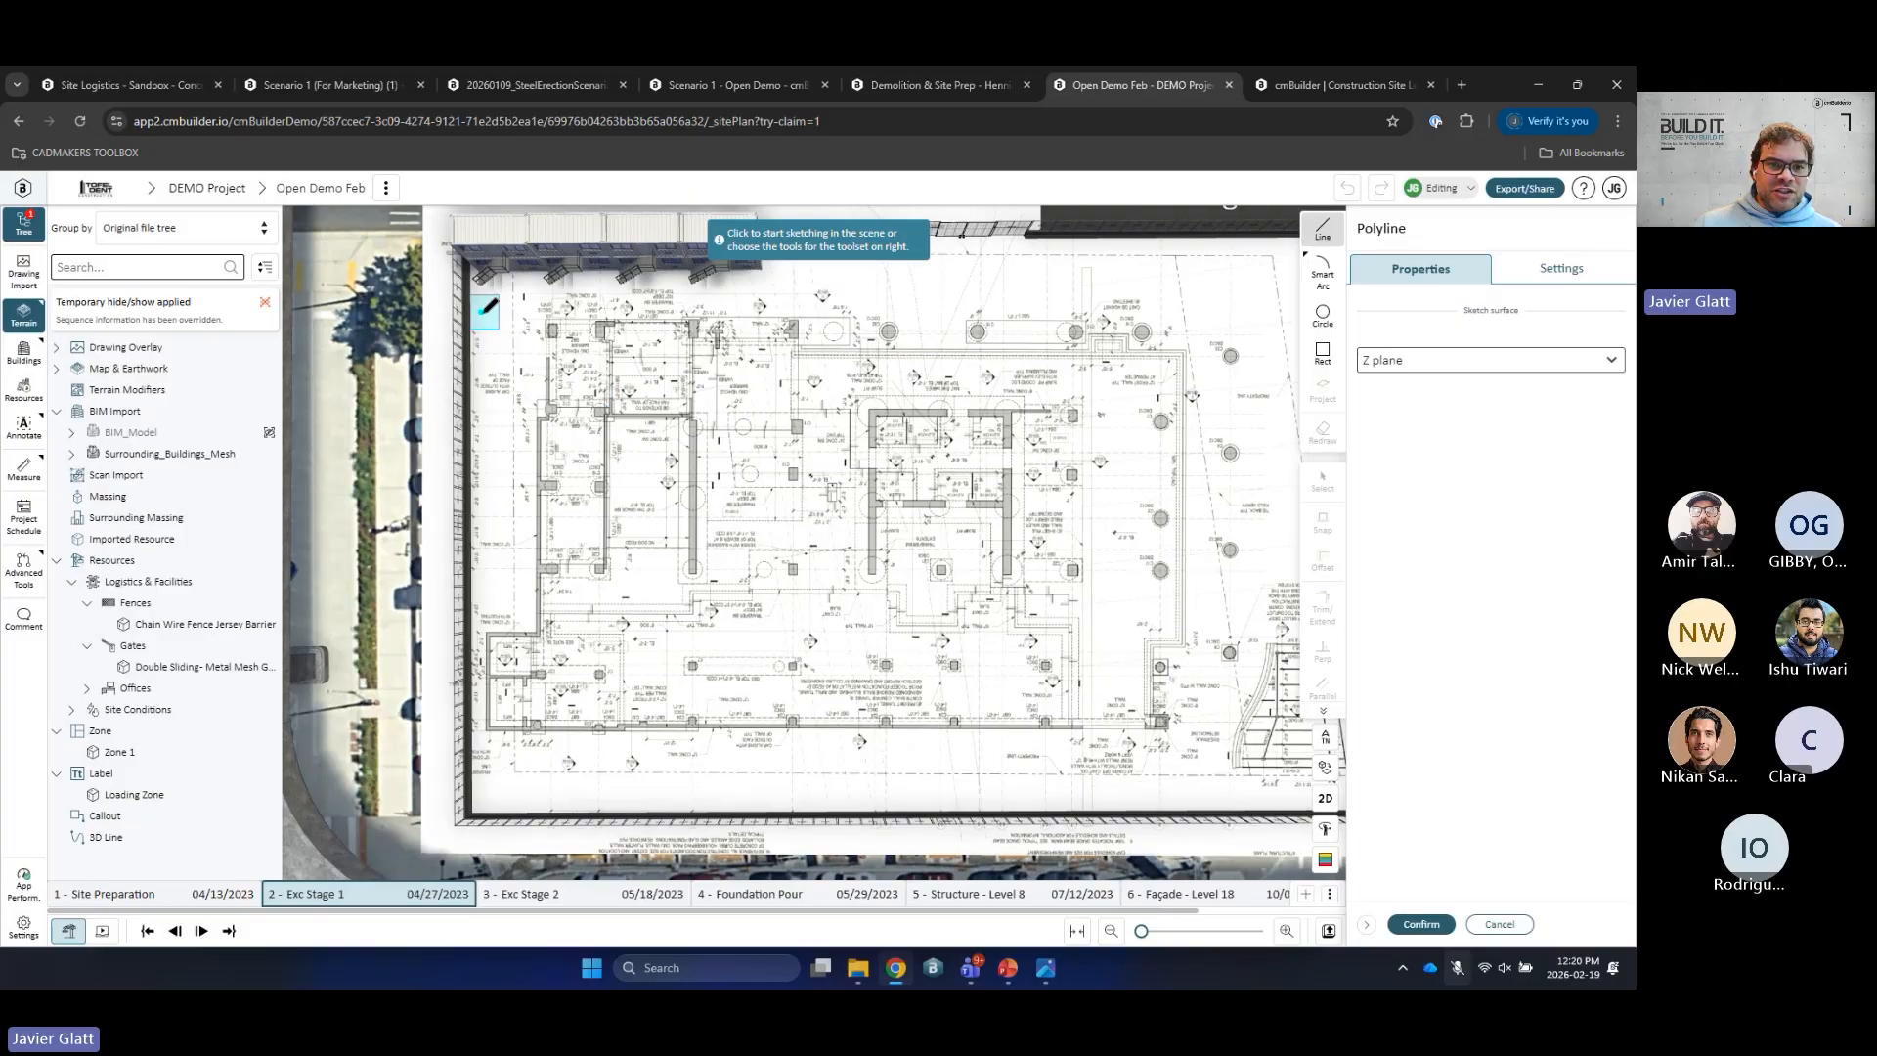
left_click(482, 311)
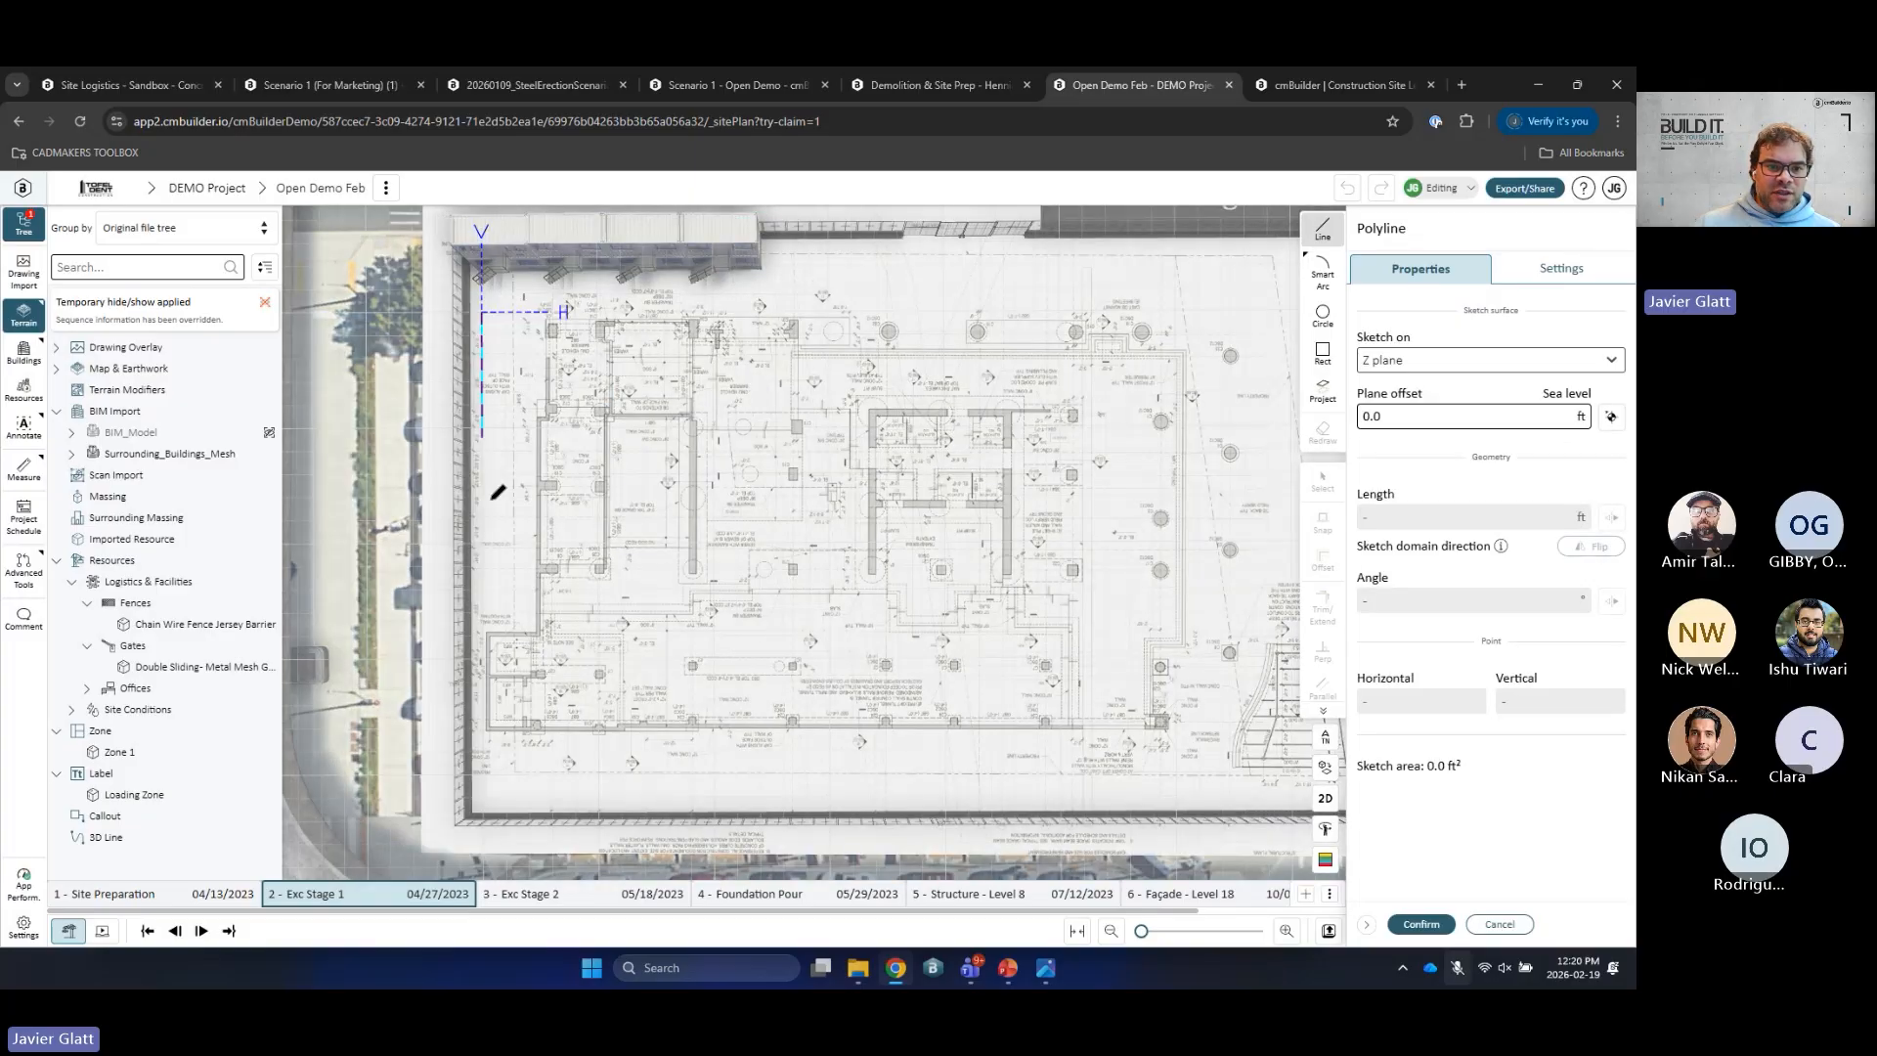
left_click(483, 796)
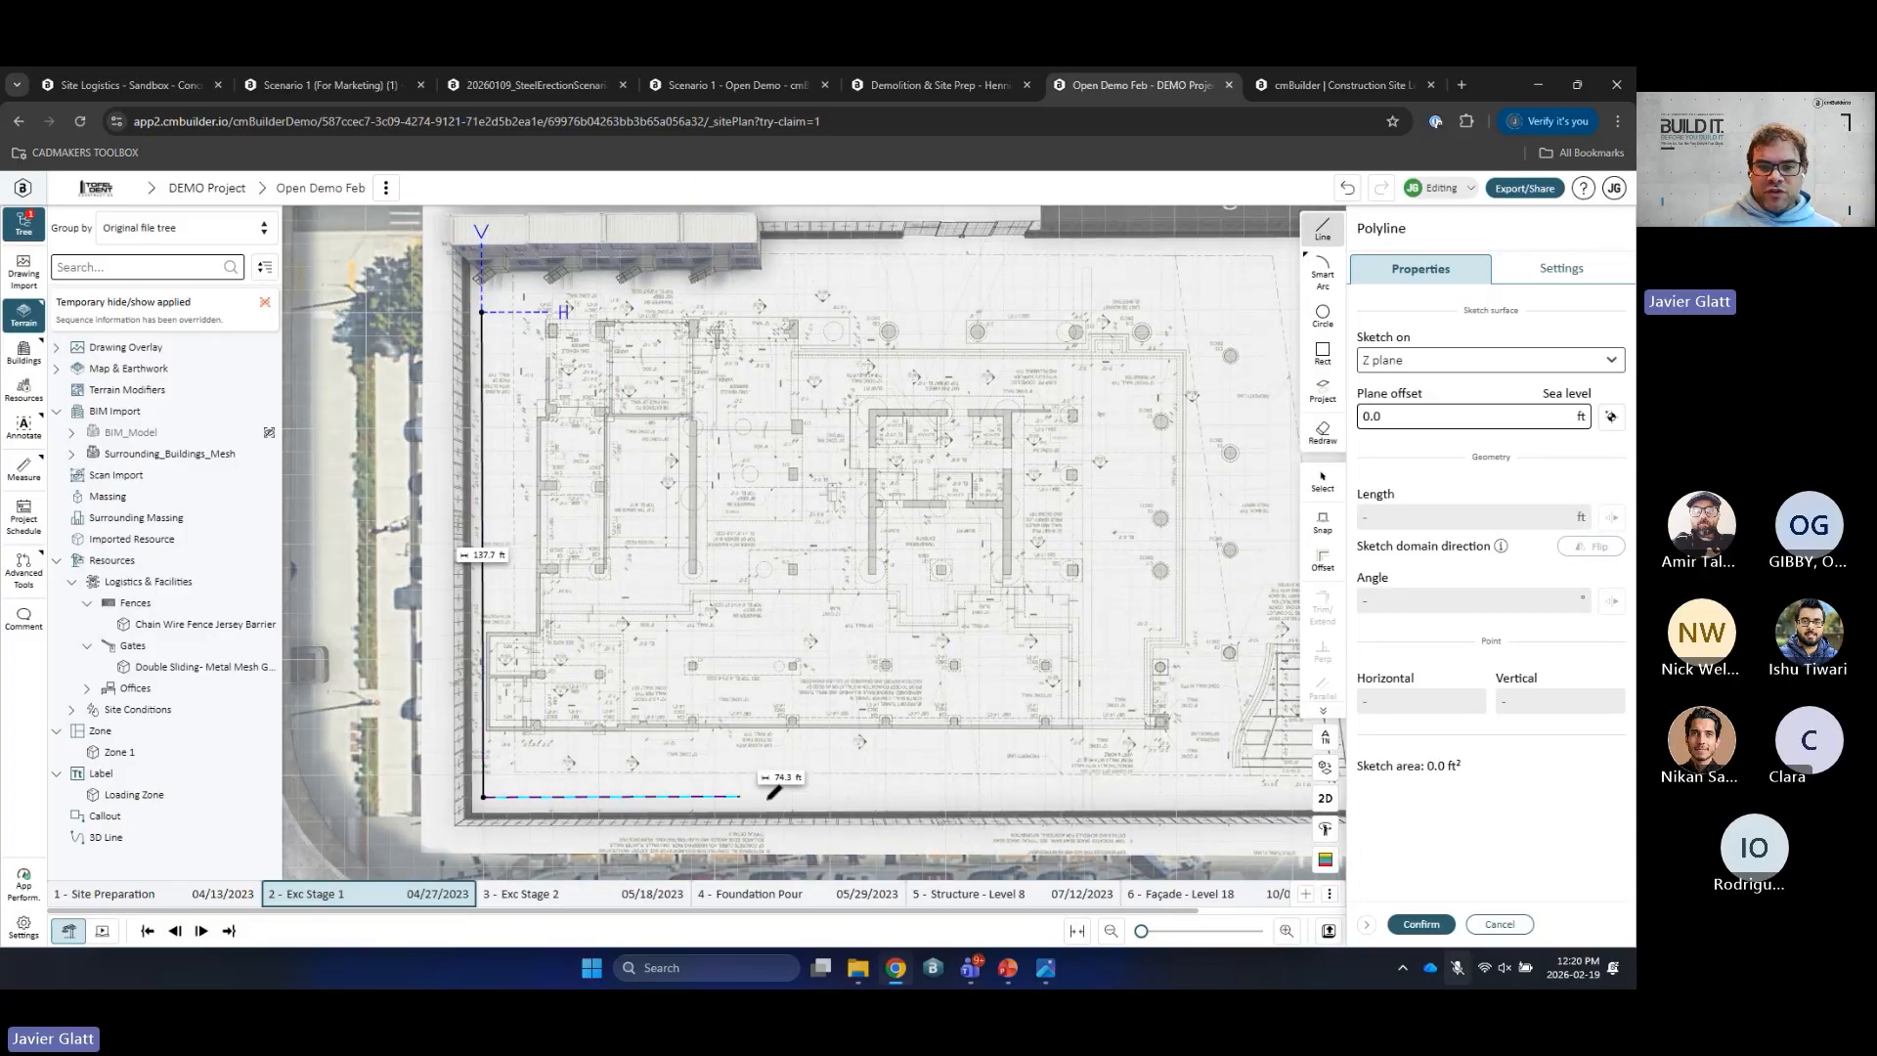
left_click(854, 796)
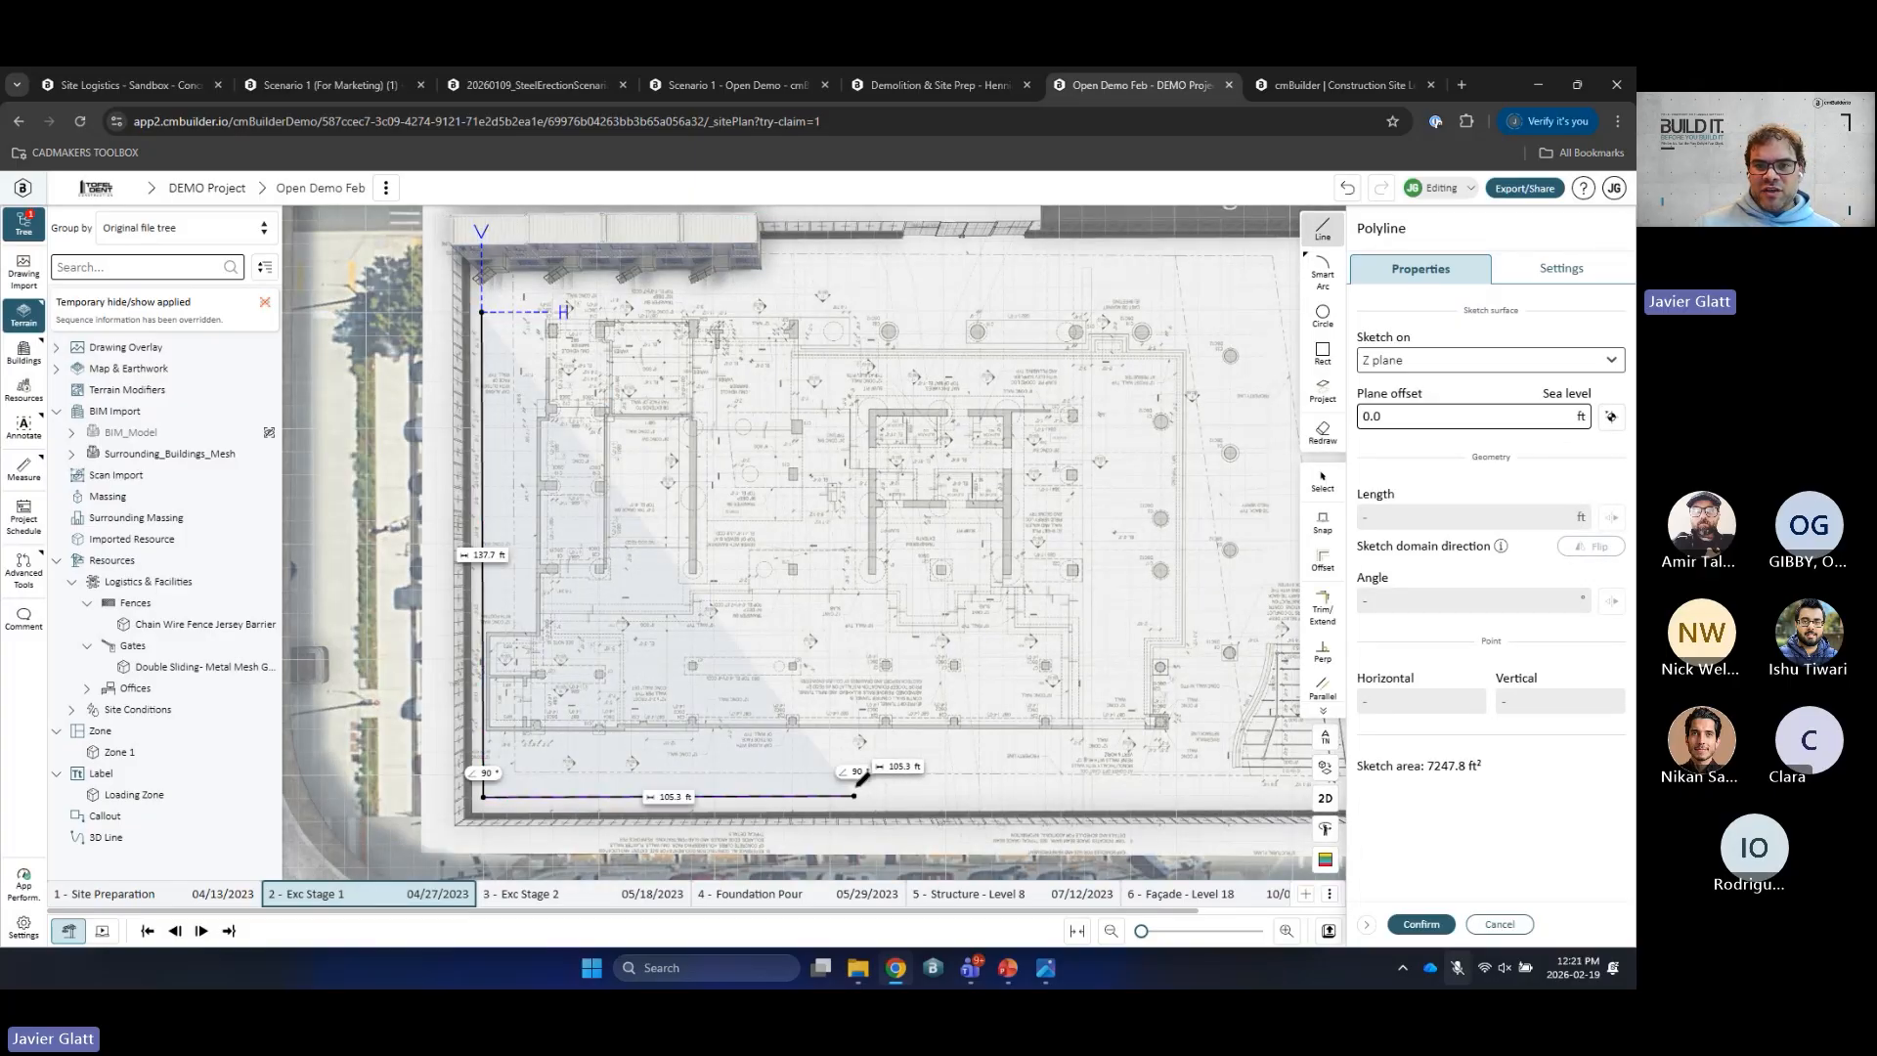
left_click(853, 311)
left_click(483, 311)
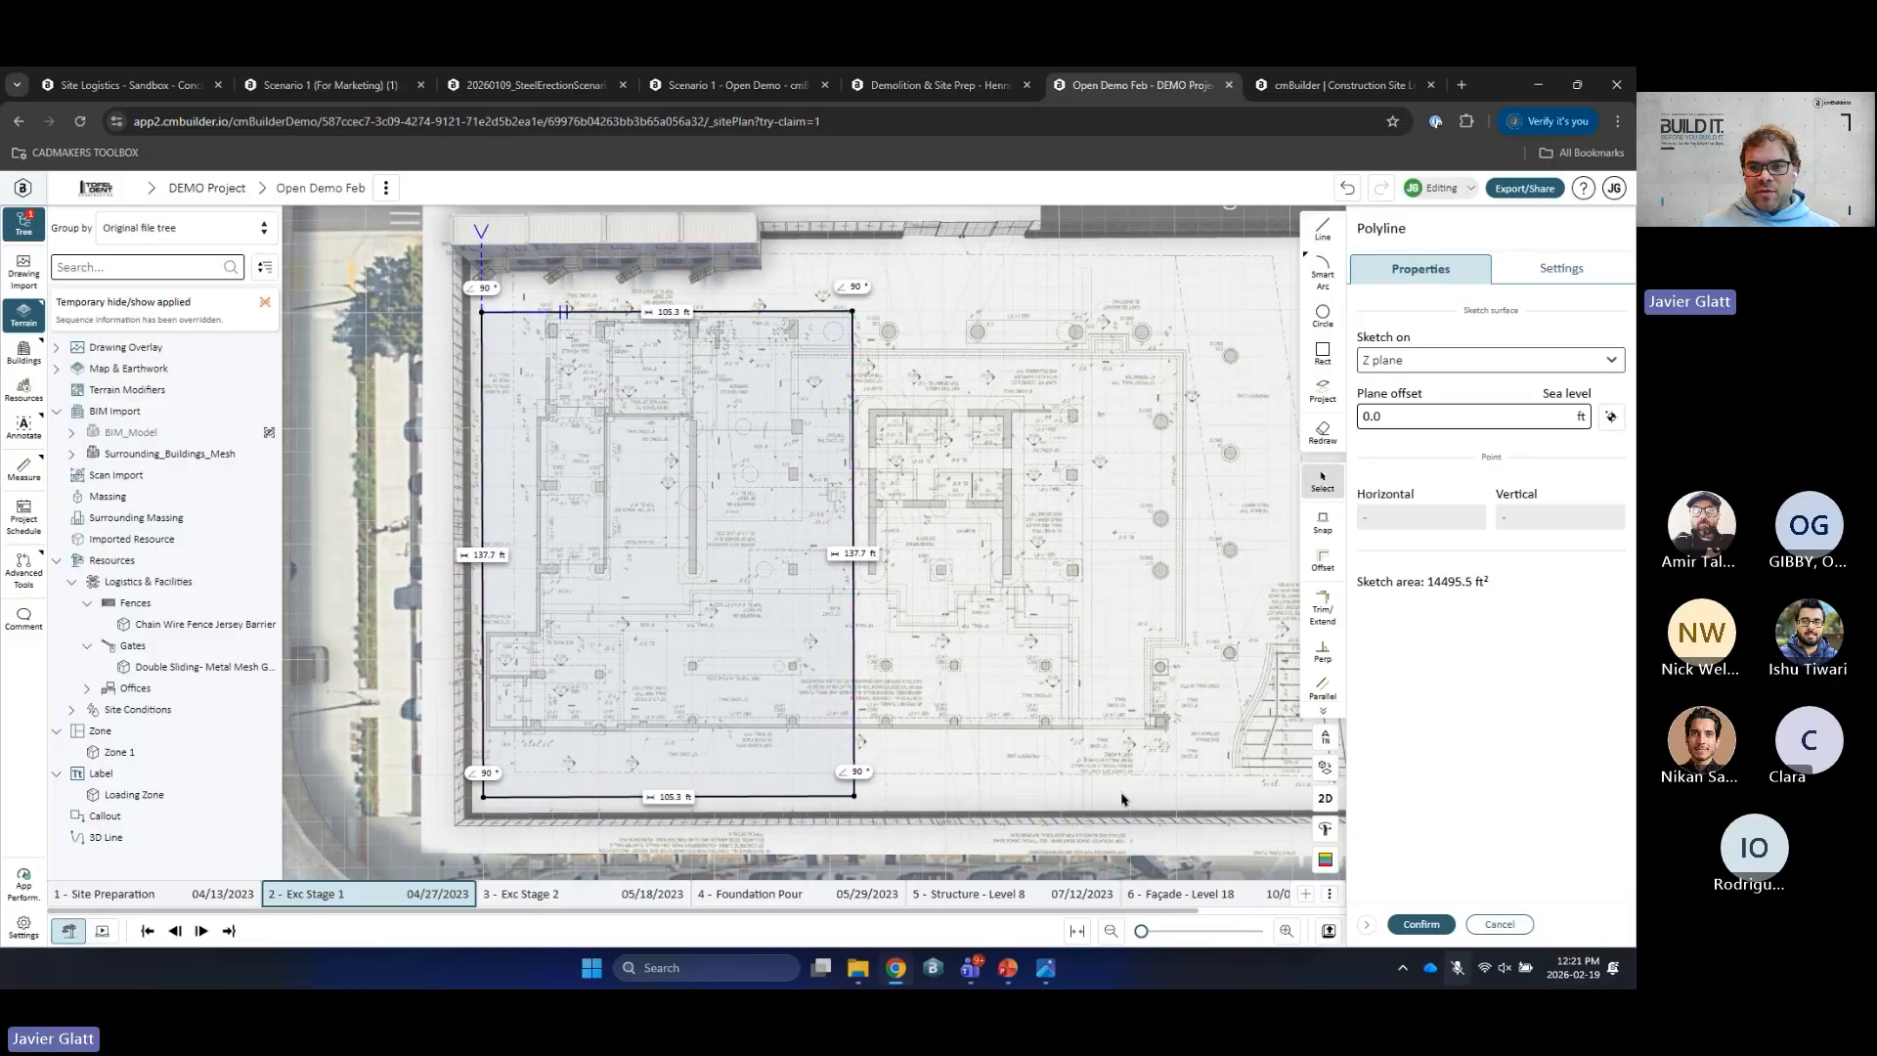
left_click(1422, 924)
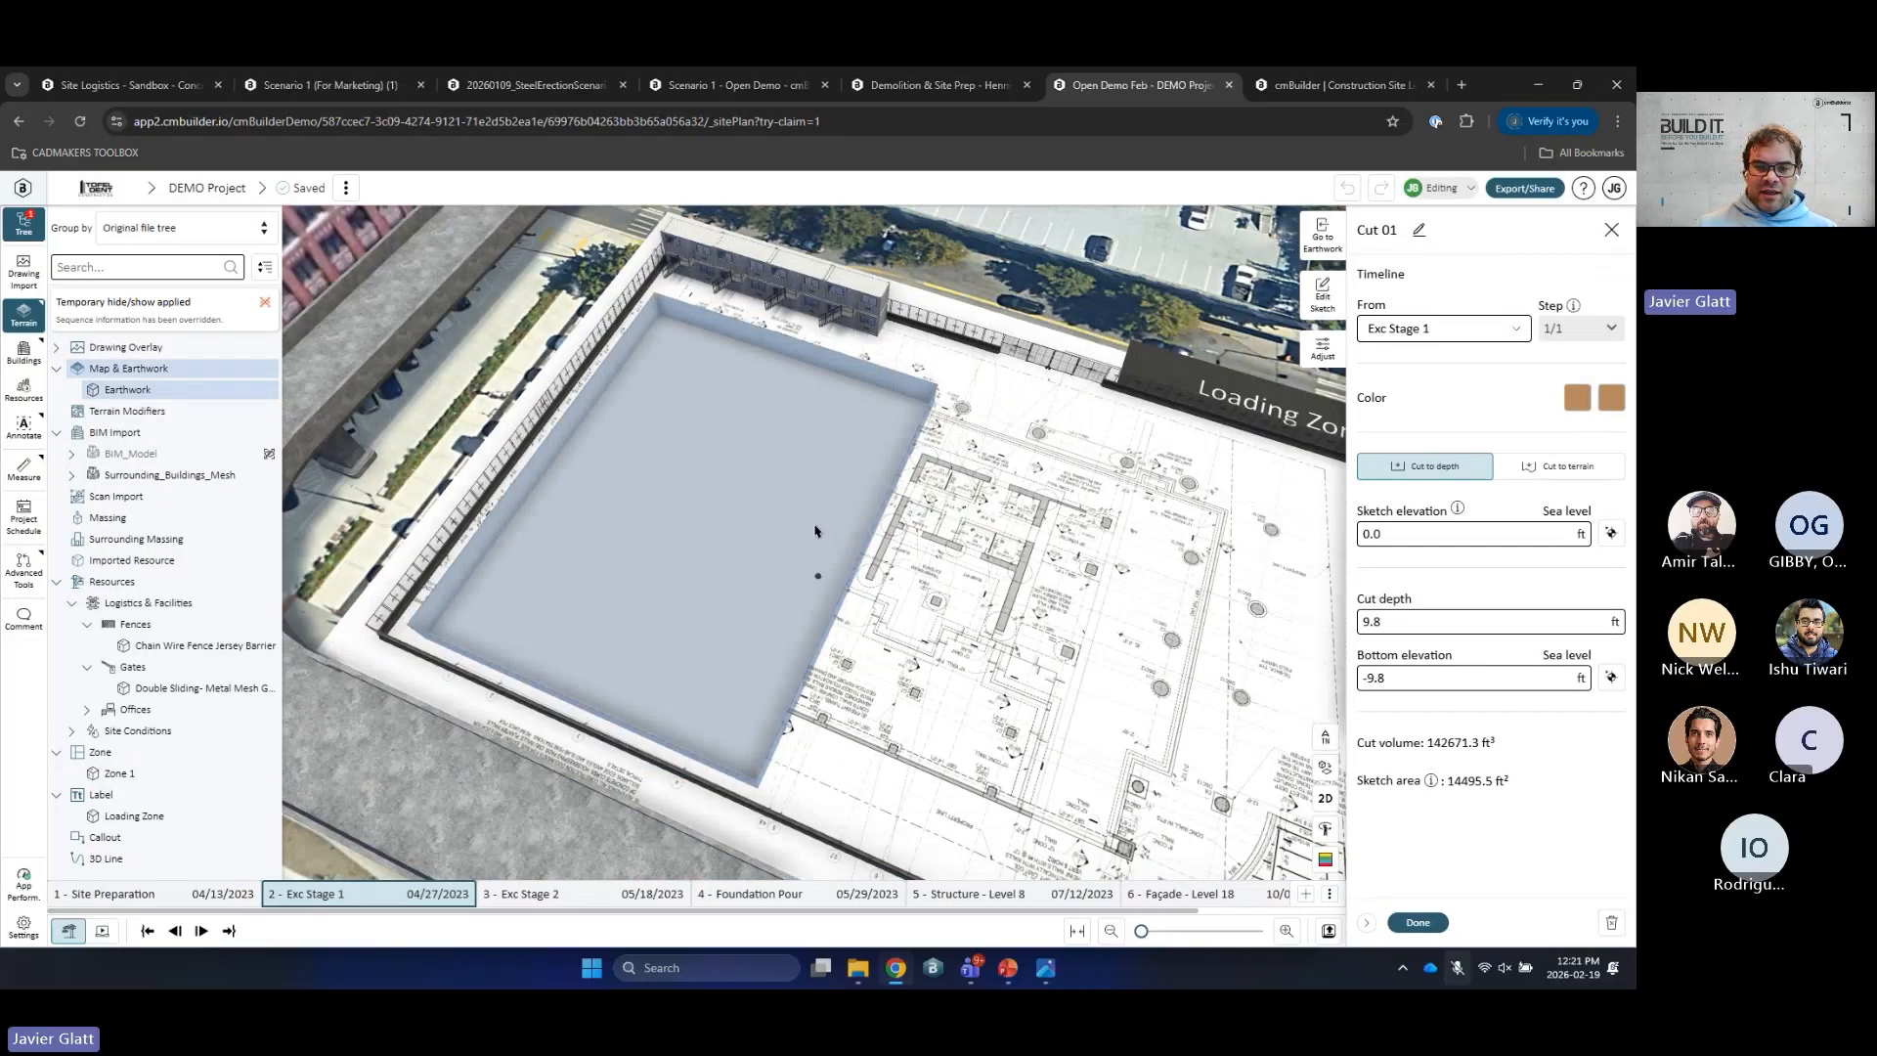
Step: Set the cut depth of the Exc Stage 1 excavation to 12 ft
middle_click_drag(818, 531, 752, 539)
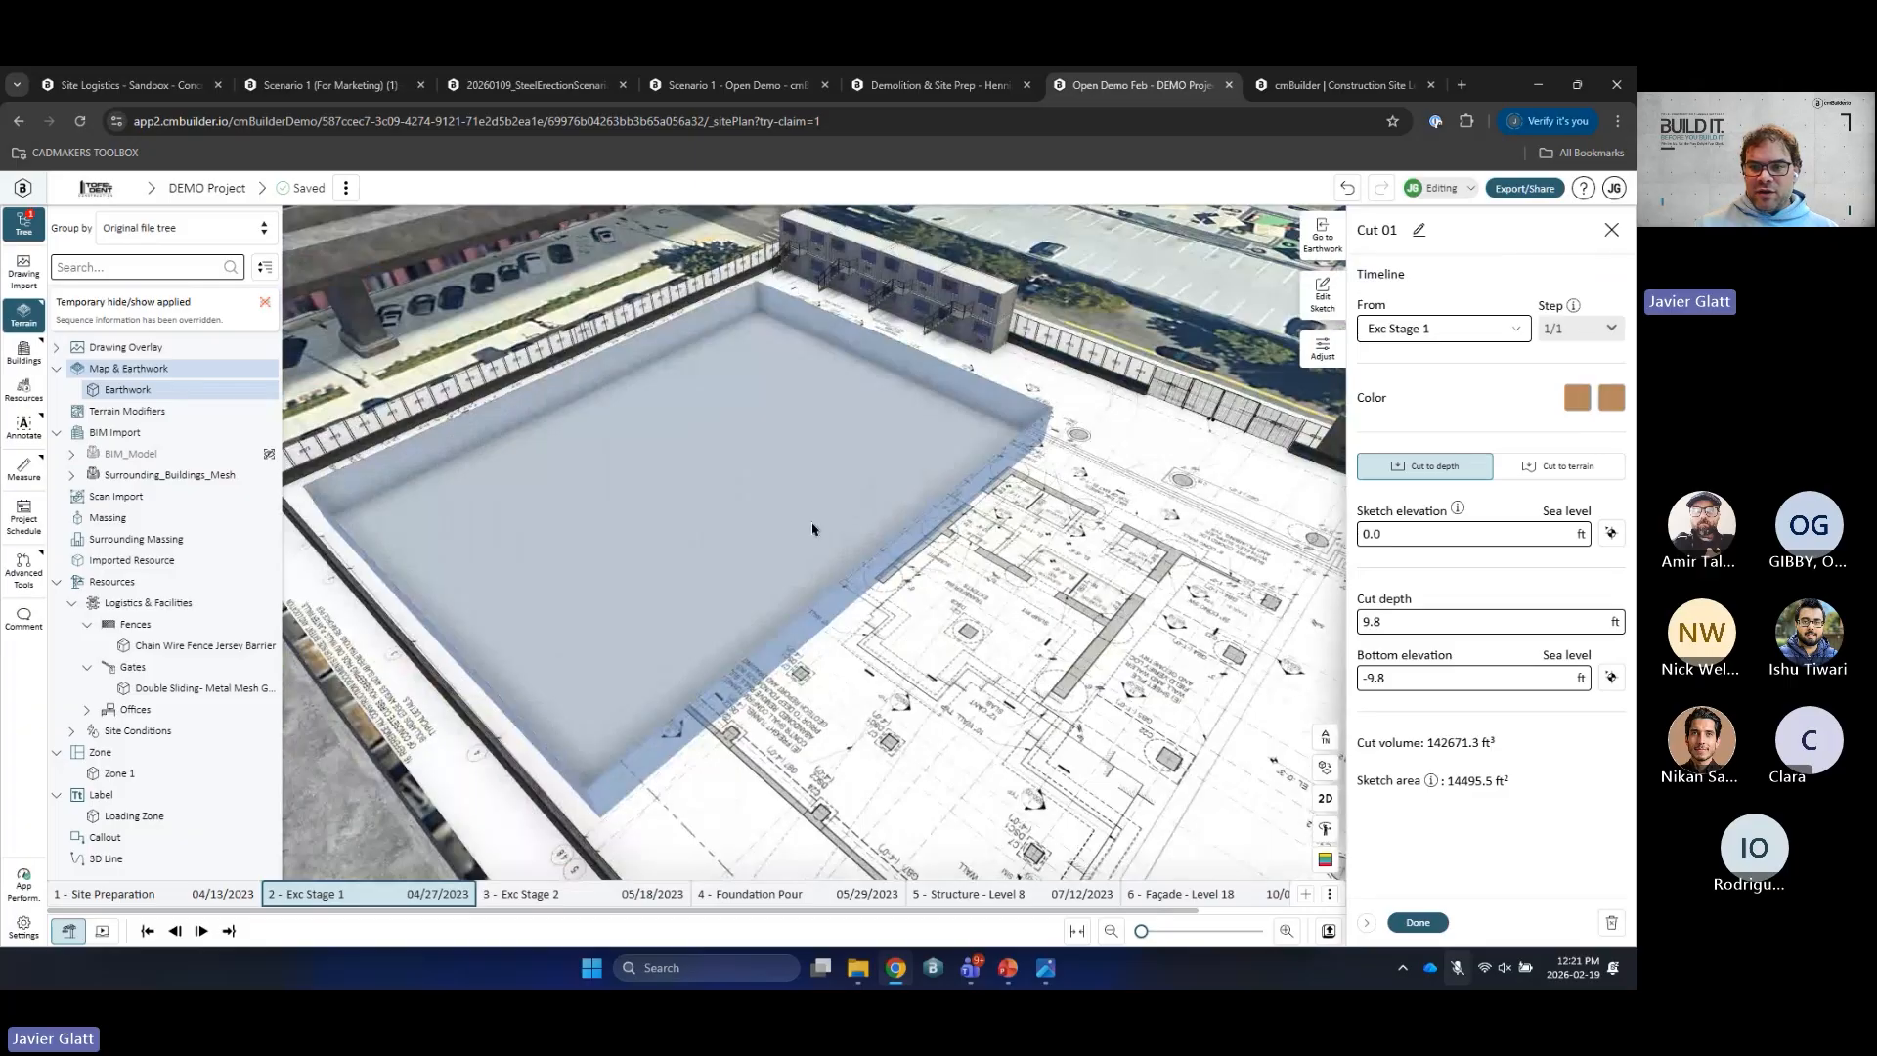
left_click(1394, 620)
left_click_drag(715, 495, 727, 521)
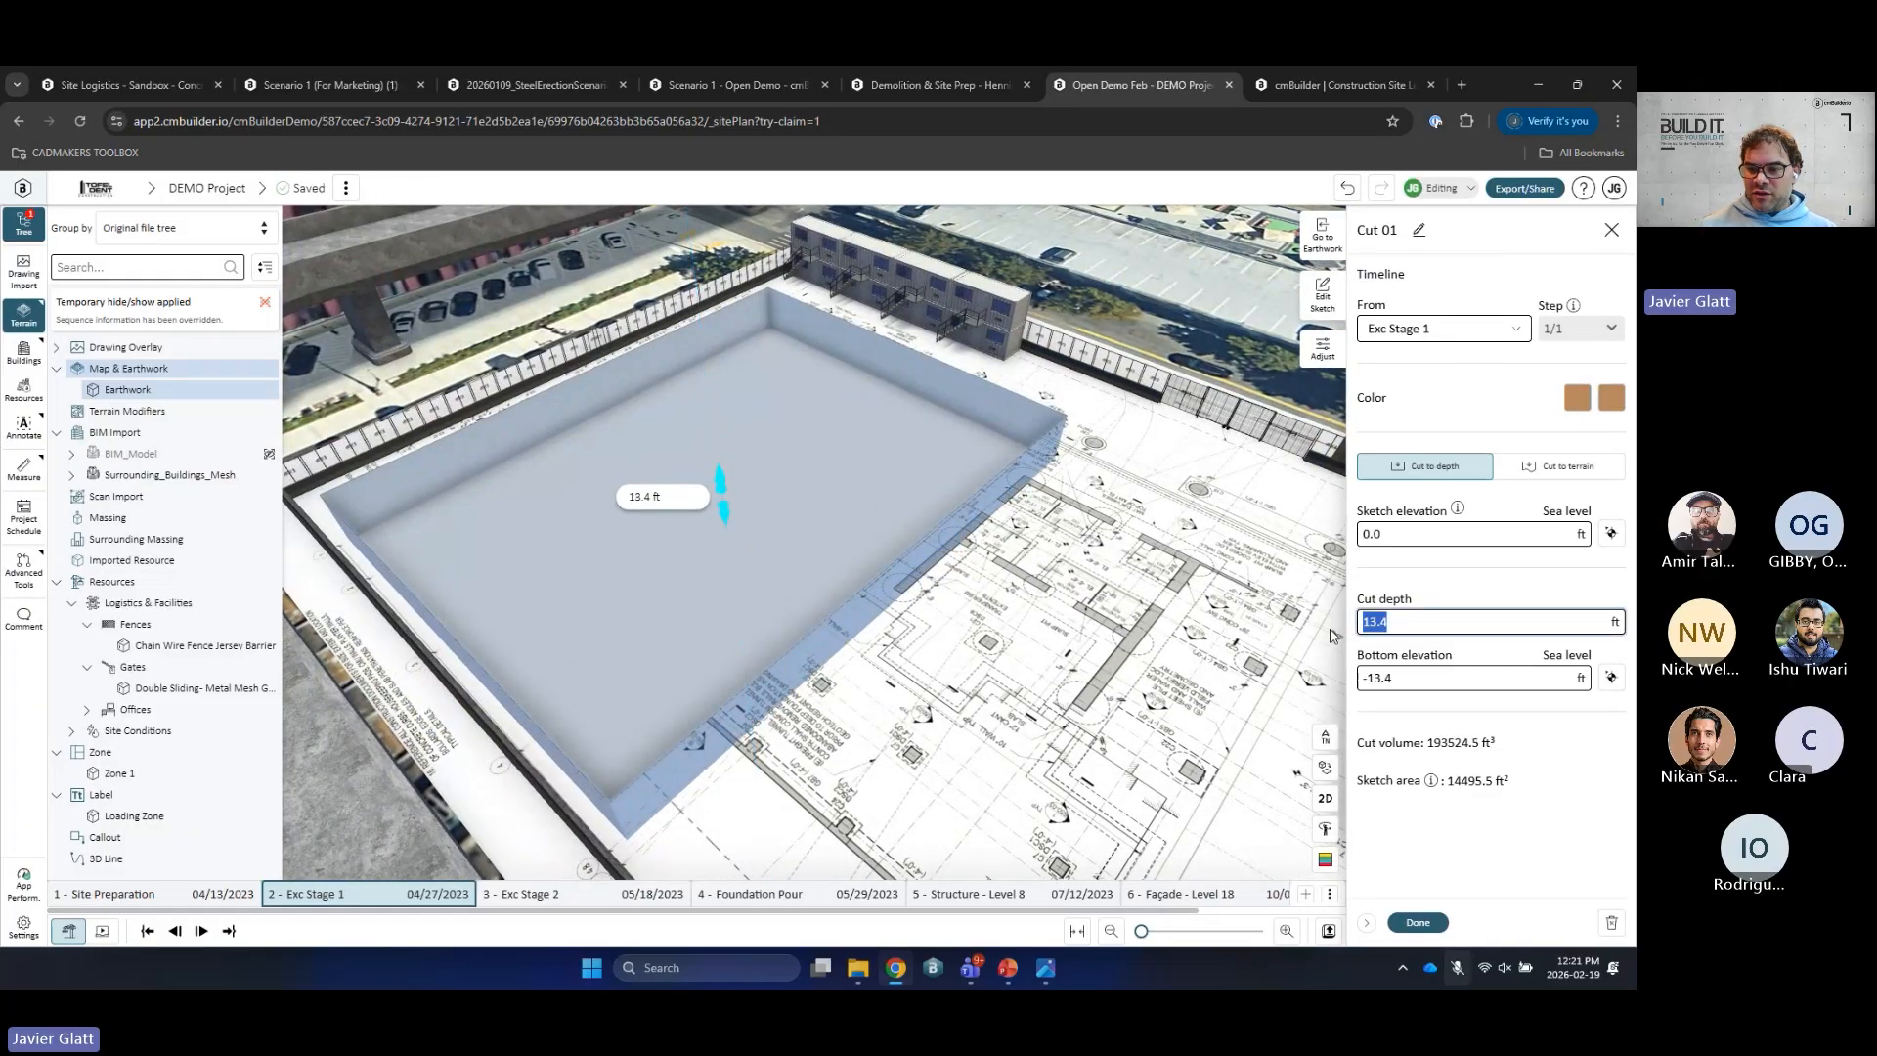
type("13")
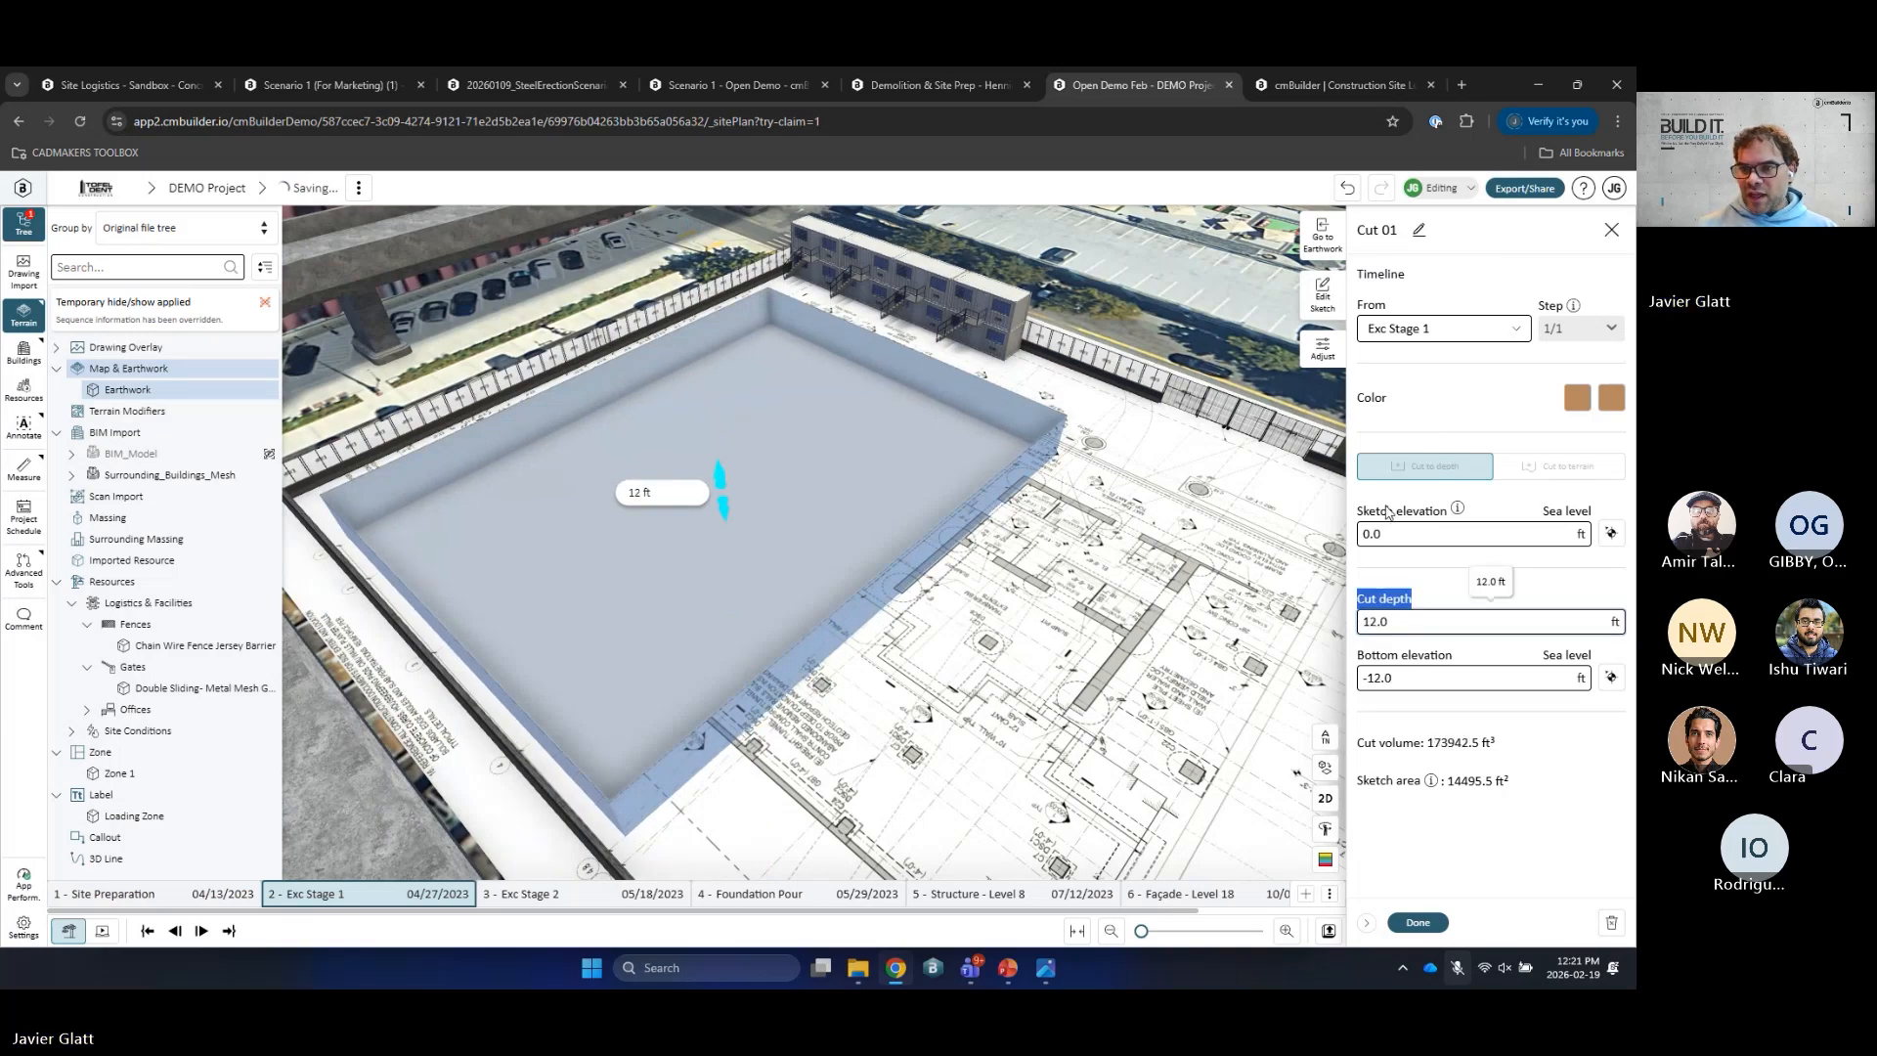
Step: Slope the Exc Stage 1 cut inward on walls A and B only, leaving C and D unsloped, and finish the cut
left_click(1318, 352)
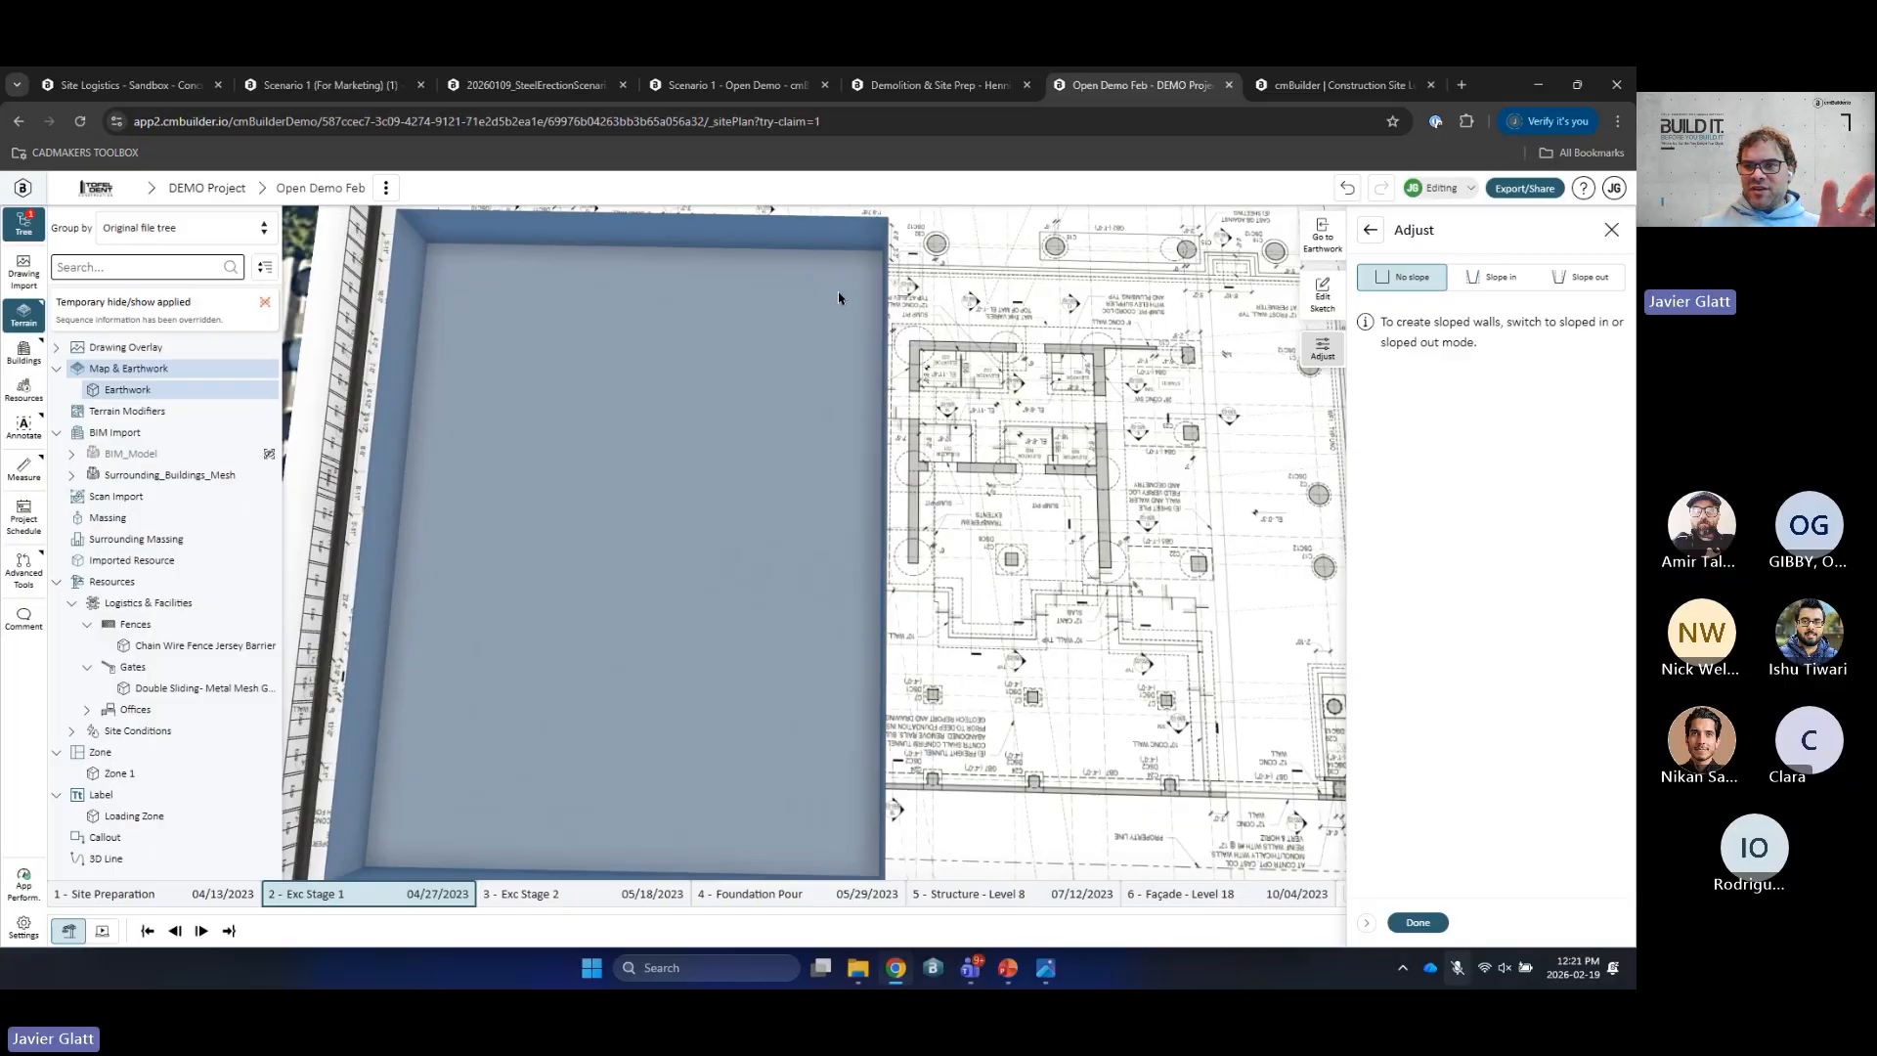
left_click(1493, 279)
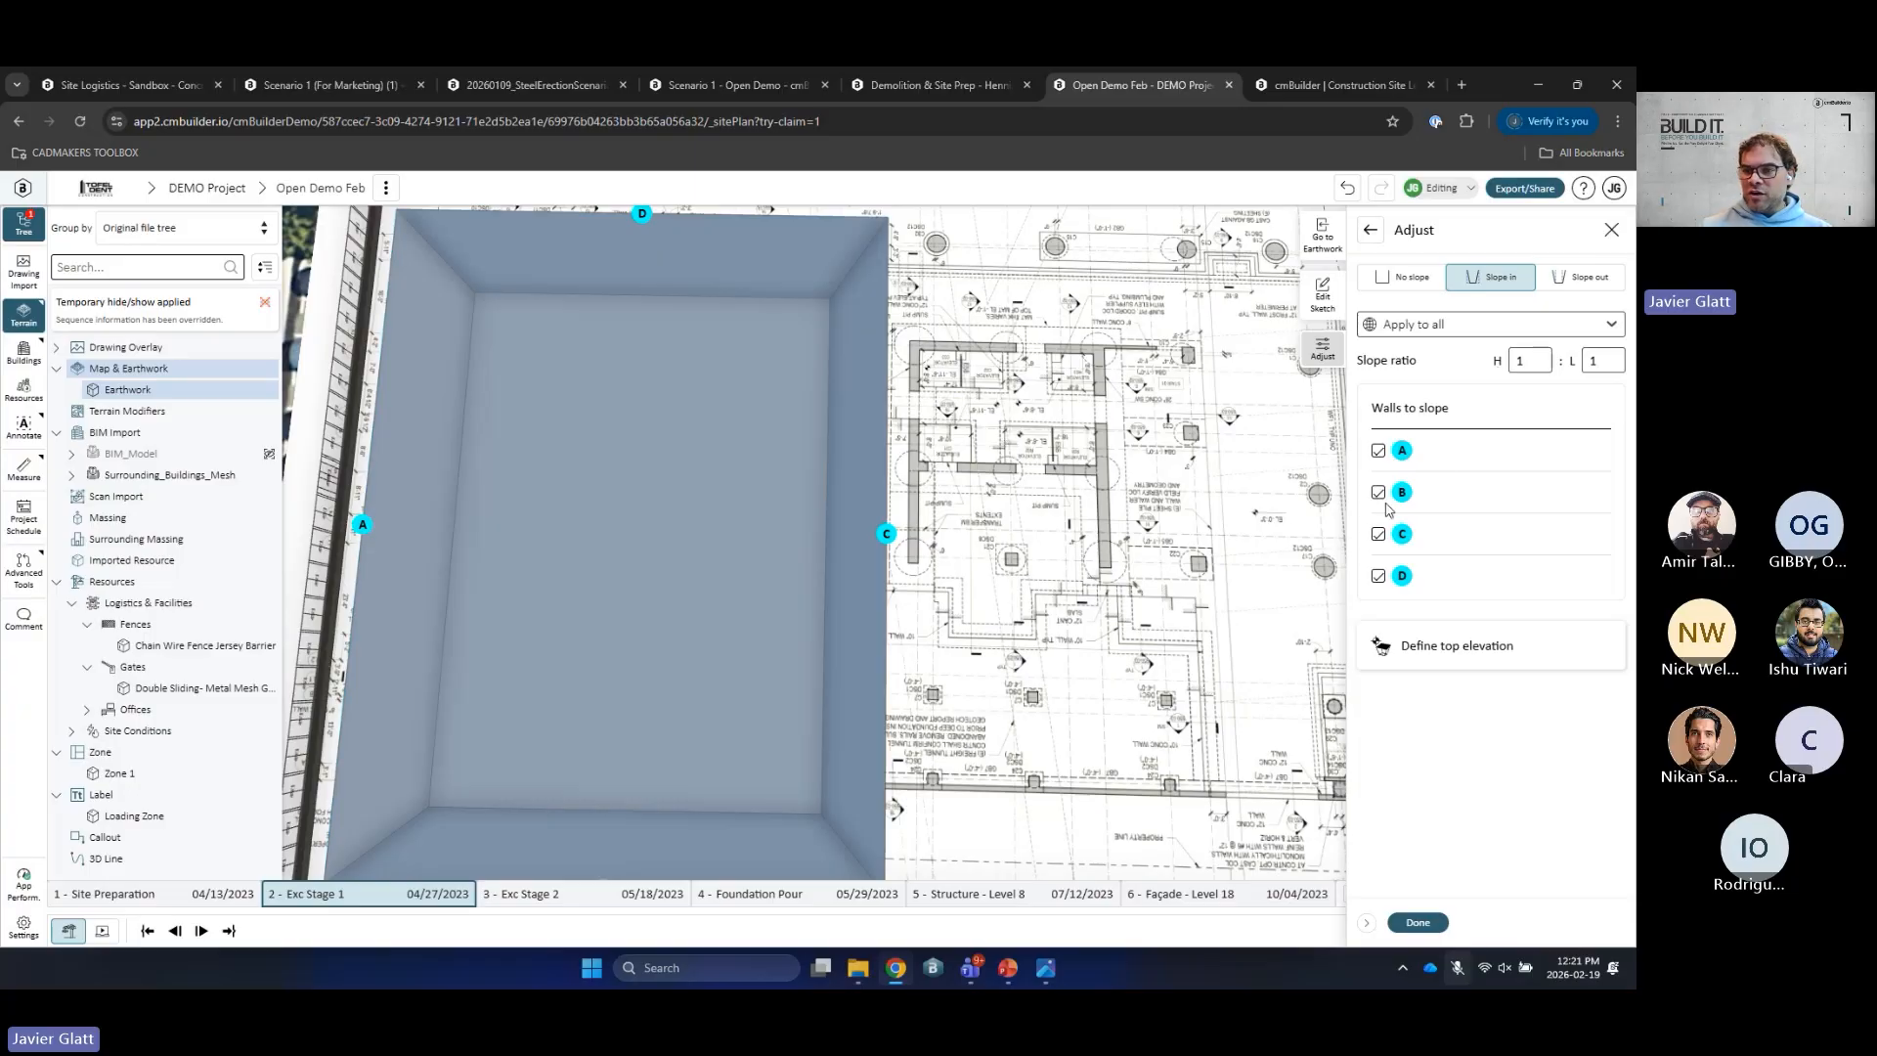
left_click(1379, 534)
left_click(1378, 576)
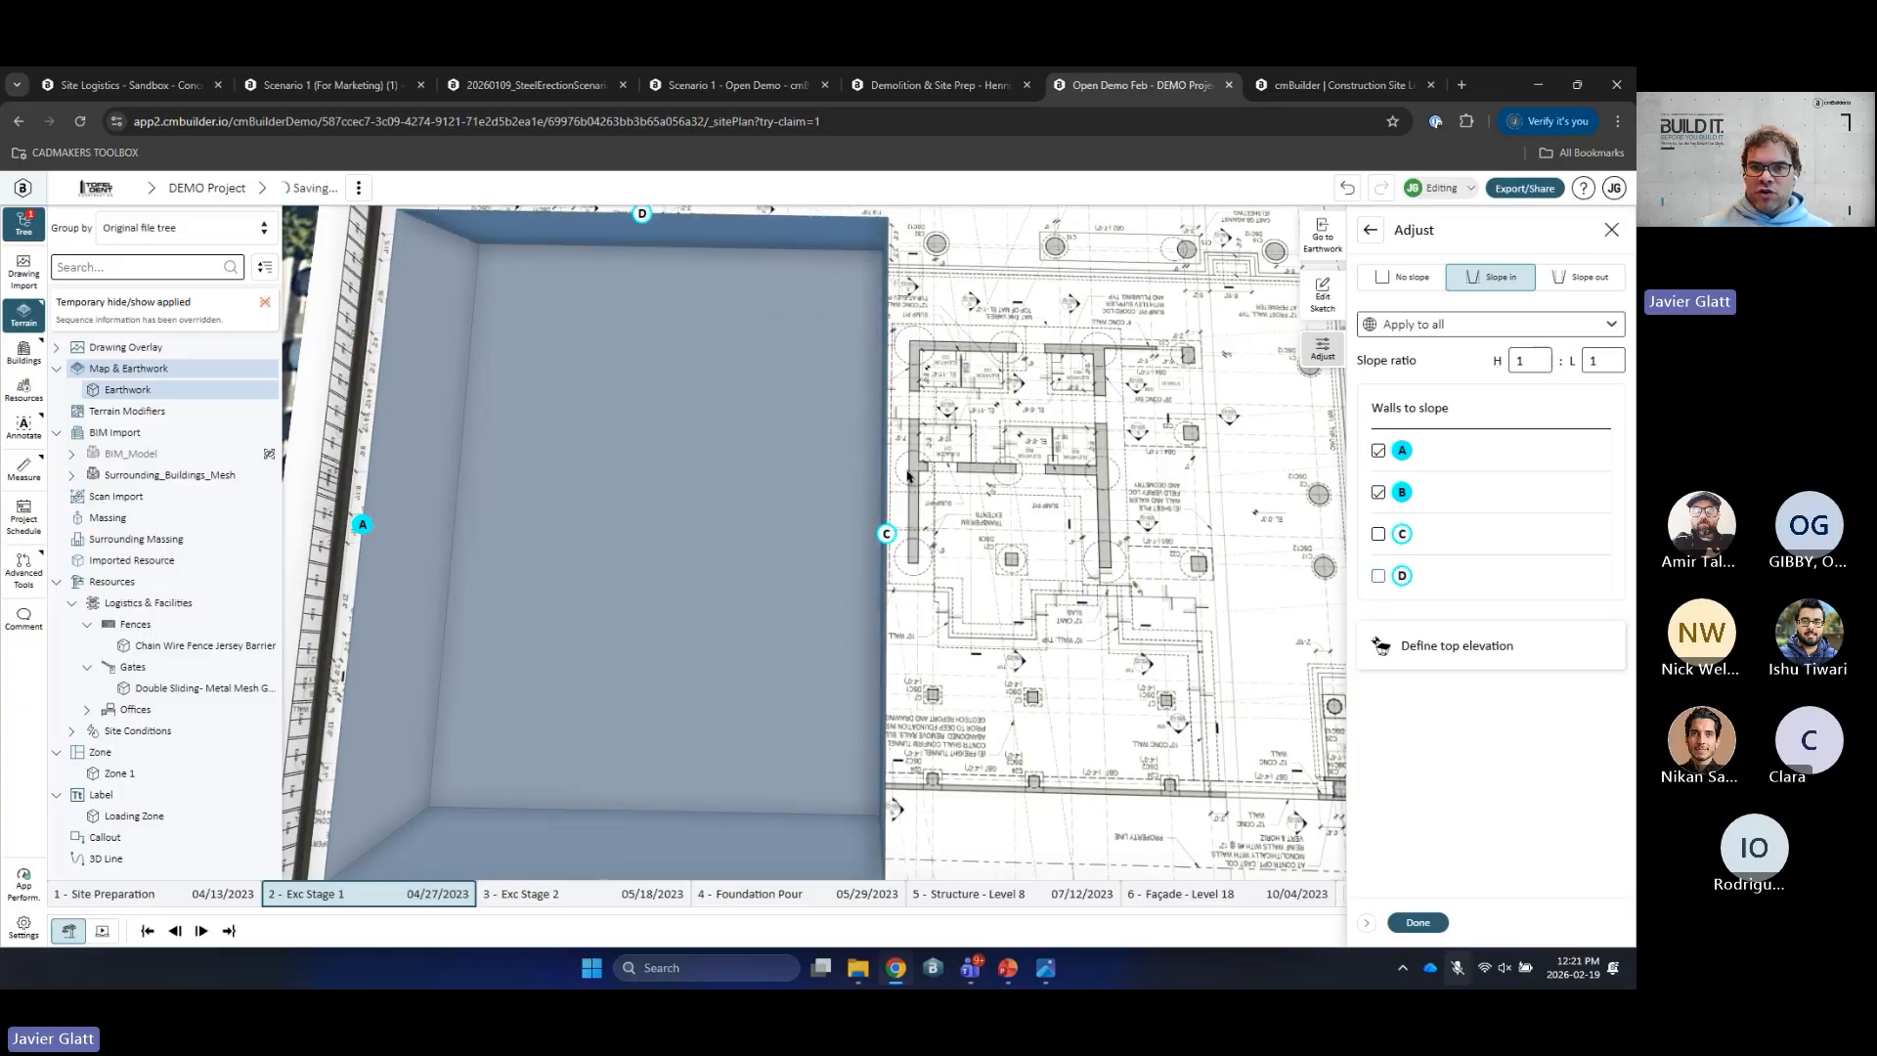
left_click_drag(822, 359, 817, 439)
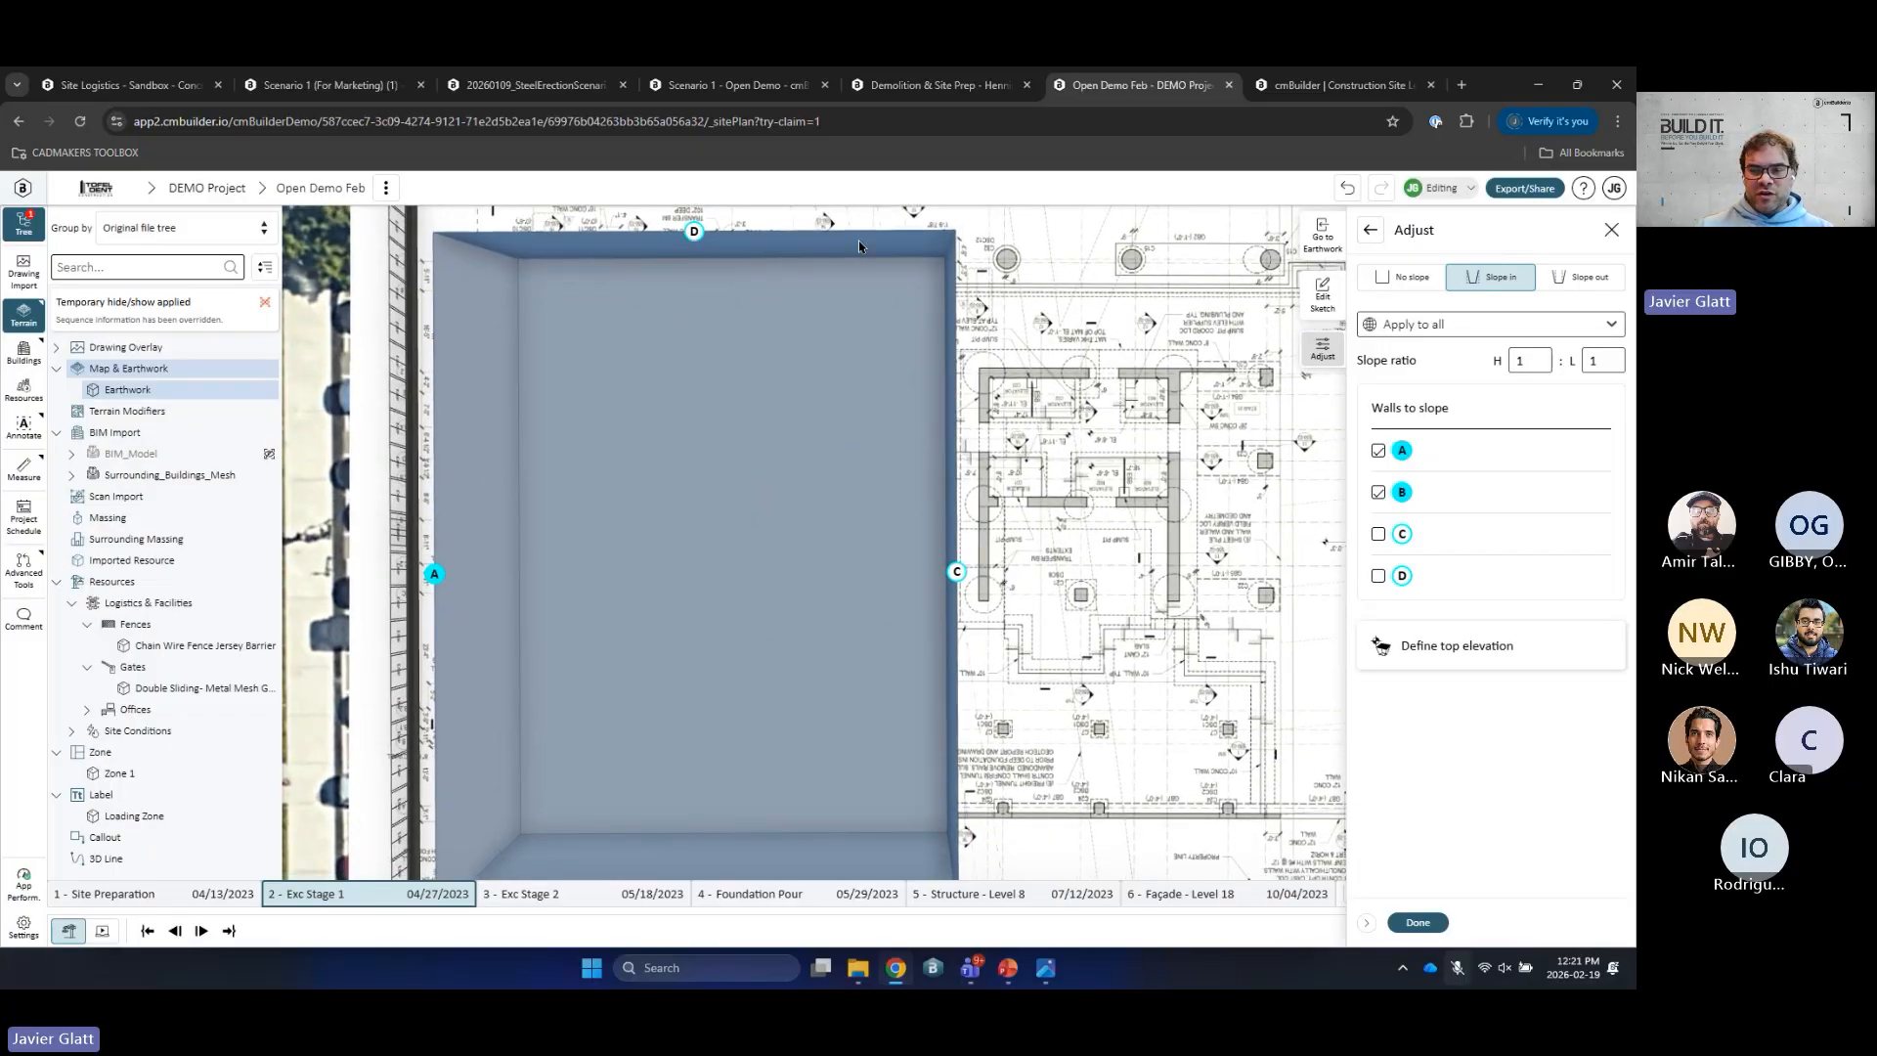
left_click(1427, 923)
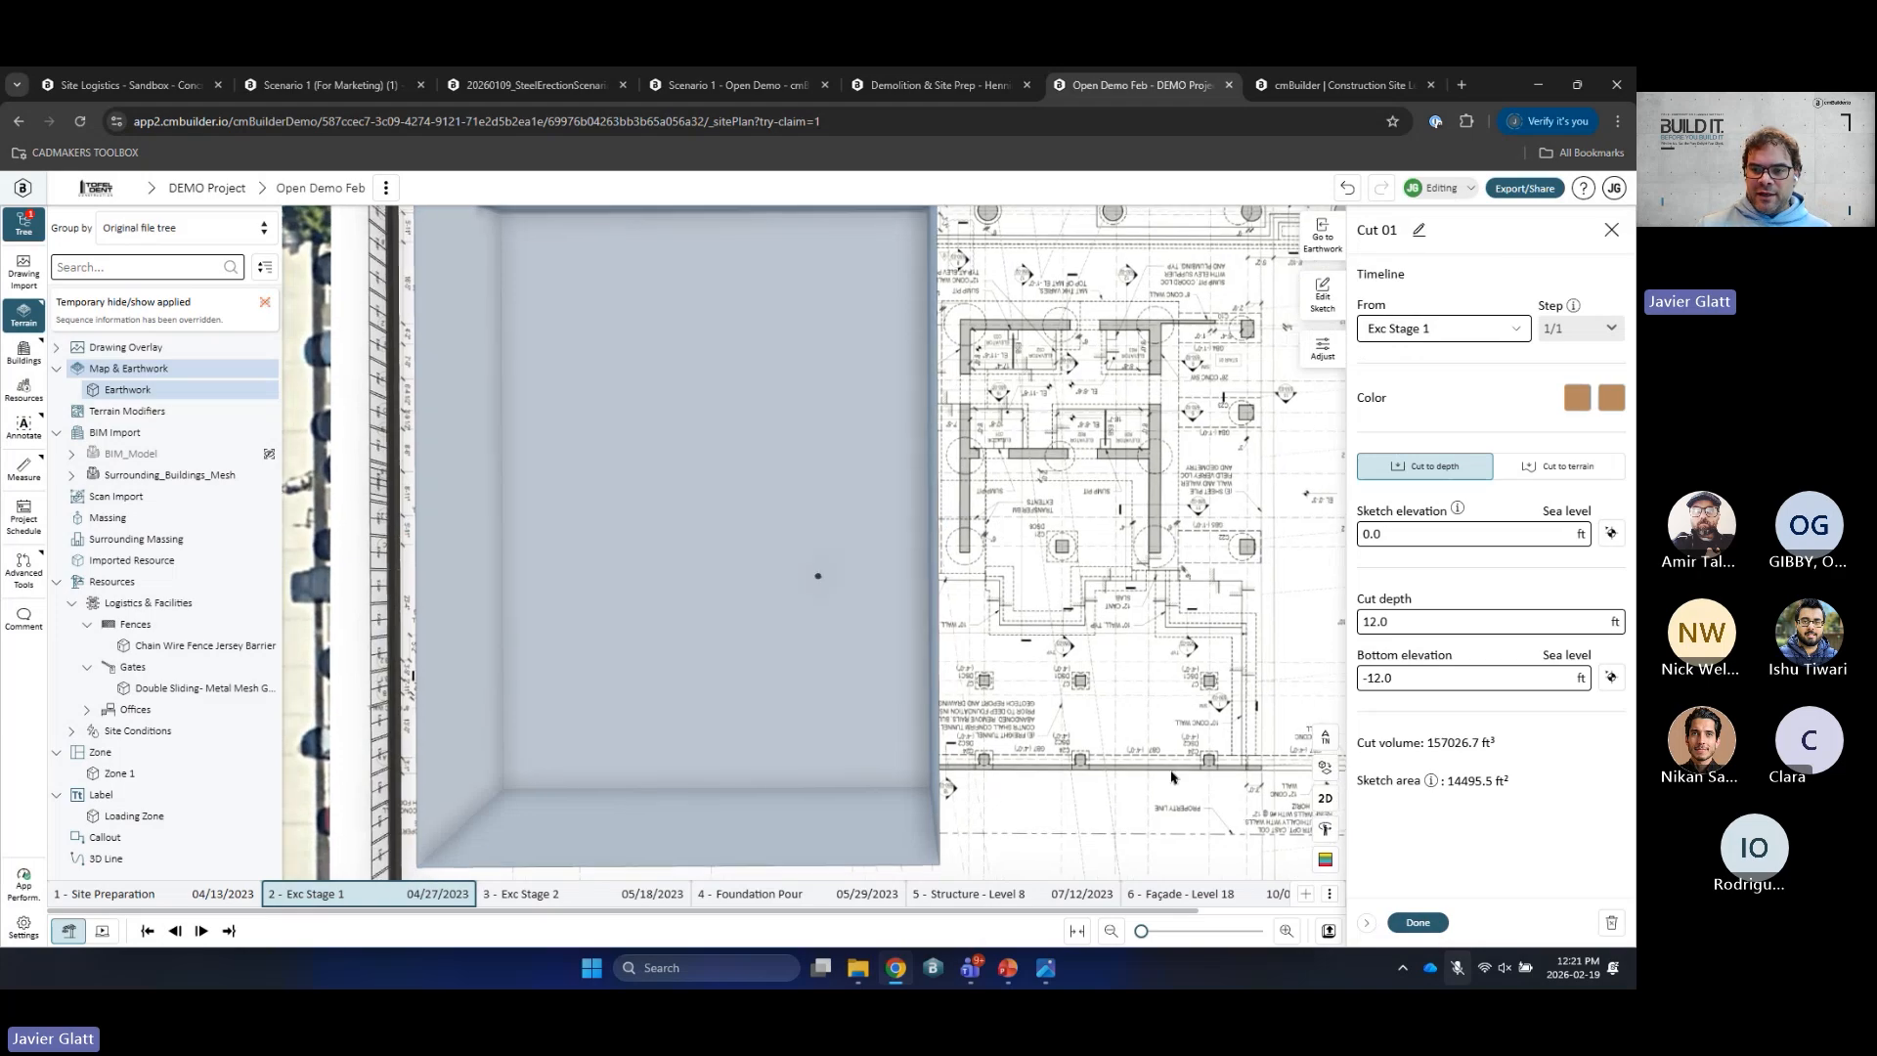
left_click(1412, 924)
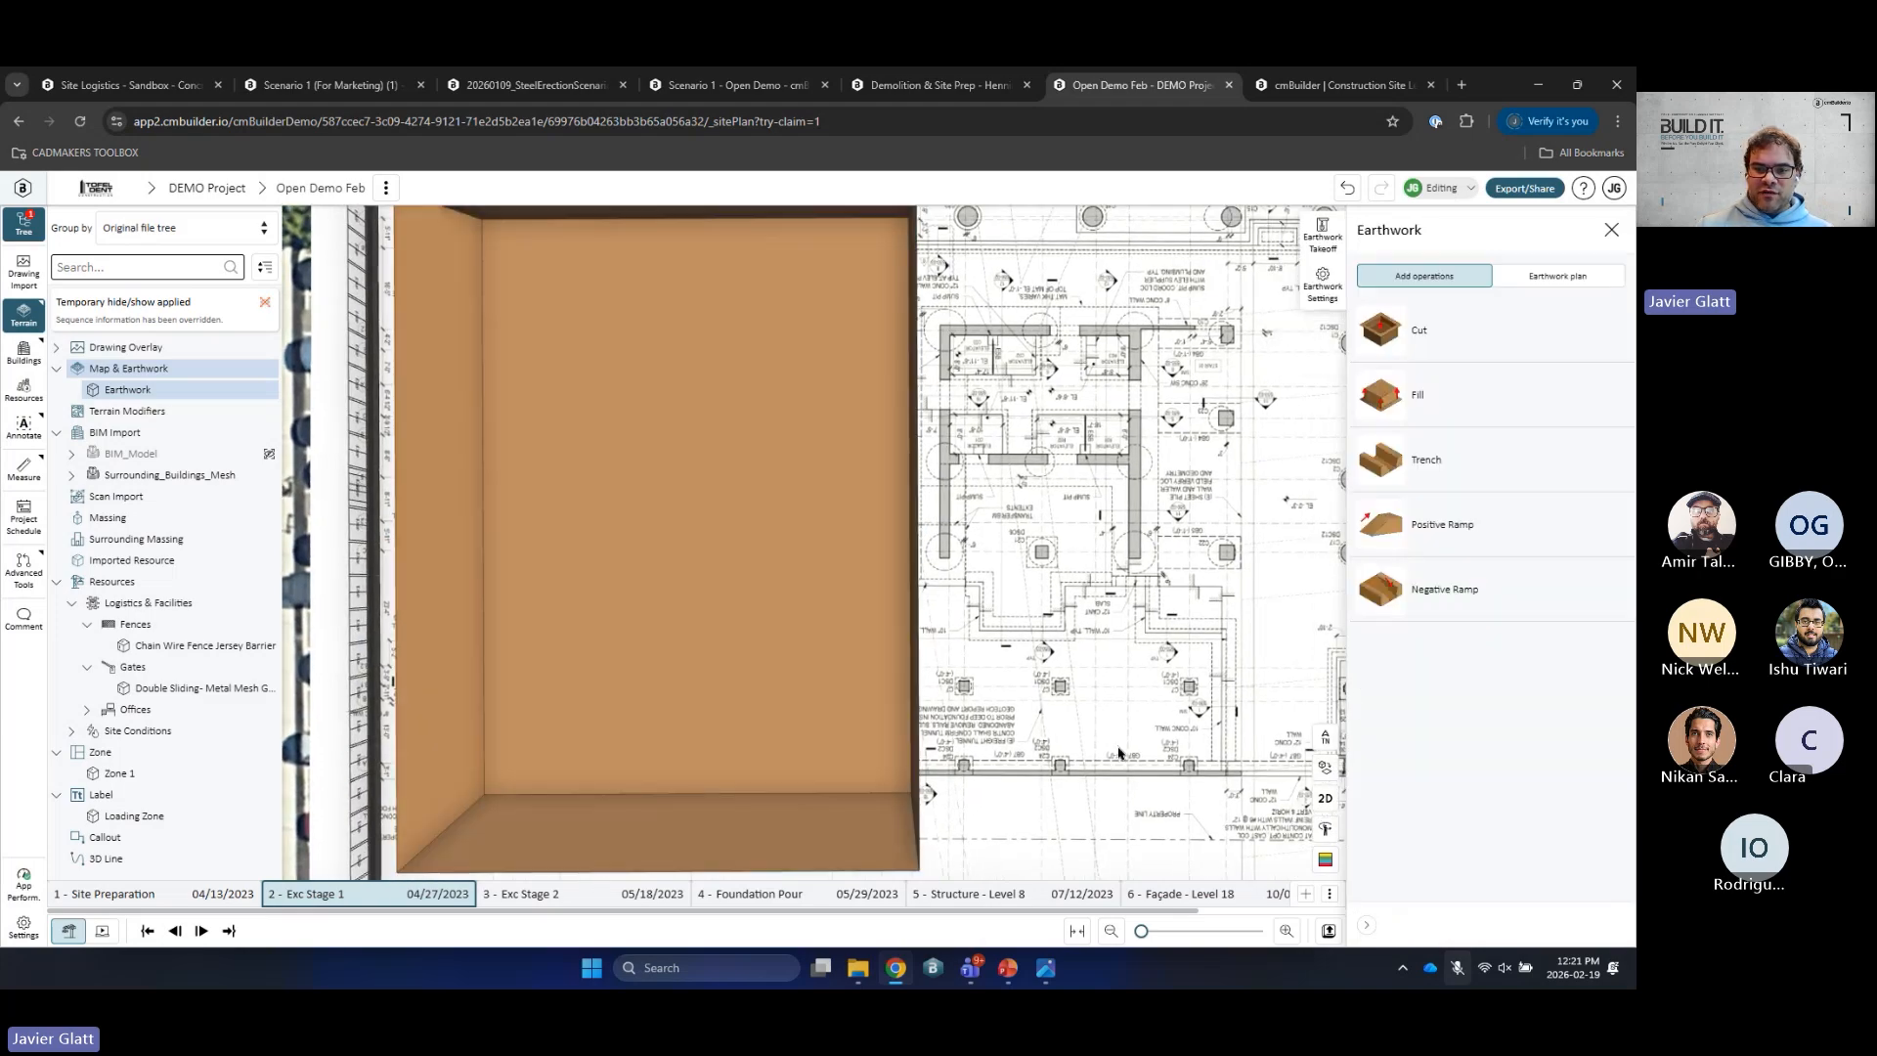
Step: Create a second cut at Exc Stage 2 from a rectangle about 153.1 ft by 137 ft, adjoining the first excavation and covering the remaining site
left_click(572, 895)
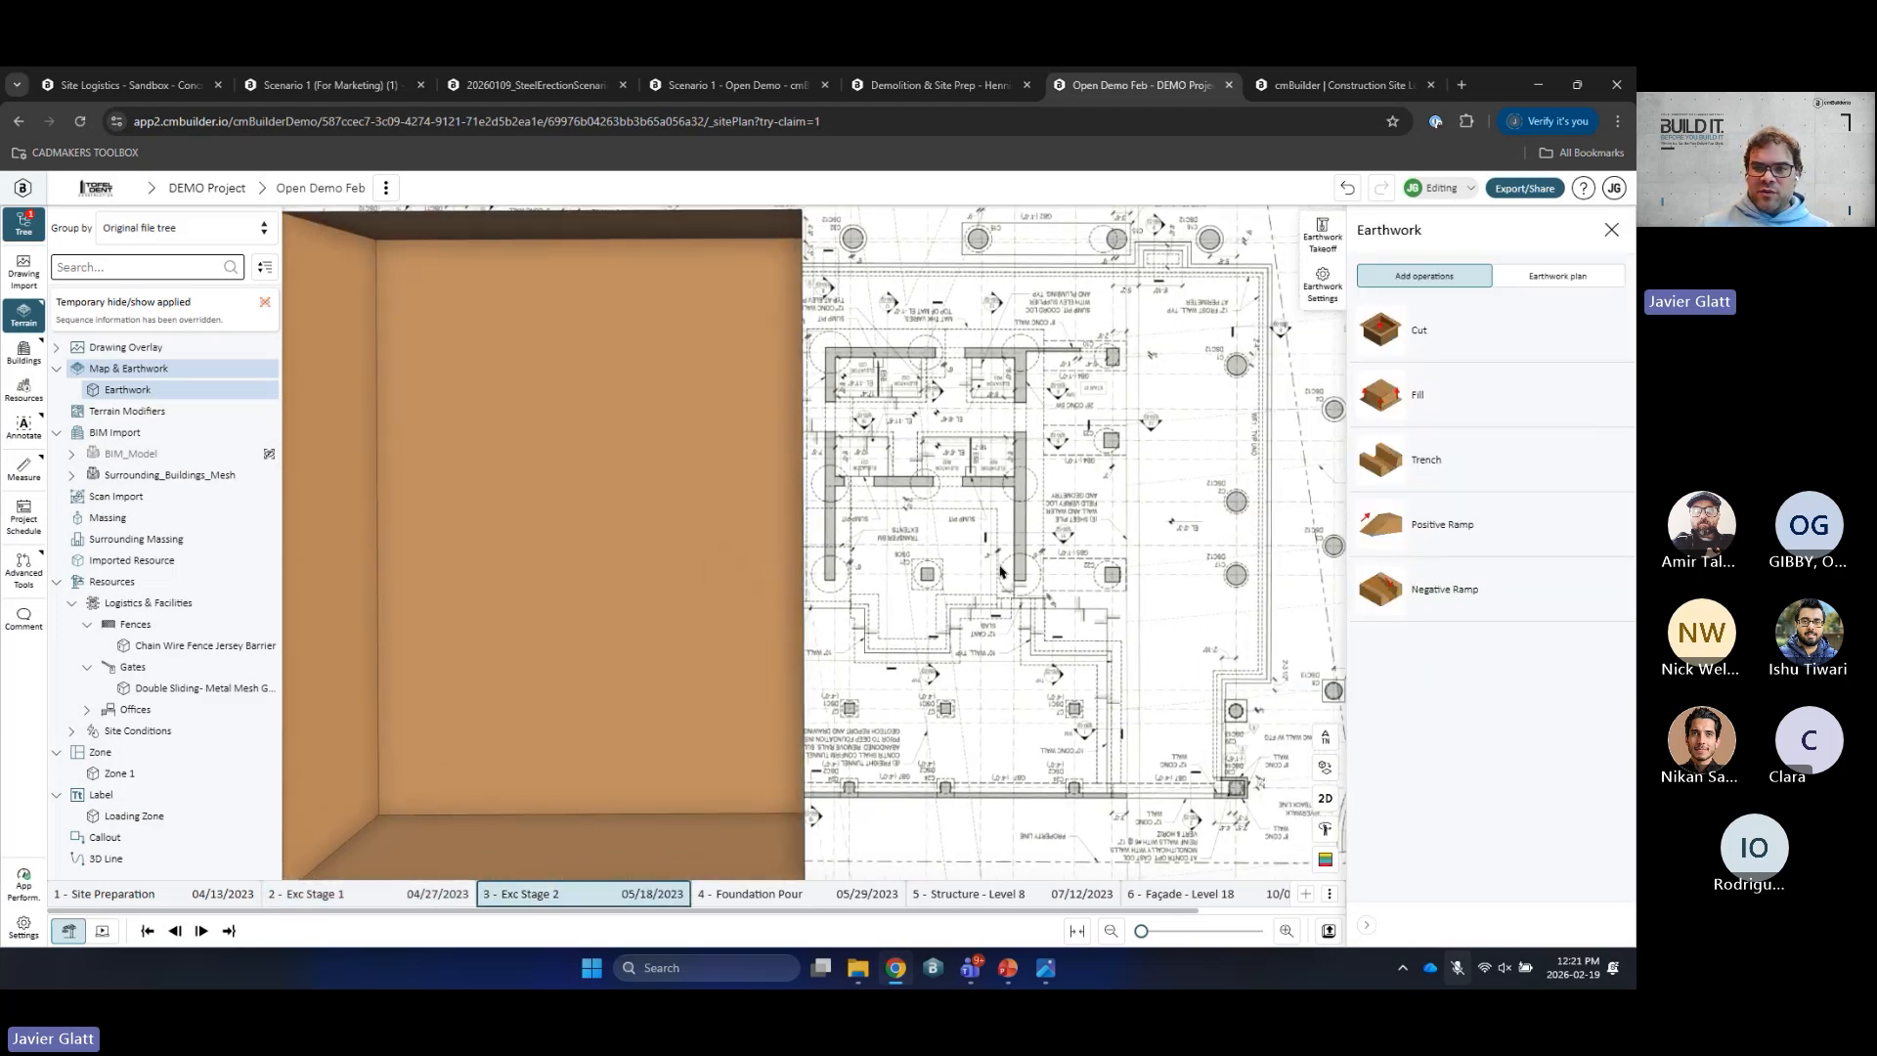
left_click(1469, 359)
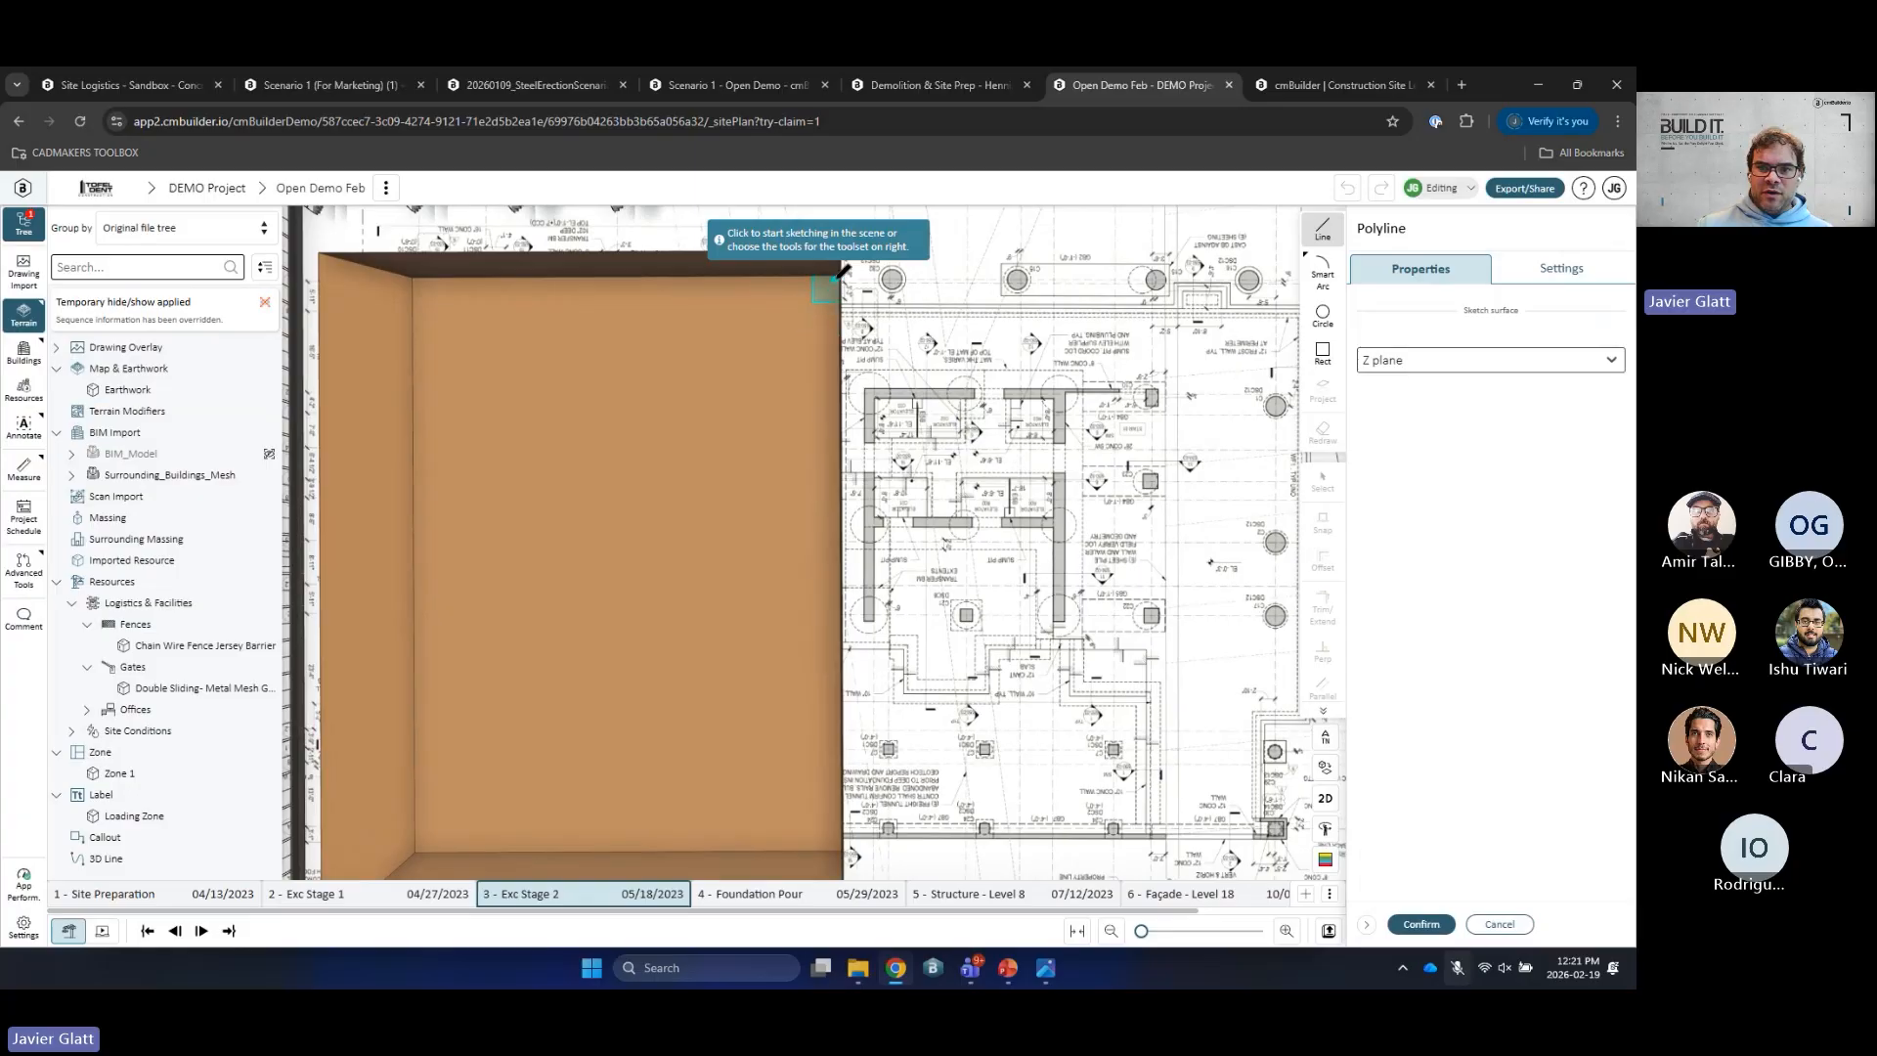
left_click(837, 273)
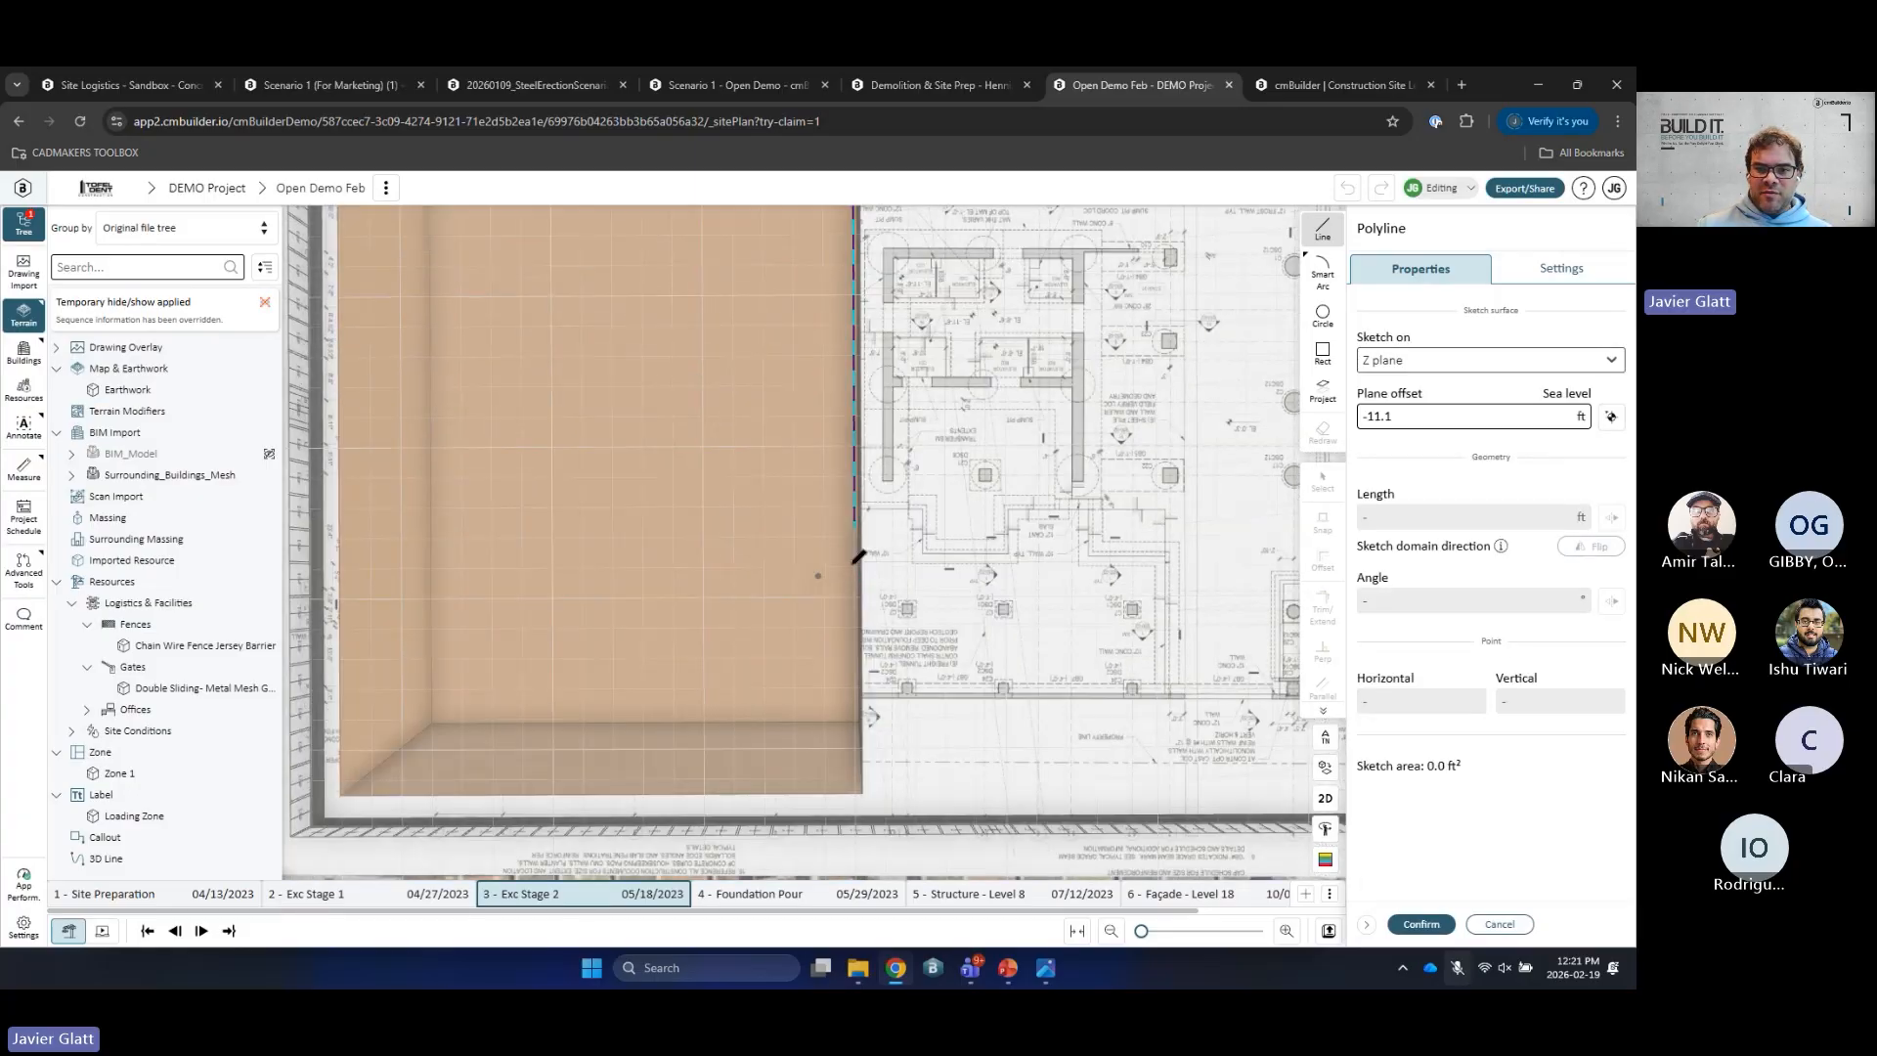
left_click(859, 771)
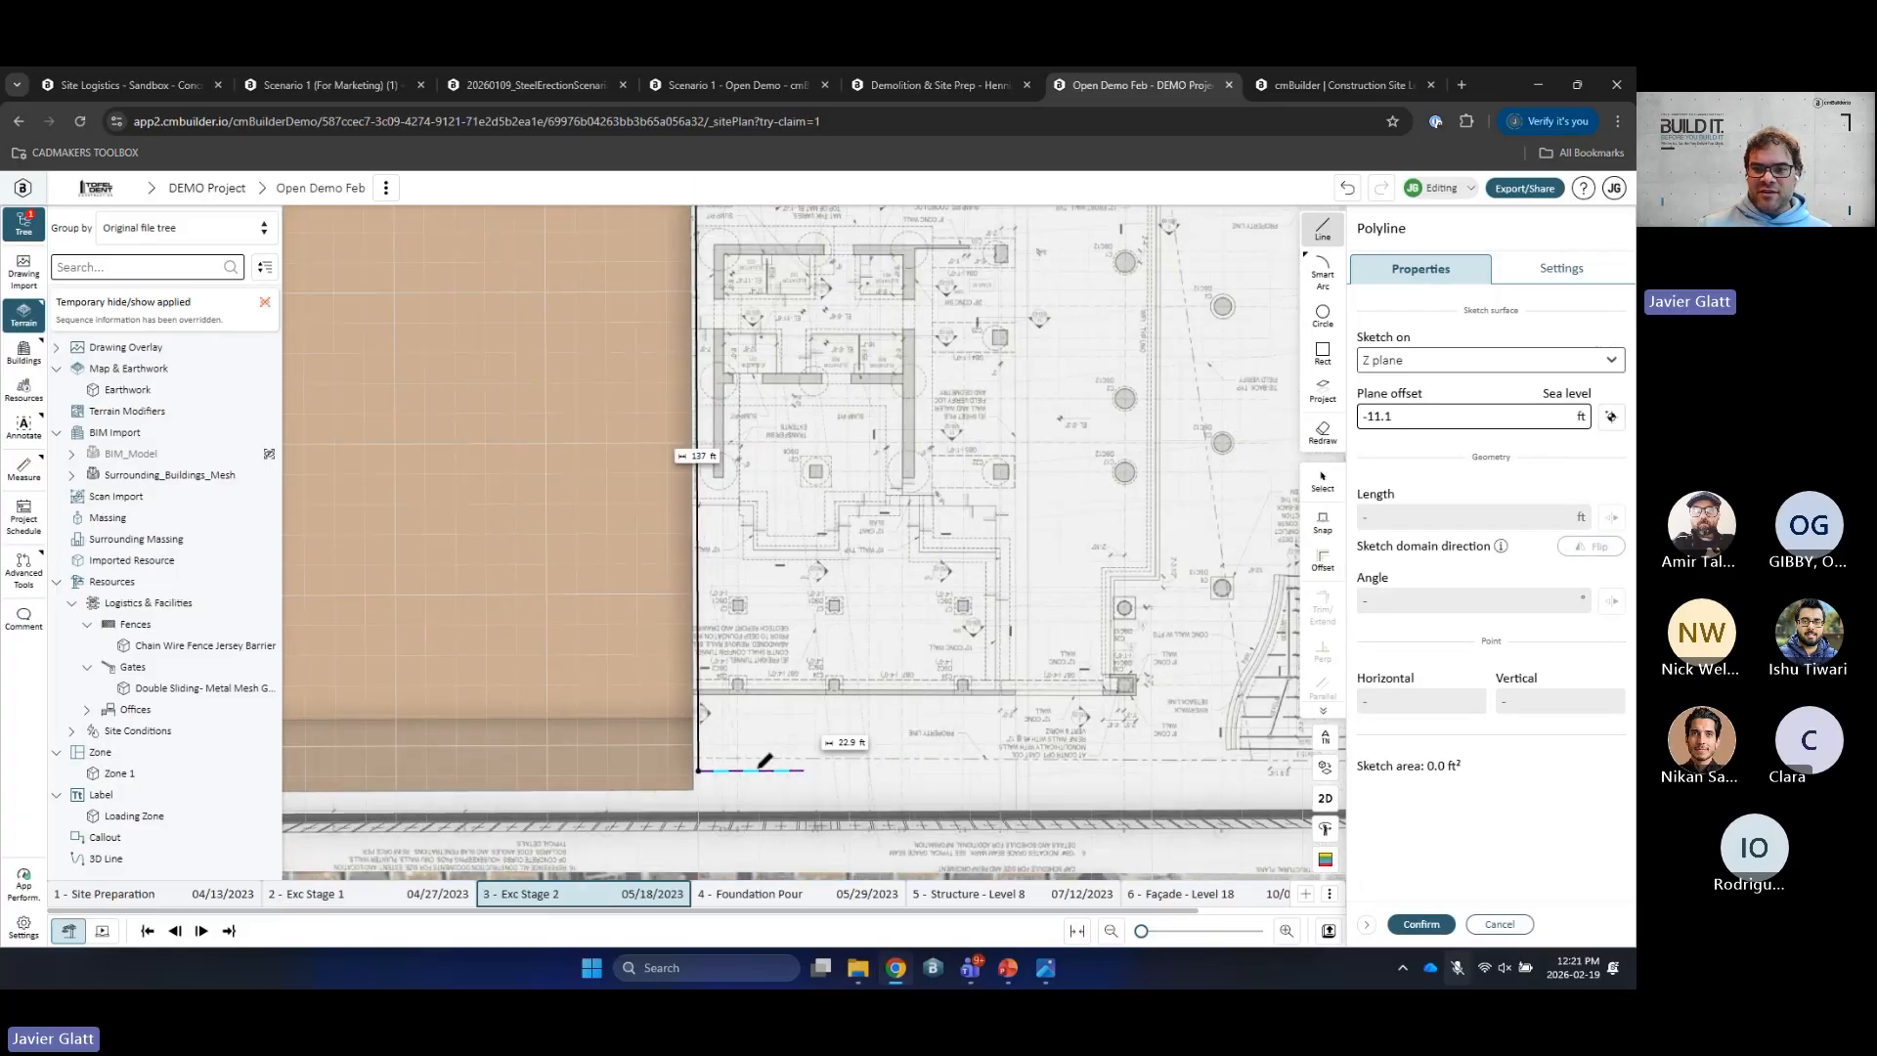
left_click(1174, 777)
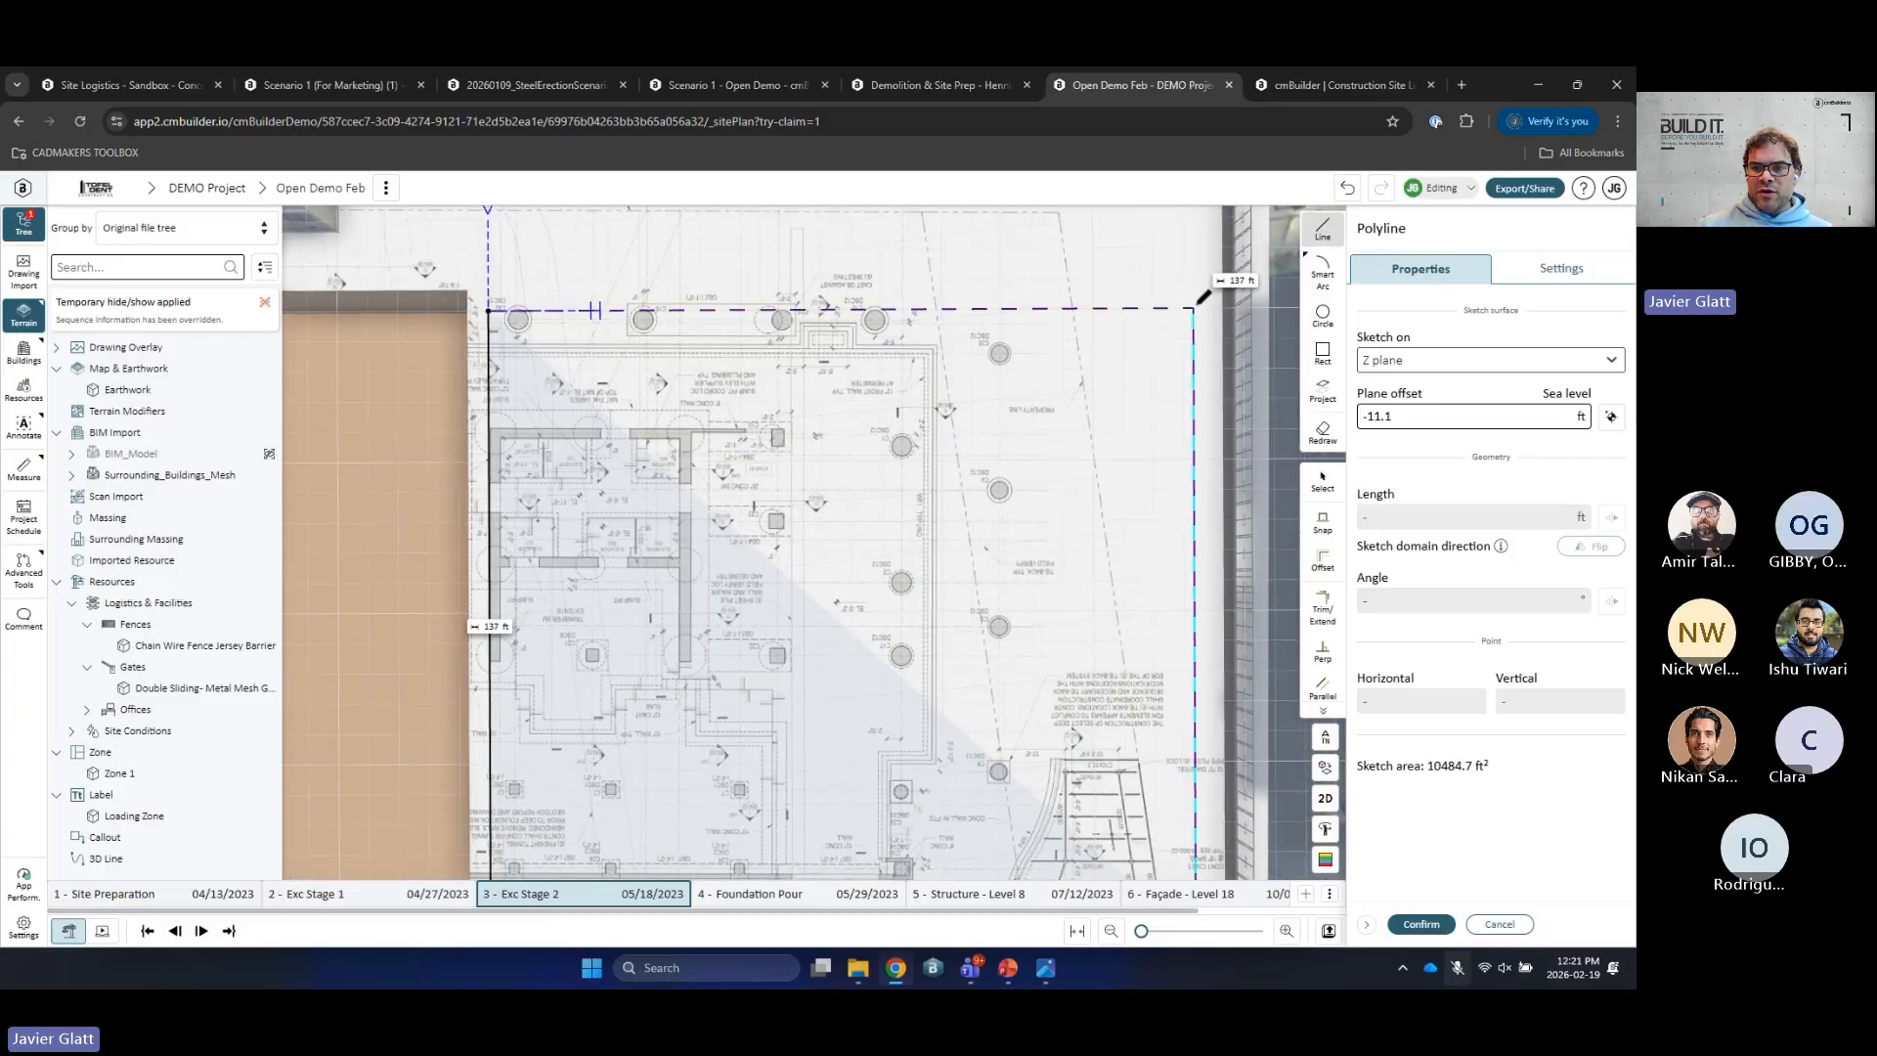
left_click(1193, 307)
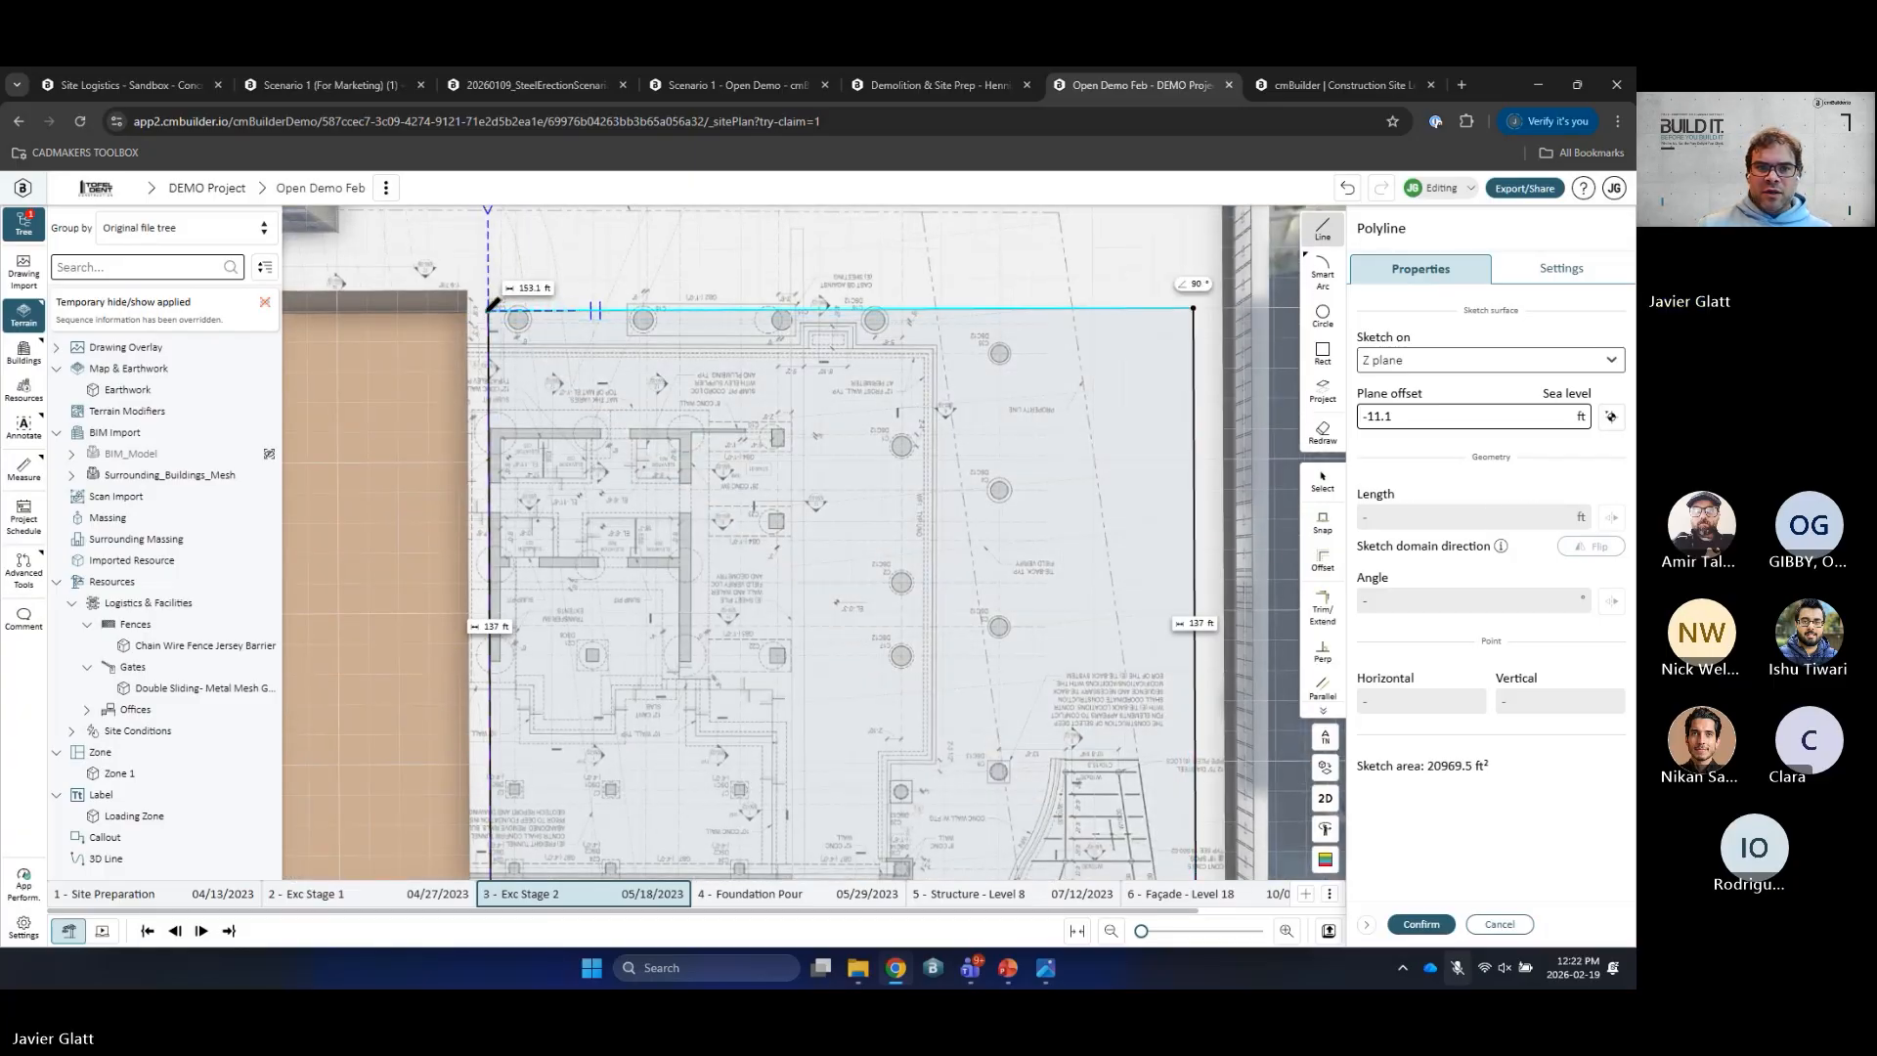
left_click(489, 310)
left_click(1420, 923)
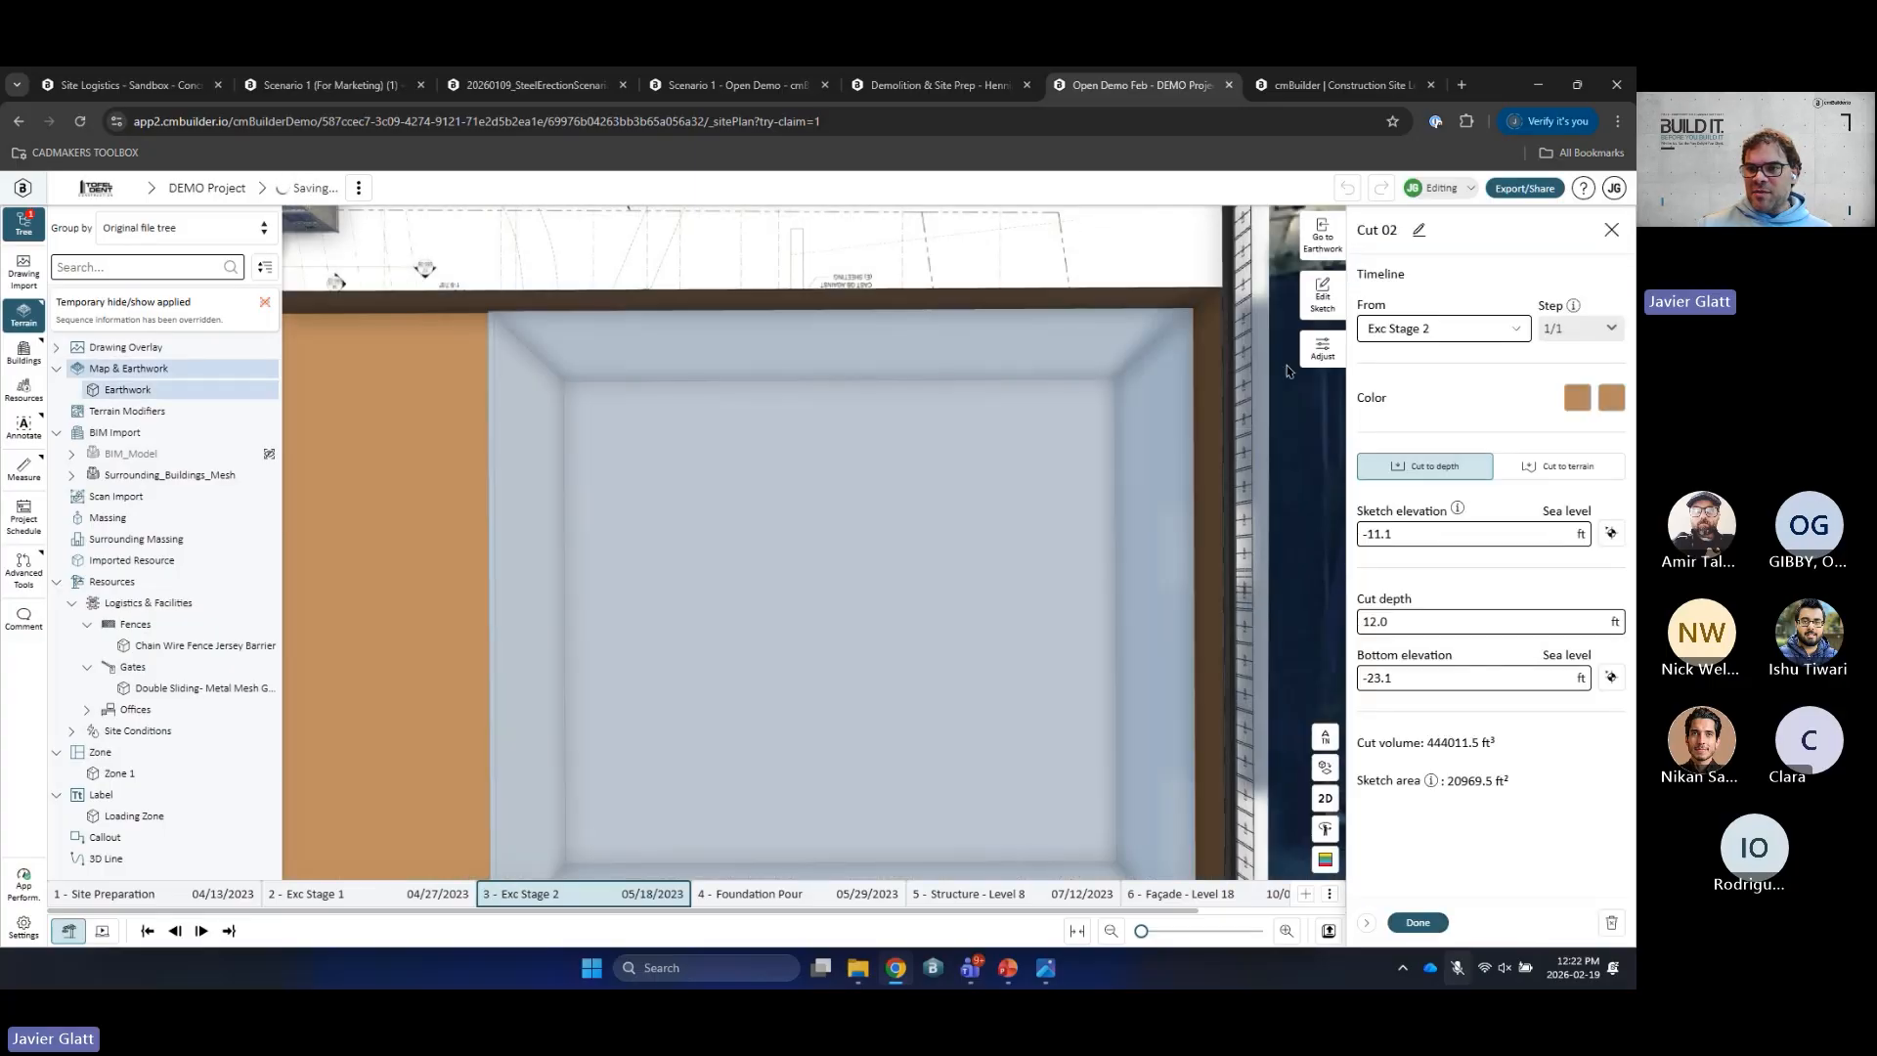
Step: Remove the wall slopes from the Exc Stage 2 cut and set its depth to 24 ft
left_click(1324, 348)
left_click(1403, 277)
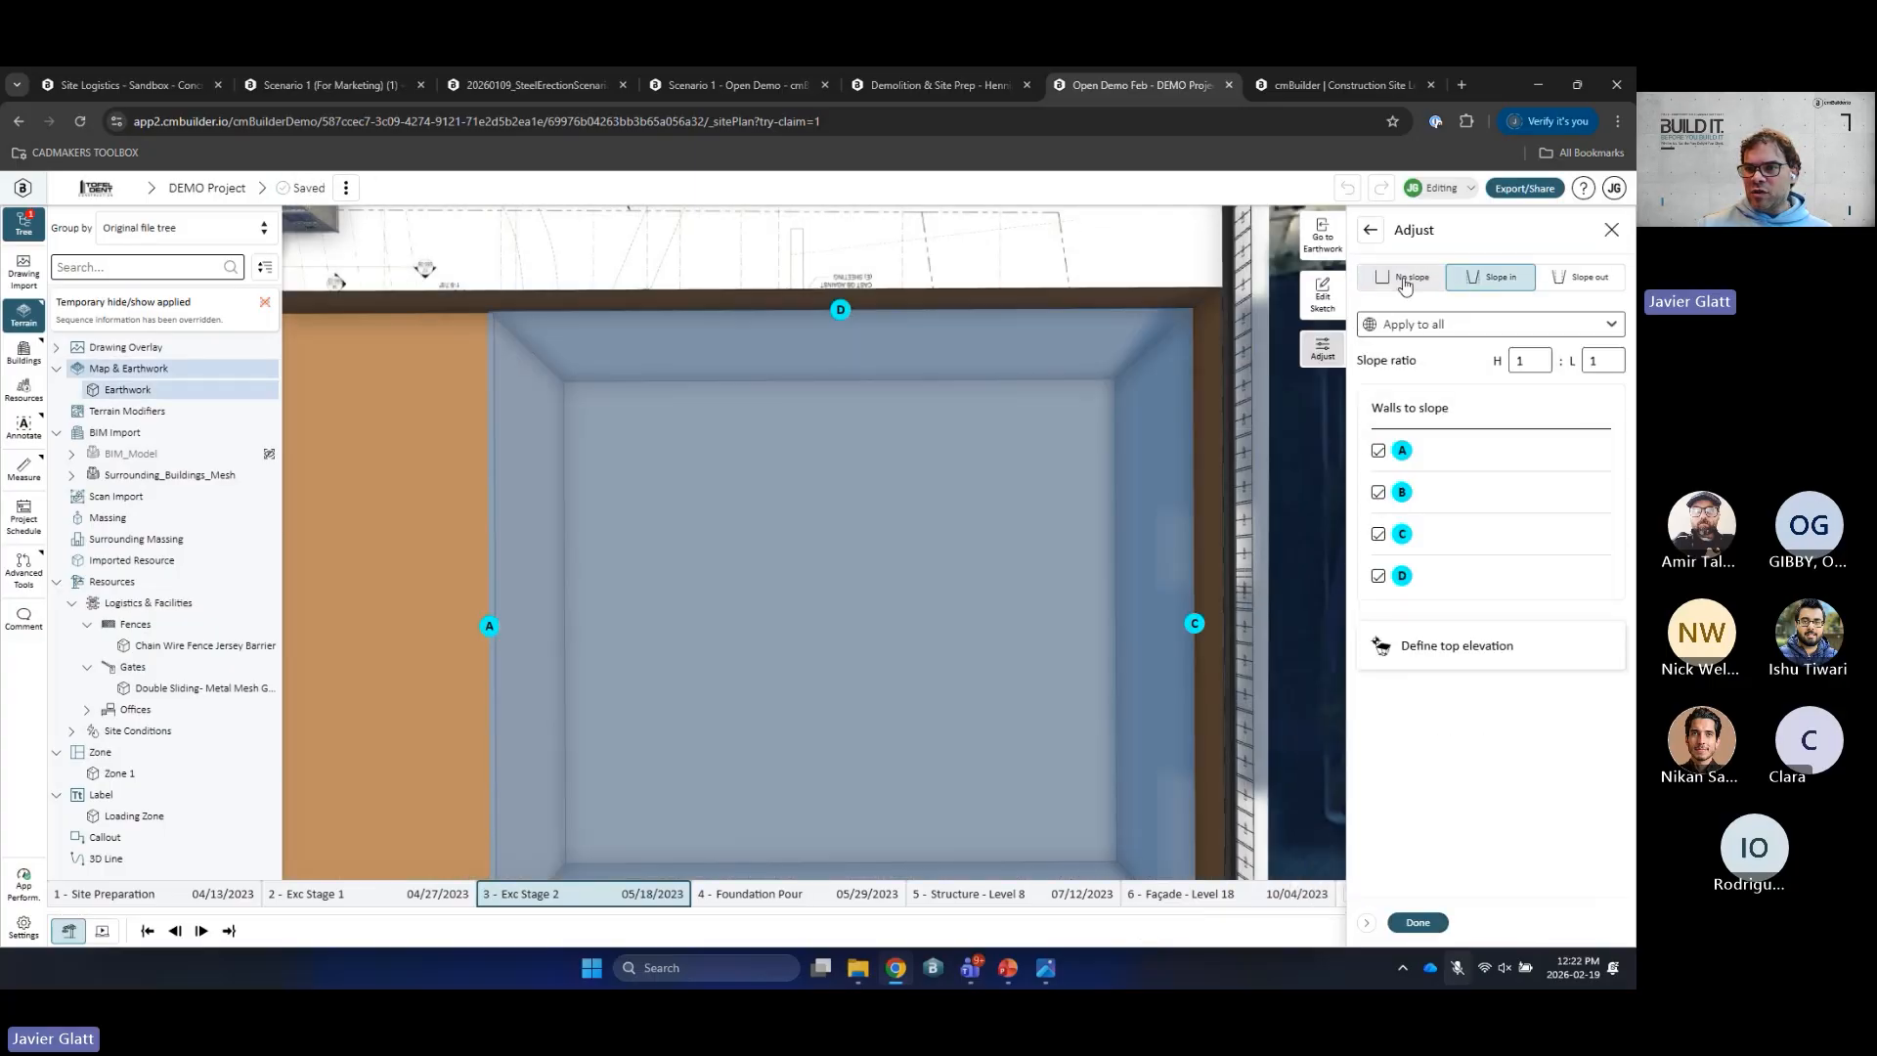
left_click(1370, 231)
left_click(1398, 622)
type("24")
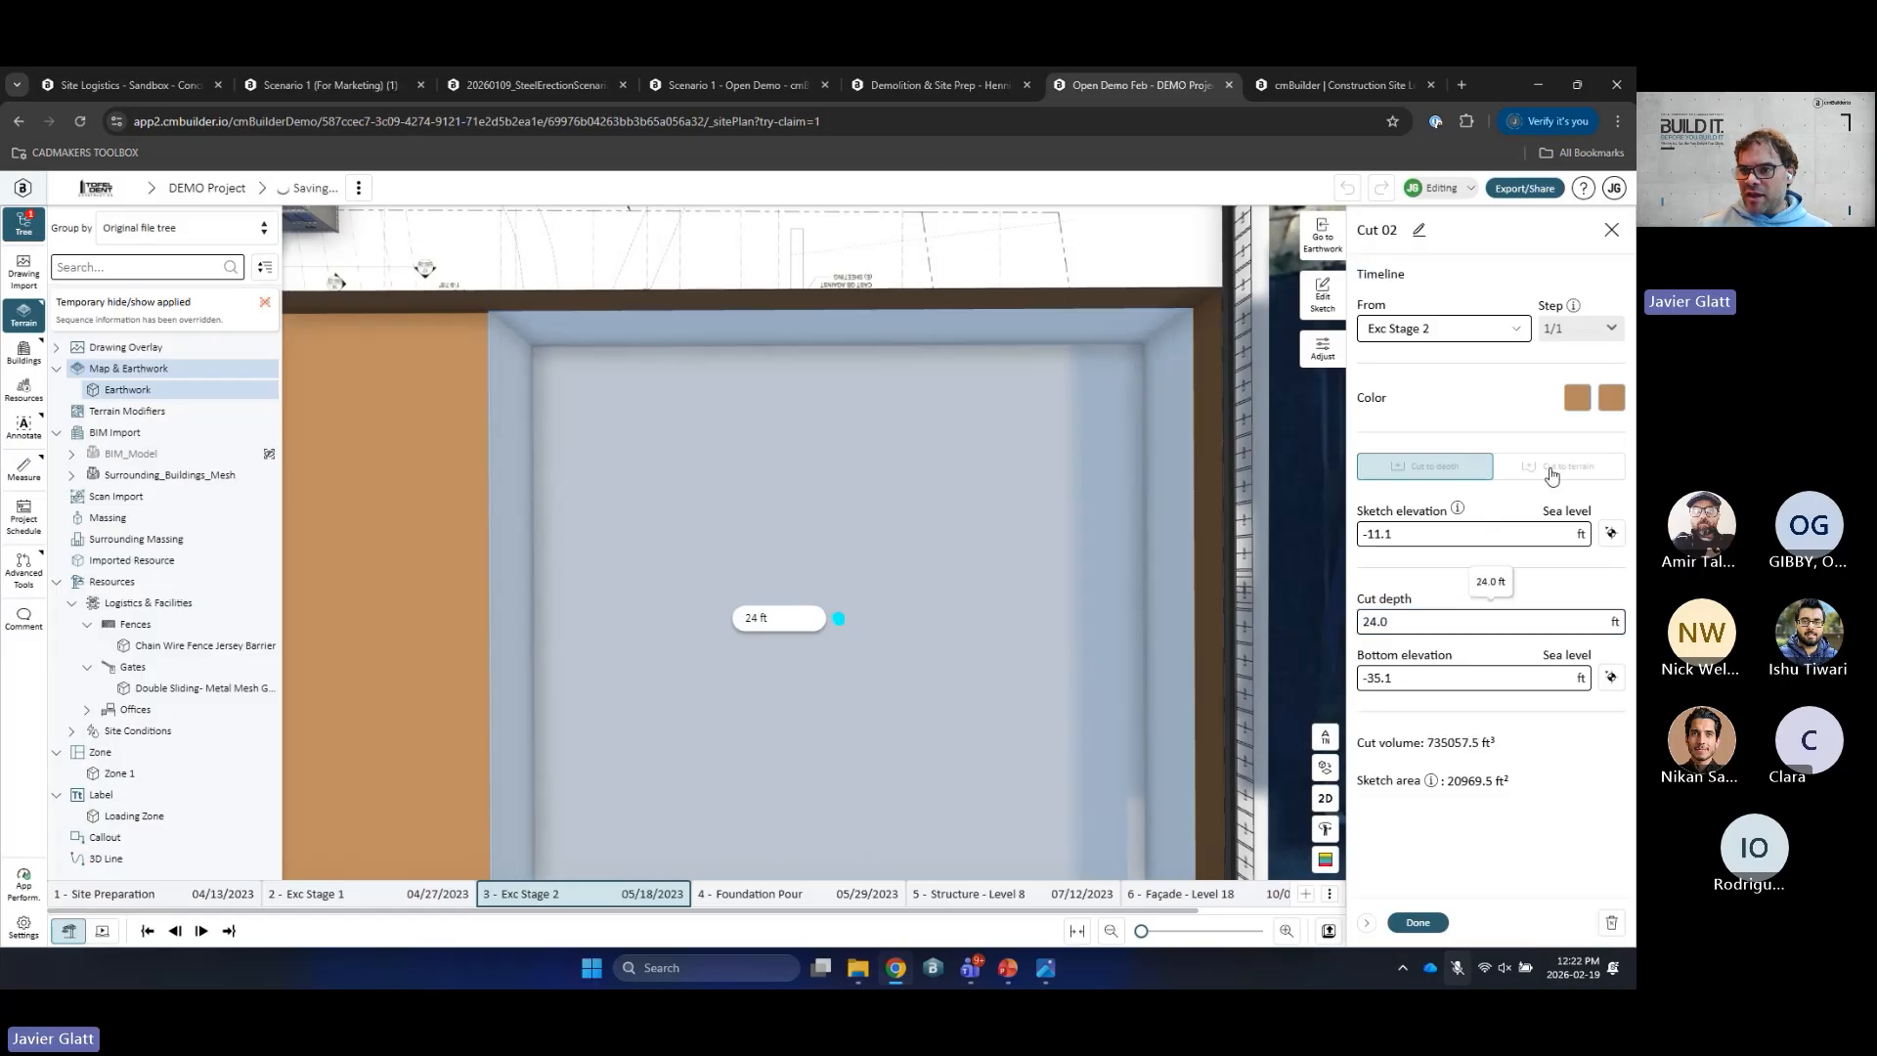
Step: Color both swatches of the Exc Stage 2 cut dark brown and finish the cut
left_click(1577, 397)
left_click(1493, 513)
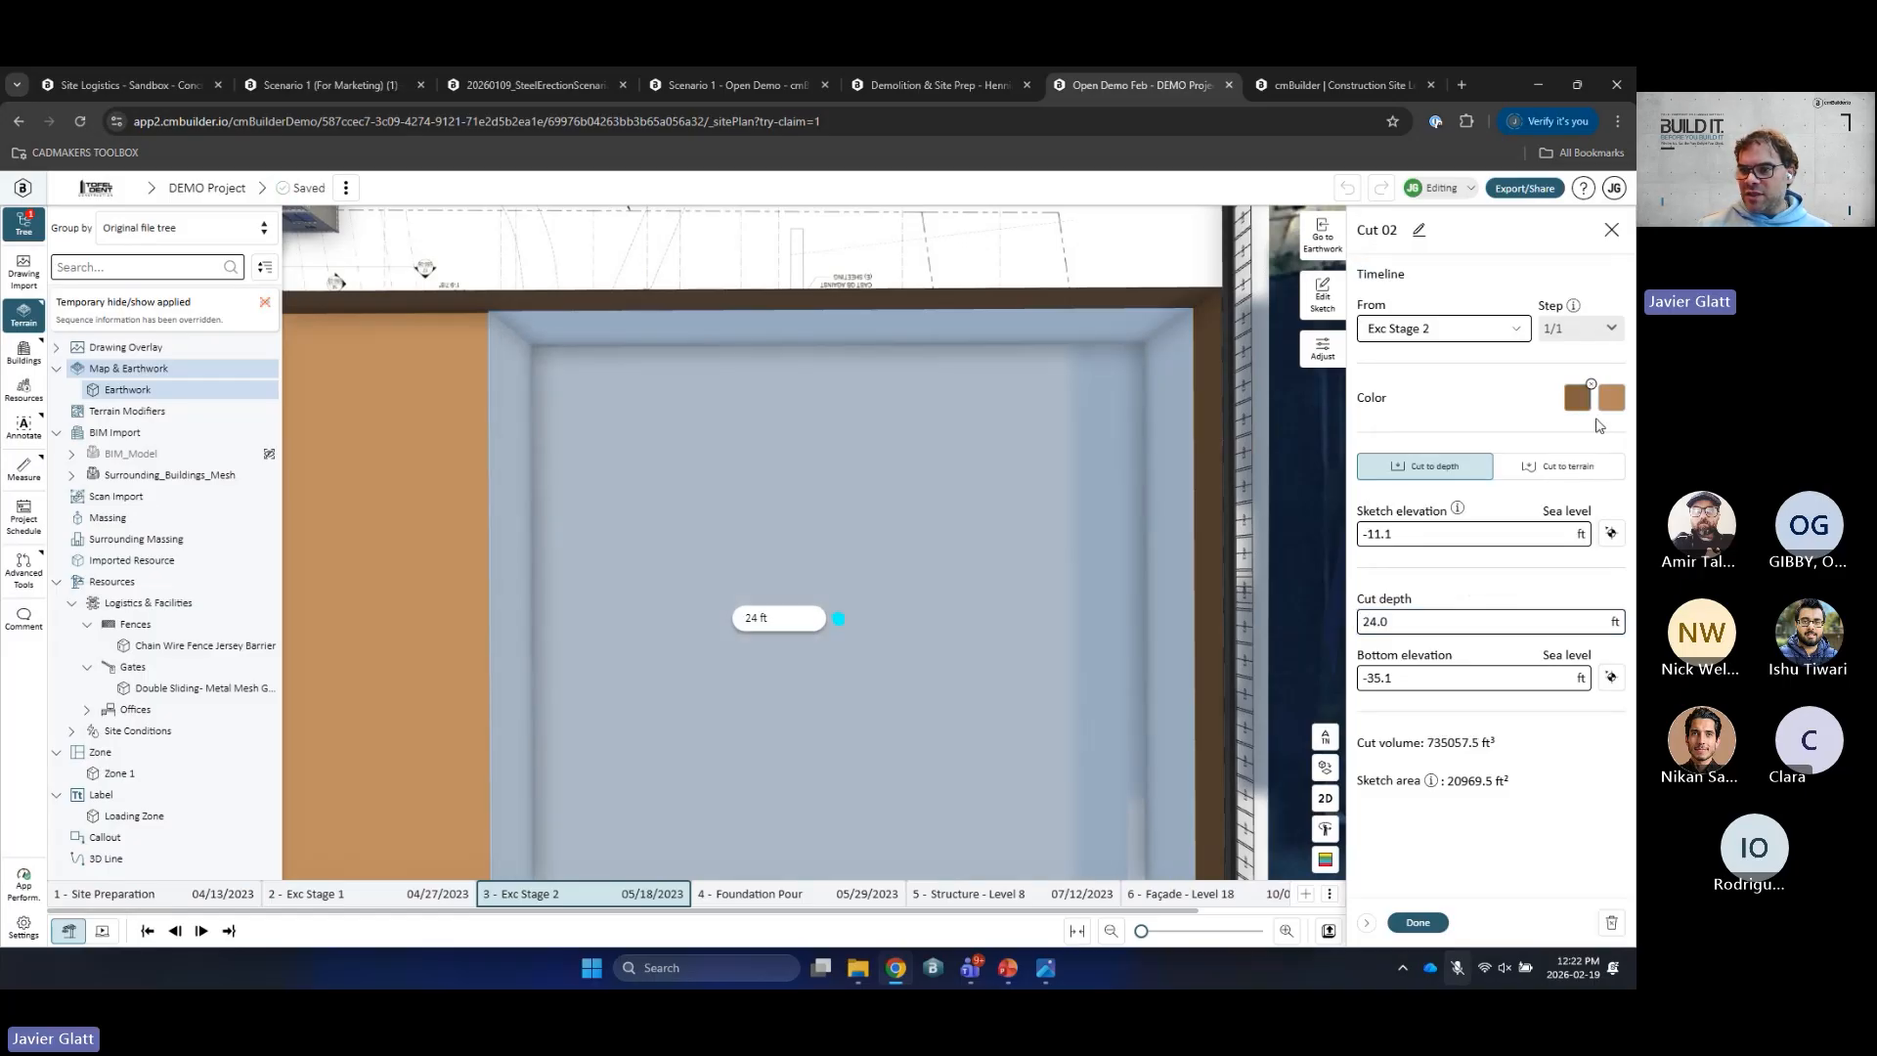
left_click(1611, 398)
left_click(1527, 512)
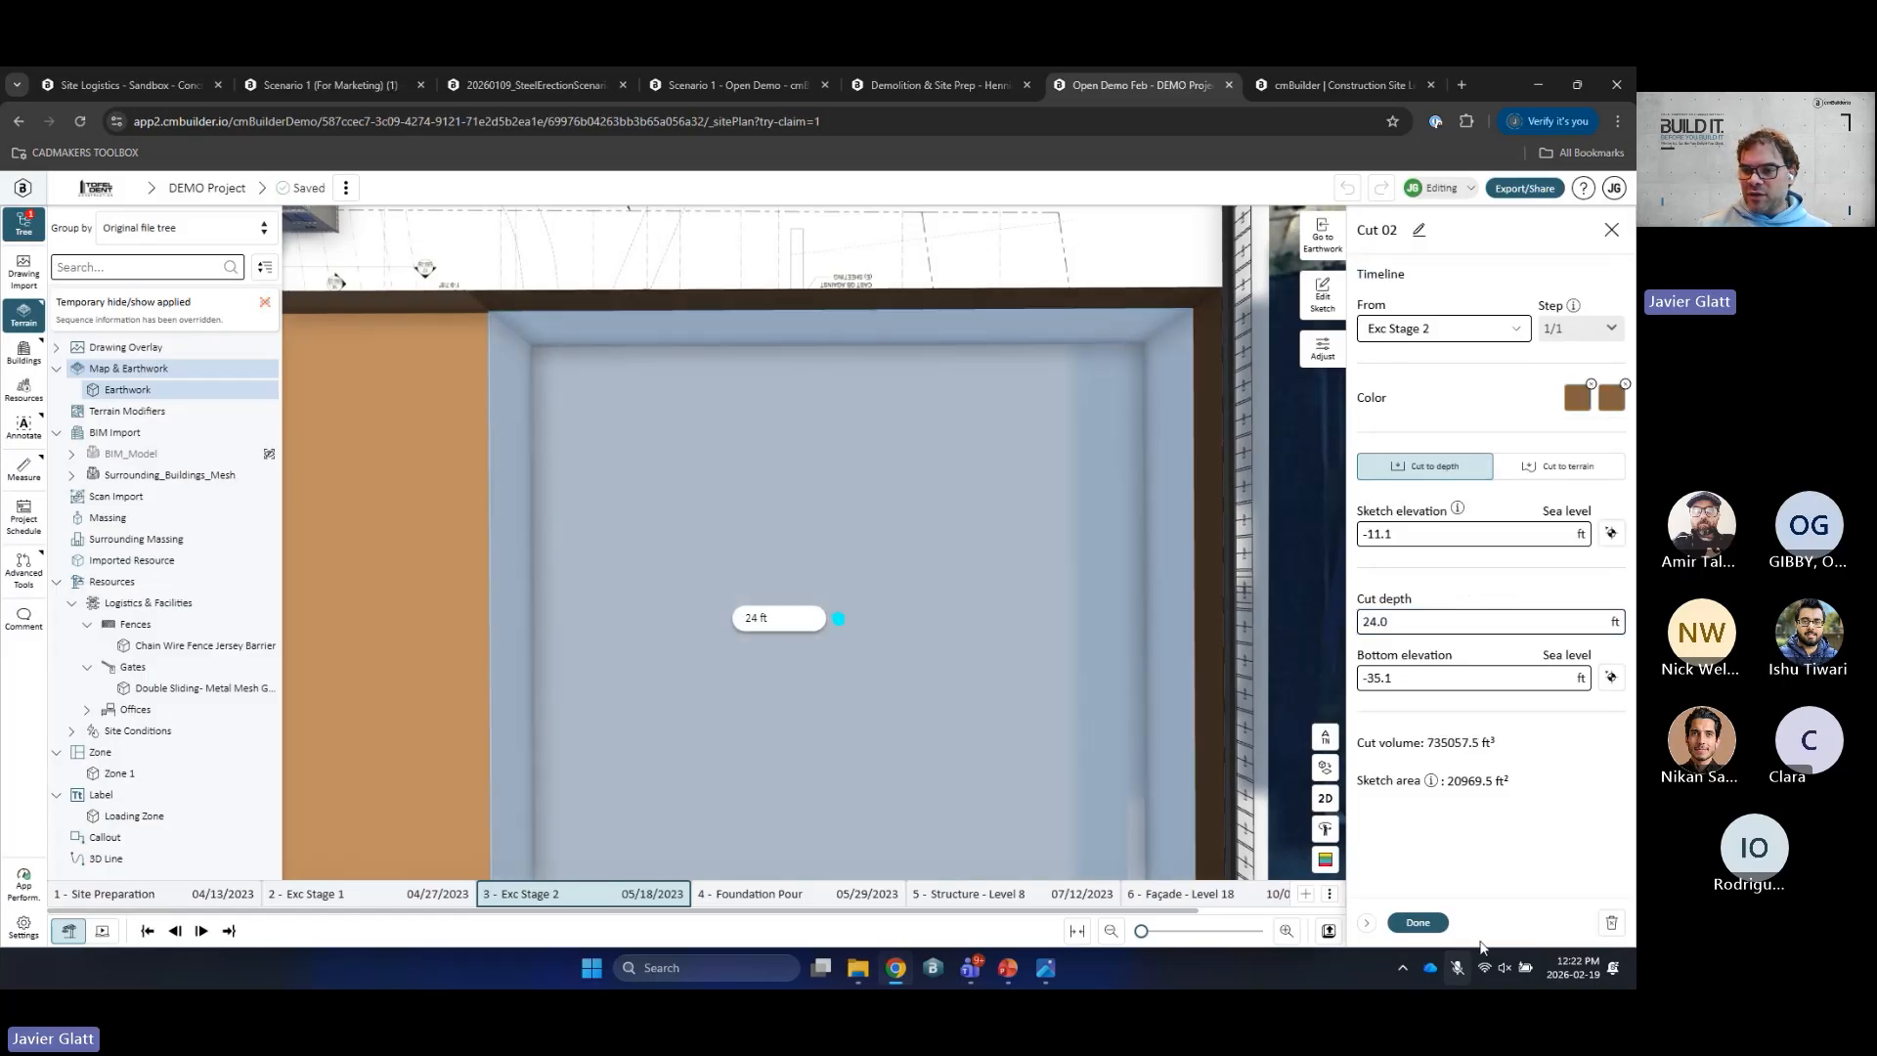
left_click(1417, 923)
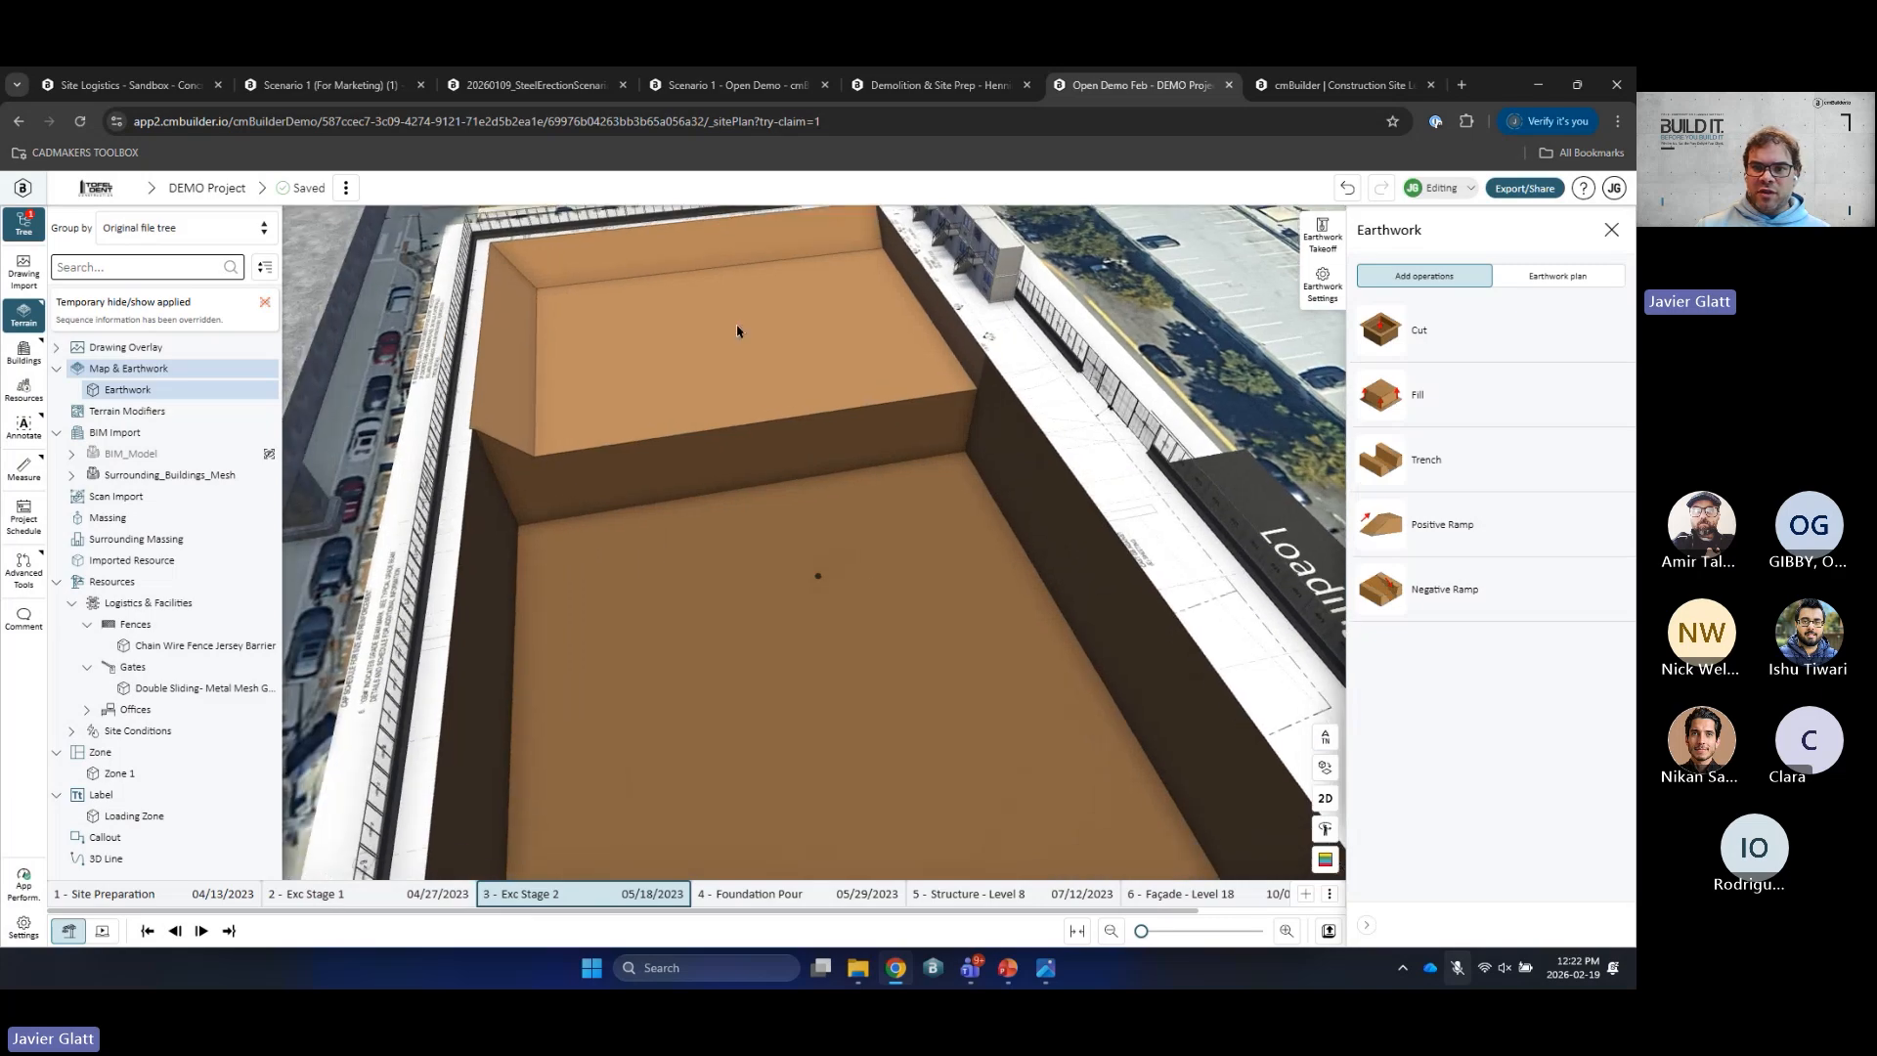
Step: Add a positive ramp at Exc Stage 2 against the wall between the two excavations, 20 ft wide with a 25% grade
left_click(1461, 557)
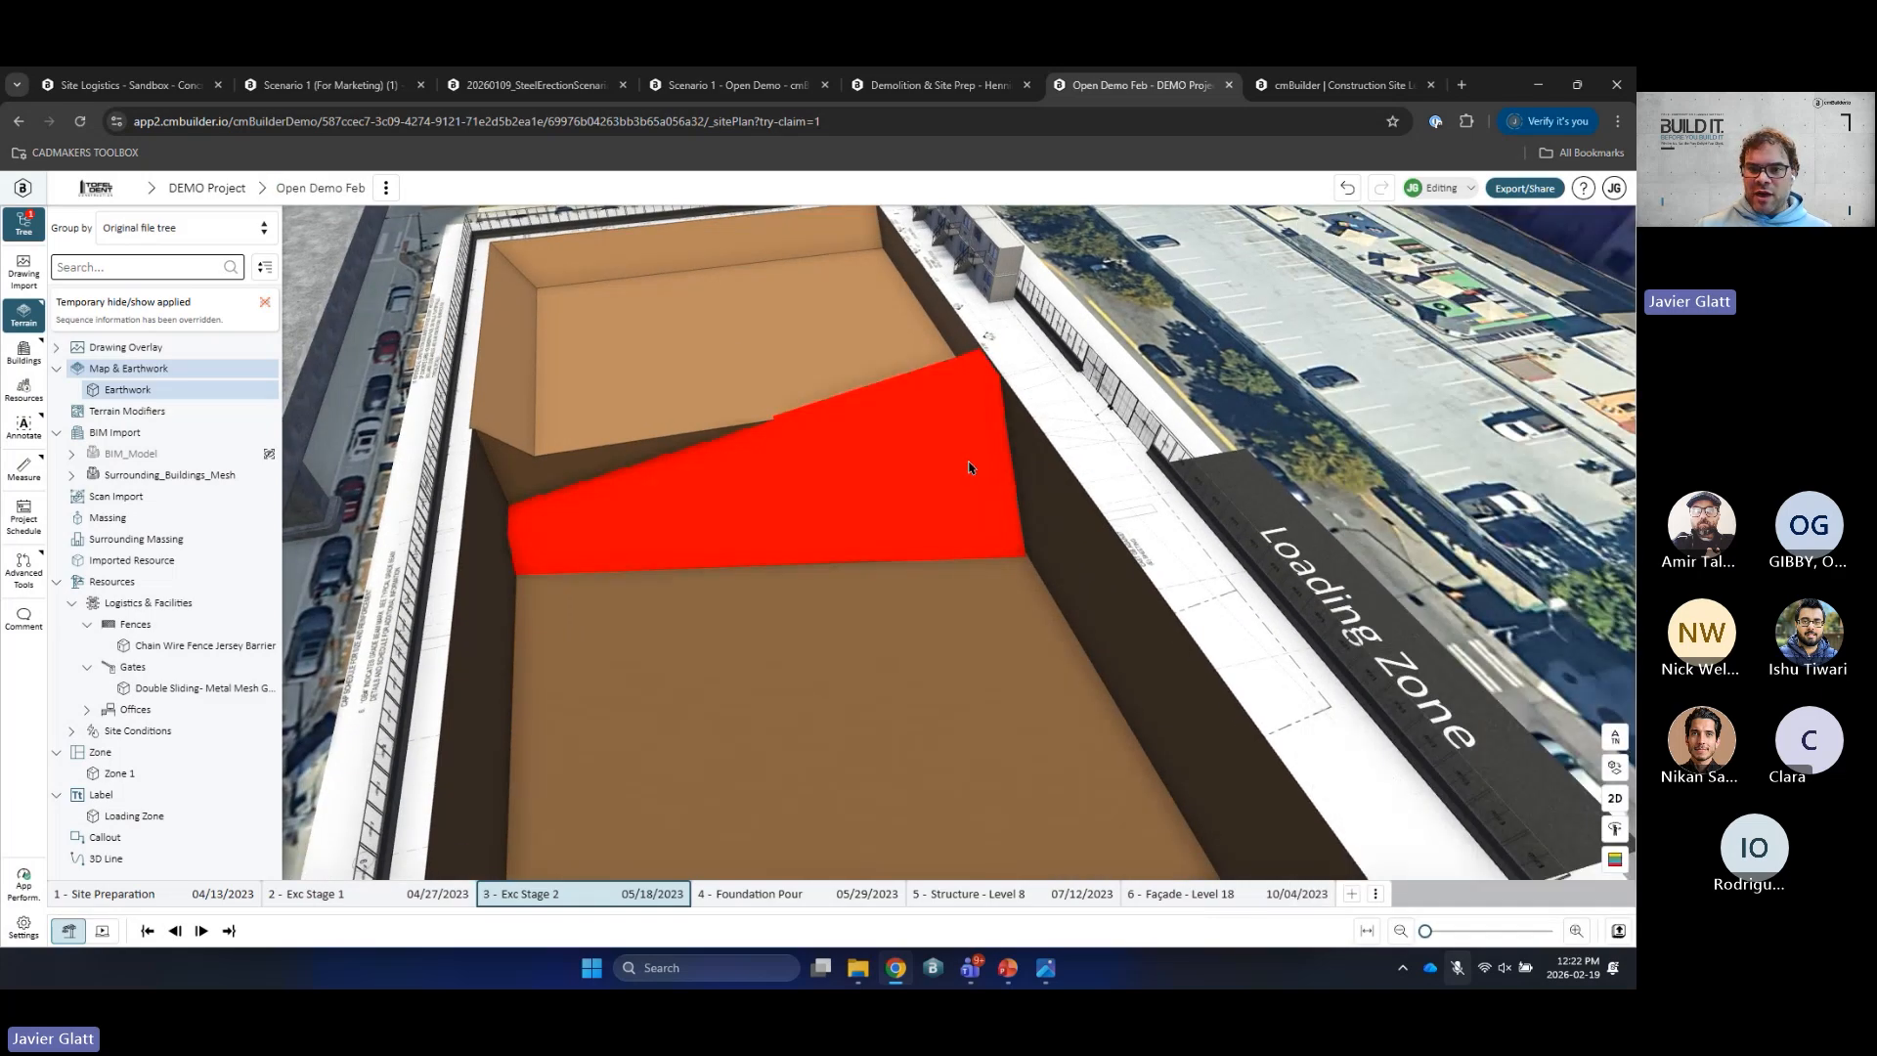
left_click(928, 448)
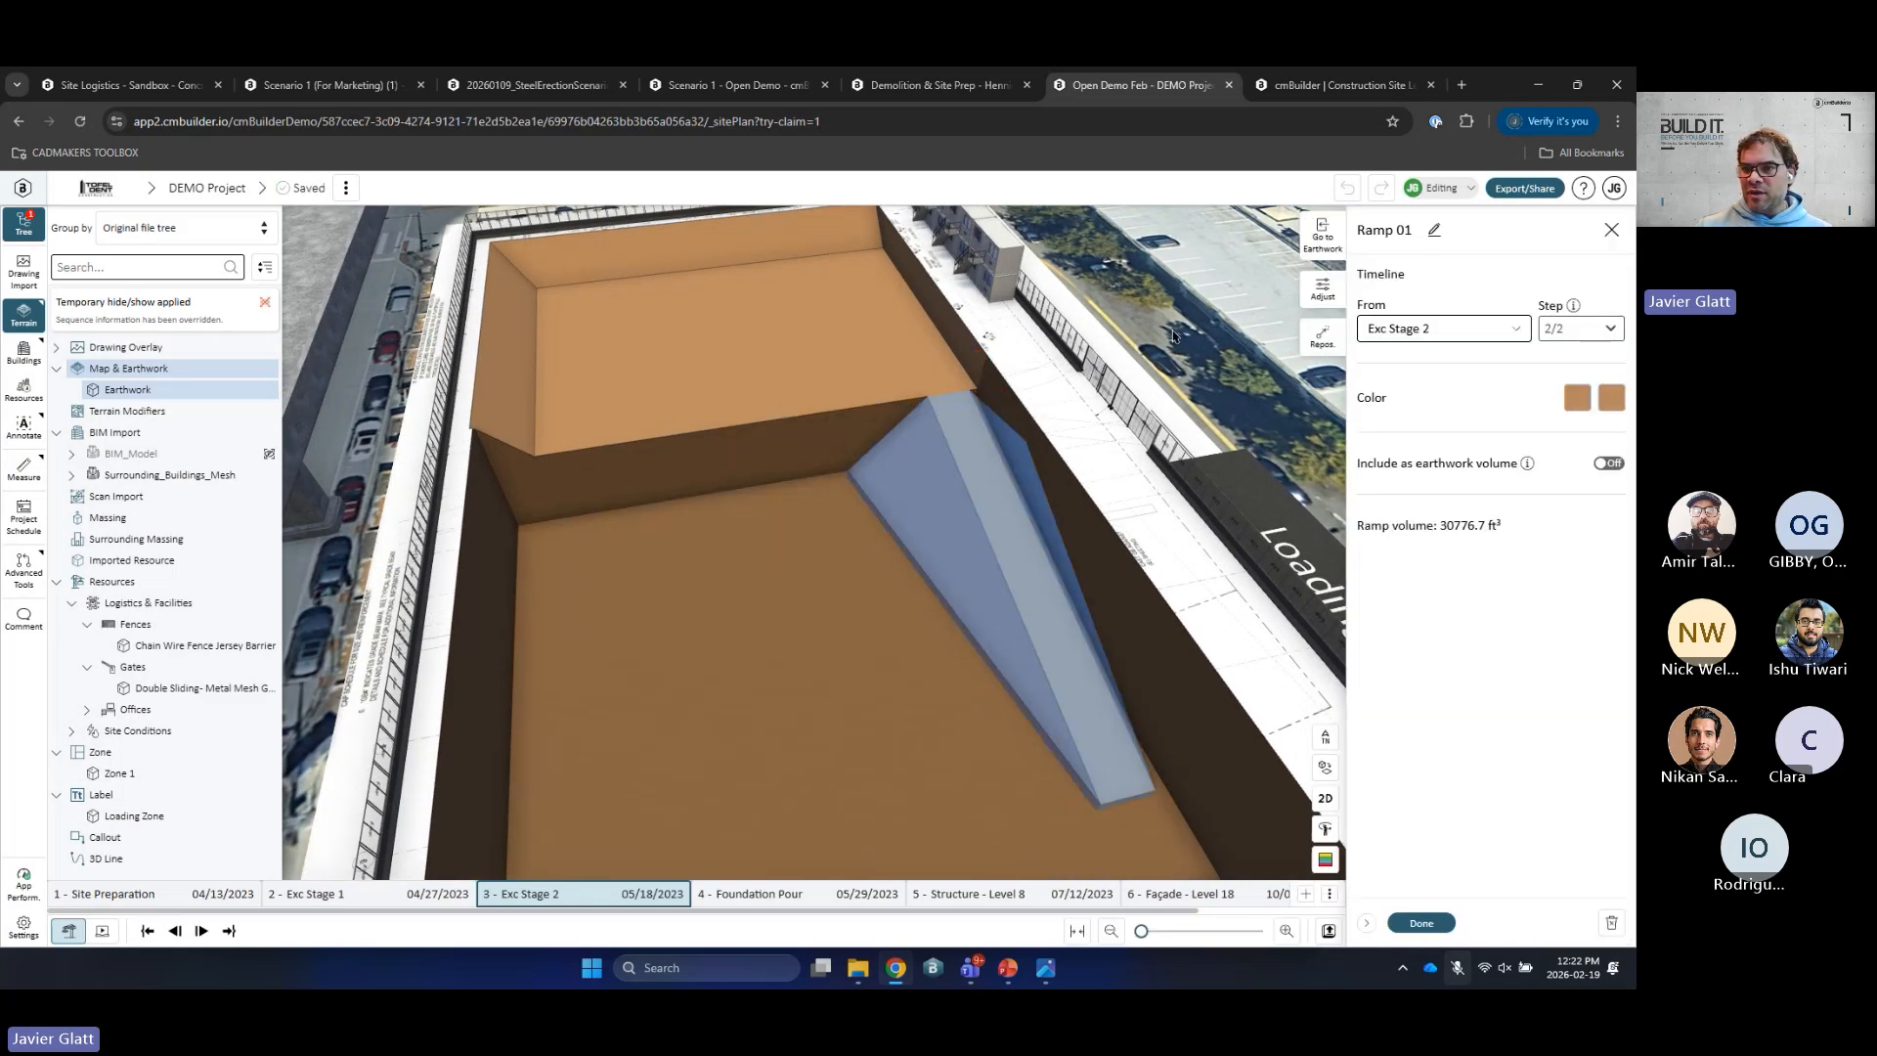
left_click(1317, 293)
type("2")
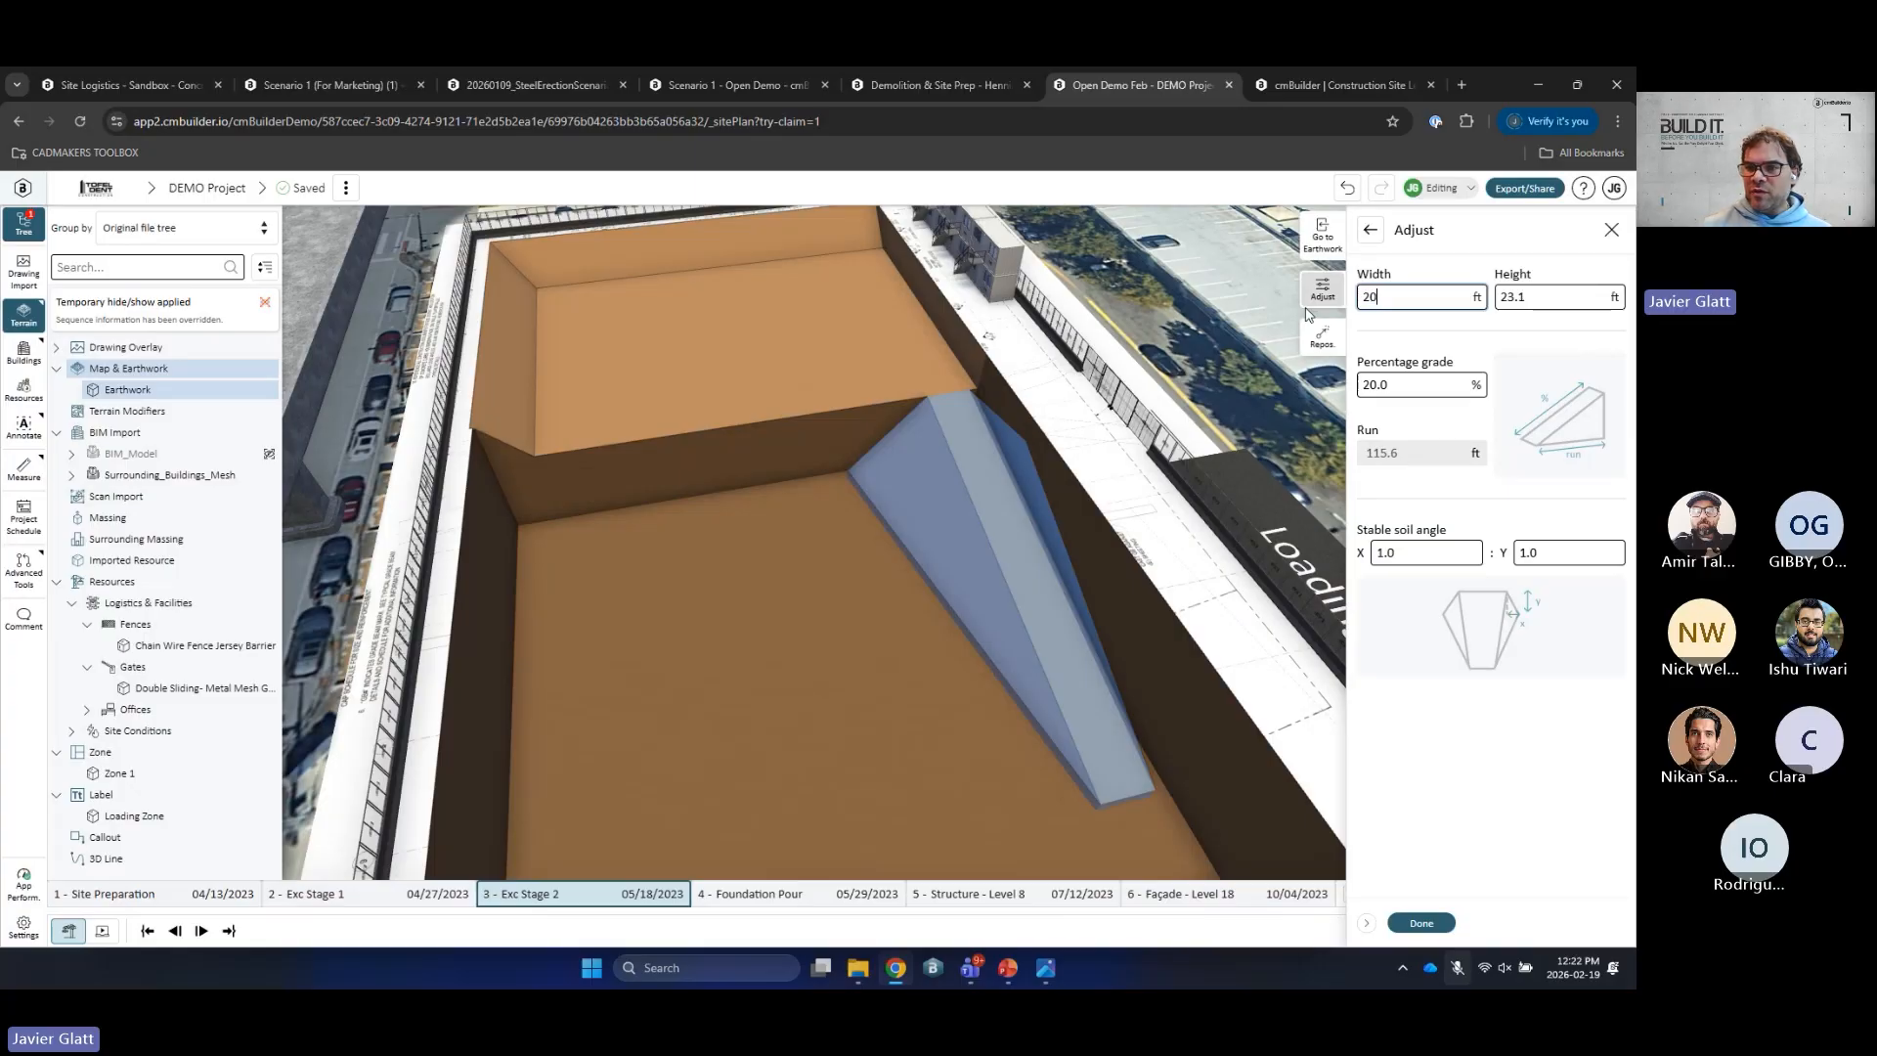
type("0")
left_click(1361, 386)
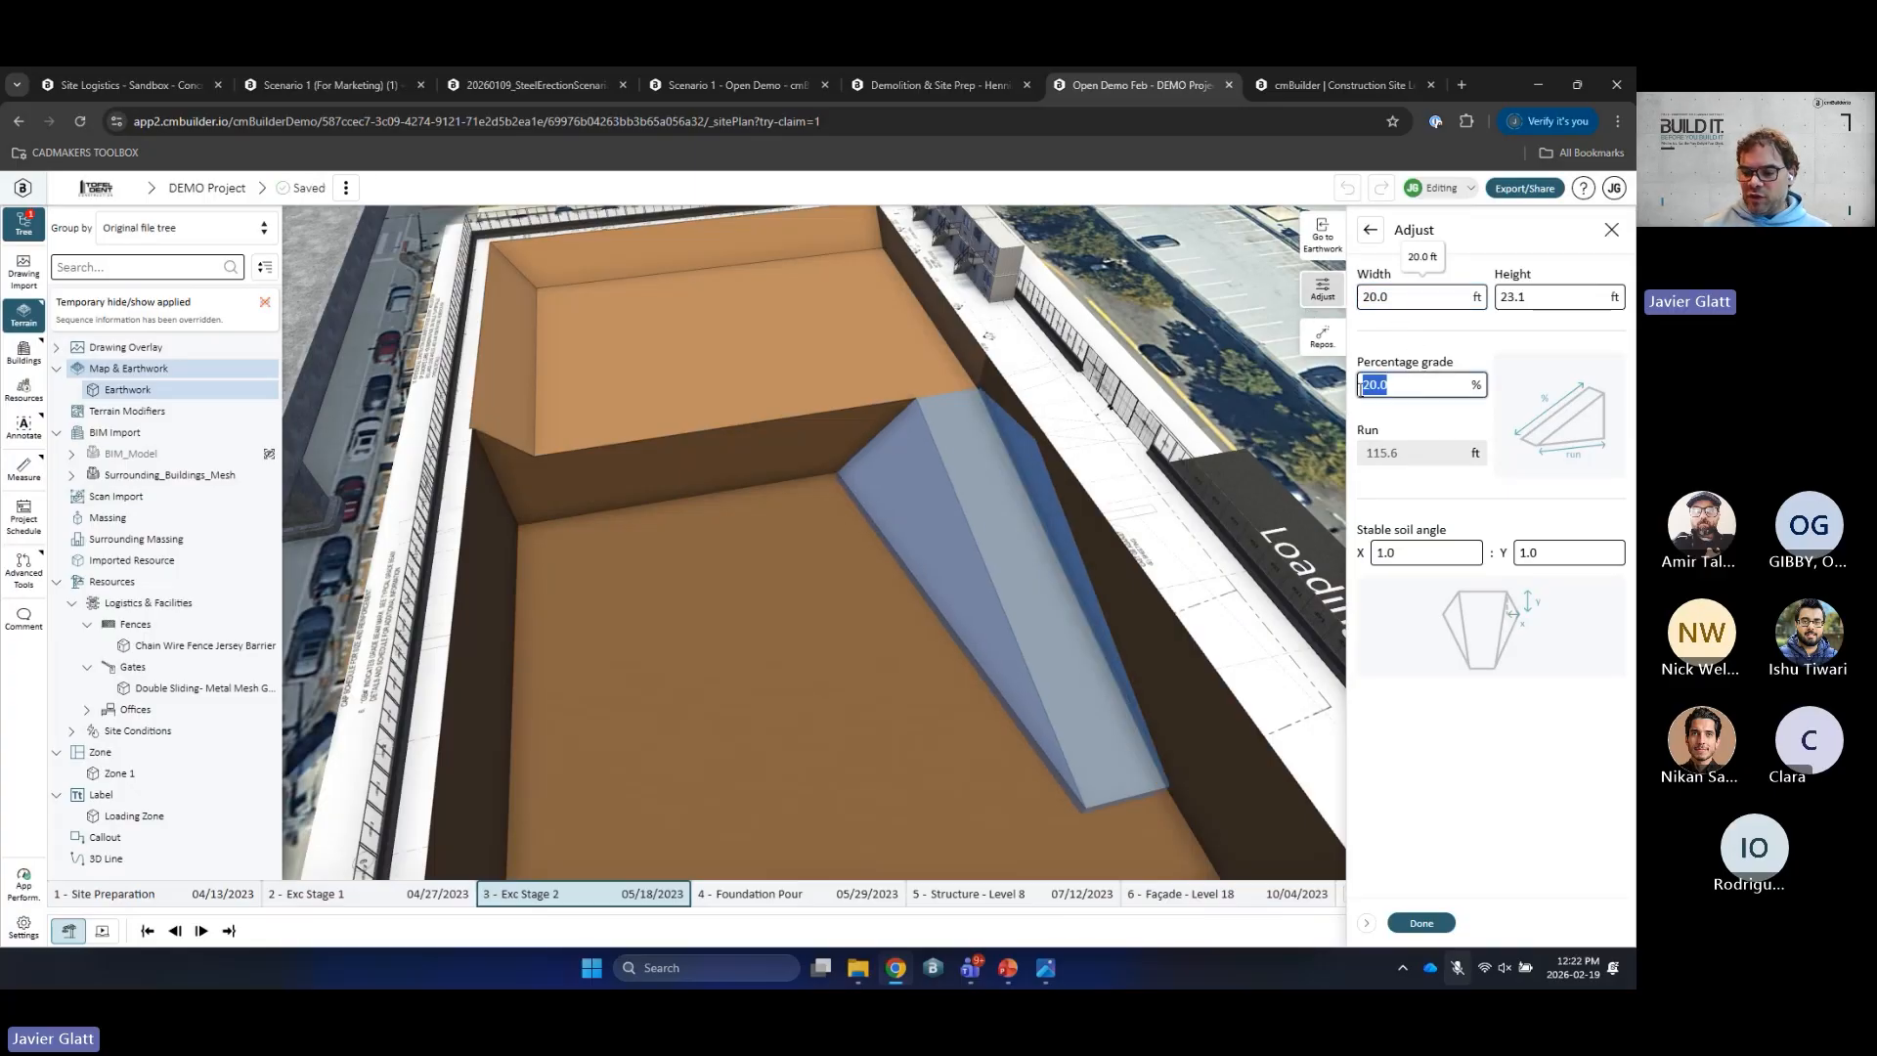
type("25")
left_click(1423, 345)
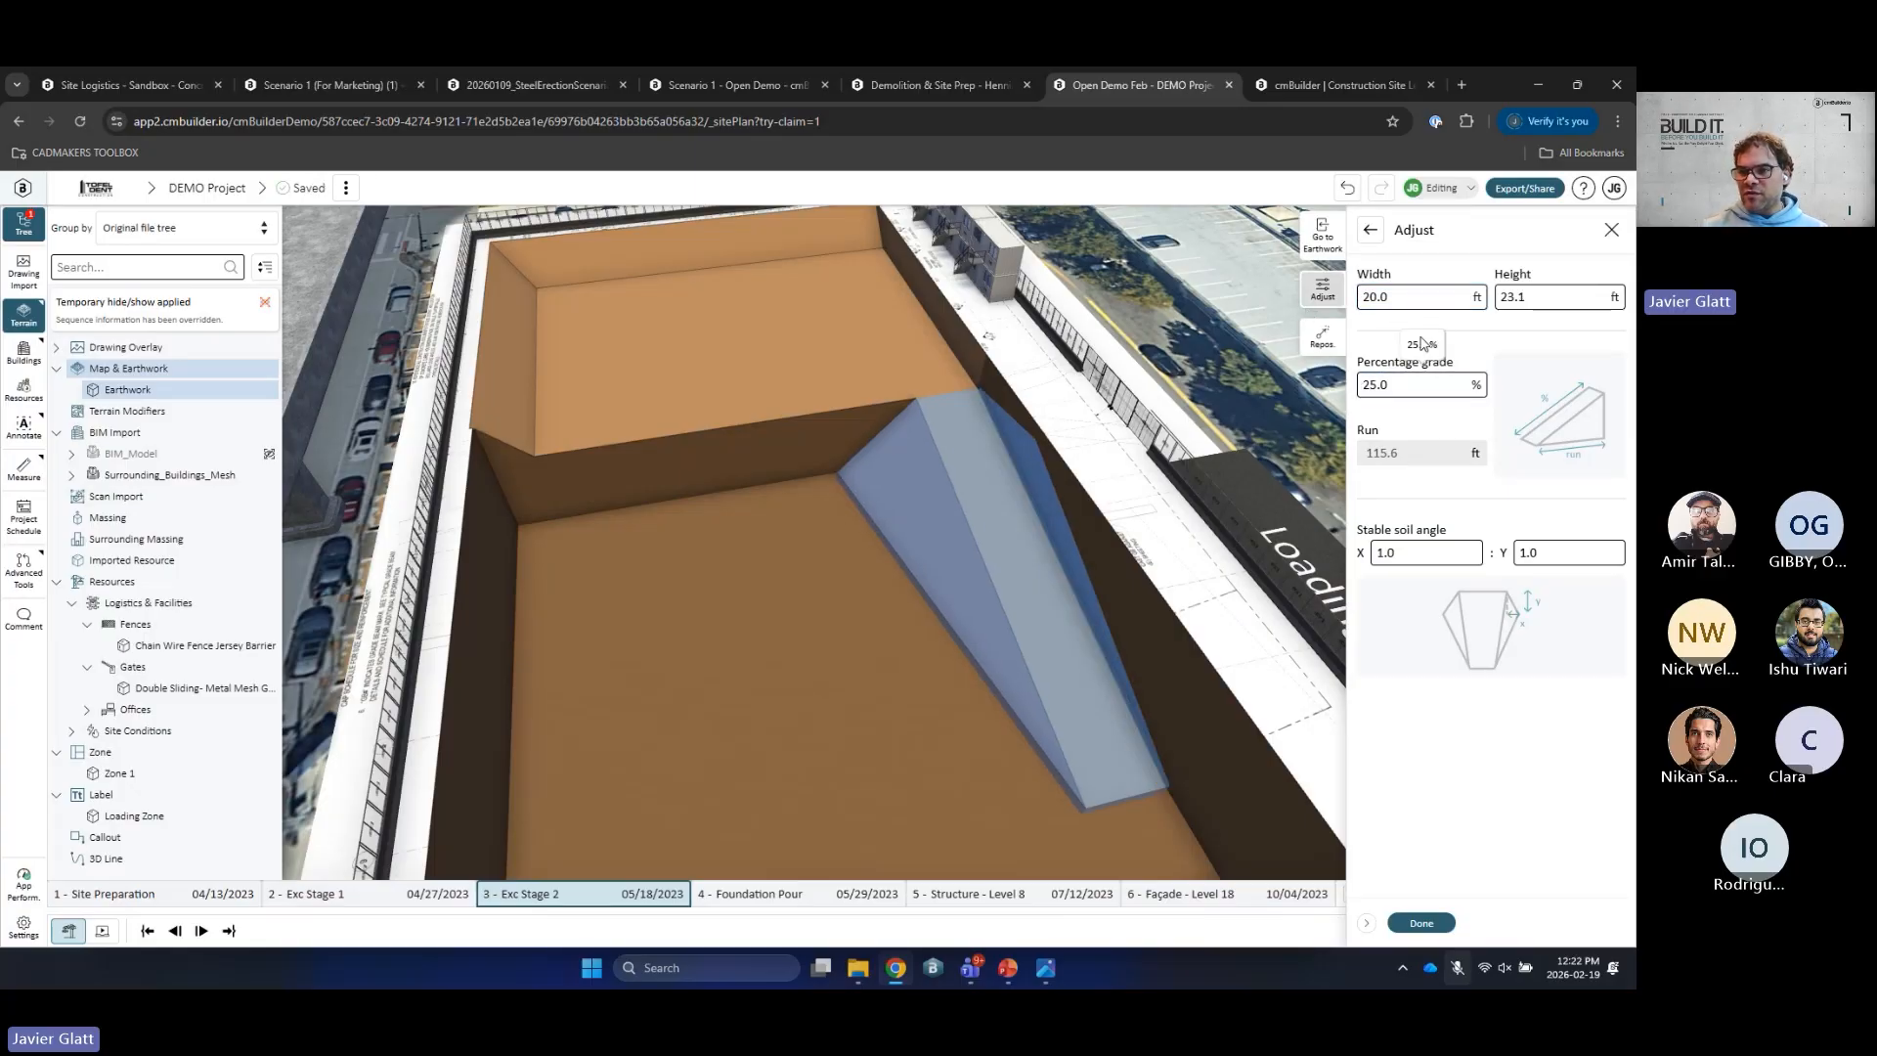
left_click(1371, 233)
Step: Give both ramp color swatches the light grey-brown shade, include the ramp as earthwork volume and finish it
left_click(1576, 397)
left_click(1426, 512)
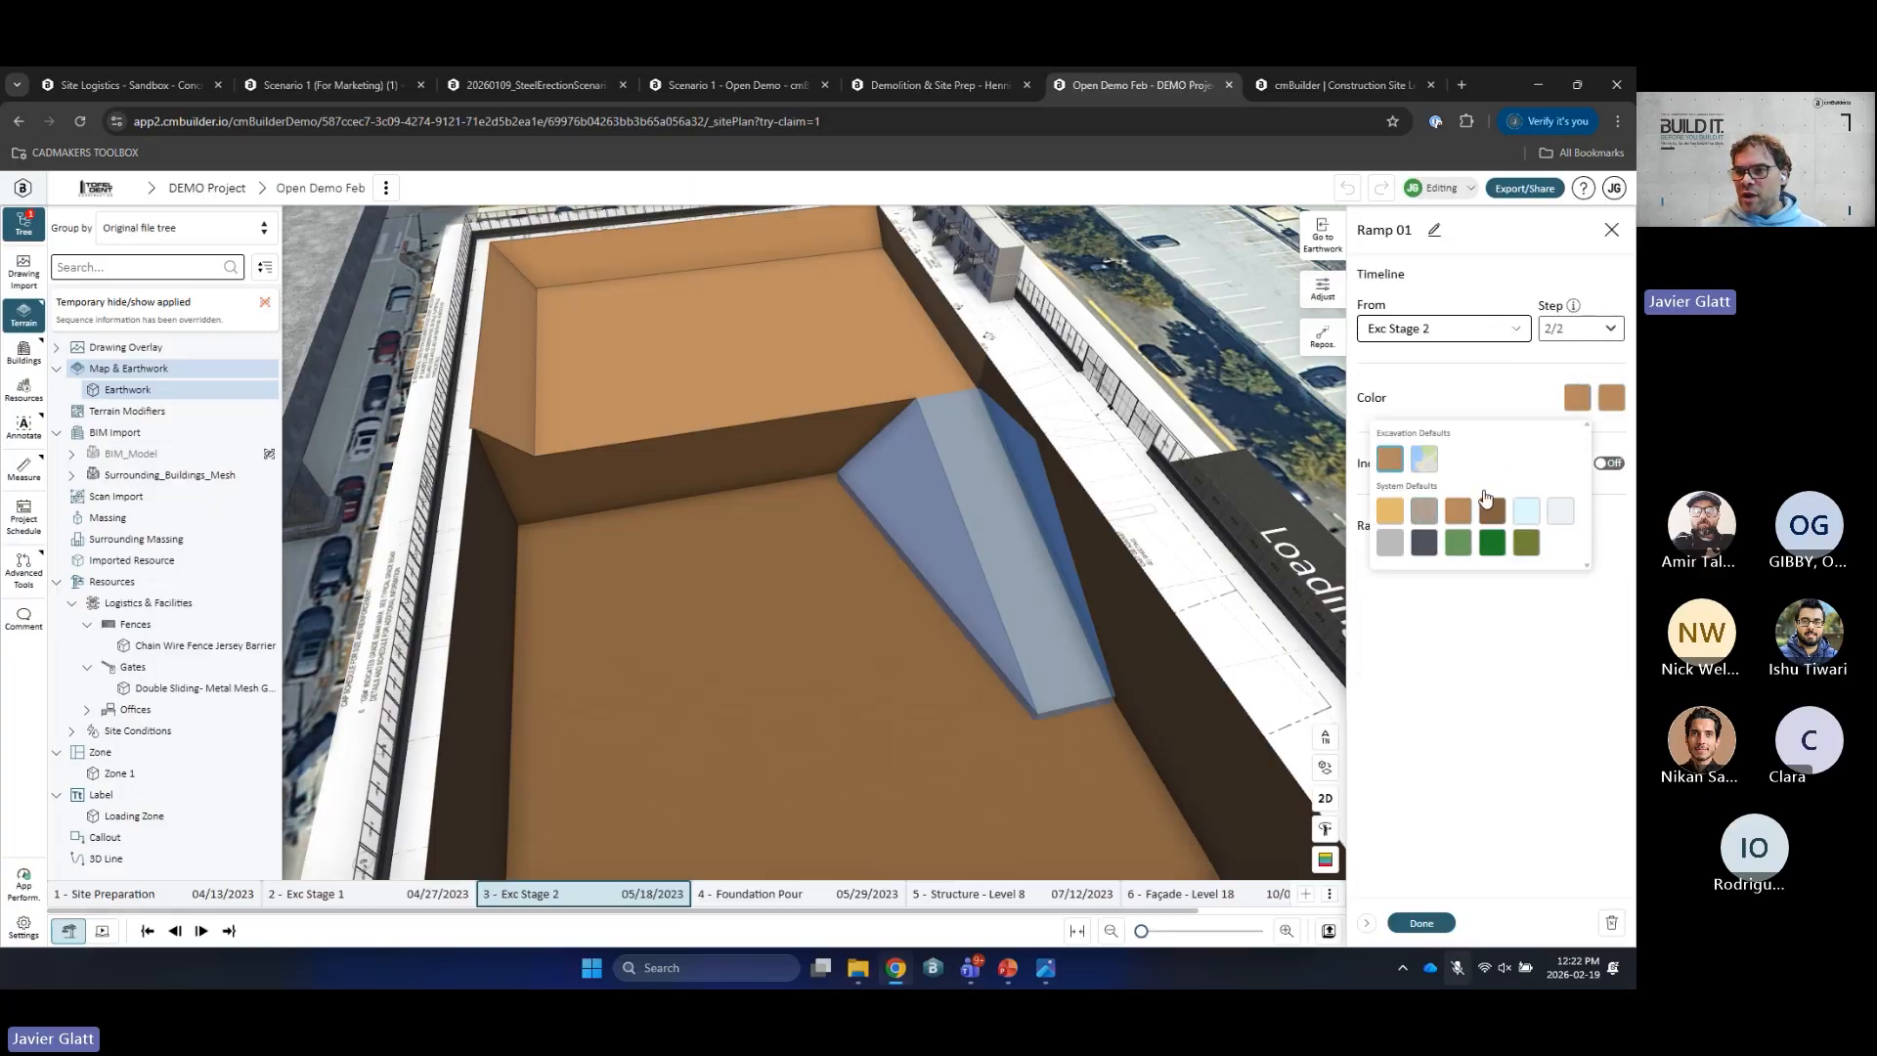
left_click(1611, 398)
left_click(1461, 513)
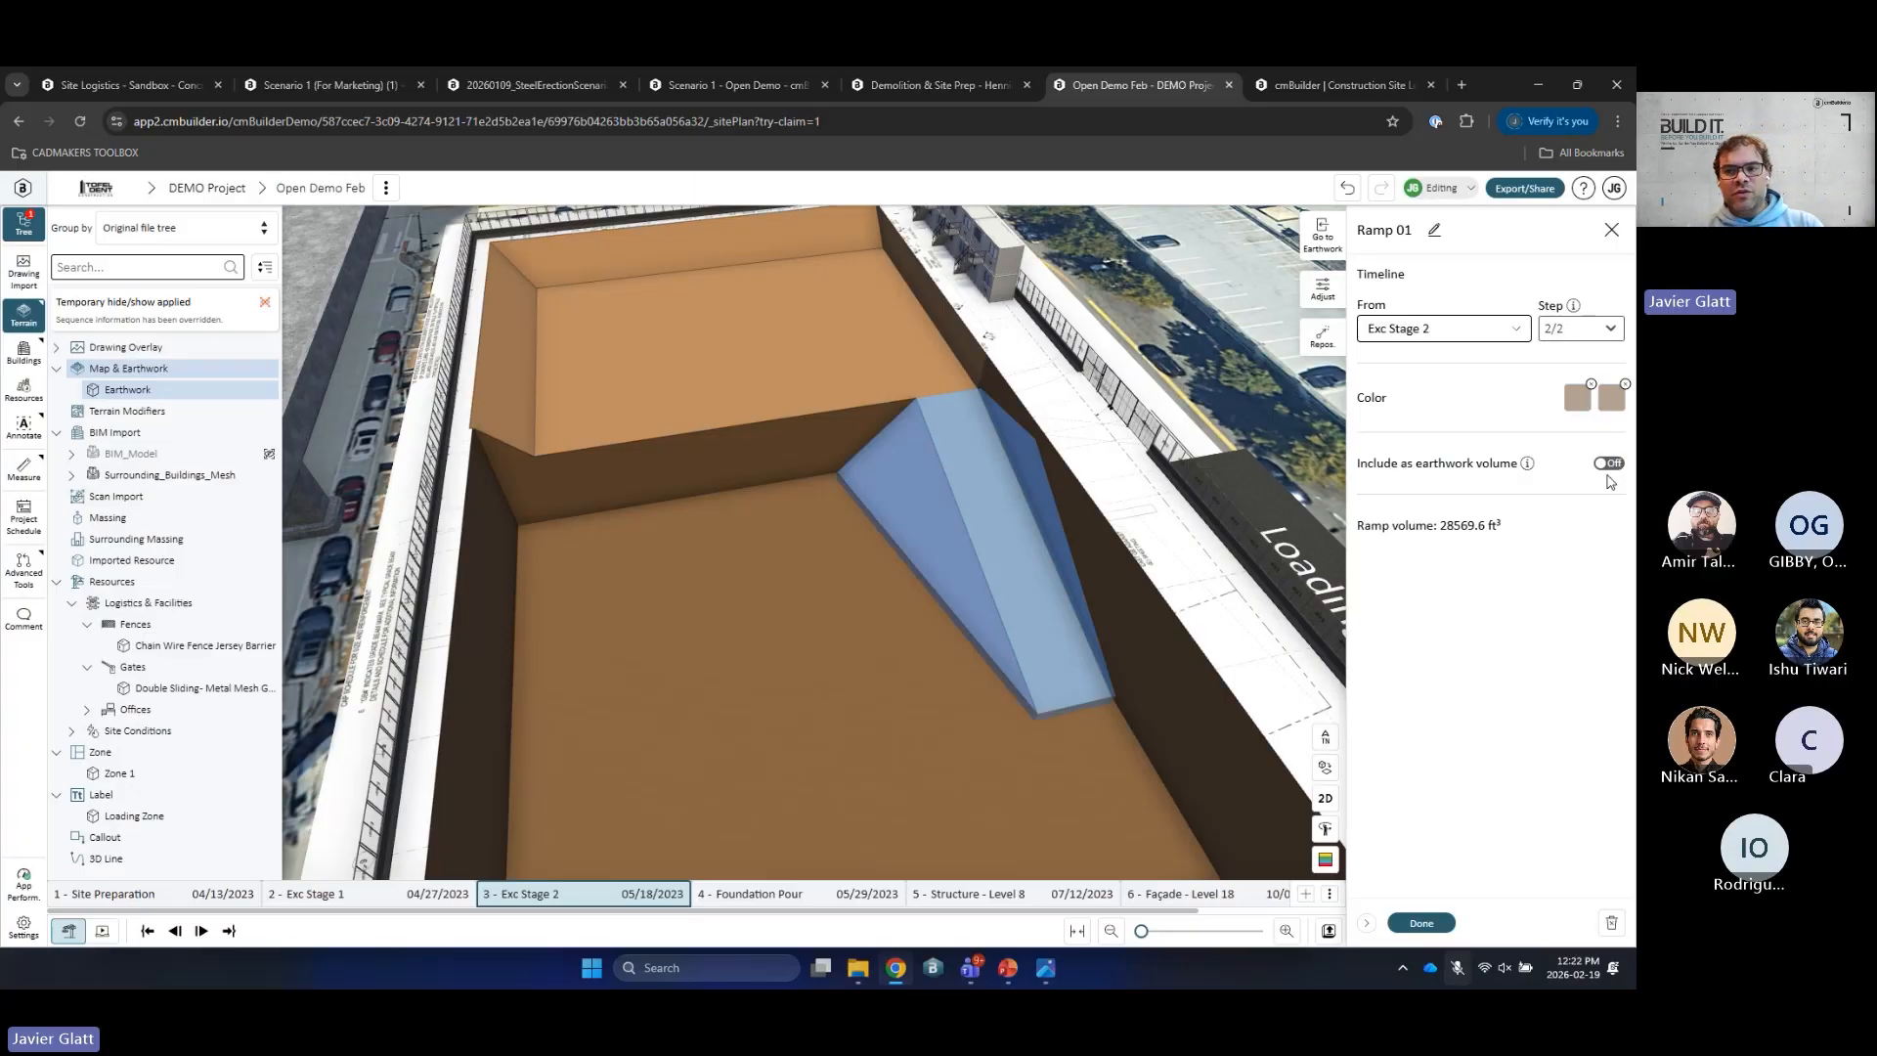
left_click(1608, 464)
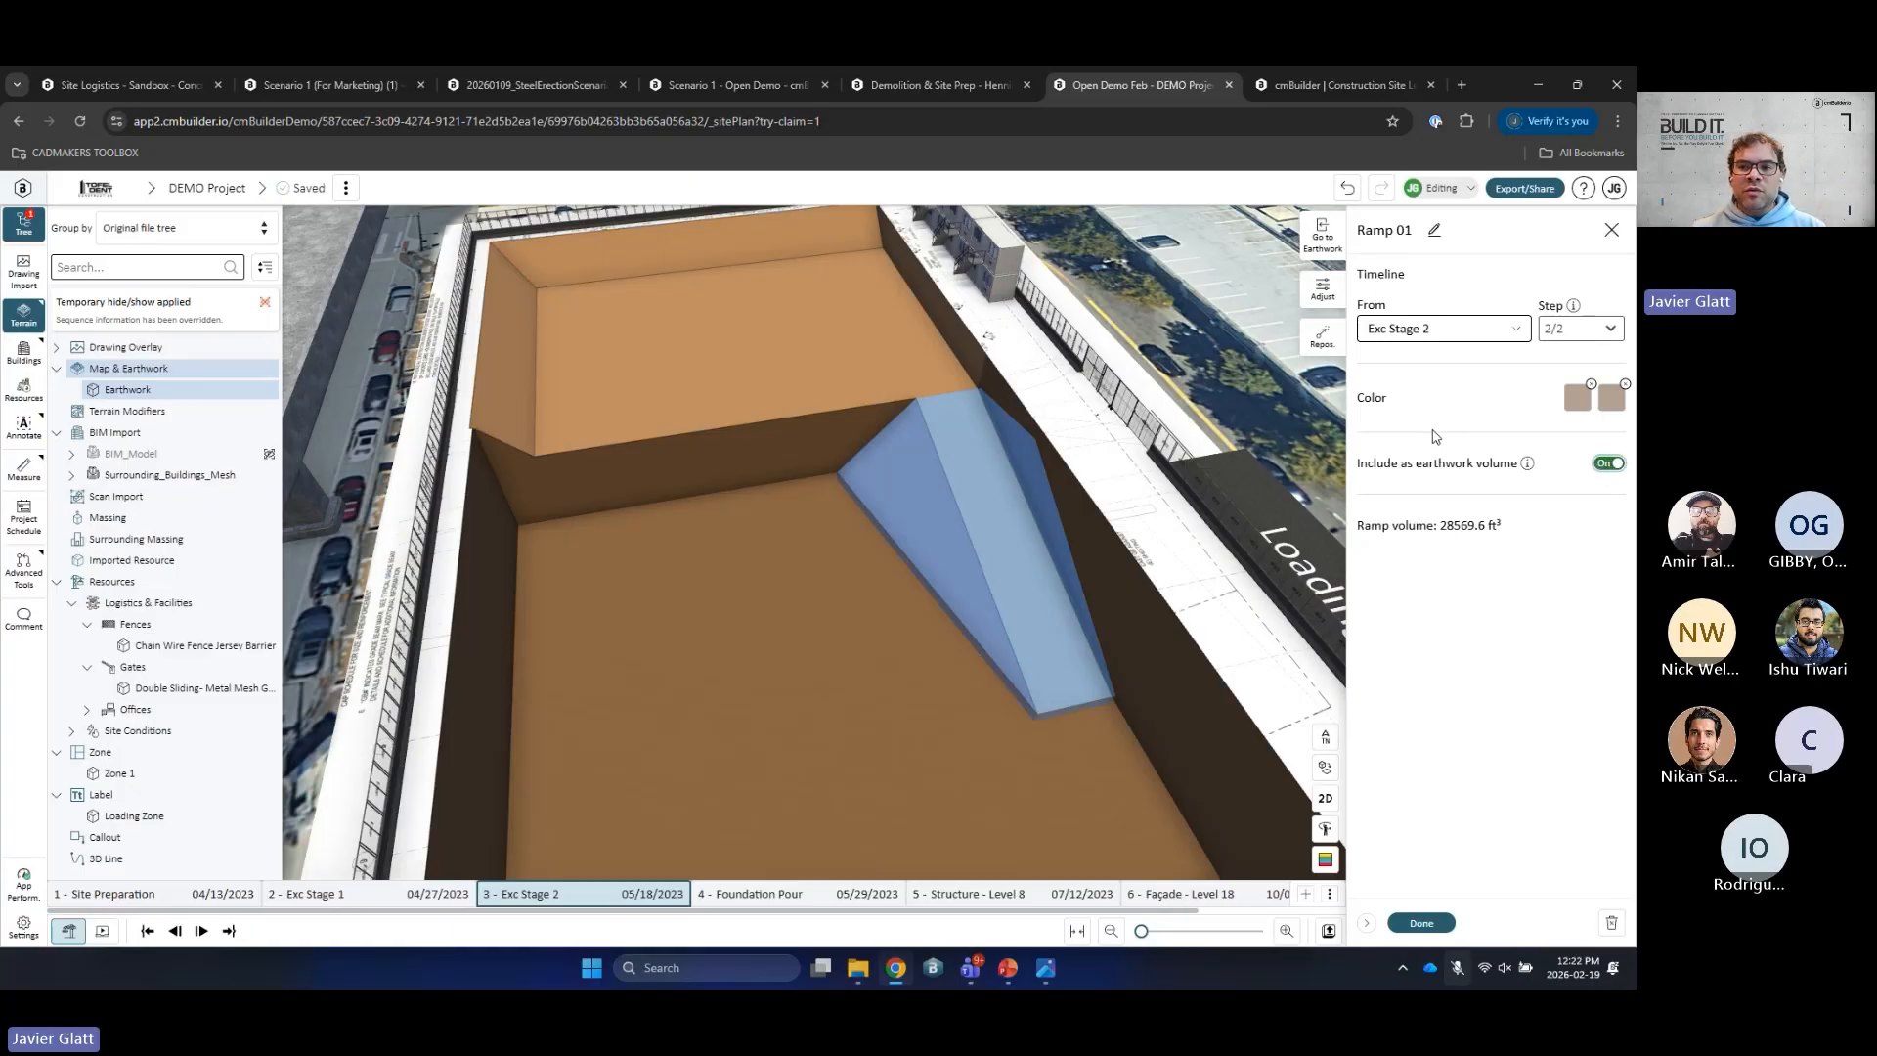
left_click(1414, 914)
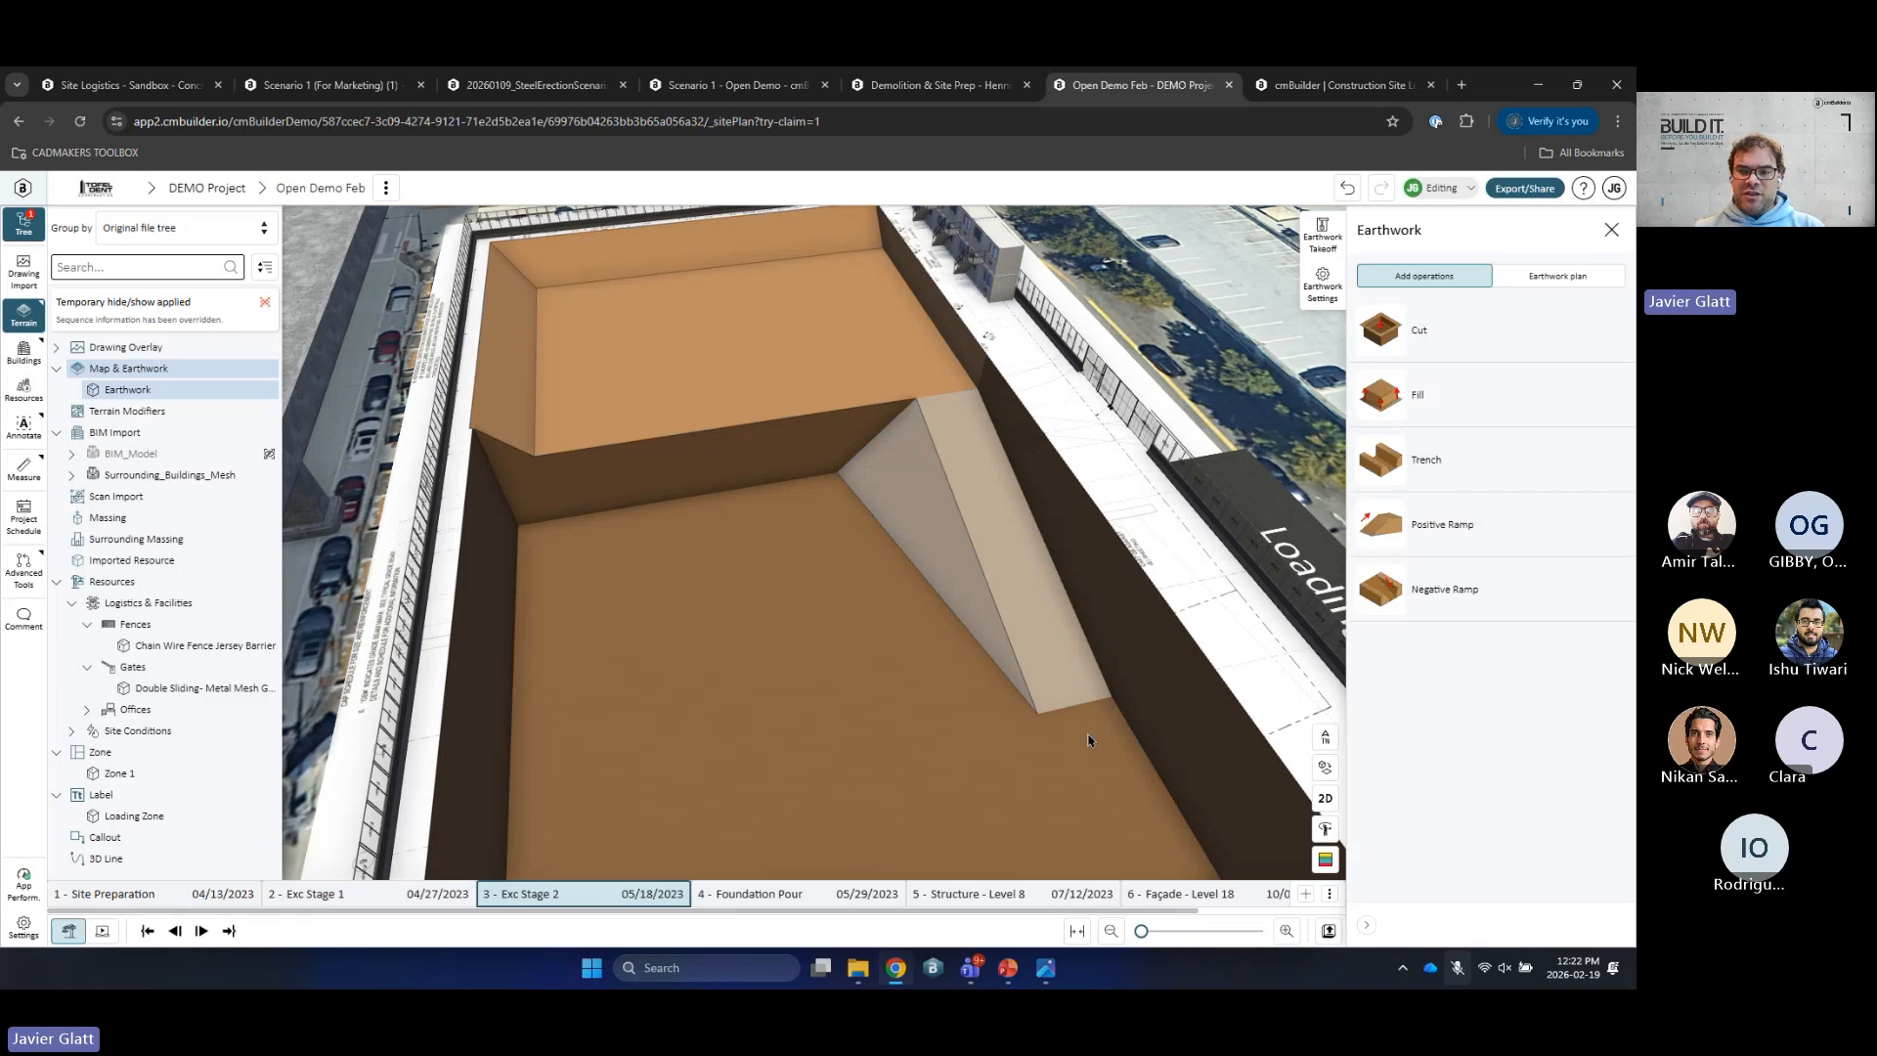
Step: Step back through the earlier milestones and return to Exc Stage 2 to review the excavation sequence and ramp
key("Left")
key("Left")
key("Right")
key("Right")
right_click_drag(964, 660, 952, 578)
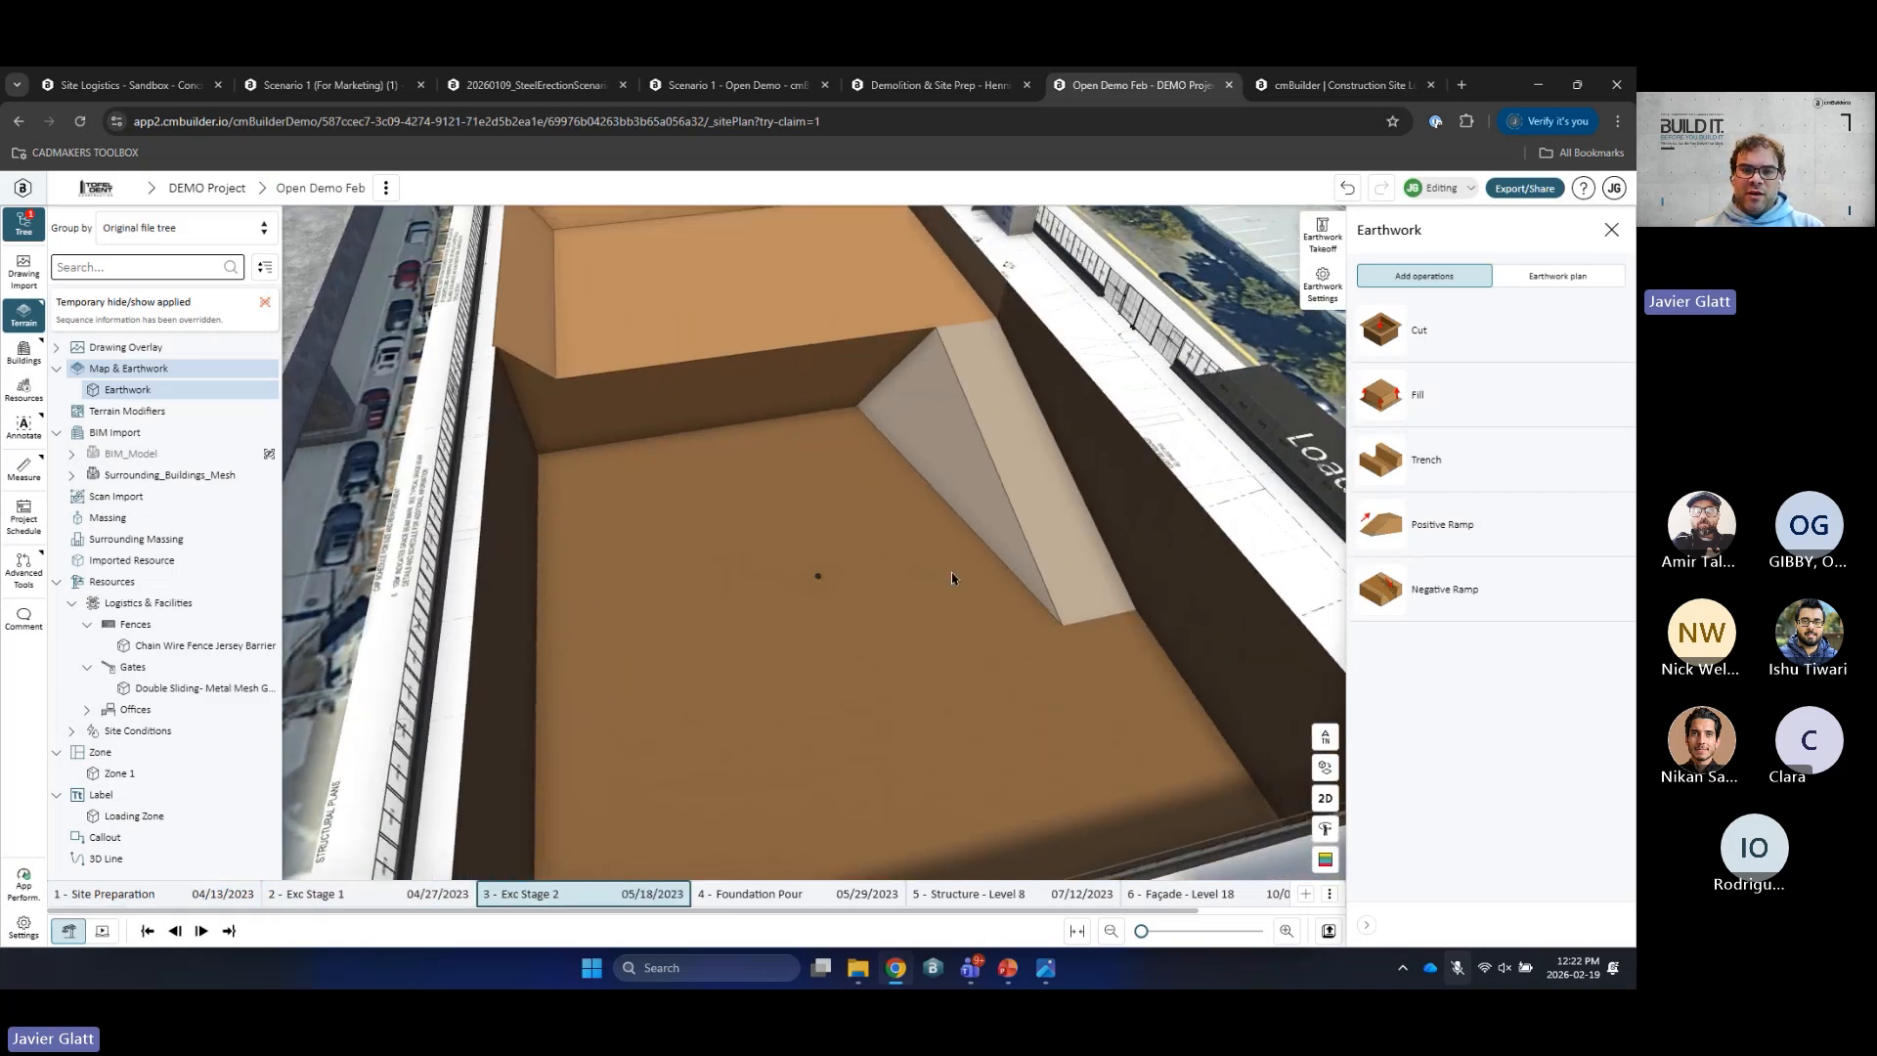
Step: Review the earthwork takeoff's swell factor, milestone volumes and detailed breakdown by element, then close it
left_click(1322, 234)
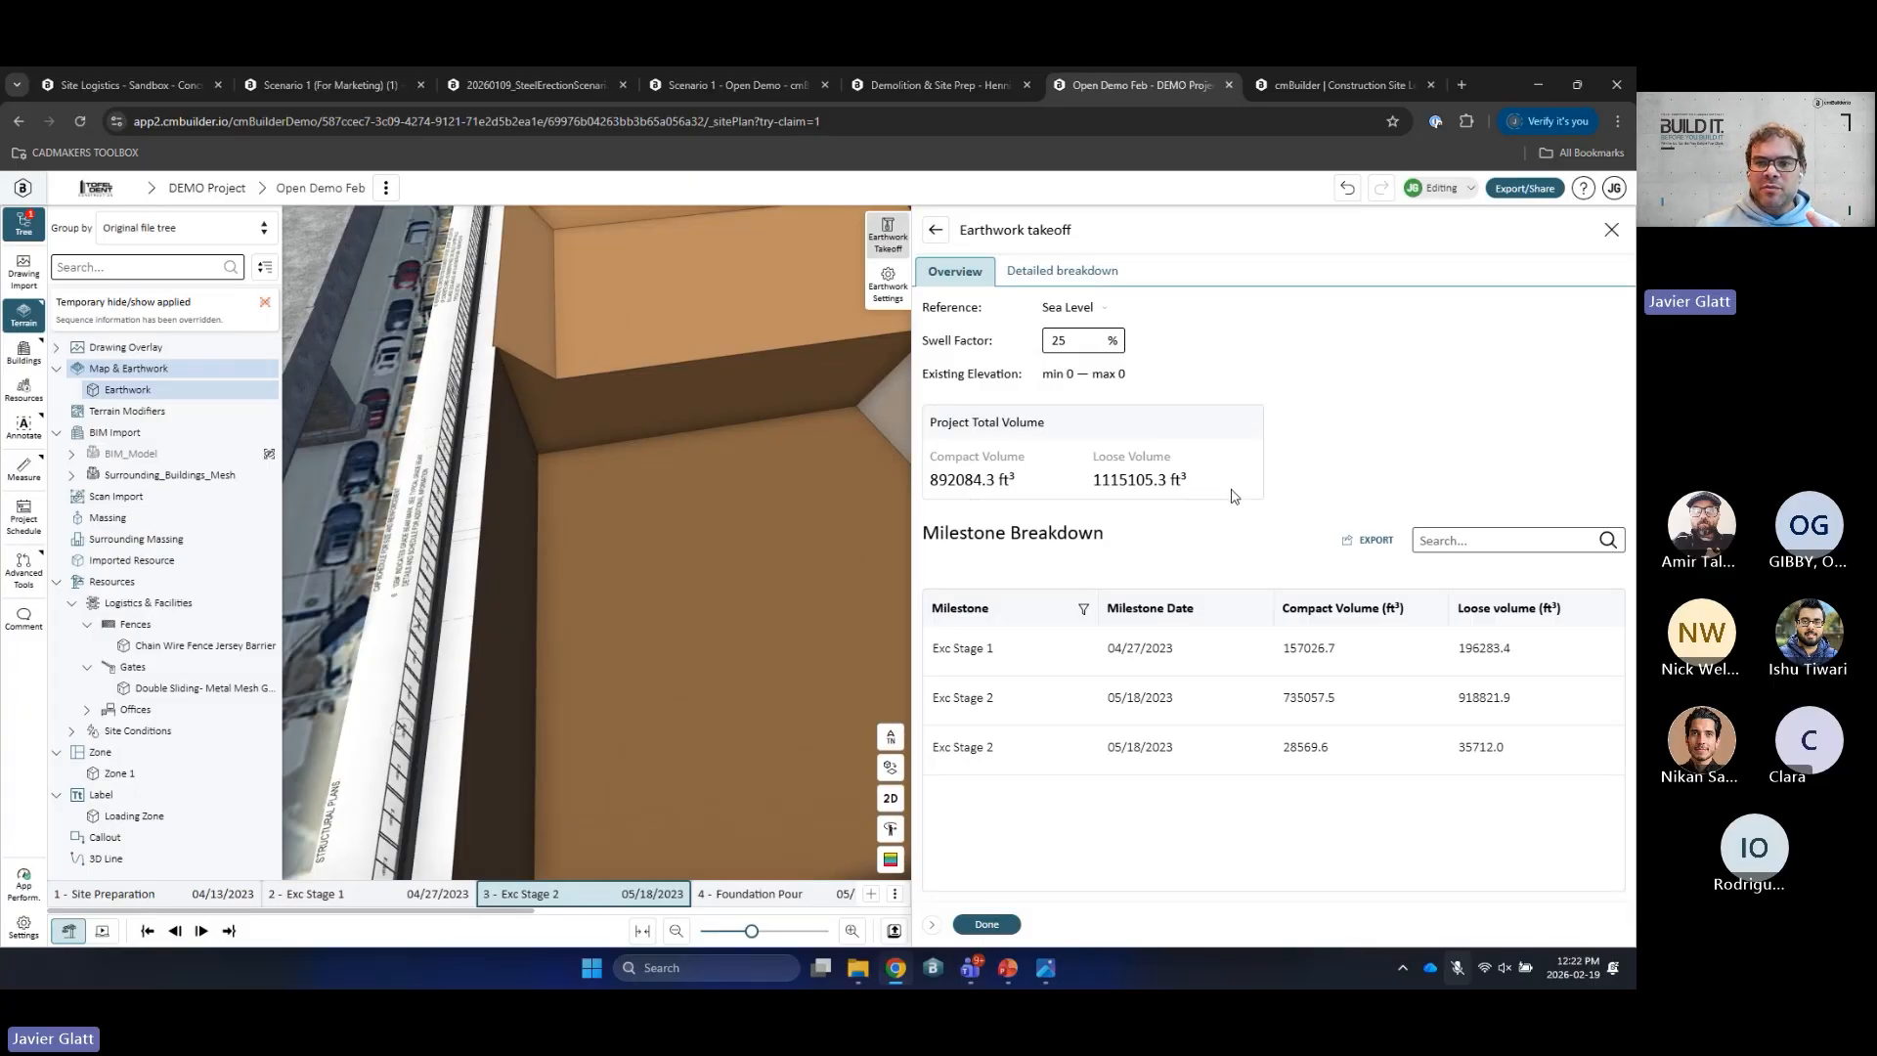
double_click(1059, 340)
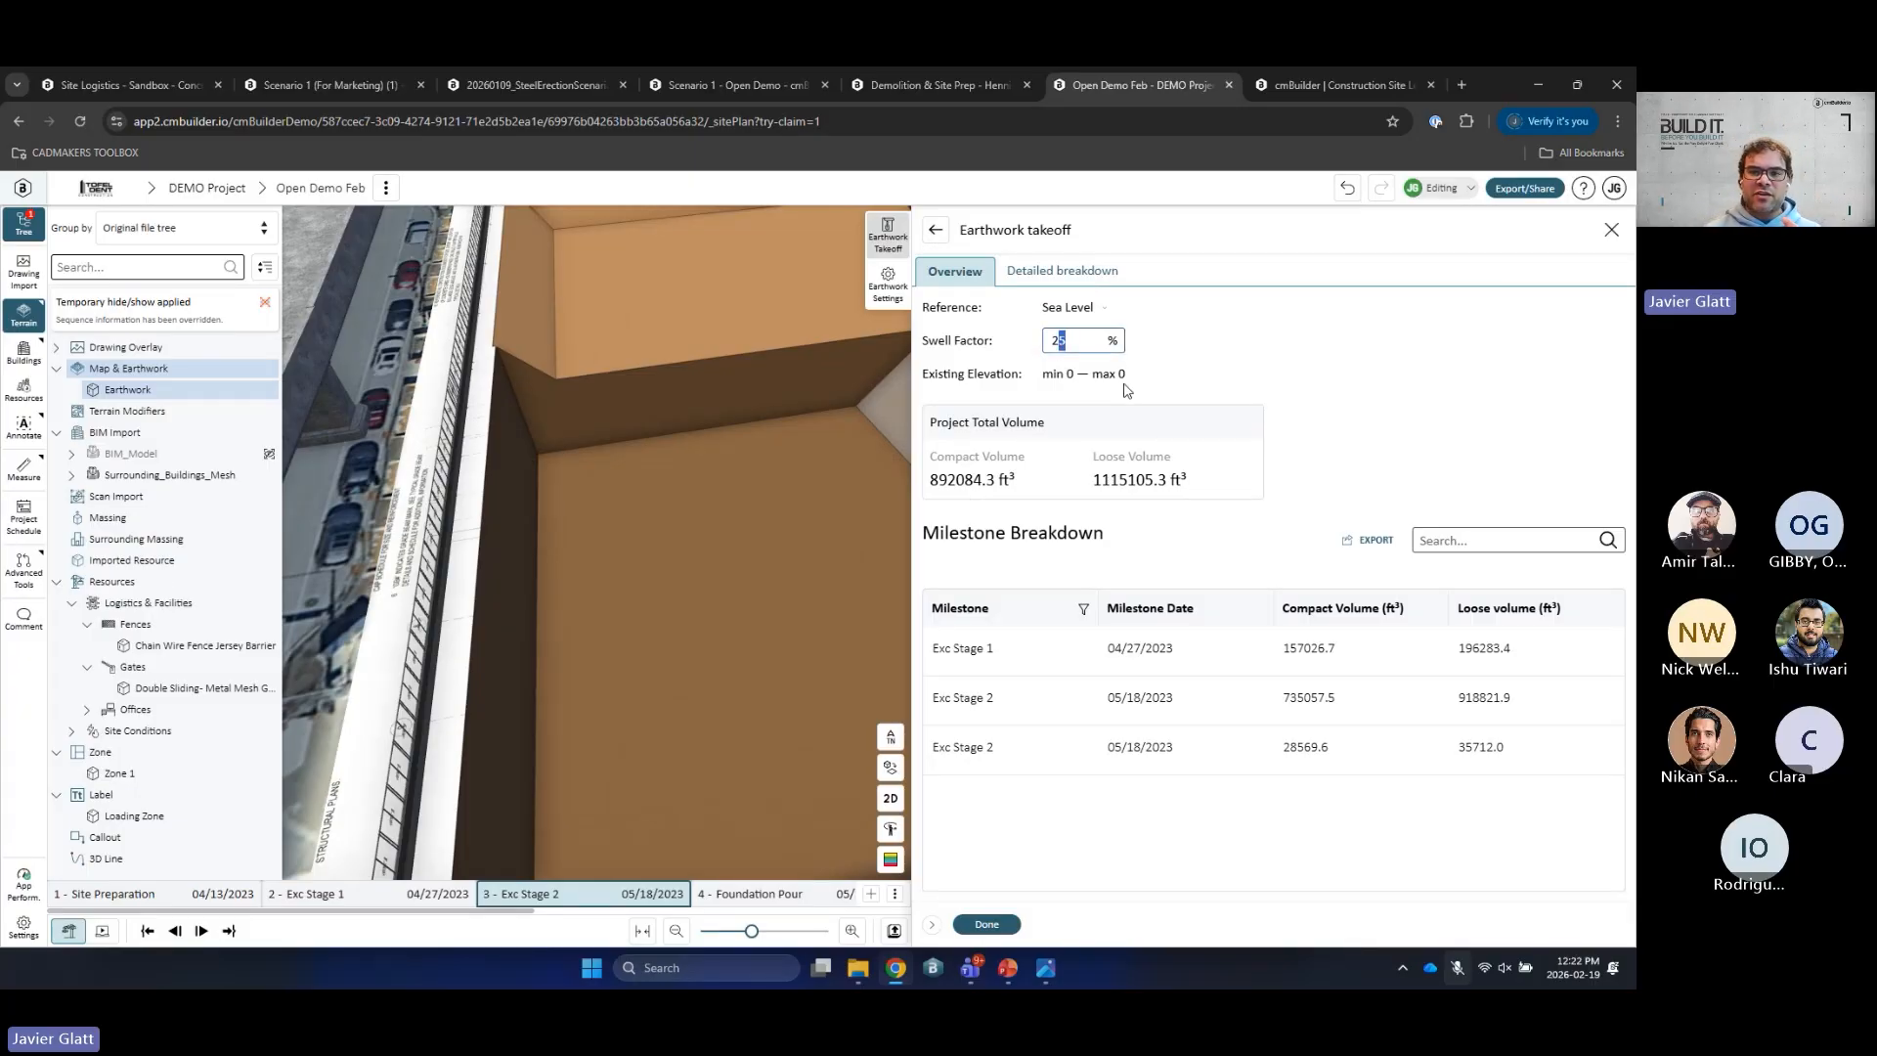
left_click(1071, 336)
left_click(1077, 277)
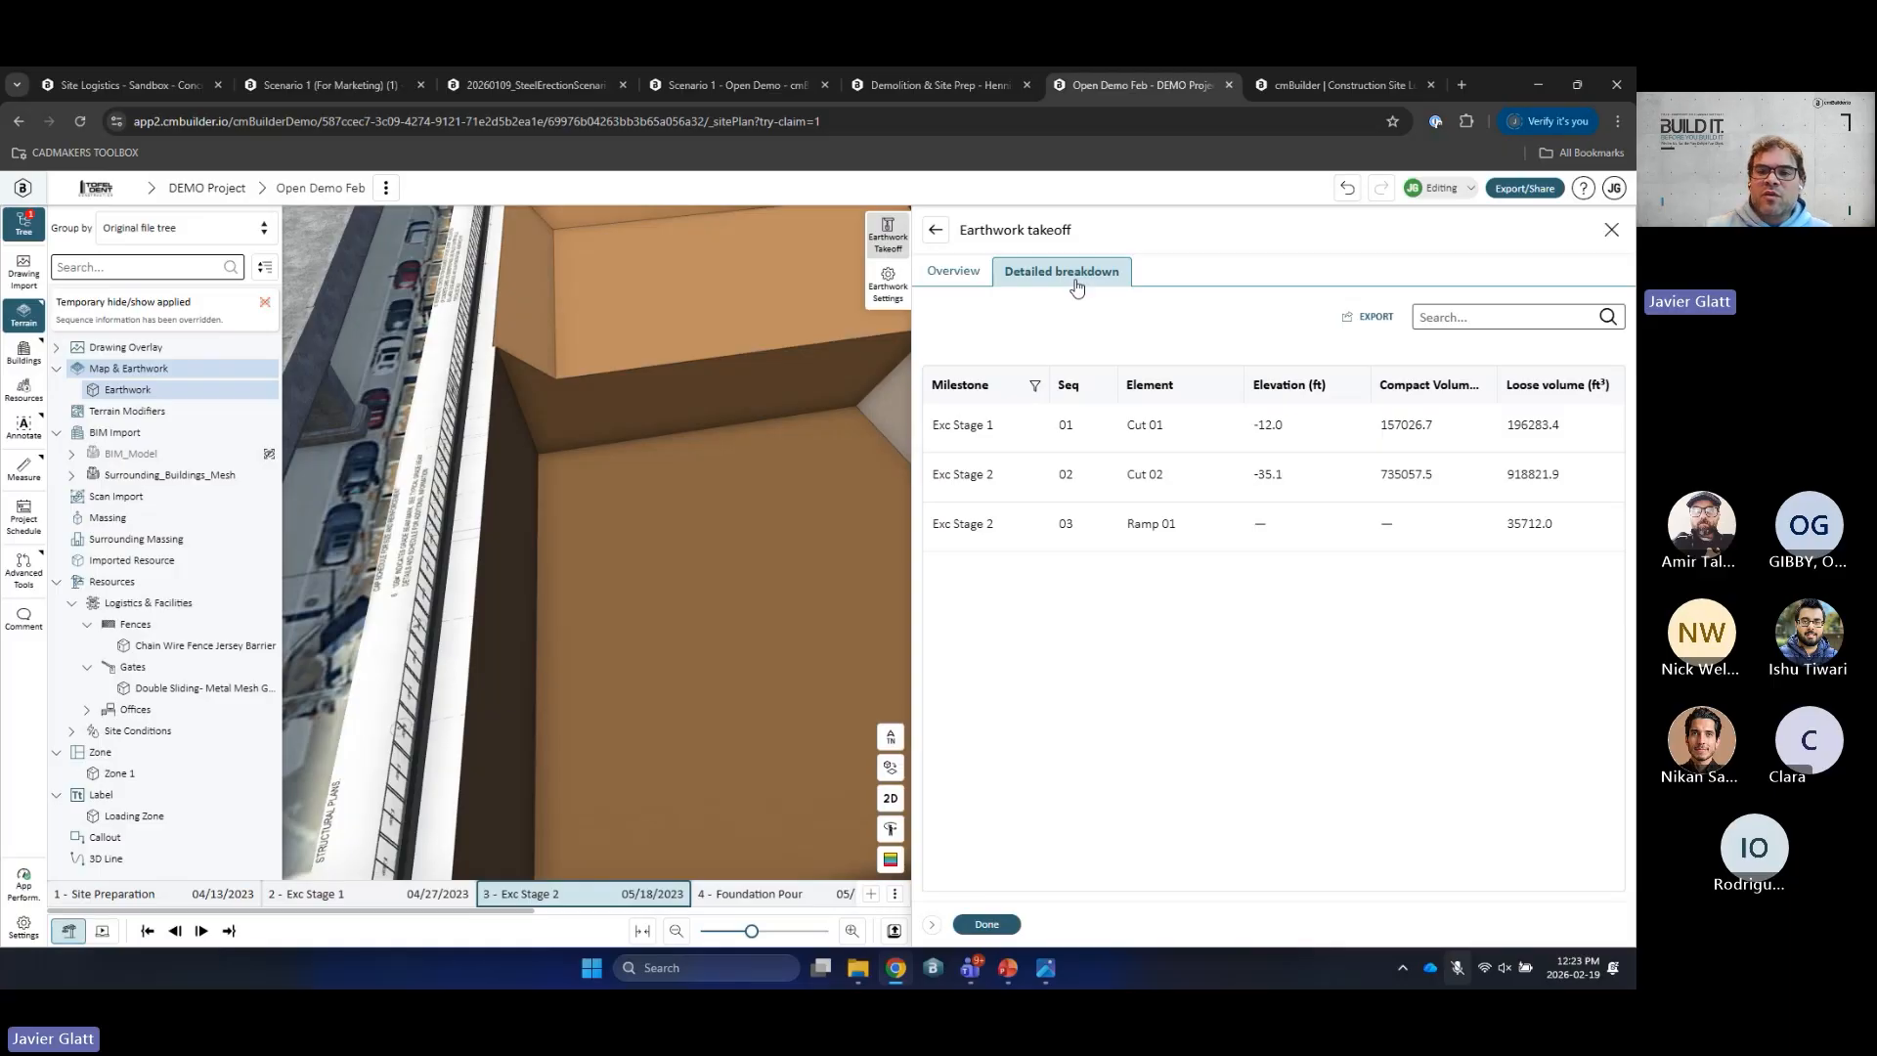
left_click(955, 271)
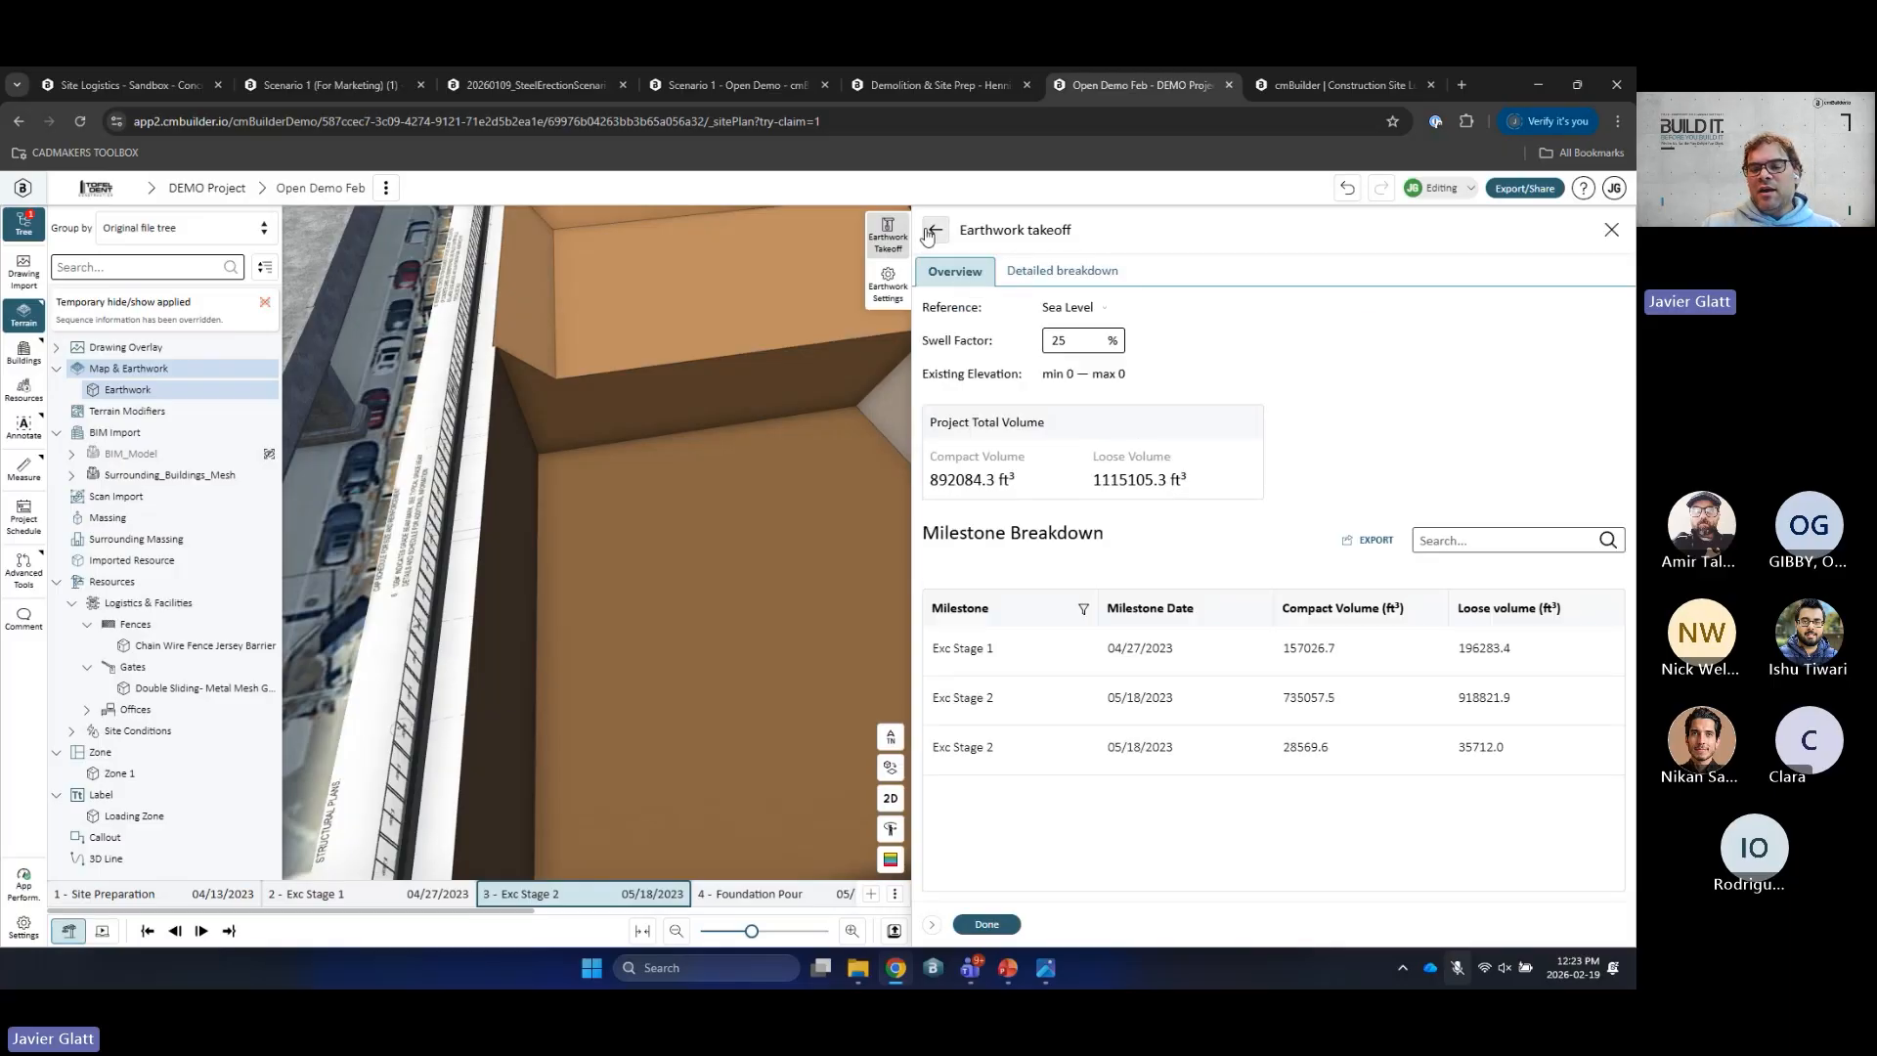
left_click(987, 924)
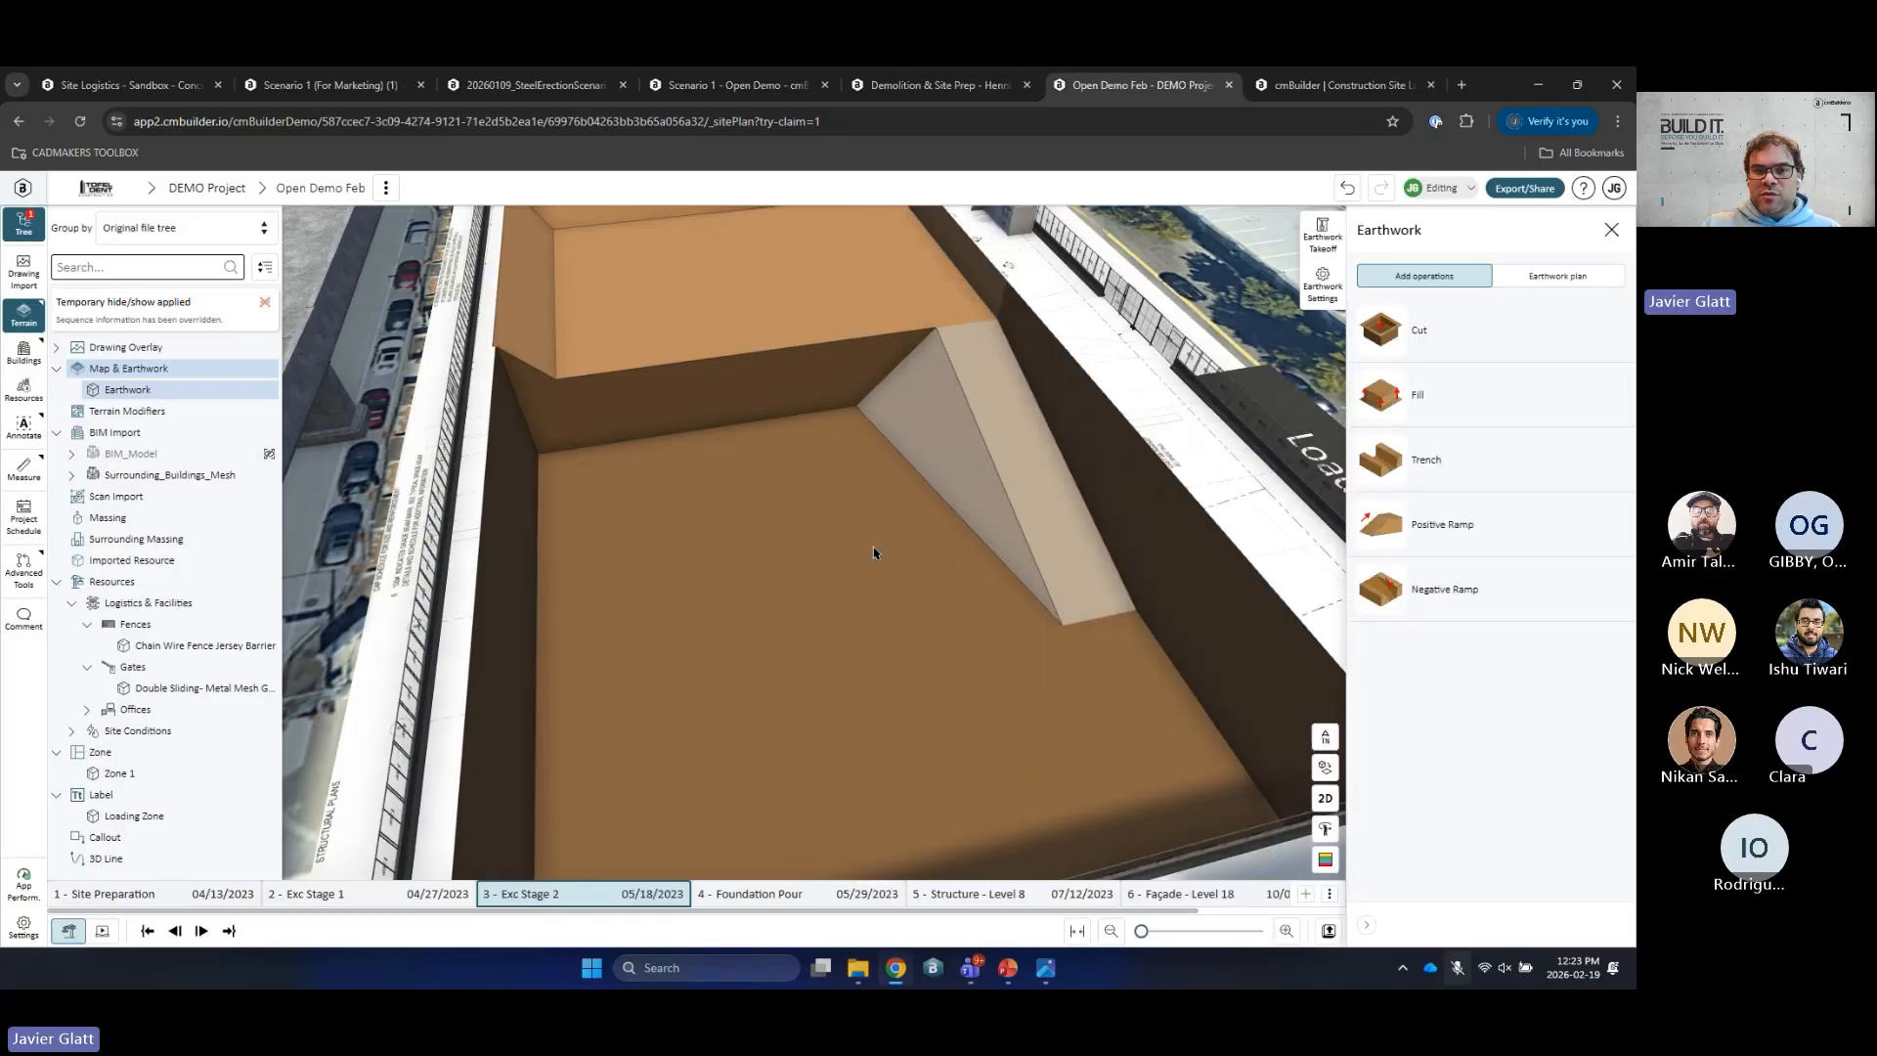
Step: Edit the chain wire fence Jersey barrier's sketch, moving its 164.5 ft edge outward from the excavation, and confirm the change
left_click_drag(874, 554, 1120, 491)
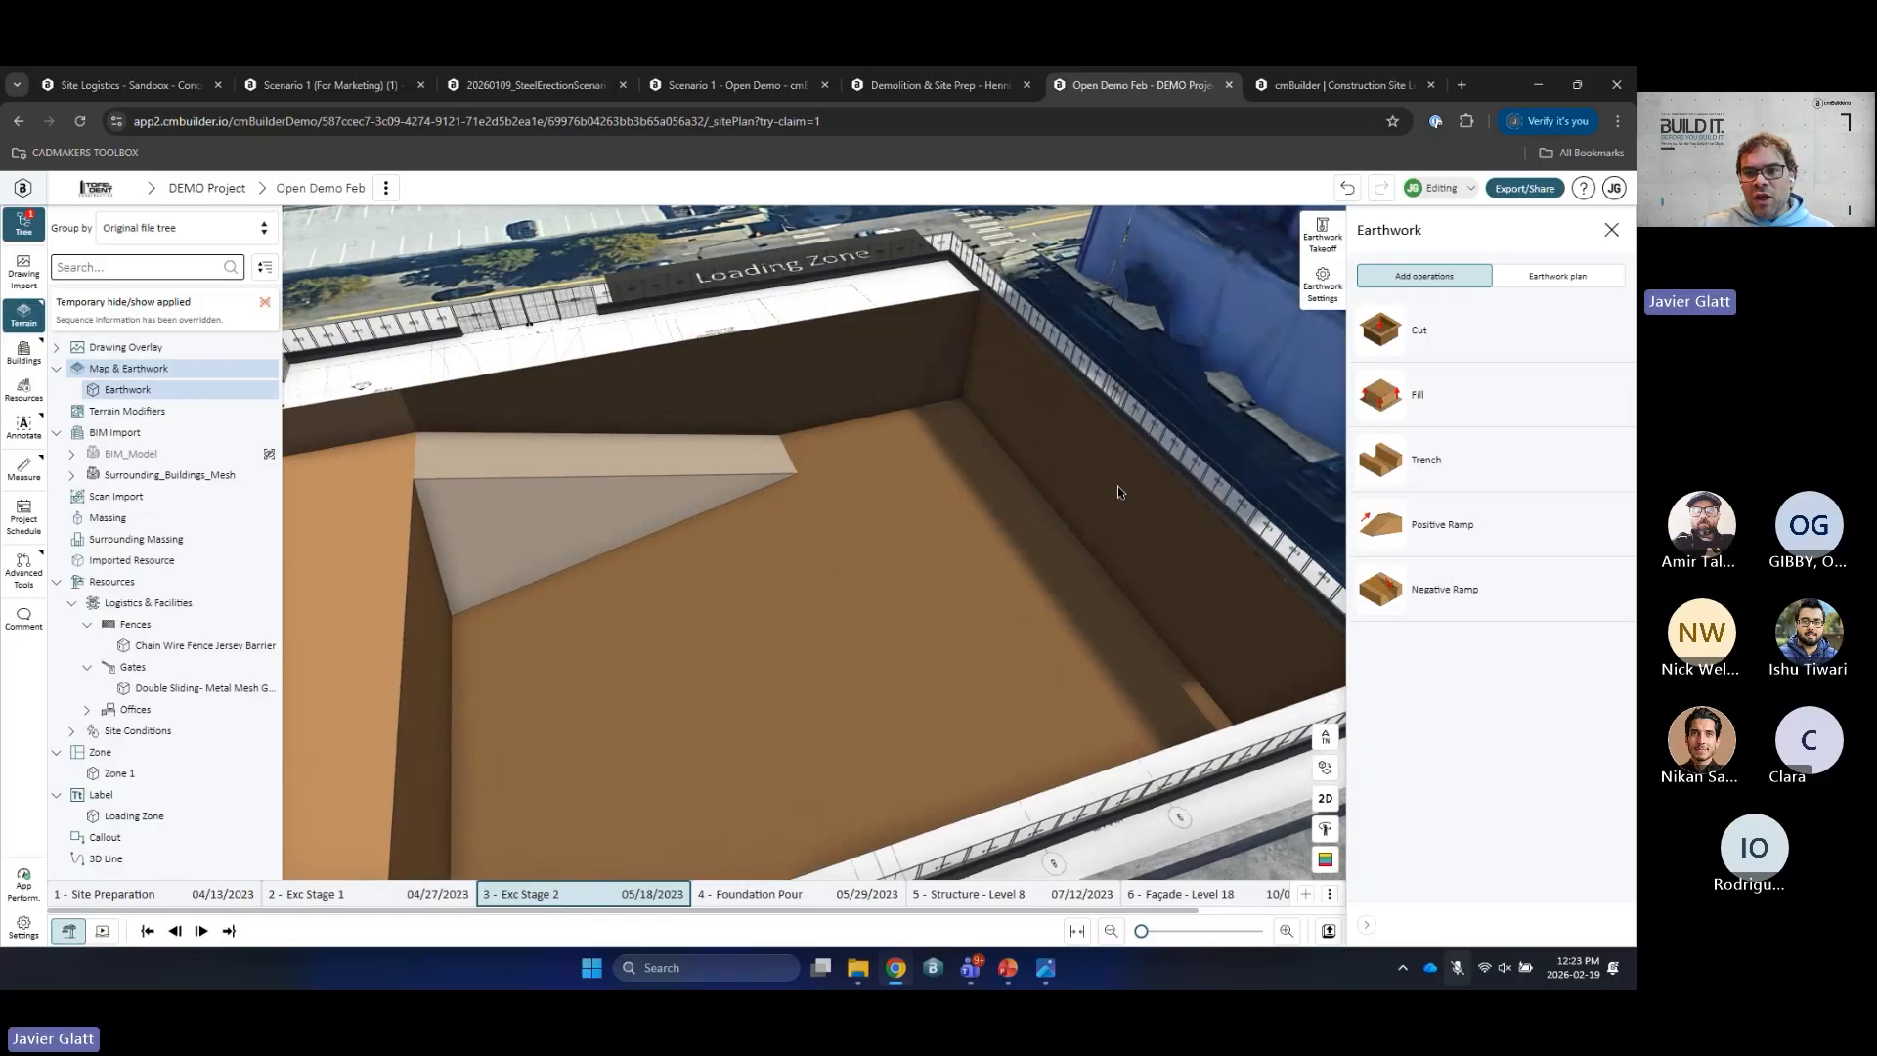
scroll(1155, 436, "up", 3)
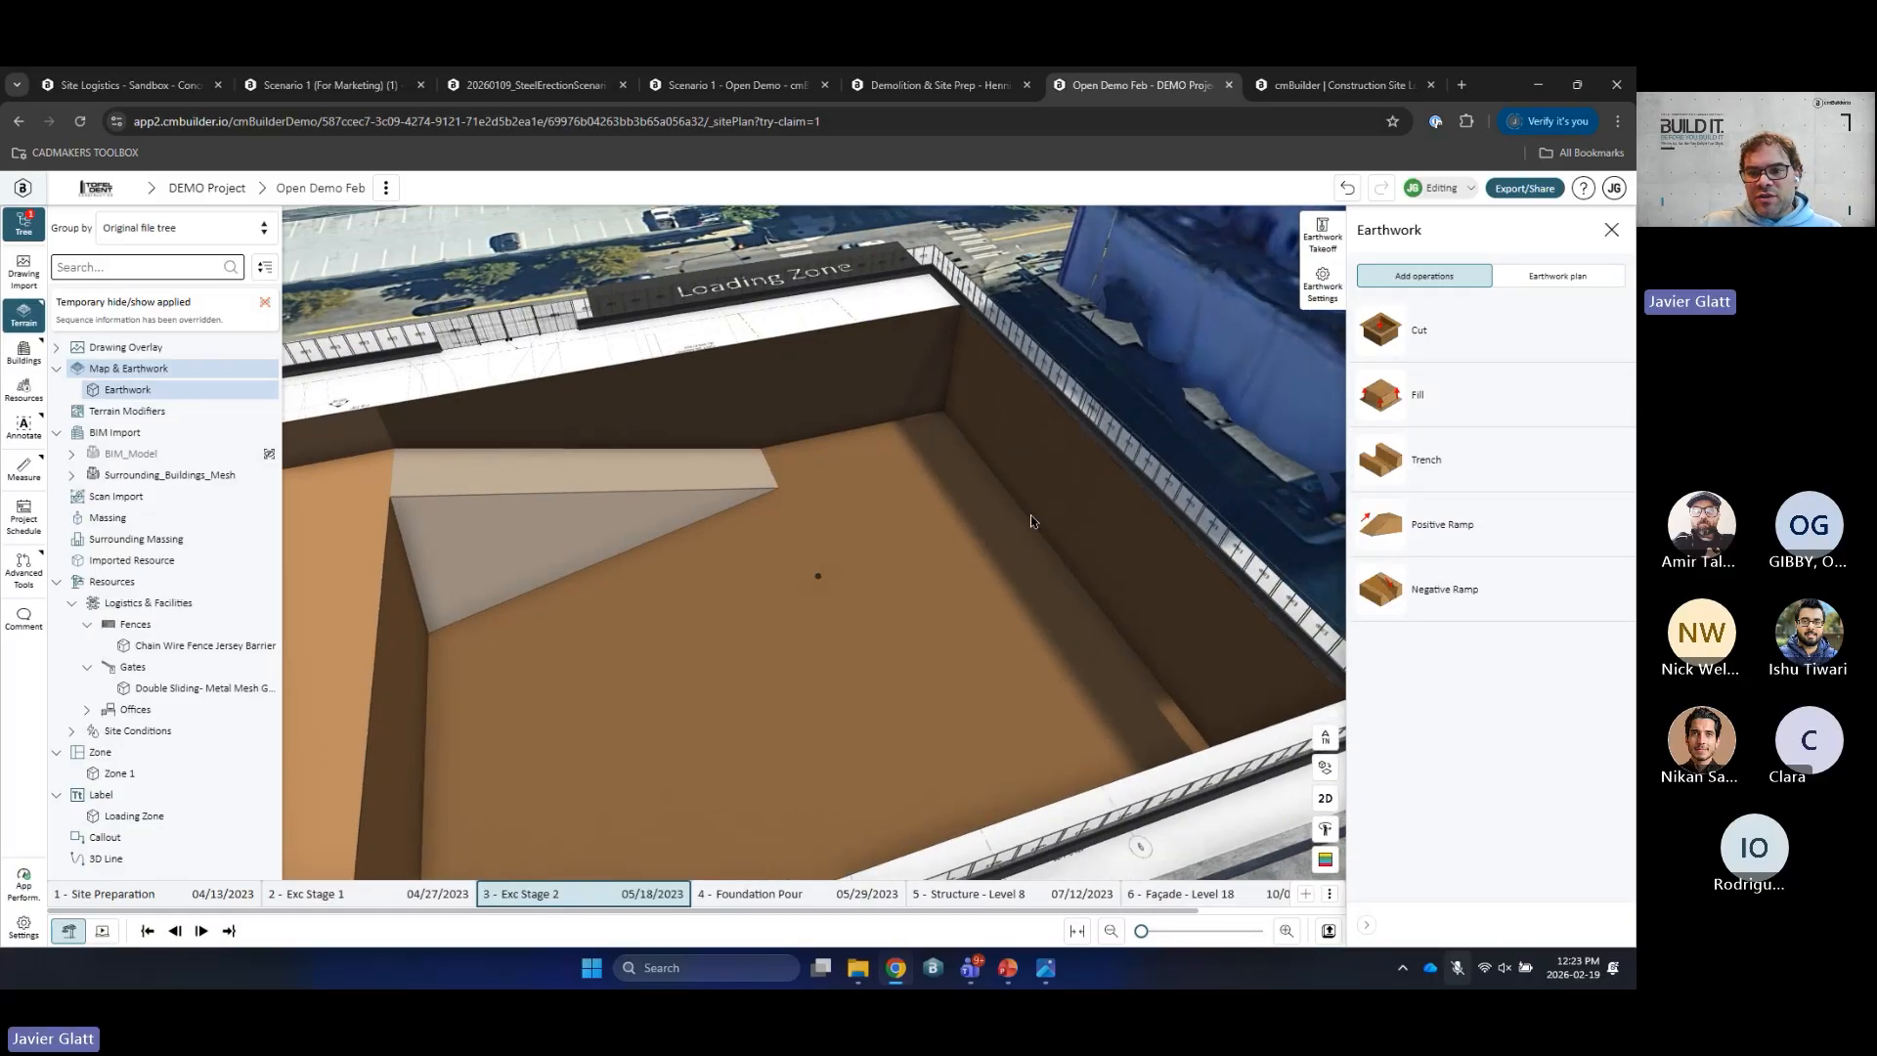
left_click(1125, 445)
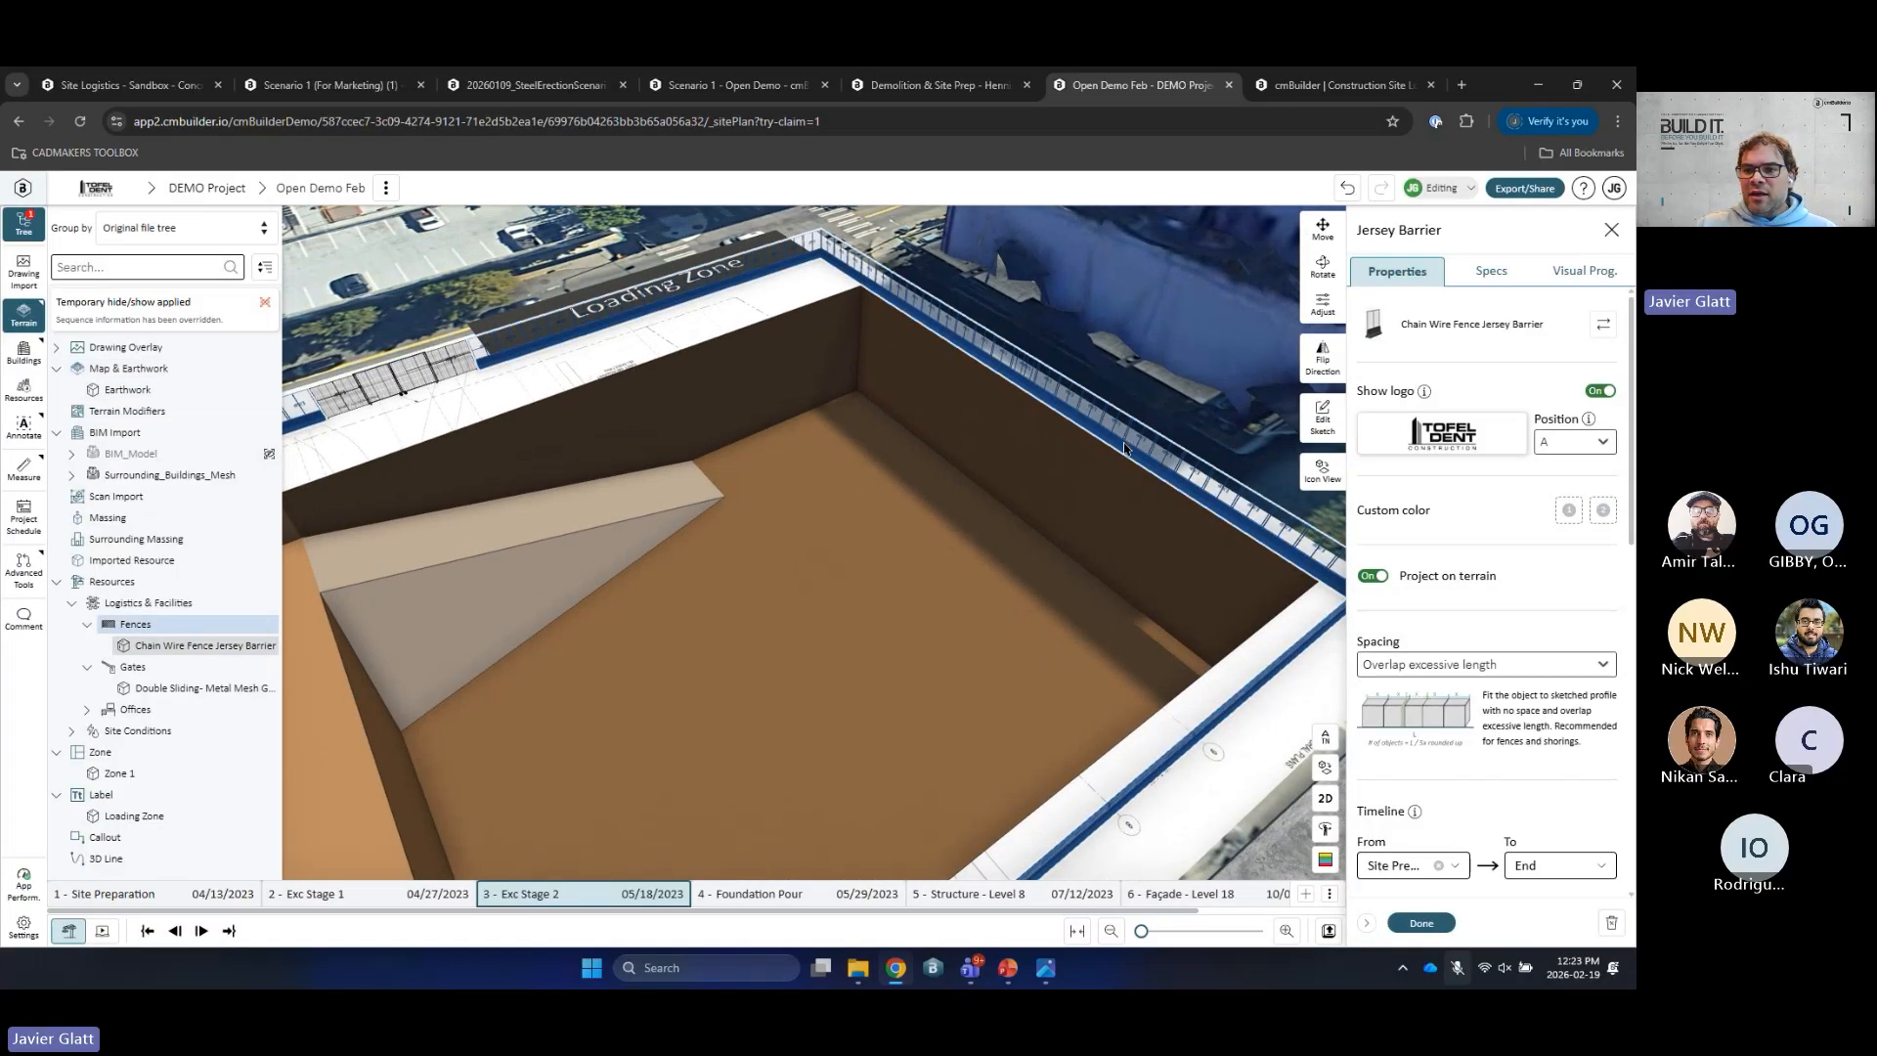
left_click(1322, 414)
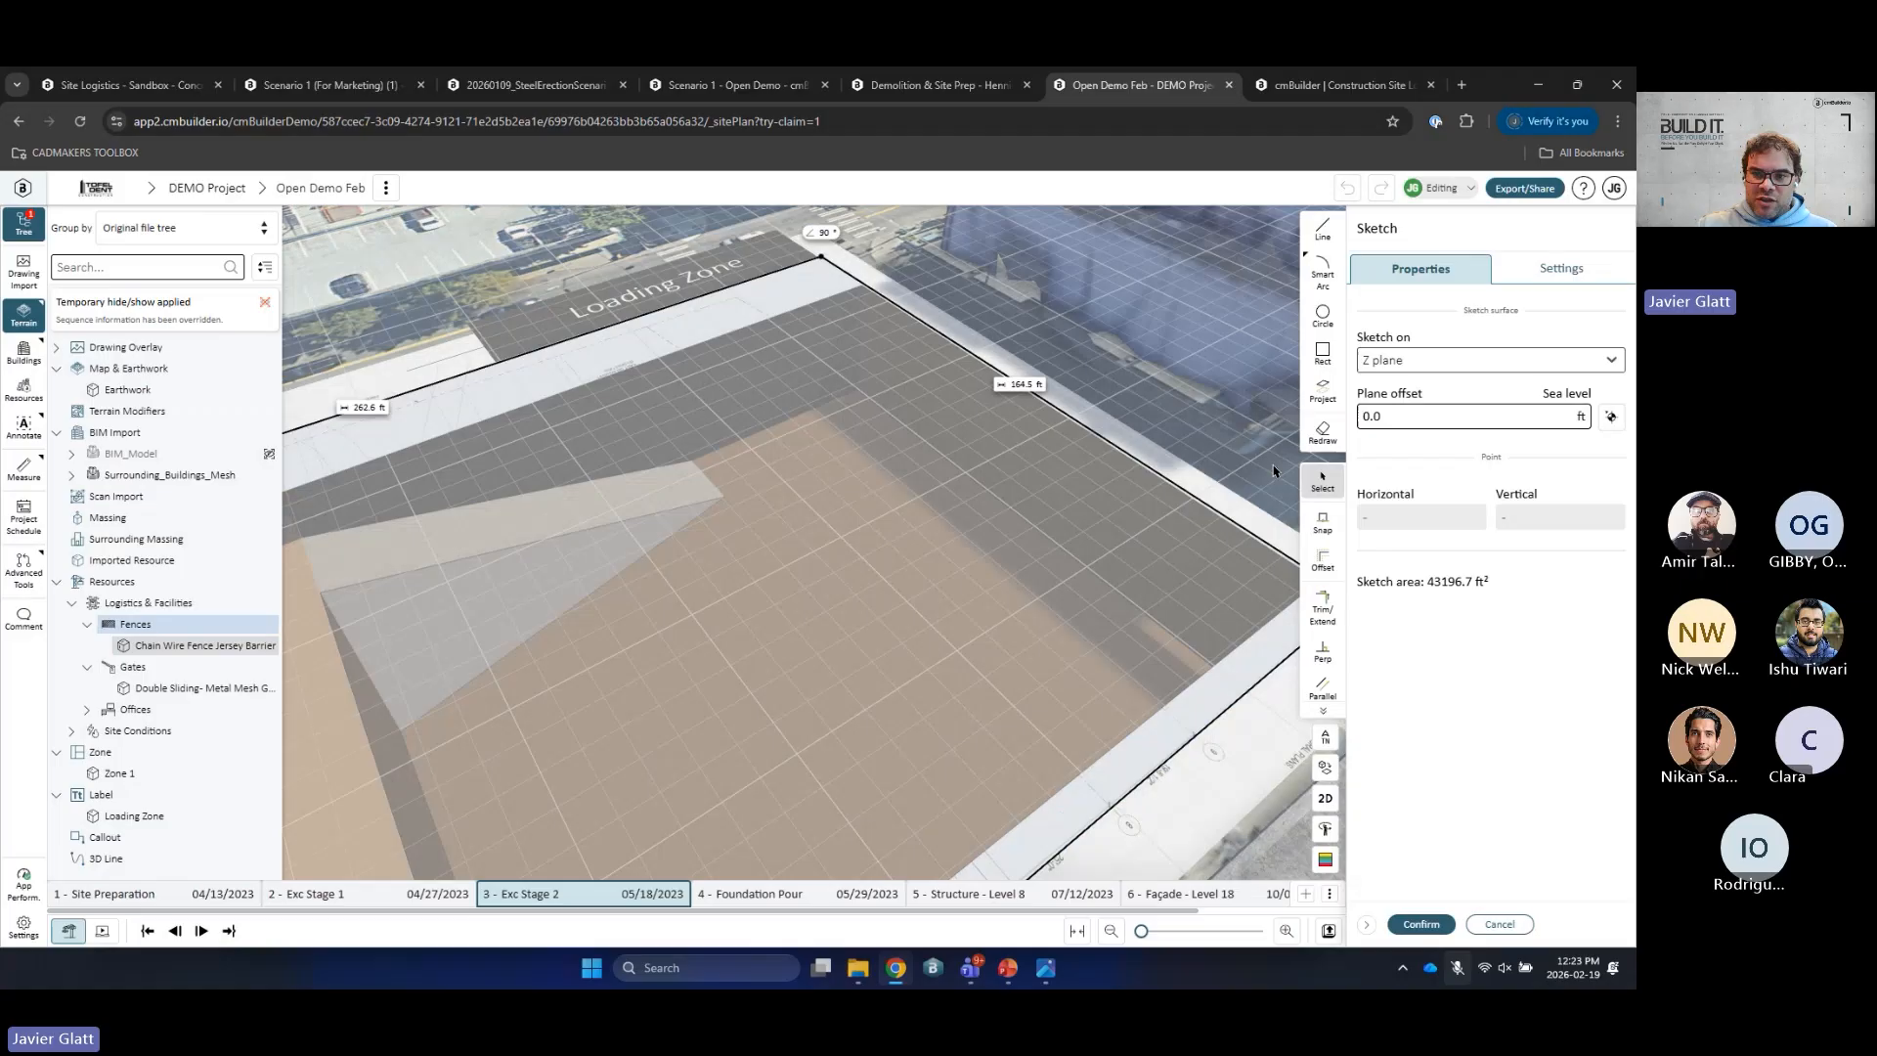
left_click(1155, 471)
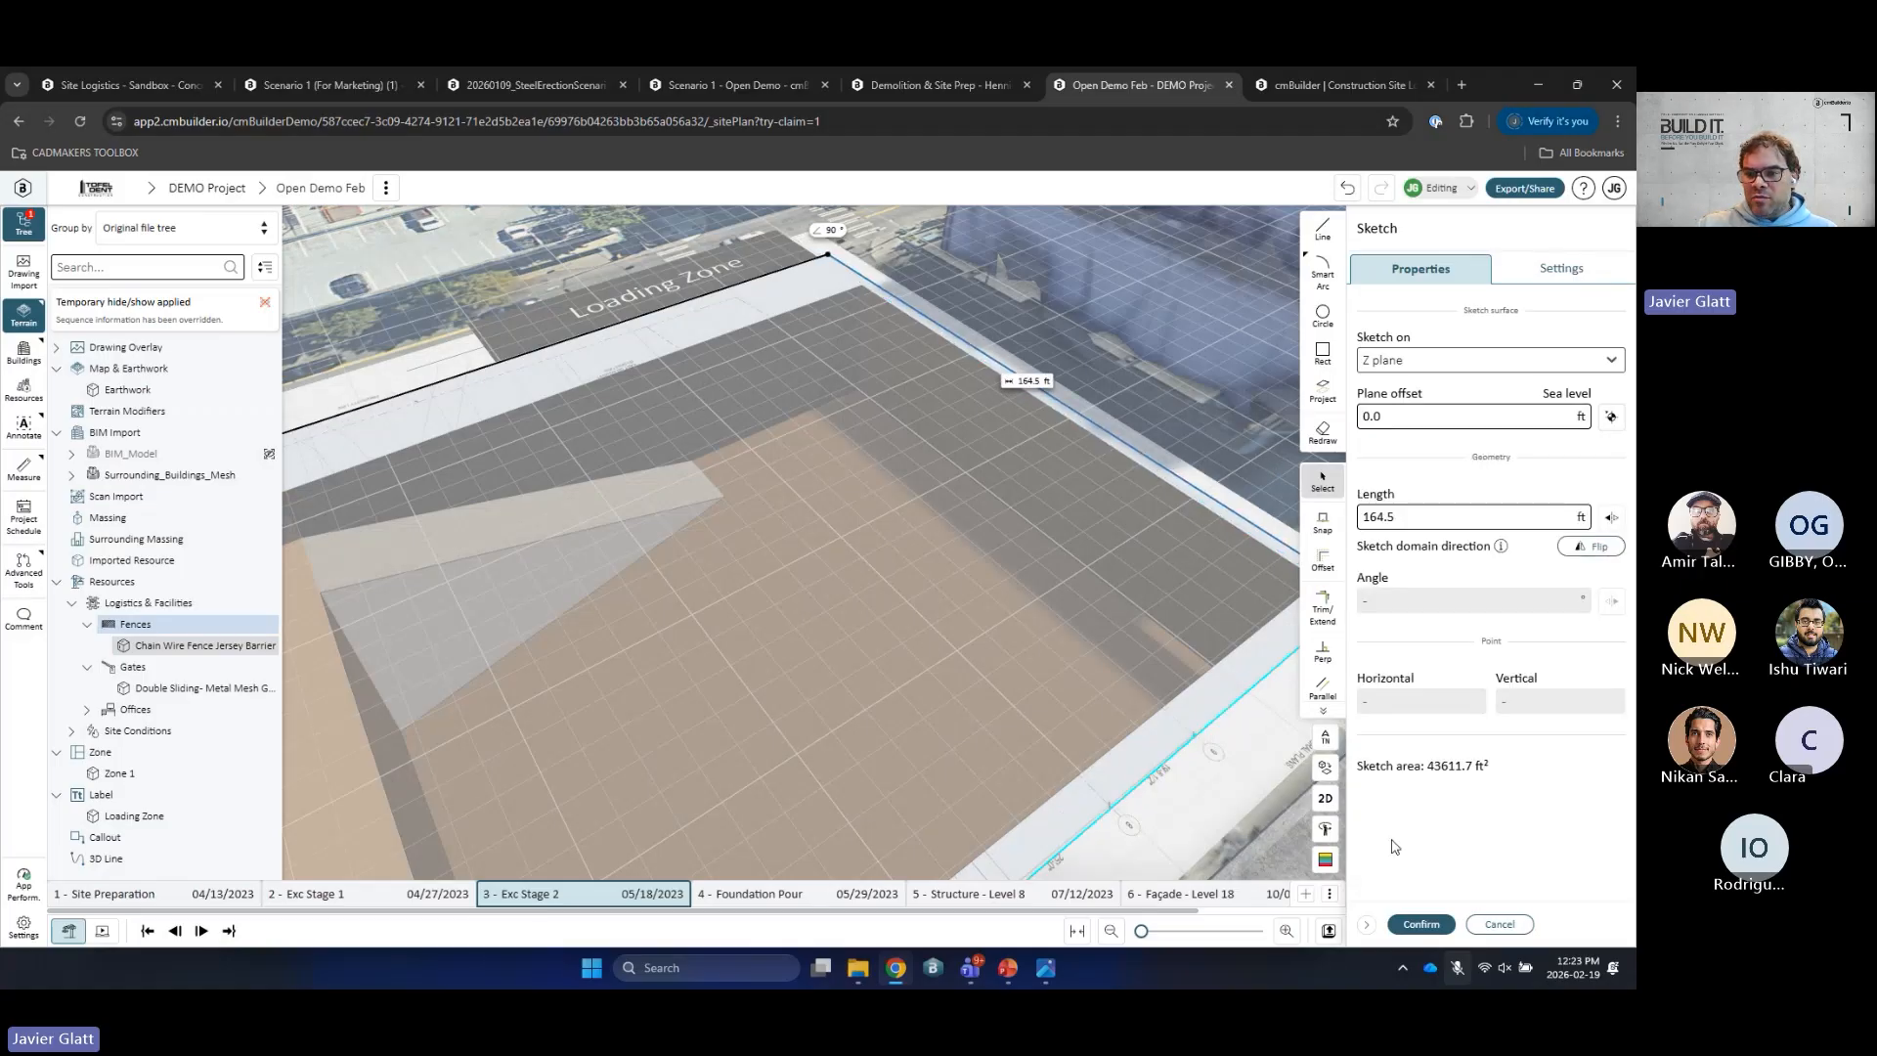
left_click(1420, 923)
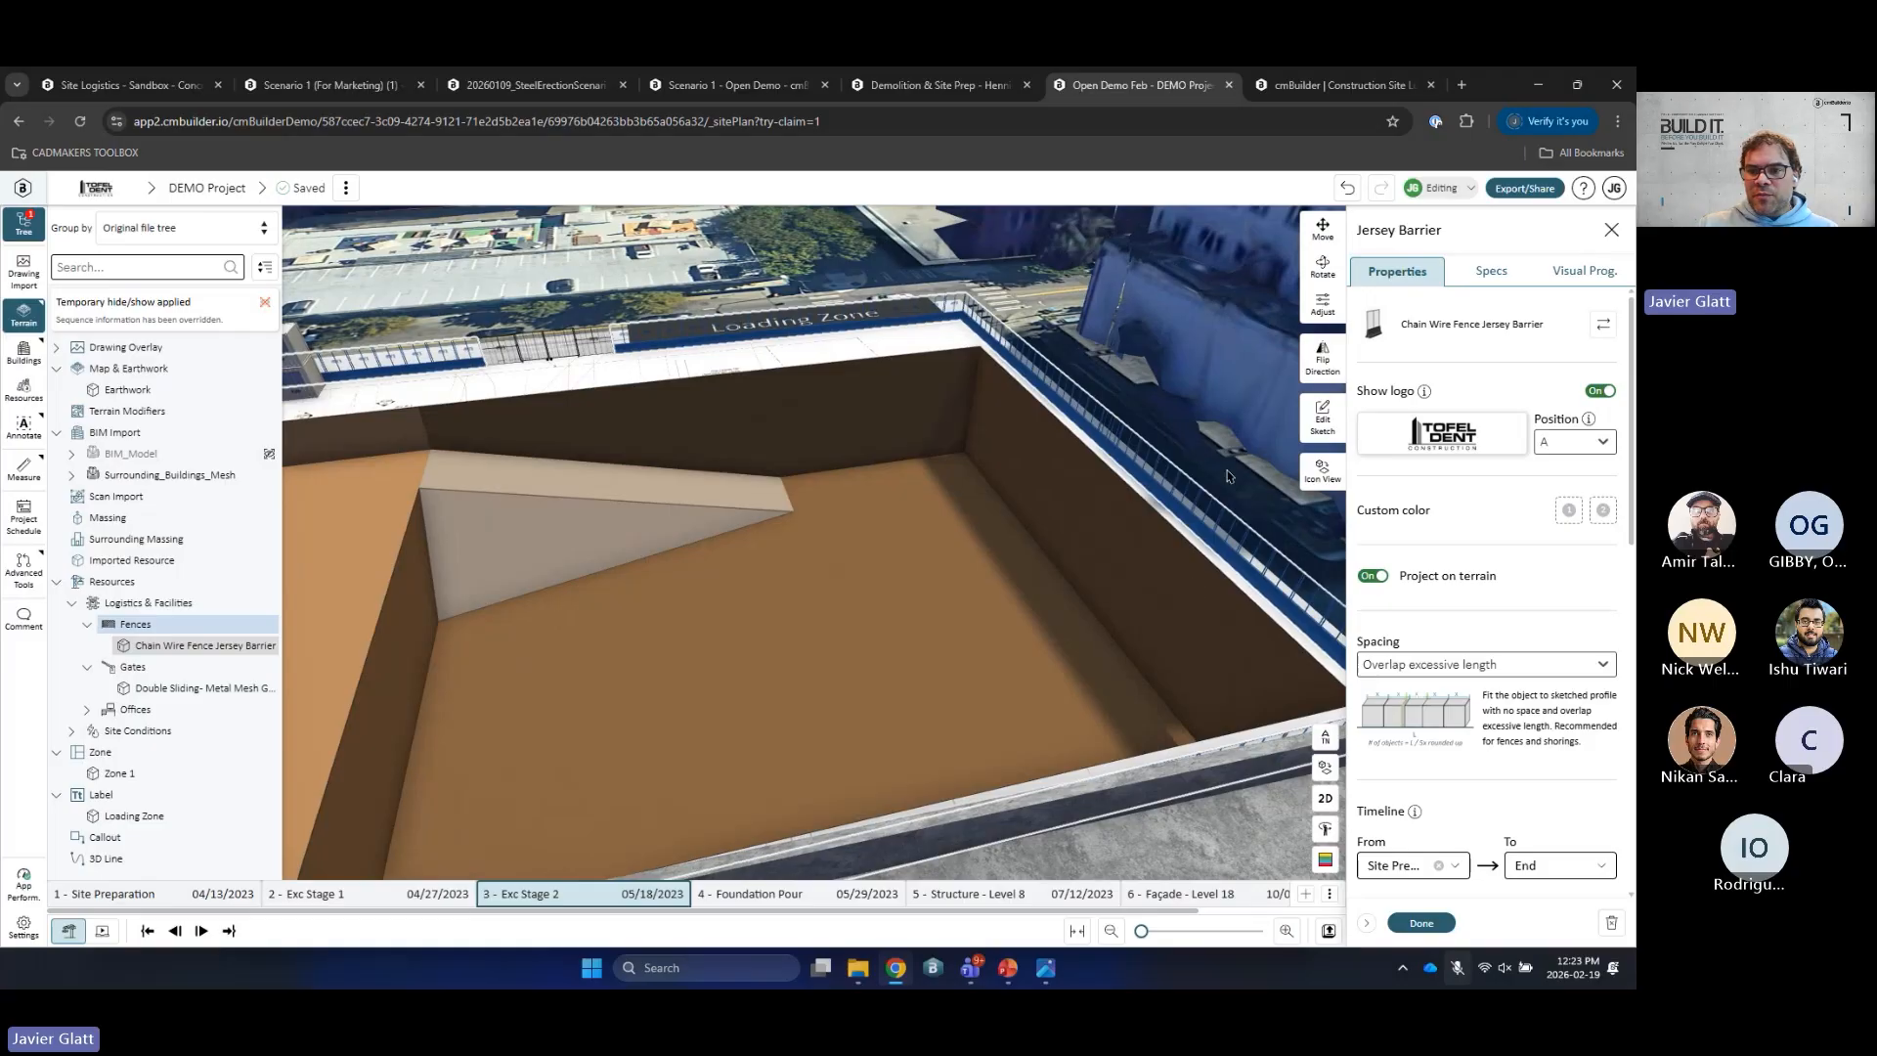
left_click(1420, 922)
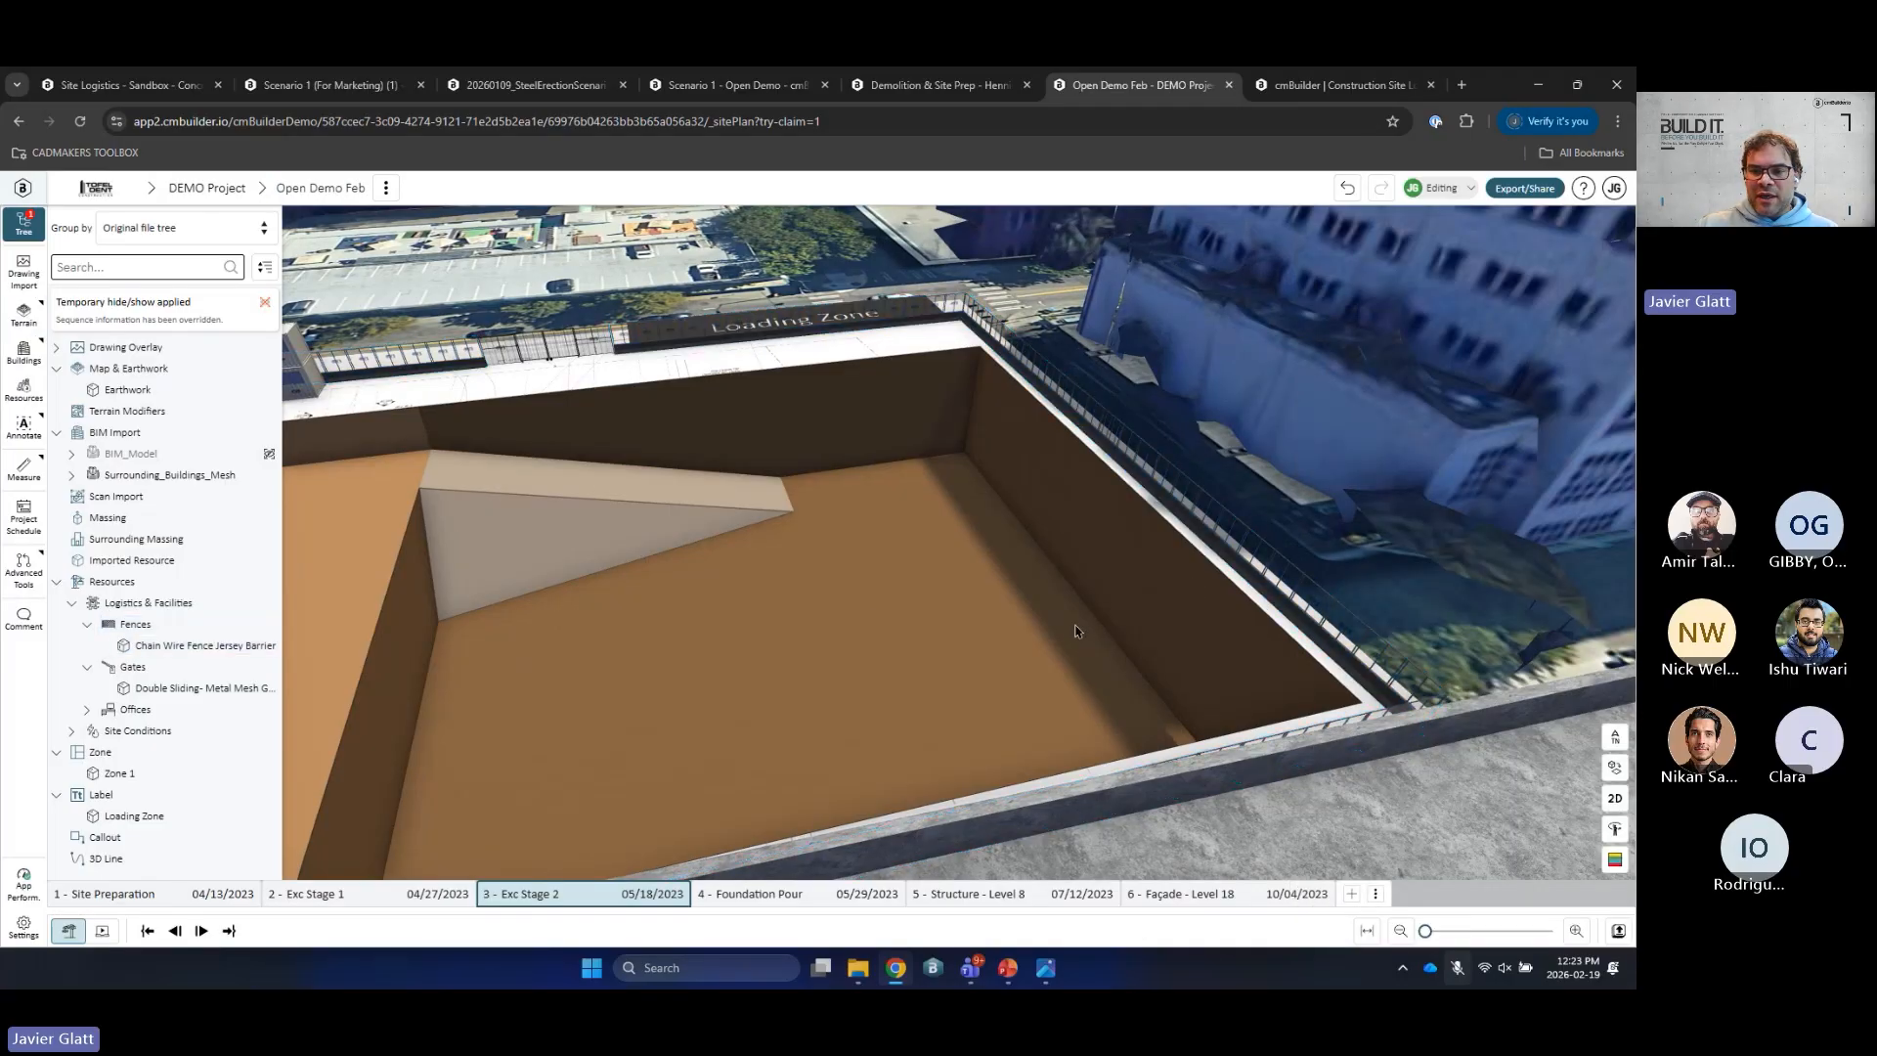
Step: Switch the timeline to the 4 - Foundation Pour milestone
left_click(782, 895)
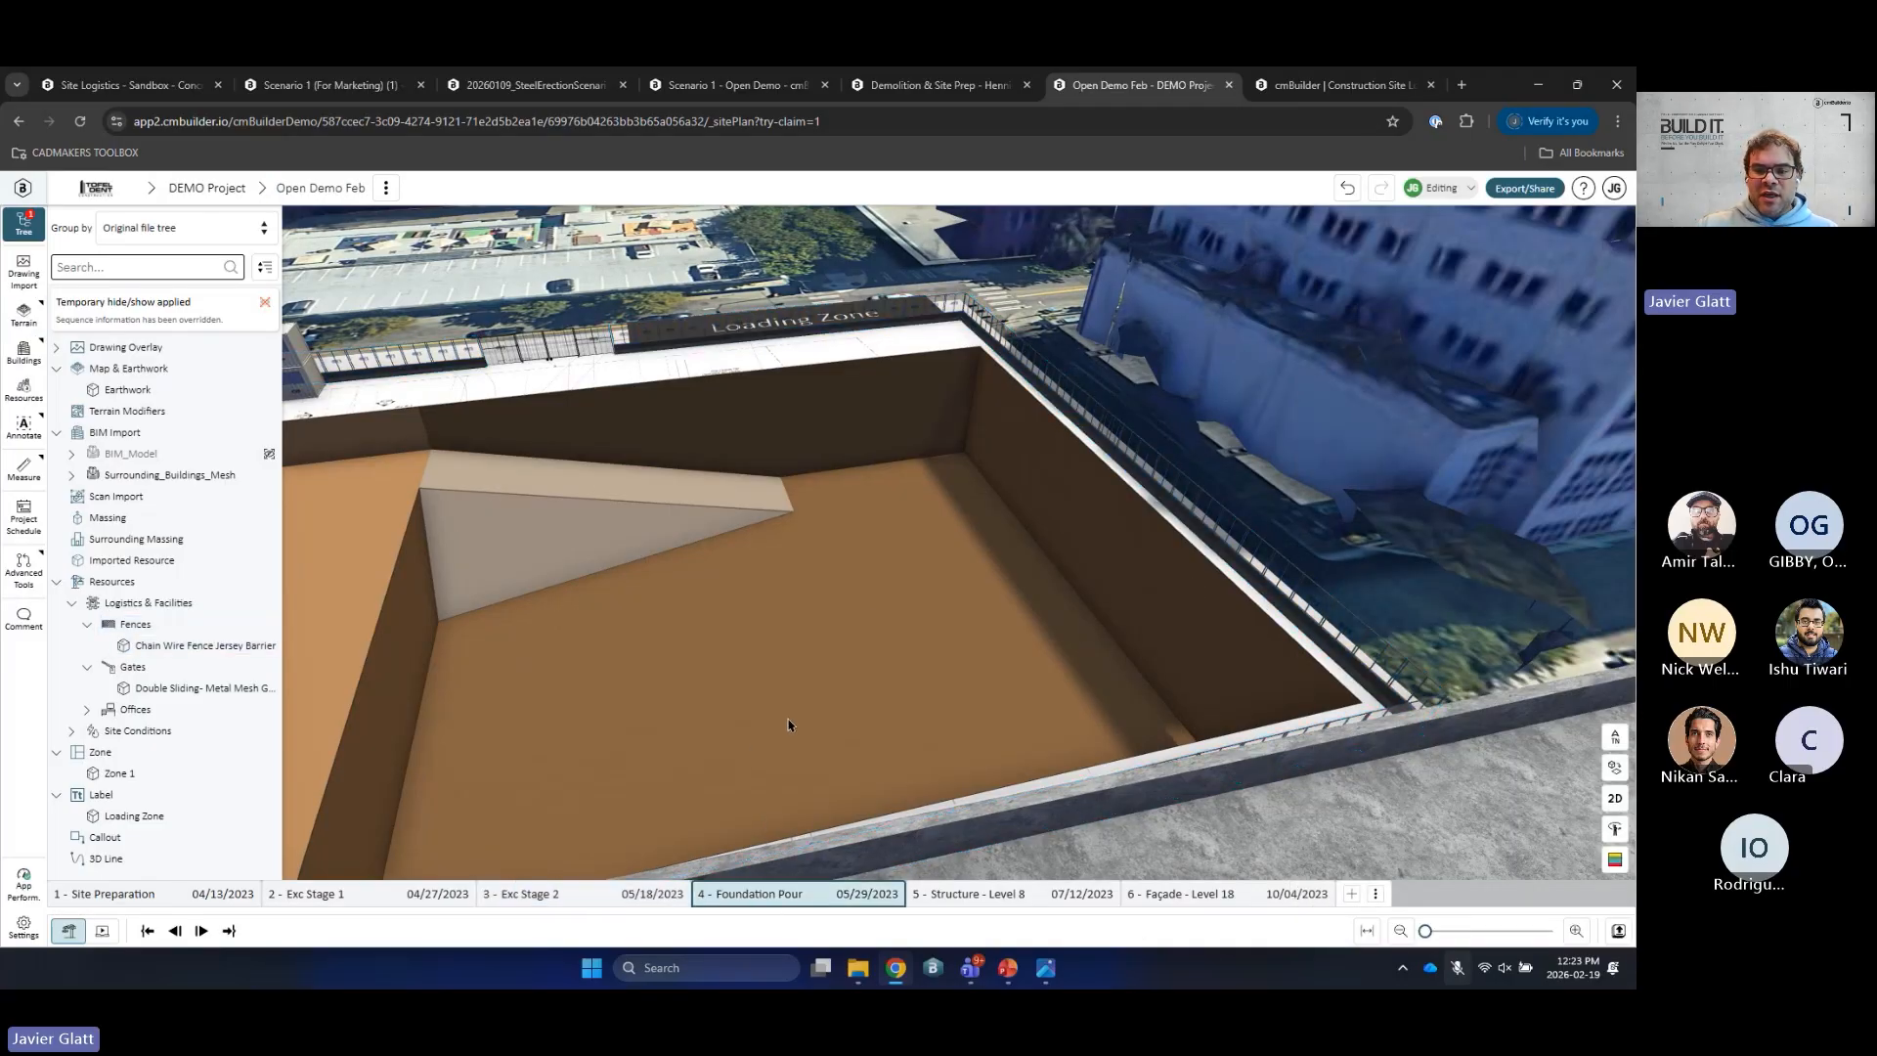
left_click_drag(804, 686, 853, 697)
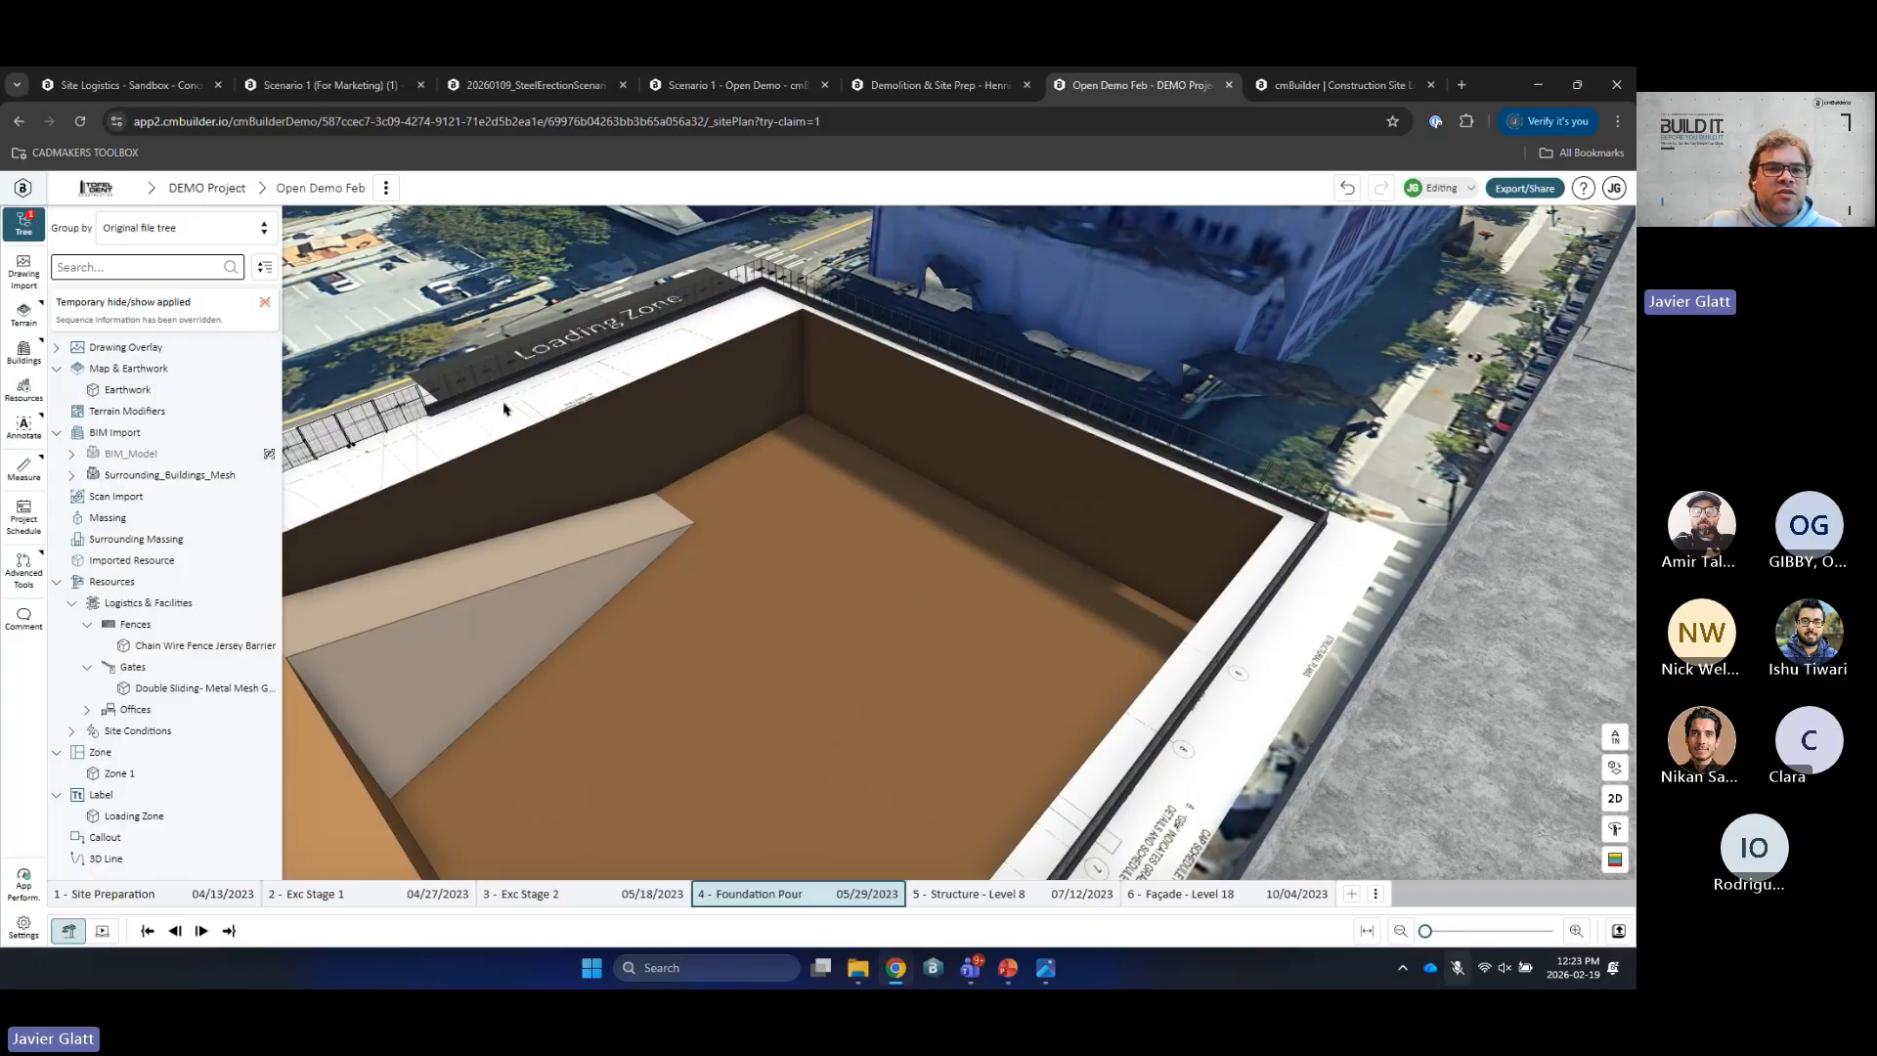
Step: Switch to the Scenario 1 browser tab and open the overview of its Open Demo project
left_click(704, 88)
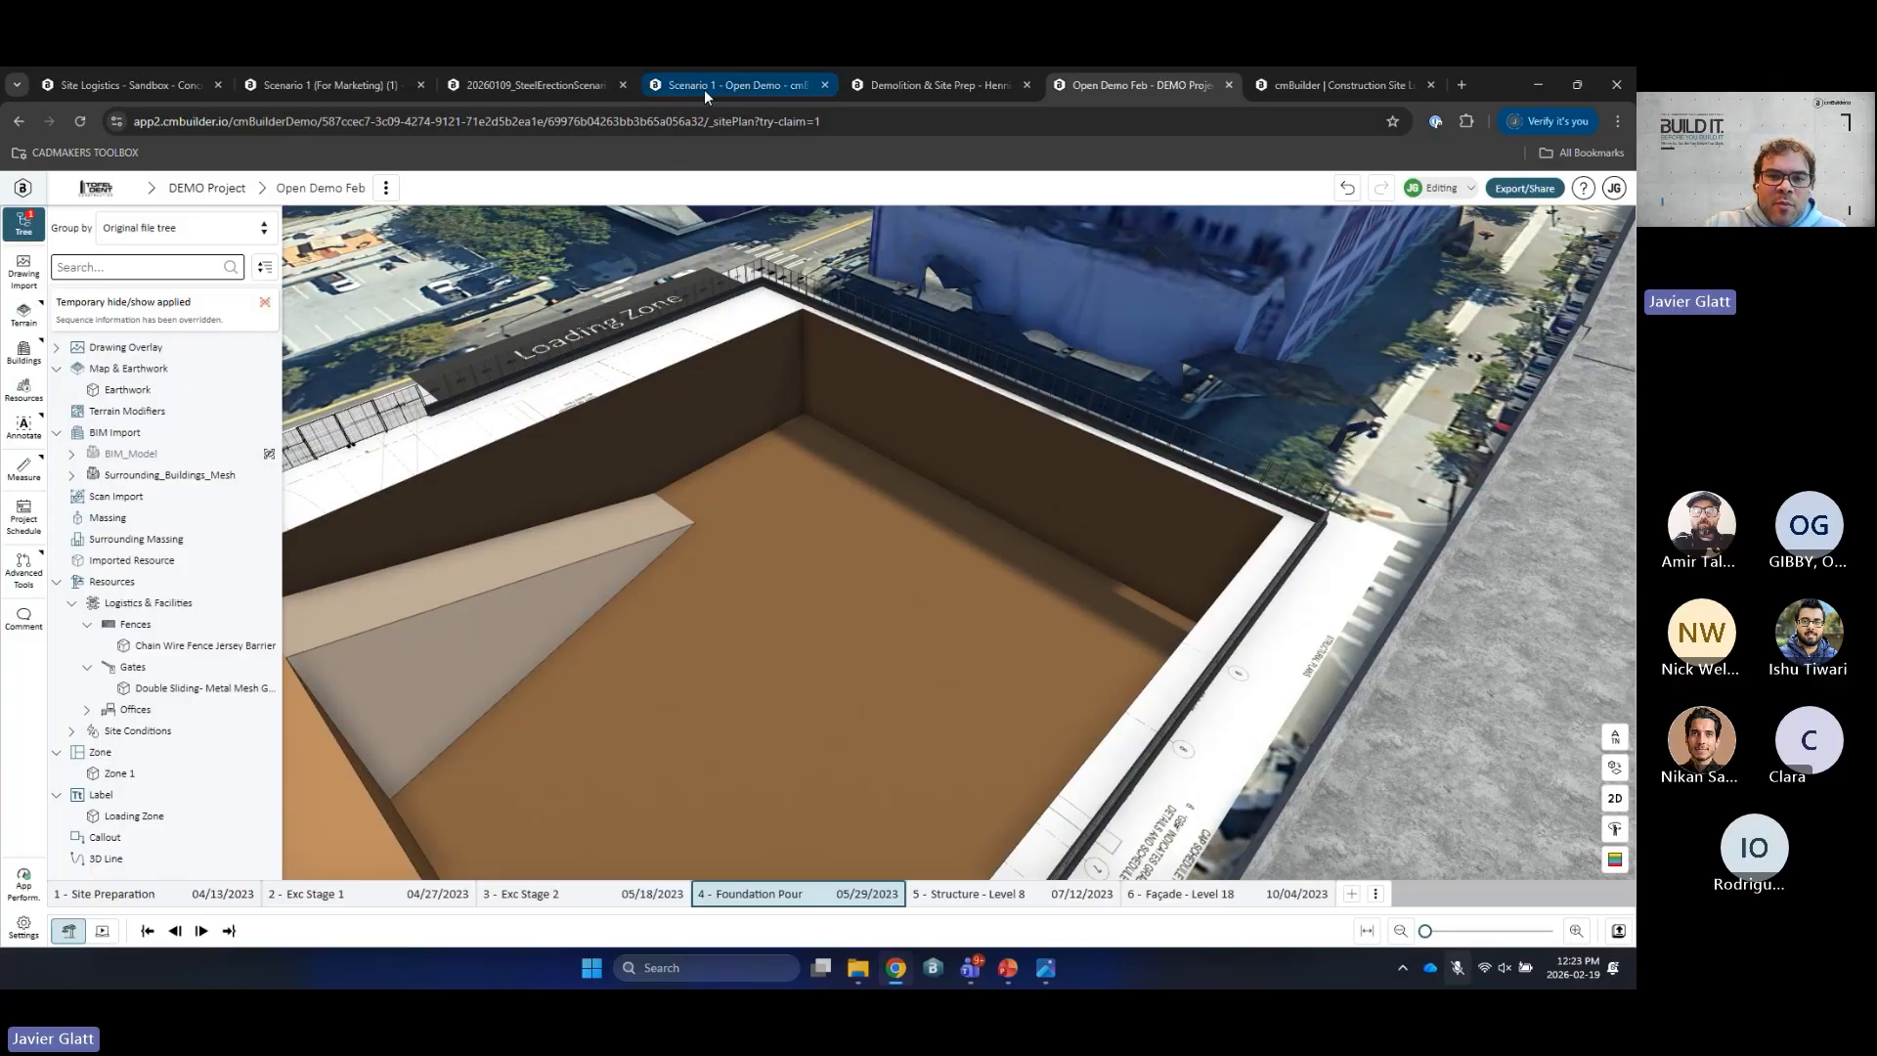
scroll(765, 486, "down", 2)
left_click_drag(765, 483, 335, 287)
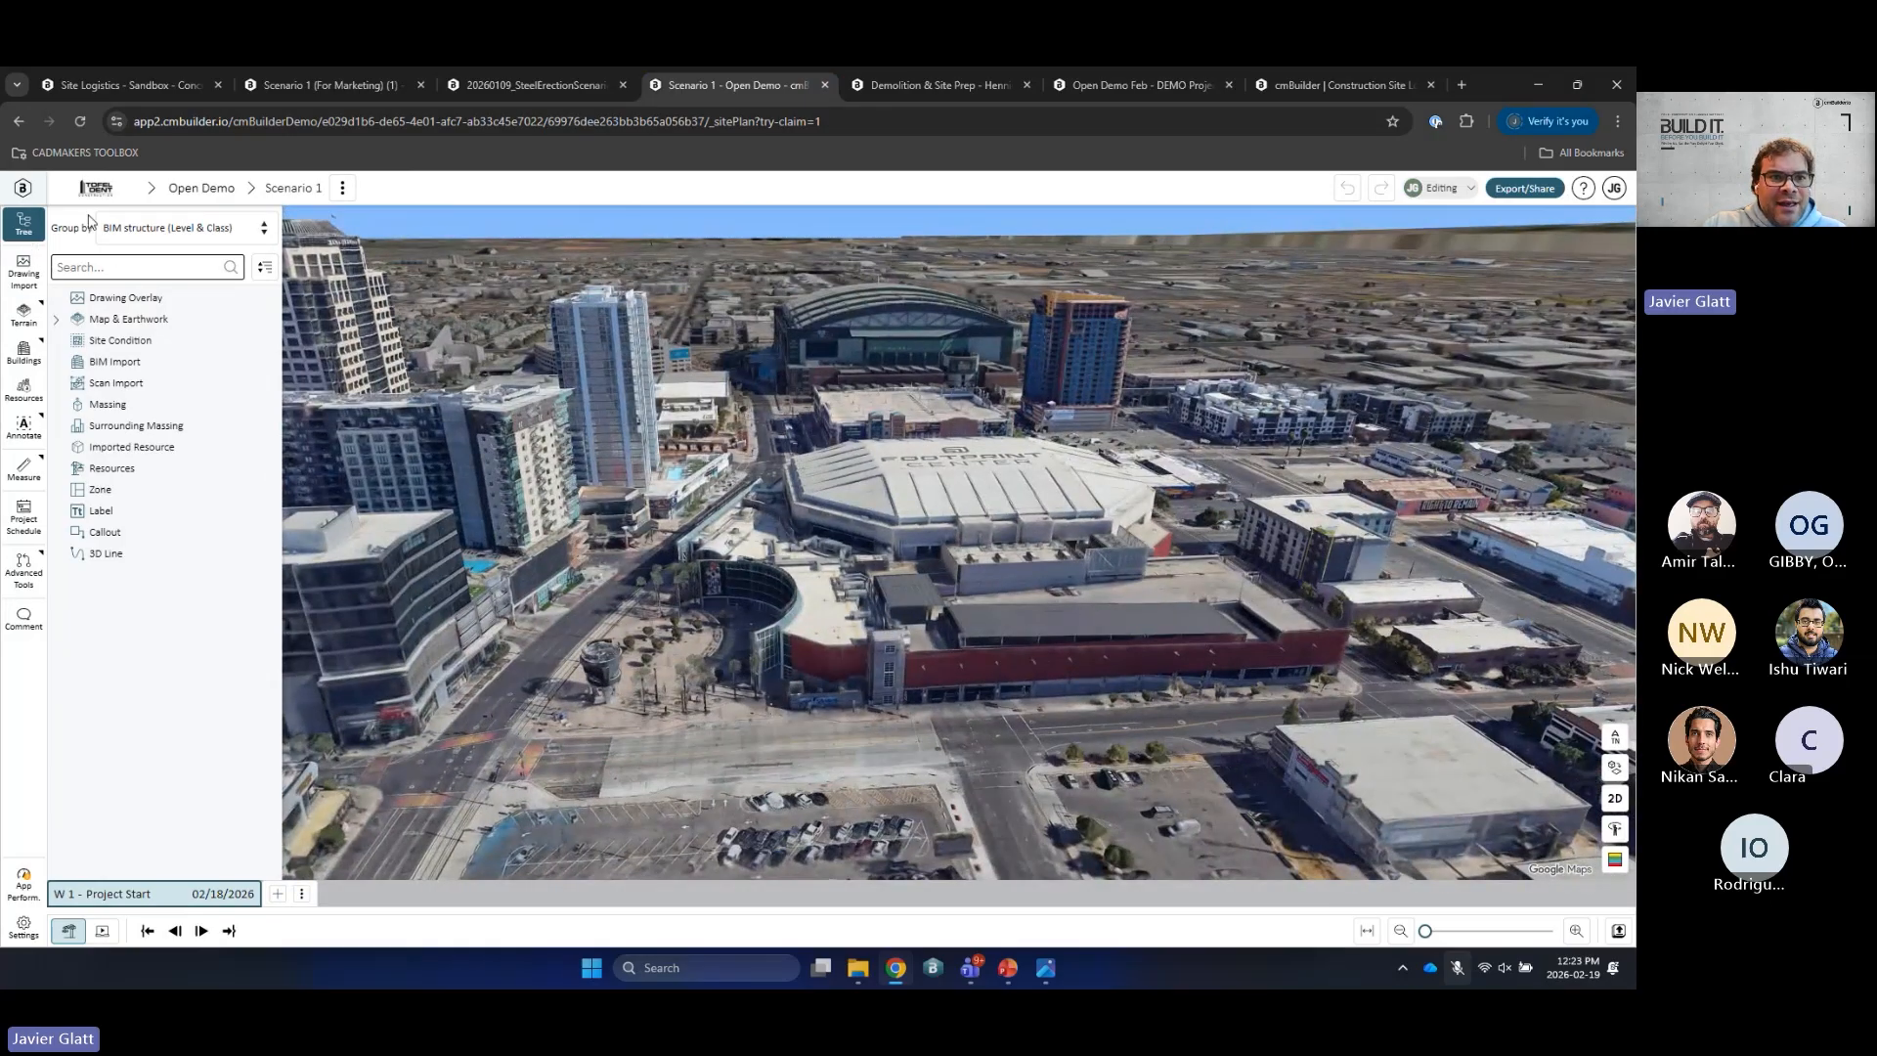
left_click(190, 188)
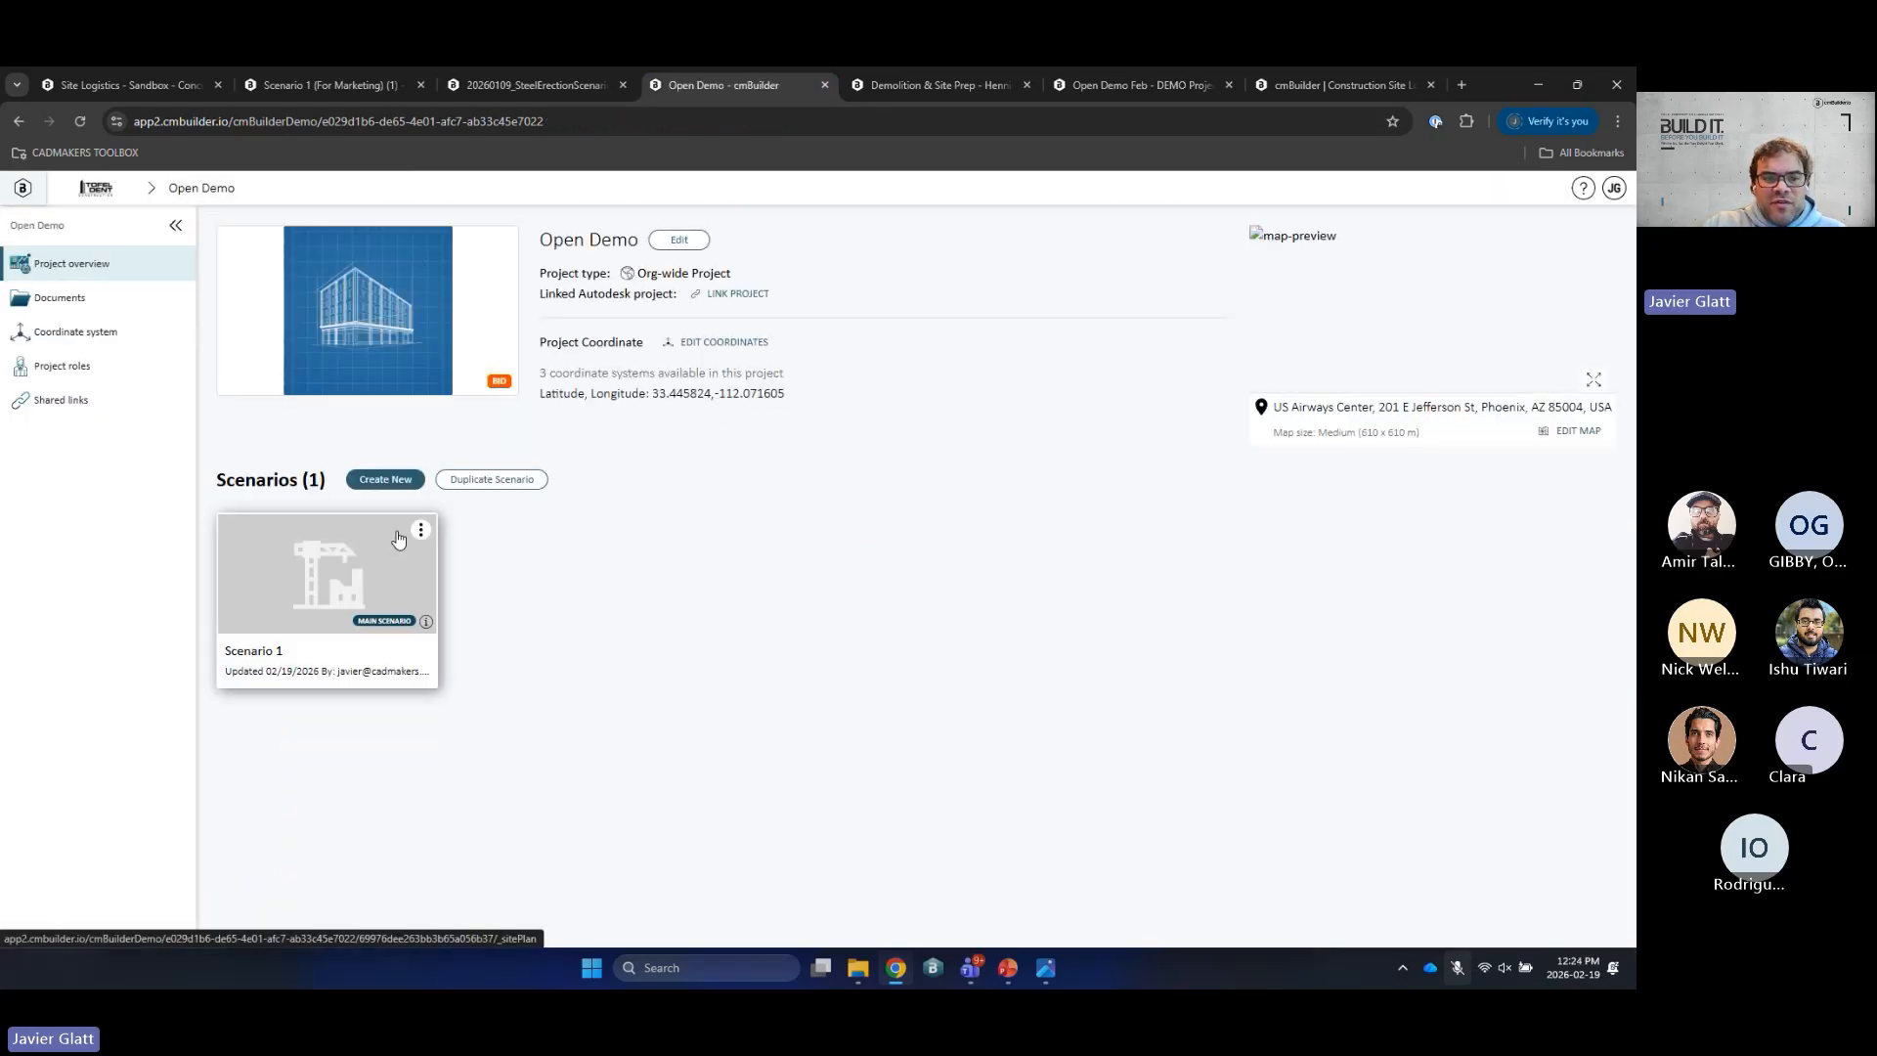
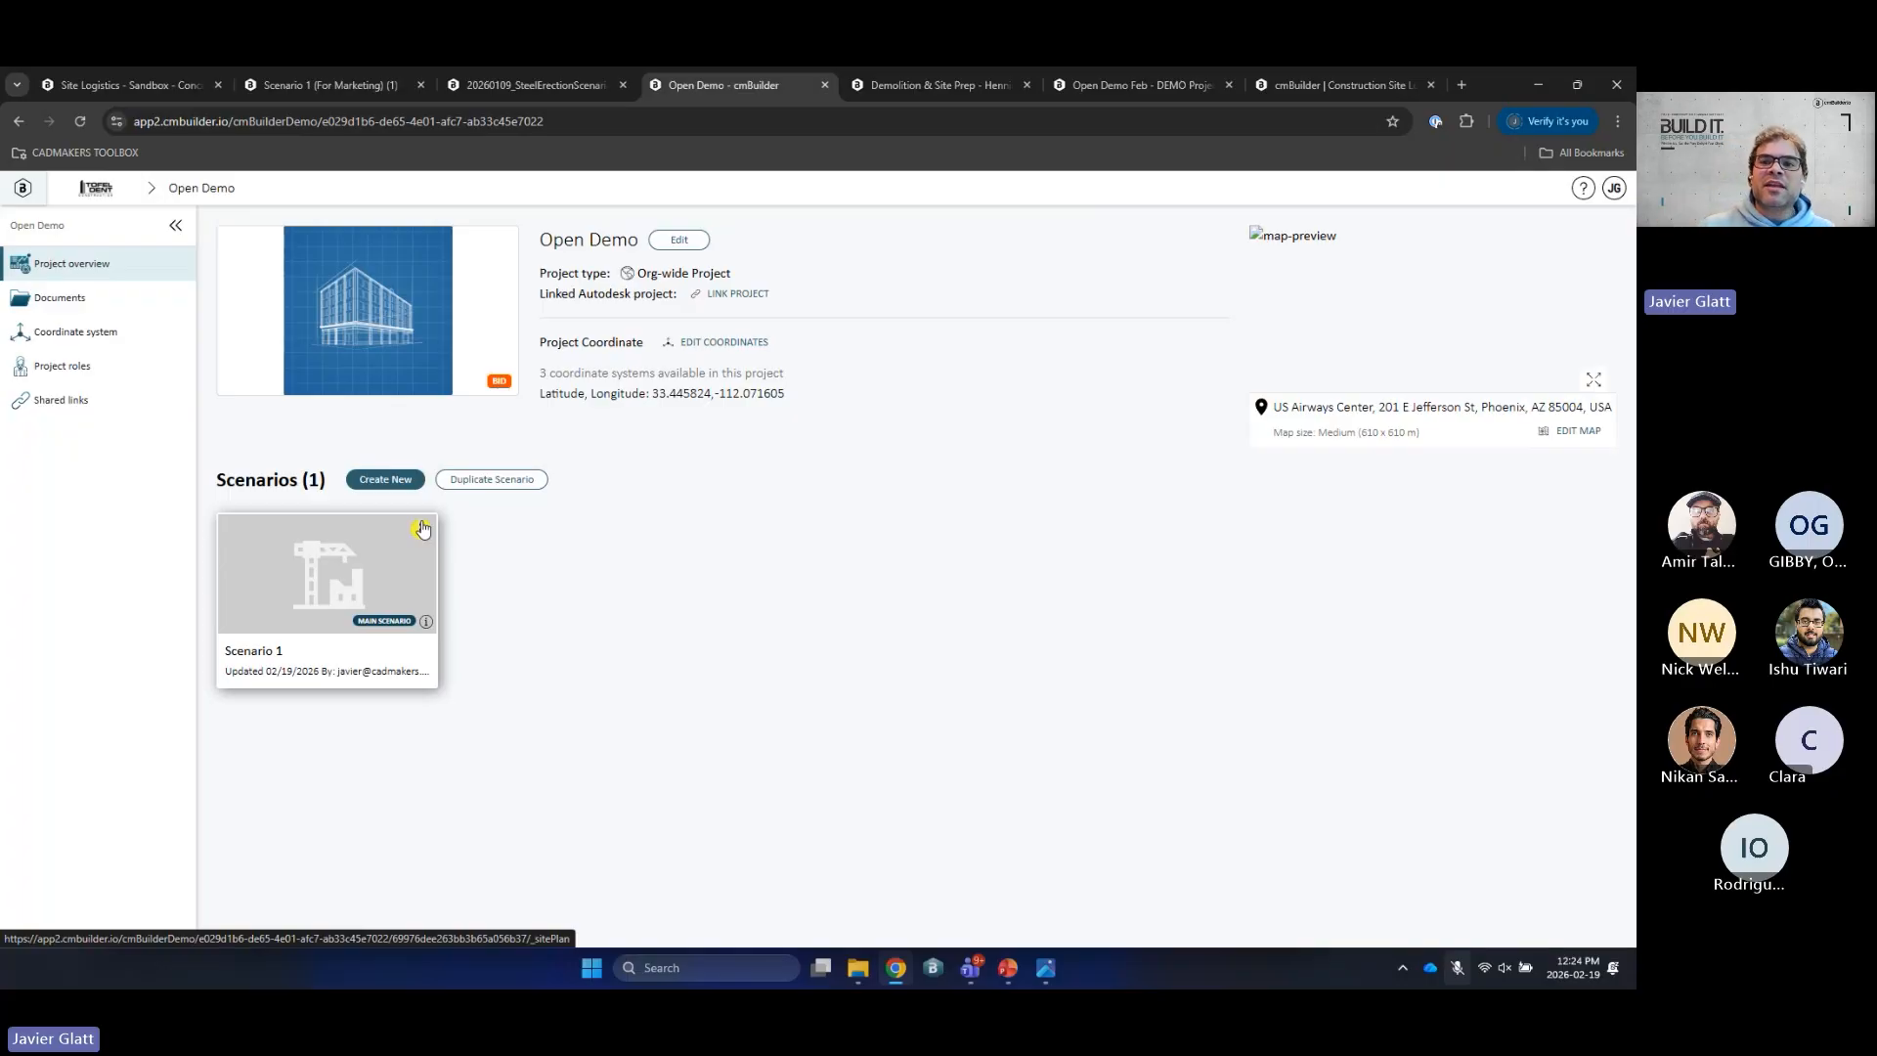
Step: Return to the Open Demo Feb scenario, frame the excavation's side wall and open the resource library
left_click(1145, 86)
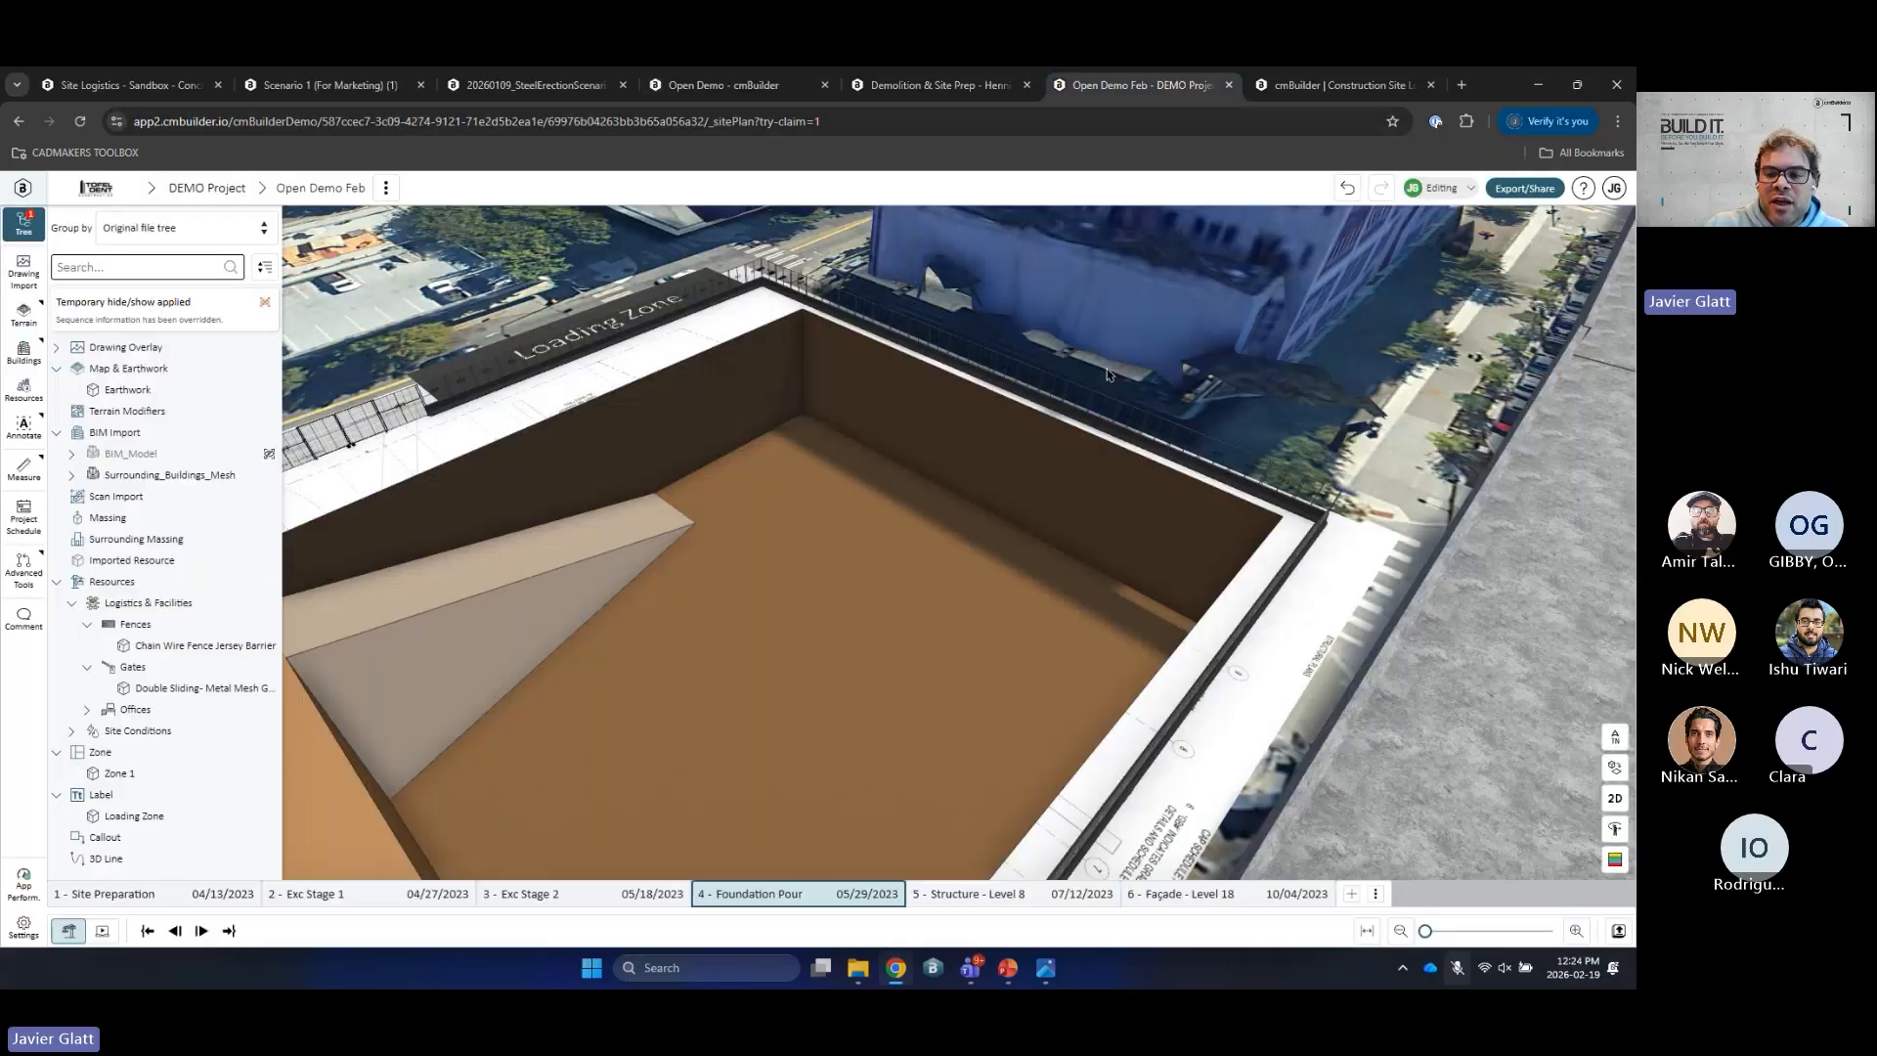
left_click_drag(1029, 467, 980, 533)
scroll(876, 497, "up", 5)
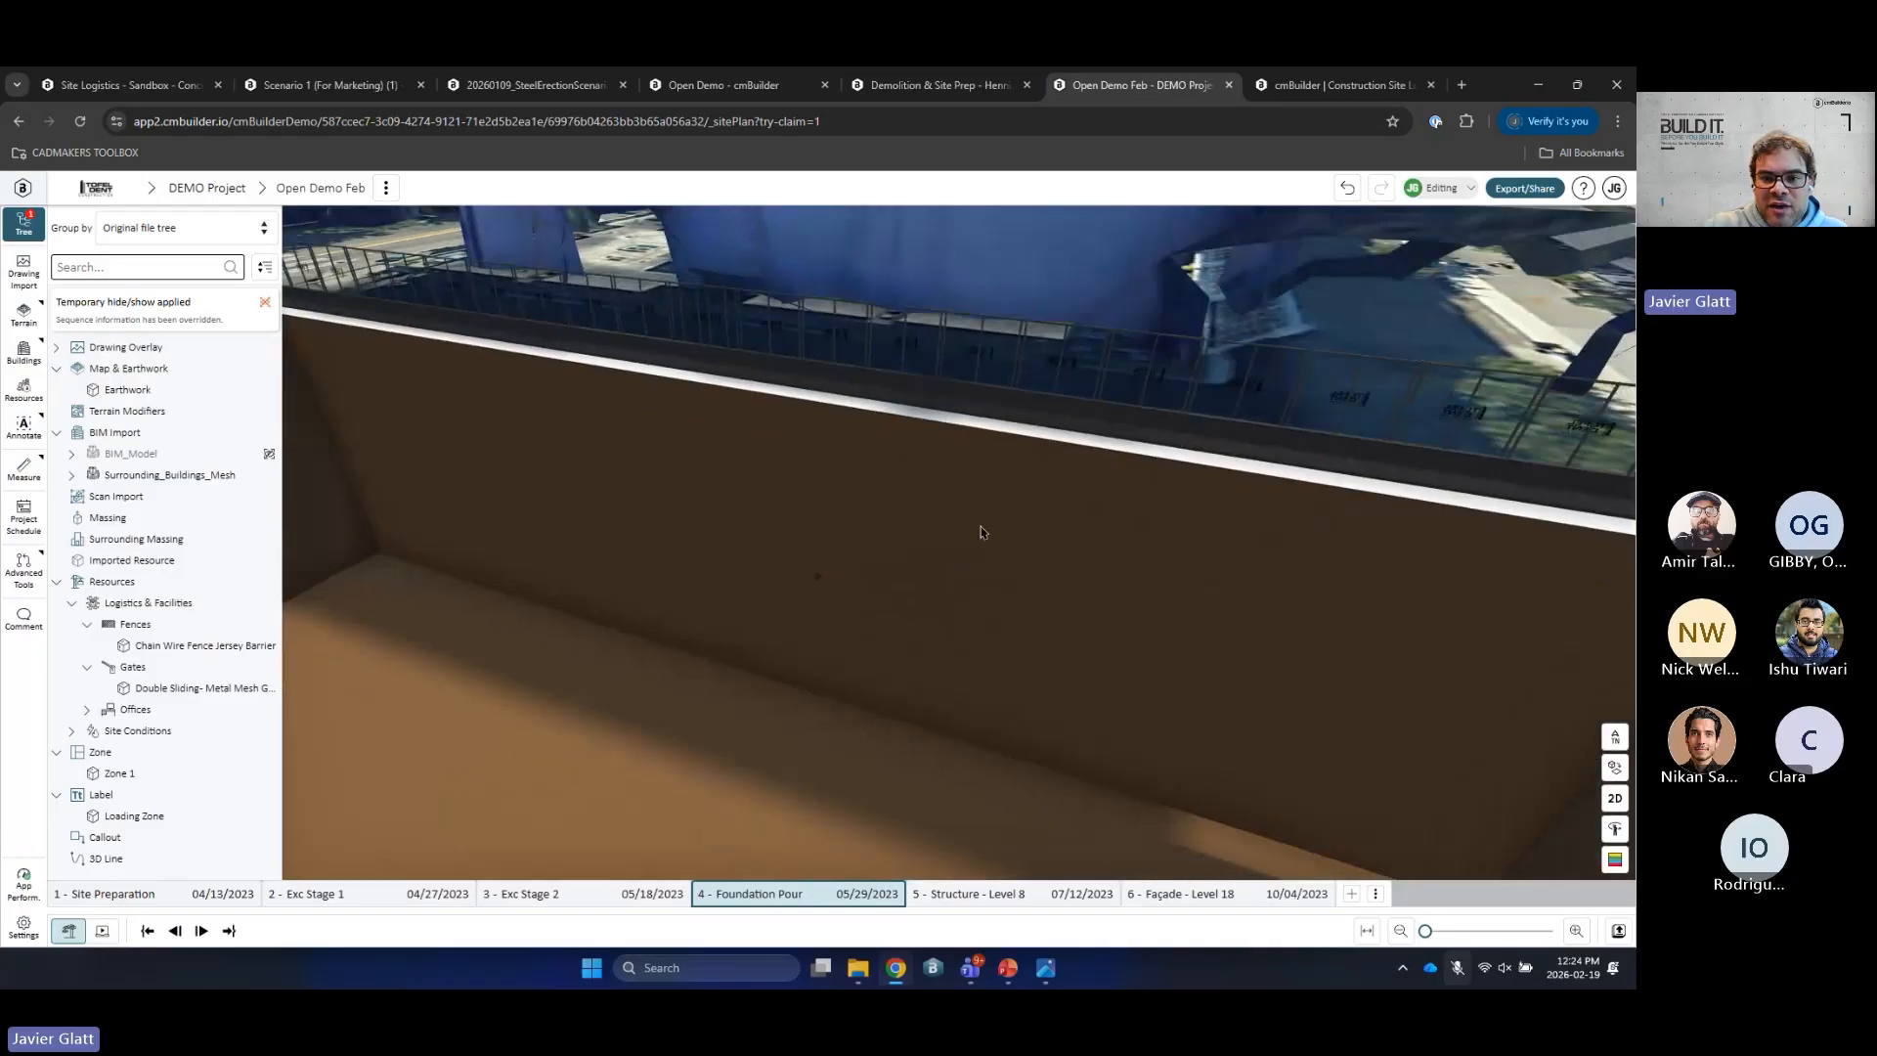
scroll(973, 545, "down", 3)
left_click(30, 352)
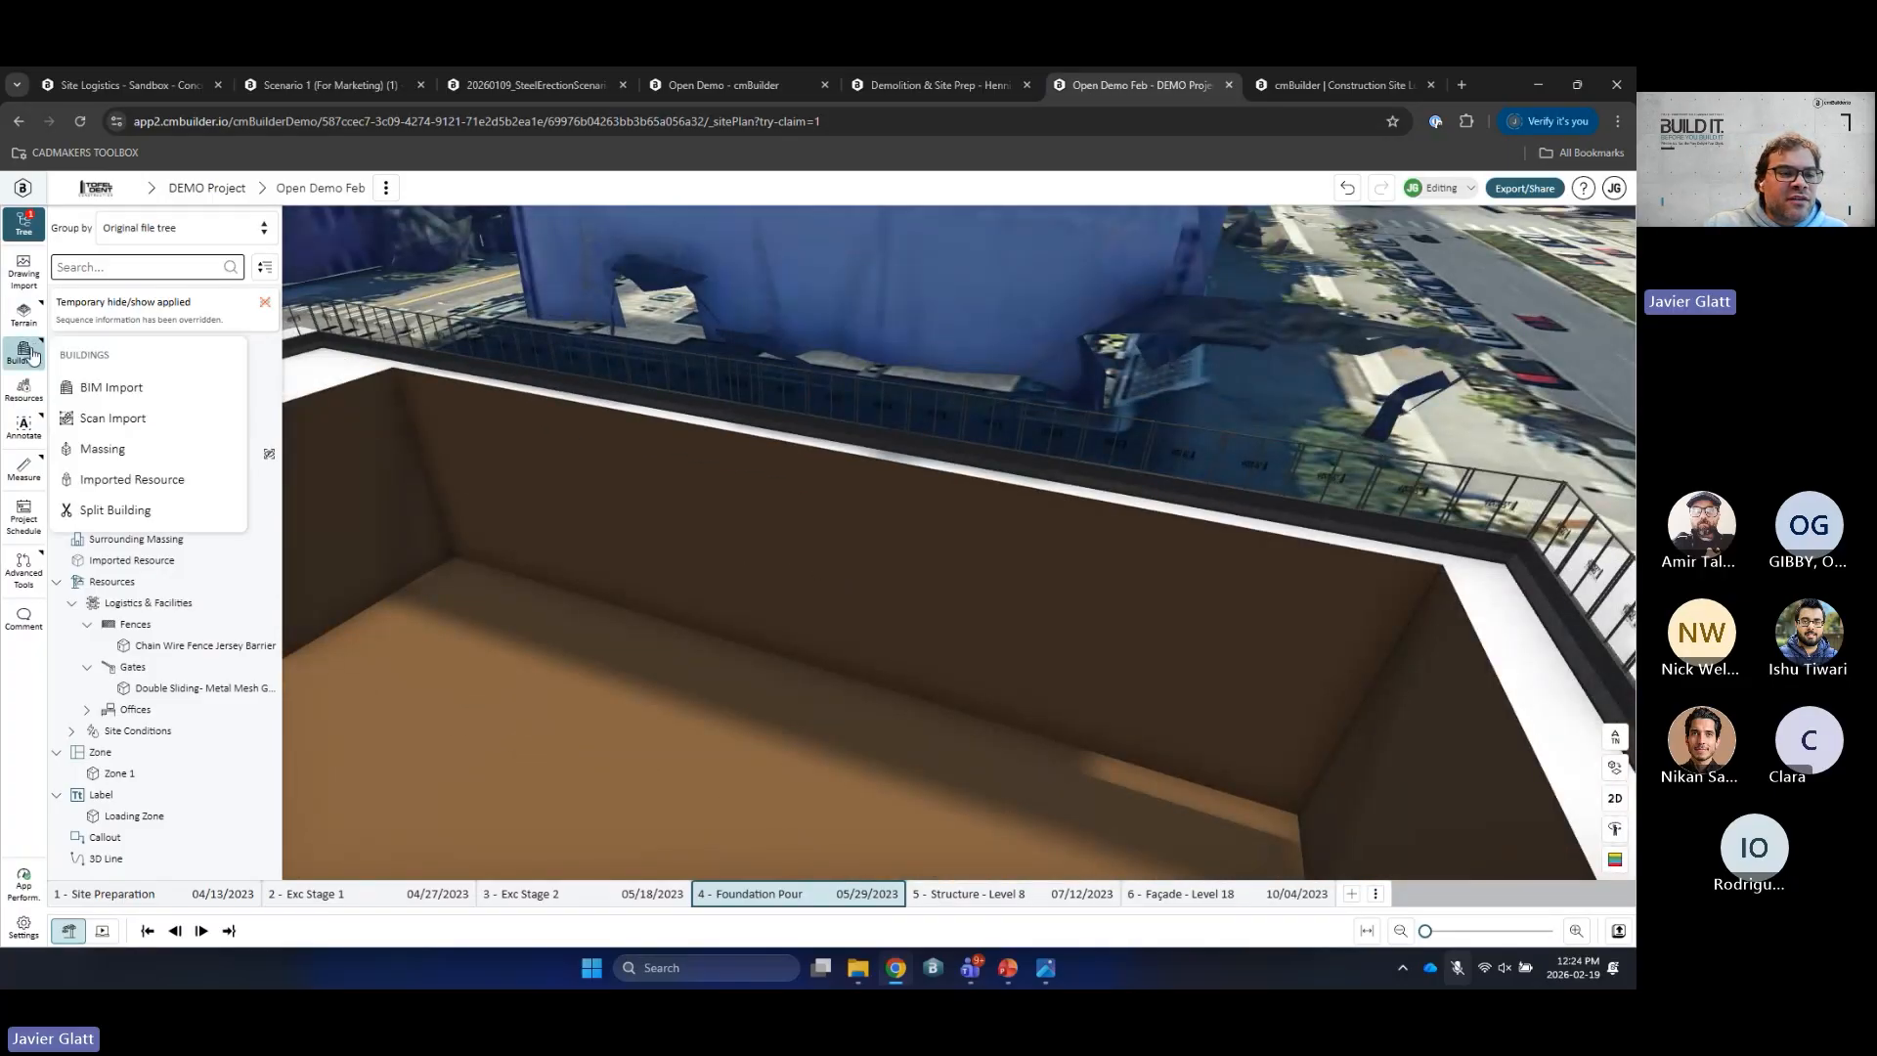
left_click(24, 387)
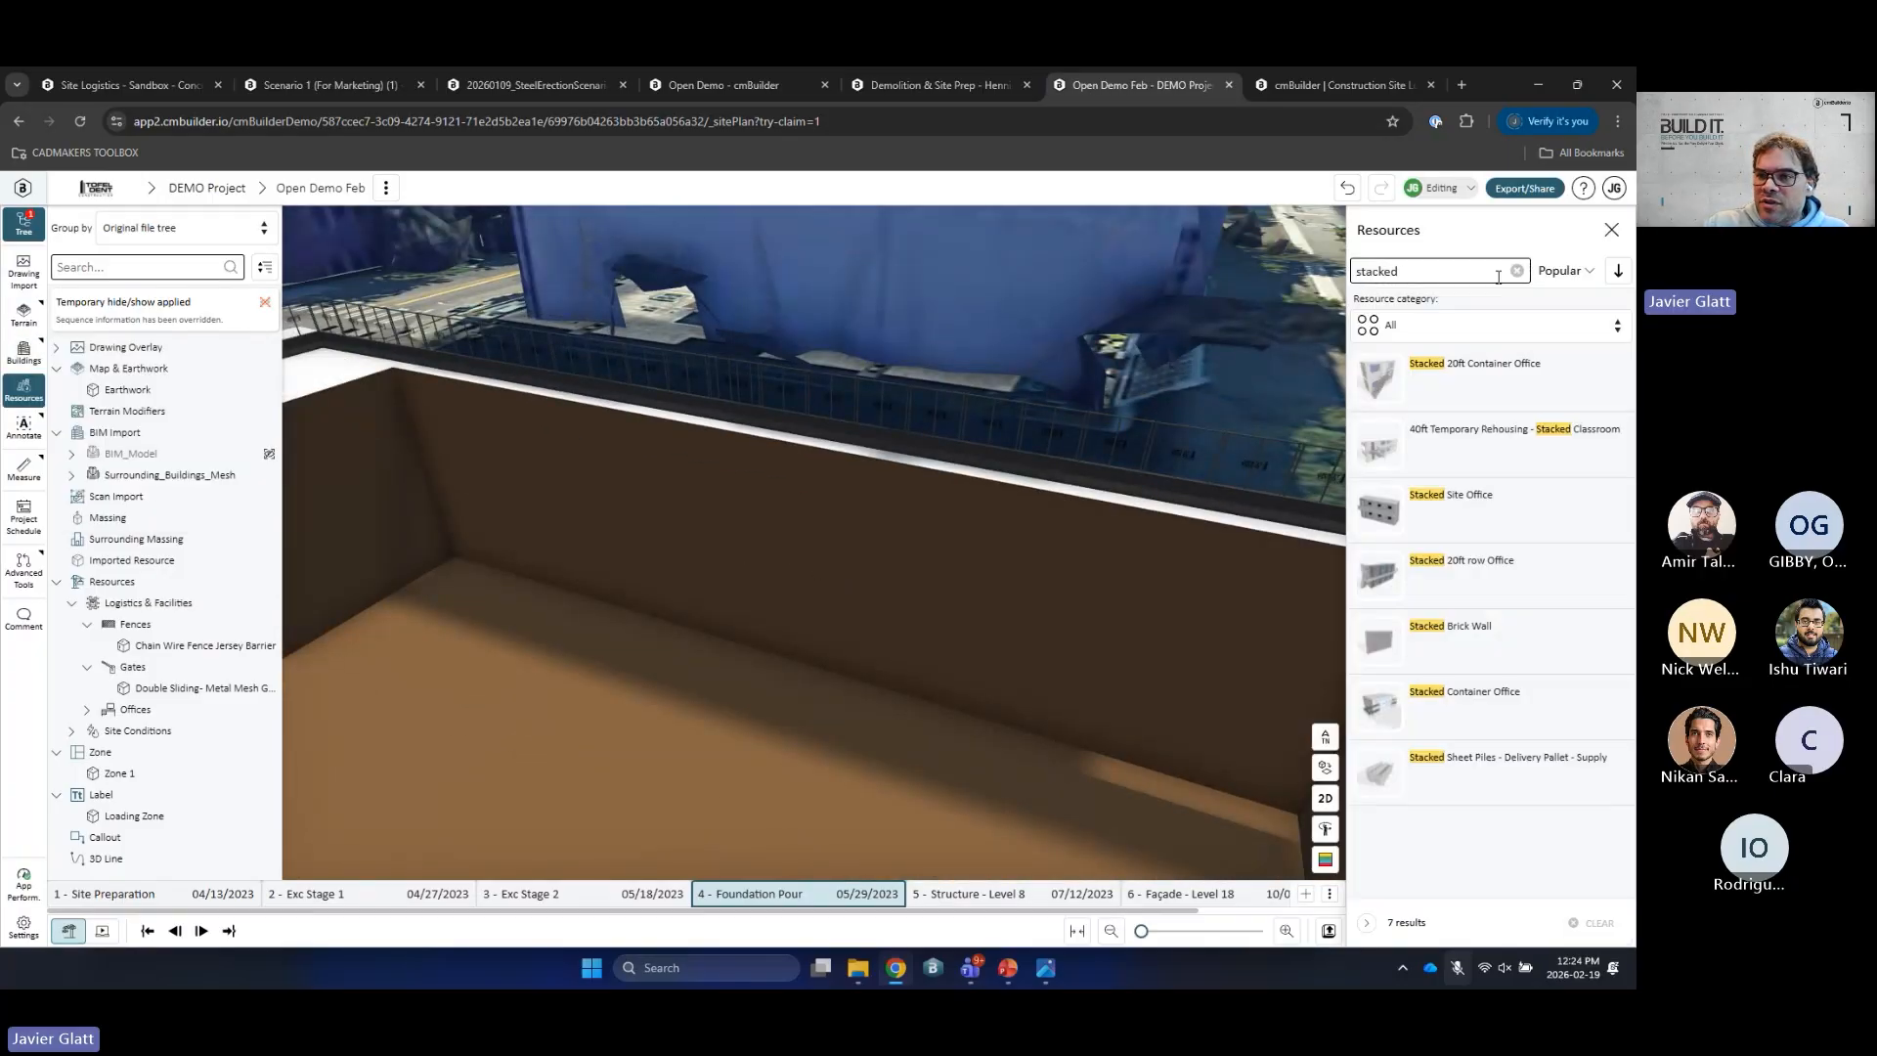
Step: Clear the resource search and browse the Excavation & Shoring resources in the Equipment & Vehicles category
left_click(1516, 271)
left_click(1486, 325)
left_click(1457, 412)
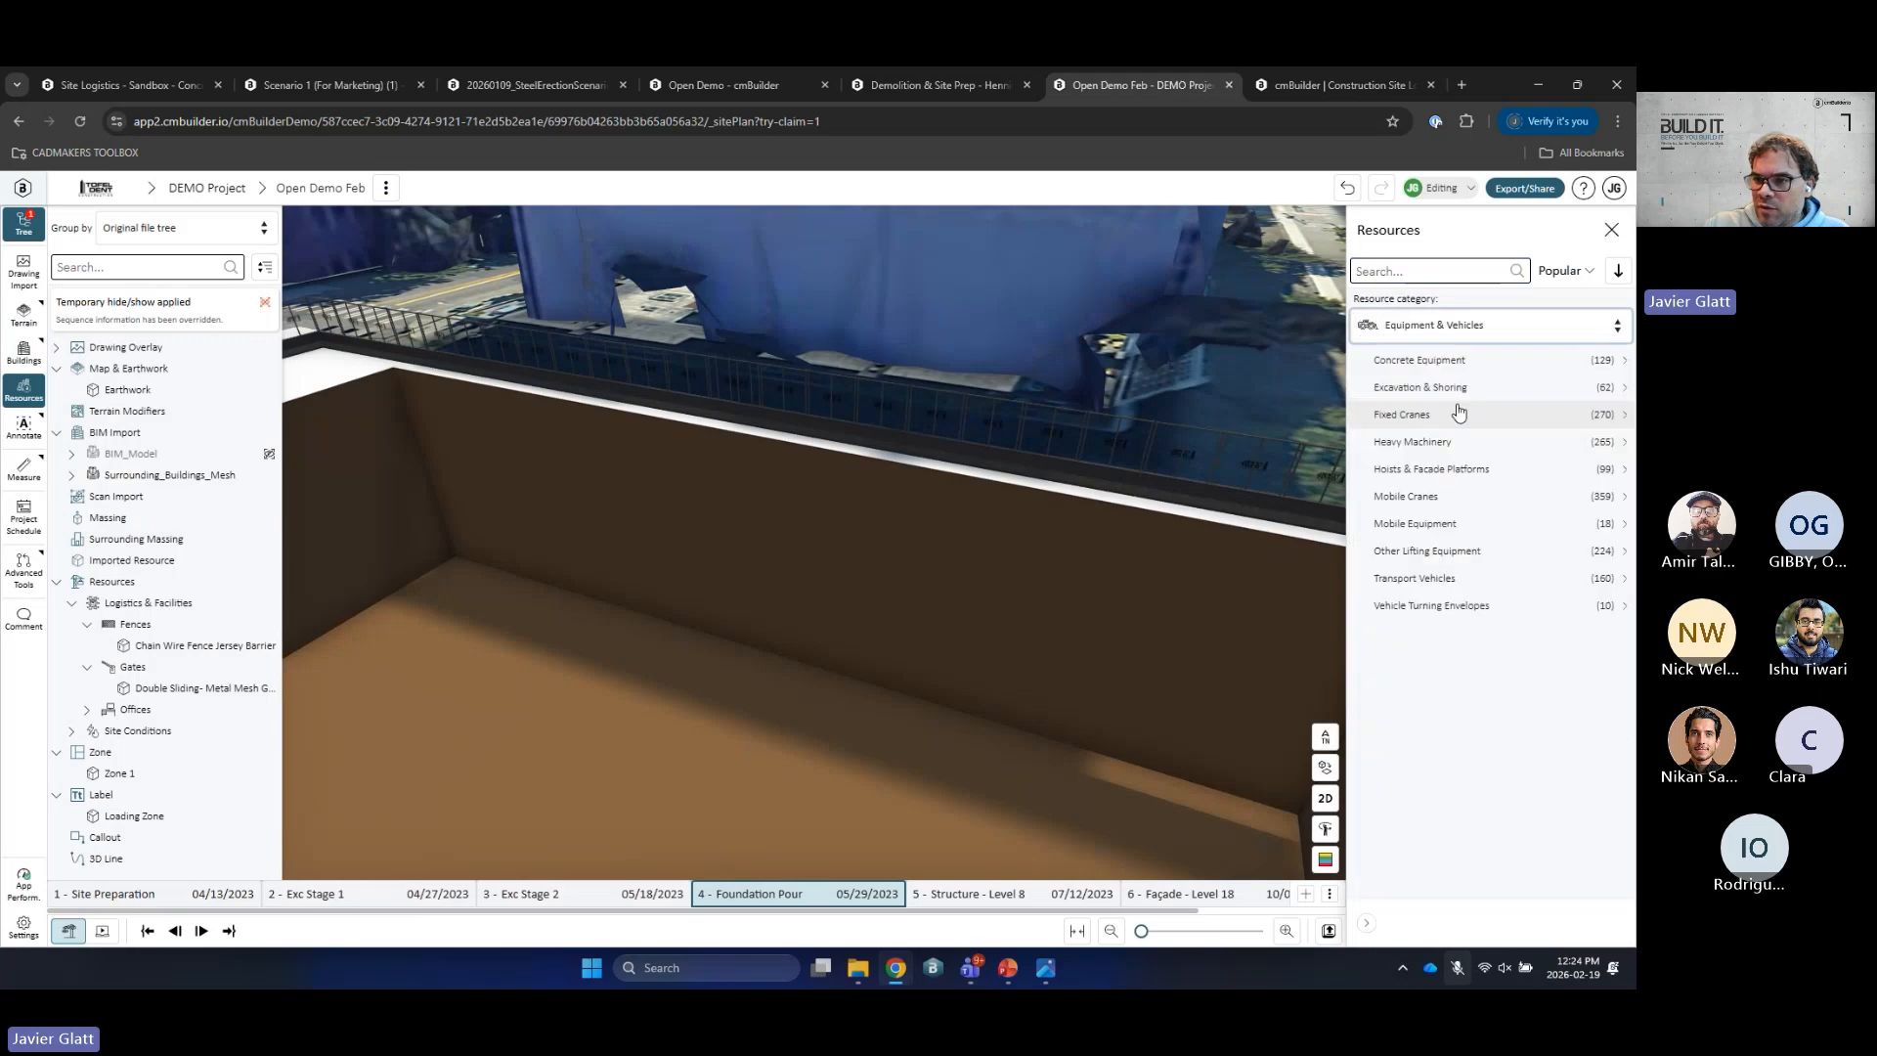
left_click(1453, 391)
scroll(1467, 518, "down", 2)
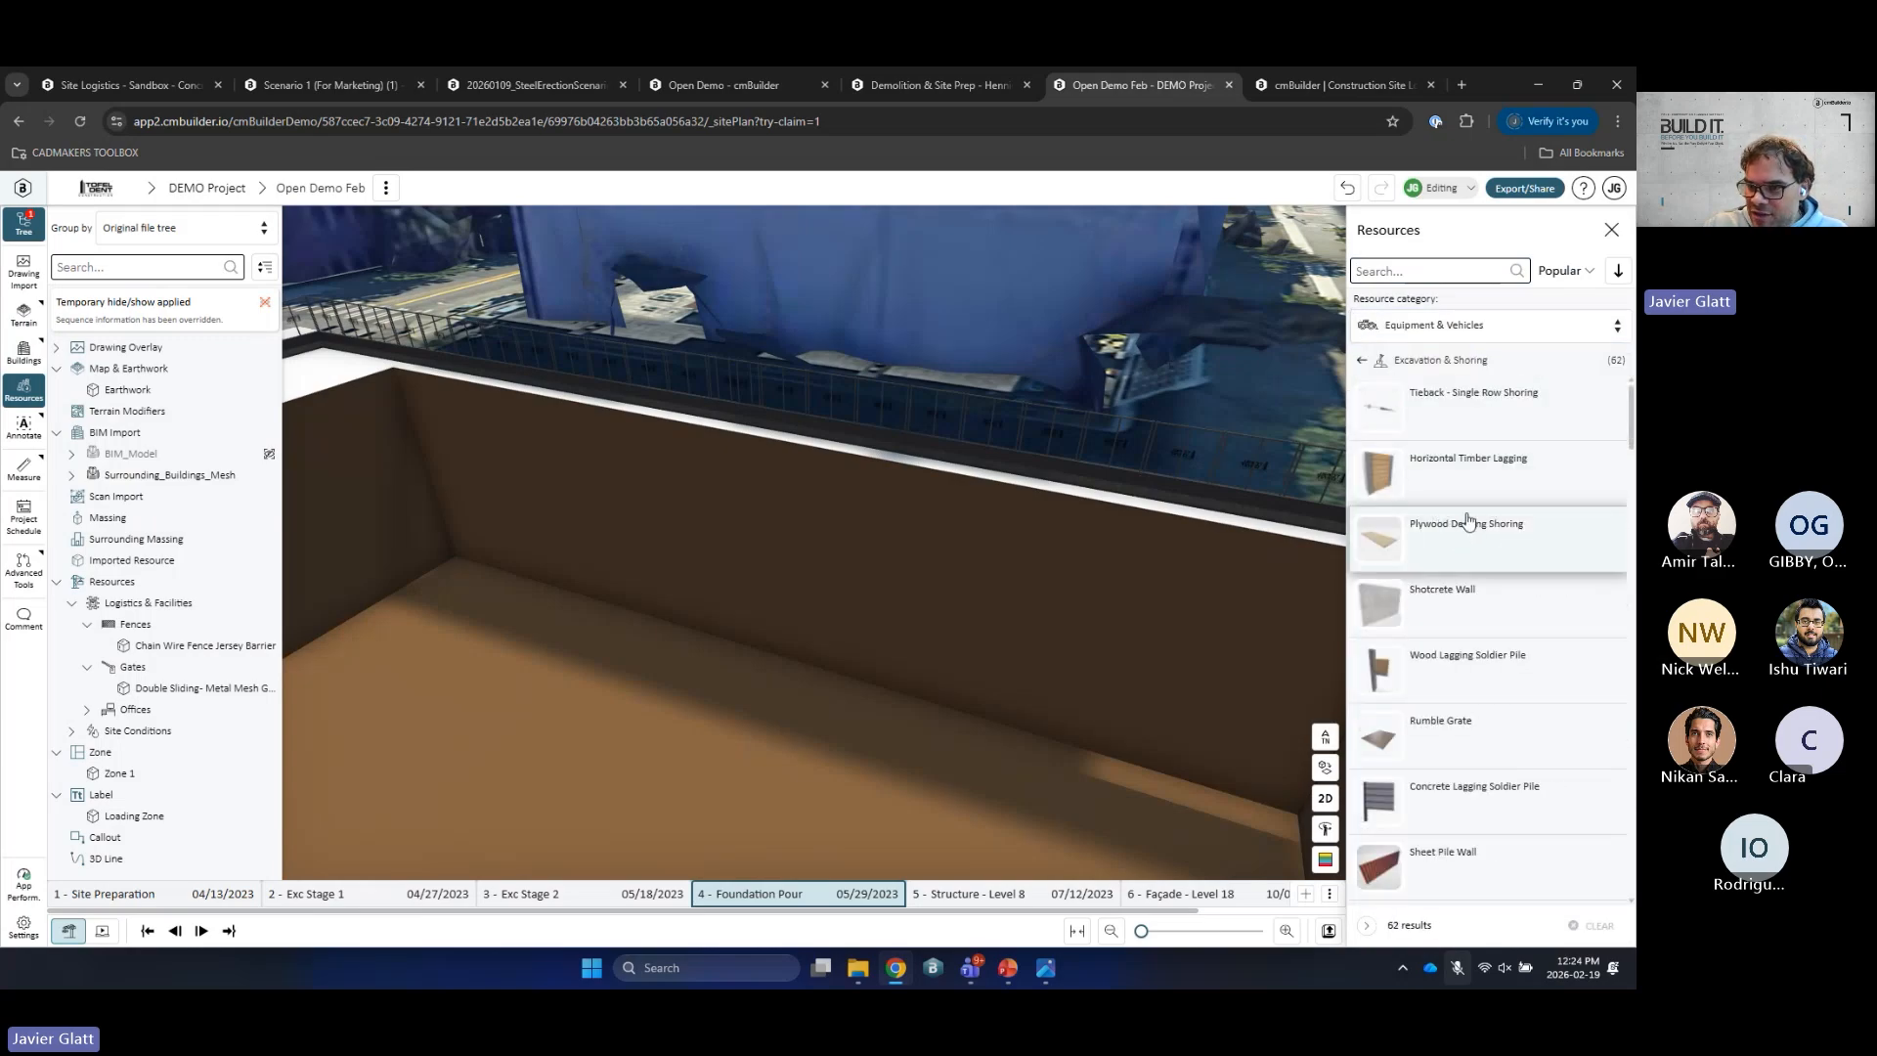
scroll(1461, 513, "down", 3)
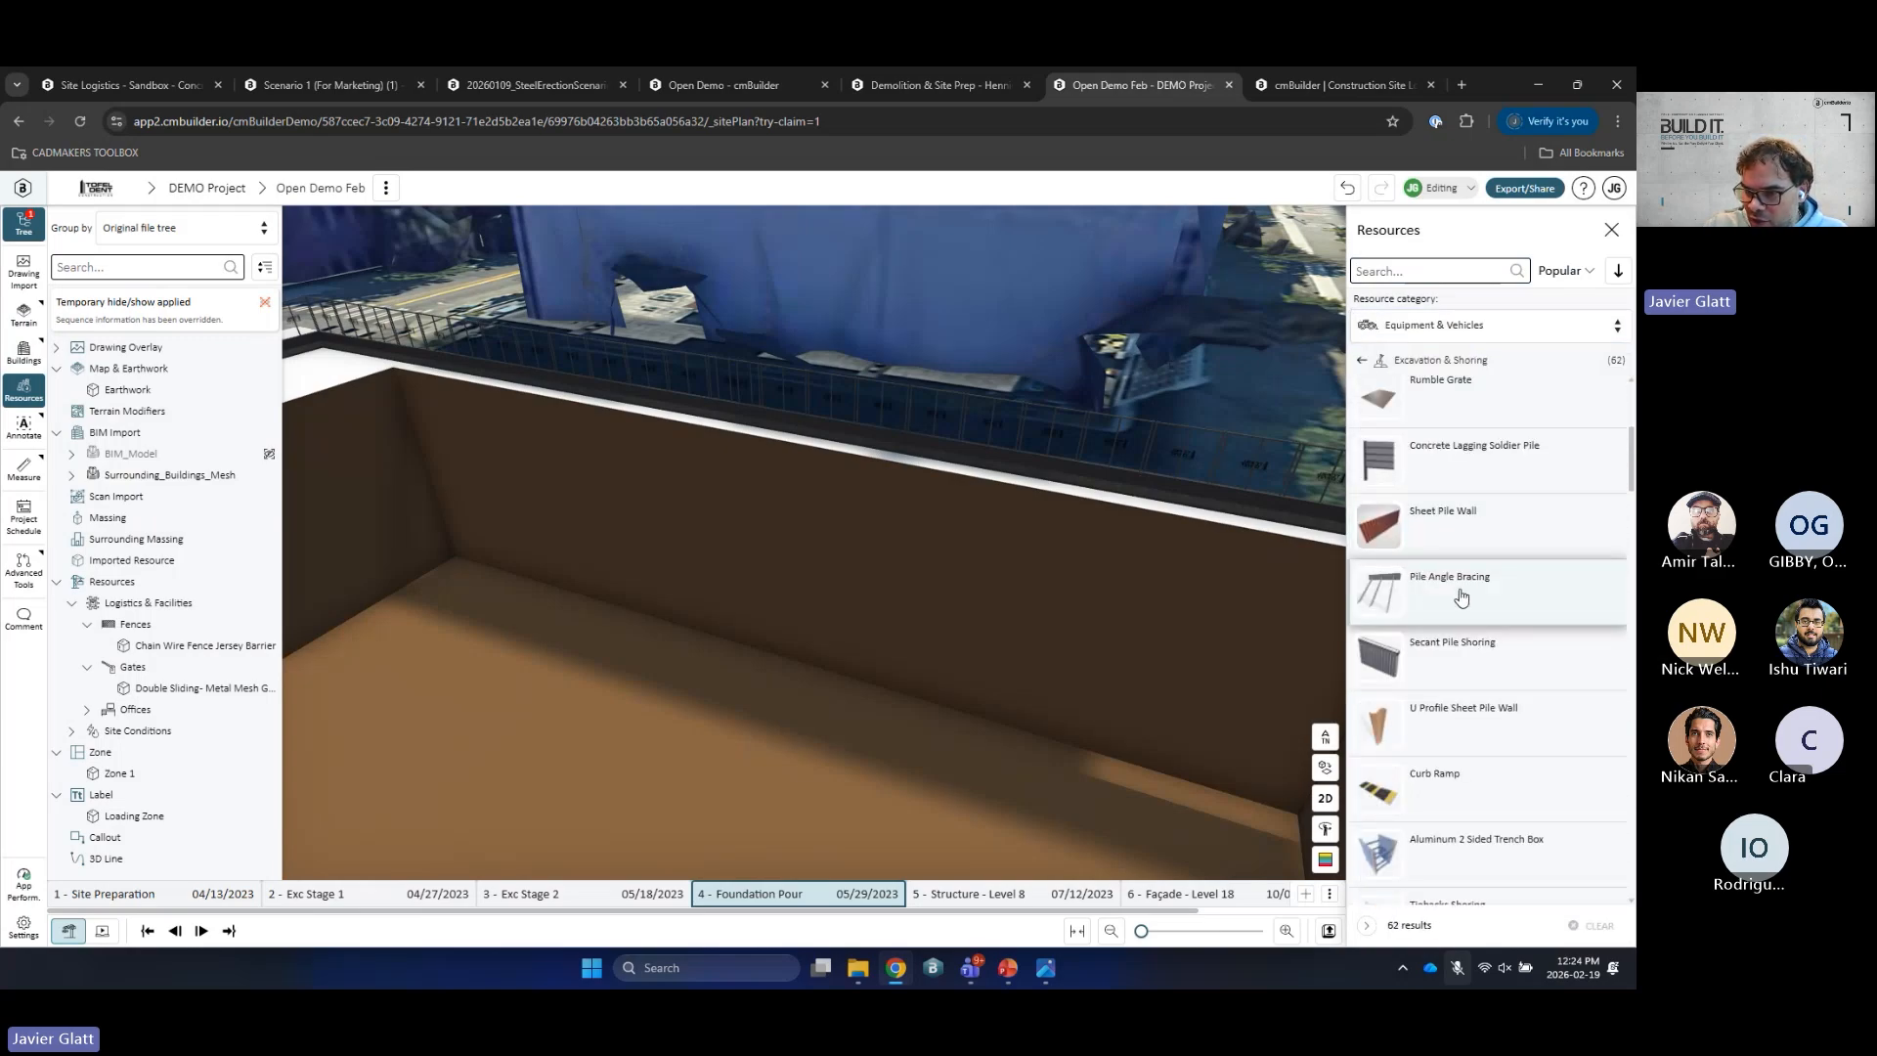
scroll(1466, 636, "up", 4)
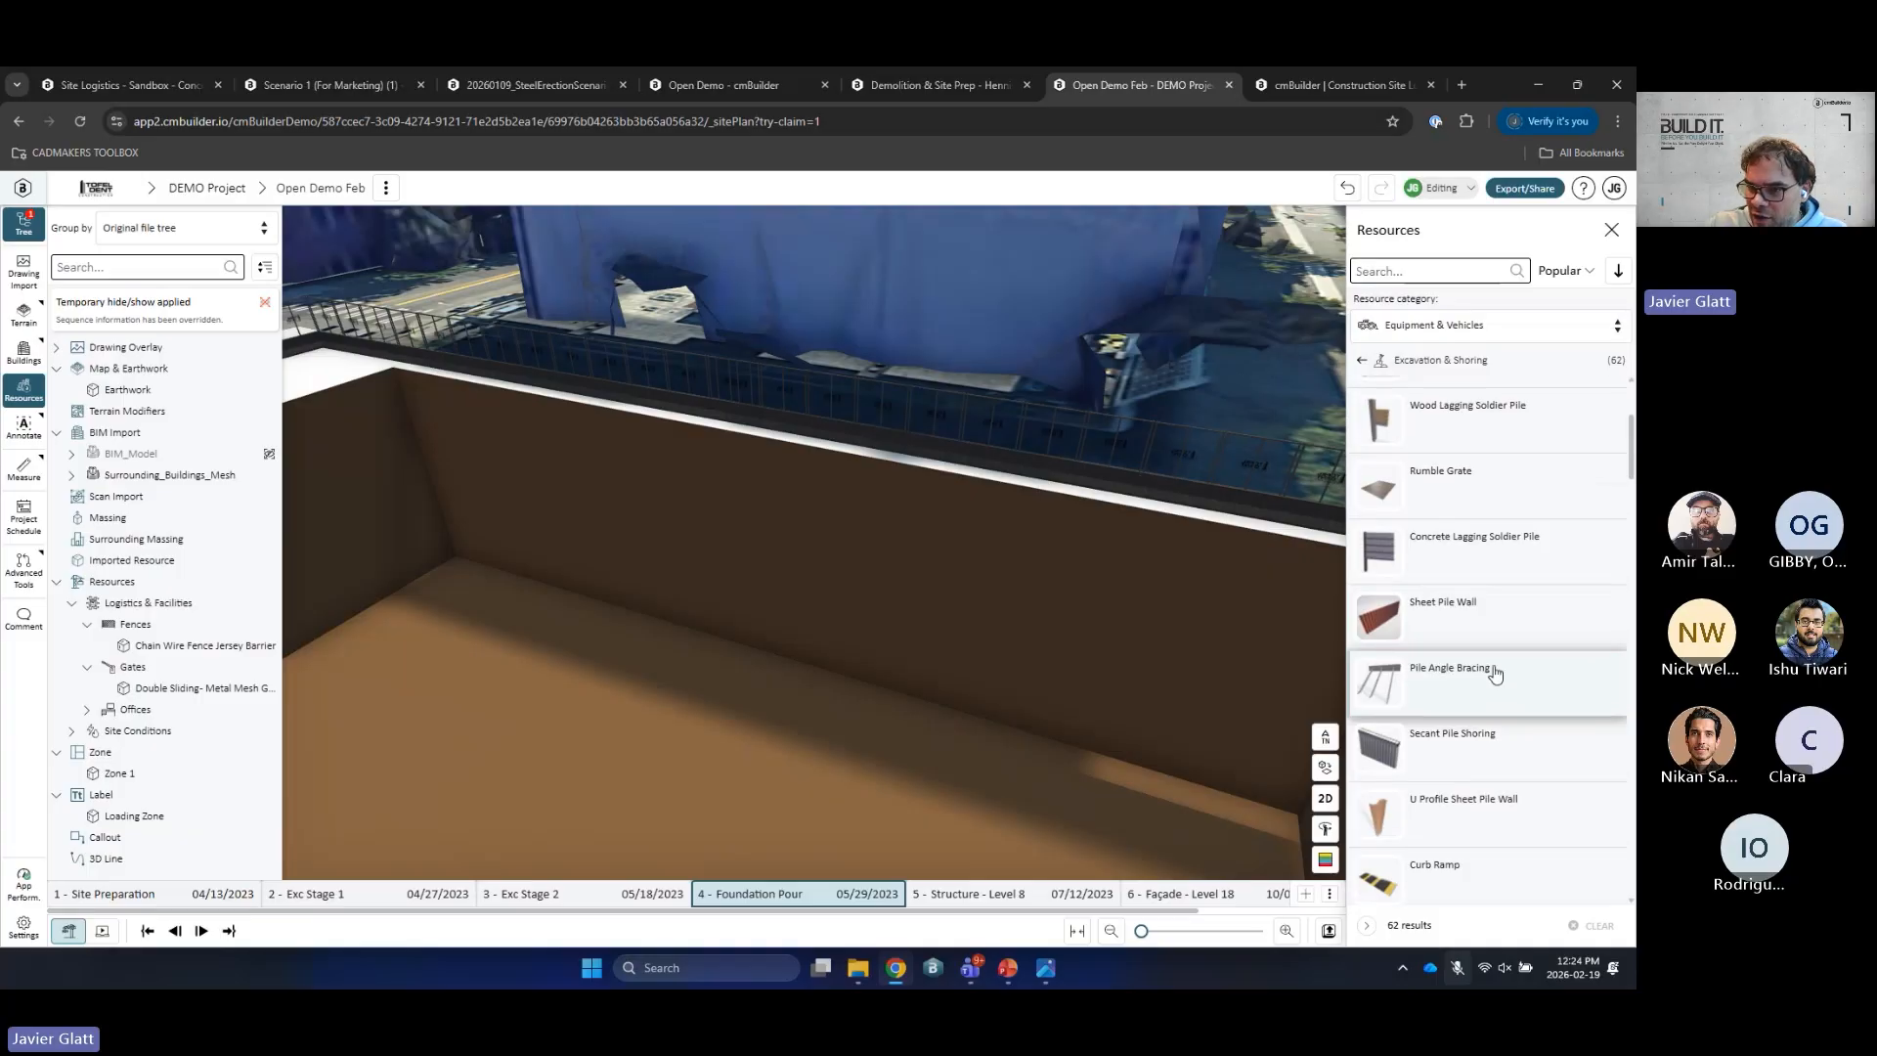
scroll(1491, 587, "up", 1)
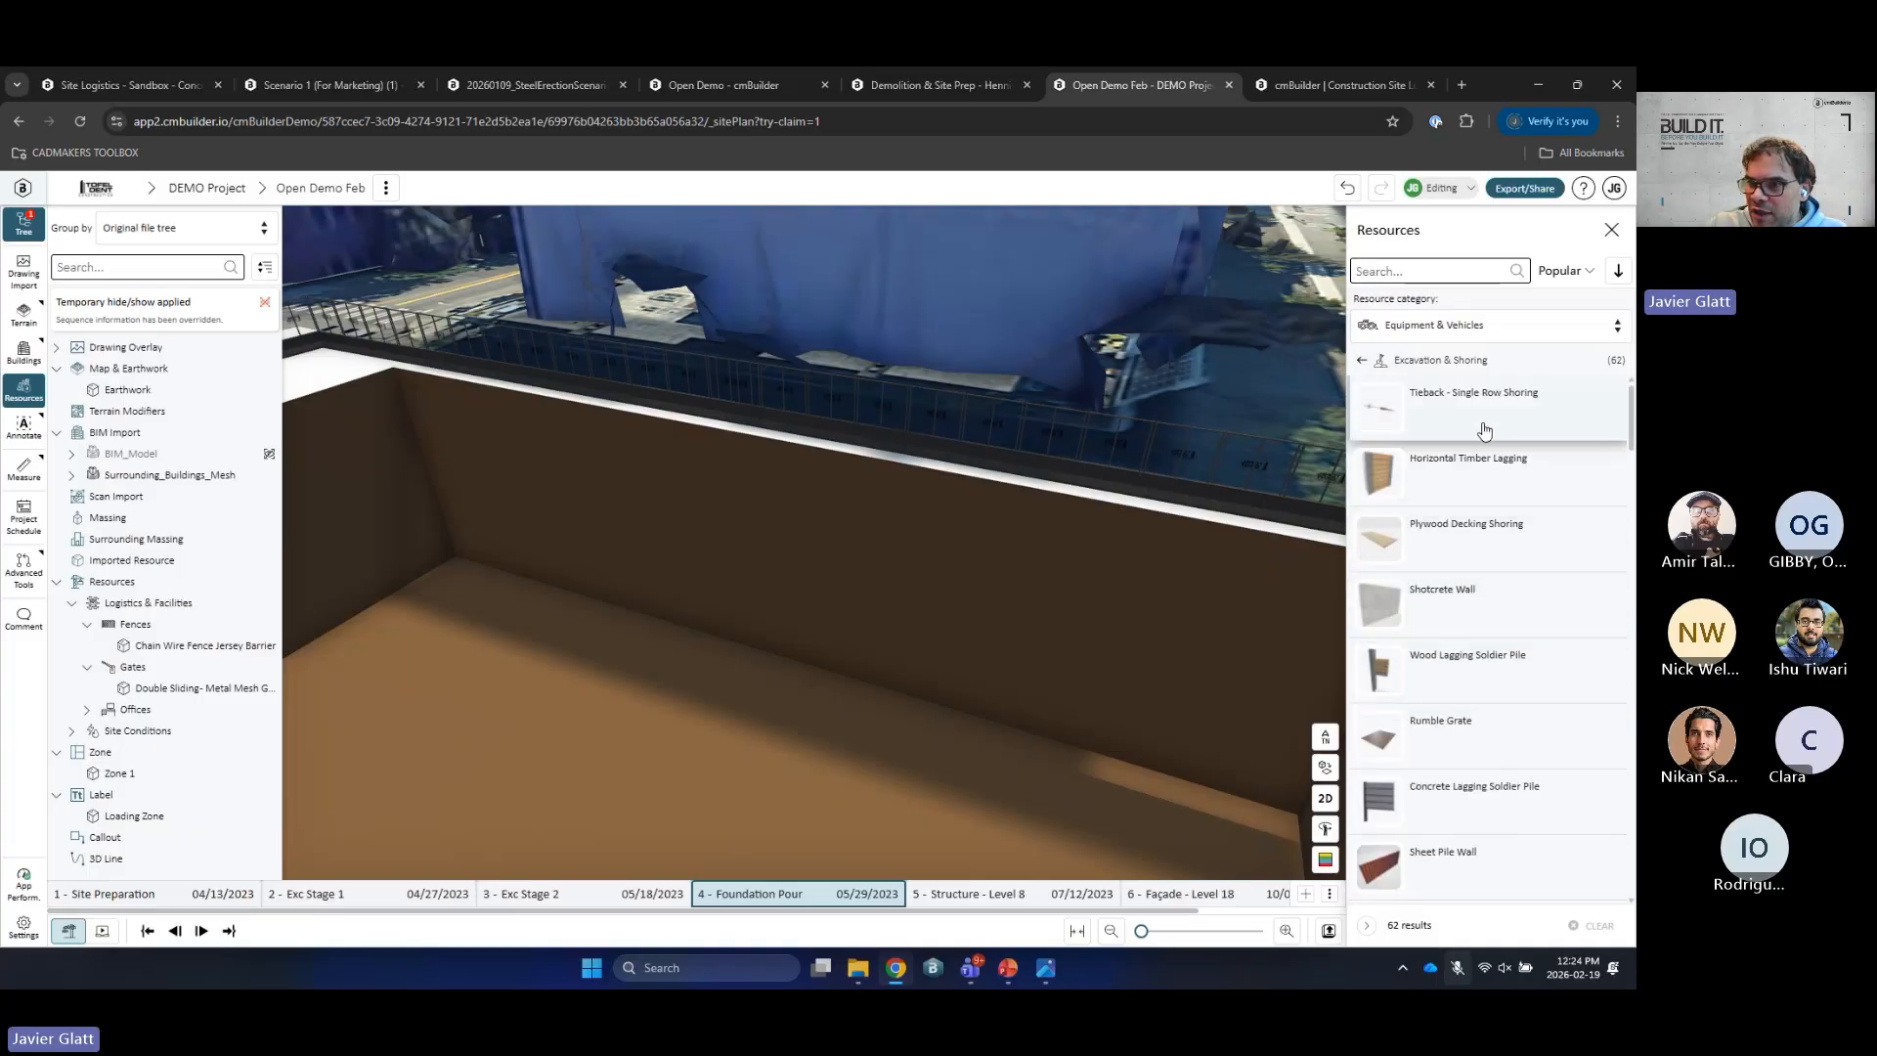
Step: Place a Wood Lagging Soldier Pile along a line about 137 ft long on the excavation's upper edge beside the fence
left_click(1500, 660)
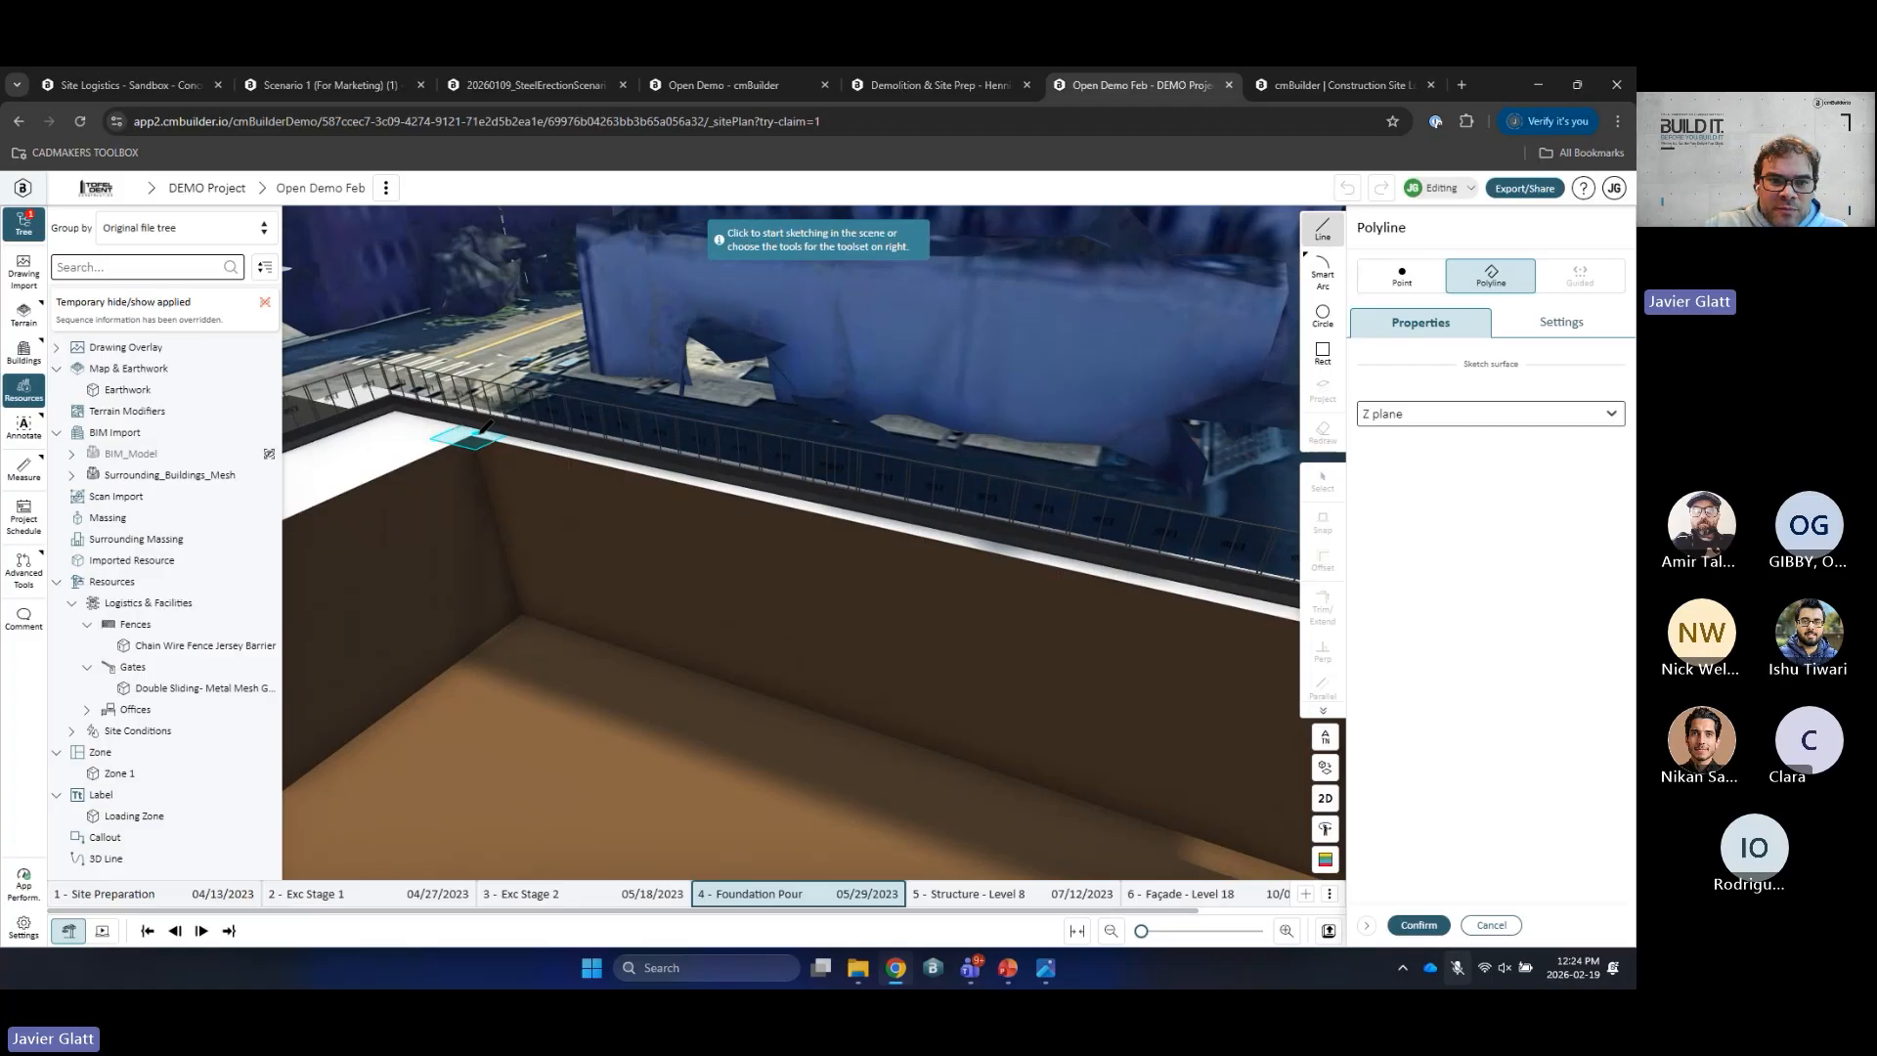
left_click(476, 433)
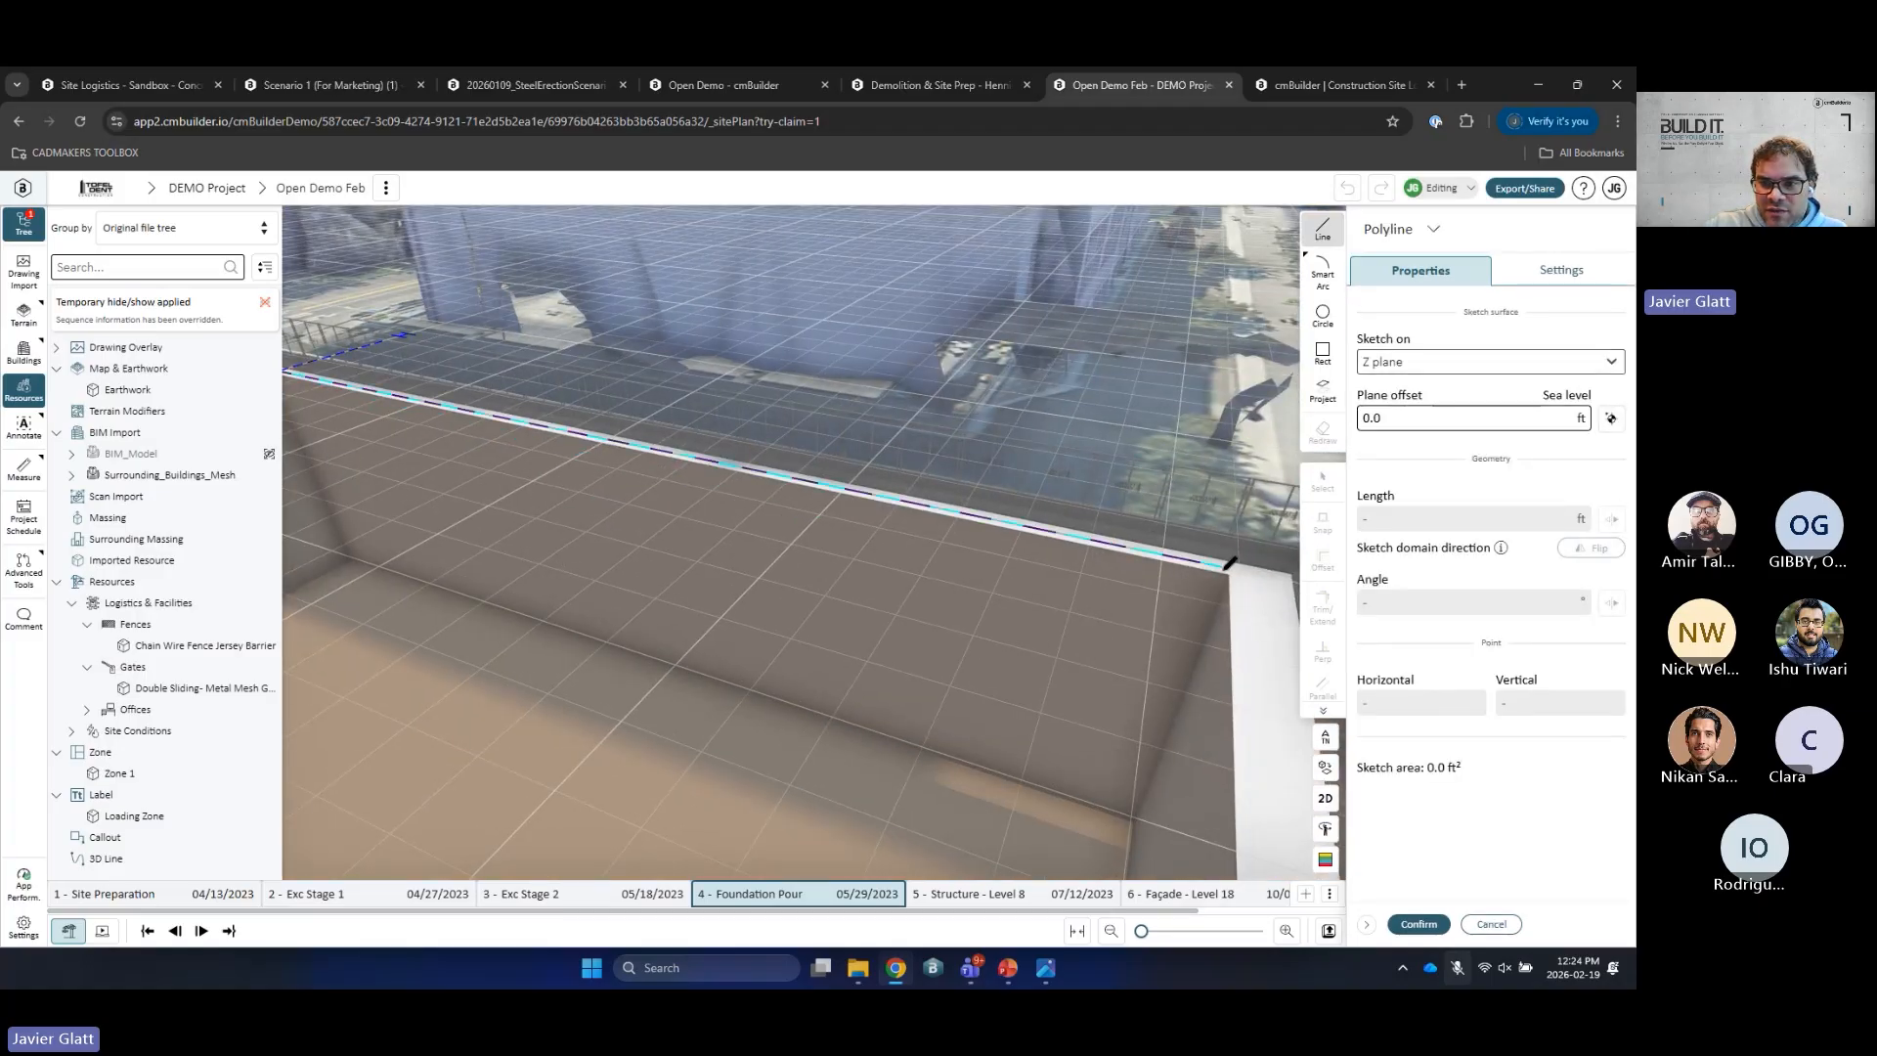
left_click(1228, 566)
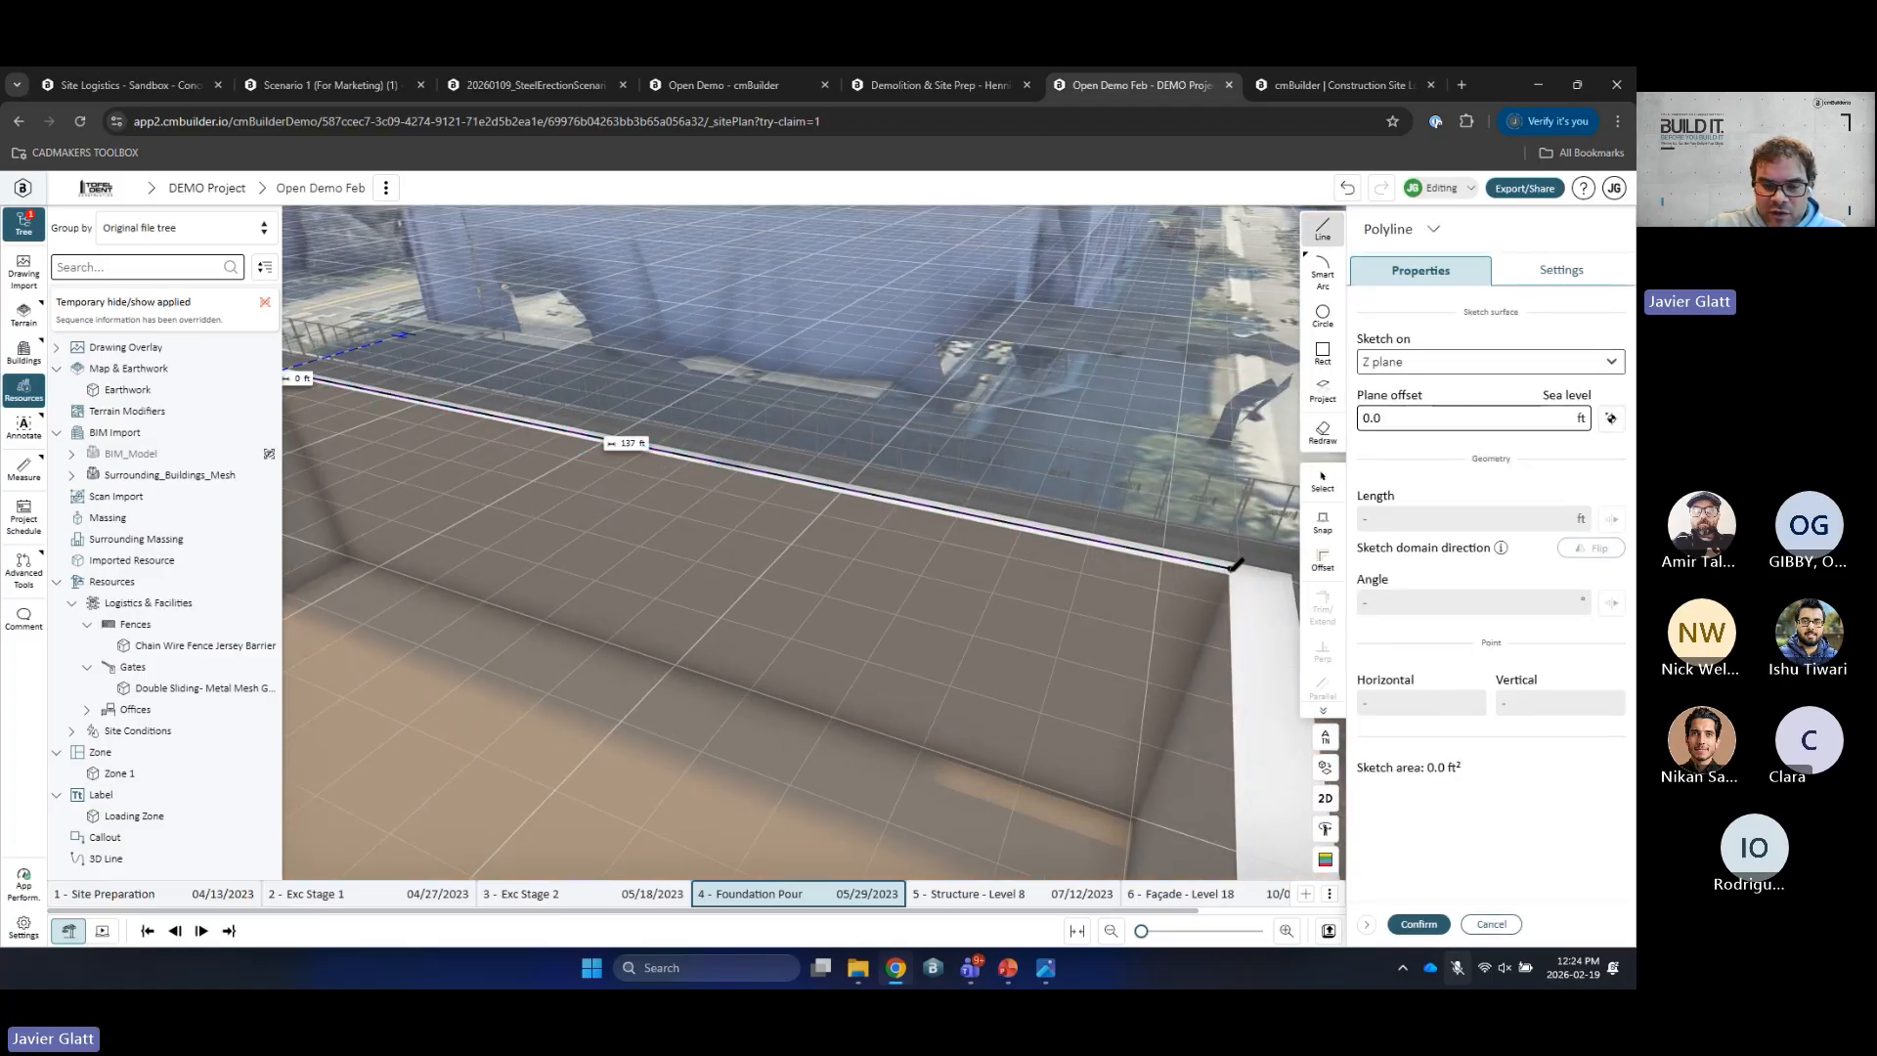
left_click(1418, 923)
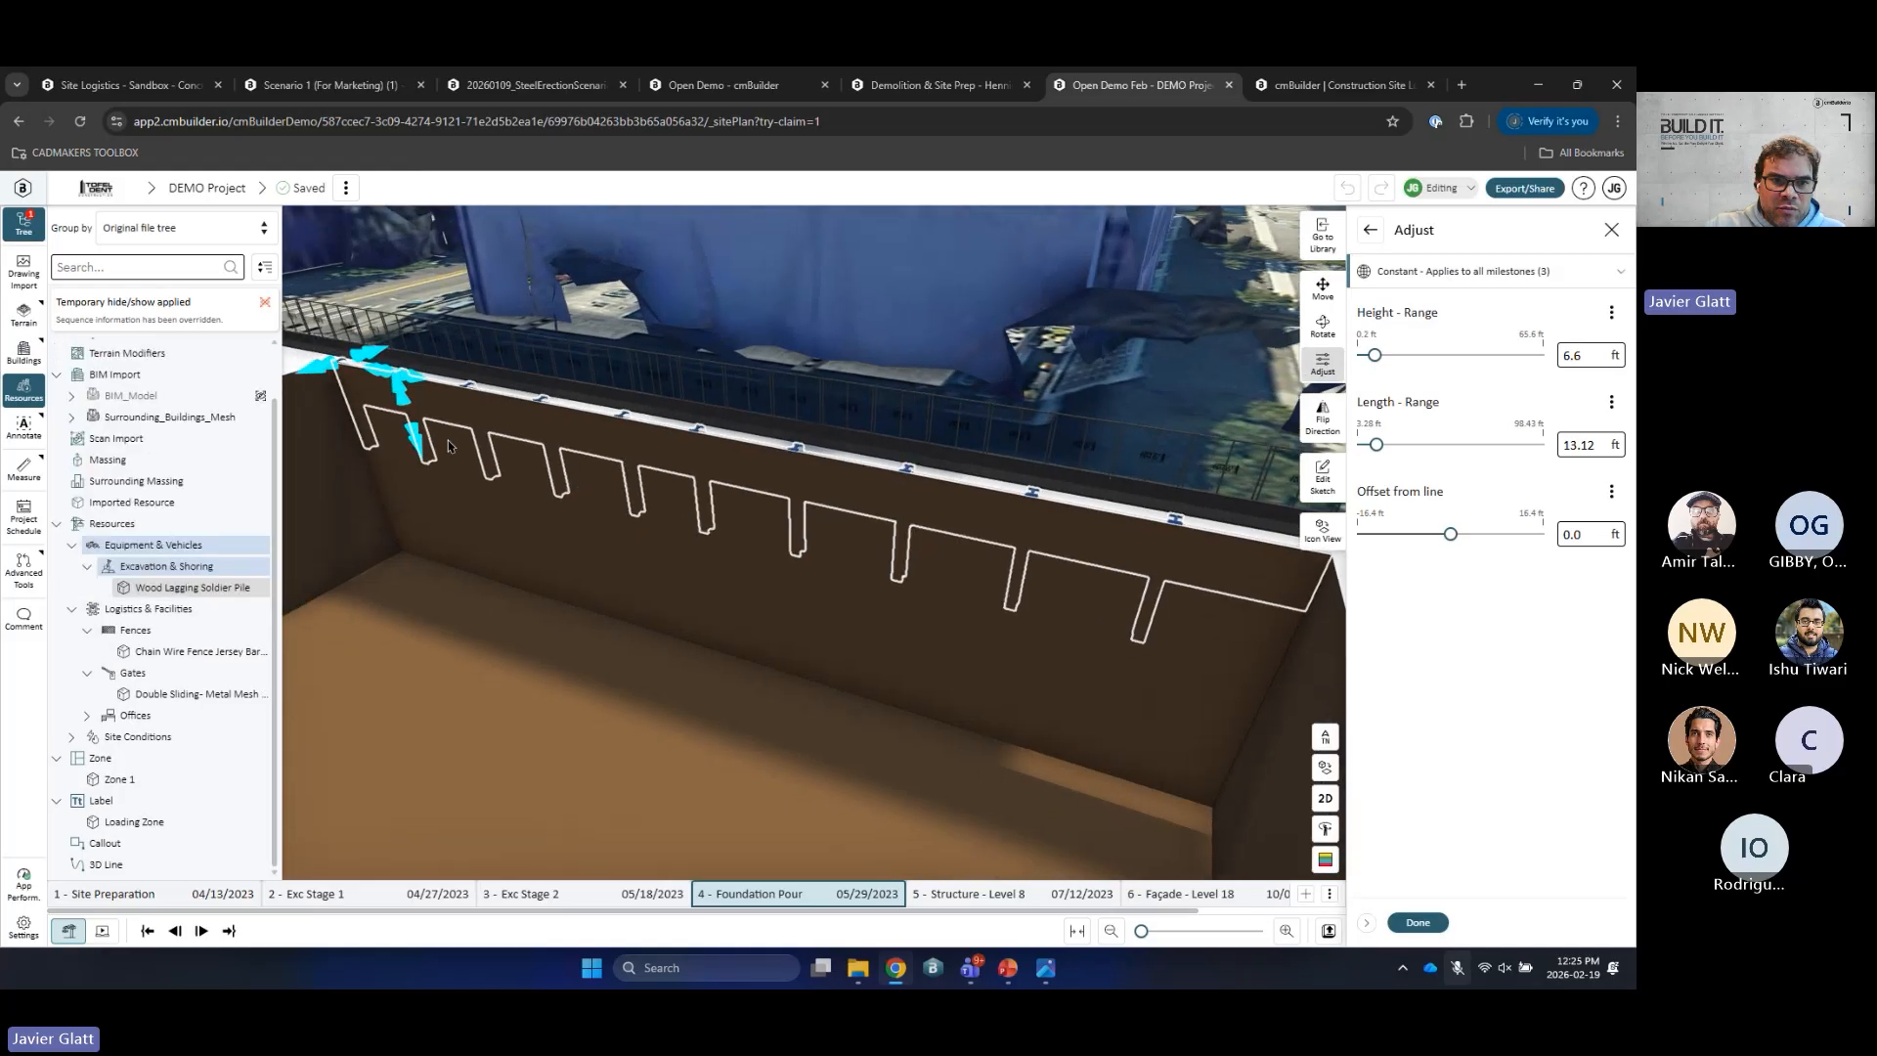
Step: Extend the soldier pile wall down to the excavation floor and shift it to global X position 5.9 ft
left_click_drag(419, 442, 476, 595)
left_click(1323, 289)
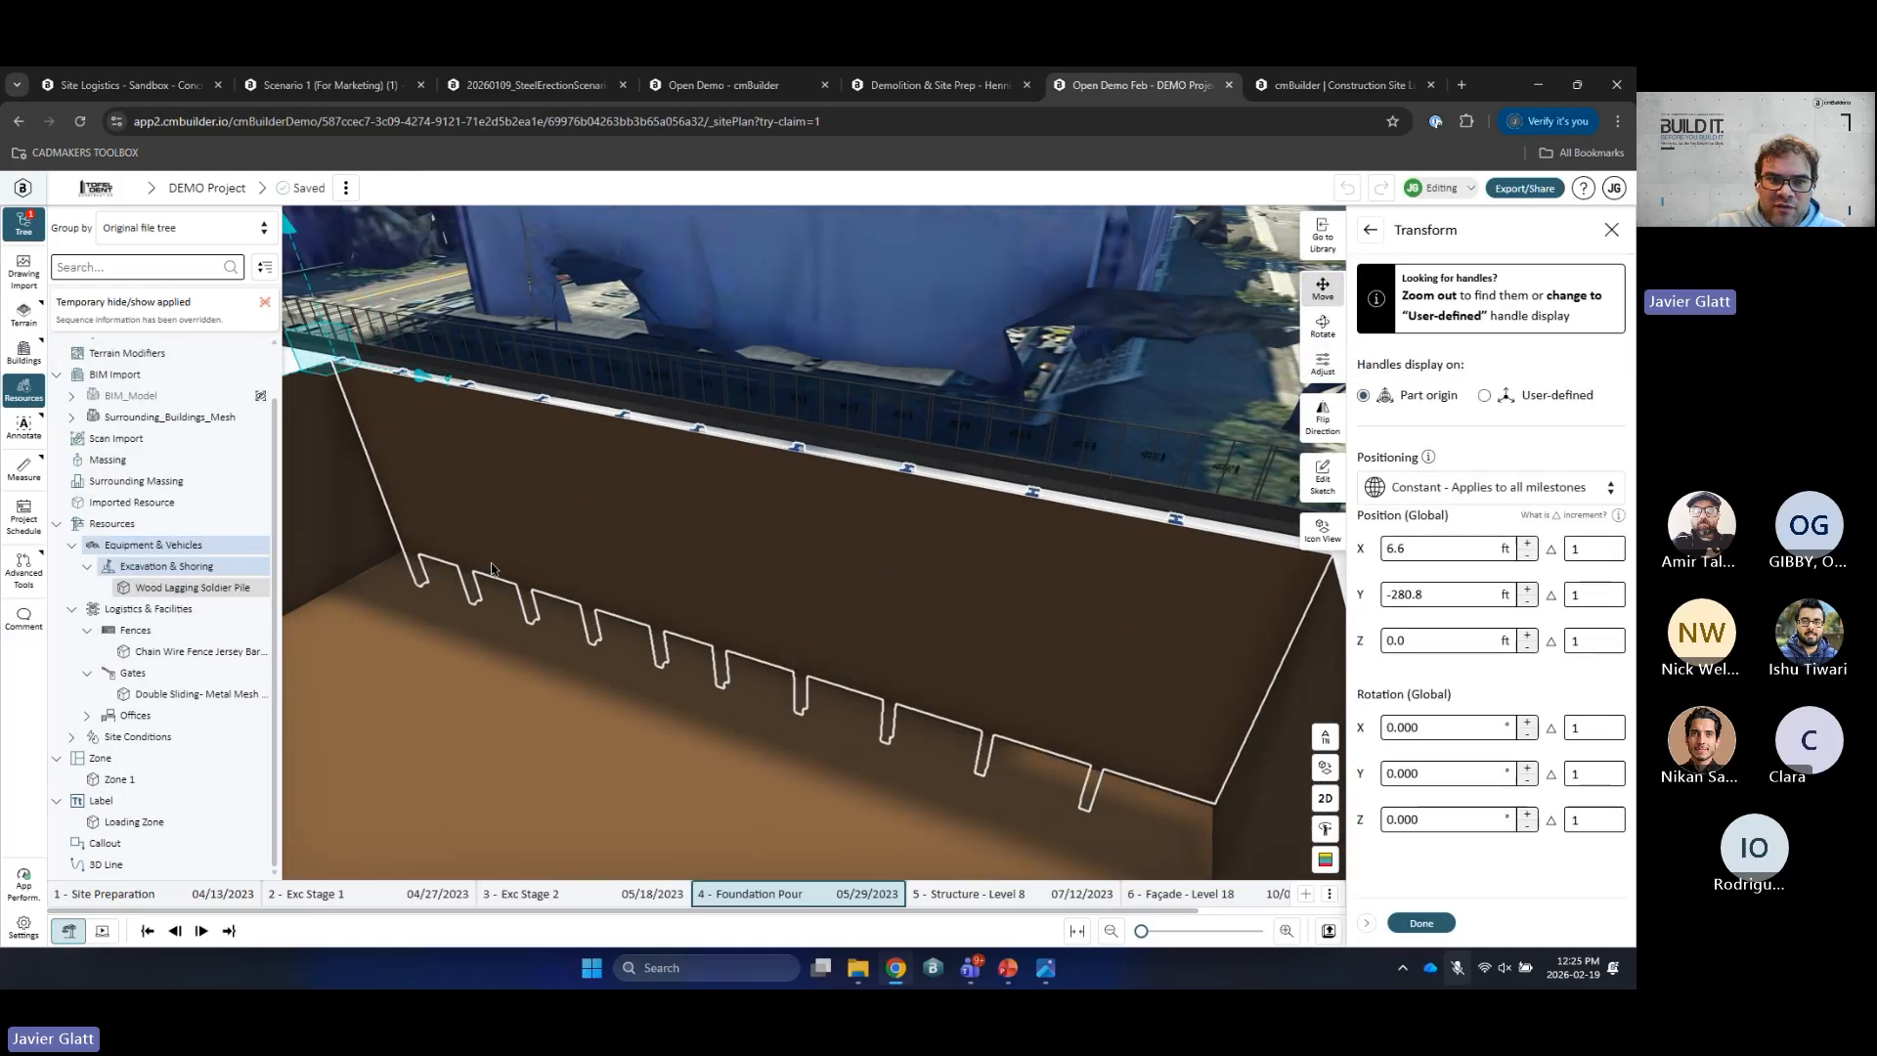
middle_click_drag(492, 569, 514, 572)
left_click_drag(320, 382, 314, 393)
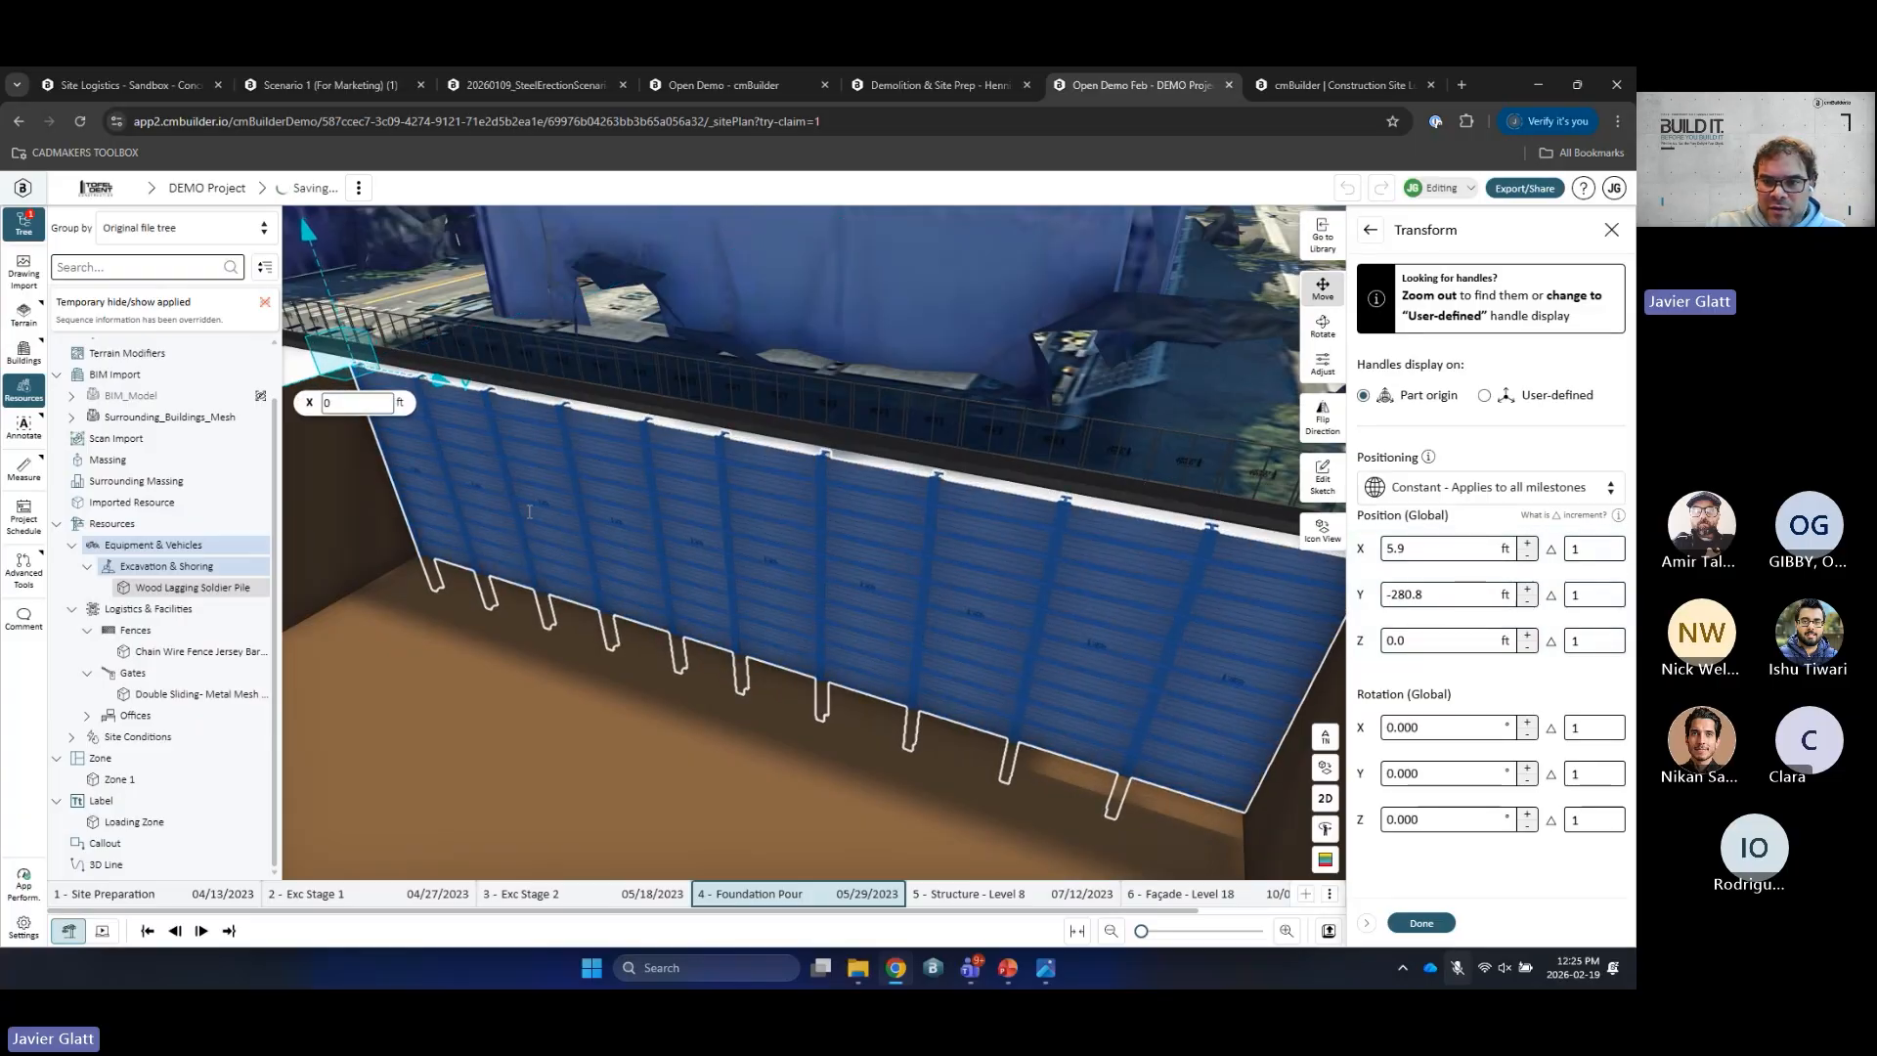
left_click(1418, 924)
left_click(1417, 924)
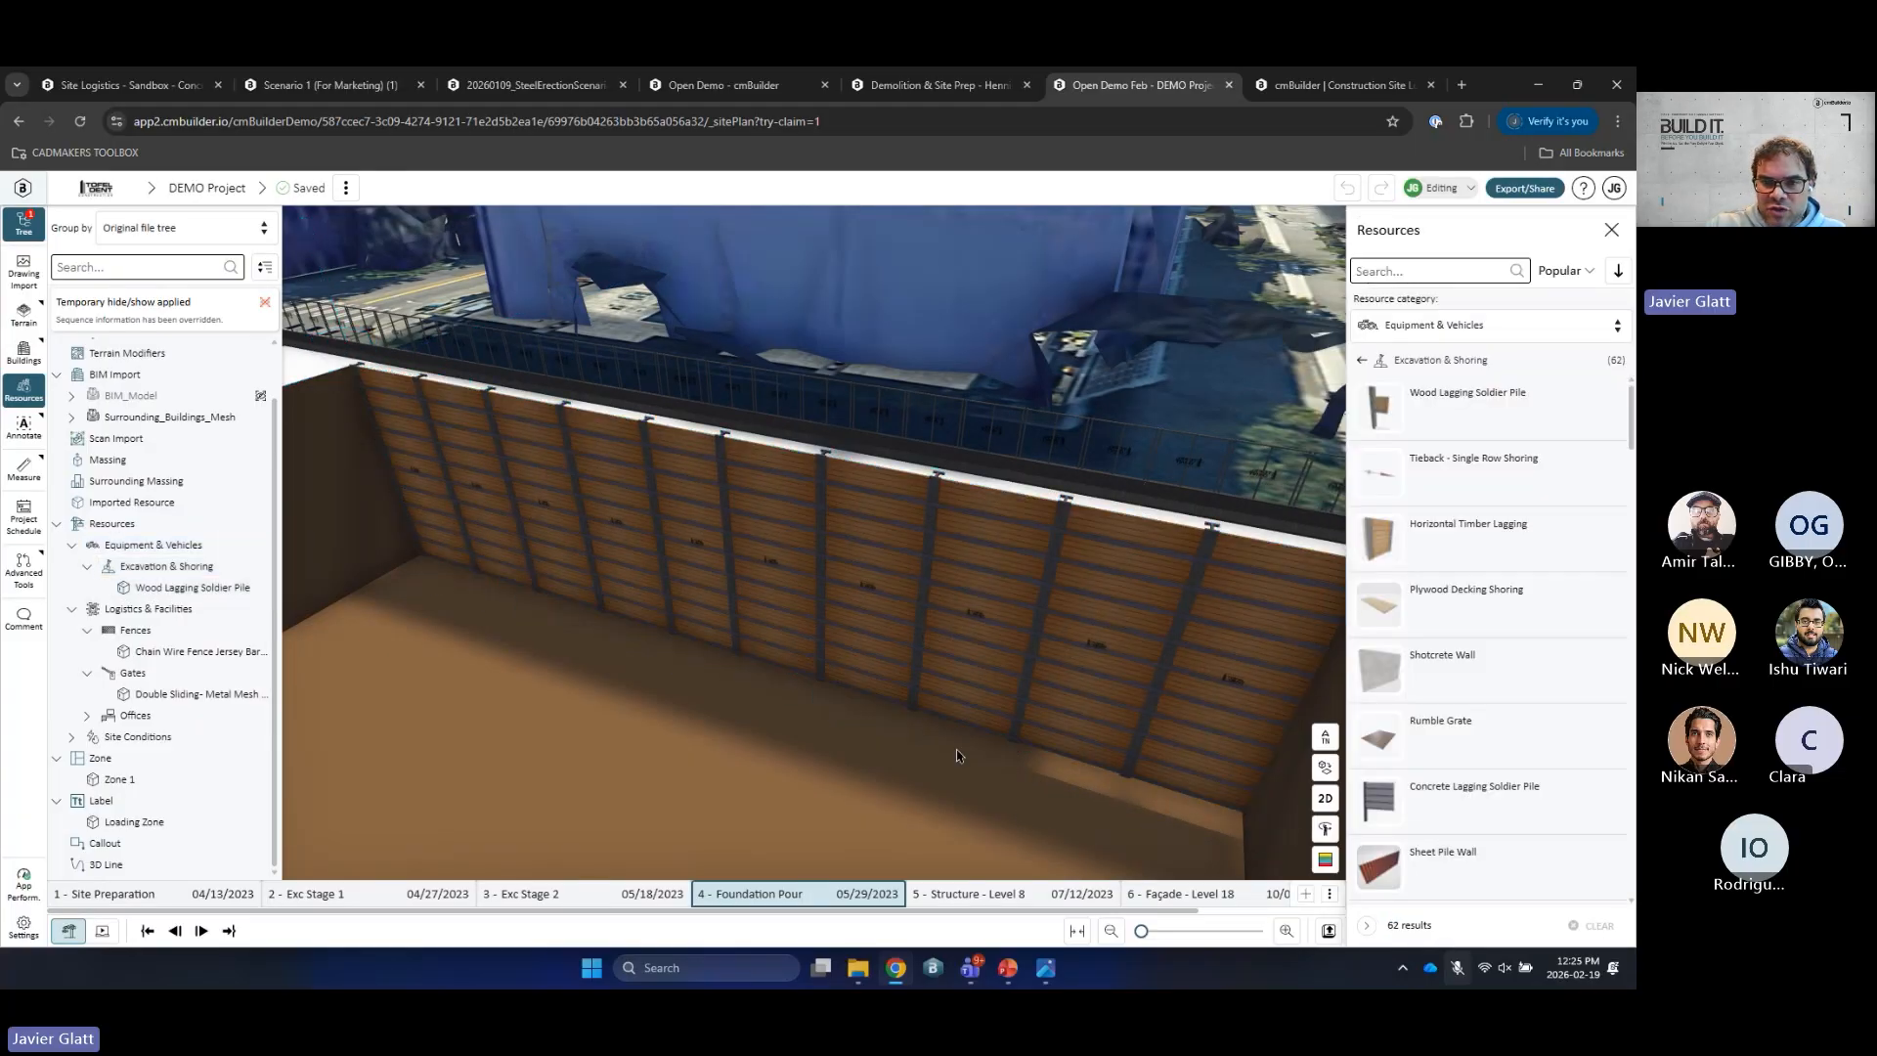
Step: Examine the soldier pile wall's properties and timeline, and view the wall inside the excavation
left_click_drag(902, 643, 1017, 507)
left_click(1034, 484)
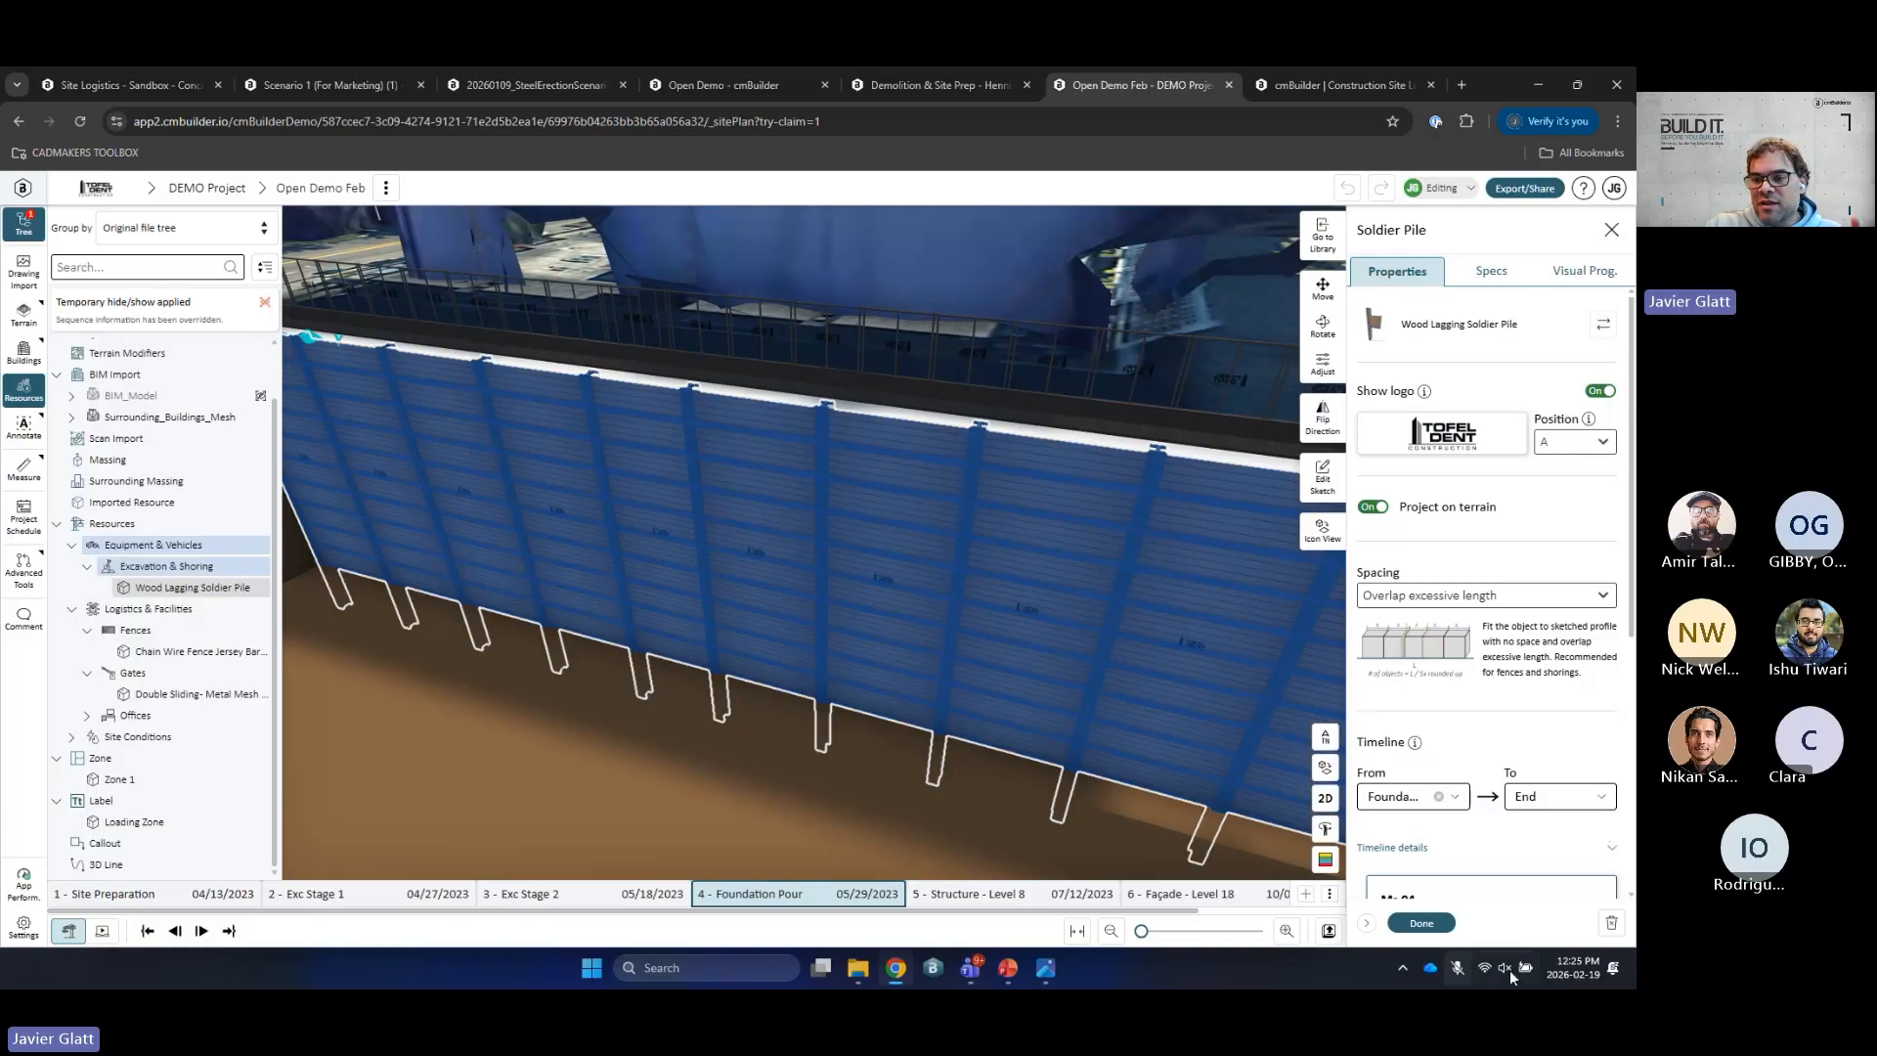
left_click(1421, 923)
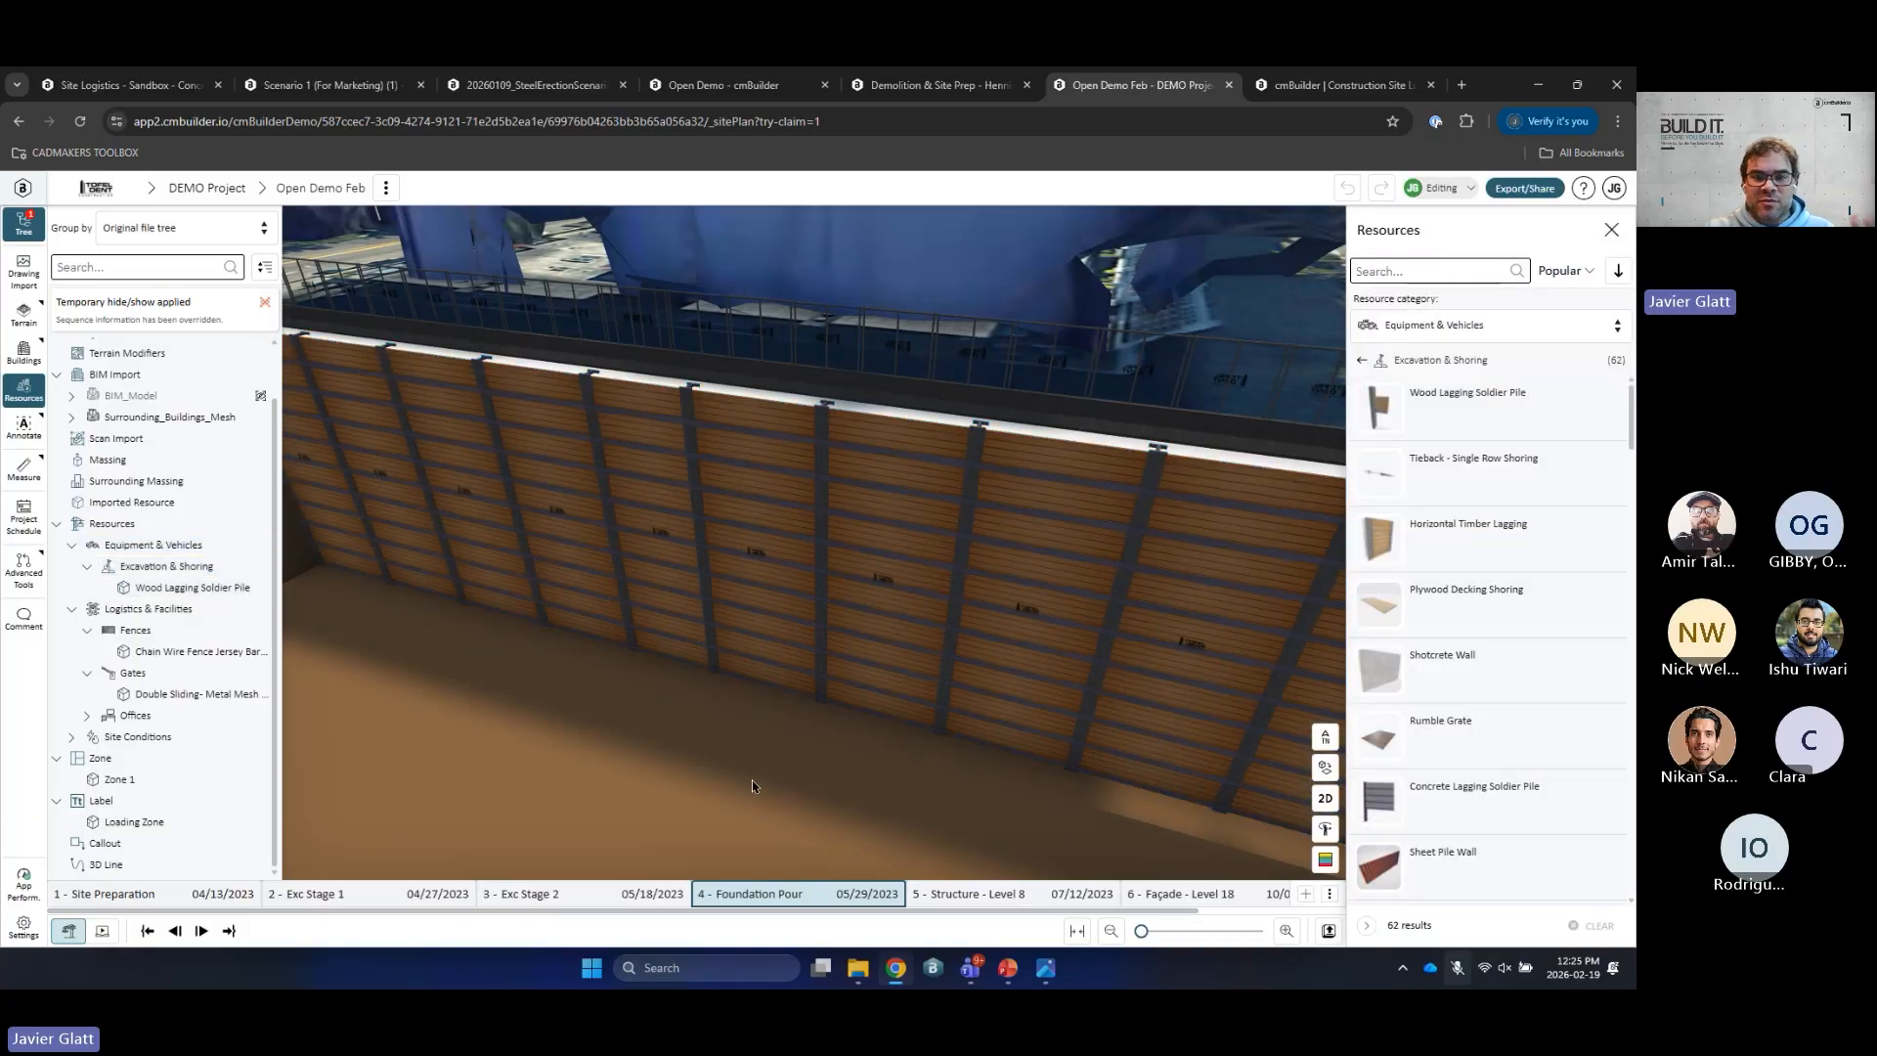
left_click_drag(753, 788, 845, 702)
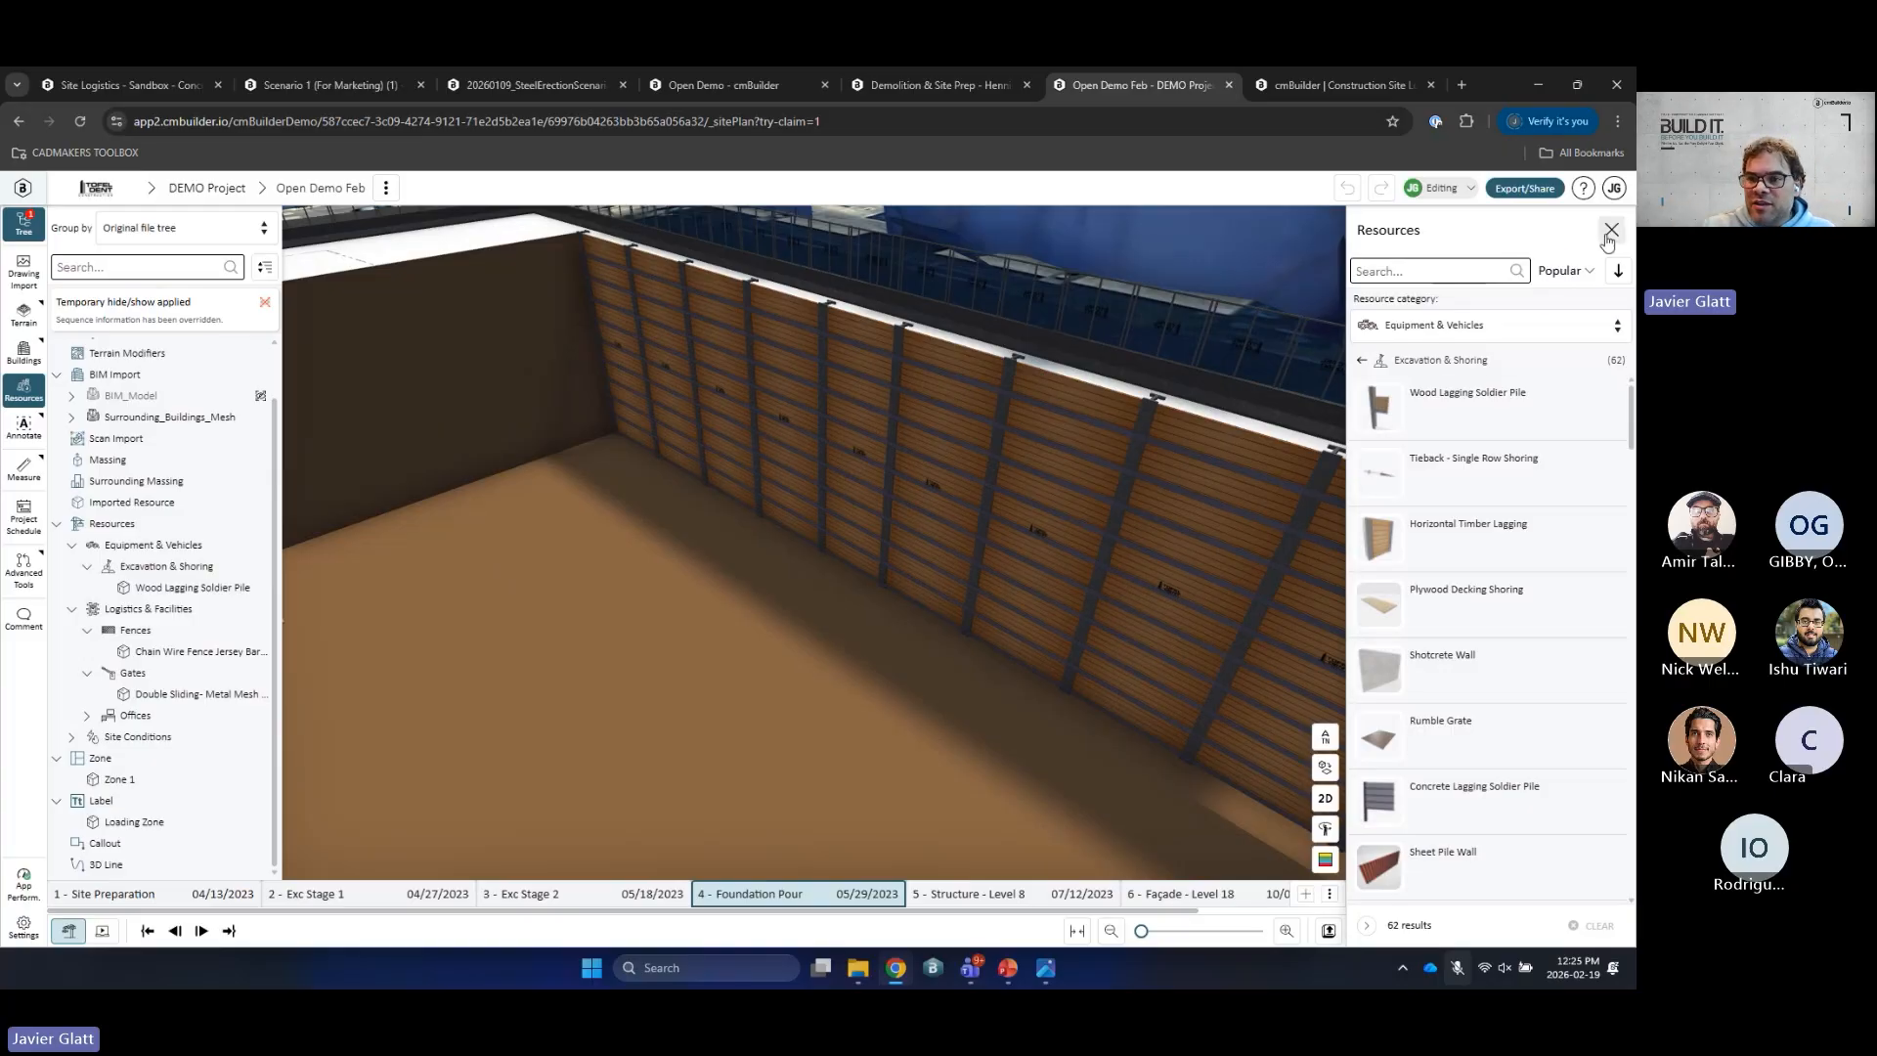
Step: Reset the resource category to All and close the resource library, showing the whole excavation
left_click(1507, 331)
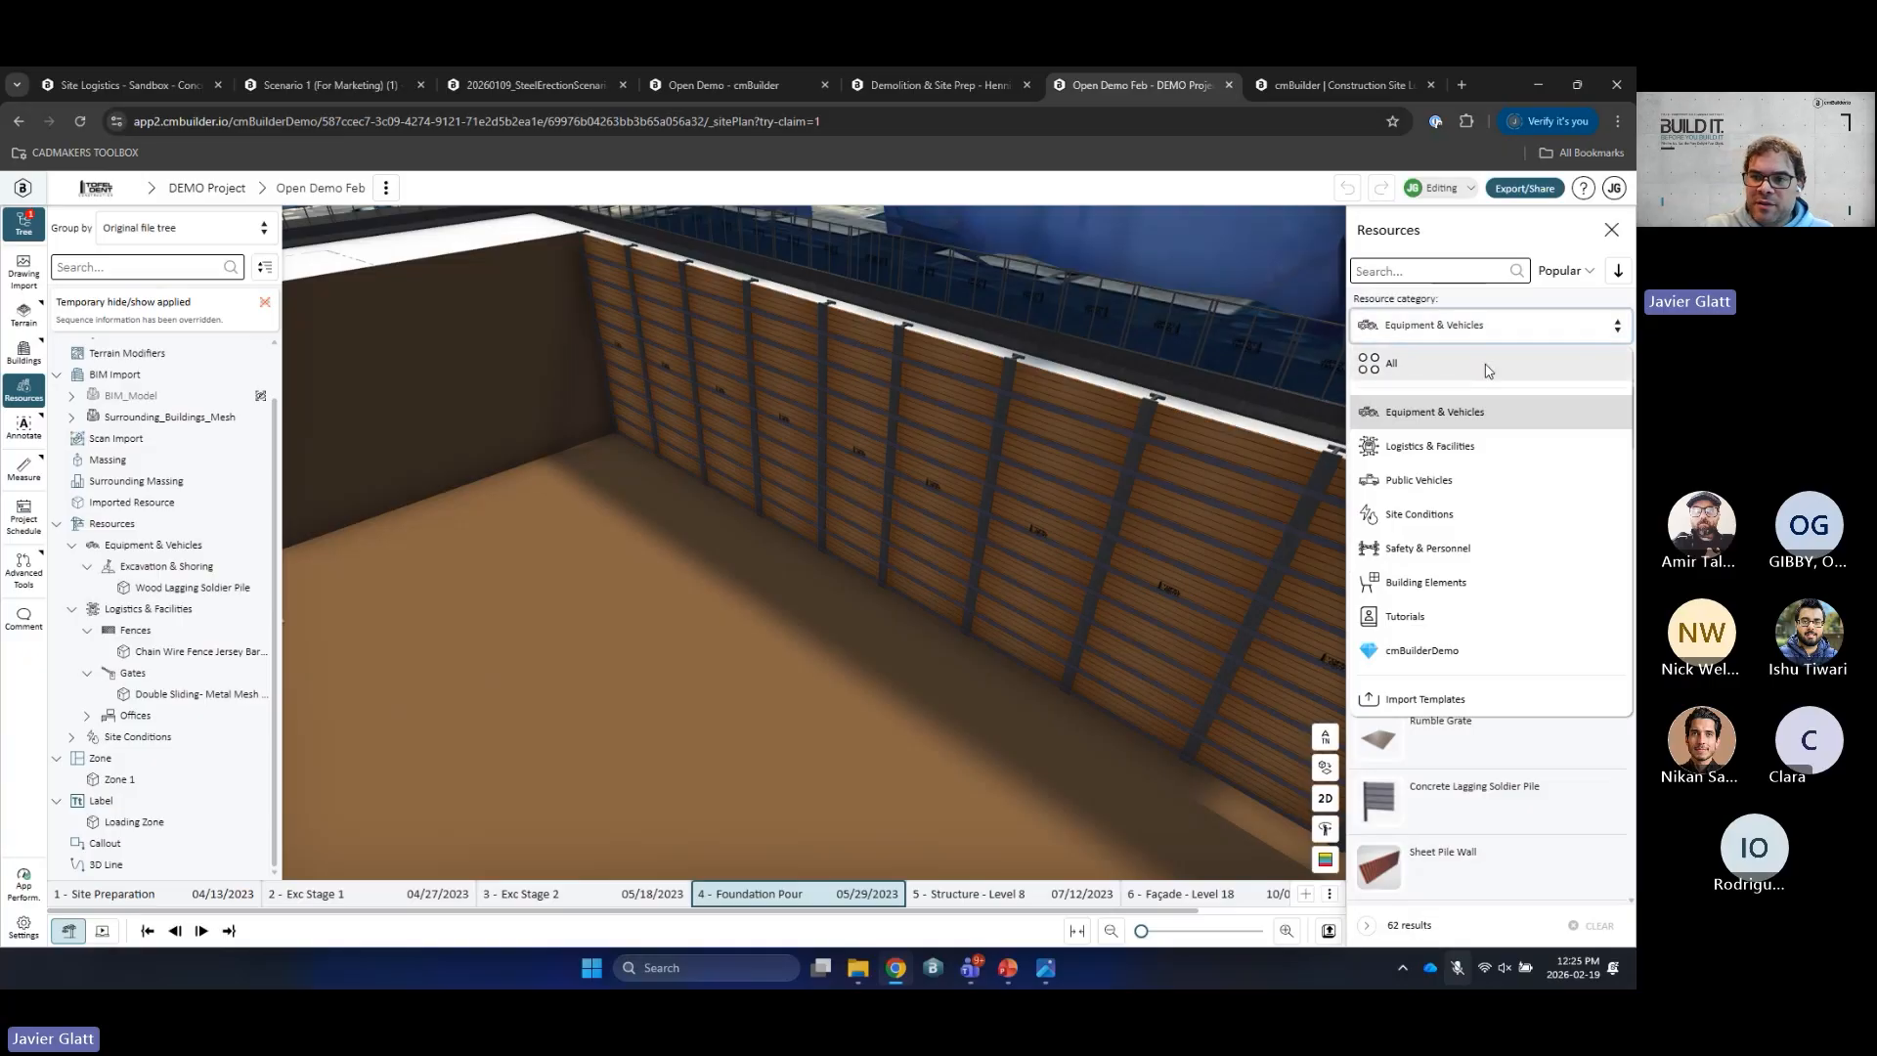
left_click(1496, 364)
left_click_drag(868, 718, 929, 566)
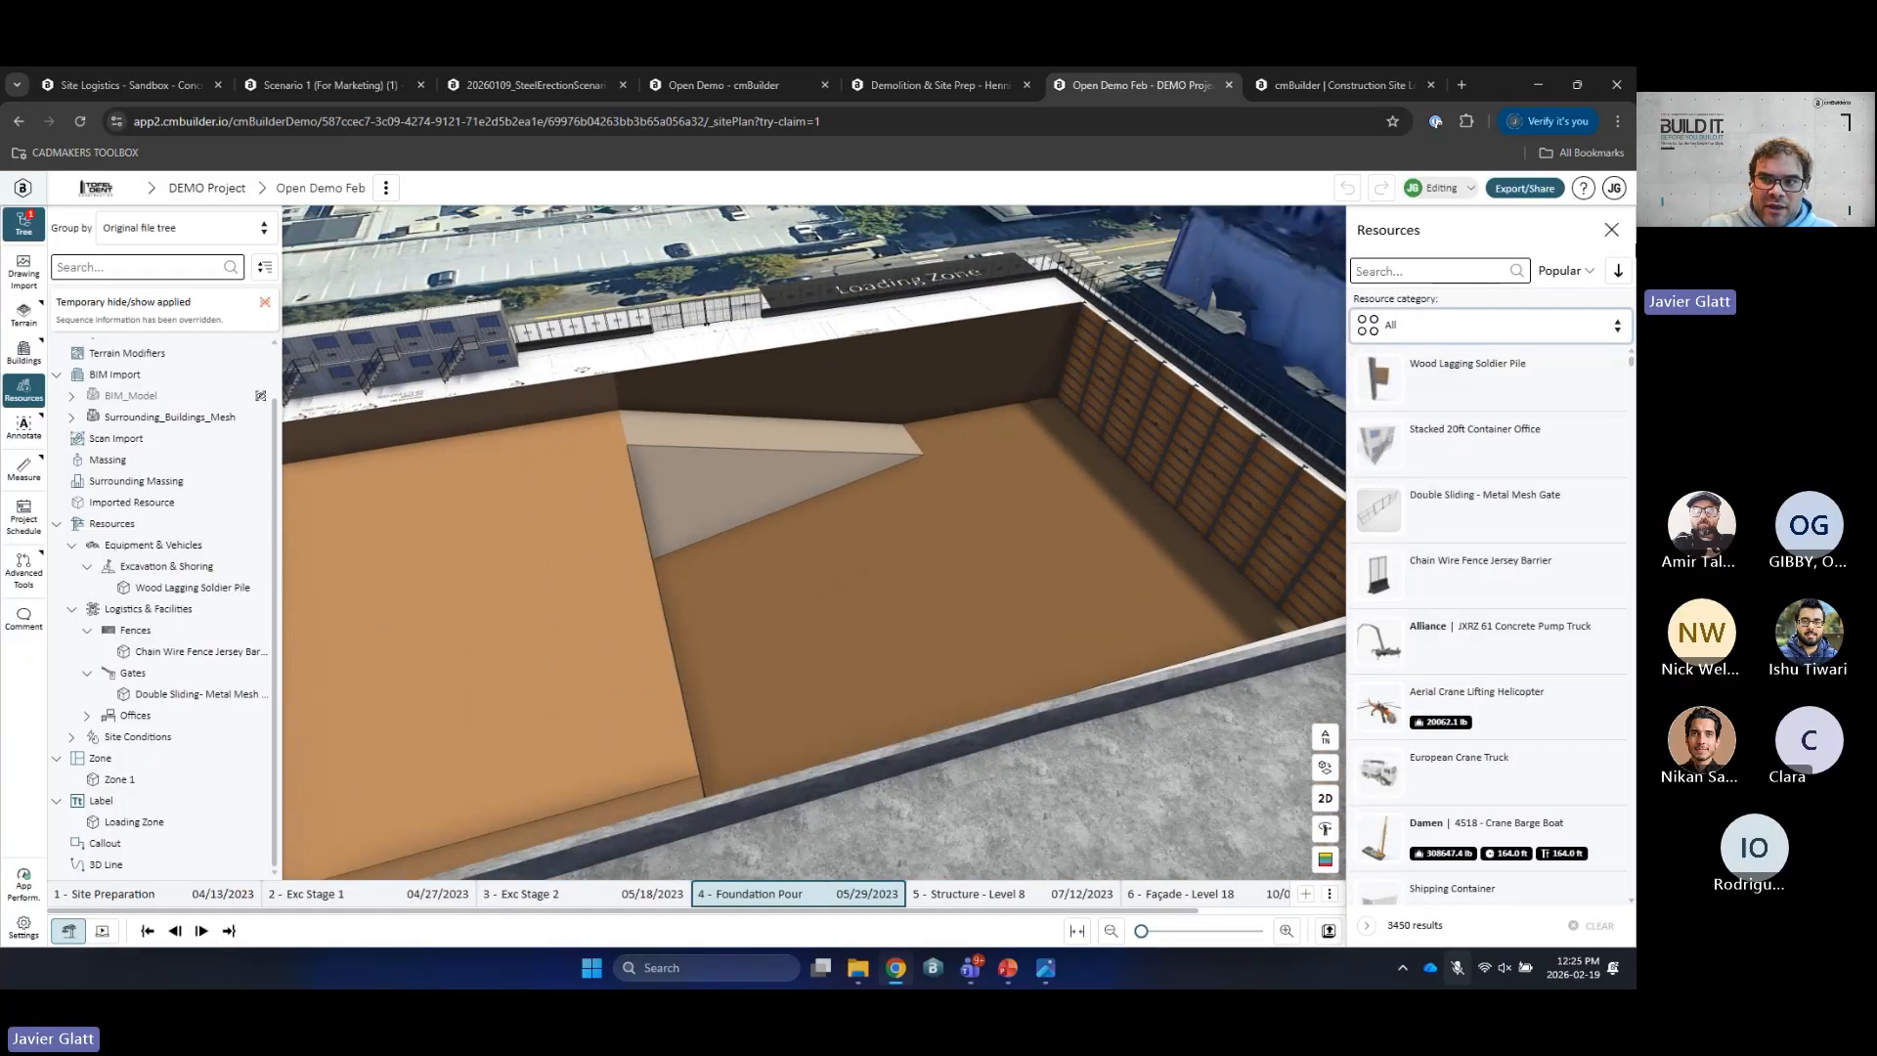
left_click(1611, 230)
right_click_drag(973, 533, 990, 608)
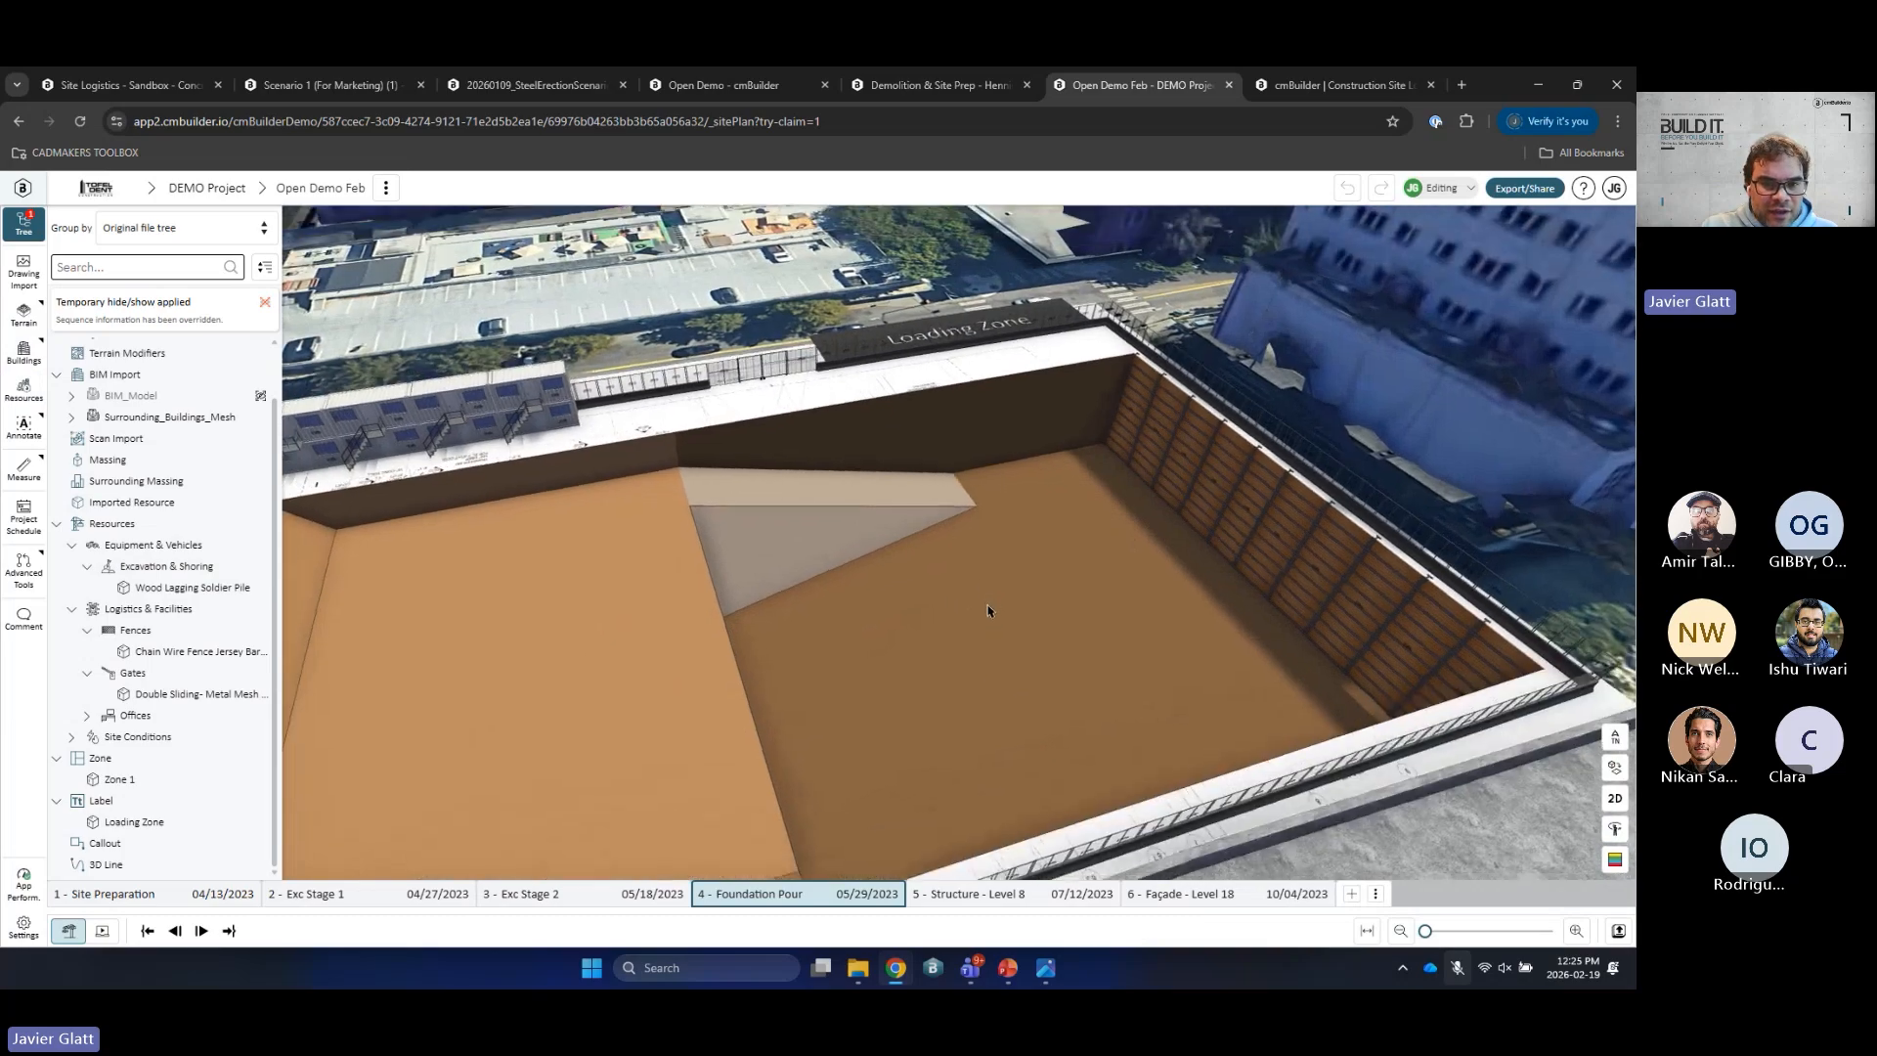
Step: Set the FOUNDATION group under RETAIL in the BIM model to begin from the 4 - Foundation Pour milestone
scroll(1031, 499, "up", 3)
scroll(1089, 473, "down", 4)
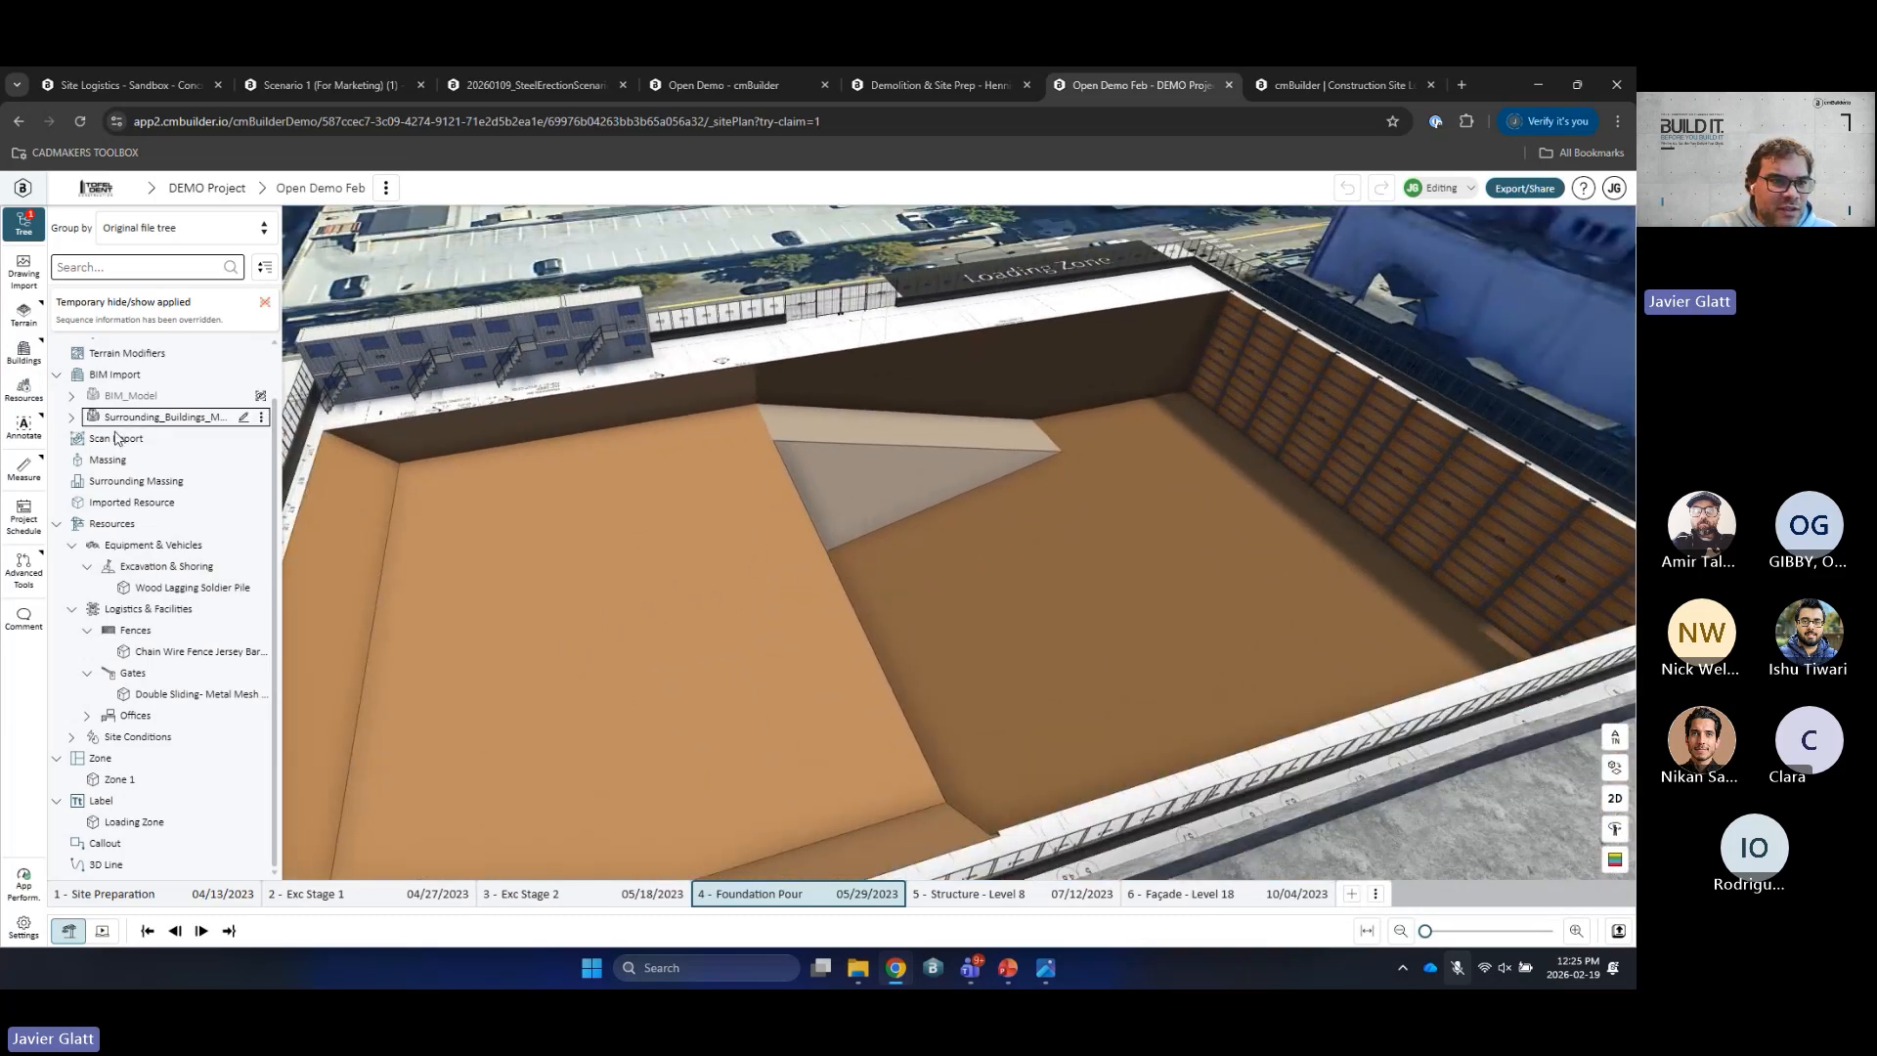
left_click(71, 395)
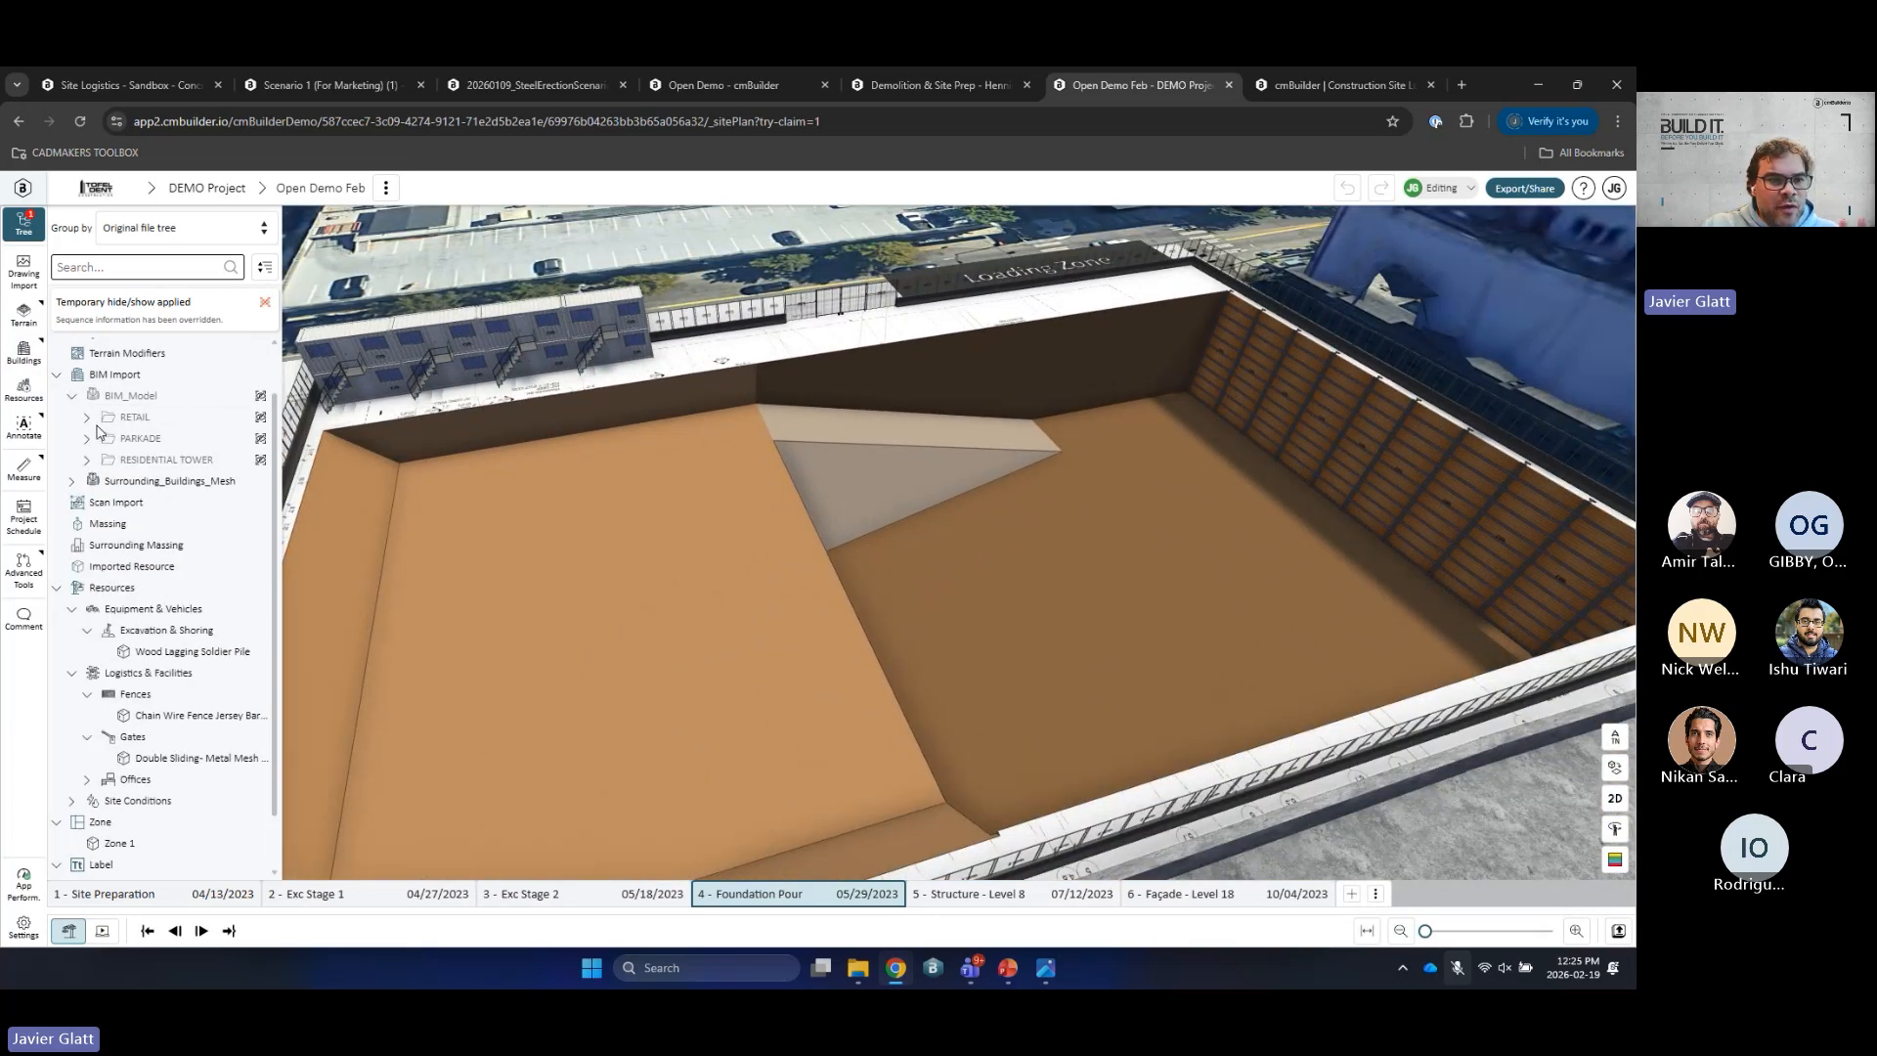
left_click(87, 417)
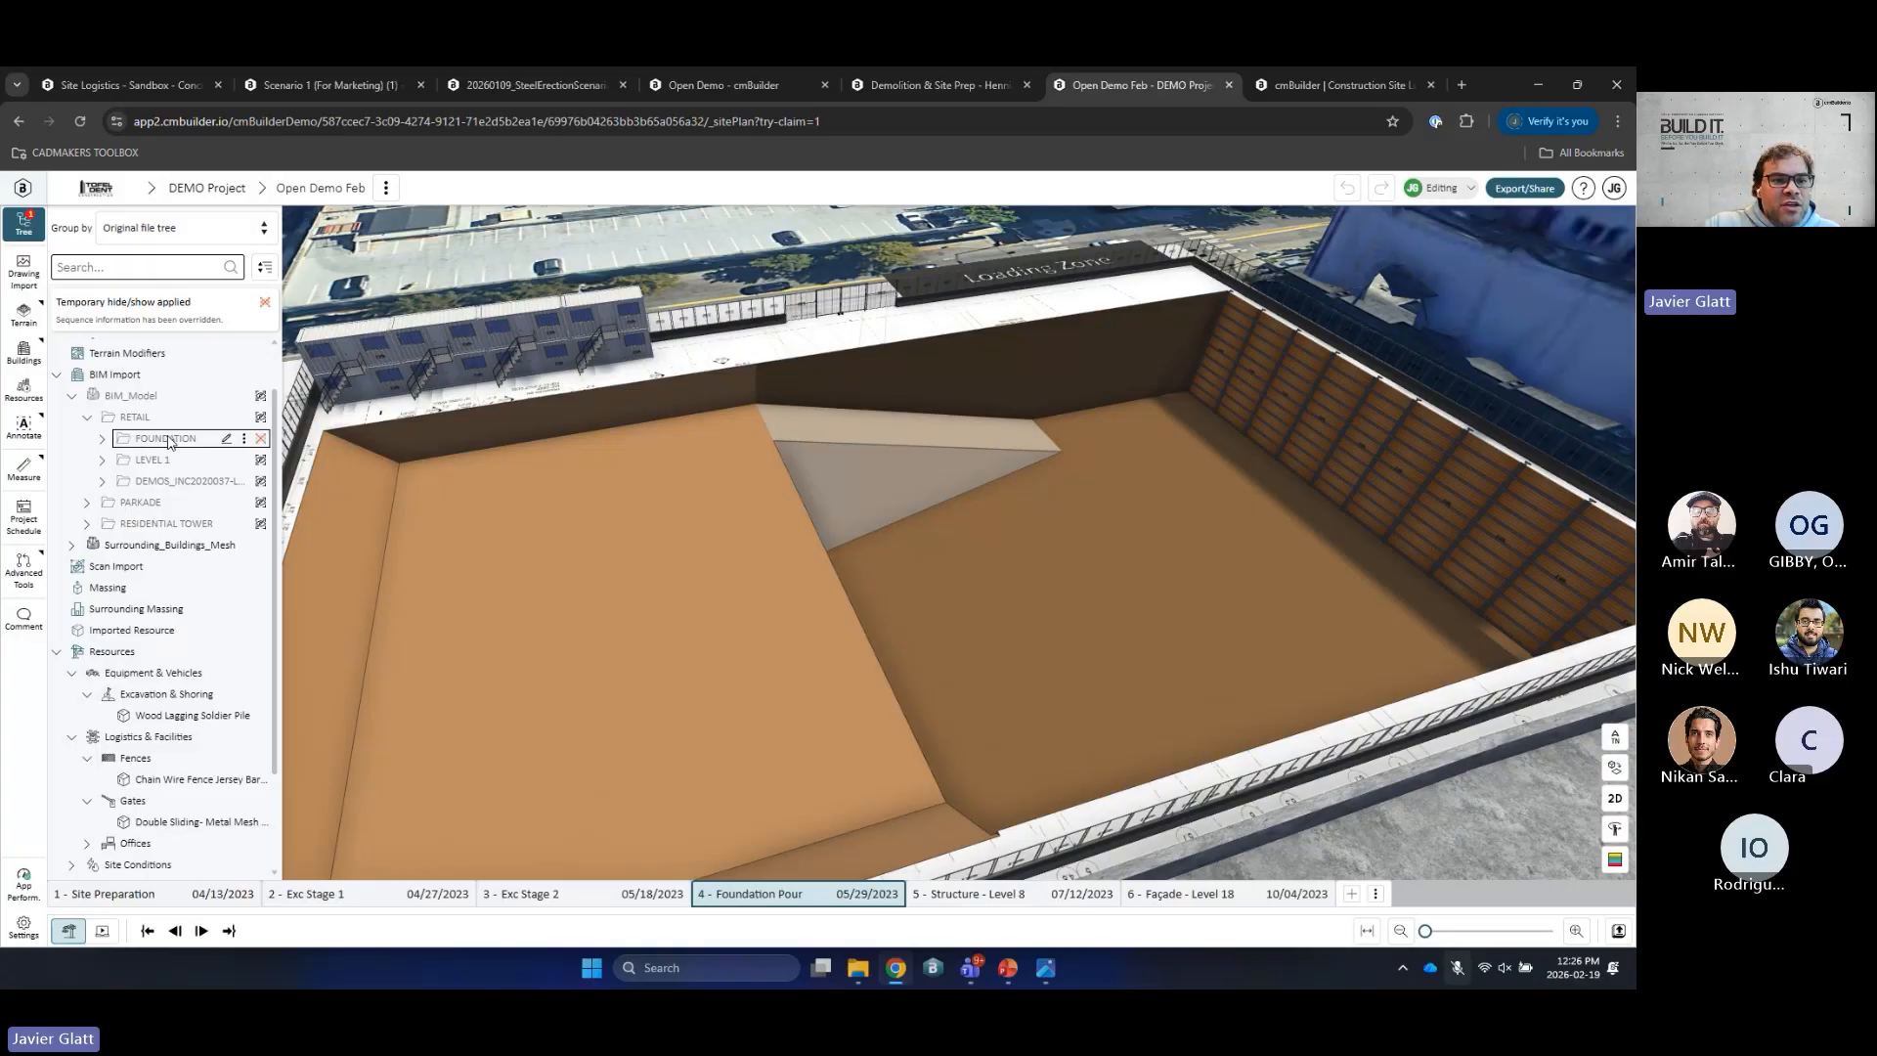
right_click(168, 440)
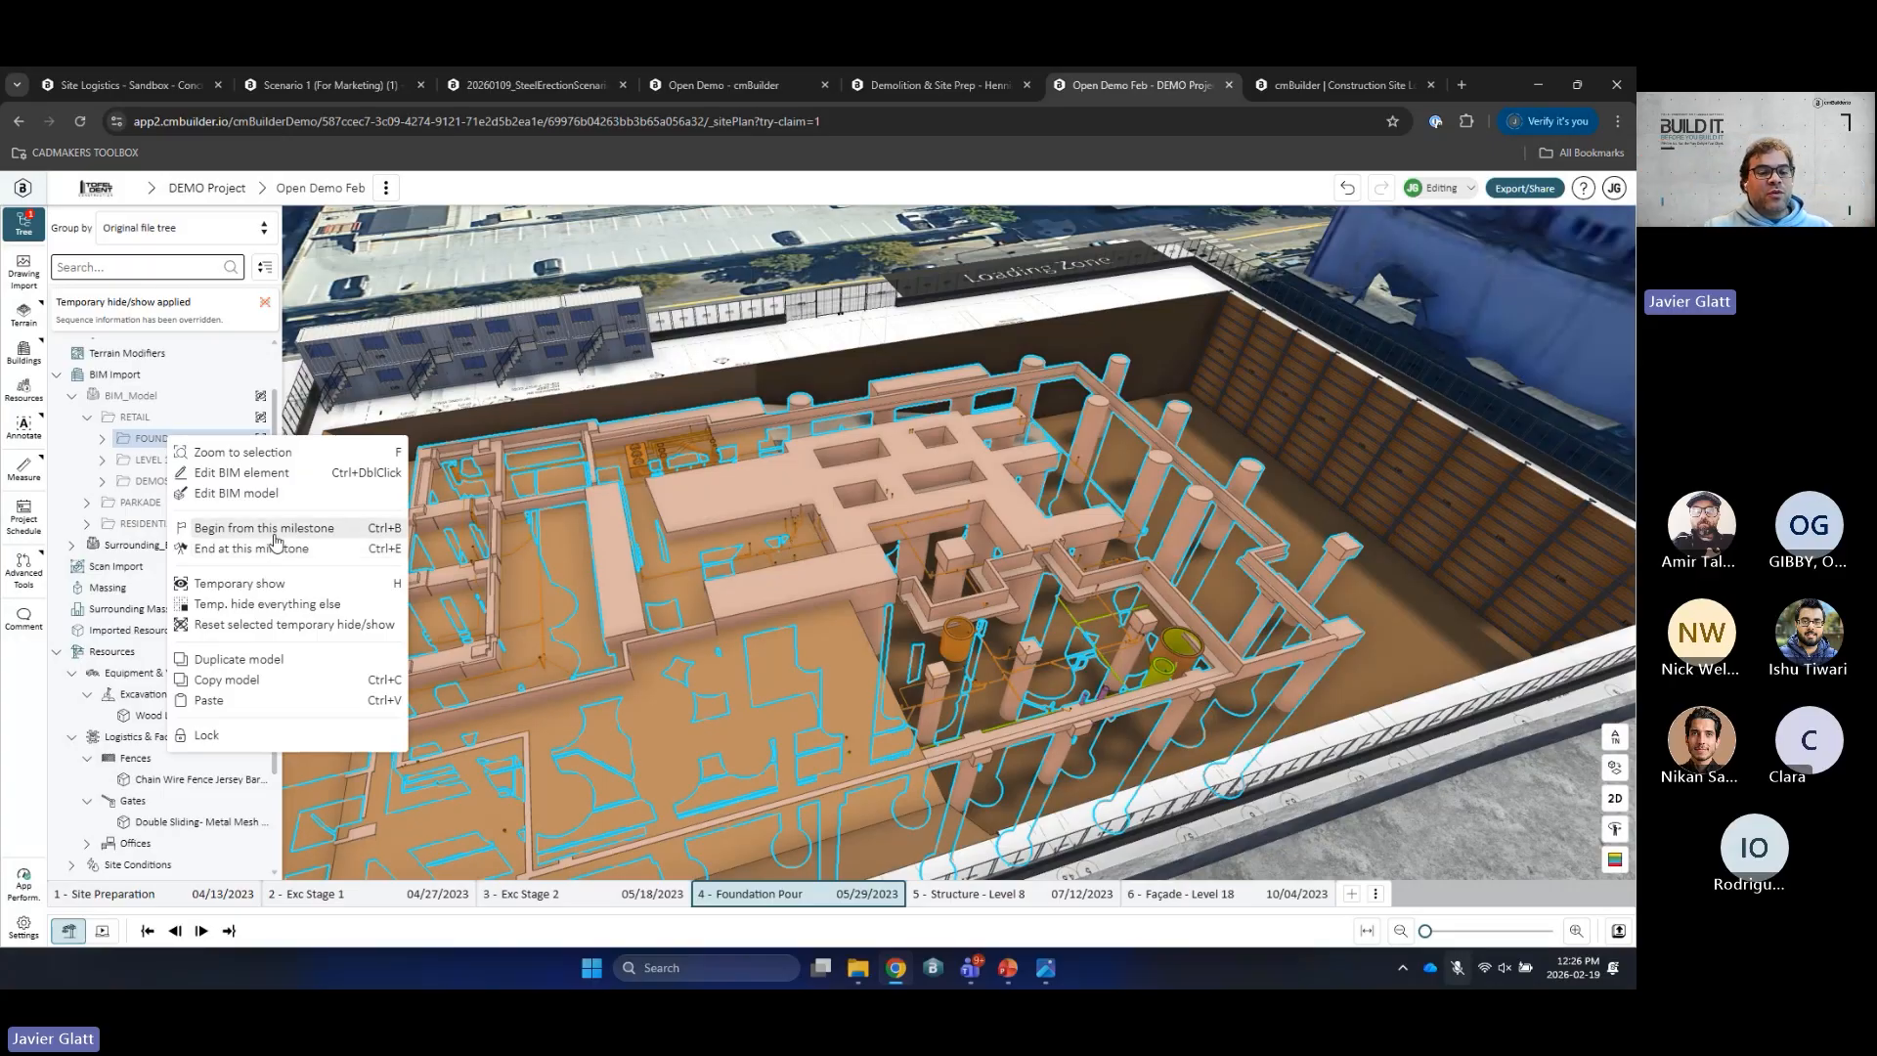
left_click(264, 528)
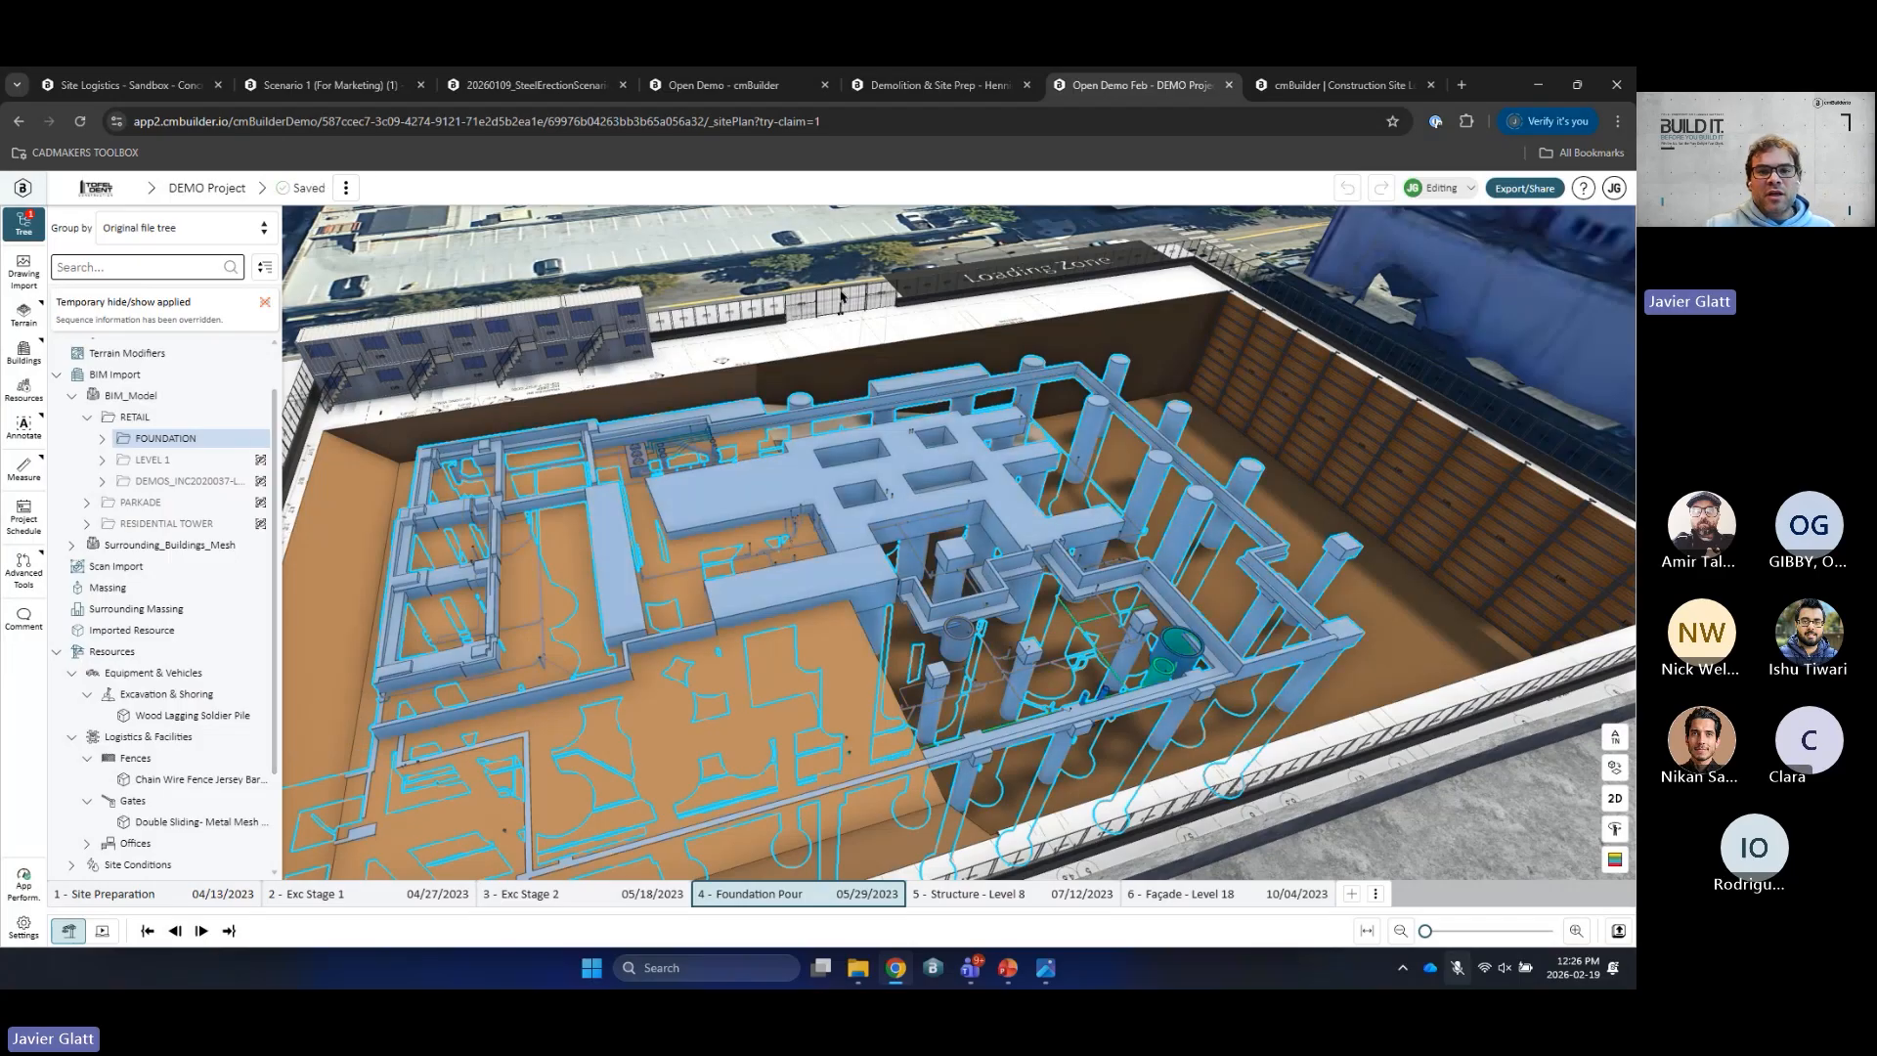
left_click(848, 256)
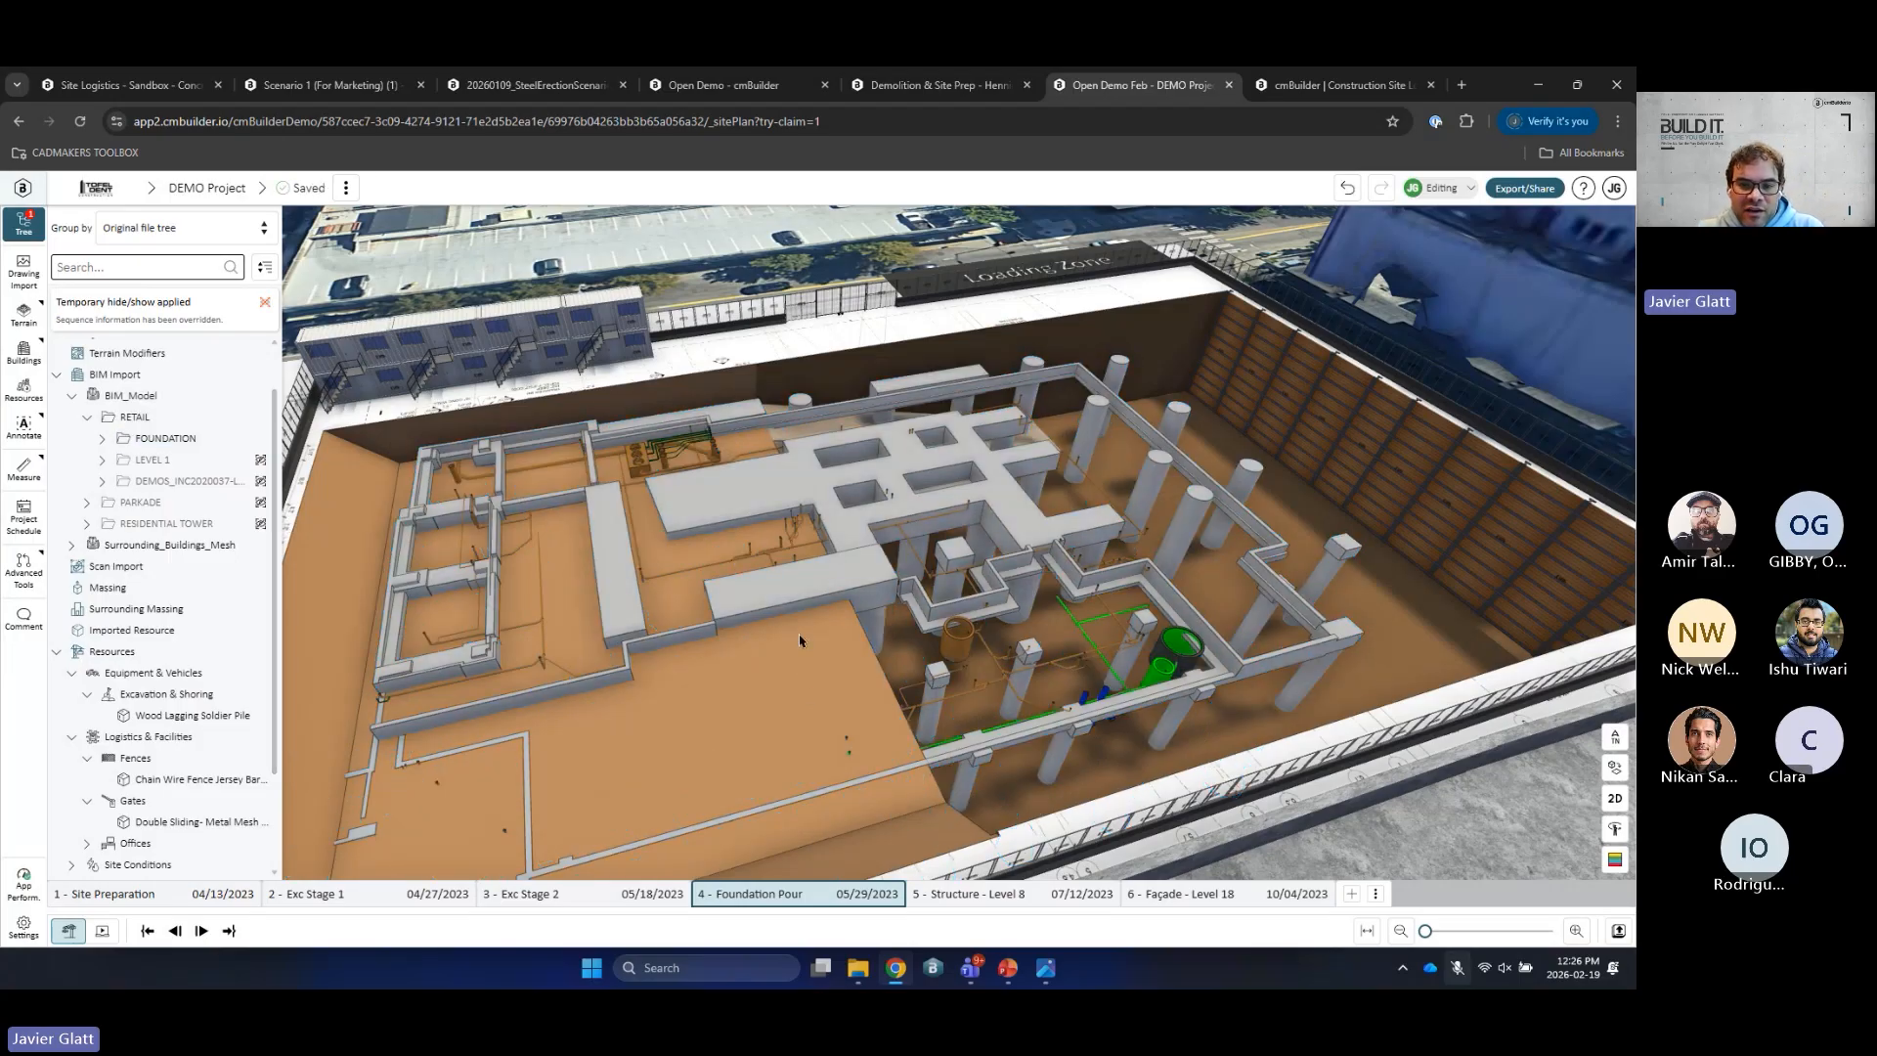
Step: Compare the foundation across milestones 3 - Exc Stage 2 to 5 - Structure - Level 8, and inspect it around the excavation at Foundation Pour
key("Left")
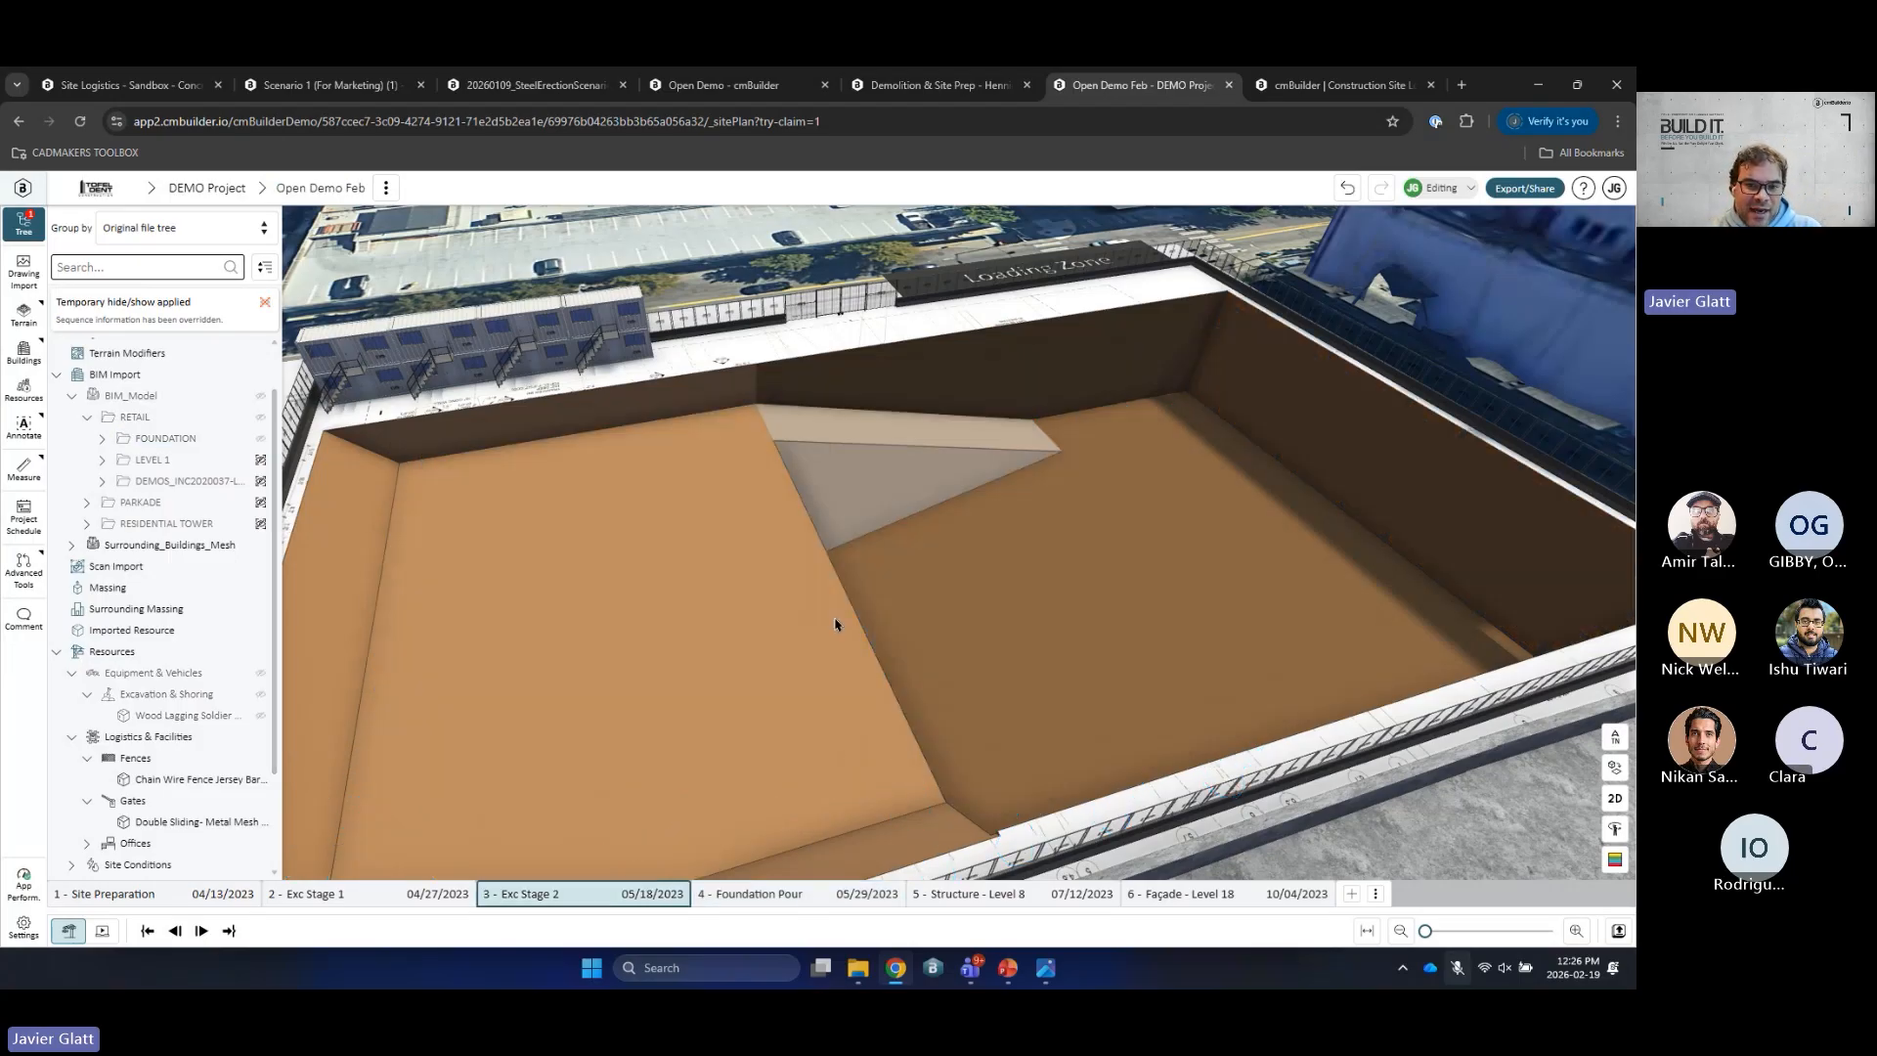
key("Right")
key("Right")
key("Right")
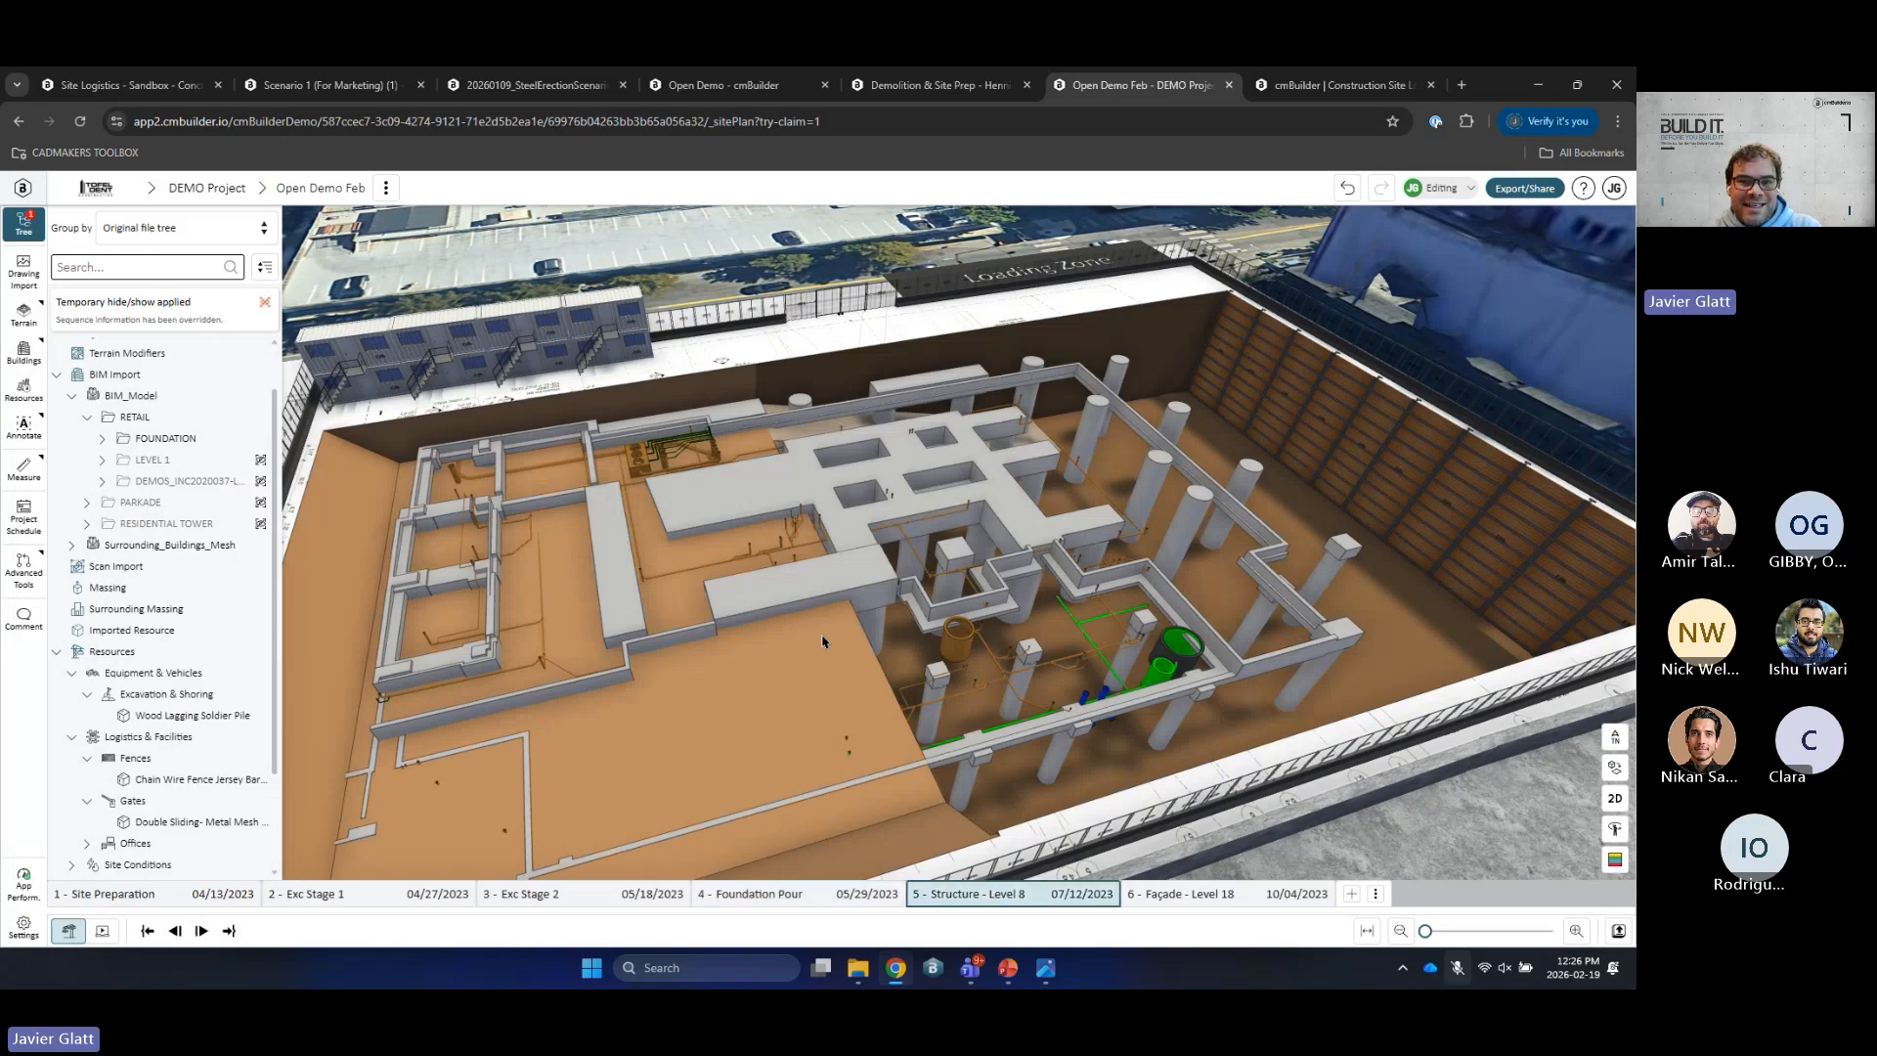
key("Left")
key("Left")
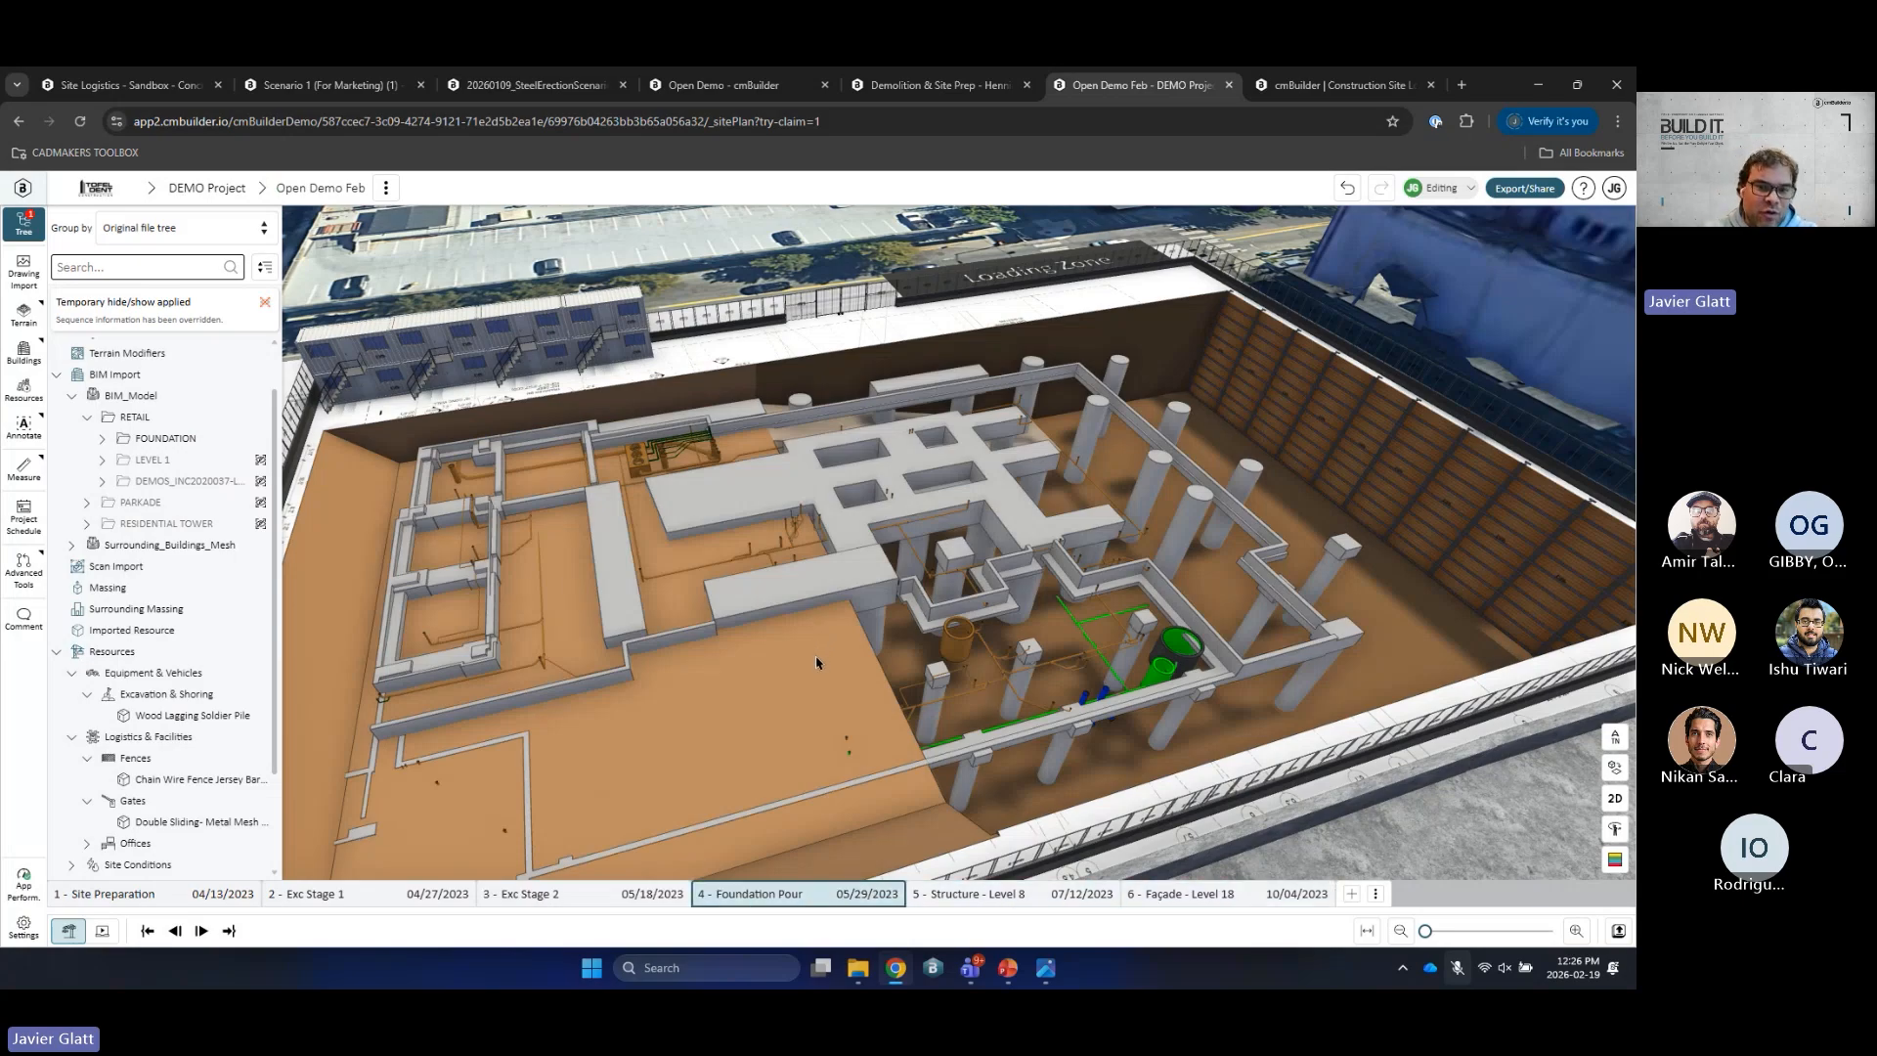
left_click_drag(842, 612, 978, 607)
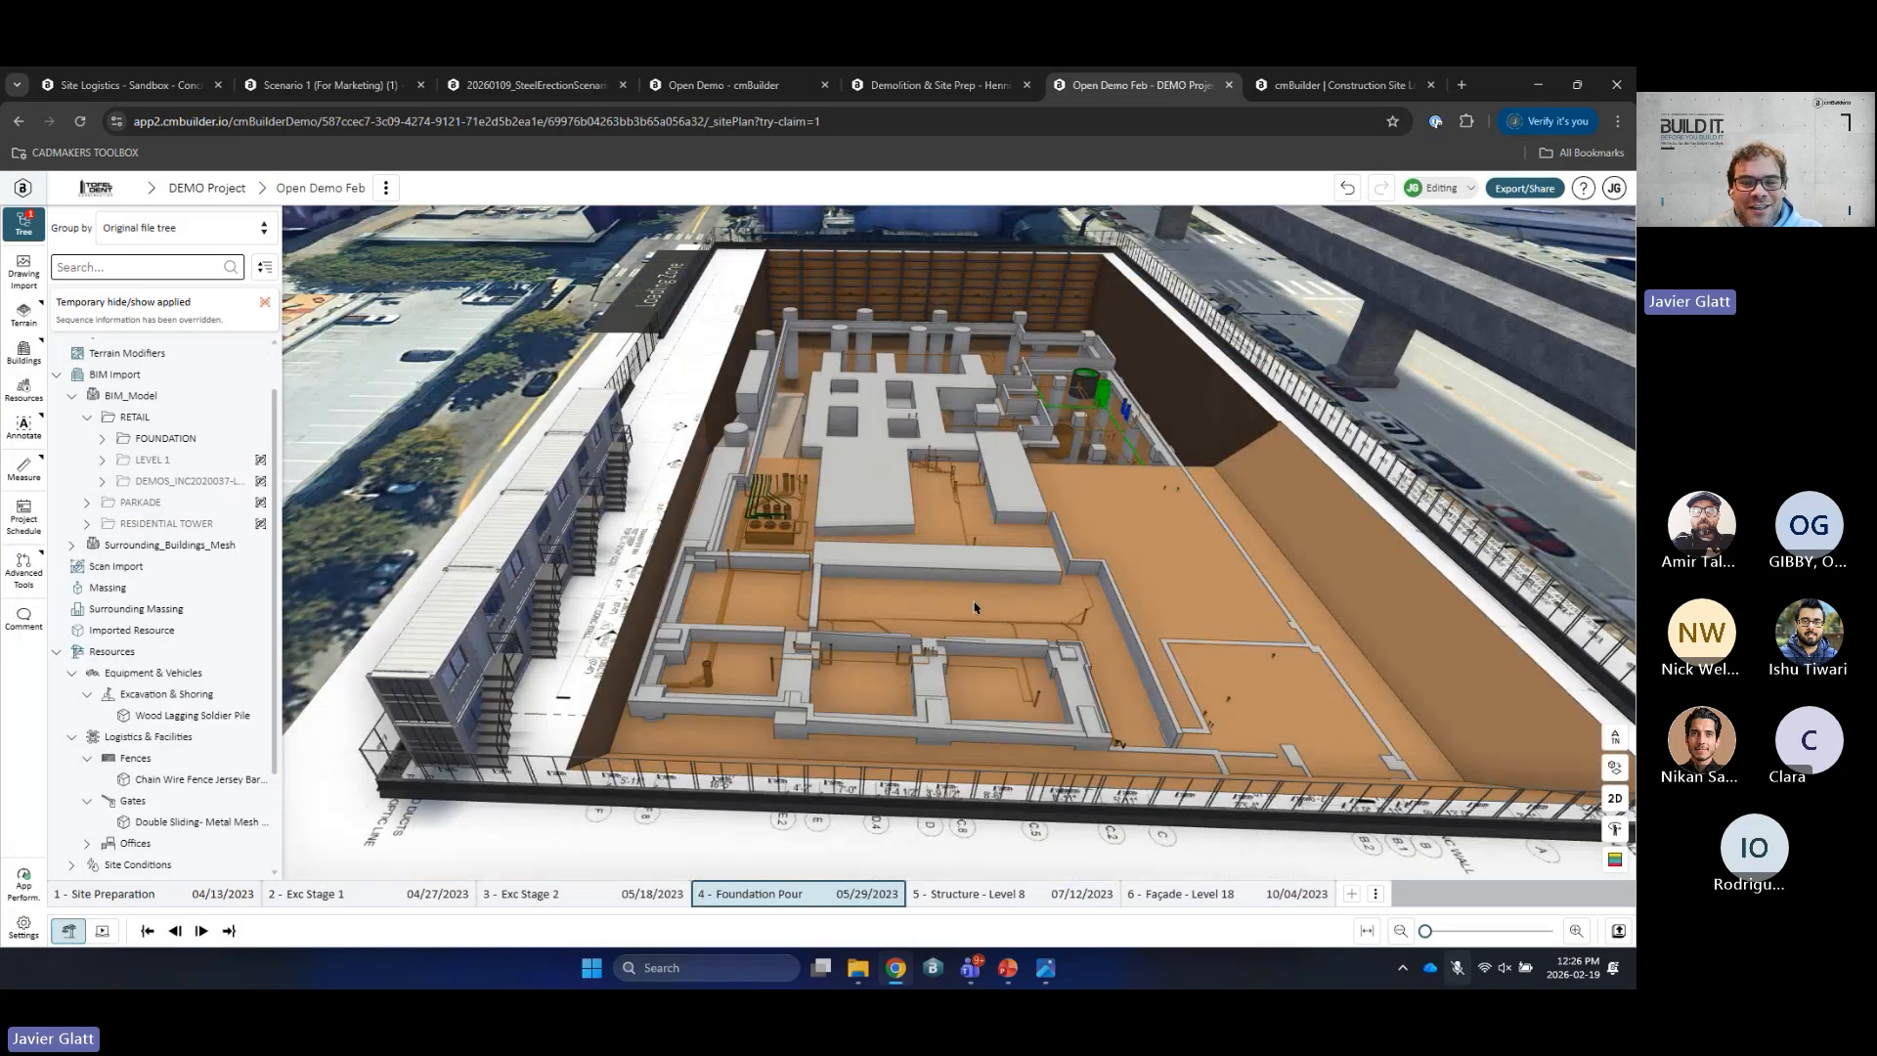
left_click_drag(743, 576, 939, 438)
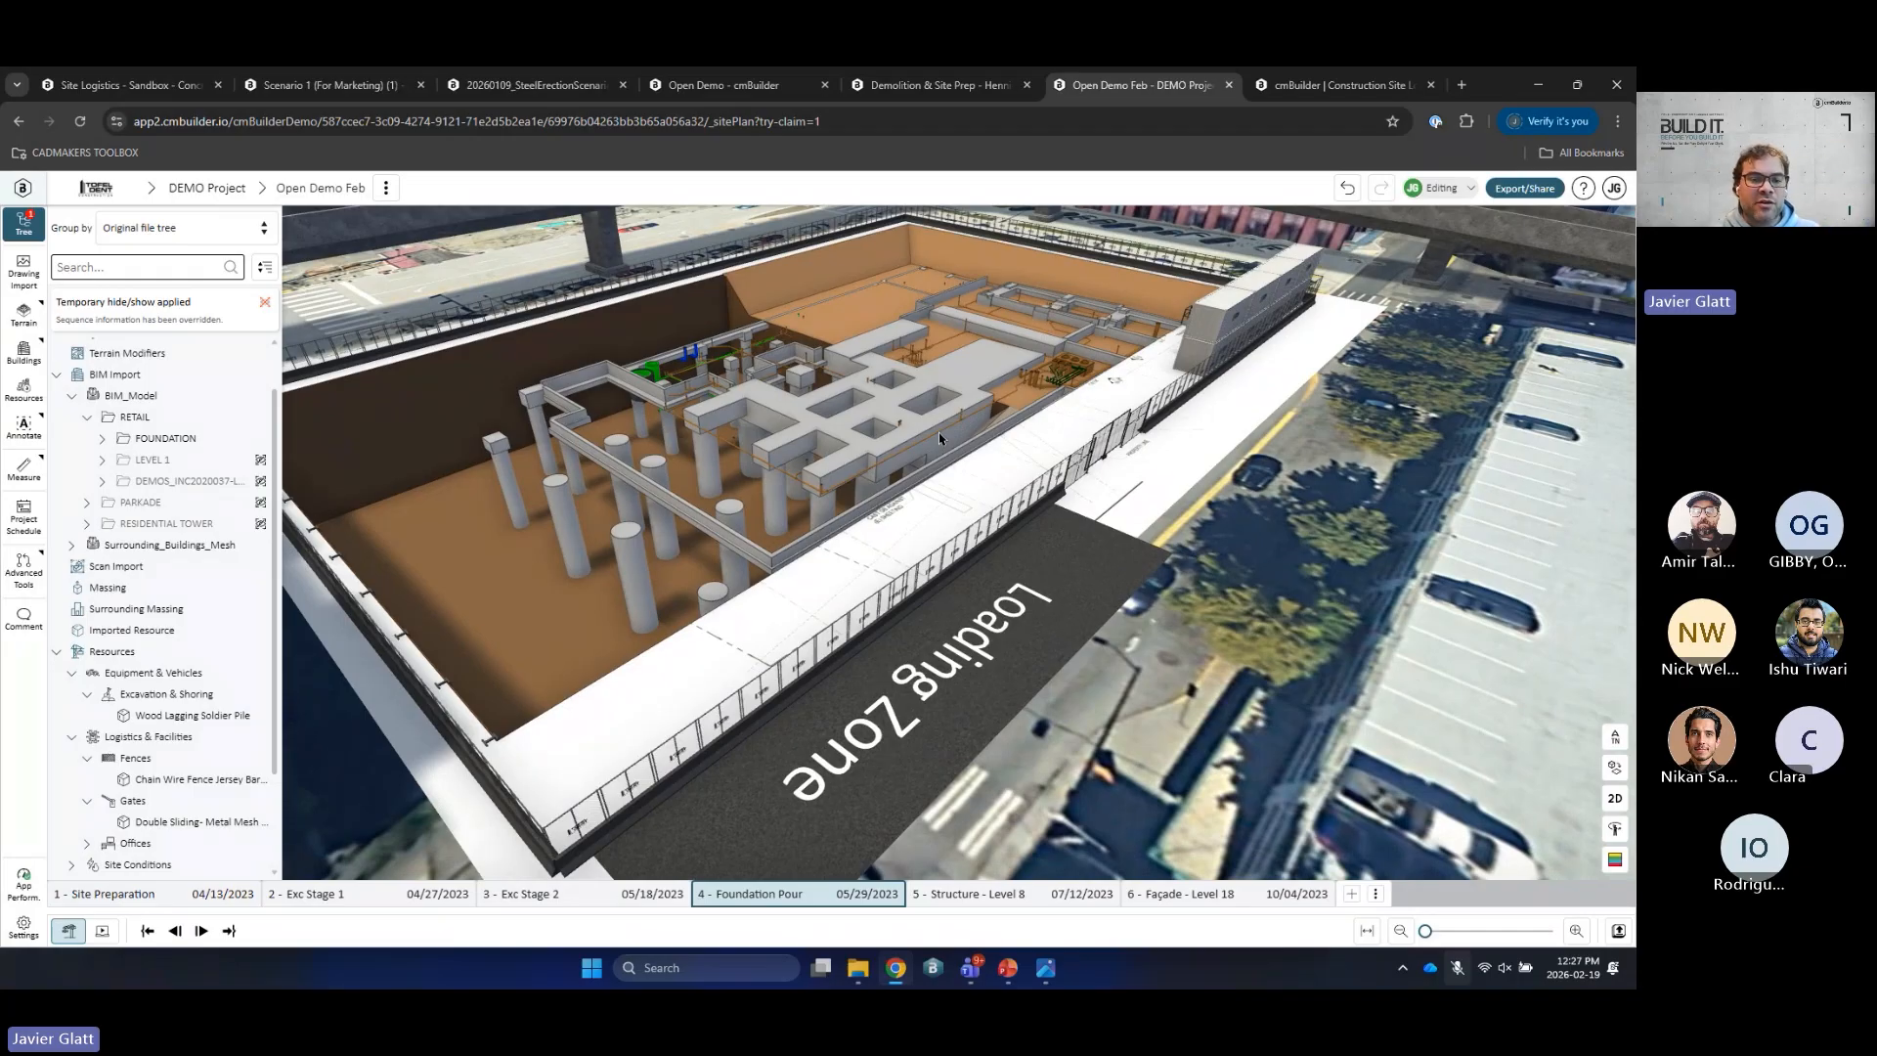
left_click_drag(938, 439, 936, 446)
Step: Search all resources for concrete and place the Alliance JXRZ 61 Concrete Pump Truck on the Loading Zone
left_click(24, 389)
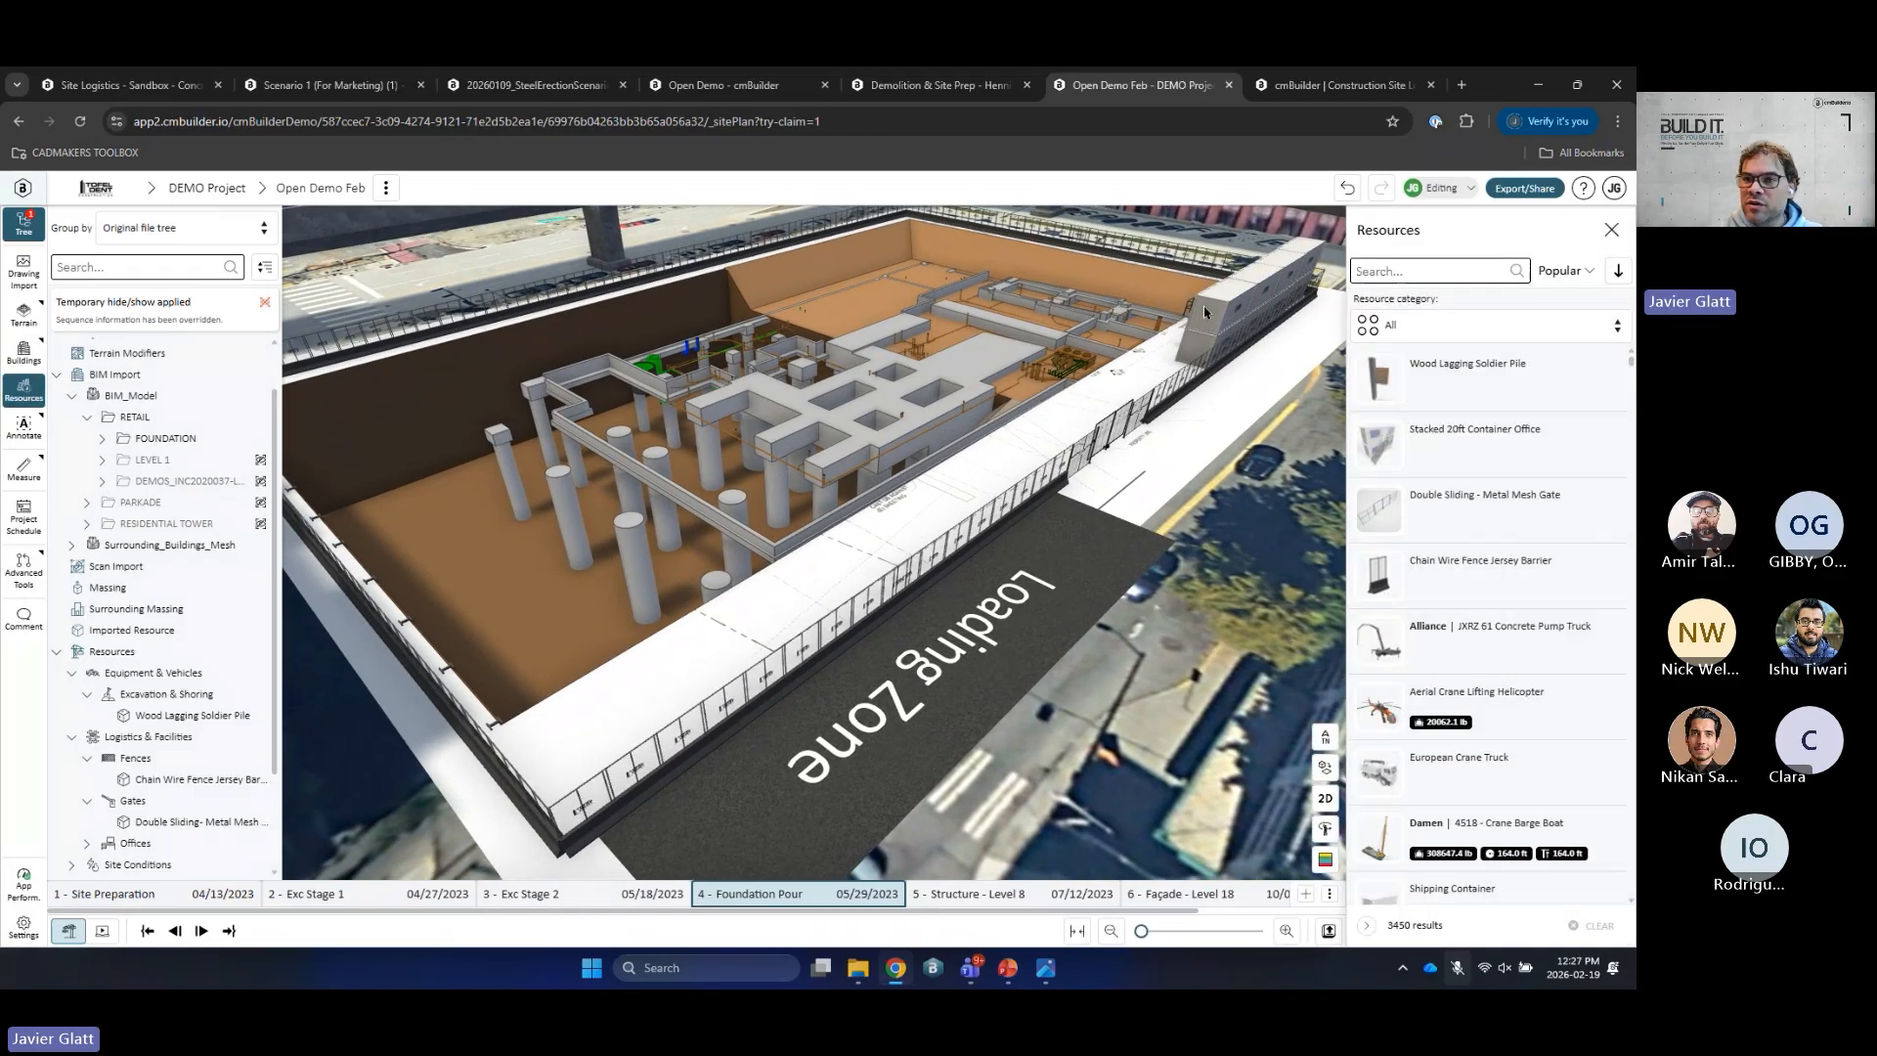
left_click(1486, 326)
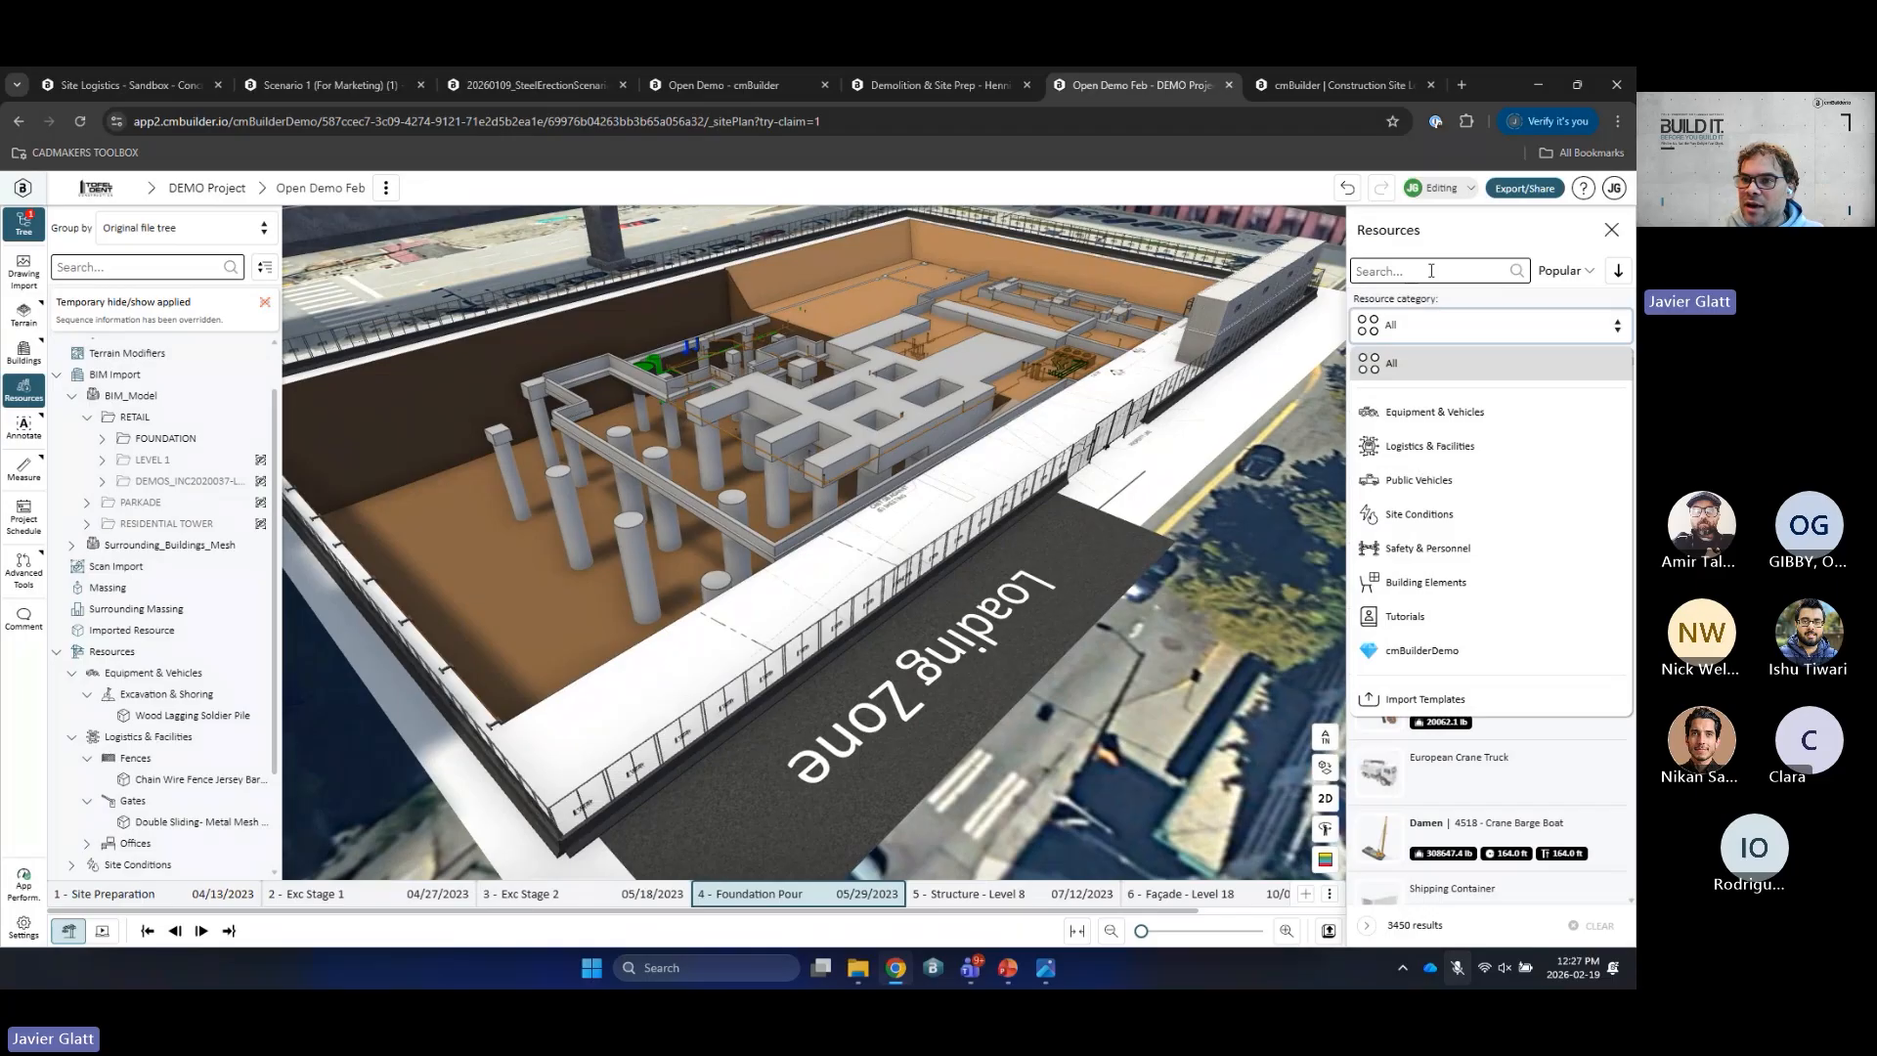
left_click(1431, 270)
type("concr")
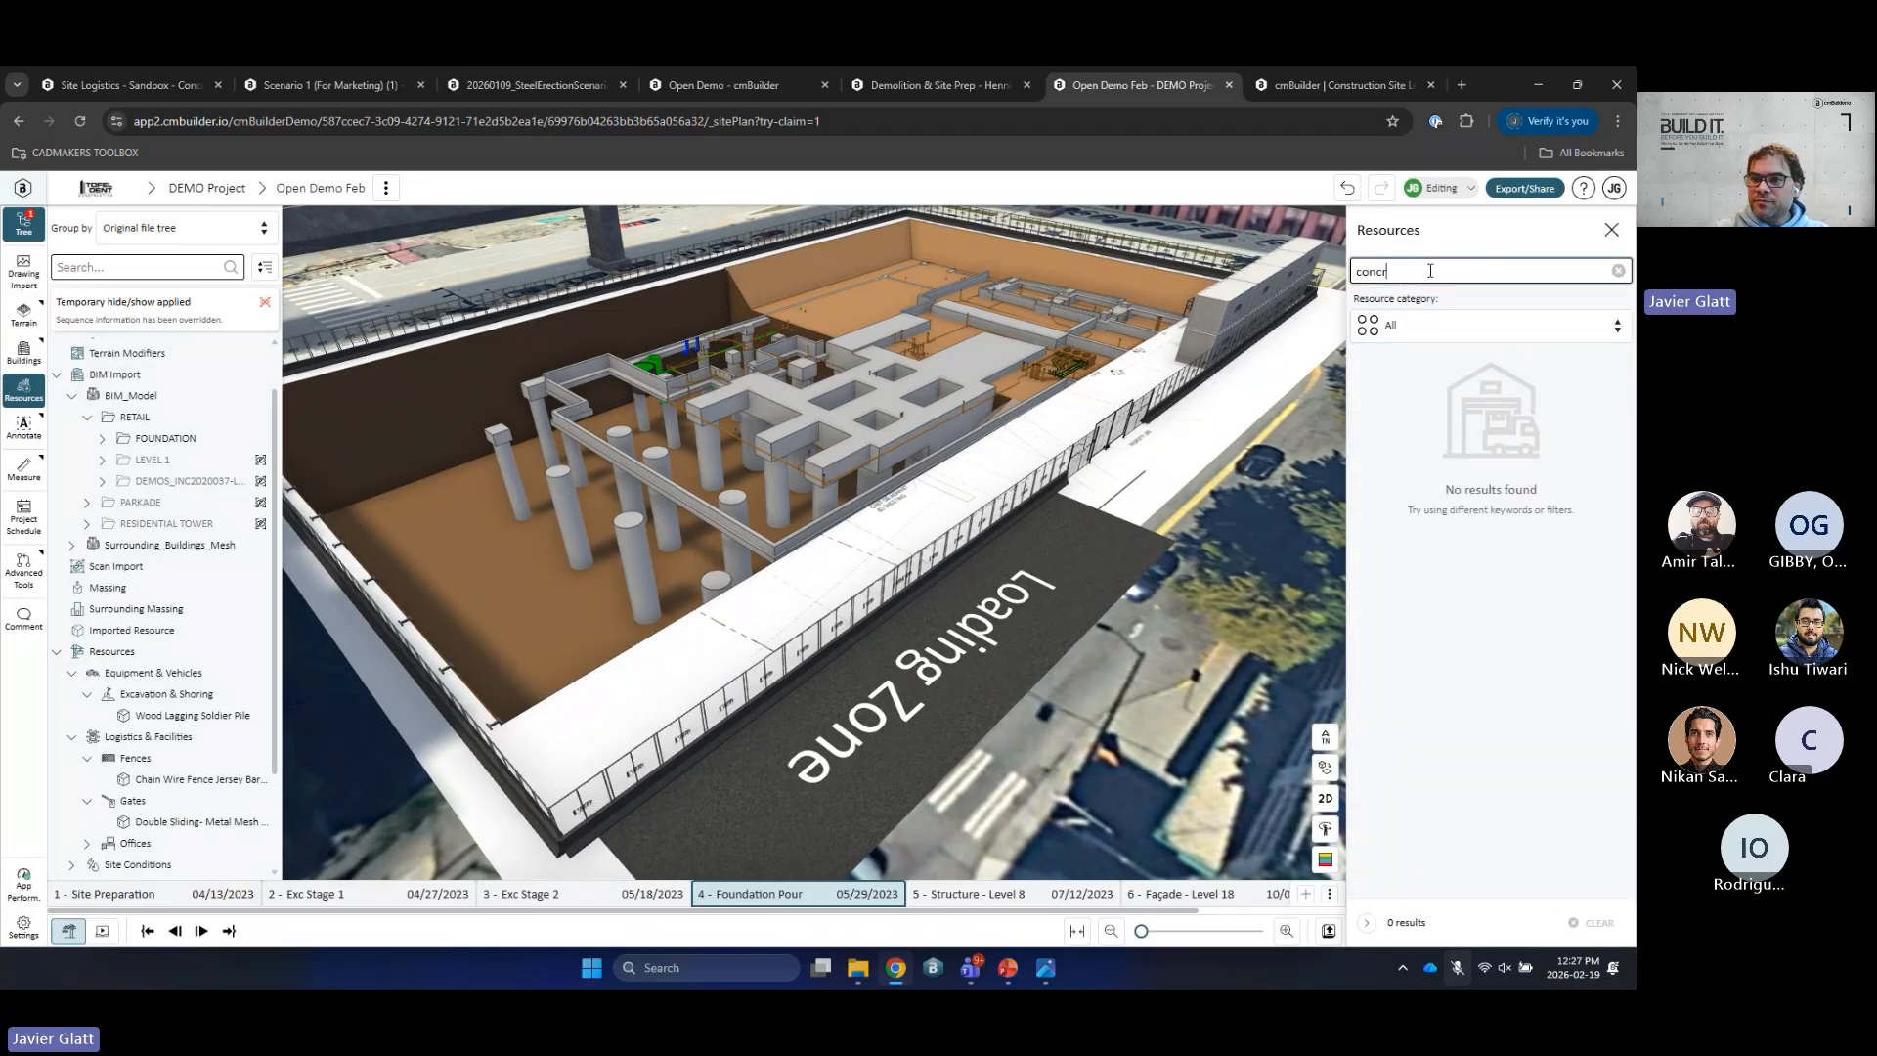
type("ete")
left_click(1466, 376)
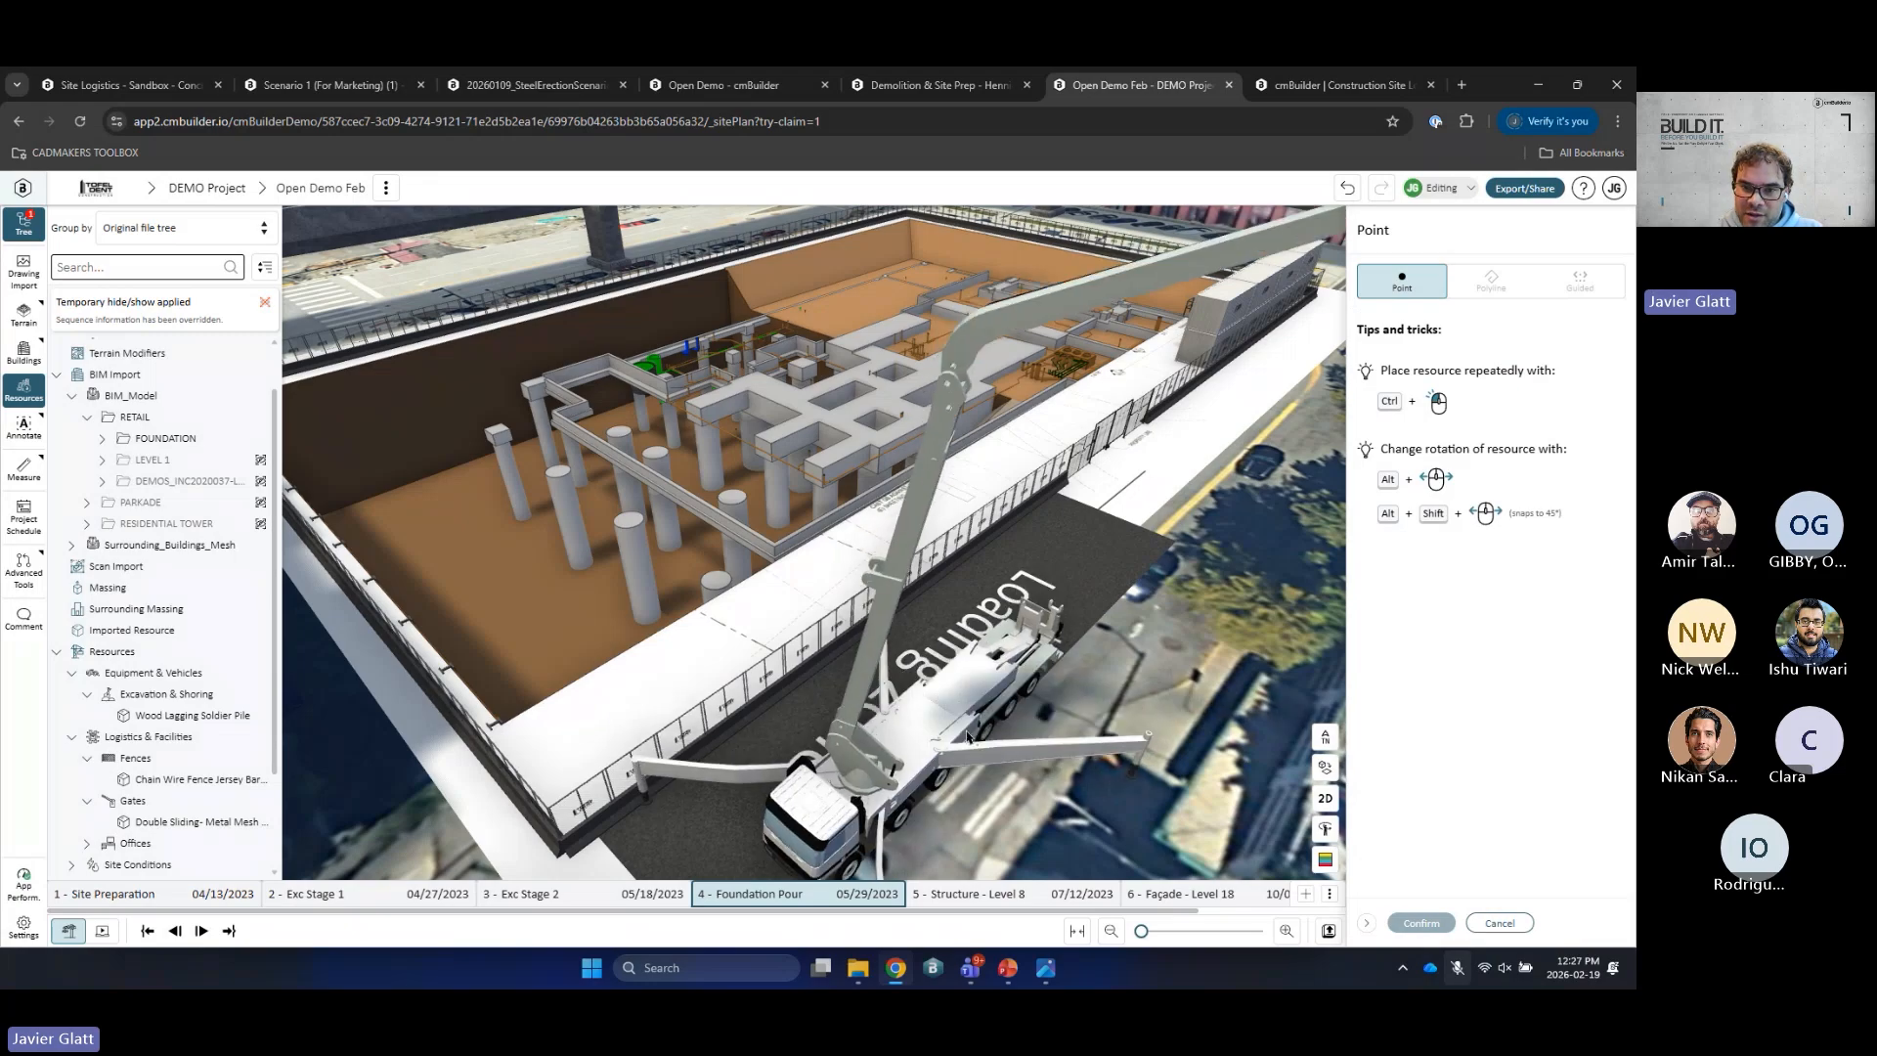
left_click(994, 728)
Step: Adjust the pump truck's base rotation to 323.15° to swing the boom over the excavation
scroll(996, 762, "down", 3)
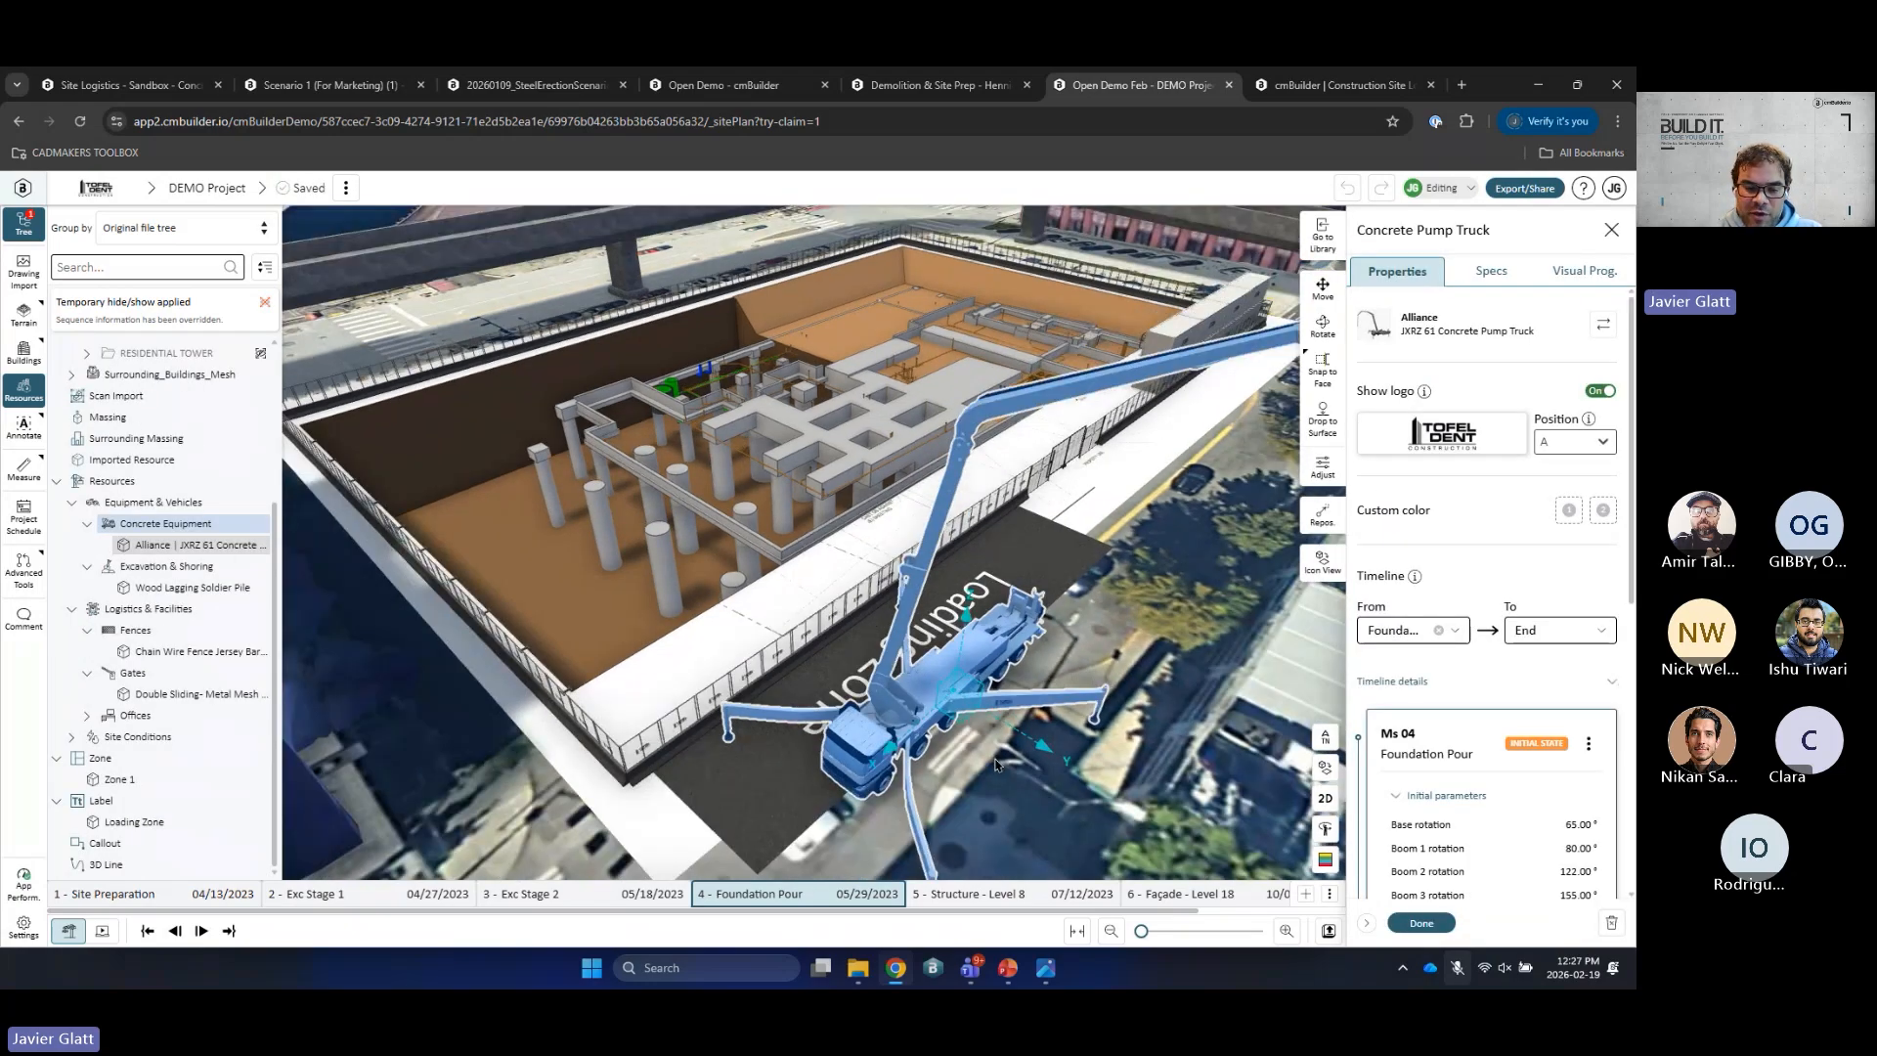
key("a")
left_click_drag(802, 695, 858, 792)
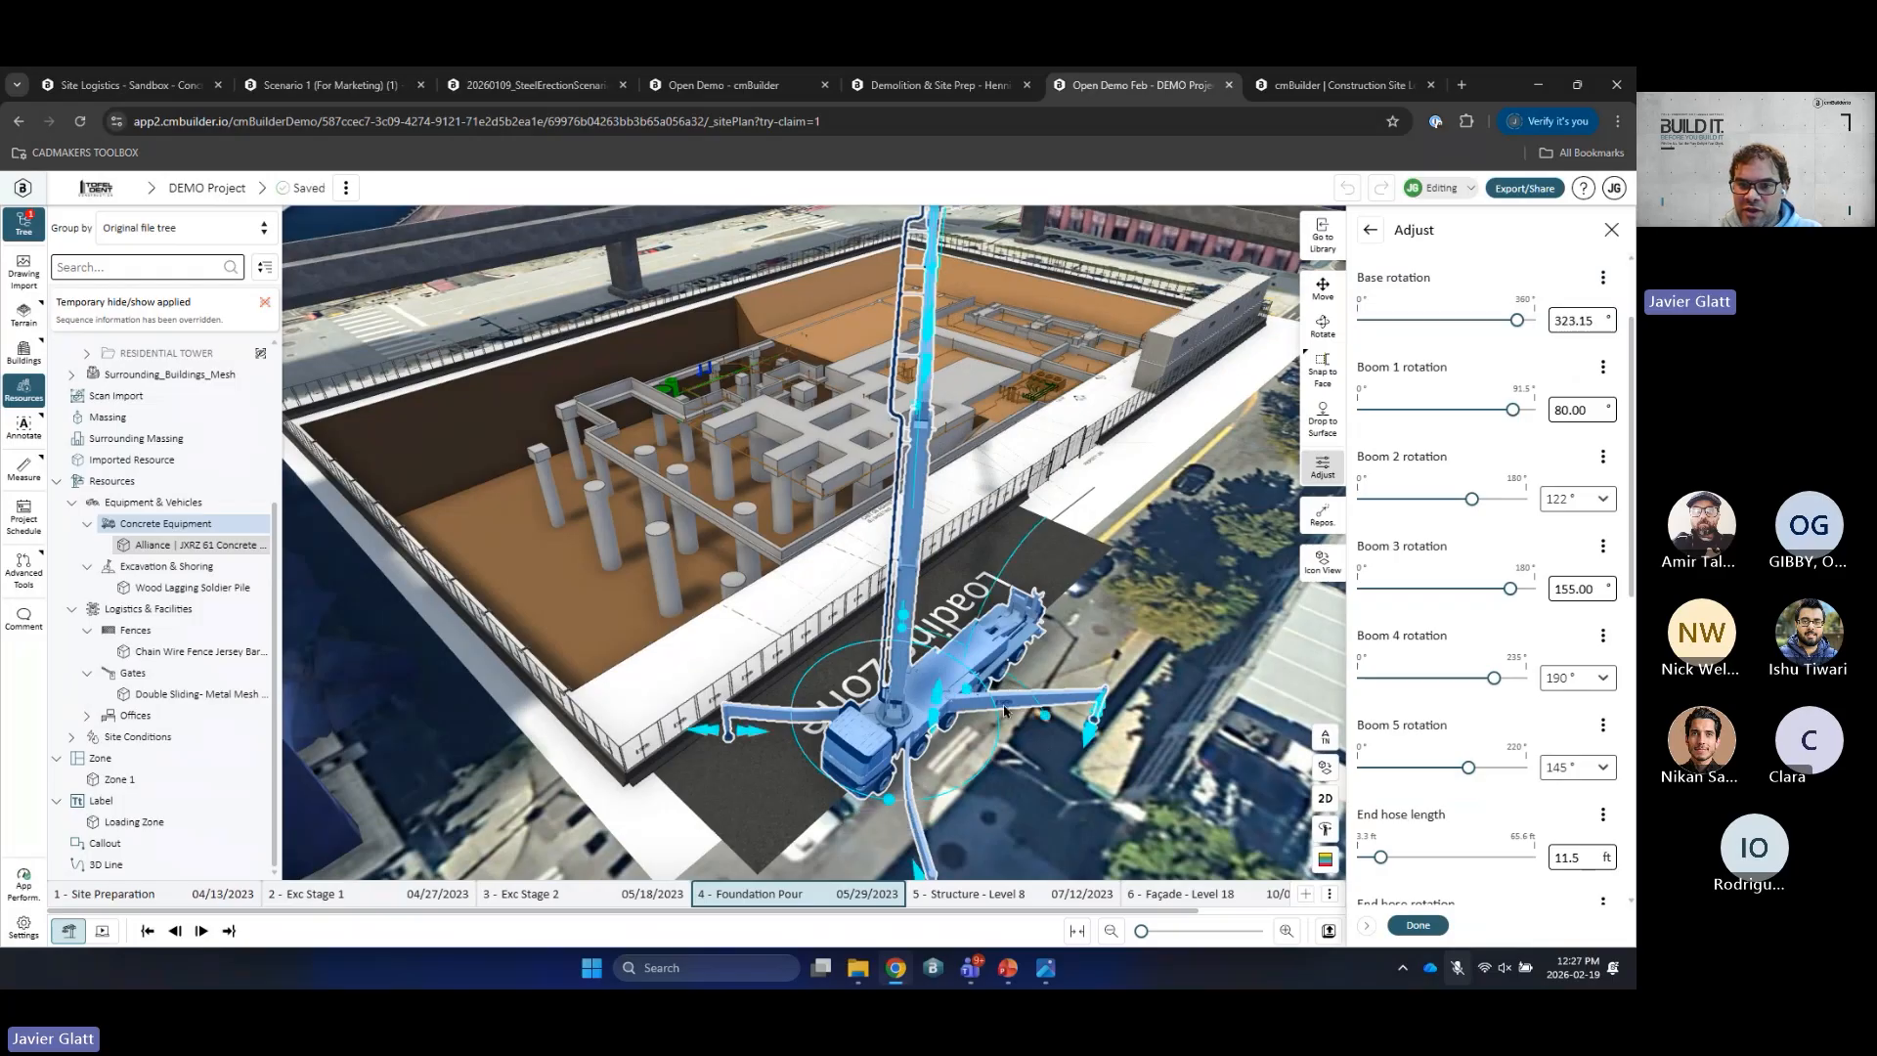
Step: Examine the boom and pump data in the pump truck's specification PDF, and close the document and the truck's properties
left_click(1385, 233)
left_click(1486, 270)
left_click(1494, 535)
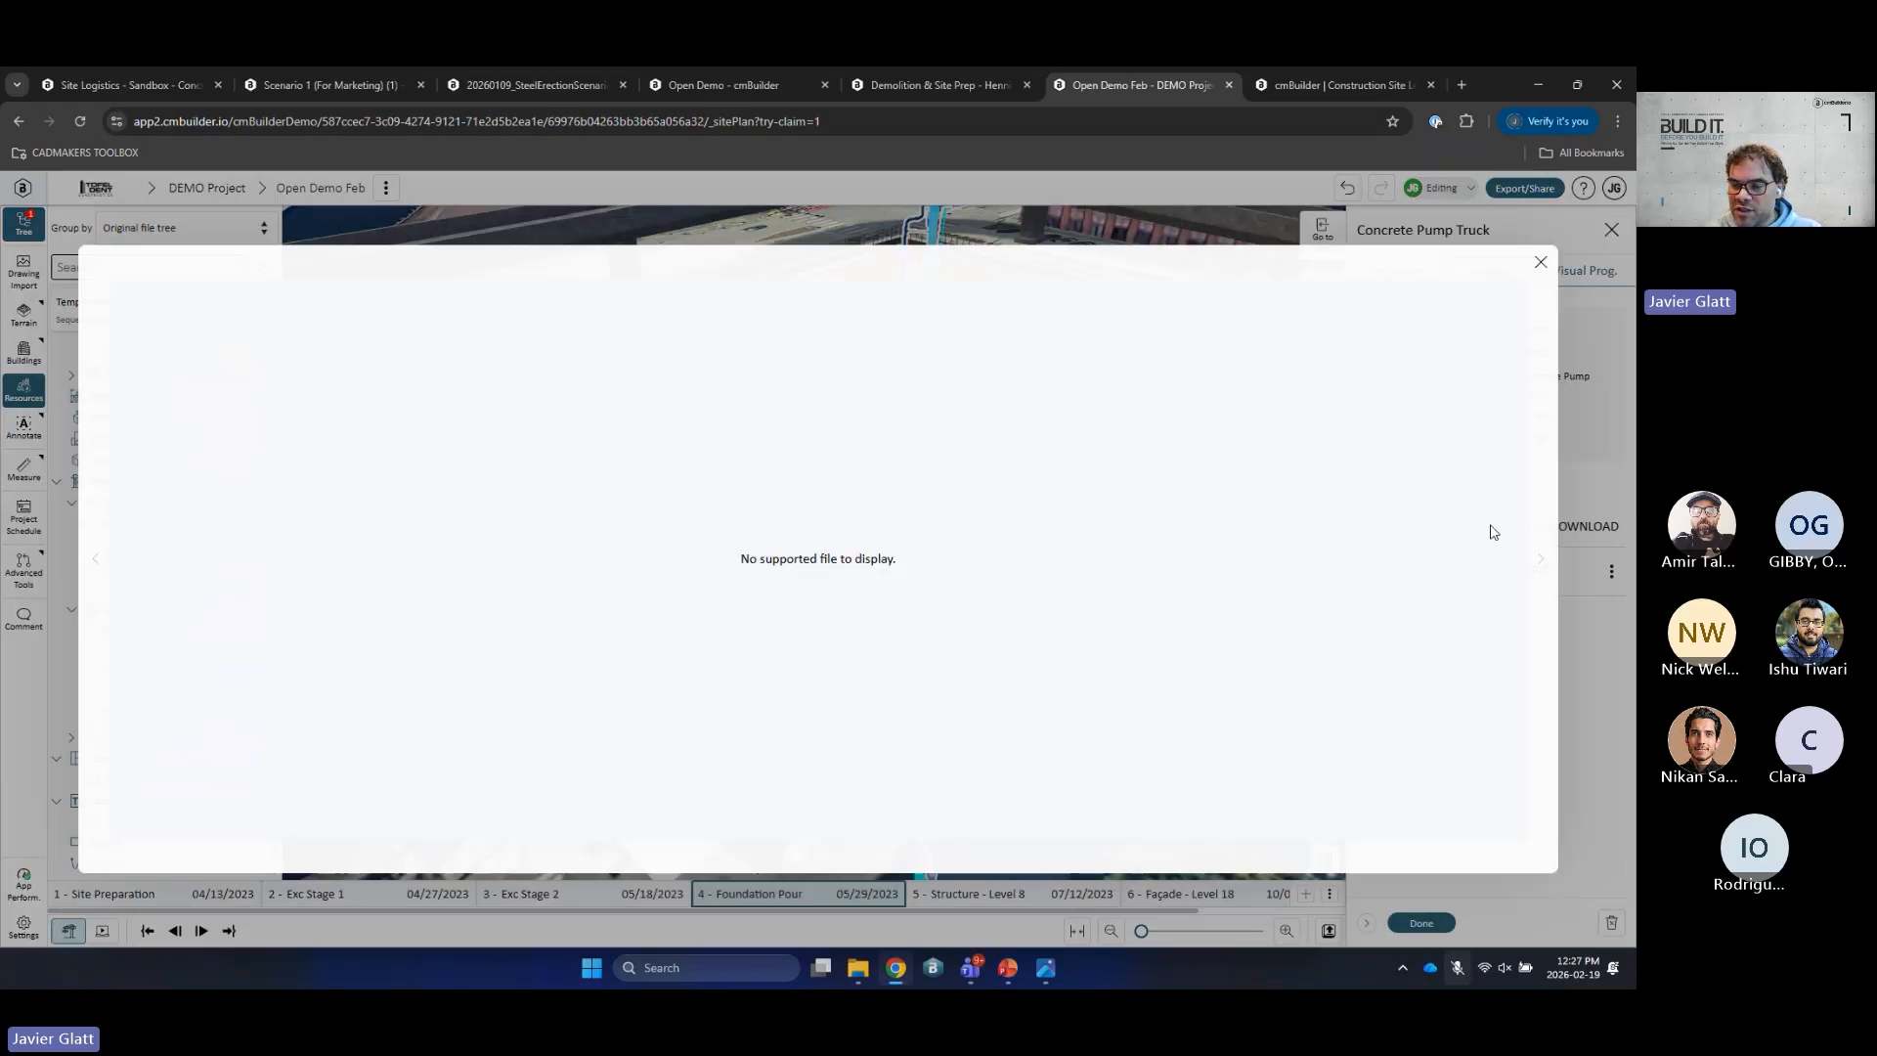
scroll(887, 590, "down", 3)
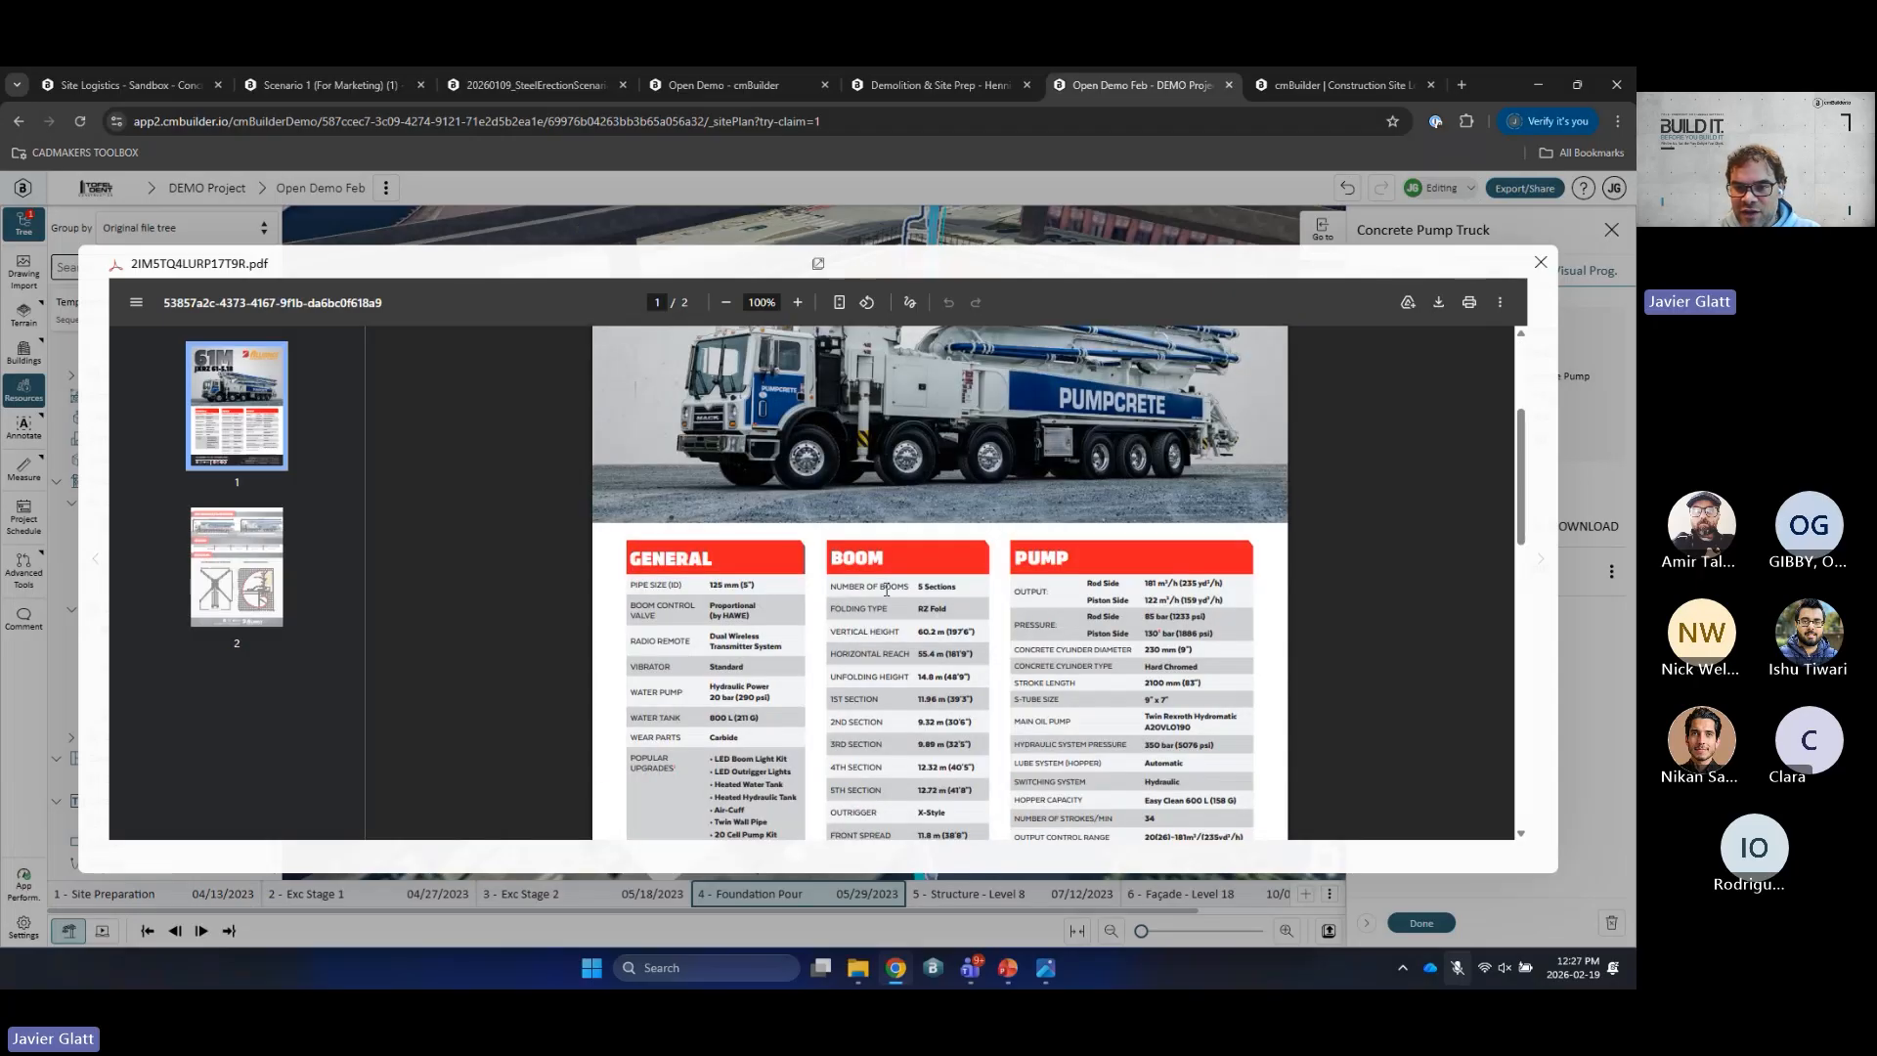
scroll(887, 589, "down", 3)
scroll(1016, 673, "up", 2)
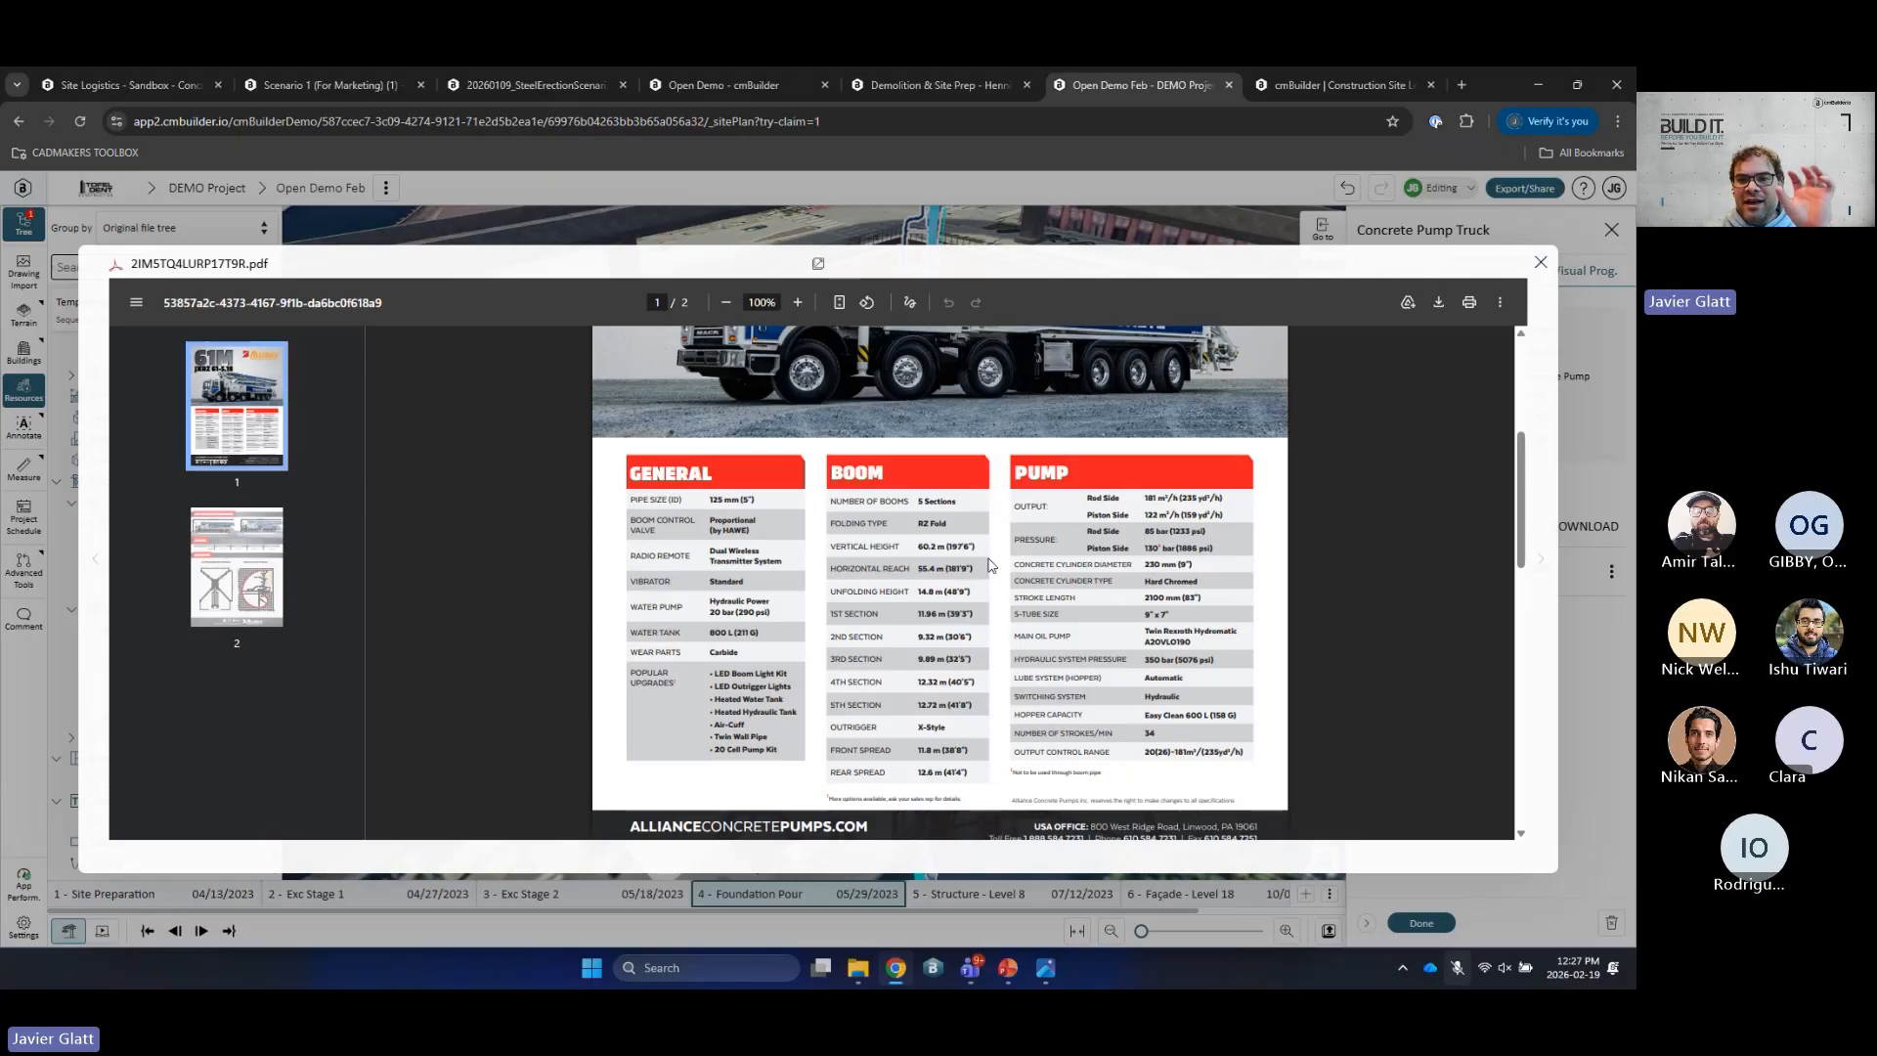
left_click(1541, 262)
left_click(1421, 923)
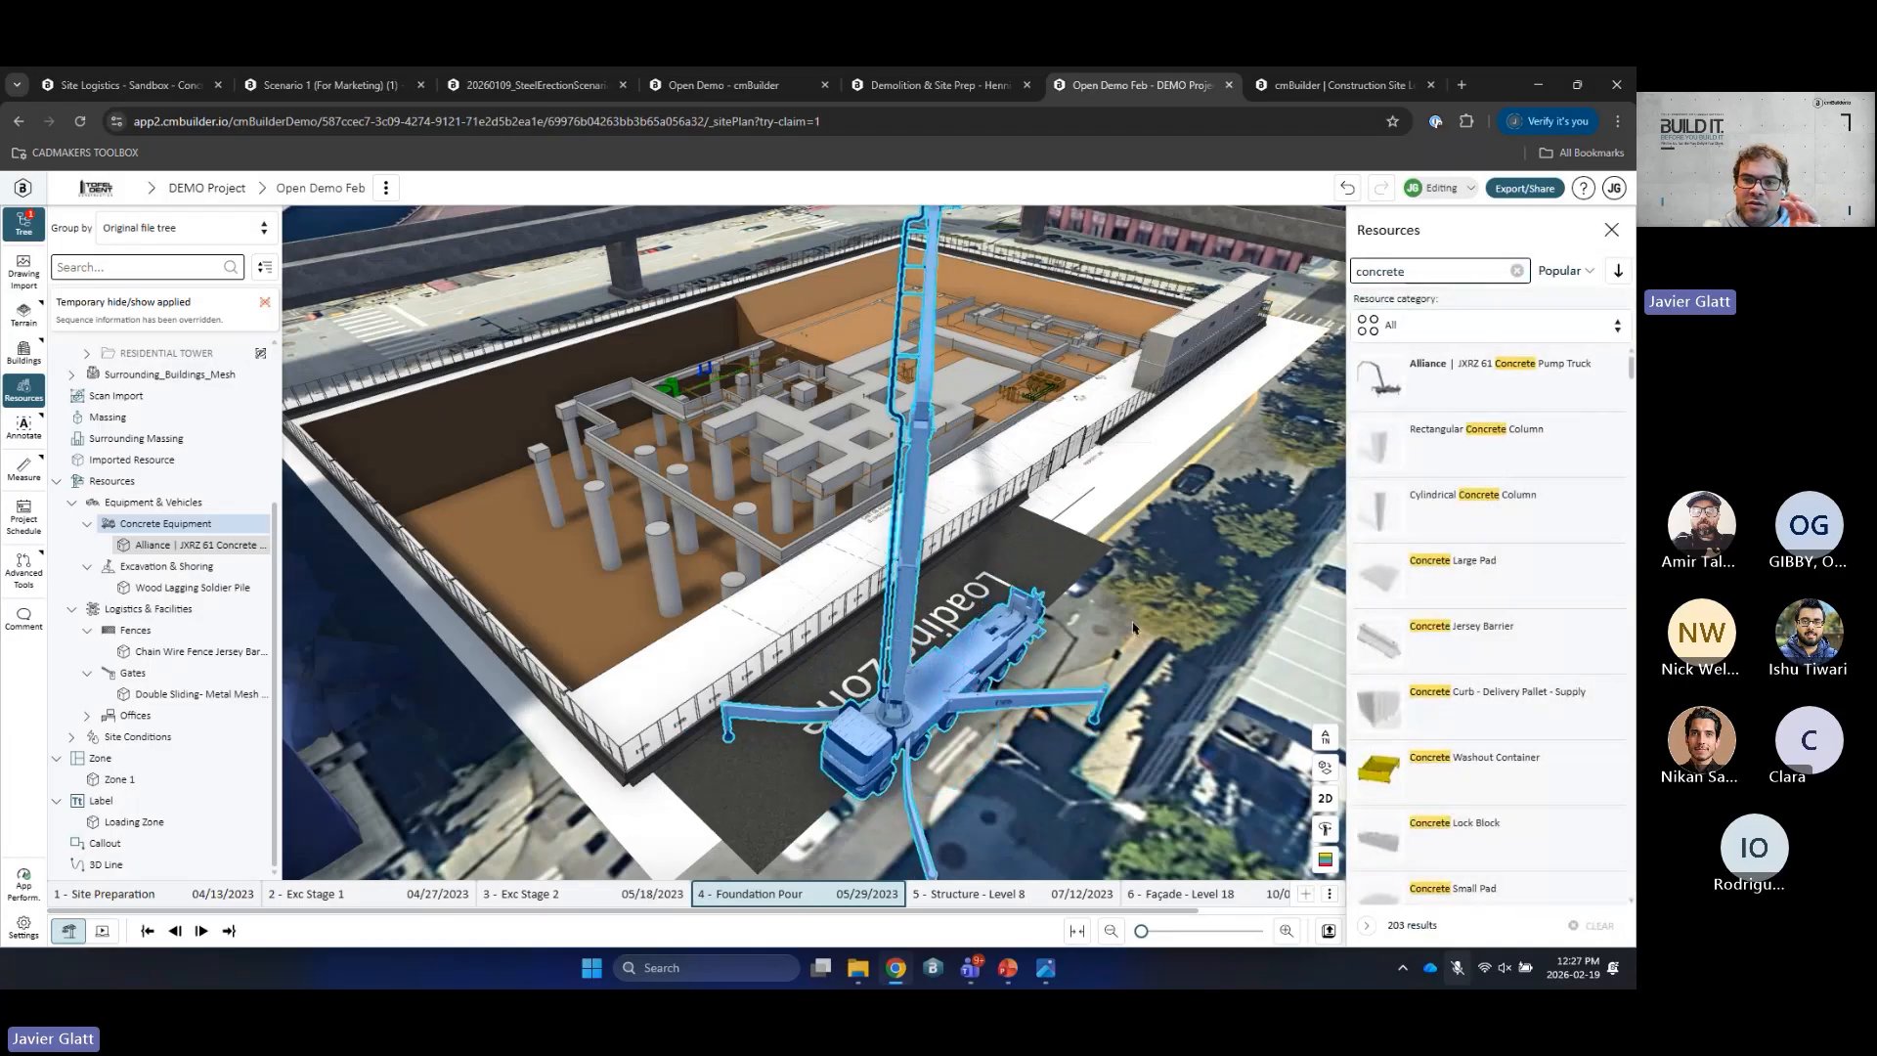
Step: View the pump truck from the street side, and look over the resource request form without submitting it
left_click_drag(1054, 627, 858, 677)
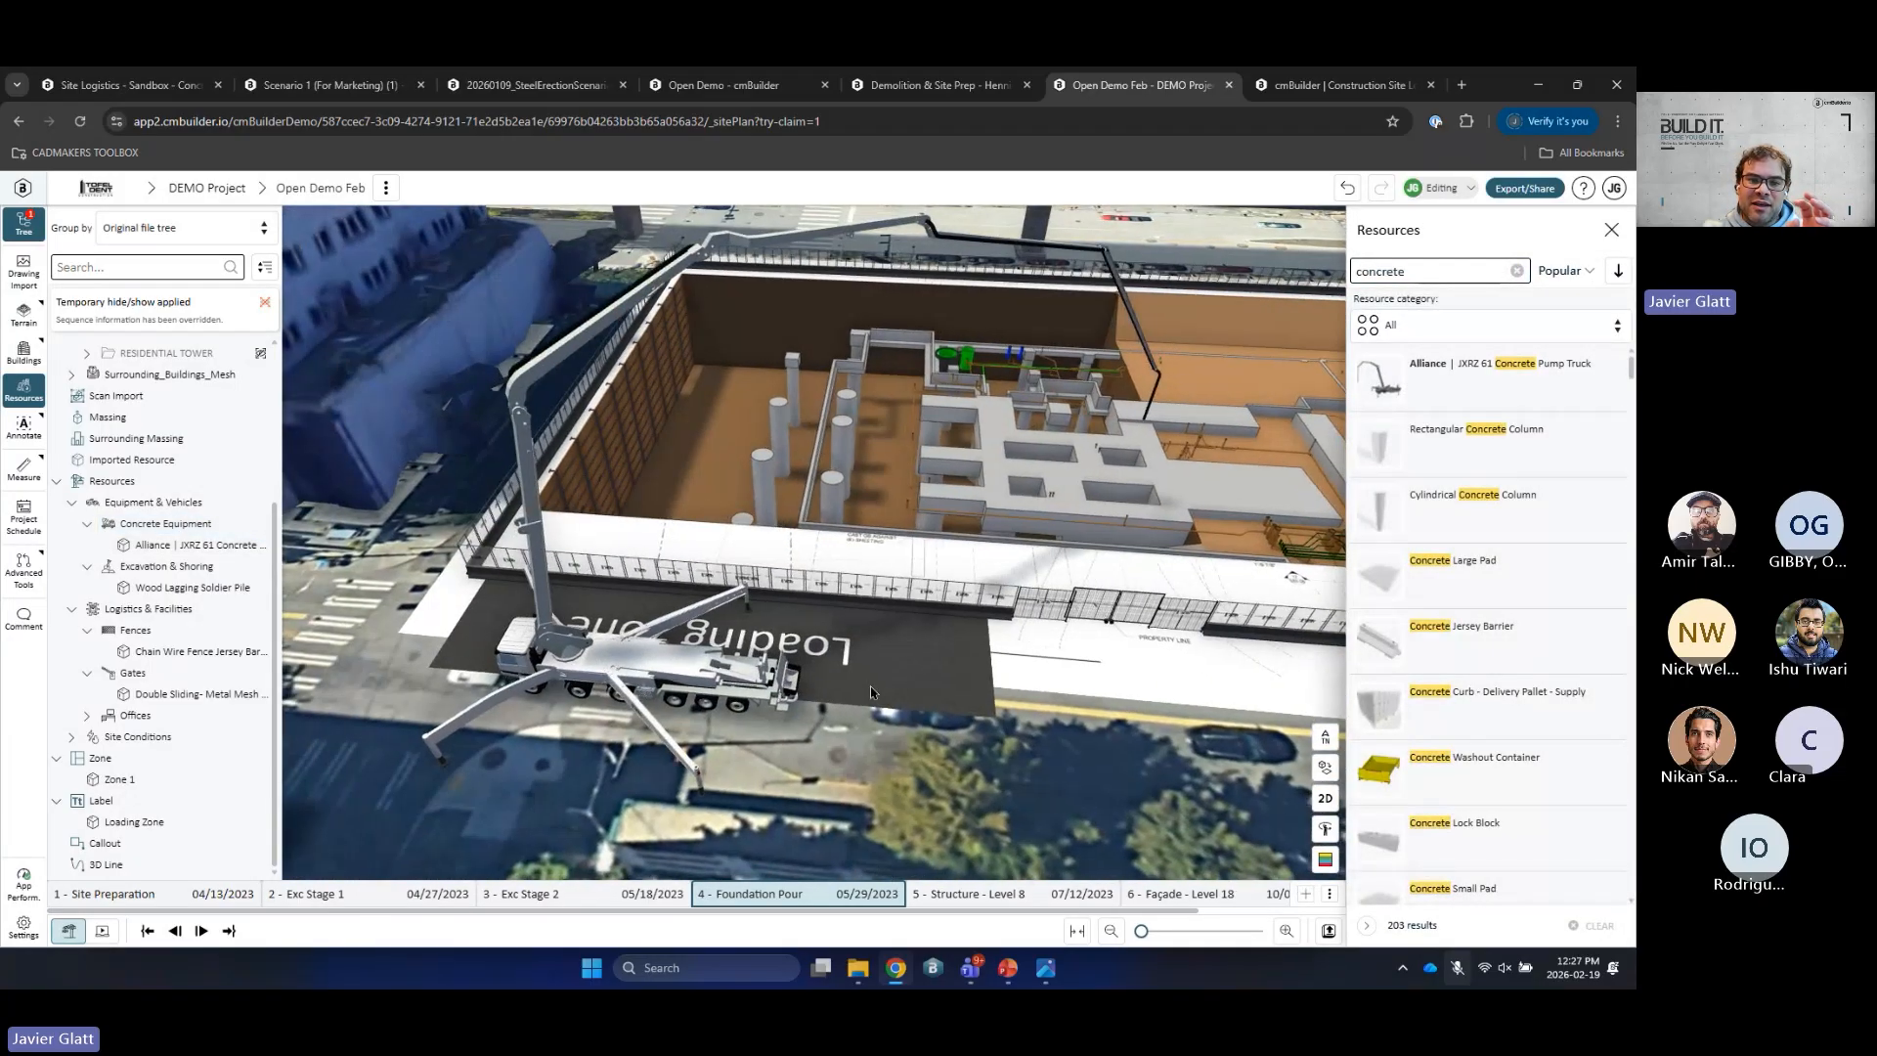
scroll(927, 574, "up", 3)
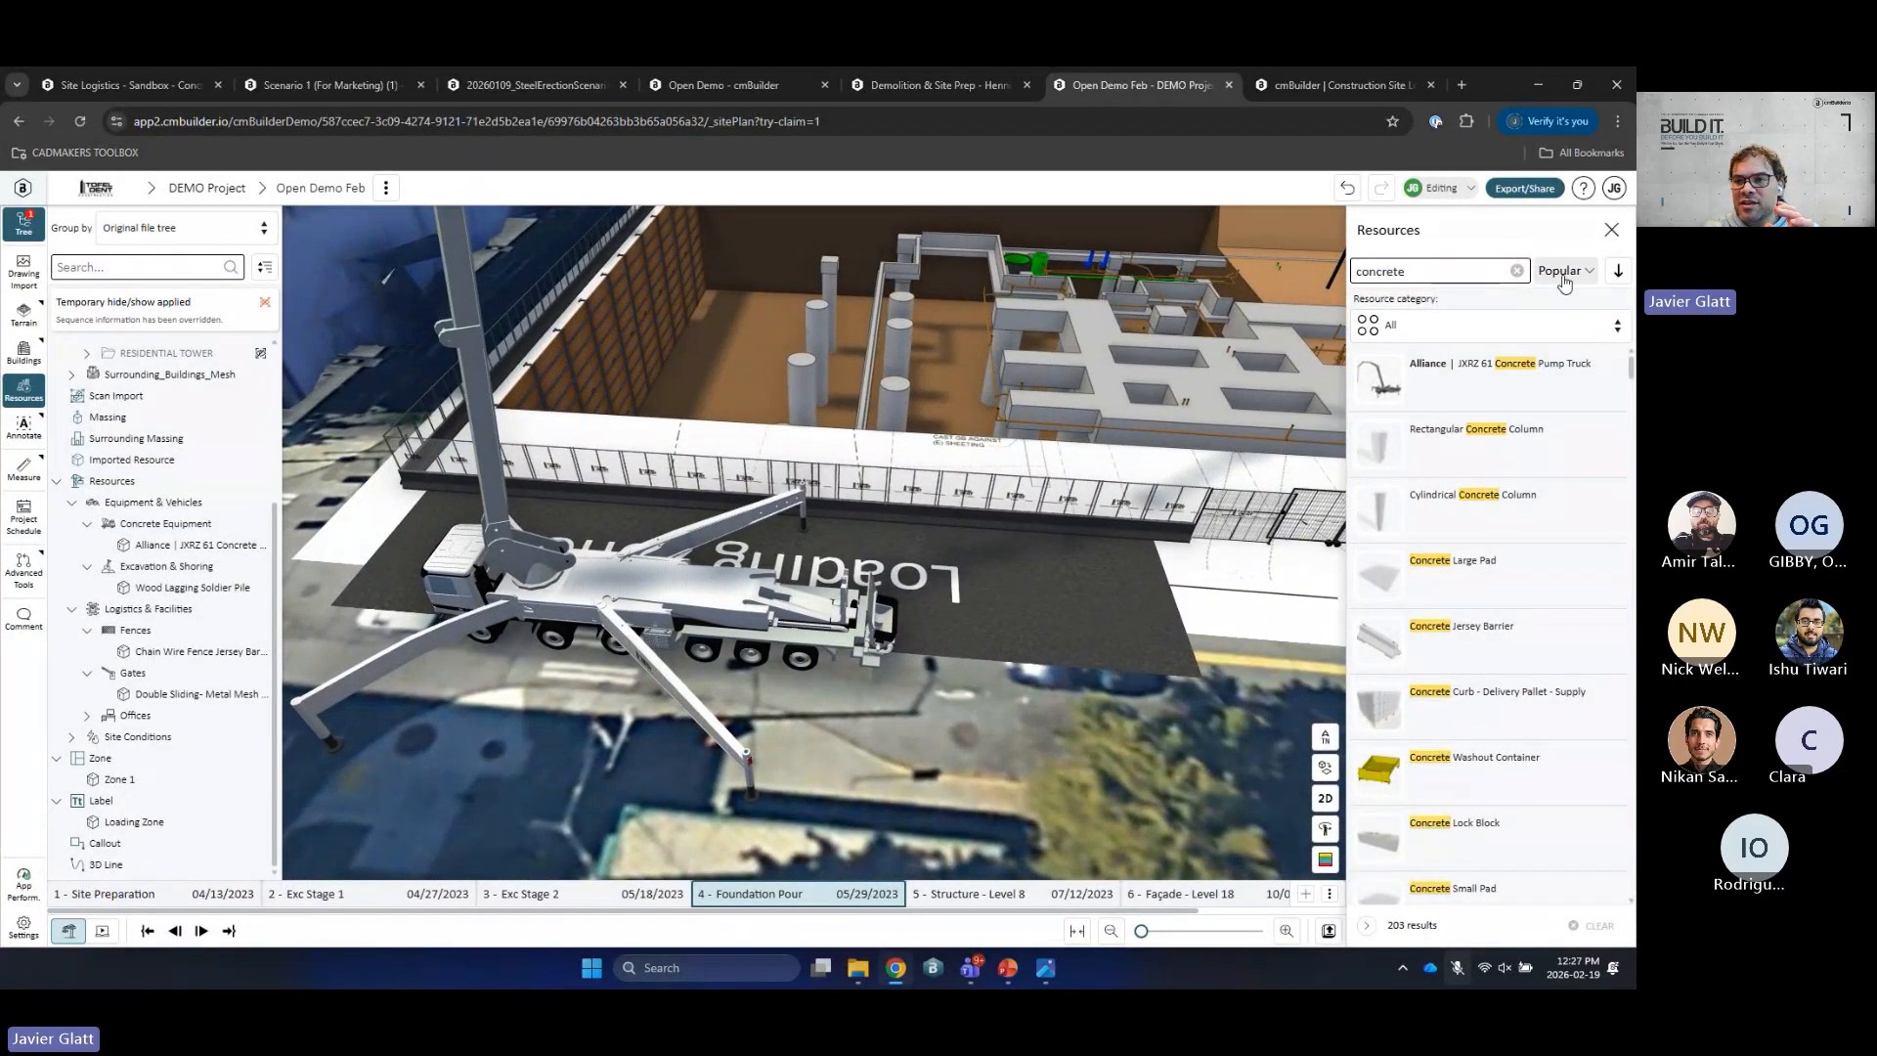
left_click(1579, 194)
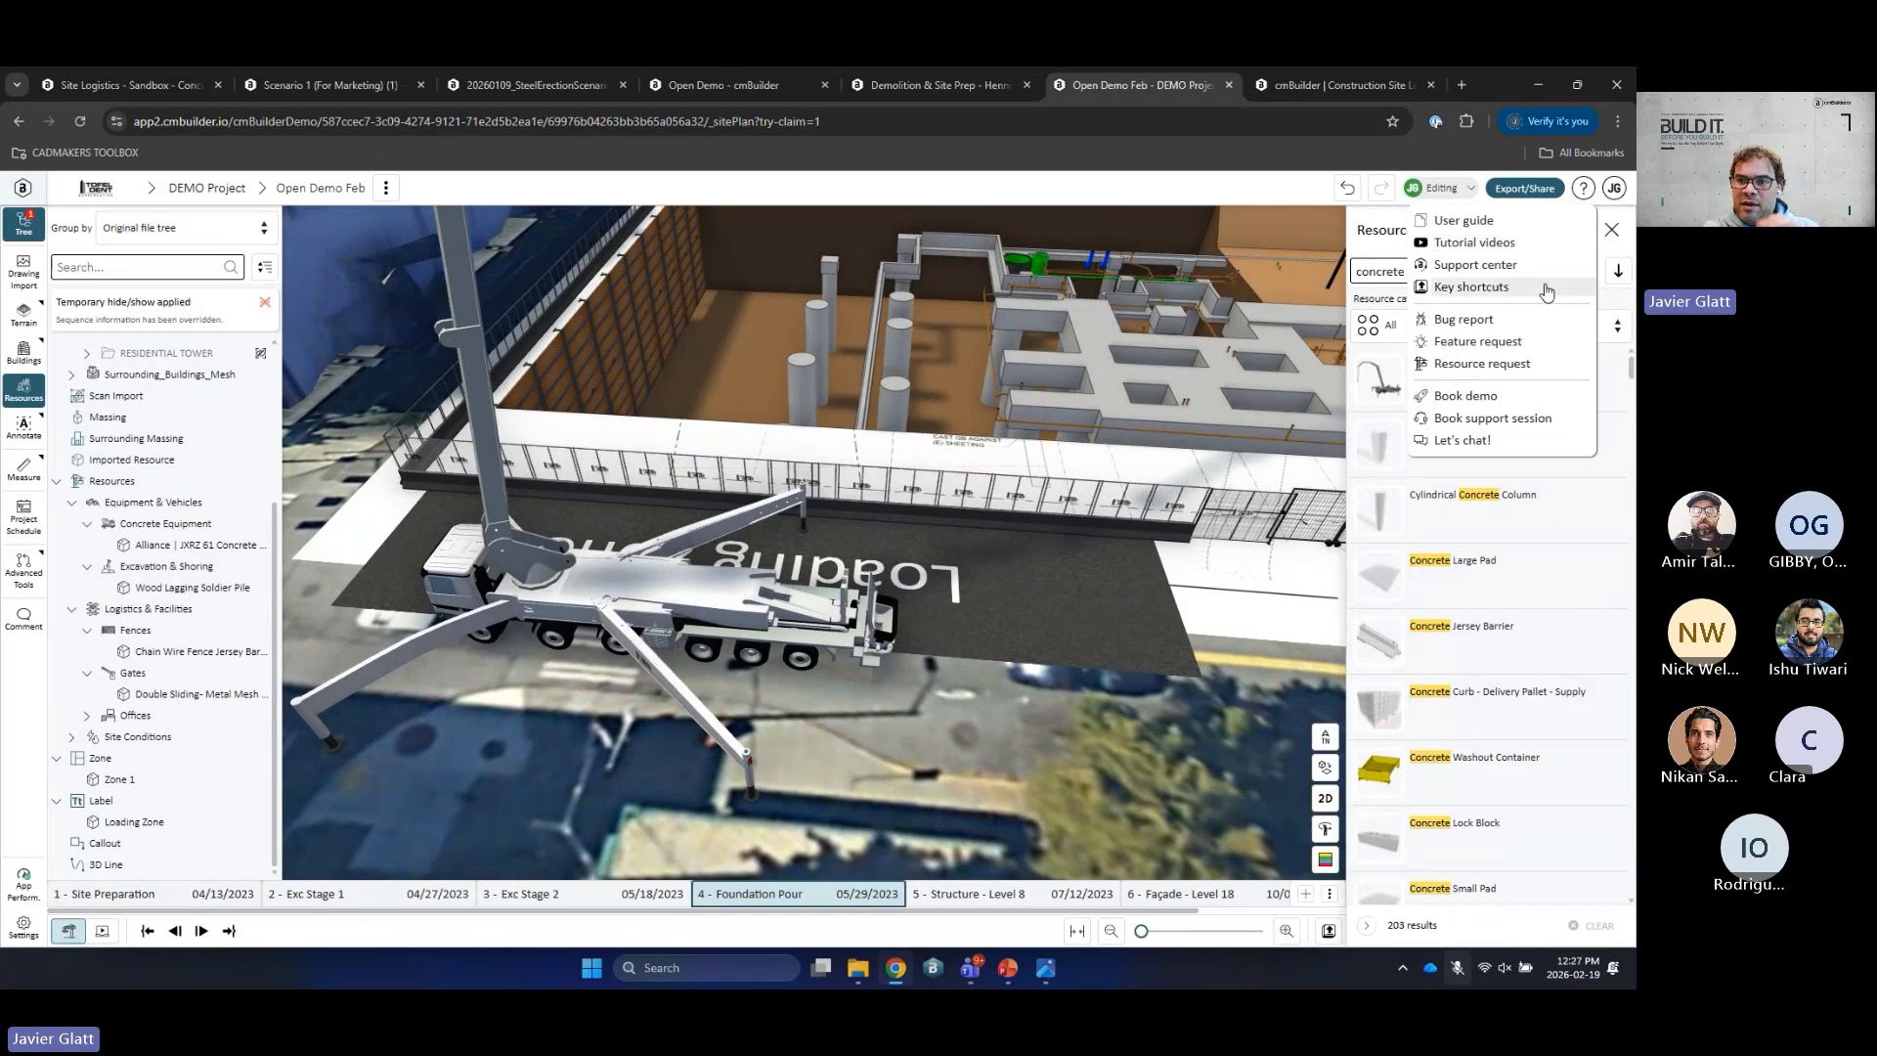
left_click(1481, 365)
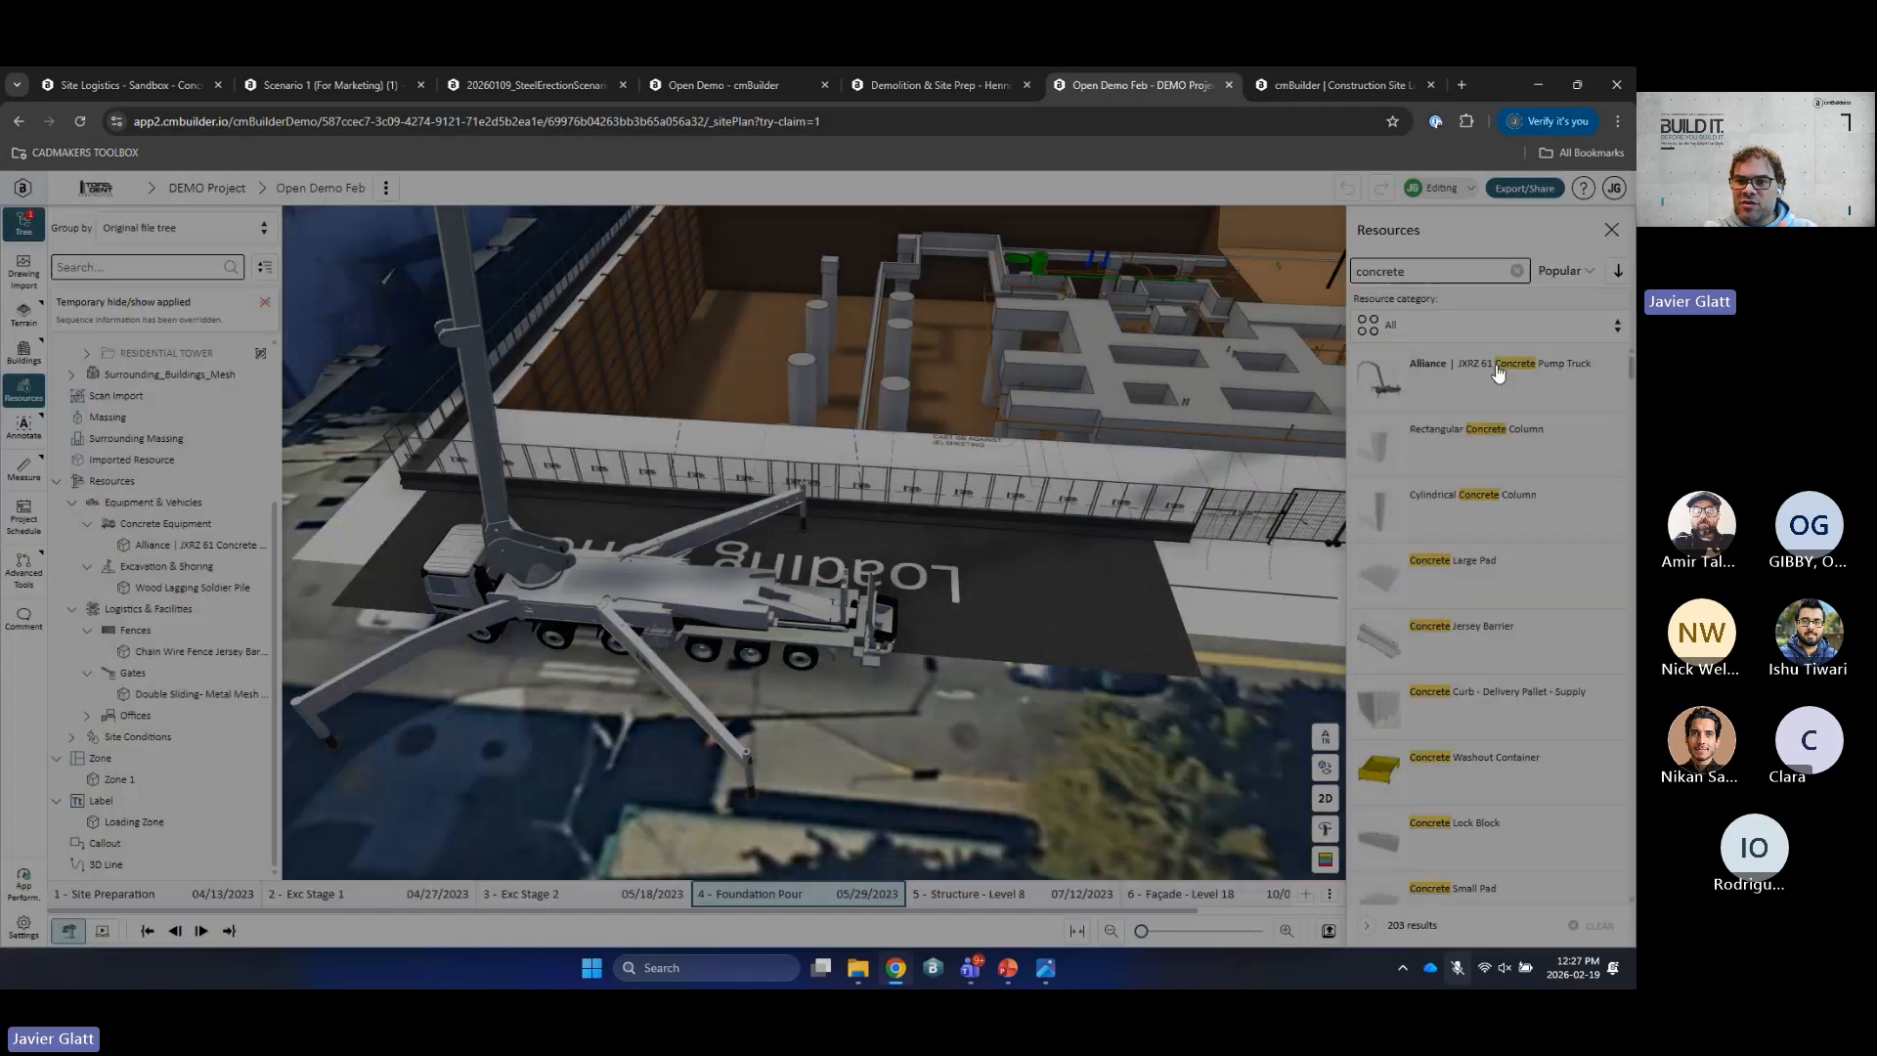
left_click(1404, 287)
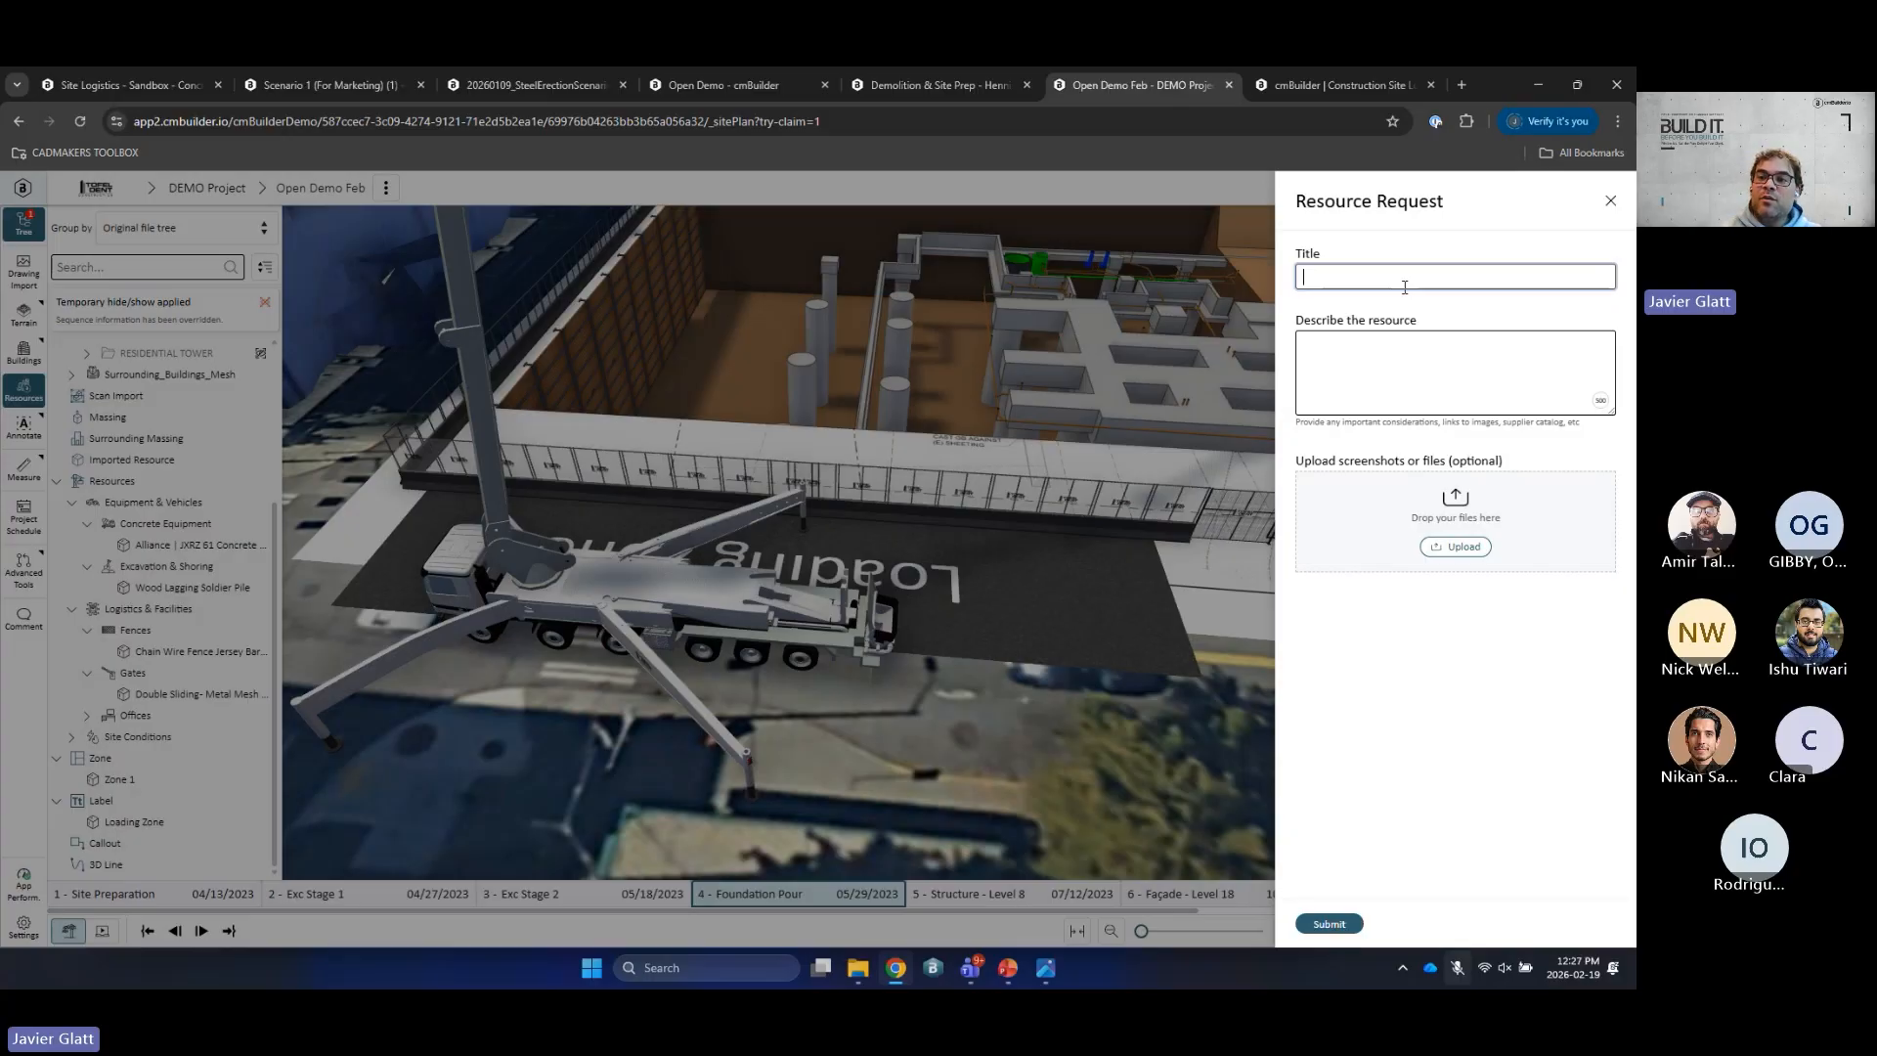
left_click(1610, 204)
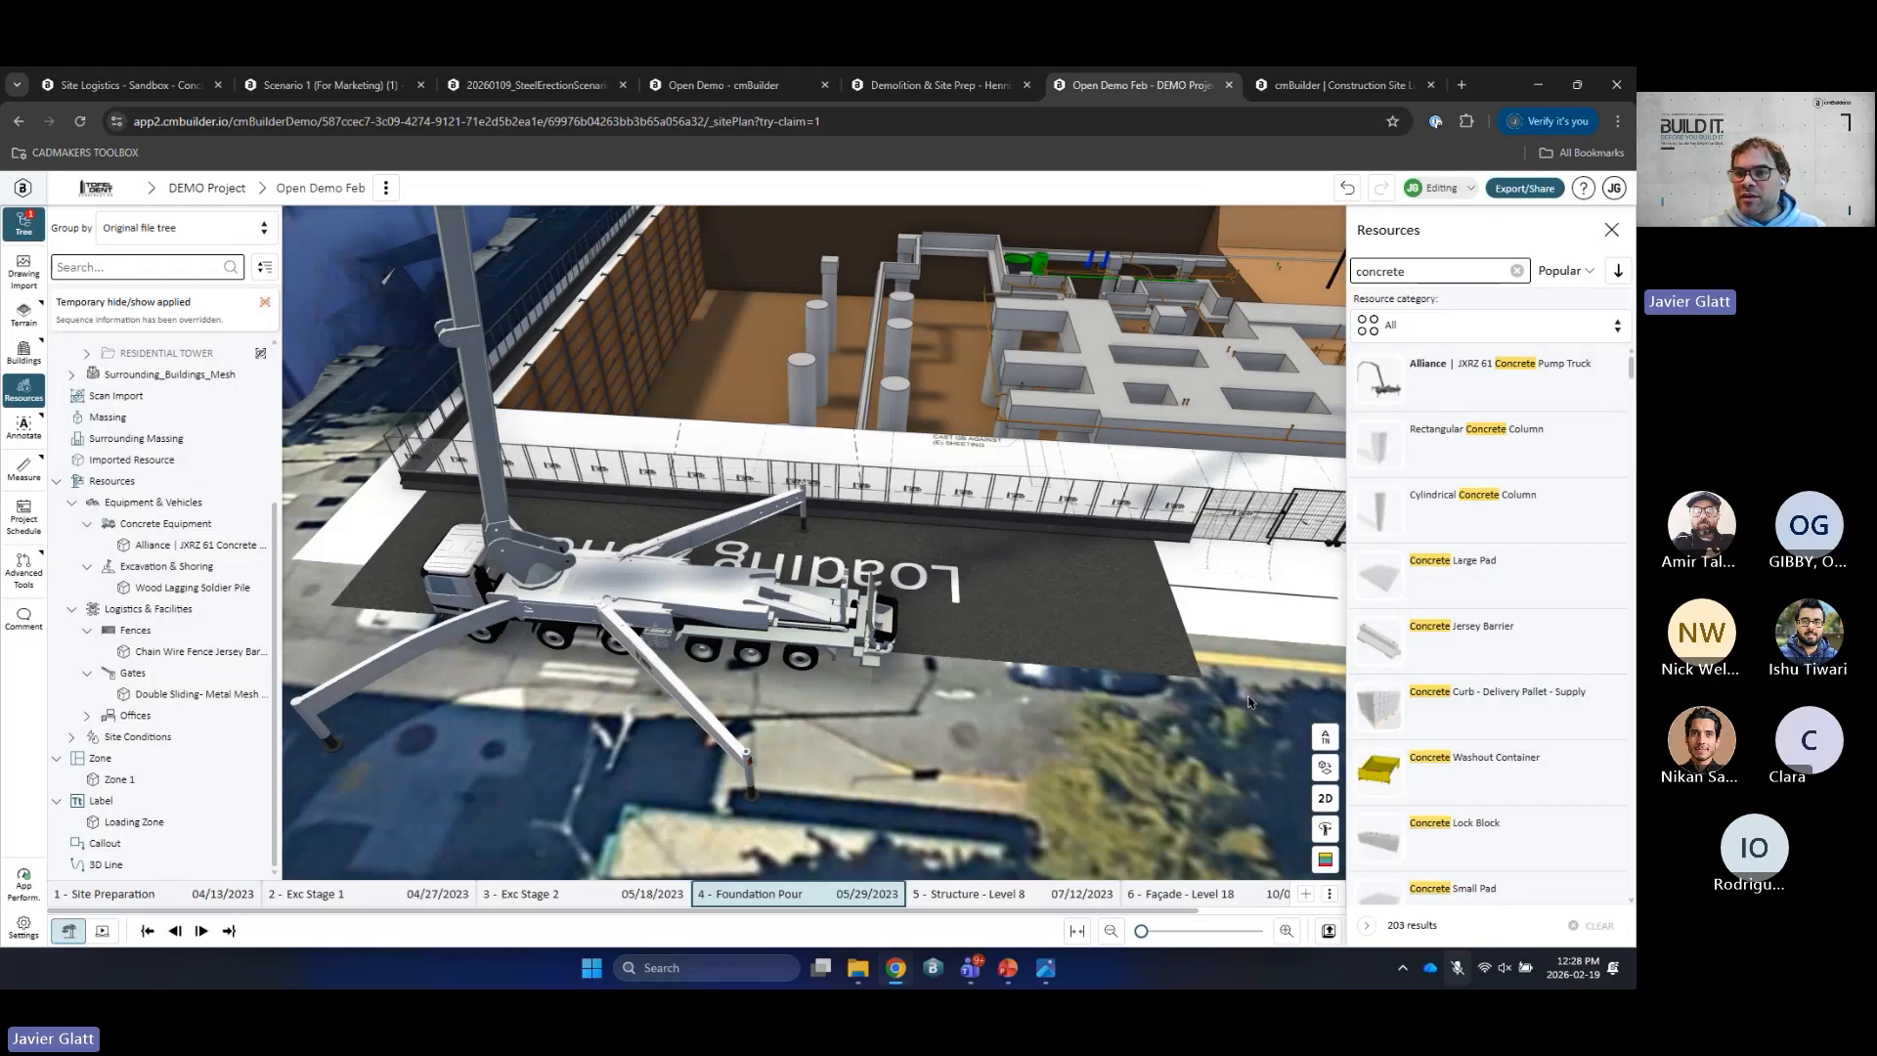
Step: Search the resources for concrete truck and place a Medium Size Concrete Mixer Truck on the Loading Zone behind the pump truck
left_click(1443, 273)
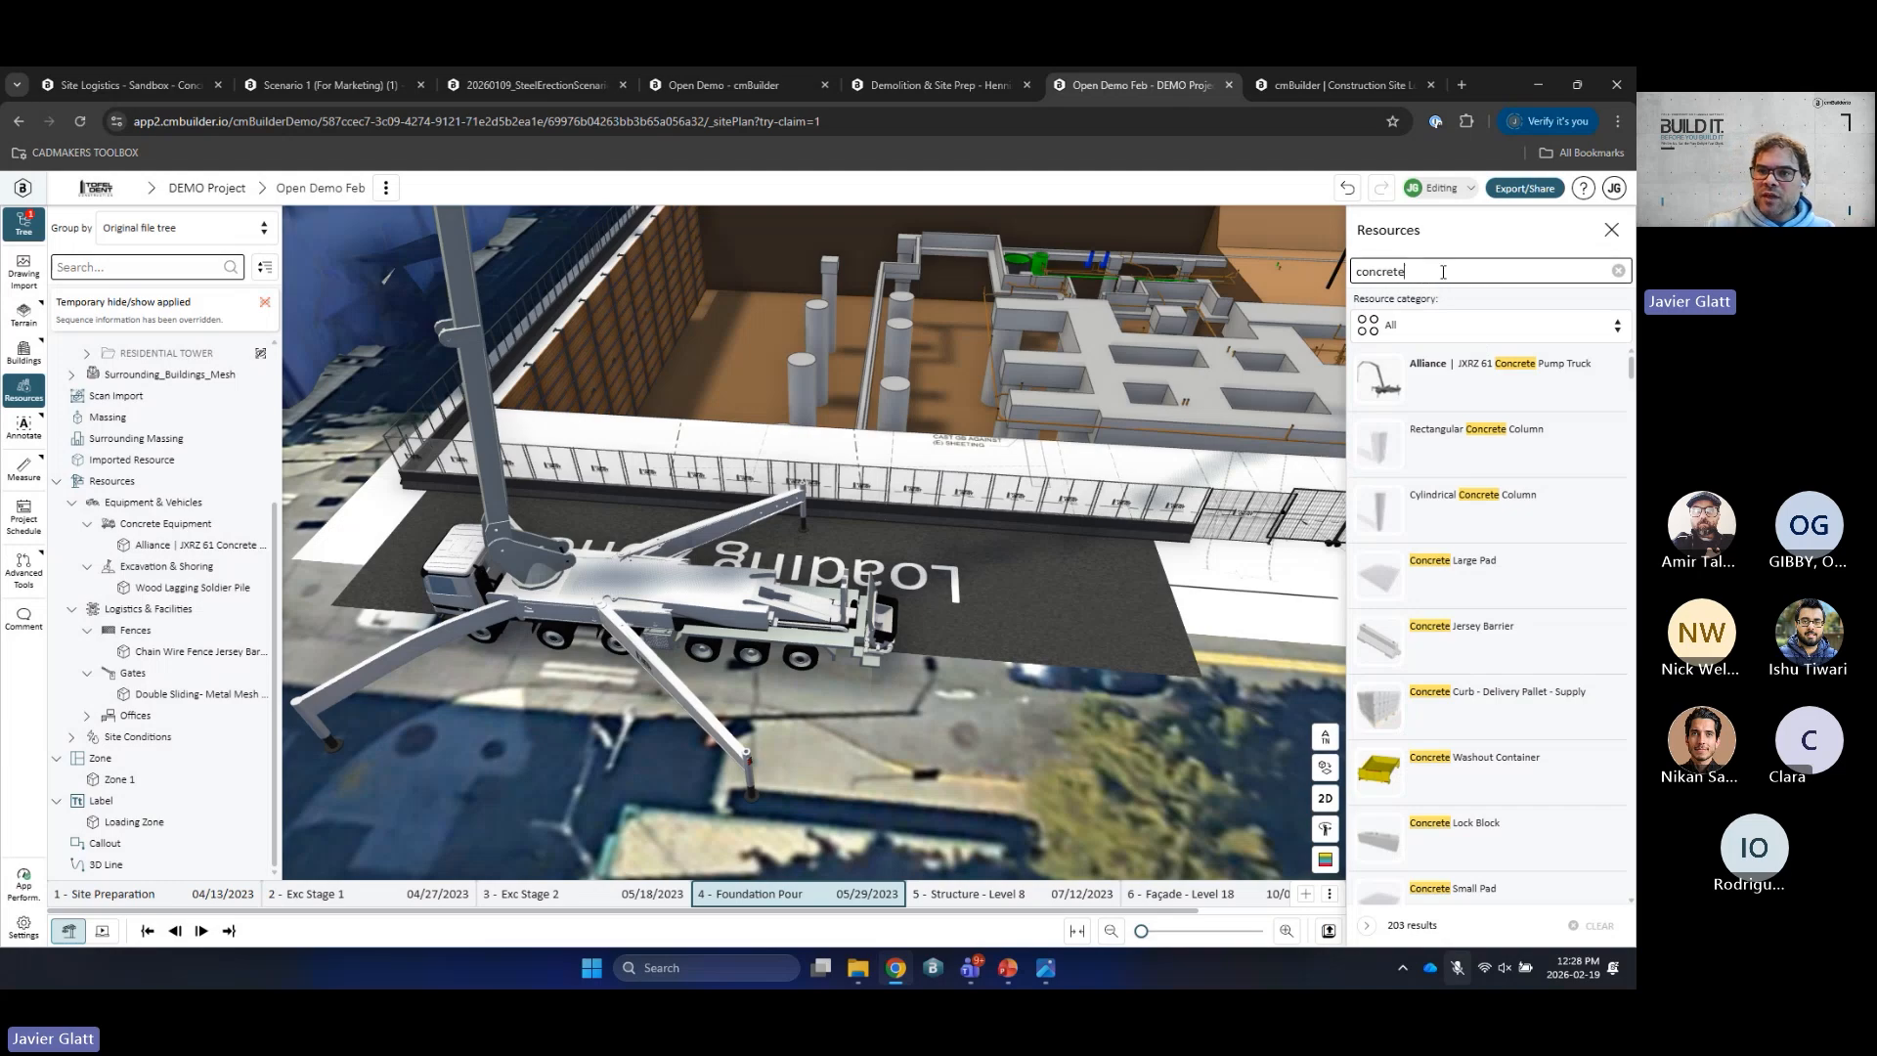
type("tru")
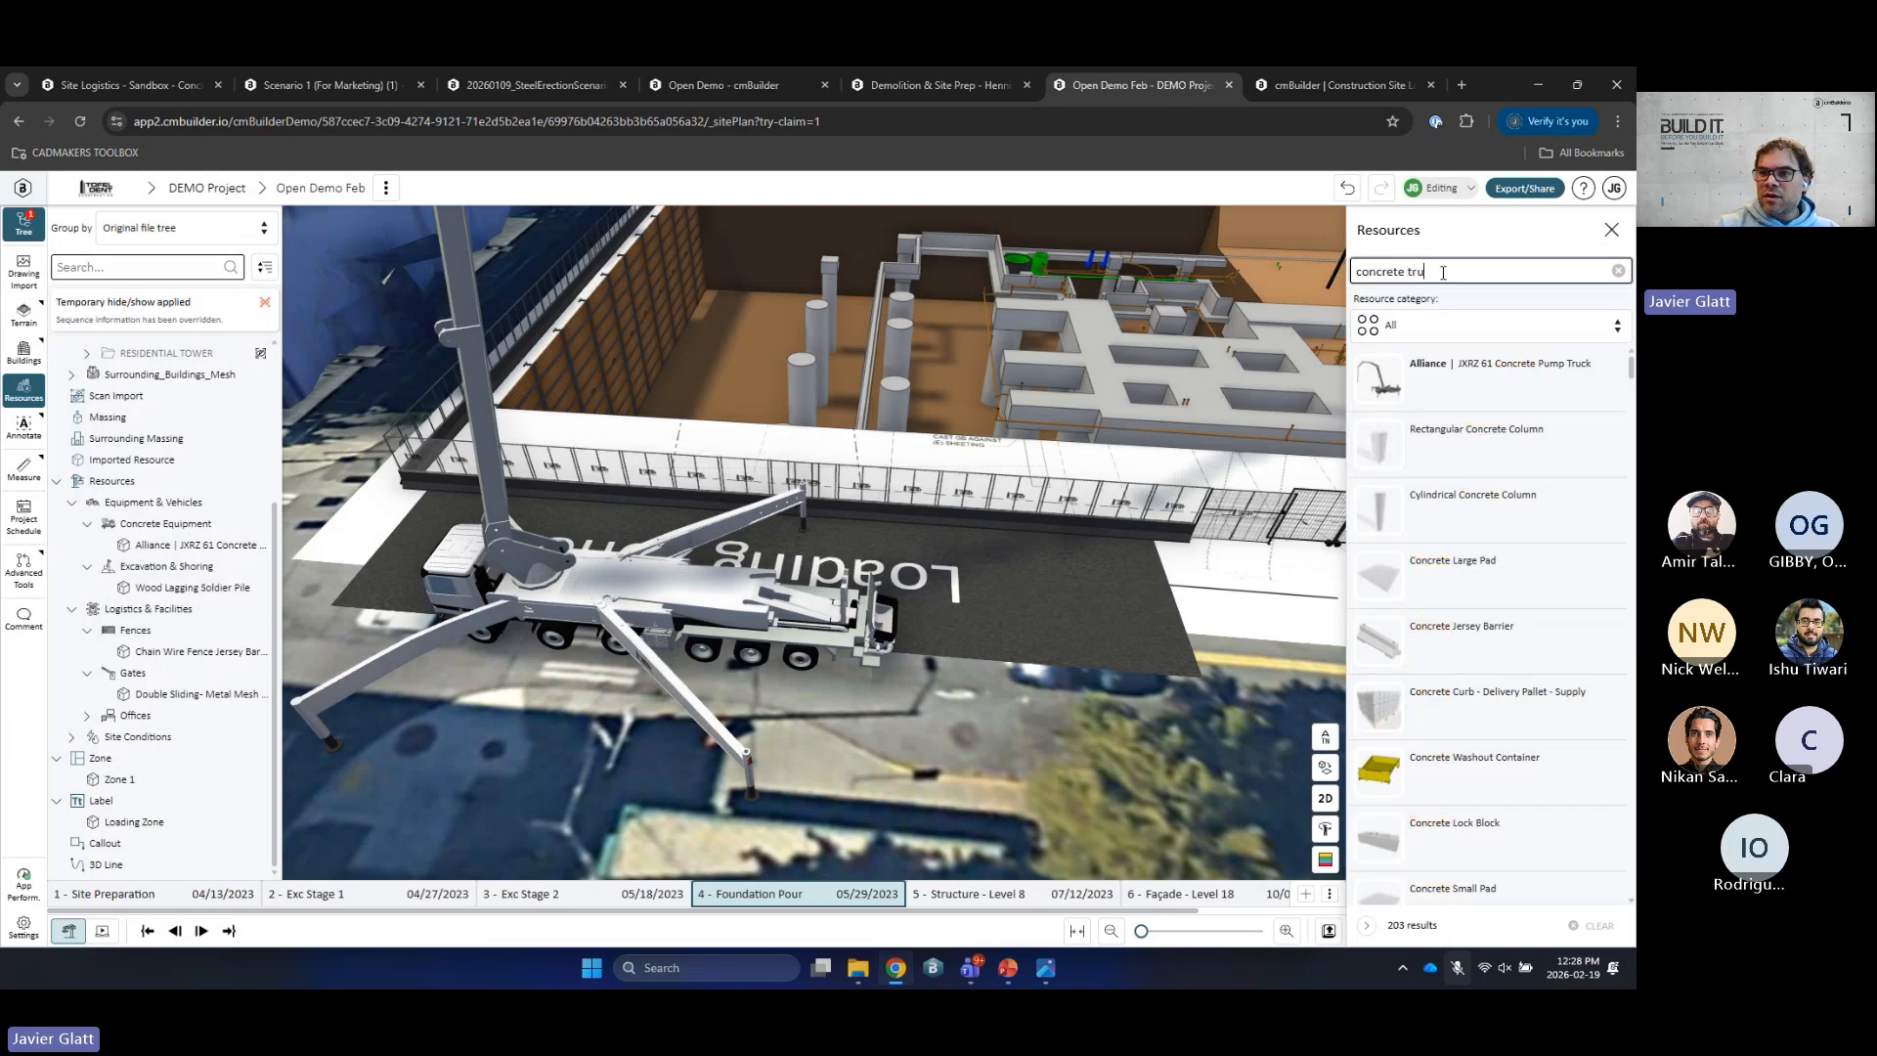
type("ck")
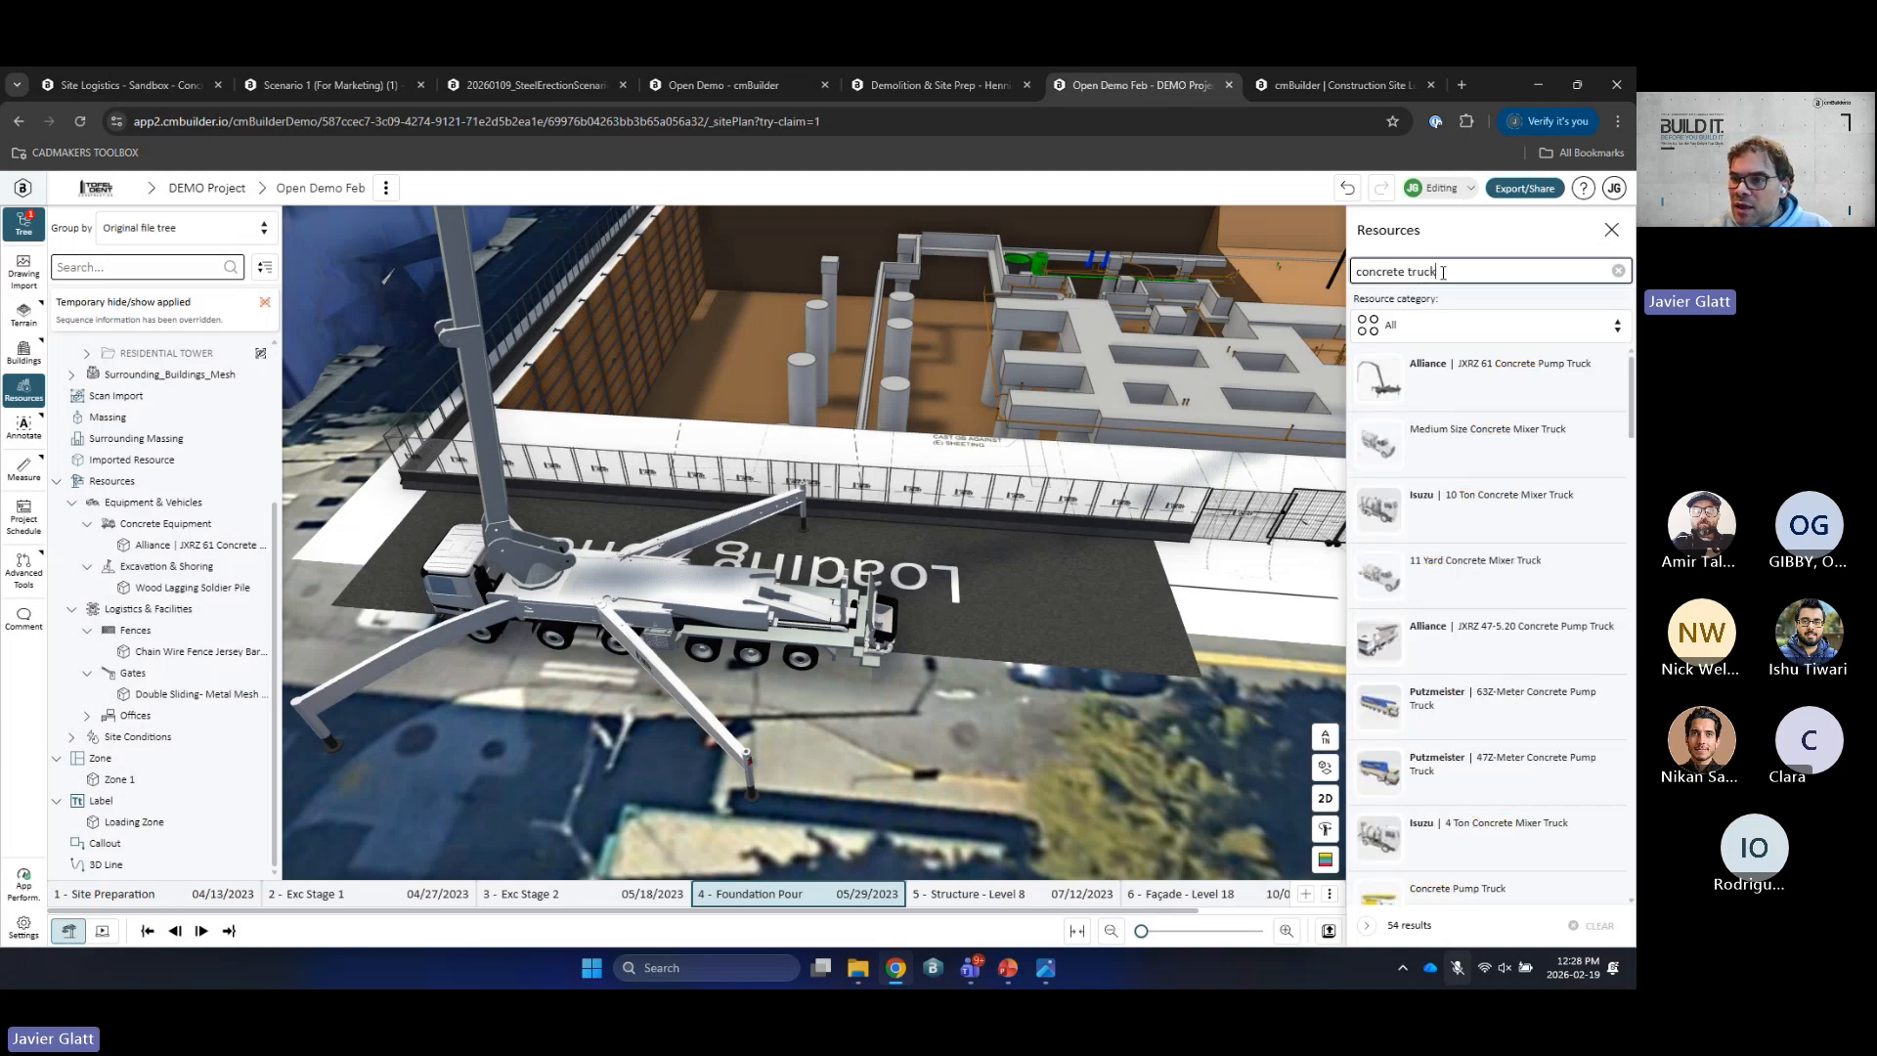
left_click(1501, 395)
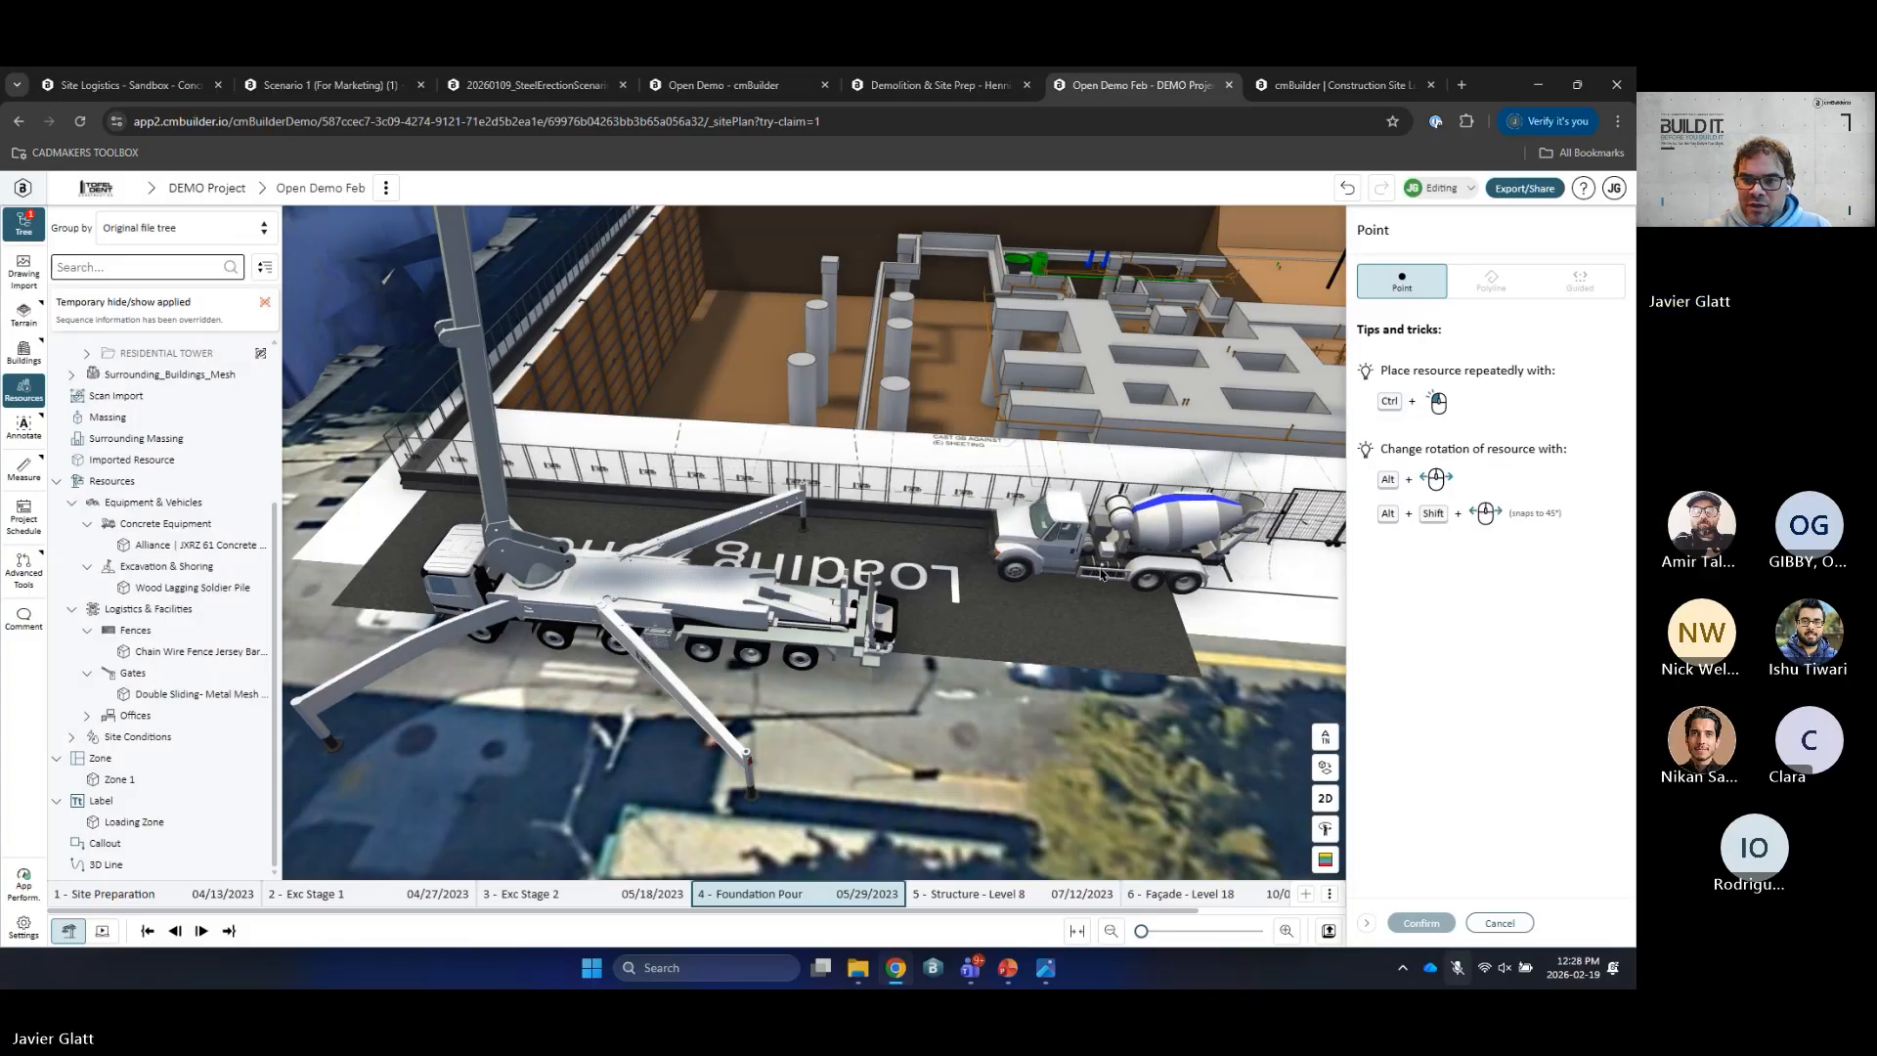
left_click(1102, 574)
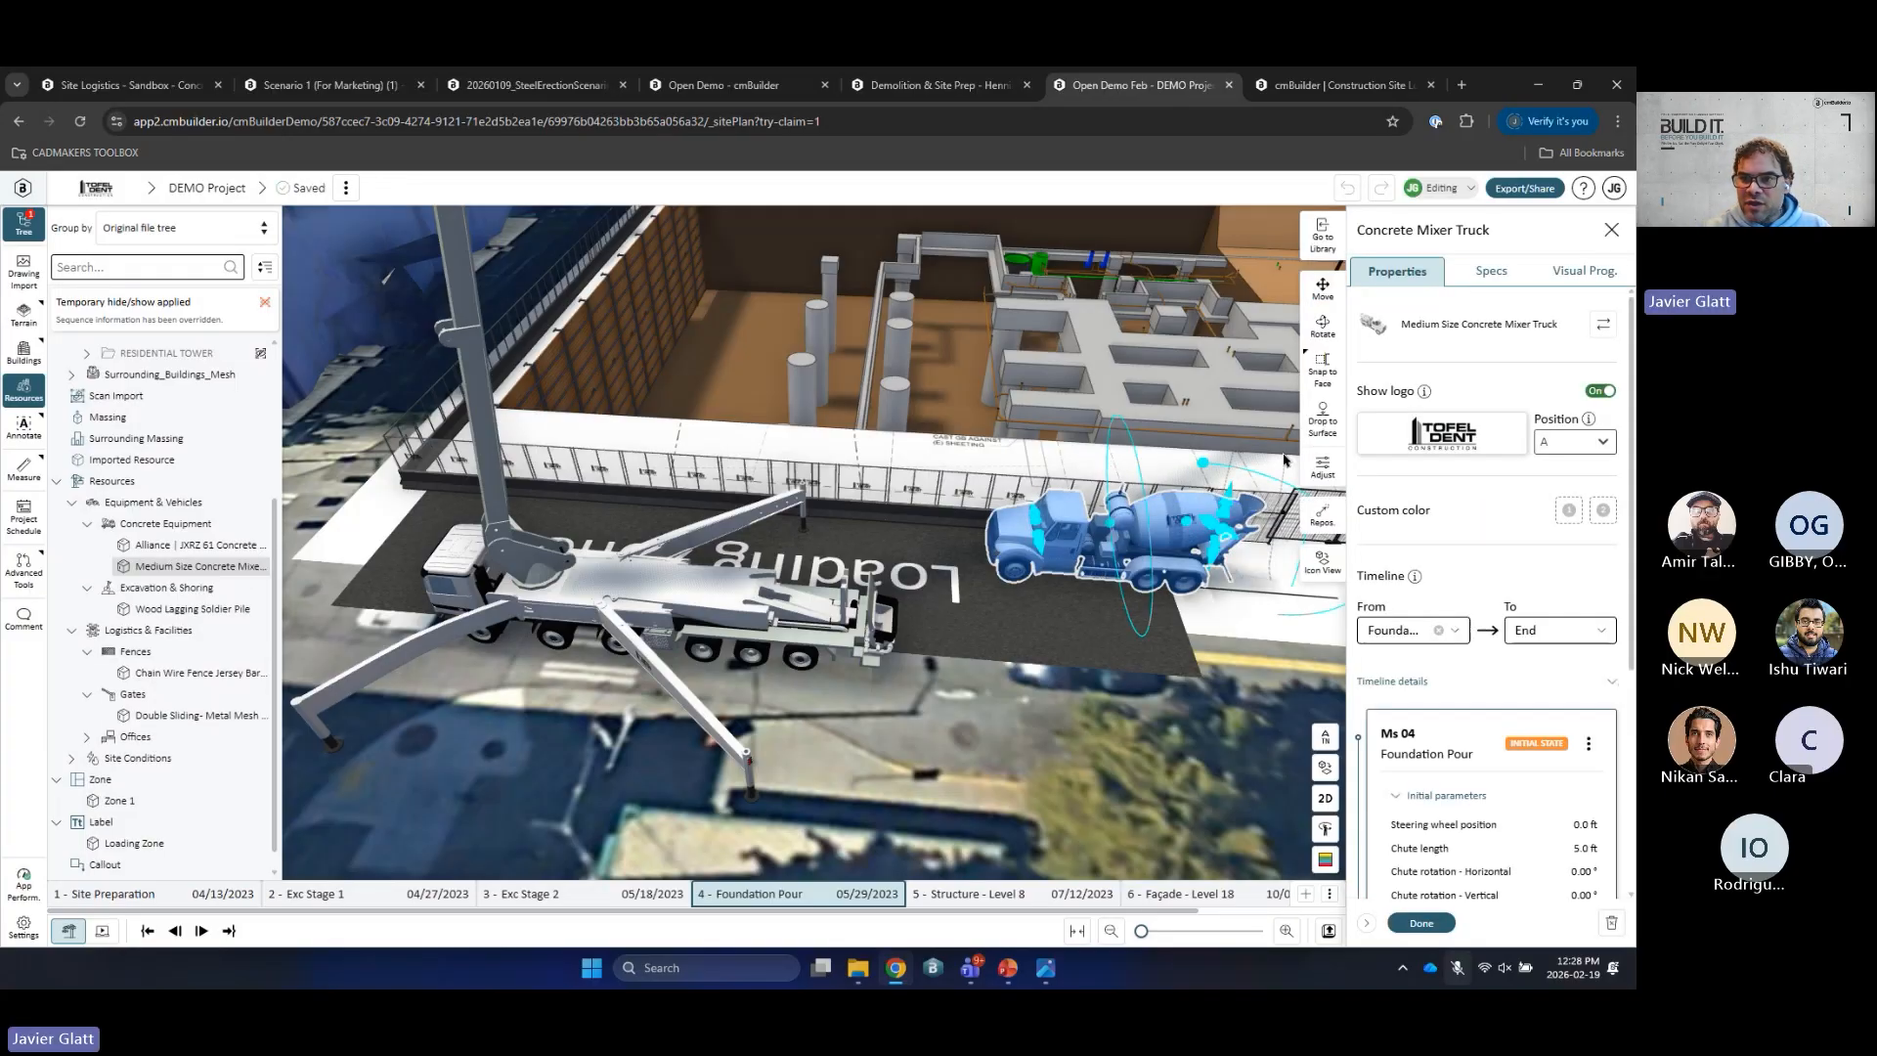
Step: Rotate the mixer truck to 180° about Z and move it toward the pump truck to global X position -80.0 ft
left_click(1322, 325)
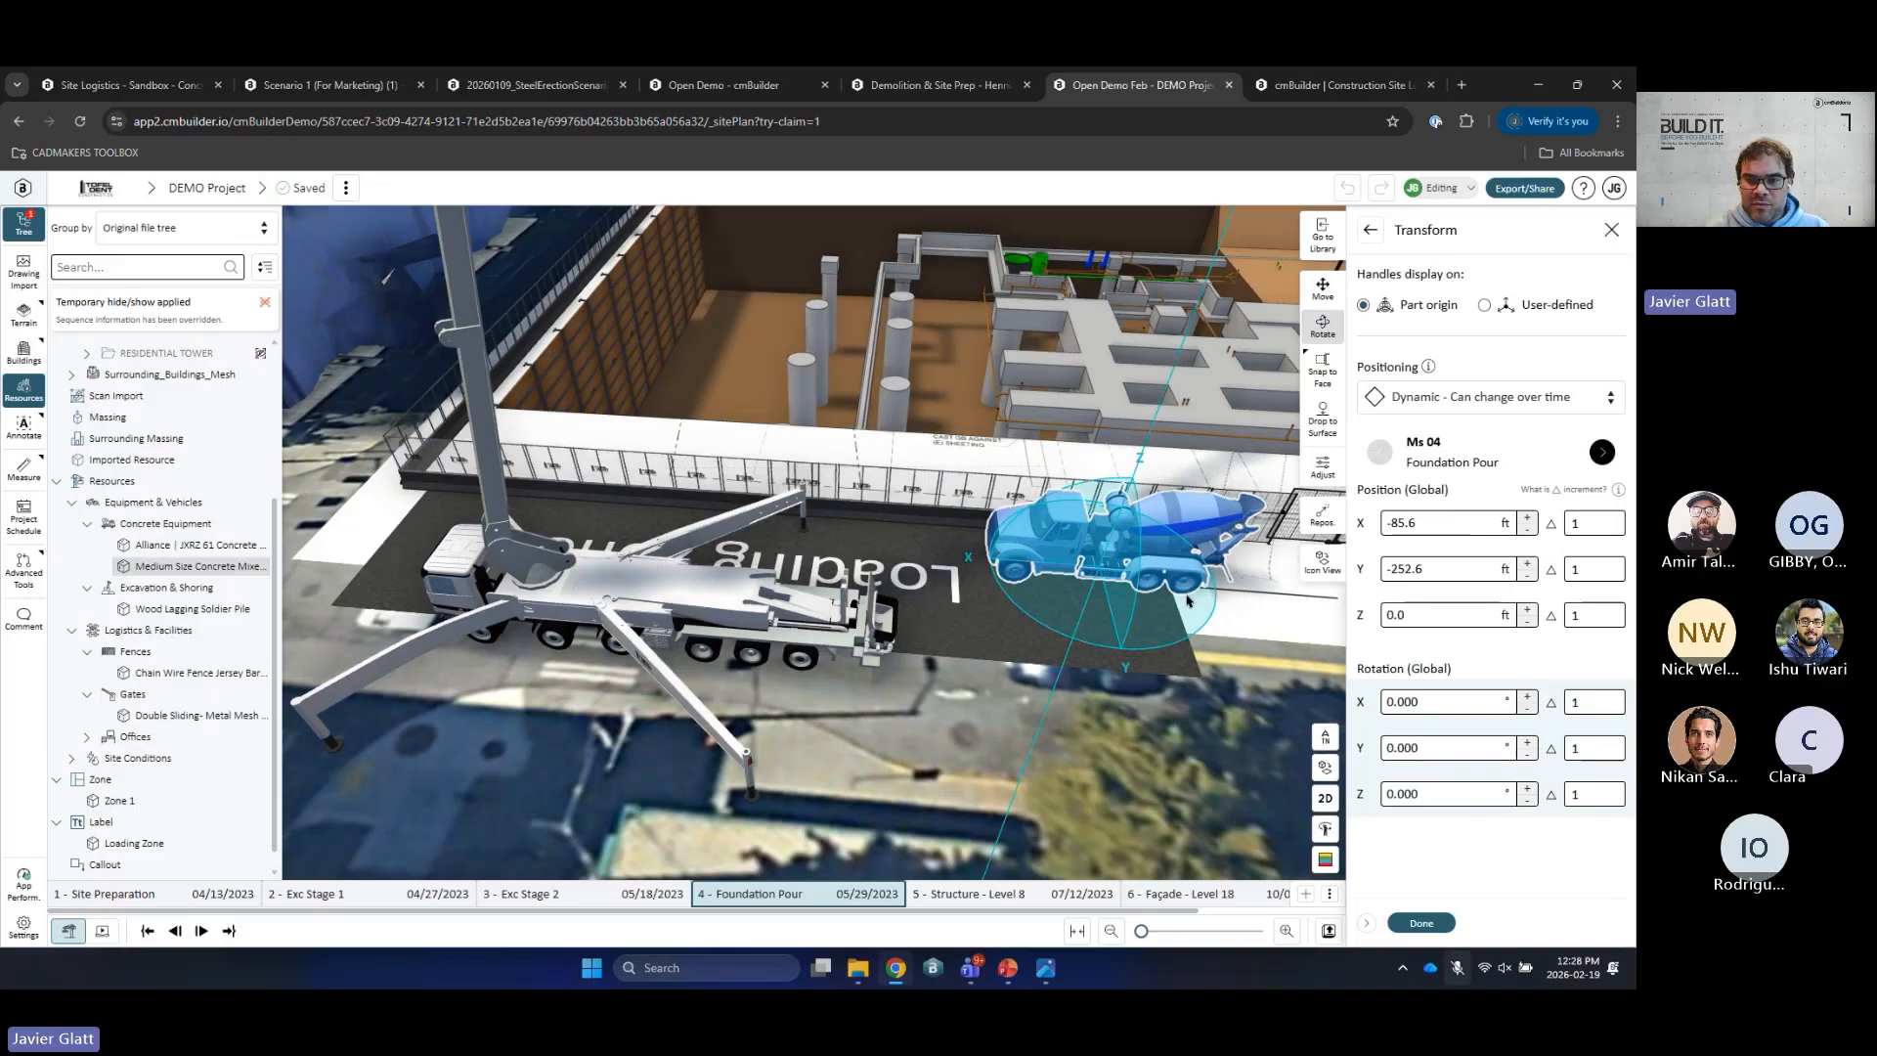
left_click_drag(1187, 600, 1144, 531)
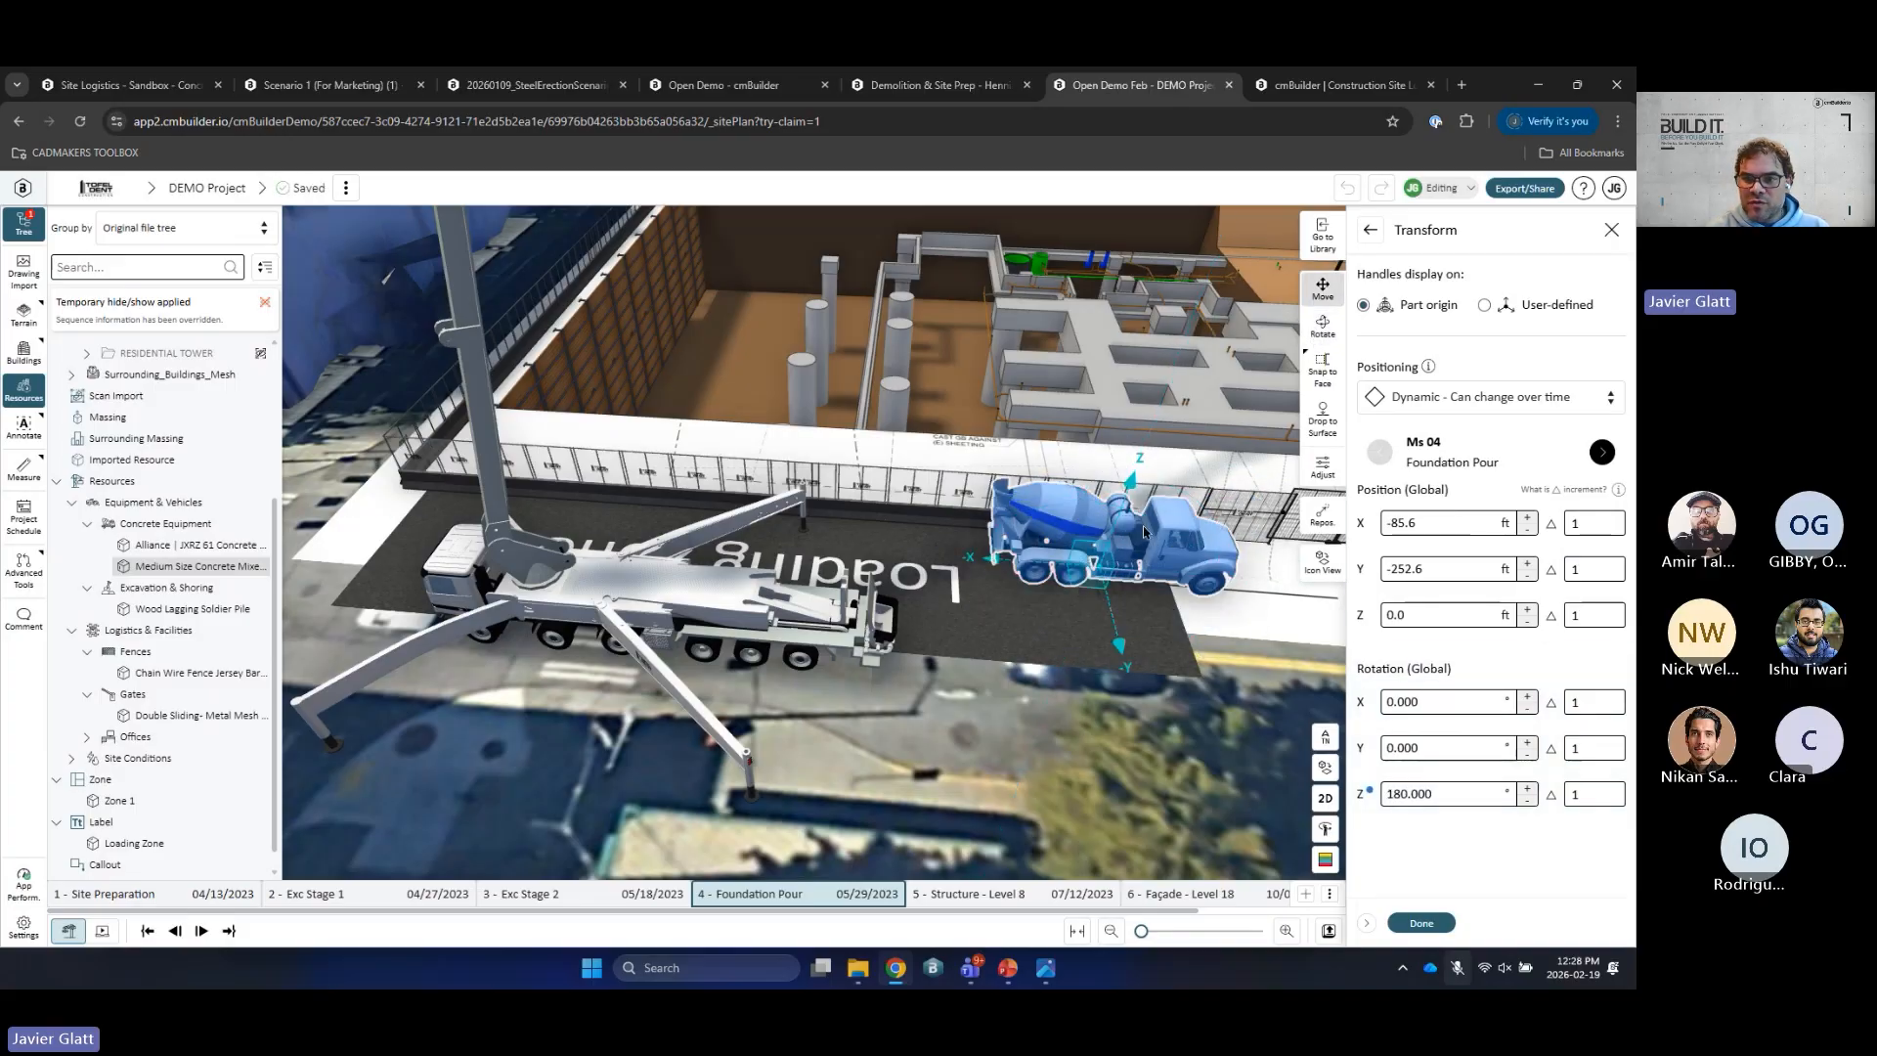
left_click_drag(1033, 562, 985, 559)
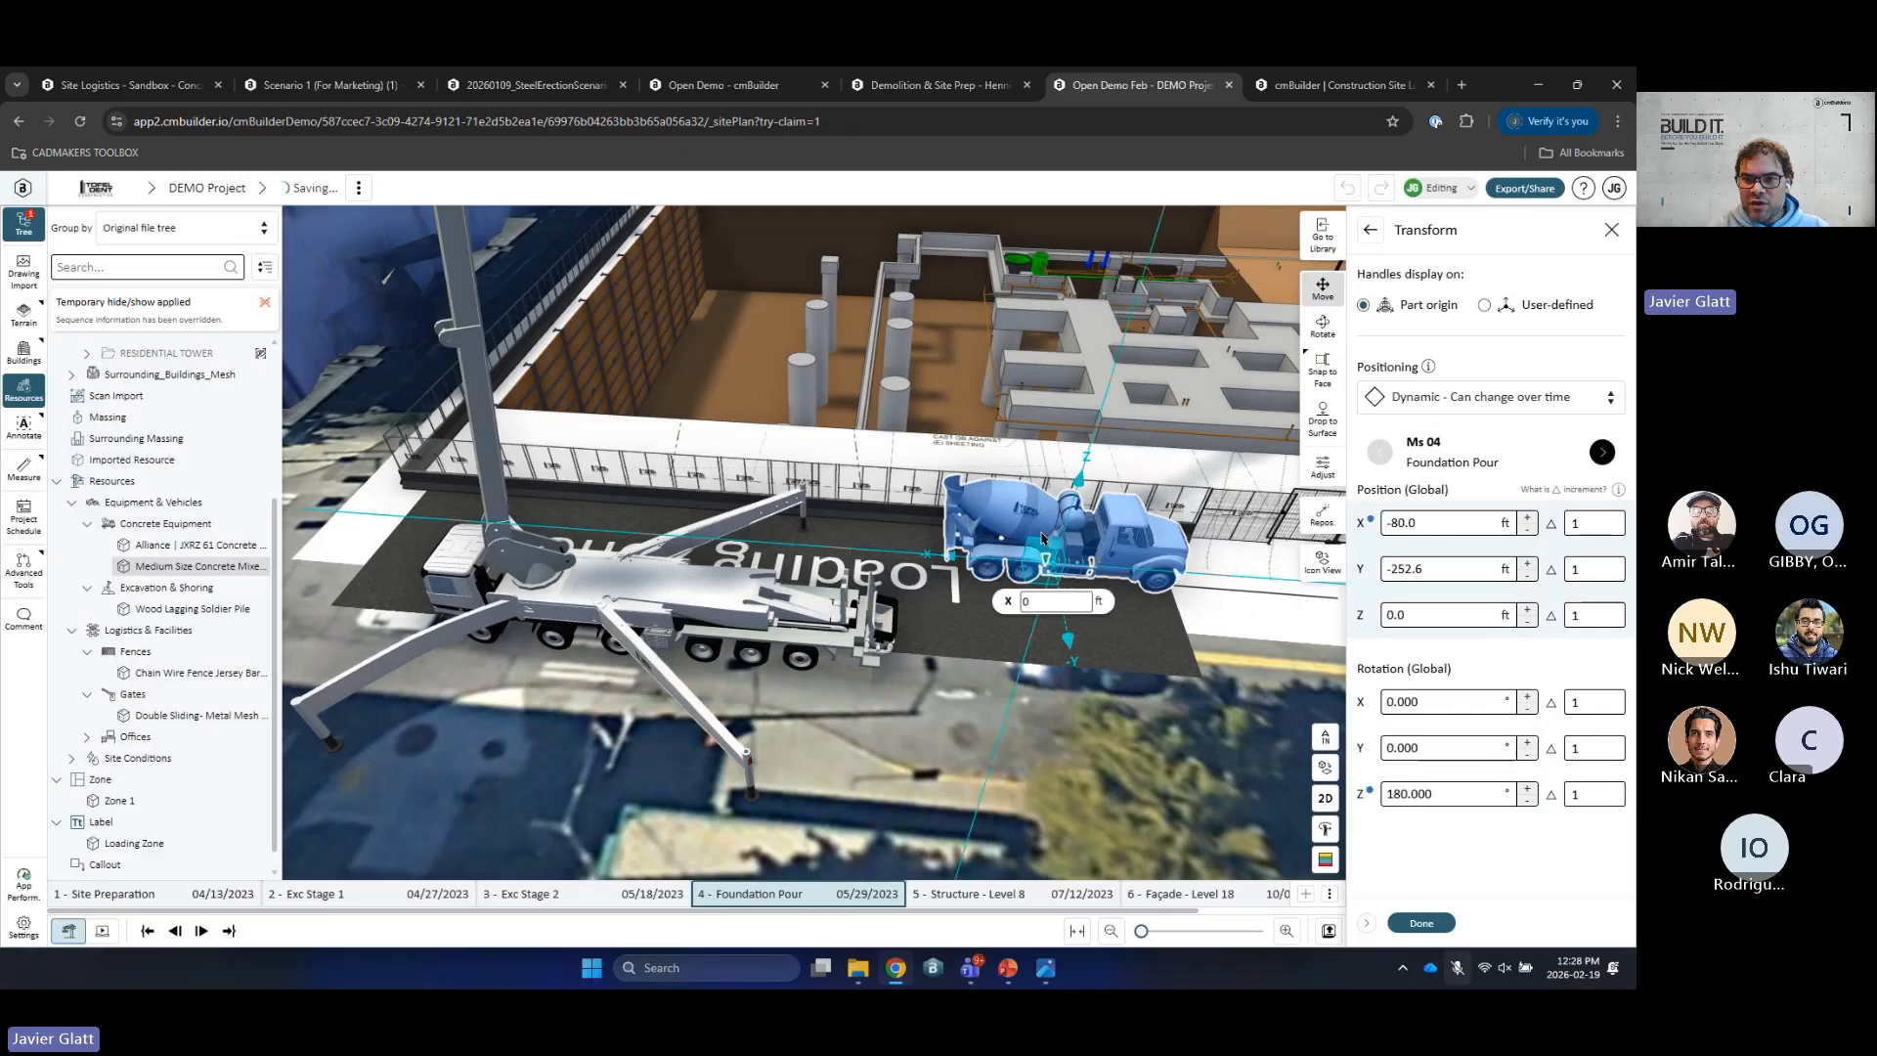
Step: Paste a second mixer truck beside the first and rotate its chute horizontally to about 80° toward the pump truck's hopper
key("ctrl+v")
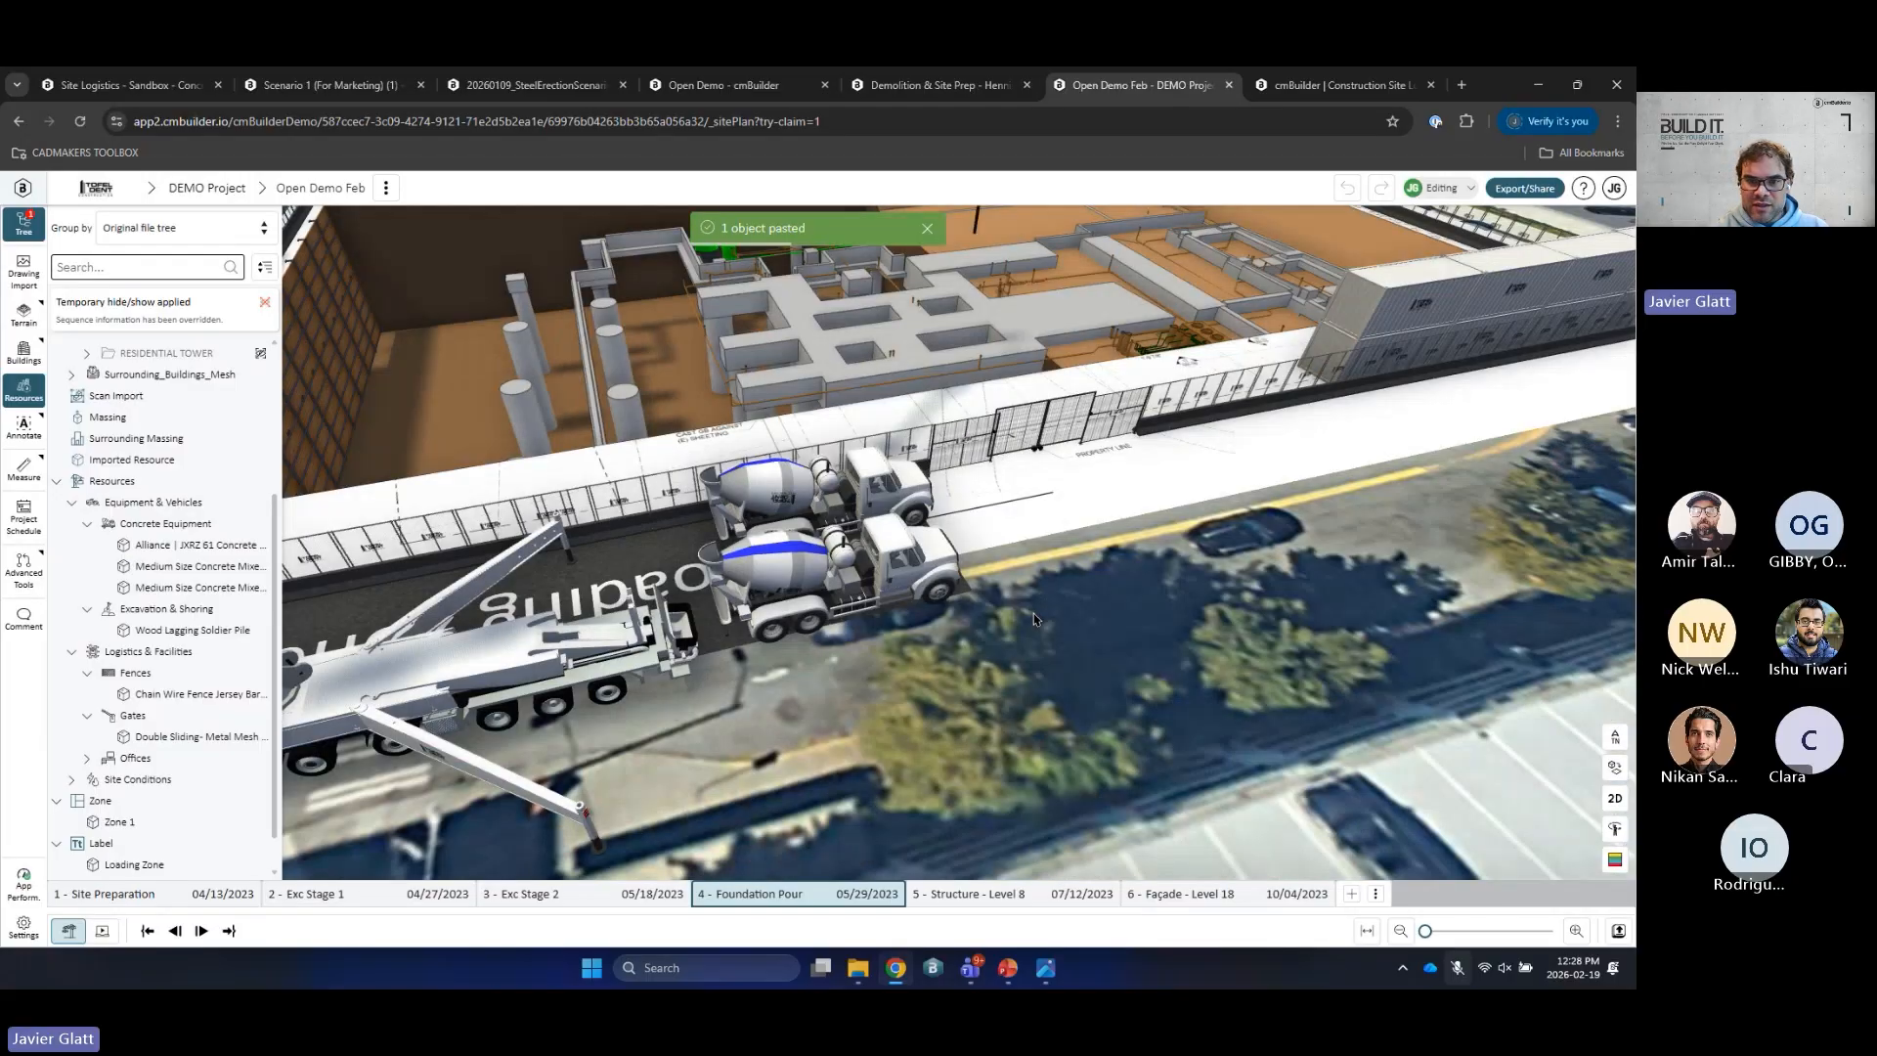
left_click_drag(1017, 689, 630, 619)
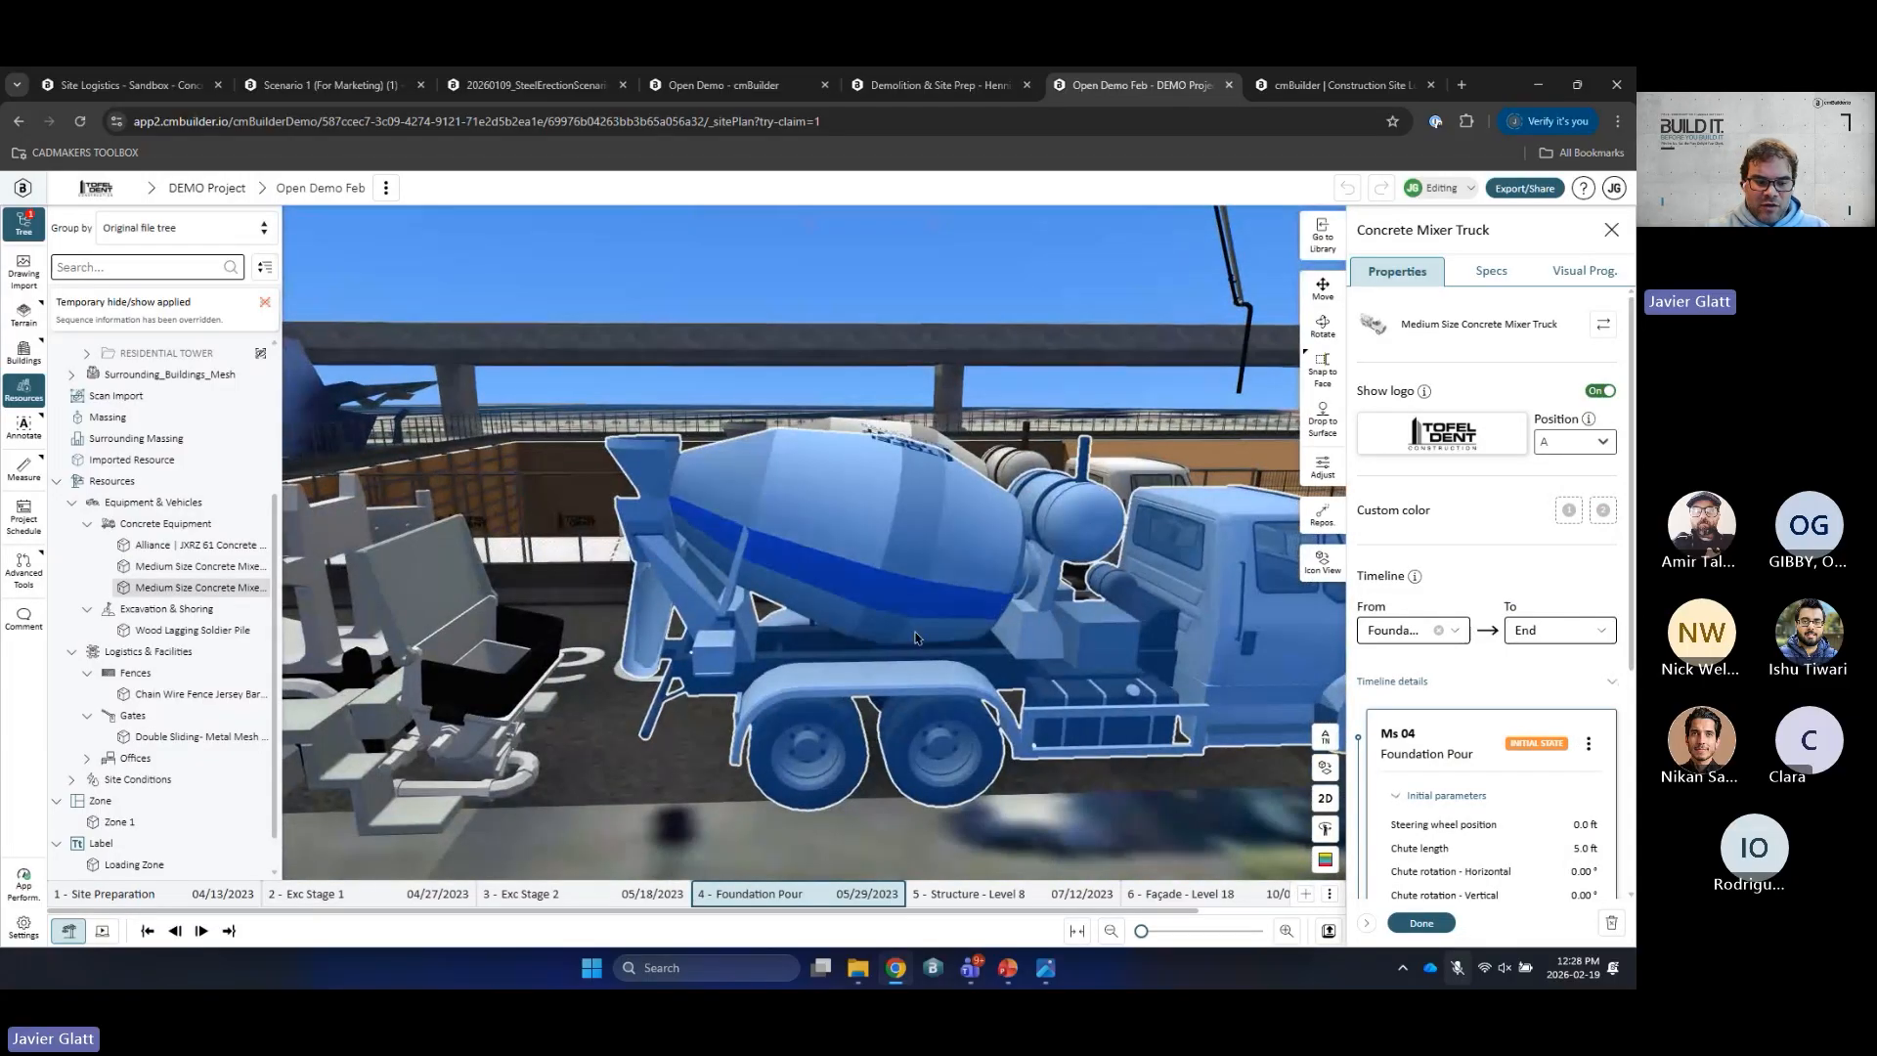
key("a")
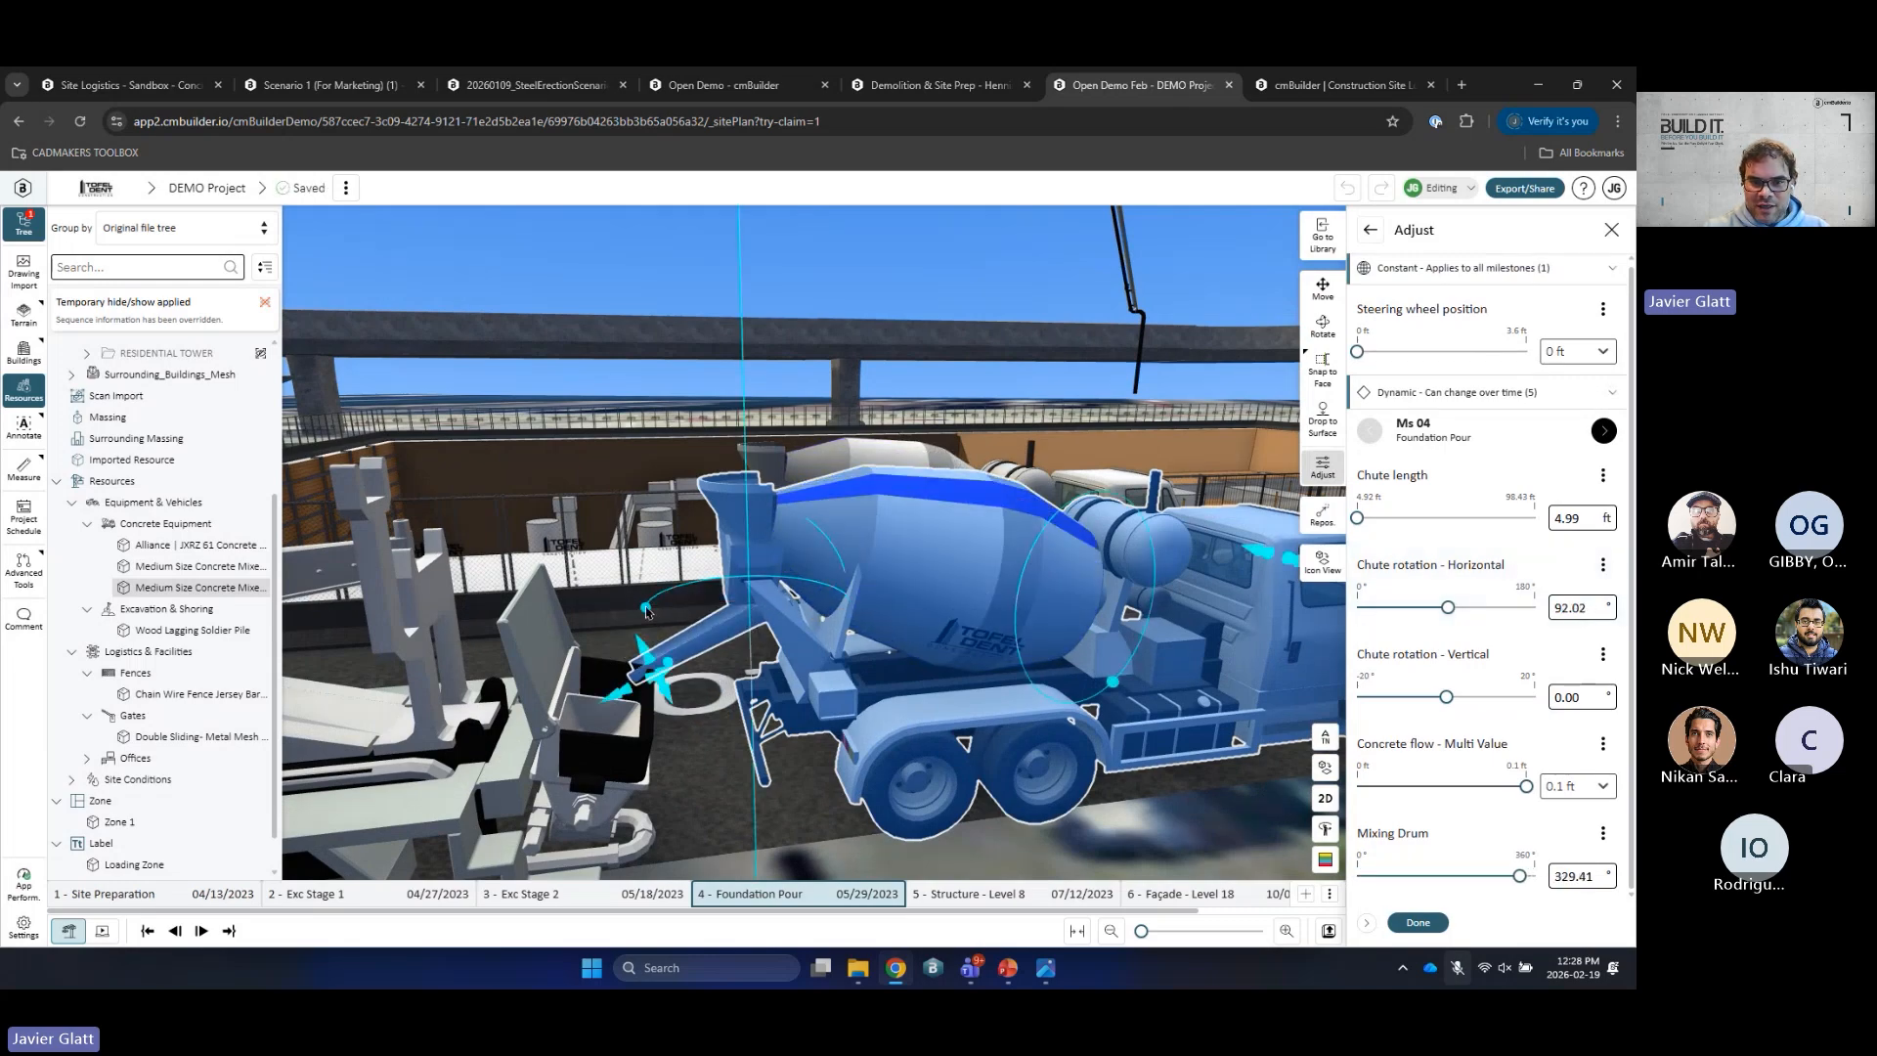
mouse_move(646, 612)
left_mouse_down()
mouse_move(699, 599)
mouse_move(626, 631)
mouse_move(645, 626)
left_mouse_up()
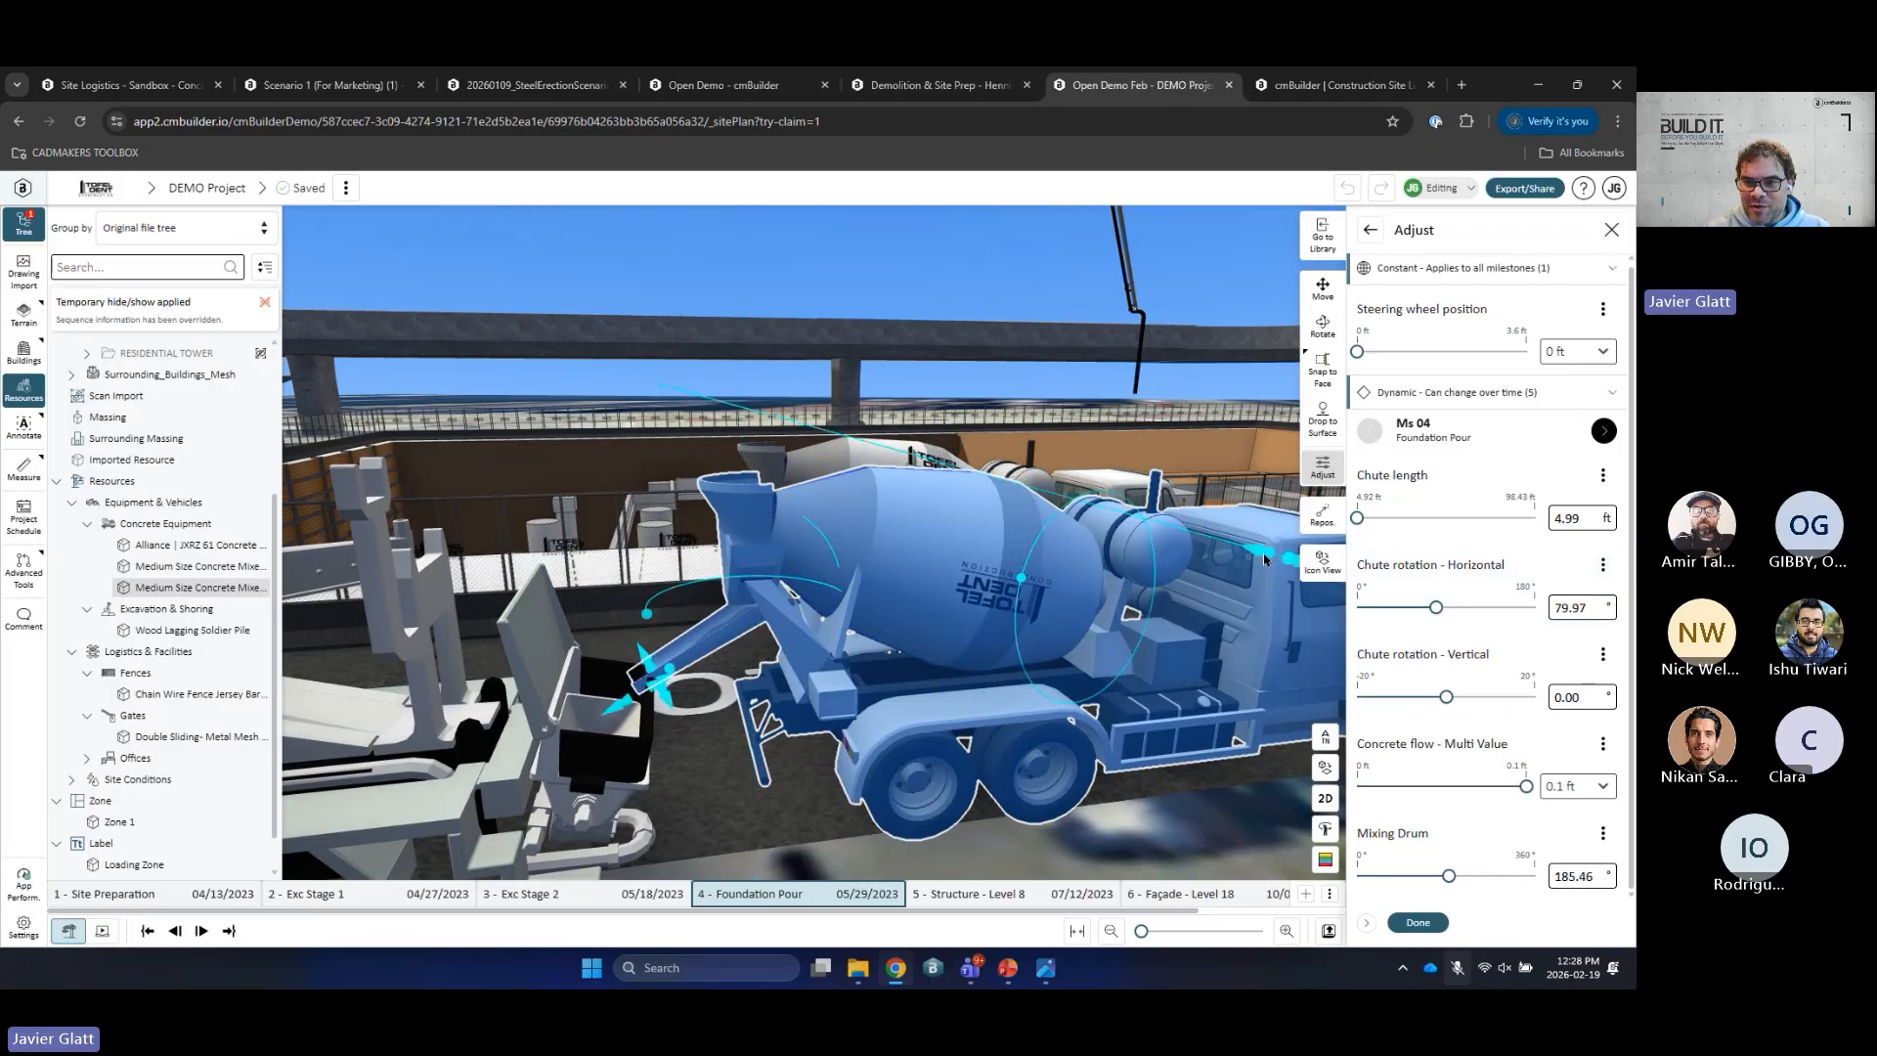
left_click_drag(1264, 555, 1298, 566)
left_click(1412, 922)
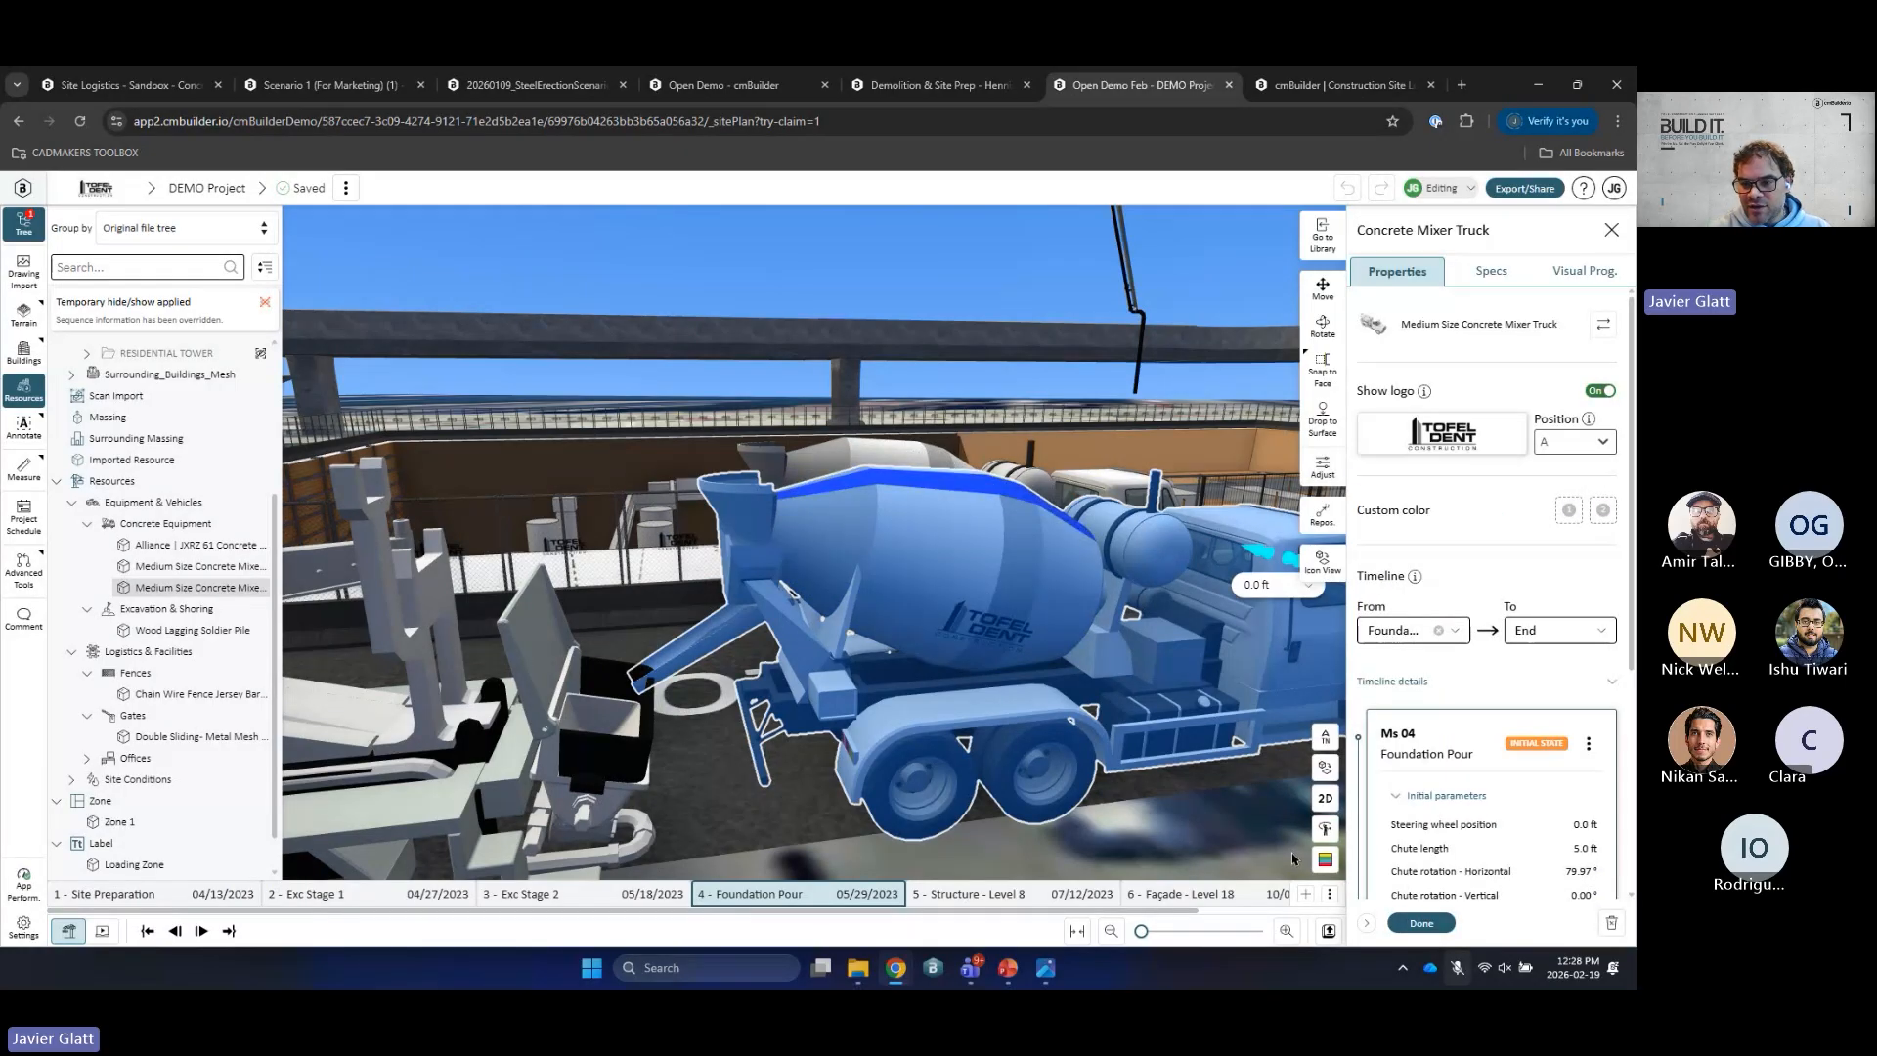
left_click(1202, 826)
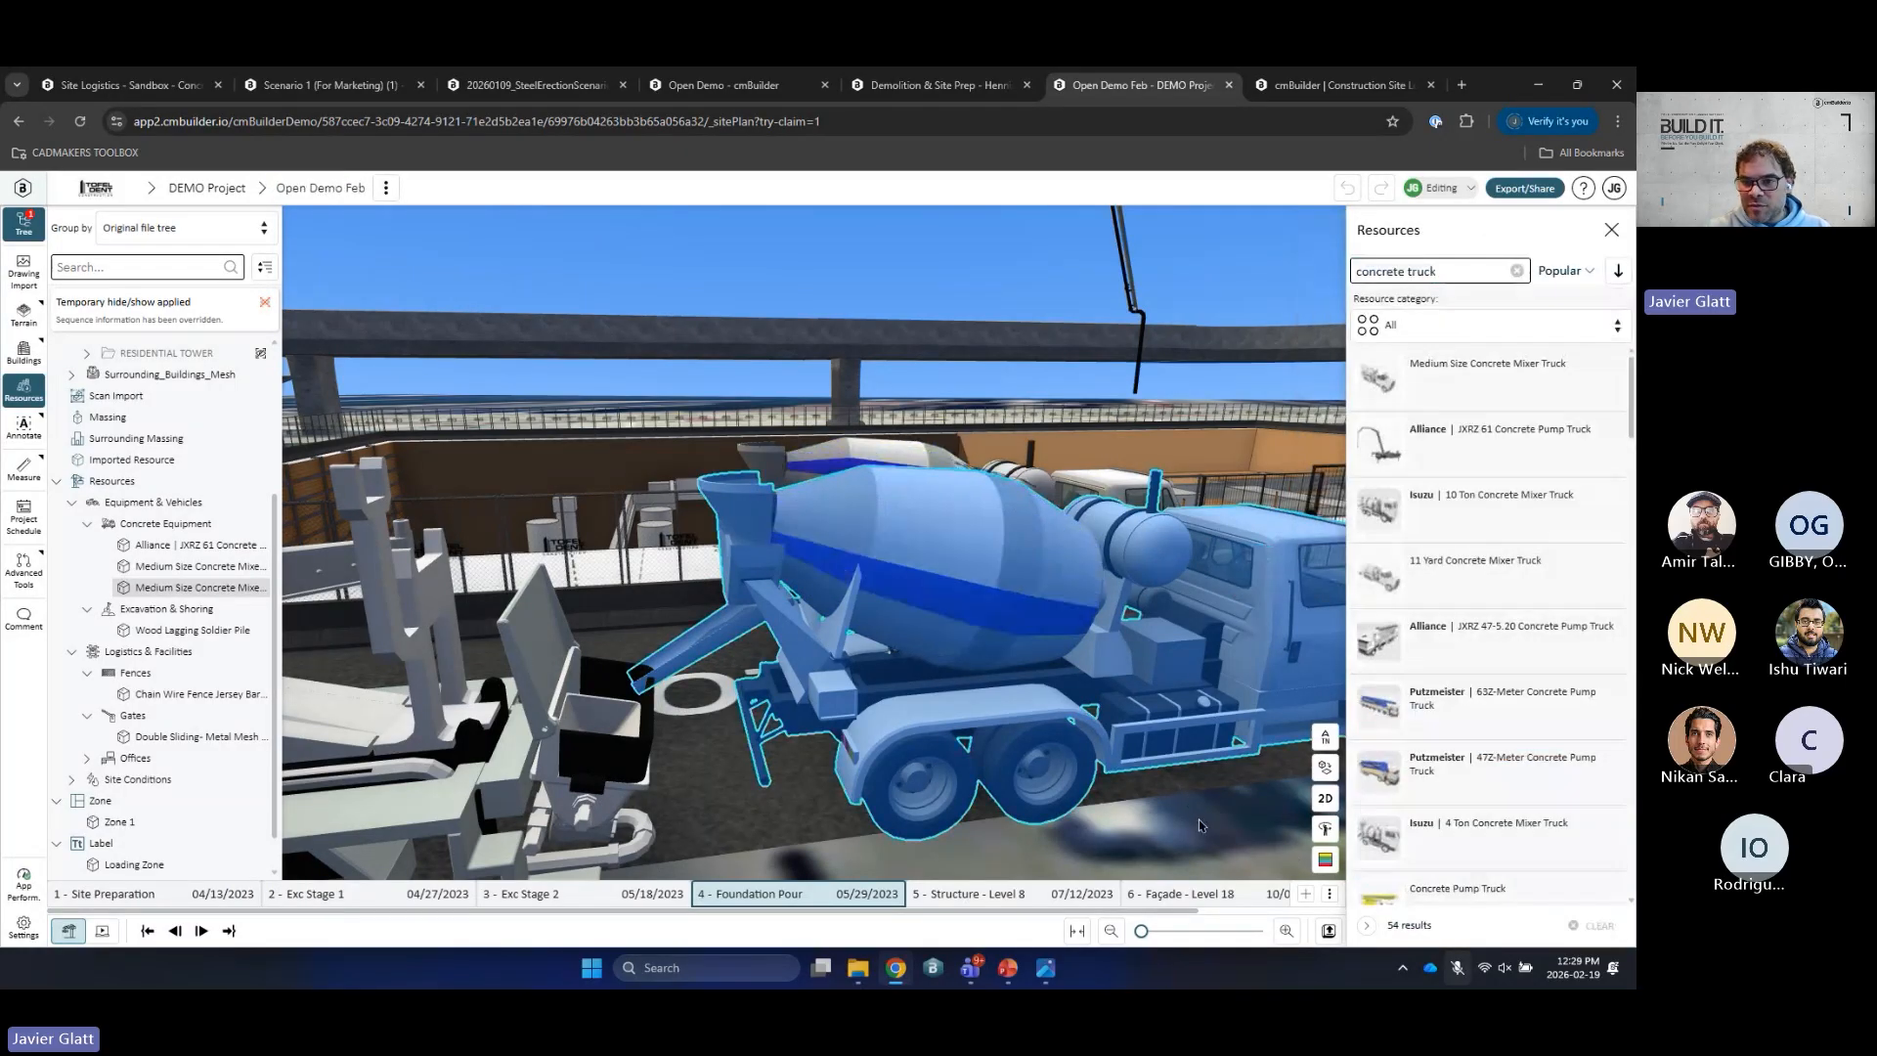
Step: Search the resources for water barr
left_click_drag(1200, 811, 1144, 594)
scroll(1060, 587, "down", 4)
scroll(878, 643, "down", 2)
scroll(1082, 598, "down", 2)
scroll(1124, 587, "up", 1)
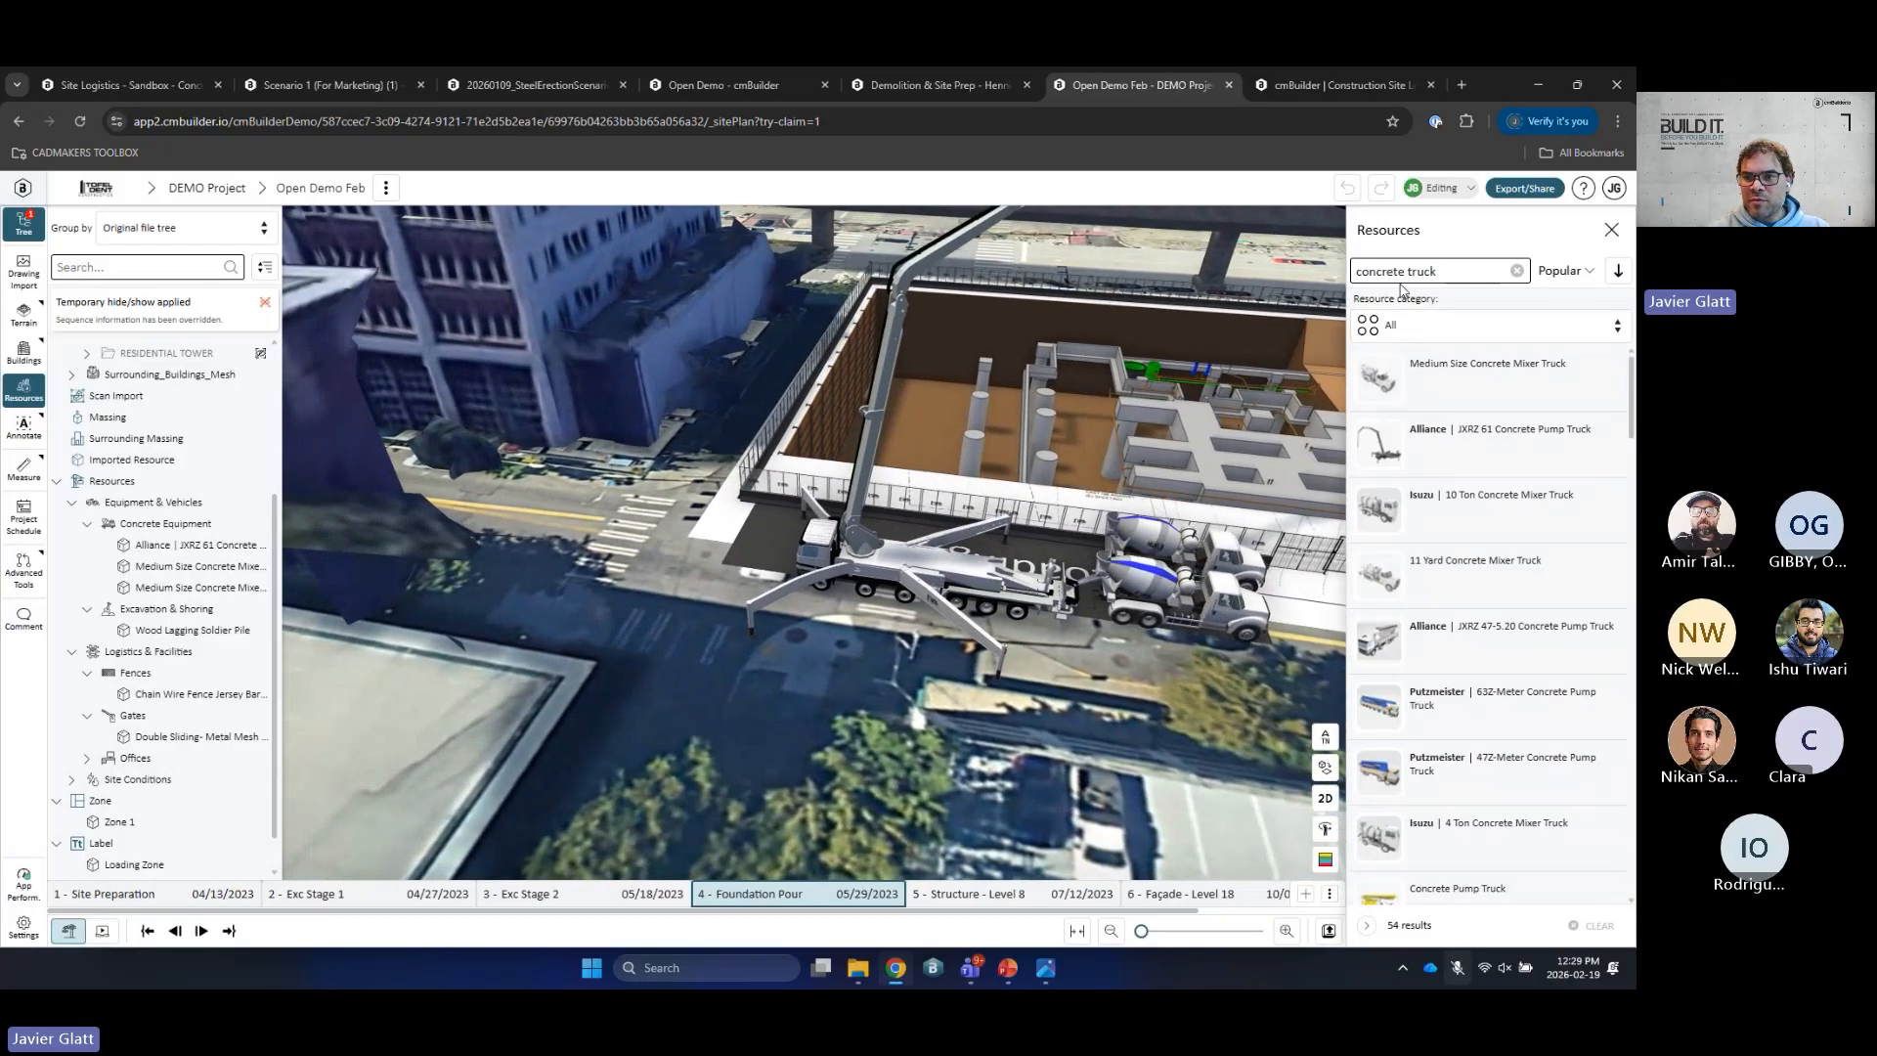
left_click(1400, 282)
key("ctrl+a")
type("w")
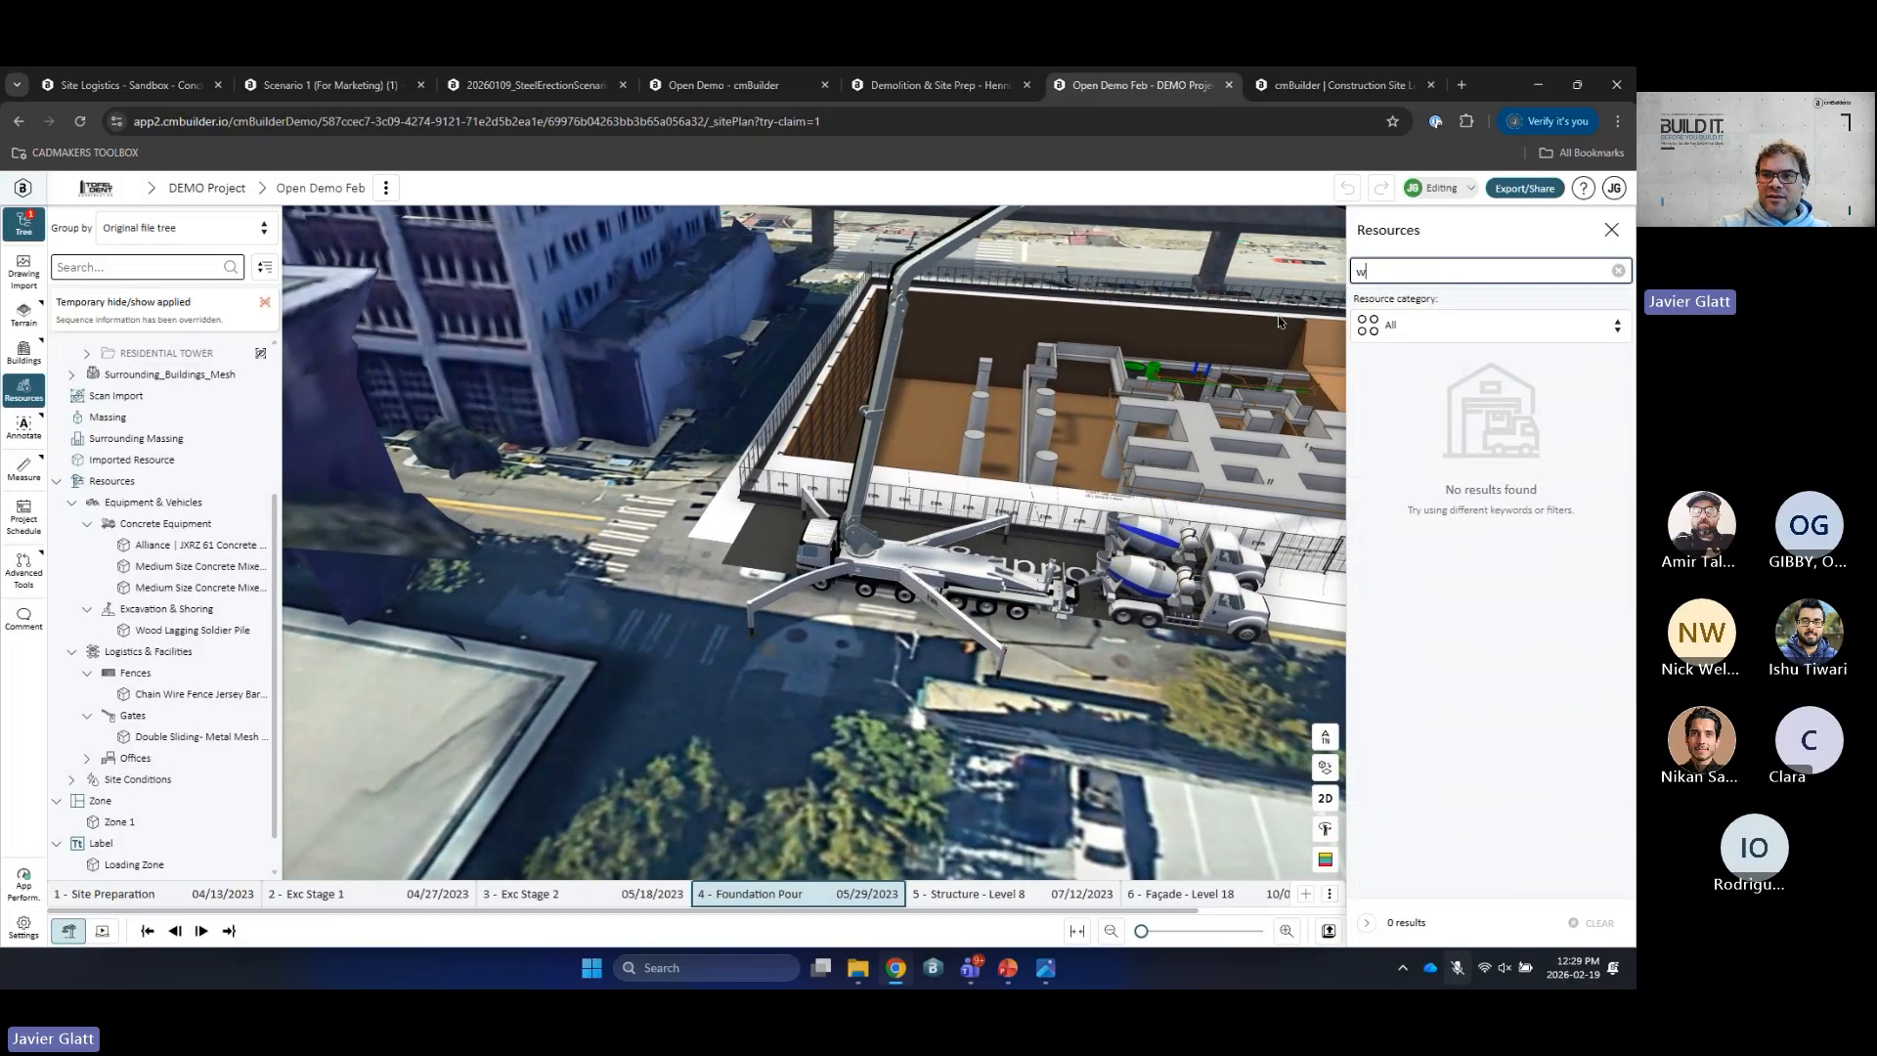
type("ater")
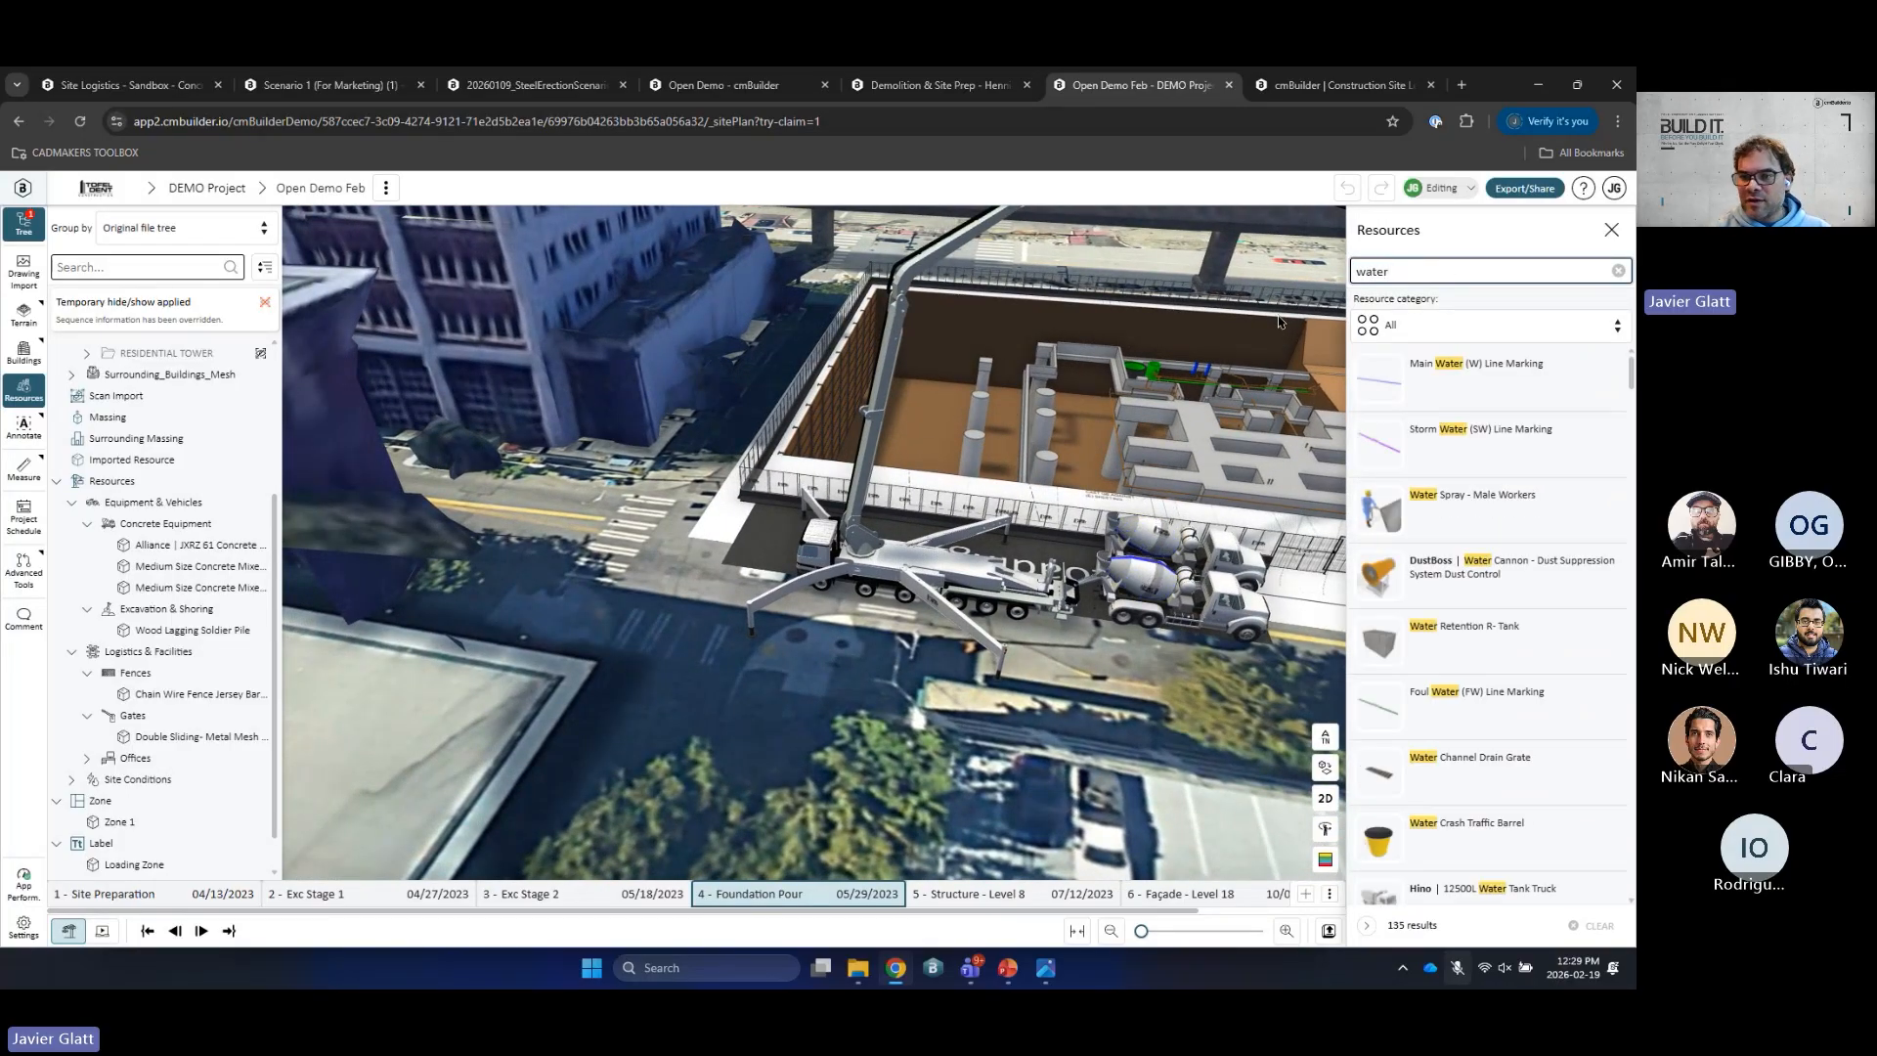
type(" barr")
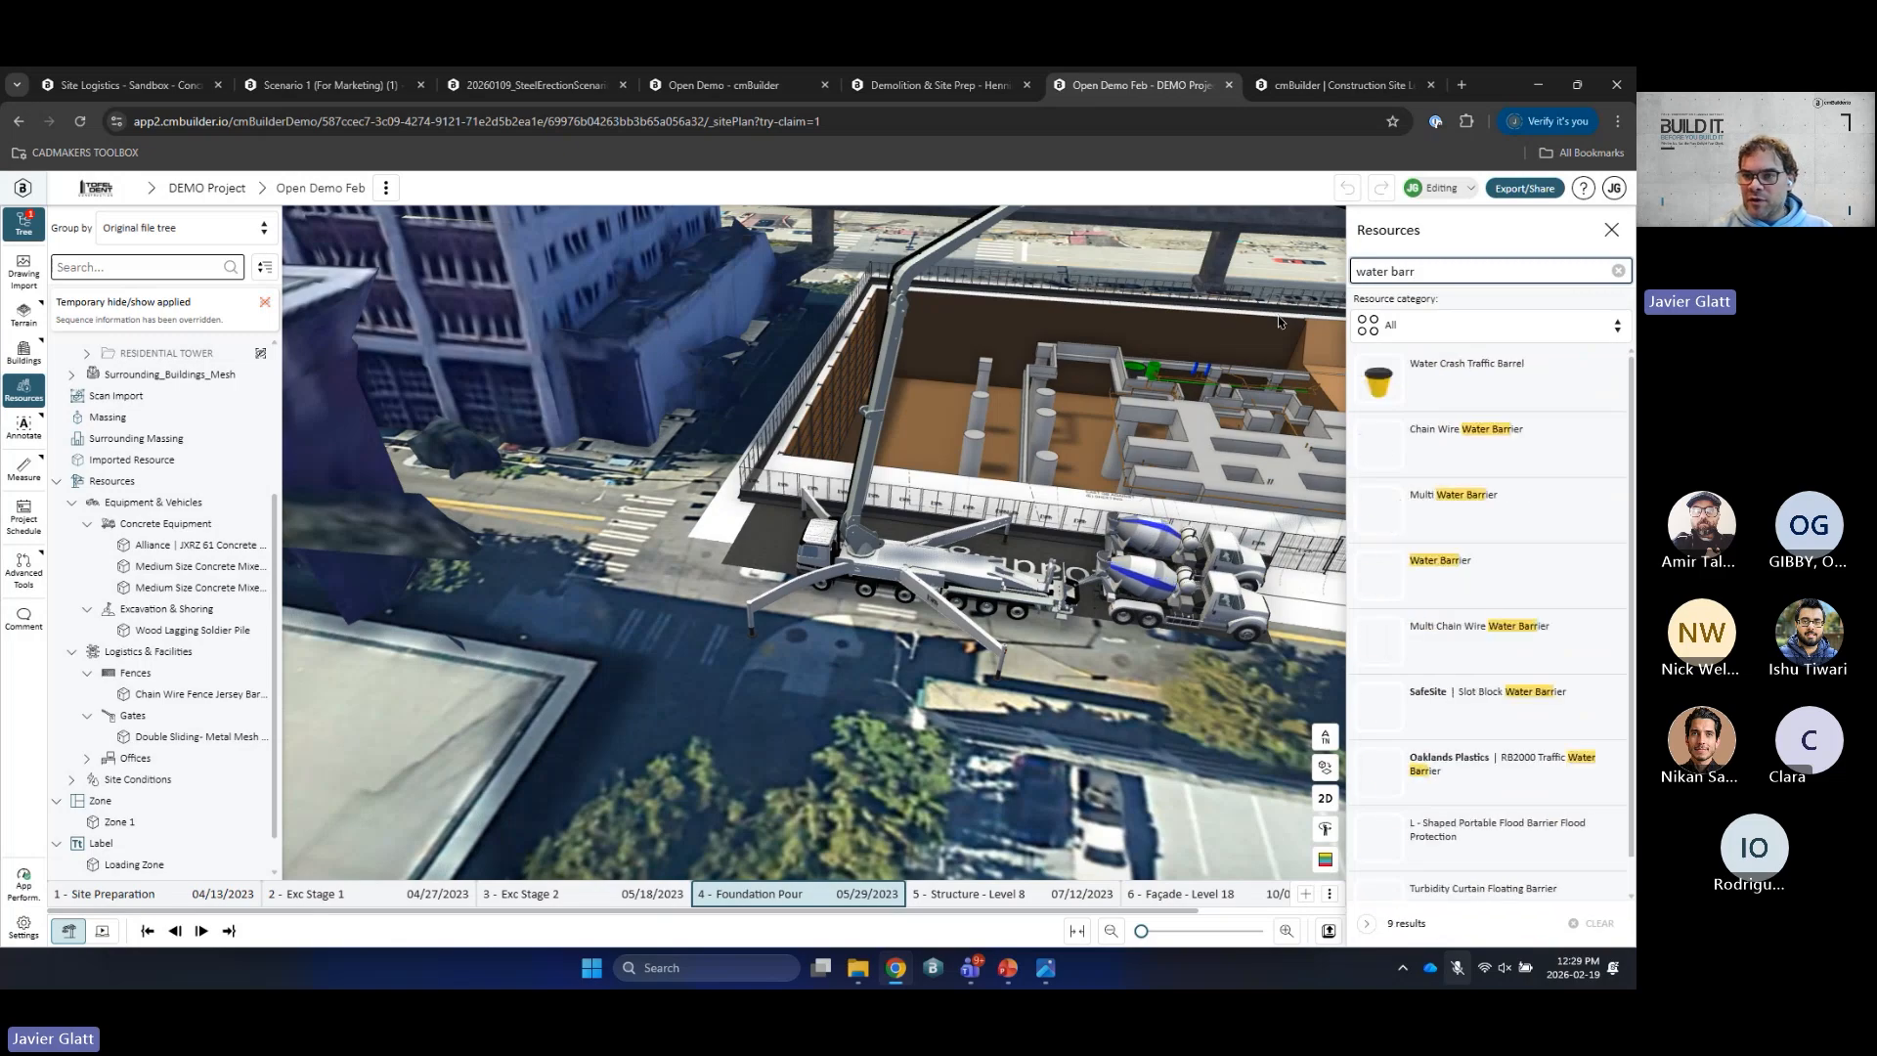
Step: Place a Multi Water Barrier along a polyline on the street side of the trucks, with segments about 101, 62 and 98 ft long
left_click(1504, 523)
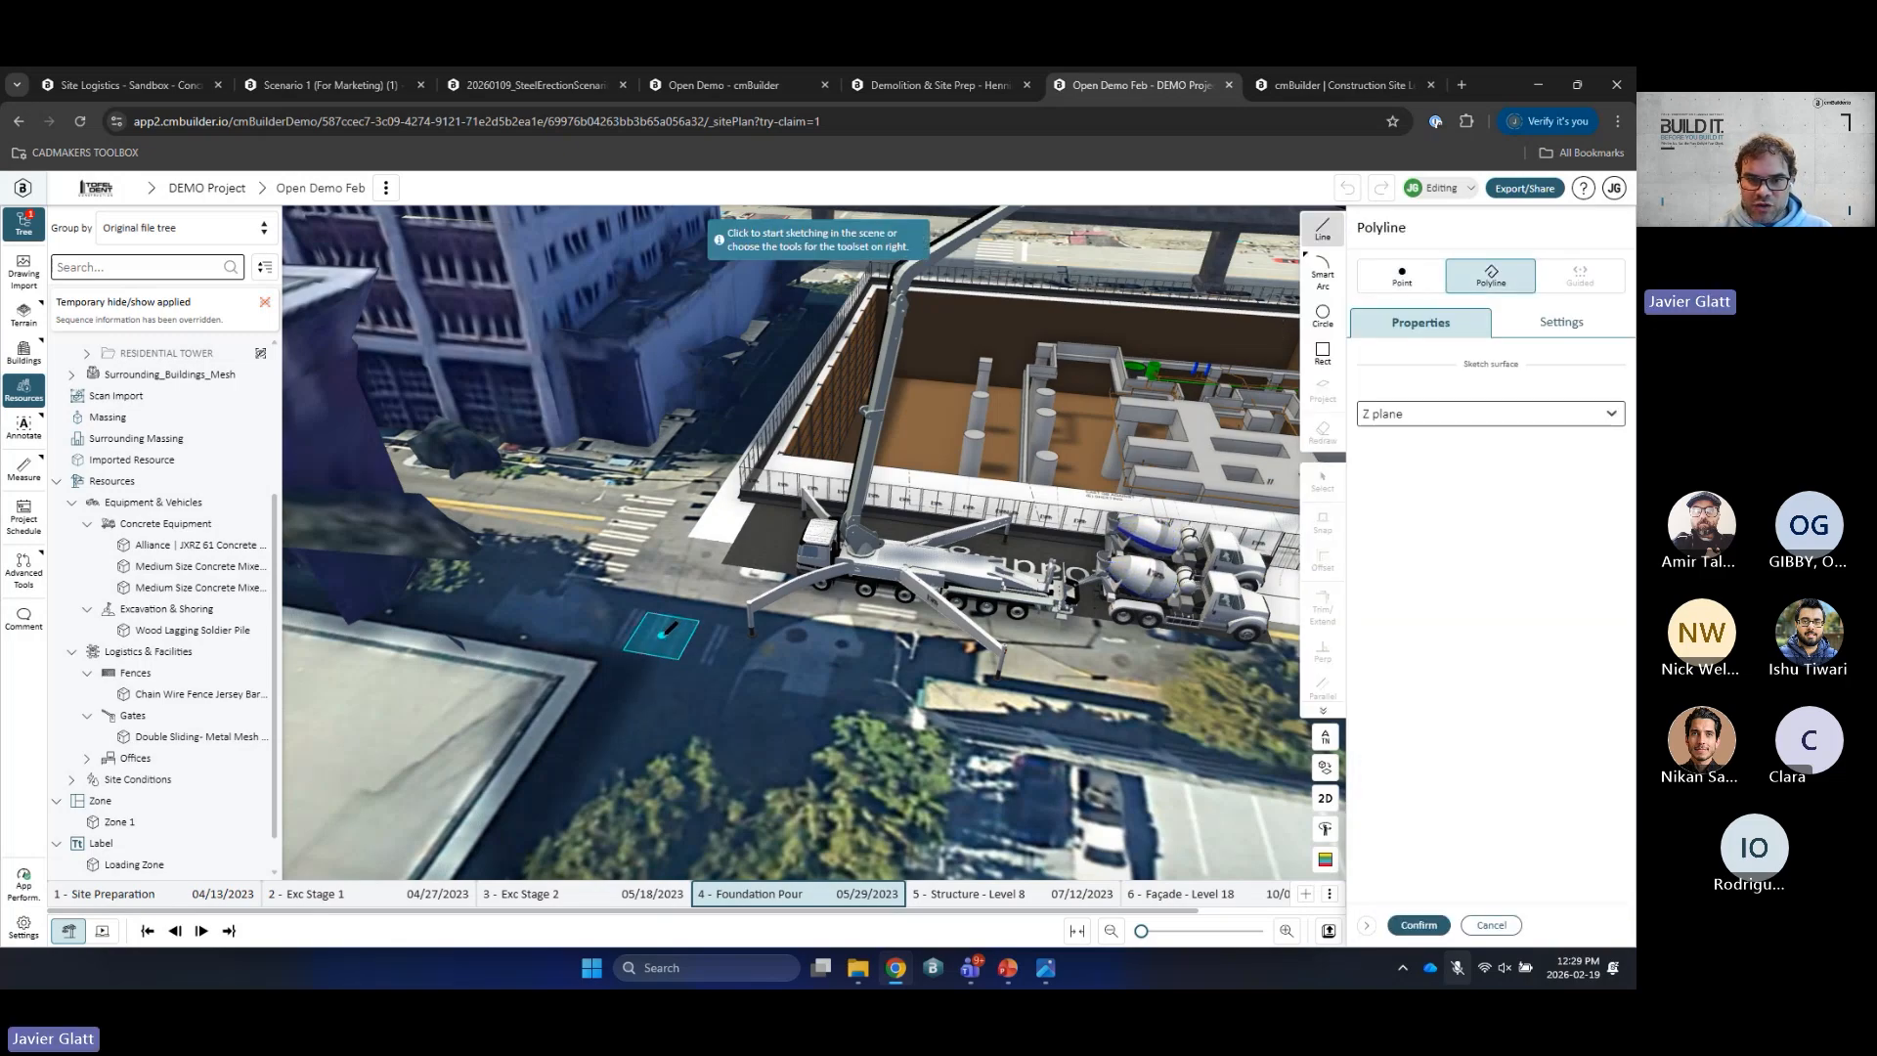
left_click(665, 632)
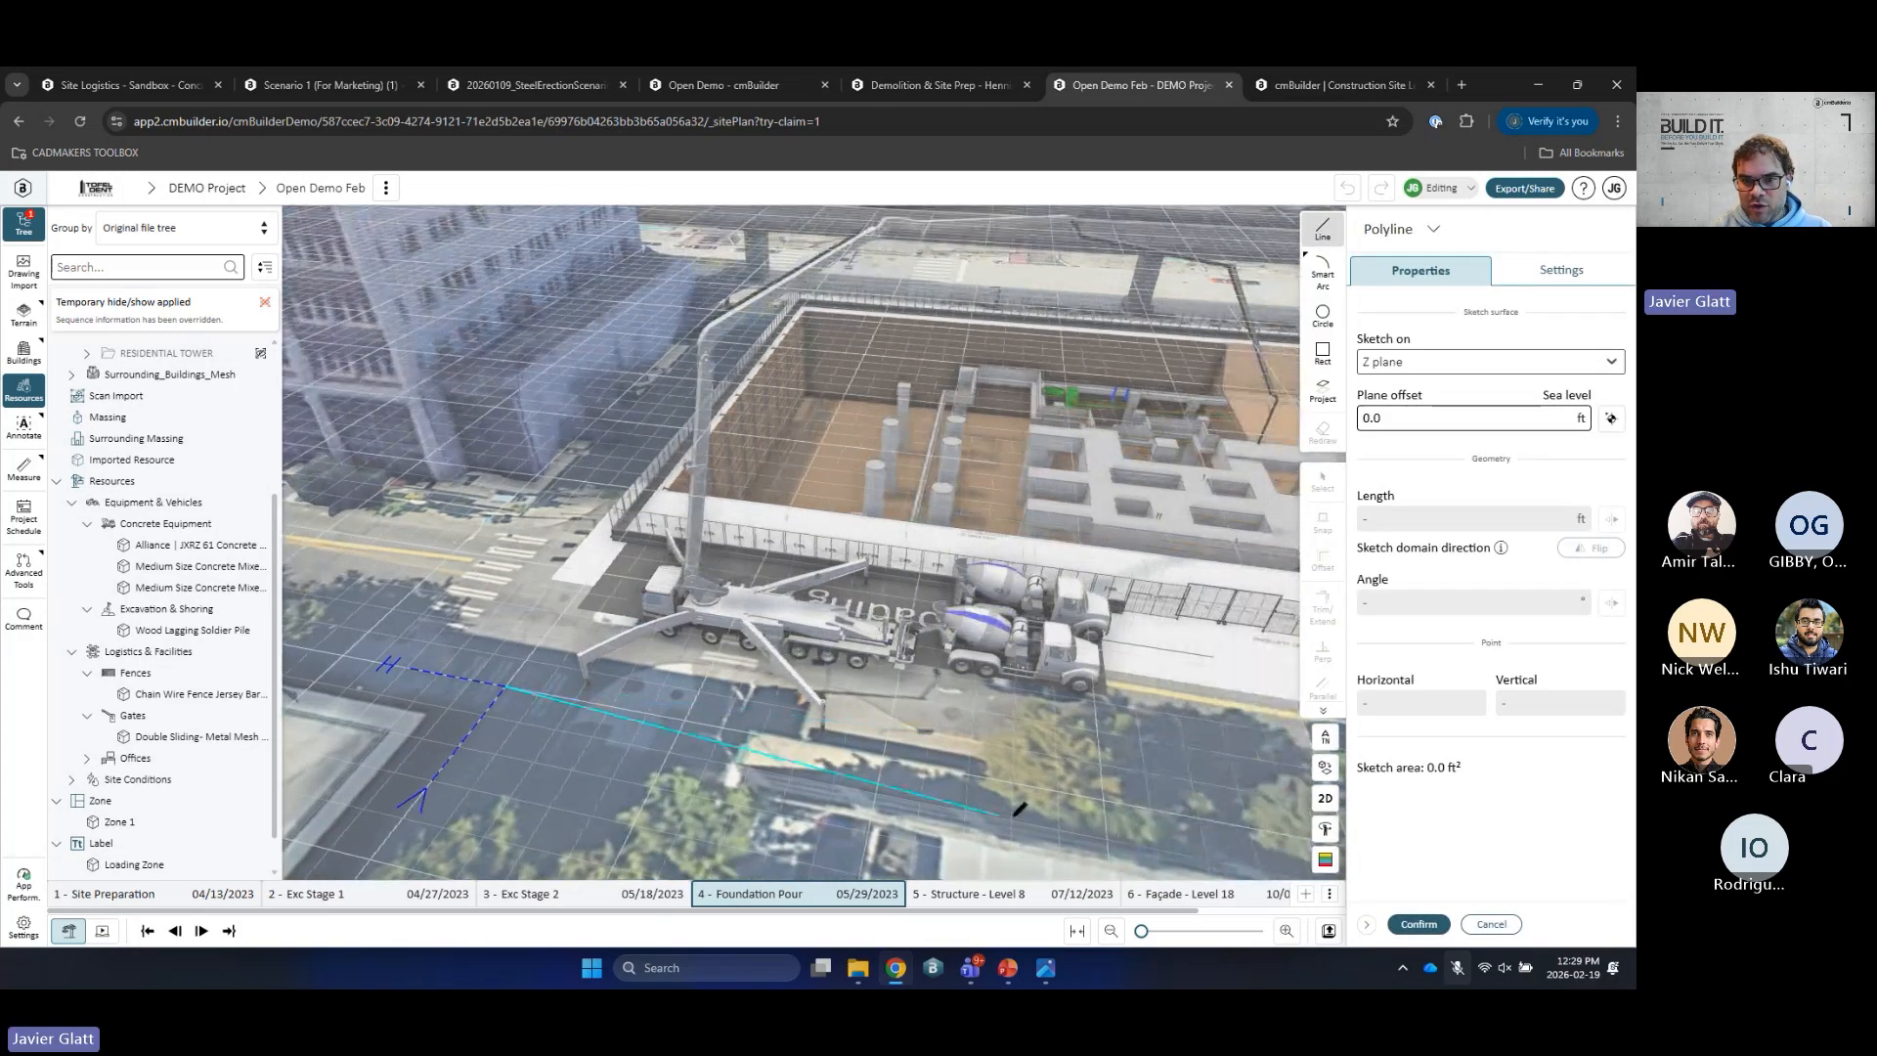
left_click(1125, 793)
middle_click_drag(1134, 793, 767, 860)
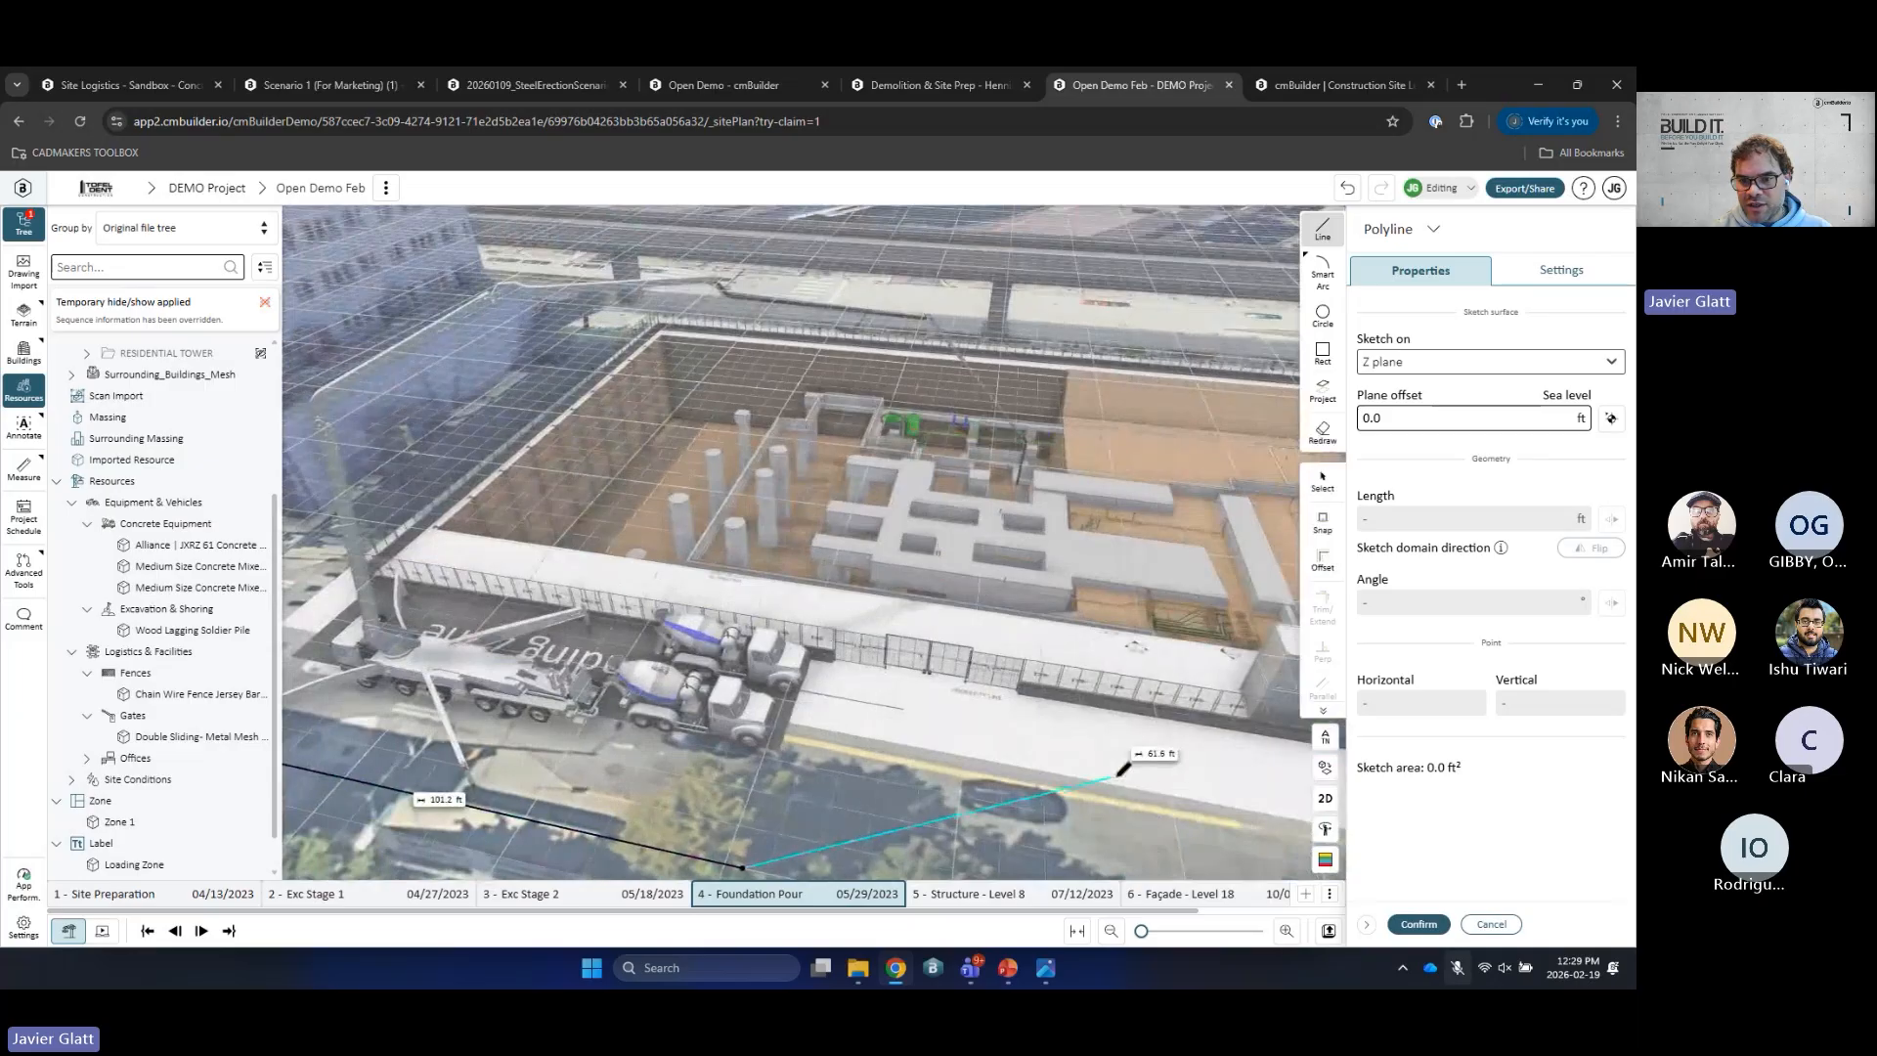
left_click(1118, 775)
middle_click_drag(1224, 775, 817, 759)
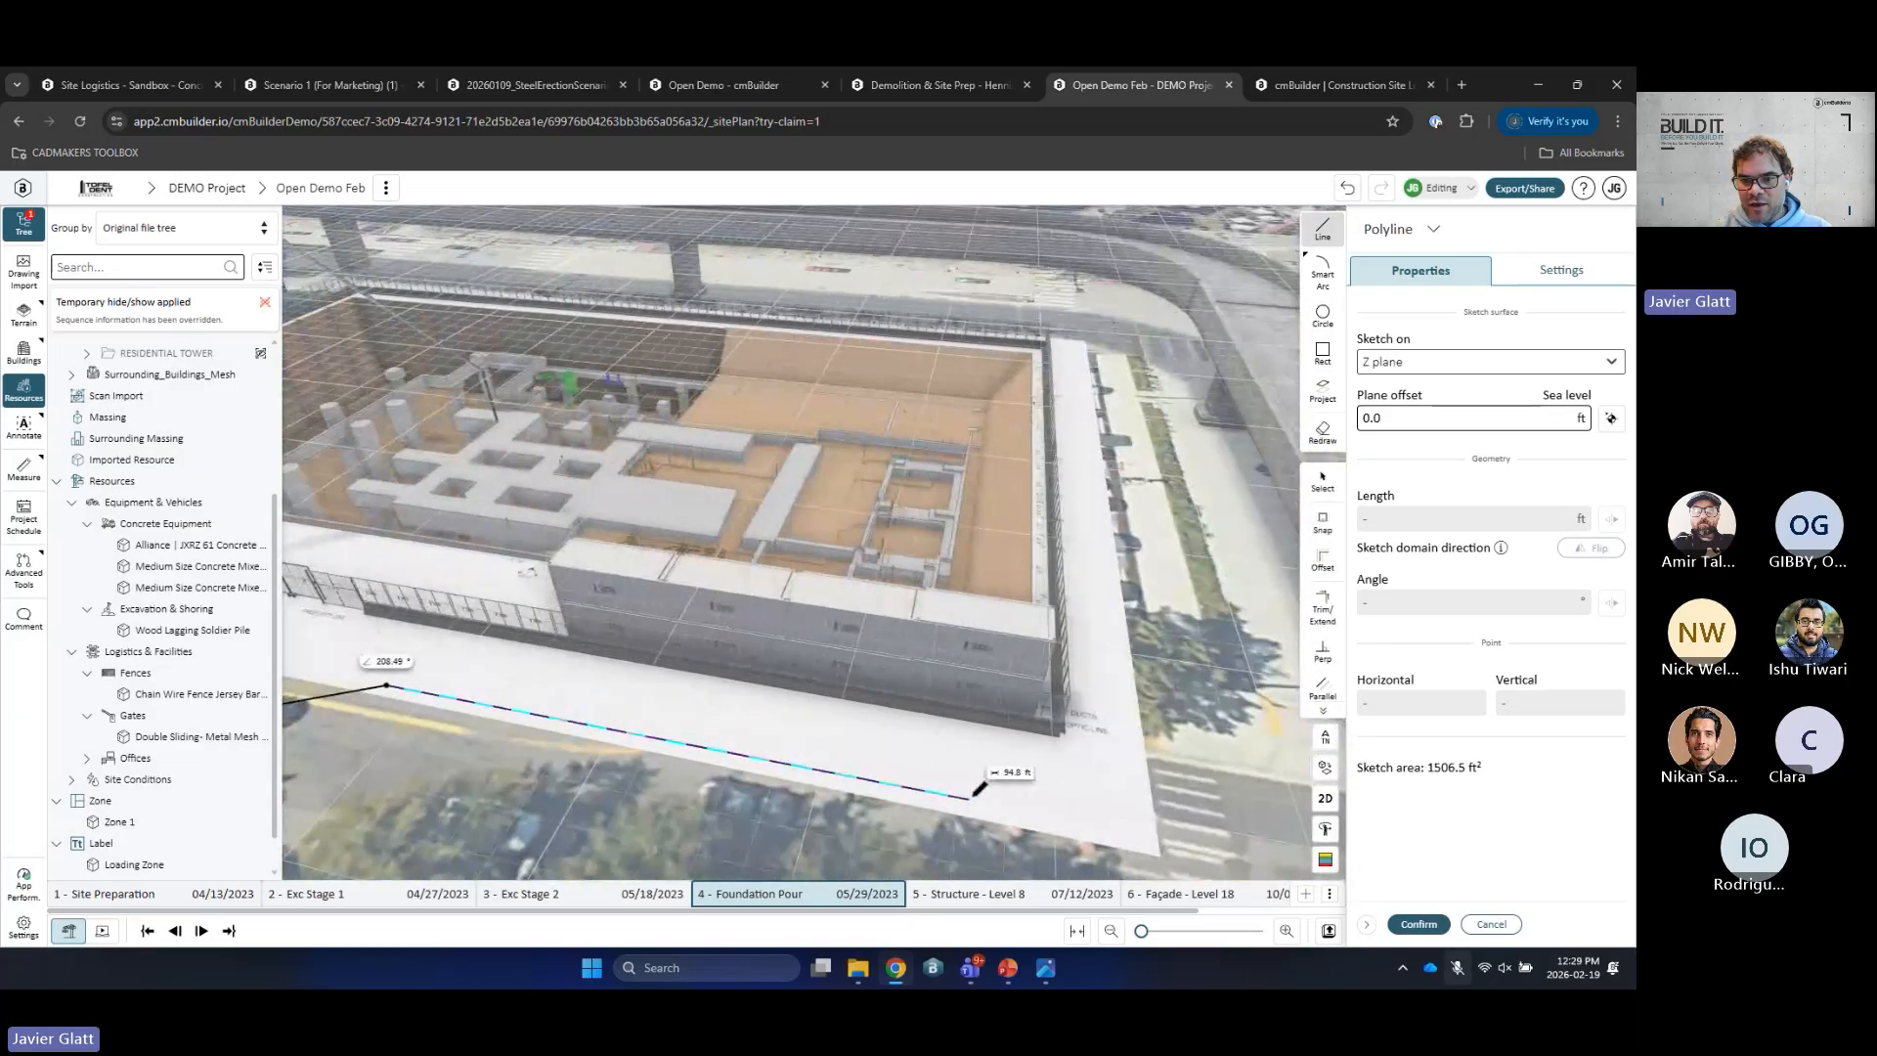
left_click(992, 804)
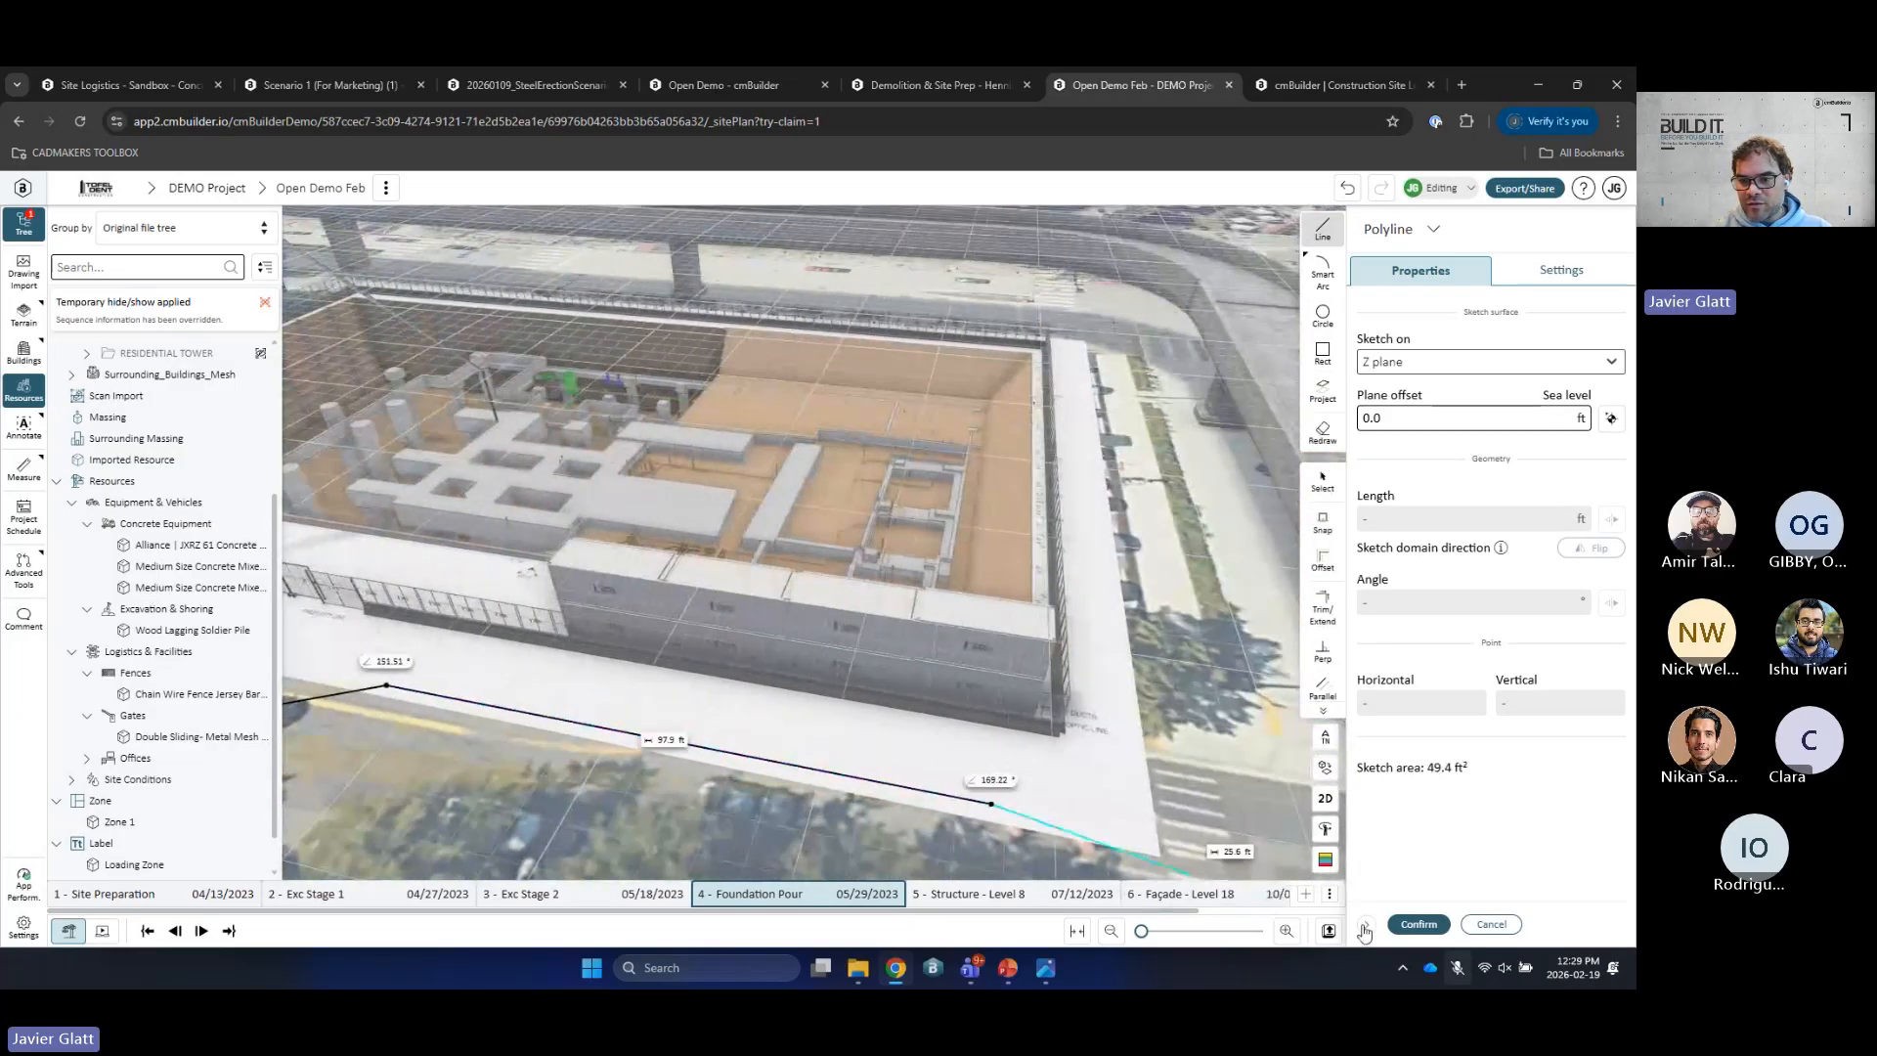
left_click(1420, 925)
scroll(790, 475, "up", 10)
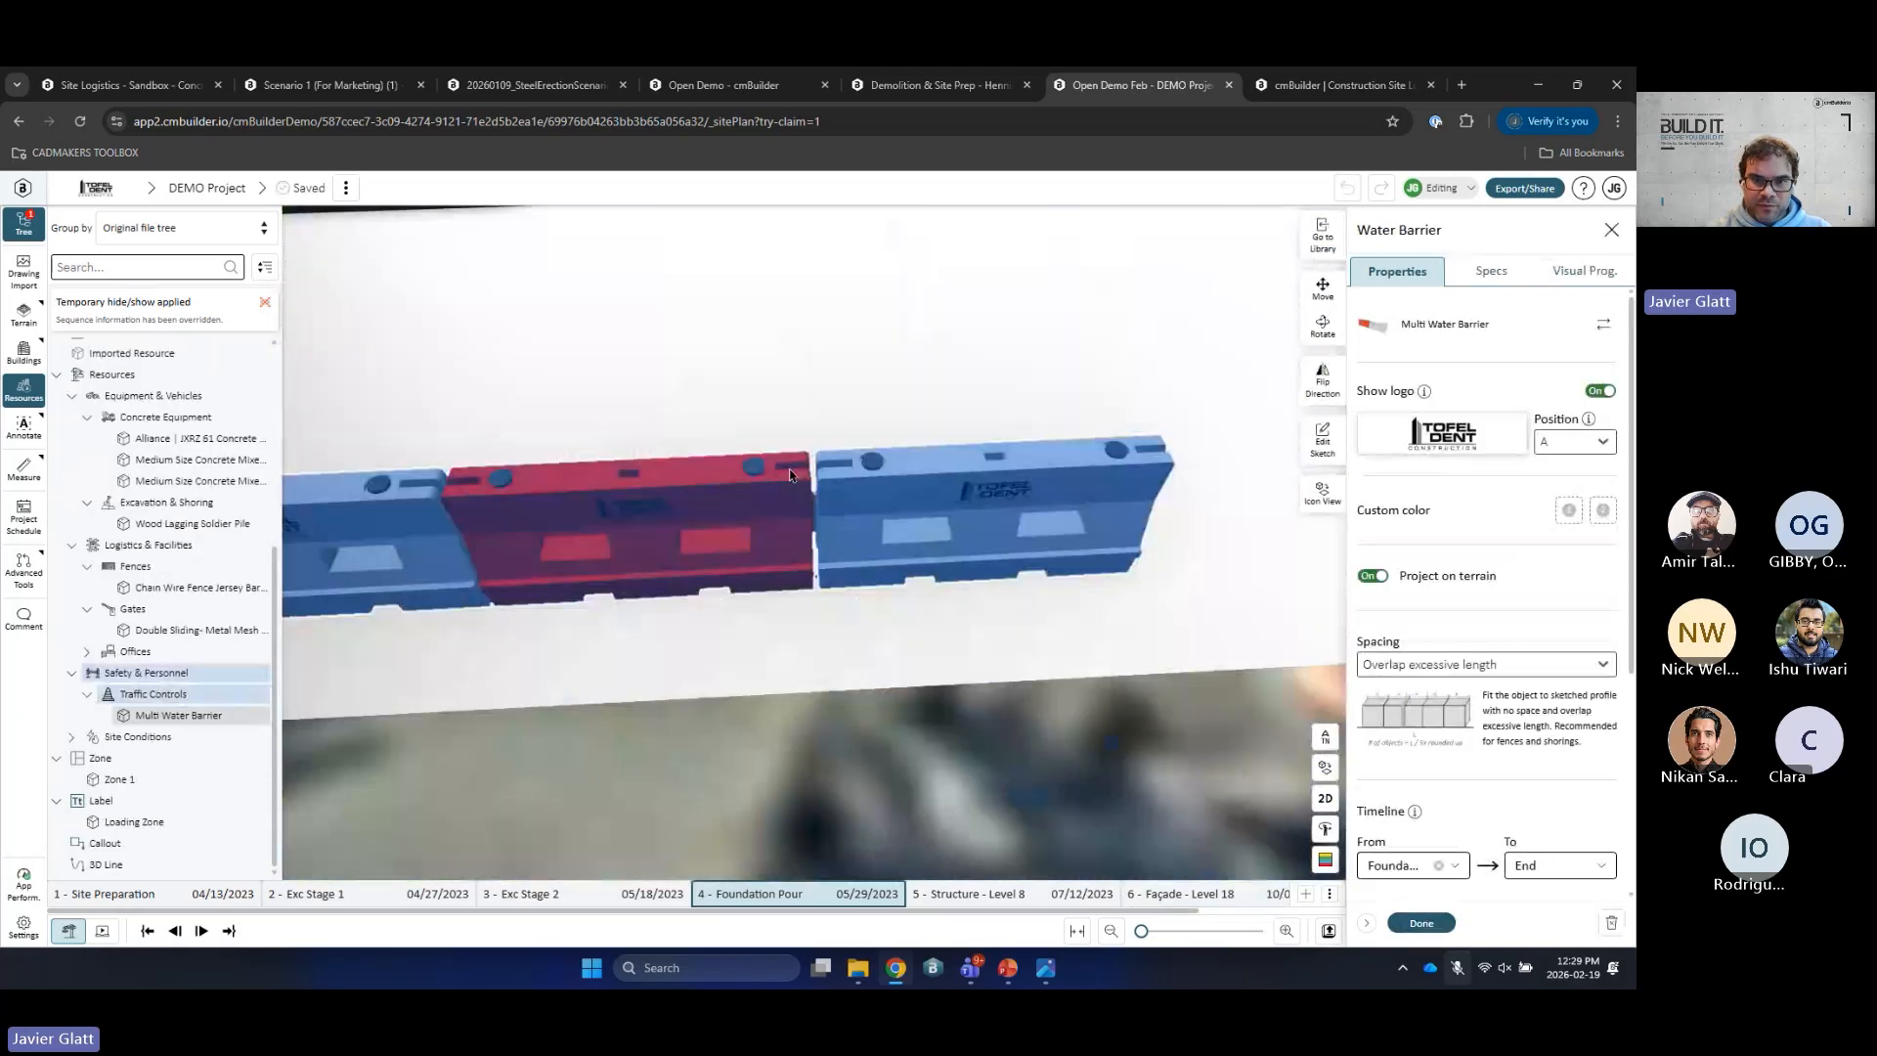
middle_click_drag(790, 475, 739, 495)
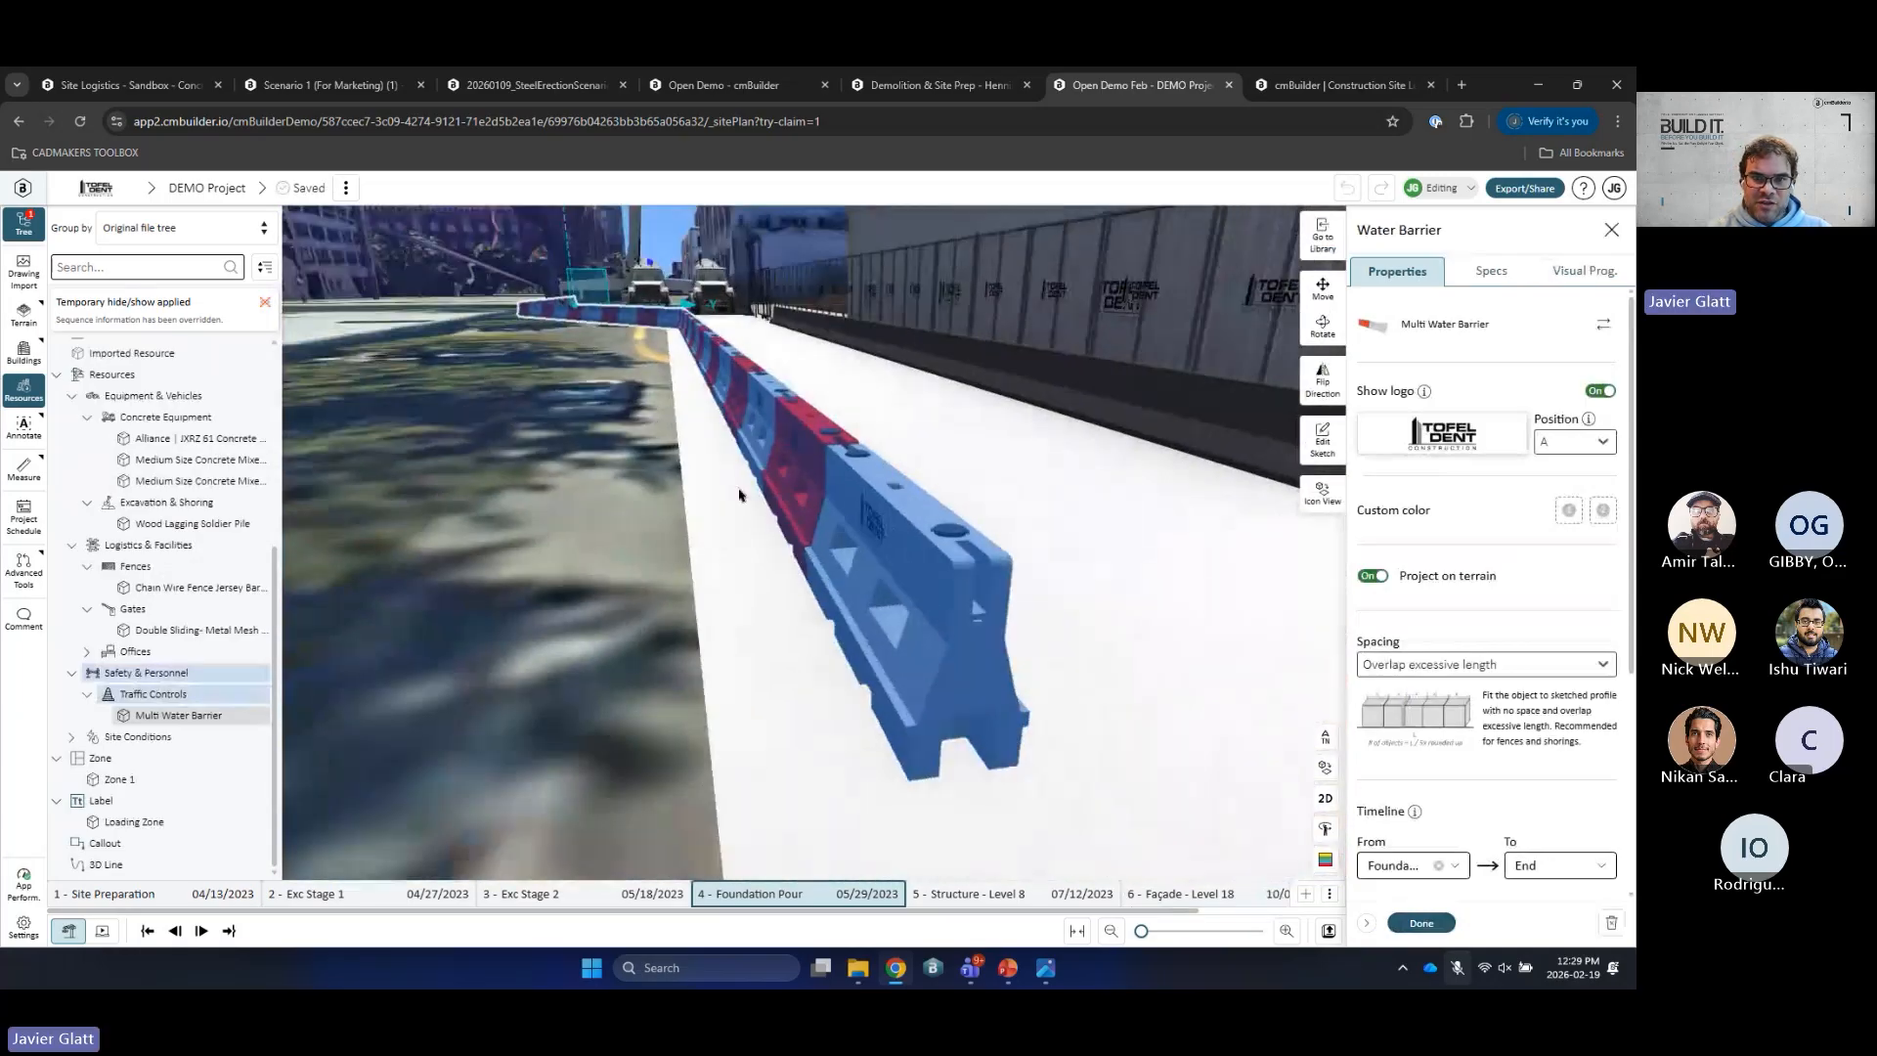
left_click(1424, 924)
Step: Search the resources for Flagger, place a Street Flagger Marshal near the end of the water barrier and rotate it to face the approach
scroll(892, 631, "down", 5)
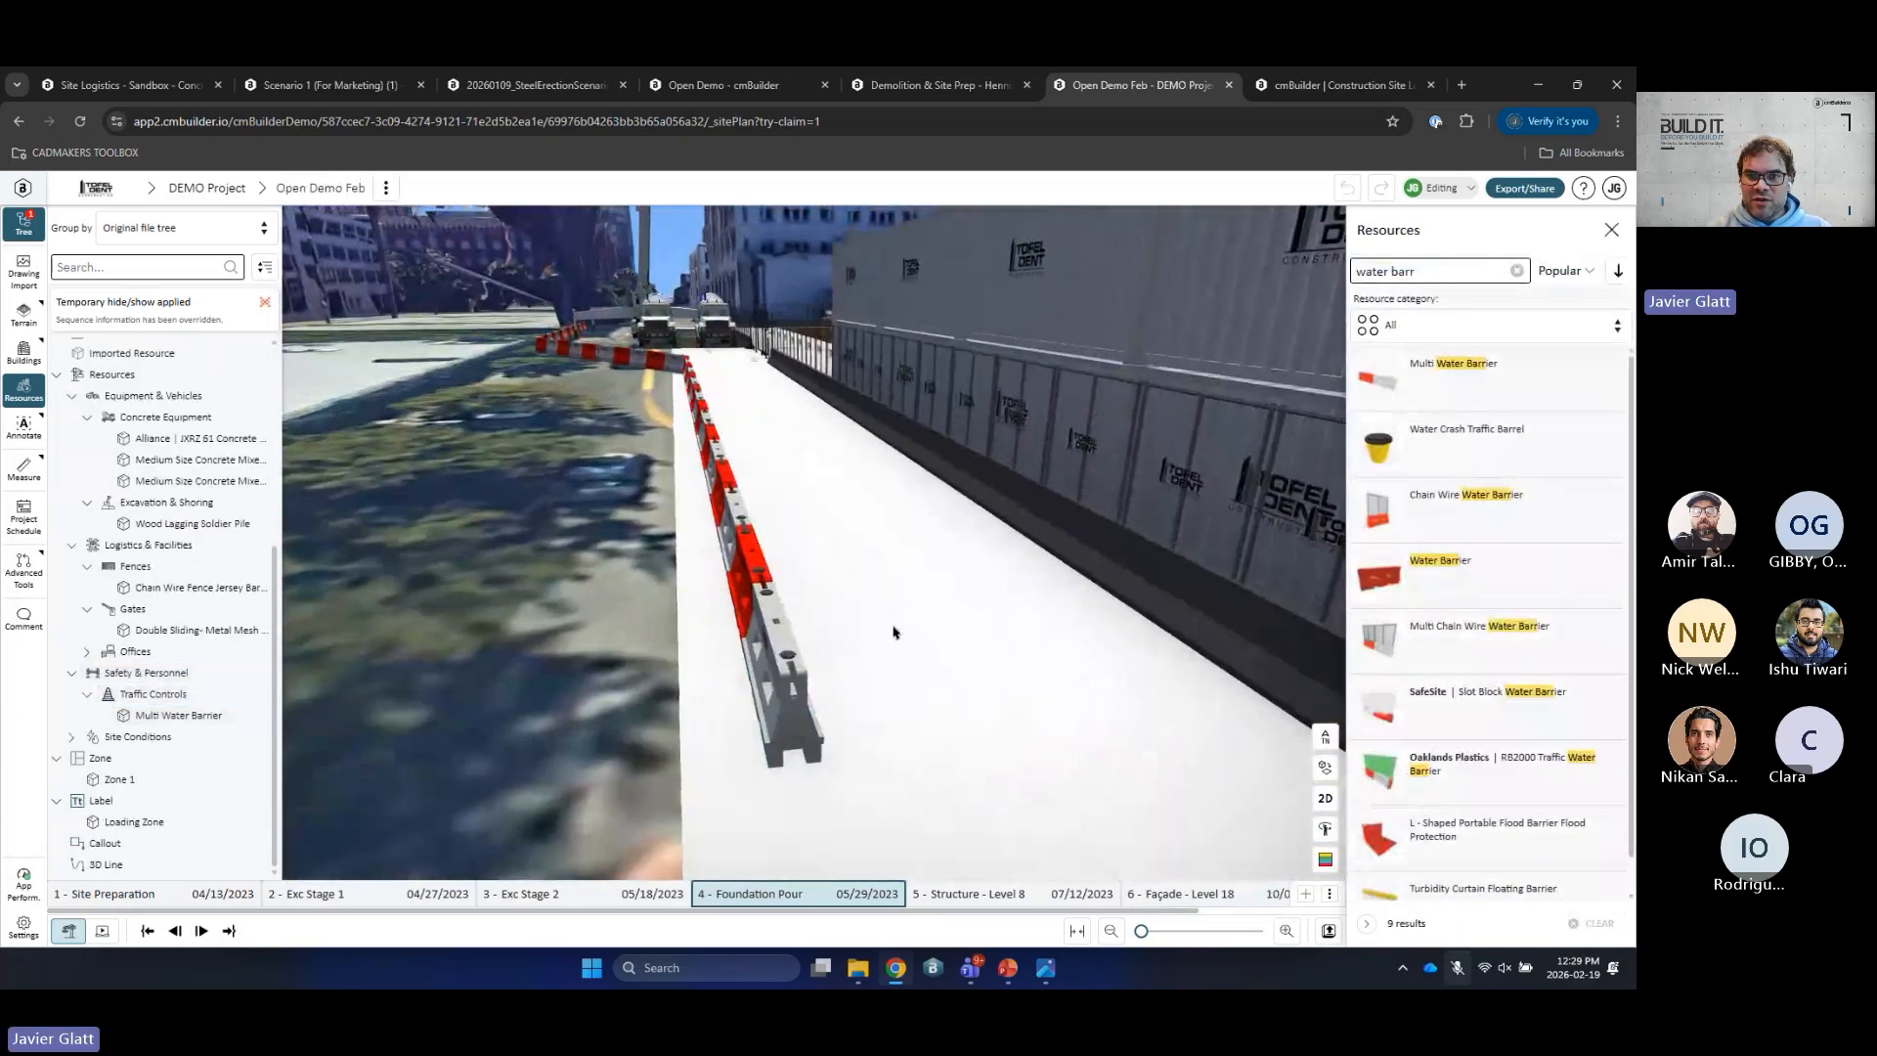
middle_click_drag(892, 632, 876, 654)
left_click_drag(1433, 276, 1286, 296)
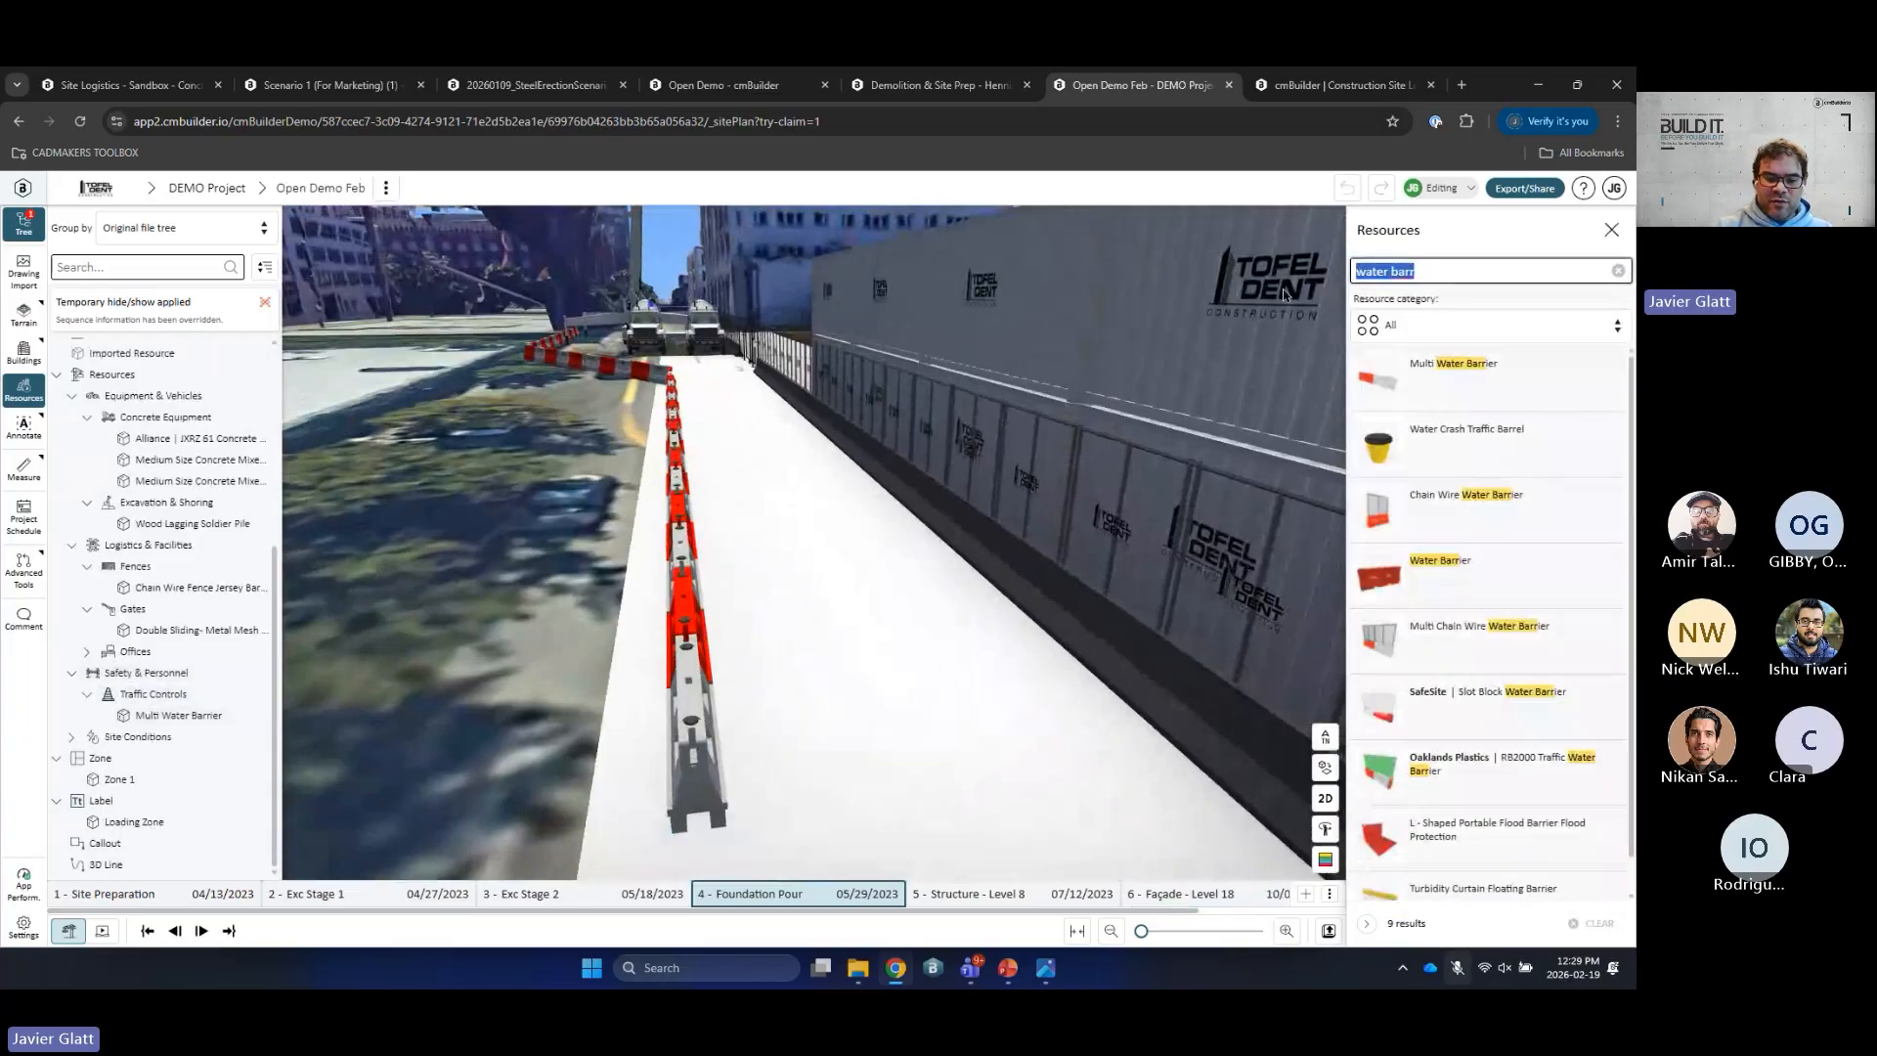
type("Fall")
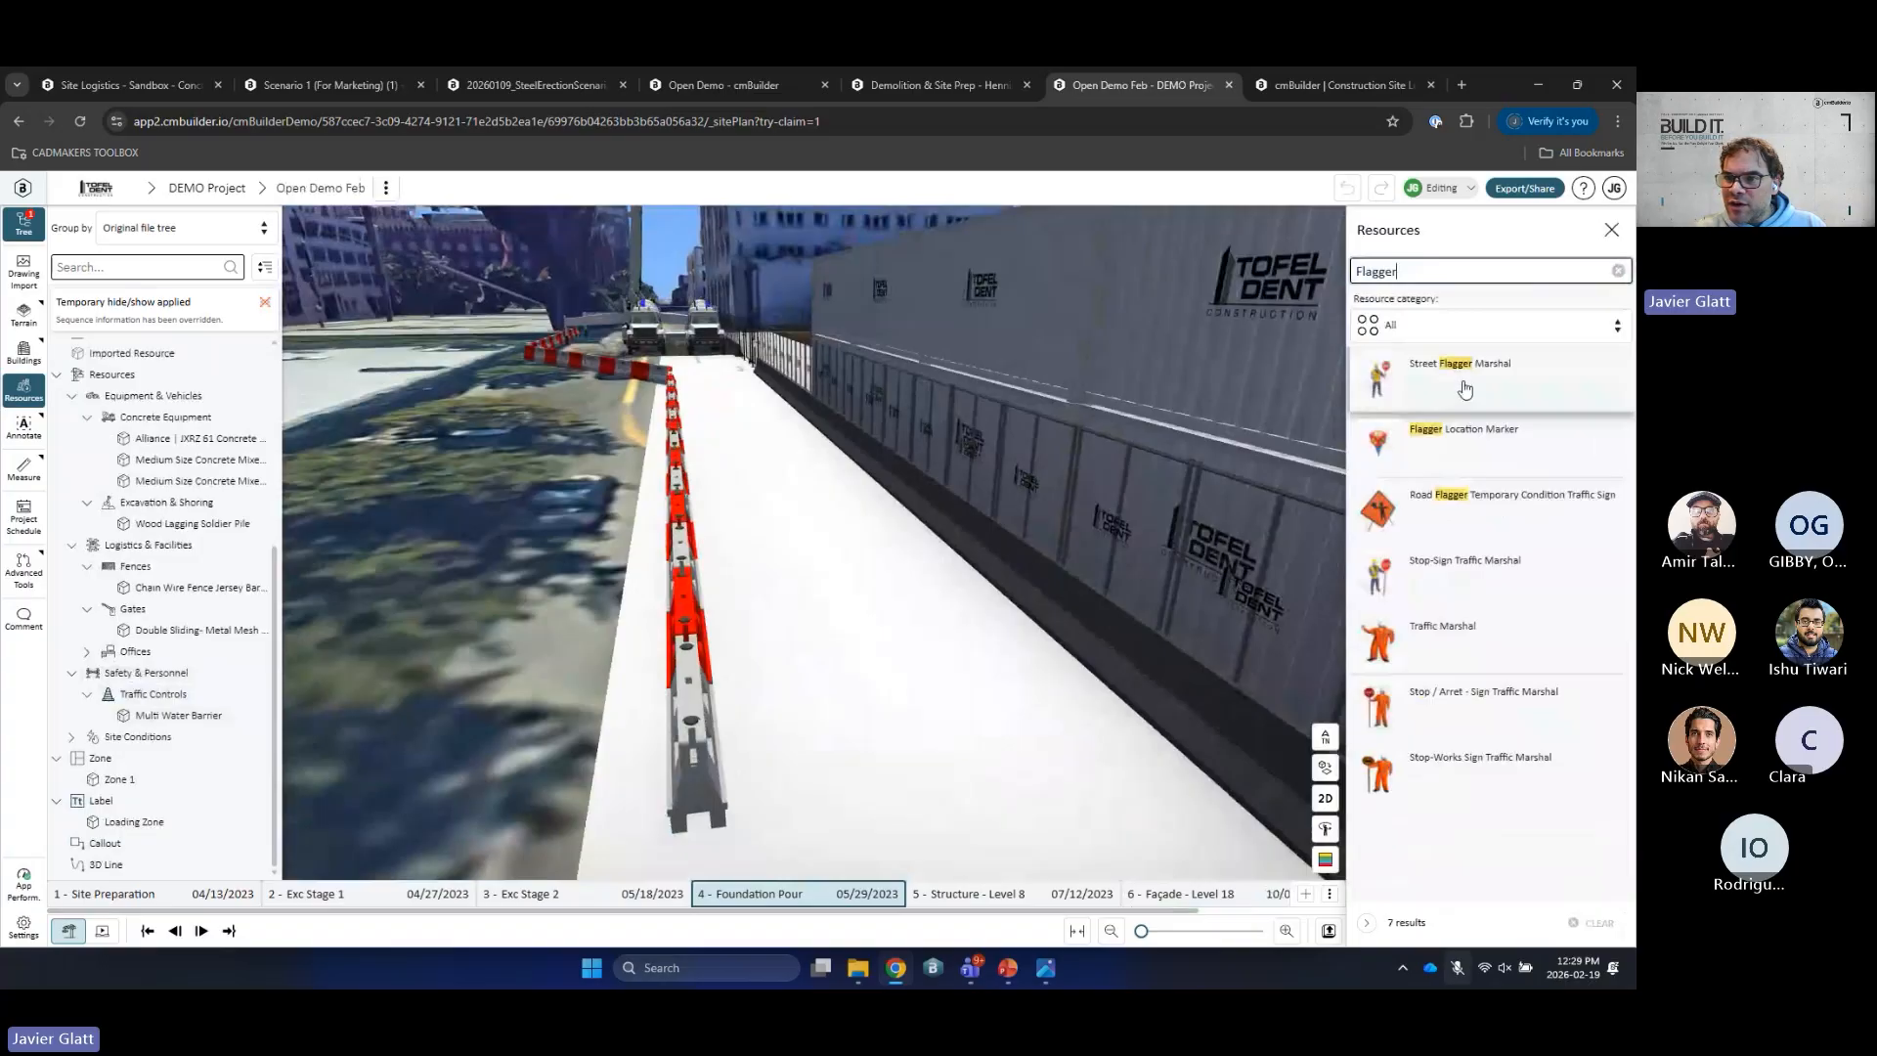
left_click(1463, 389)
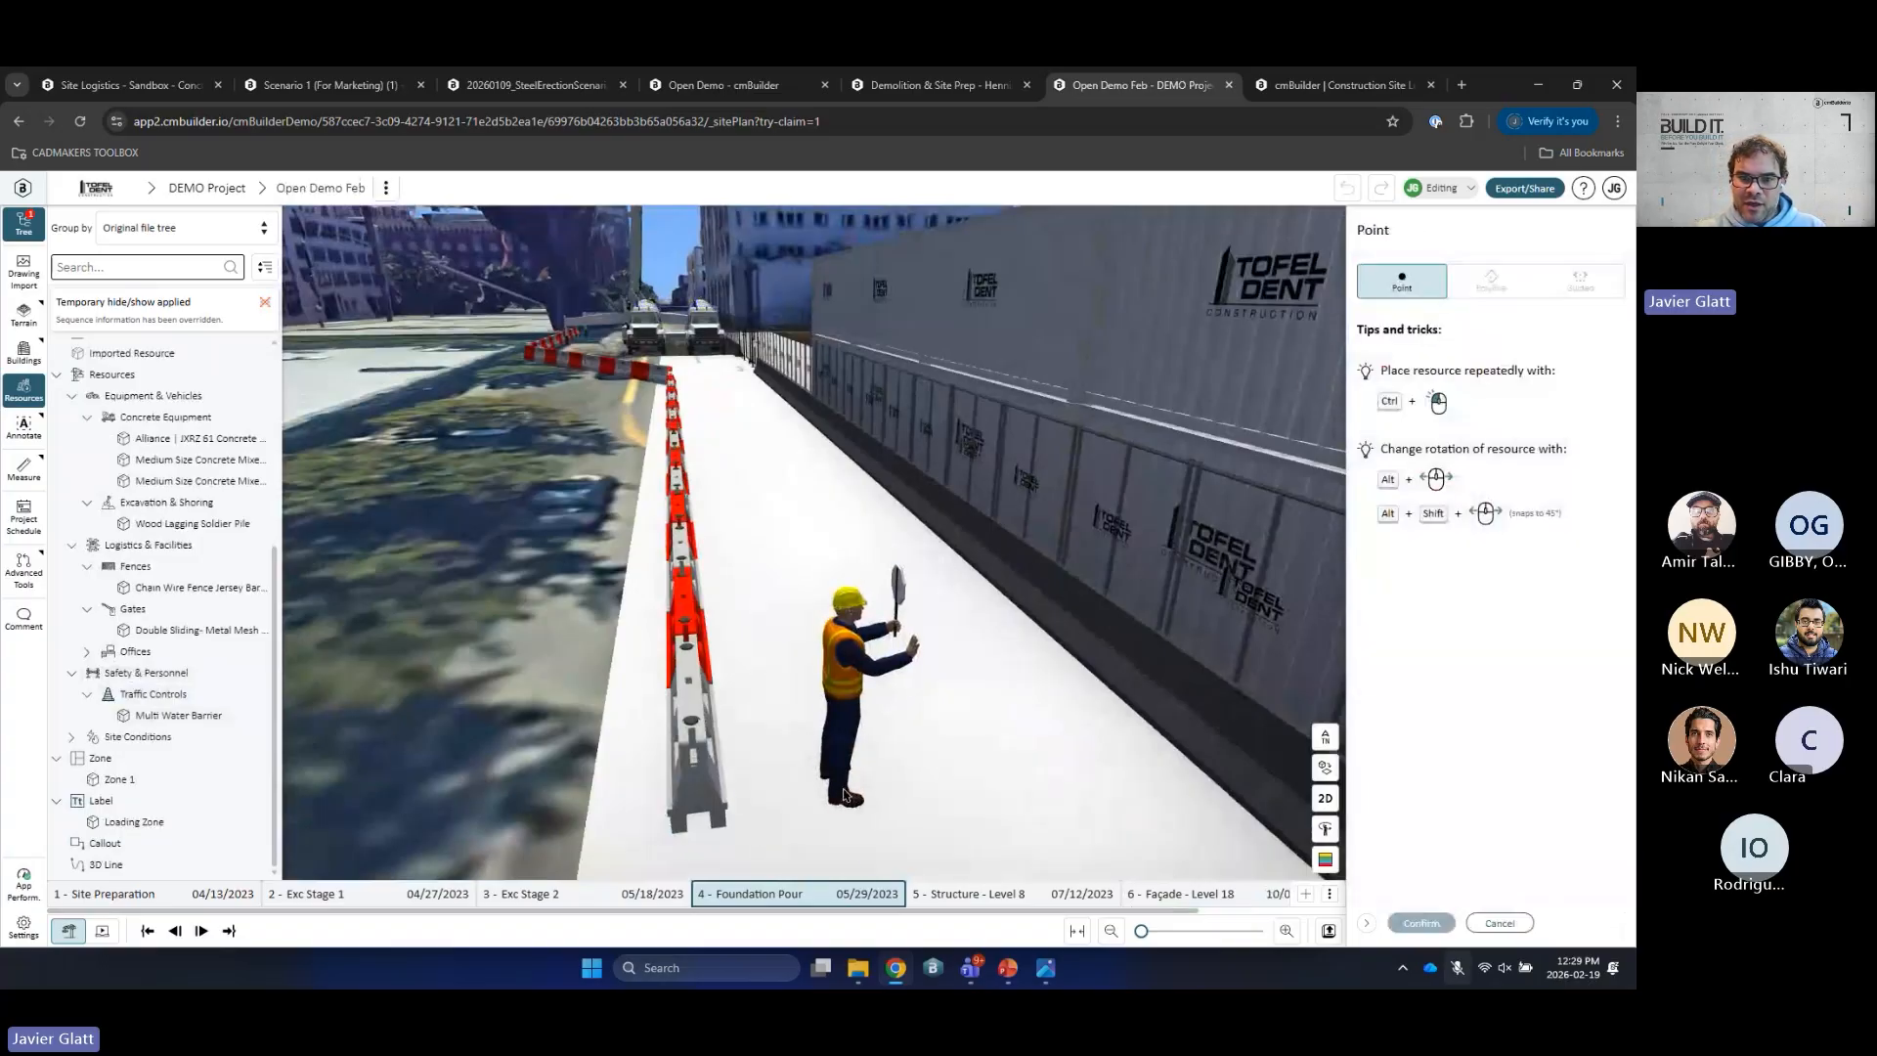
left_click(843, 794)
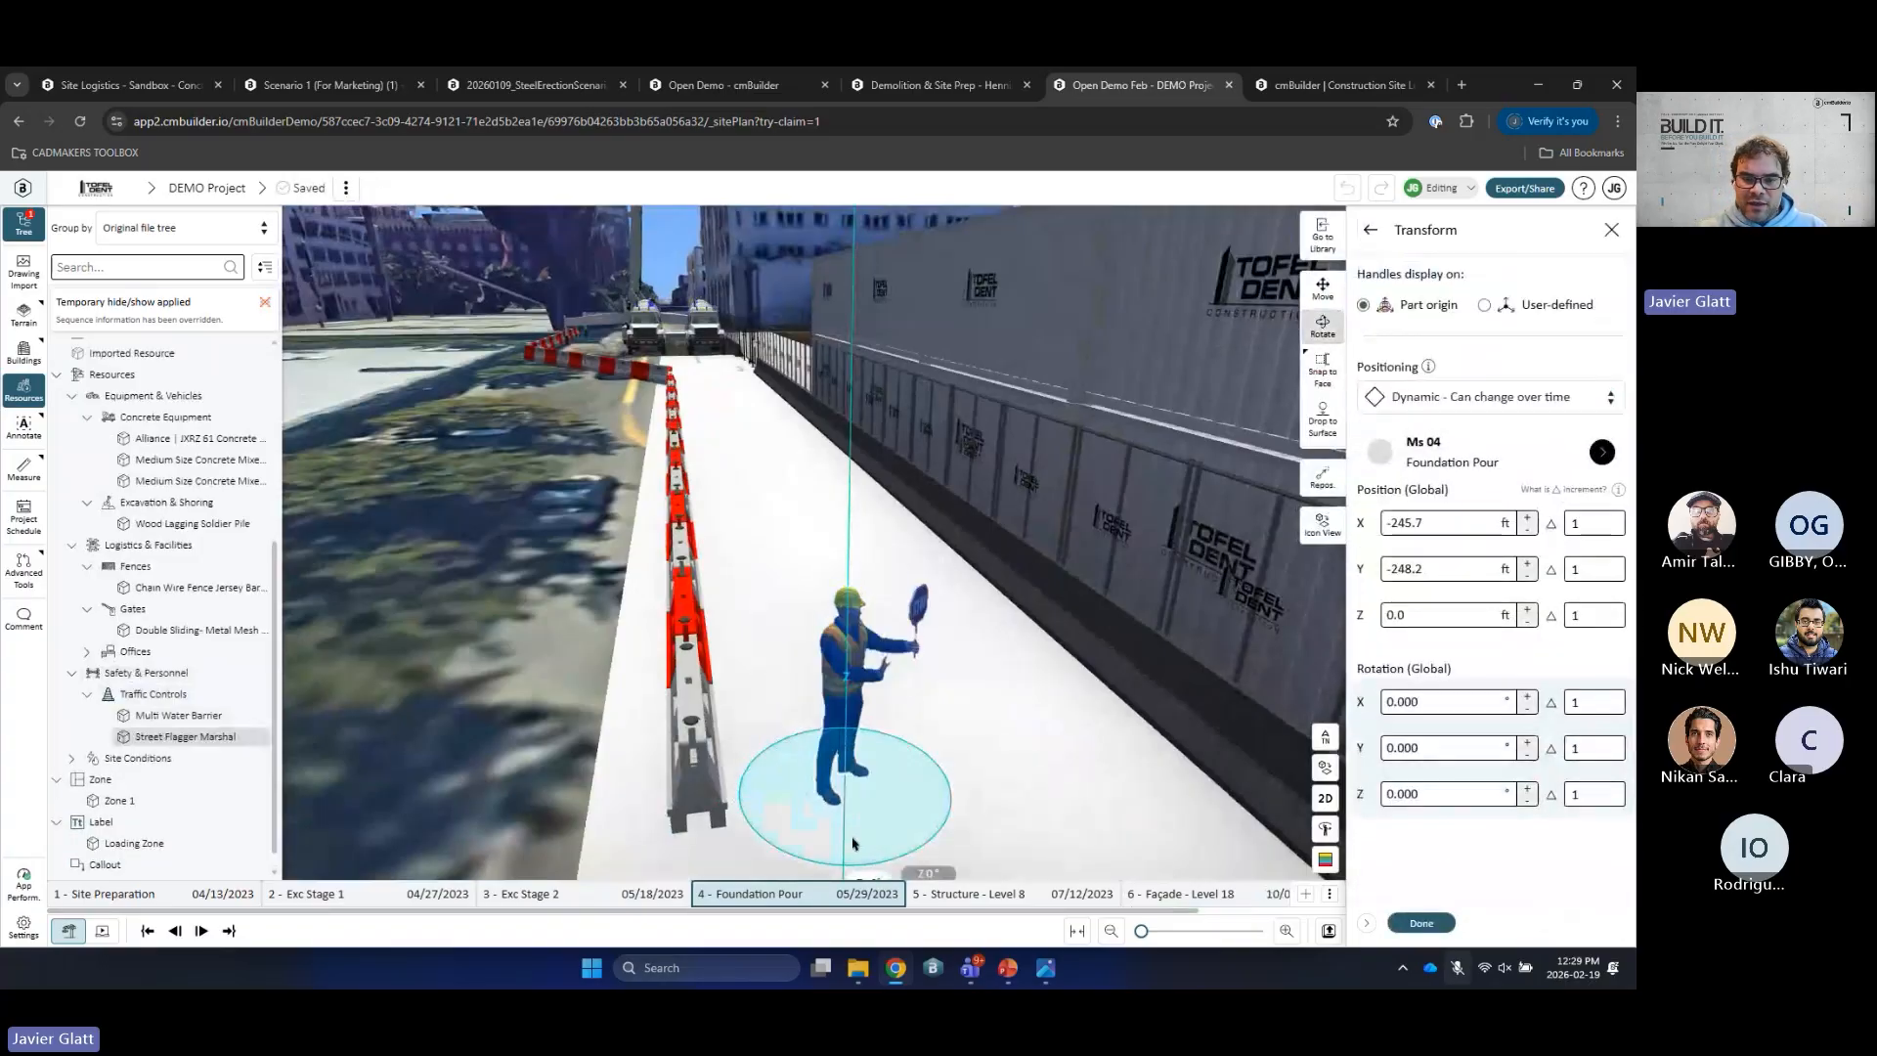
left_click_drag(853, 844, 763, 830)
left_click(1421, 923)
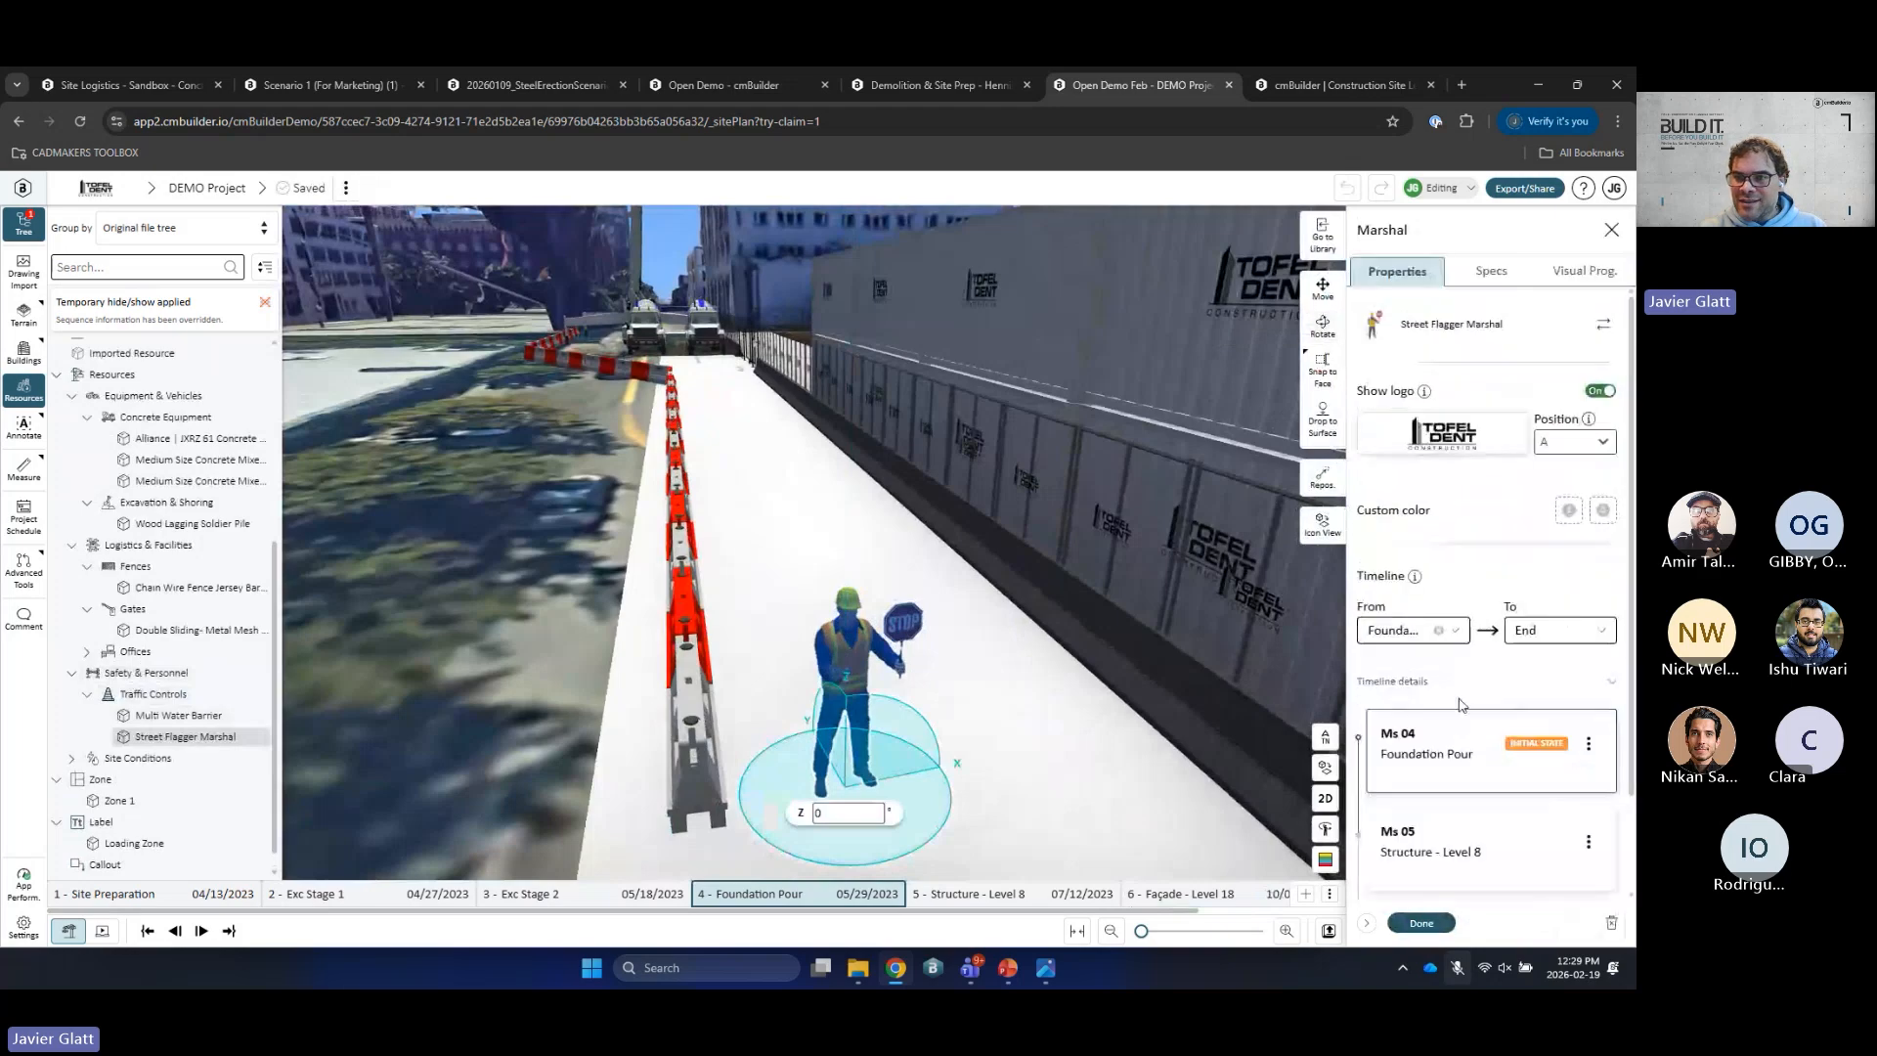
left_click(1421, 923)
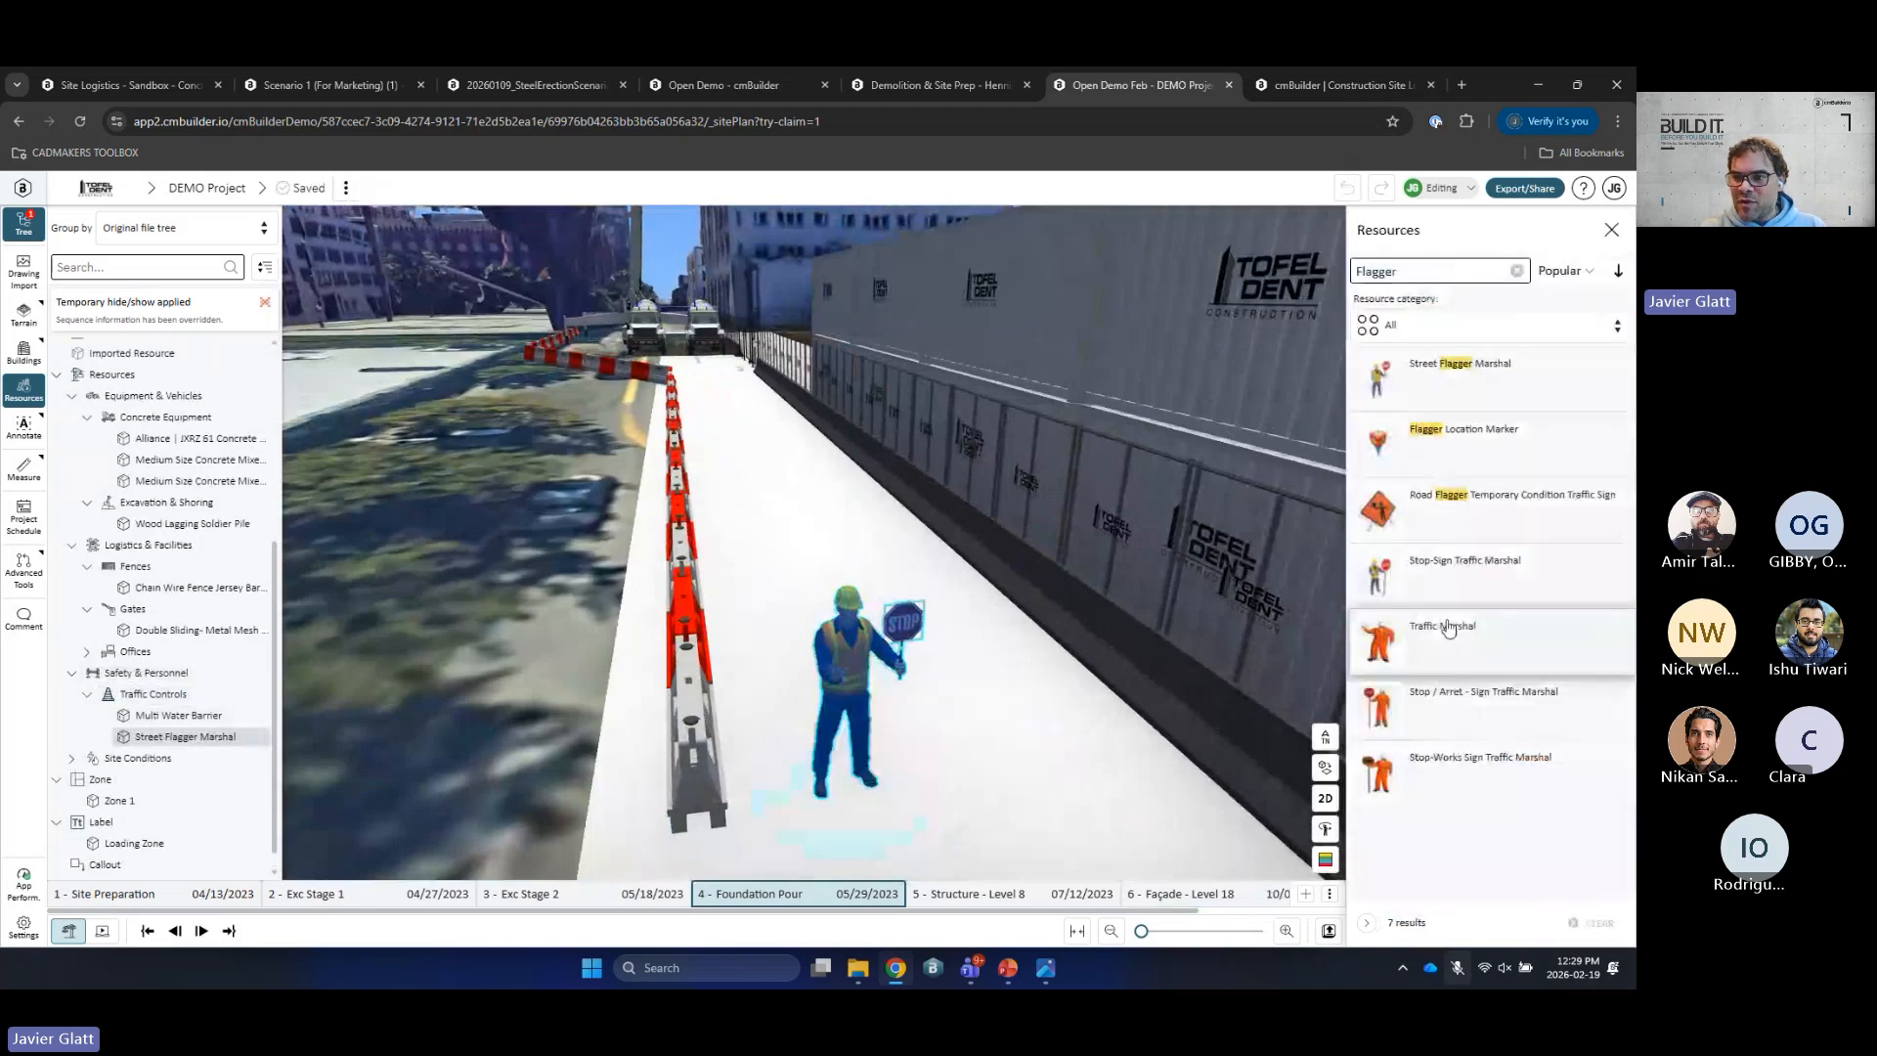
Step: Place a Road Flagger Temporary Condition Traffic Sign beside the marshal and rotate it to 270° about Z
left_click(1473, 533)
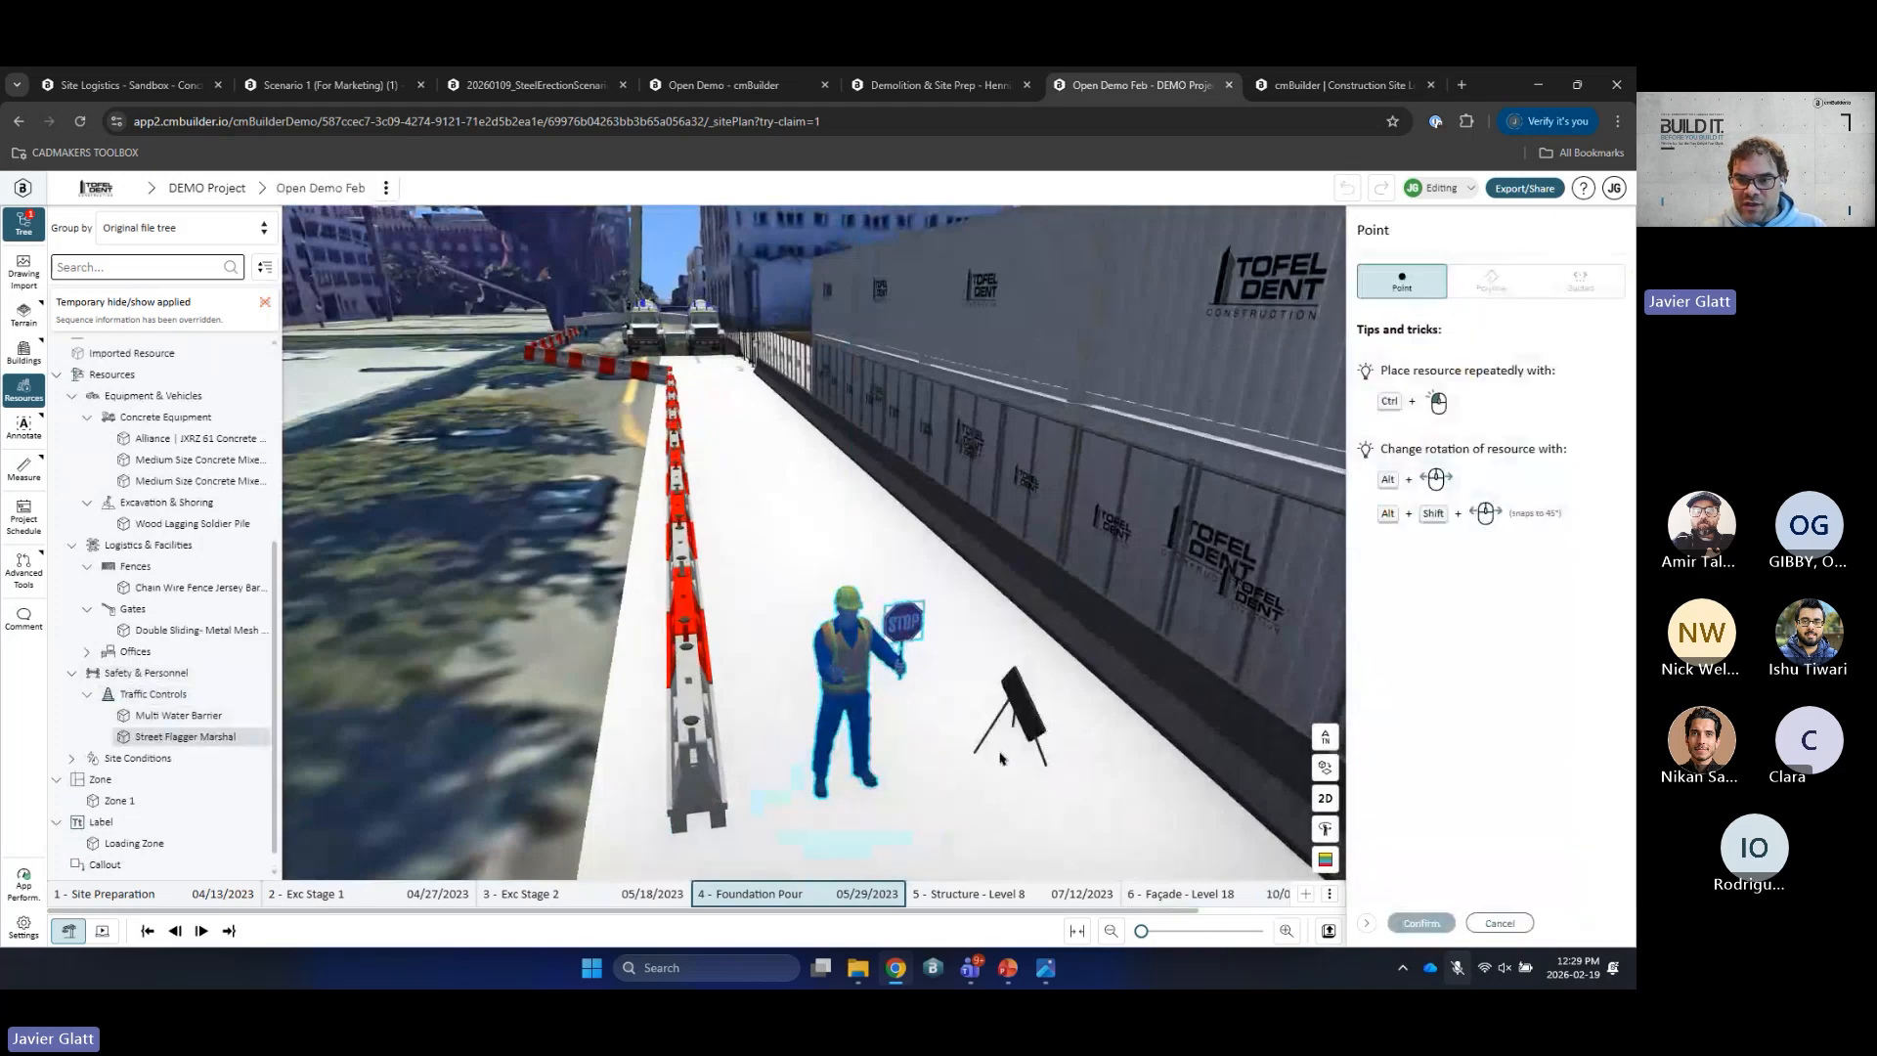
left_click(1004, 772)
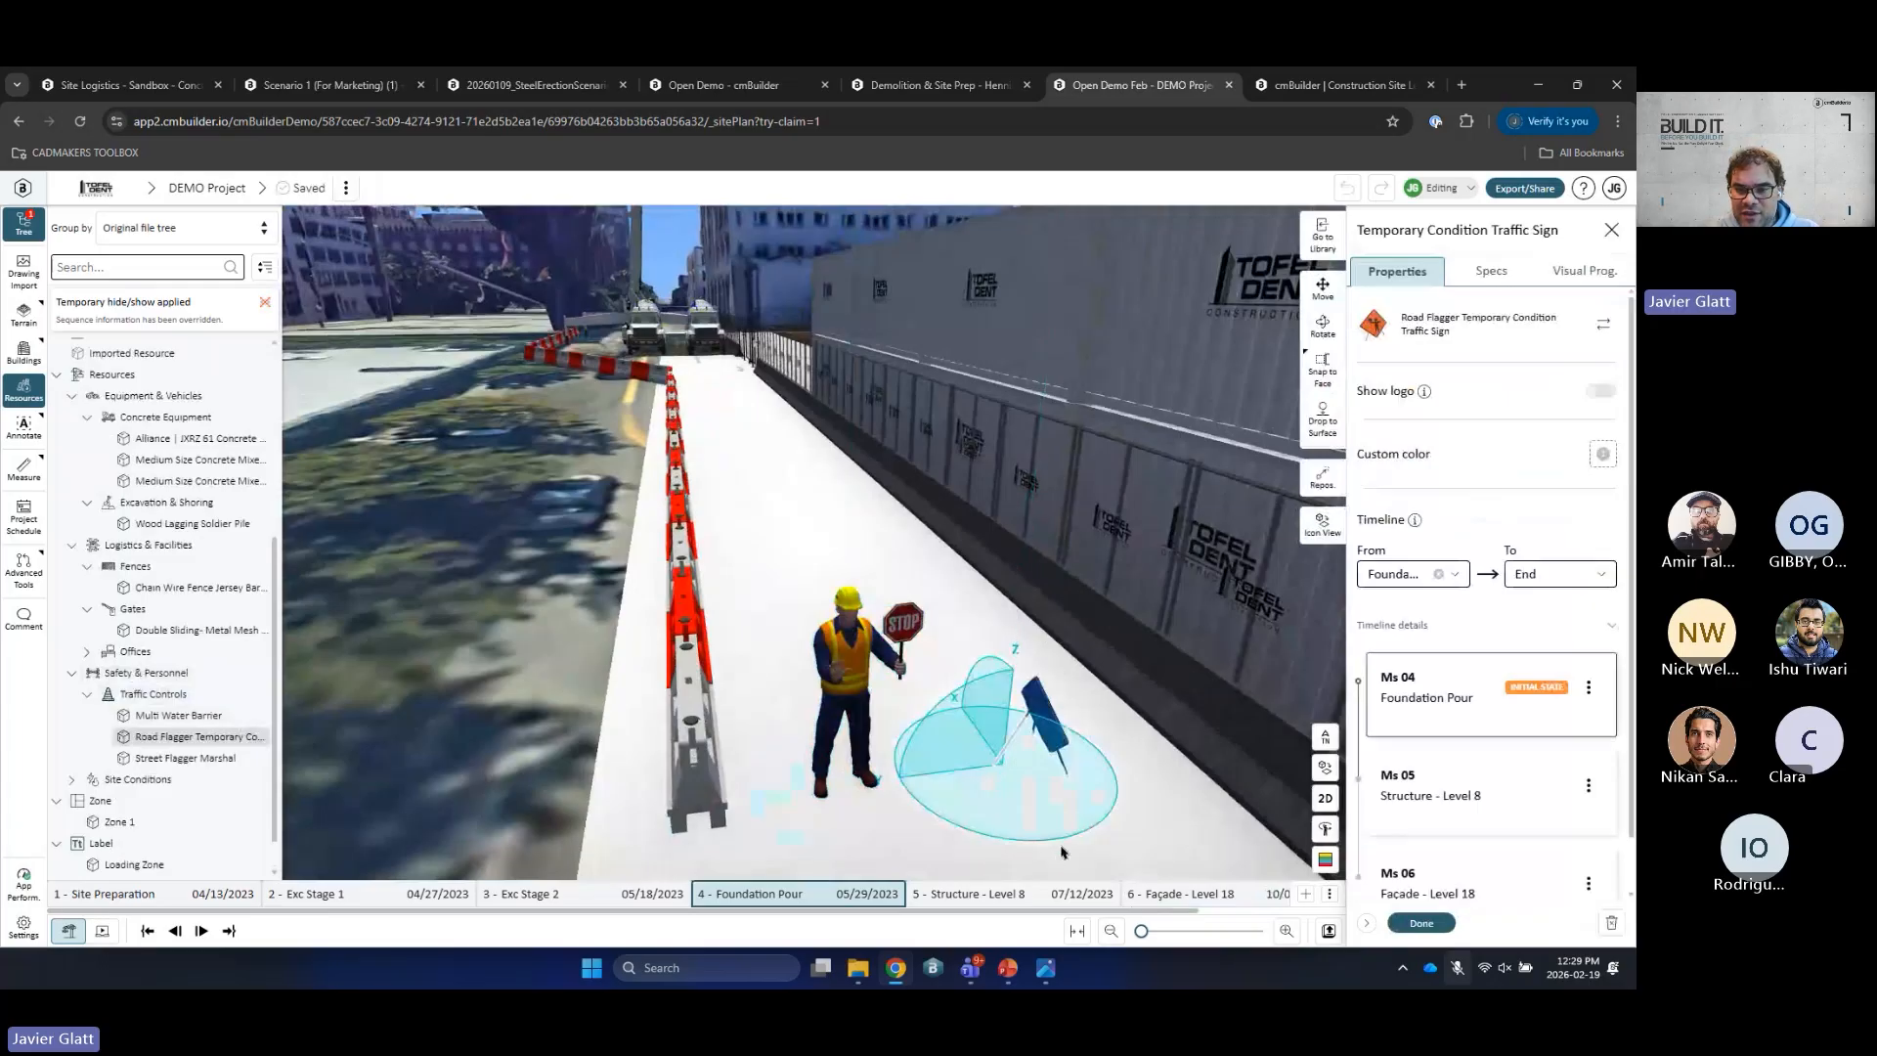
left_click_drag(1004, 771, 836, 832)
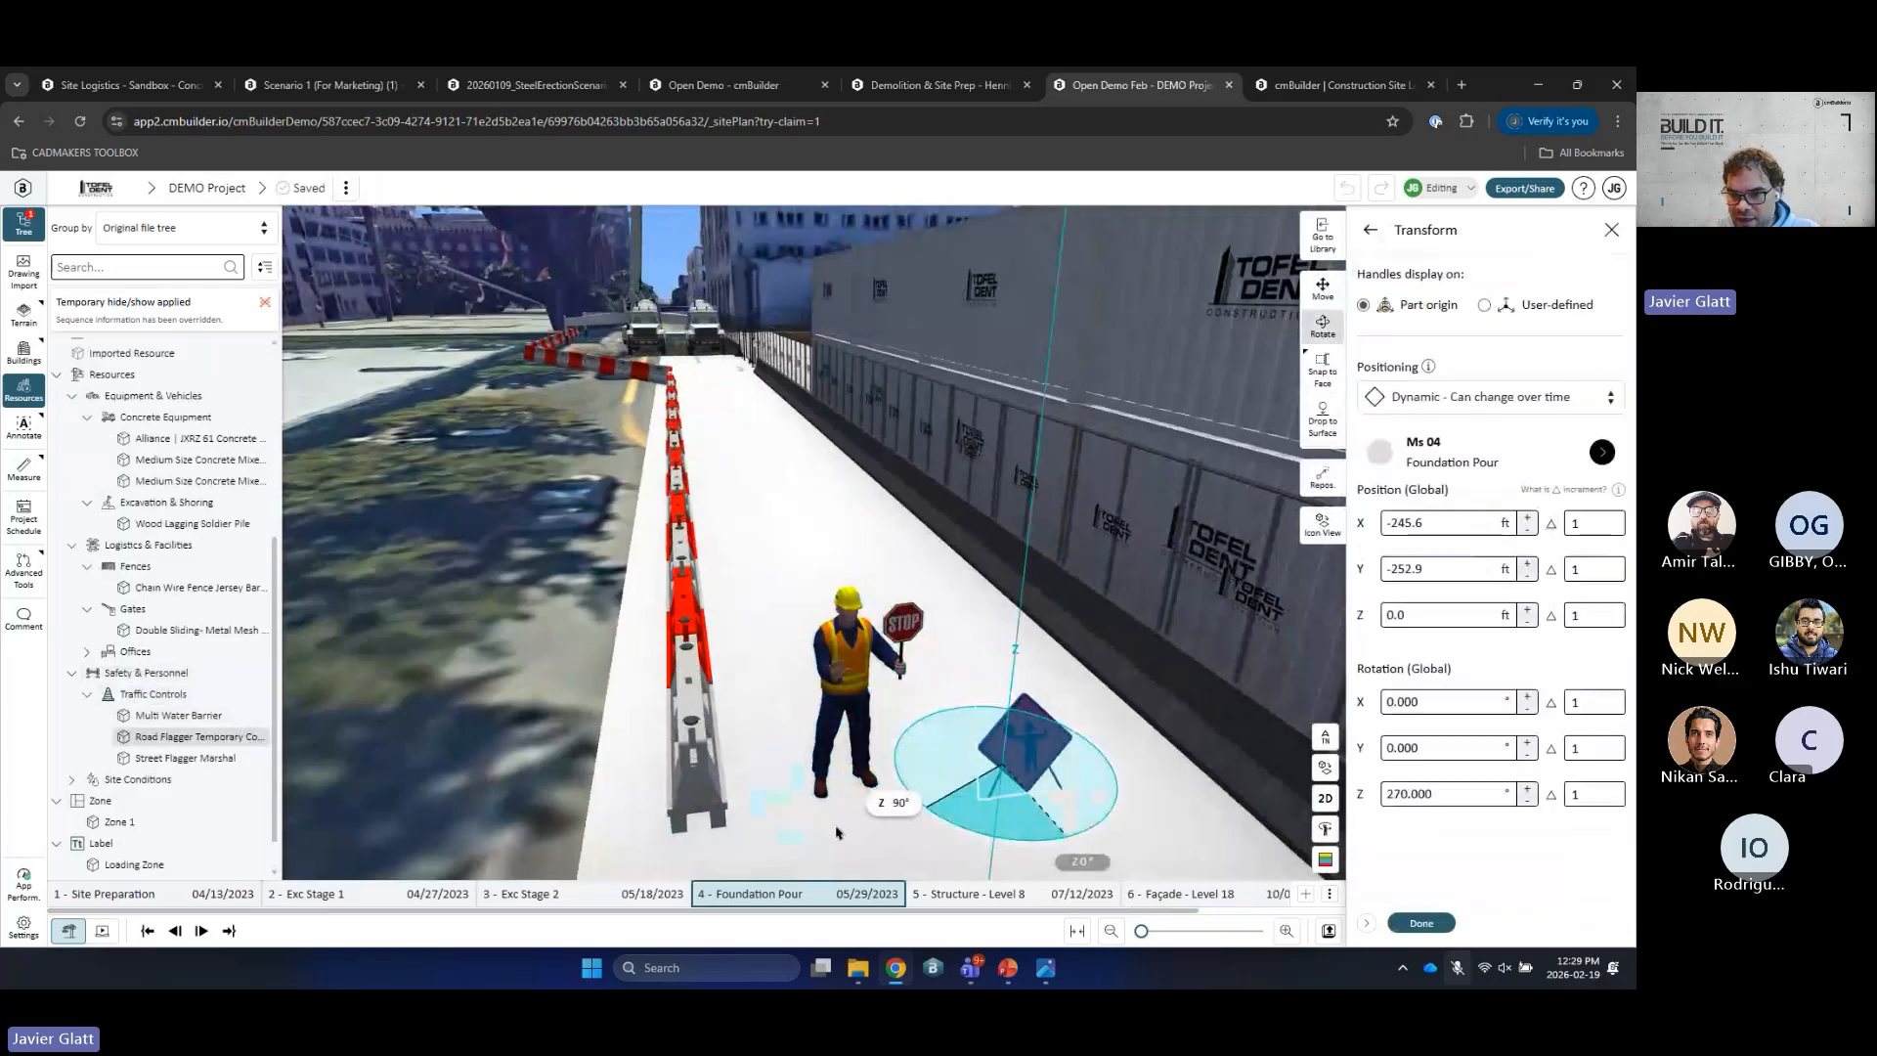
left_click(1422, 923)
left_click(1433, 929)
scroll(1024, 741, "down", 2)
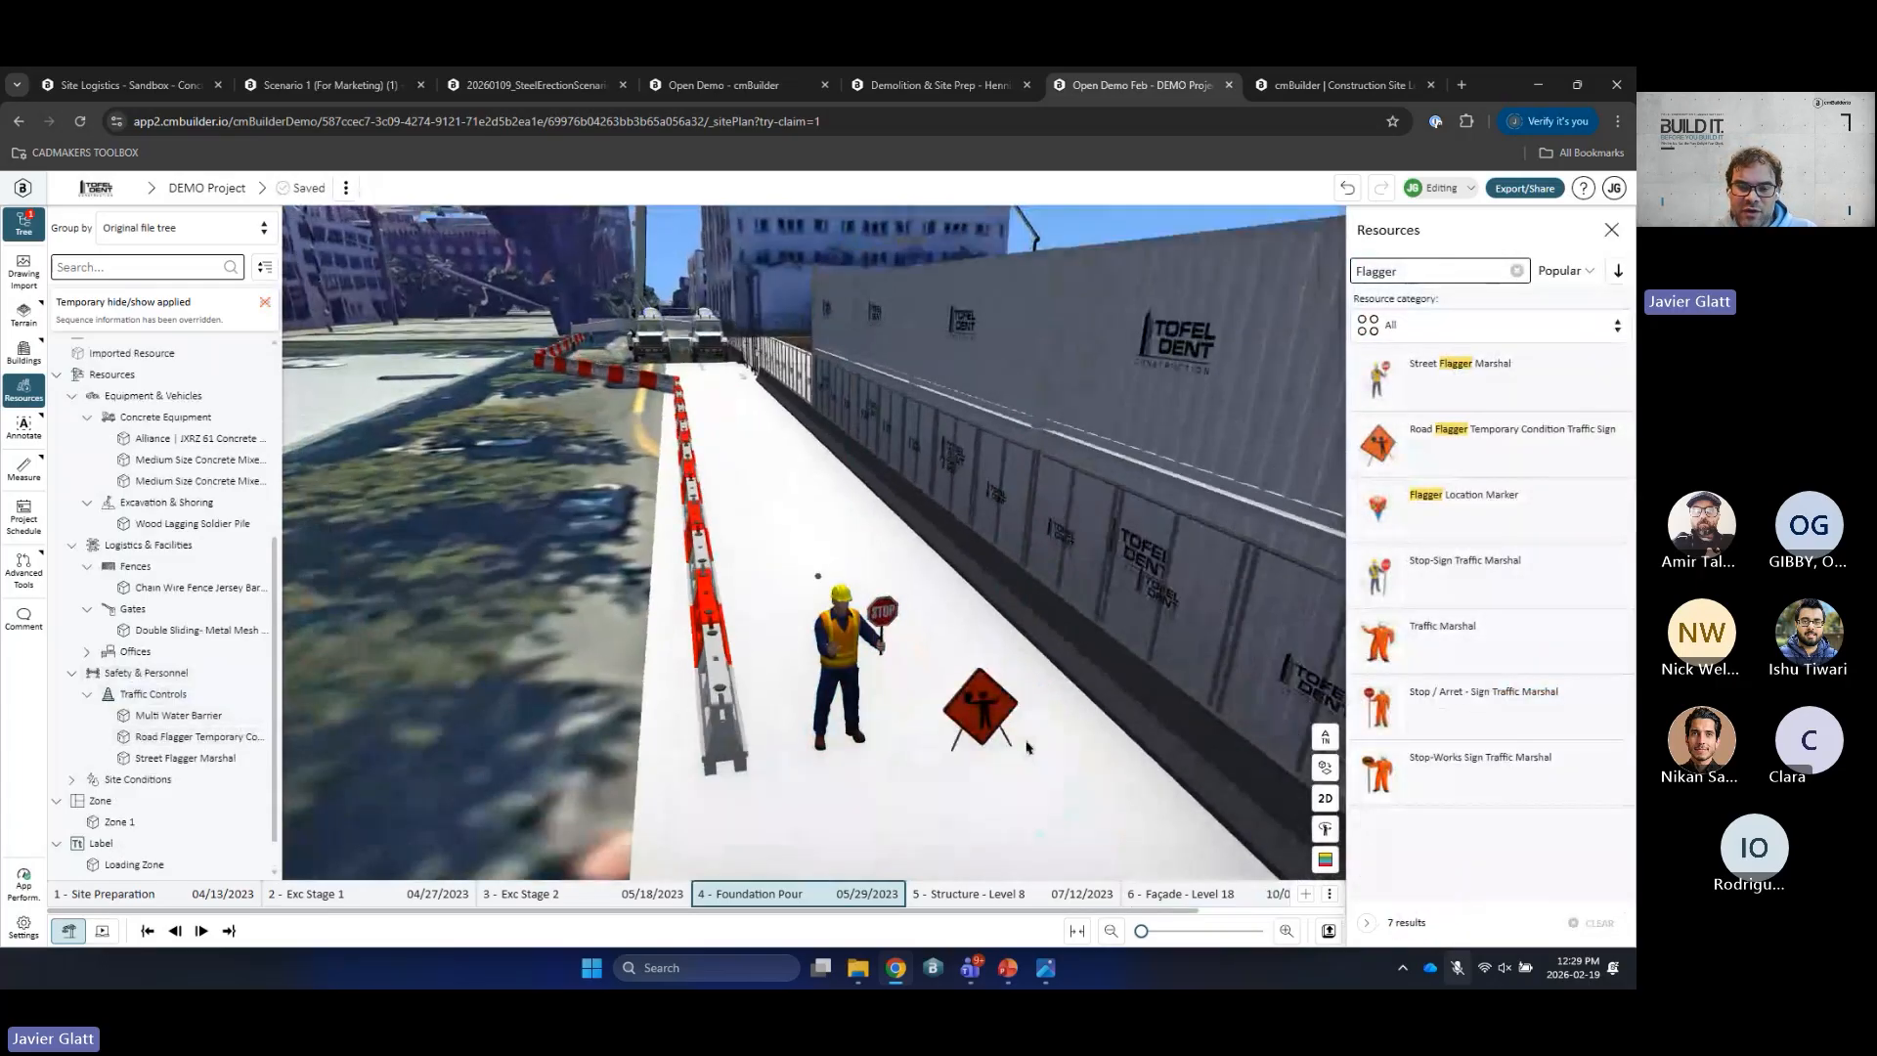
Step: Select the water barrier, flagger marshal, traffic sign, pump truck and both mixer trucks and end their shared timeline at the Foundation Pour milestone
left_click_drag(778, 508, 779, 454)
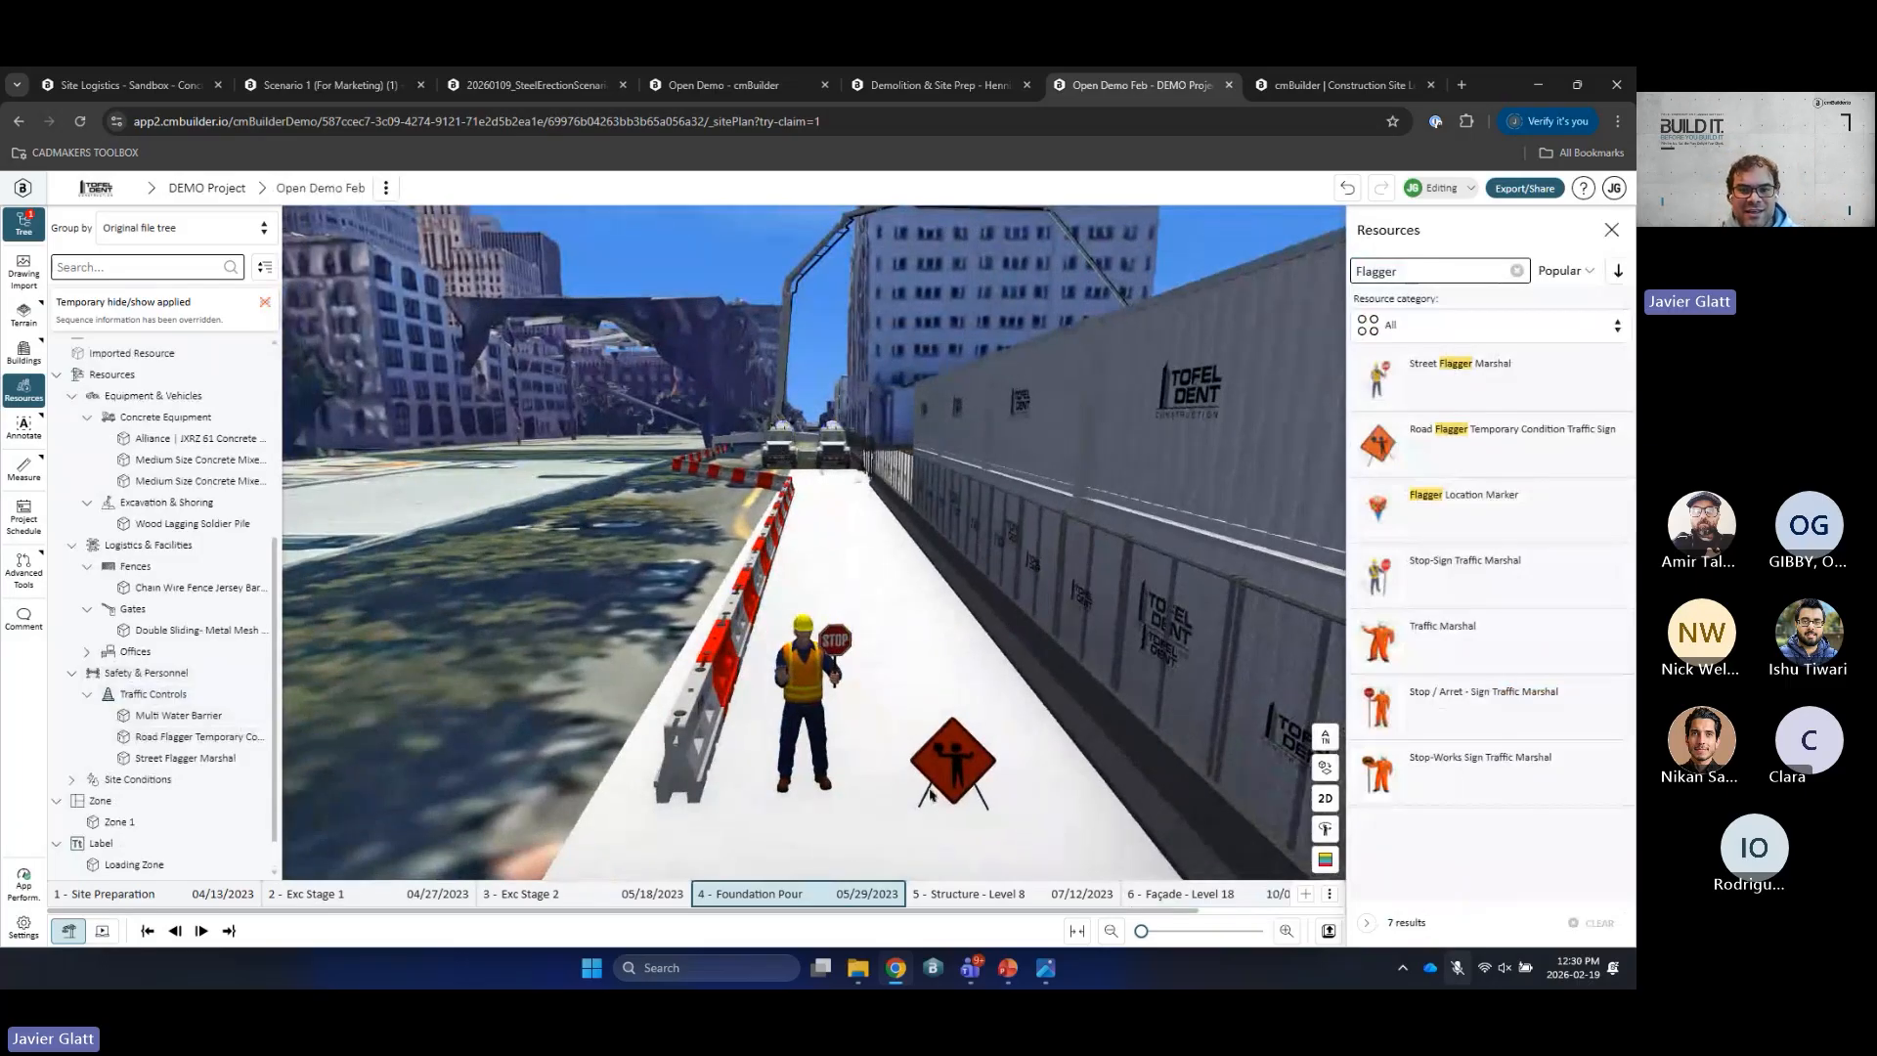
left_click_drag(952, 824, 712, 671)
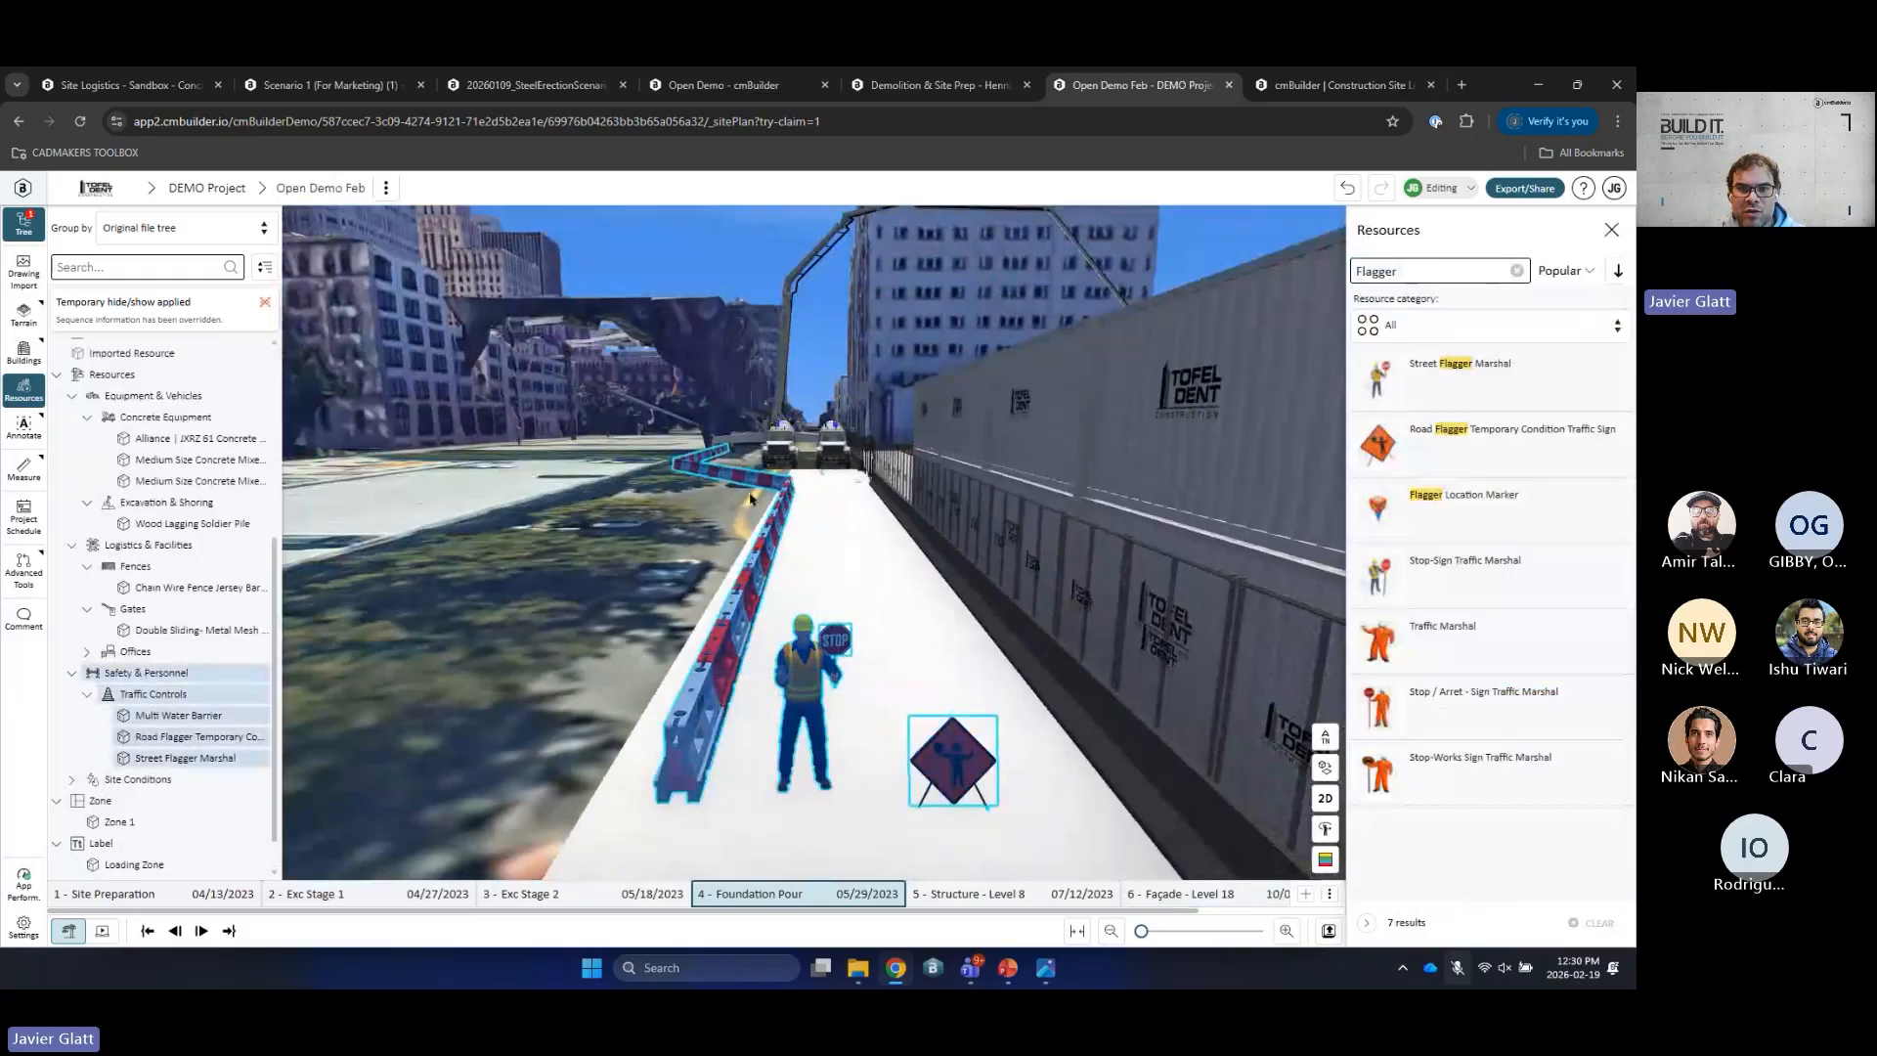
left_click(834, 467, "shift")
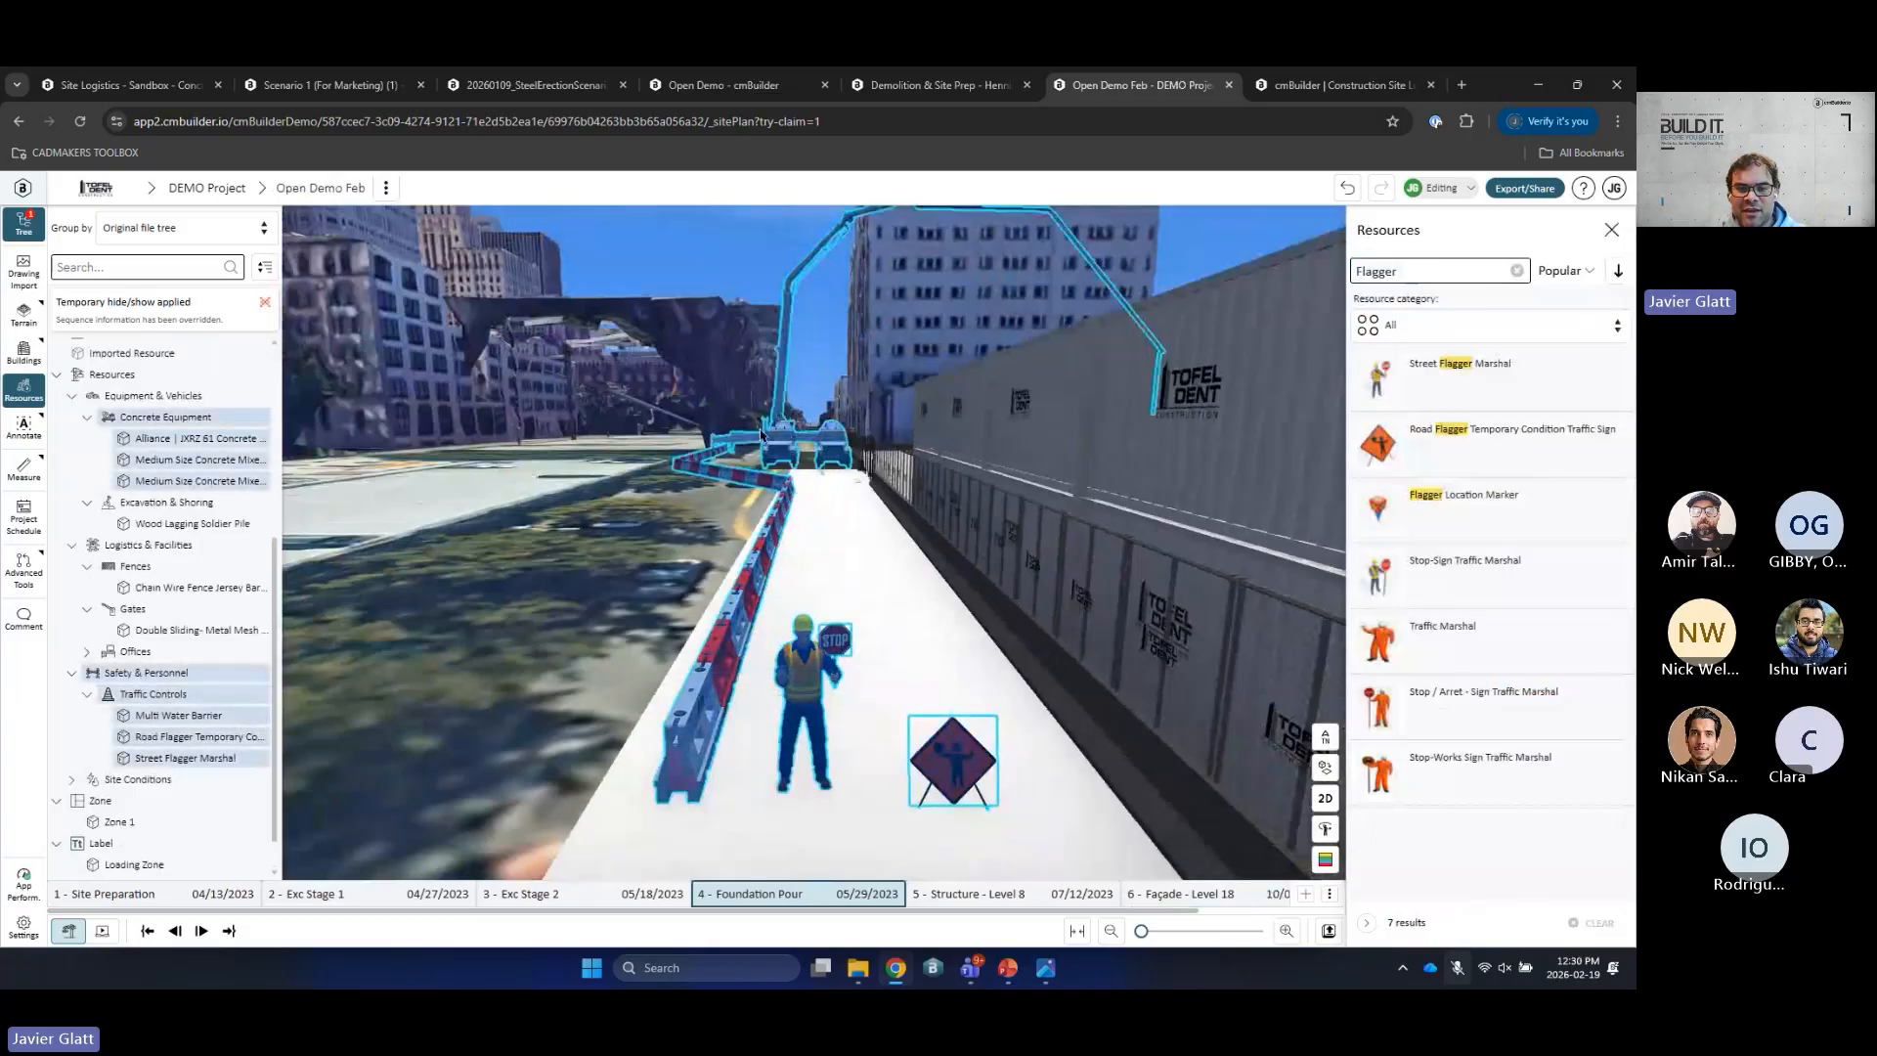
right_click(779, 436)
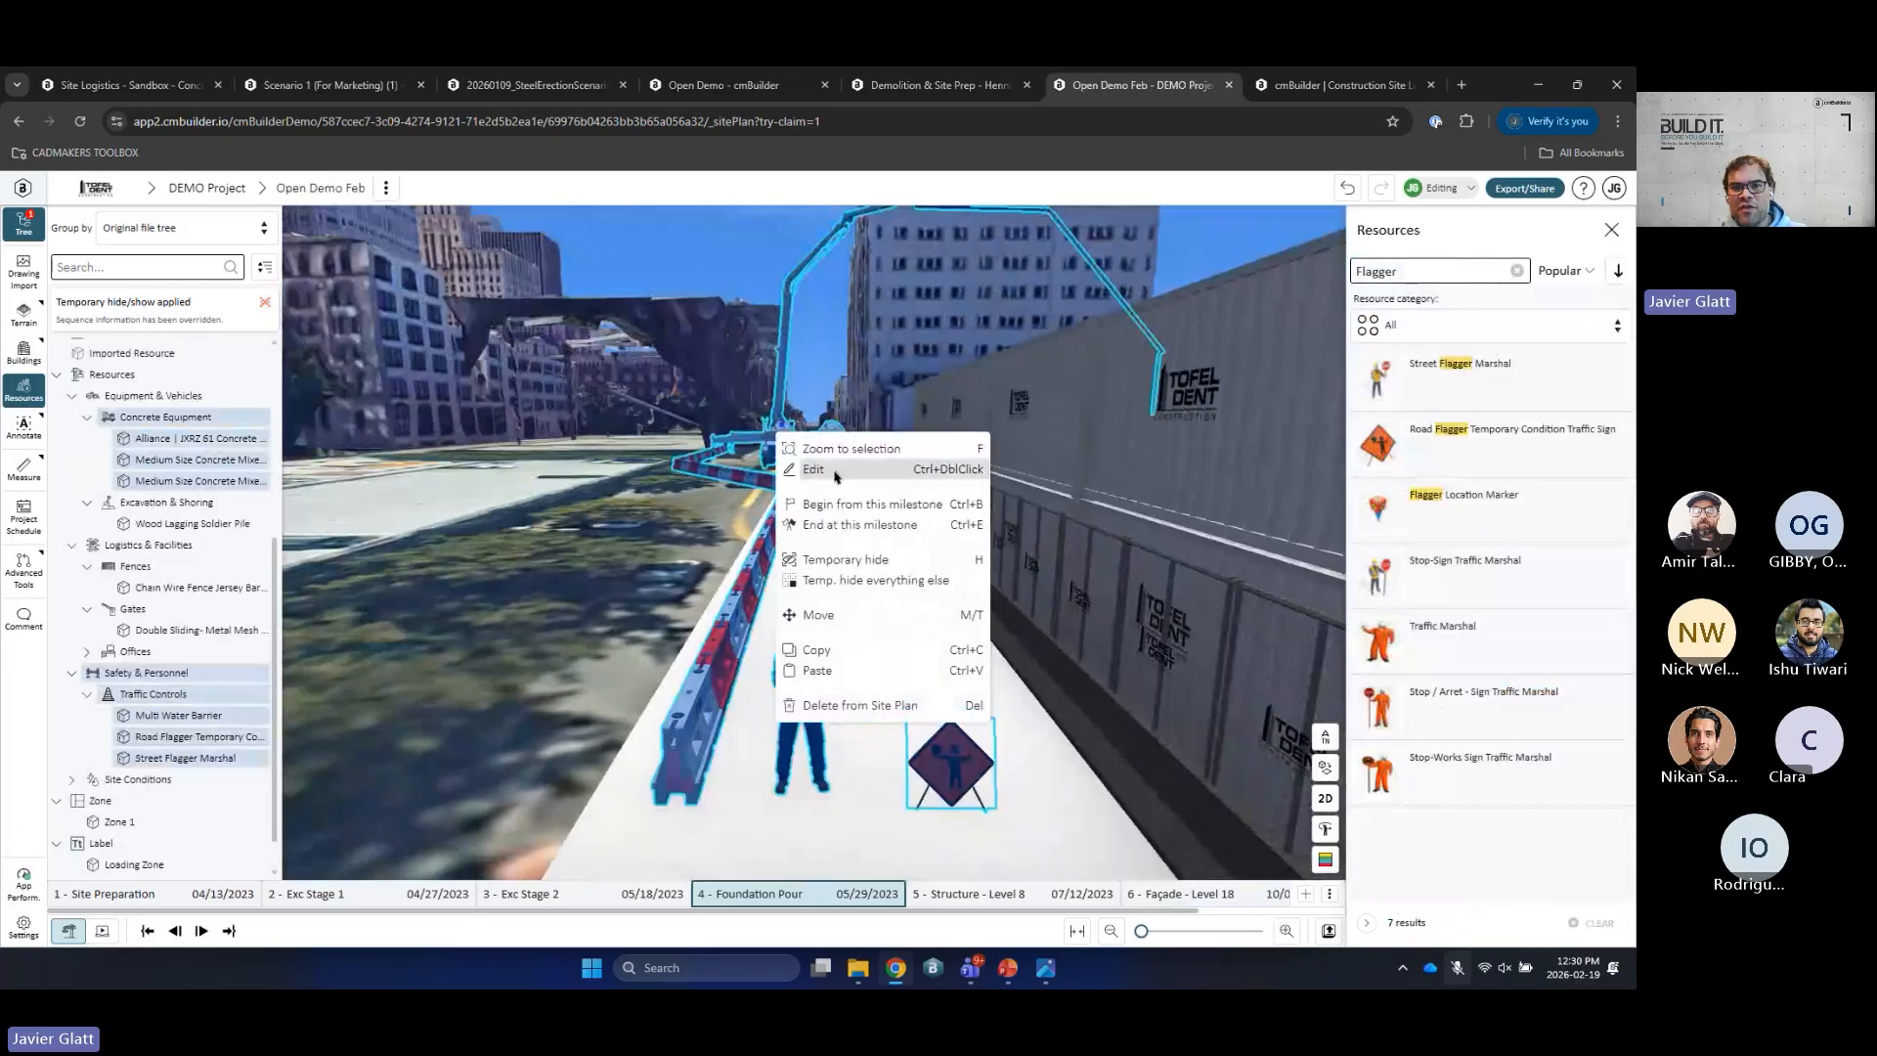
left_click(810, 469)
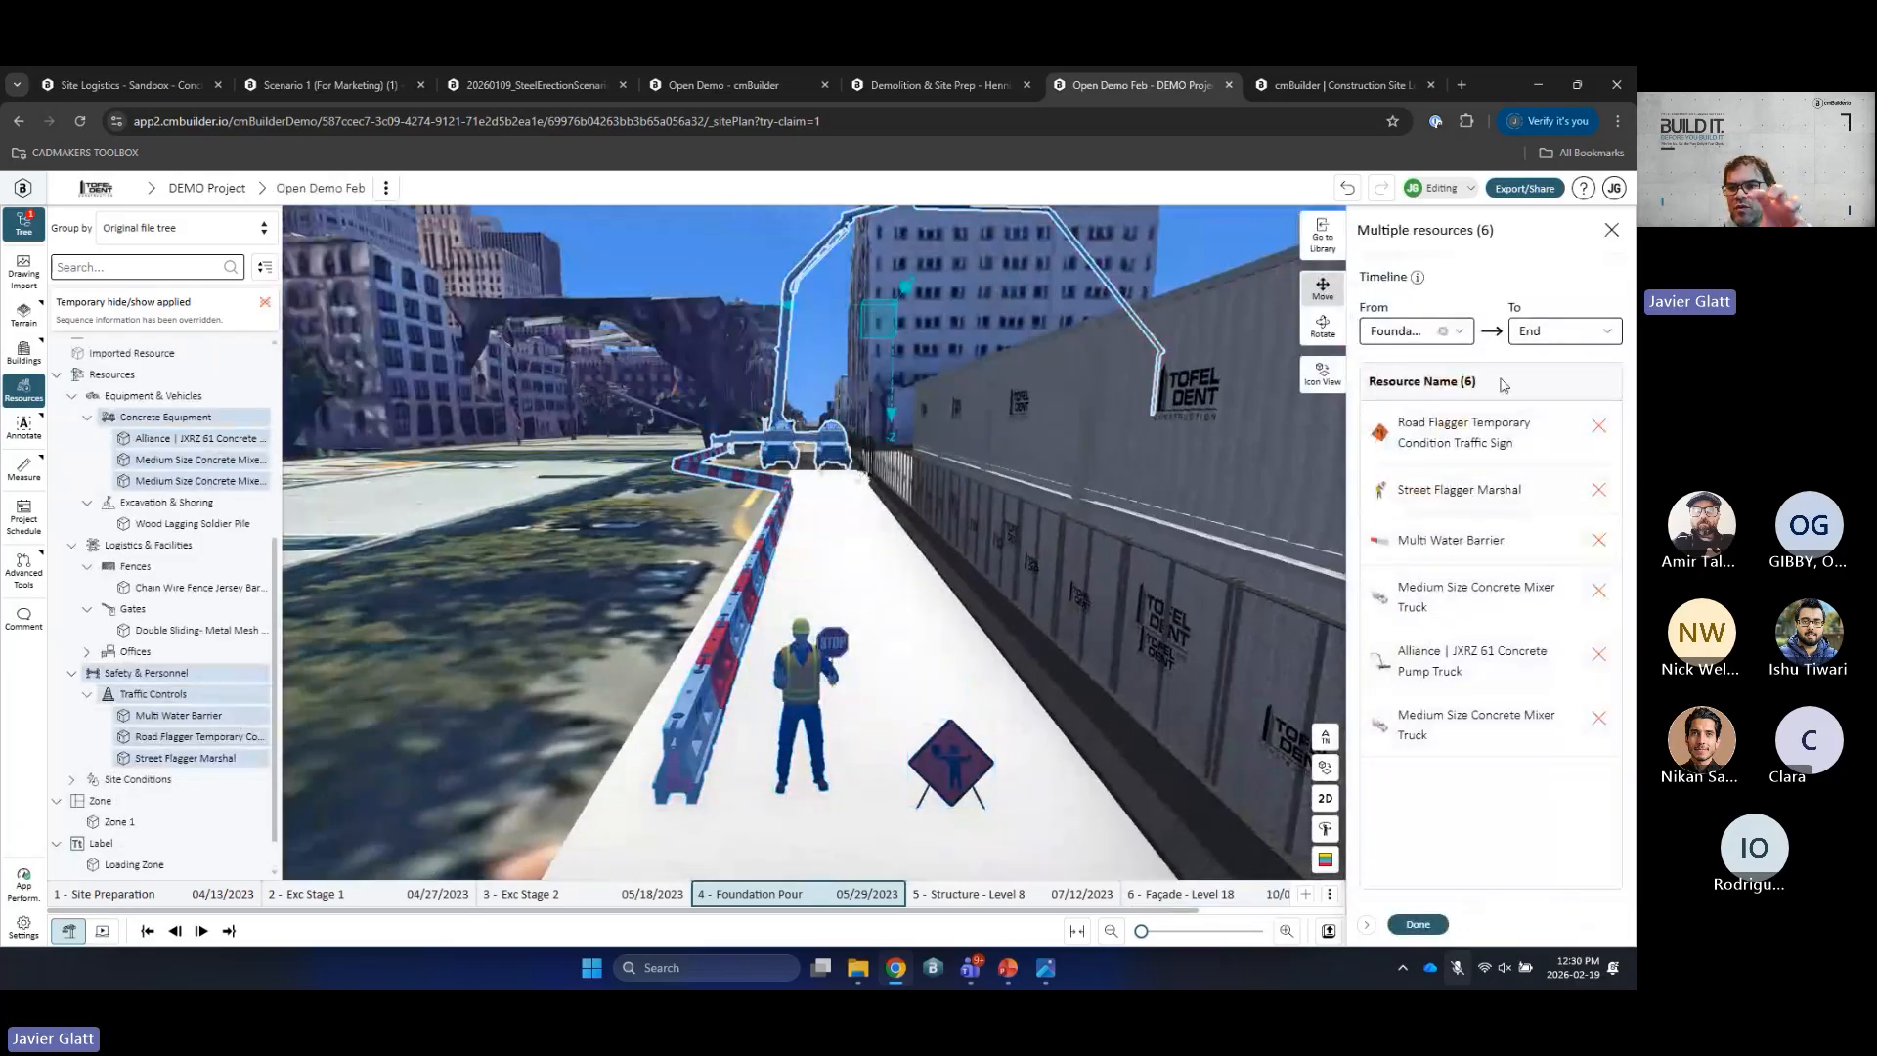
left_click(1567, 340)
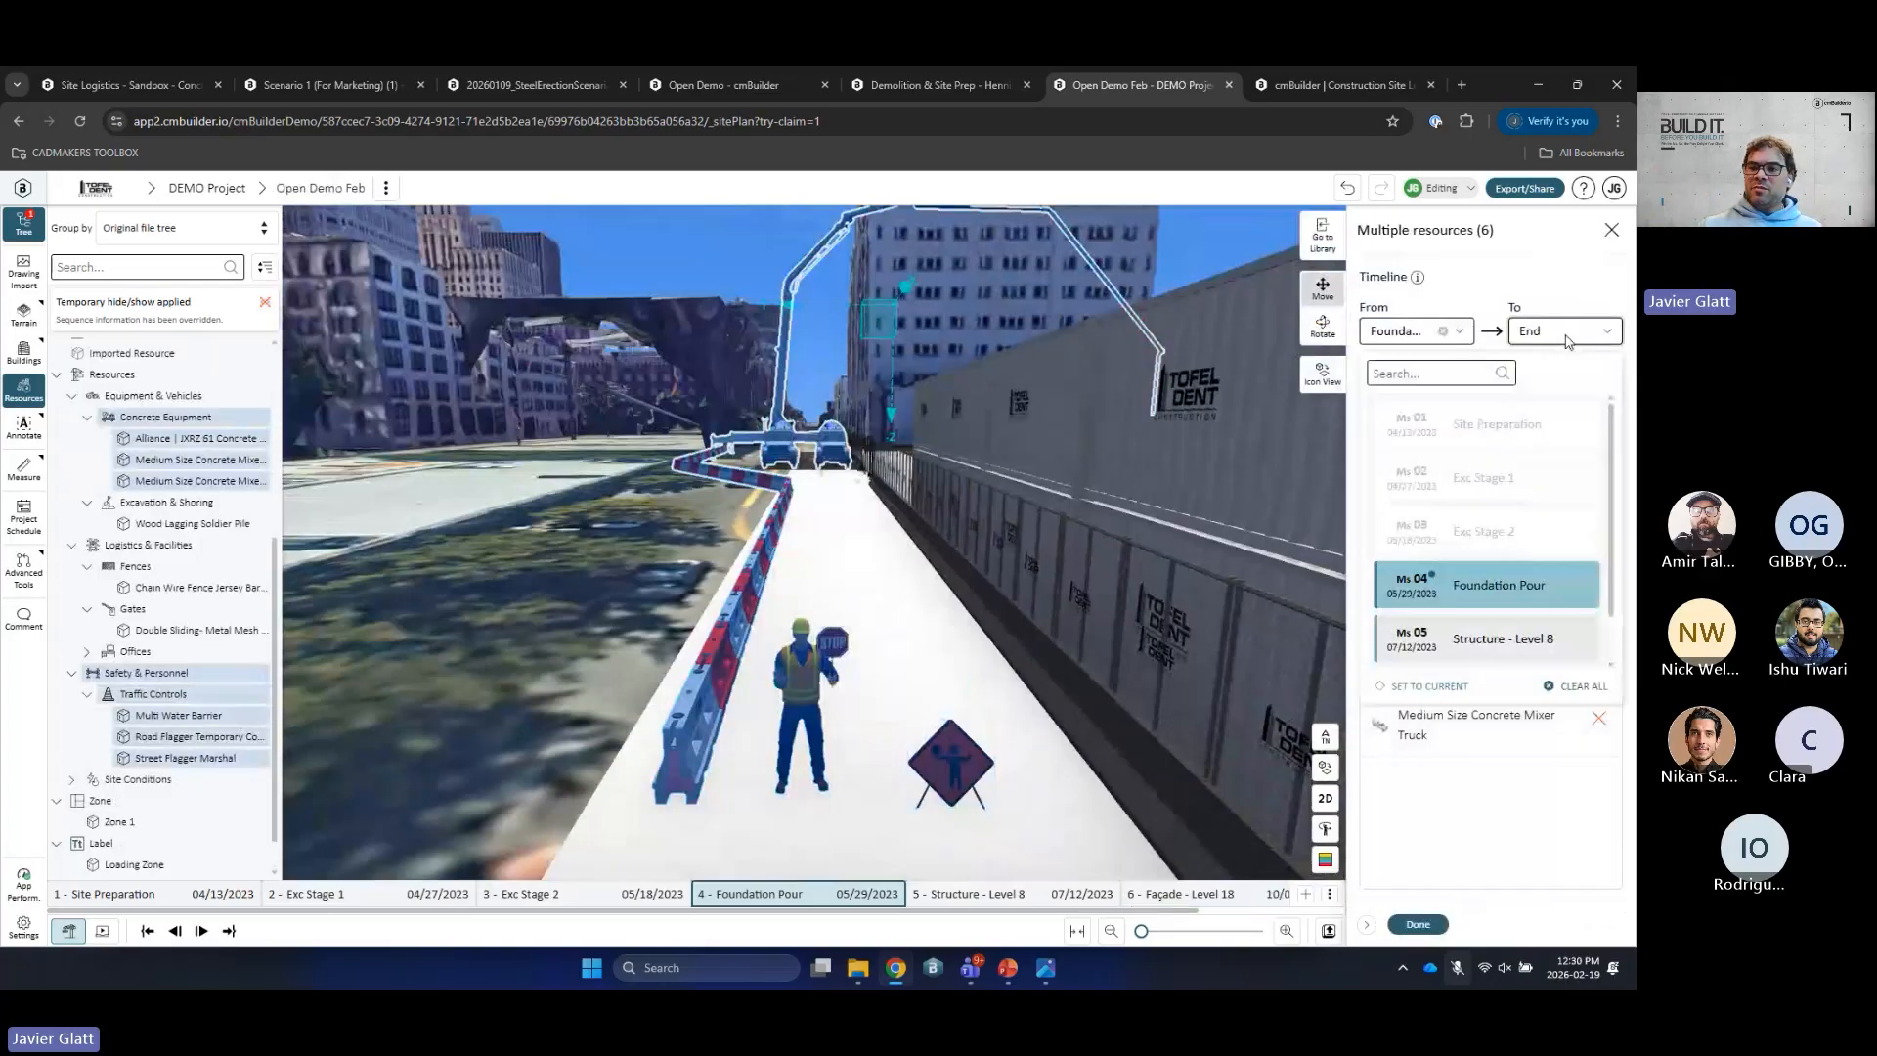
left_click(1566, 339)
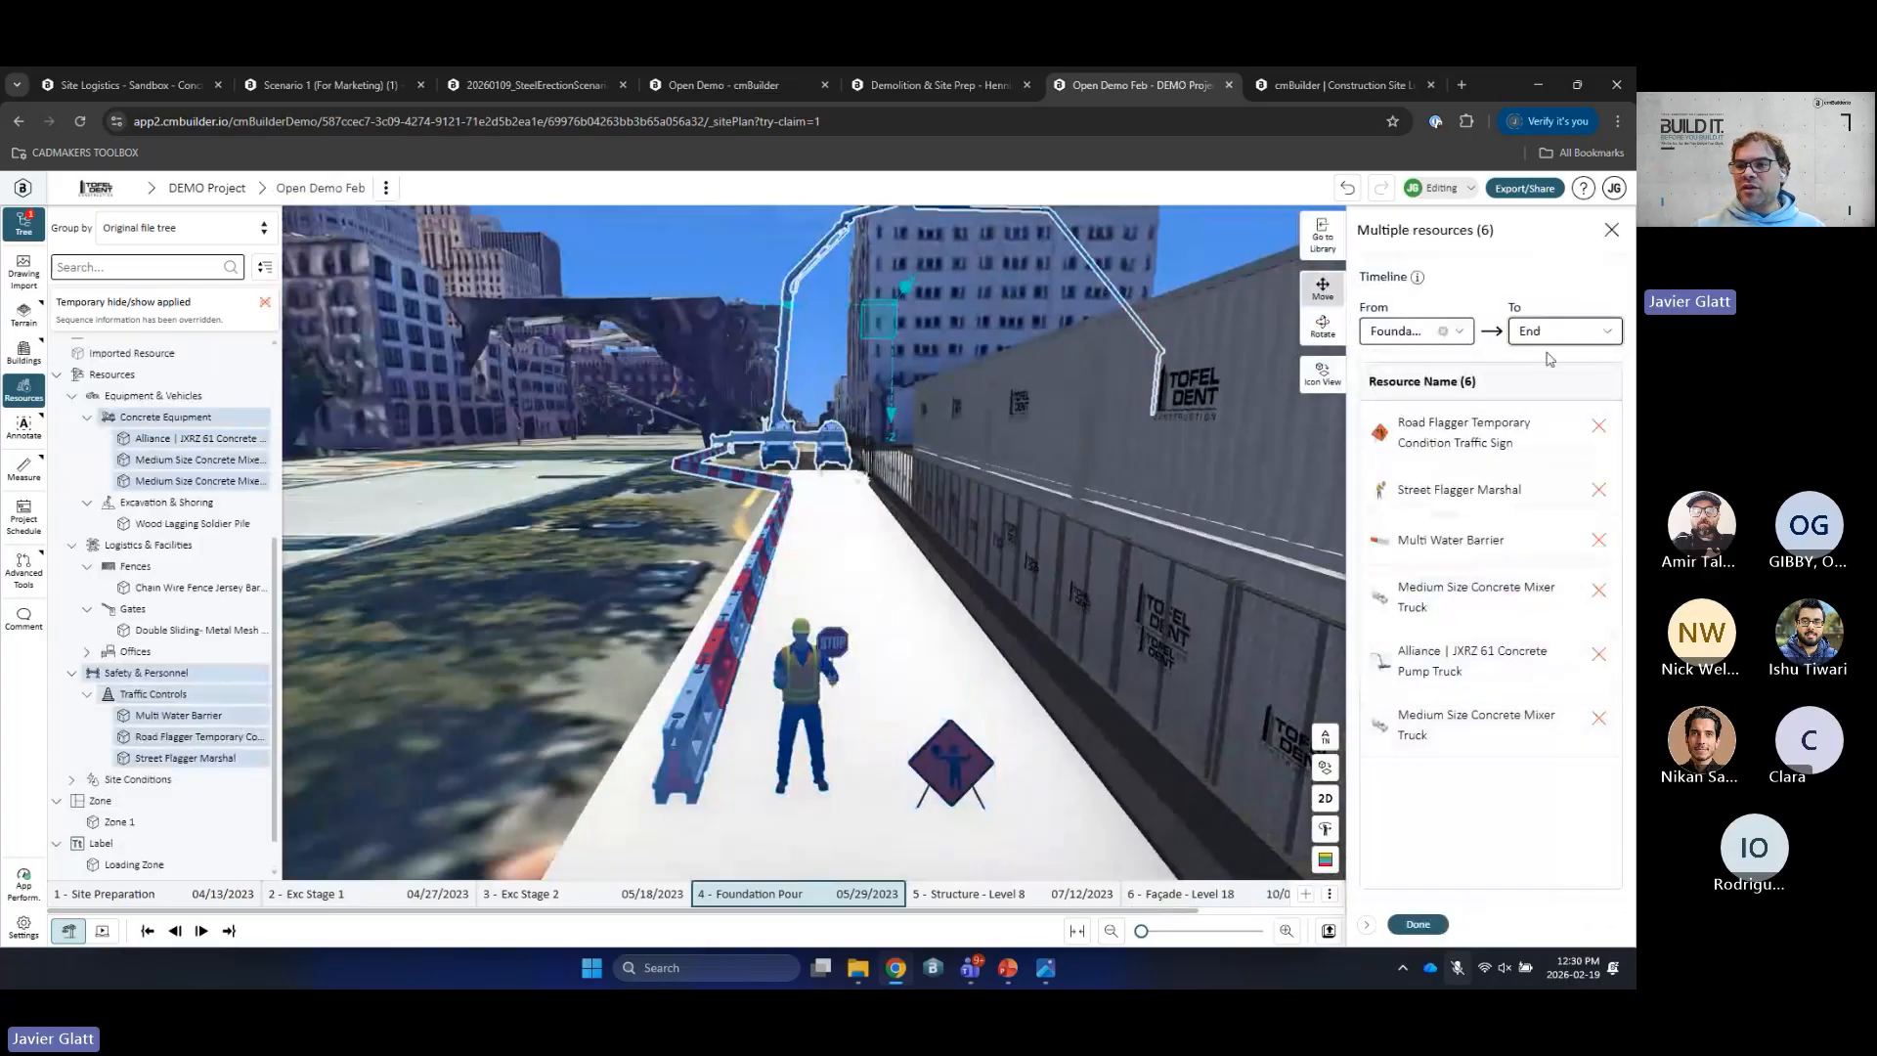
left_click(1555, 333)
left_click(1486, 582)
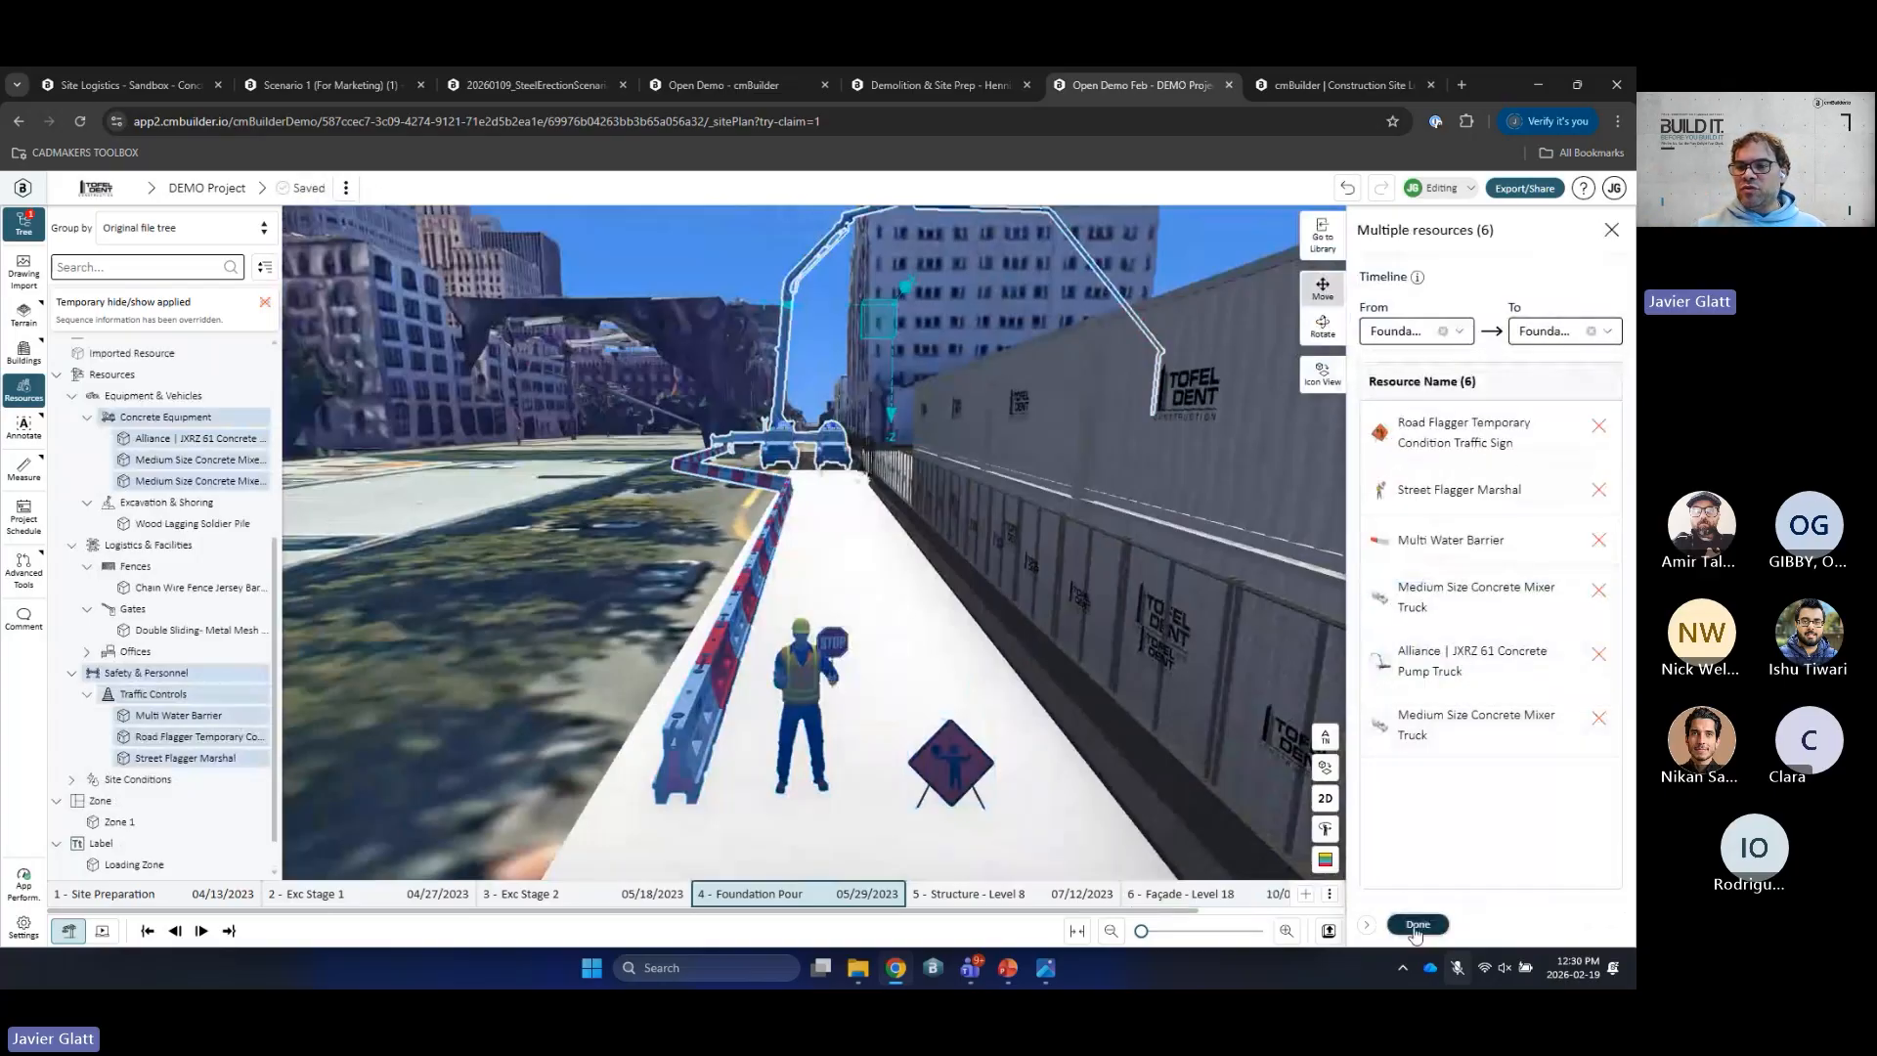
left_click(1416, 926)
left_click(883, 617)
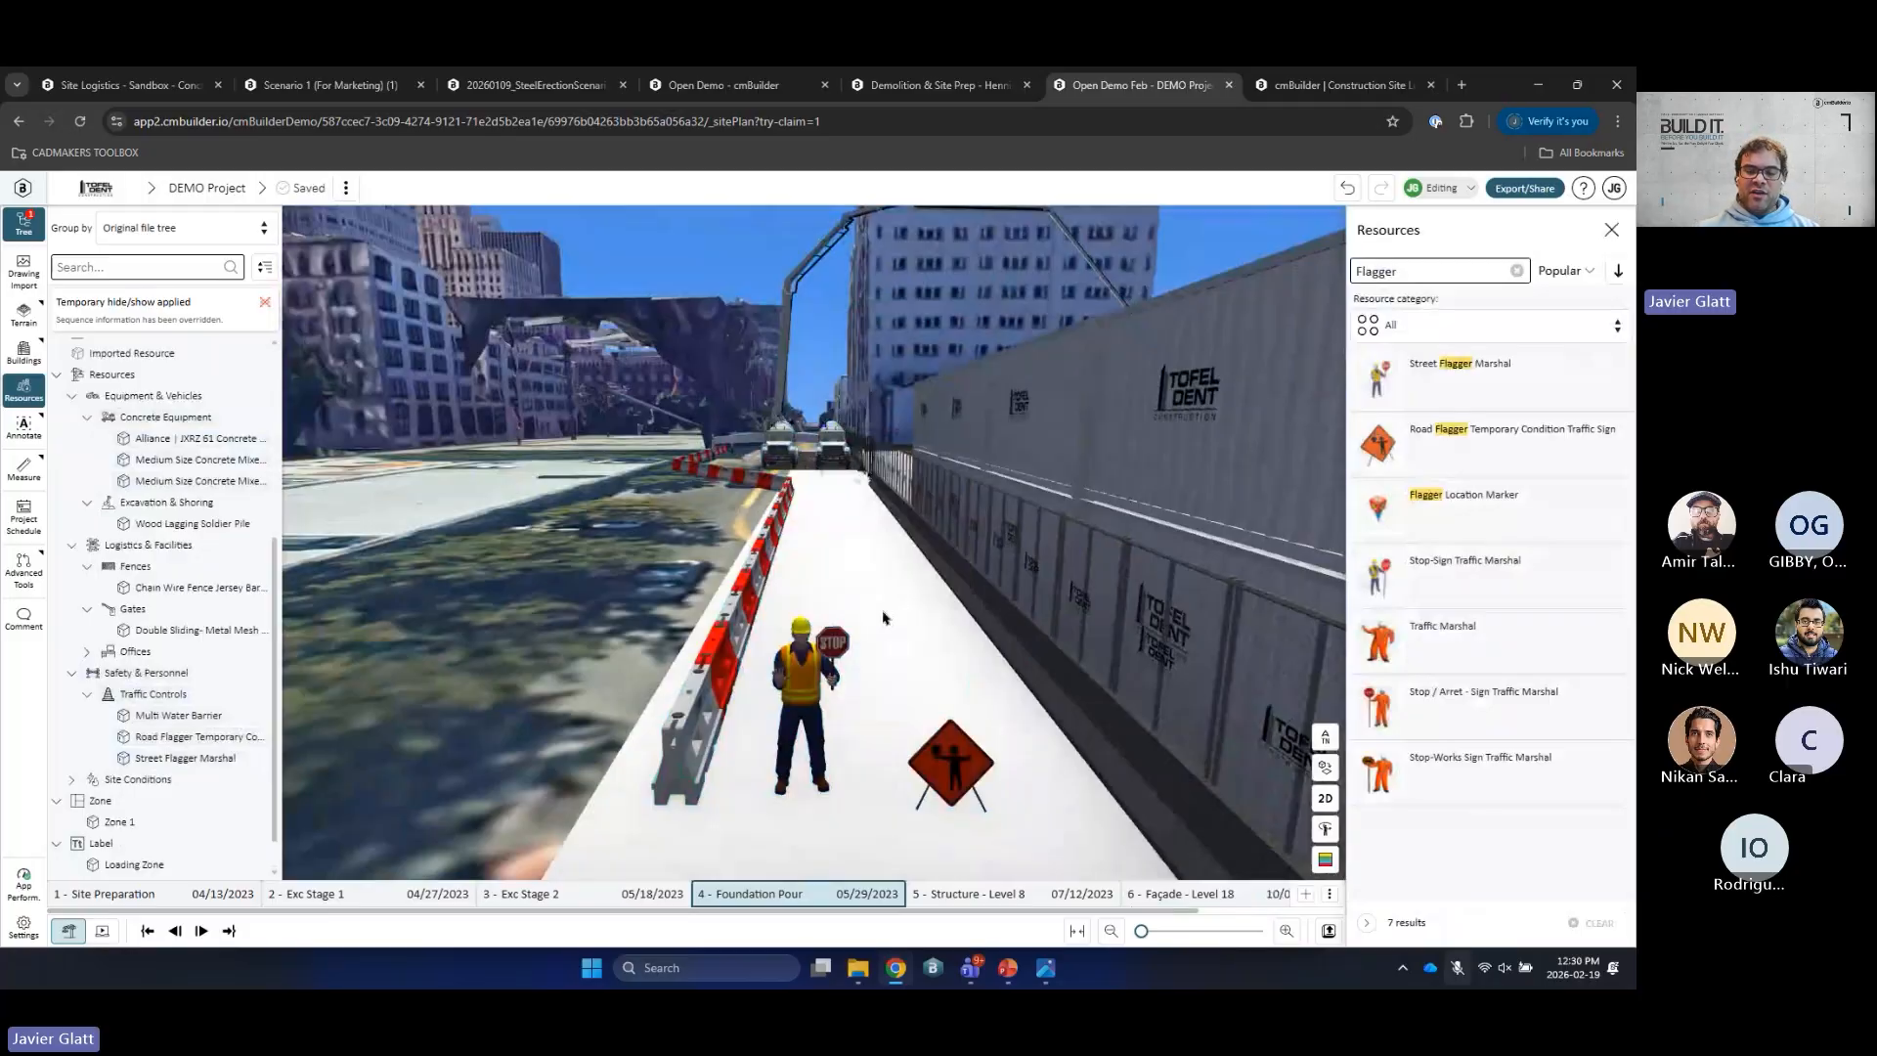
Step: Step back and forth through the milestones around Foundation Pour to check when the traffic control resources appear
key("Left")
key("Right")
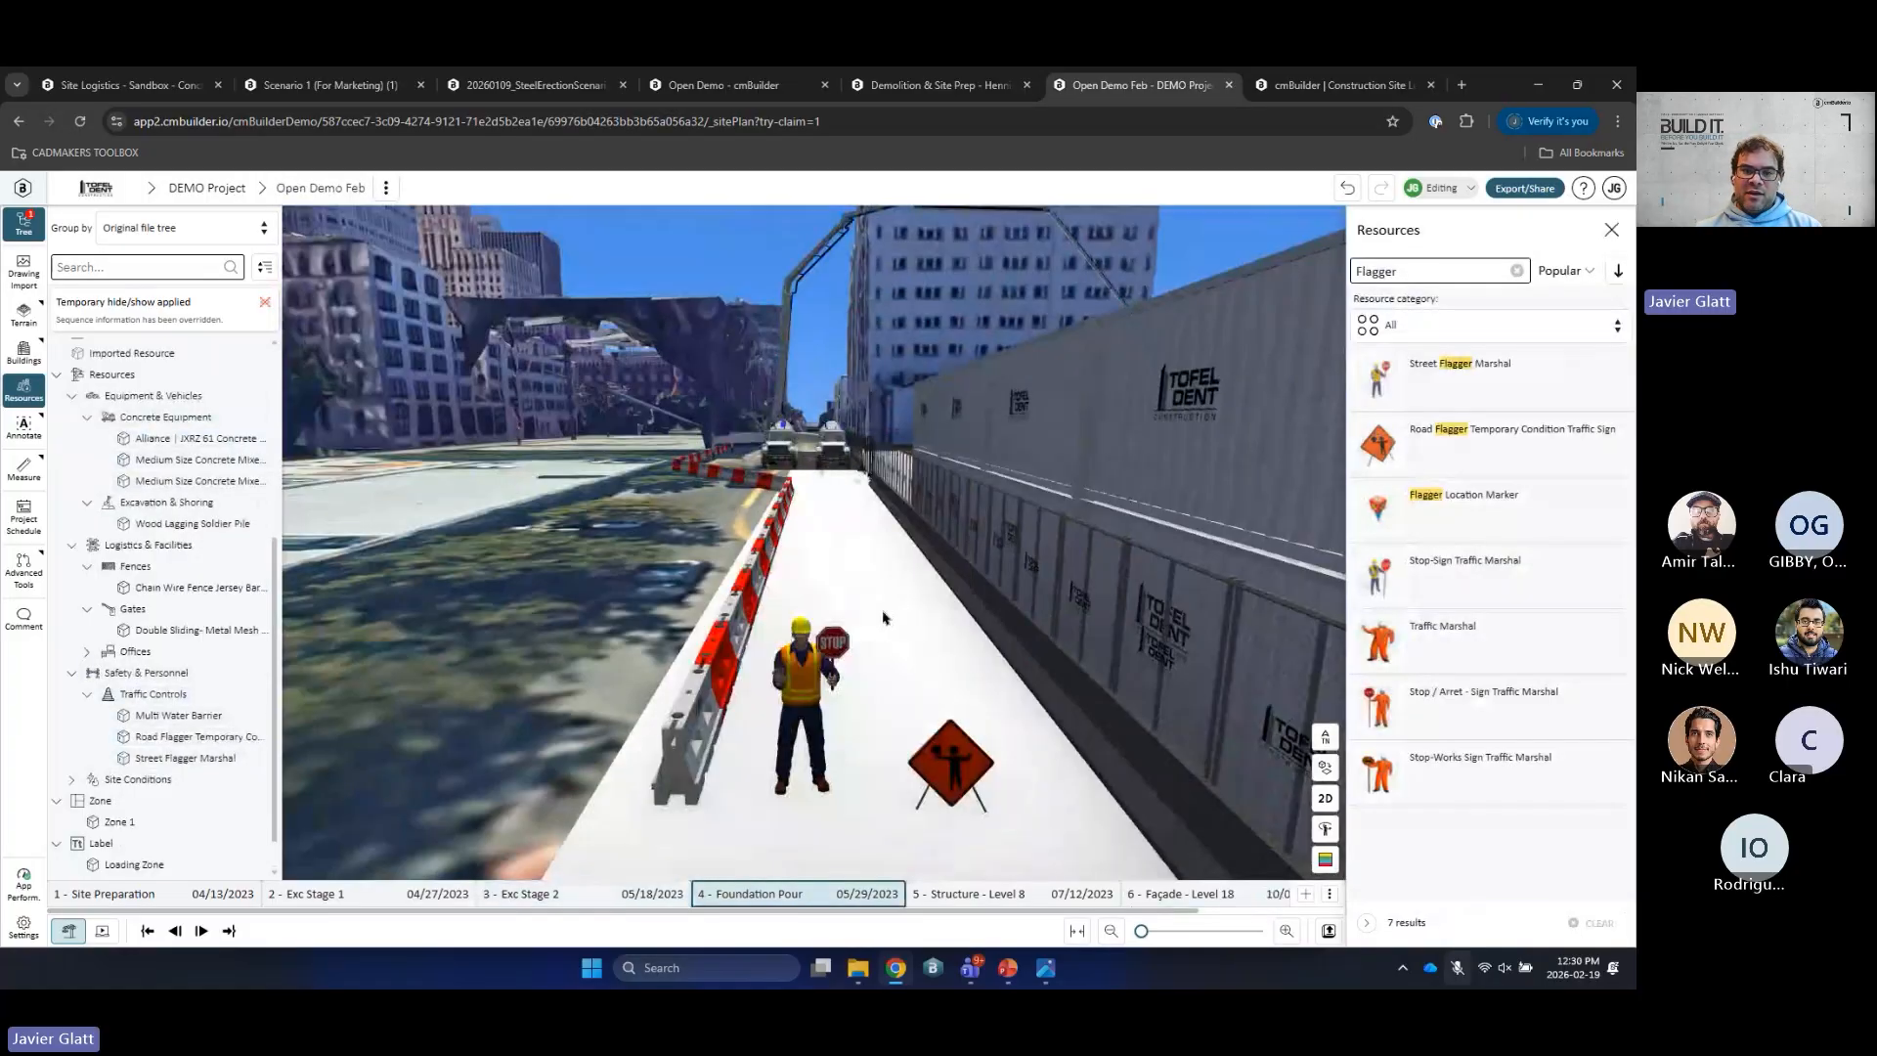
key("Right")
key("Left")
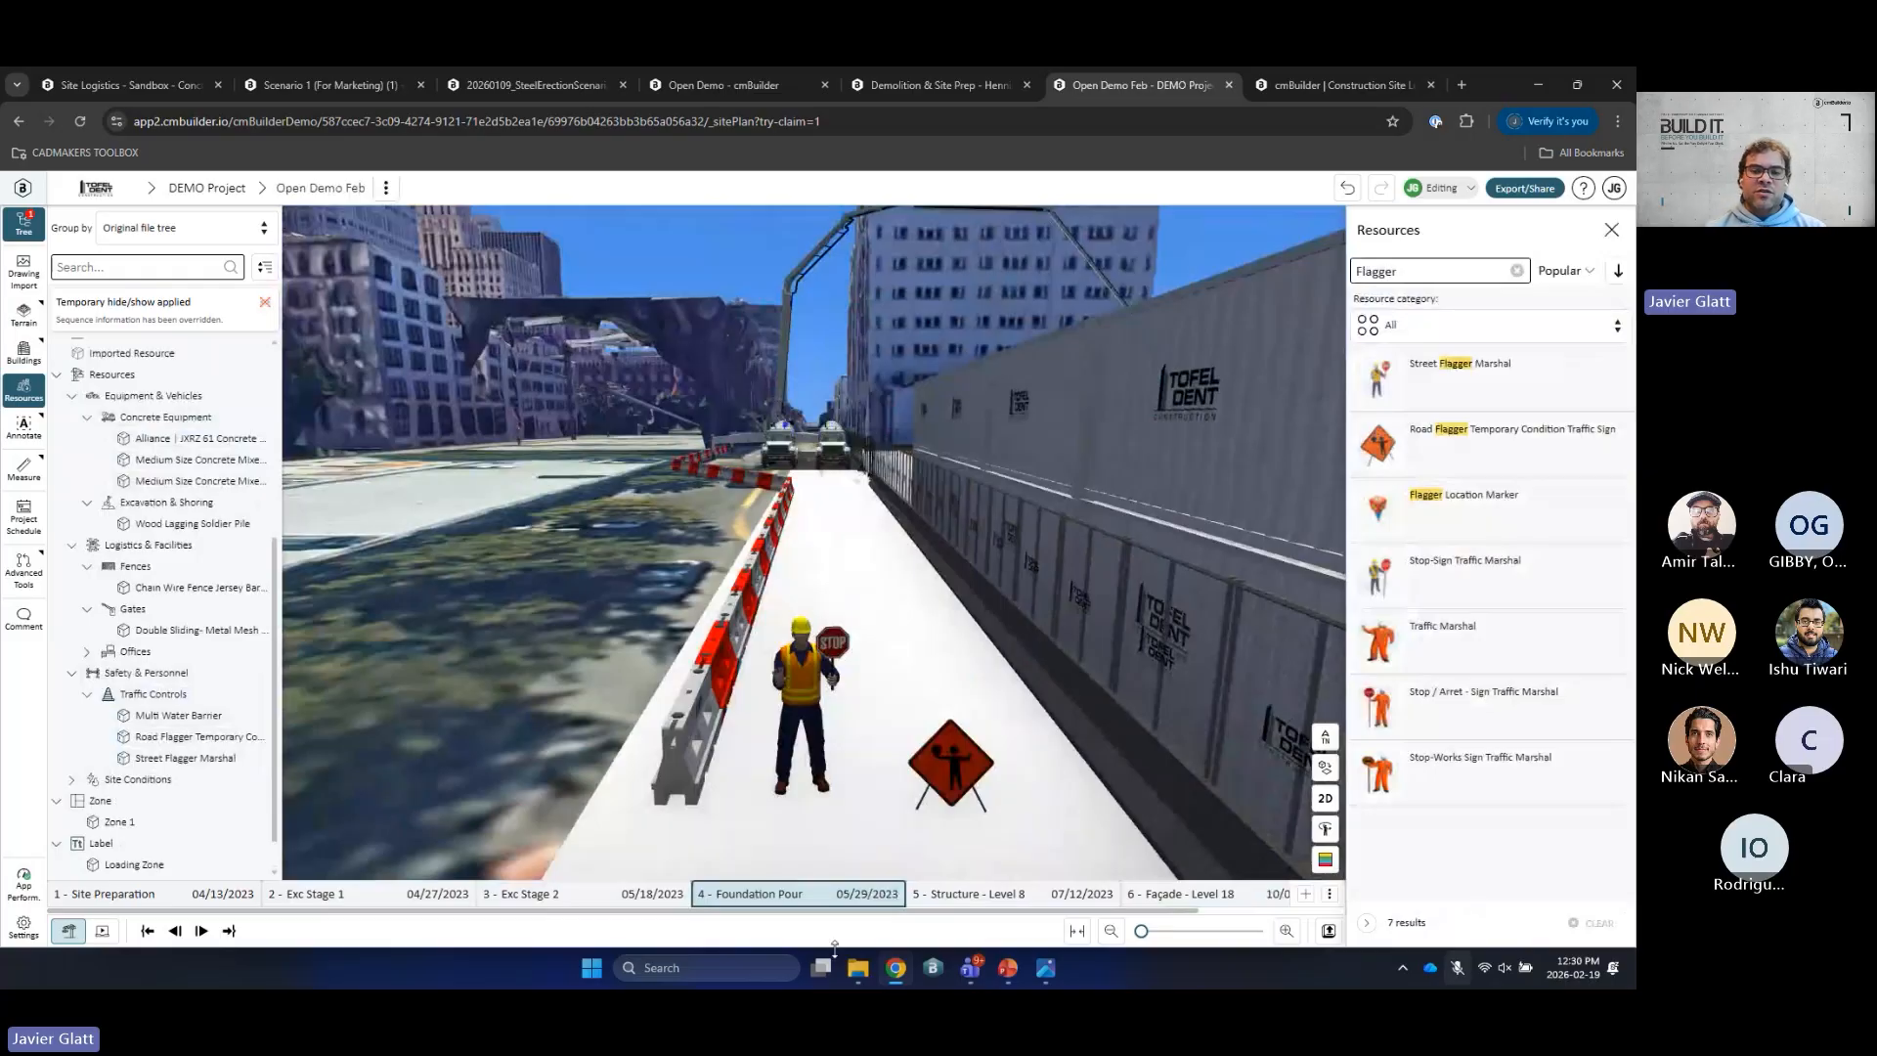
Step: Turn on the icon view option that displays the Chain Wire Fence Jersey Barrier as a line
left_click_drag(899, 670, 722, 459)
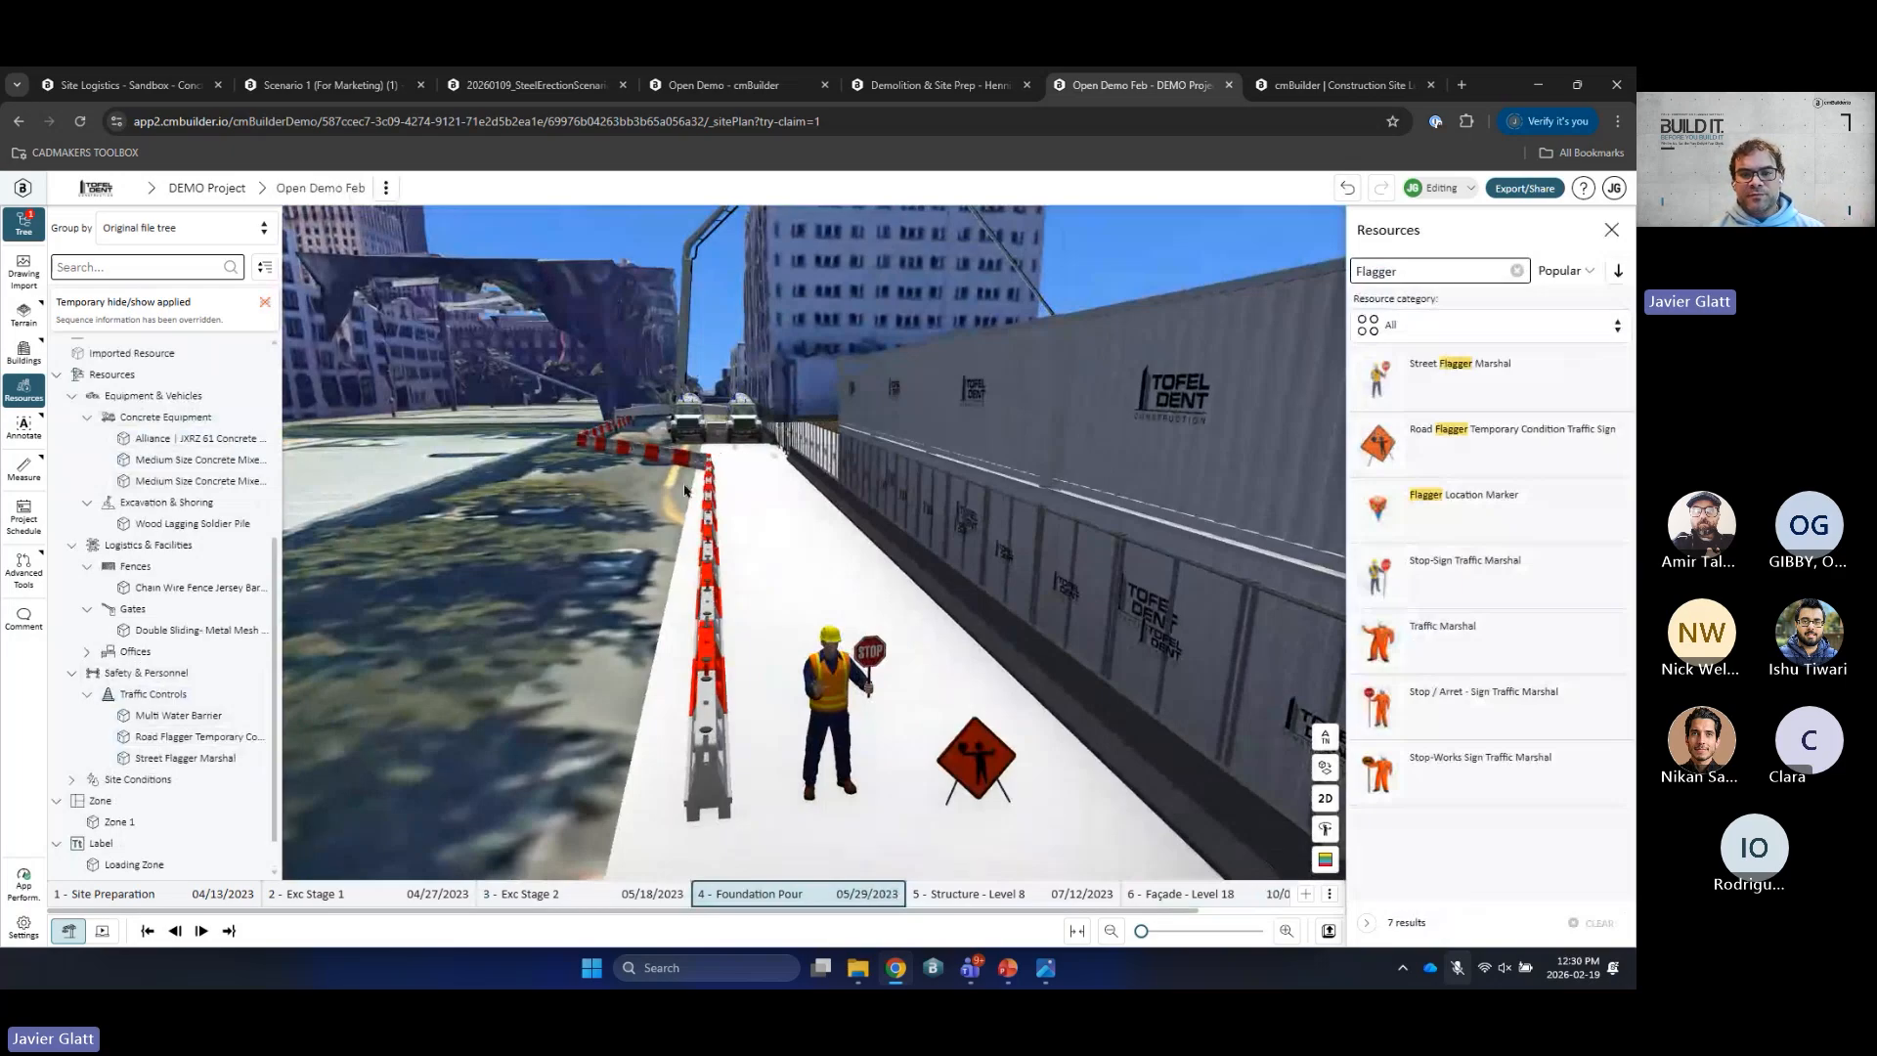
left_click_drag(768, 636, 1090, 777)
scroll(1040, 758, "down", 3)
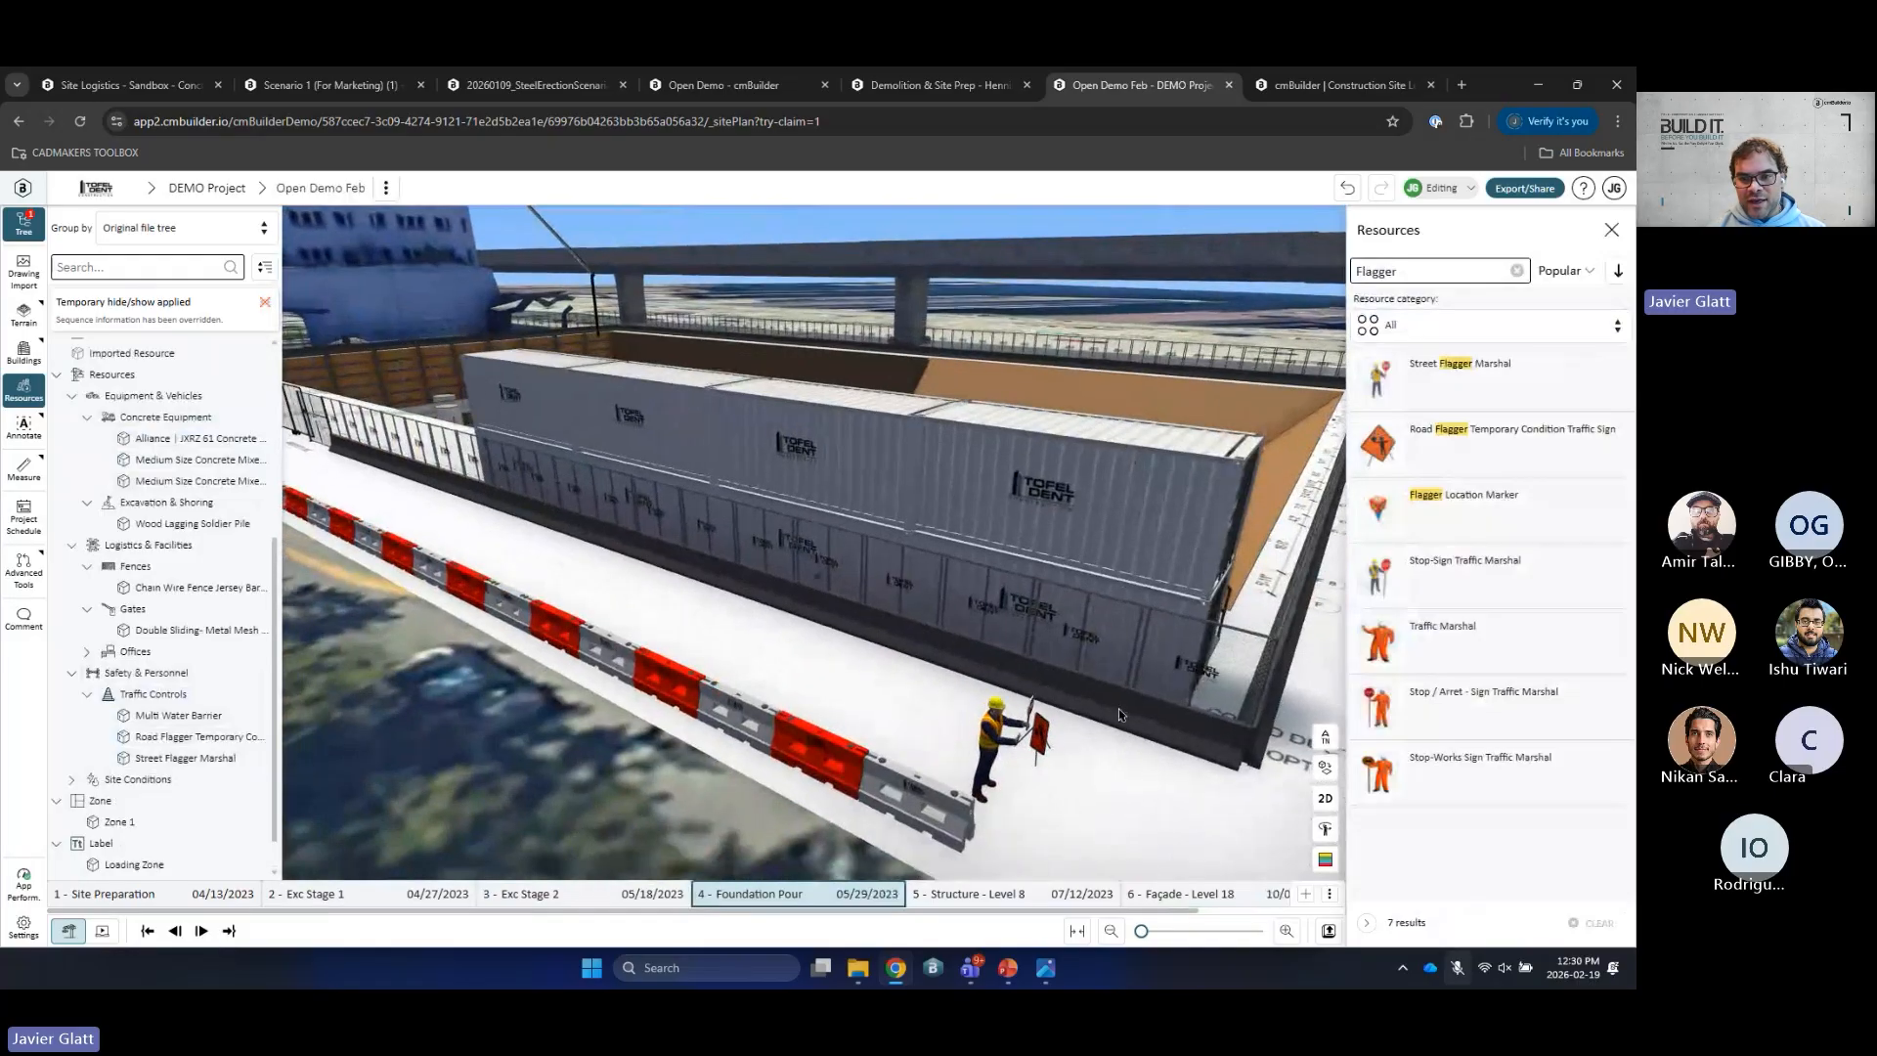
left_click(1128, 706)
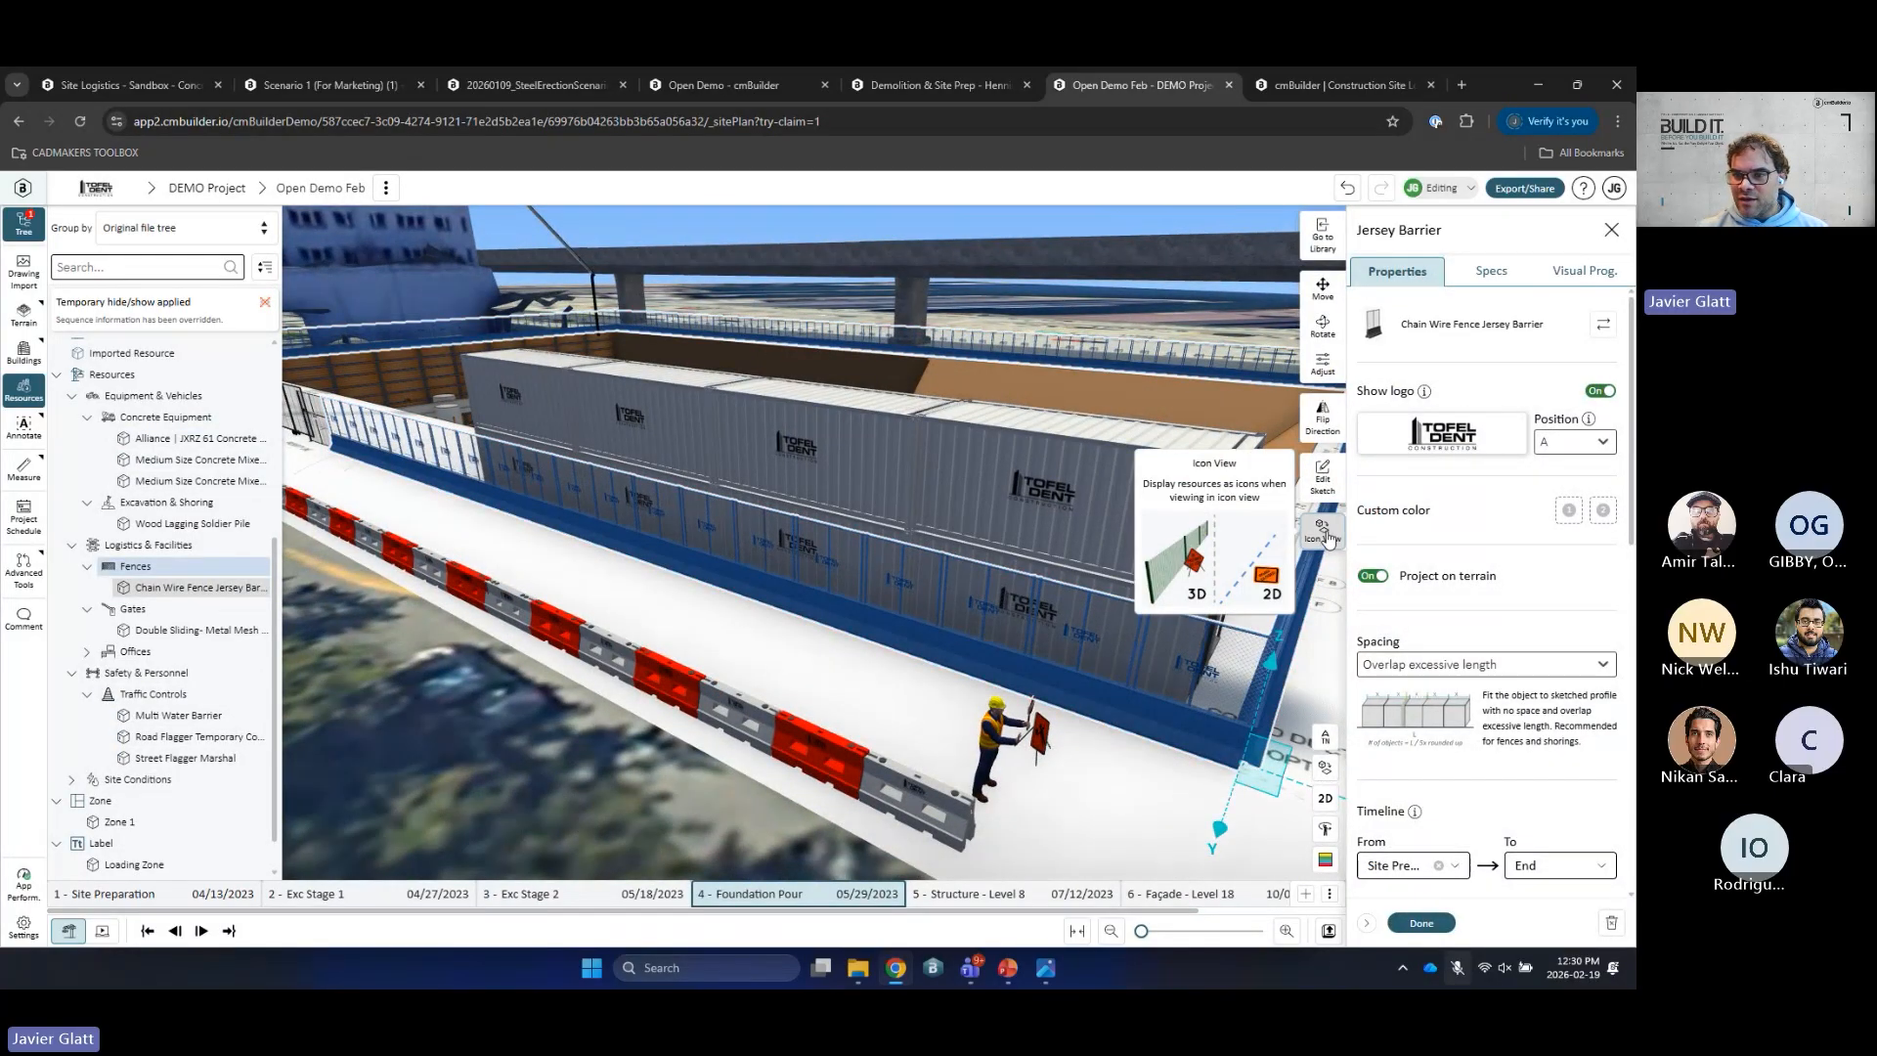
left_click(1322, 531)
left_click(1606, 285)
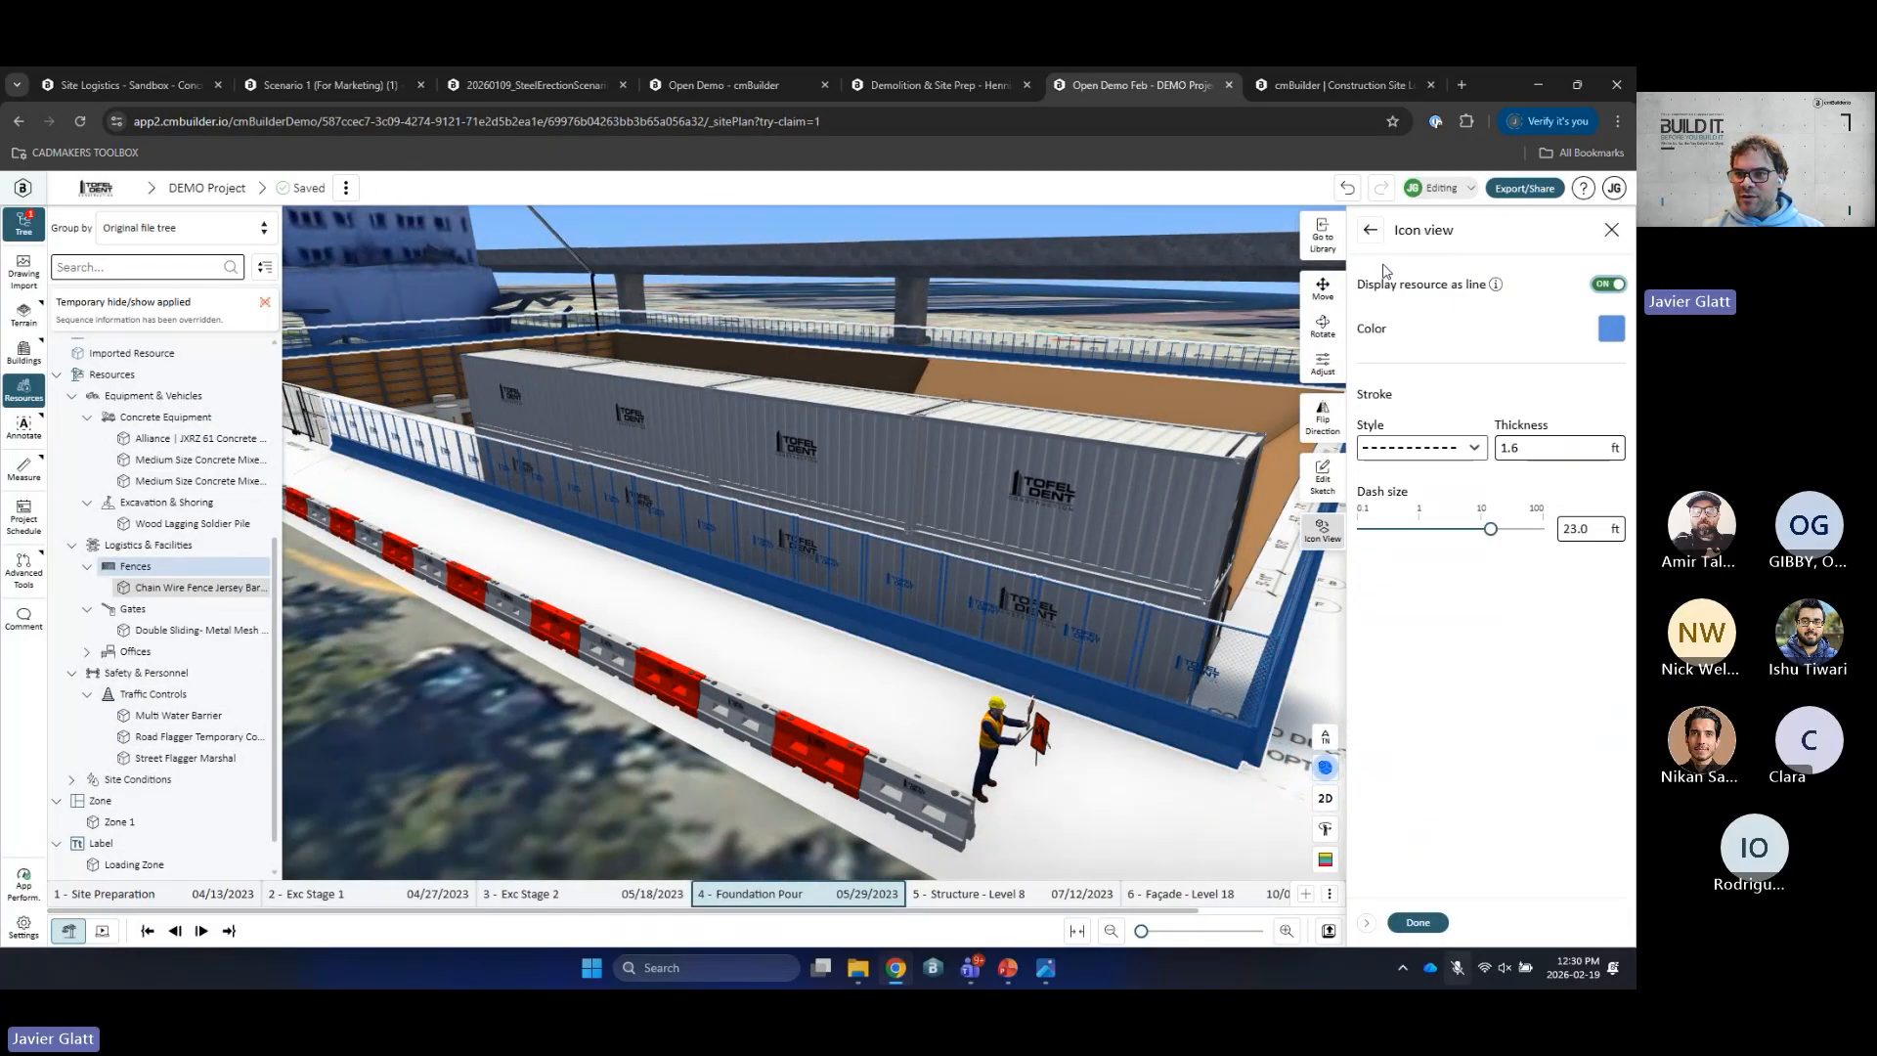
left_click(1422, 922)
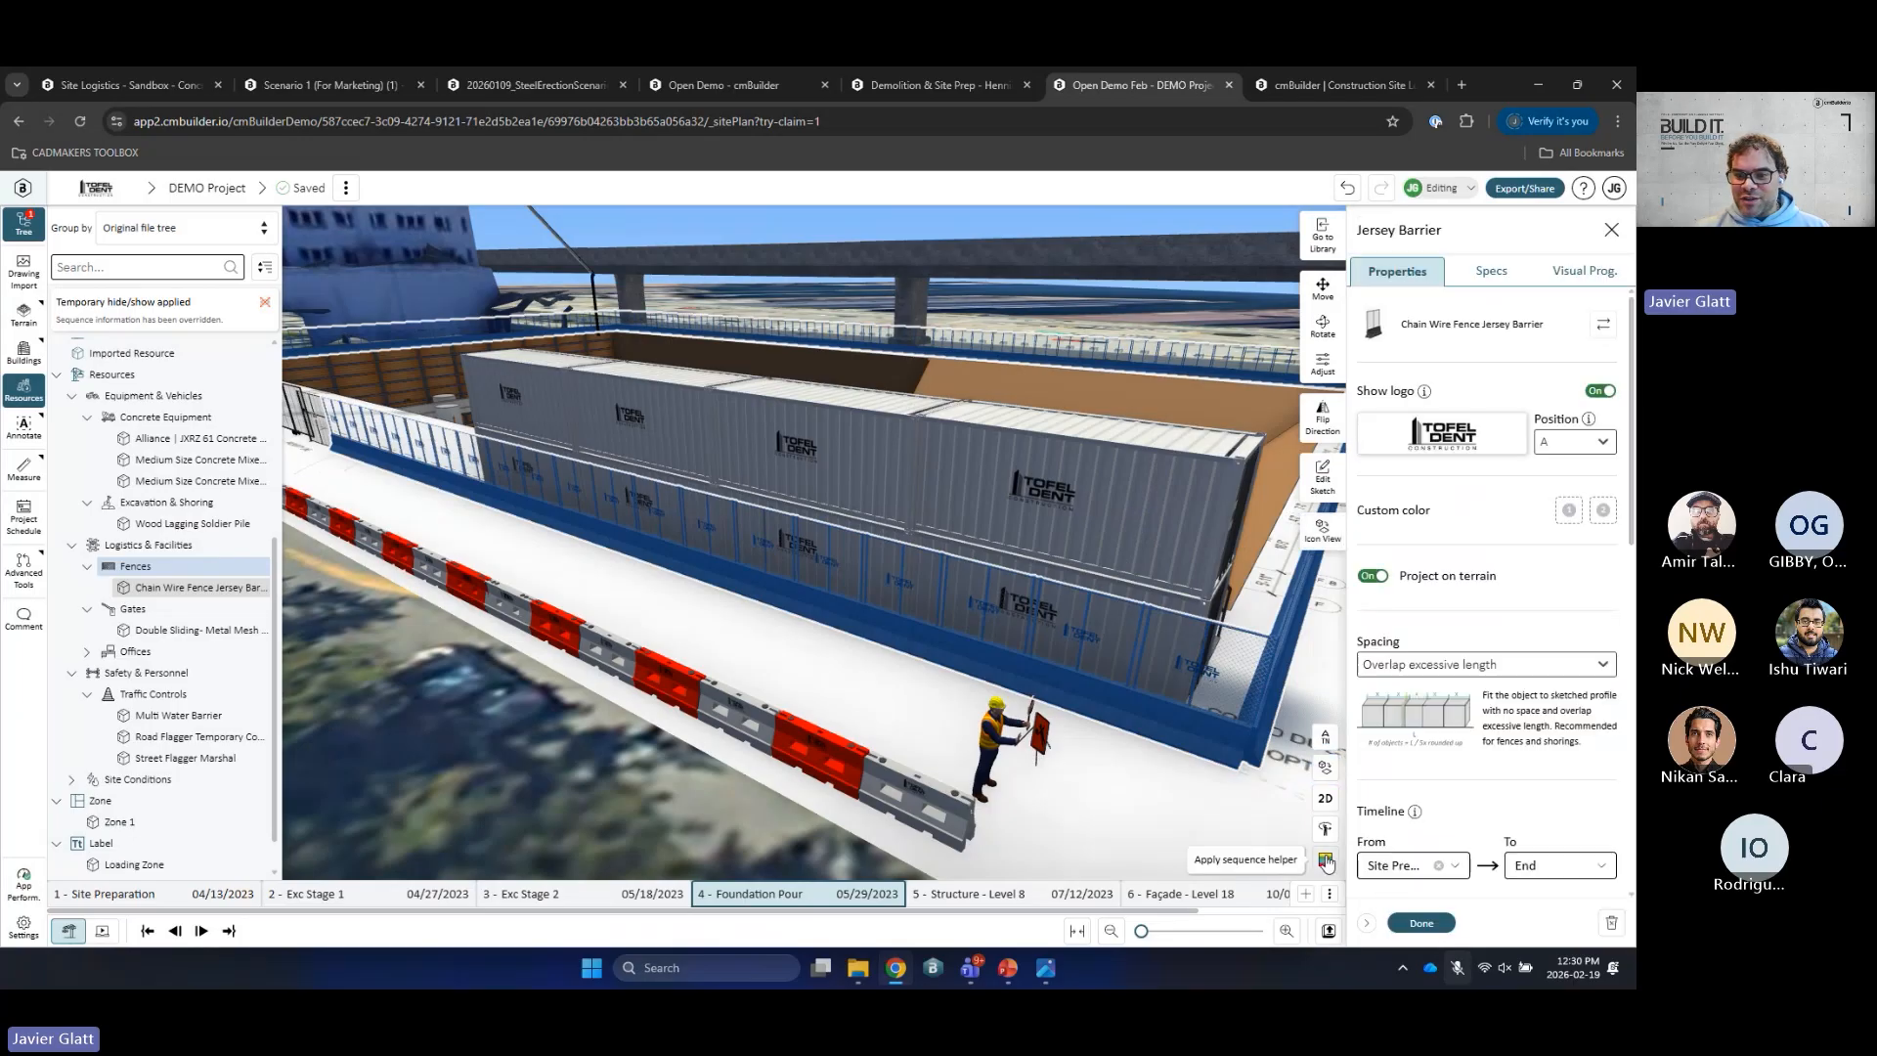
left_click(1067, 773)
Step: Switch to the 2D plan and examine the fence line and the flagger and sliding gate icons along the street
scroll(958, 555, "up", 3)
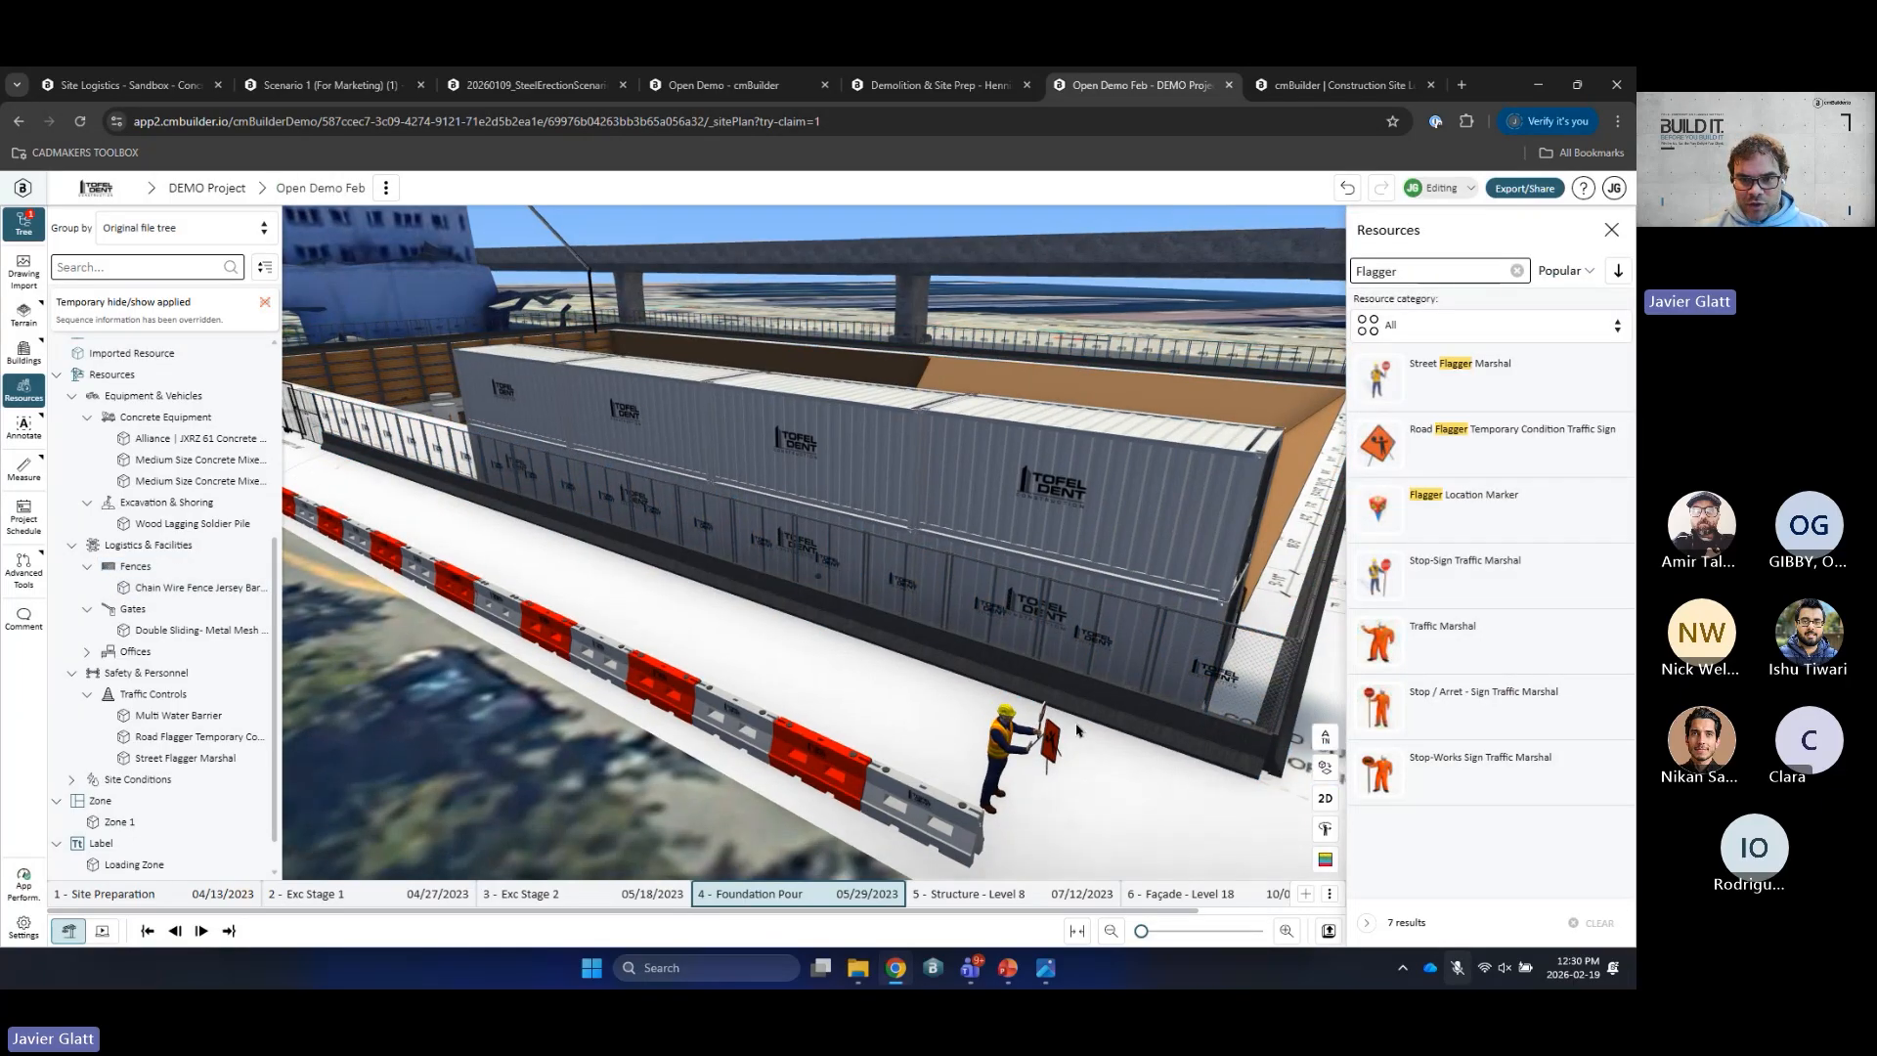
right_click_drag(958, 554, 826, 420)
left_click_drag(1047, 606, 858, 685)
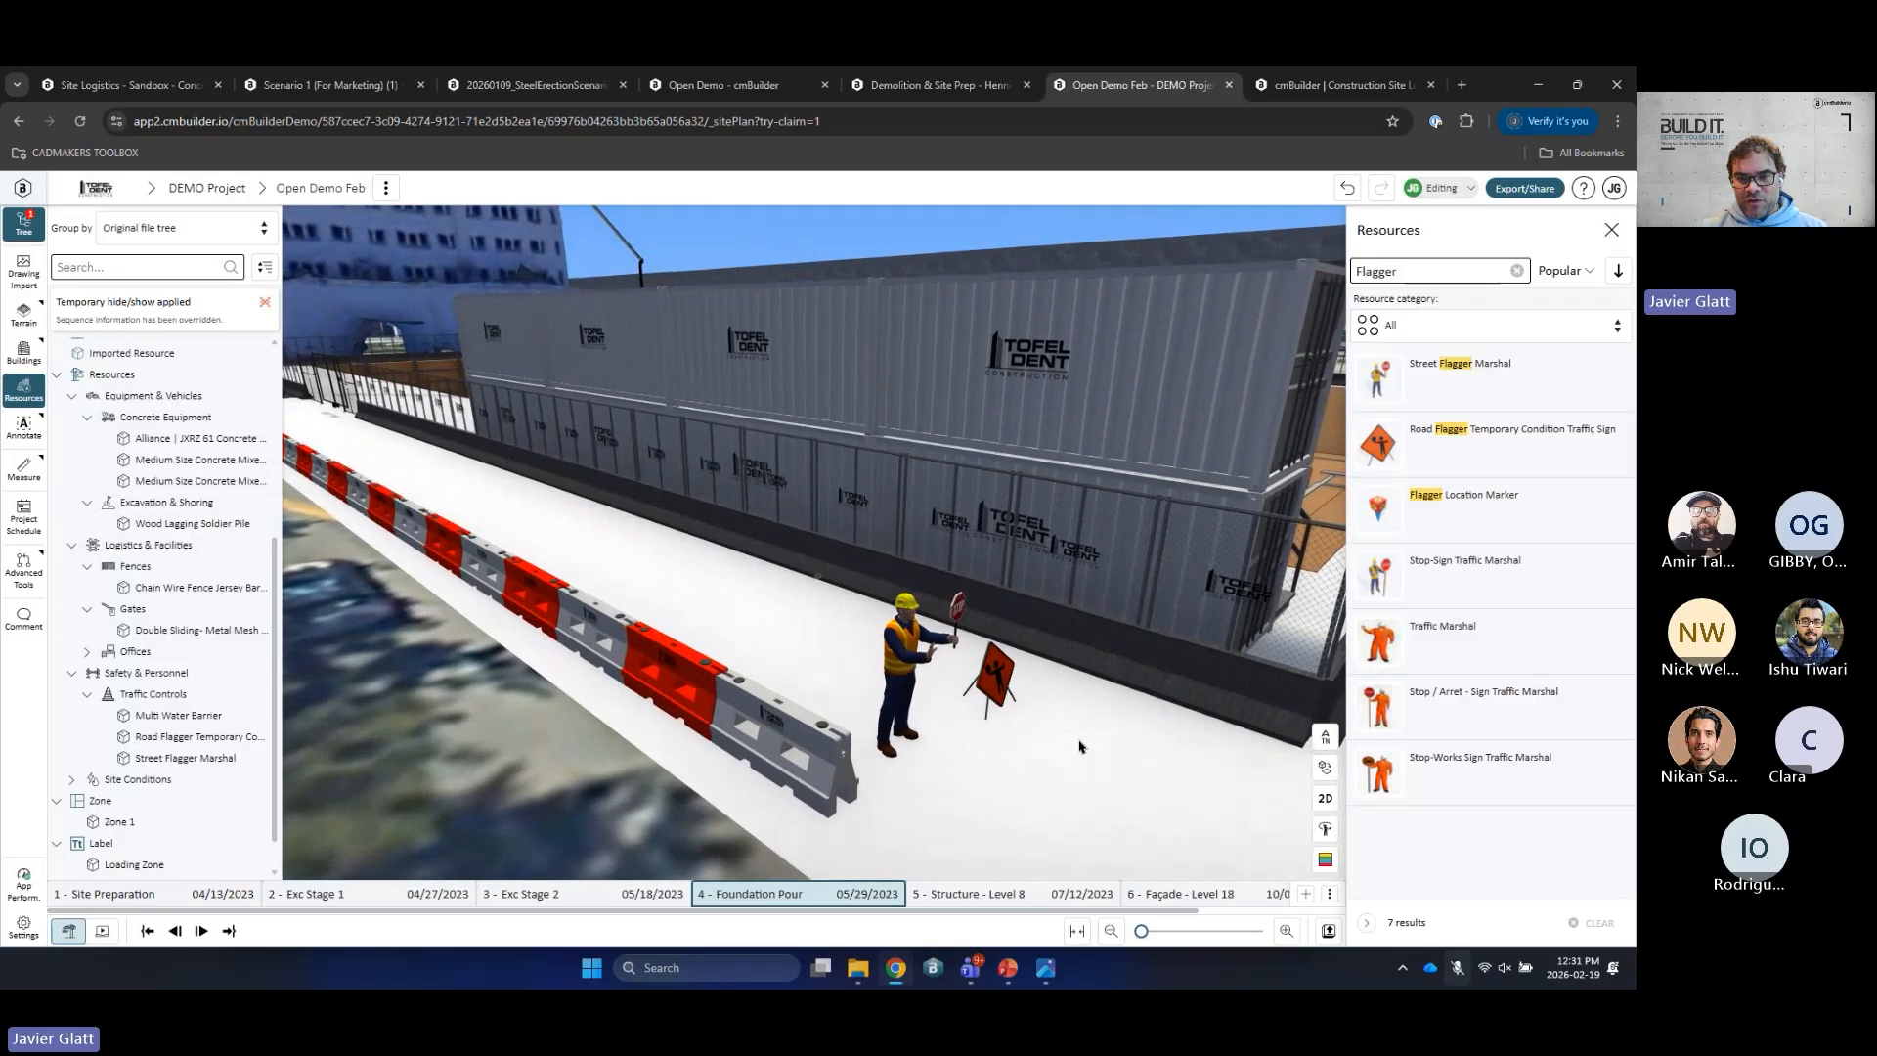
left_click(1325, 798)
left_click_drag(1022, 735, 1105, 784)
scroll(1109, 724, "down", 5)
right_click_drag(1031, 427, 1118, 547)
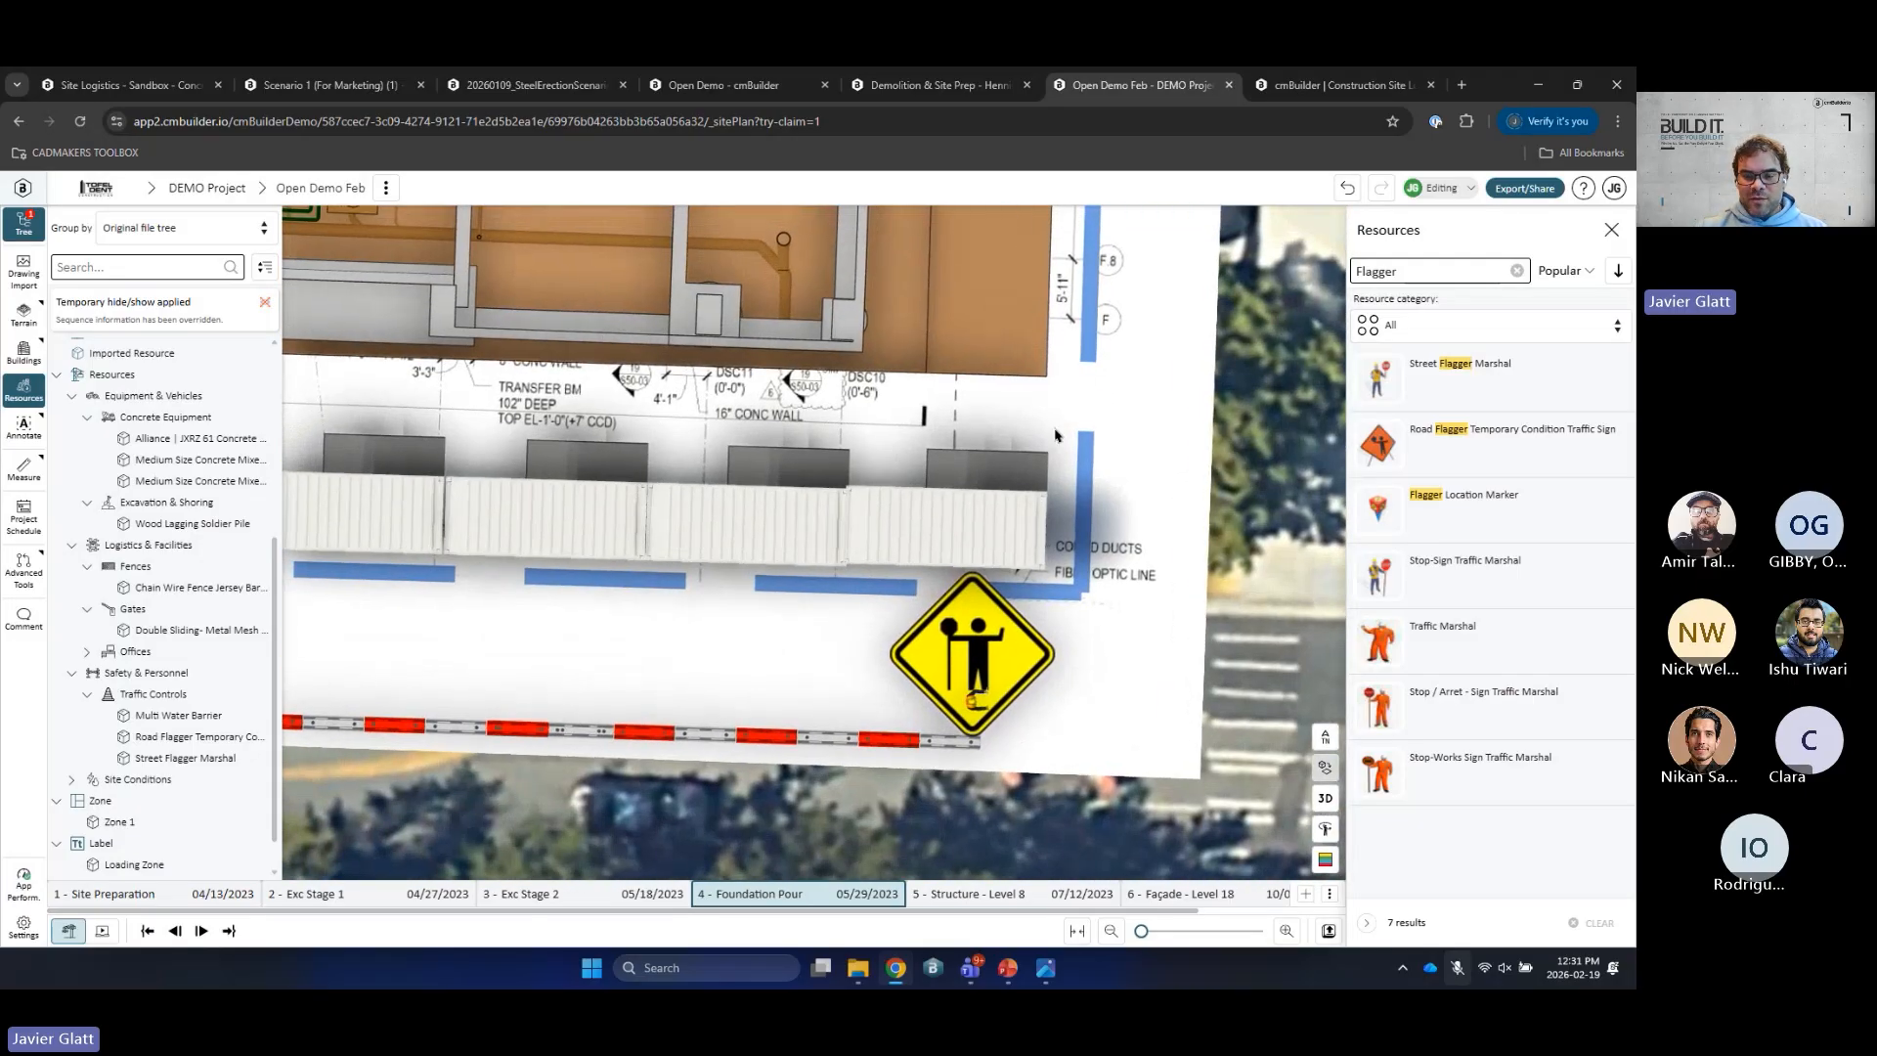
scroll(685, 587, "down", 5)
right_click_drag(651, 595, 1081, 540)
scroll(777, 565, "down", 4)
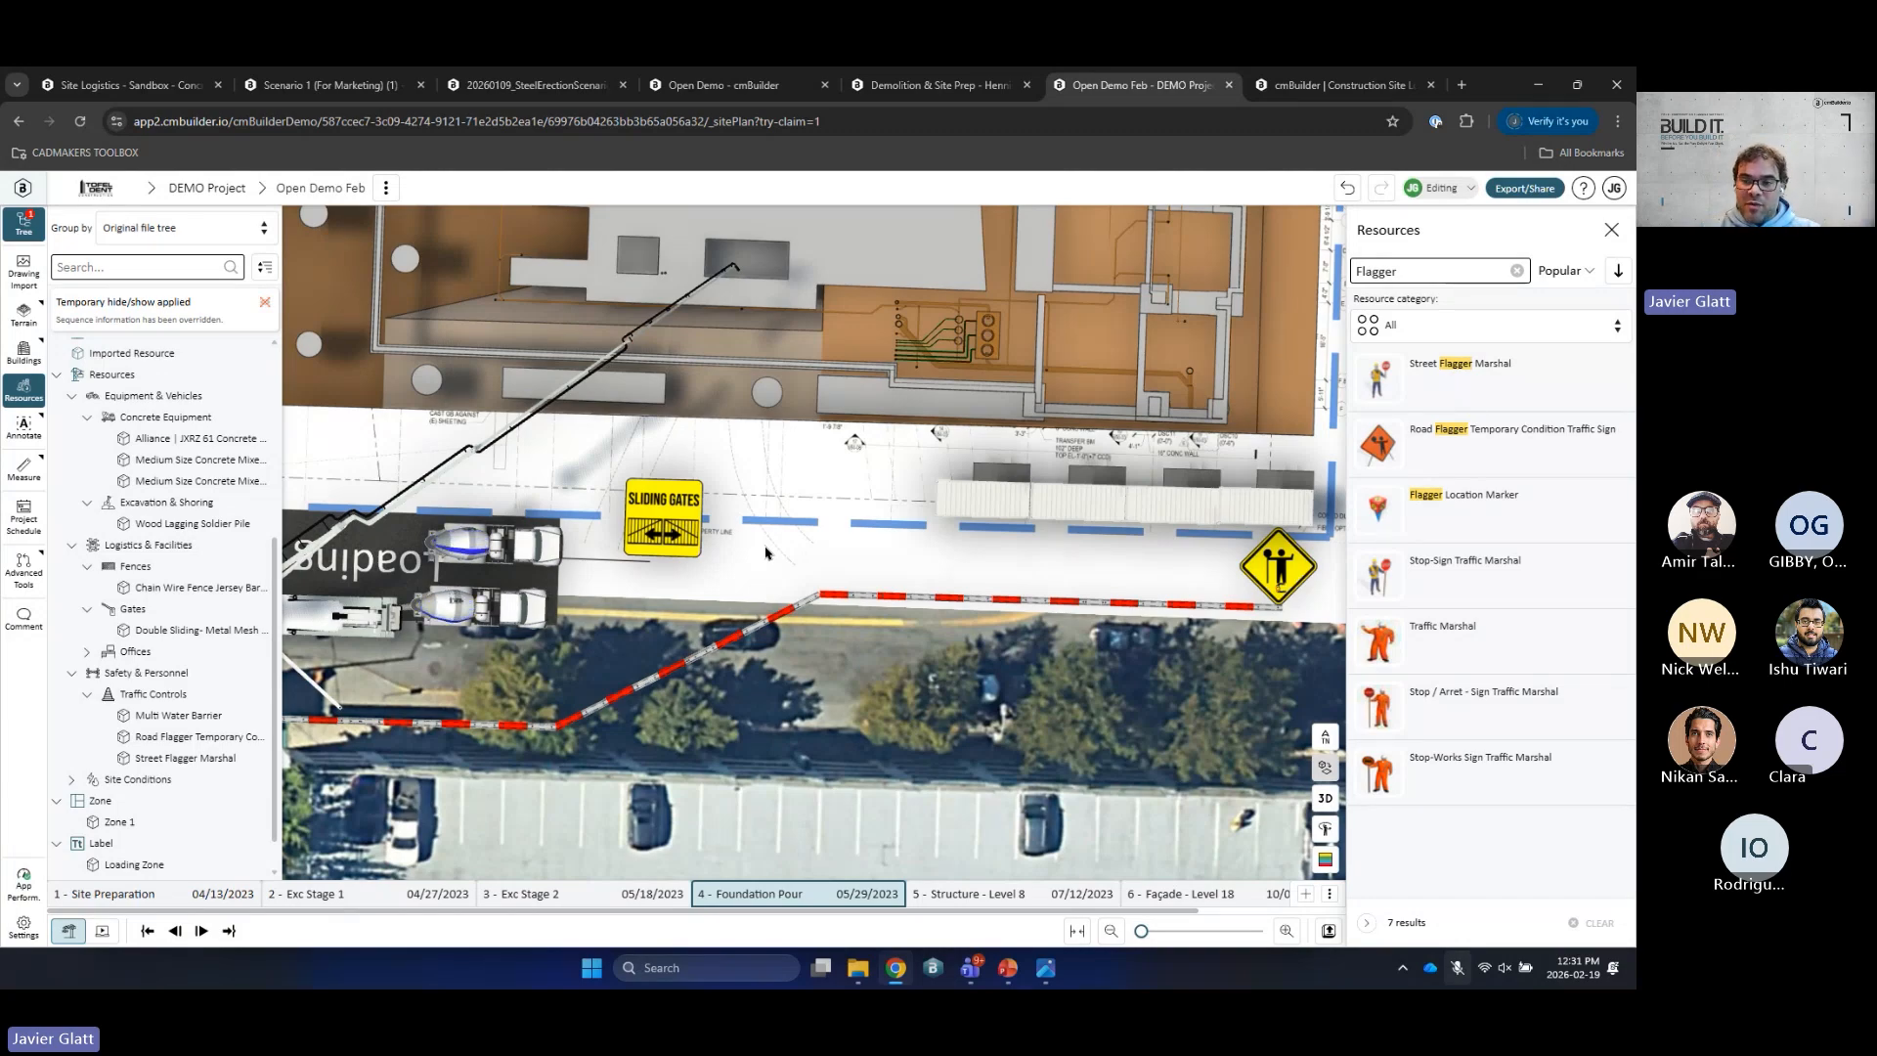
Step: Alternate between the 3D and 2D views to compare how the flagger and sign are displayed near the water barrier's end
left_click_drag(1092, 555, 986, 608)
scroll(986, 608, "up", 4)
left_click_drag(1183, 666, 934, 655)
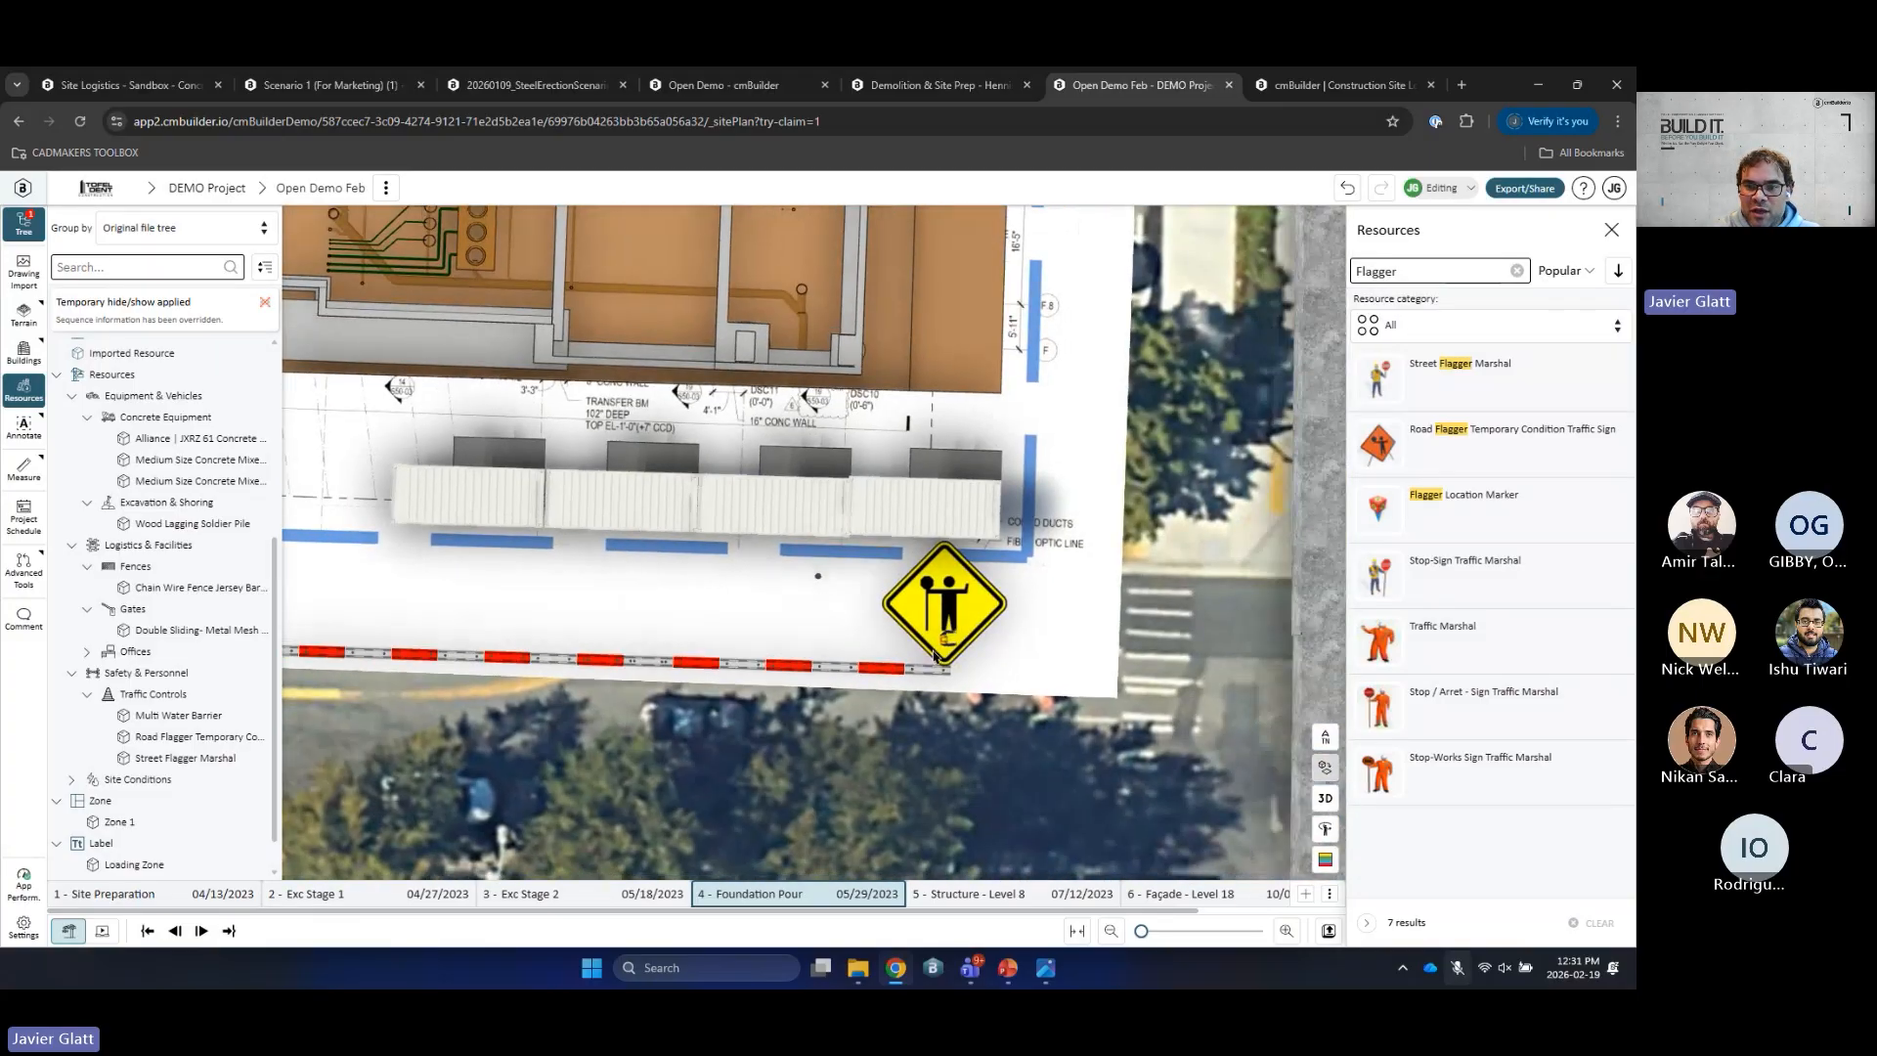
left_click(1325, 797)
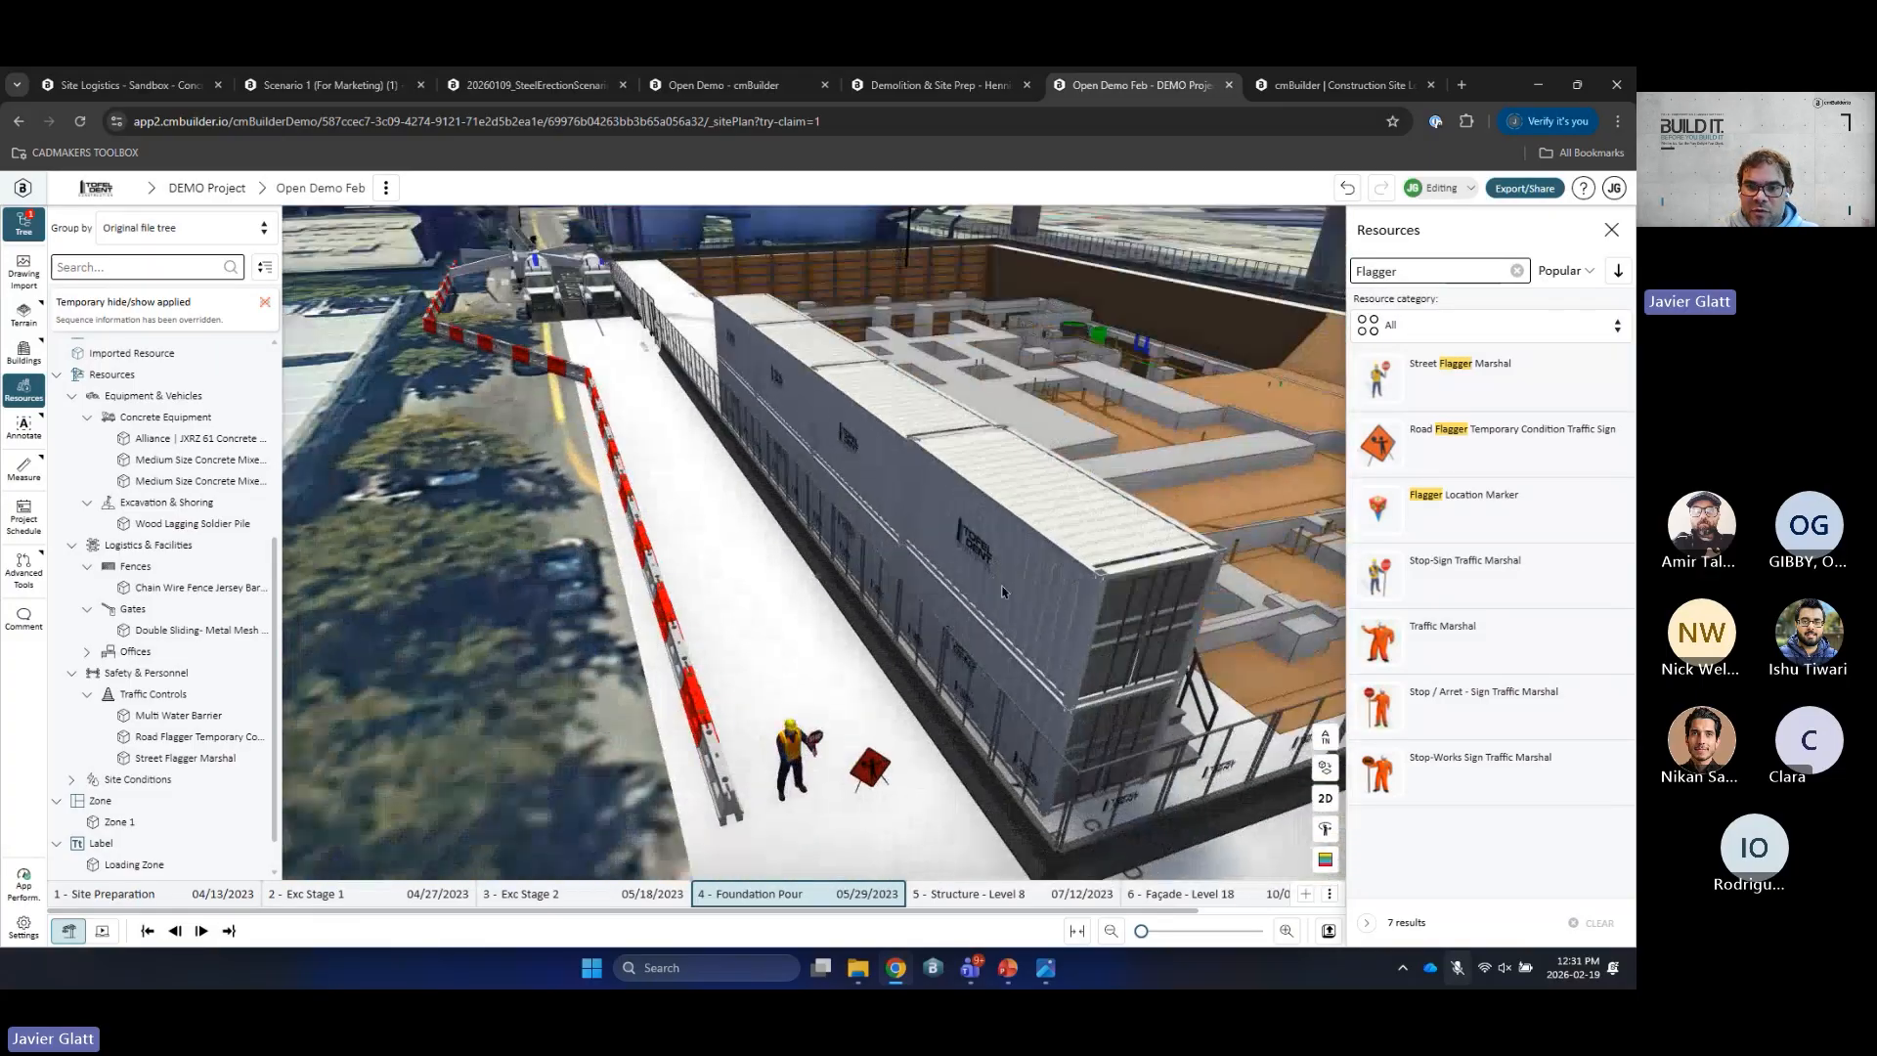
left_click(1324, 797)
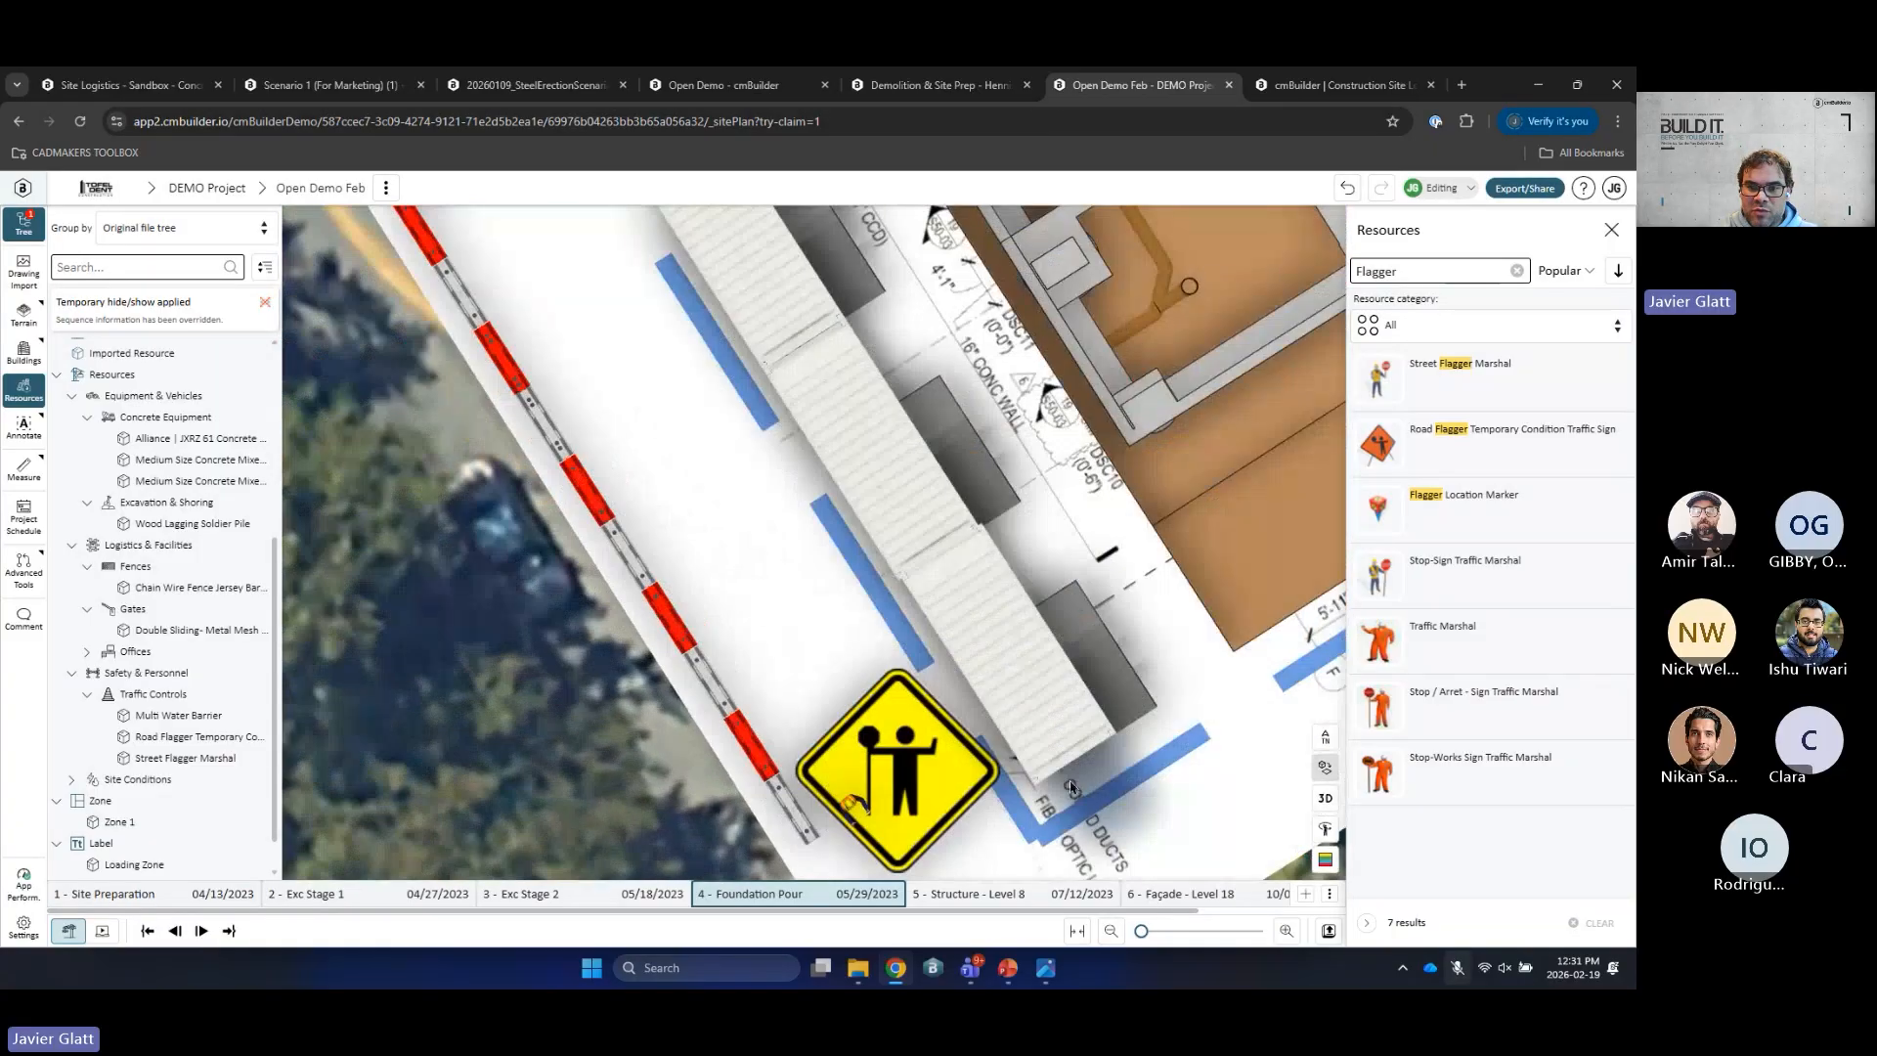
left_click(1325, 798)
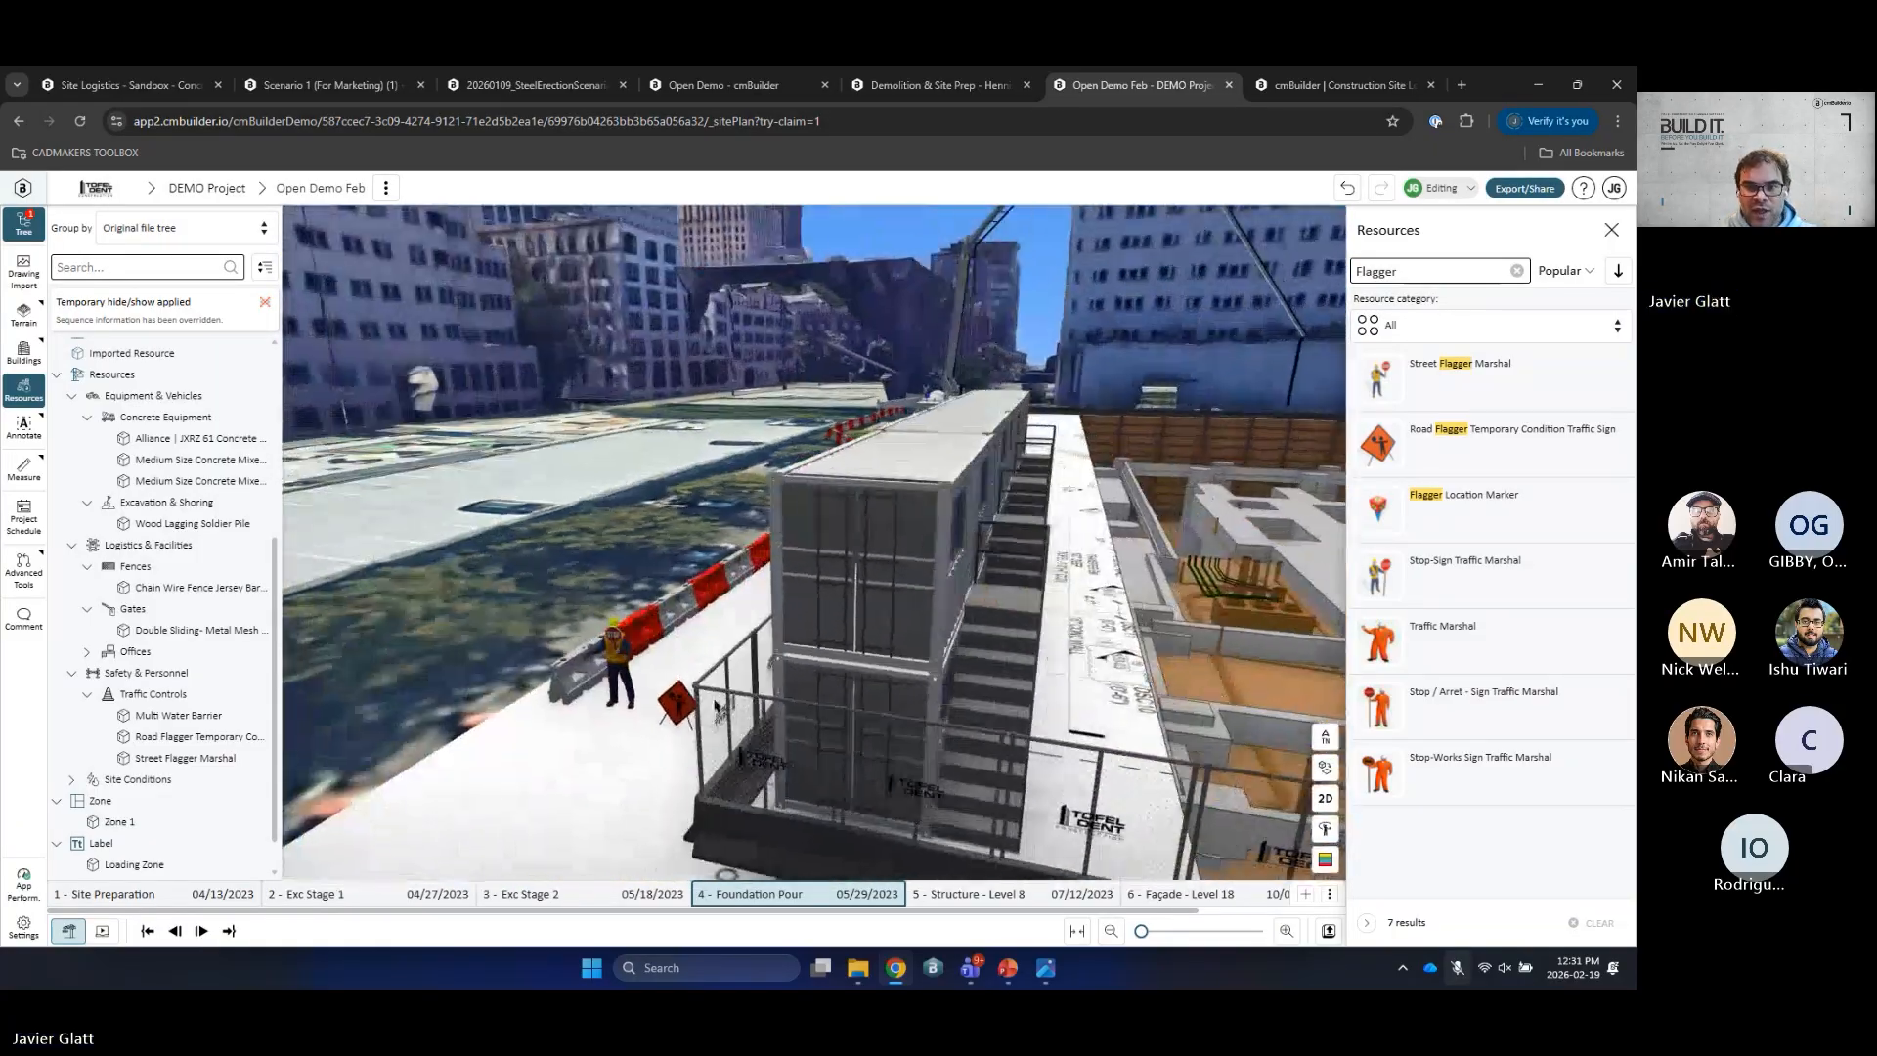
Step: At the Structure - Level 8 milestone, set the LEVEL 1, DEMOS_INC2020037-LEVEL 2 and PARKADE model folders to begin from this milestone
scroll(718, 706, "down", 4)
left_click_drag(918, 712, 797, 794)
scroll(698, 574, "down", 3)
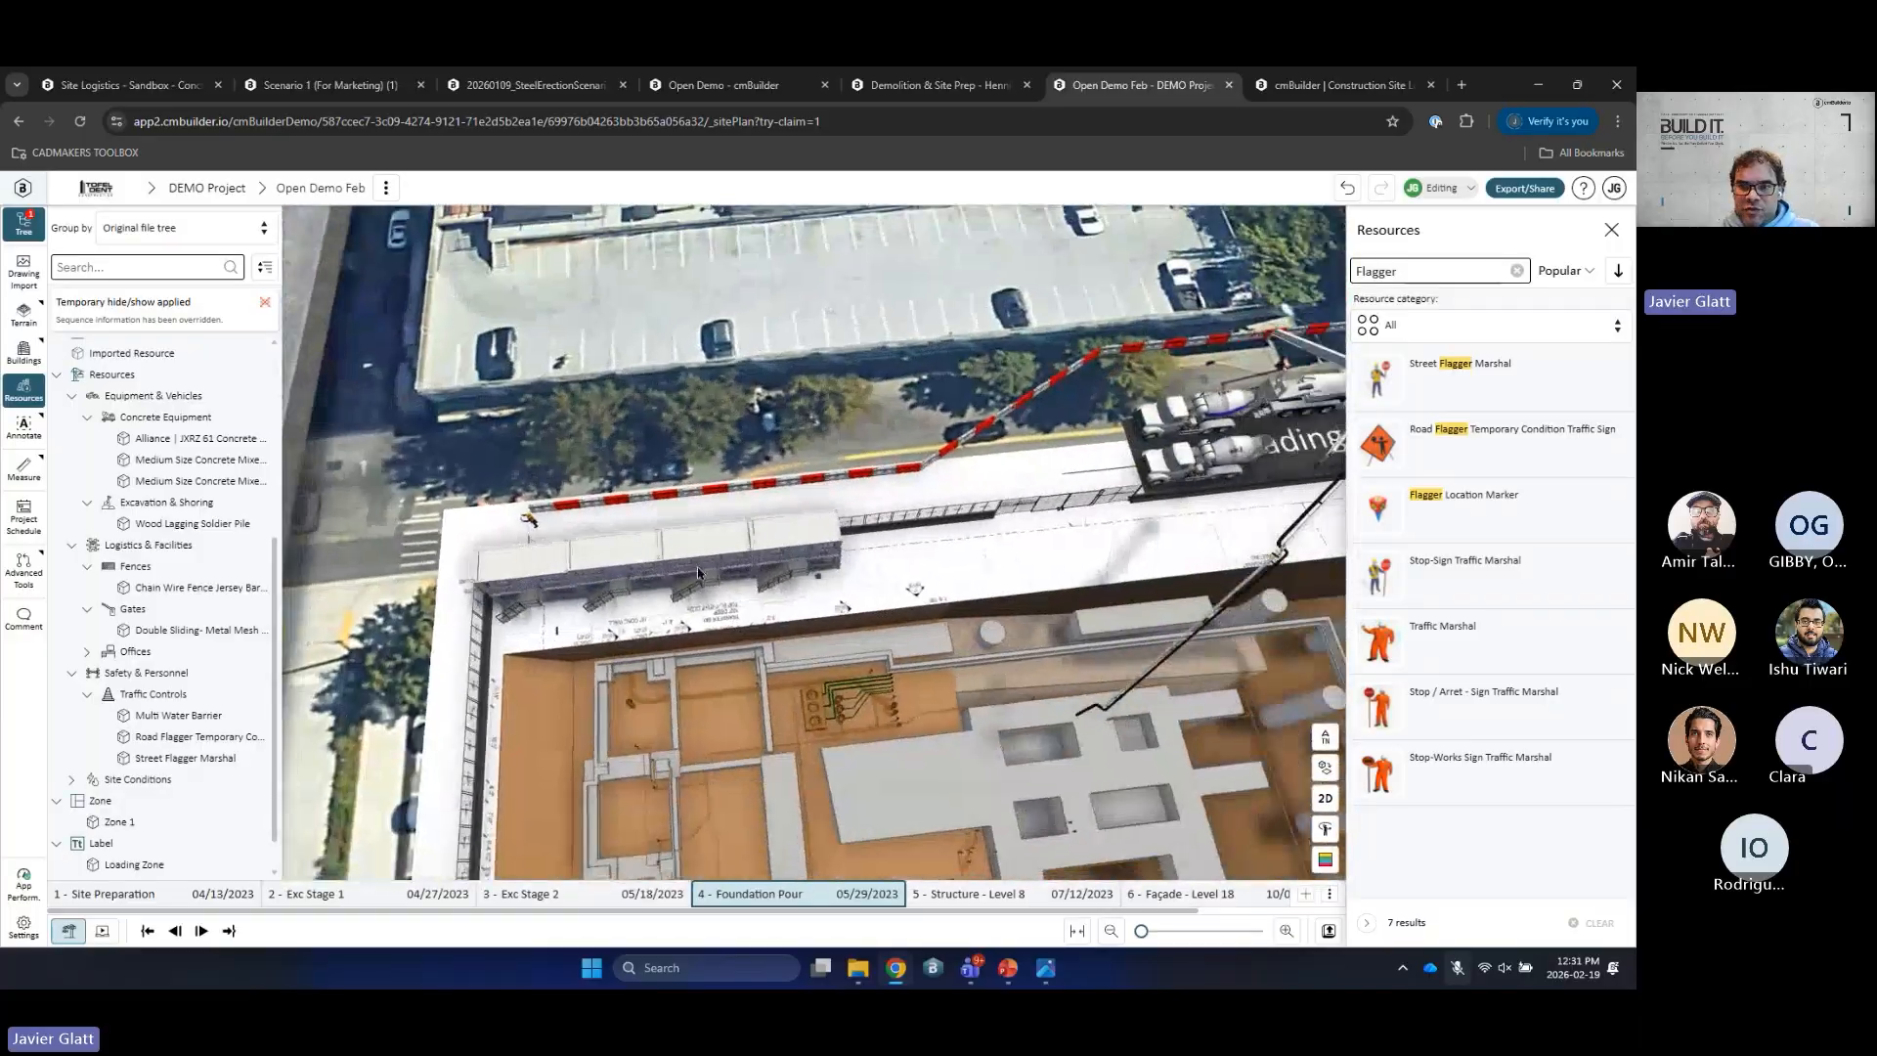
scroll(698, 574, "down", 3)
right_click_drag(963, 533, 865, 471)
scroll(836, 502, "down", 3)
key("Right")
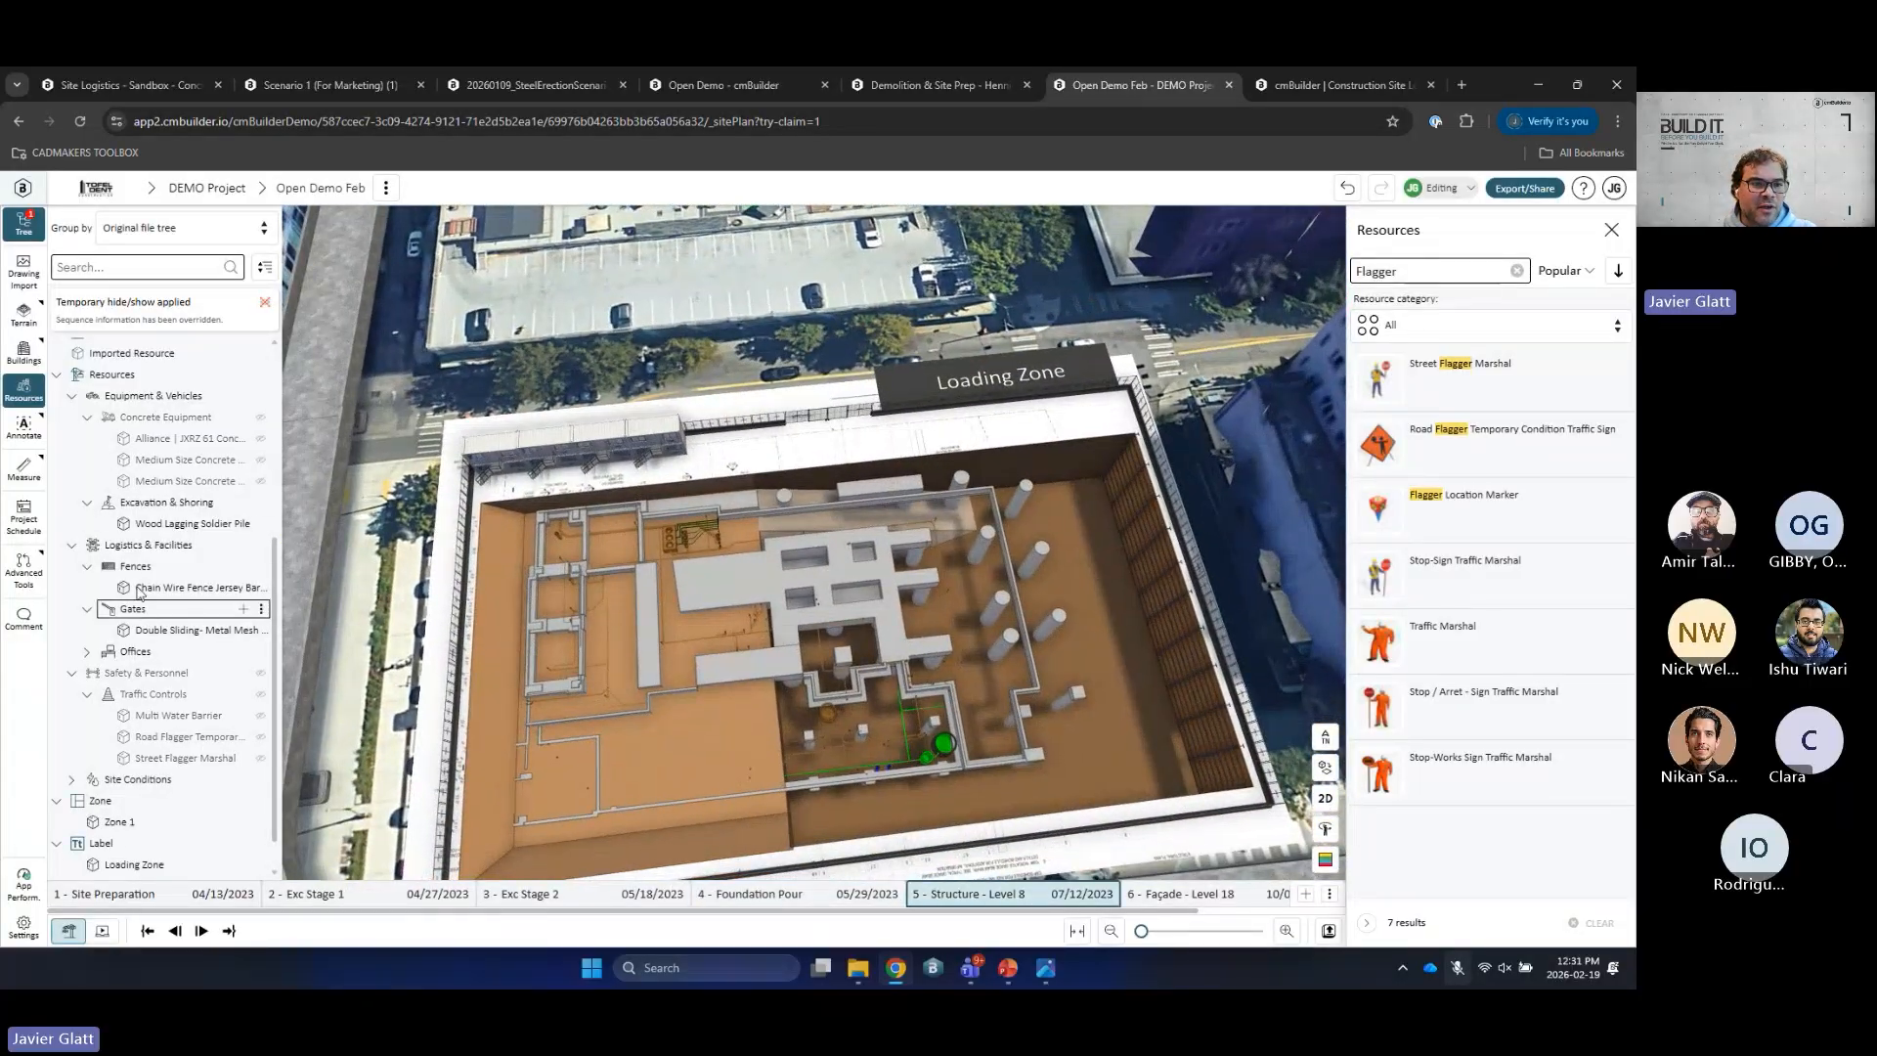
scroll(136, 577, "up", 4)
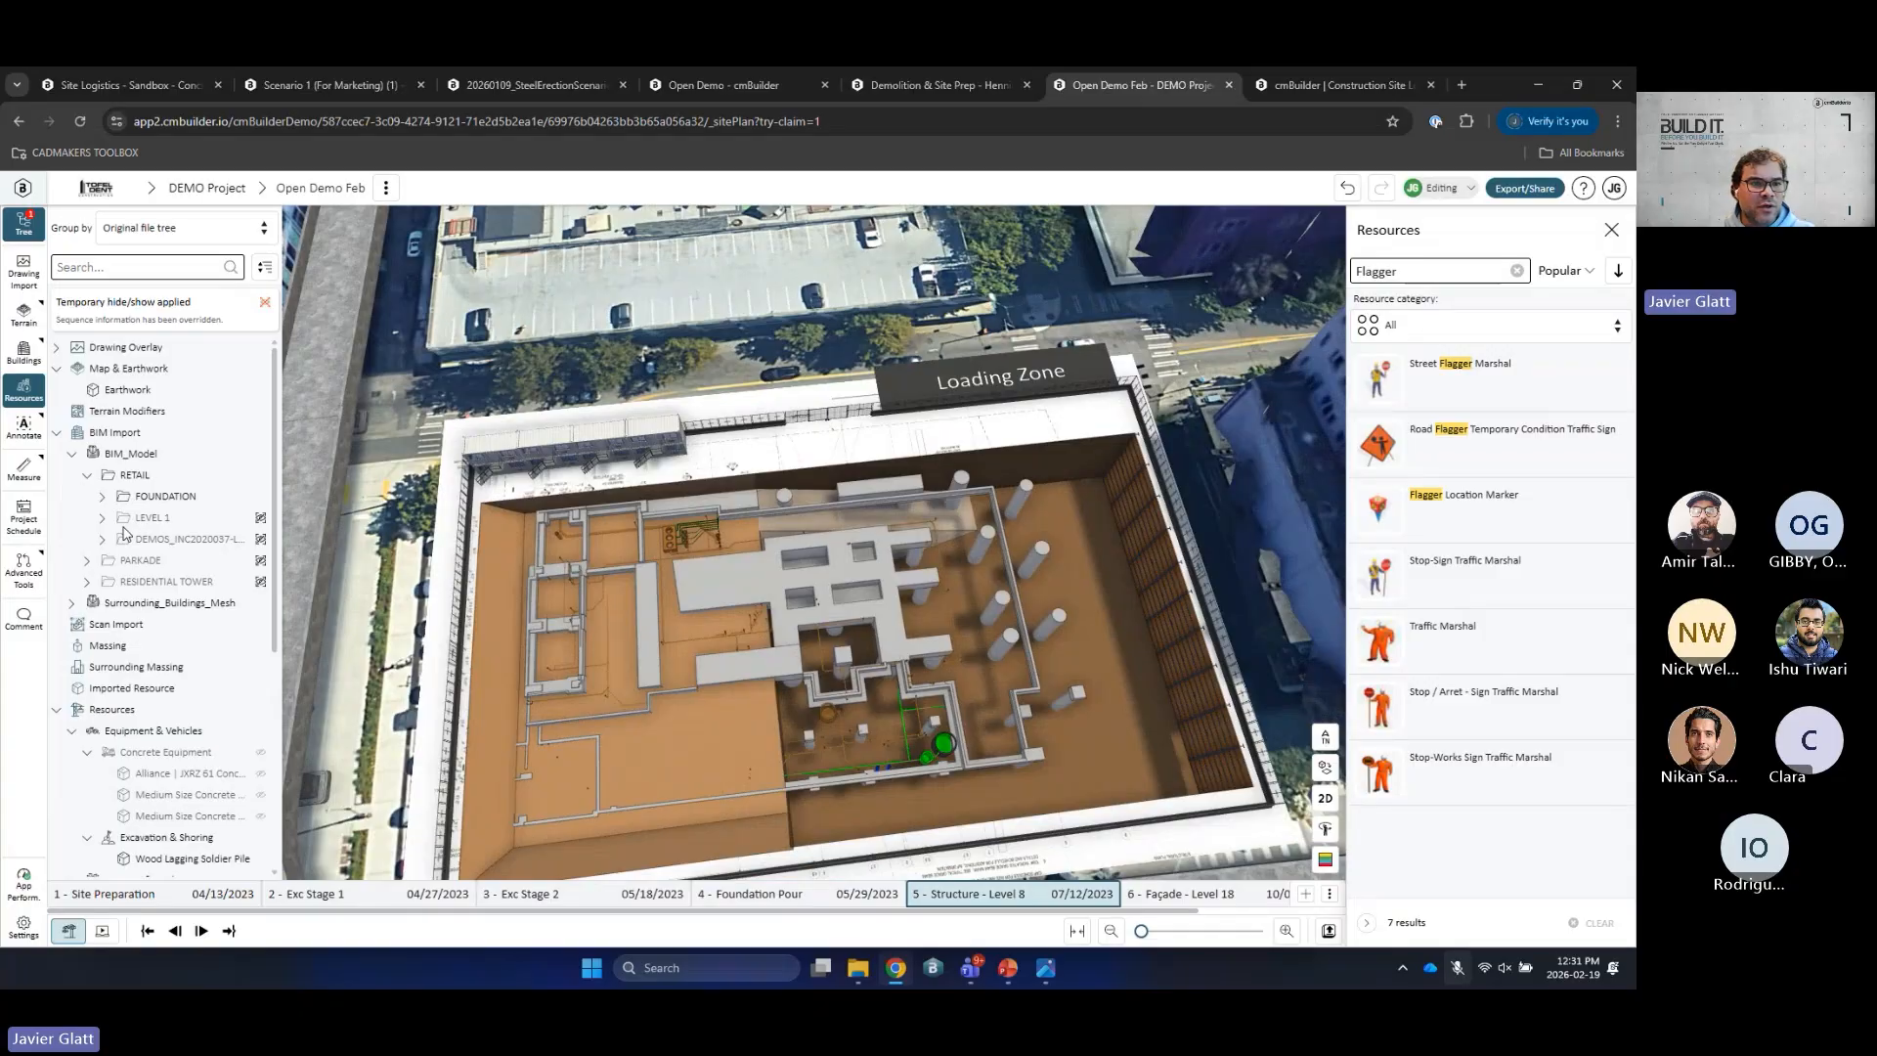
left_click(142, 524)
left_click(145, 541, "ctrl")
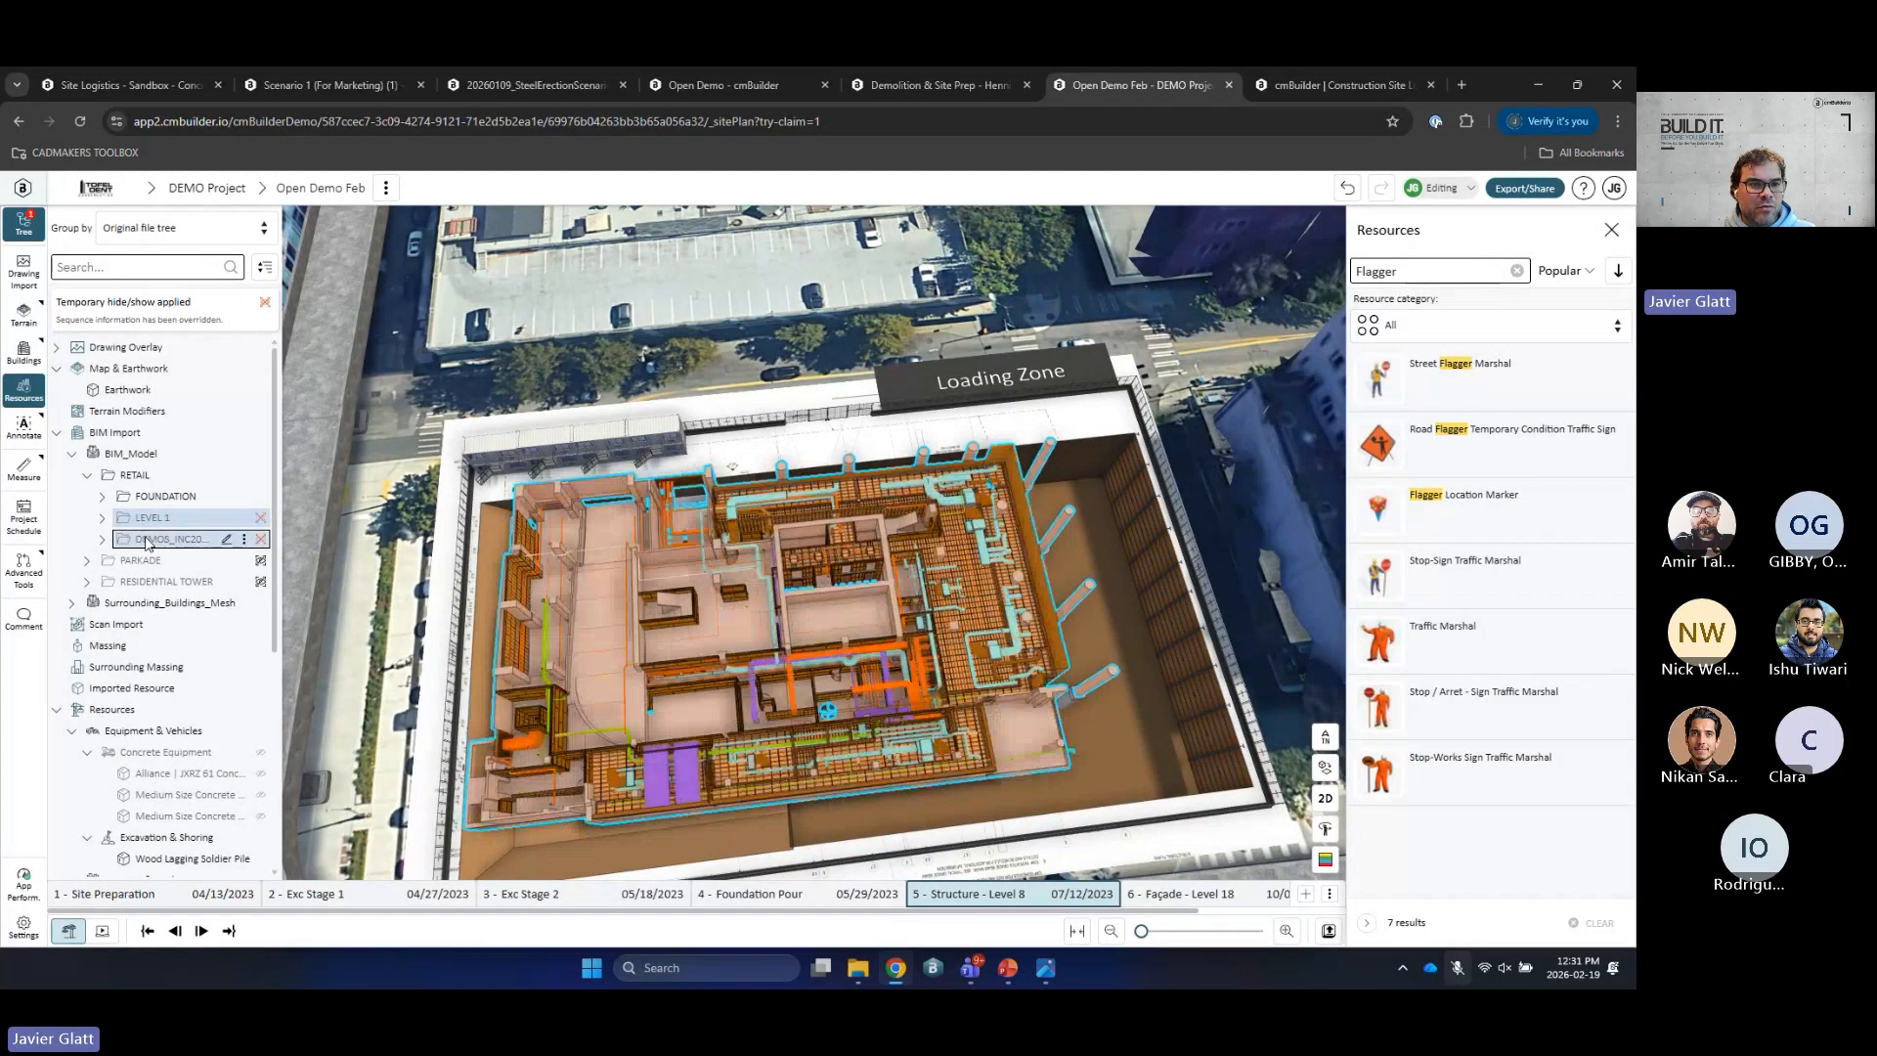
left_click(147, 563, "ctrl")
right_click(158, 560)
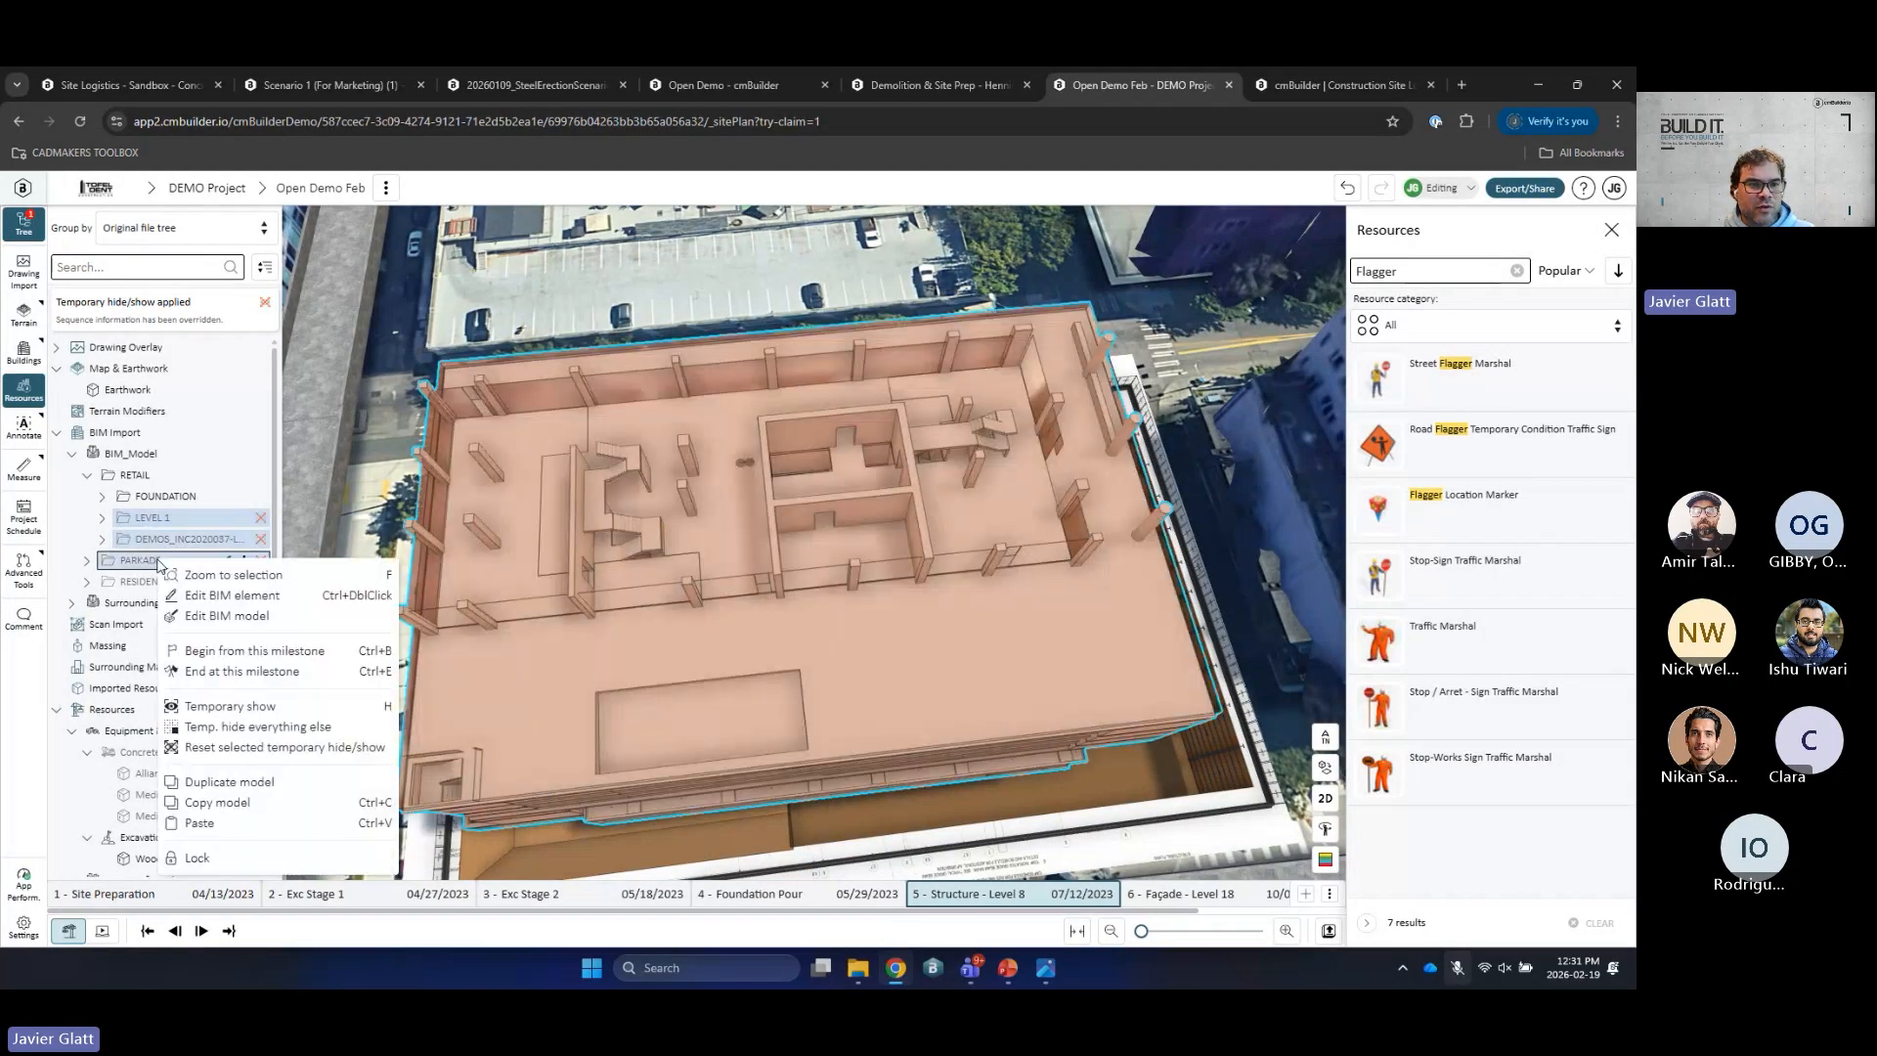
left_click(259, 650)
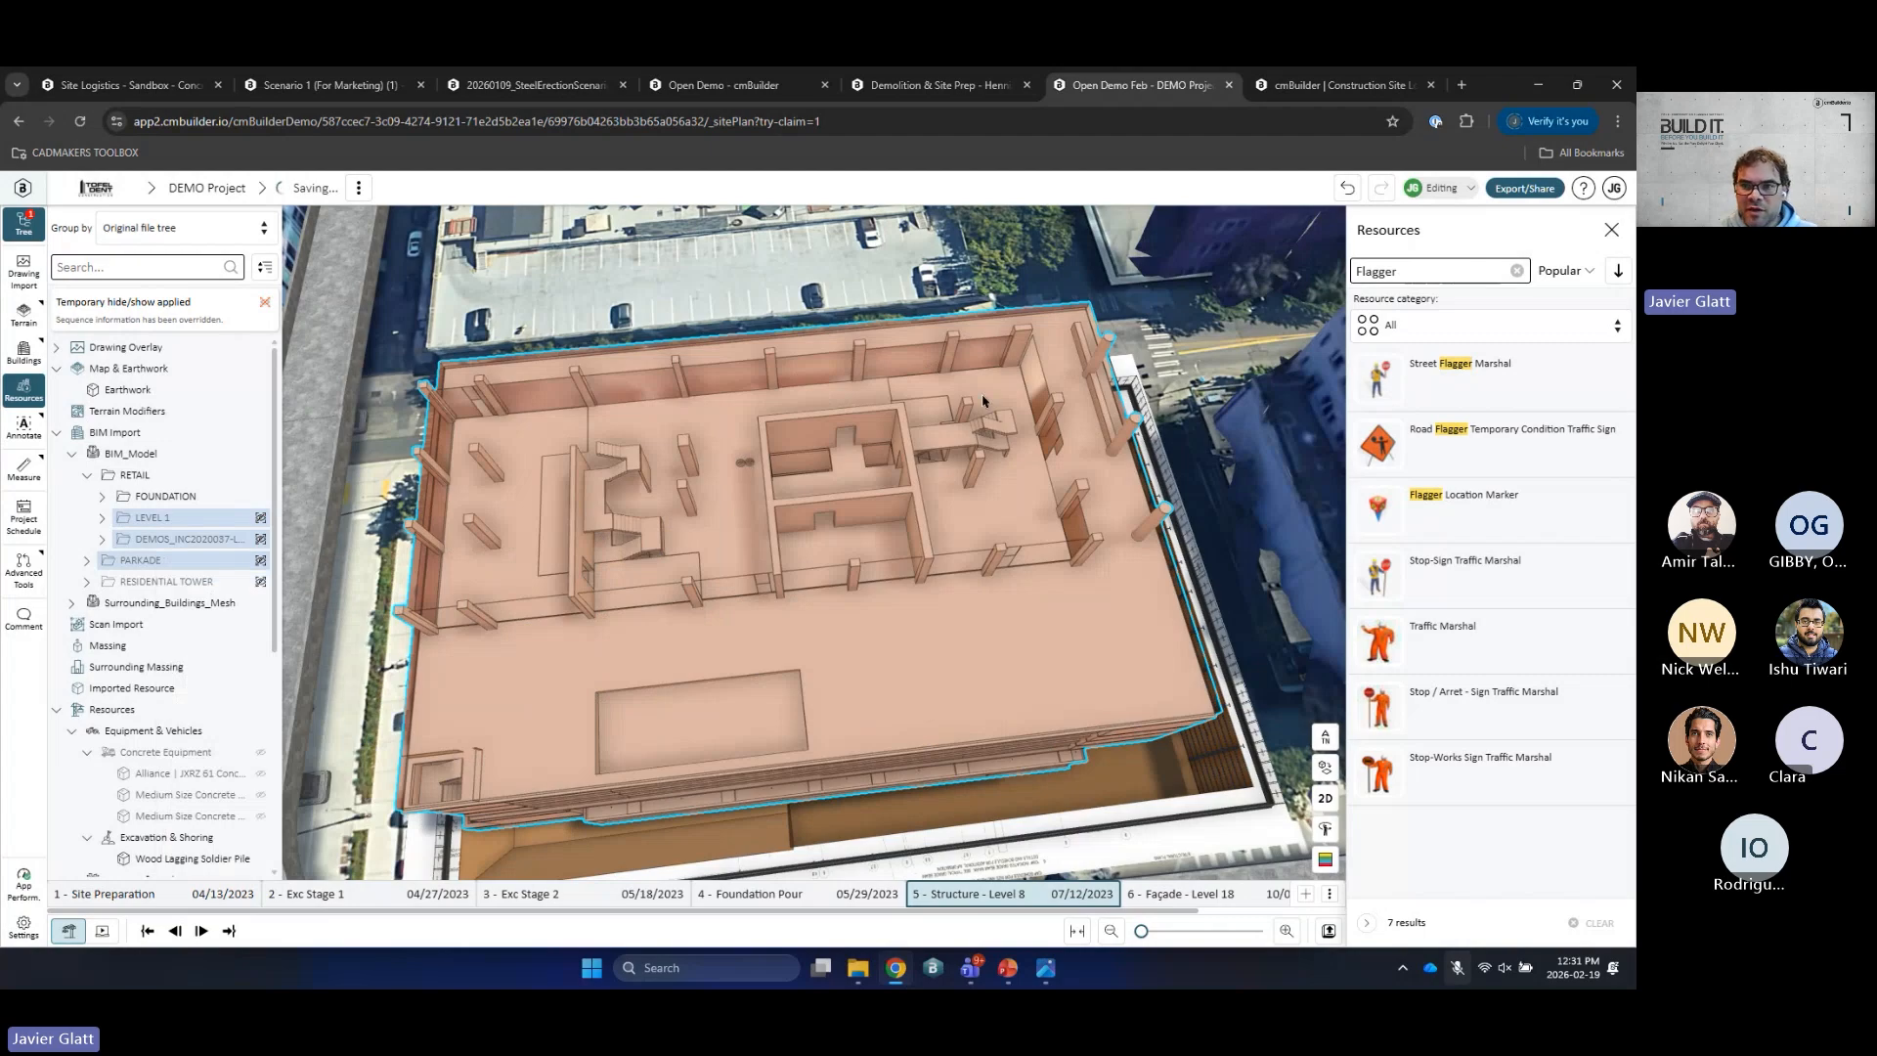
Step: At the Façade - Level 18 milestone, set the RESIDENTIAL TOWER model folder to begin from this milestone
key("Right")
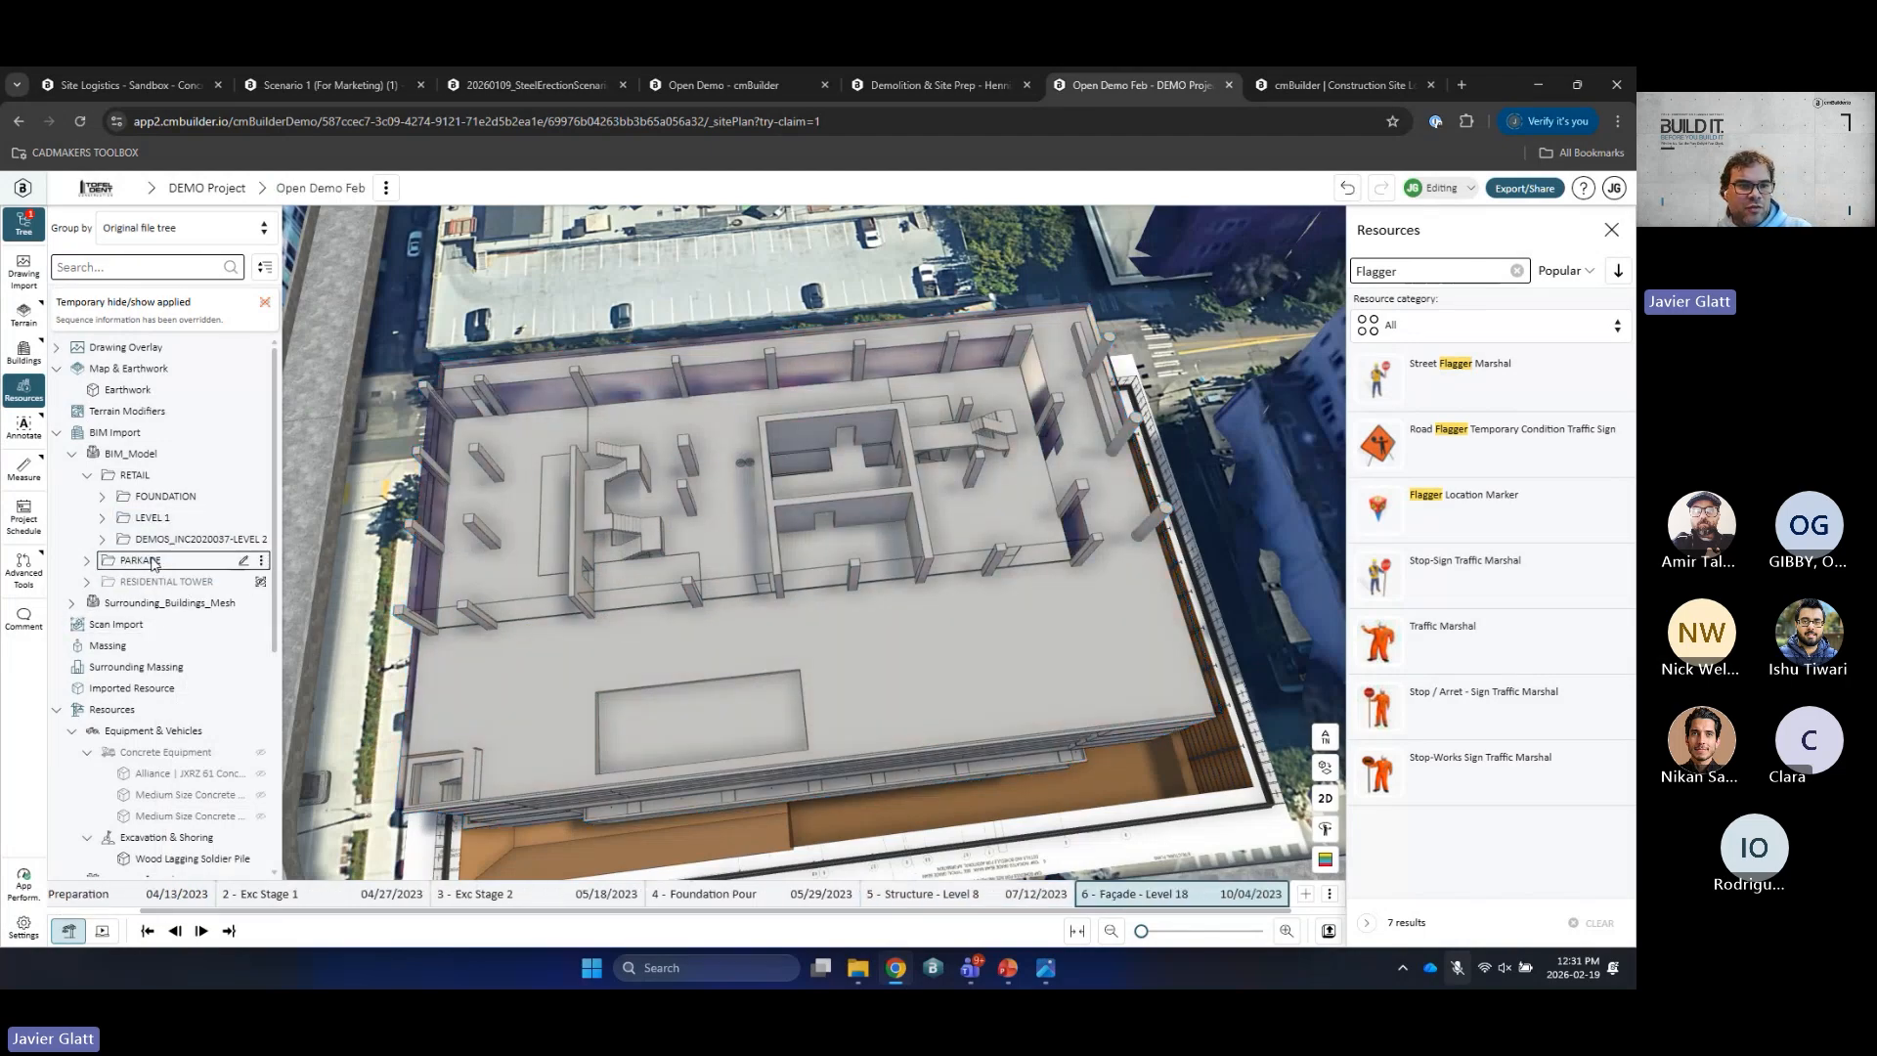
right_click(194, 583)
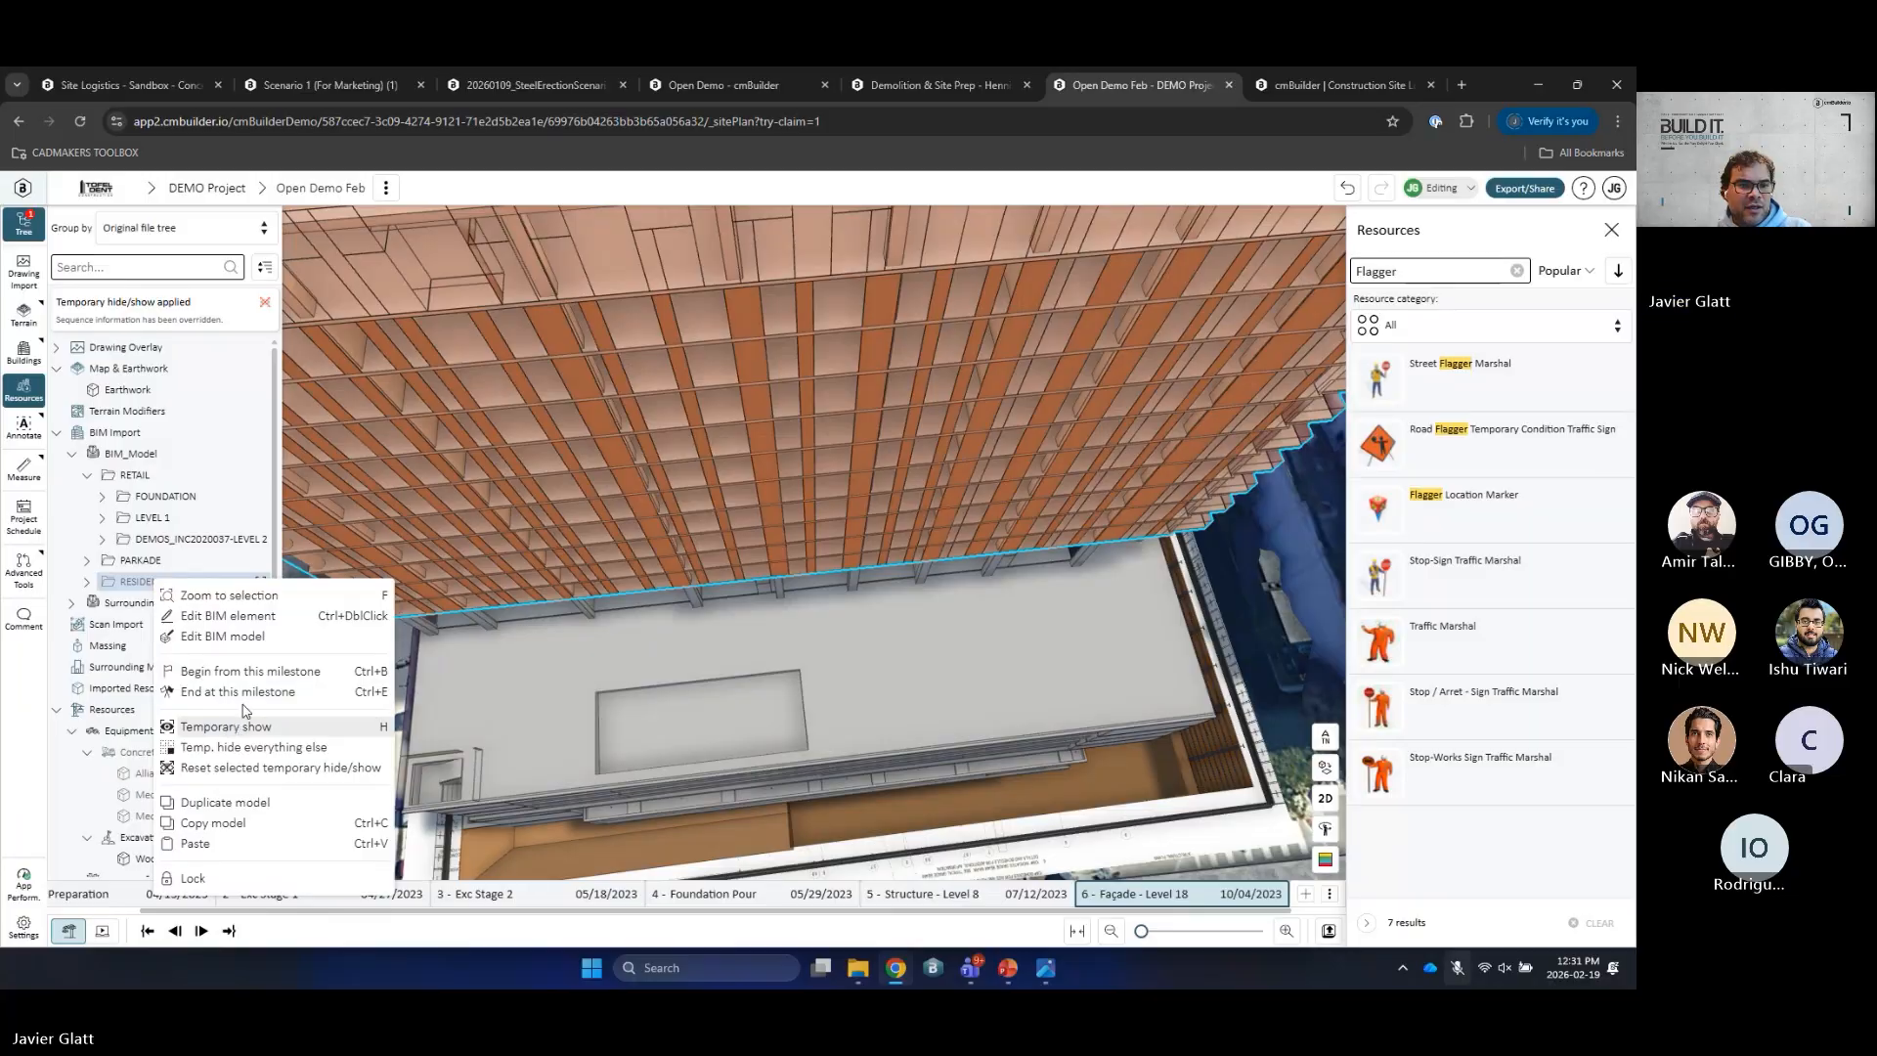
left_click(251, 670)
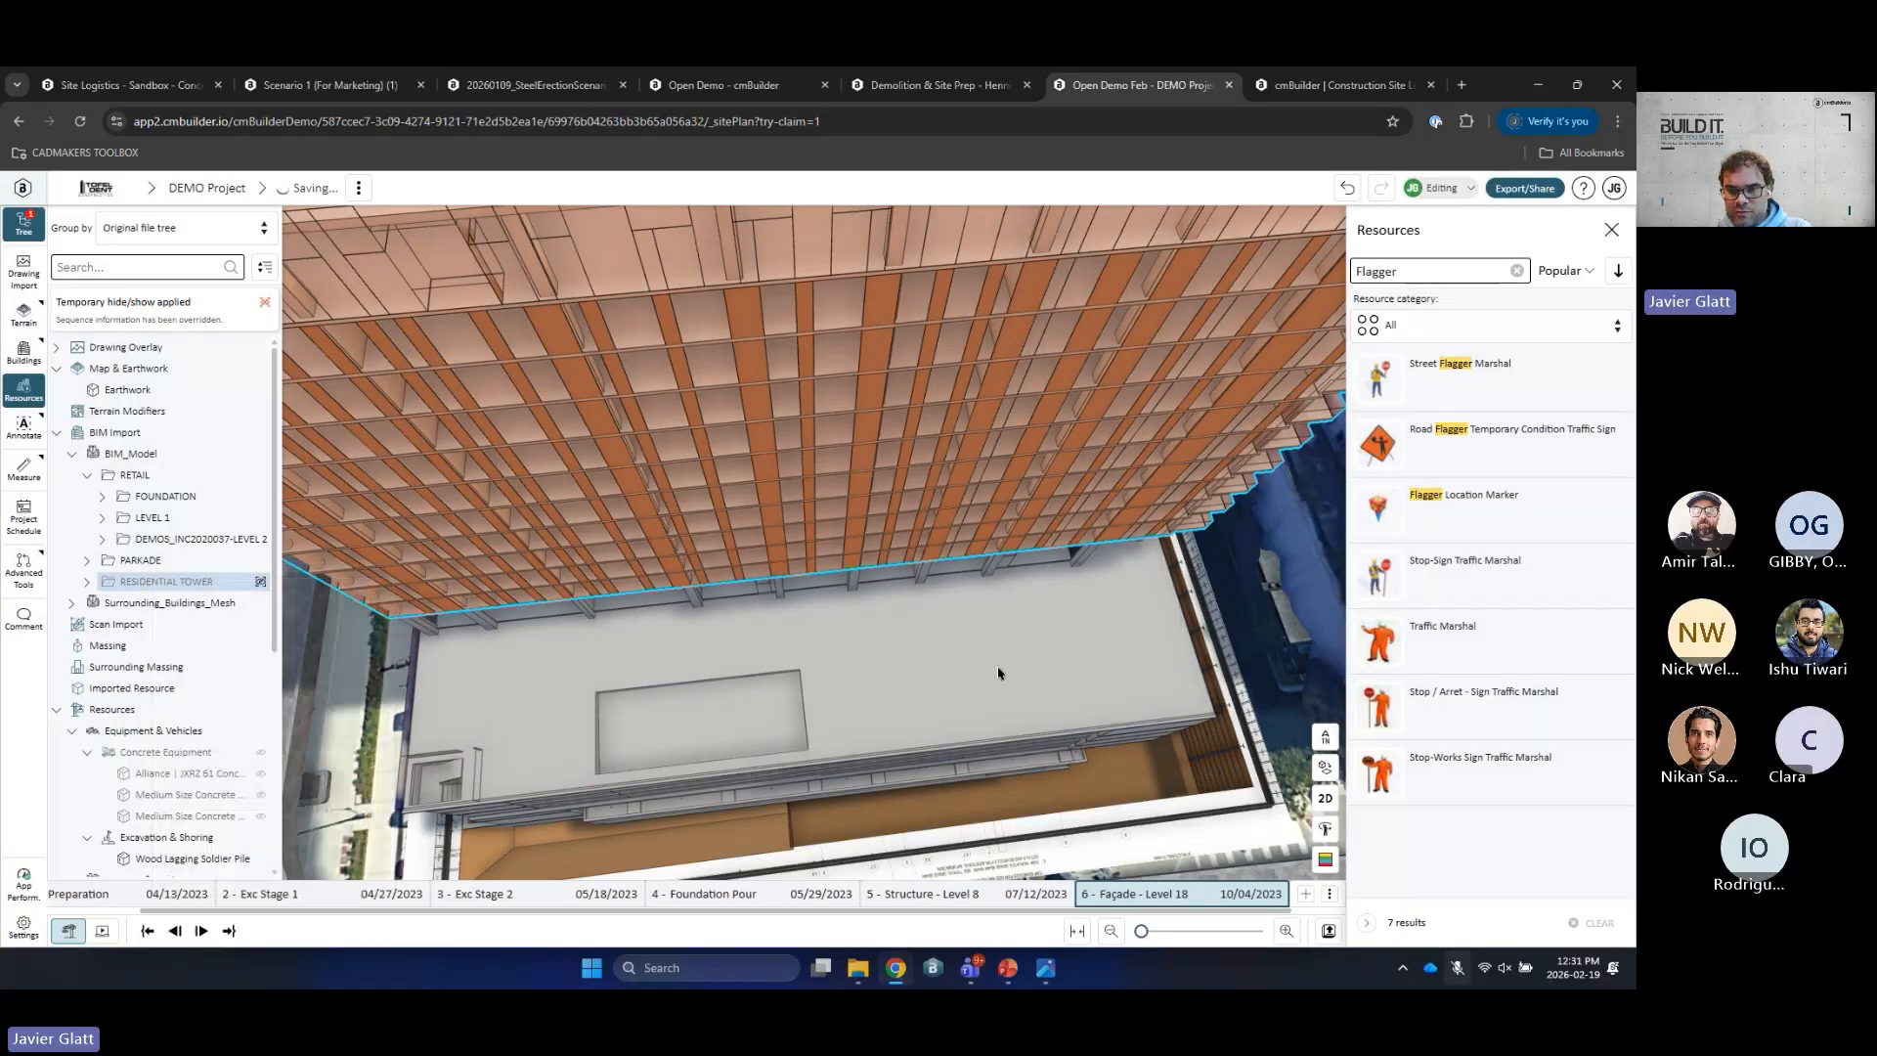
Step: Step back through the milestones to the early site stages and forward again to review the building's construction sequence
left_click_drag(1154, 591, 1054, 562)
key("Left")
key("Left")
key("Left")
key("Left")
key("Left")
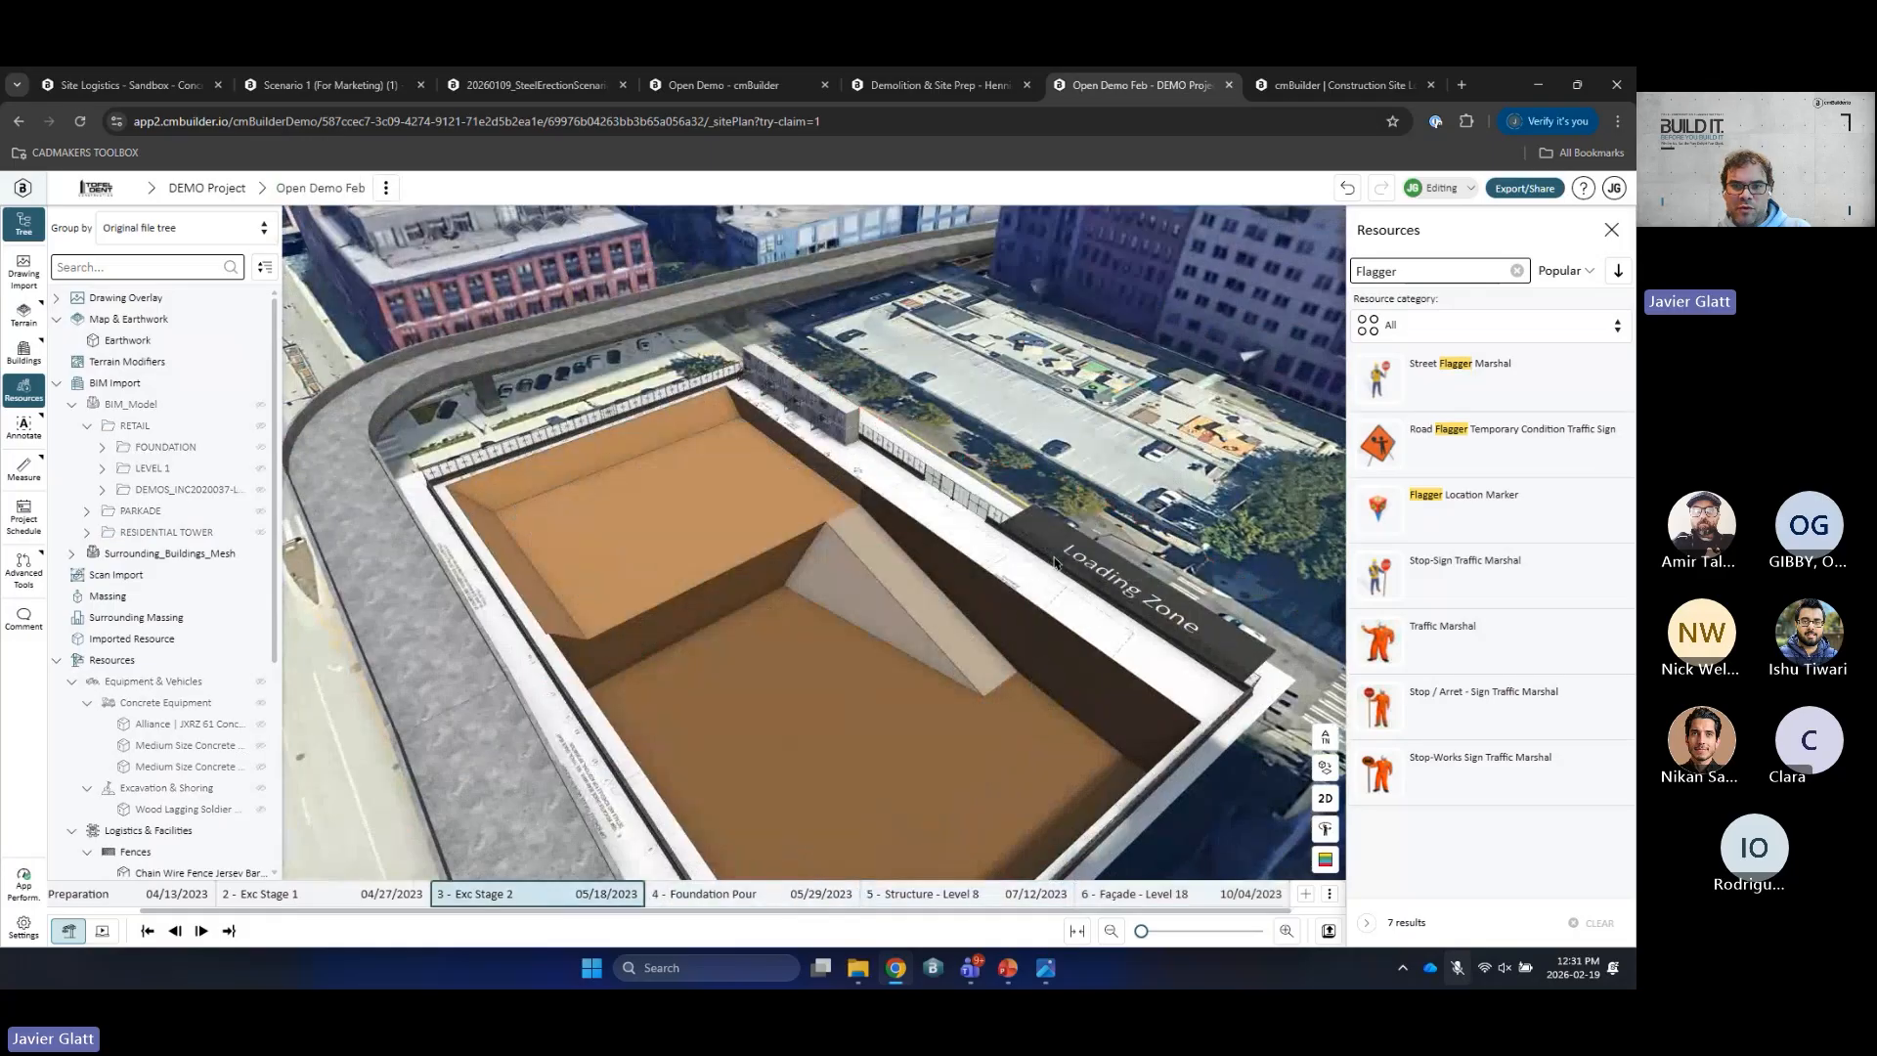
key("Right")
key("Right")
key("Right")
key("Right")
key("Right")
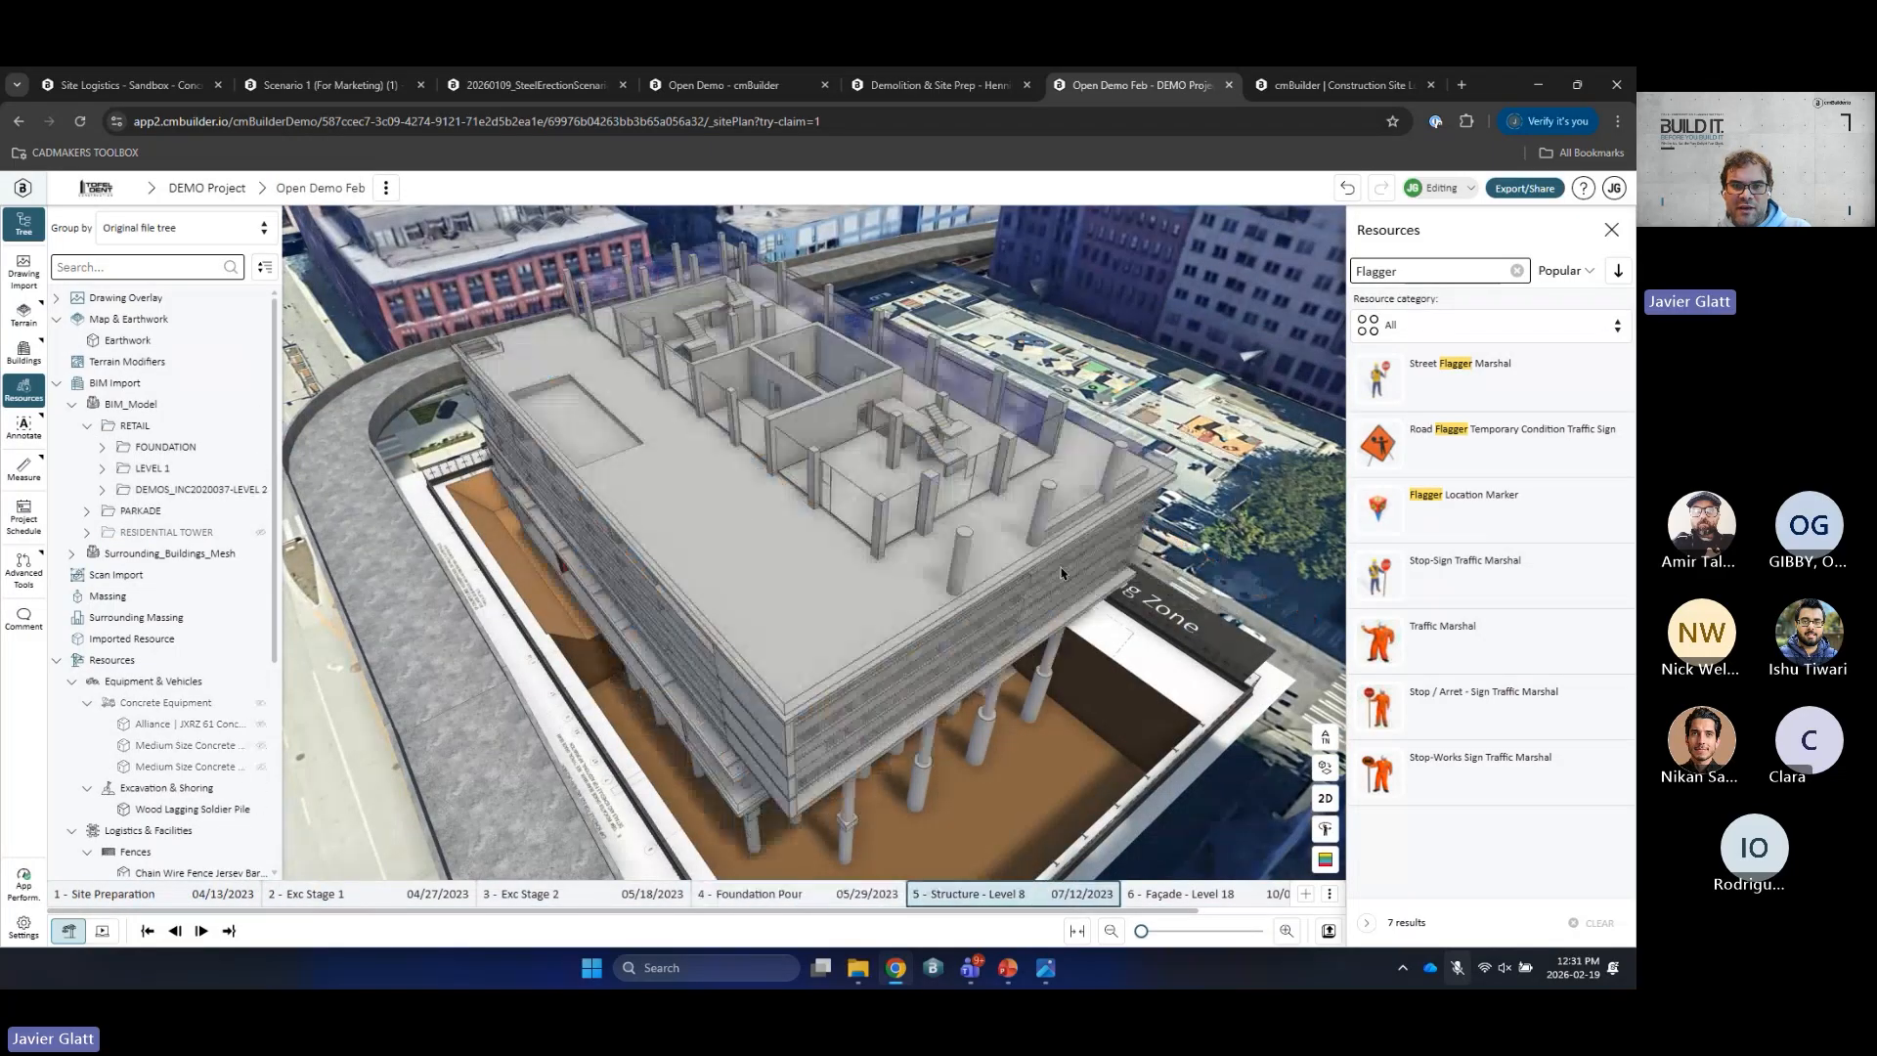
left_click_drag(931, 528, 929, 596)
scroll(928, 622, "down", 4)
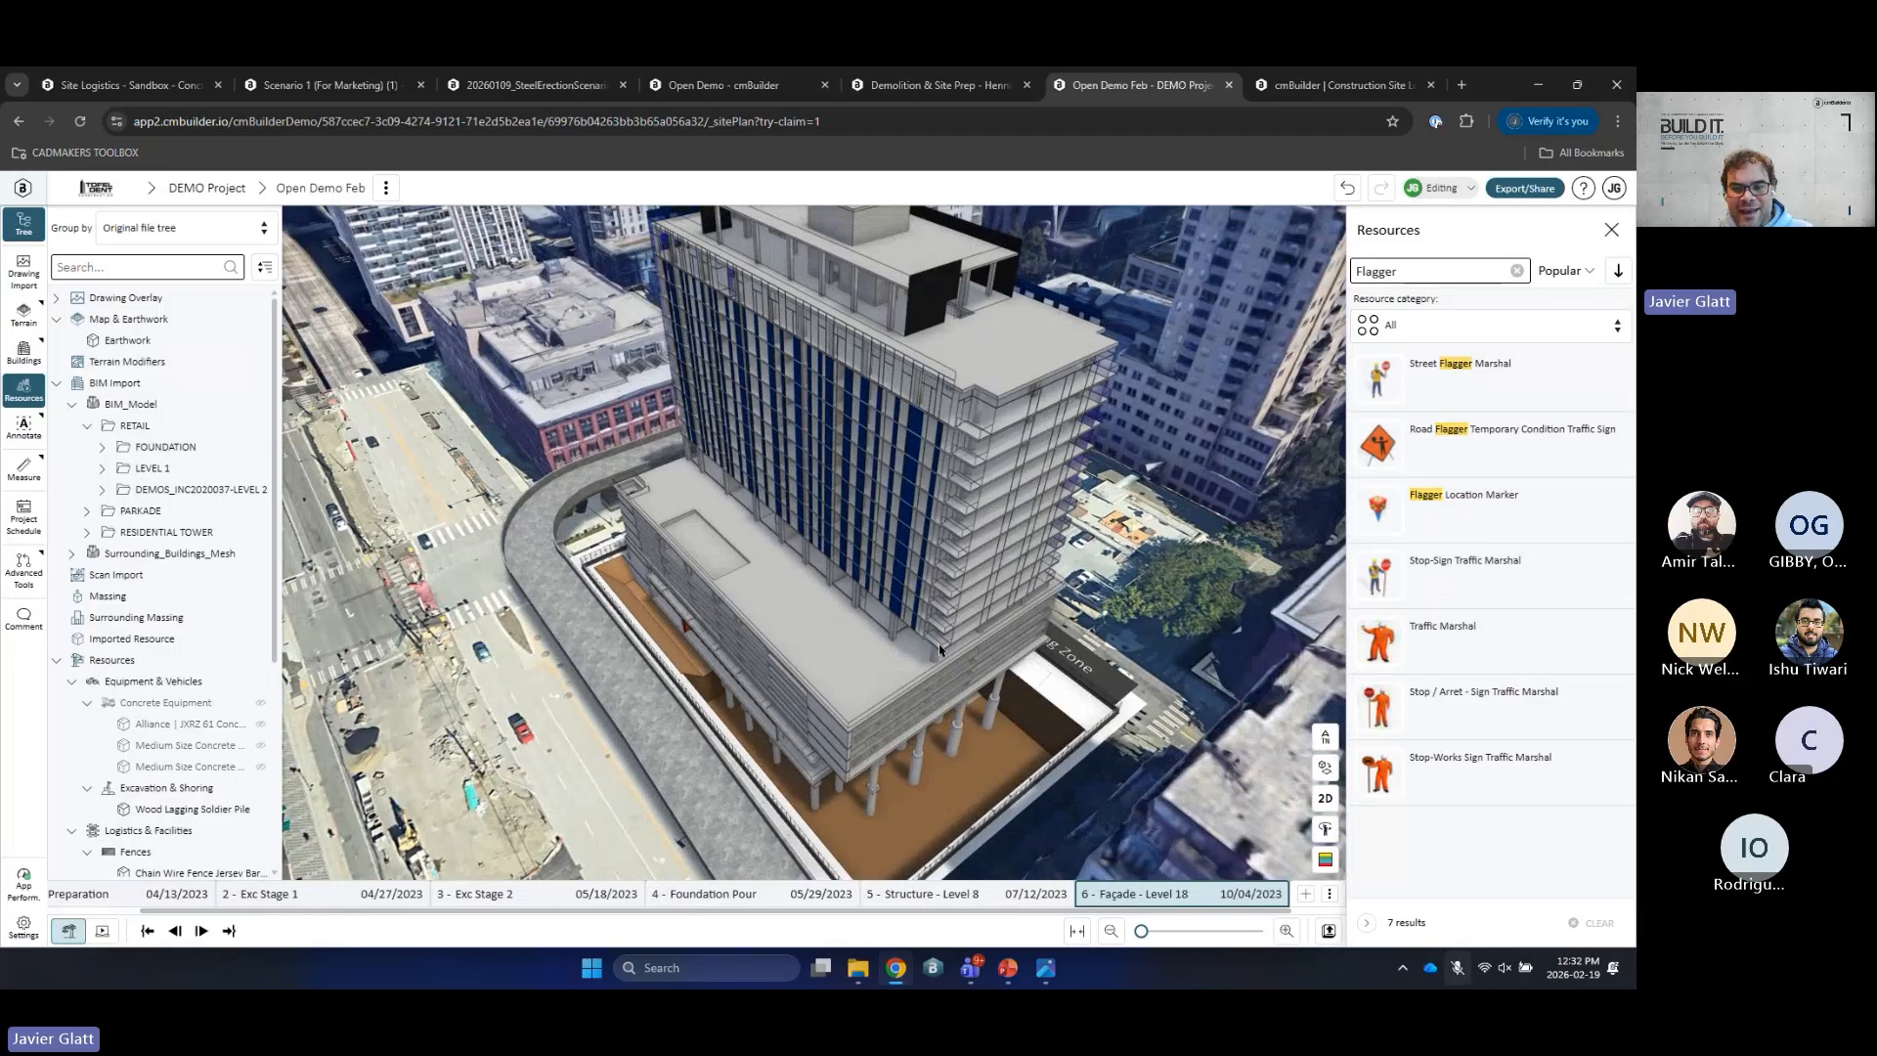
scroll(922, 652, "up", 3)
left_click_drag(961, 654, 943, 676)
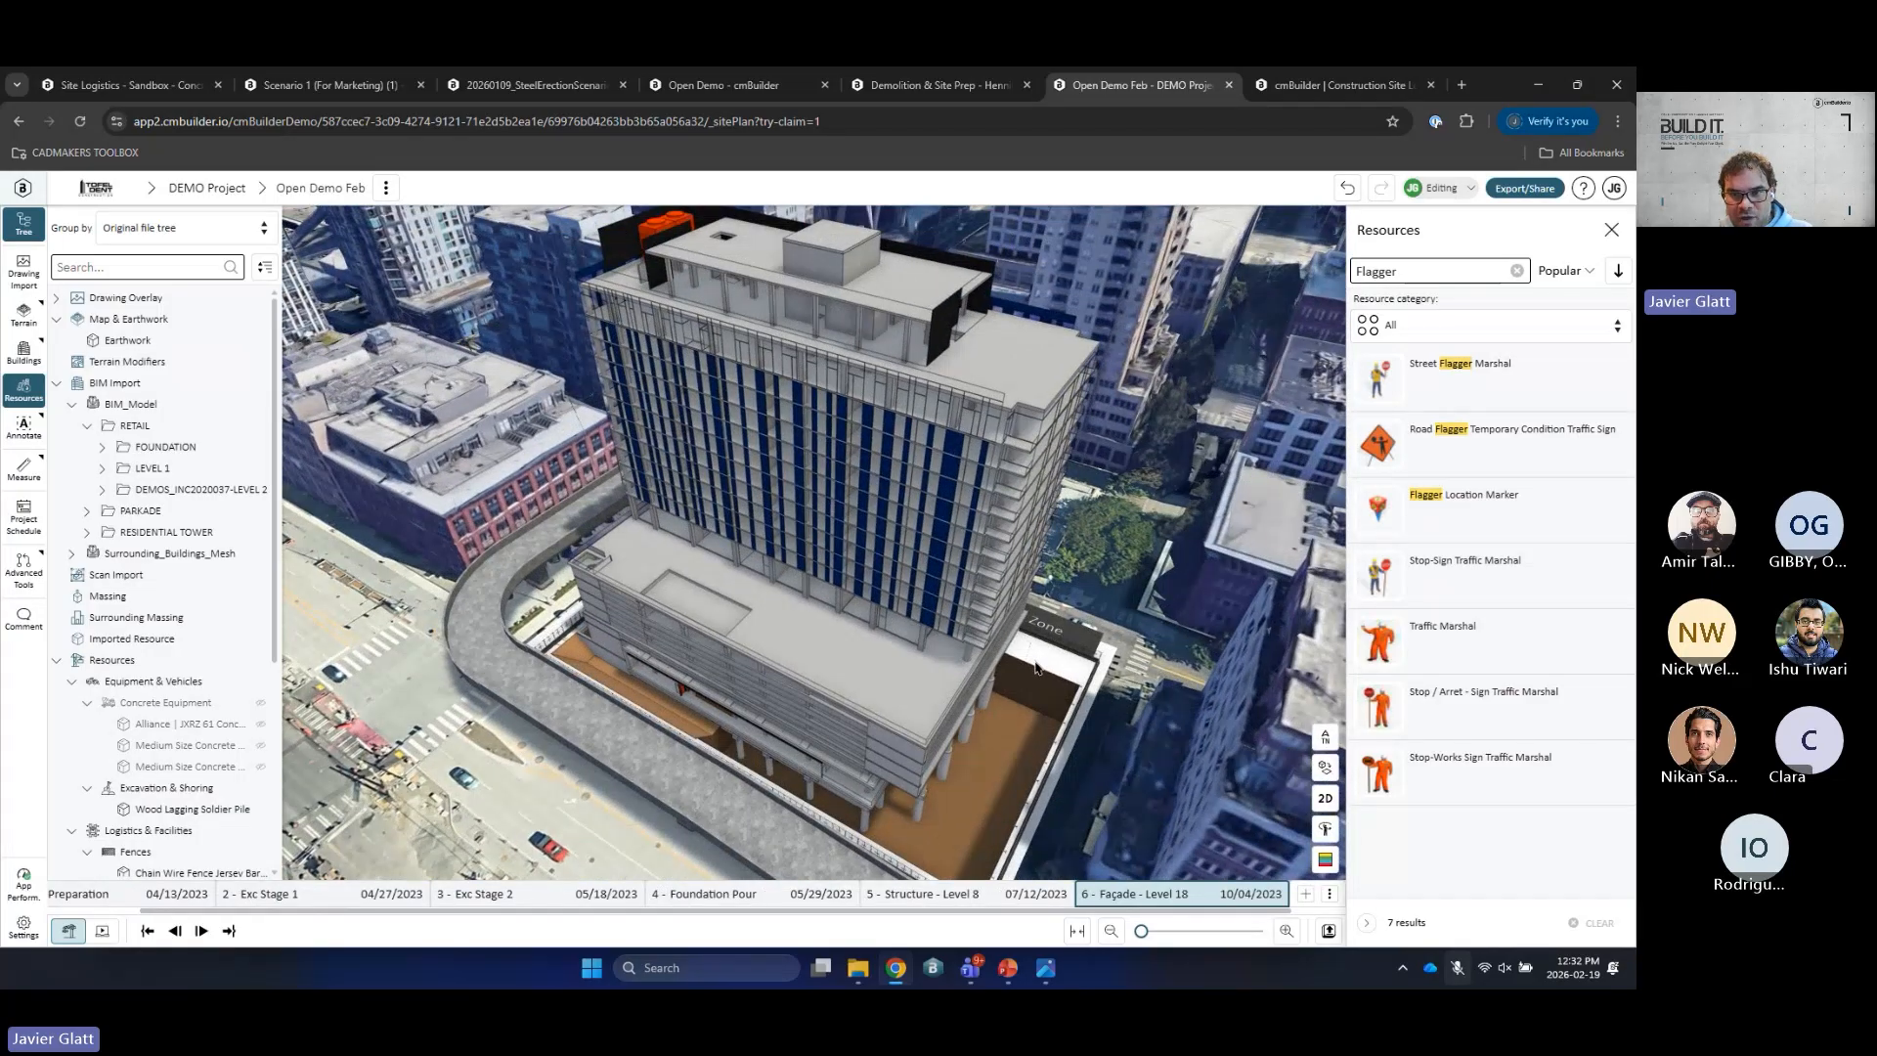
left_click(1612, 231)
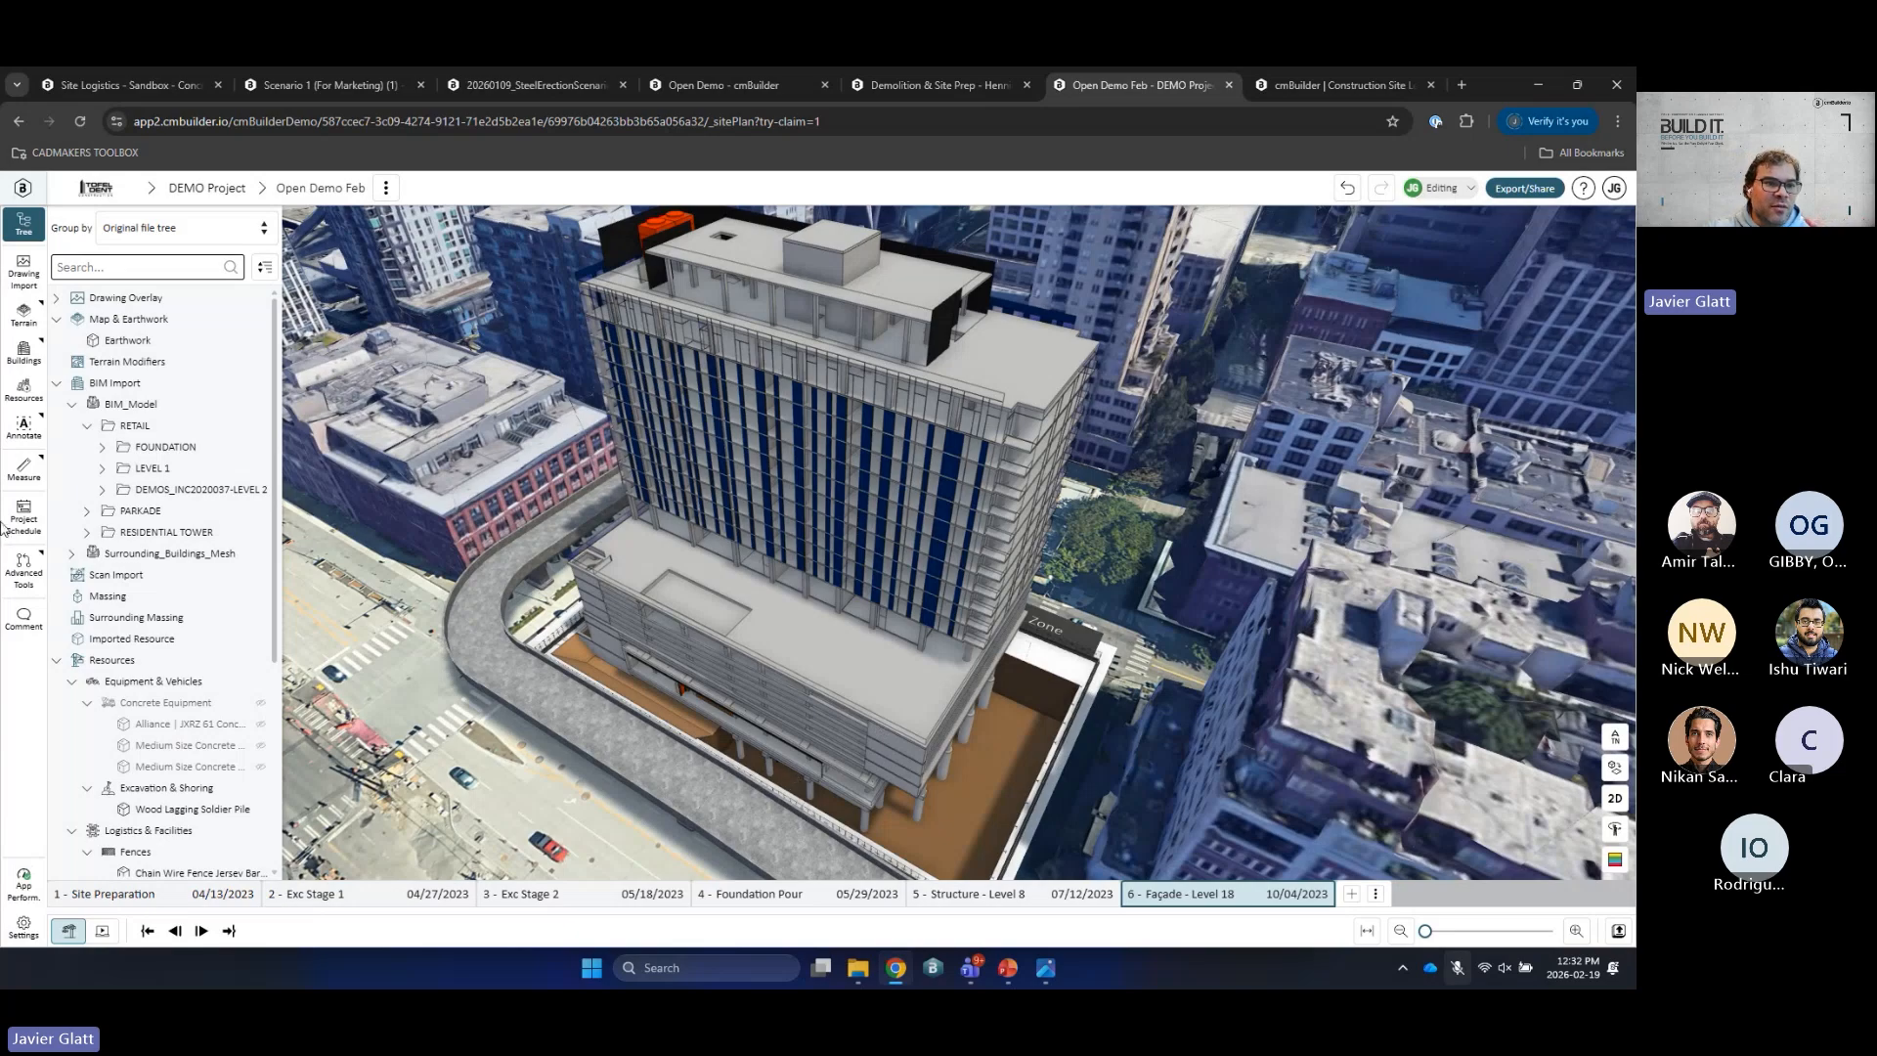
Step: Clear the Flagger search in the resource library and narrow it to Fixed Cranes within Equipment & Vehicles
left_click(23, 390)
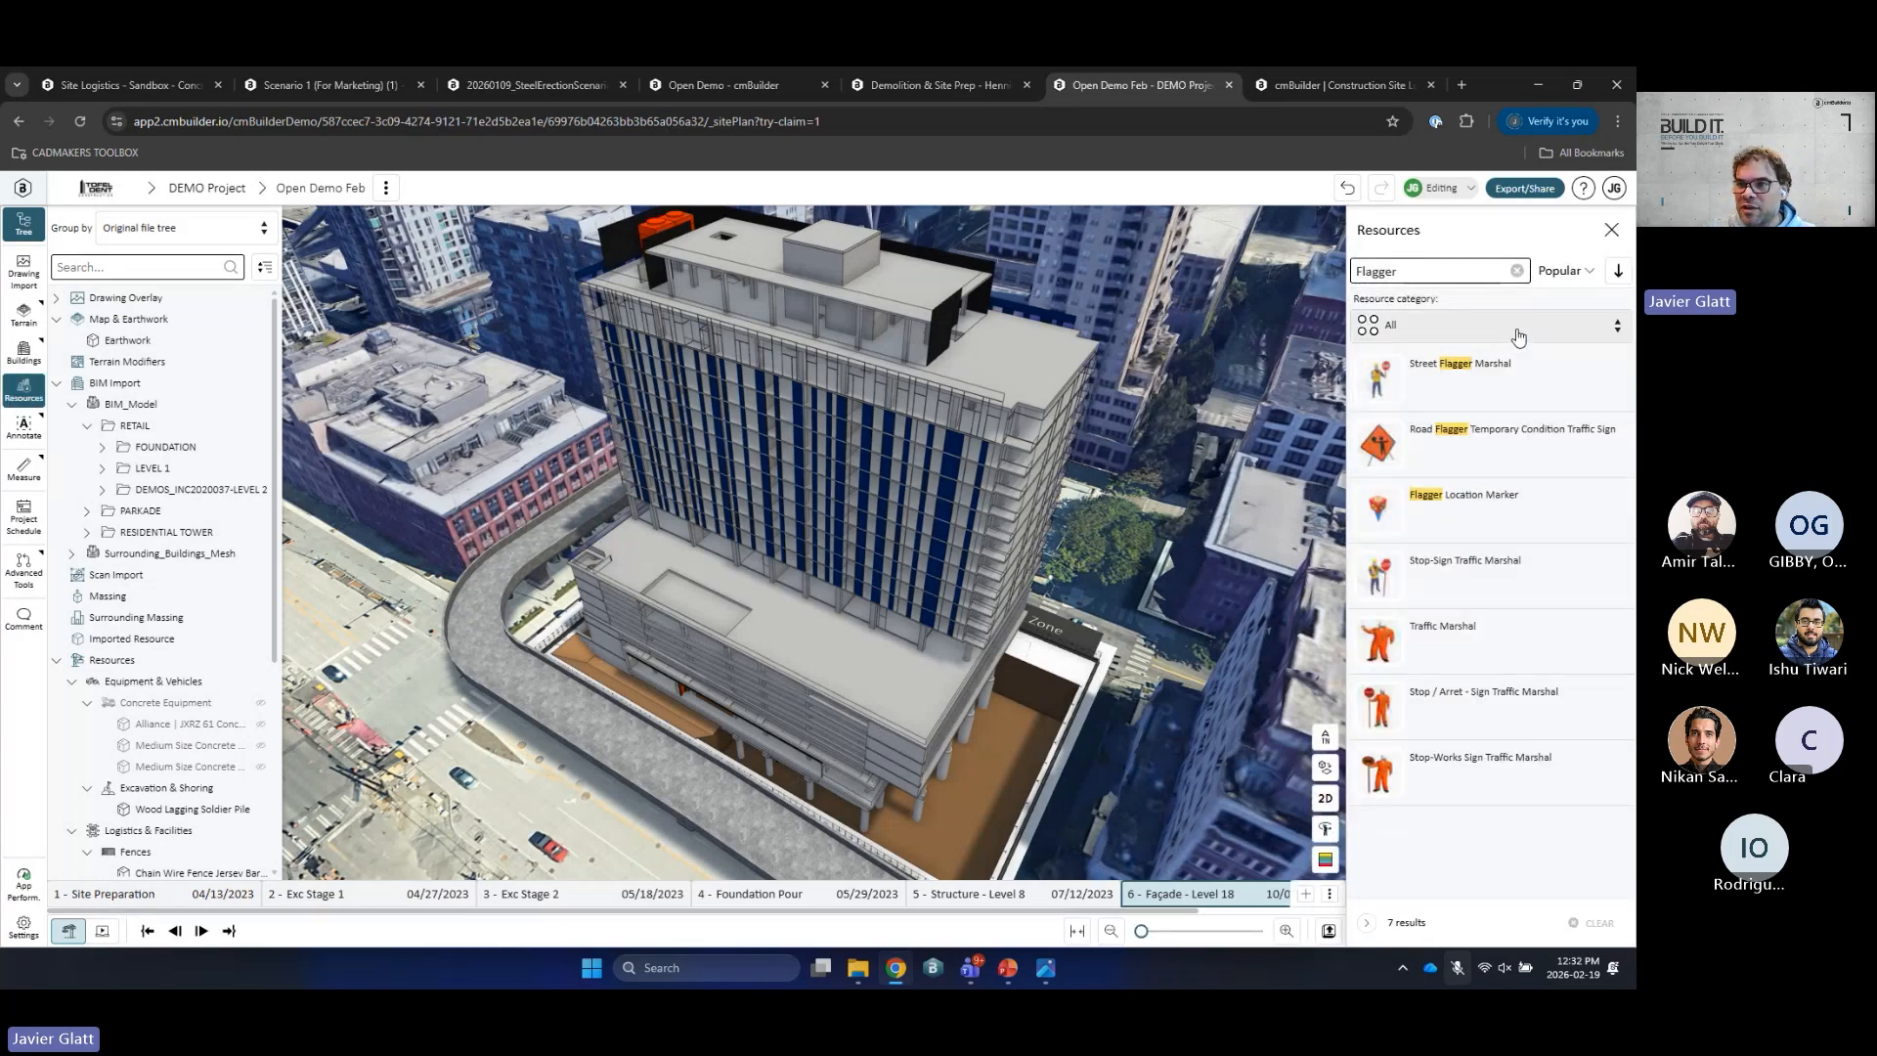
left_click(1516, 271)
left_click(1487, 337)
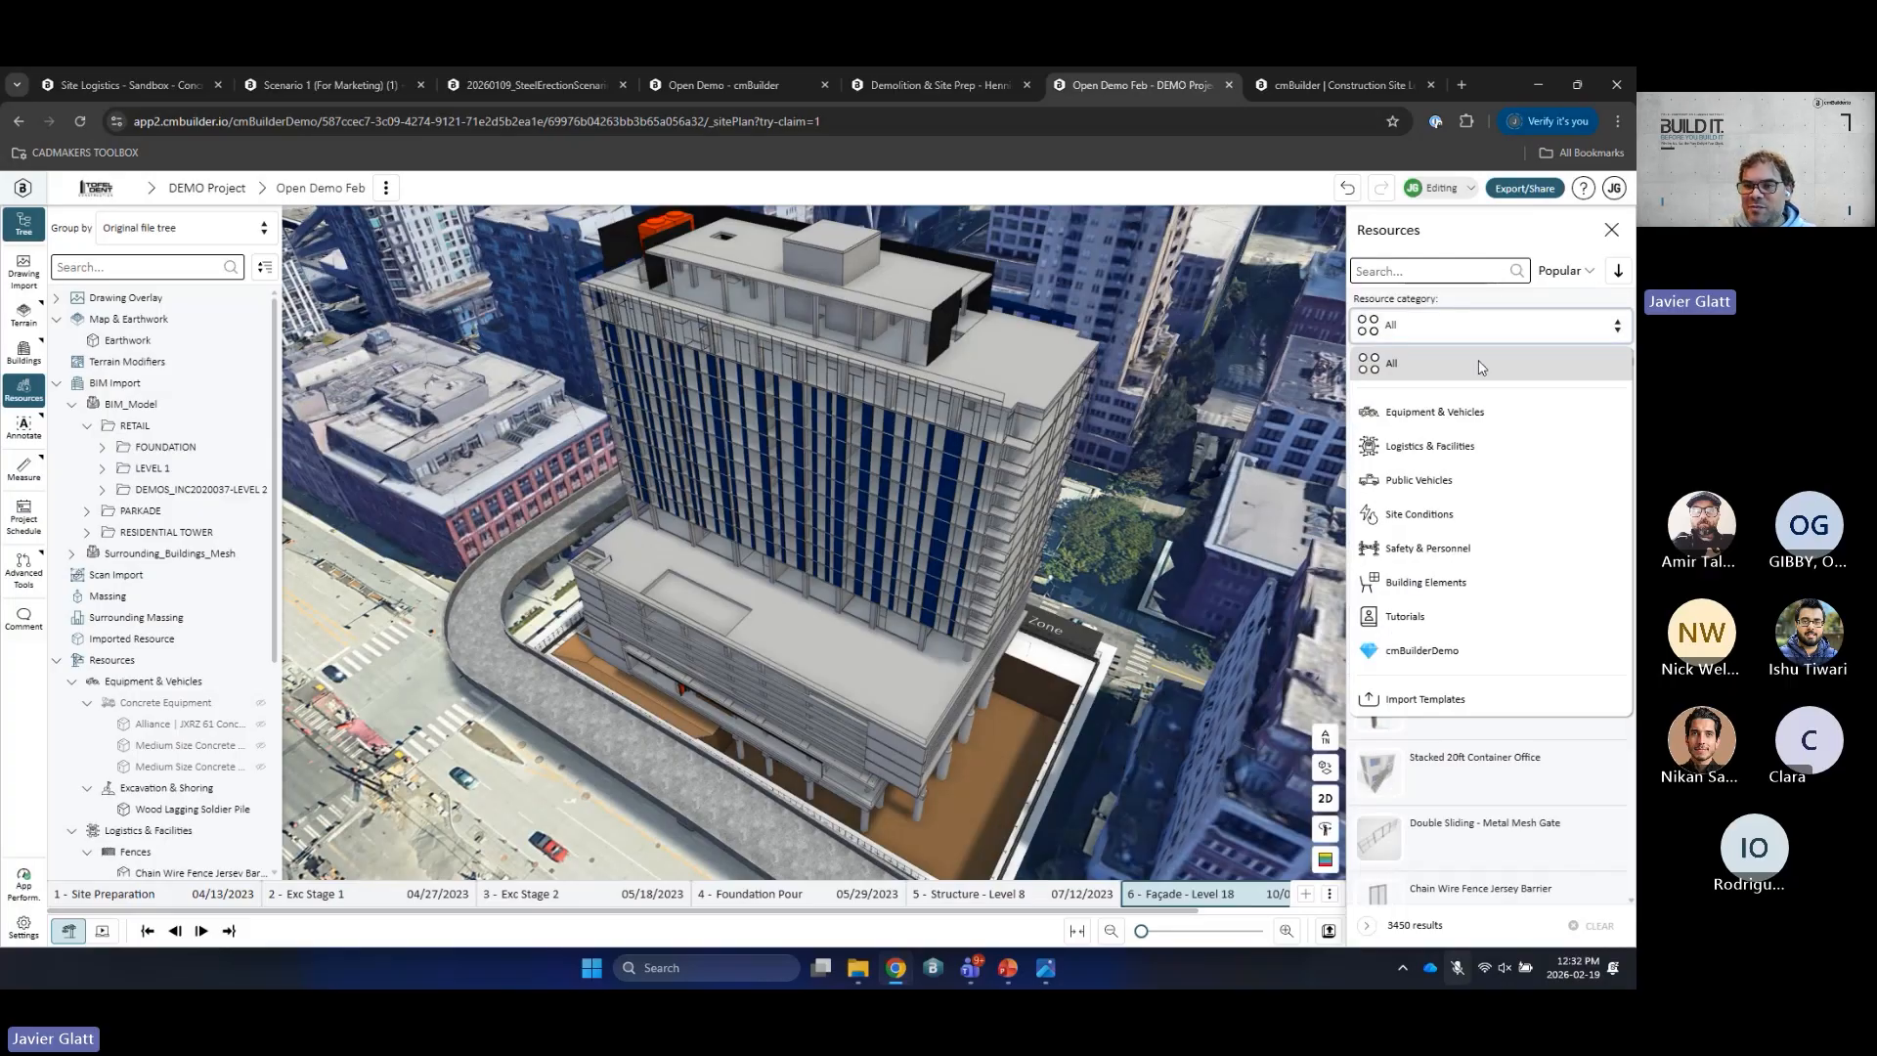
left_click(1469, 411)
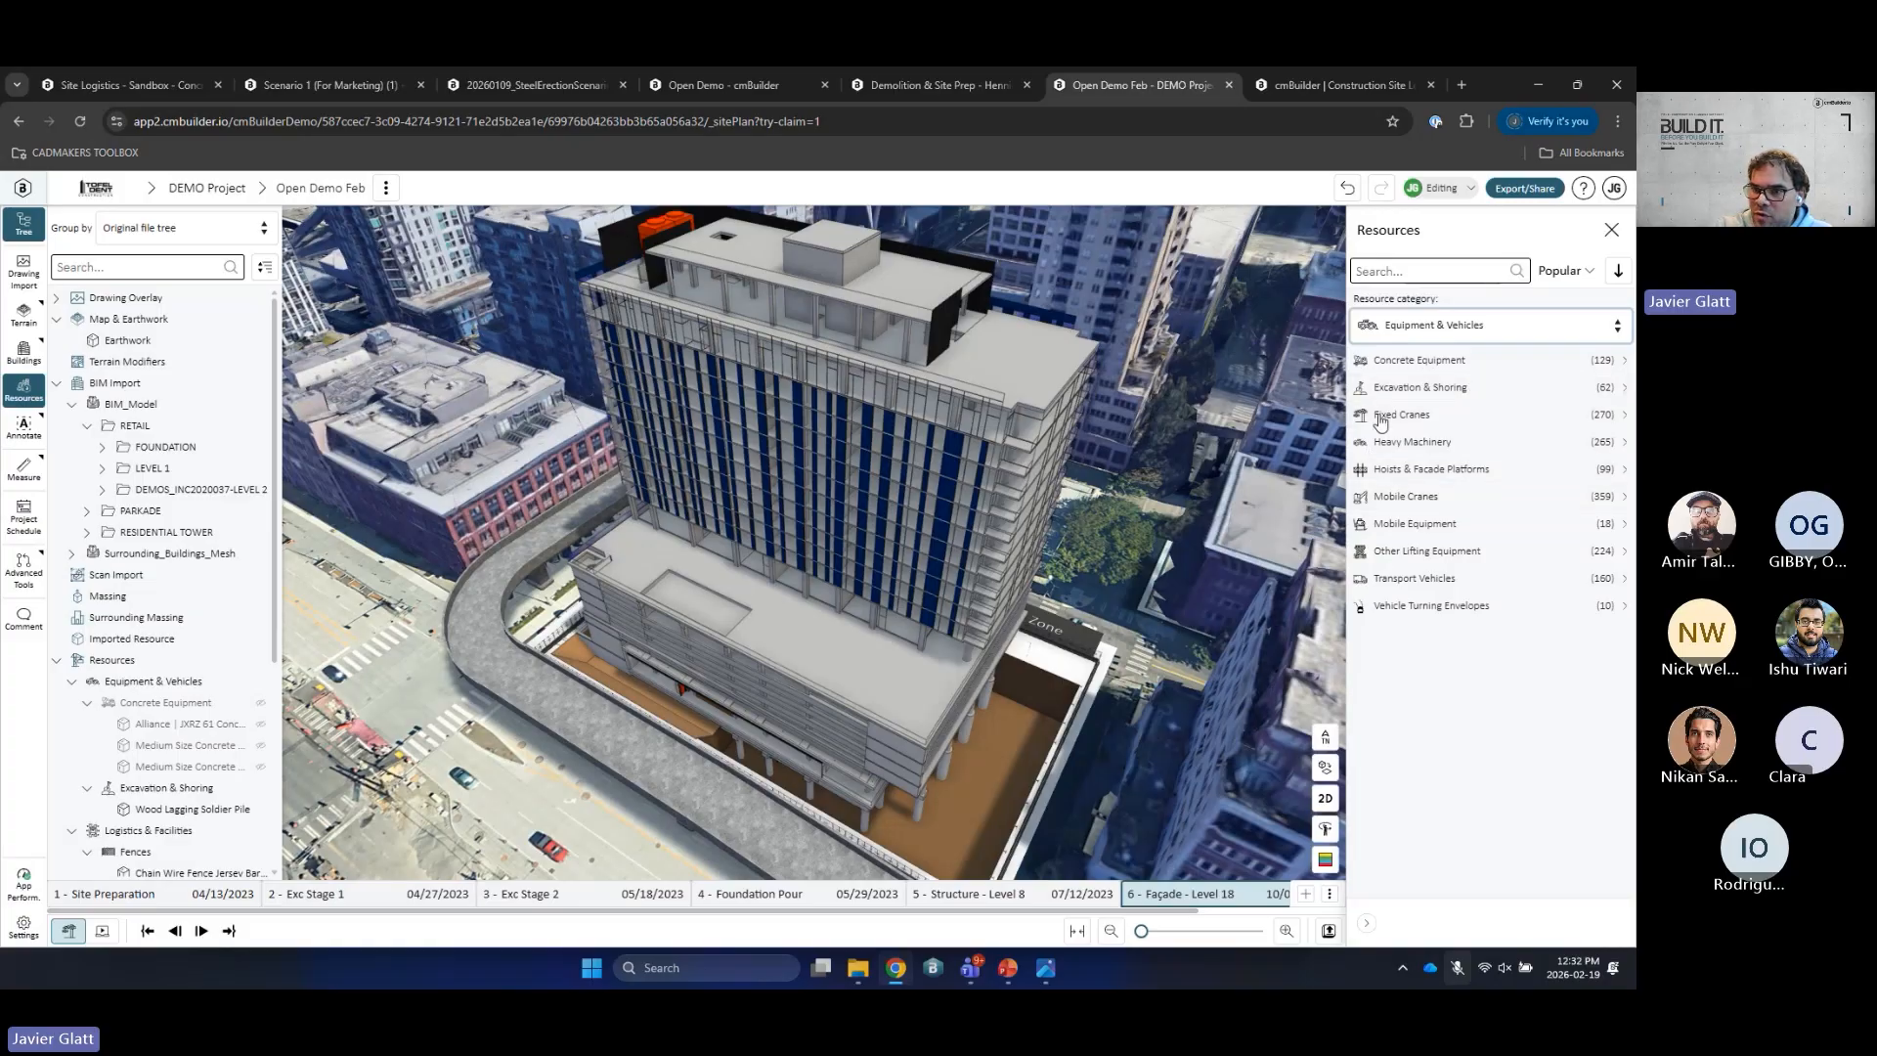
left_click(1439, 414)
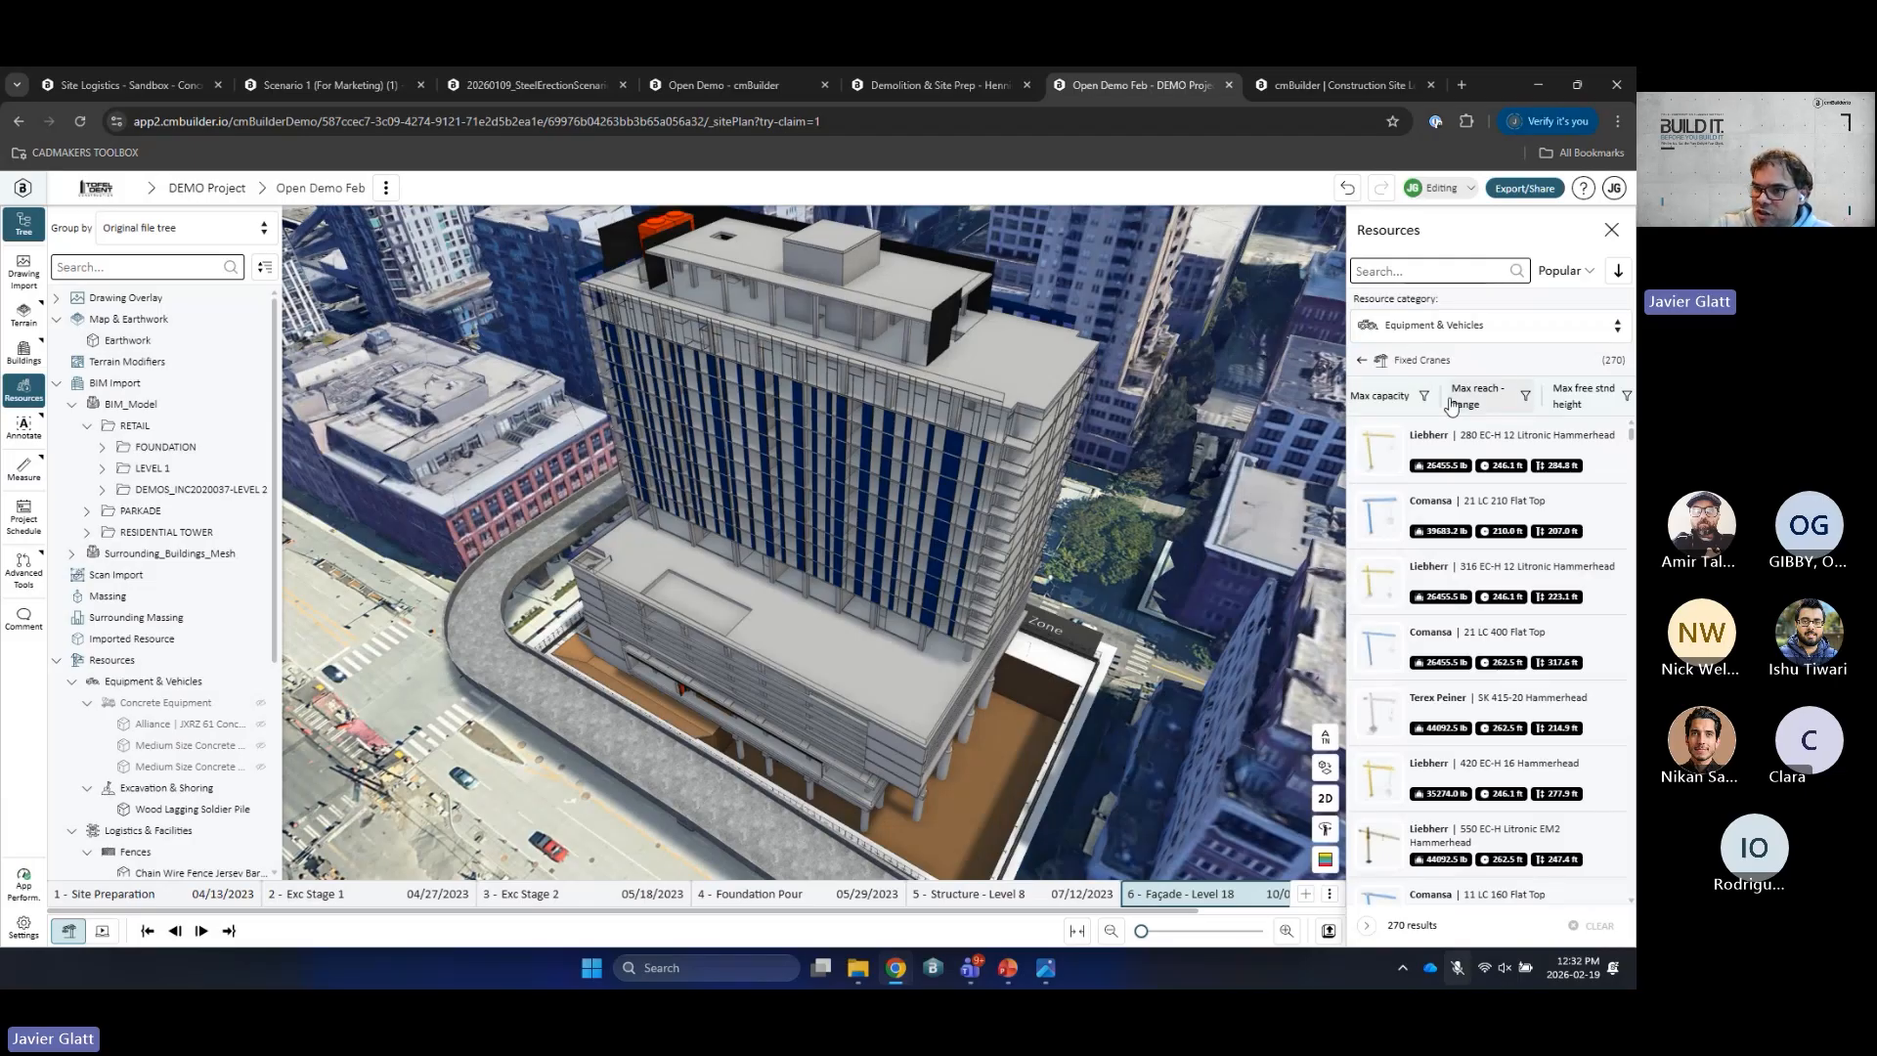
Step: Search the fixed cranes for "jaso" and place a JASO J280PA Luffing crane in the excavation beside the tower
left_click(1384, 264)
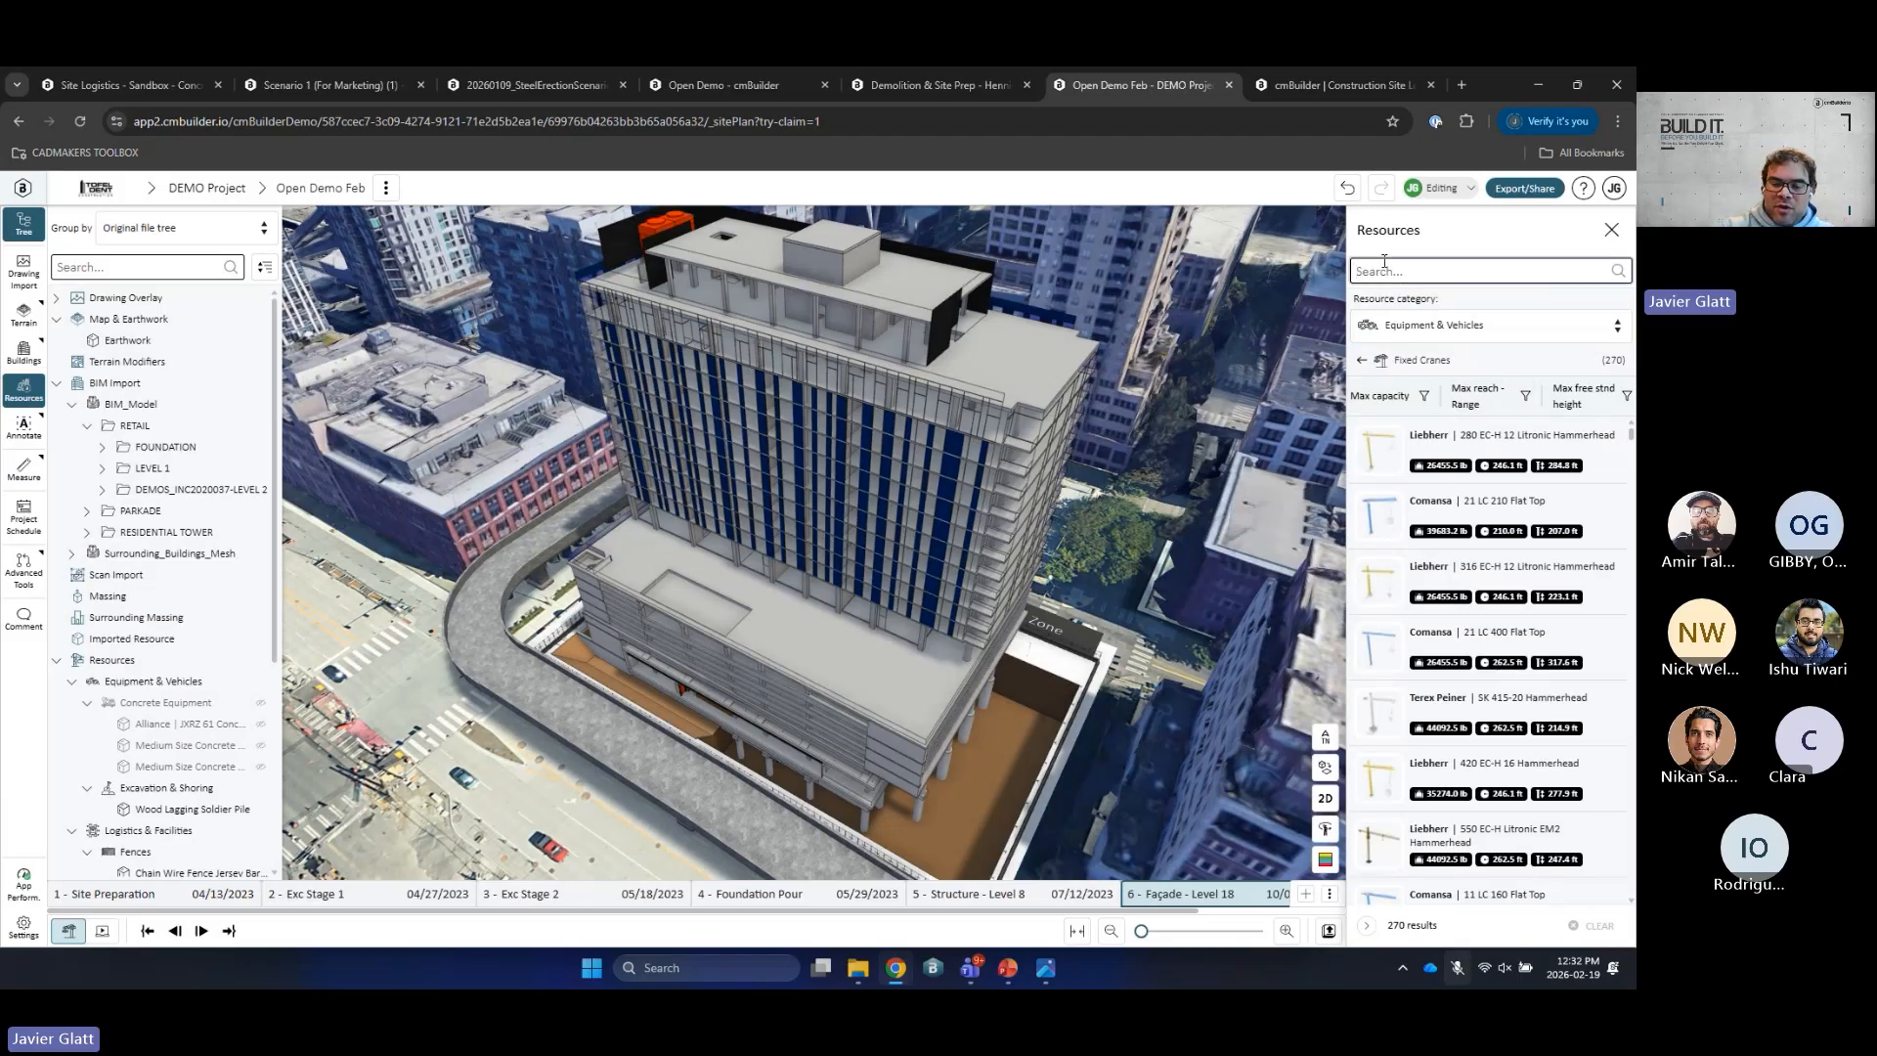
type("jaos")
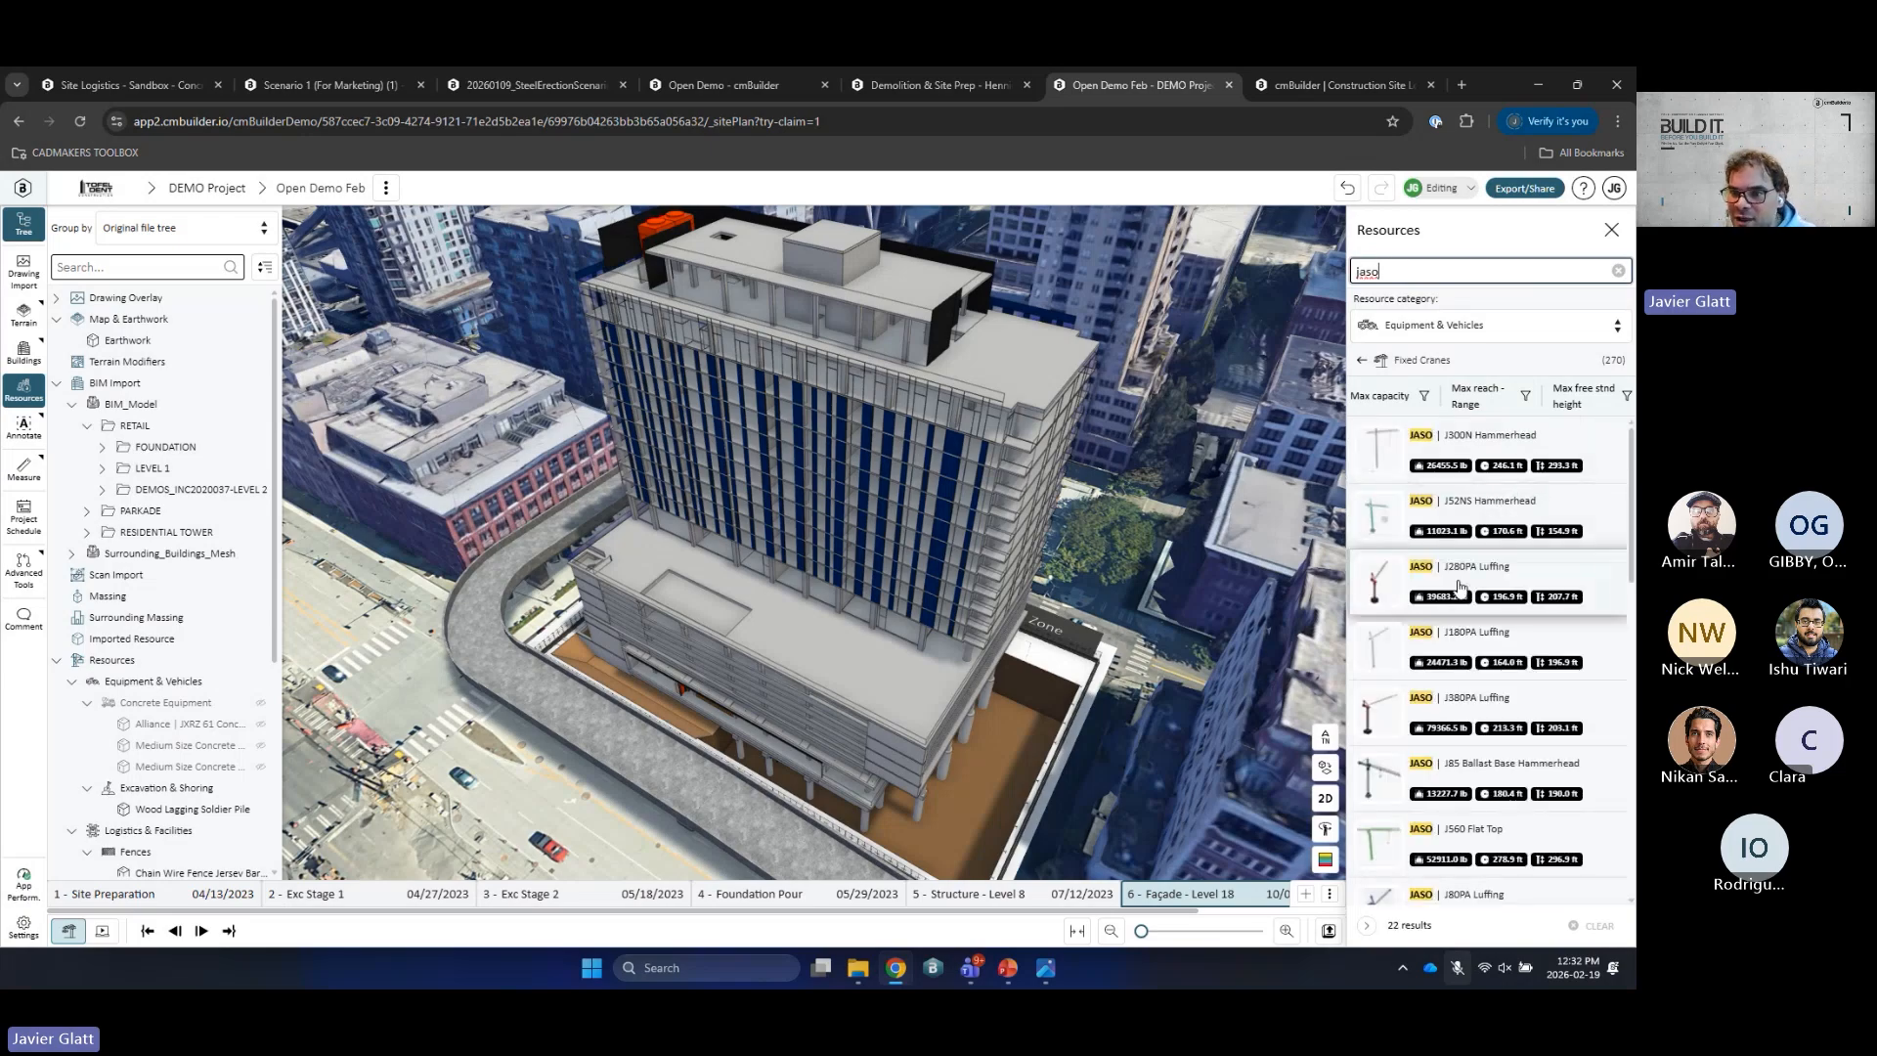
left_click(1459, 585)
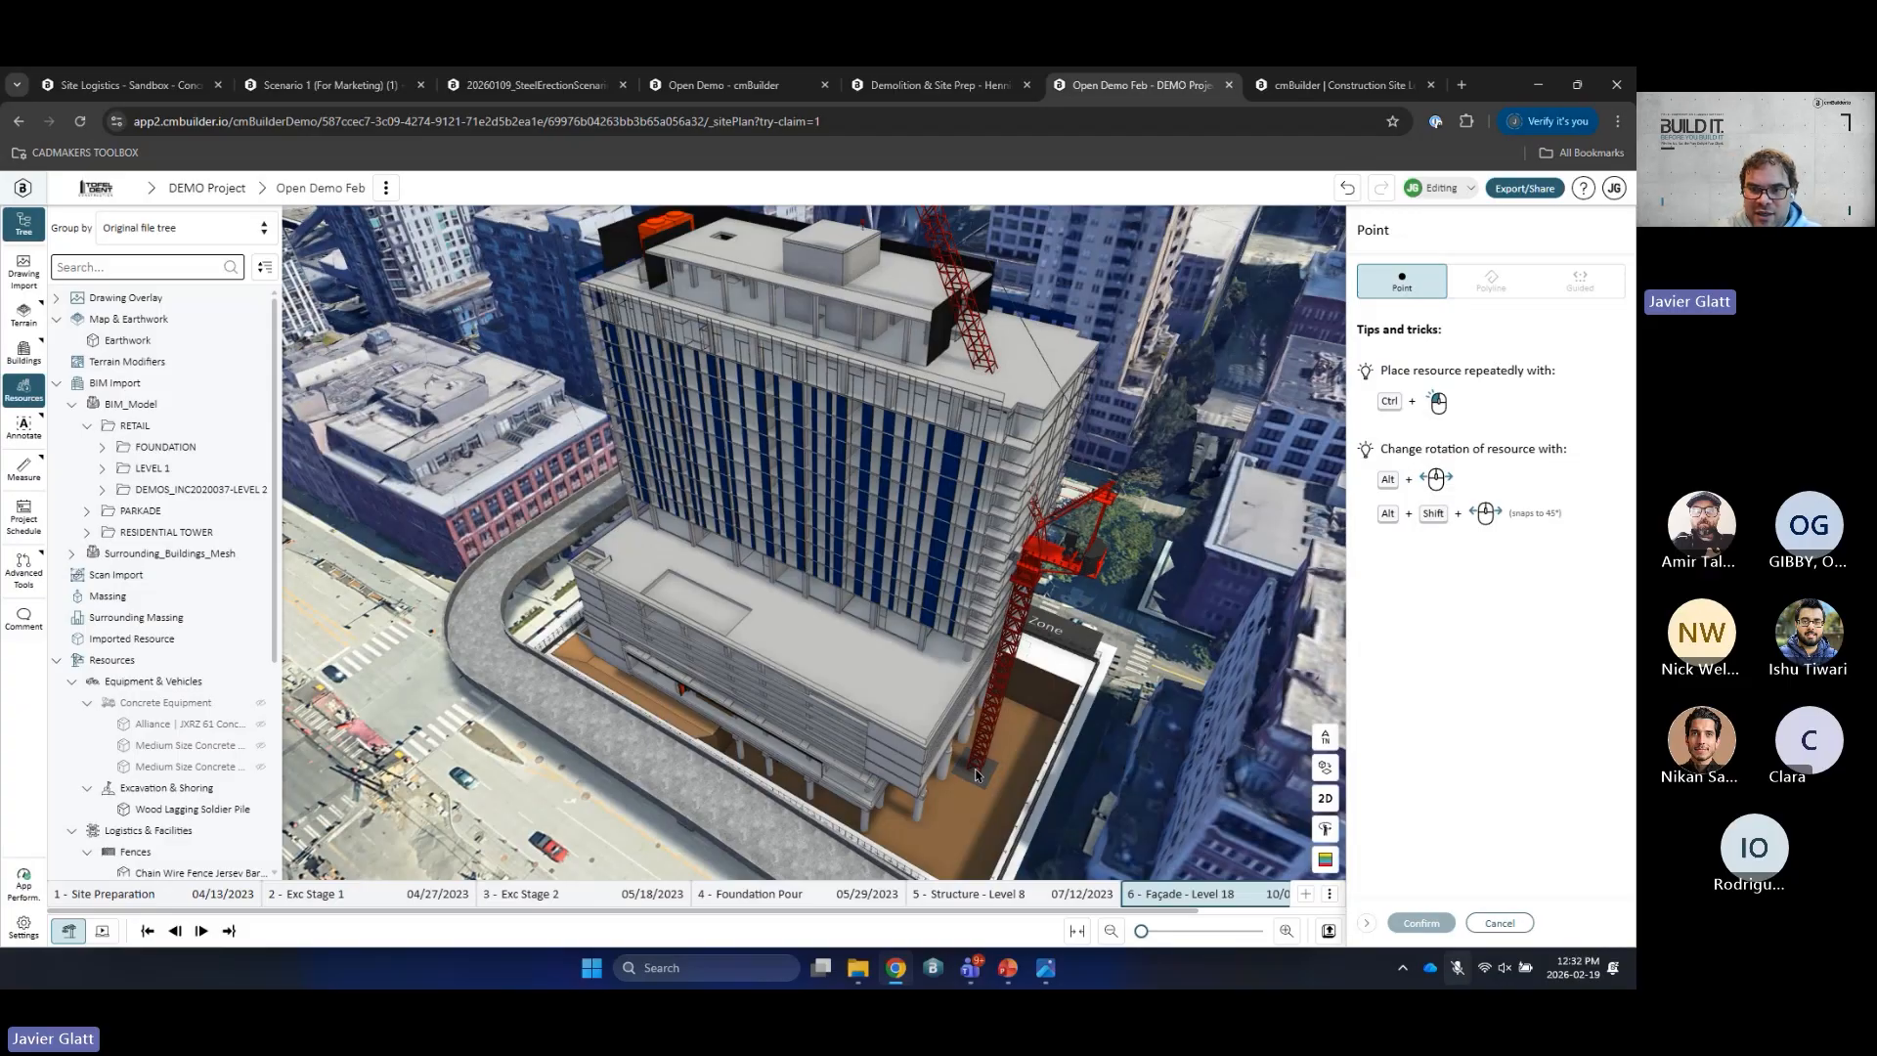
left_click(976, 775)
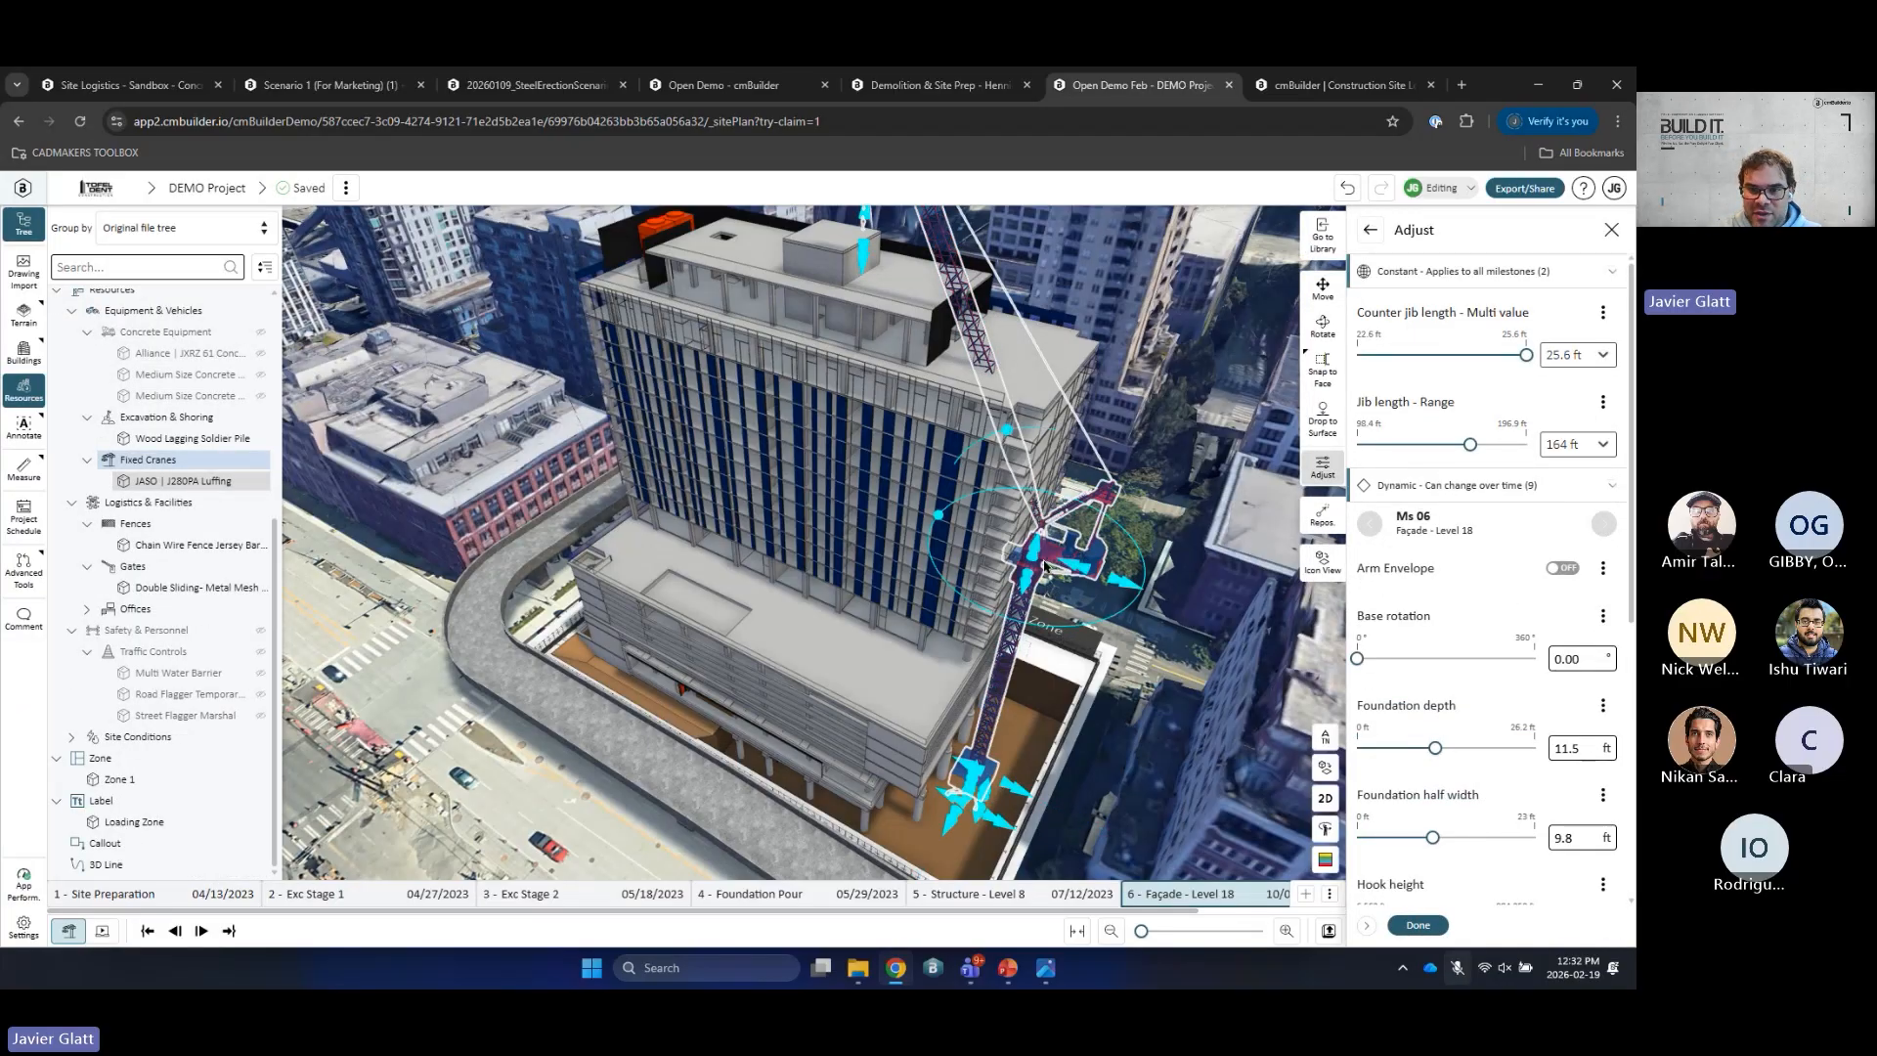
Step: Raise the luffing crane's tower above the building roof, setting the tower height to 262.5 ft
left_click_drag(1036, 550, 1102, 305)
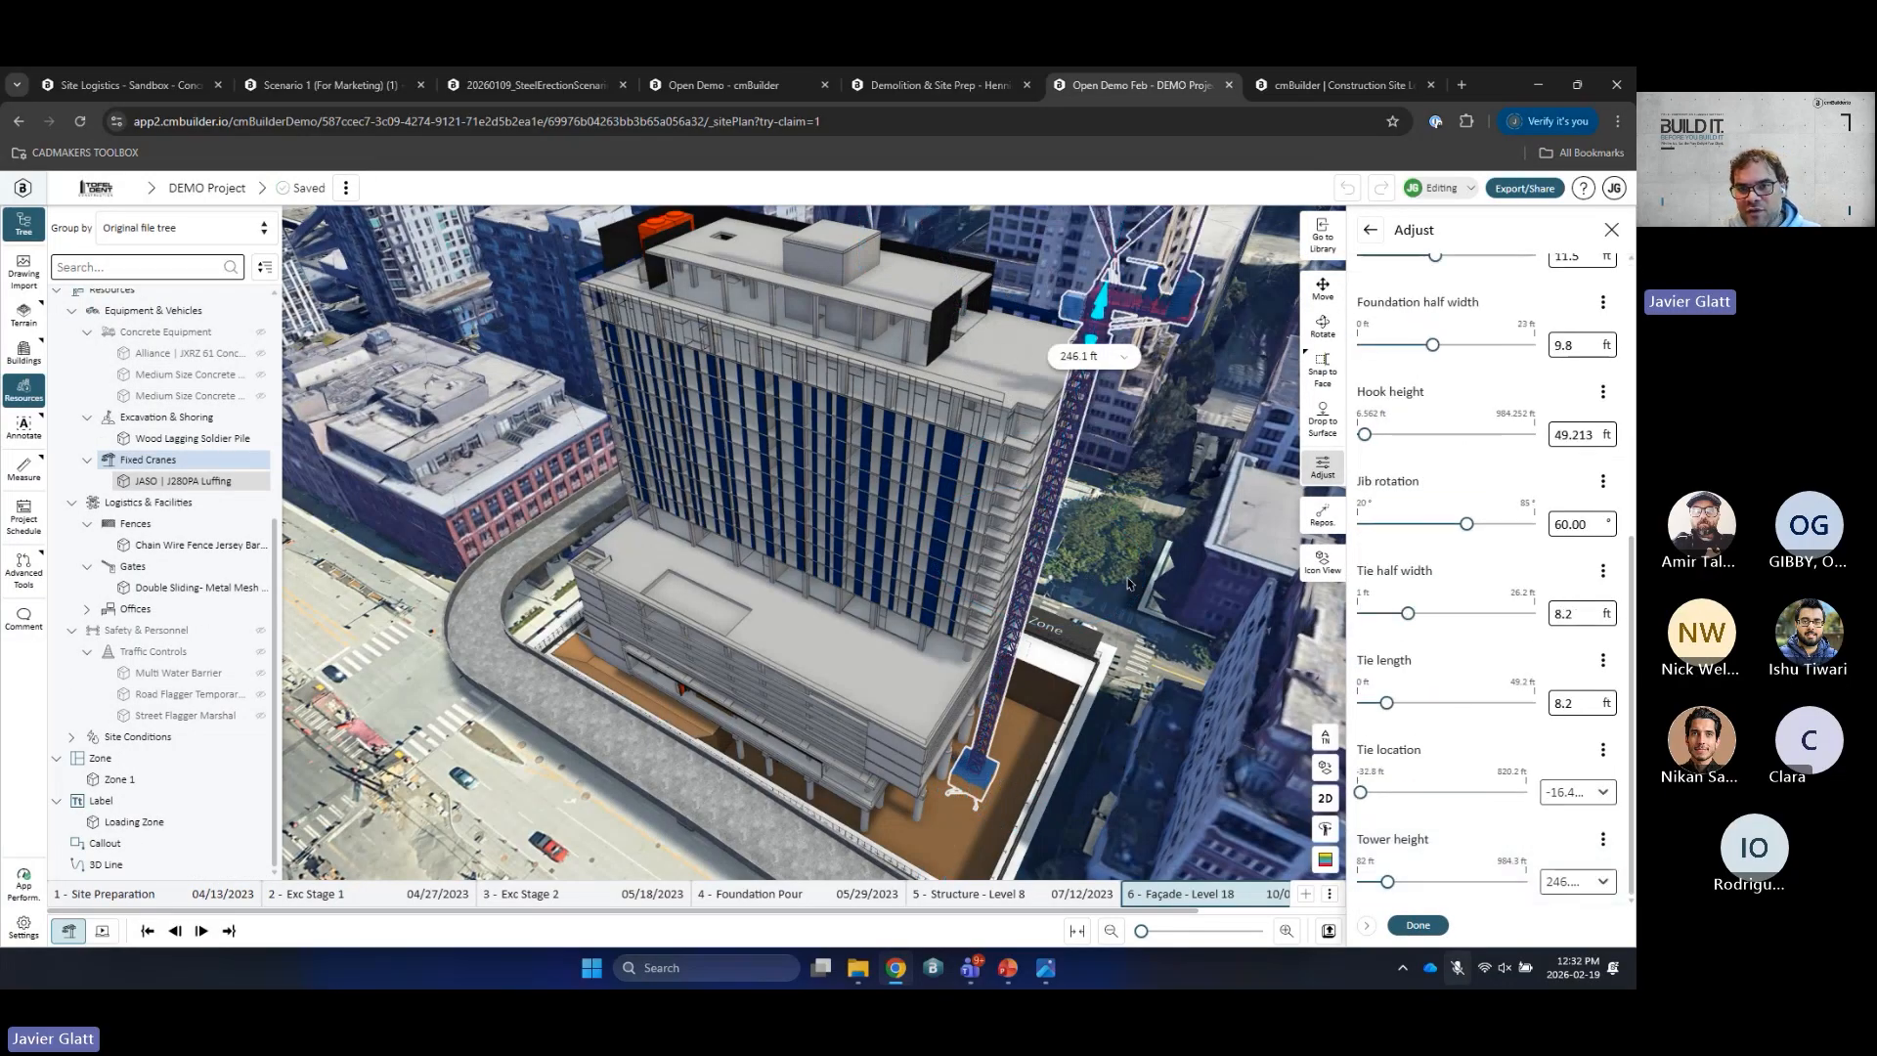
scroll(1128, 584, "down", 3)
left_click_drag(1095, 586, 961, 567)
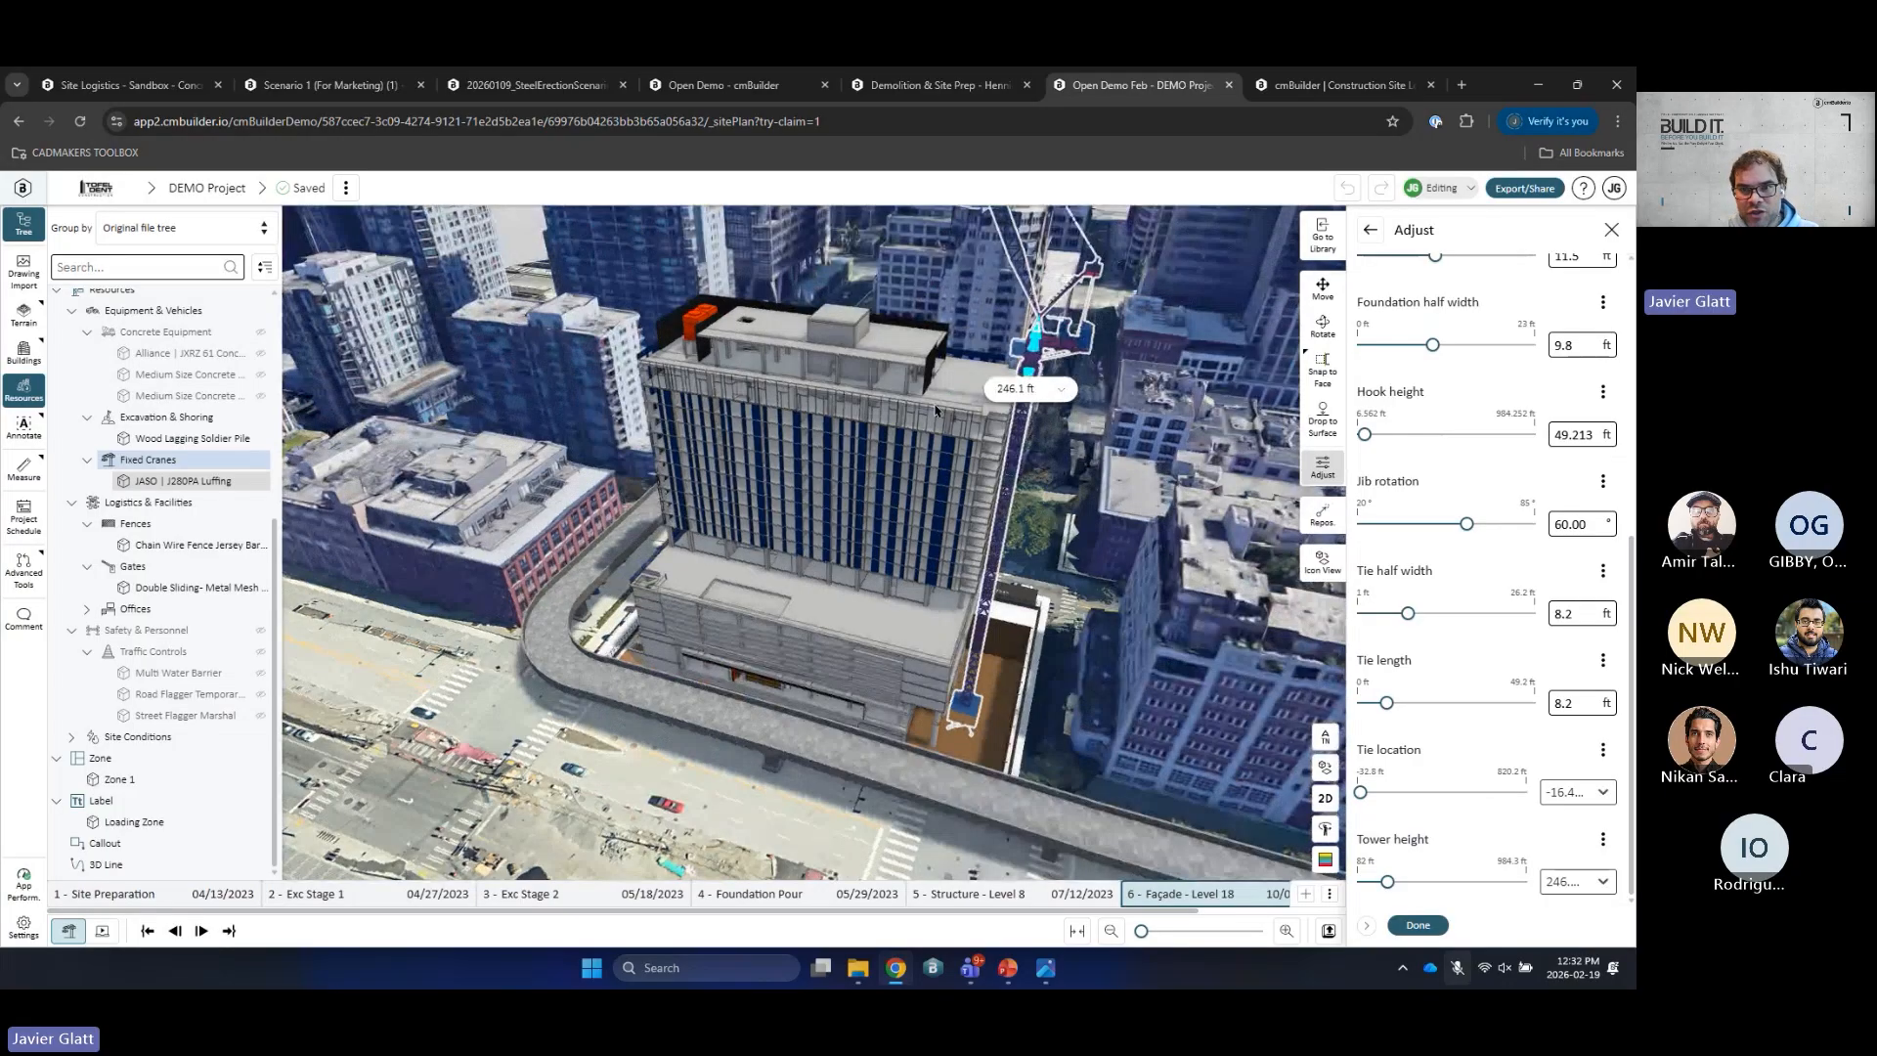
left_click_drag(1038, 341, 1044, 307)
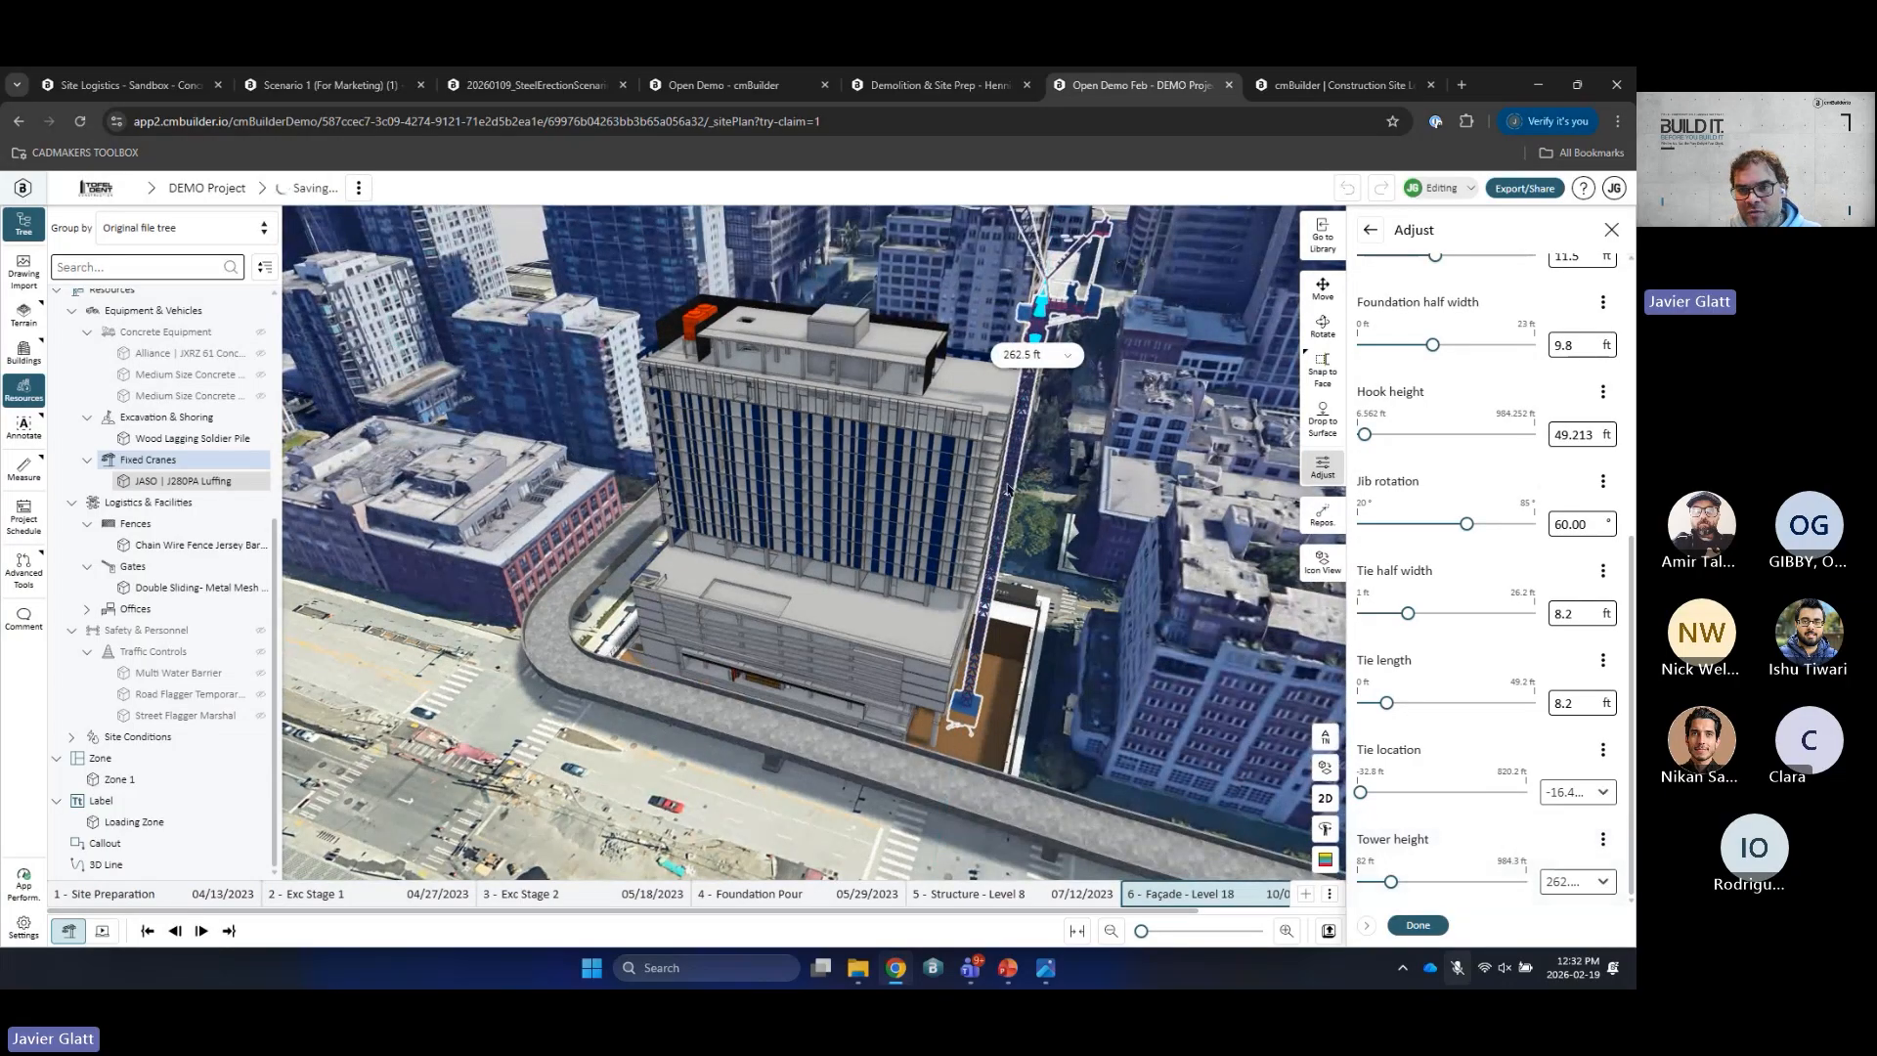
right_click_drag(1012, 594, 1025, 686)
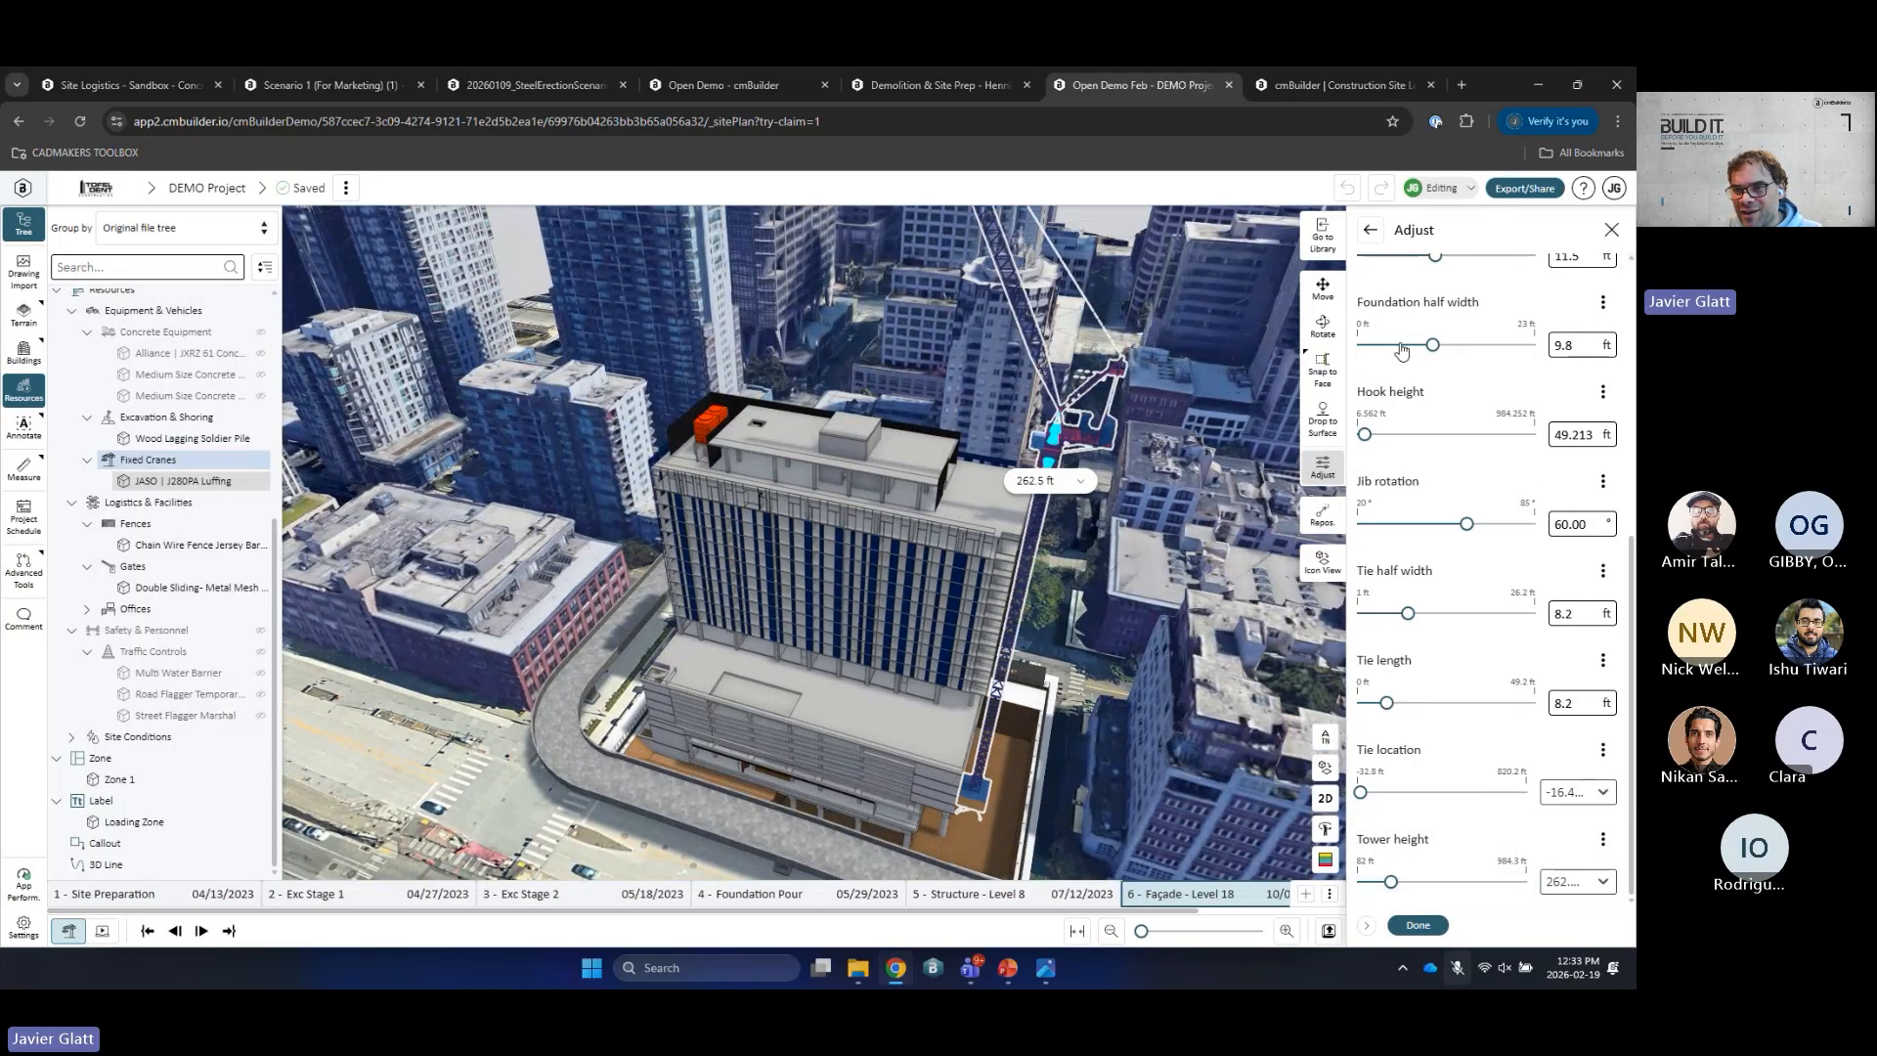
Step: Swap the placed luffing crane for the JASO J560 Flat Top model
left_click(1371, 235)
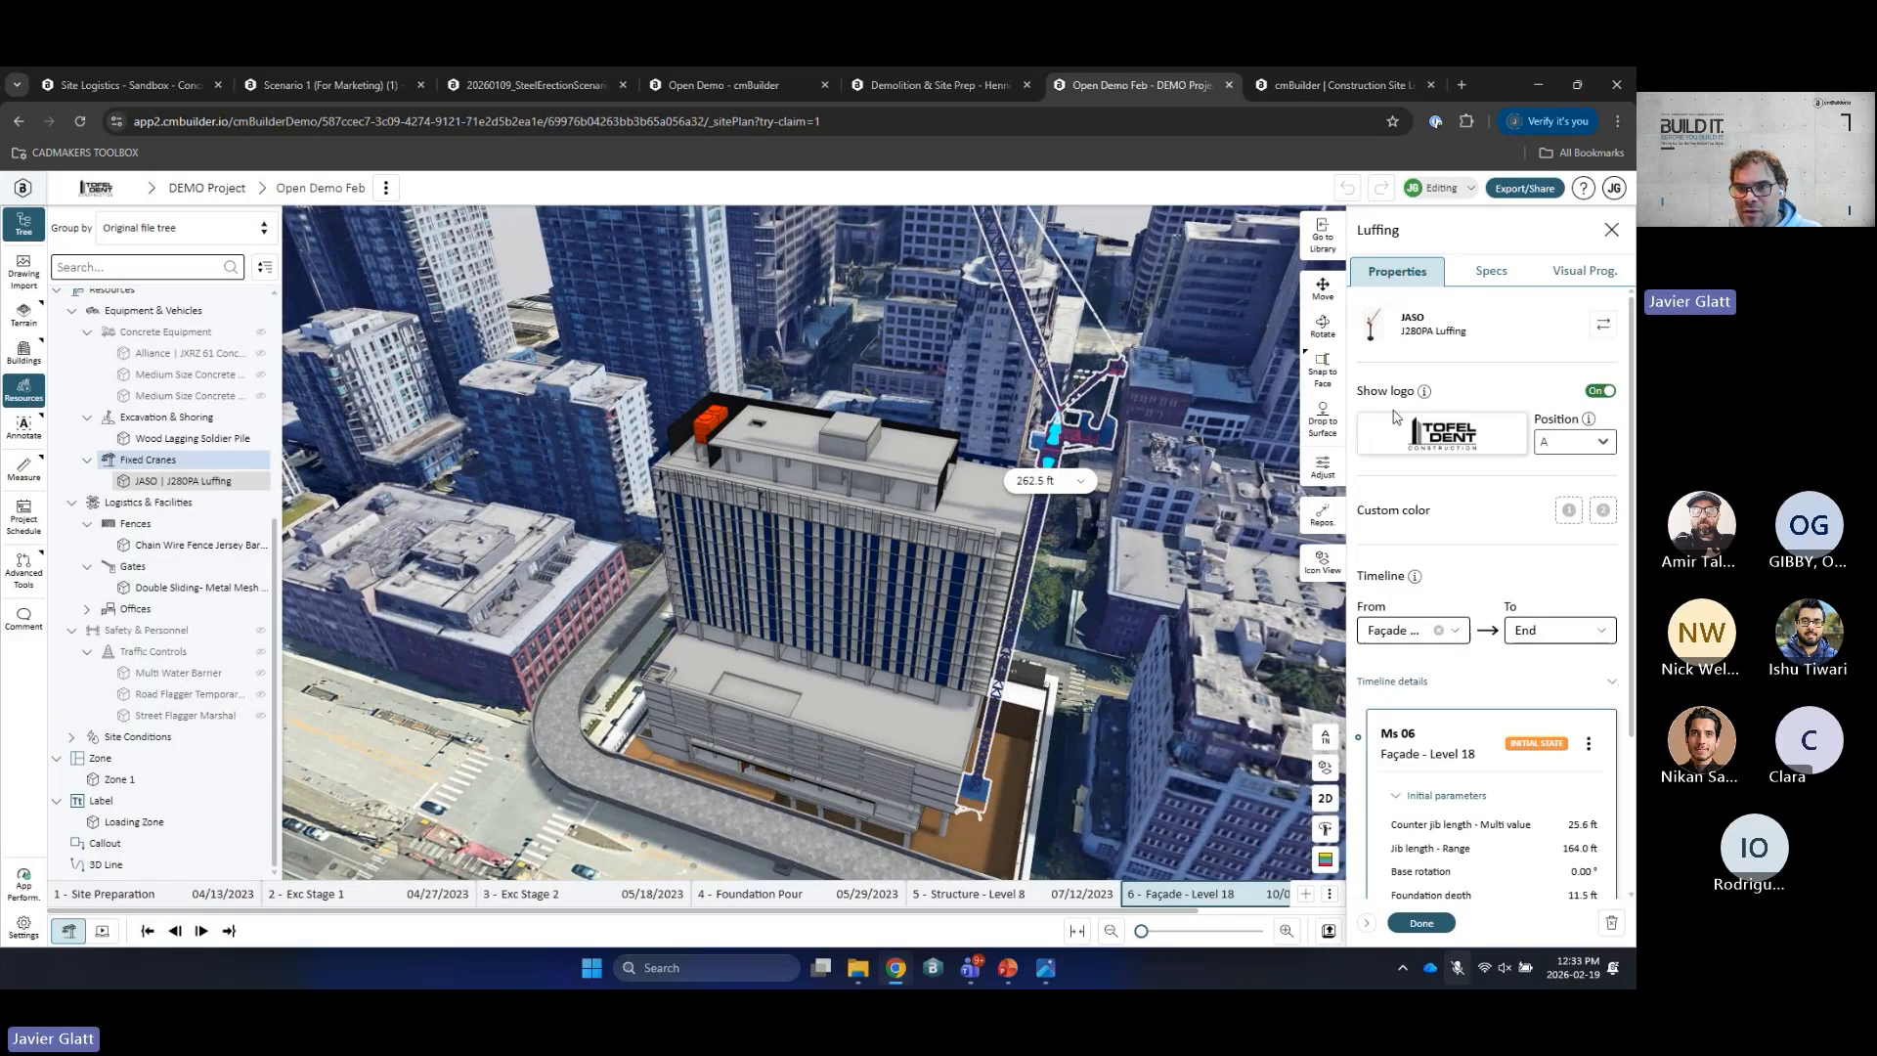
left_click_drag(670, 630, 924, 690)
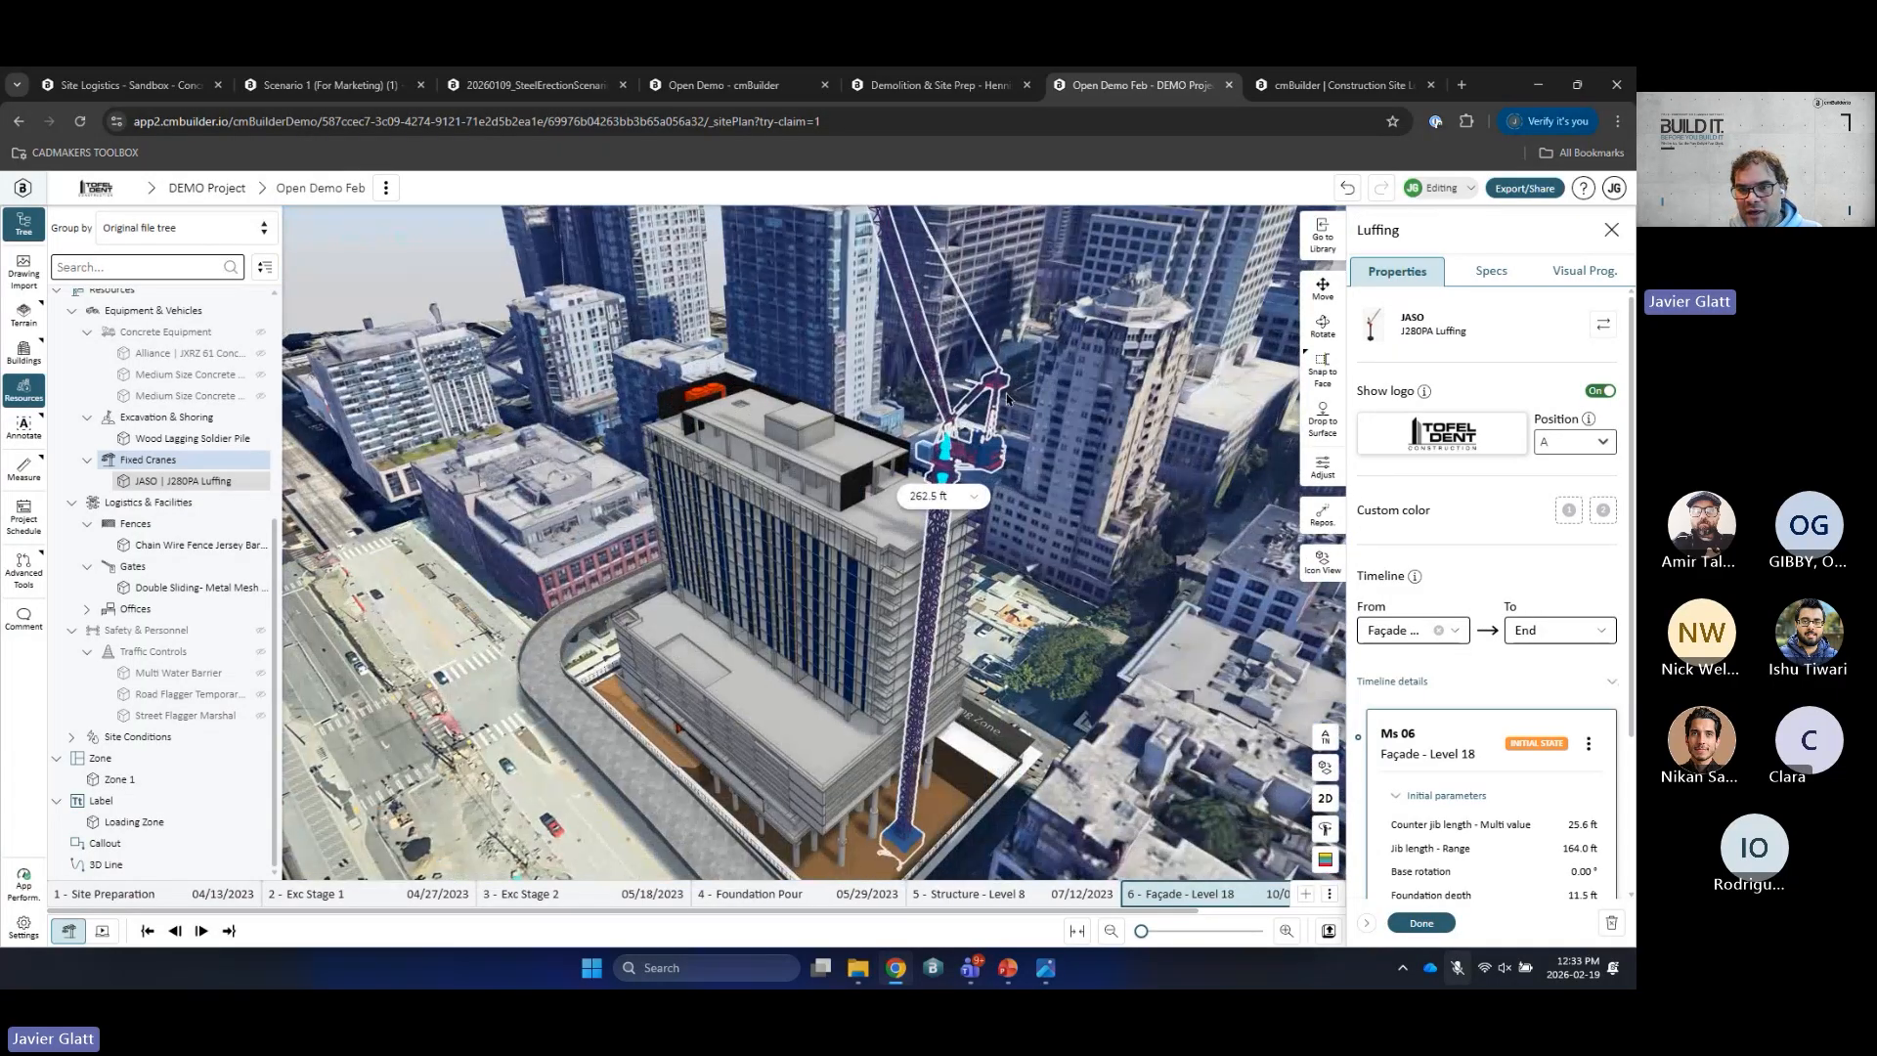
left_click(1602, 323)
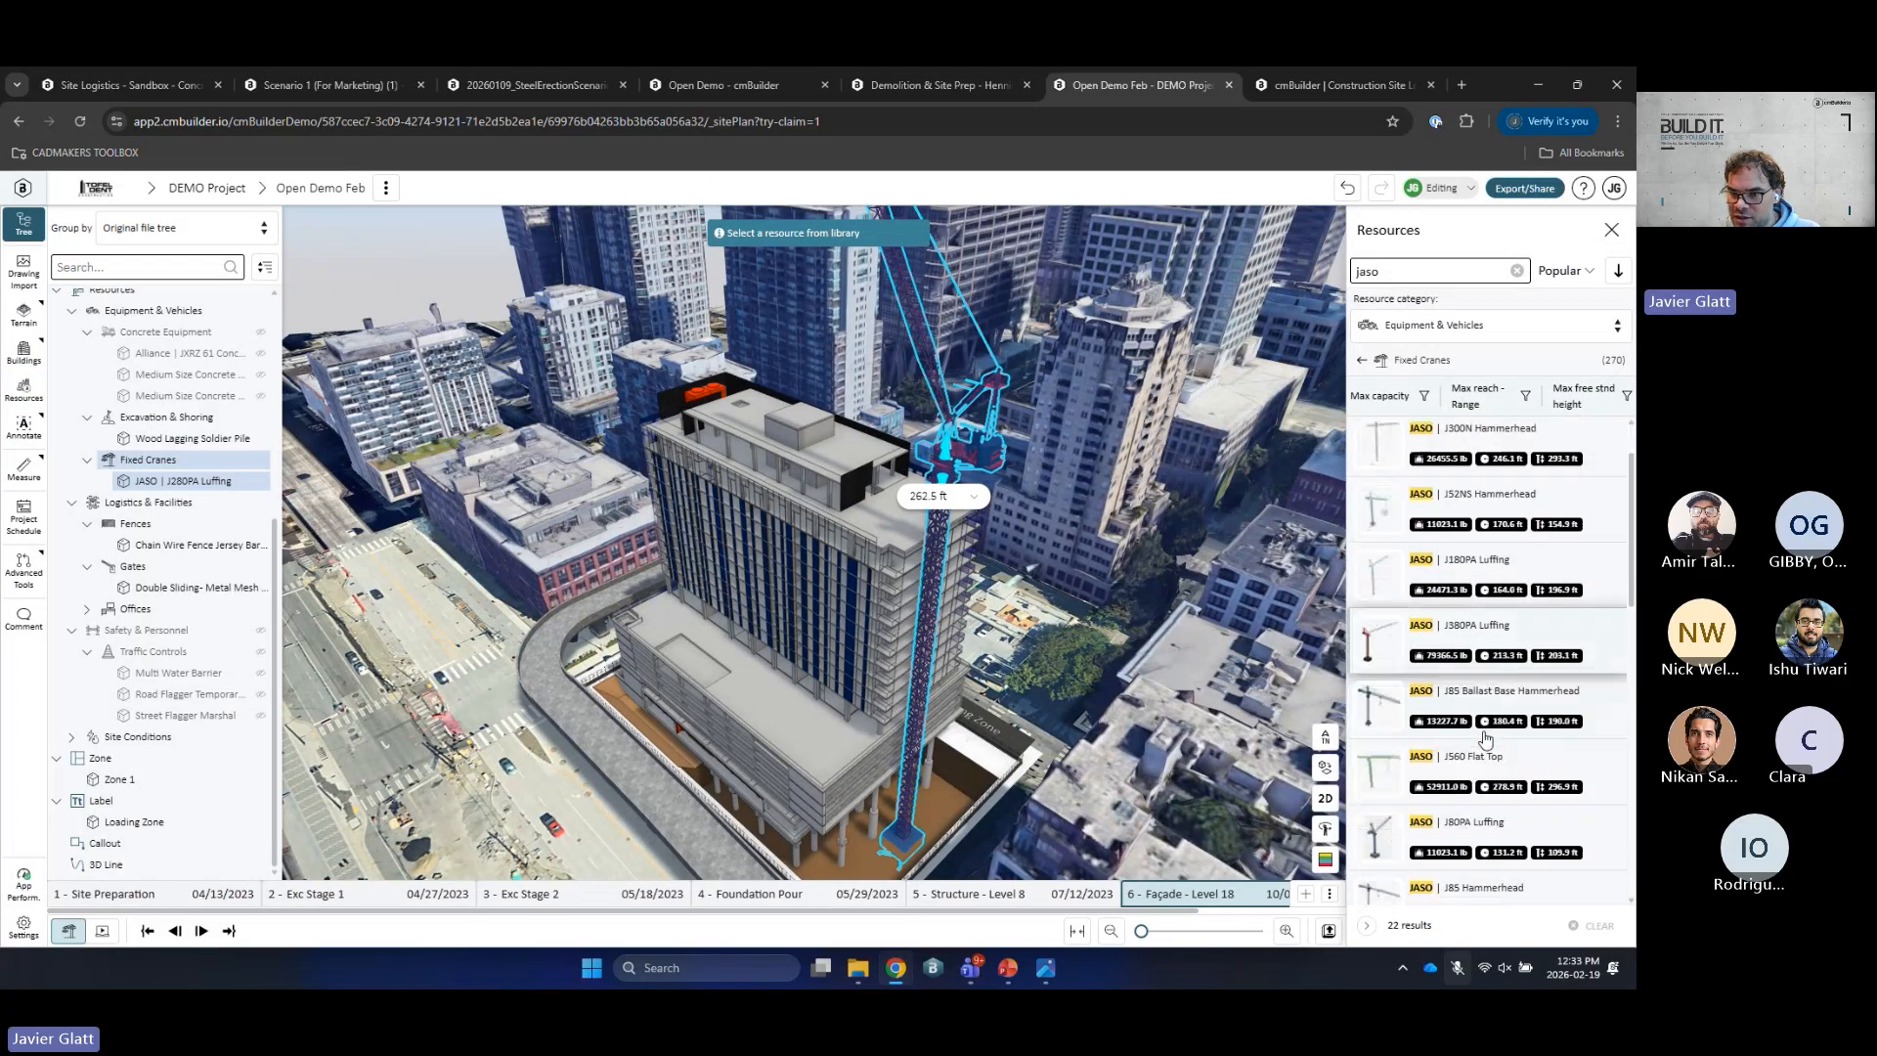
scroll(1481, 750, "down", 1)
left_click(1478, 762)
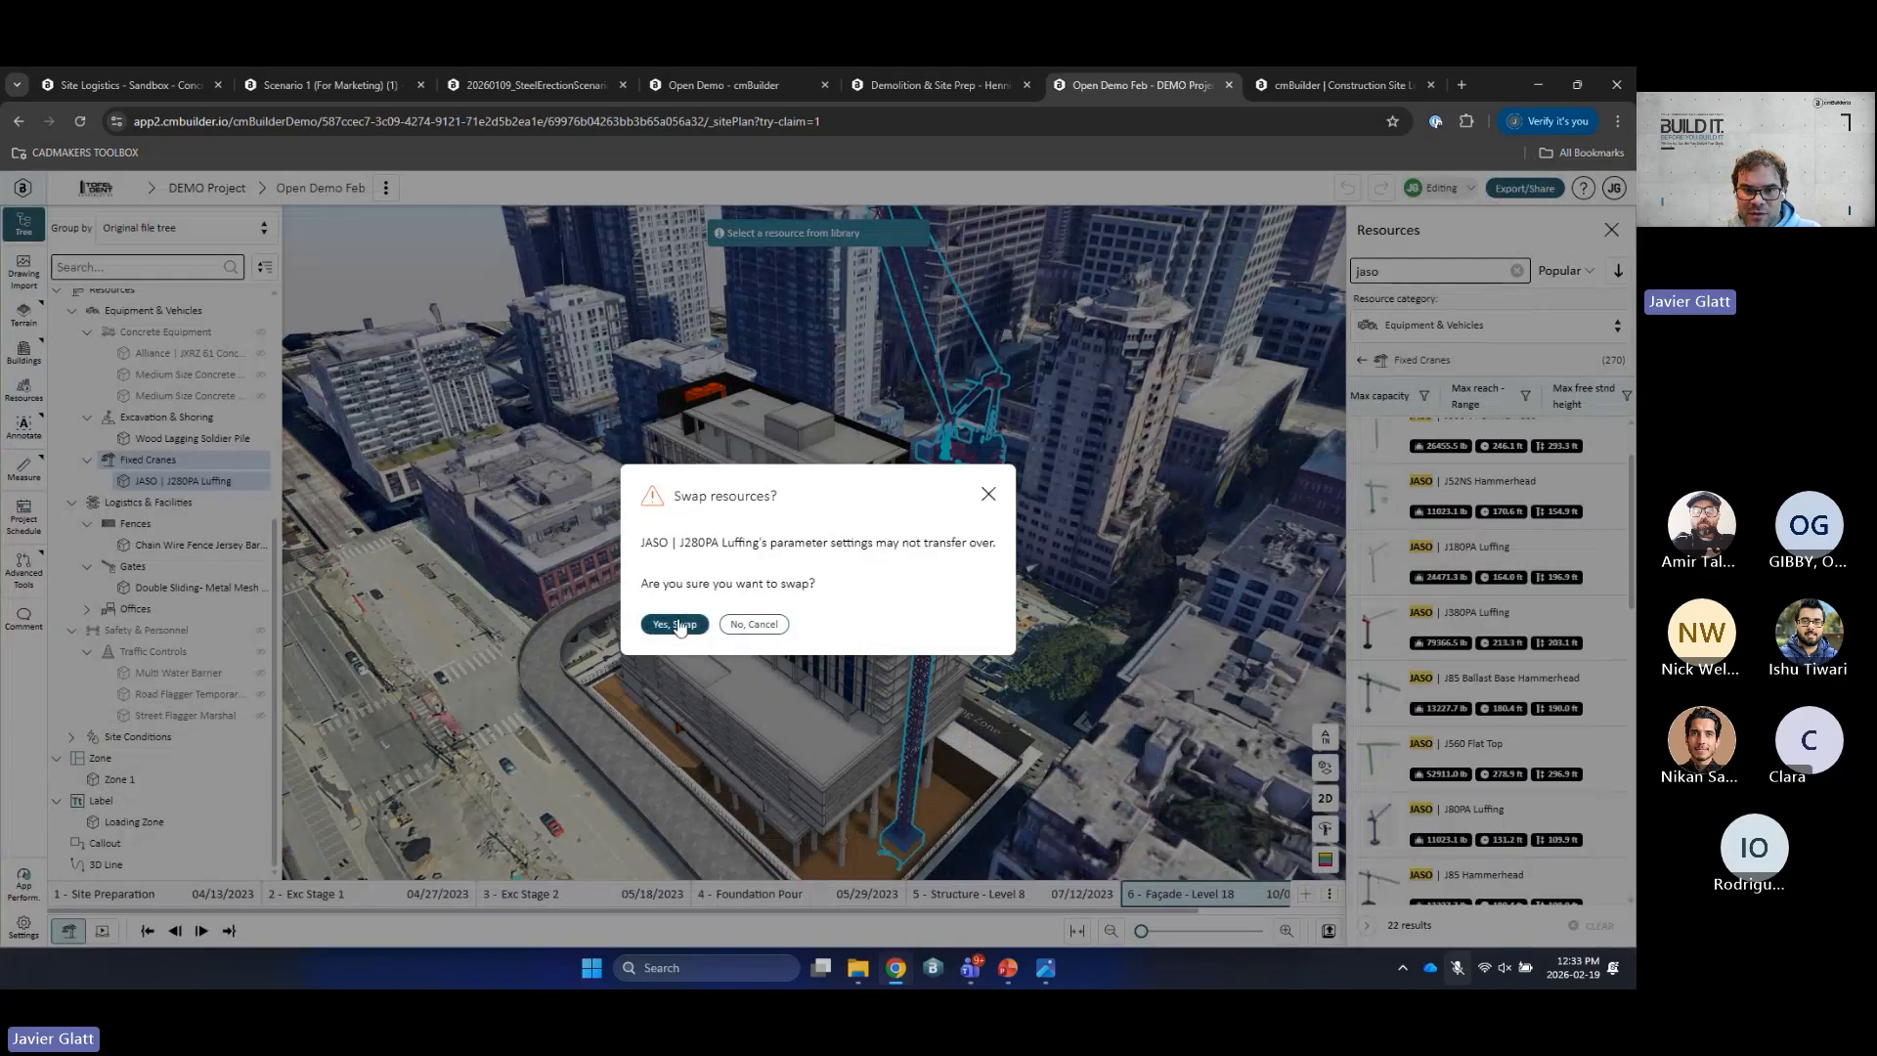
left_click(681, 628)
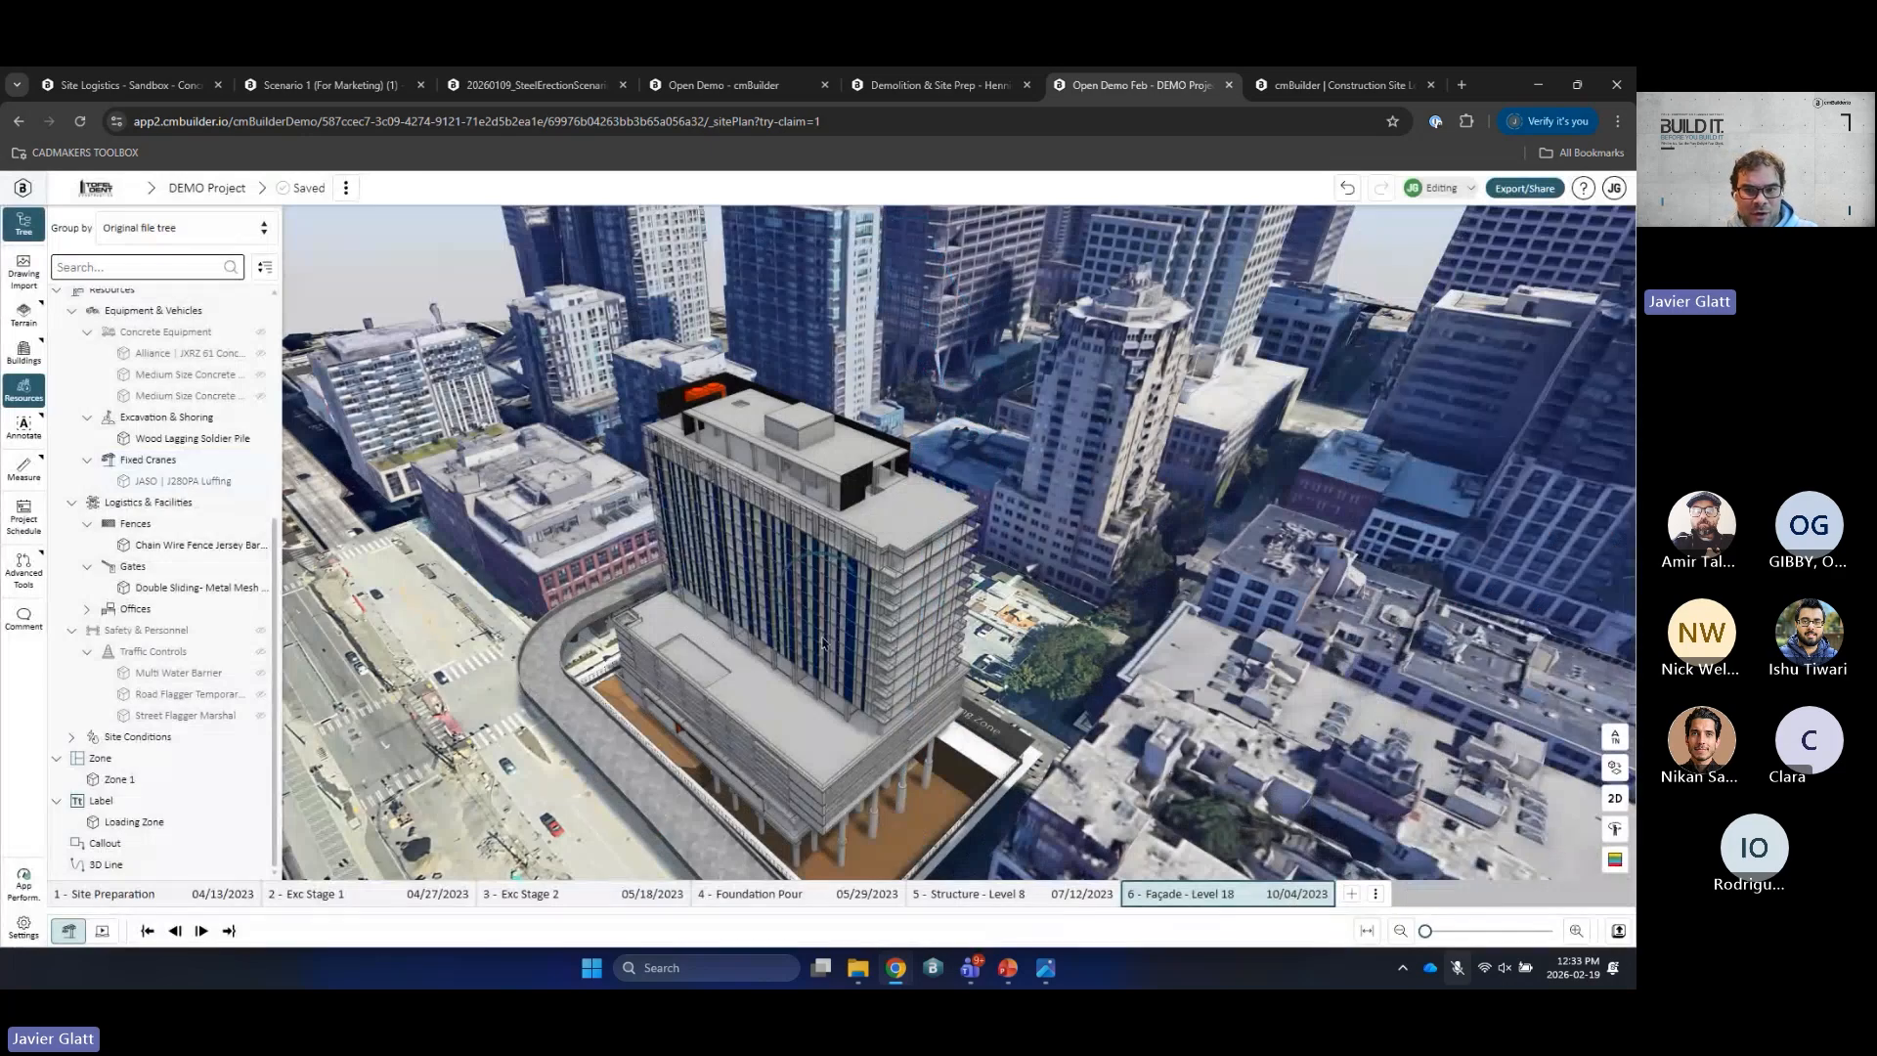
Step: Raise the flat top crane's tower above the building roof, setting the tower height to 278.9 ft
key("a")
left_click_drag(963, 725, 1034, 675)
left_click_drag(1020, 557, 1040, 354)
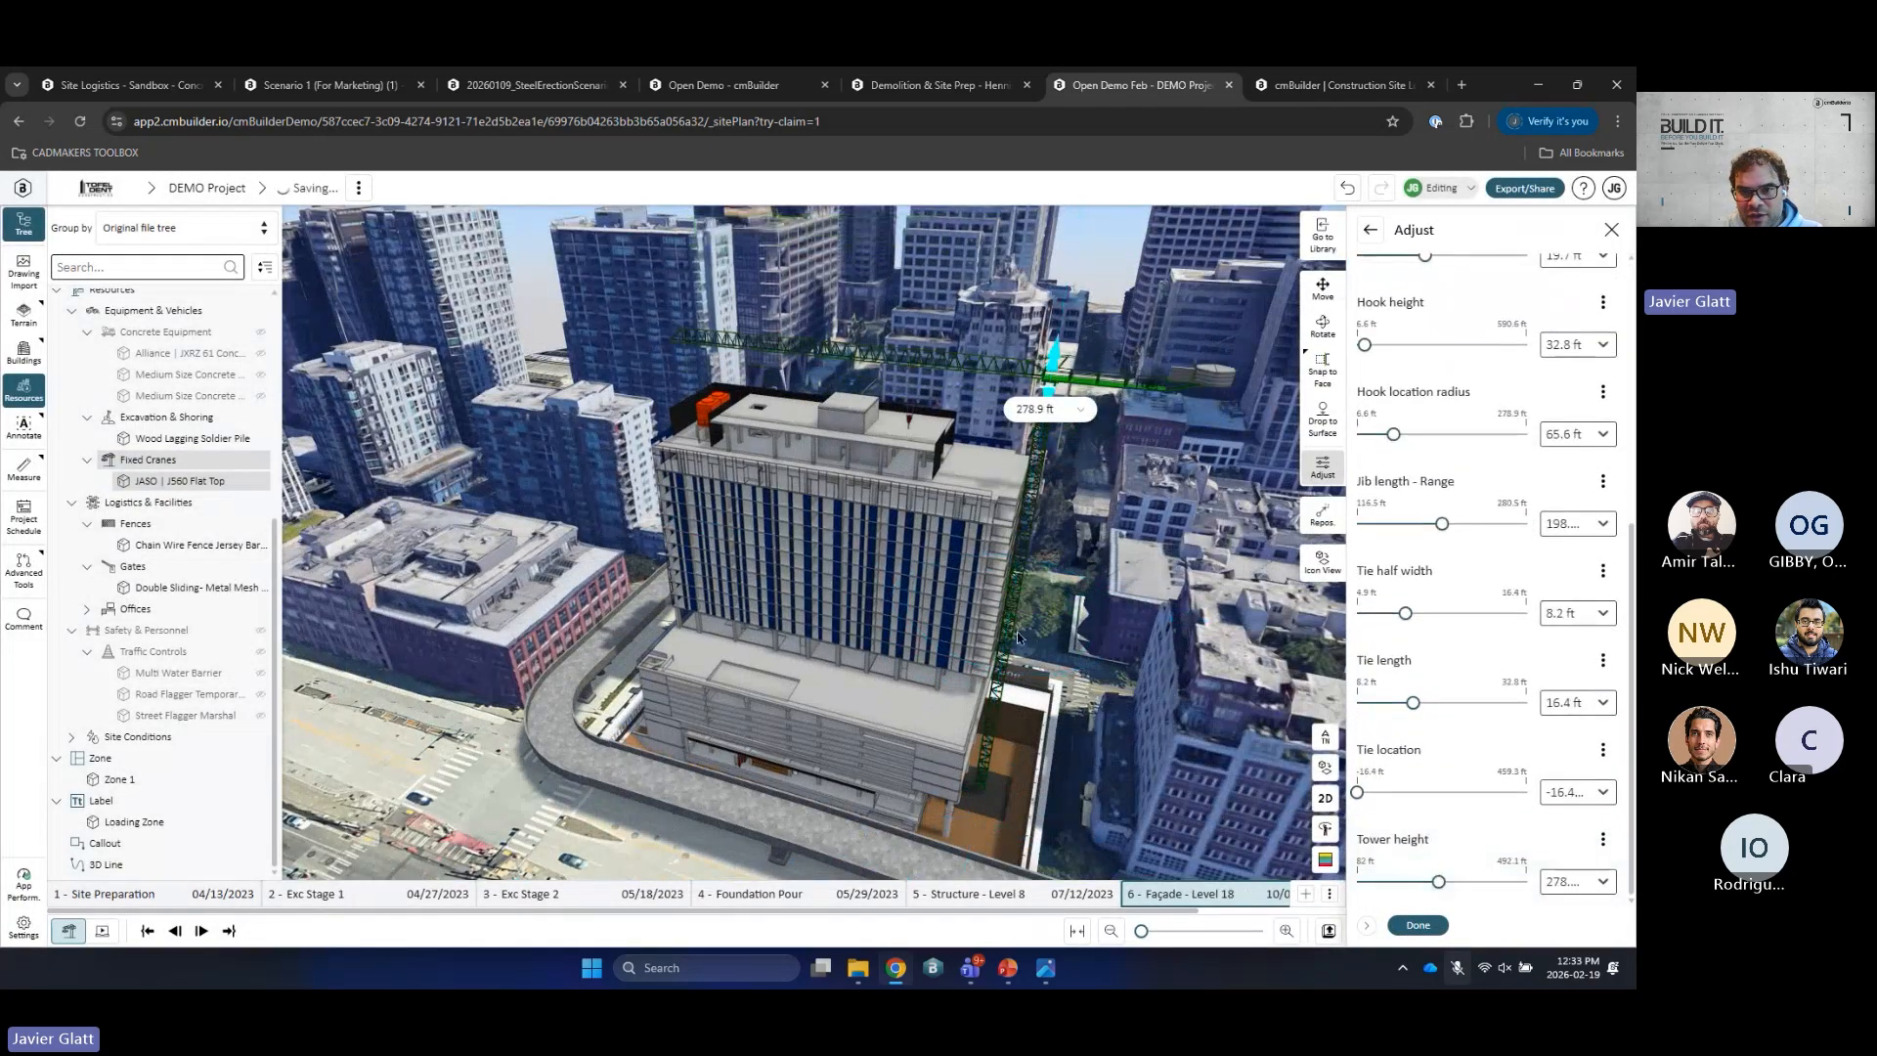
middle_click_drag(968, 409, 987, 540)
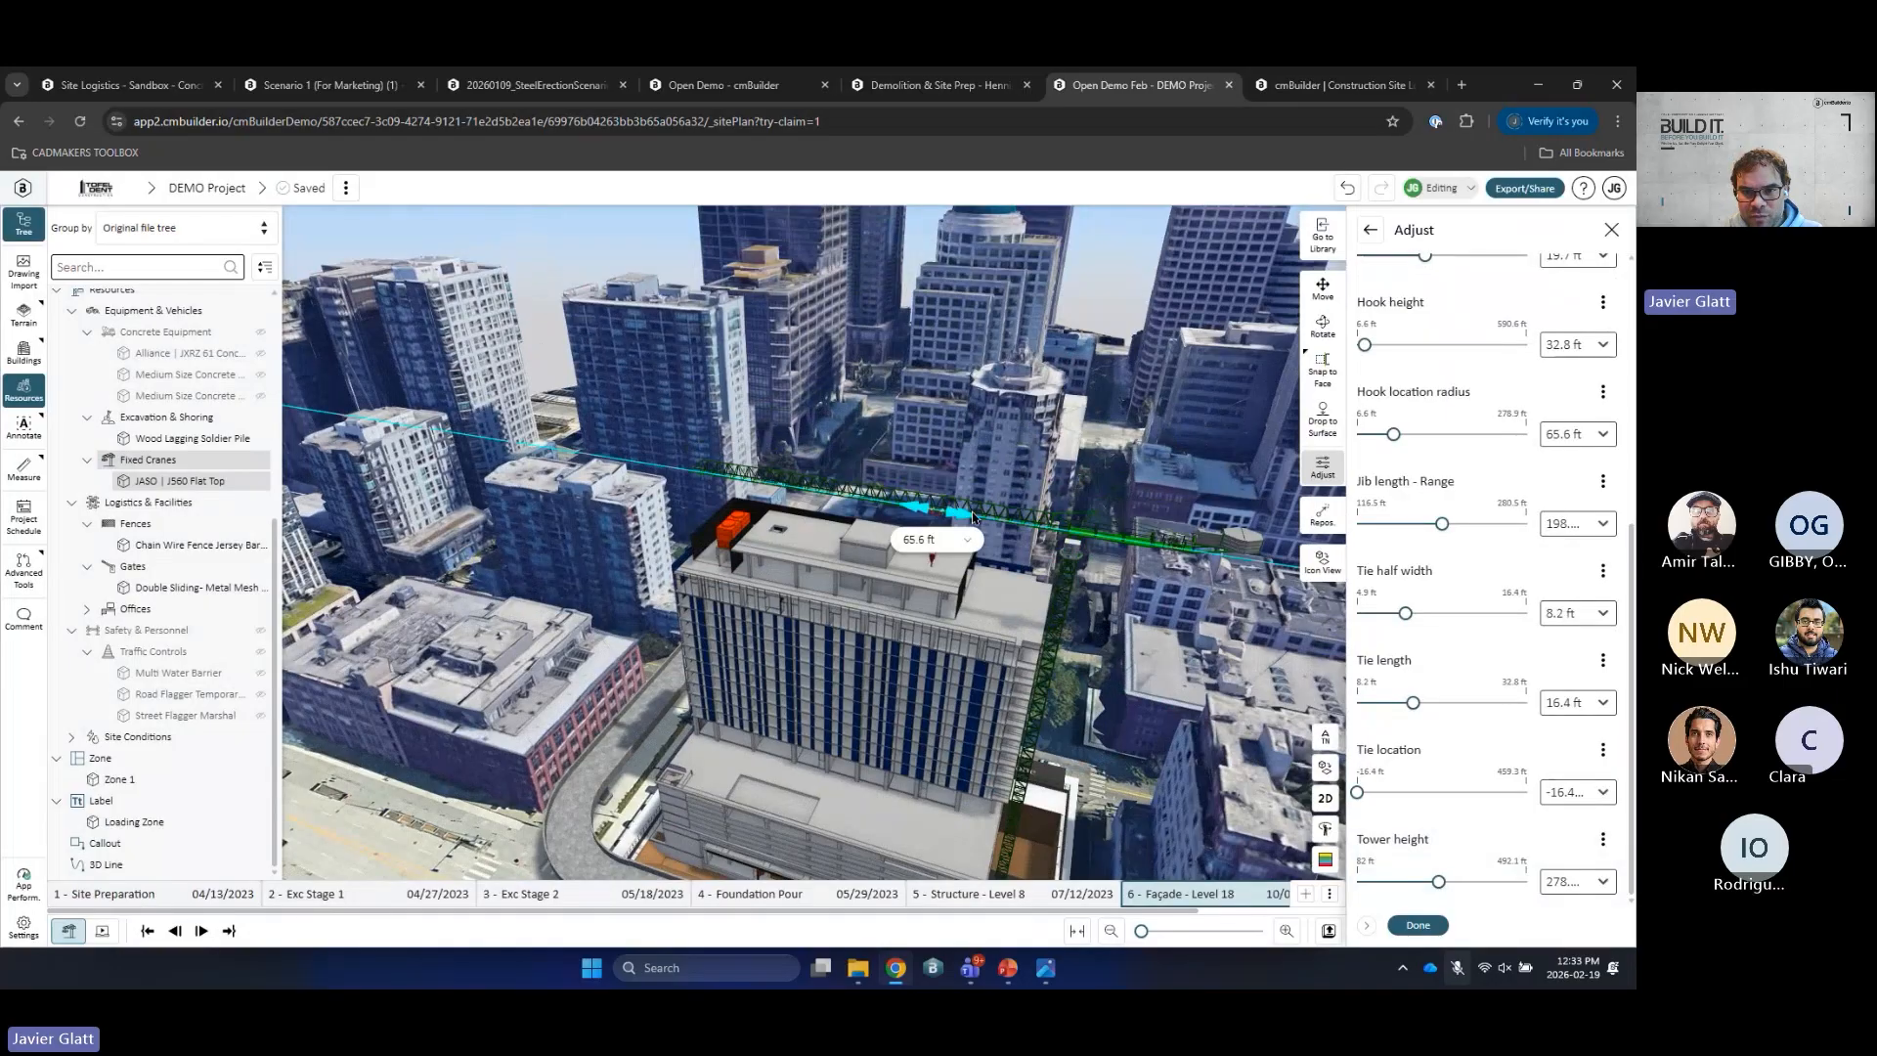
Step: Extend the flat top crane's jib length to 280.5 ft and set its hook location radius to 183.7 ft
left_click(732, 480)
left_click_drag(732, 480, 536, 456)
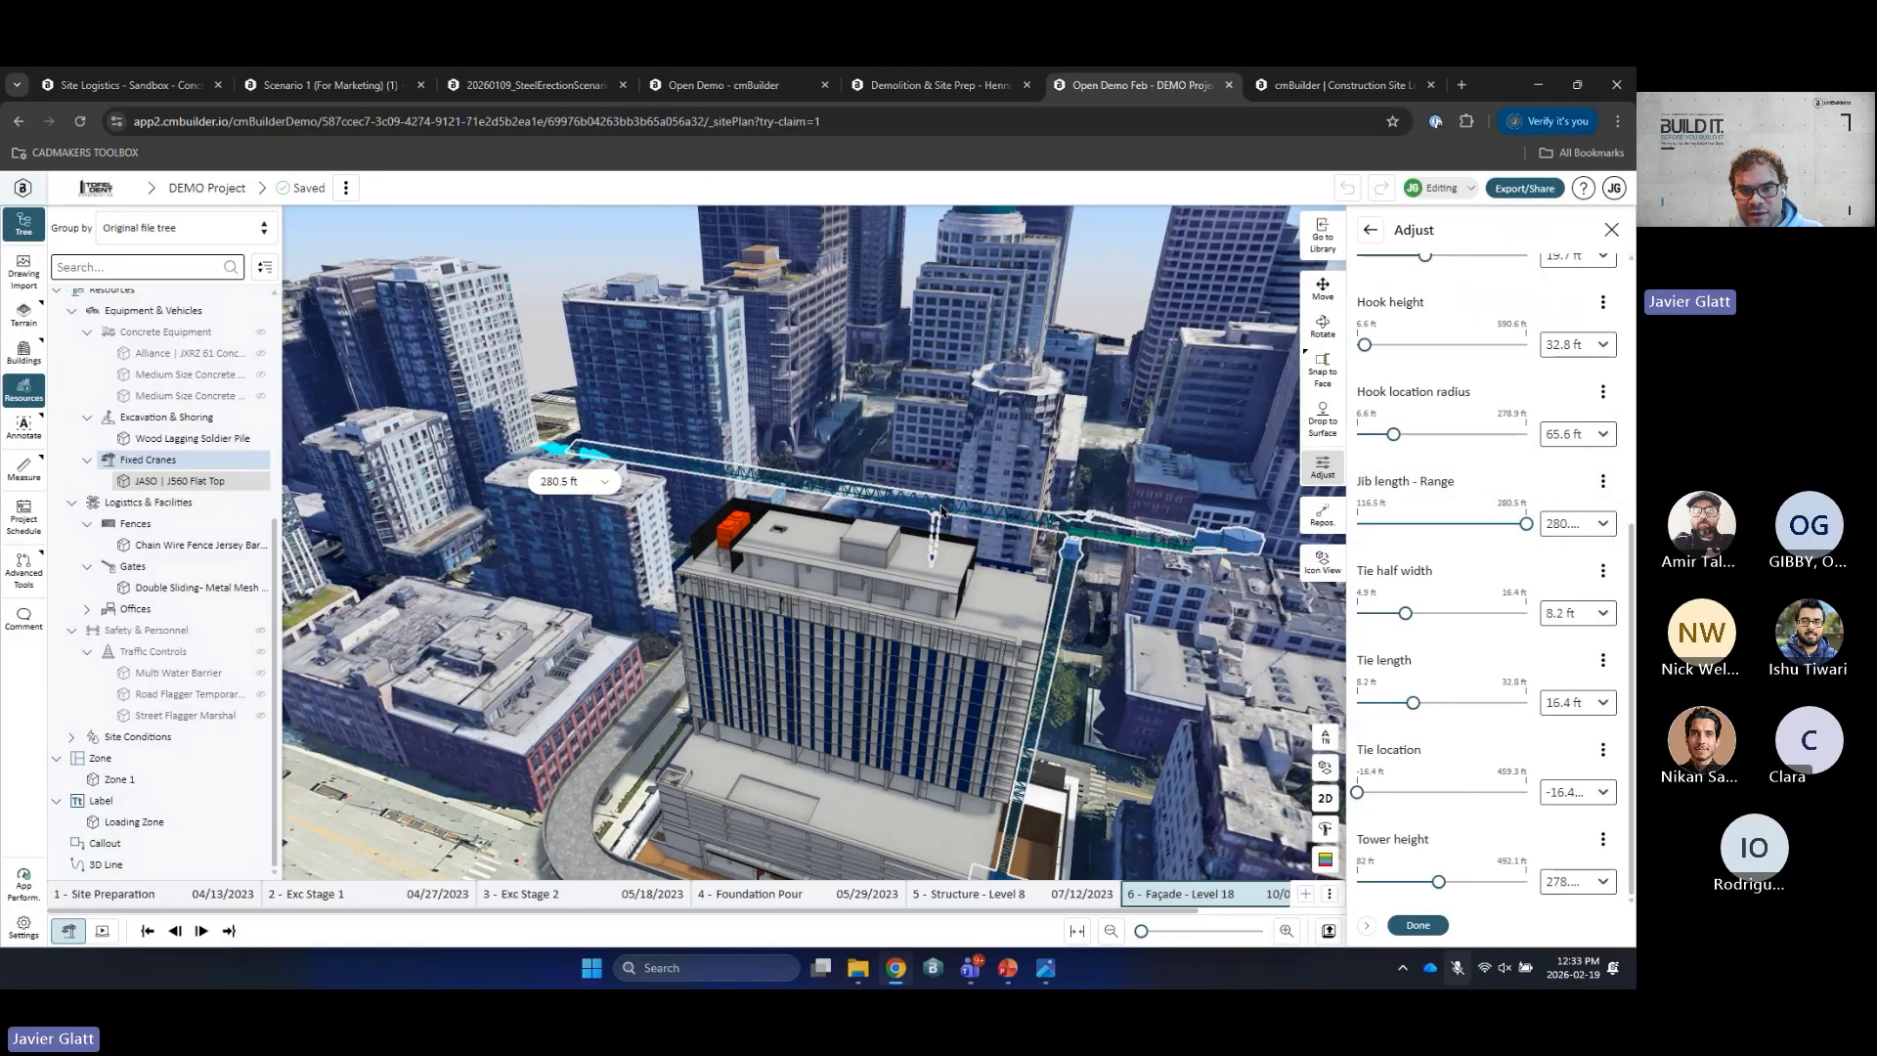
left_click_drag(941, 510, 699, 500)
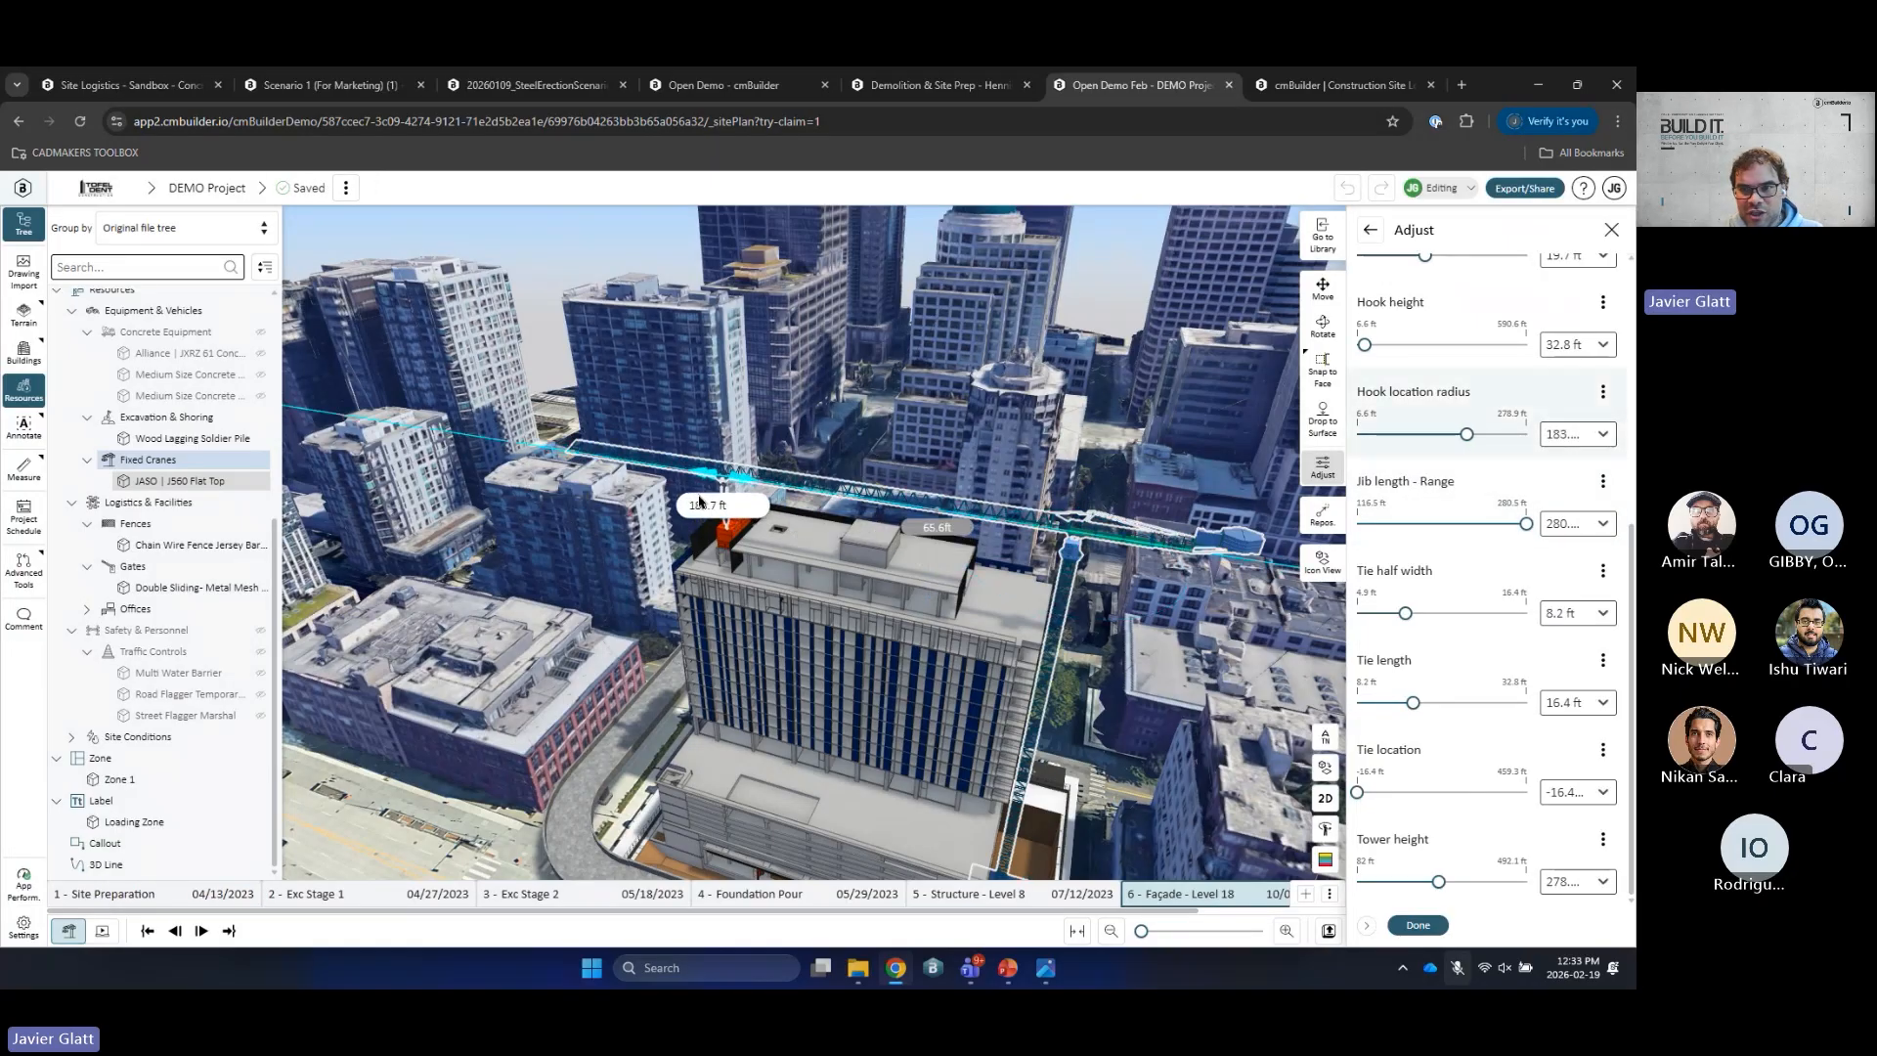
Step: Examine the flat top crane's specs and preview its j560-fem-1001-en.pdf data sheet
left_click(1370, 229)
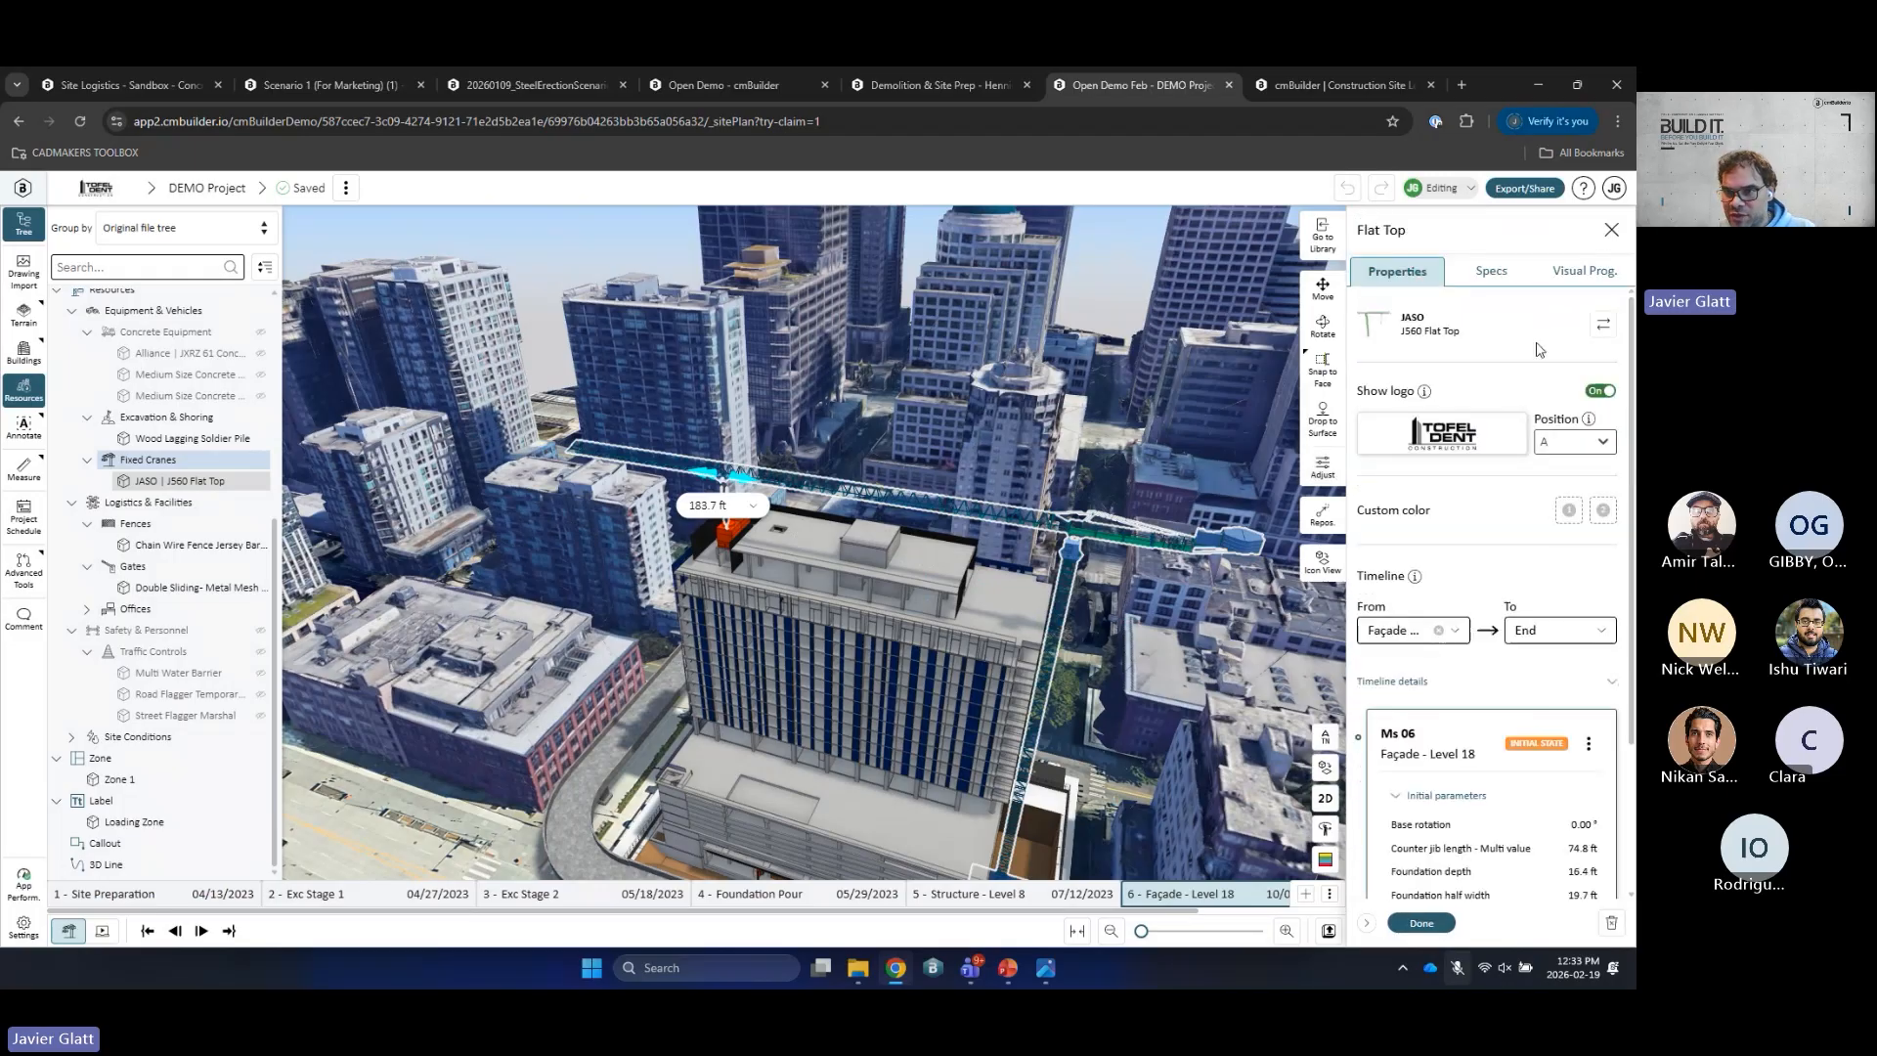
left_click(1493, 278)
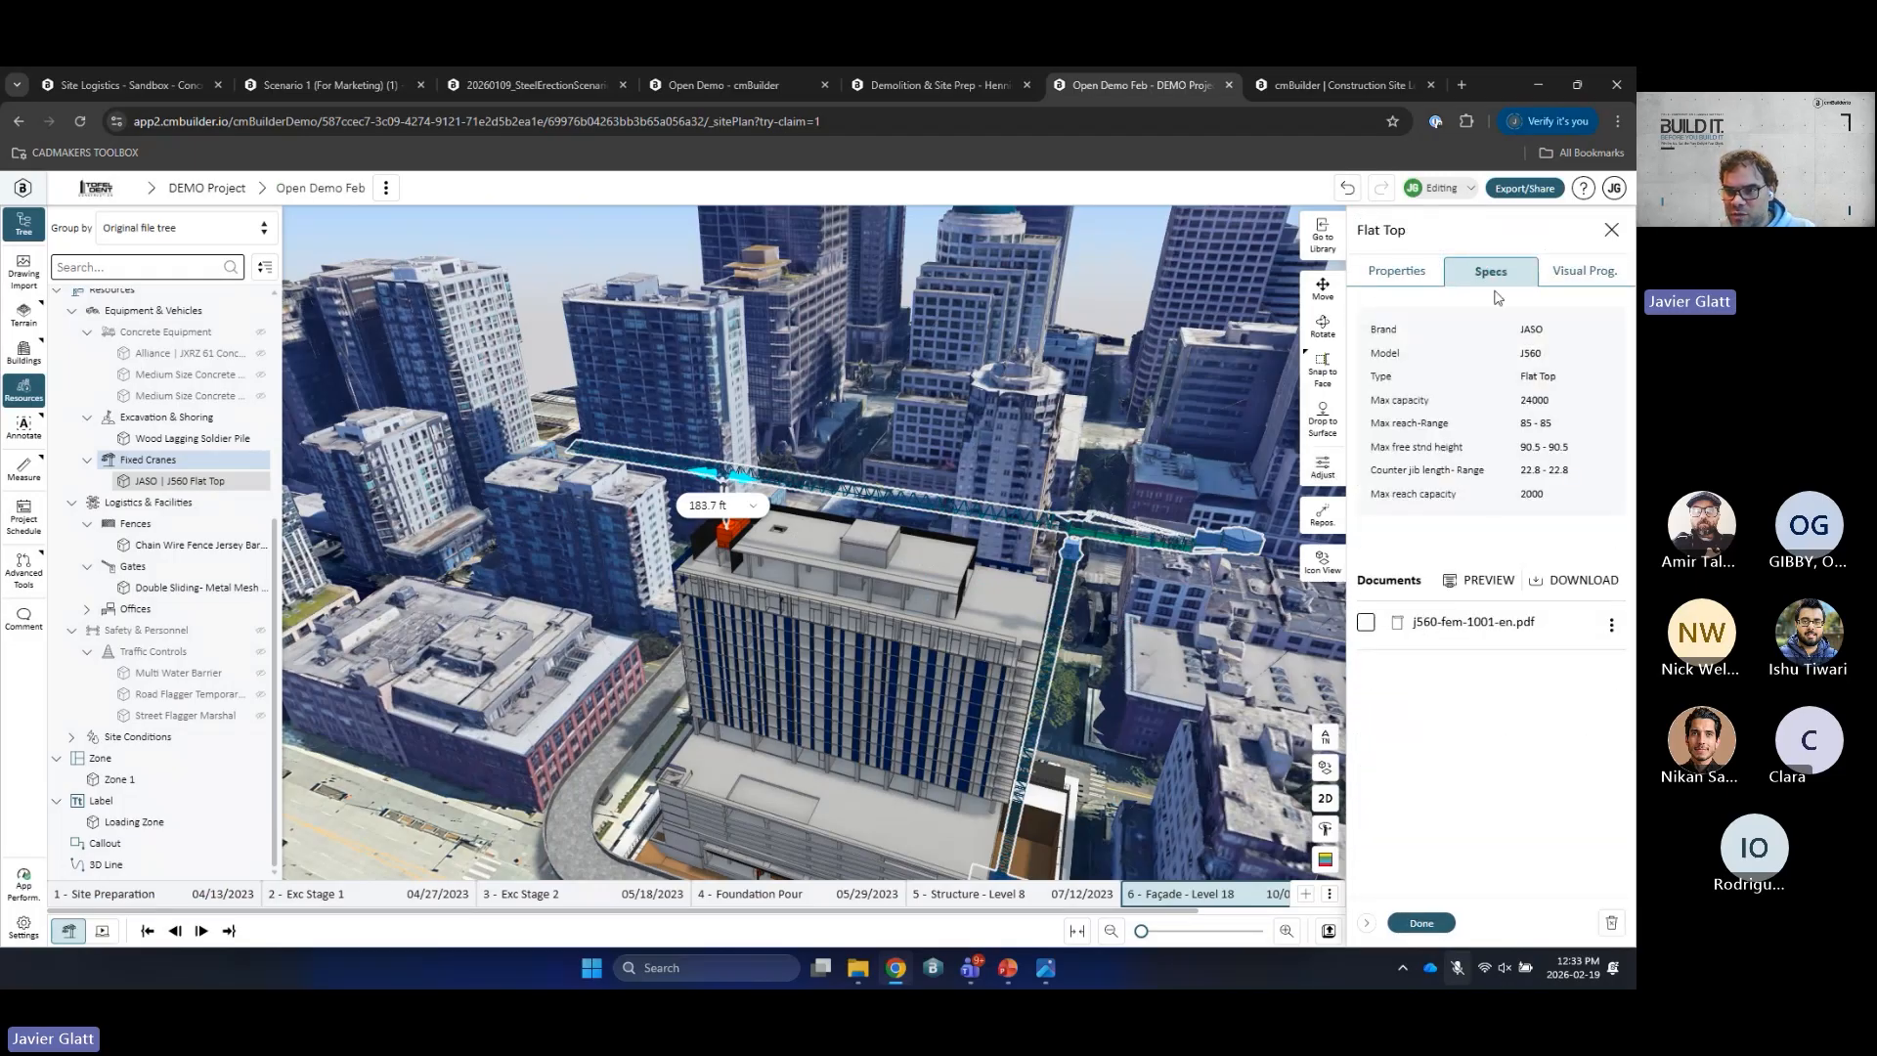
left_click(1498, 579)
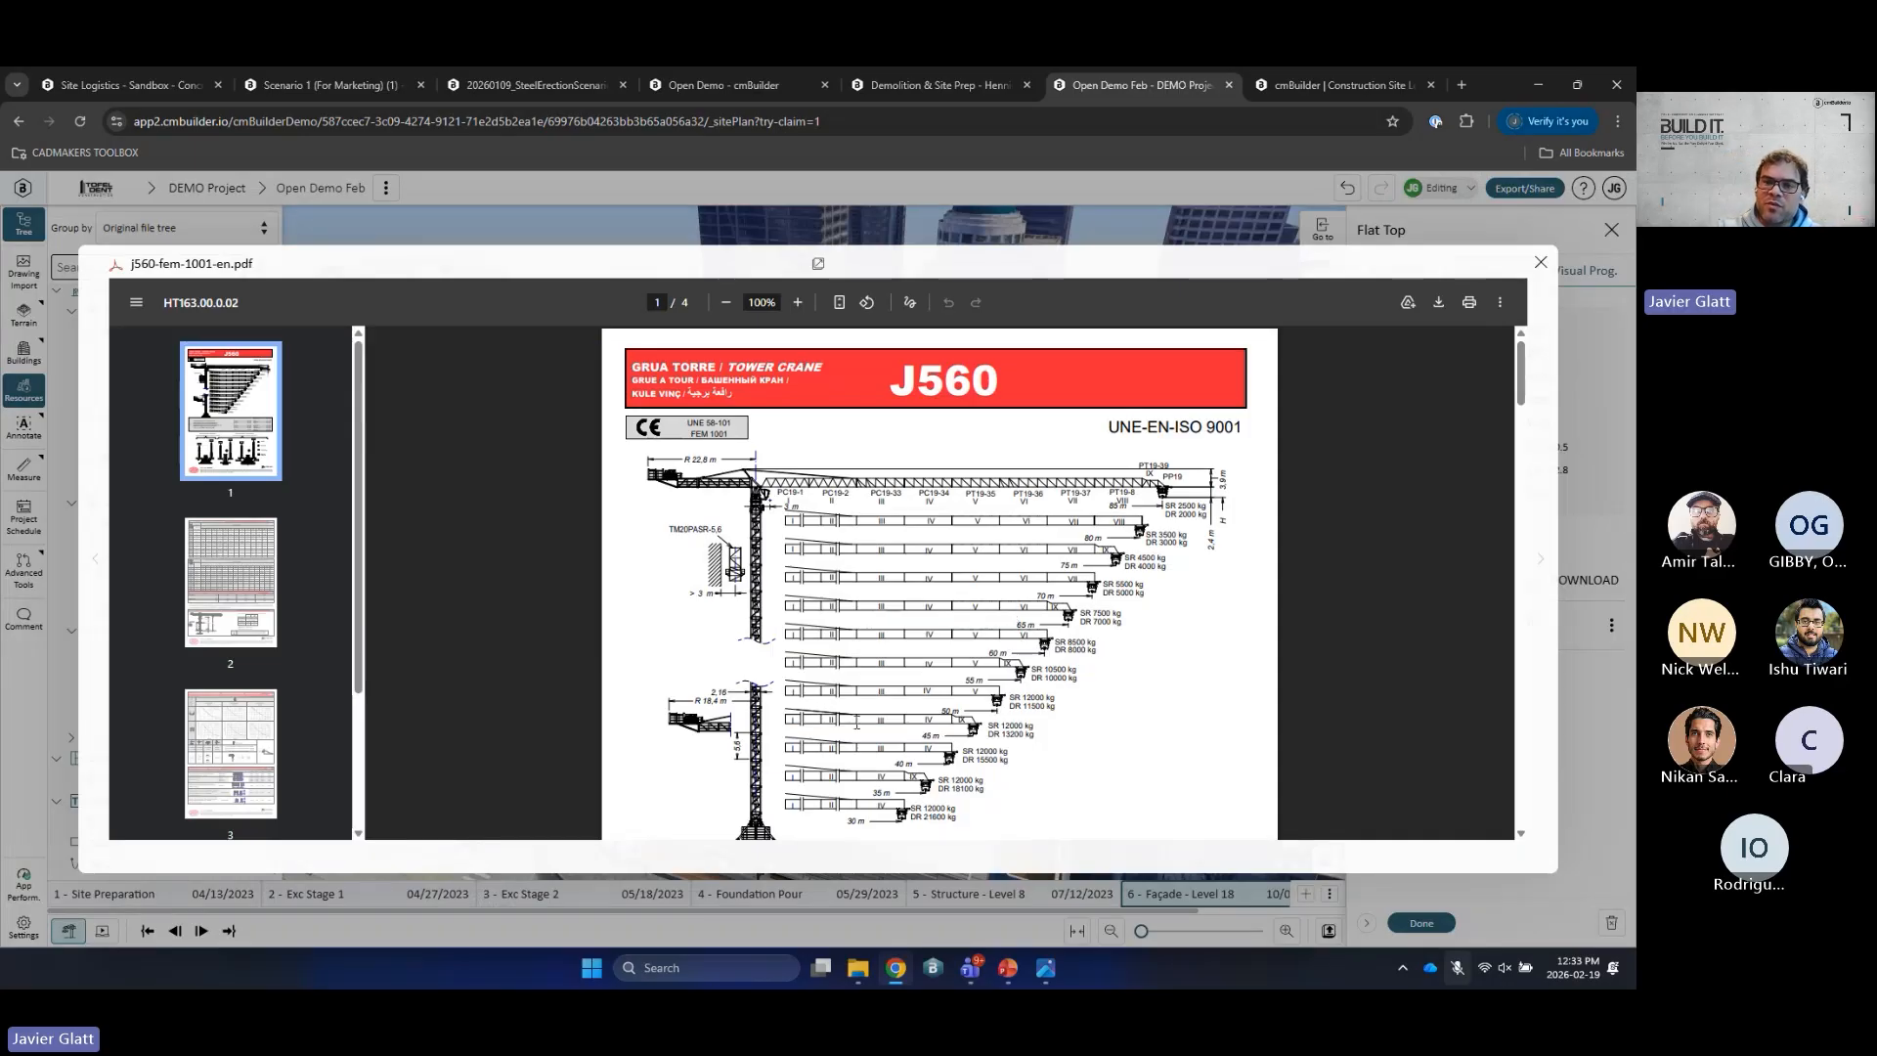
left_click(1541, 262)
Step: Position the crane hook over the orange rooftop unit with a hook height of 39.4 ft and a location radius of 187 ft
right_click_drag(745, 547, 866, 573)
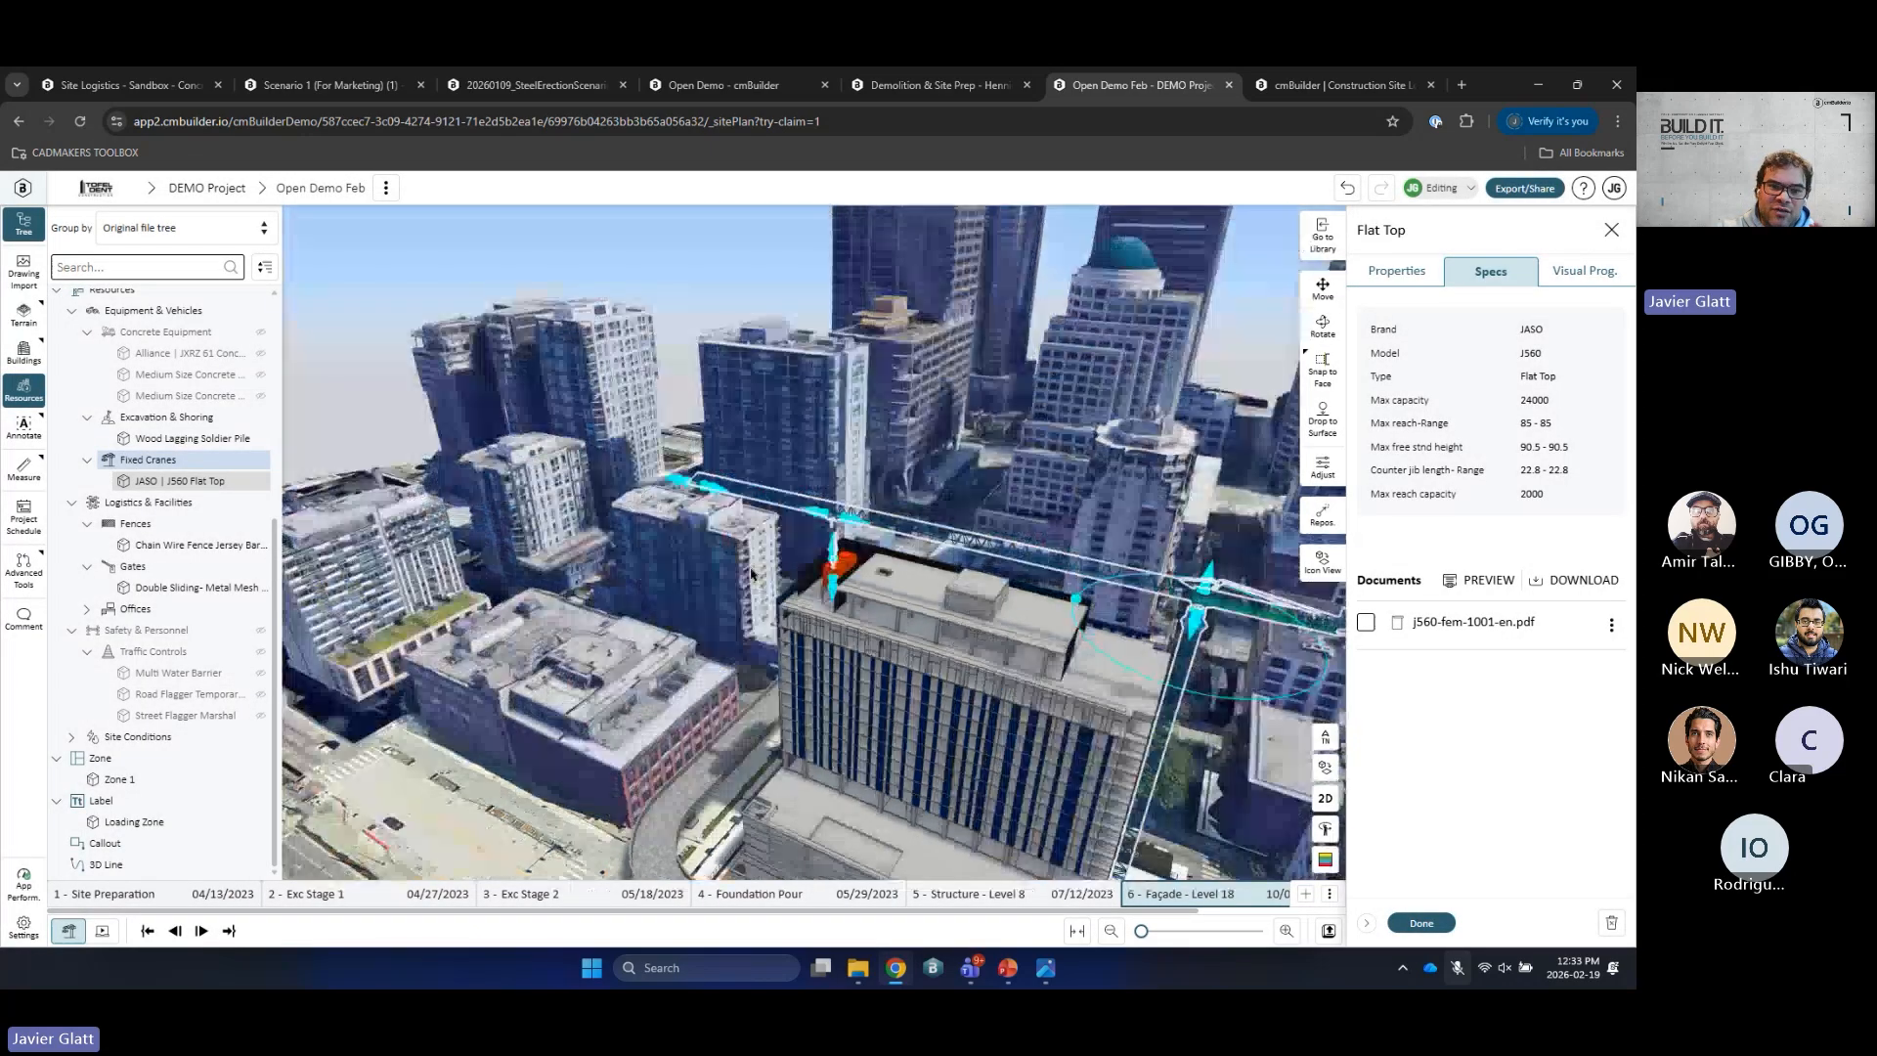
scroll(866, 573, "up", 5)
left_click_drag(872, 563, 1038, 643)
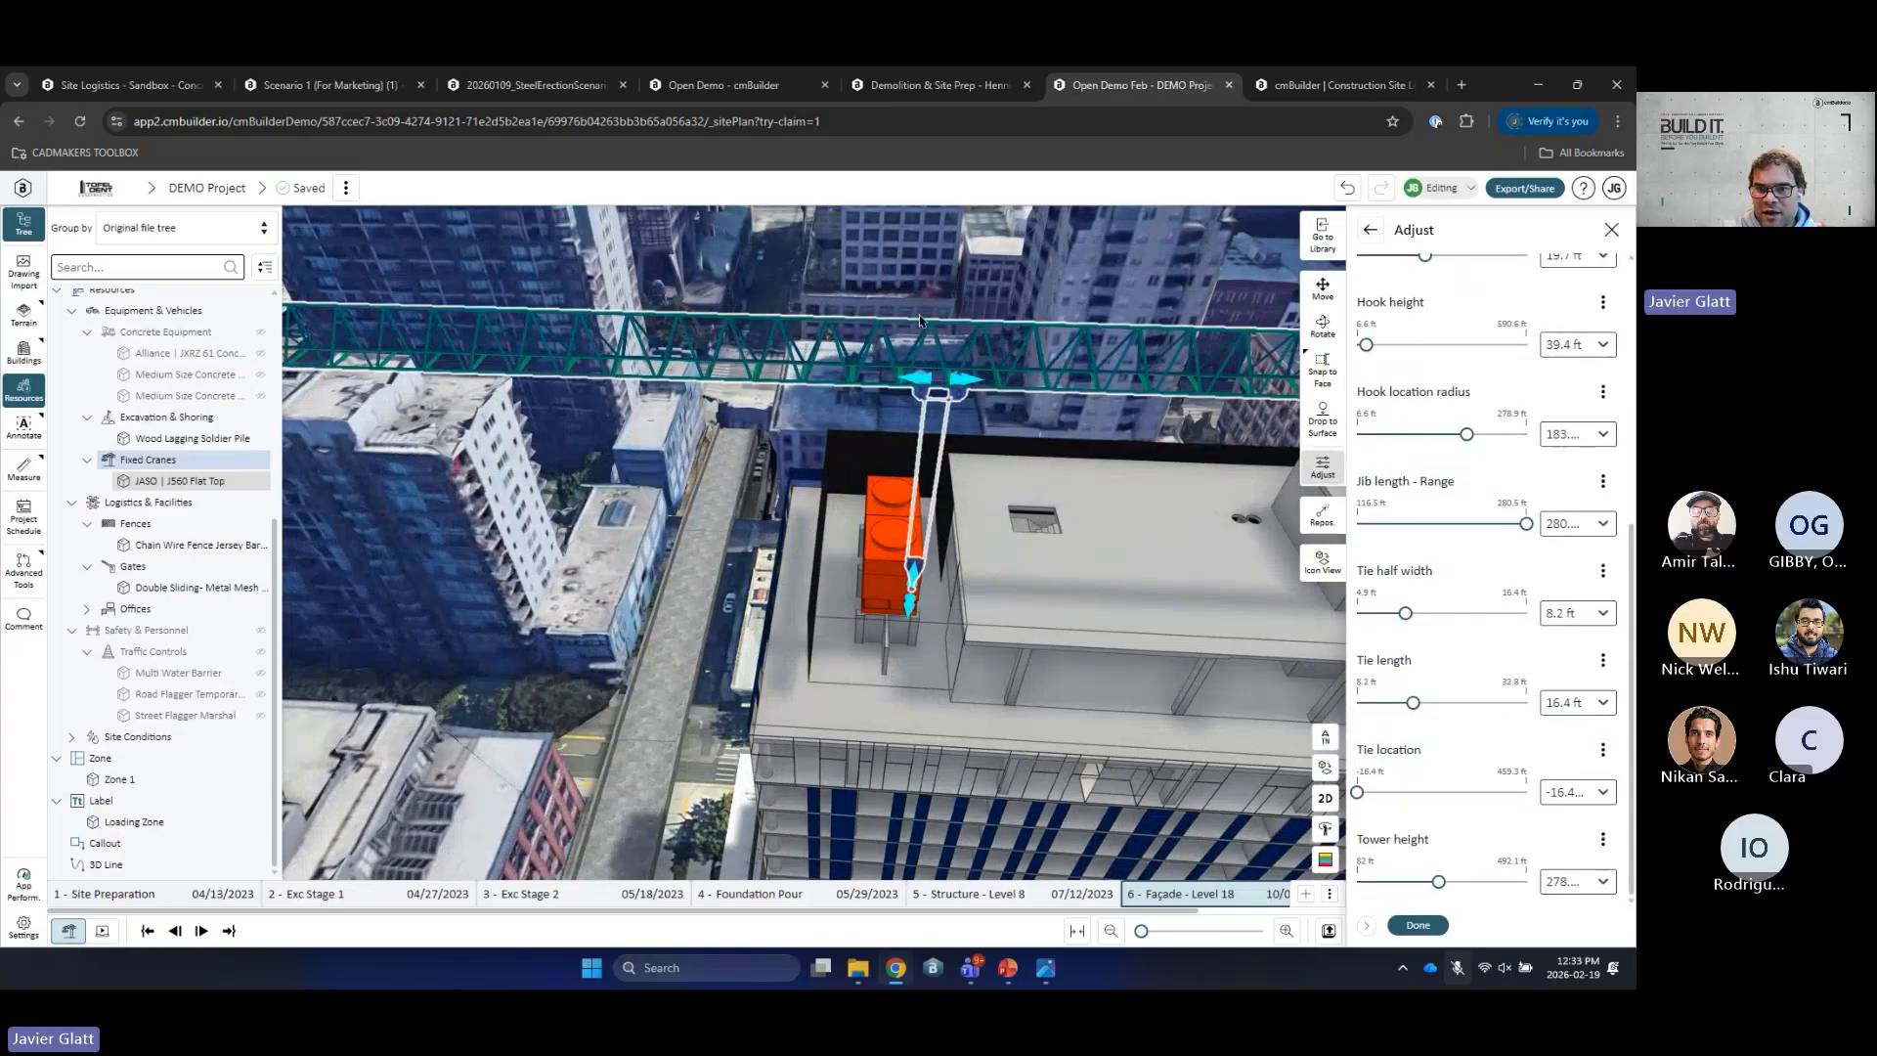
left_click_drag(941, 380, 909, 403)
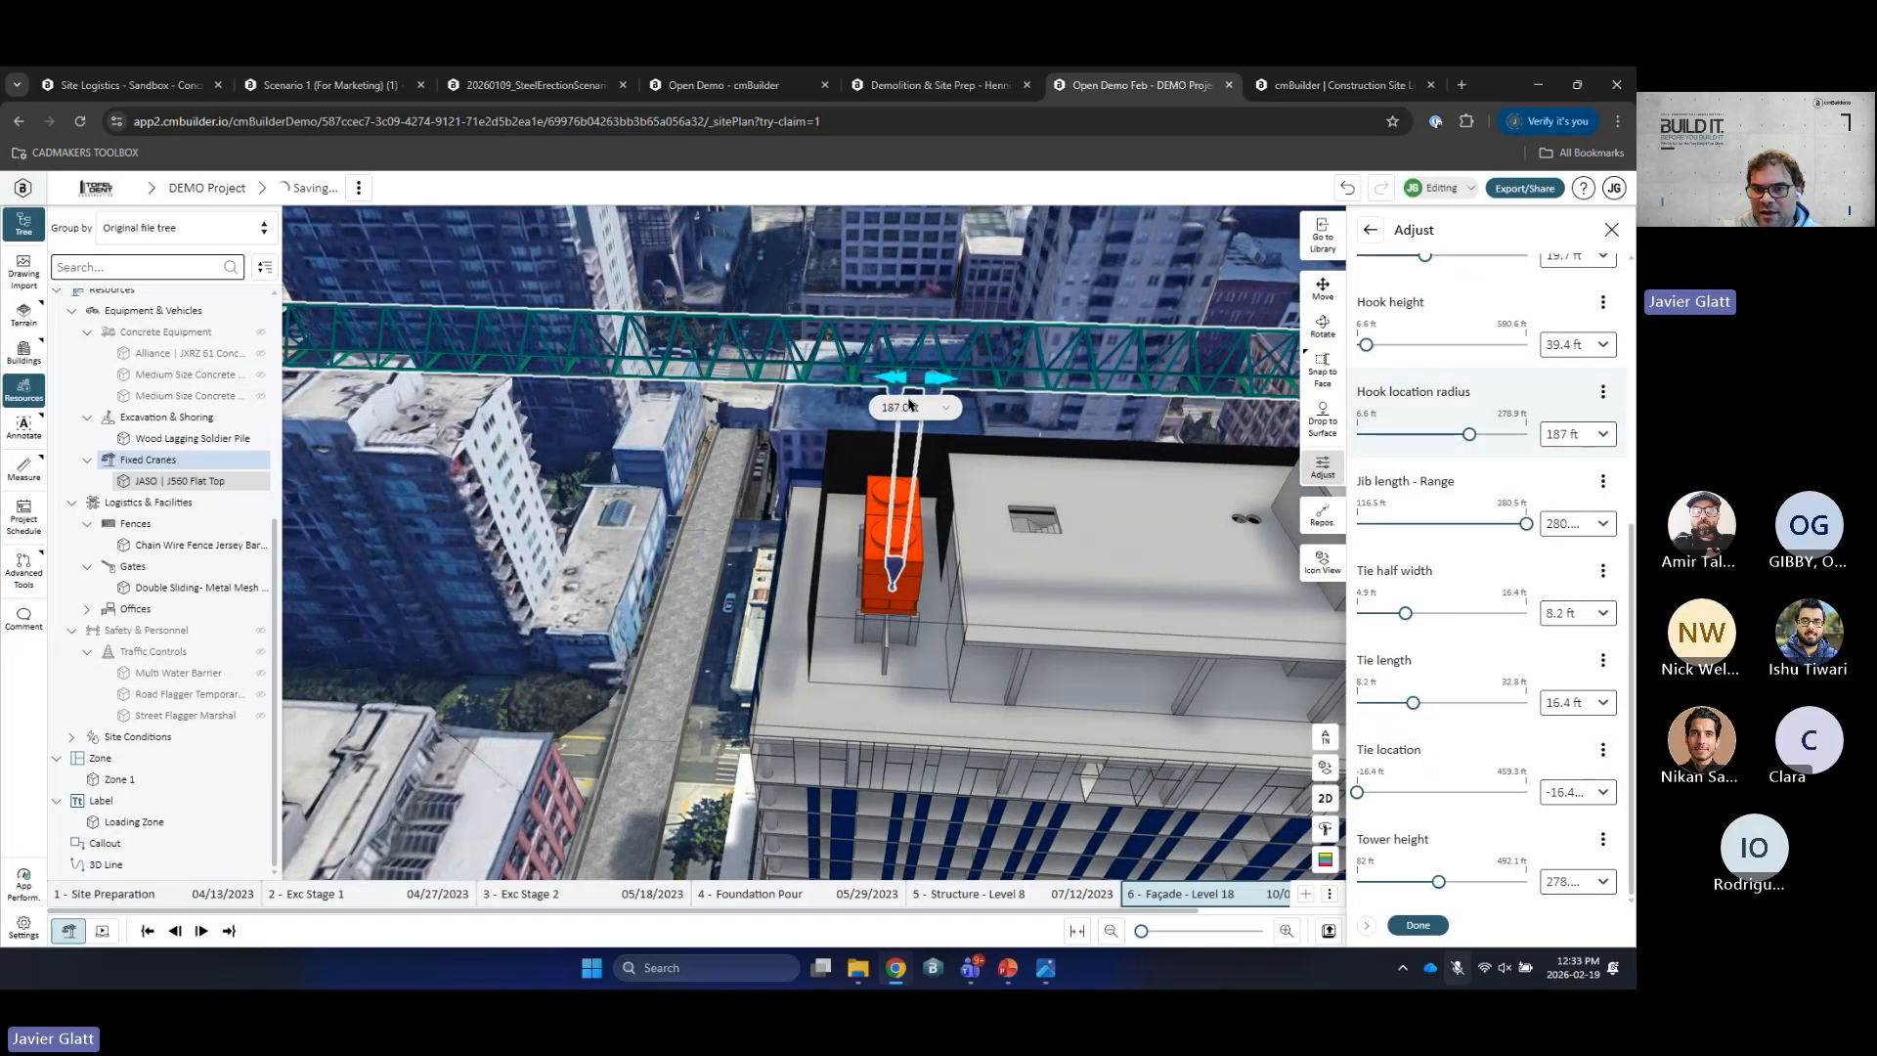
Step: Turn on the flat top crane's Front_ Arm Envelope and examine the crane's coverage of the site from above
scroll(984, 522, "down", 2)
left_click_drag(995, 571, 1183, 532)
scroll(881, 539, "down", 3)
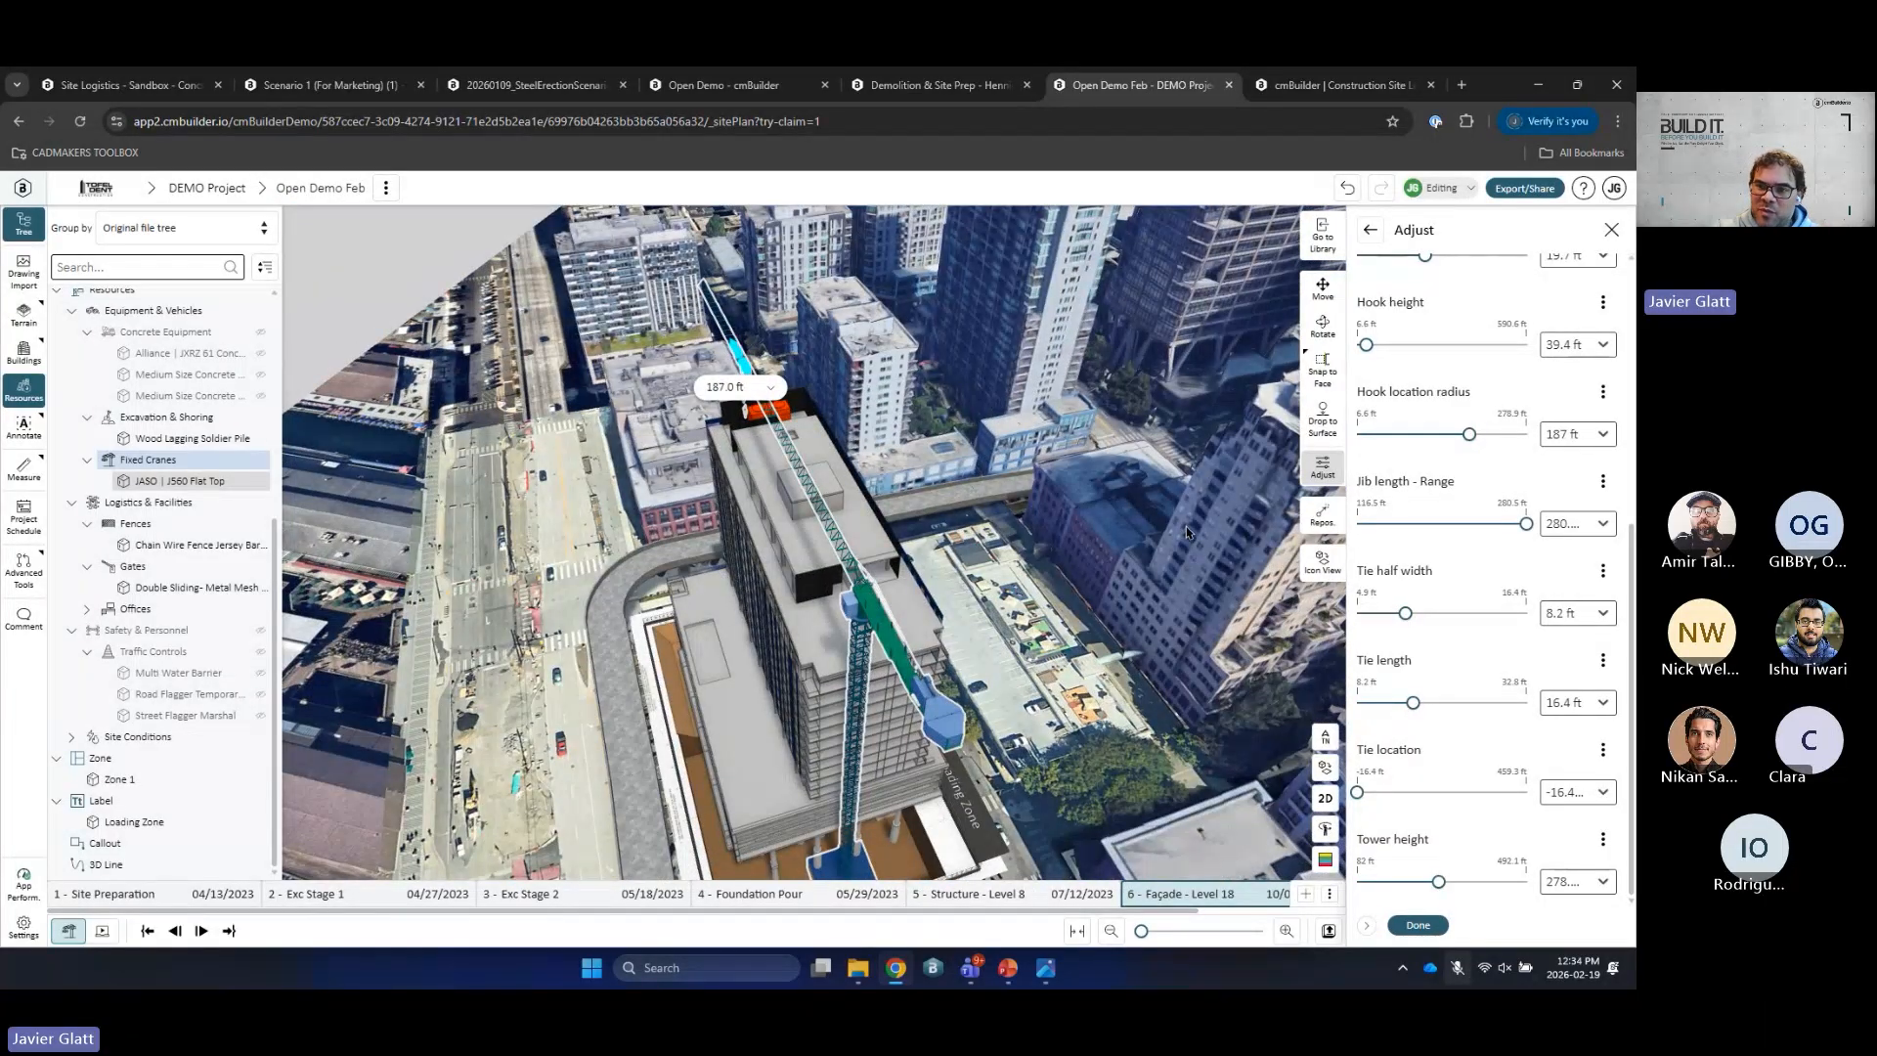
scroll(1454, 420, "up", 5)
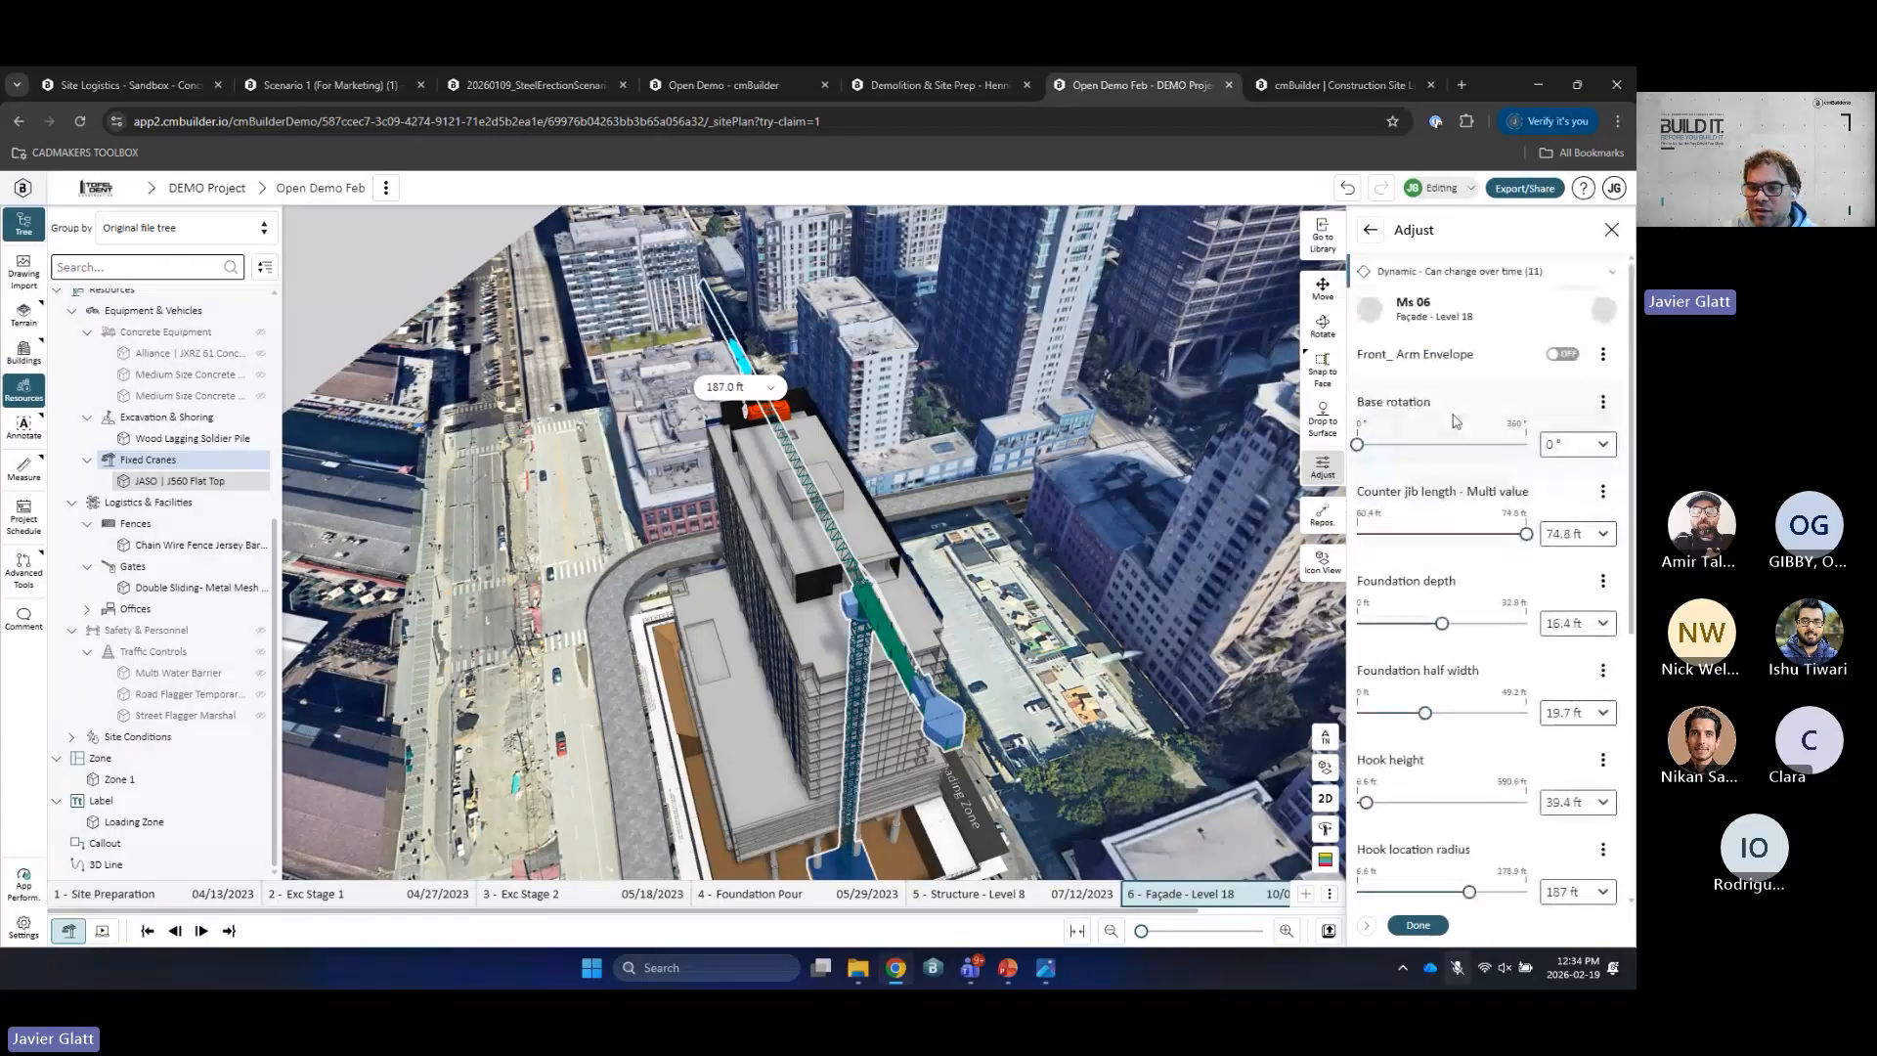
left_click(1561, 355)
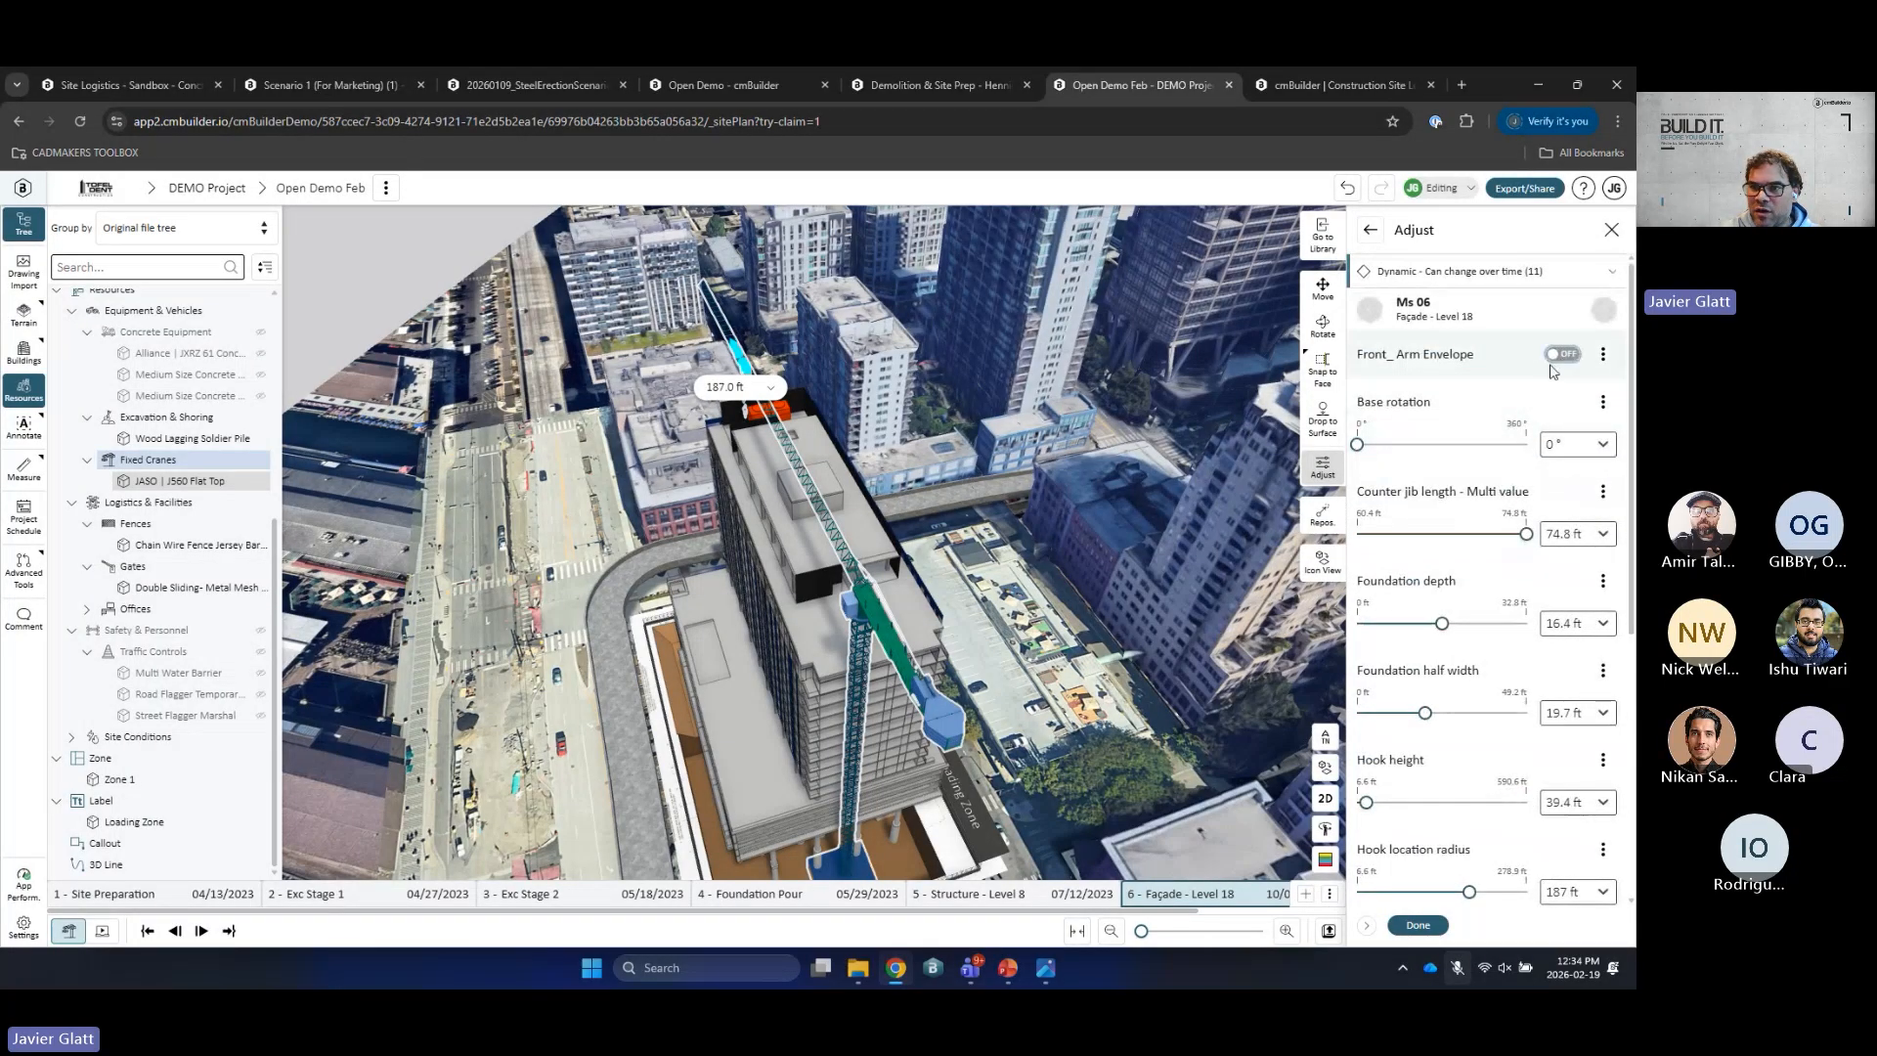
left_click_drag(1076, 552, 1016, 622)
scroll(809, 518, "down", 3)
right_click_drag(810, 515, 833, 461)
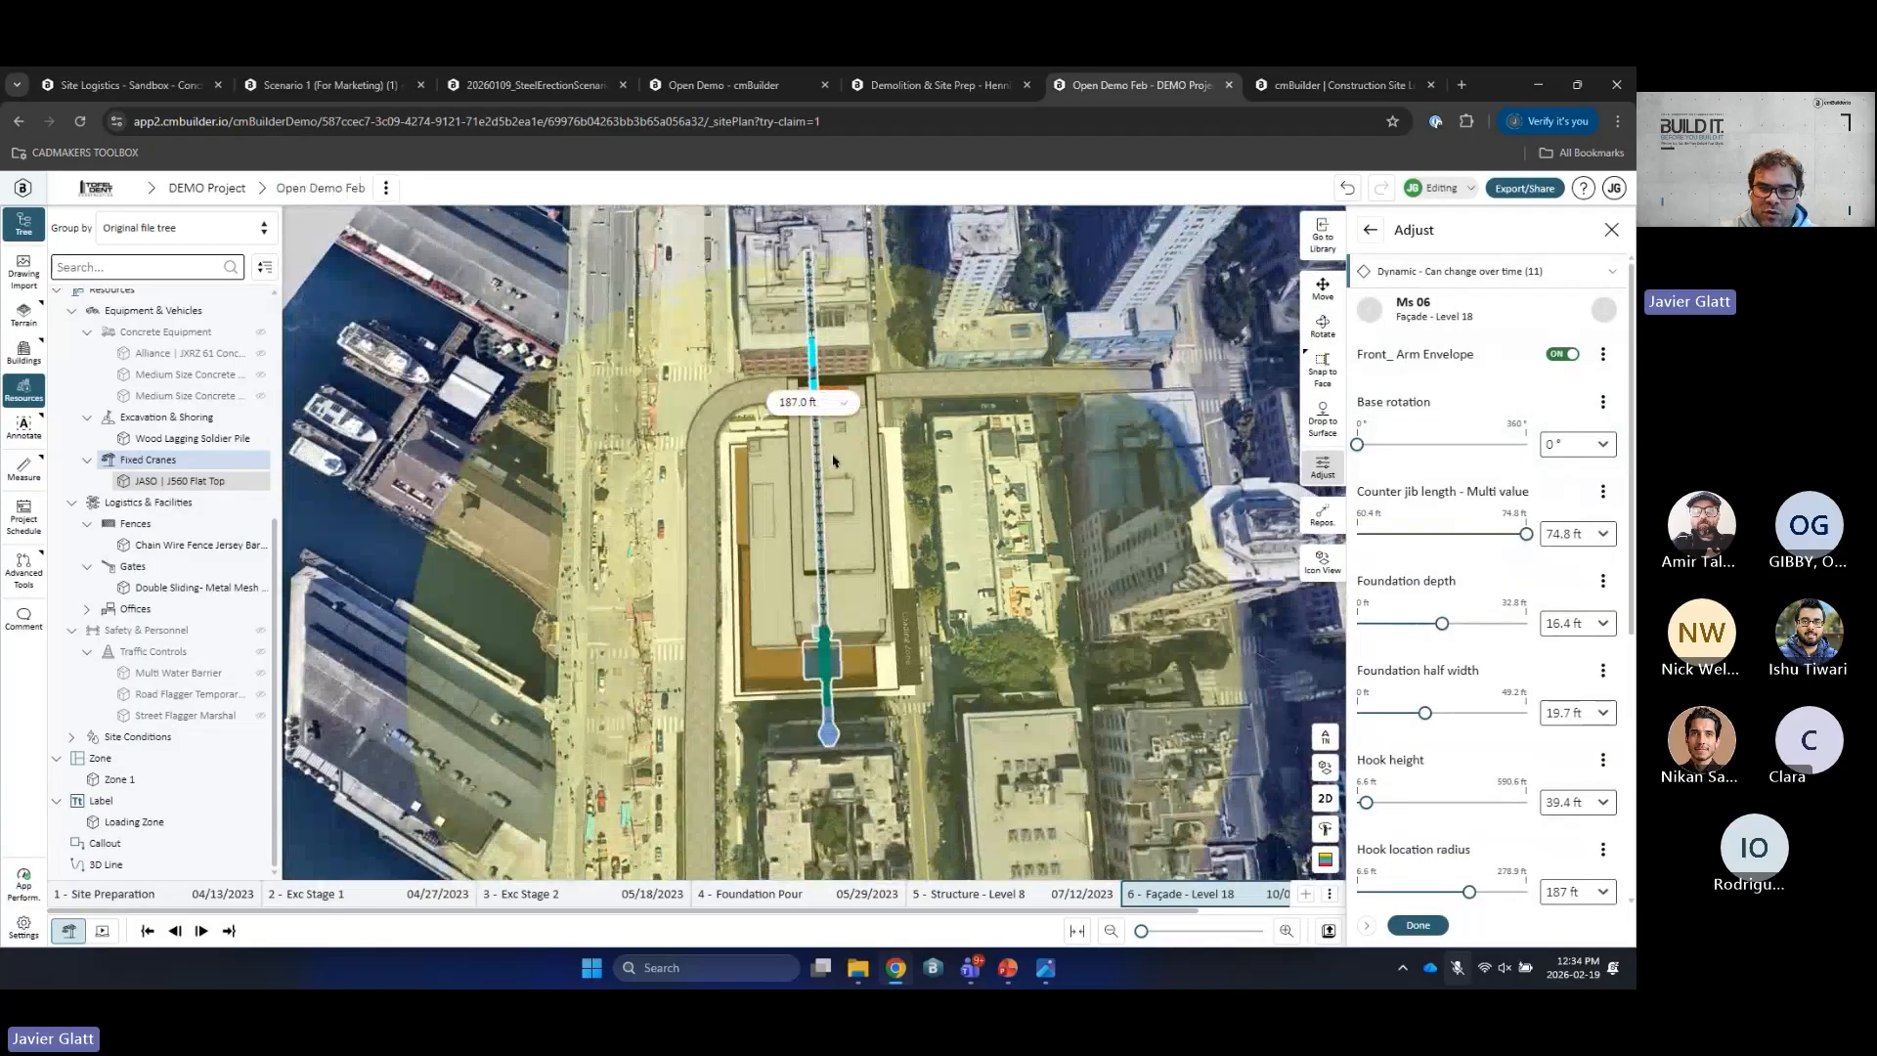
left_click(821, 485)
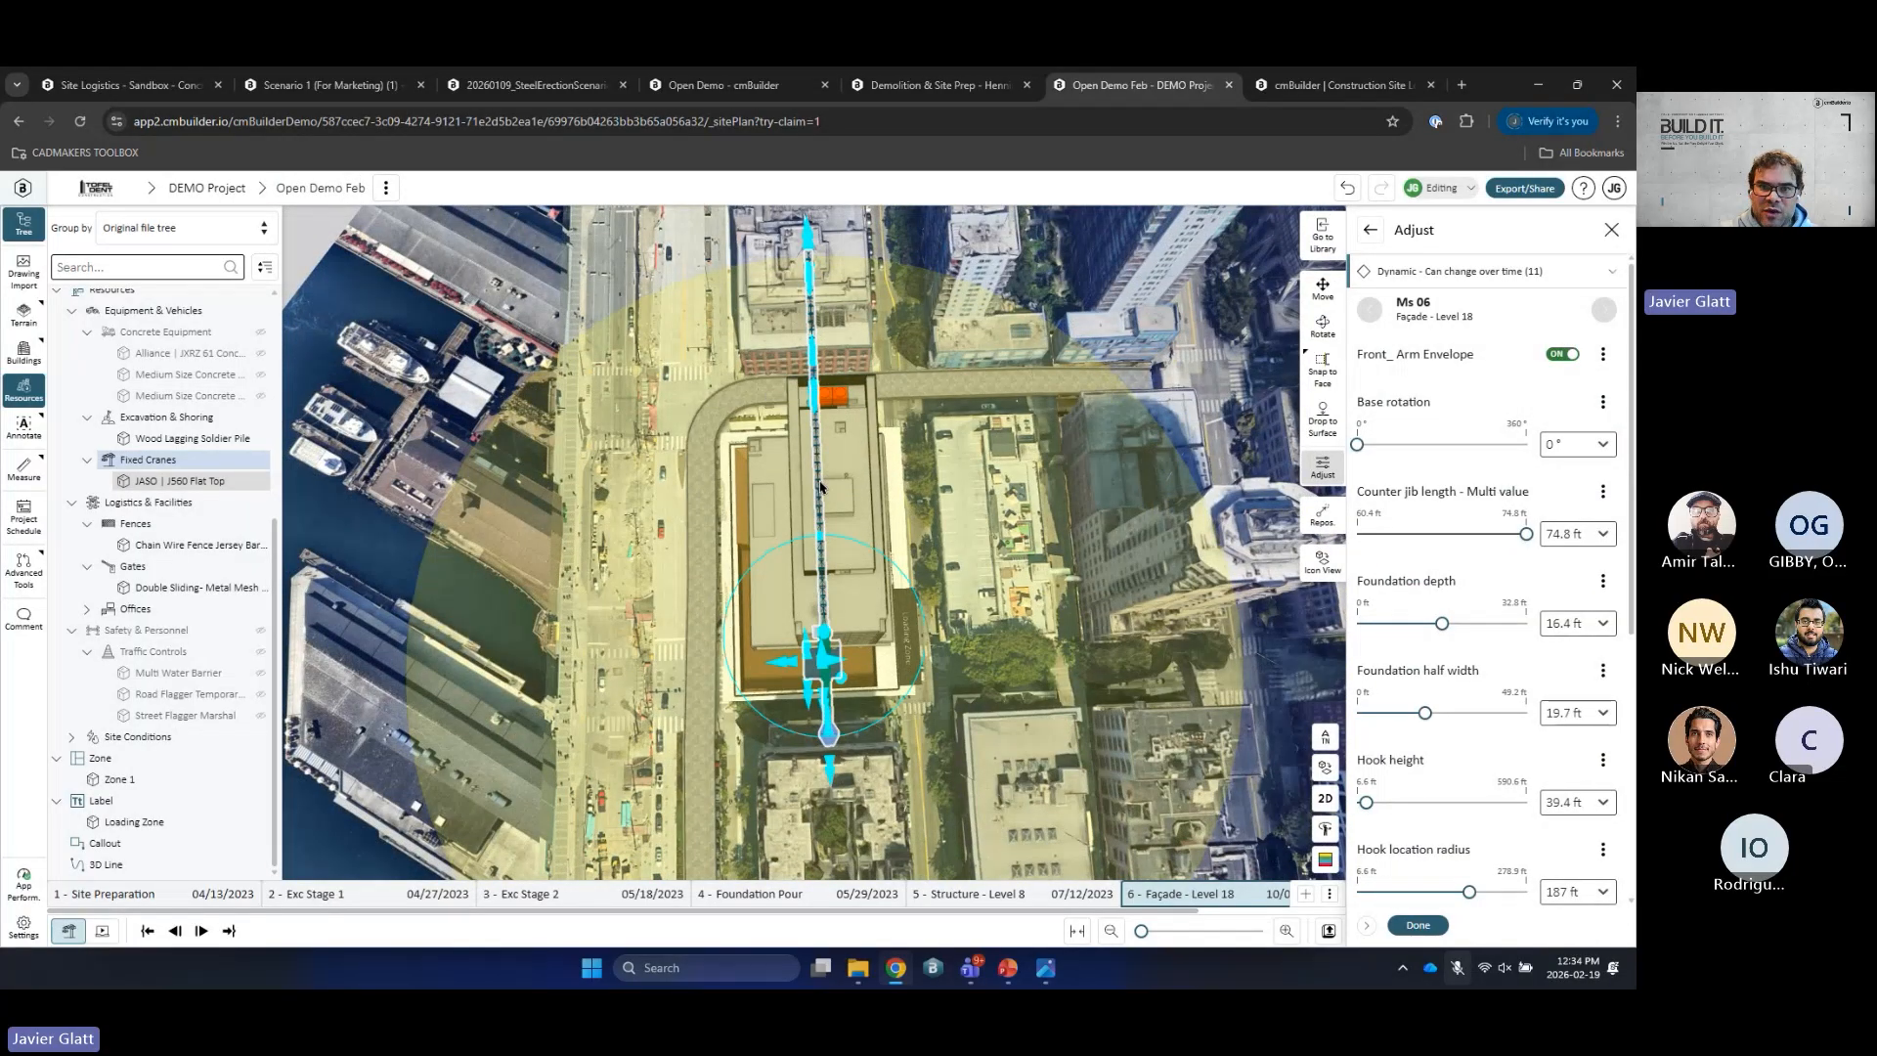
Step: Shorten the flat top crane's jib length to 247.7 ft and finish editing the crane
left_click_drag(807, 237, 822, 315)
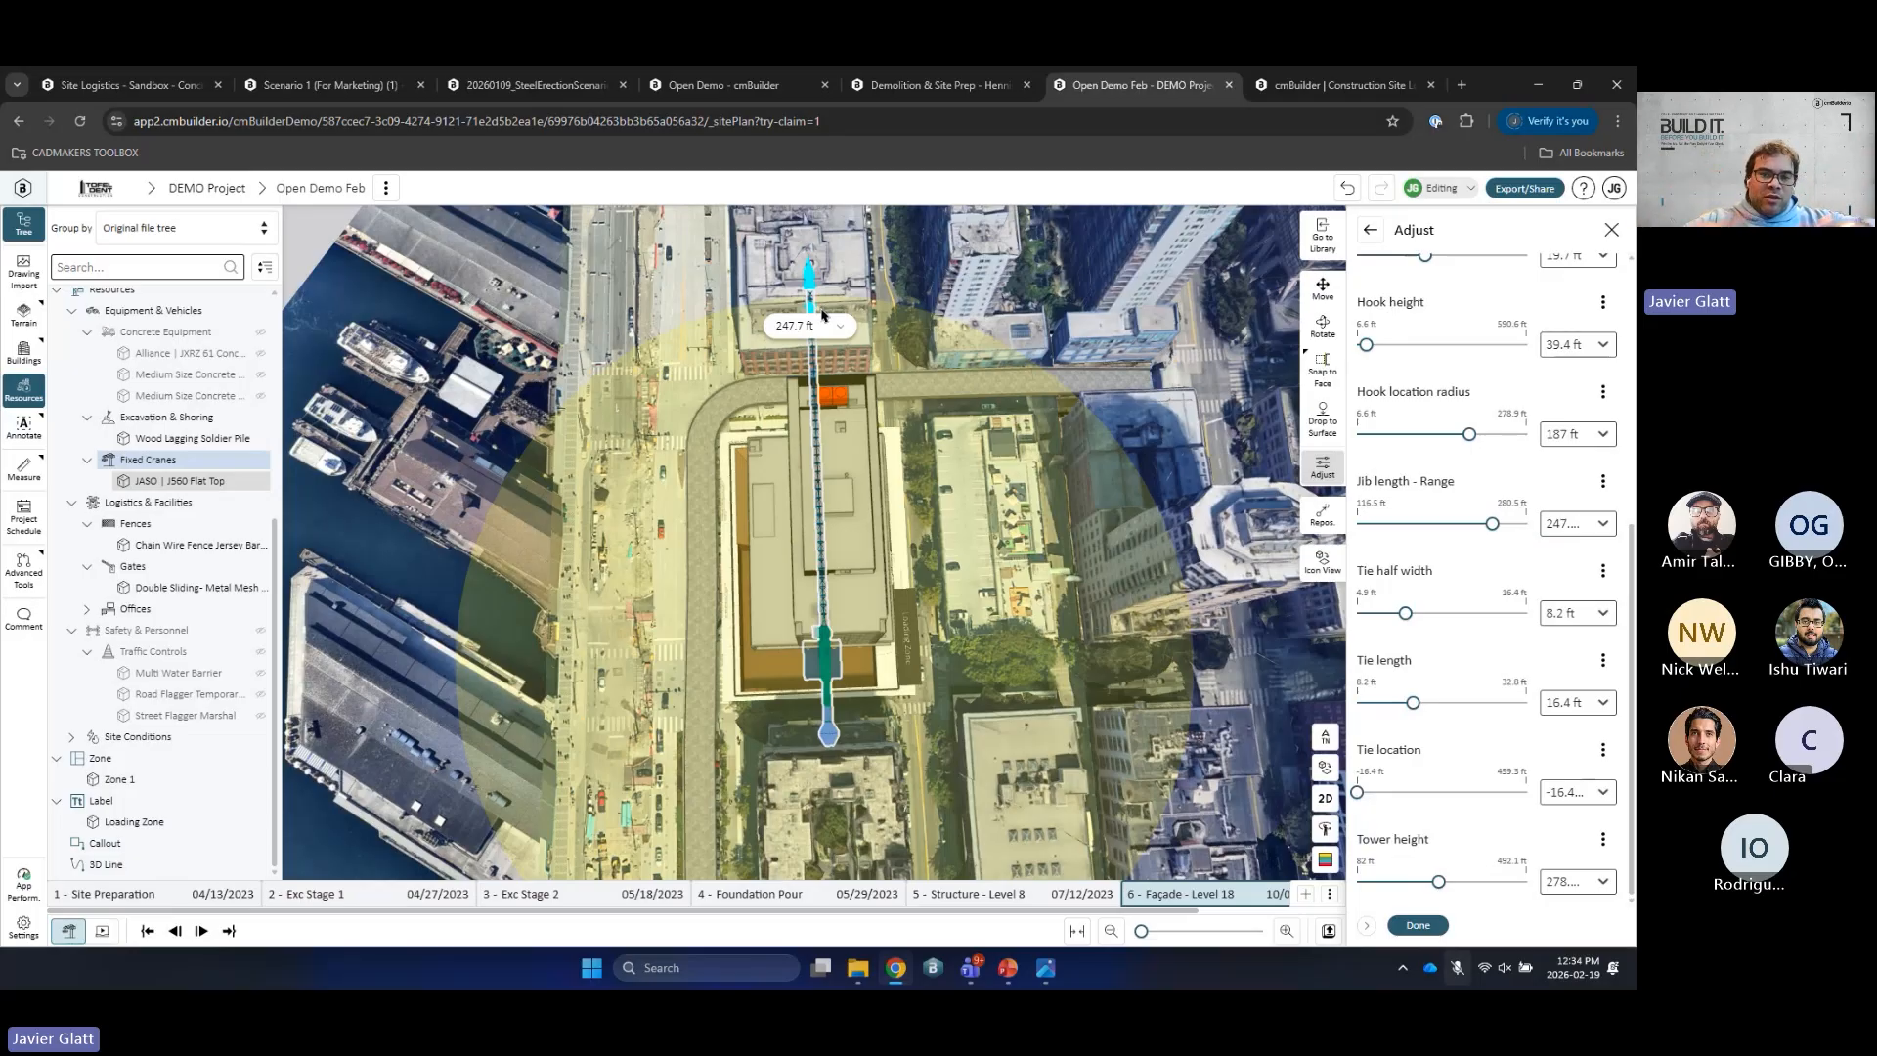
left_click(1422, 924)
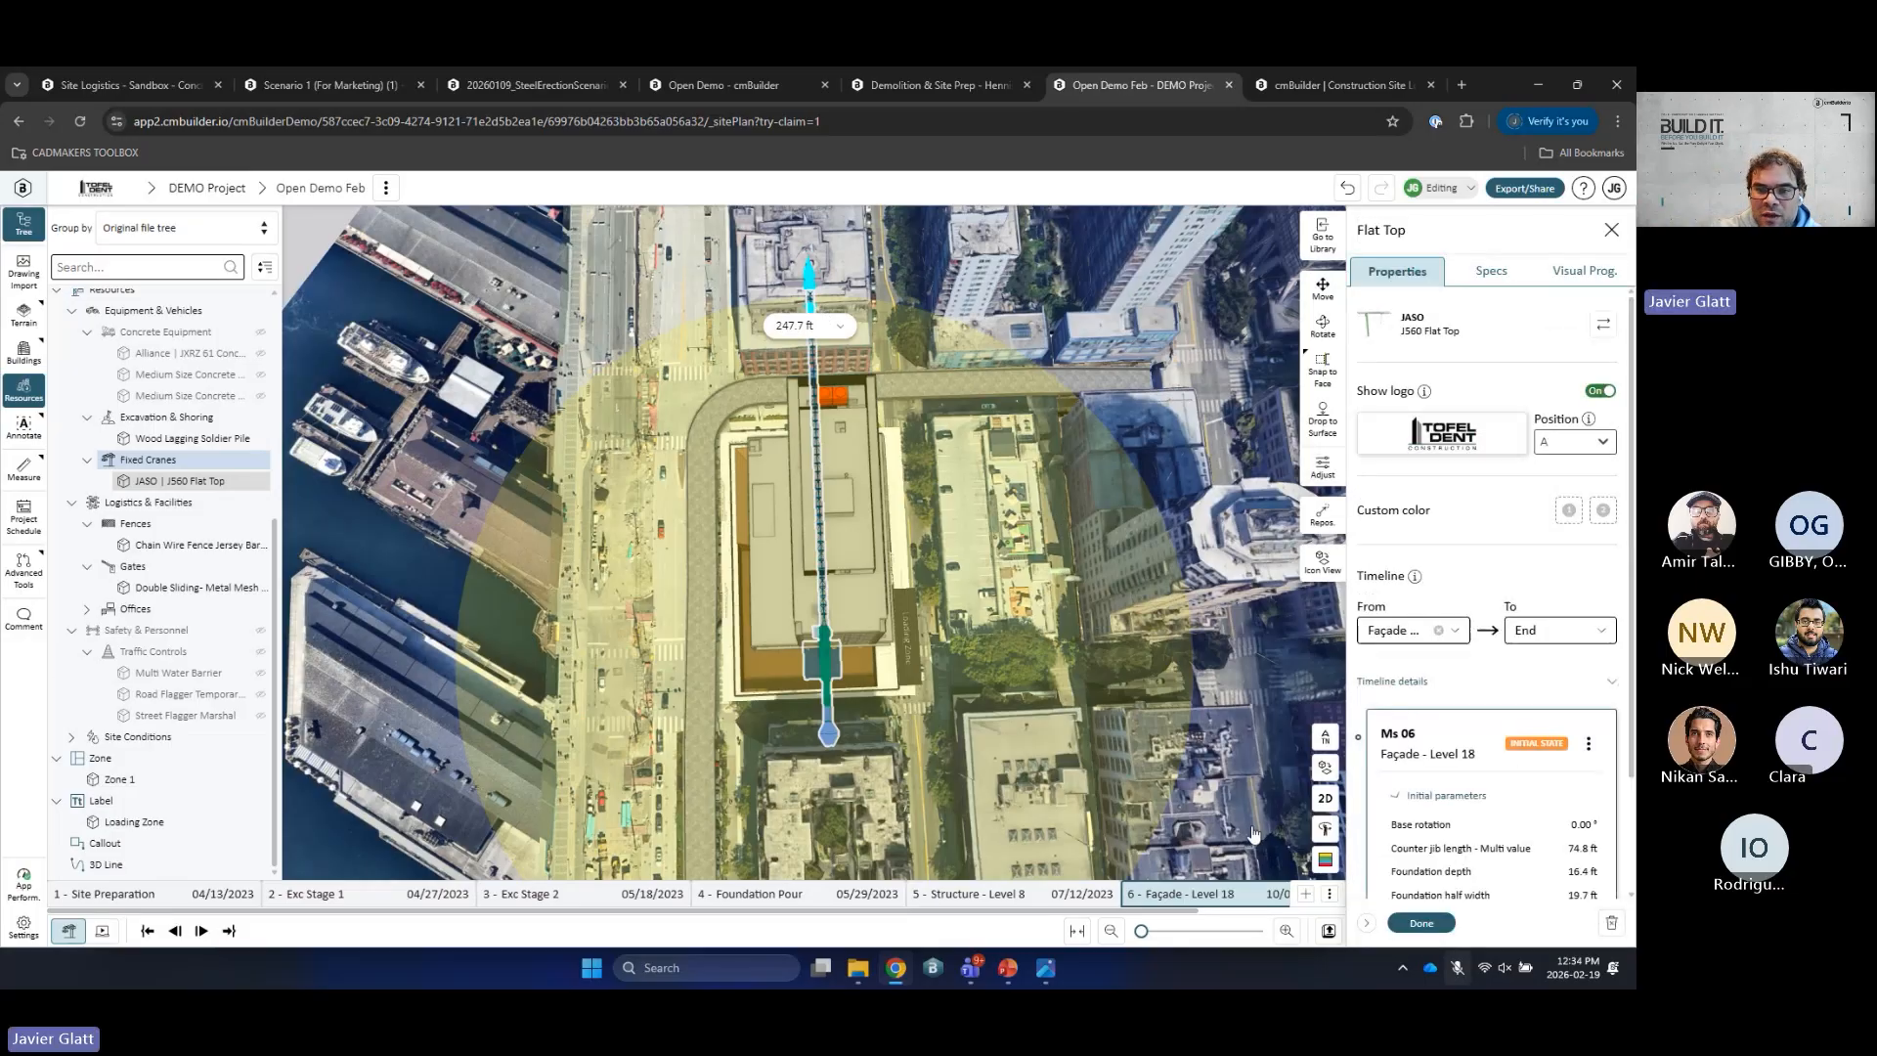
left_click(1423, 924)
left_click_drag(1091, 445, 878, 489)
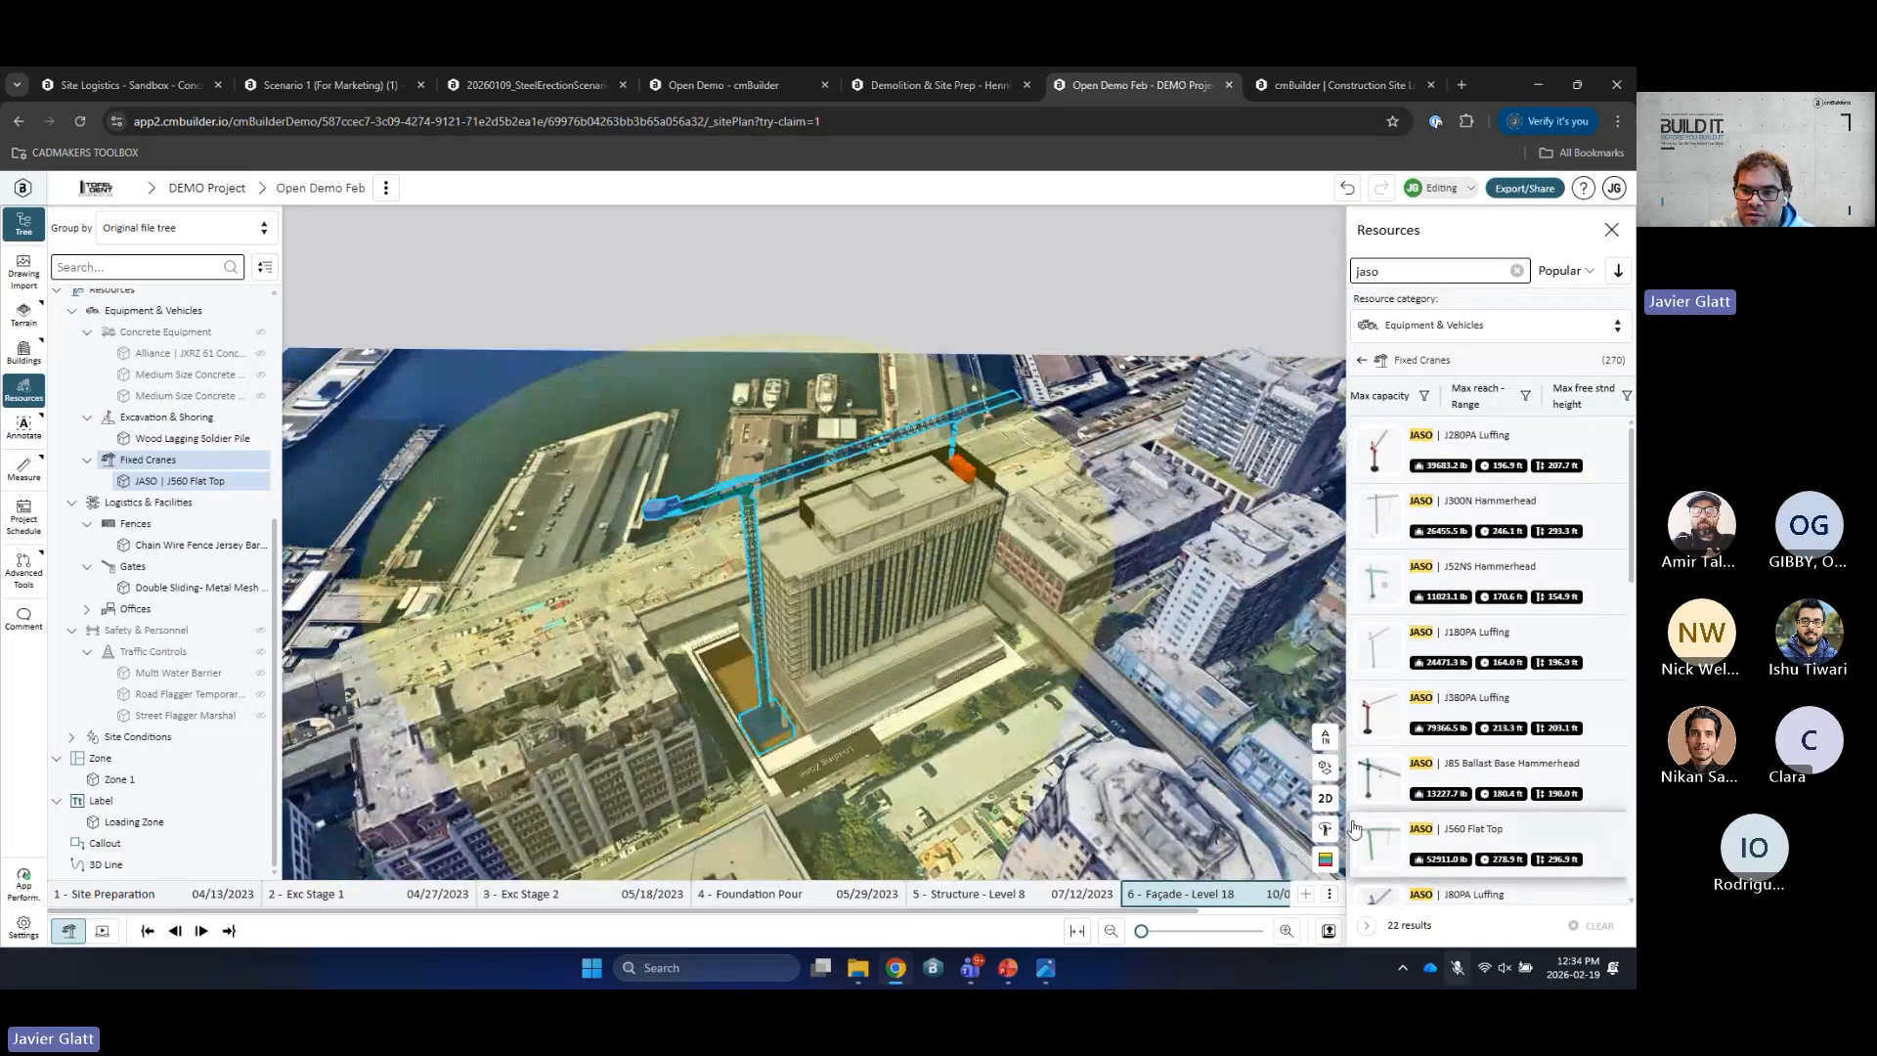
left_click(856, 717)
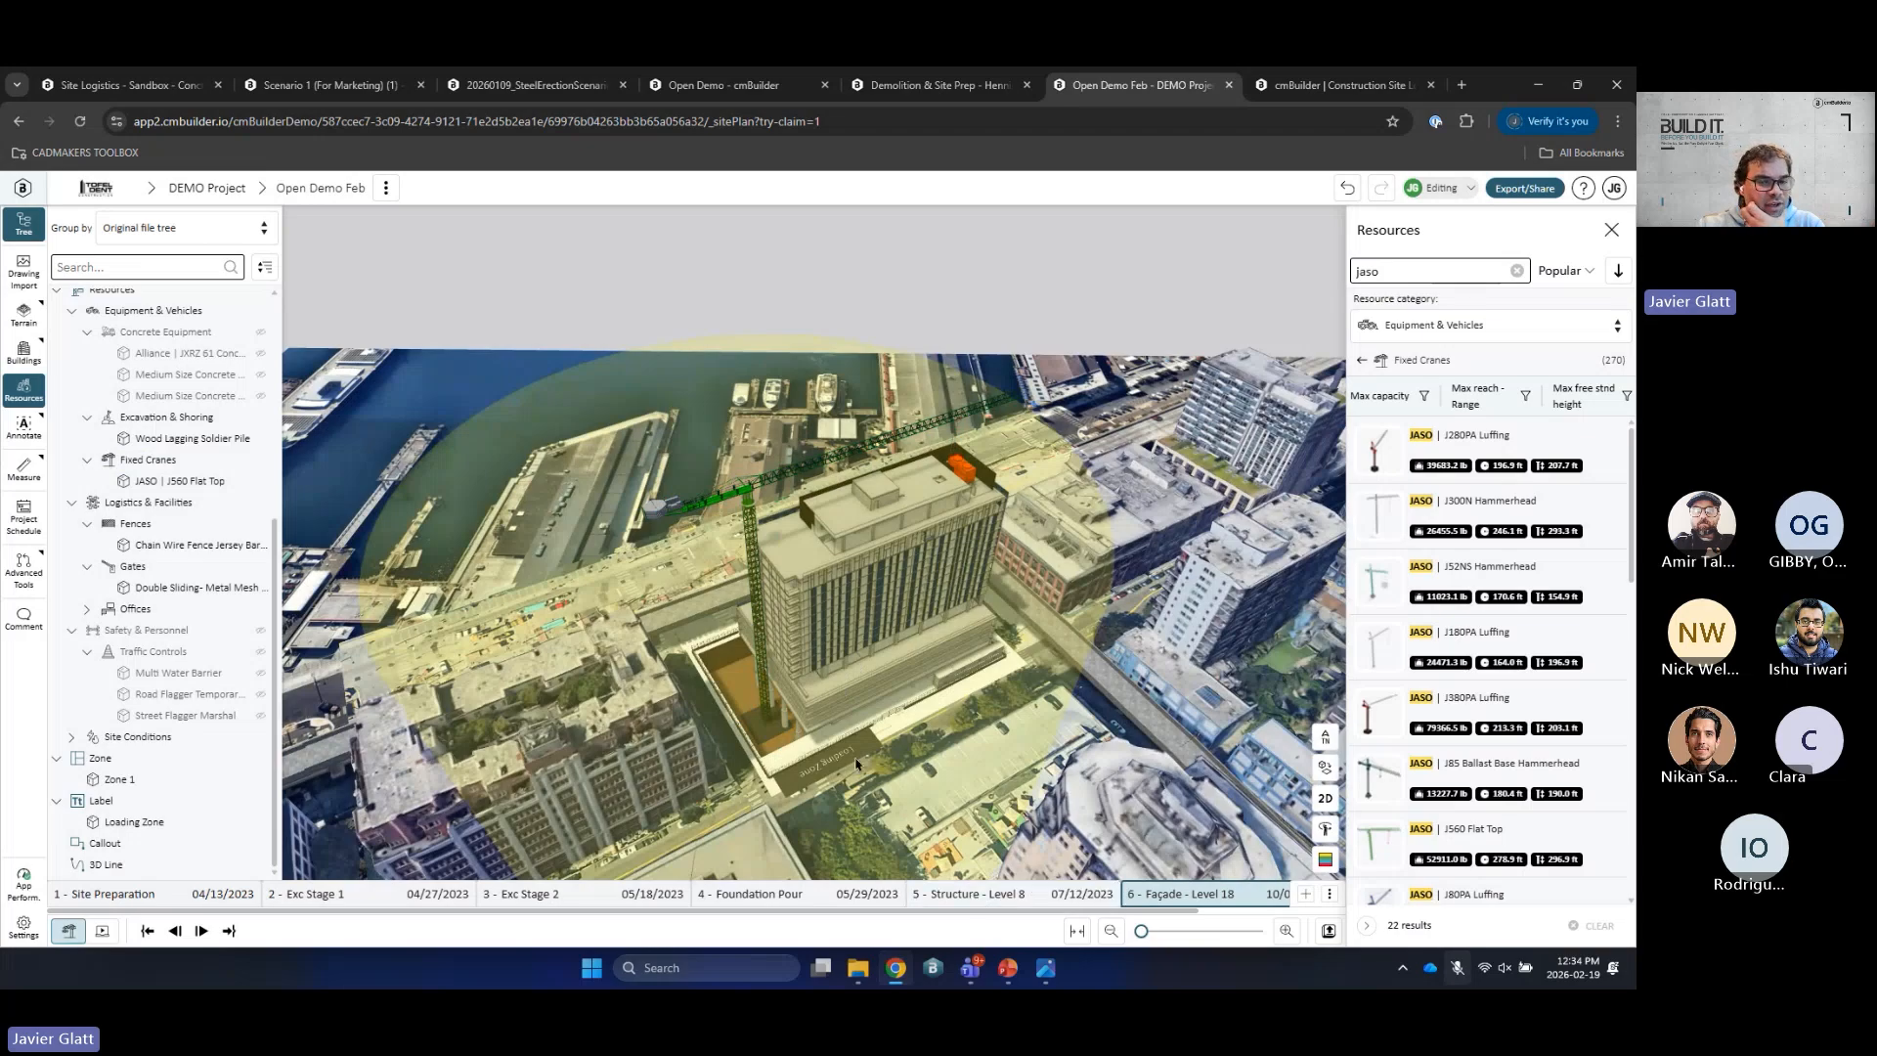
scroll(857, 755, "up", 4)
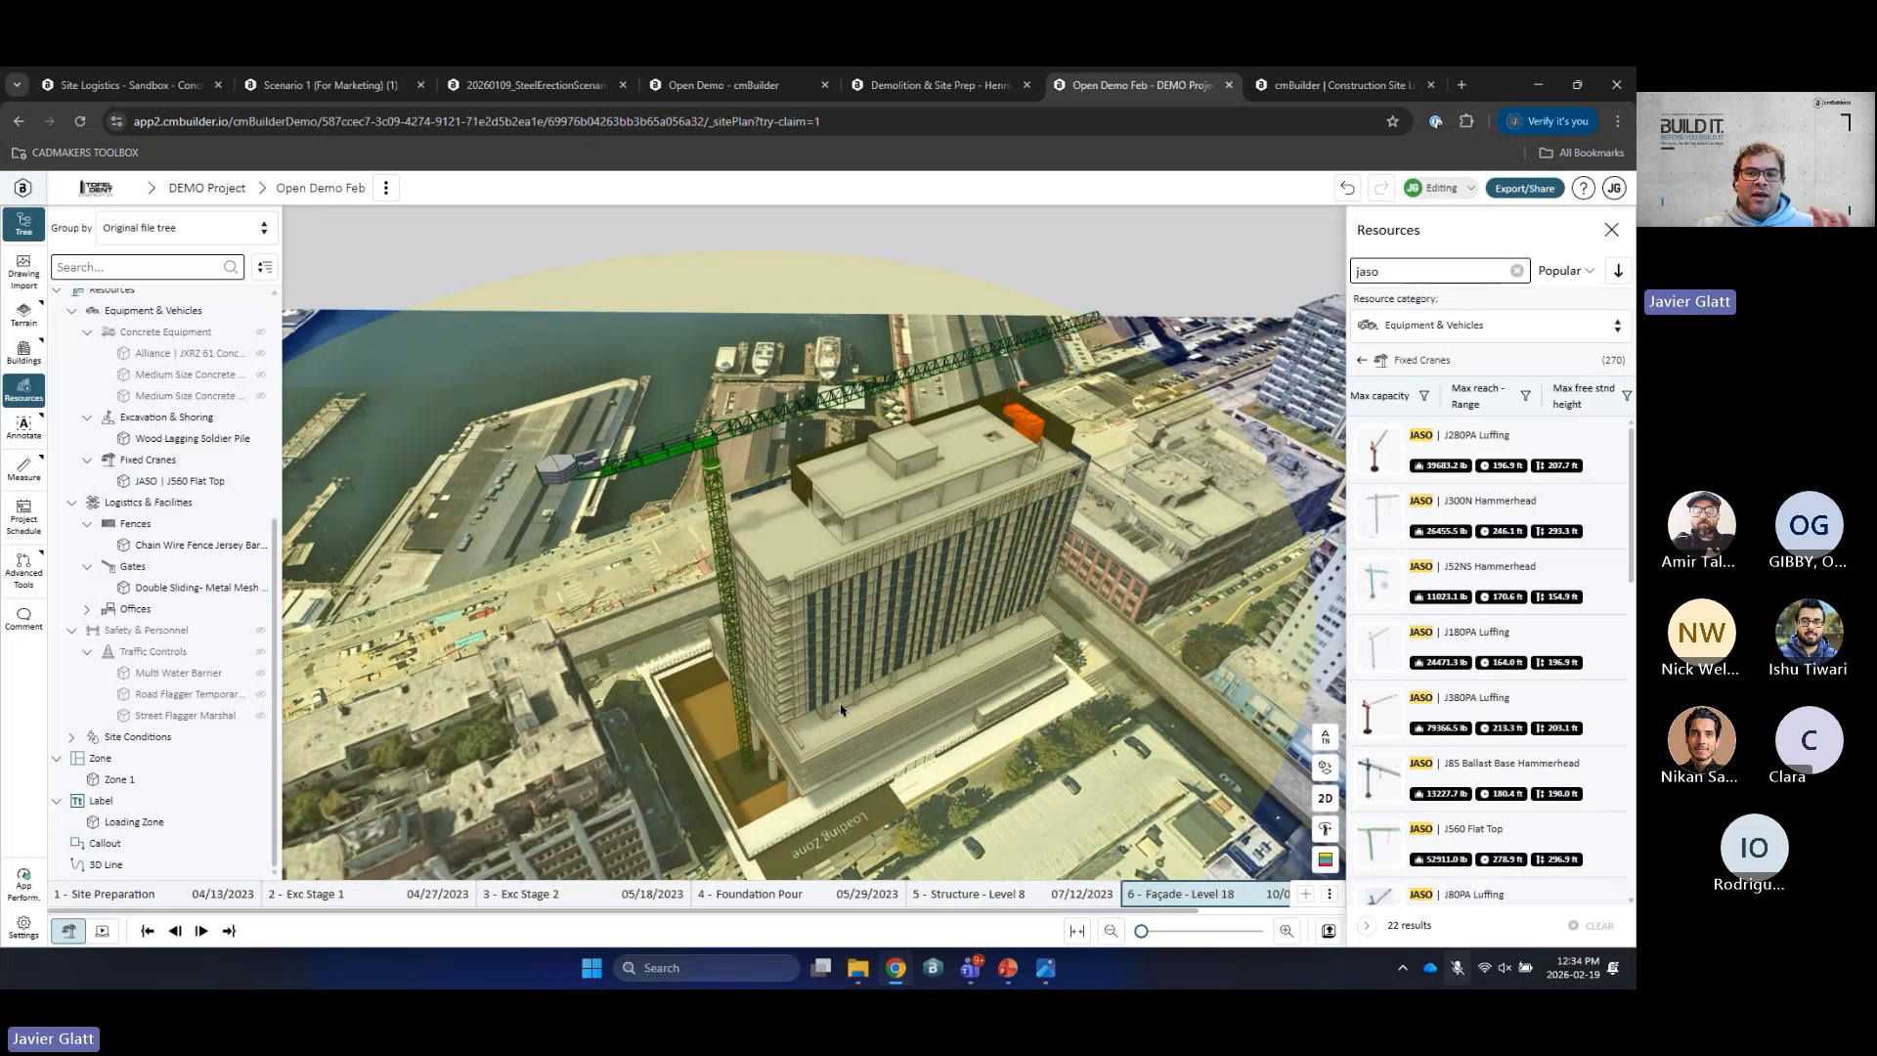
left_click_drag(770, 686, 1041, 699)
scroll(846, 403, "up", 2)
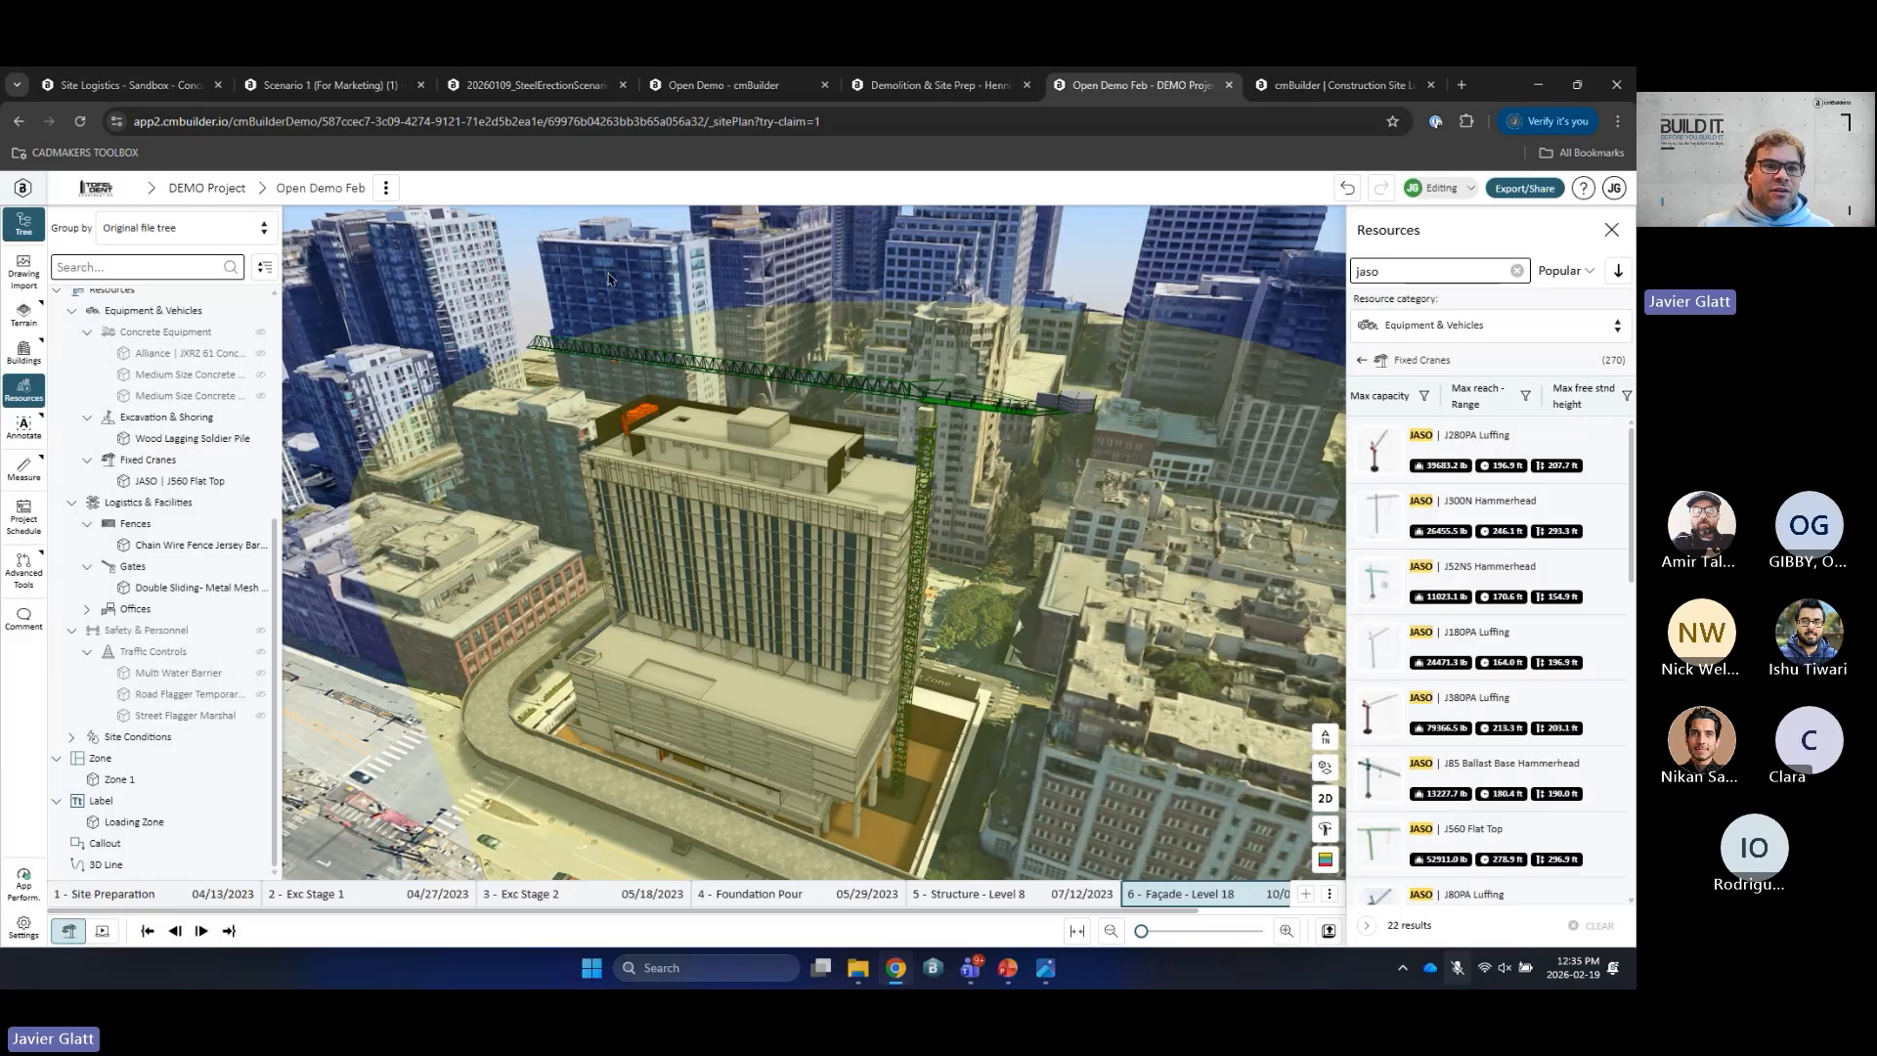
Step: Switch to the Site Logistics plan and set its live share link to expire on 02/27/2026
left_click(110, 88)
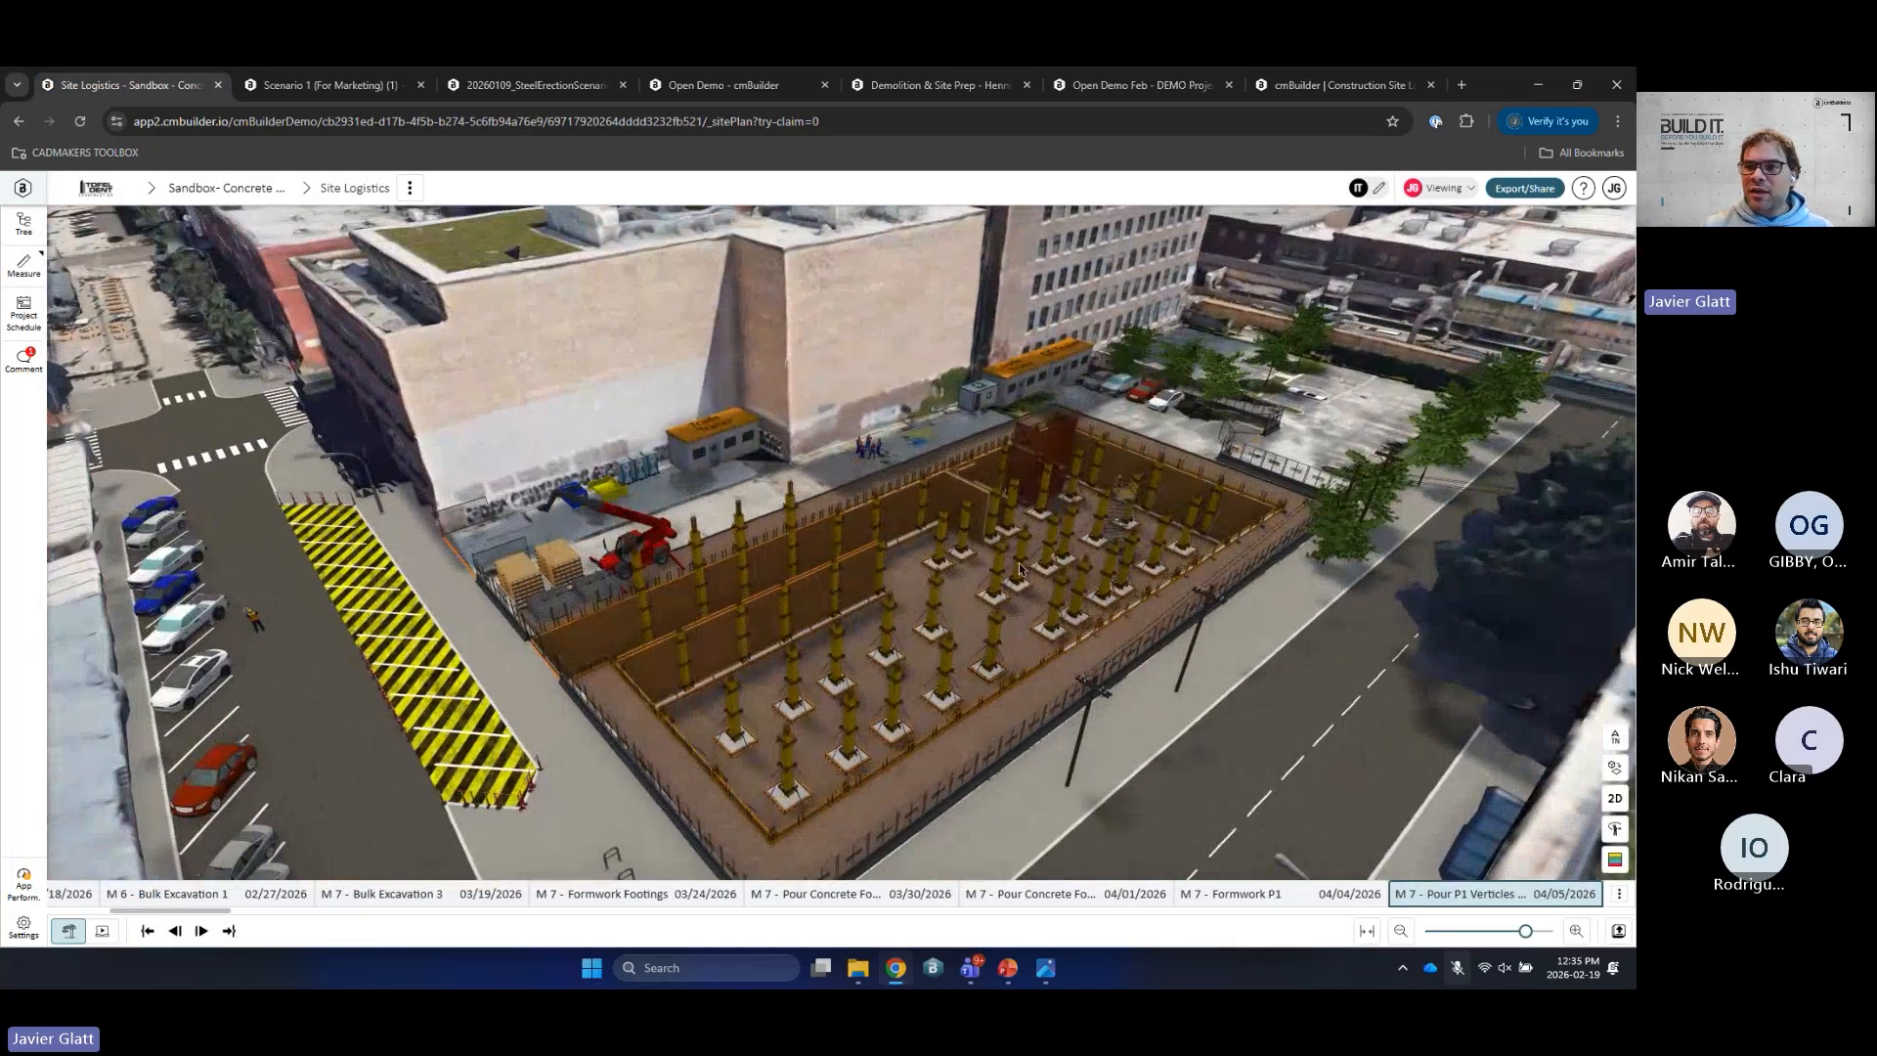
left_click(1540, 188)
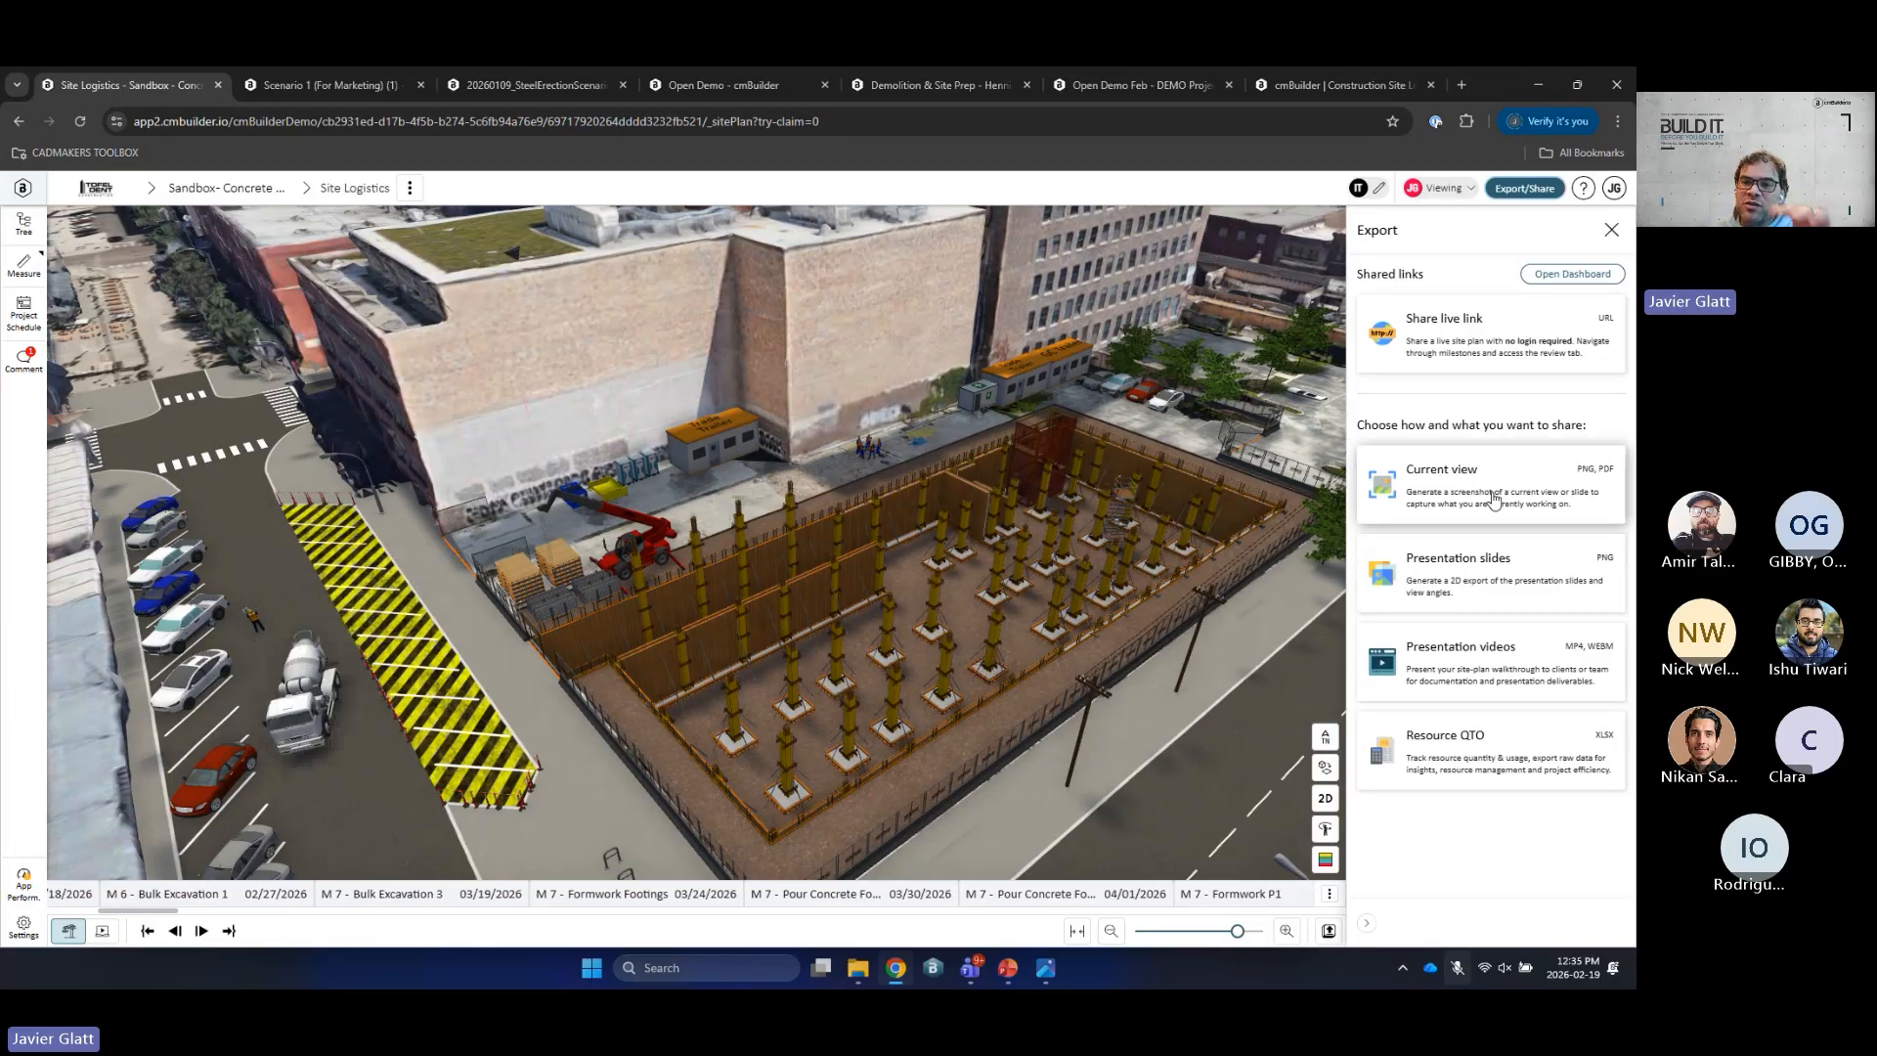
left_click(1482, 324)
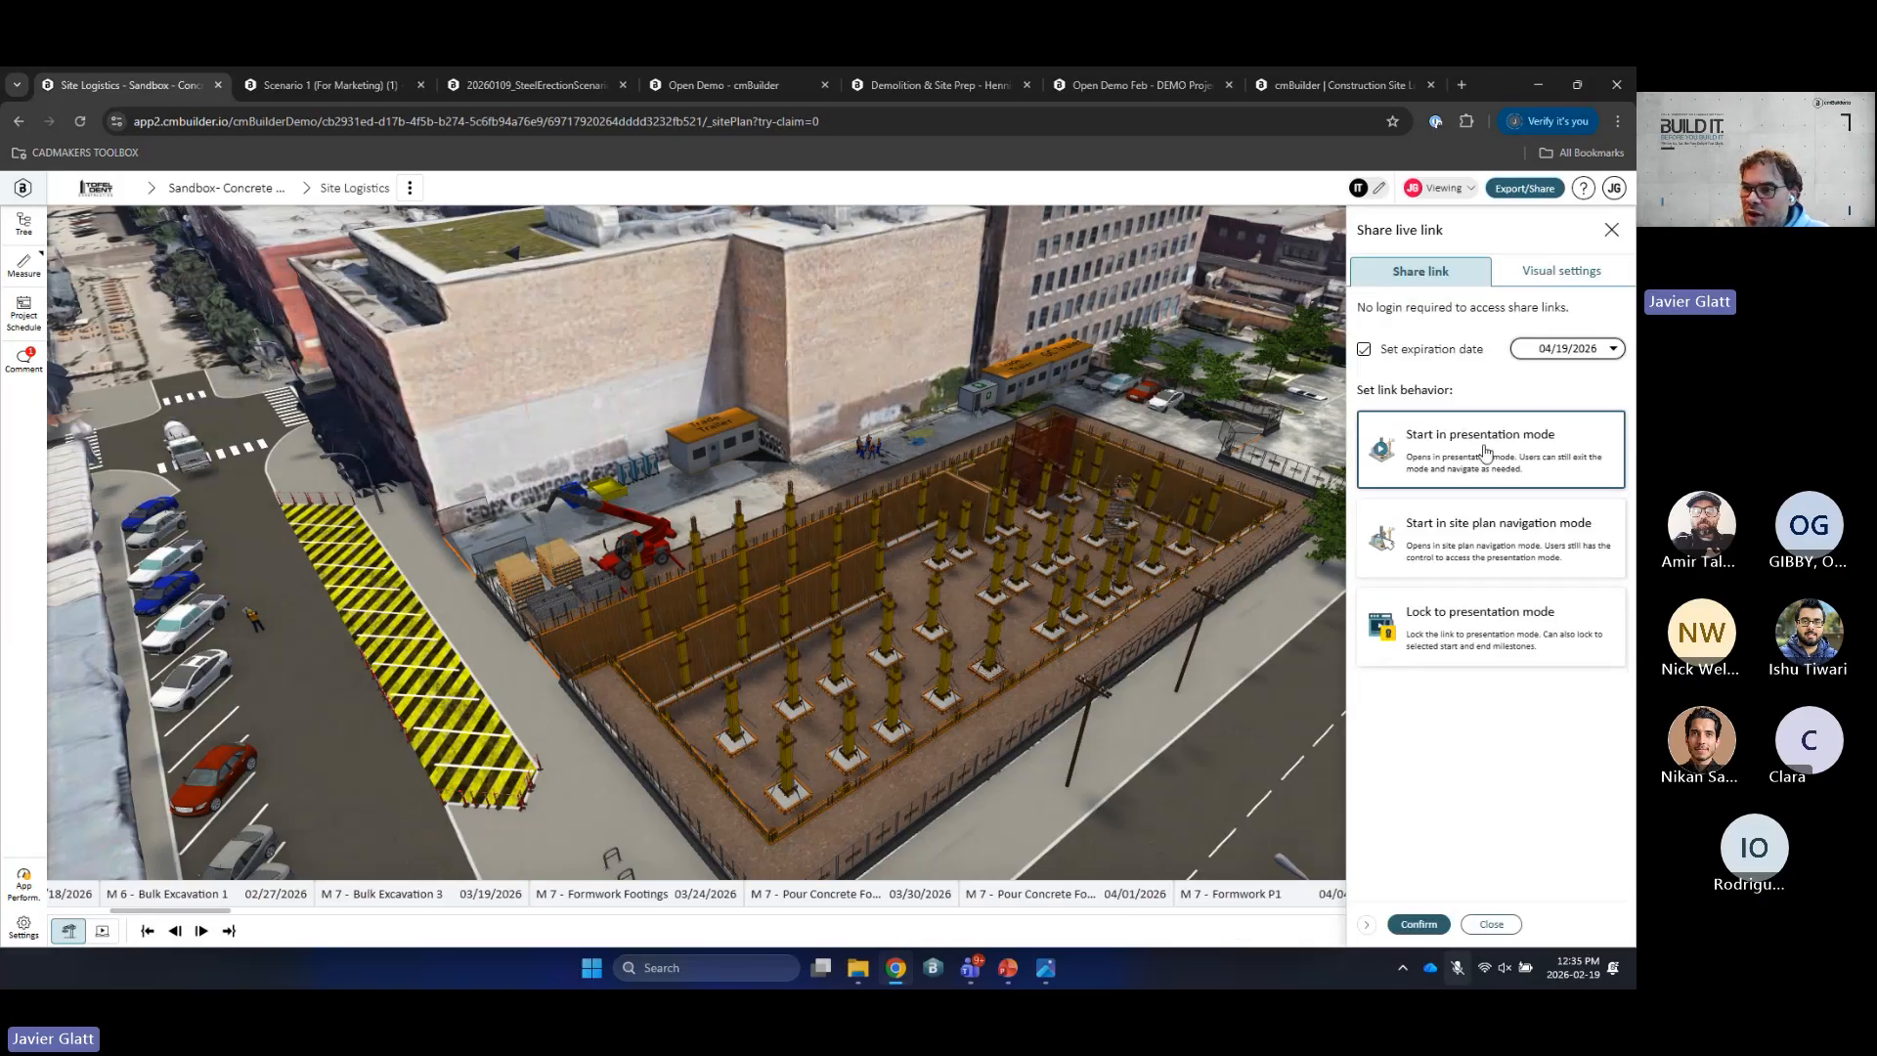
left_click(1553, 352)
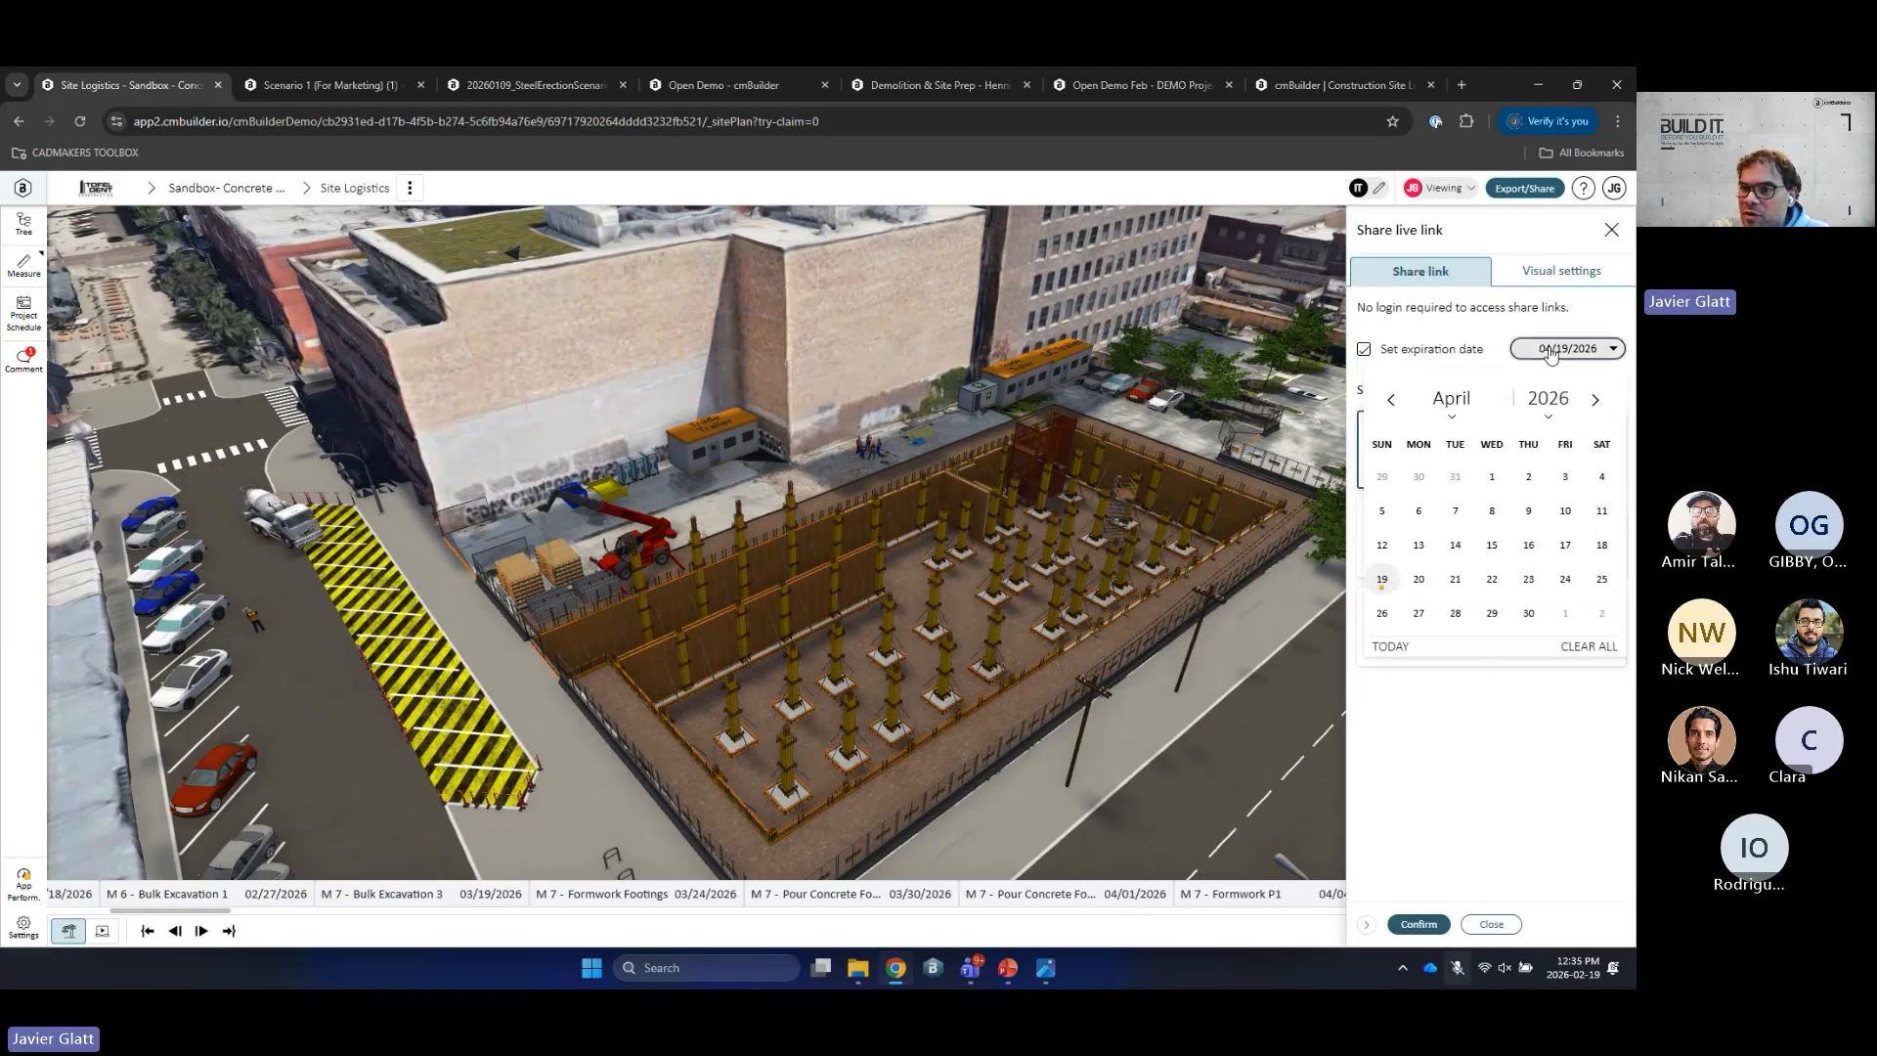
left_click(1391, 401)
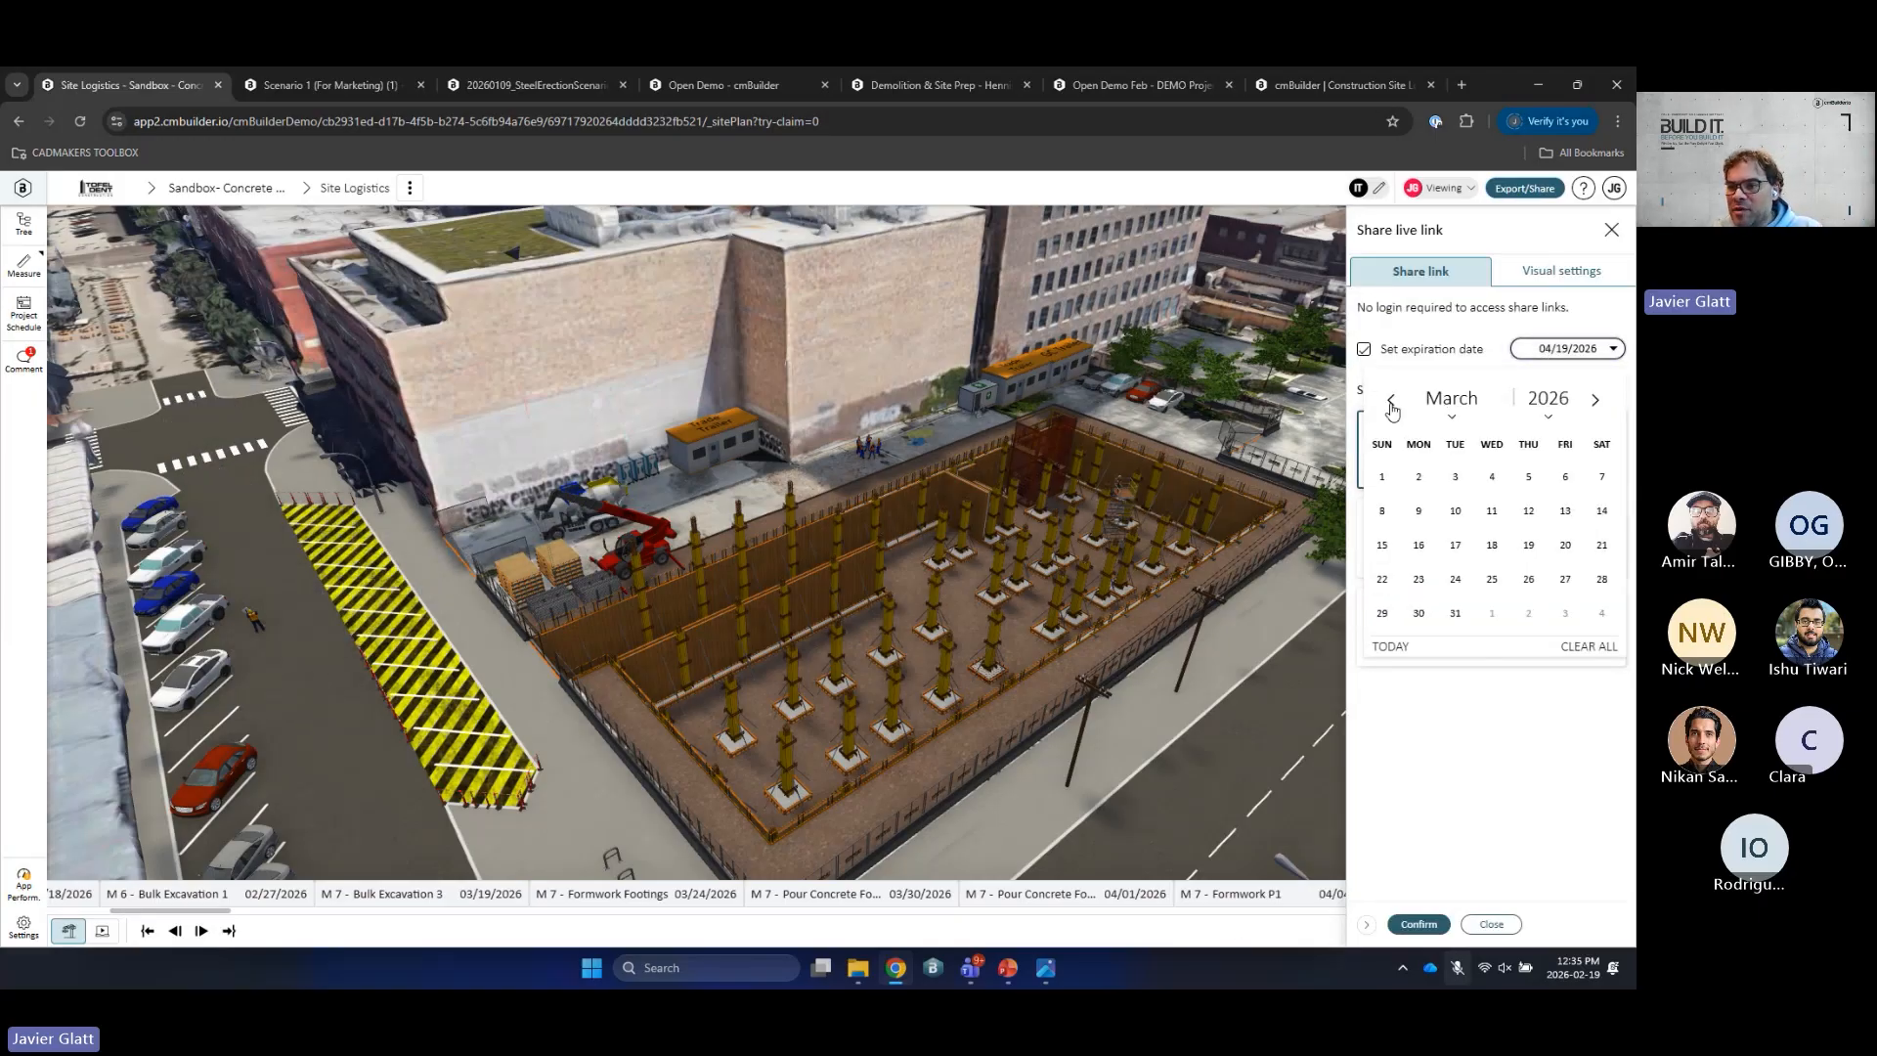
left_click(1392, 402)
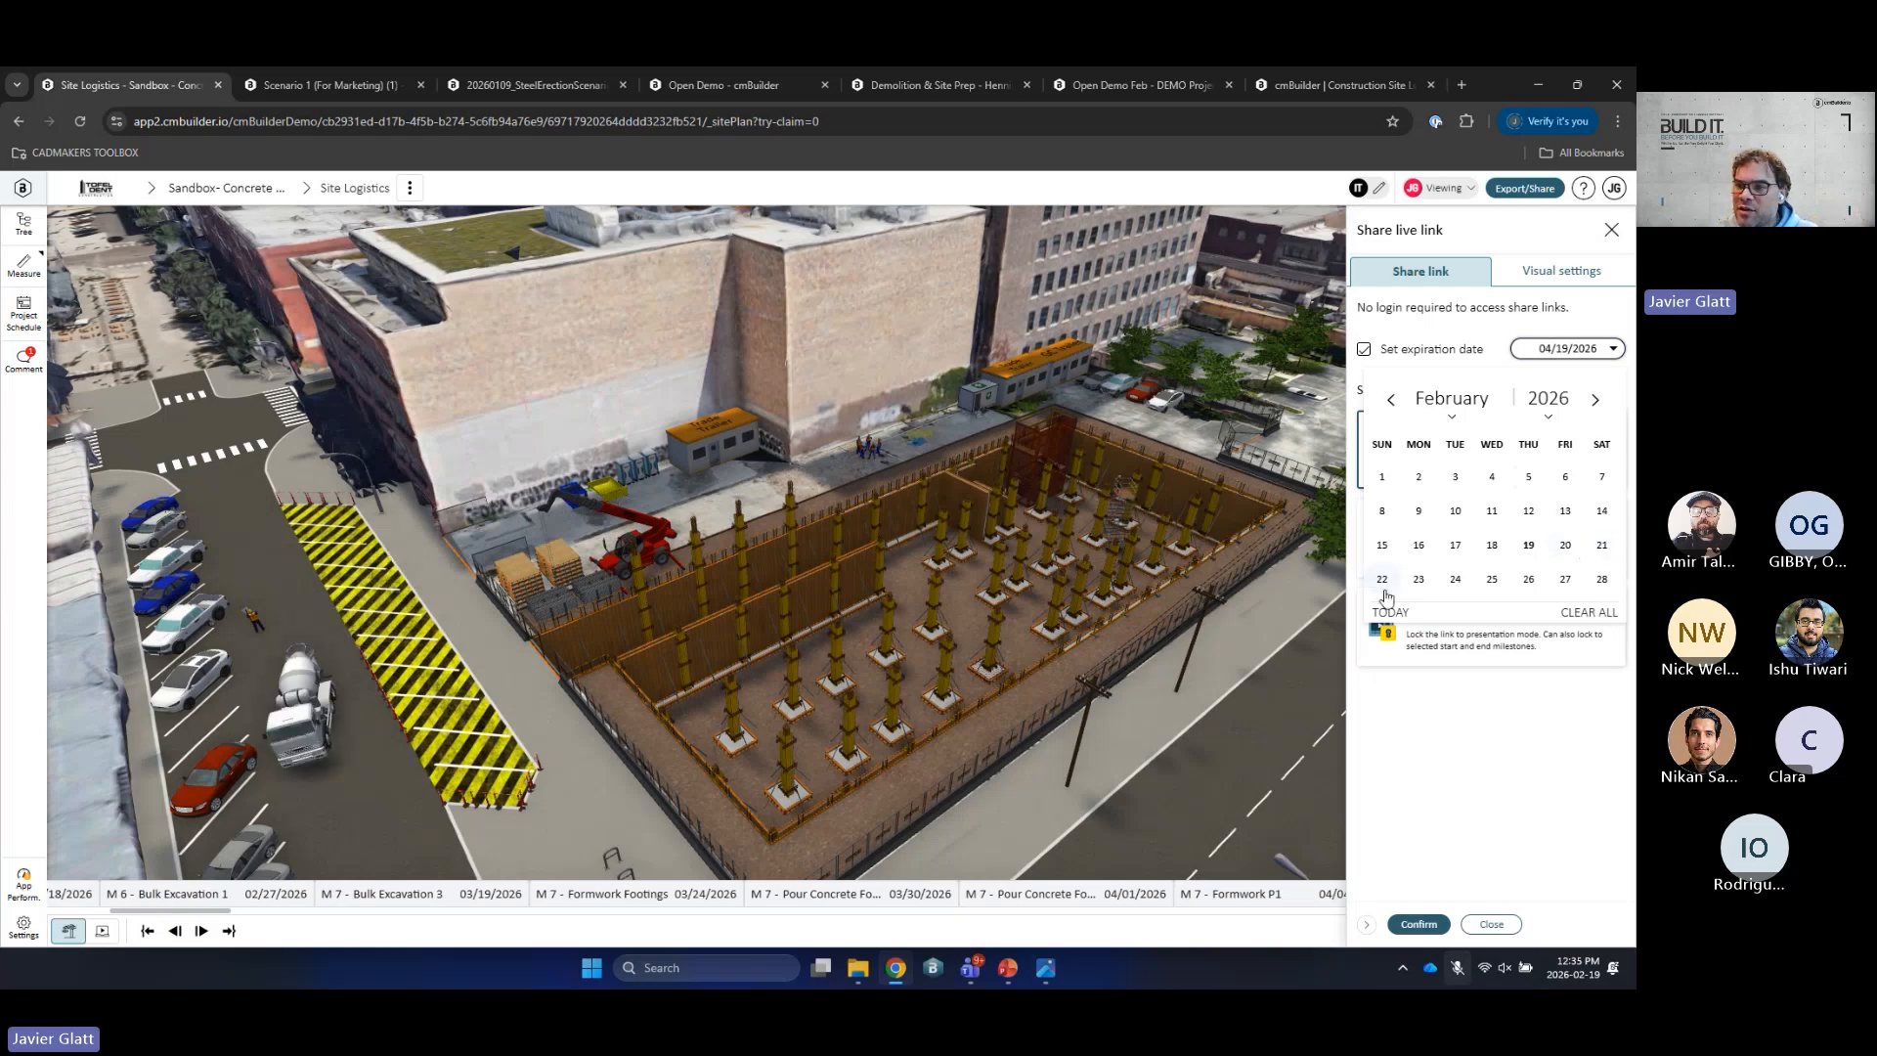
left_click(1563, 580)
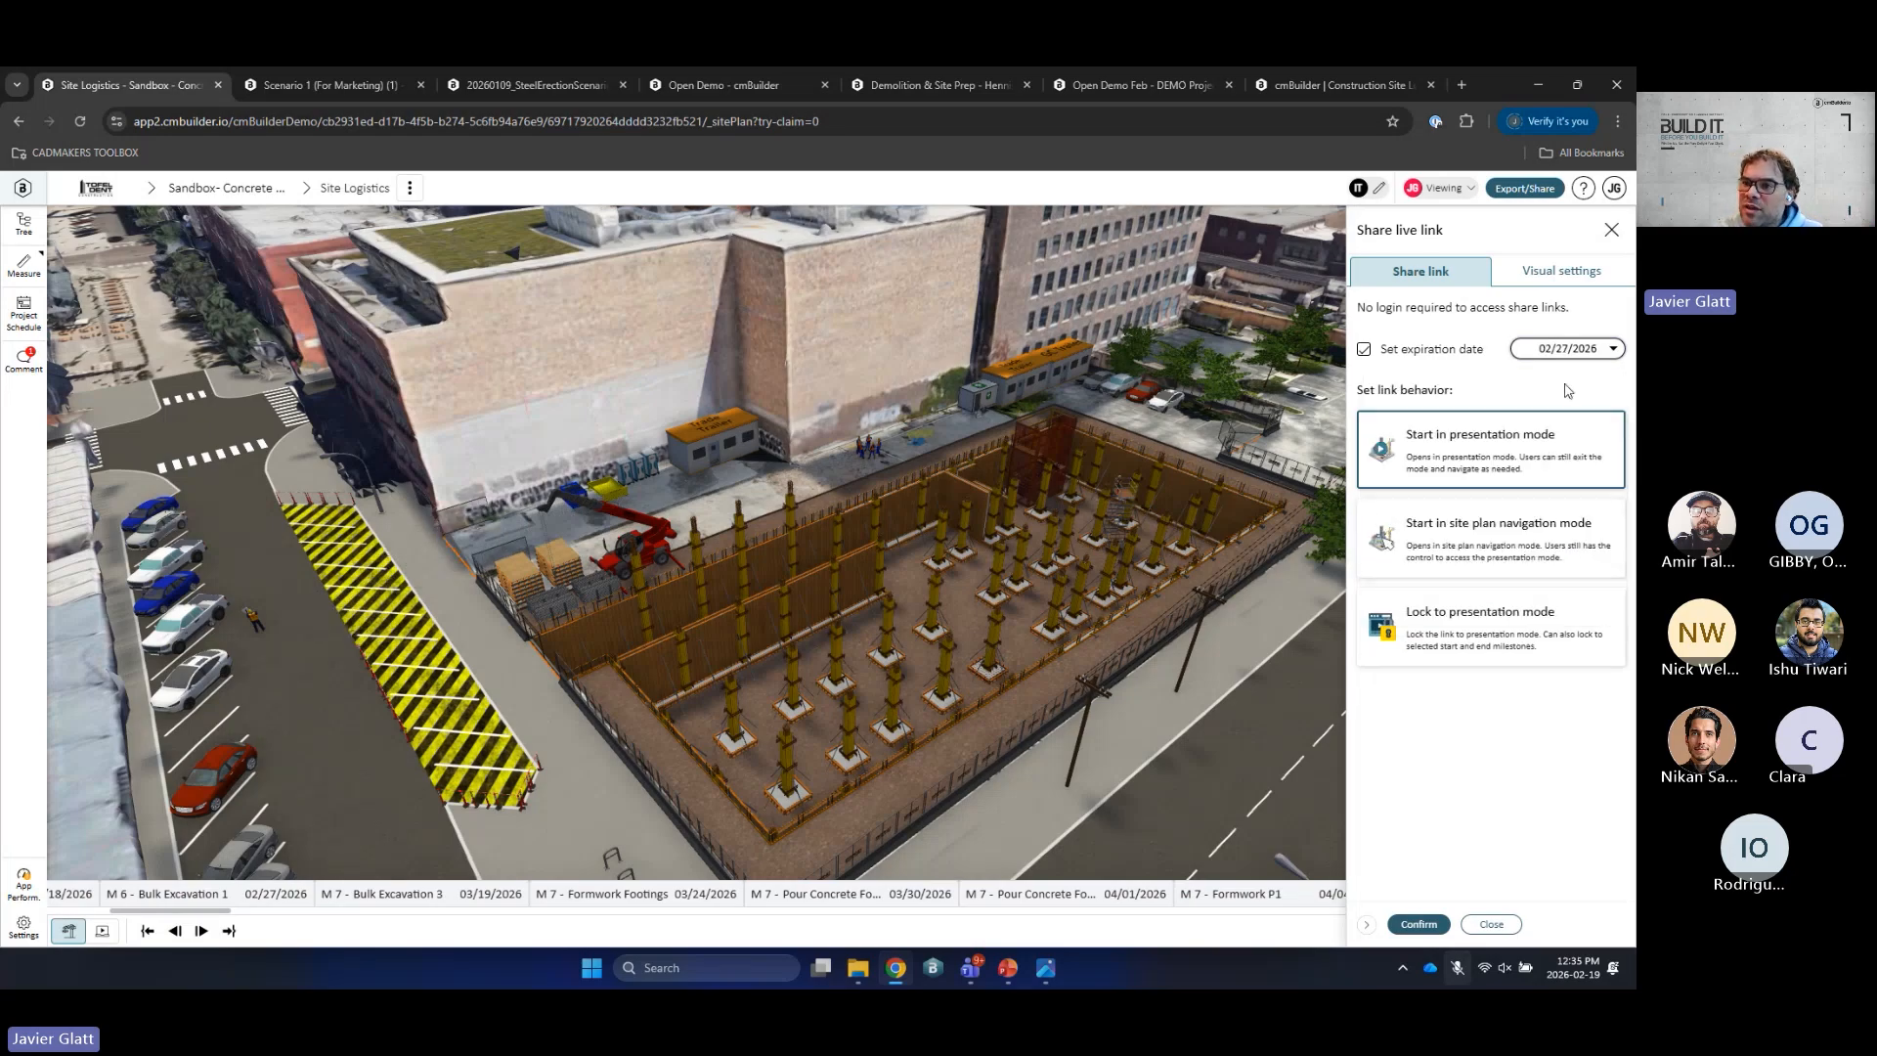
Step: Lock the share link to presentation mode from Beginning to End, then copy and confirm the link
left_click(1503, 648)
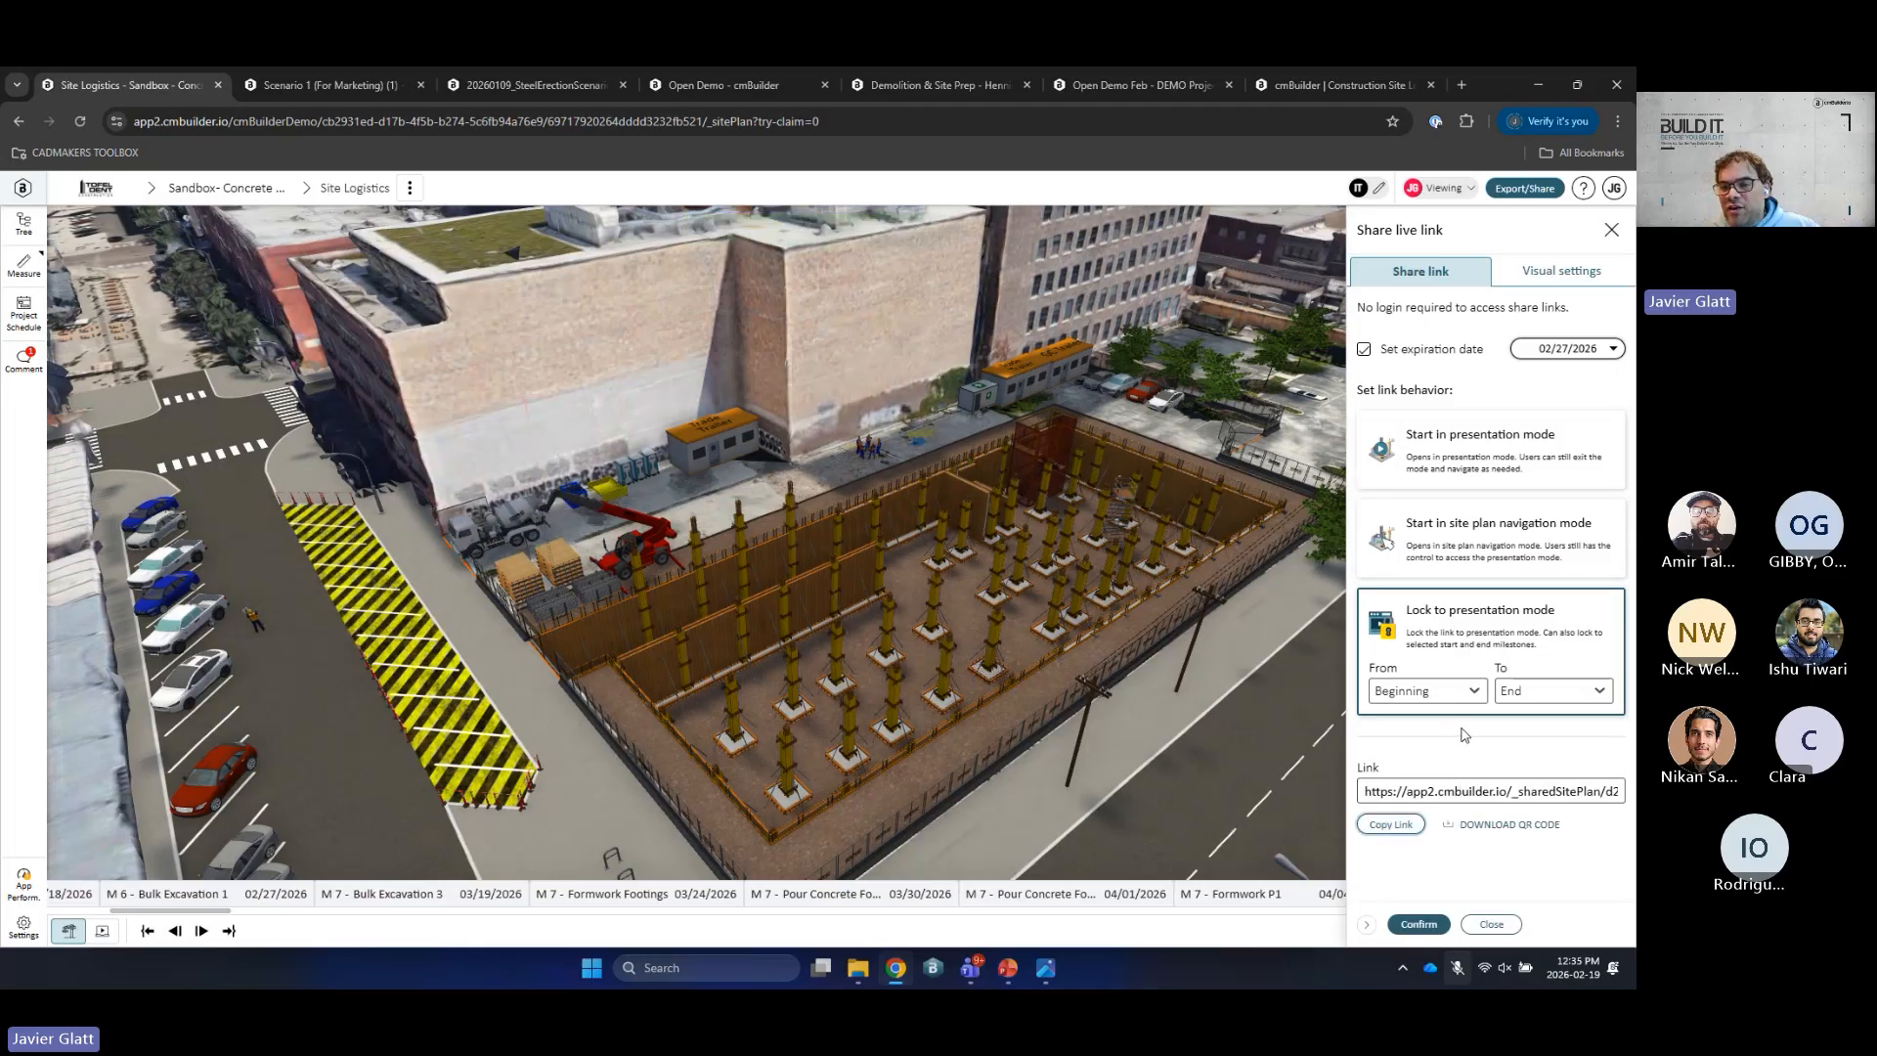
left_click(1390, 824)
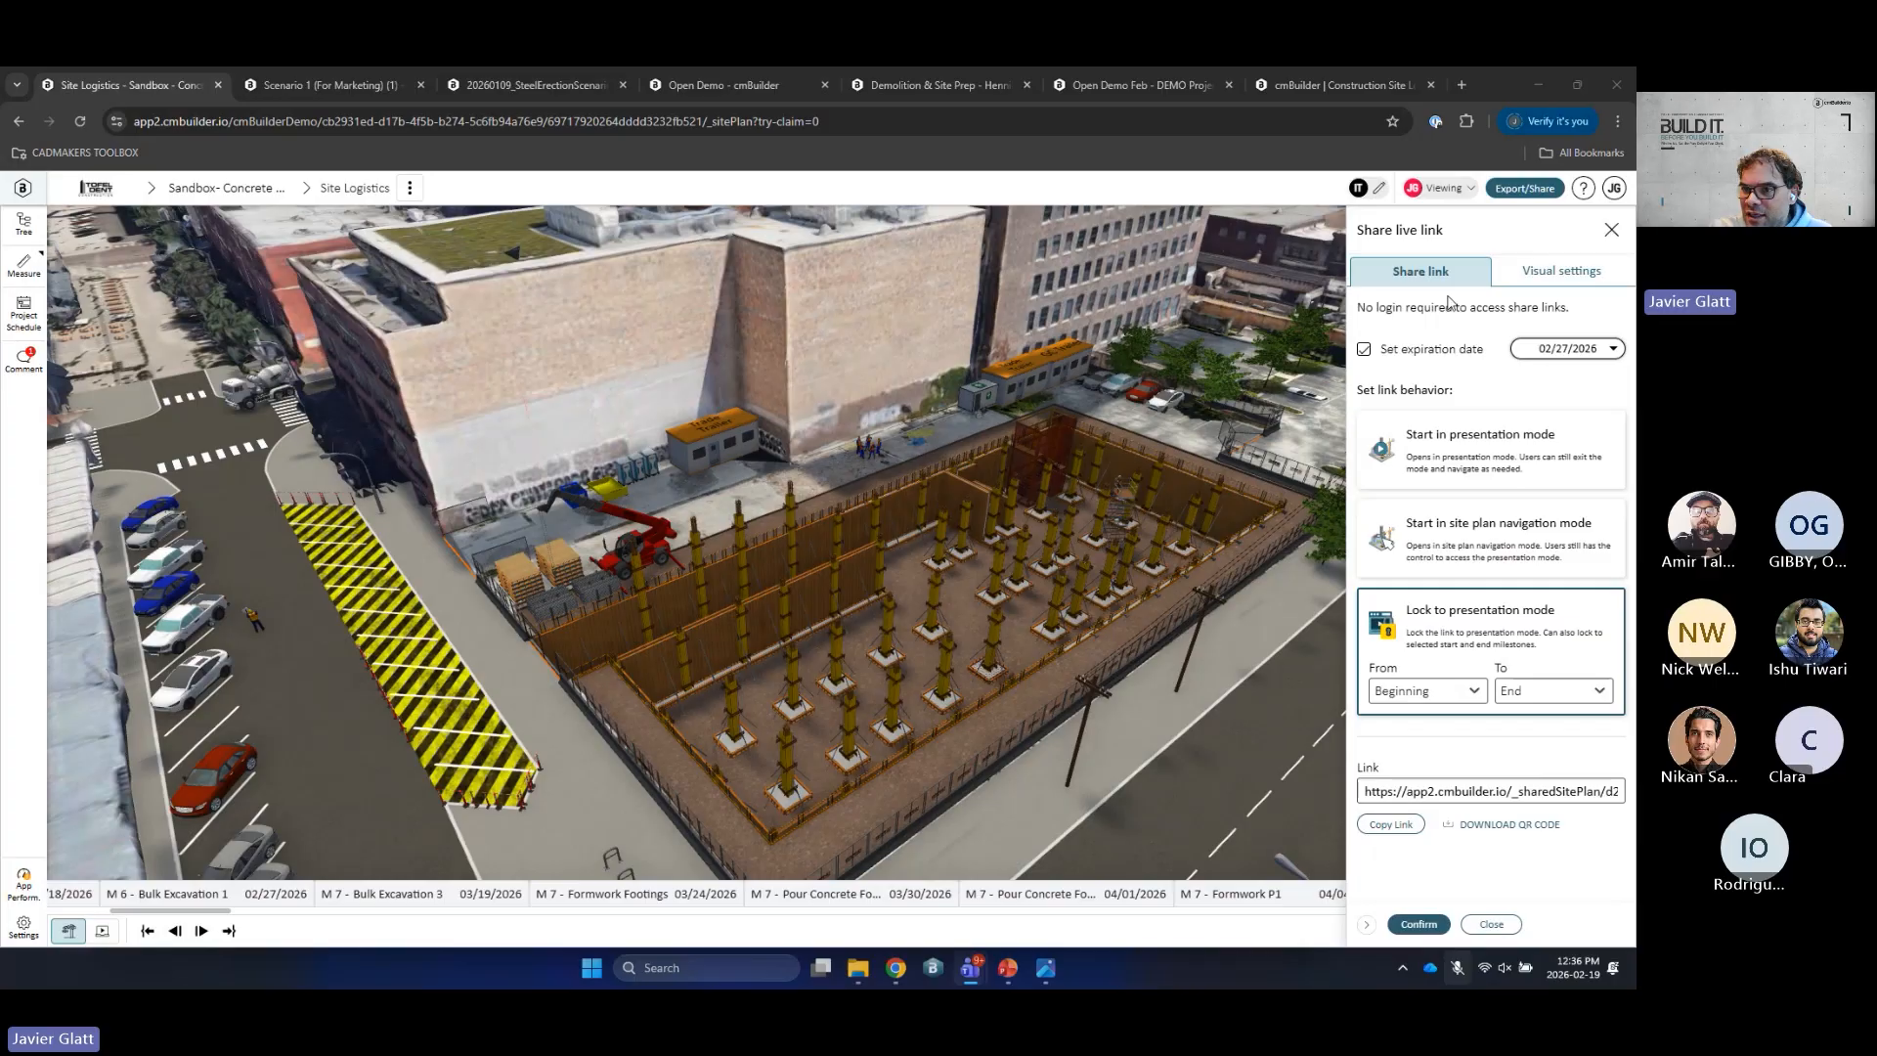
left_click(1390, 824)
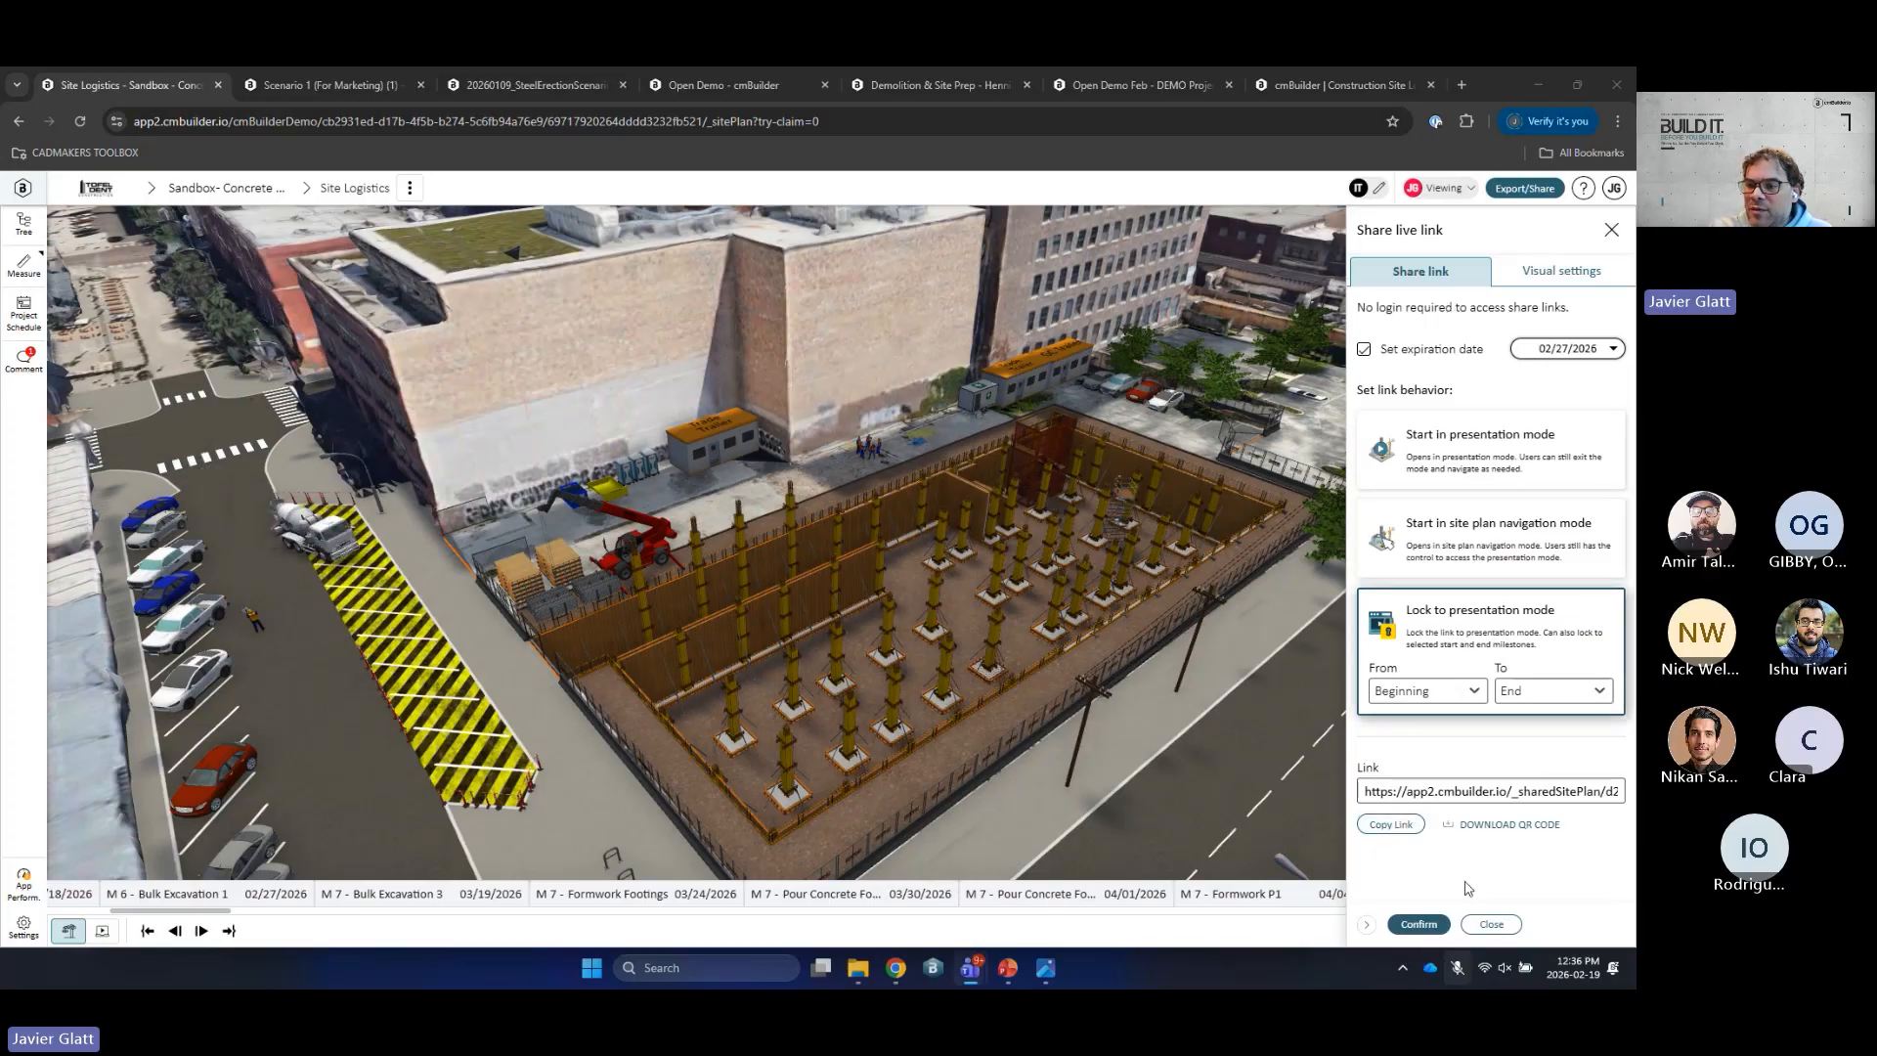
left_click(1418, 924)
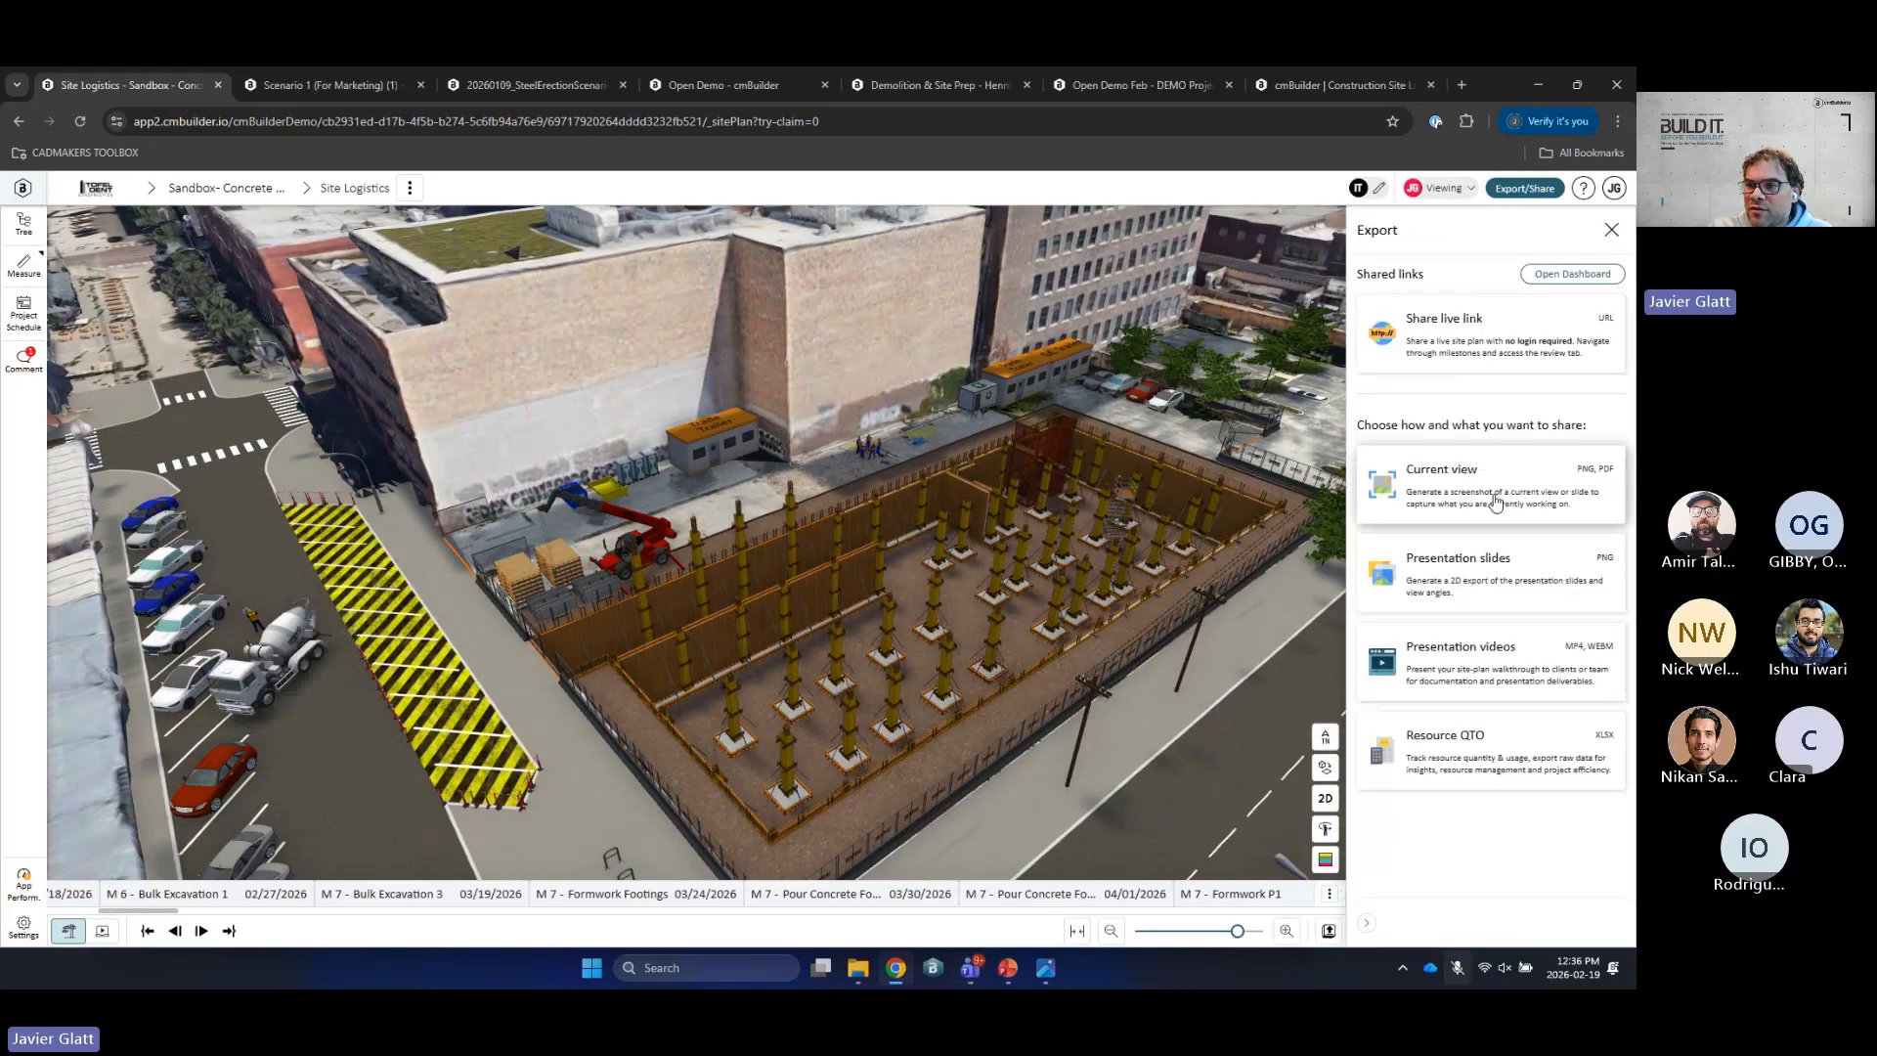
Step: Play the Site Logistics presentation full screen and pause it at the Column Formwork L2 milestone
left_click(1572, 274)
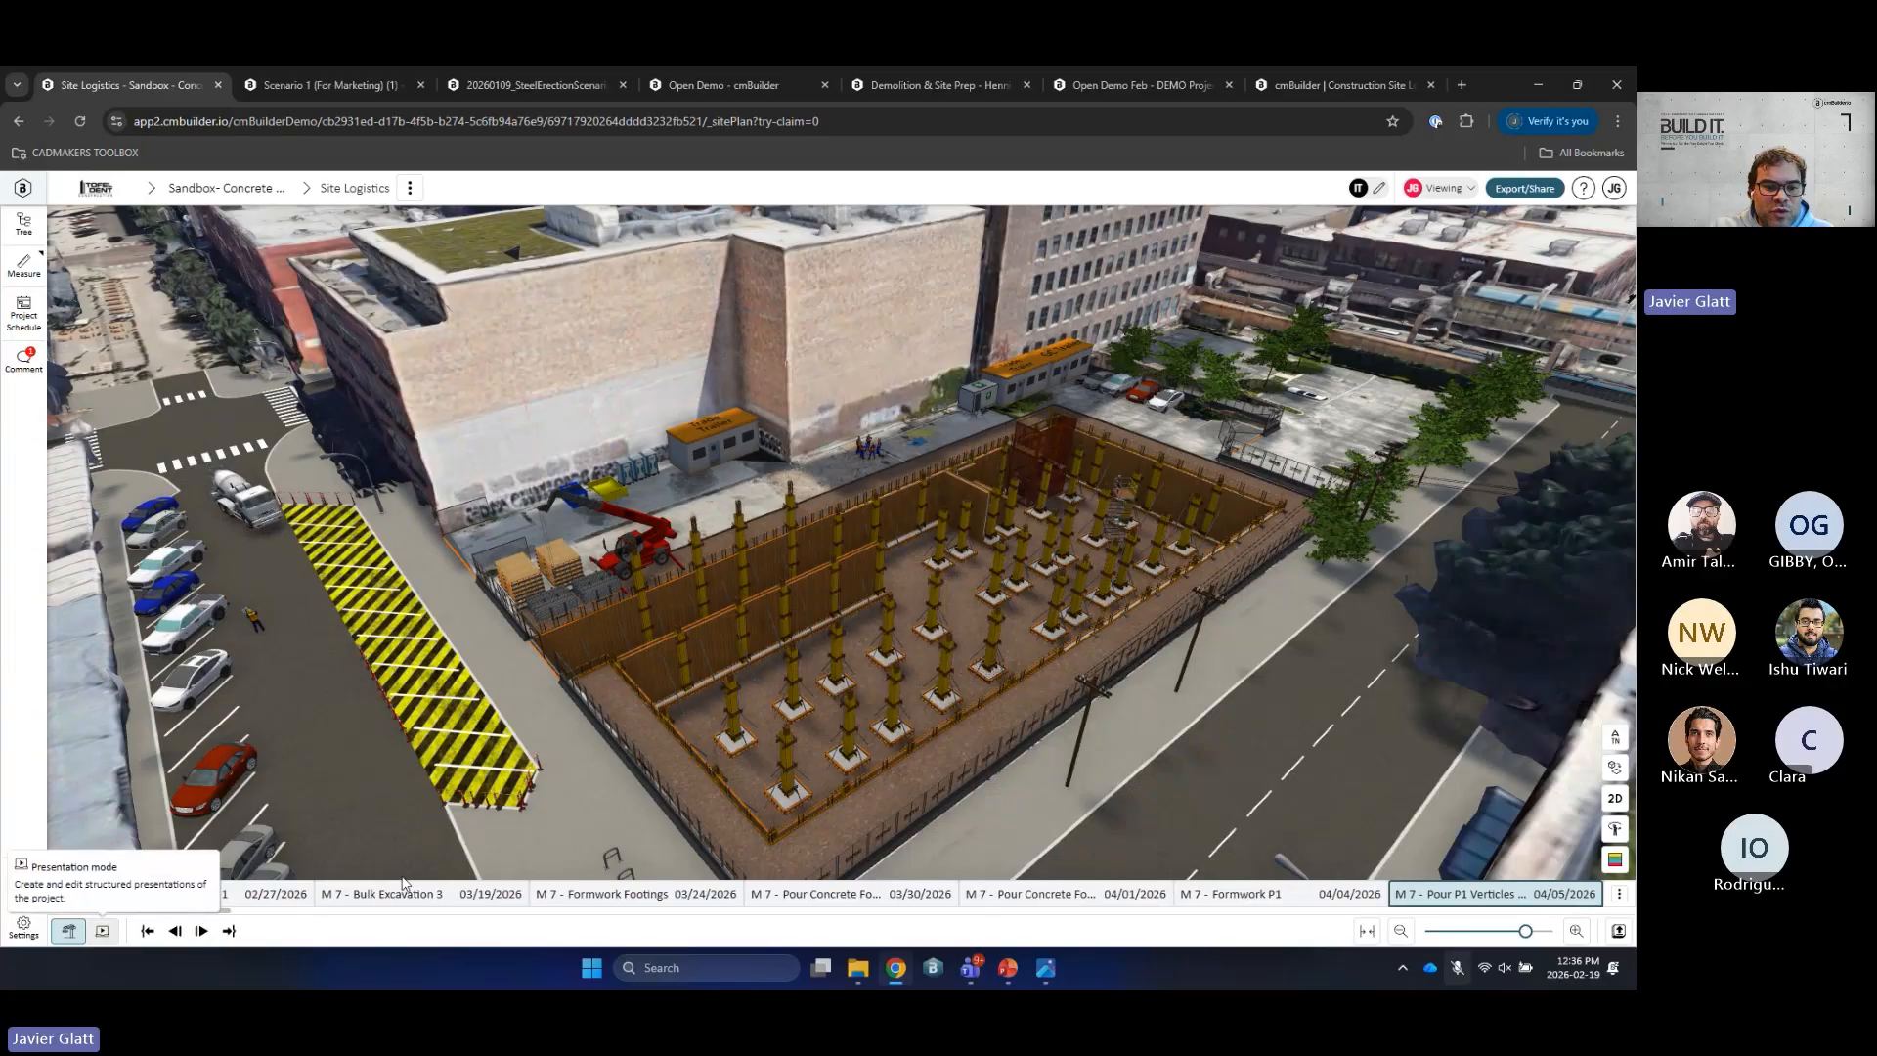
left_click(102, 931)
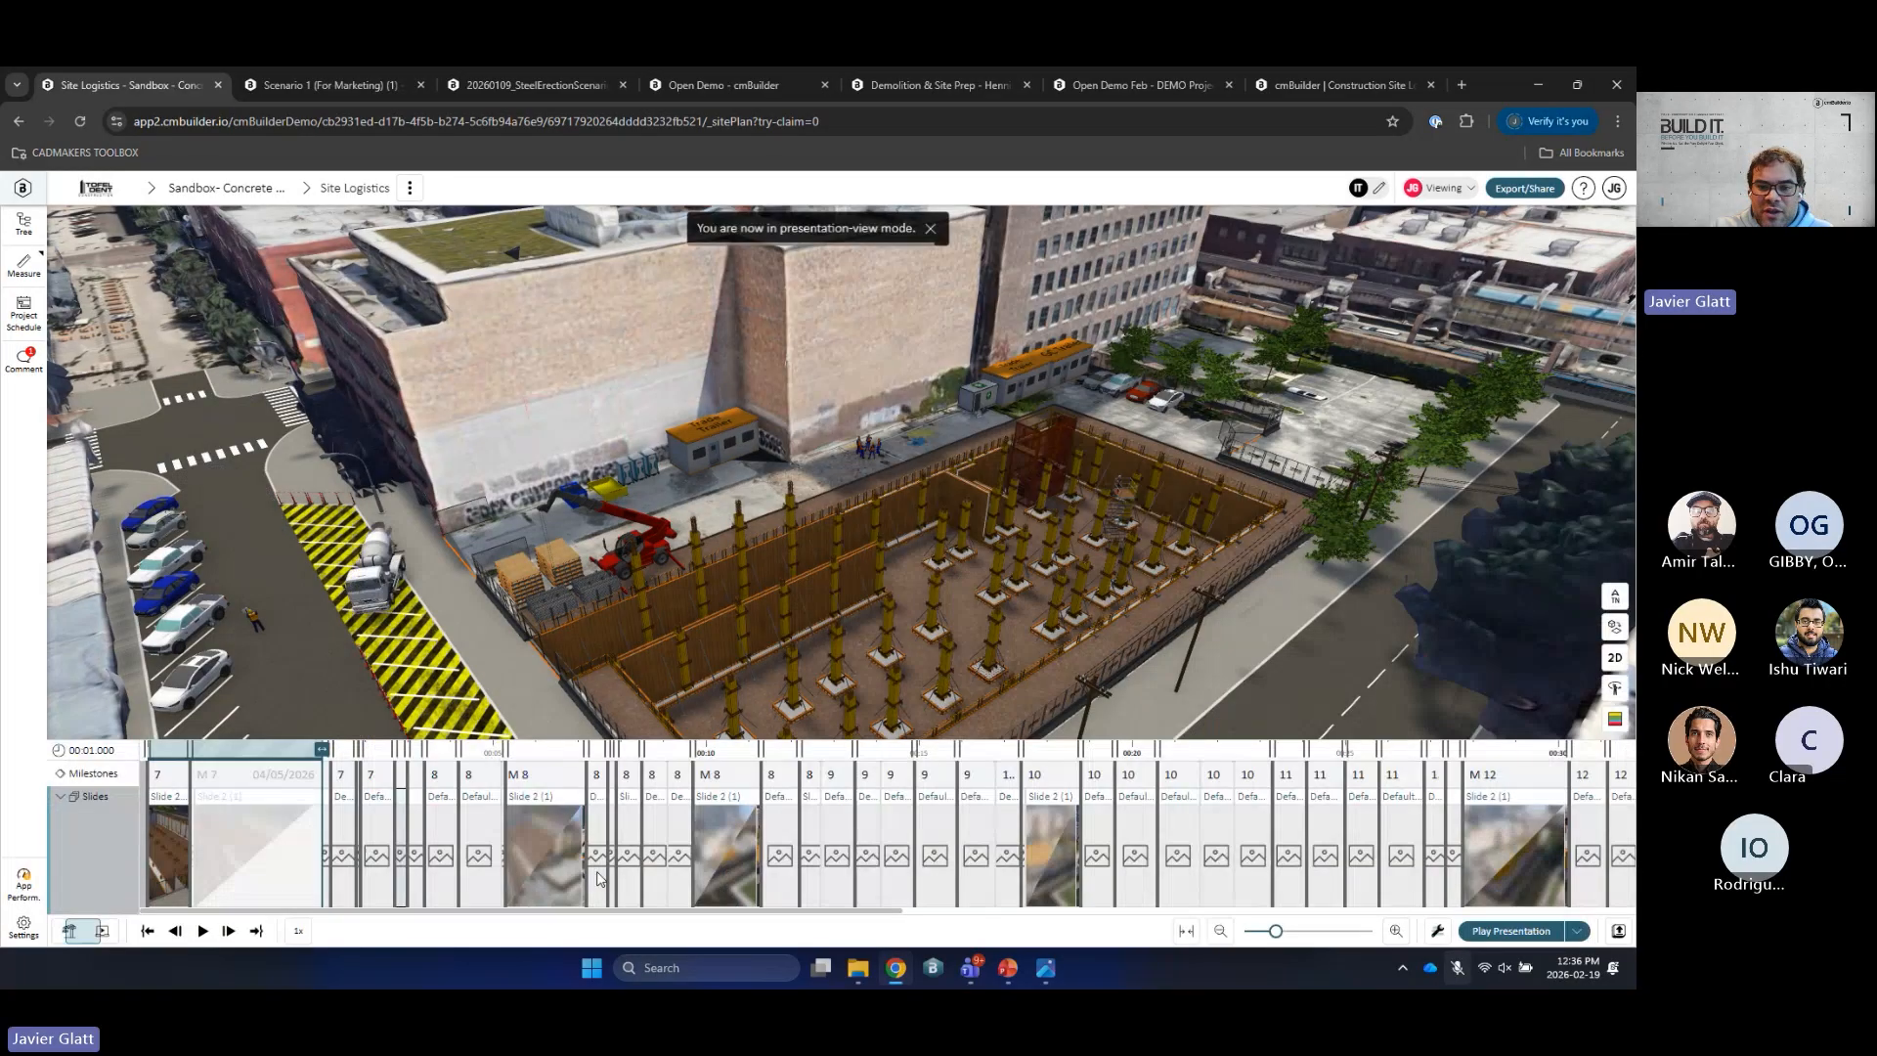
left_click(1506, 934)
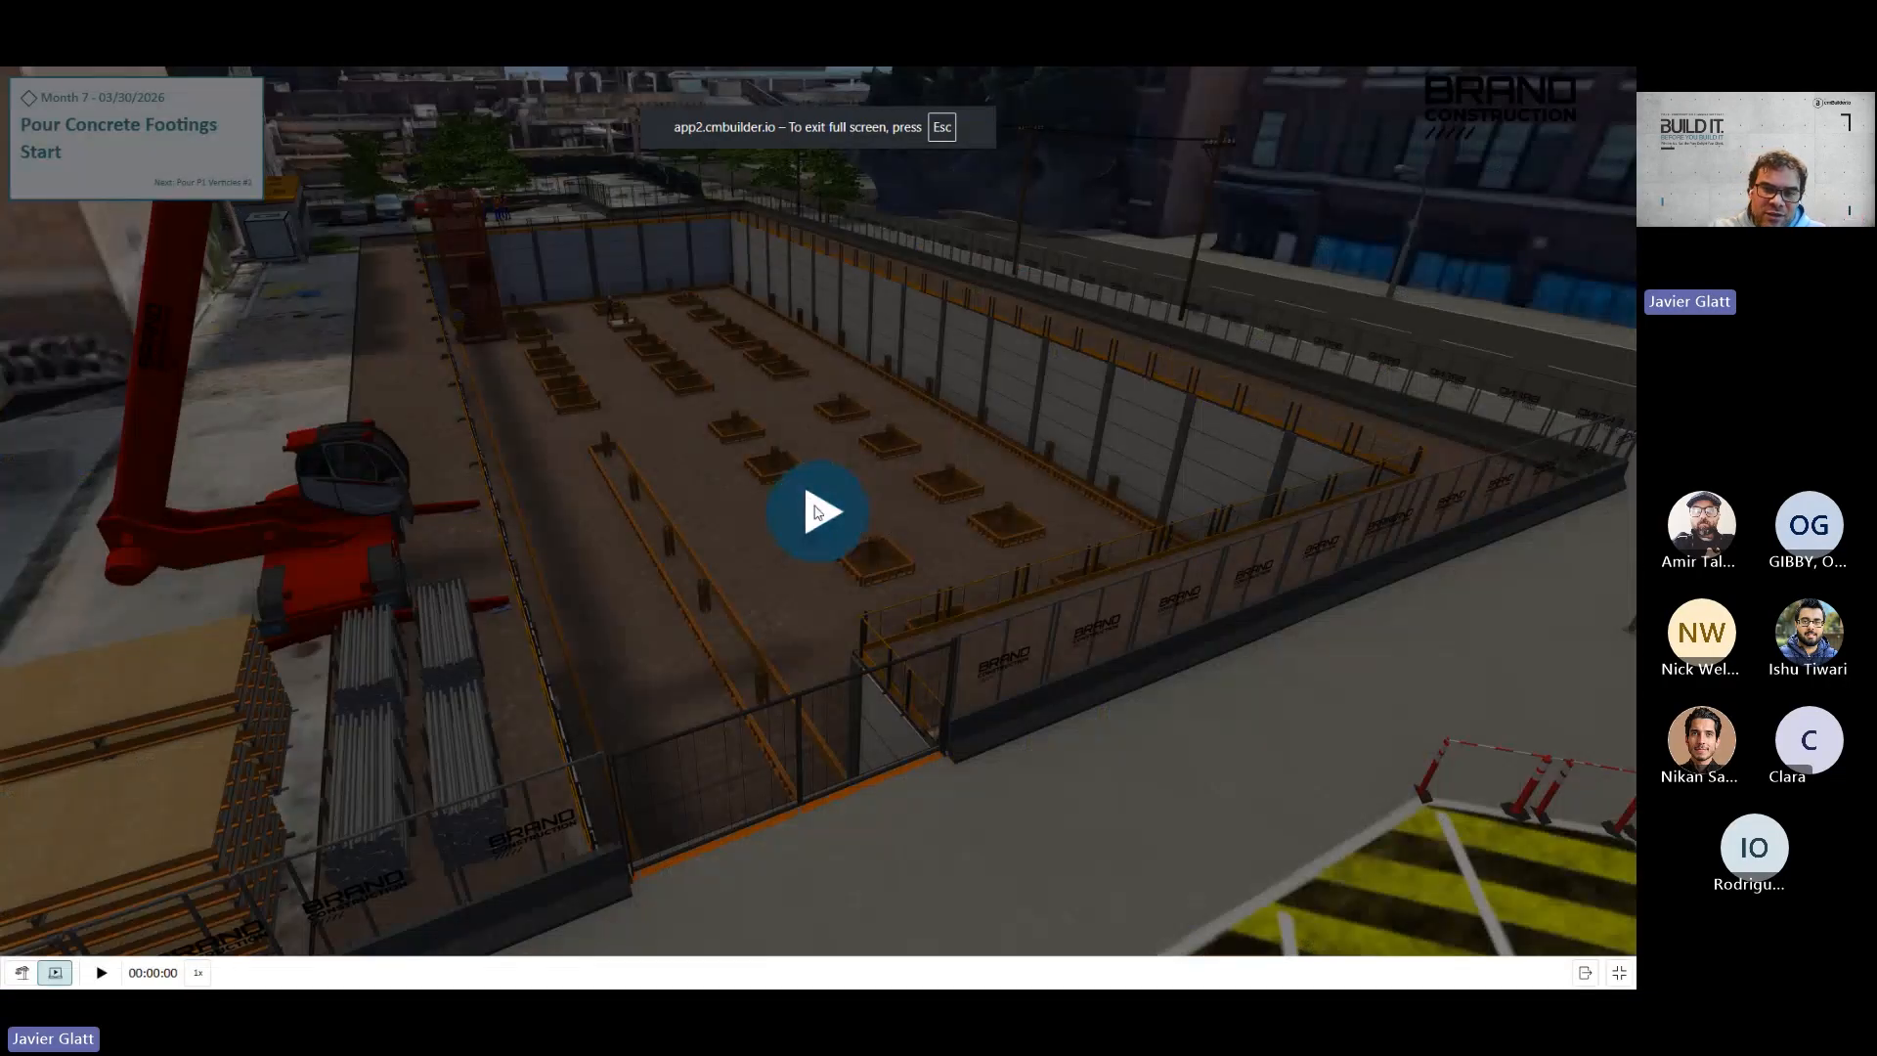
left_click(818, 515)
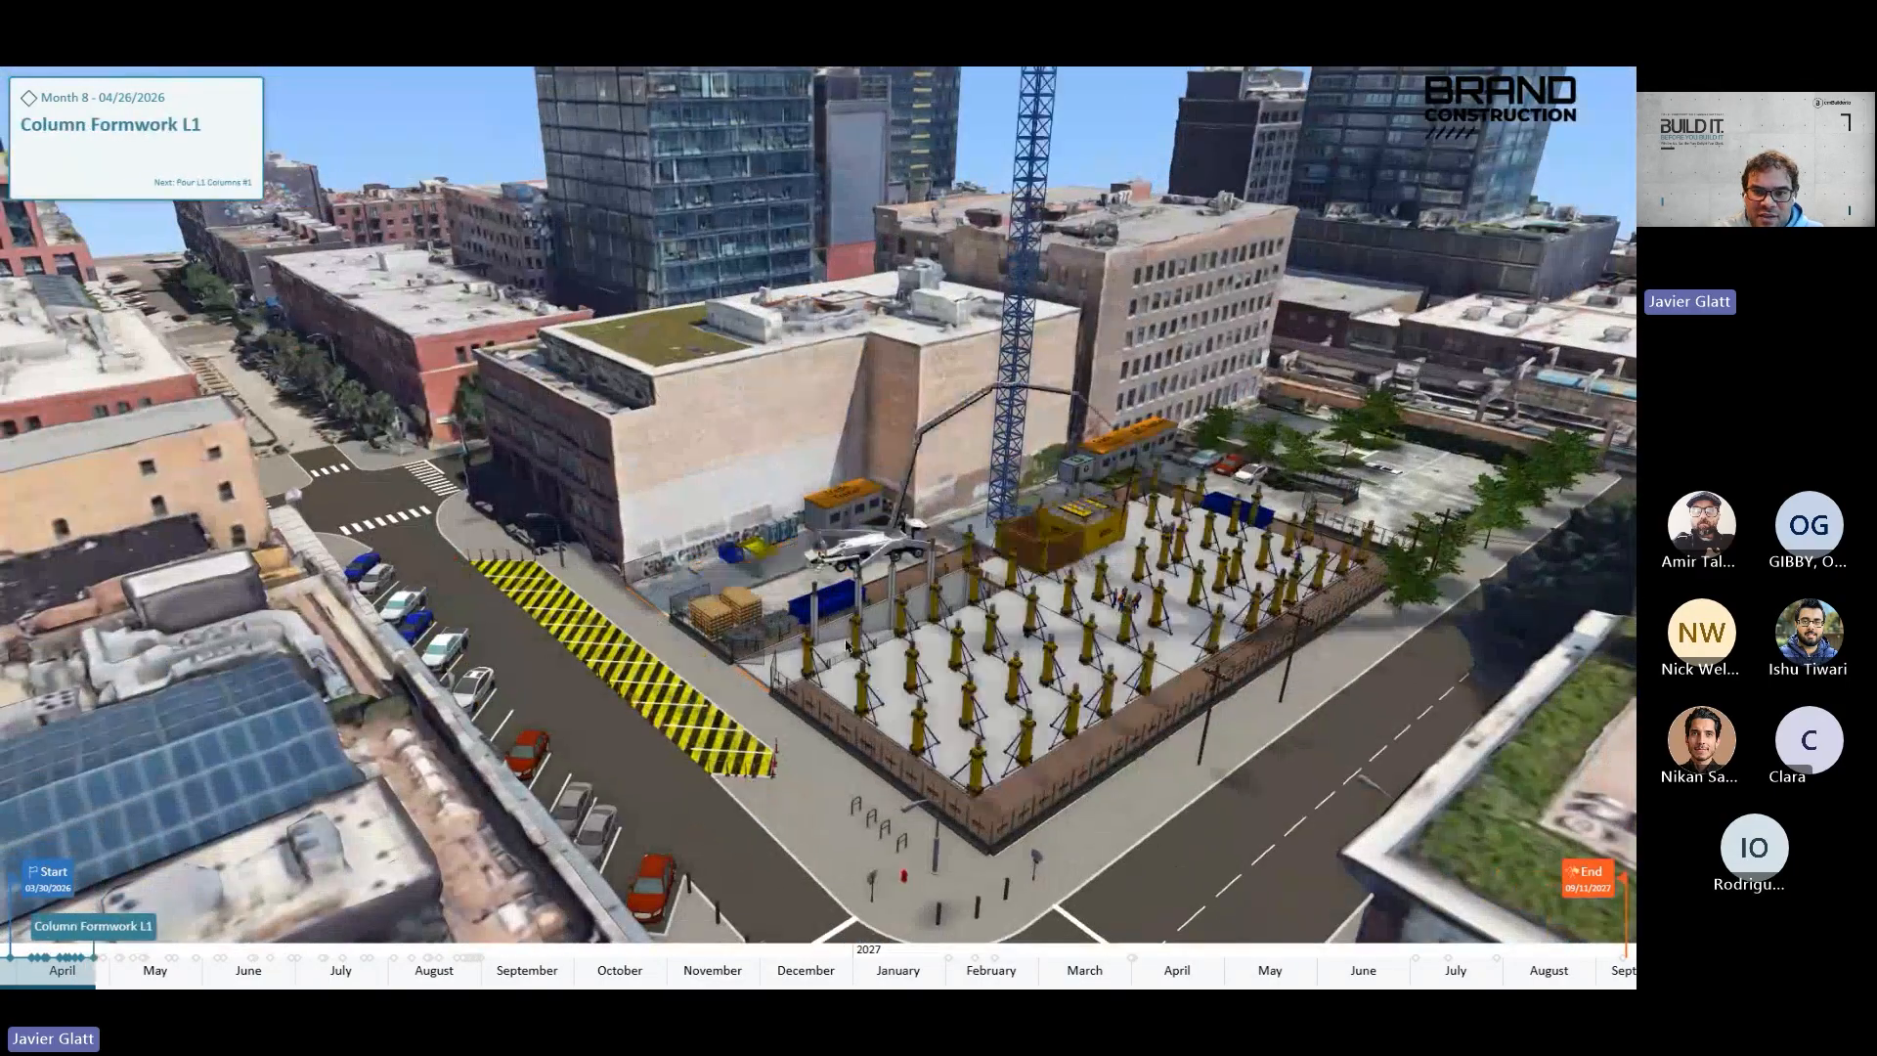
mouse_move(386, 976)
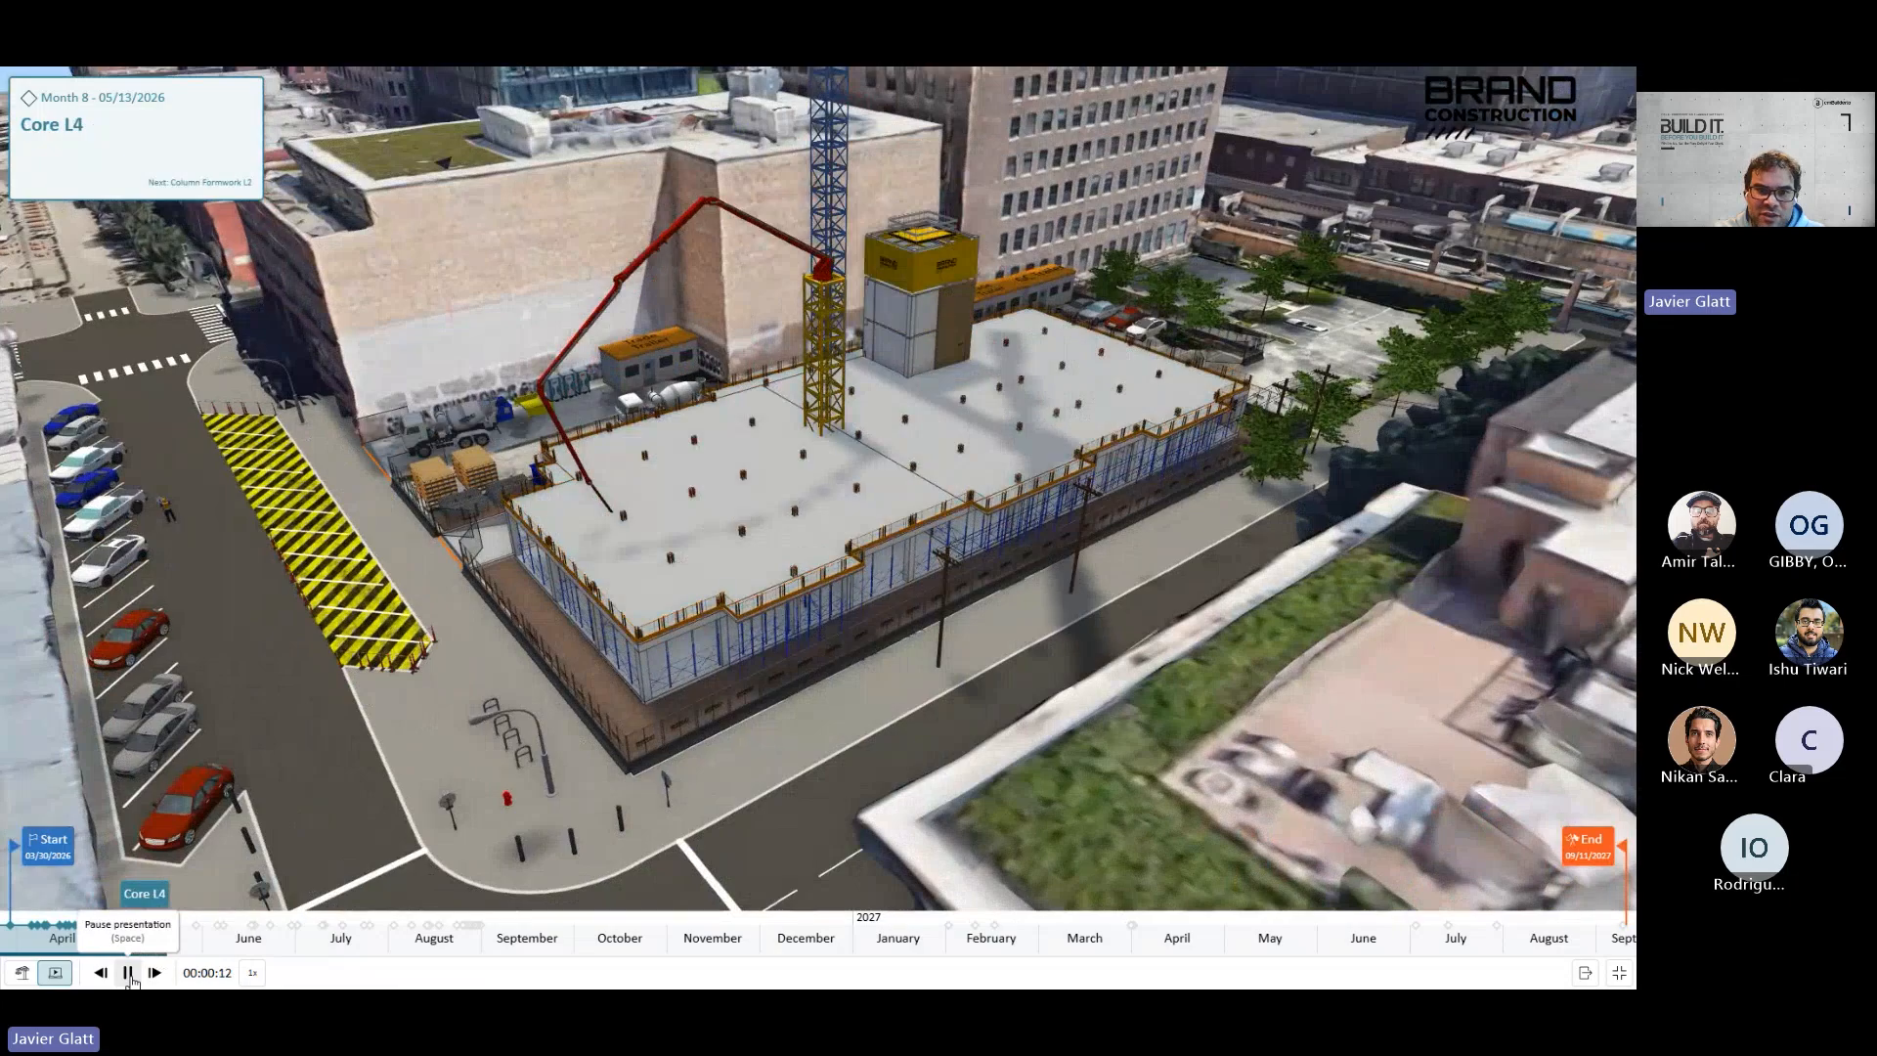
left_click(128, 973)
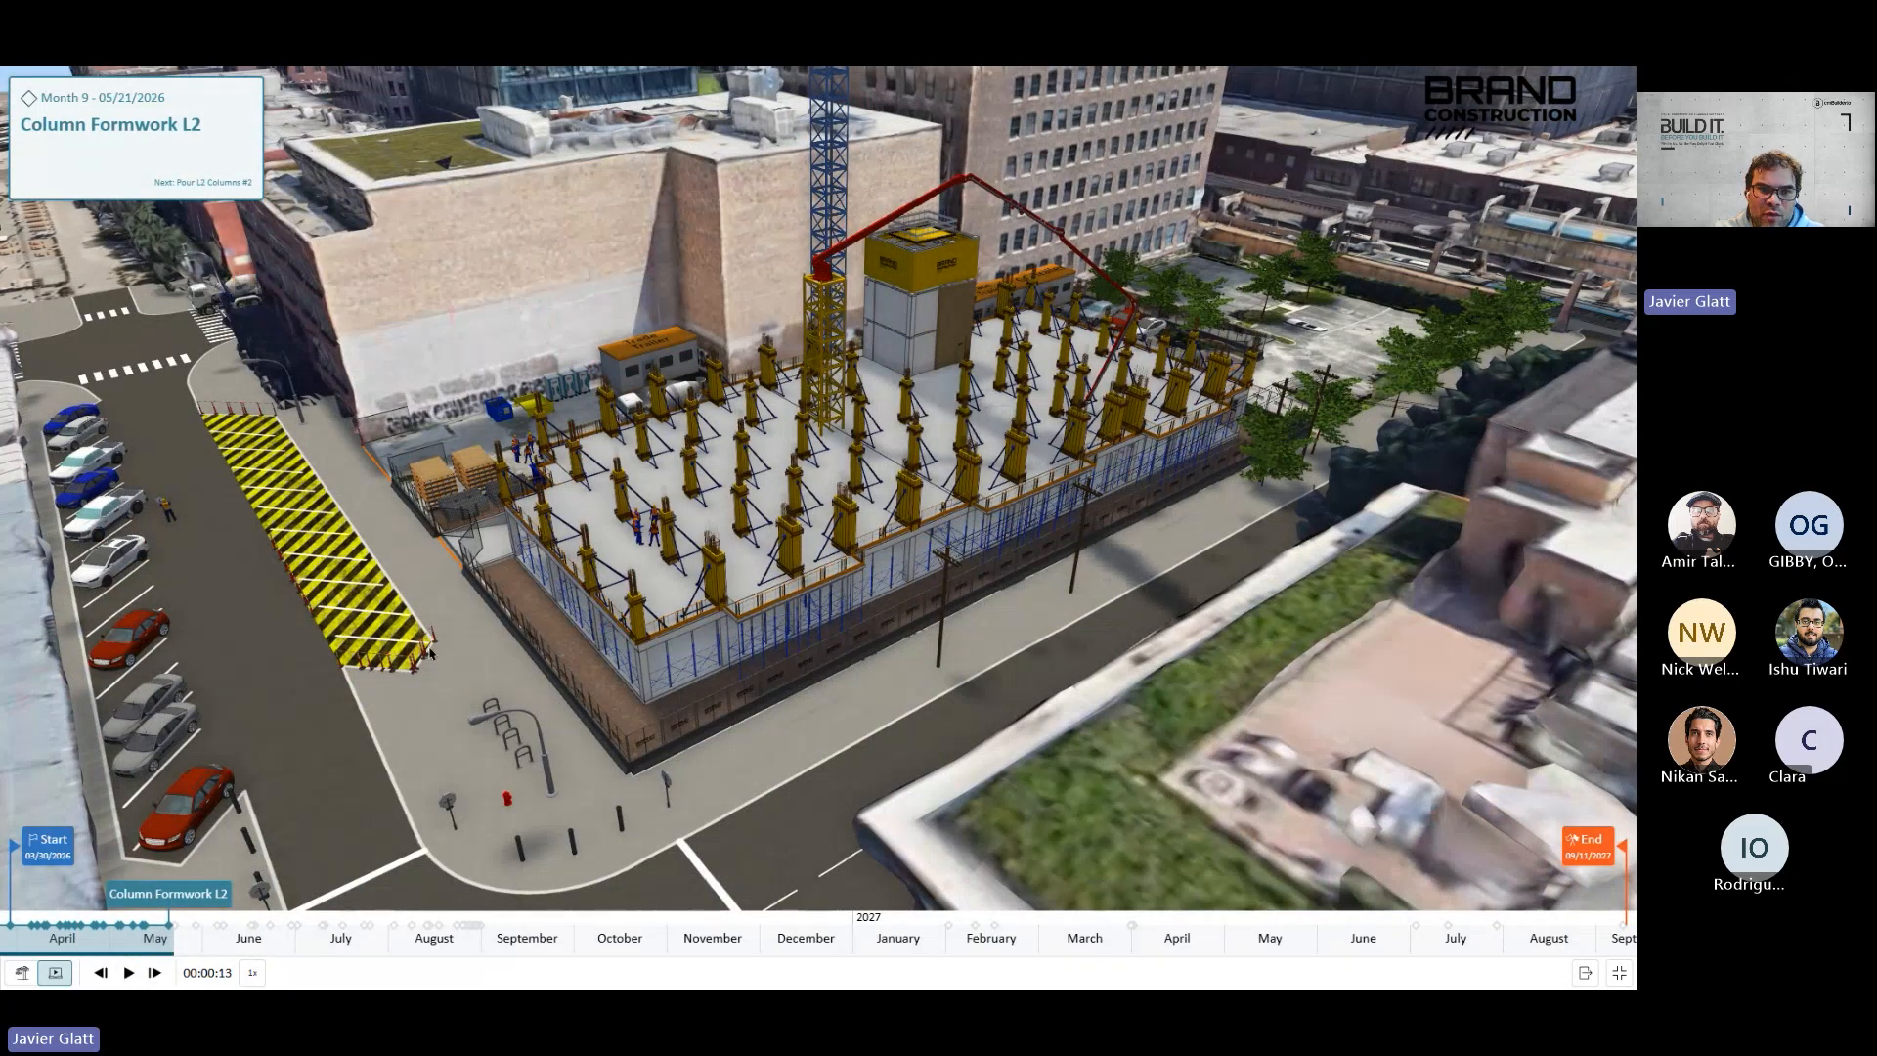
Step: Examine the shoring beneath the slab and the column formwork above it at the Column Formwork L2 milestone
left_click_drag(564, 624, 753, 543)
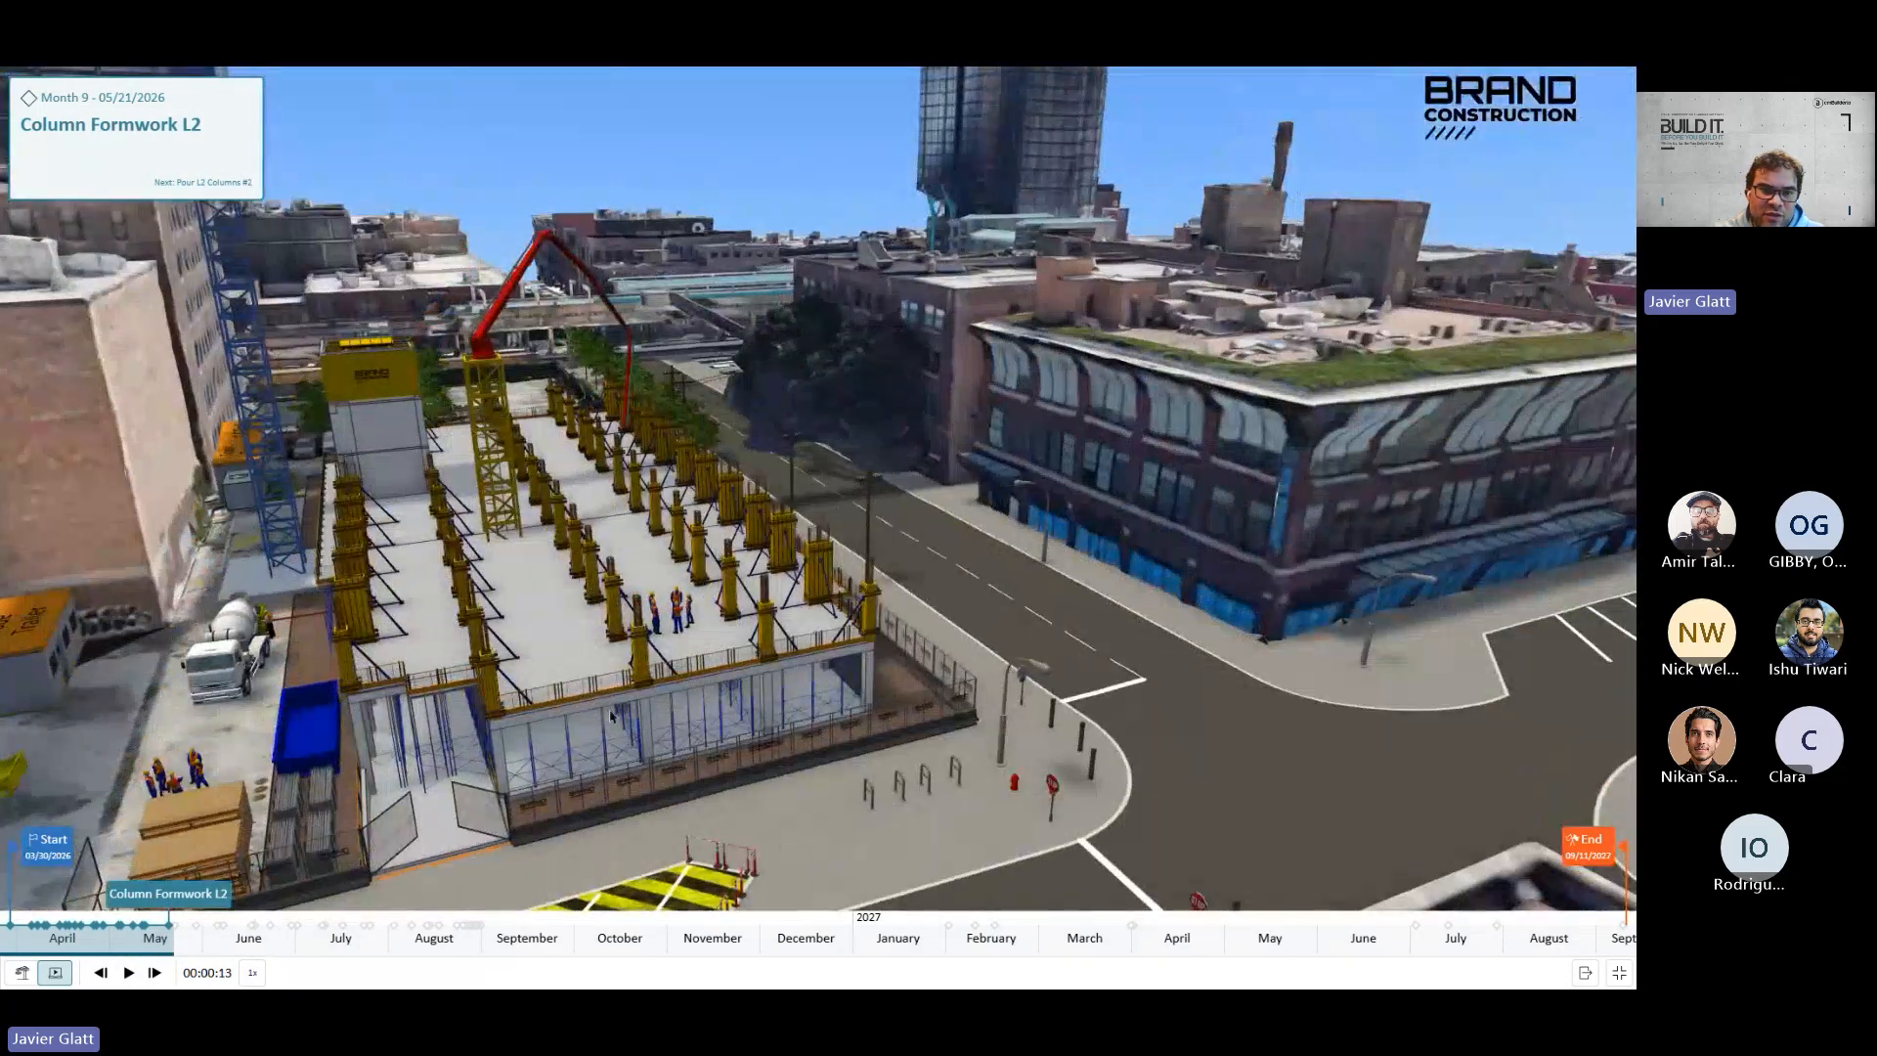
scroll(610, 642, "up", 4)
scroll(609, 642, "up", 5)
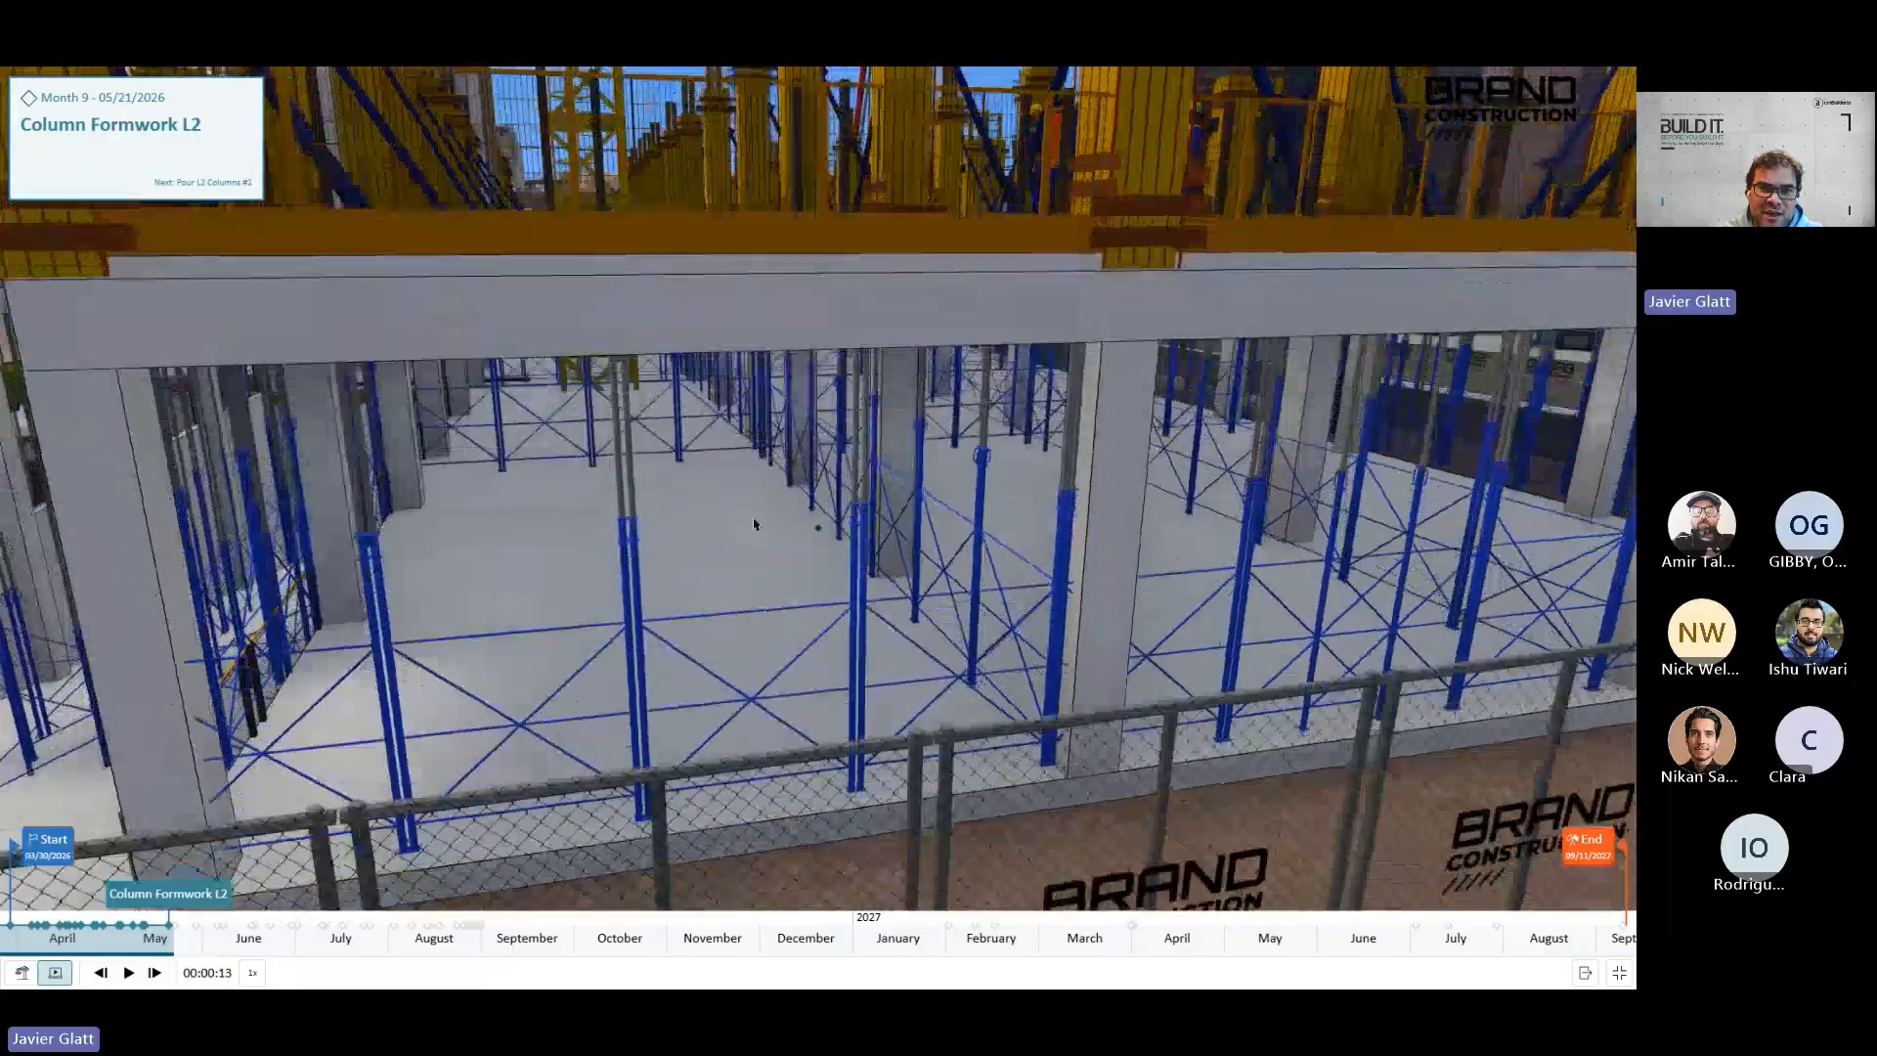
scroll(650, 423, "up", 5)
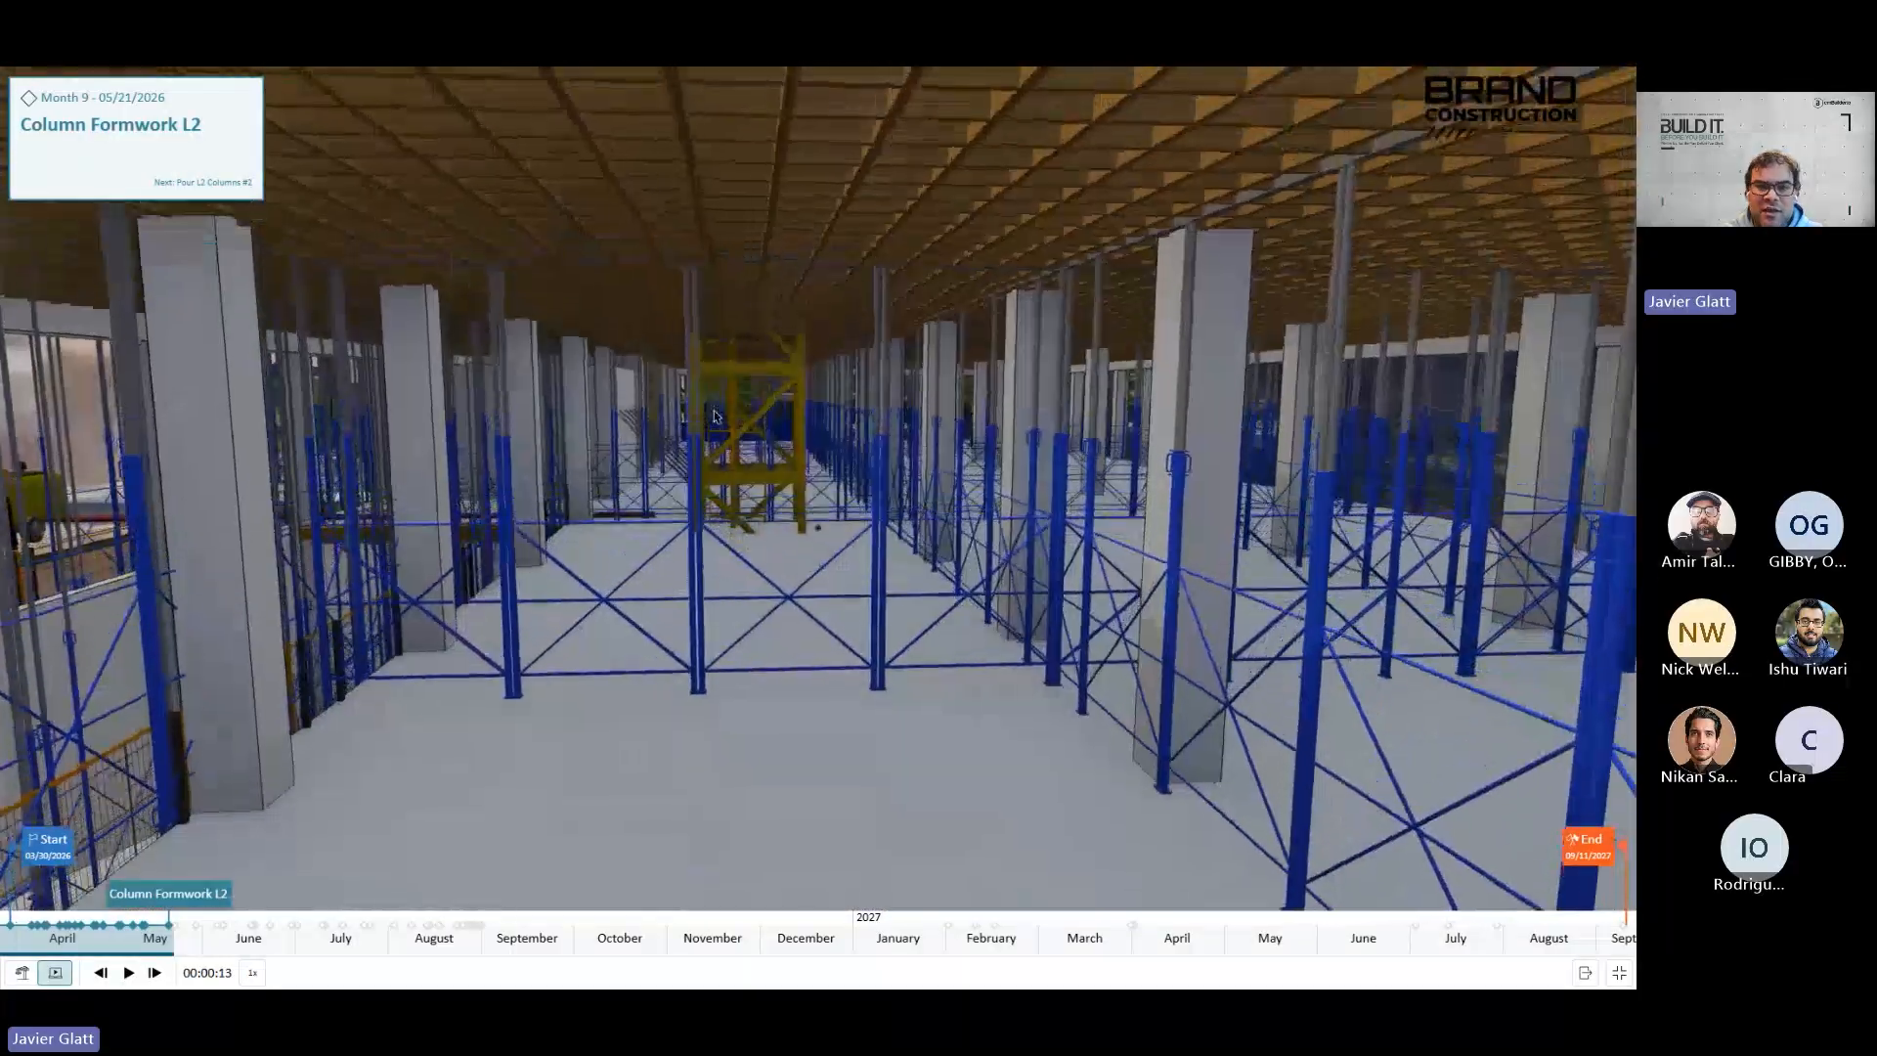
scroll(729, 377, "up", 6)
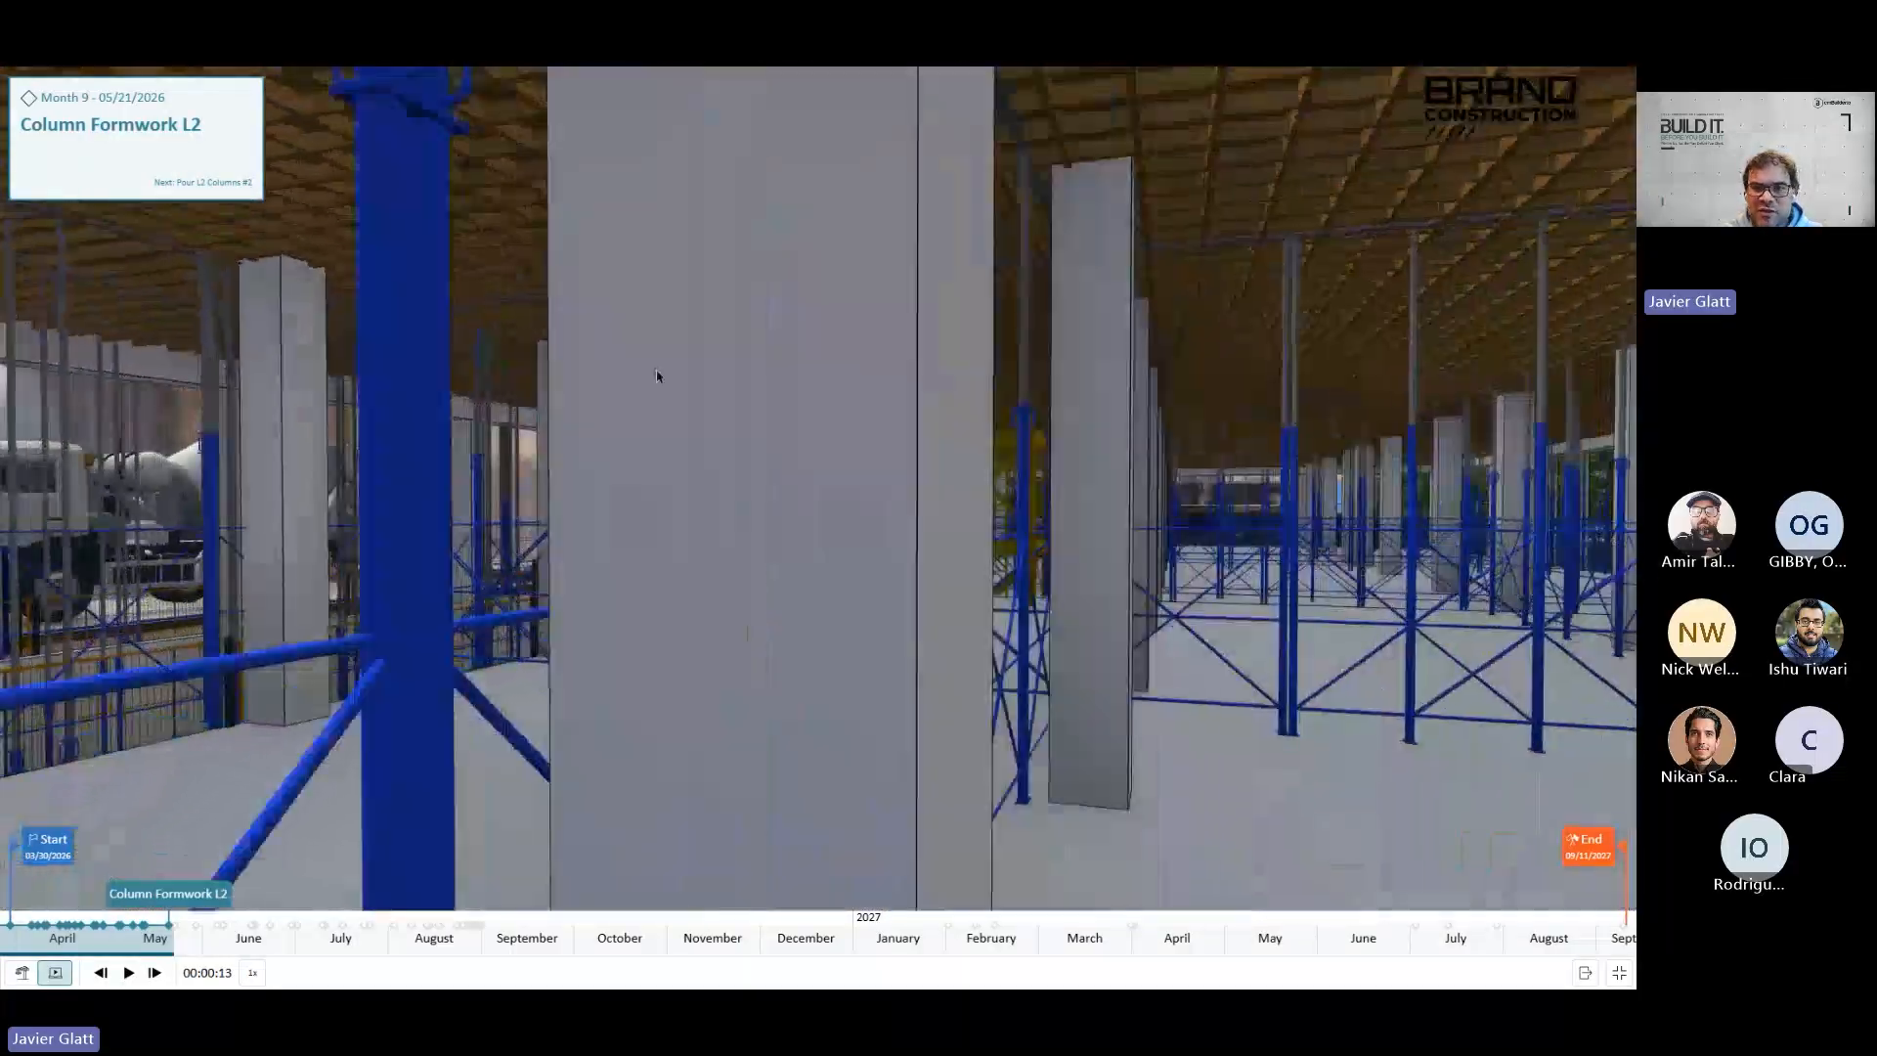
scroll(631, 379, "up", 6)
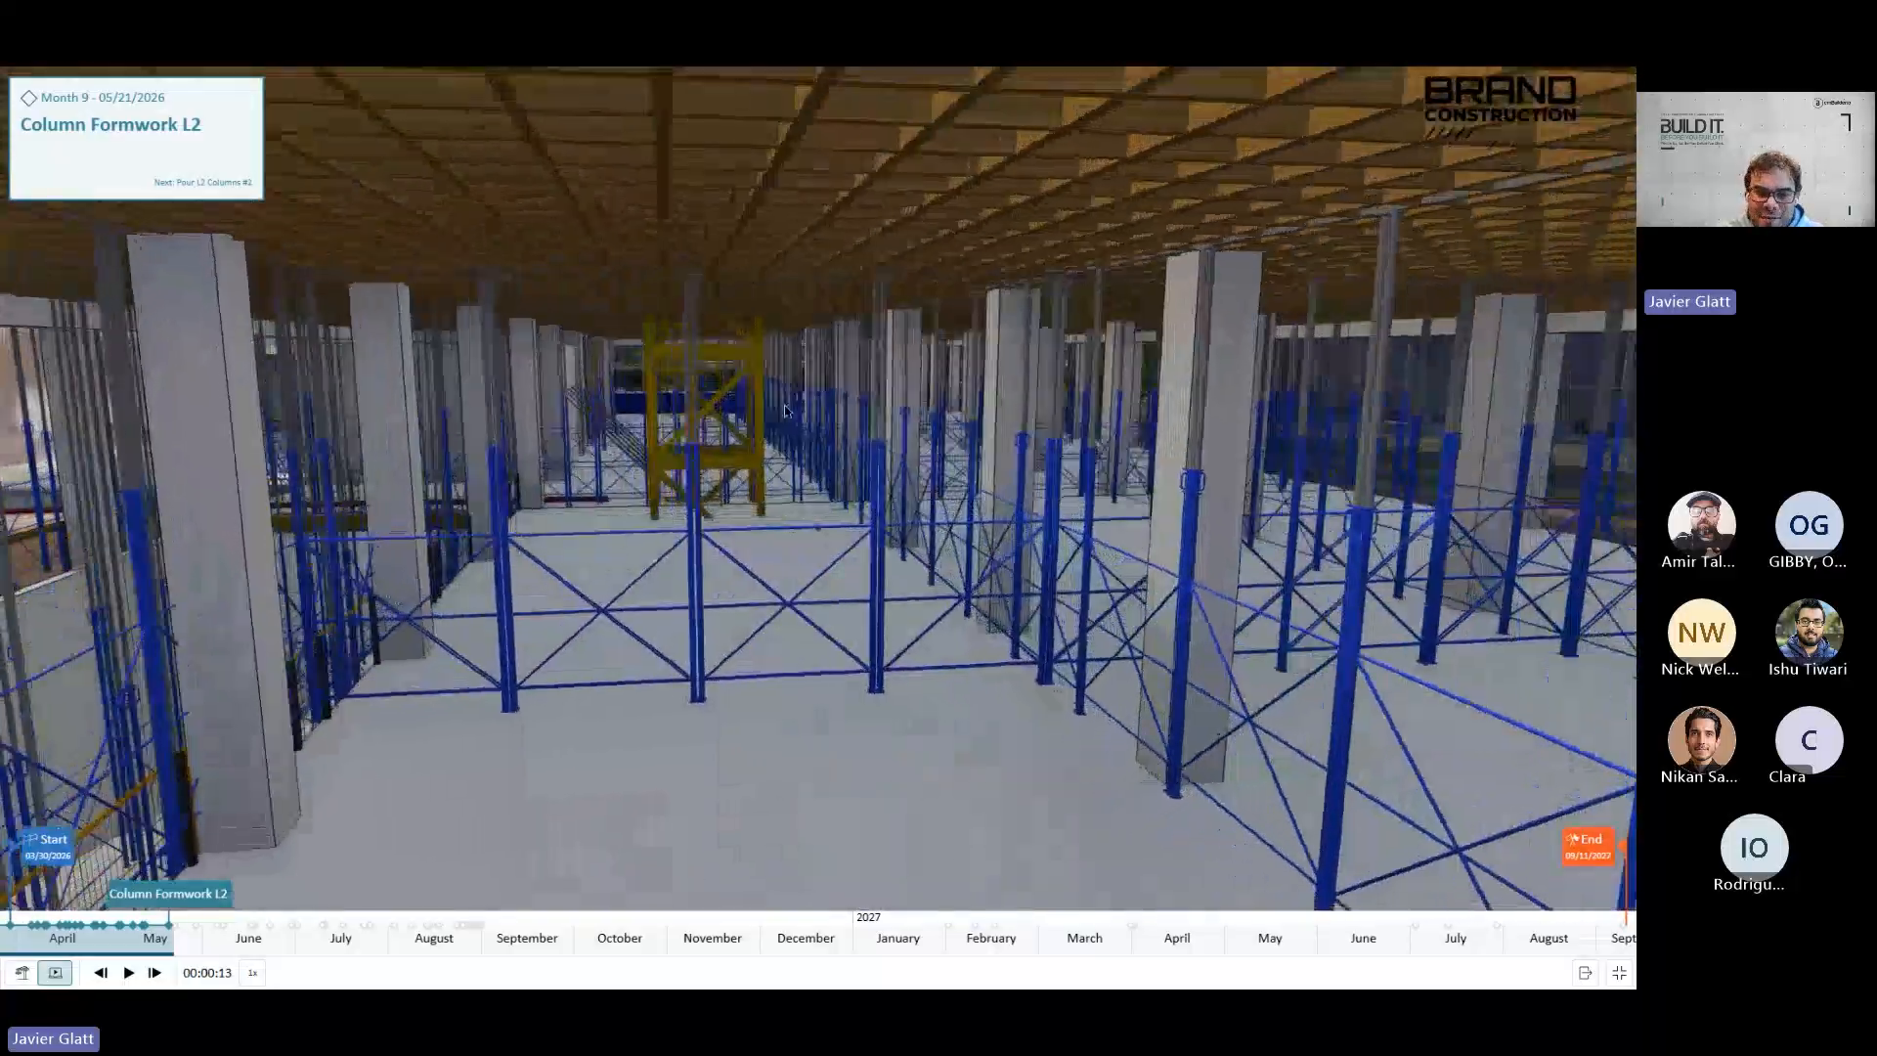
middle_click_drag(787, 412, 796, 519)
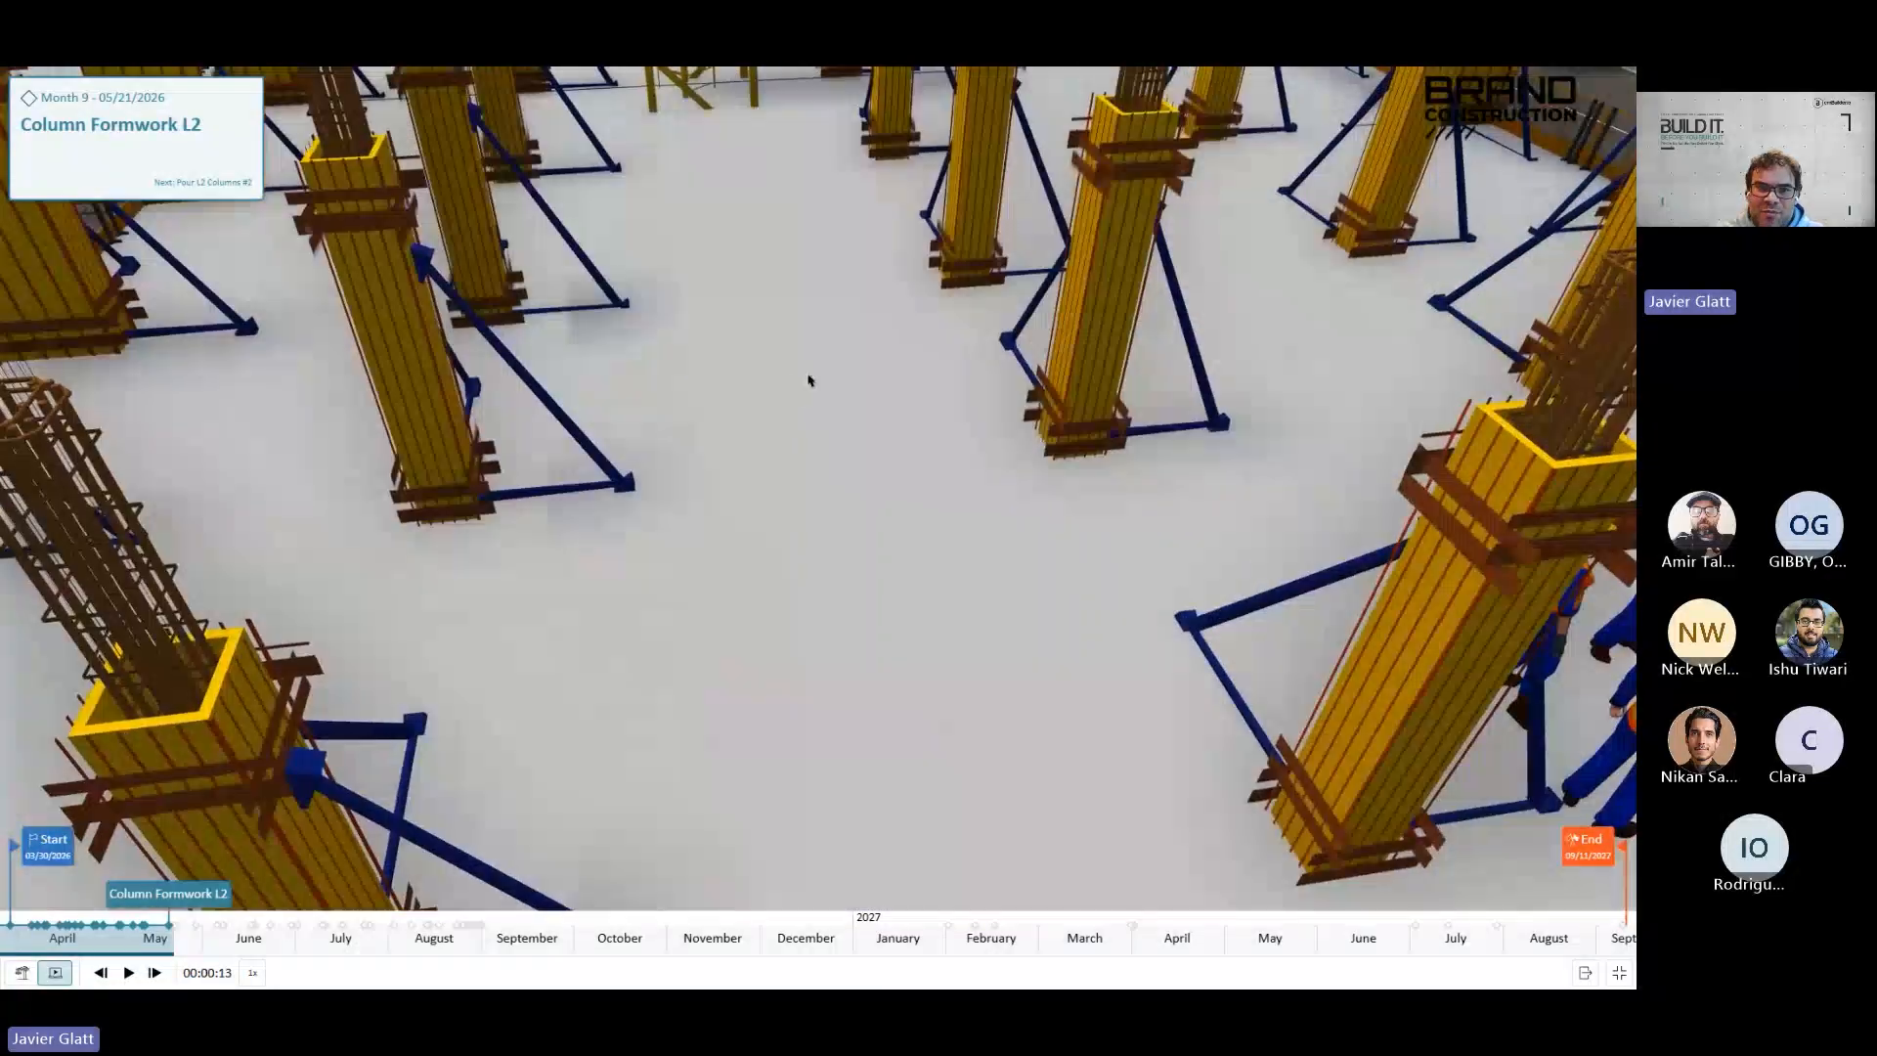
scroll(809, 489, "down", 4)
scroll(808, 510, "down", 8)
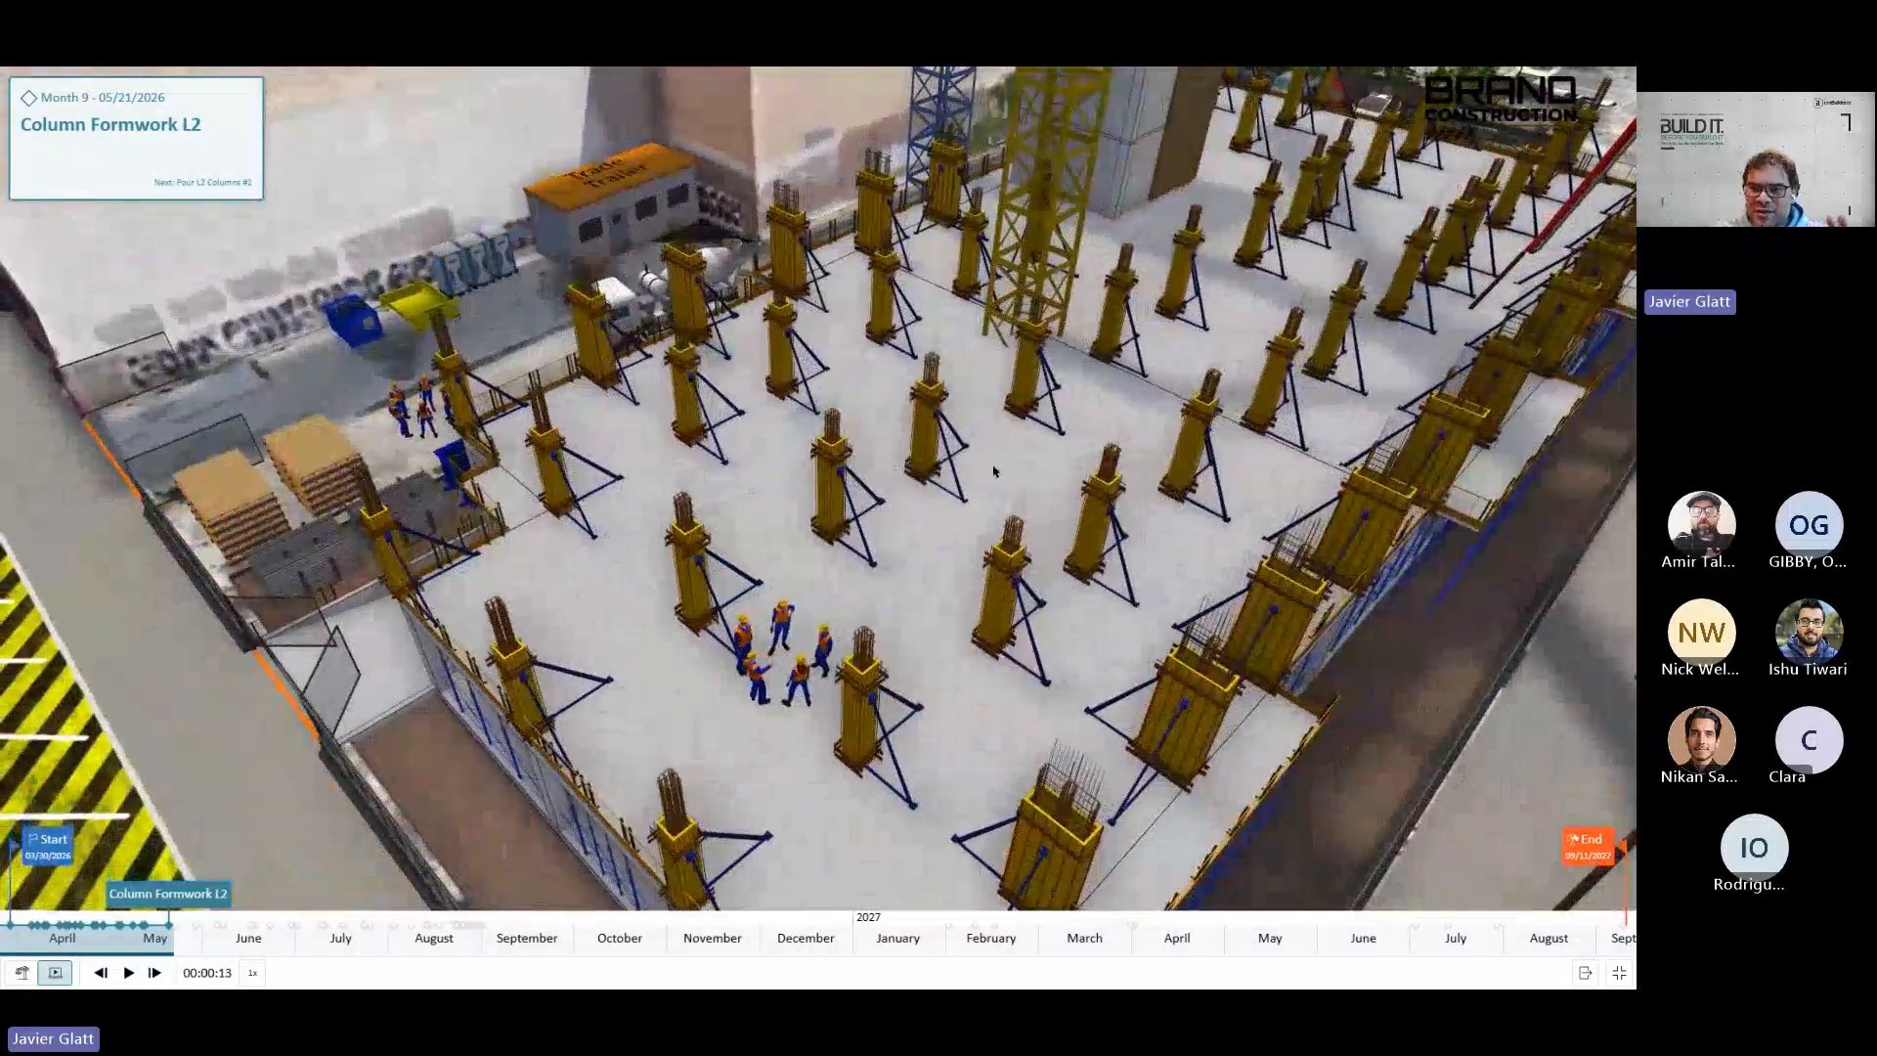
scroll(993, 472, "down", 6)
middle_click_drag(993, 471, 831, 481)
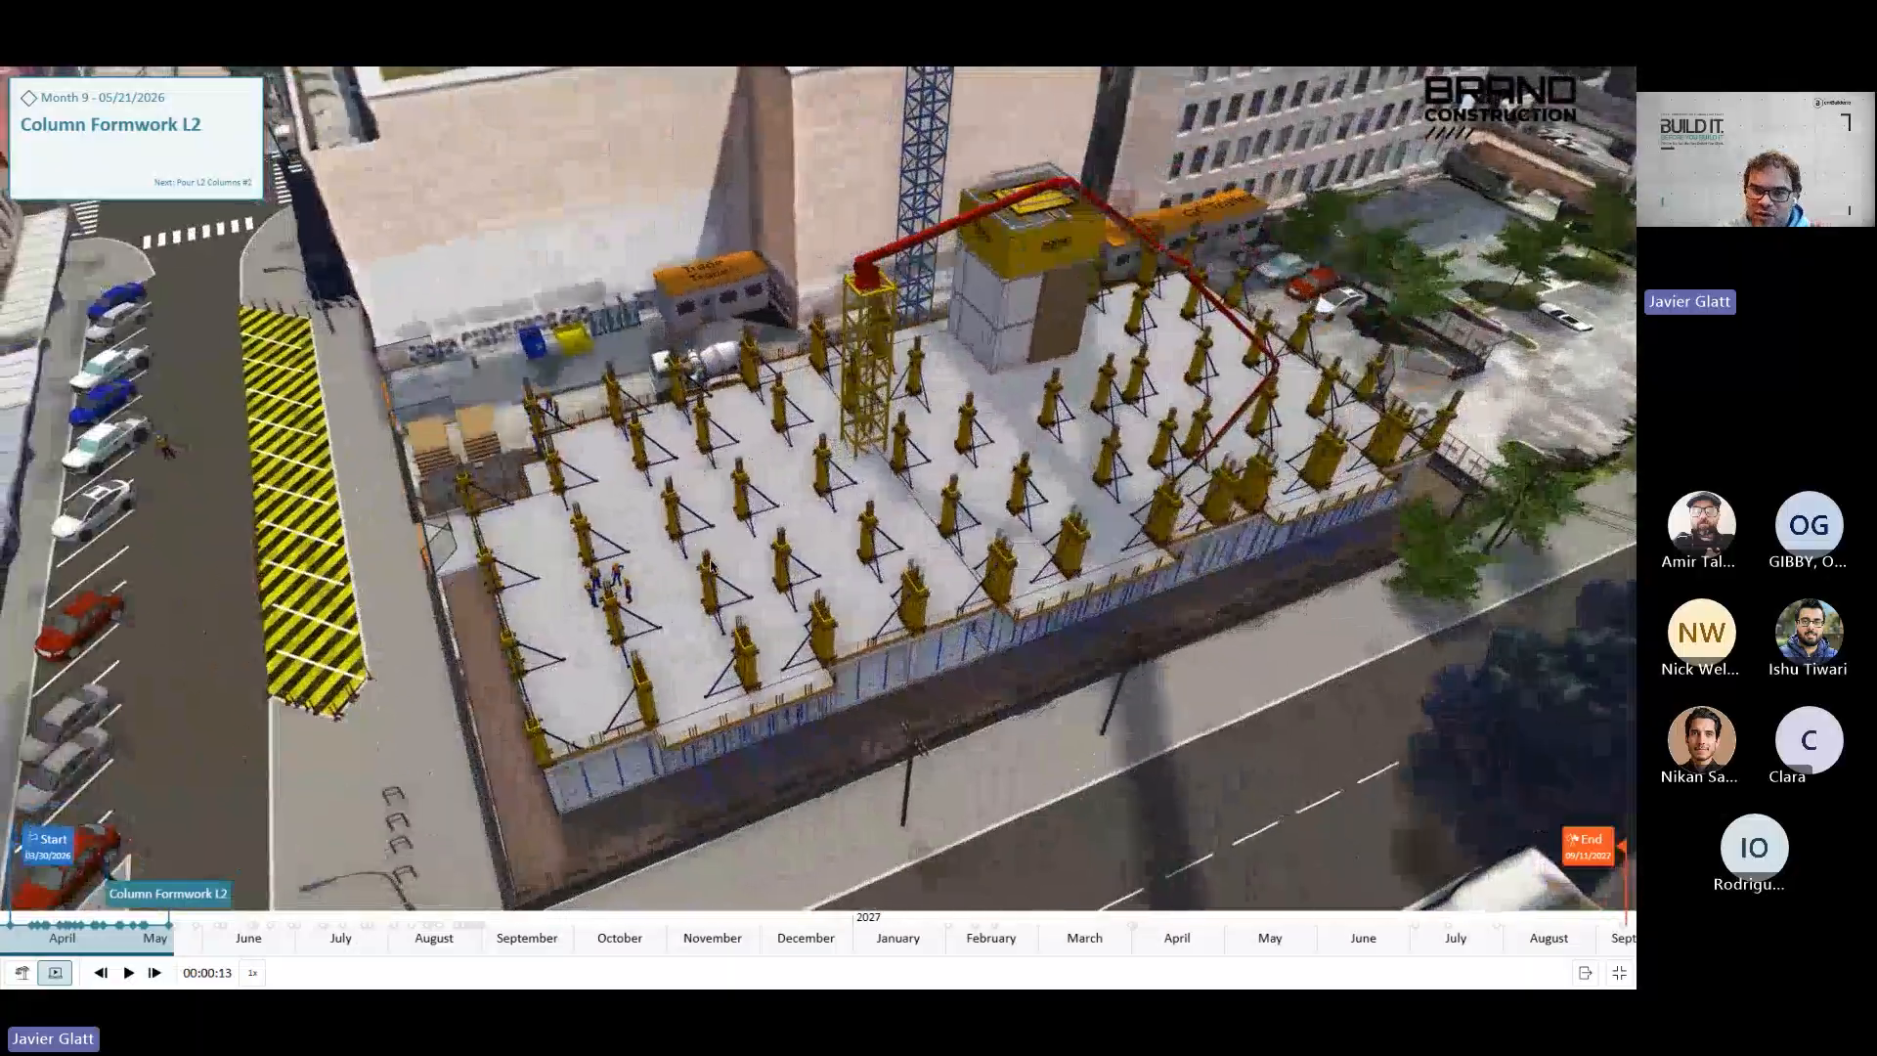
Step: Play the rest of the construction presentation and return to site plan view
left_click(130, 973)
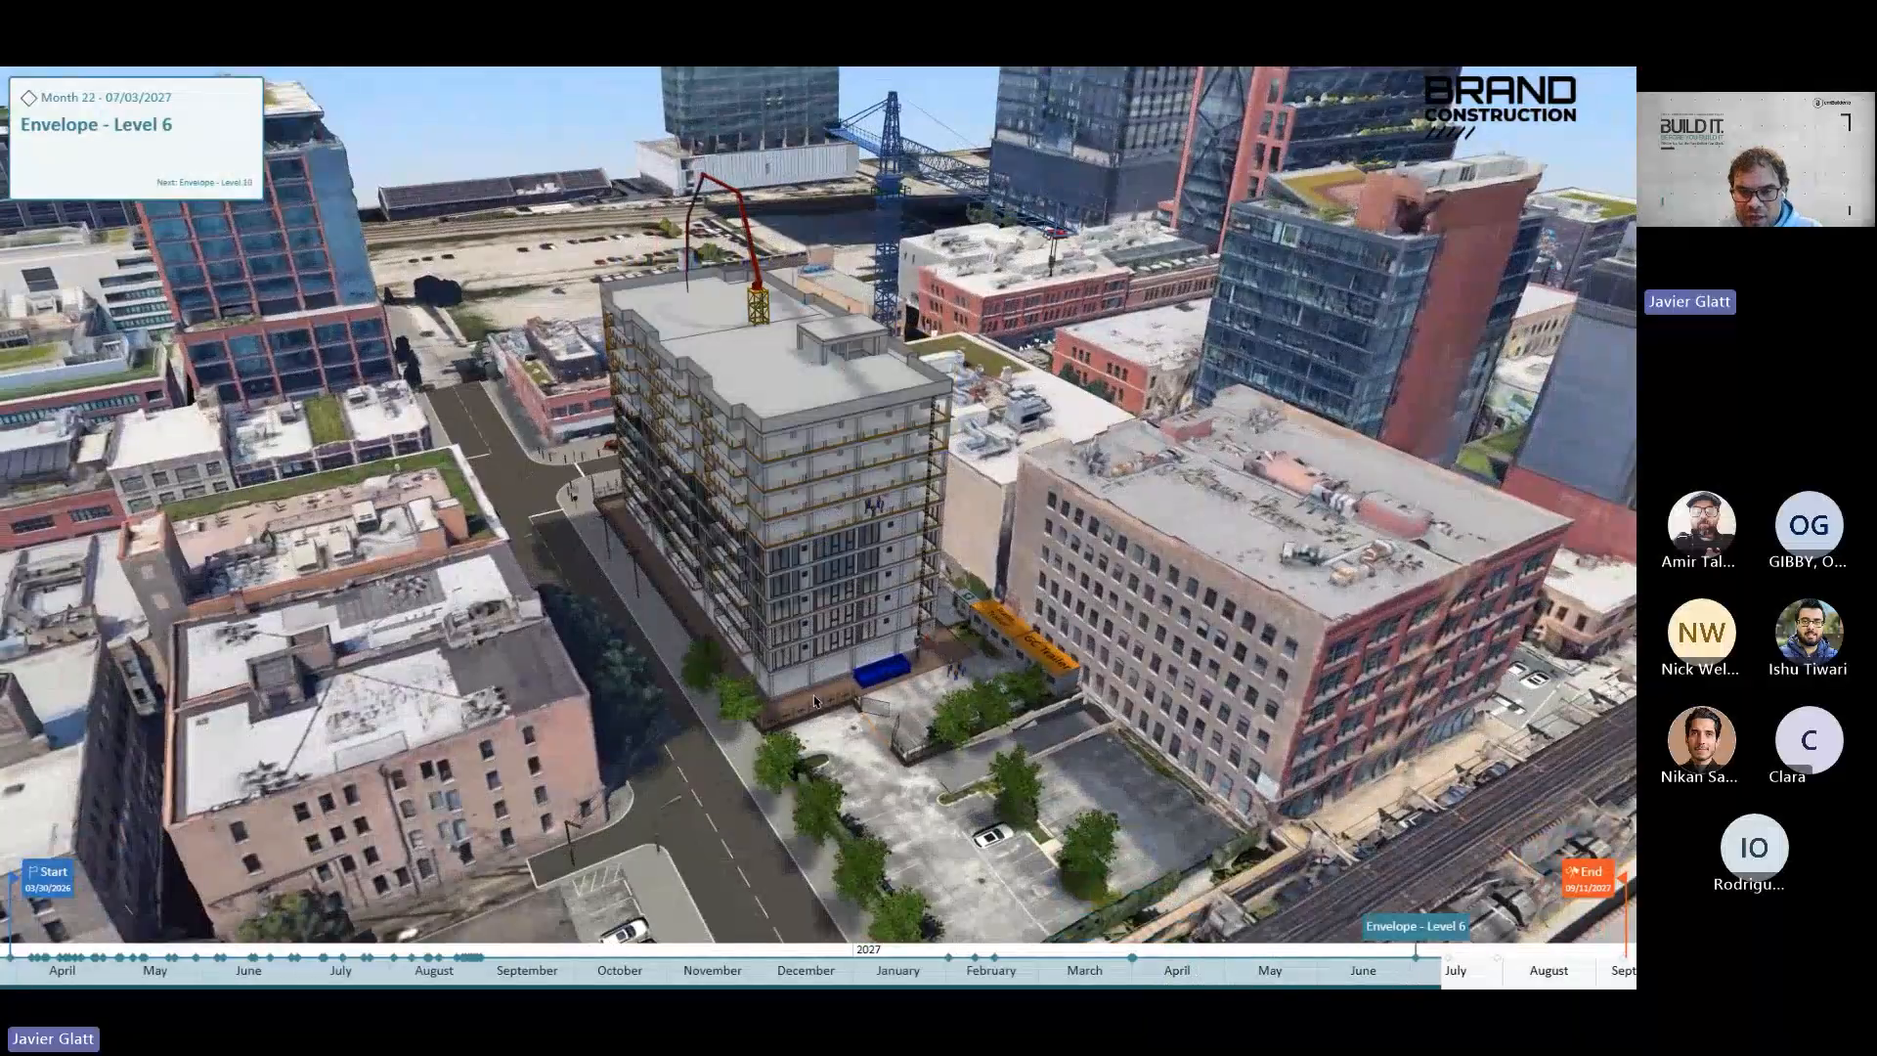
key("Escape")
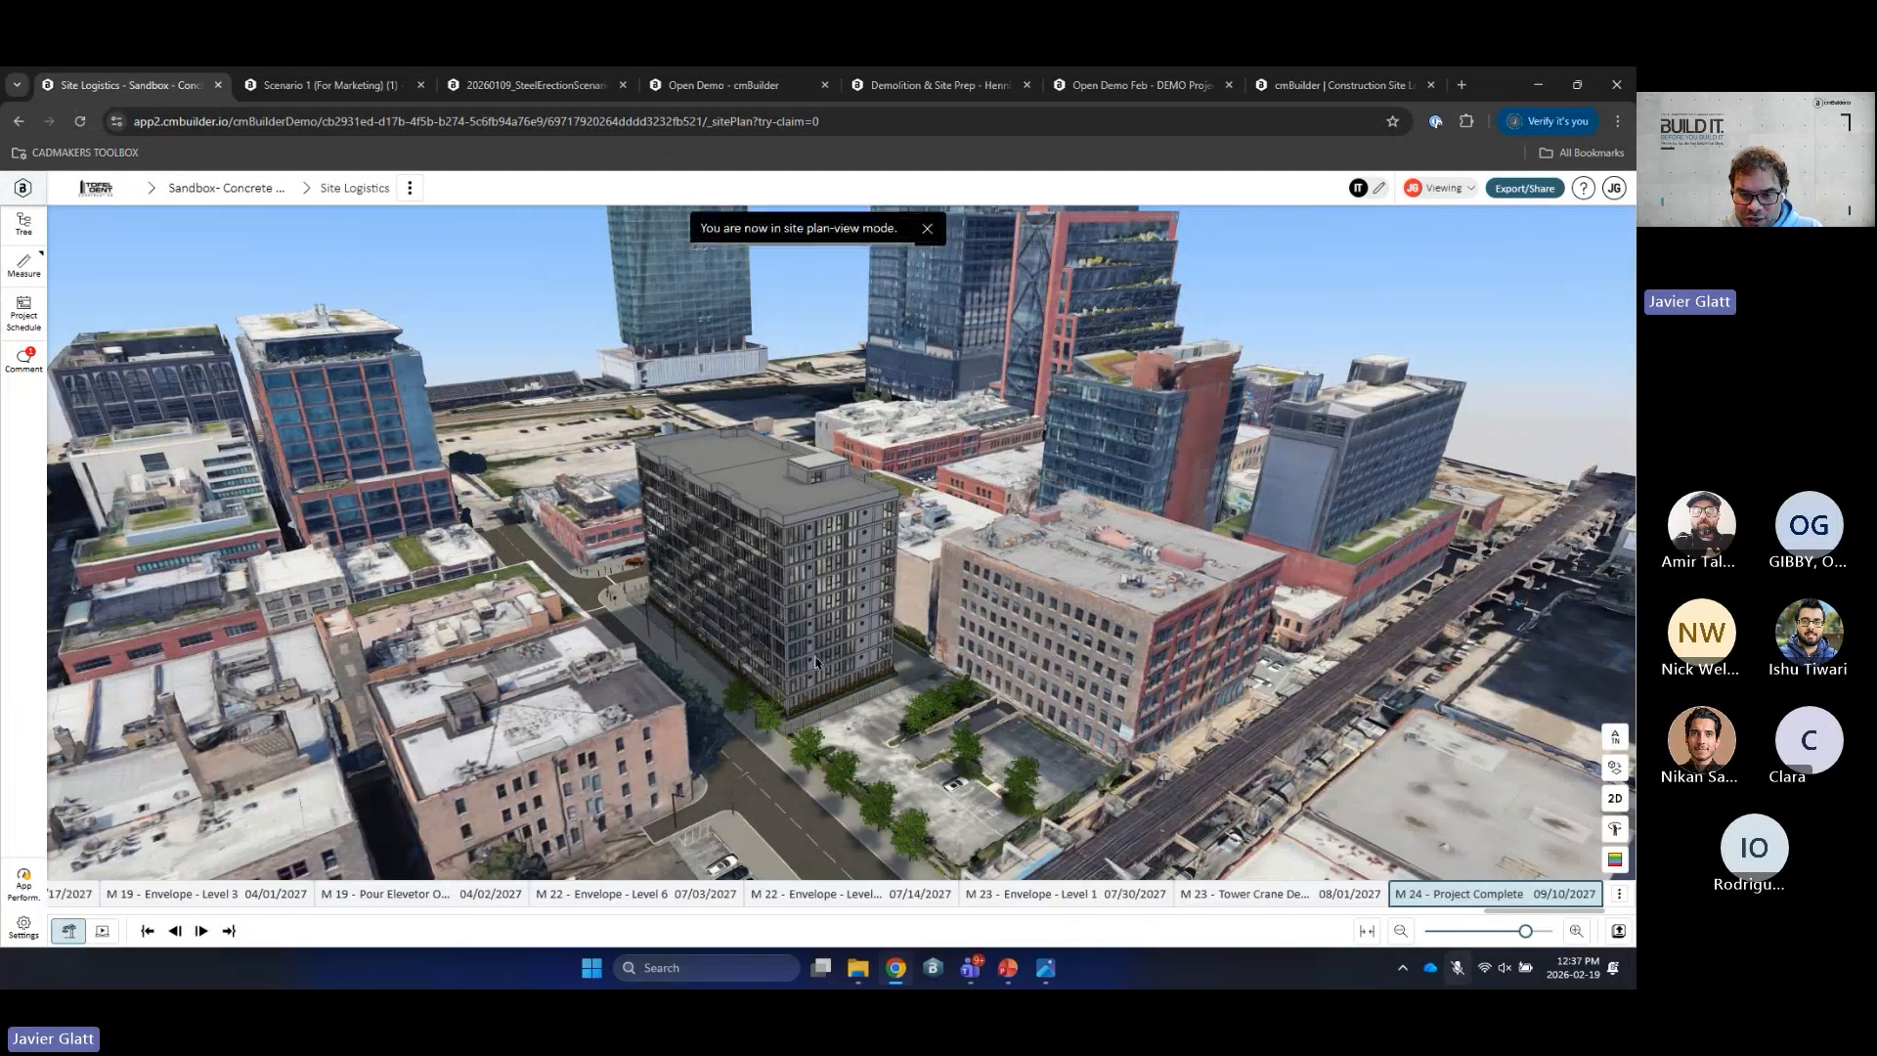
Step: Examine the completed building from above and move the site plan to the month 5 Clear Site milestone
scroll(839, 658, "up", 3)
left_click_drag(839, 658, 1276, 426)
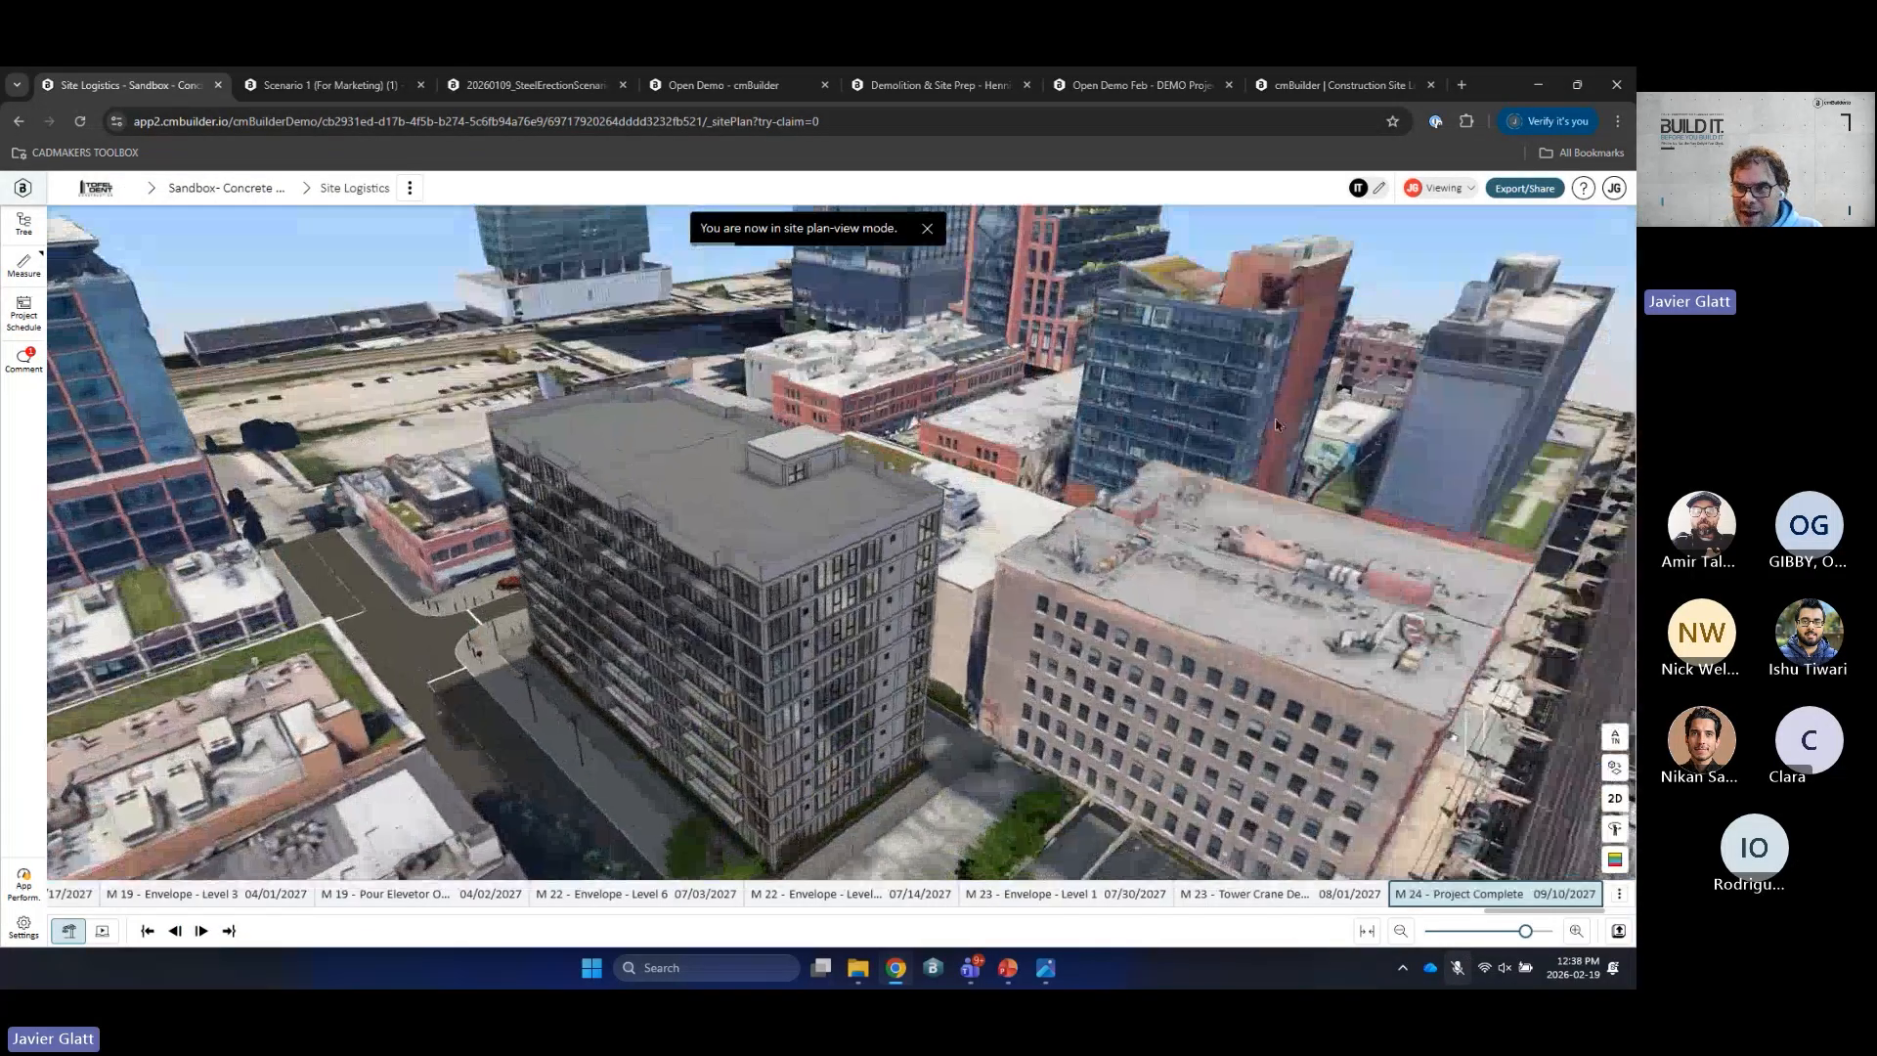
left_click_drag(767, 625, 819, 647)
key("Right")
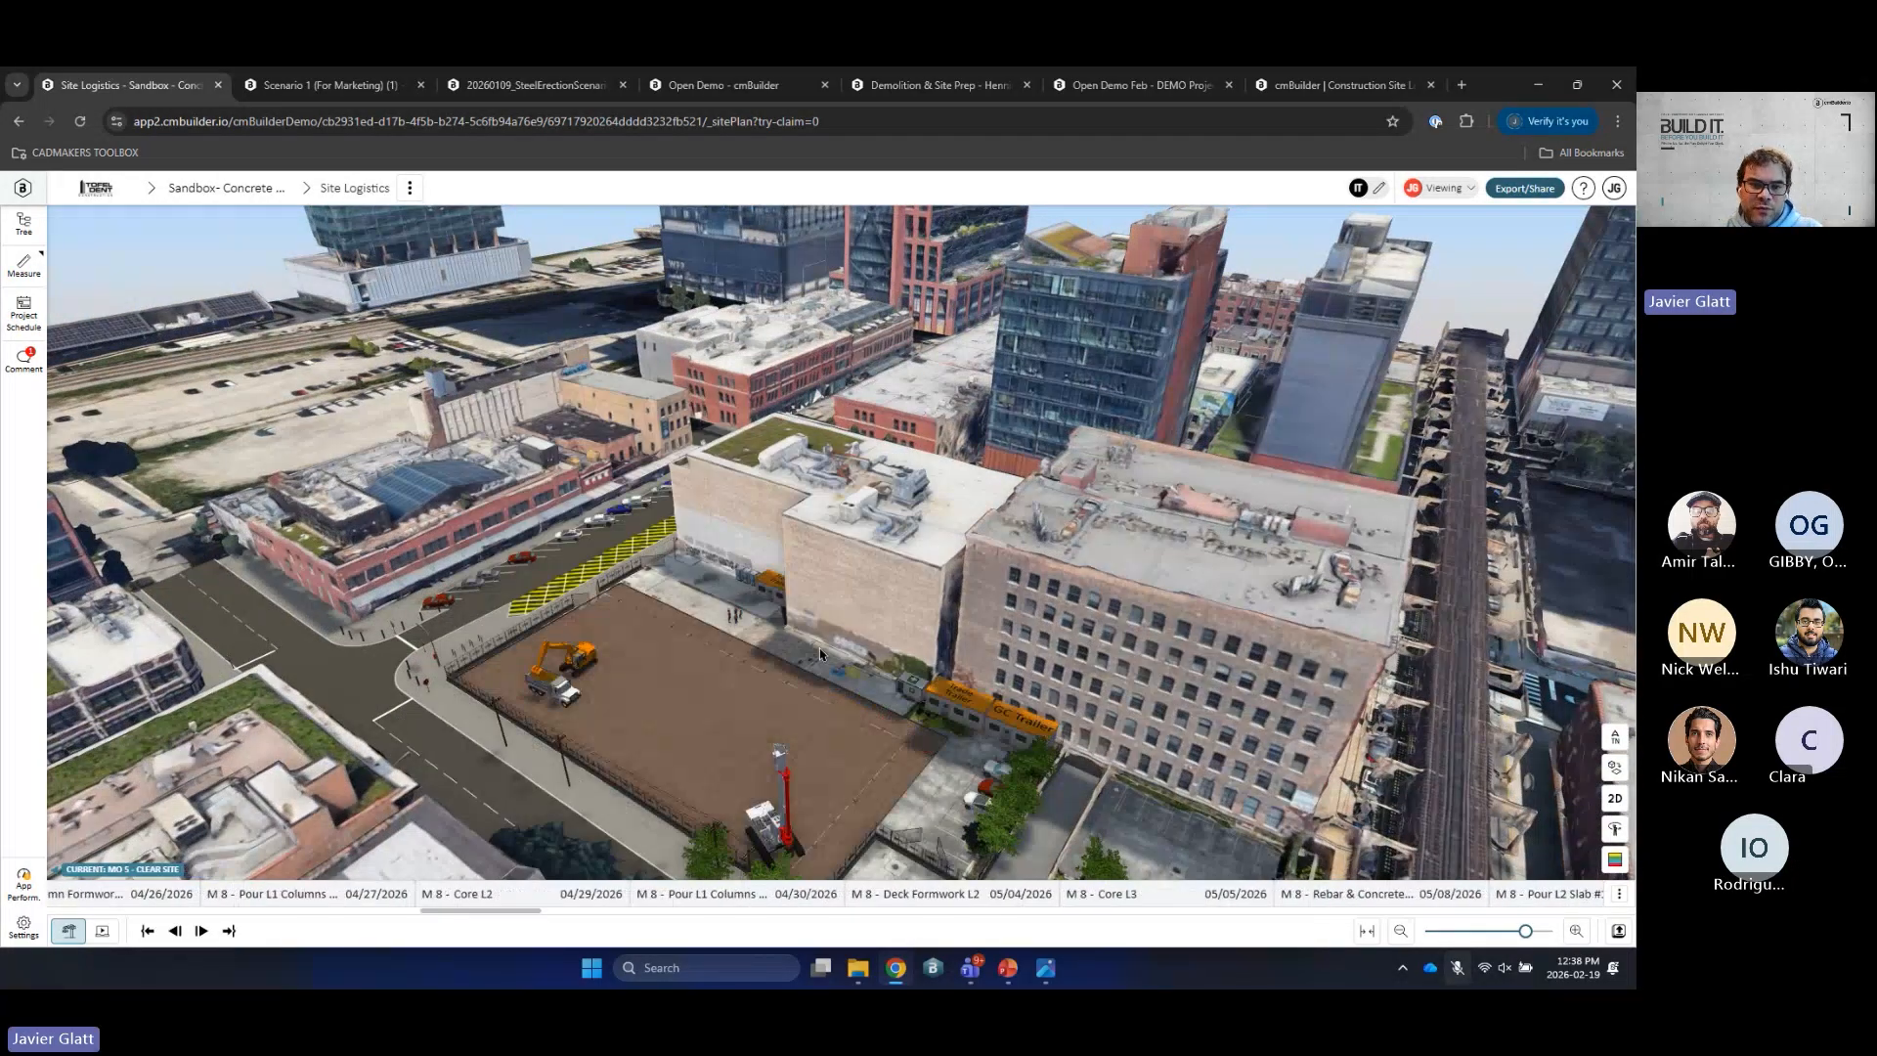
Step: Advance the site plan to the M 7 Pour Concrete Footings milestone dated 03/30/2026 and frame the excavation pit up close
left_click_drag(631, 700, 798, 746)
key("Right")
key("Right")
key("Right")
key("Right")
key("Right")
scroll(798, 751, "up", 4)
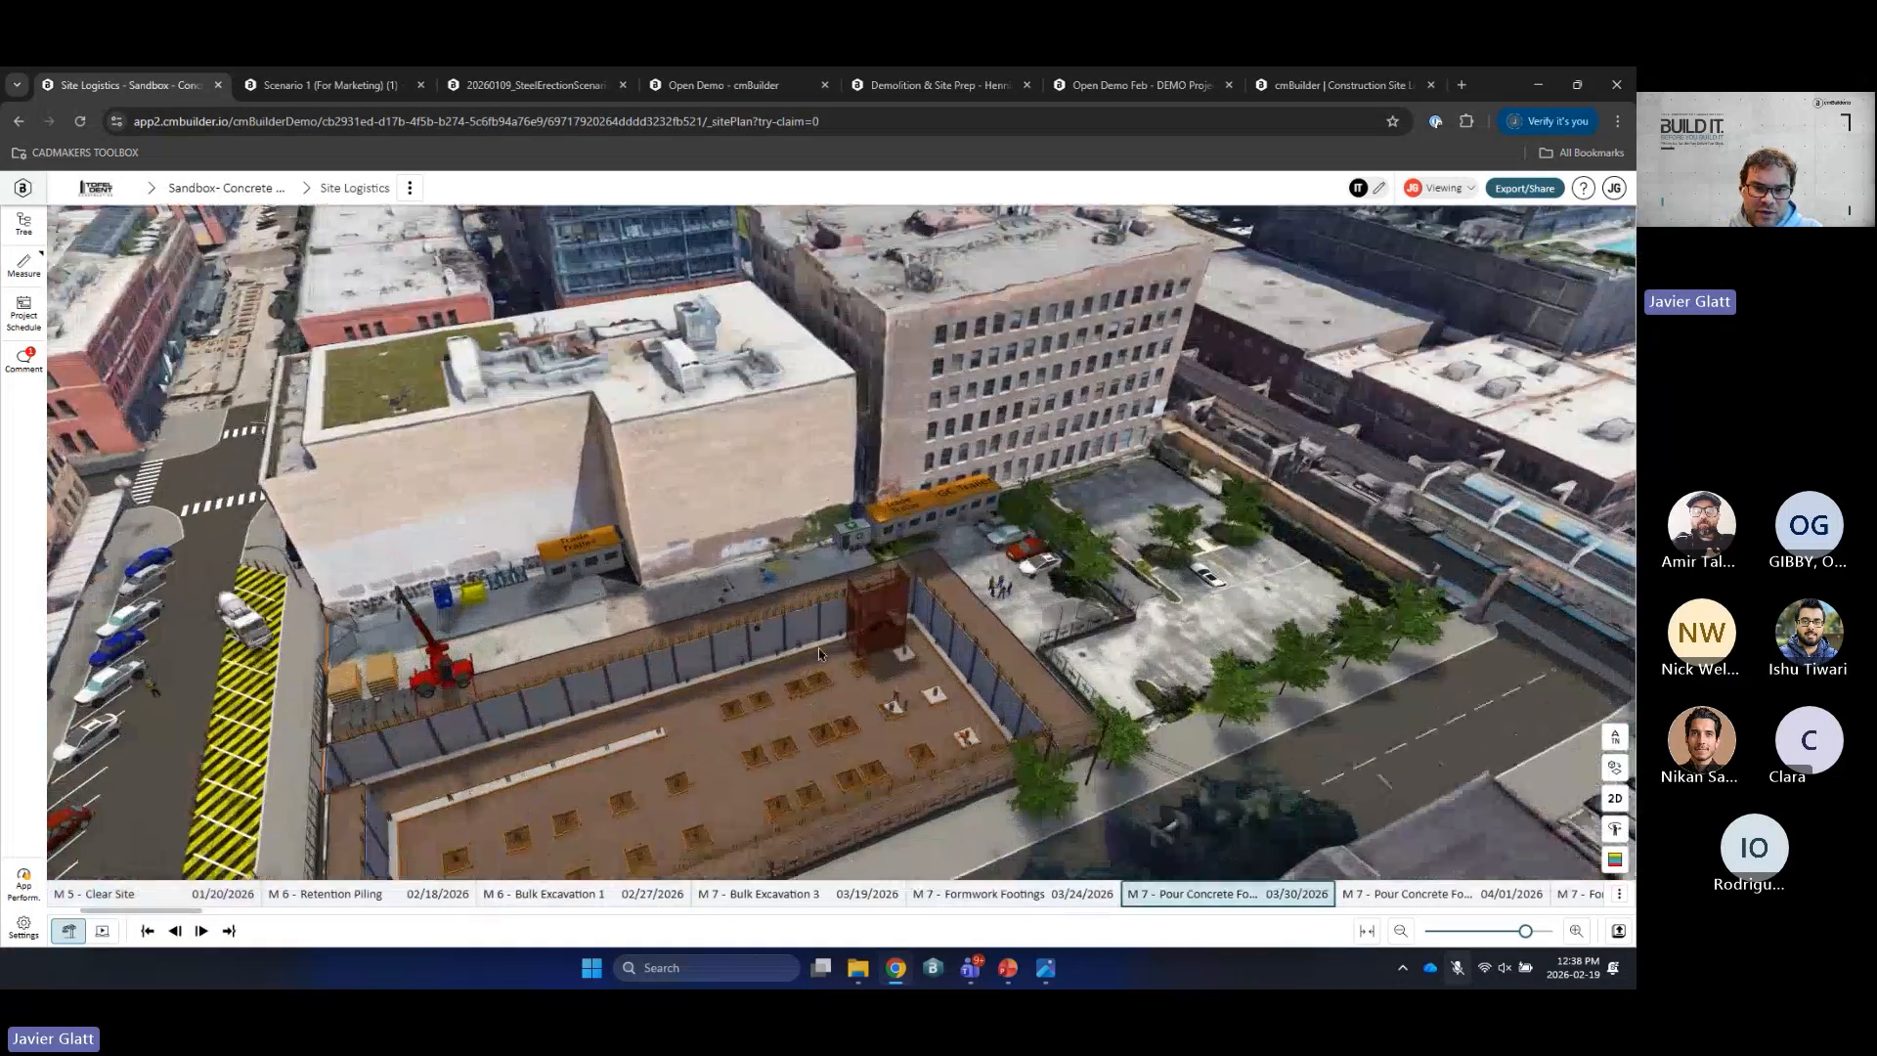
right_click_drag(798, 746, 872, 653)
scroll(872, 653, "up", 2)
scroll(995, 442, "down", 3)
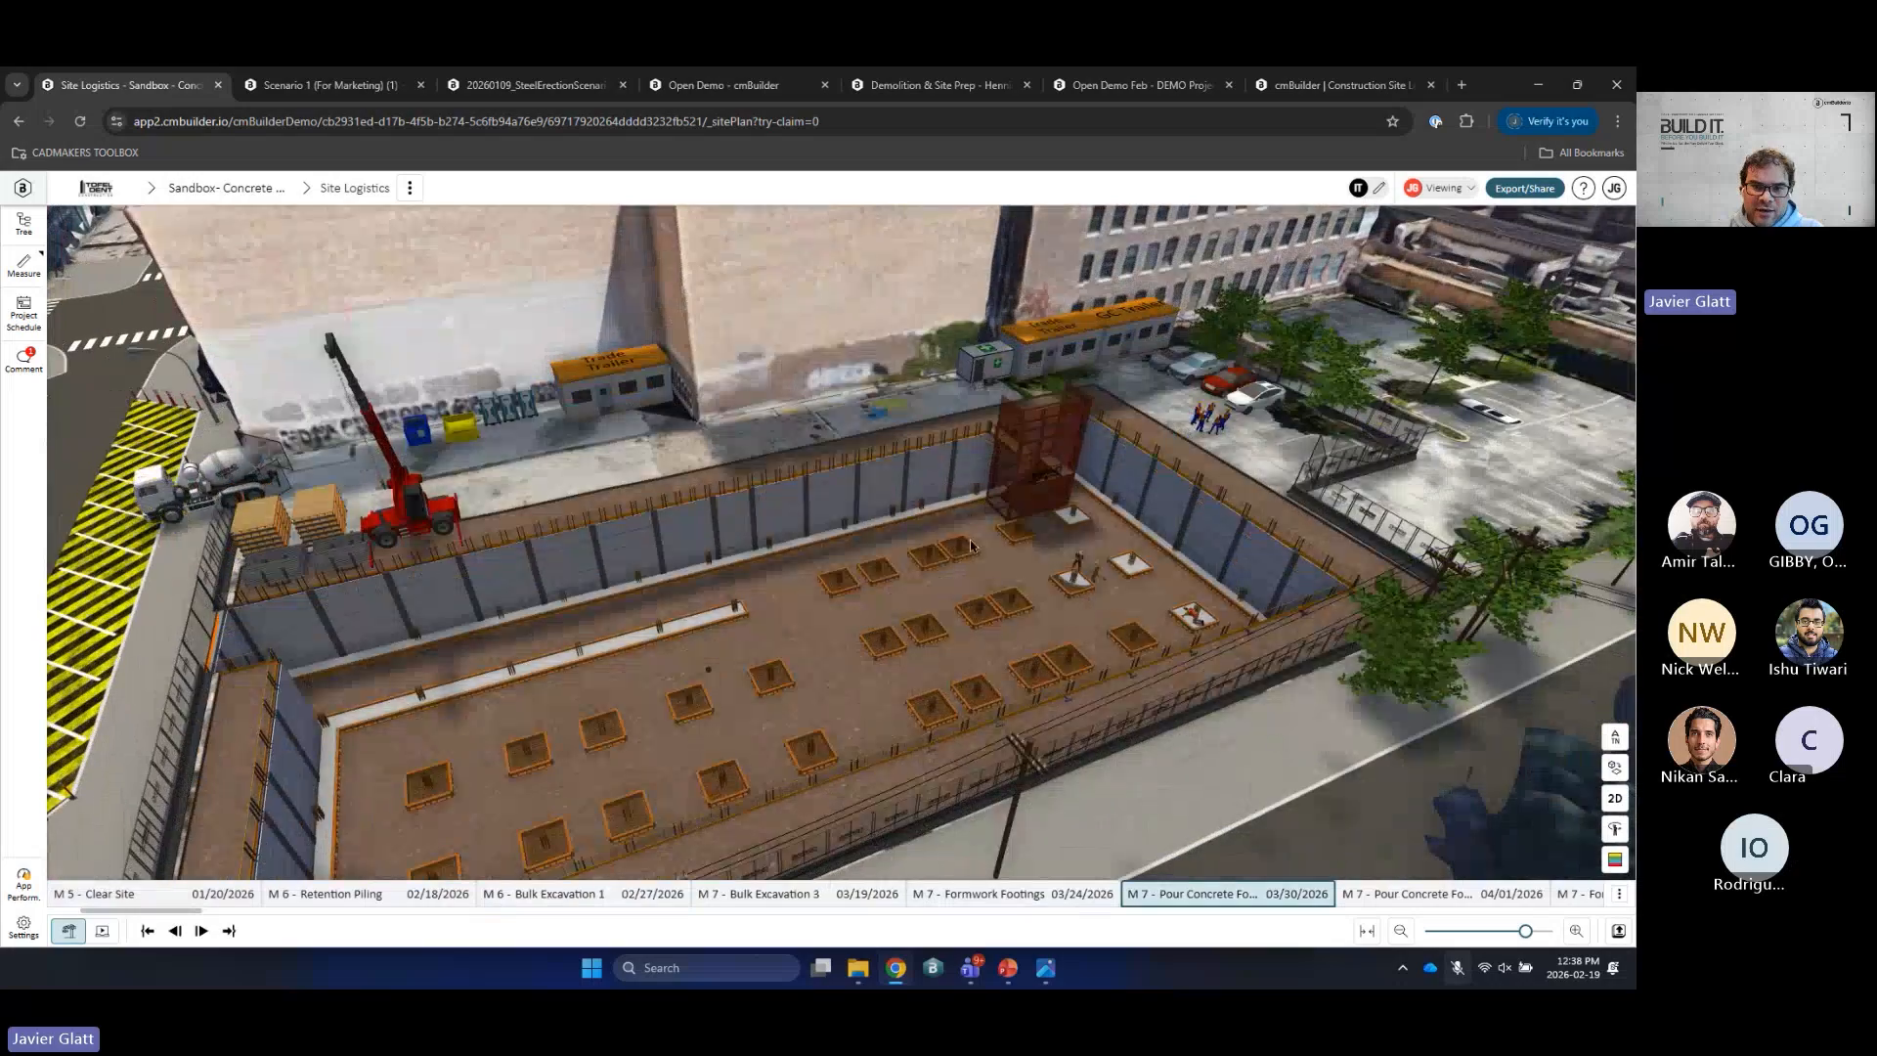
Step: Advance to the M 7 Formwork P1 milestone and frame the column formwork from the street side of the pit
key("Right")
key("Right")
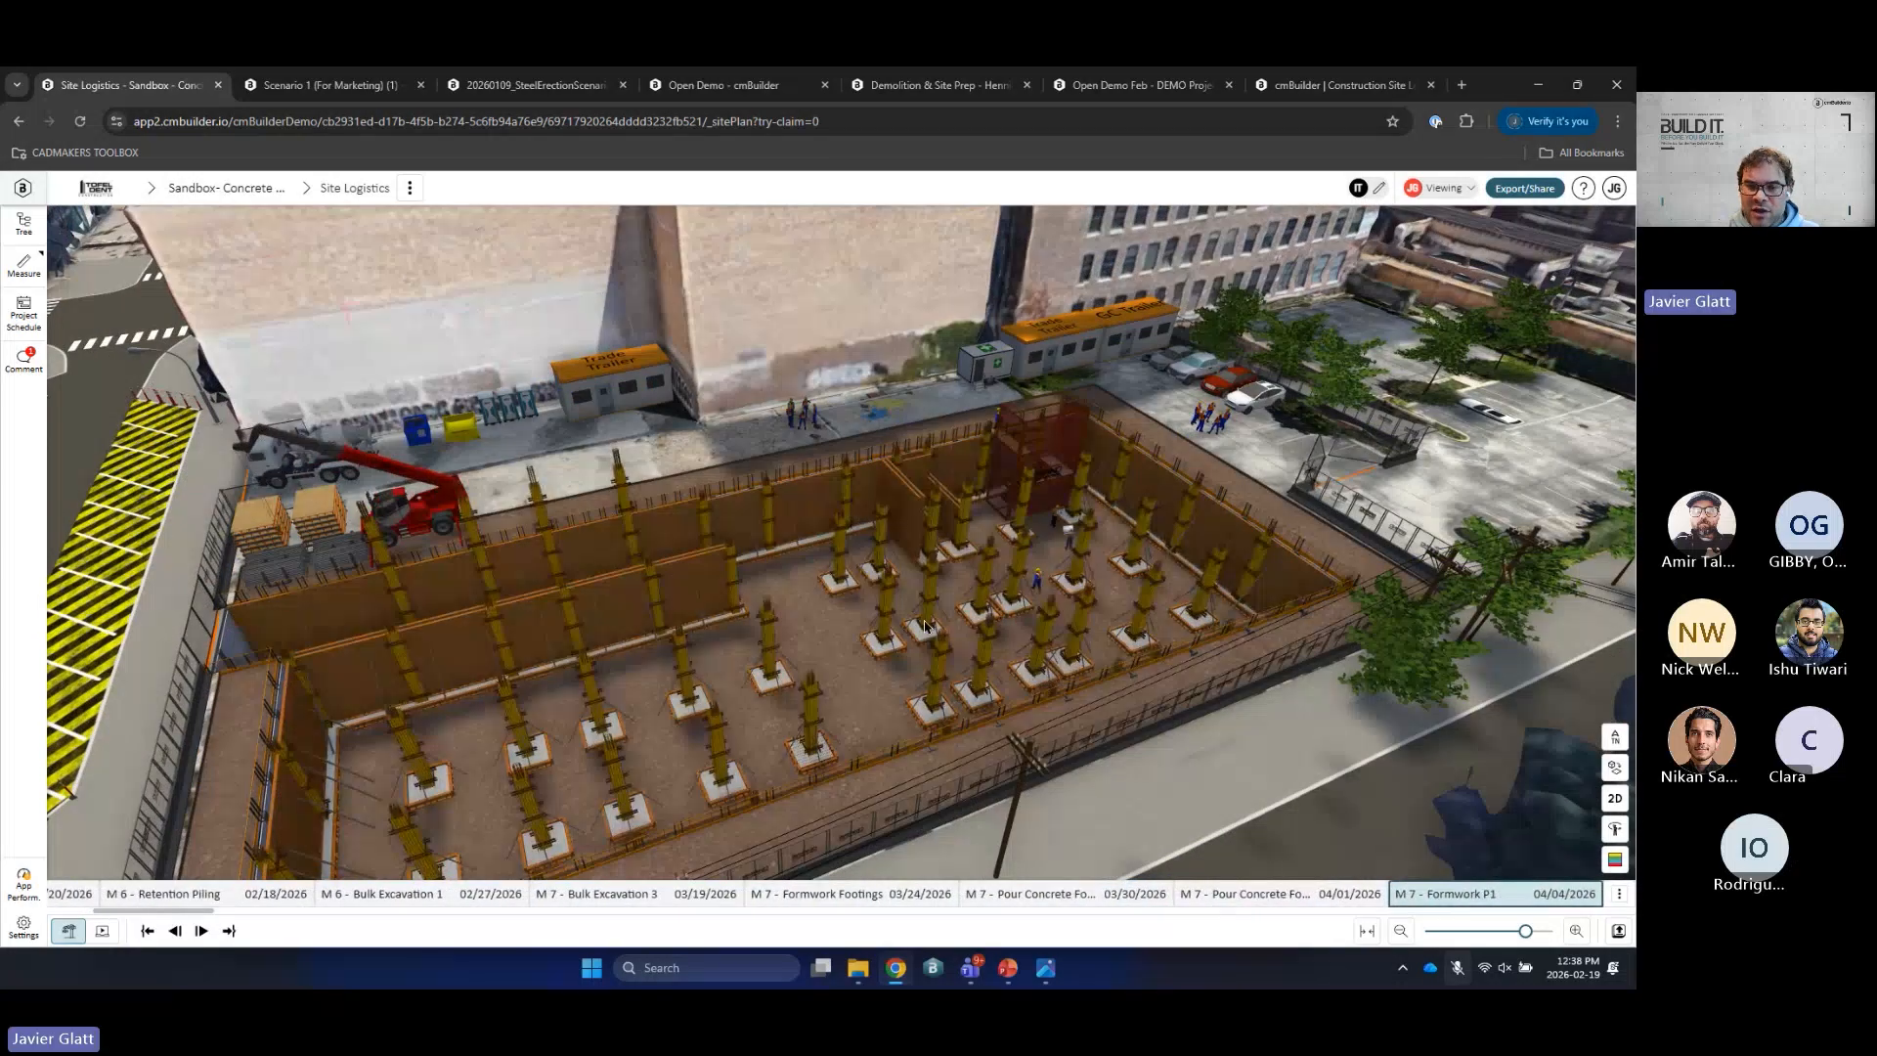
left_click_drag(925, 627, 774, 662)
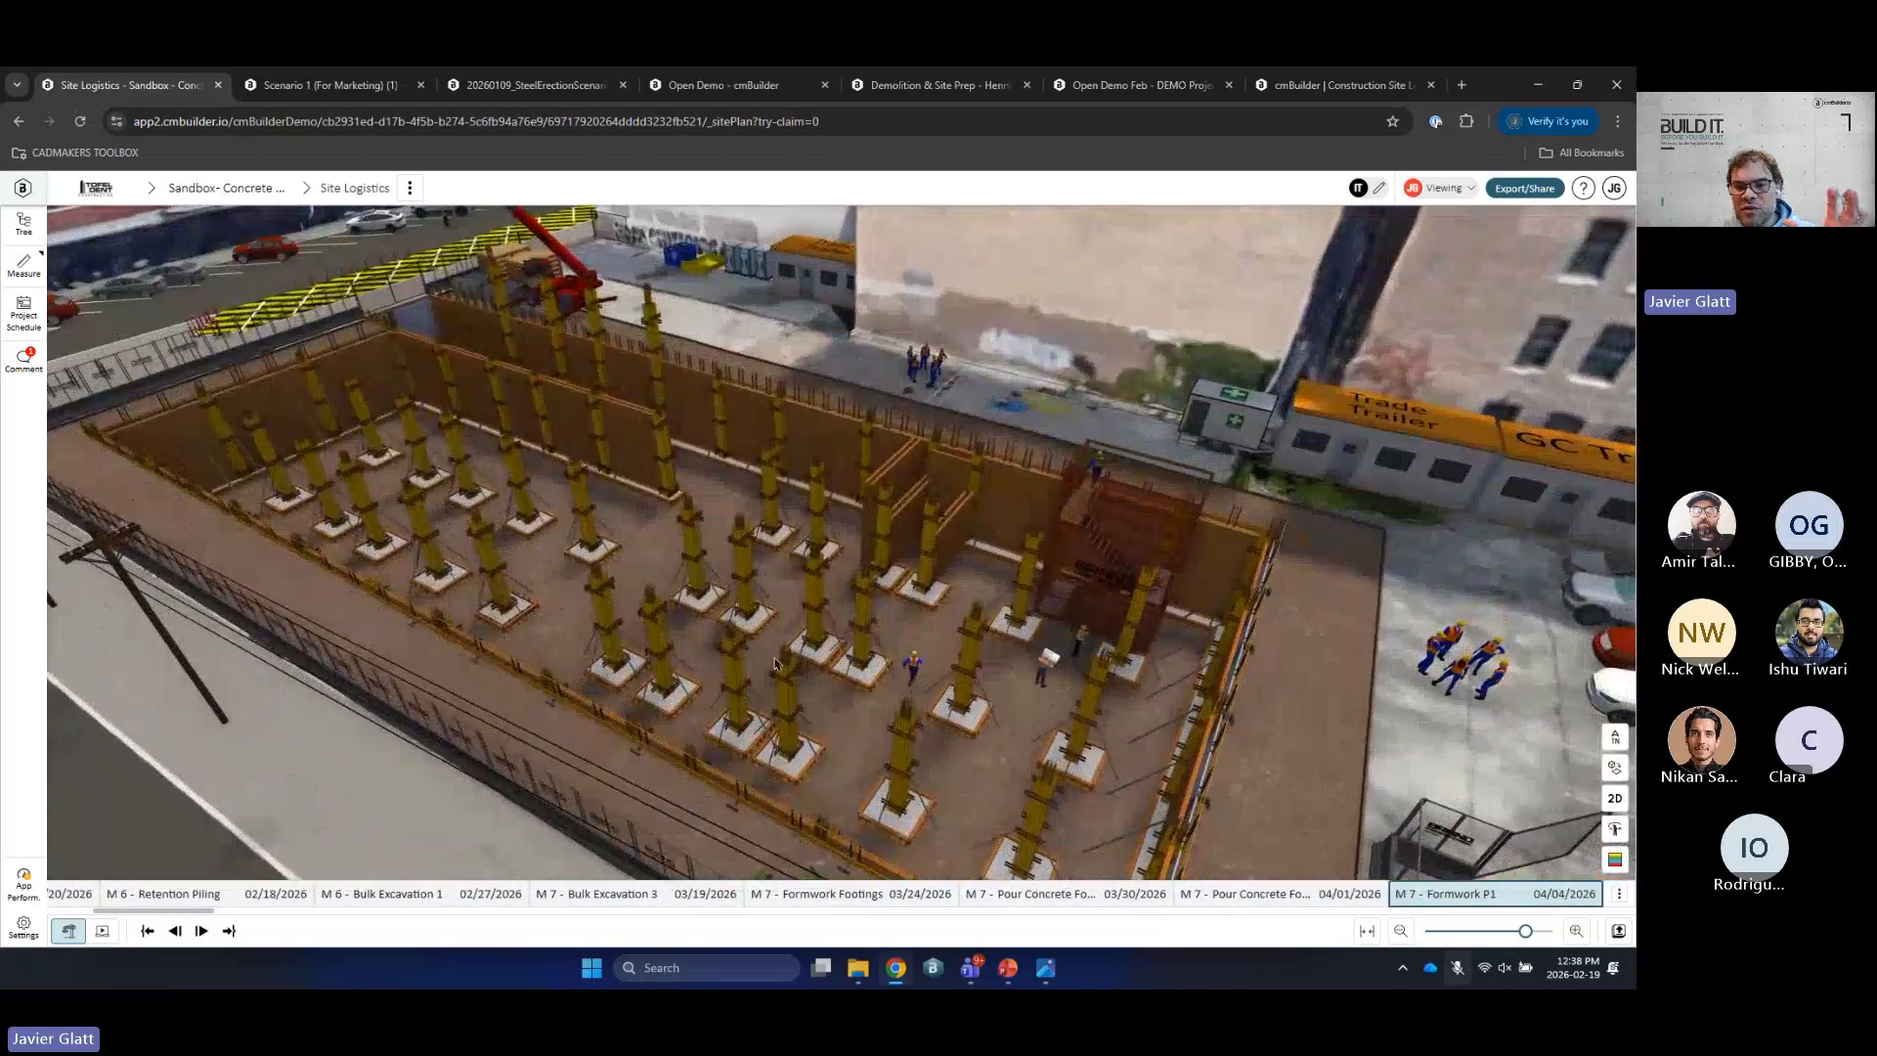
Step: Start an AI-enhanced export of the current view and choose the Night Scene prompt template
left_click(1530, 189)
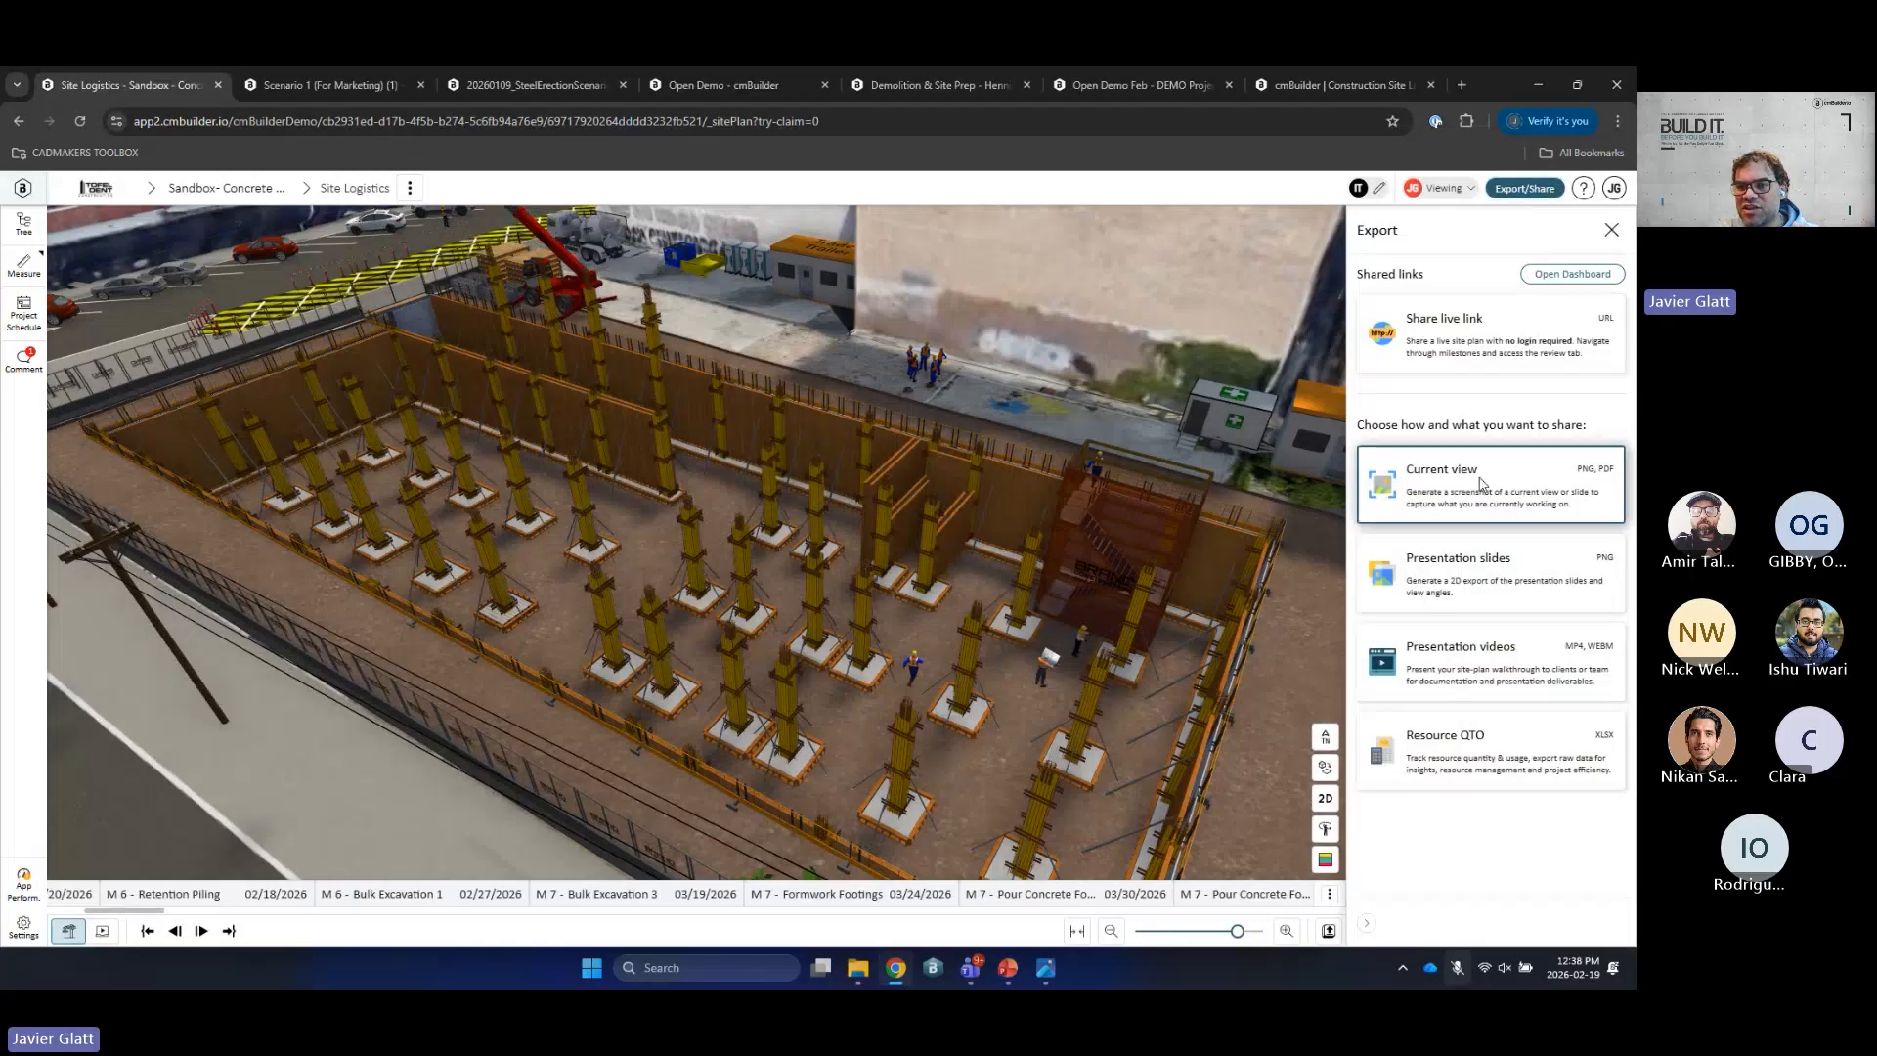
left_click(1482, 486)
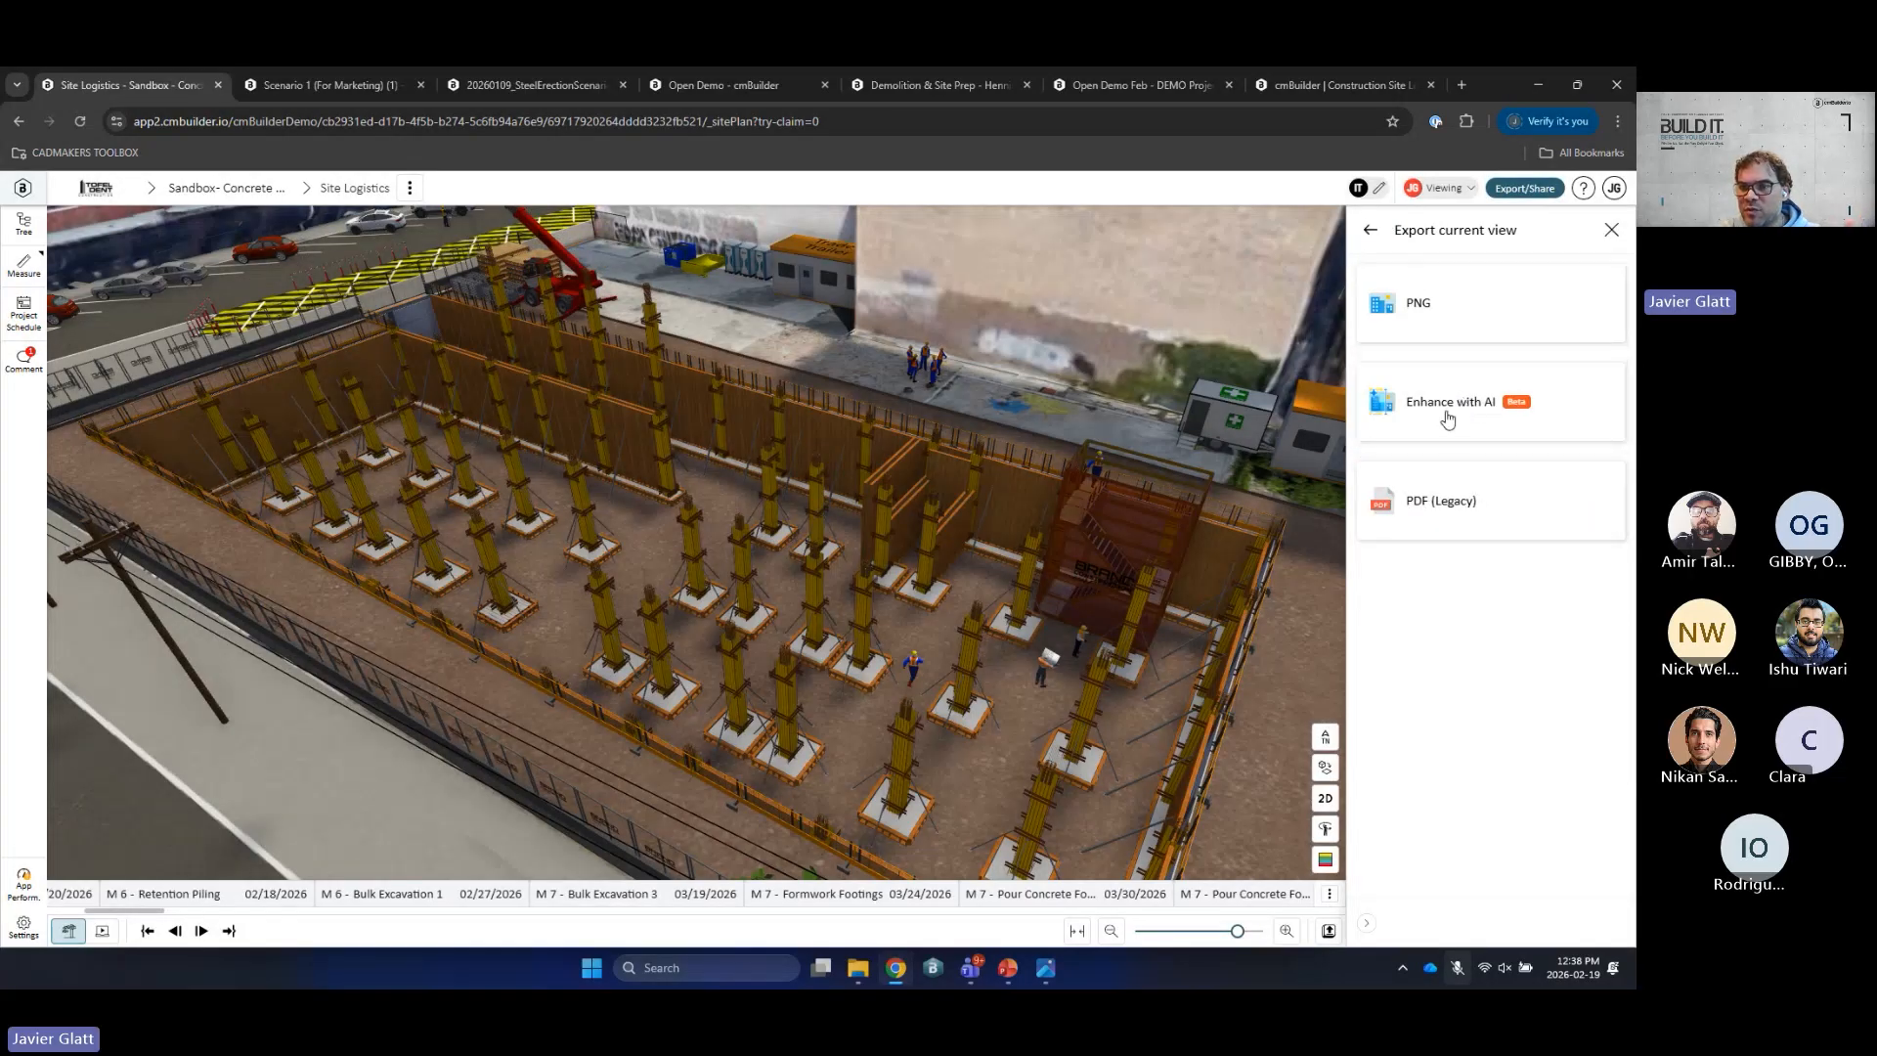
left_click(1469, 415)
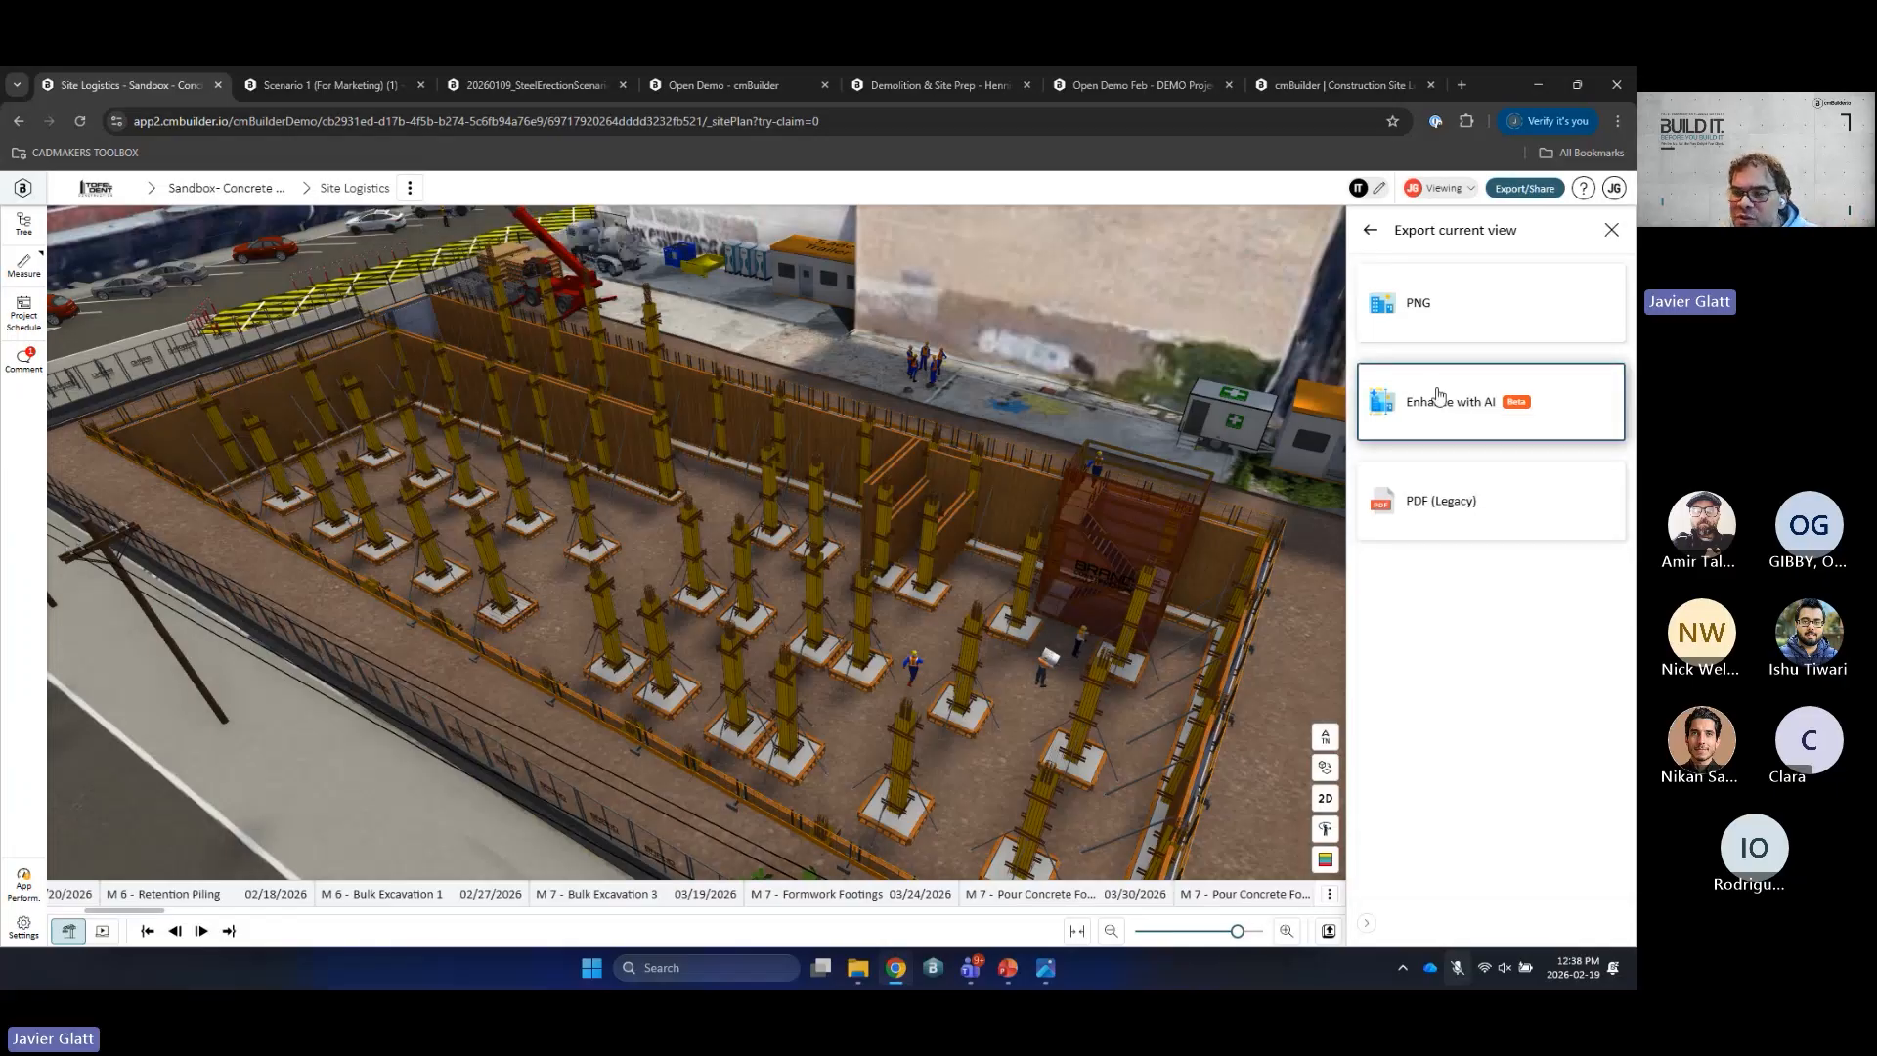
left_click(1437, 391)
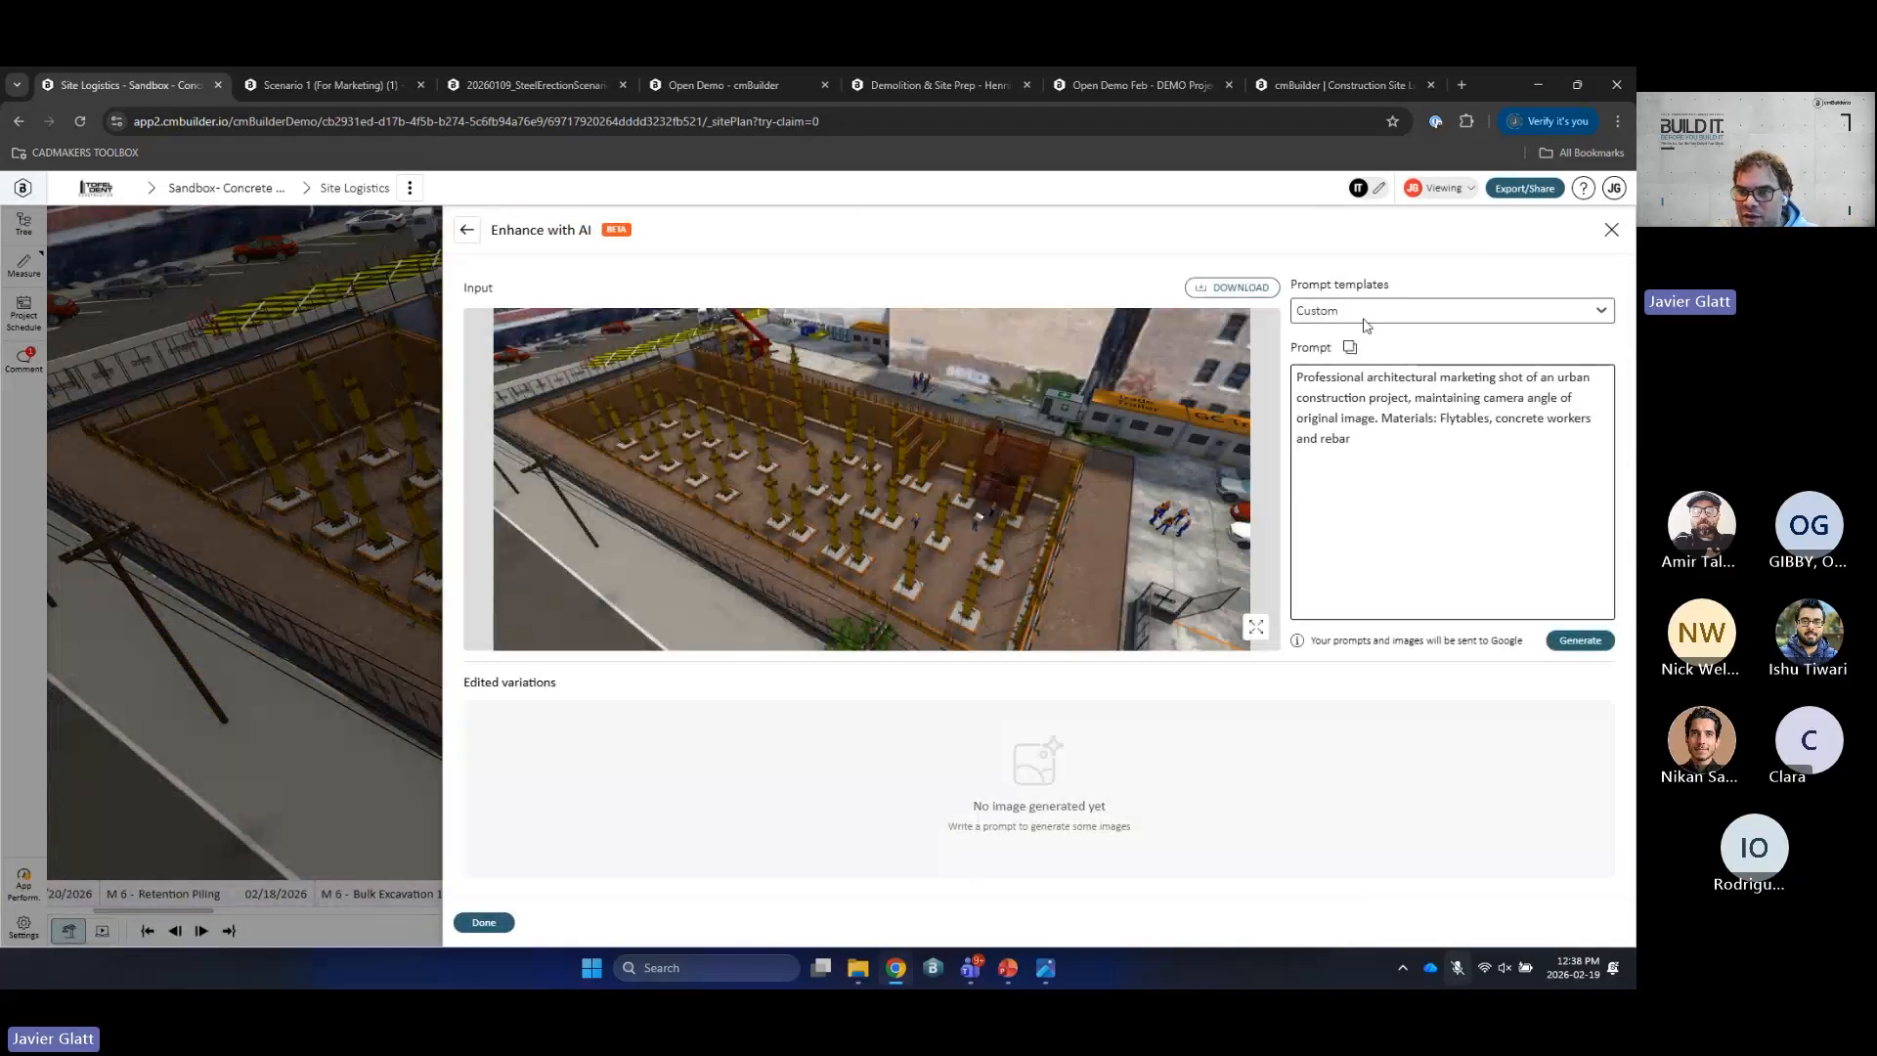
left_click(1364, 313)
scroll(1369, 381, "down", 2)
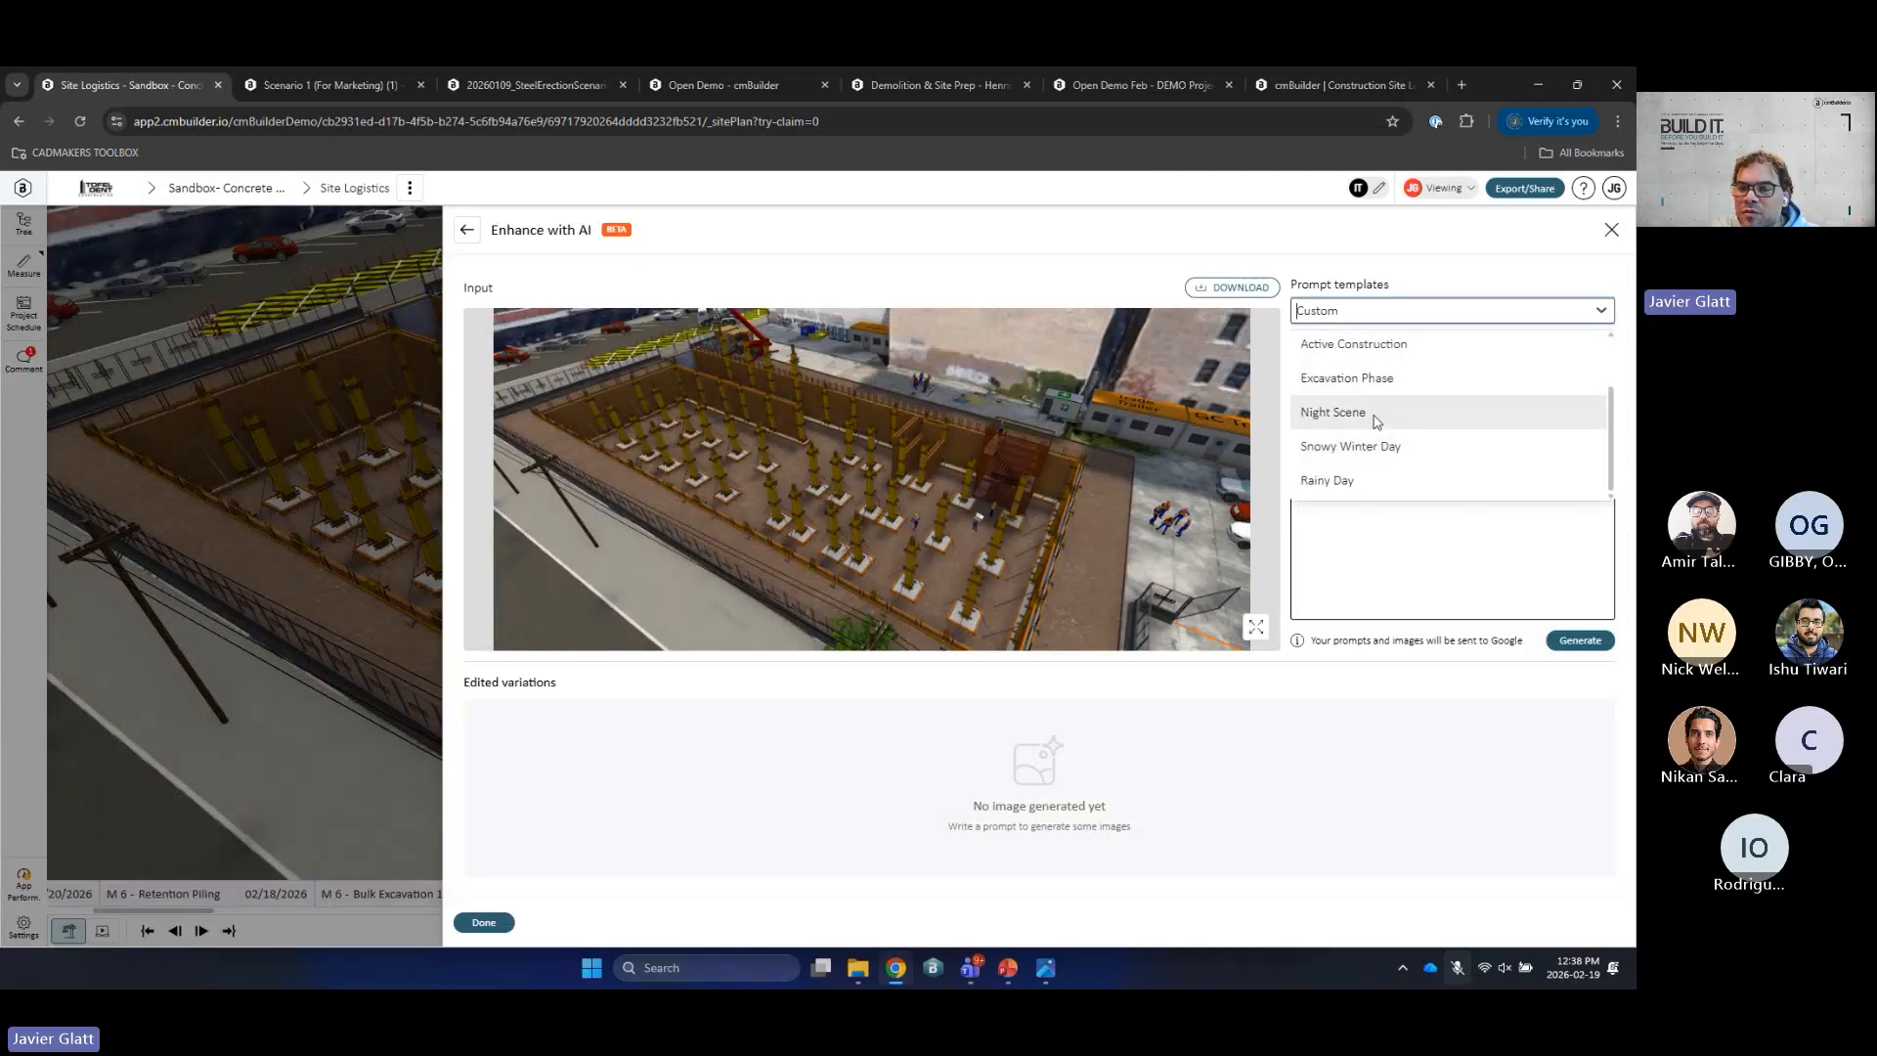
left_click(1376, 422)
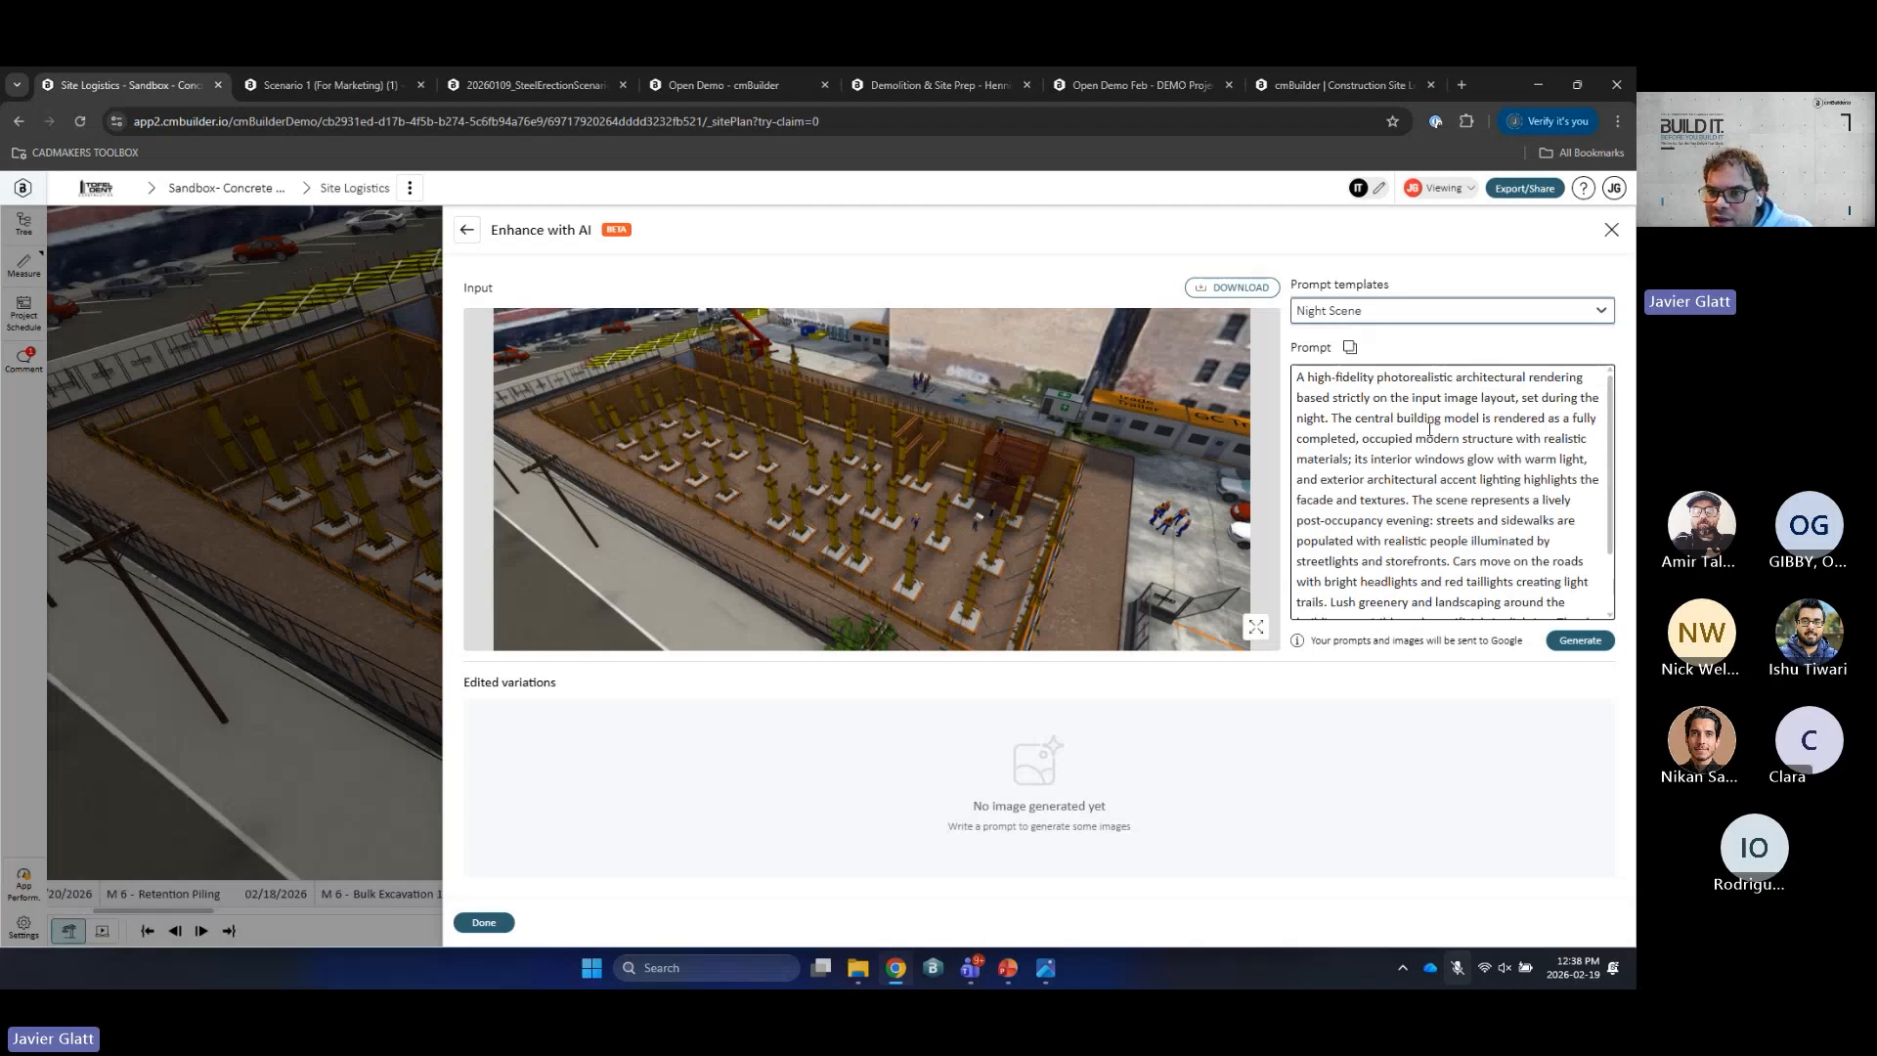
Step: Remove the sentence about lush greenery and landscaping from the night prompt and generate the images
scroll(1456, 475, "down", 2)
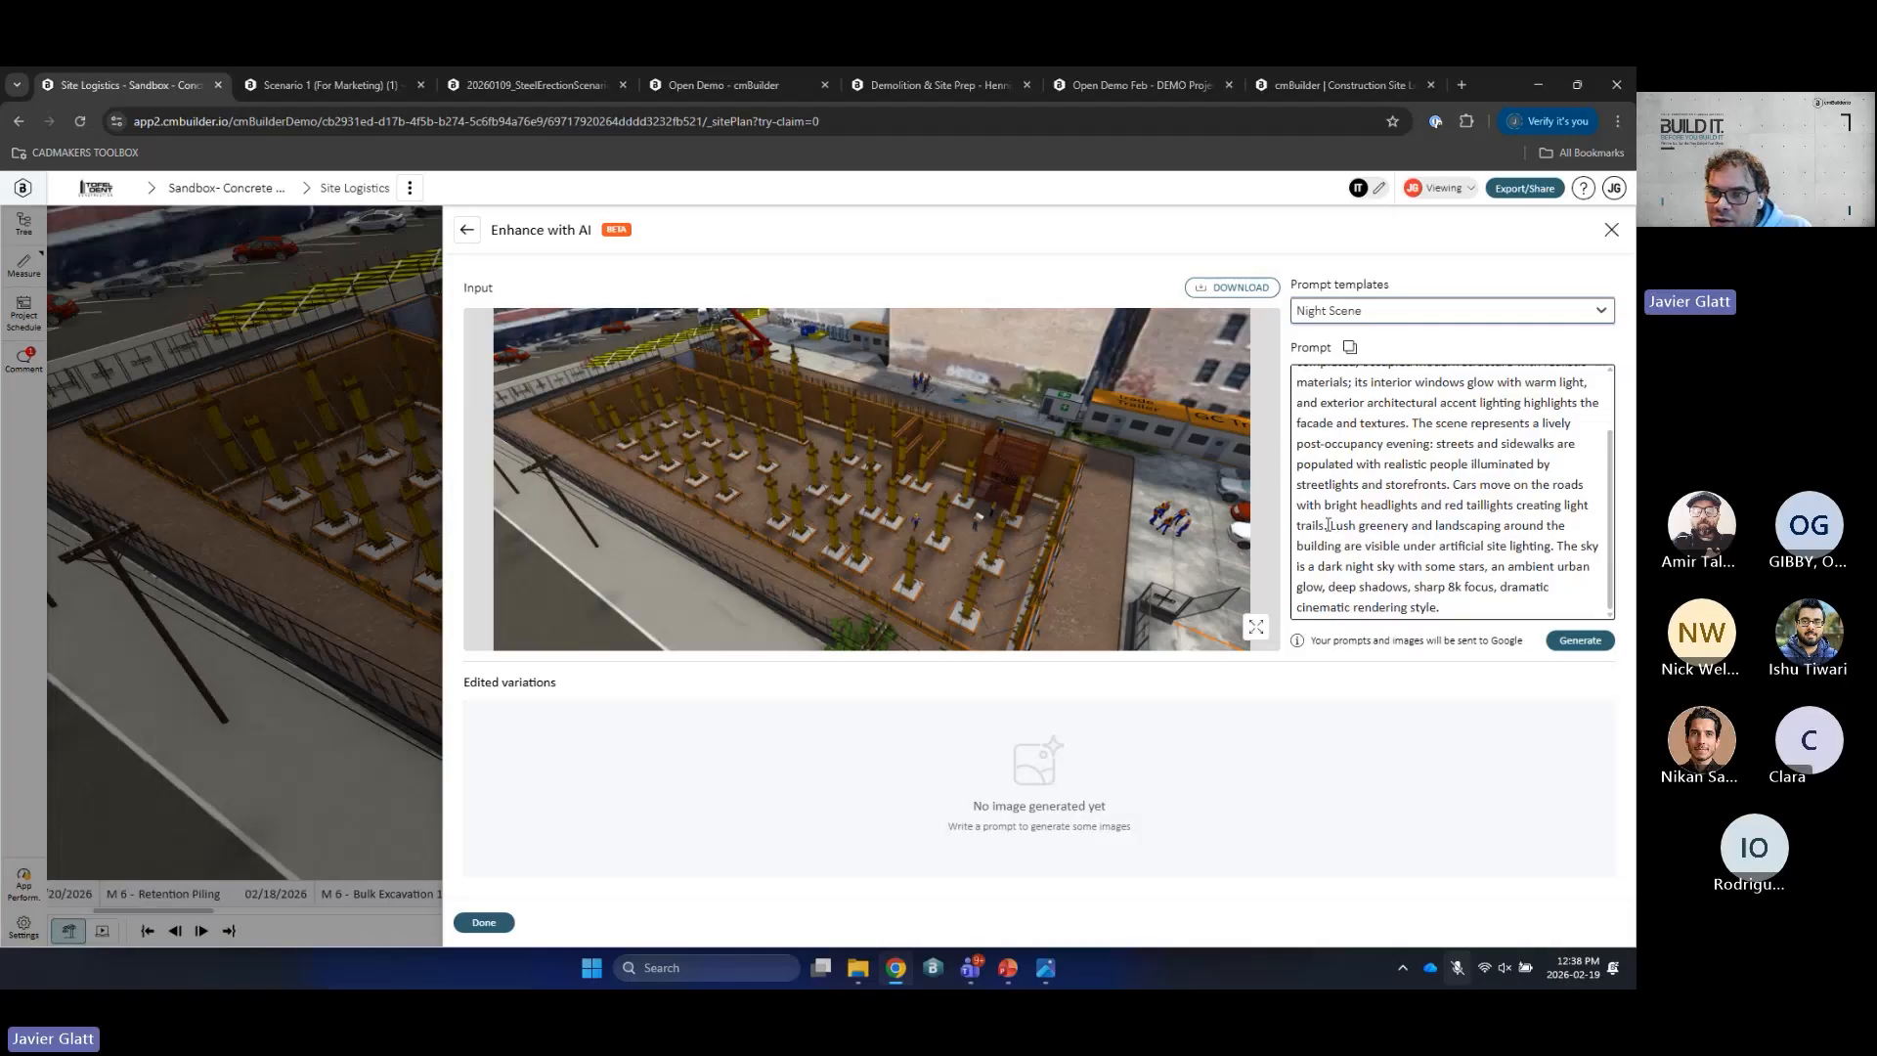
left_click_drag(1329, 525, 1467, 545)
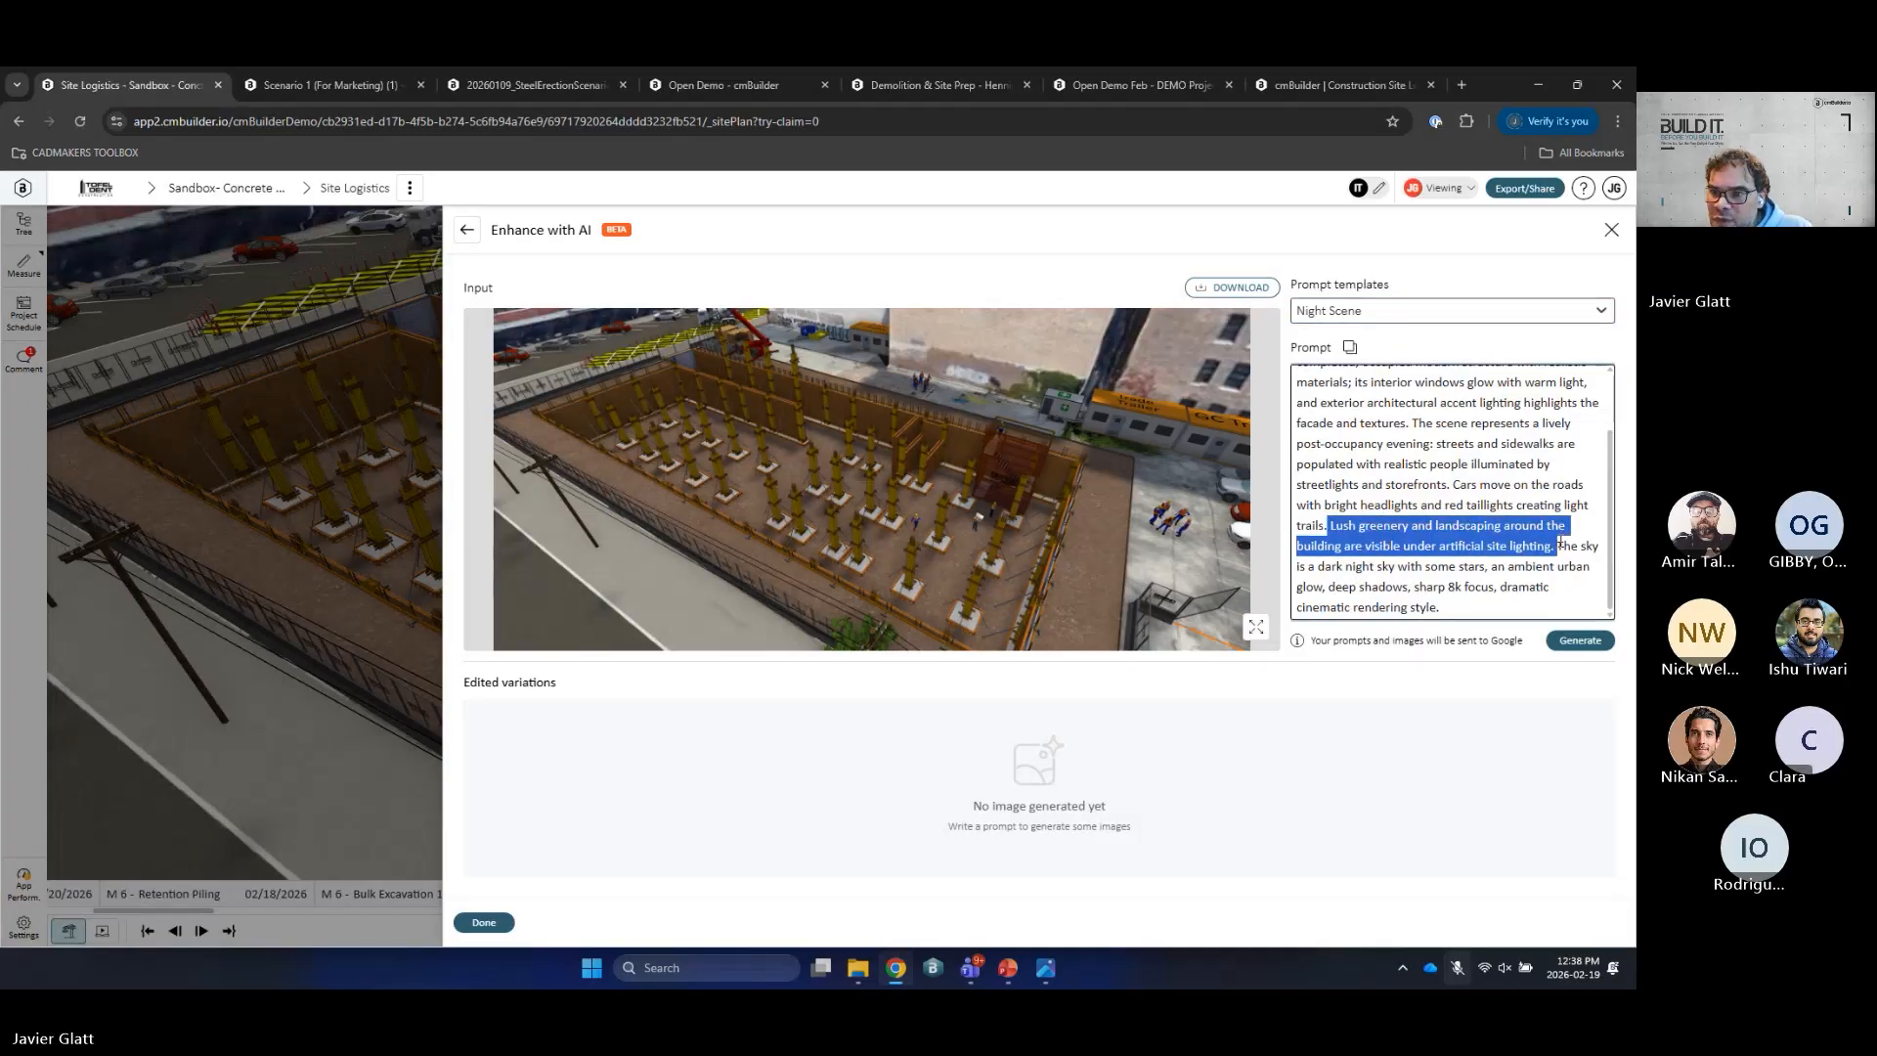
key("BackSpace")
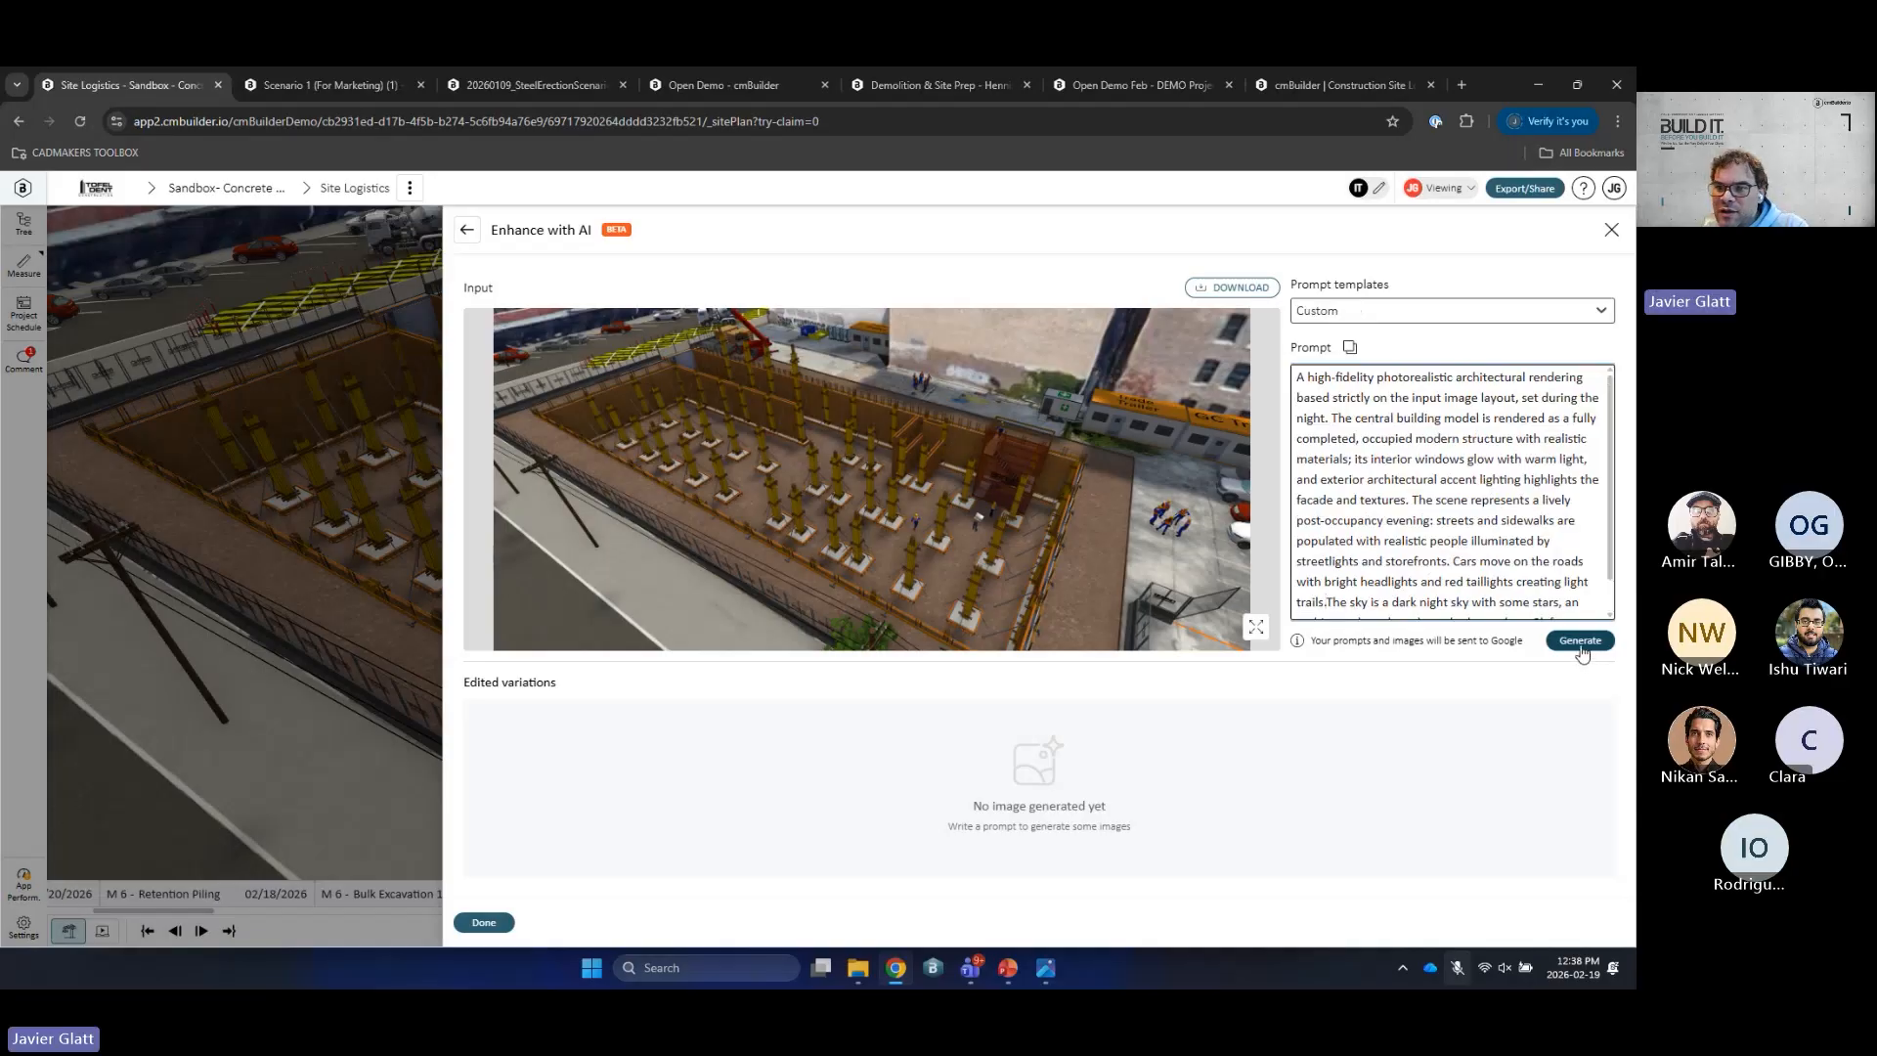
left_click(1580, 647)
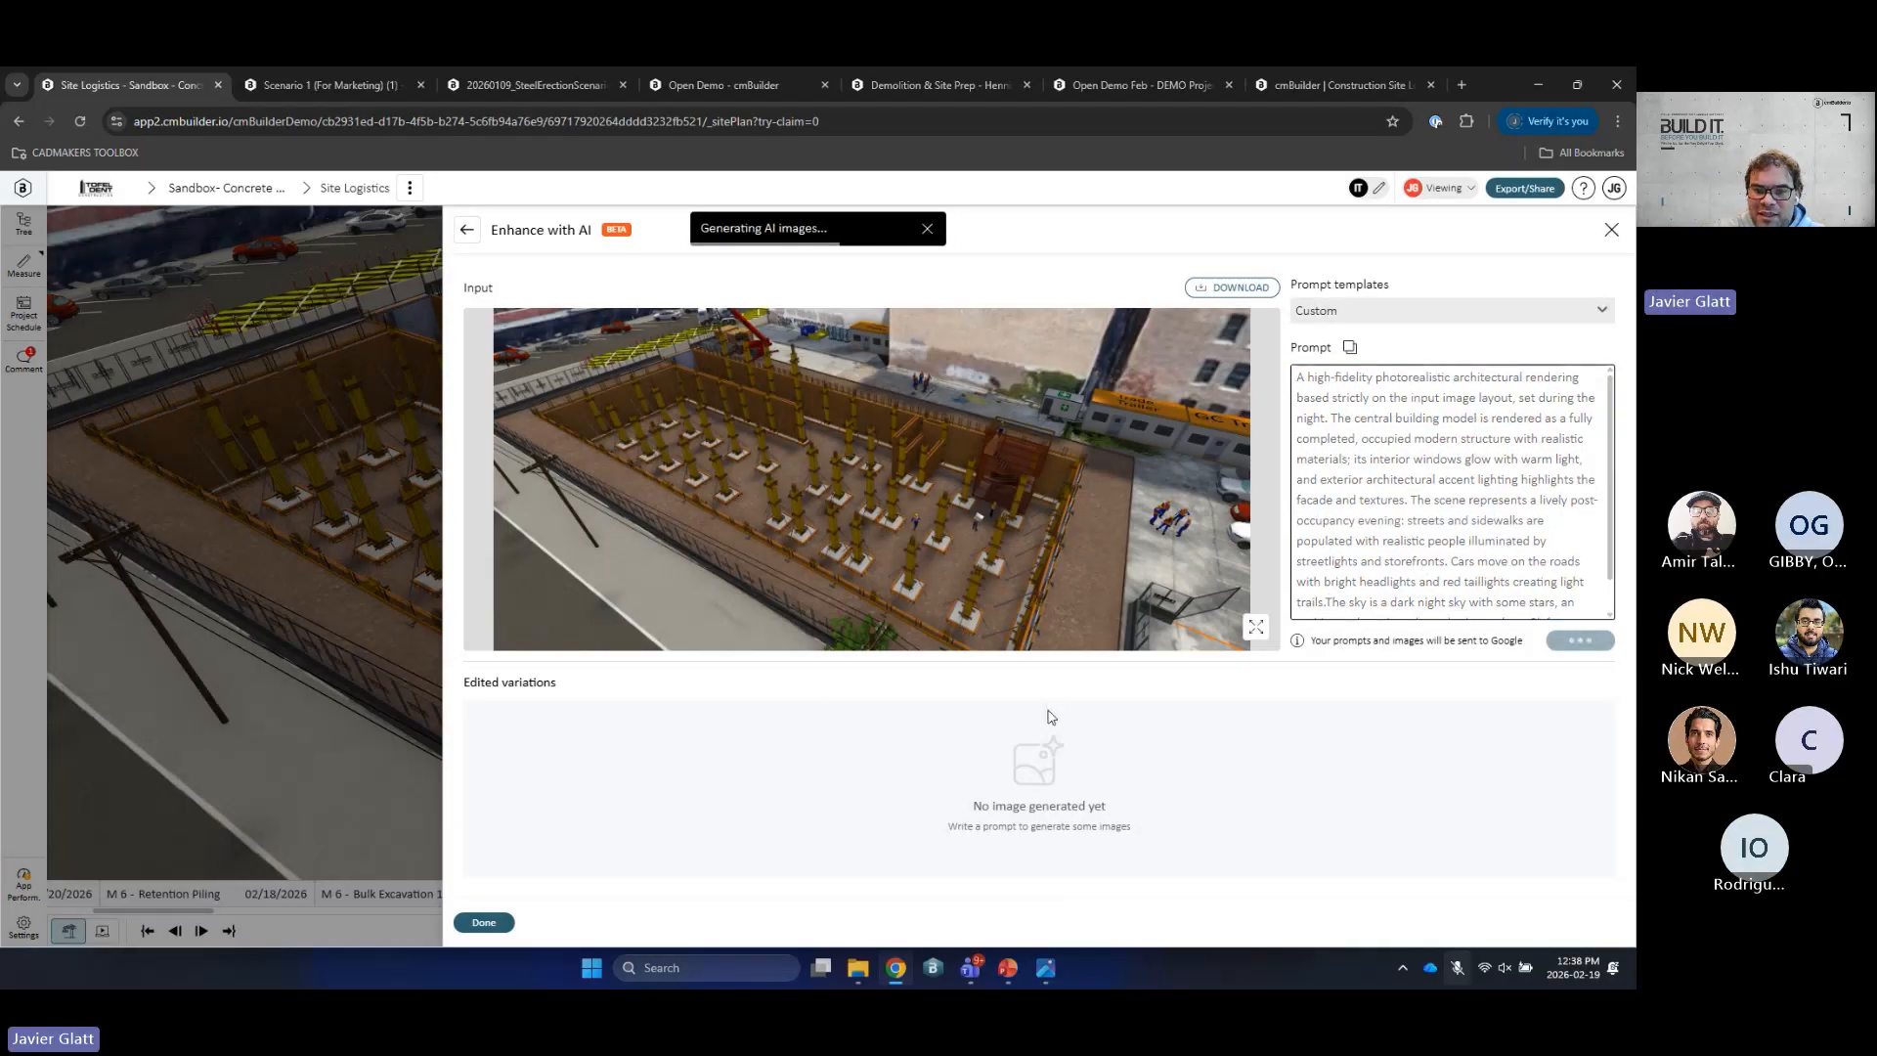
Step: Switch to Photos and view the three saved example renderings: night formwork, daytime column formwork and slab pour
mouse_move(1042, 966)
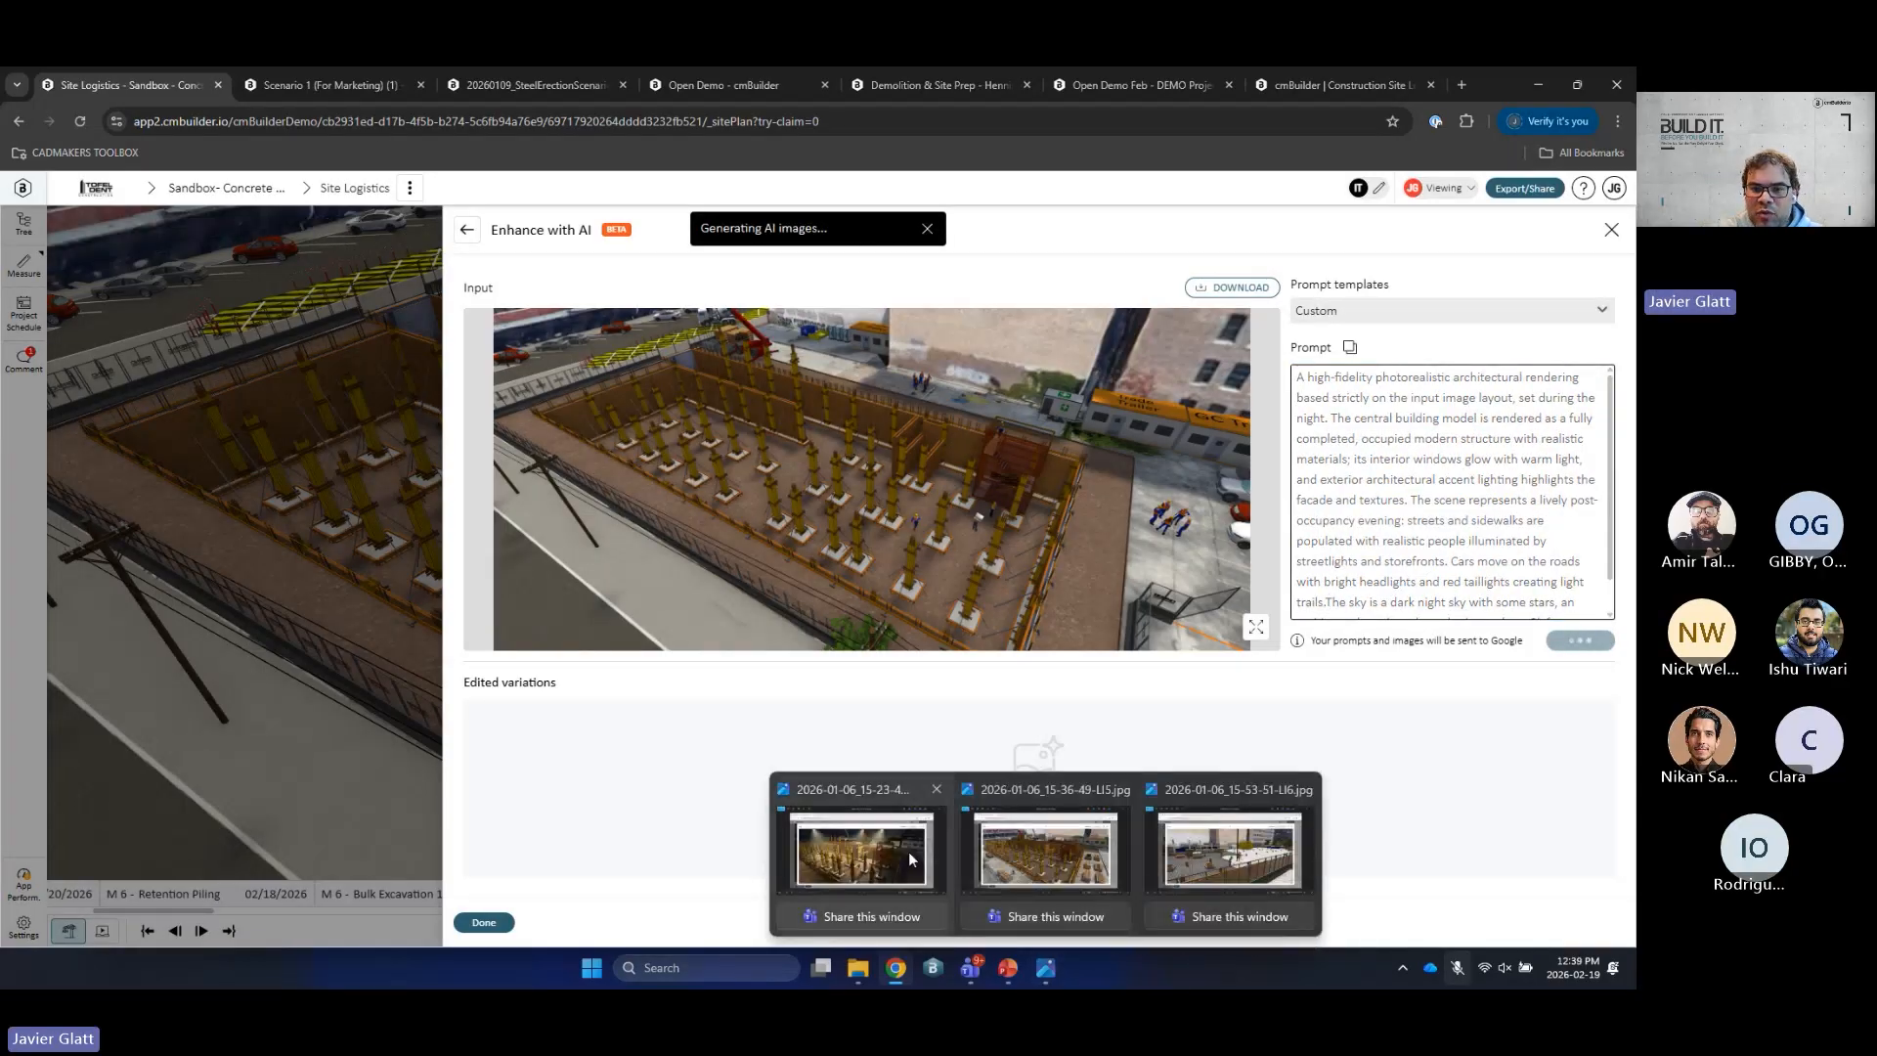
left_click(868, 841)
left_click(1358, 288)
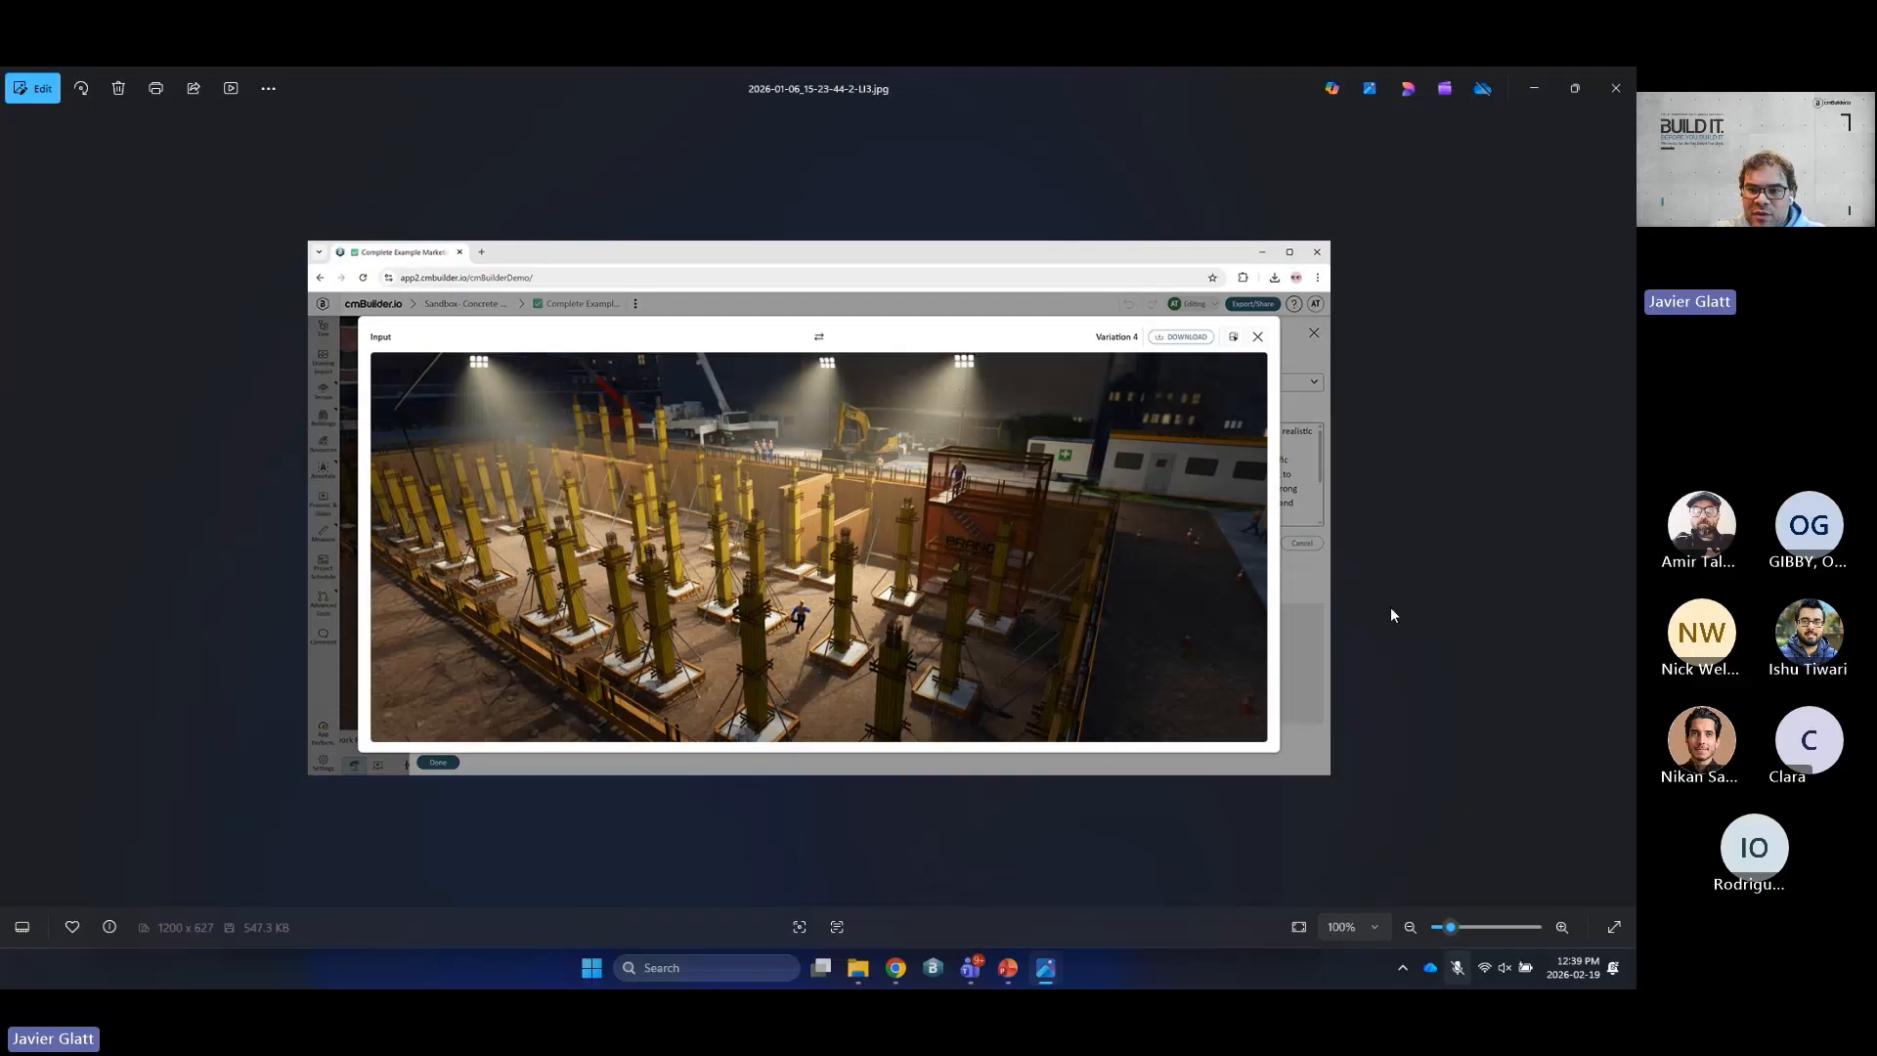
mouse_move(1039, 972)
left_click(1043, 849)
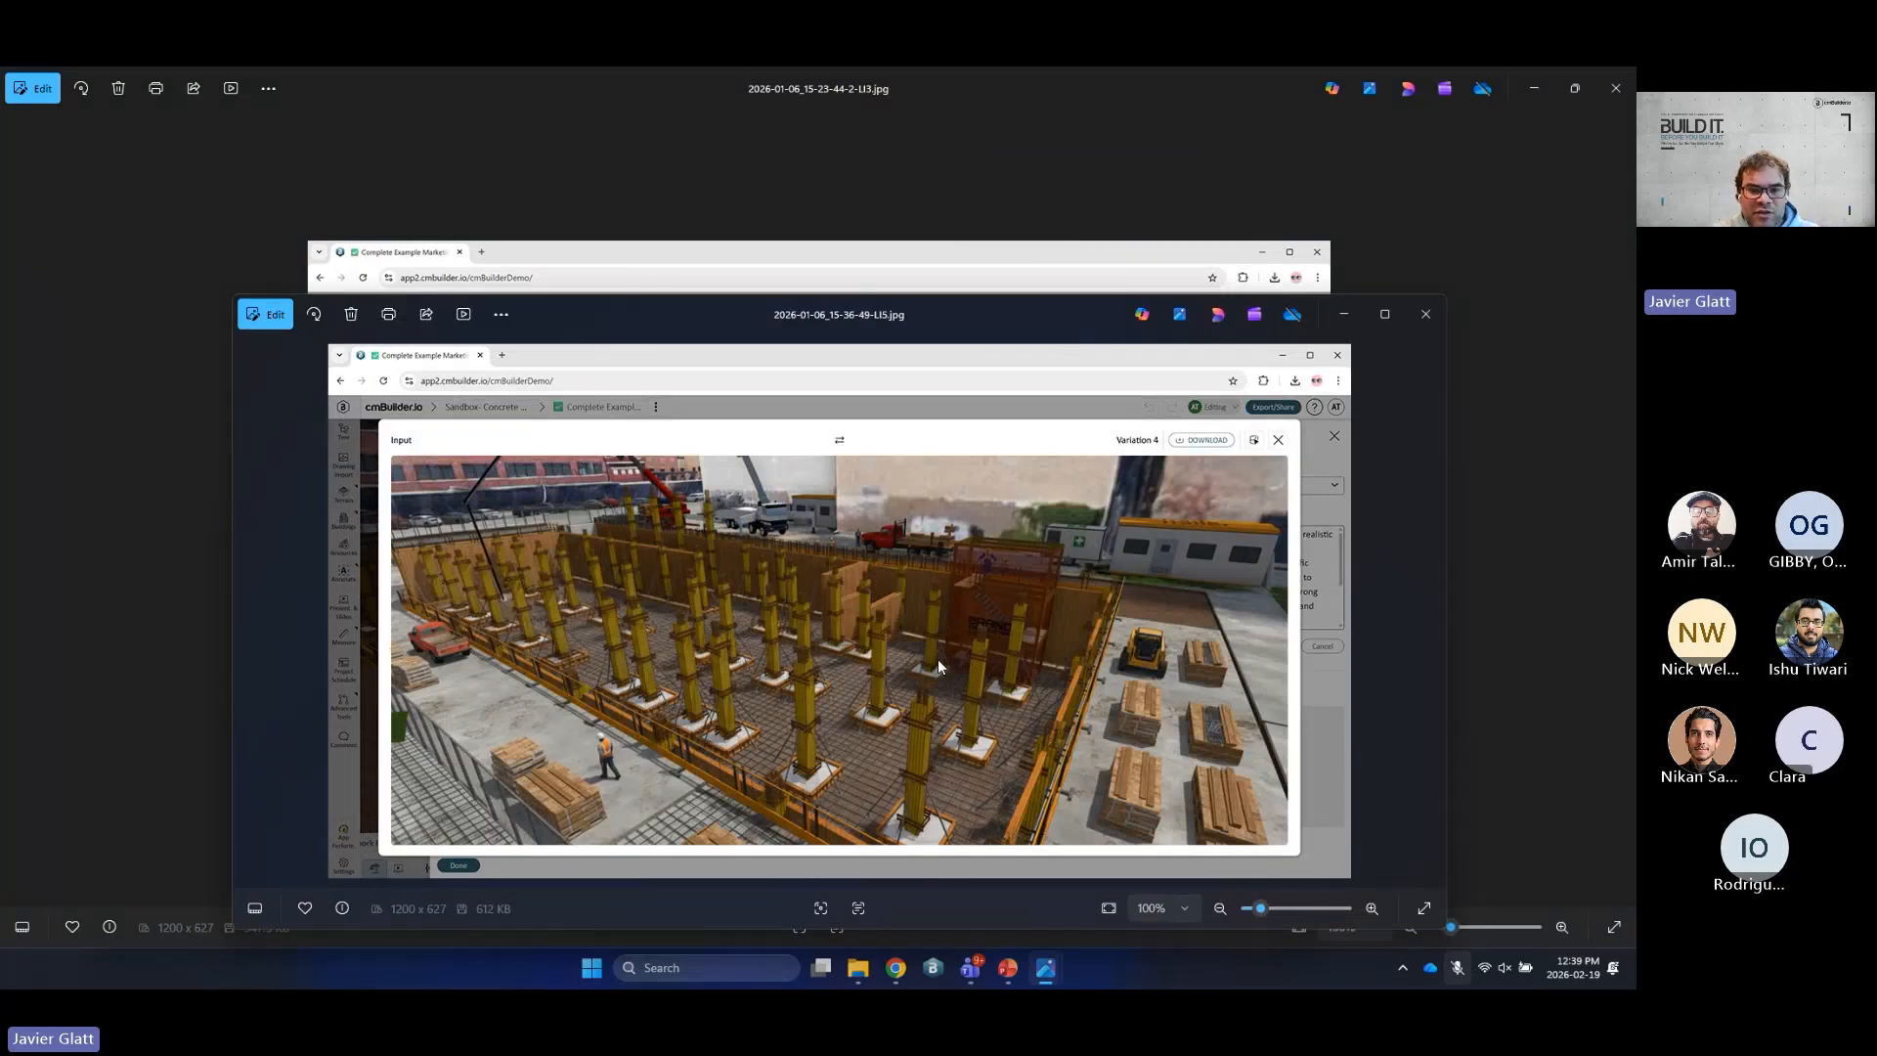
mouse_move(1042, 983)
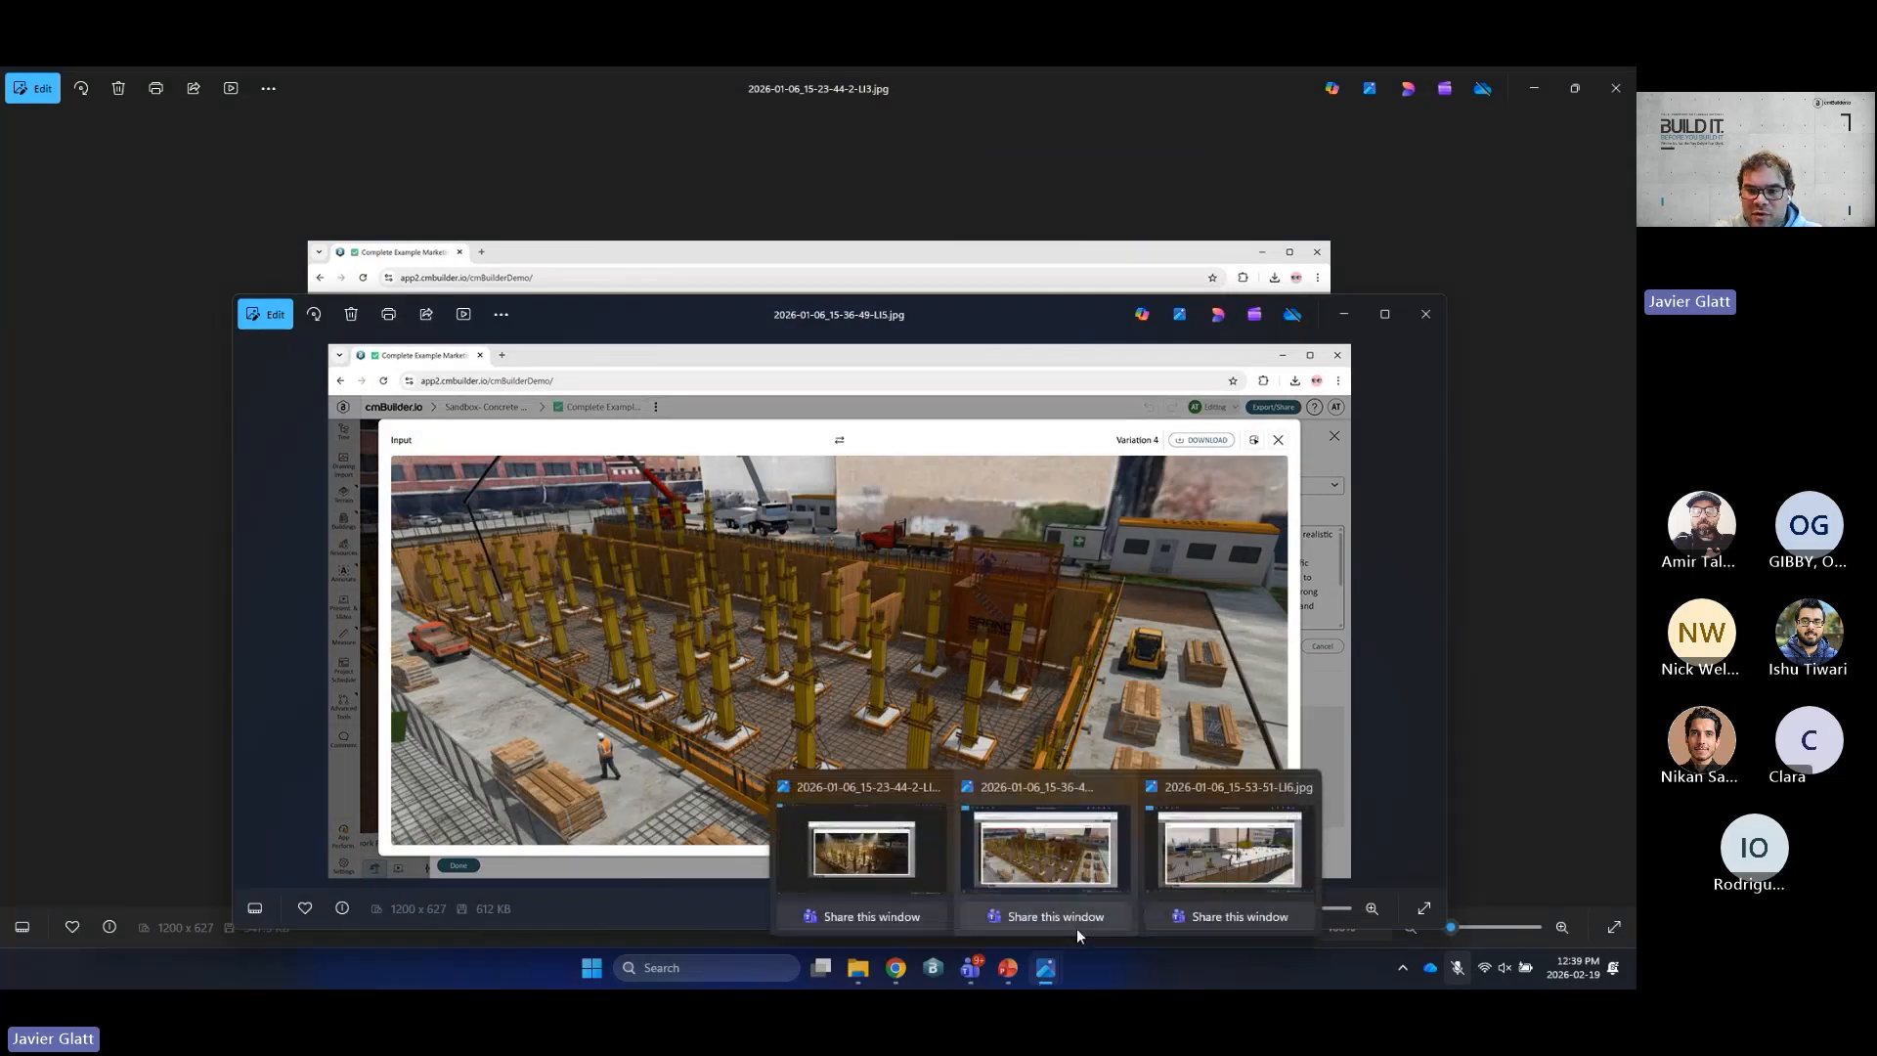
left_click(1154, 832)
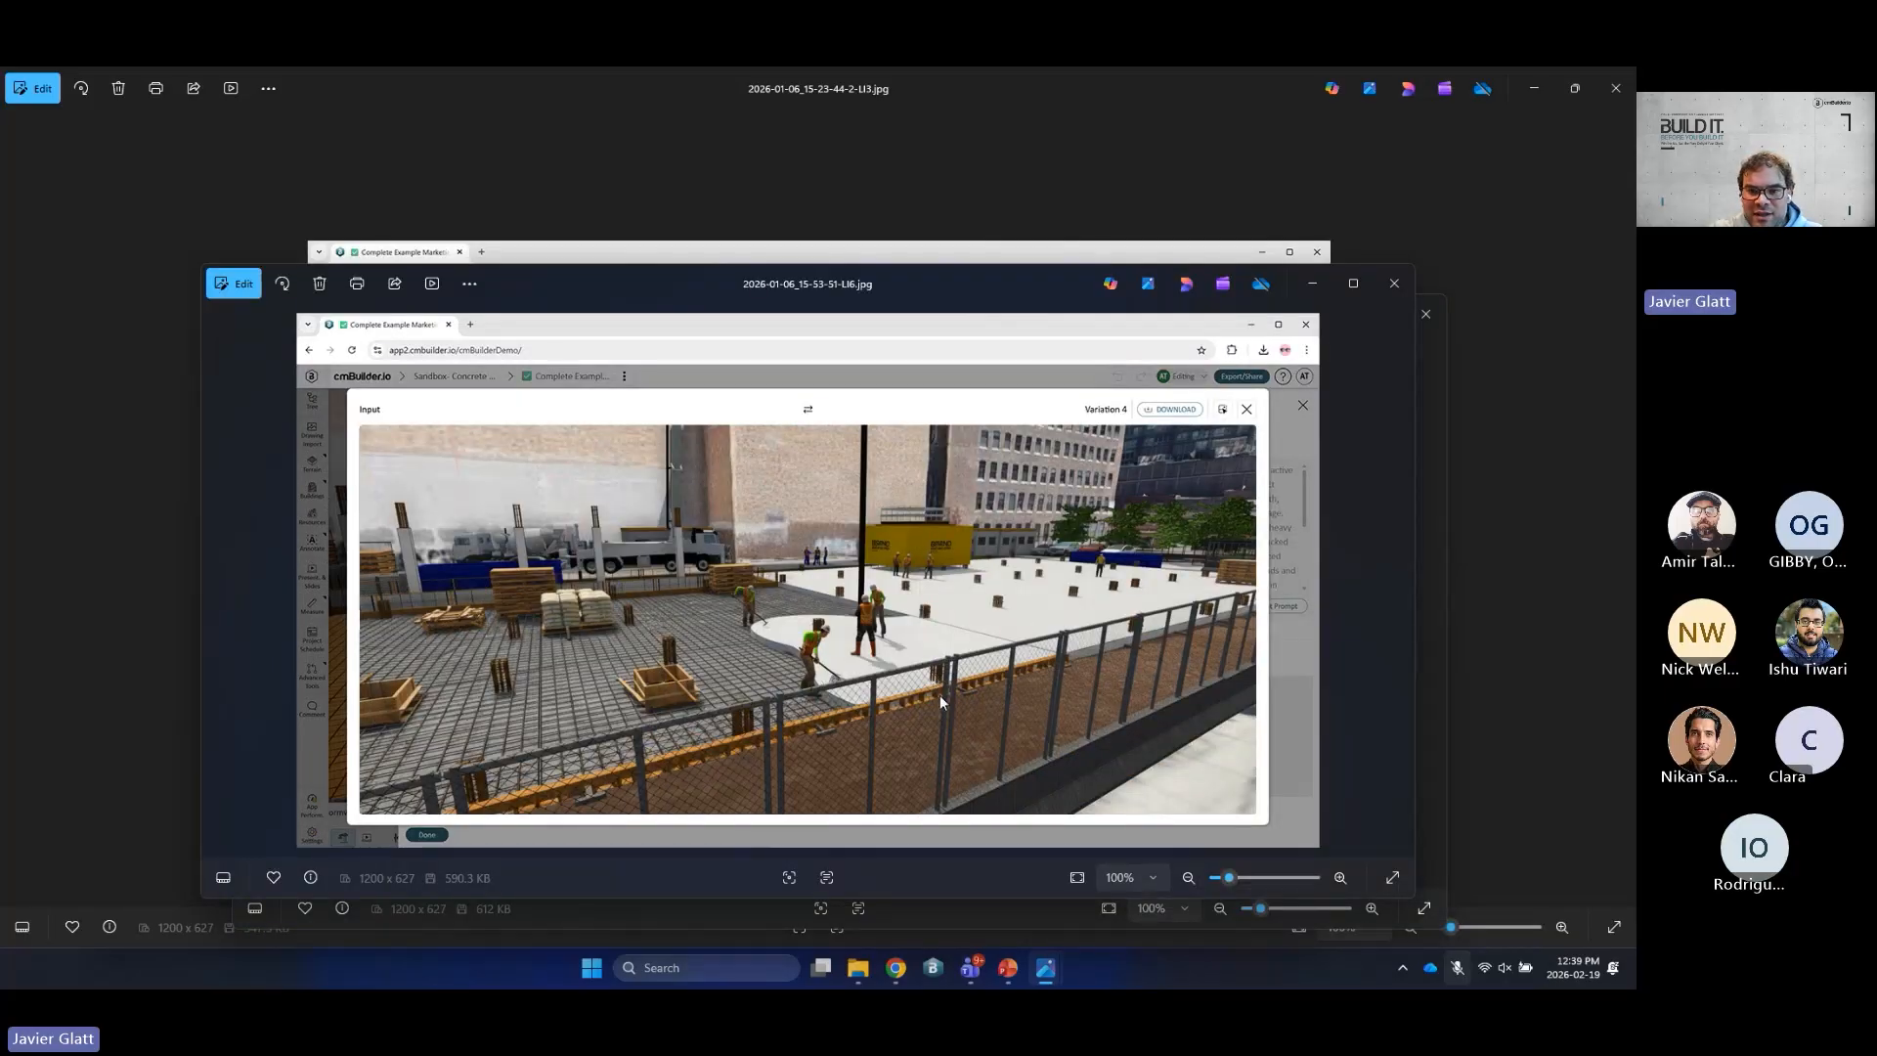
Step: Return to cmBuilder, compare night variations 1, 3 and 4 with the input image, and close the AI enhancement
left_click(894, 970)
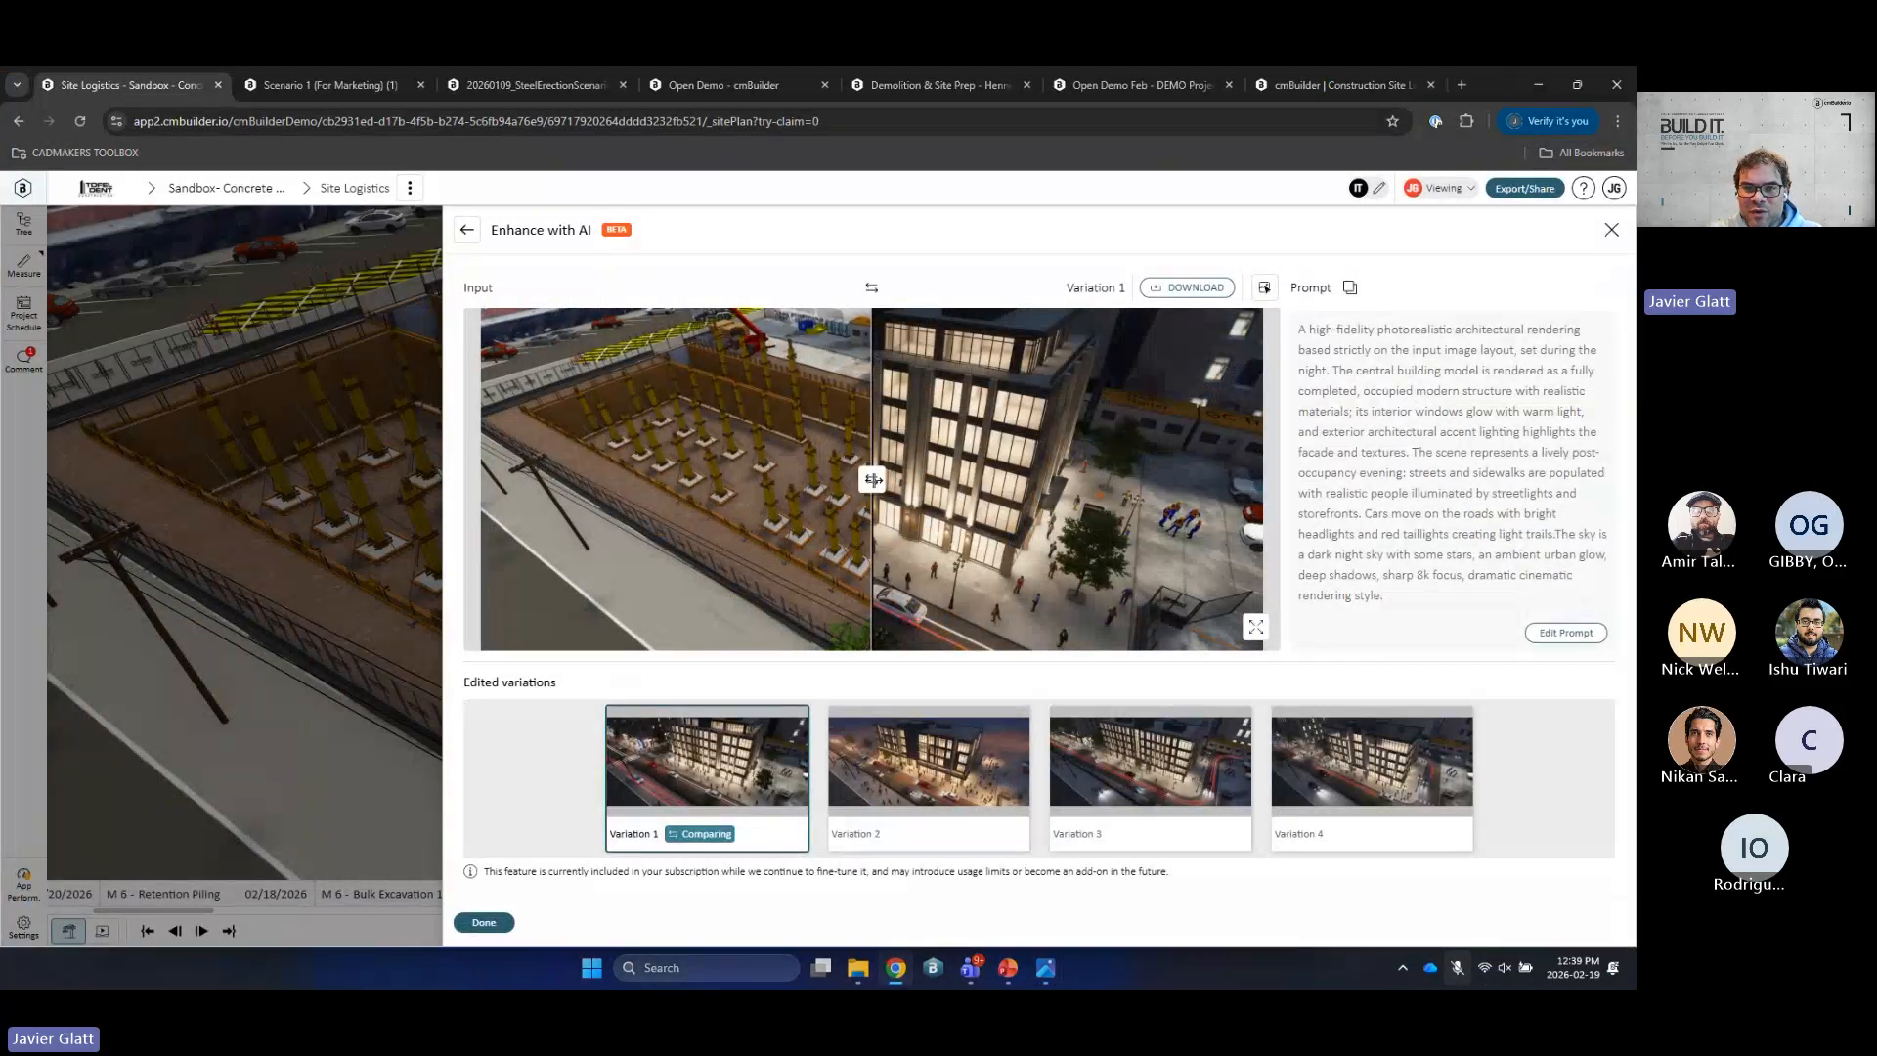
left_click_drag(873, 479, 1065, 477)
left_click(1150, 772)
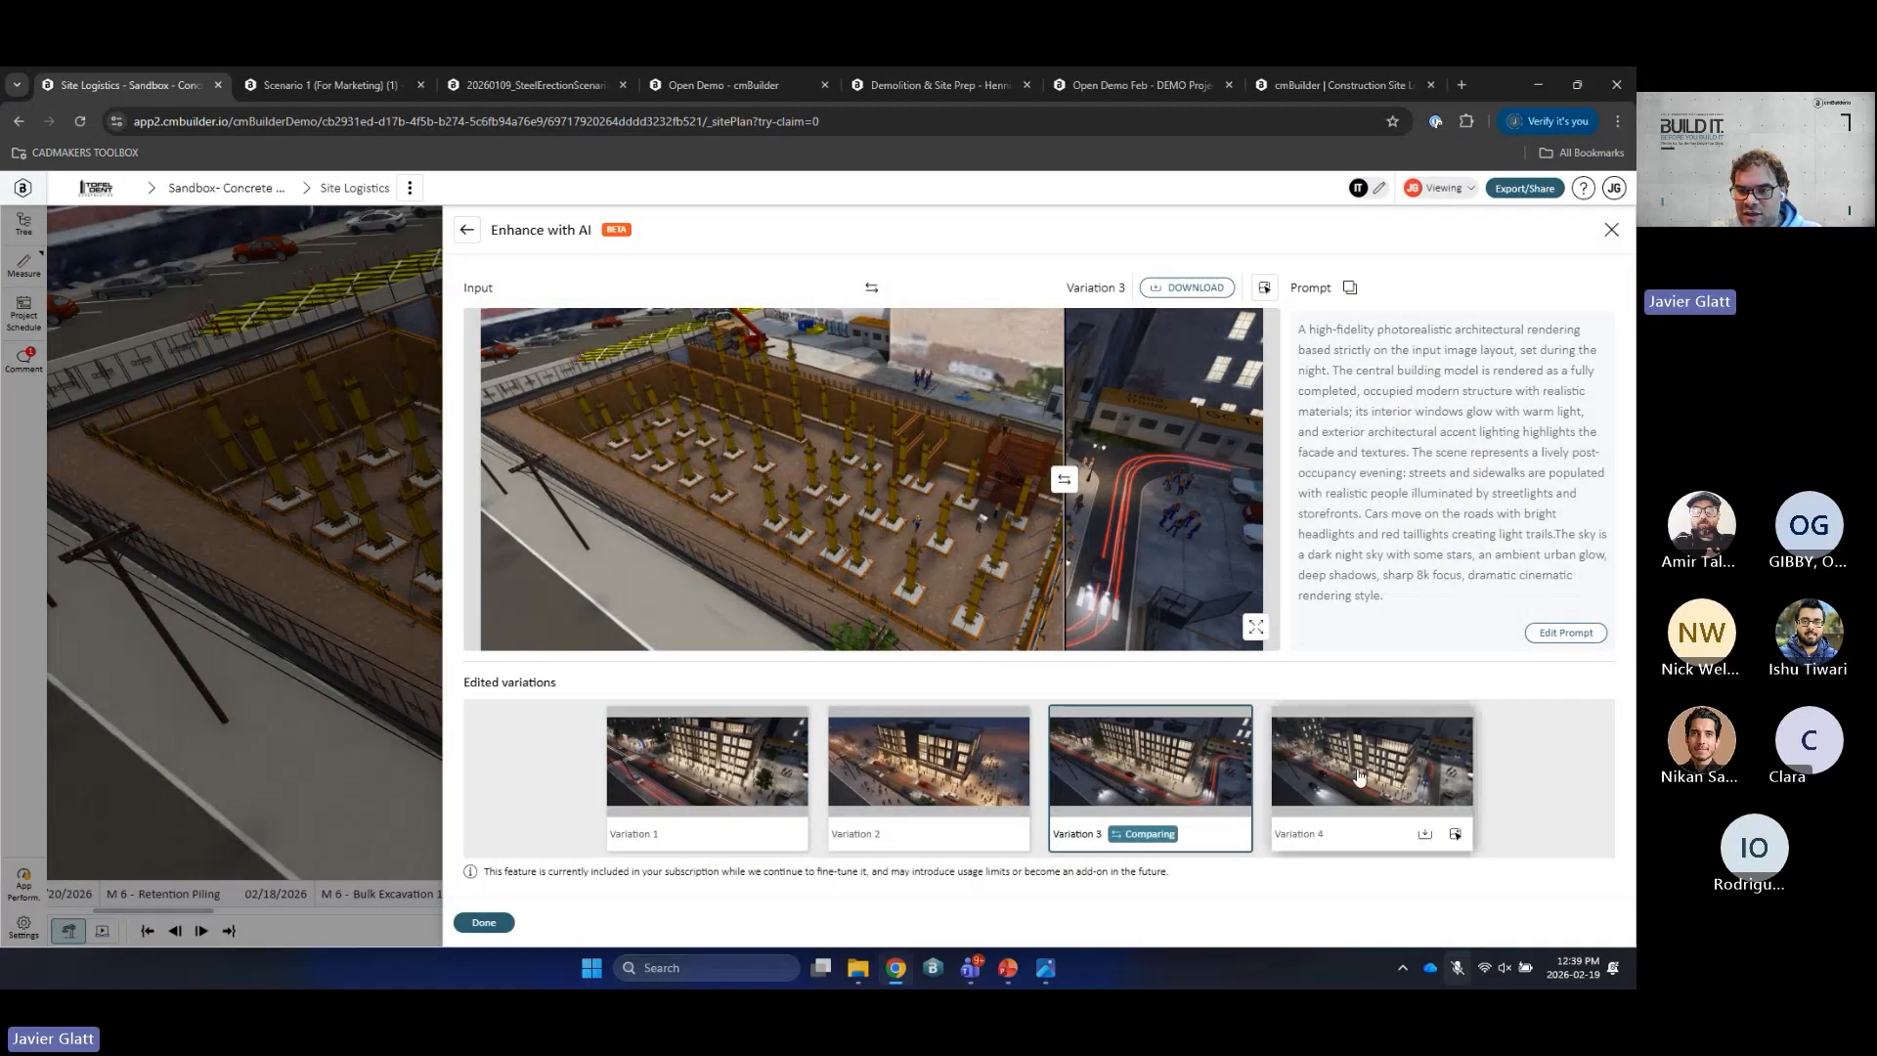
left_click(1359, 778)
mouse_move(1062, 477)
left_mouse_down()
mouse_move(685, 478)
mouse_move(1072, 481)
left_mouse_up()
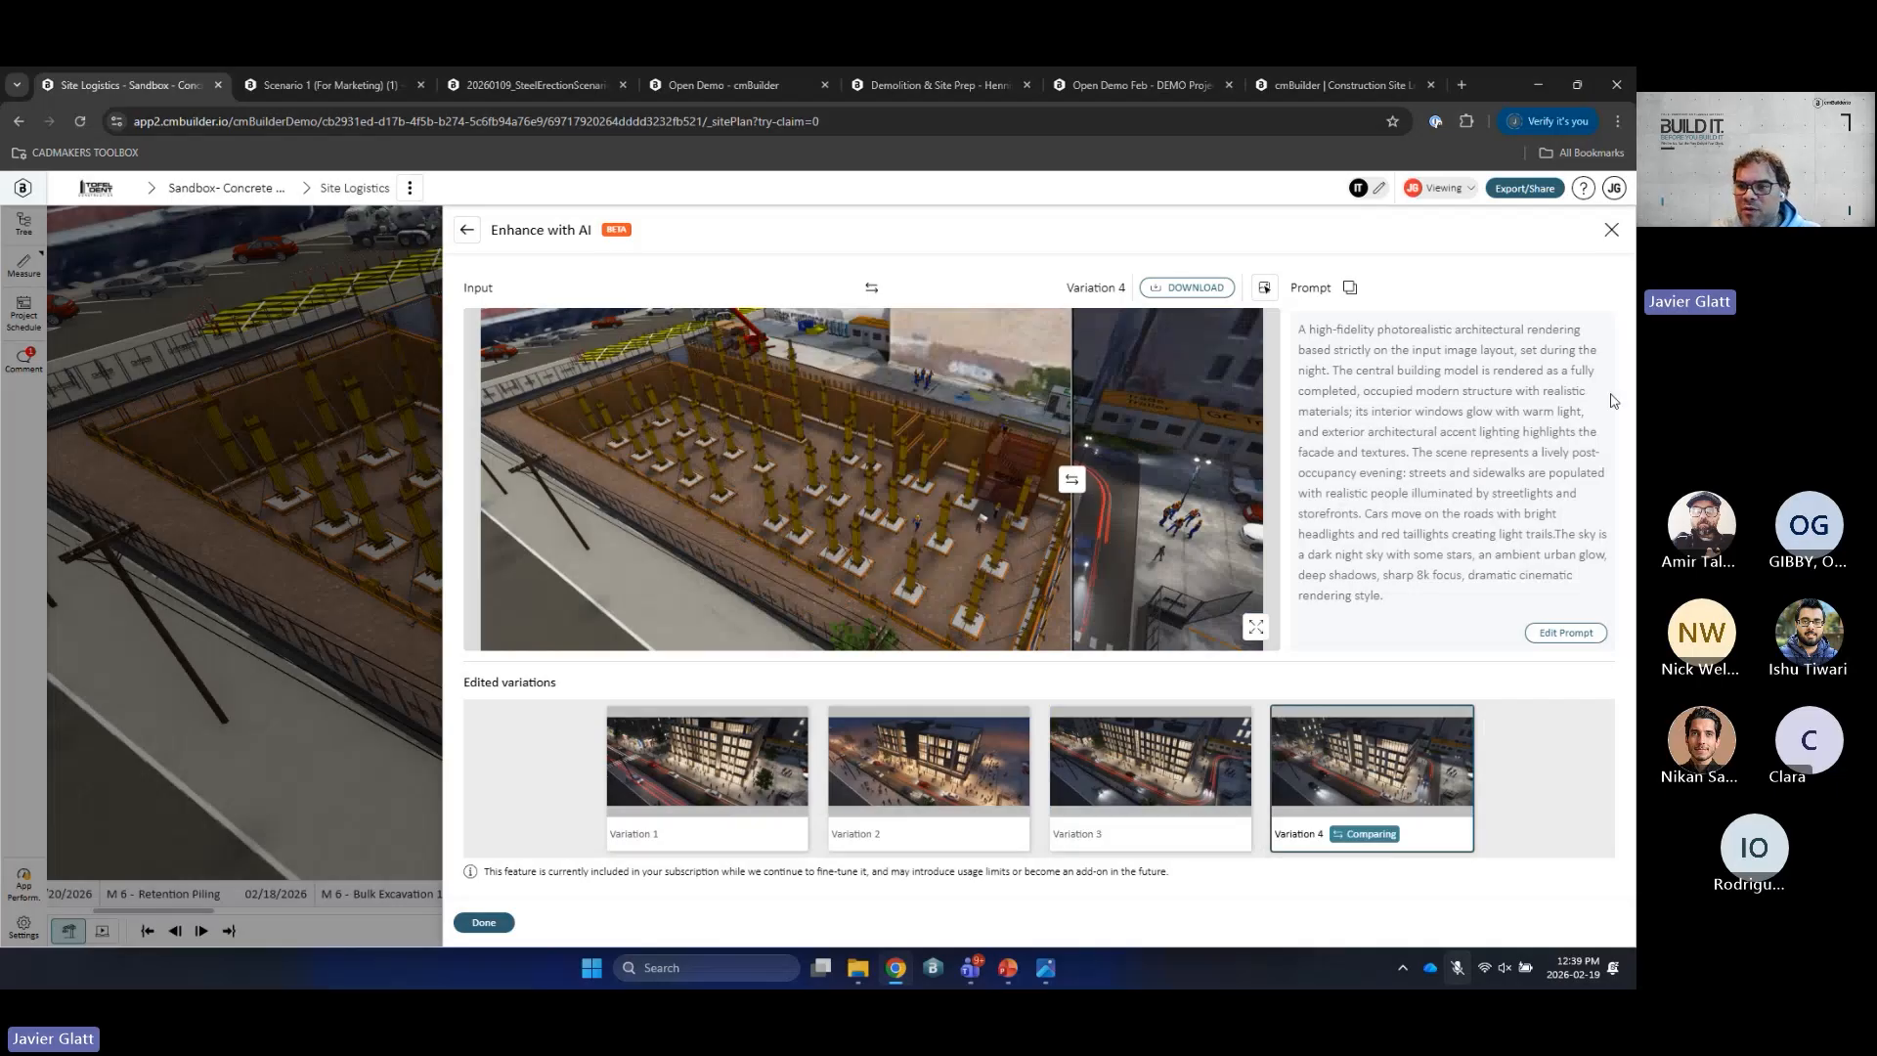
left_click(1611, 231)
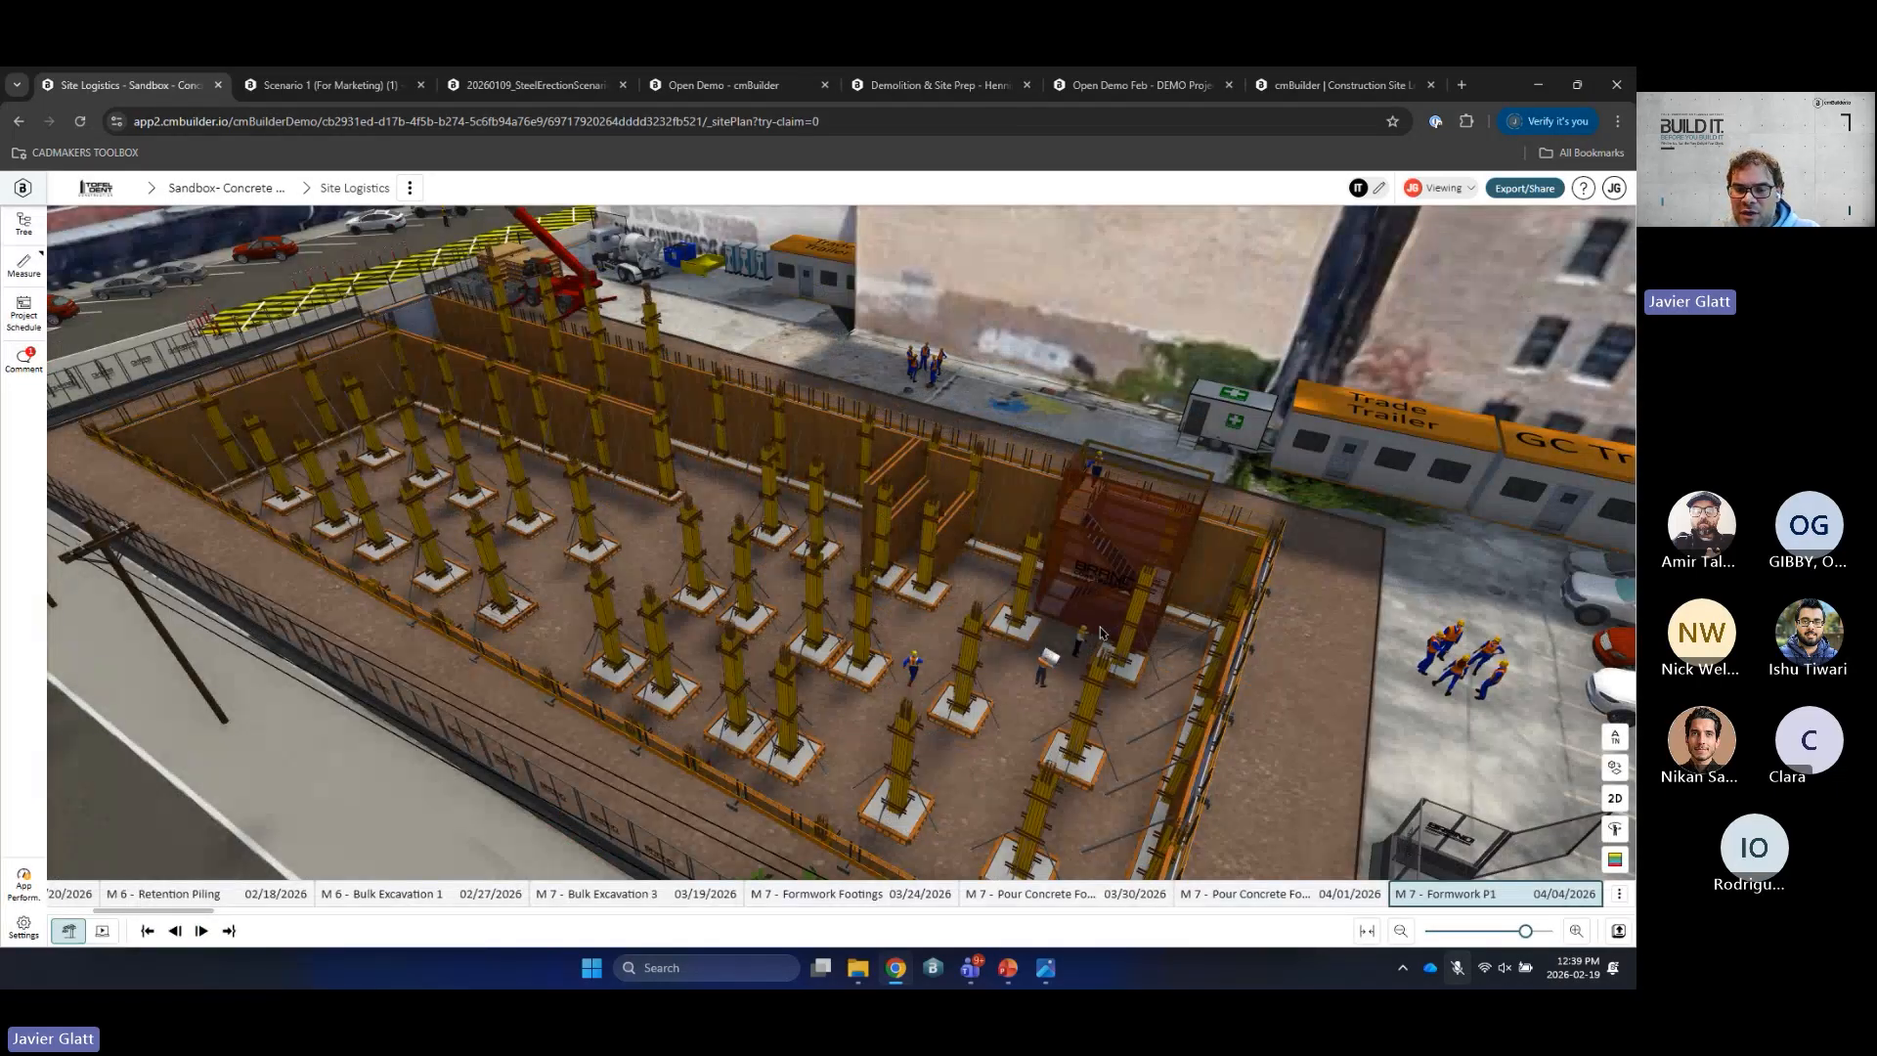
Step: Jump the site plan to the final M 24 Project Complete milestone and show the whole building within its surroundings
scroll(1099, 633, "up", 2)
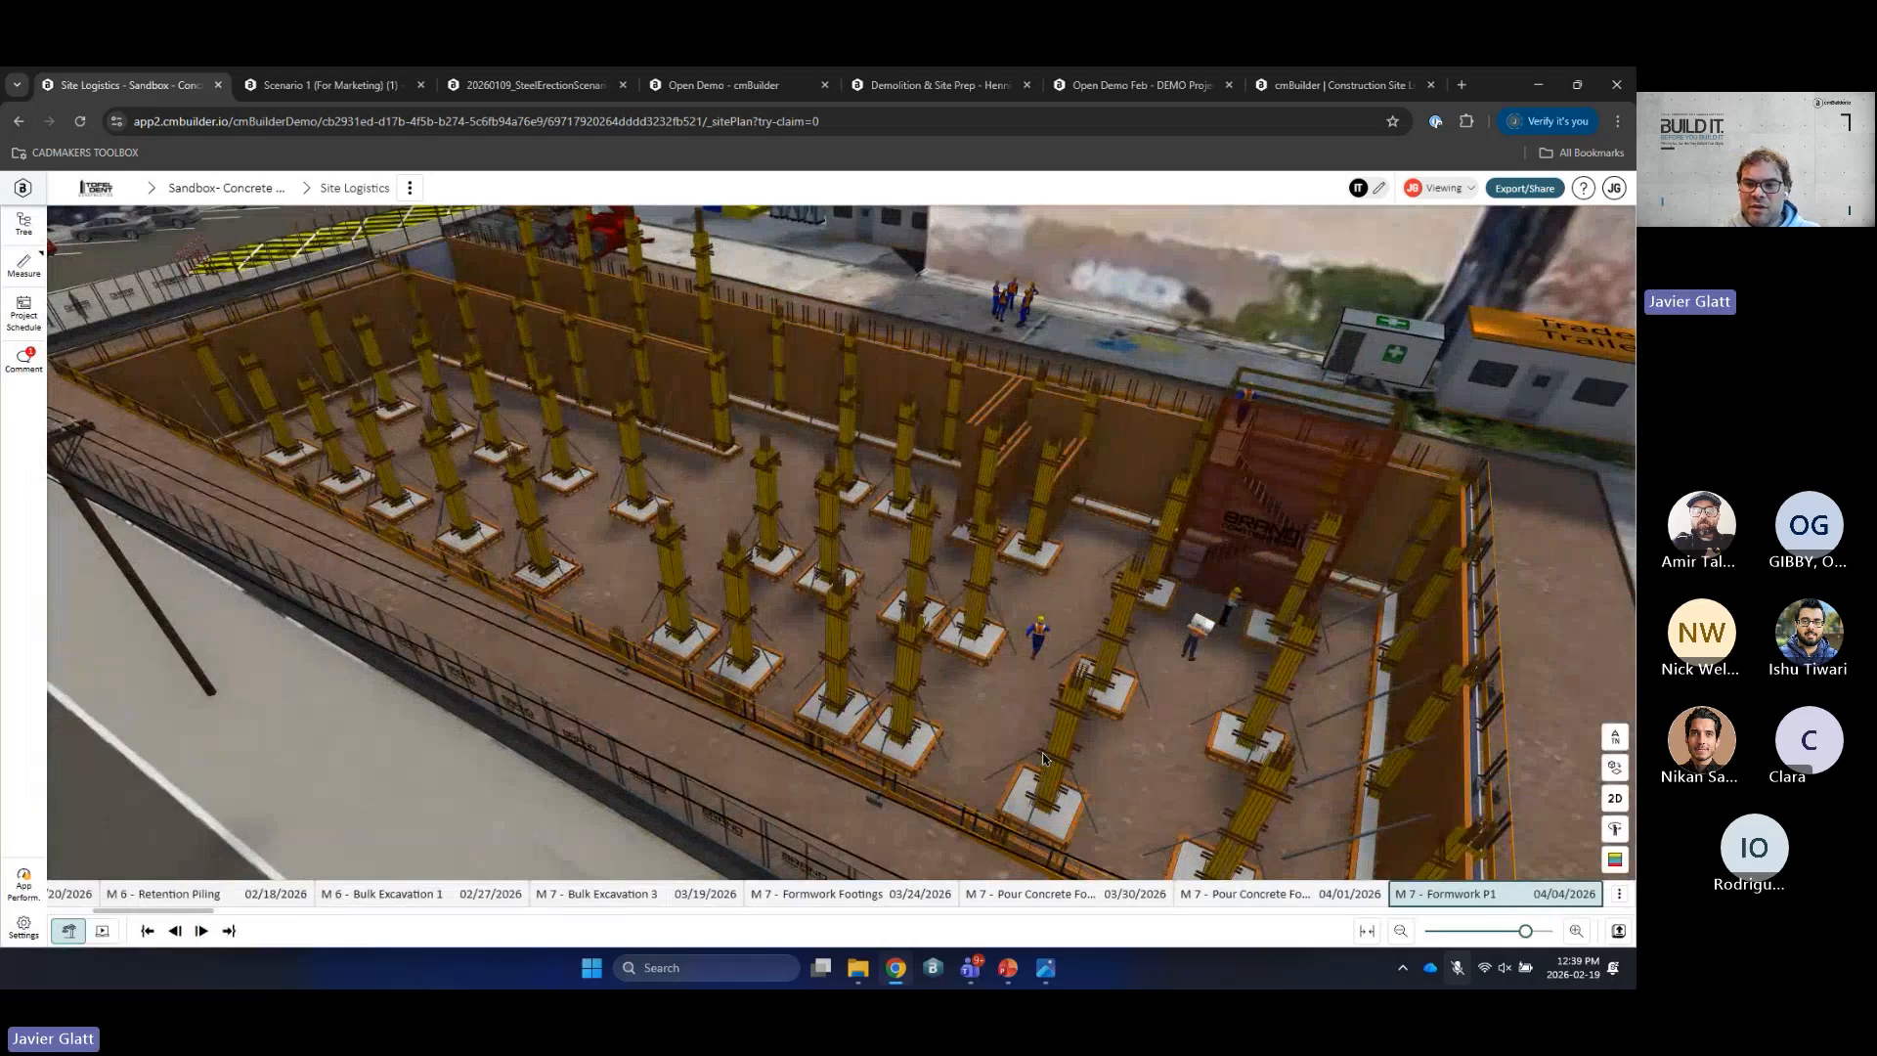
key("End")
scroll(933, 646, "down", 7)
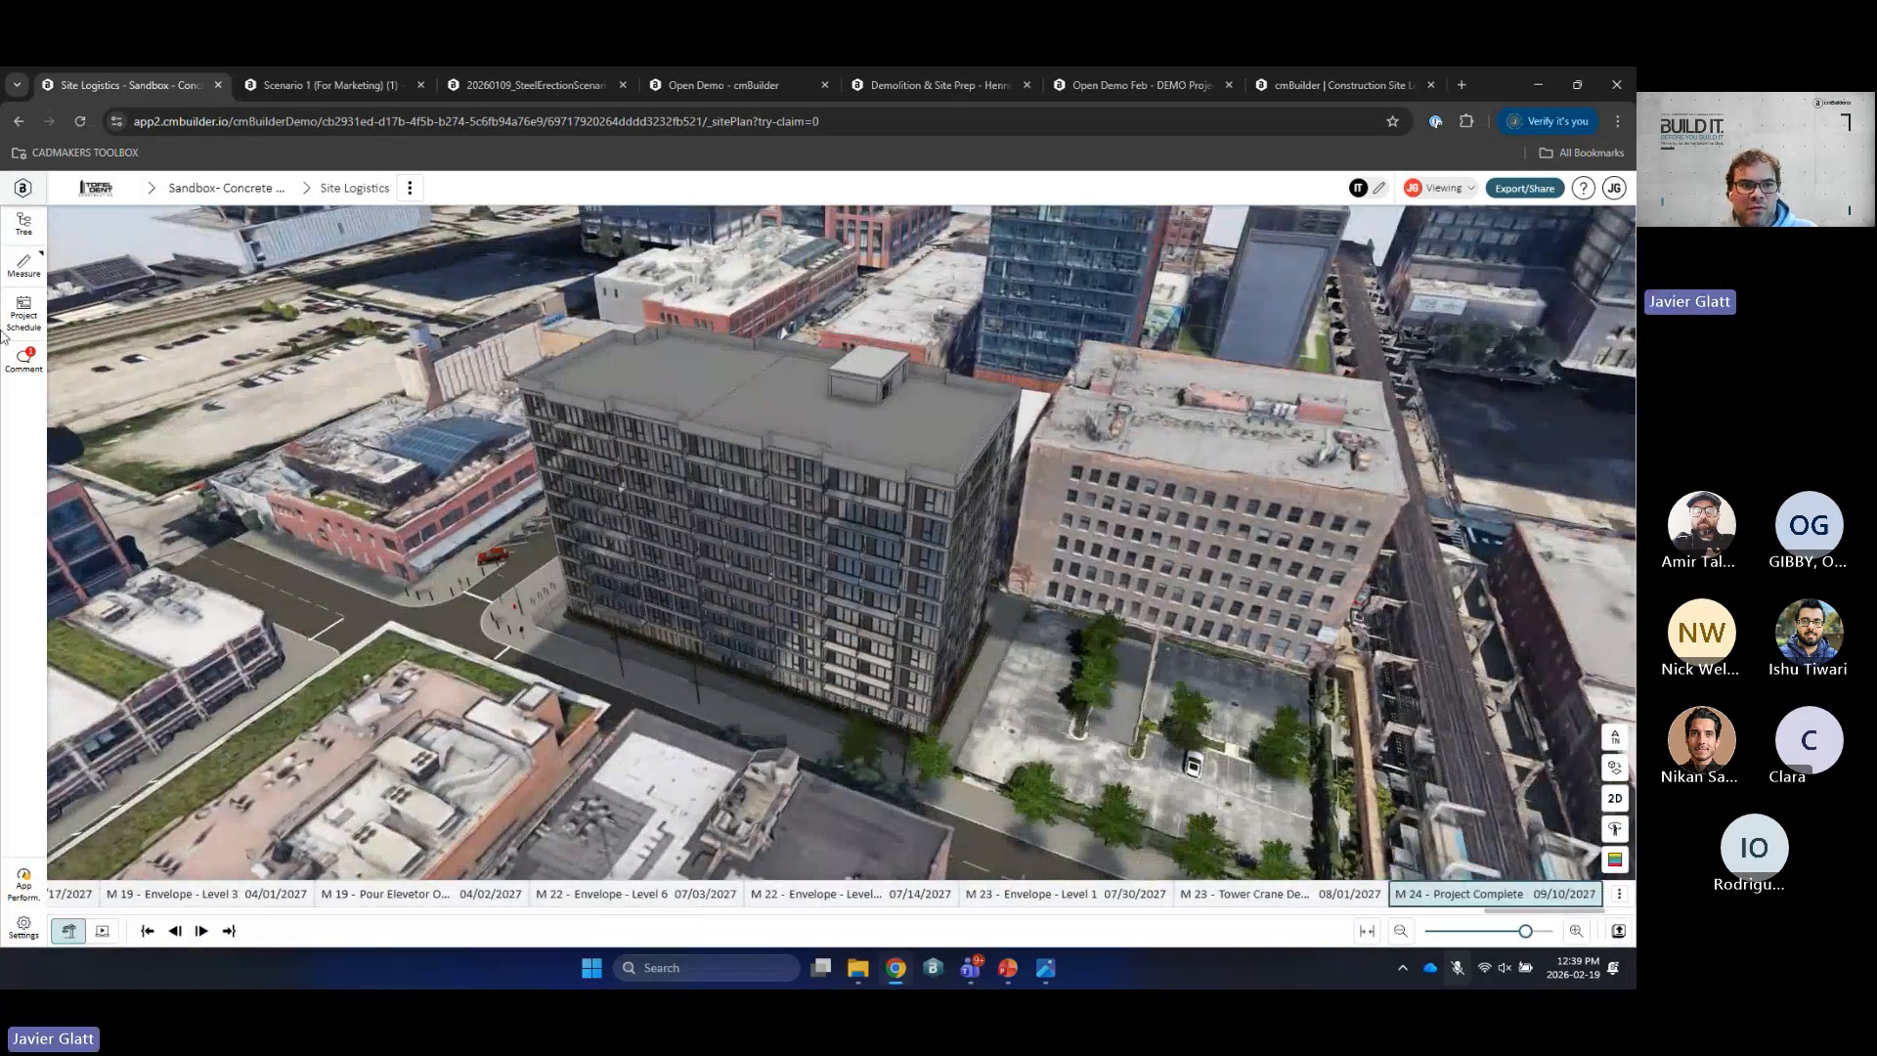
Step: Open the AI enhancement export for the current view of the completed building
left_click(1524, 187)
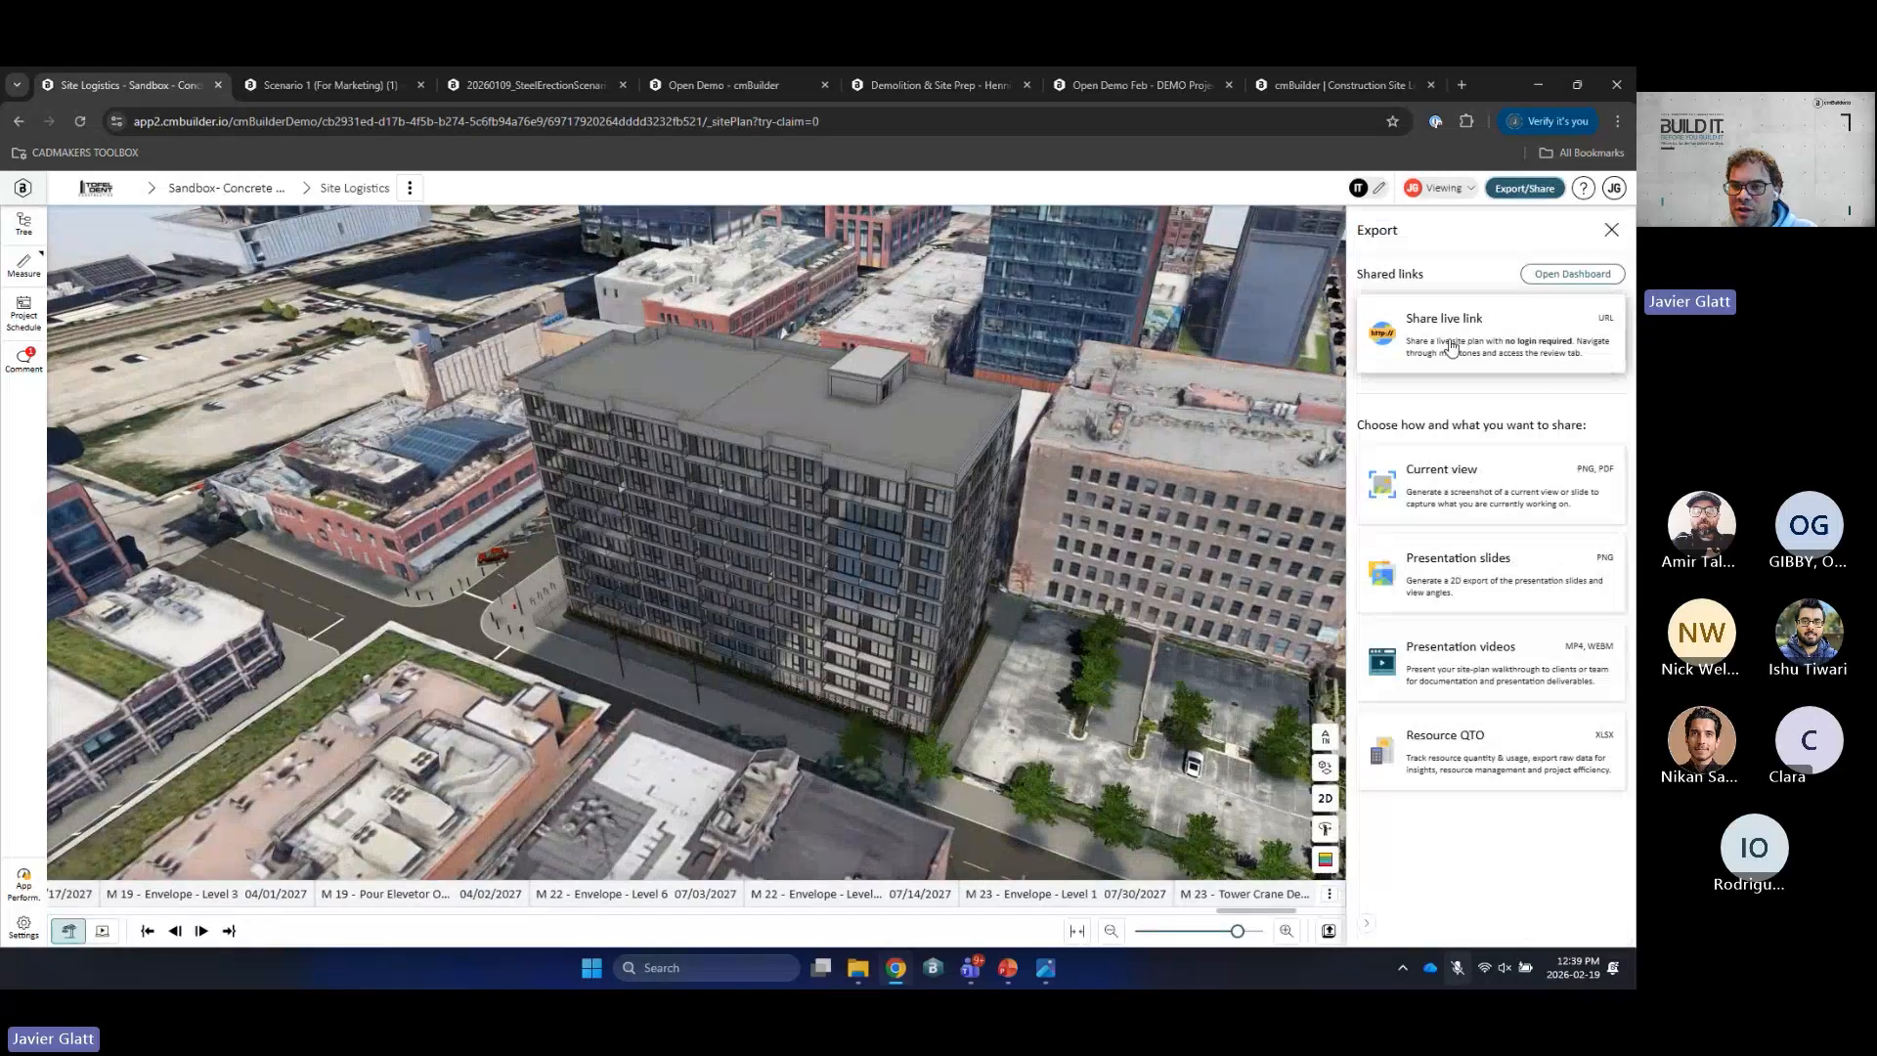
left_click(1447, 493)
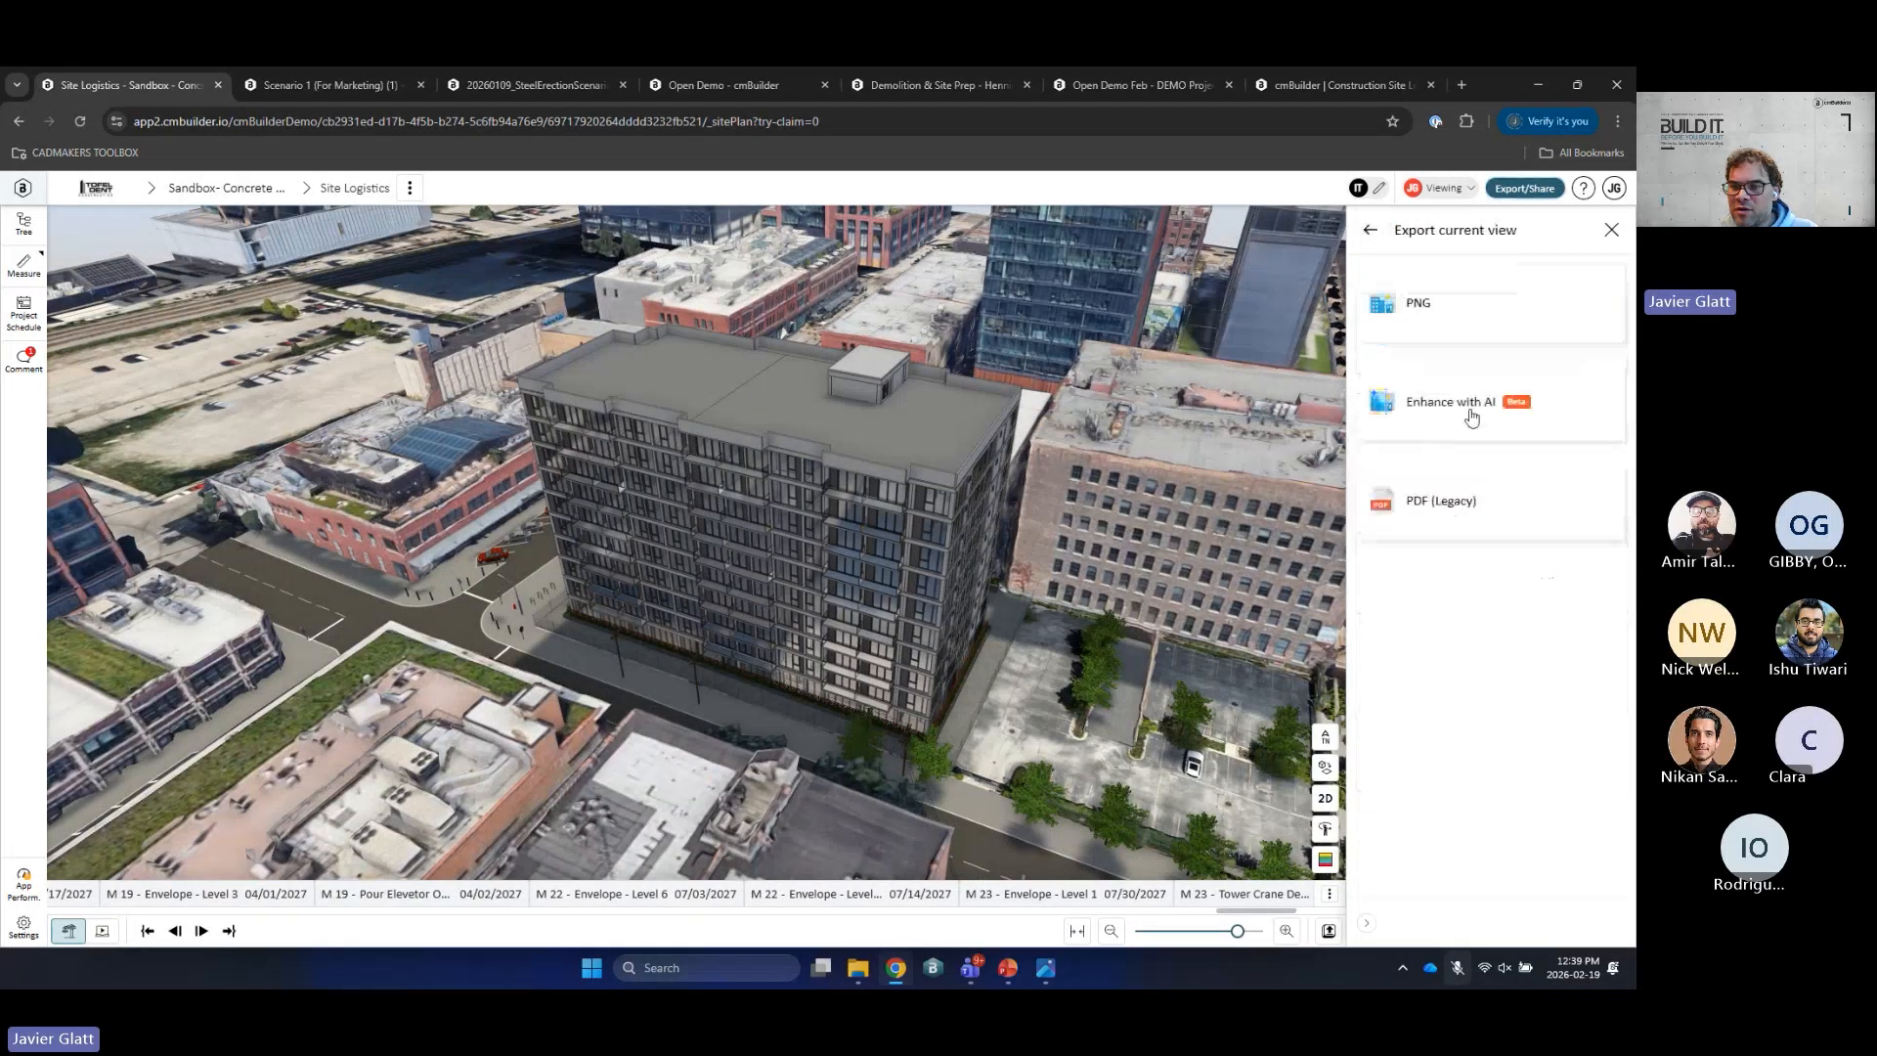
left_click(1471, 417)
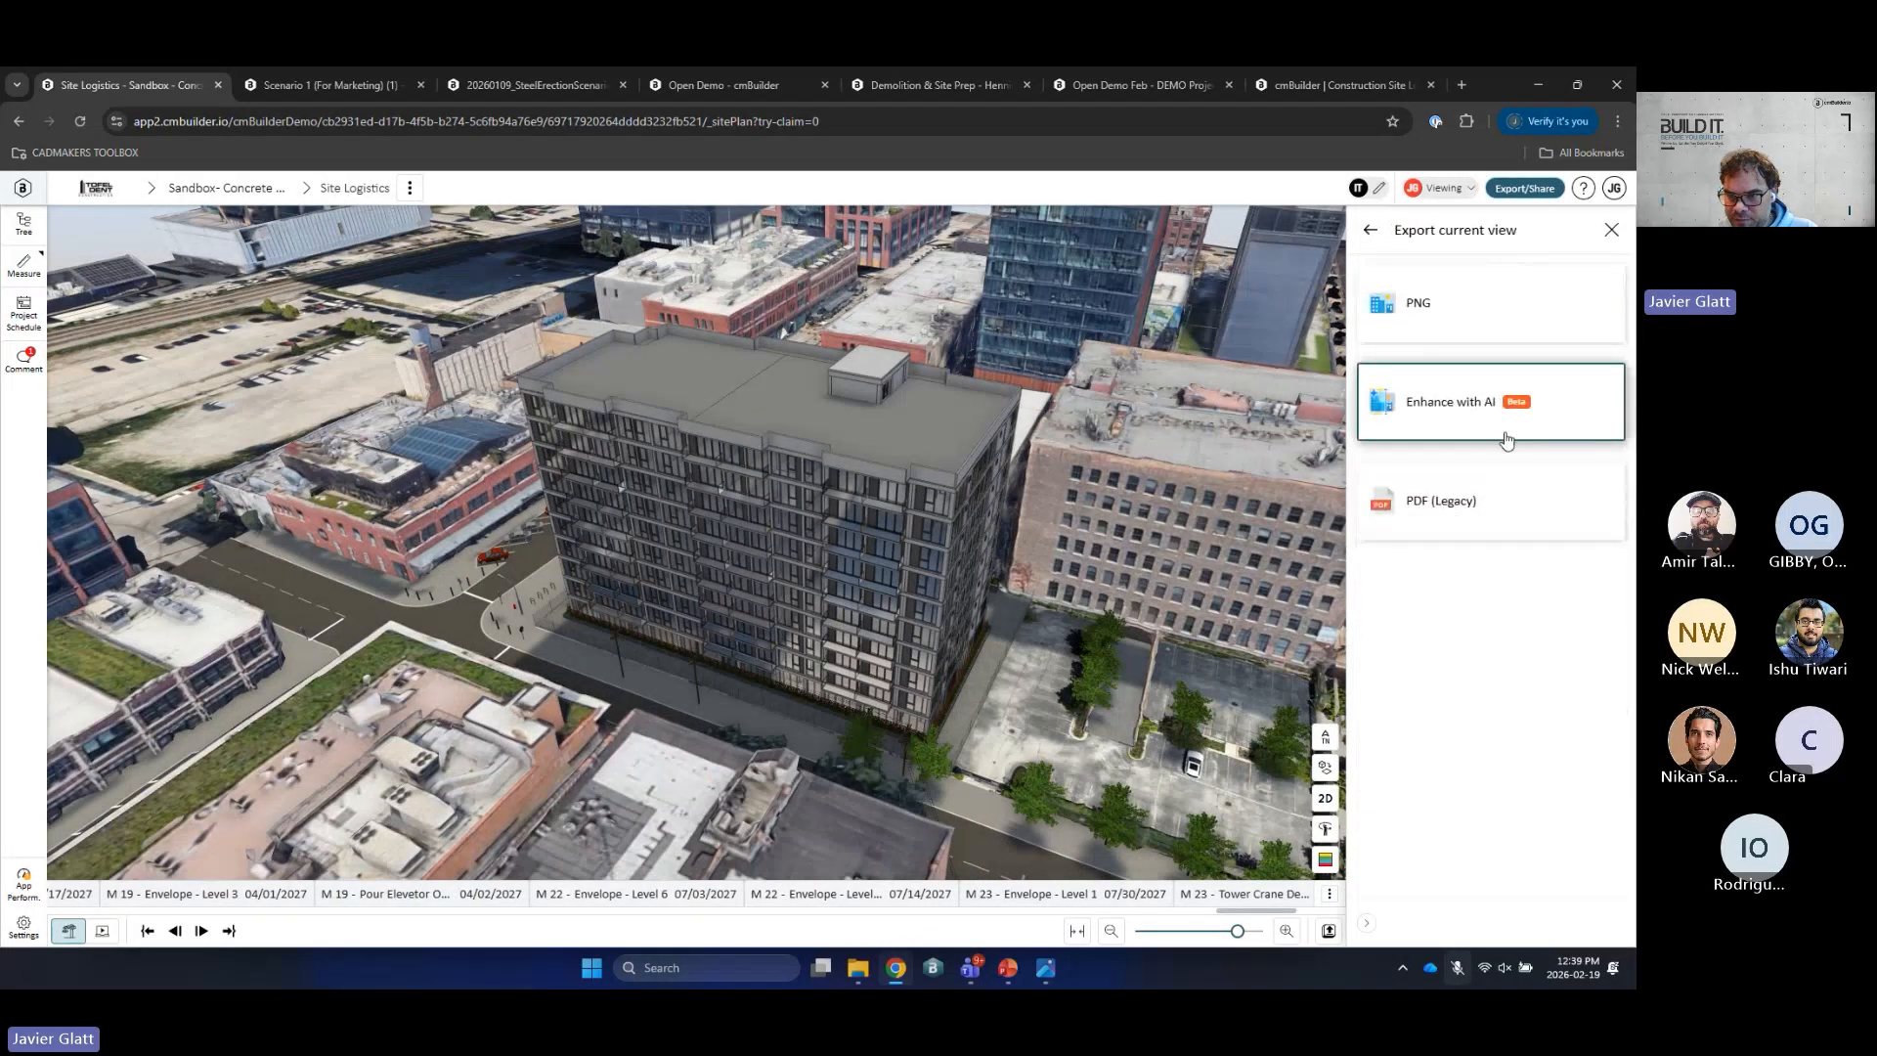
left_click(1481, 425)
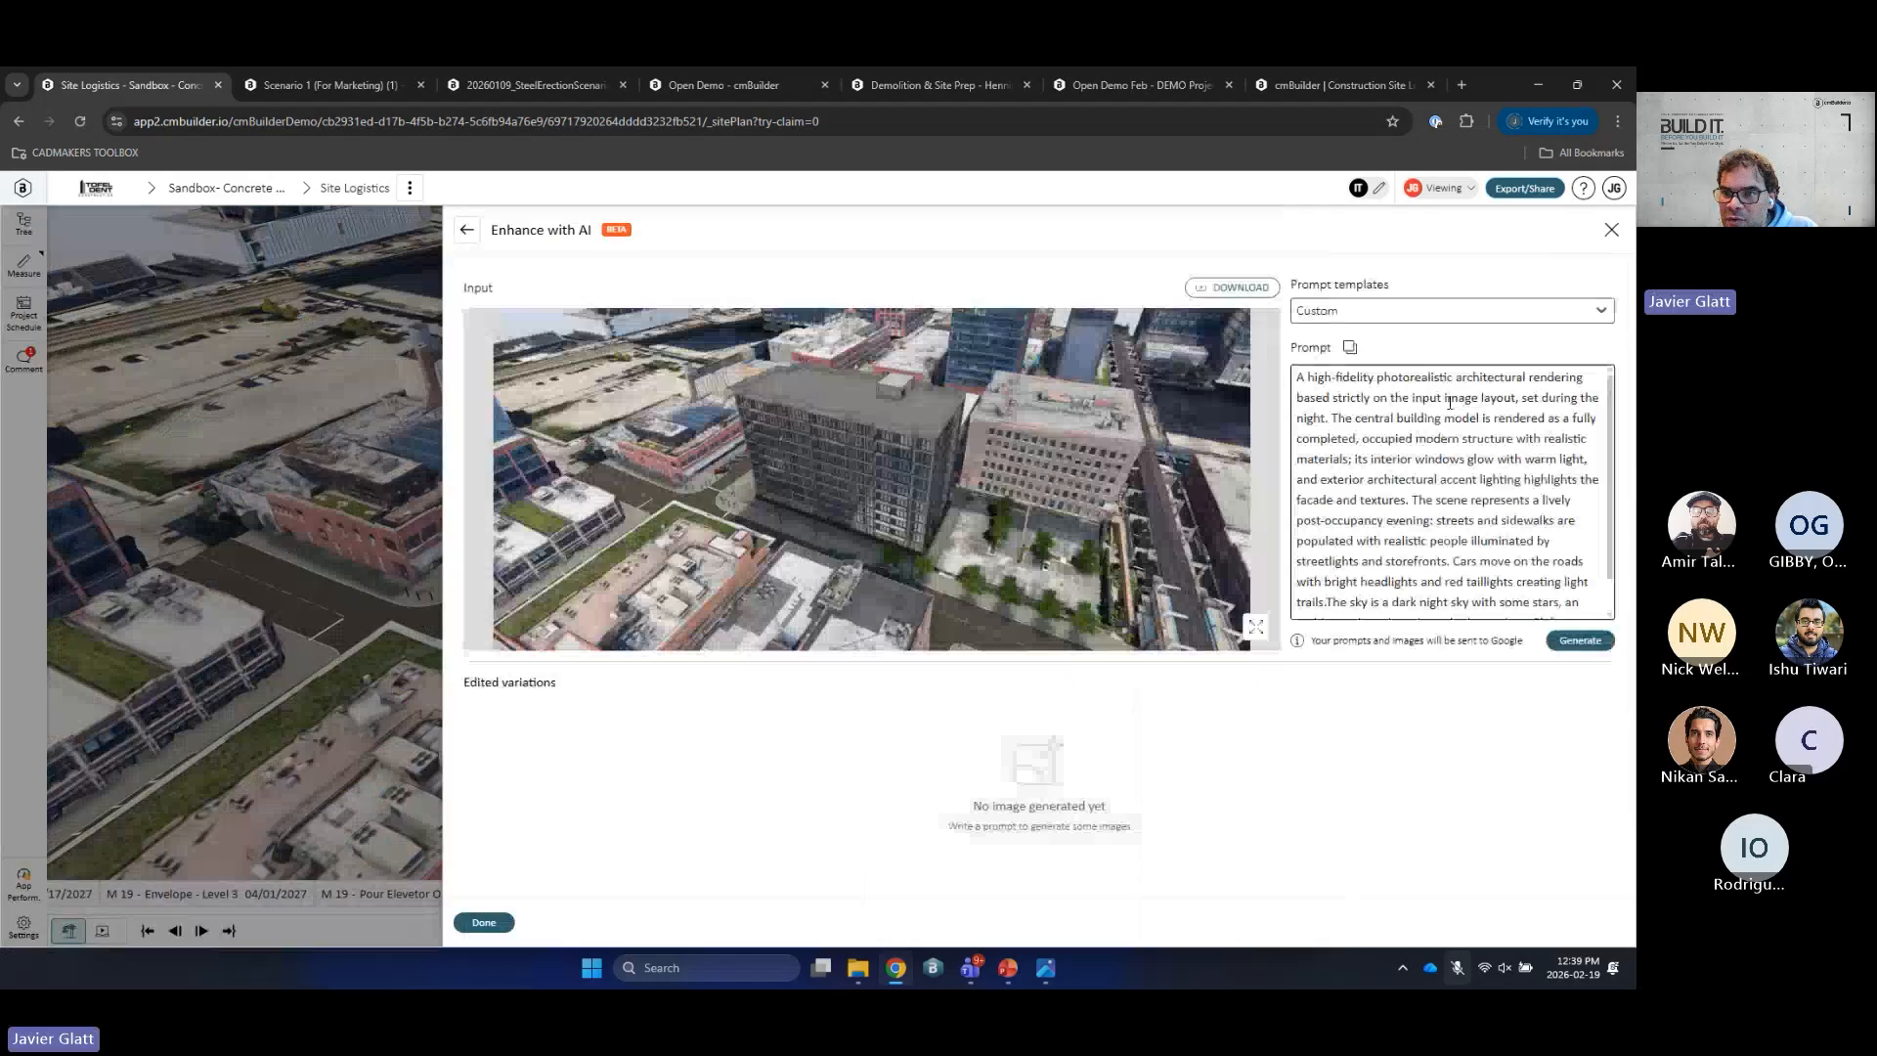
Step: Apply the Snowy Winter Day prompt template and generate the image variations
left_click(1433, 310)
scroll(1411, 440, "down", 2)
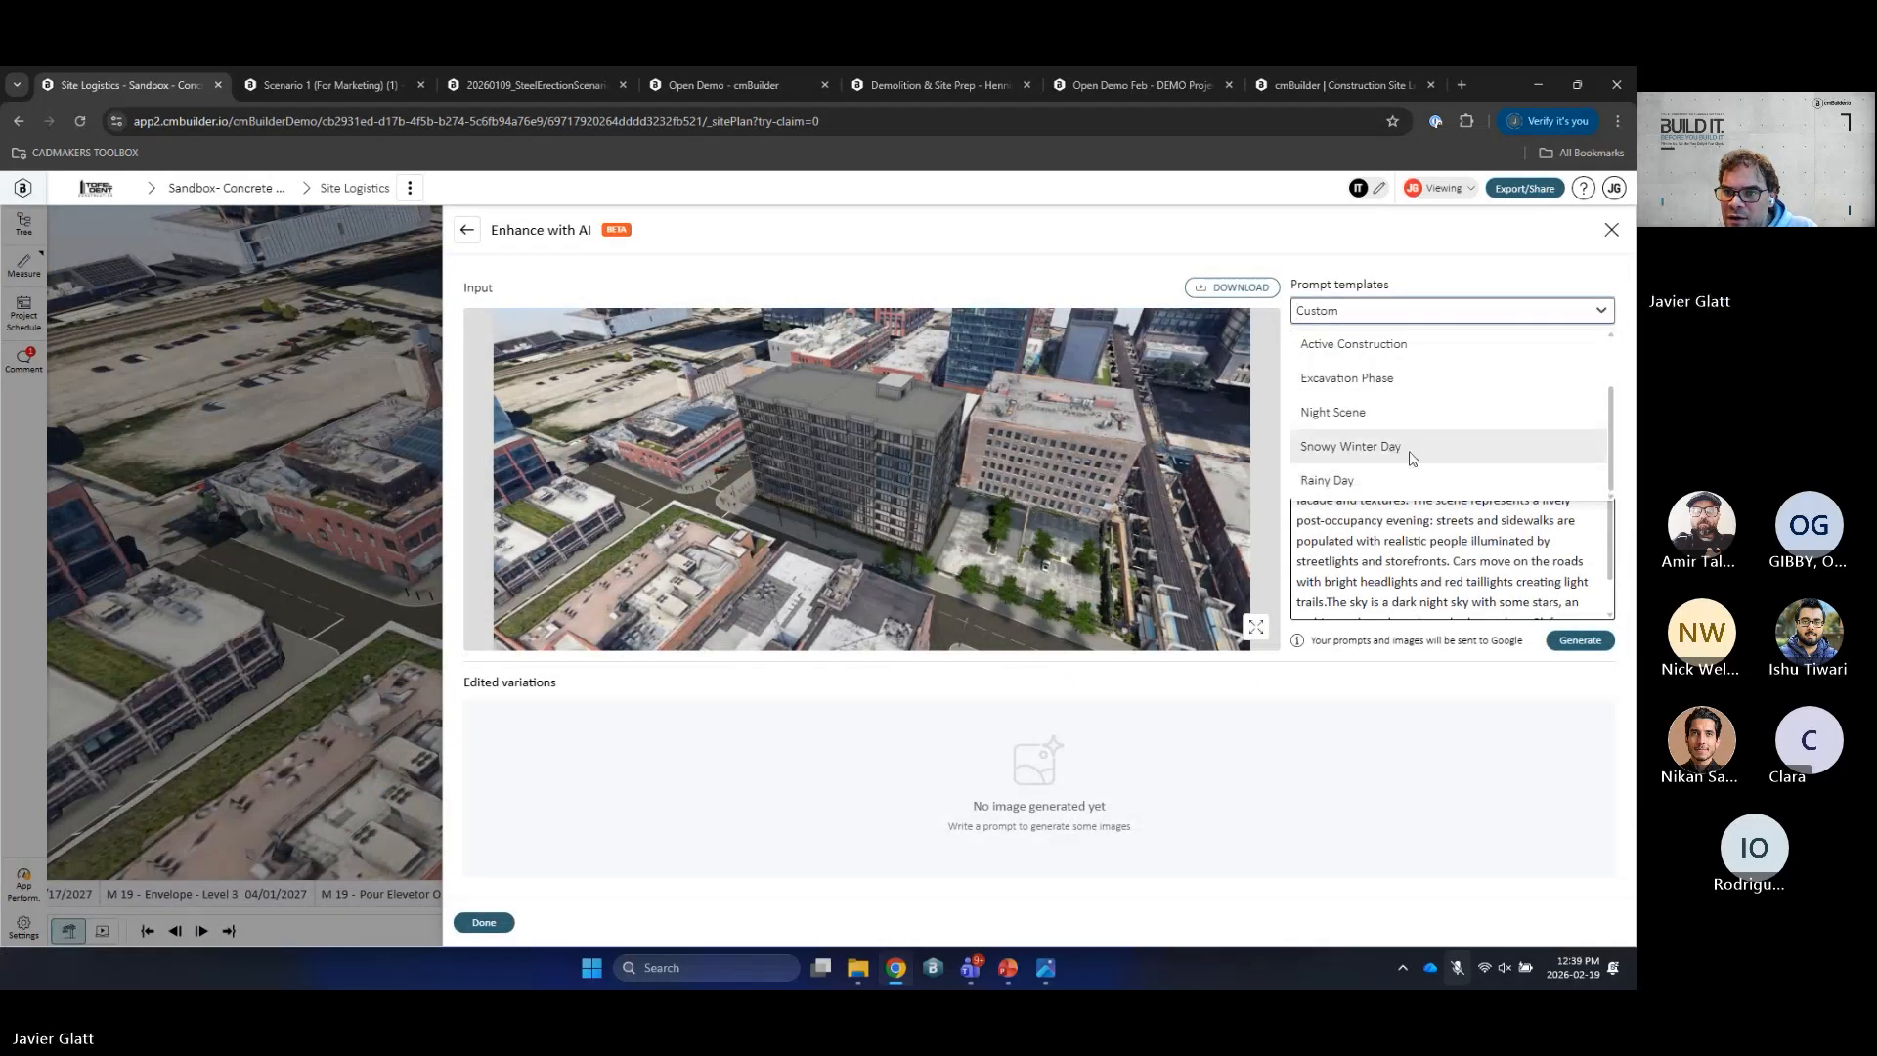
left_click(1412, 448)
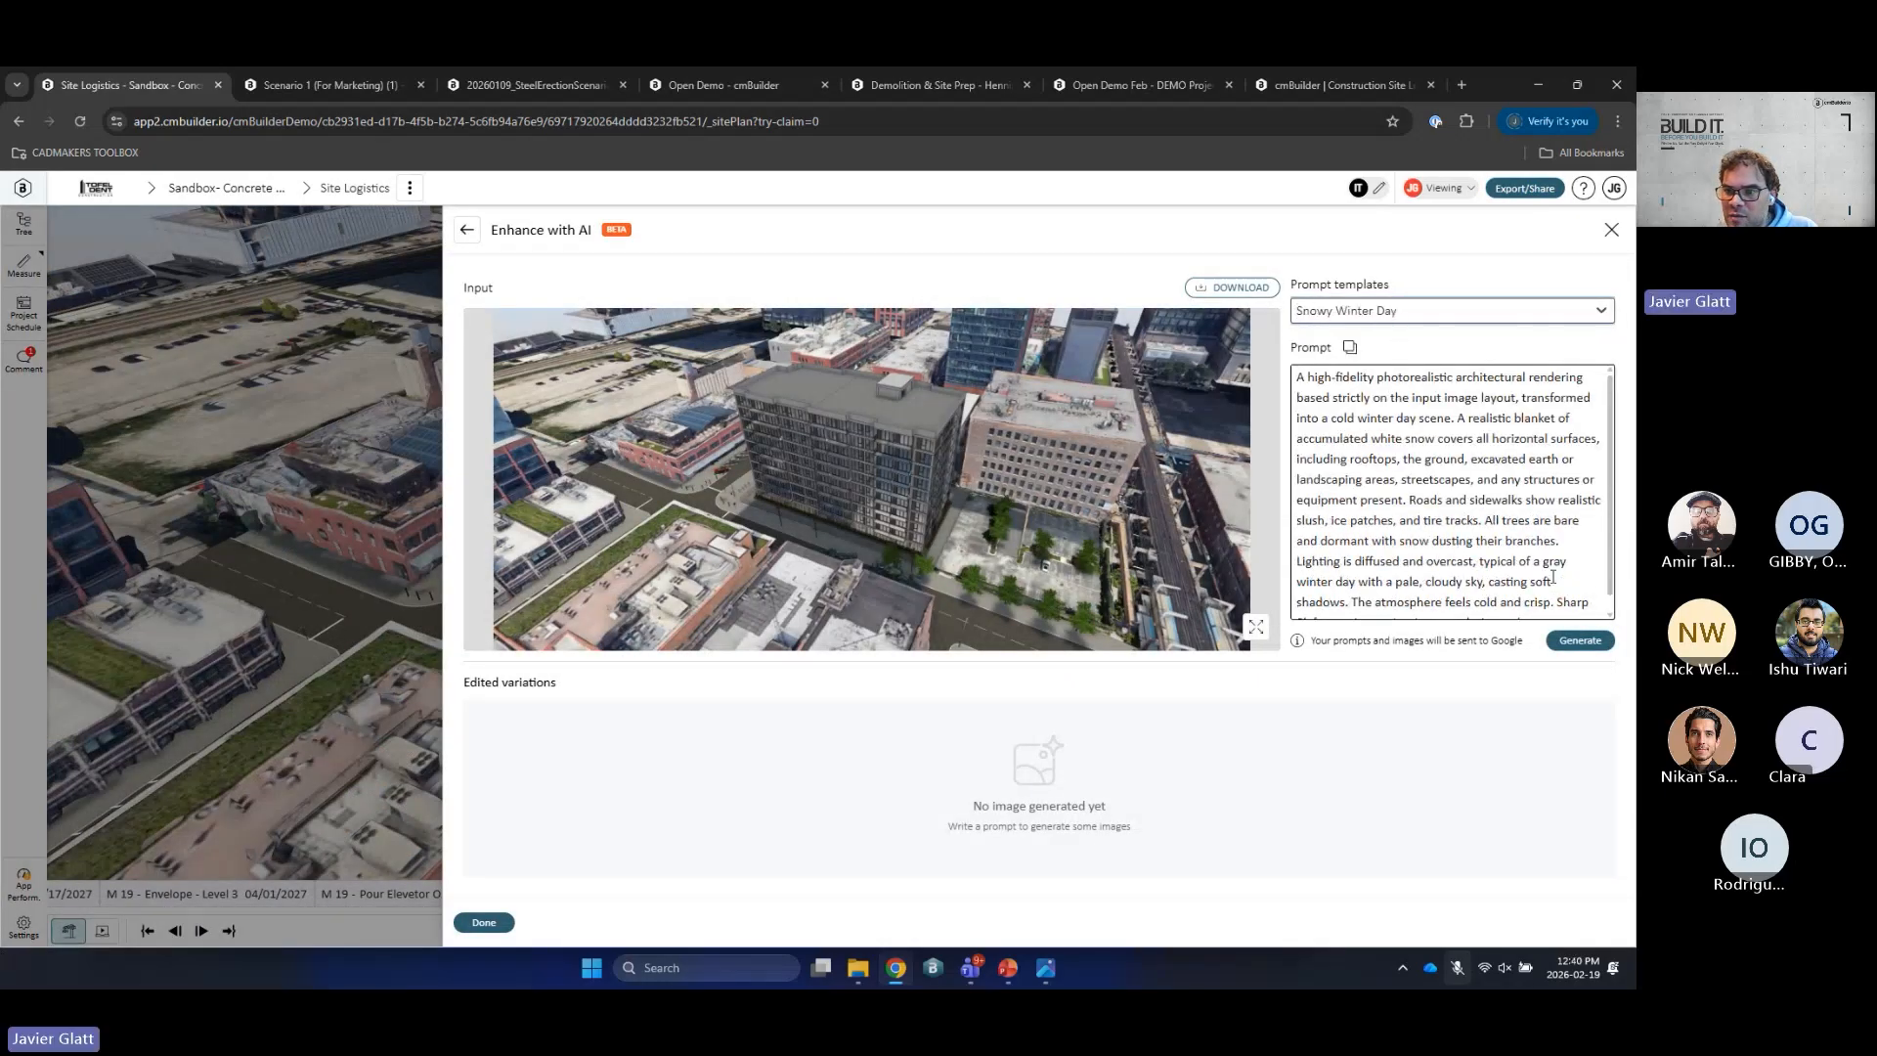
left_click(1578, 640)
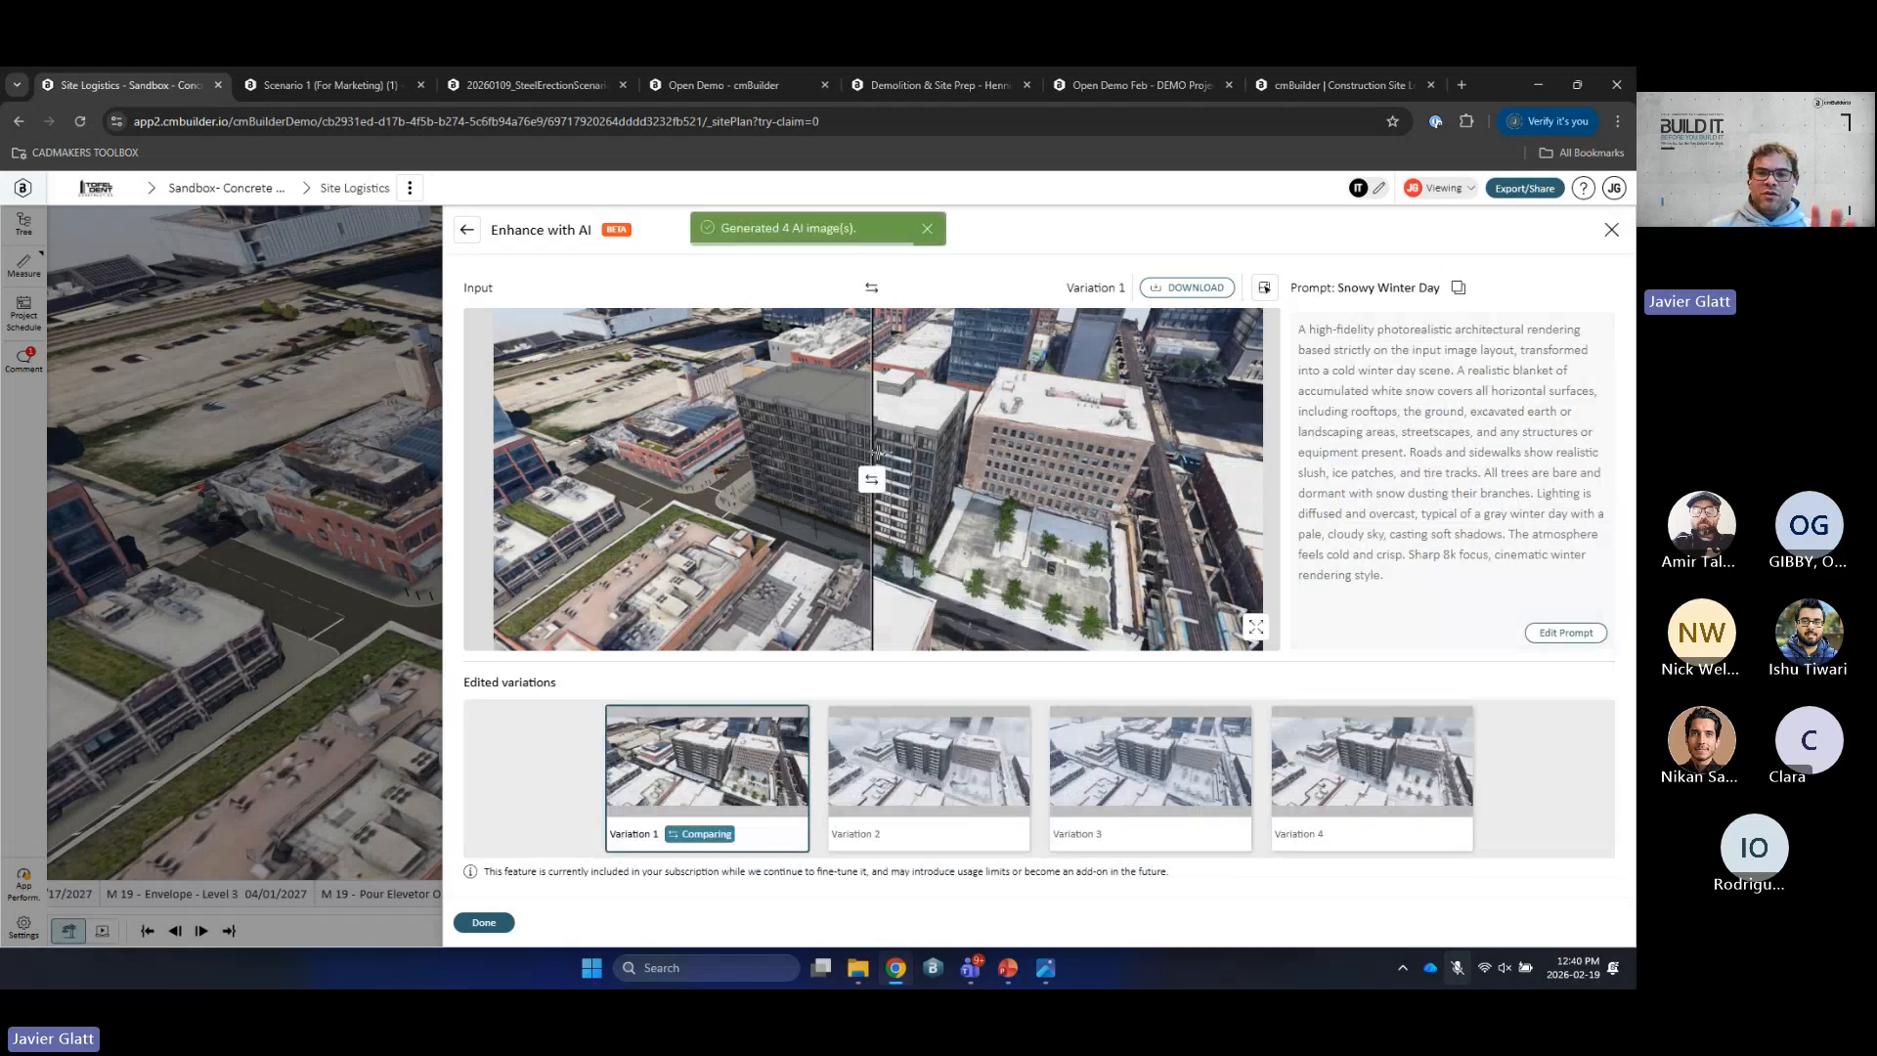
Step: Enlarge the winter image comparison and look through variations 1 to 4
left_click(1255, 626)
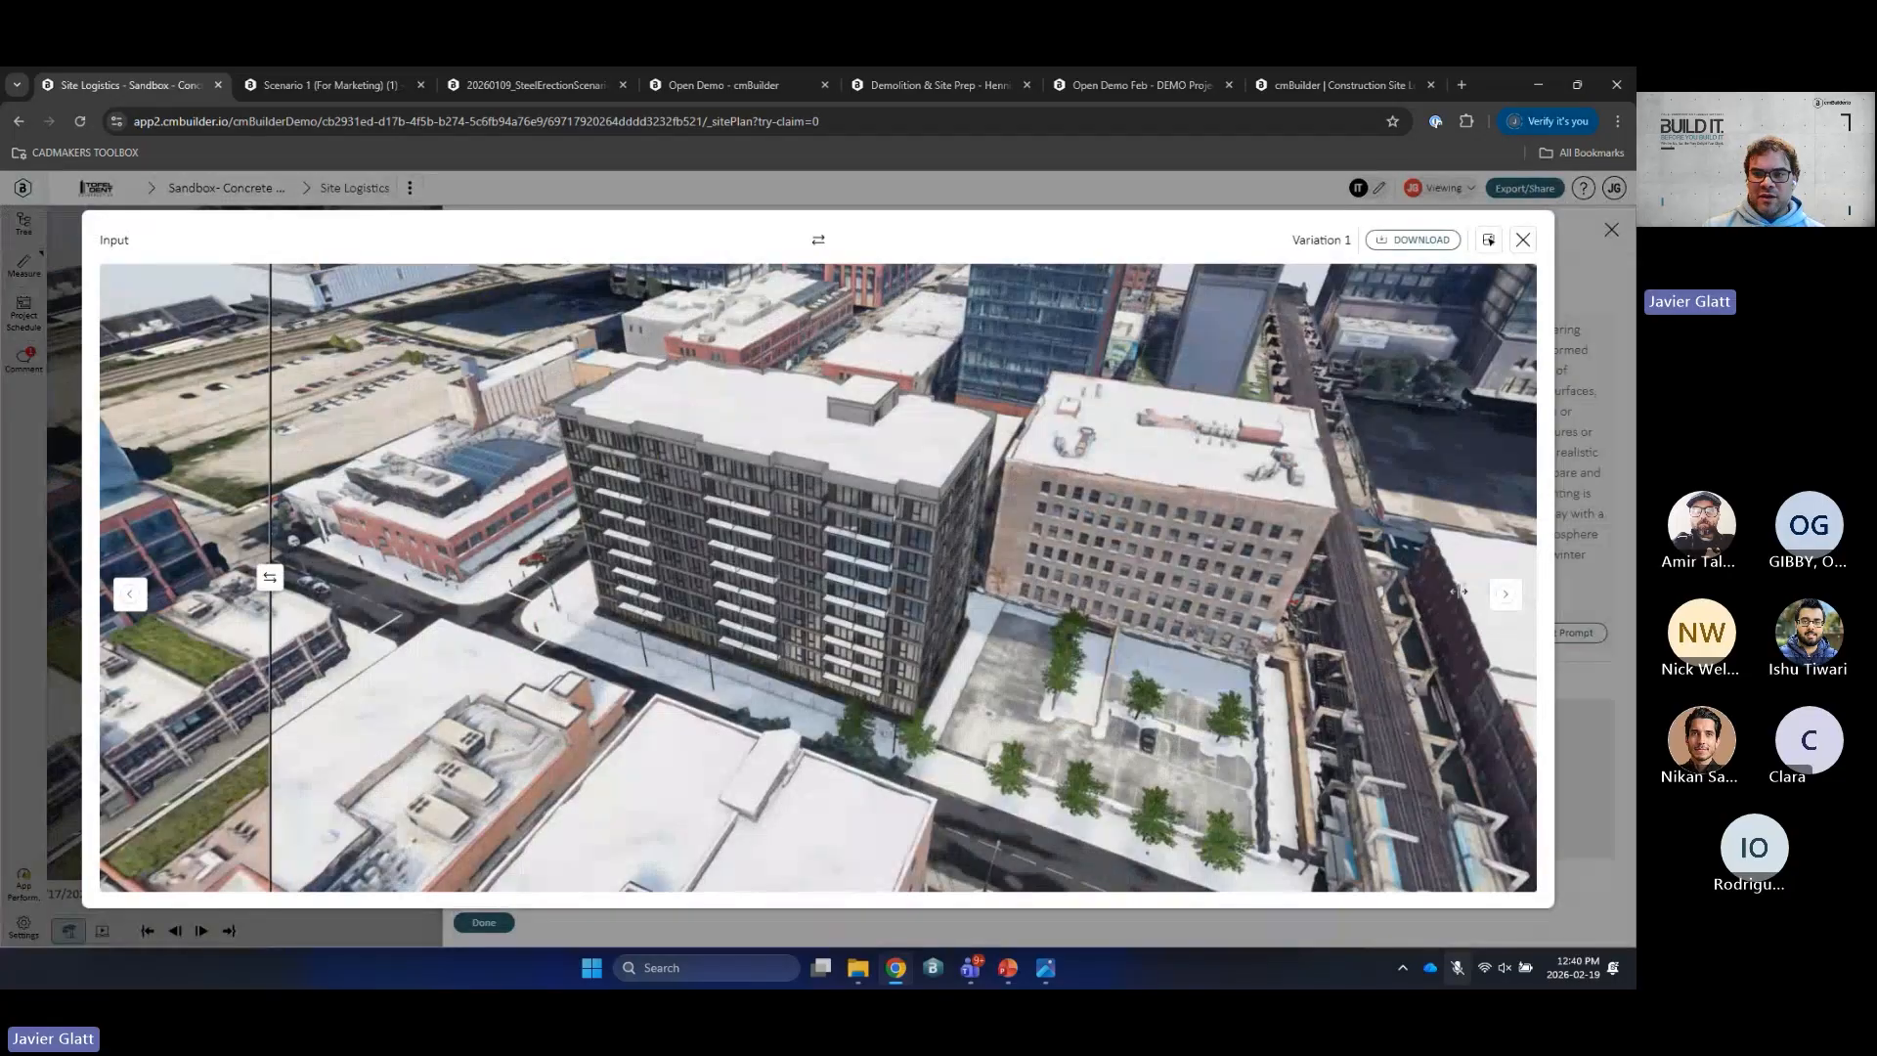
left_click(1506, 595)
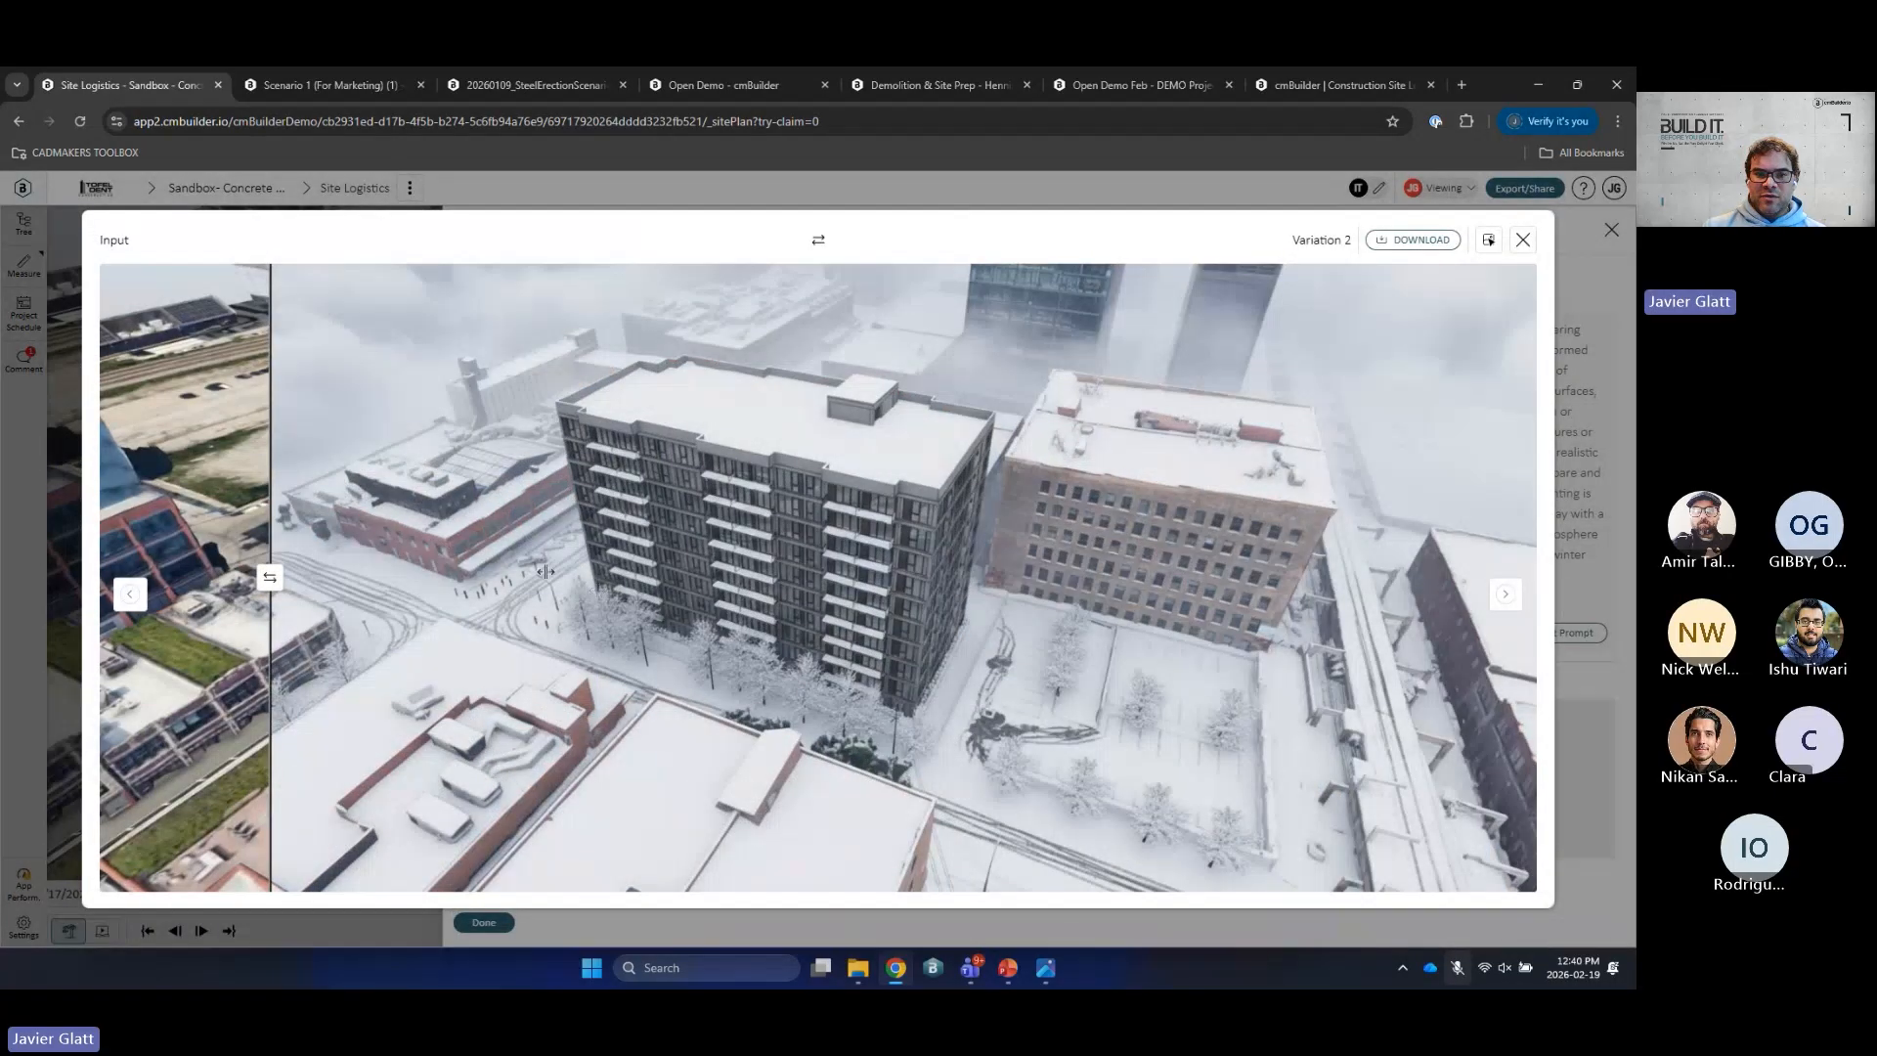
left_click(1507, 600)
left_click(1507, 598)
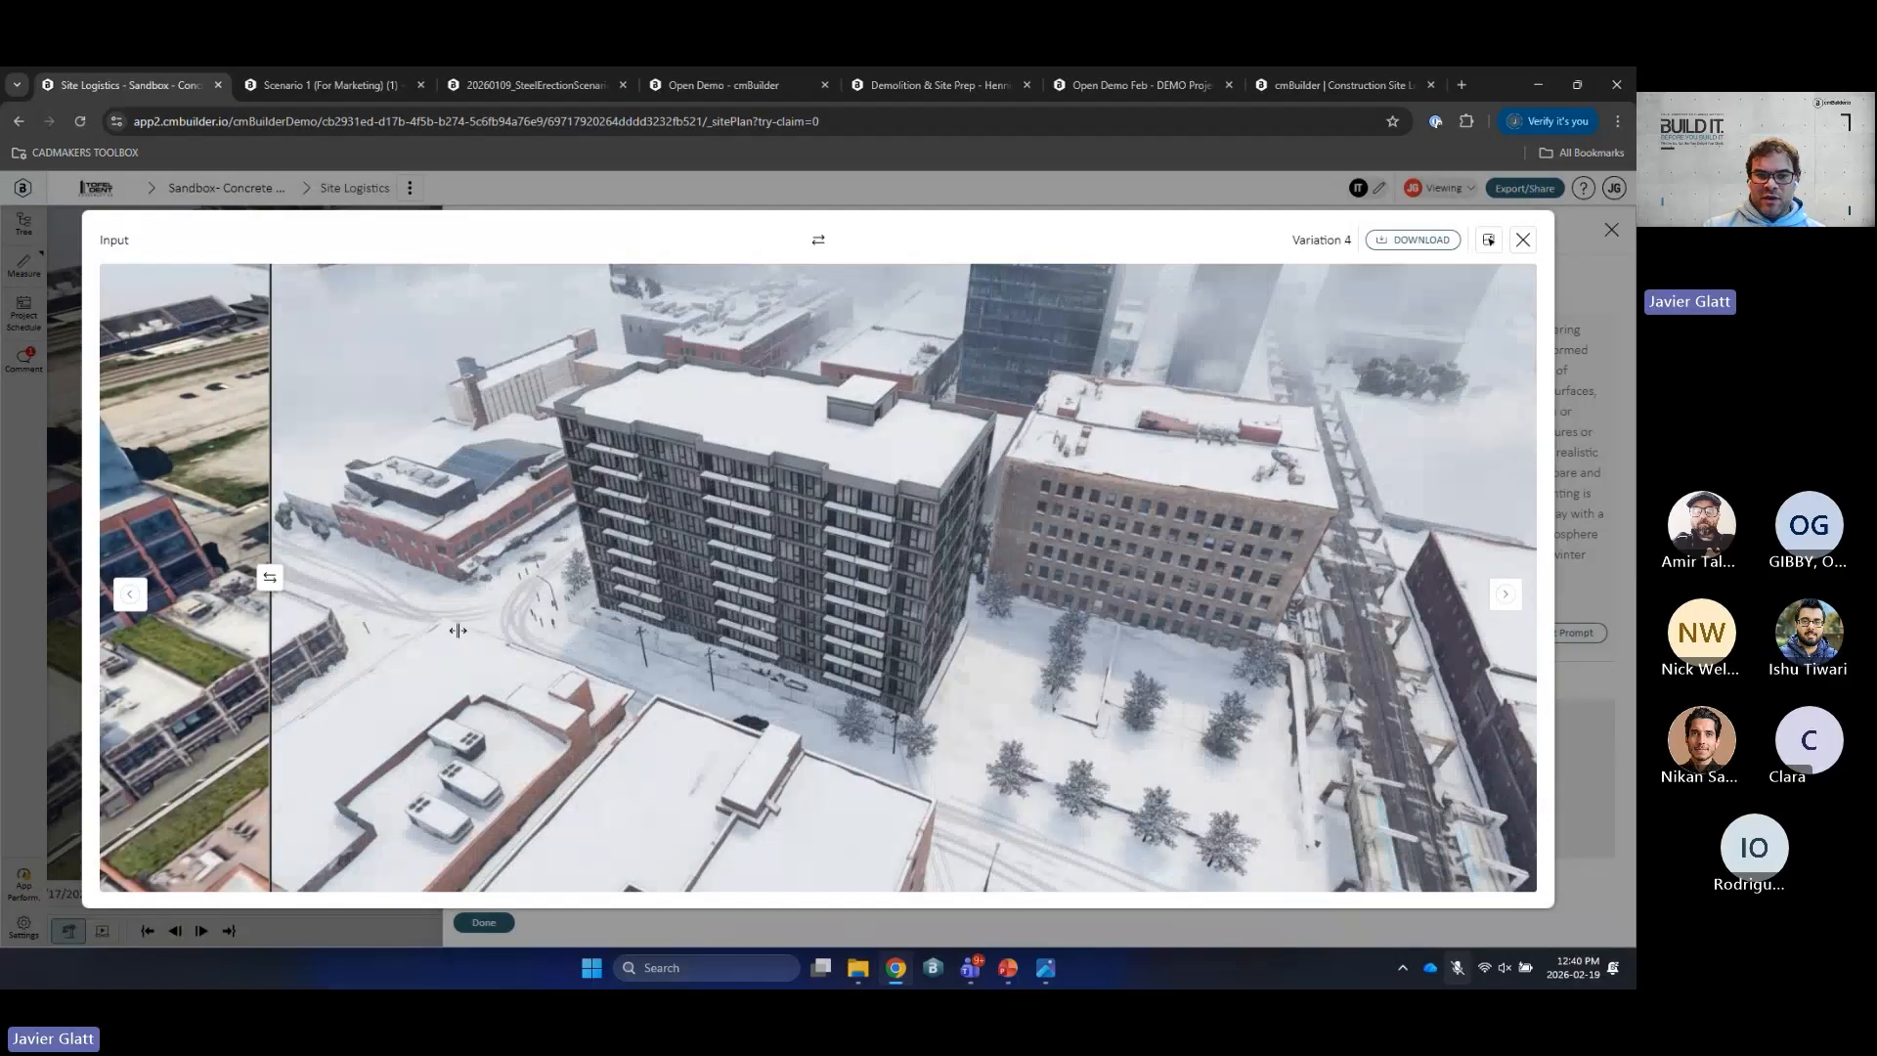
Step: Compare winter variations 3 and 2 with the input image, and leave the AI enhancement to return to the site plan
left_click(130, 593)
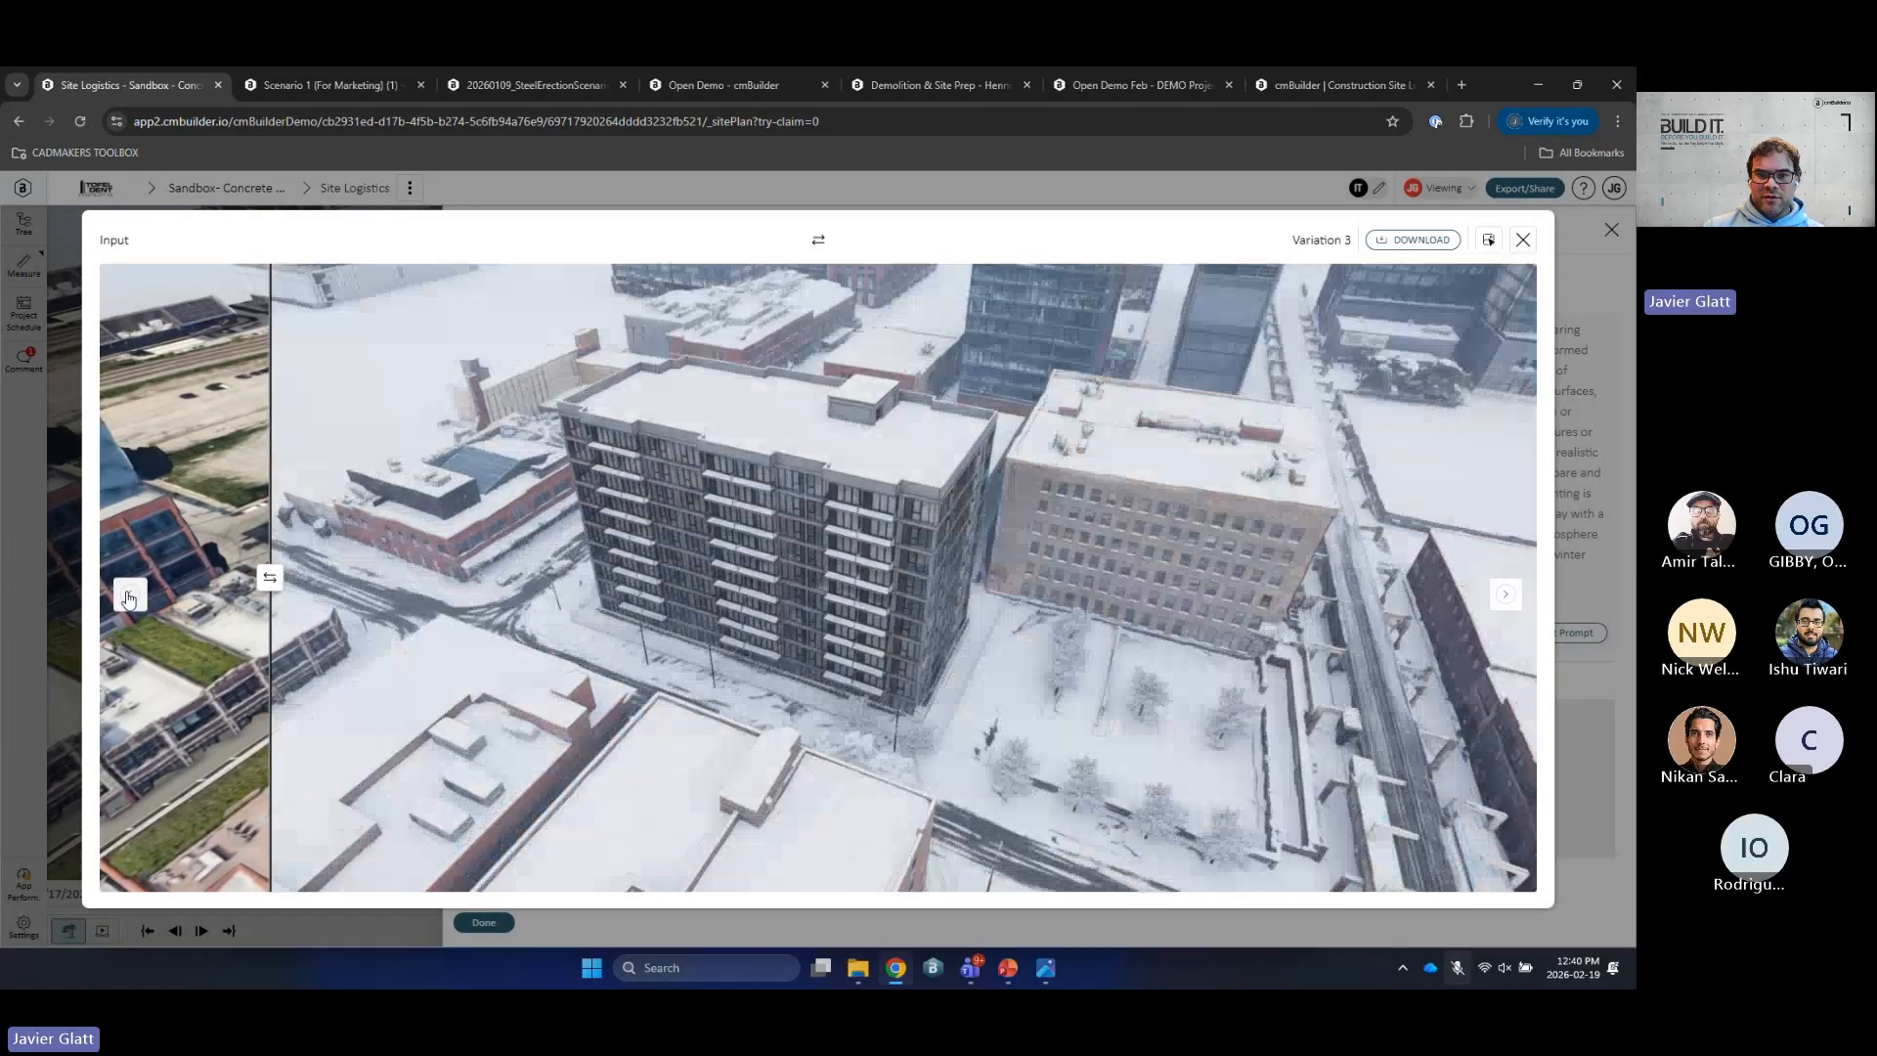
left_click(130, 594)
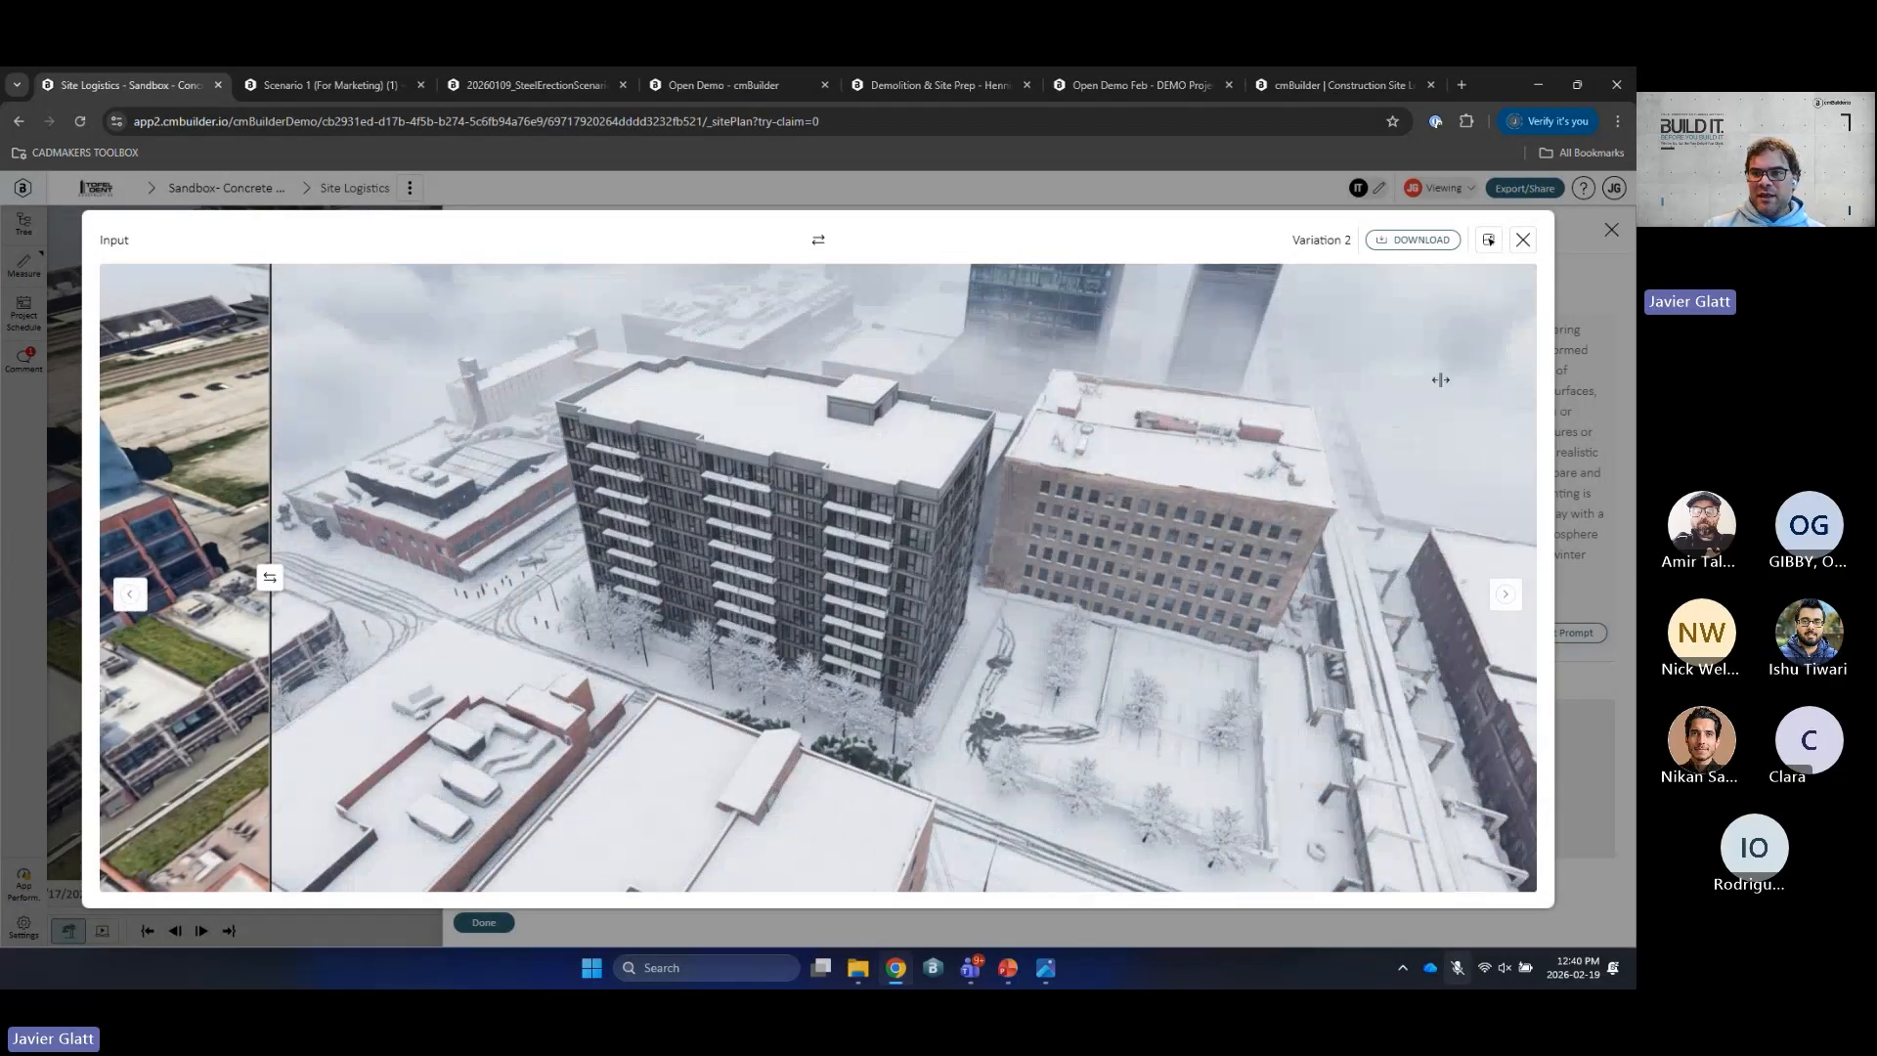
left_click(1521, 241)
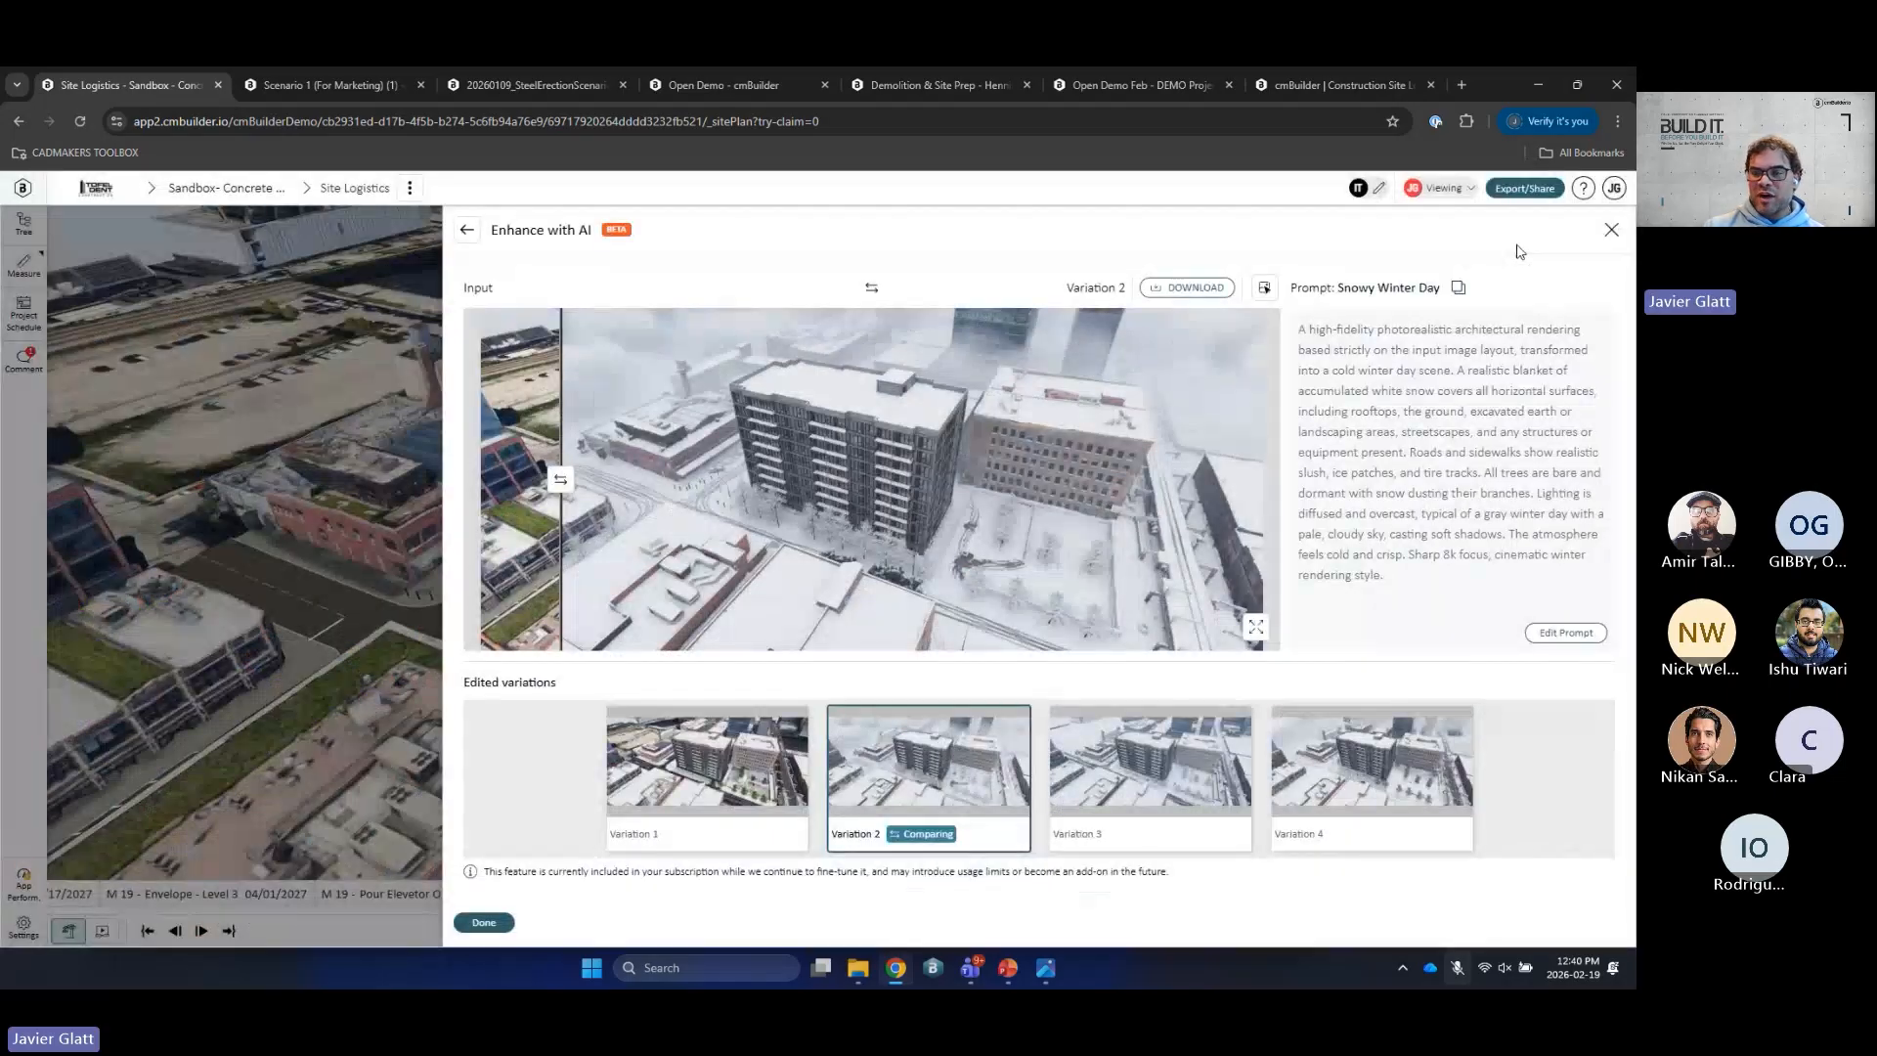
left_click(1611, 232)
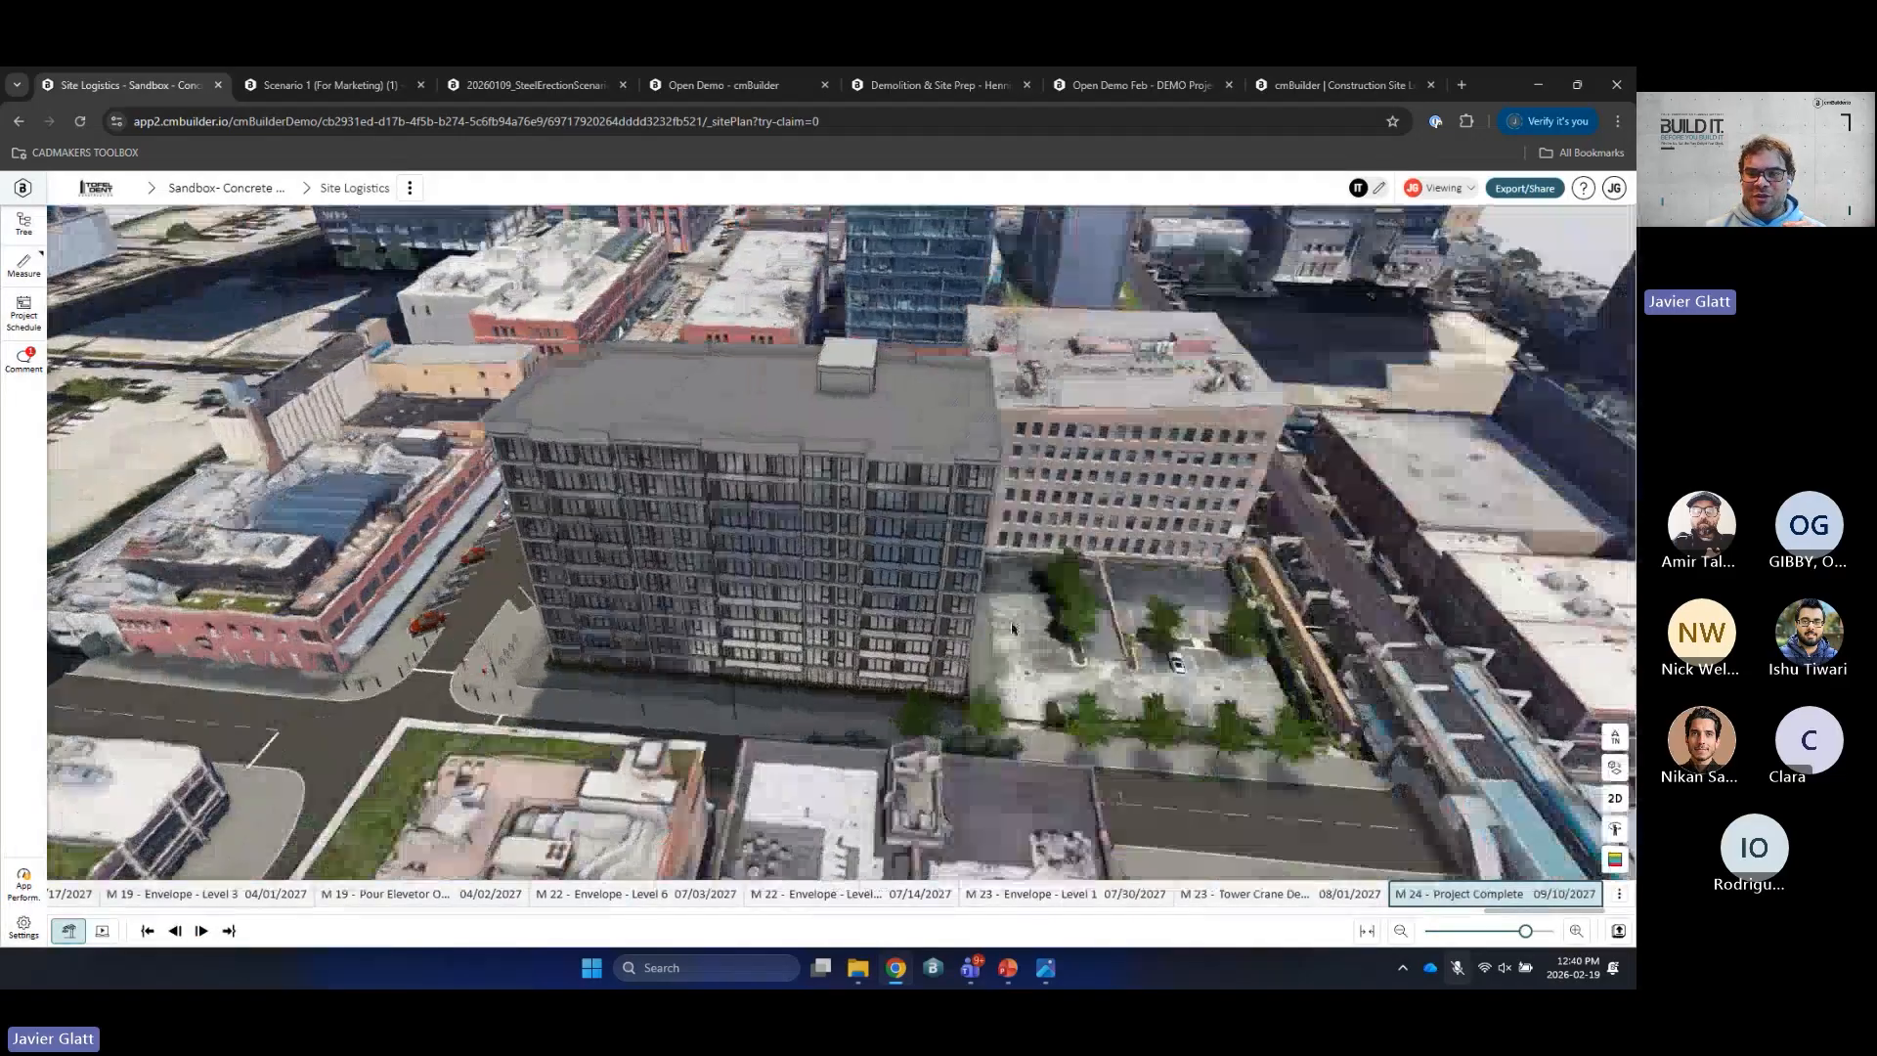
Step: View the completed building from its street corner and show the available help and support options
left_click_drag(1011, 629, 810, 549)
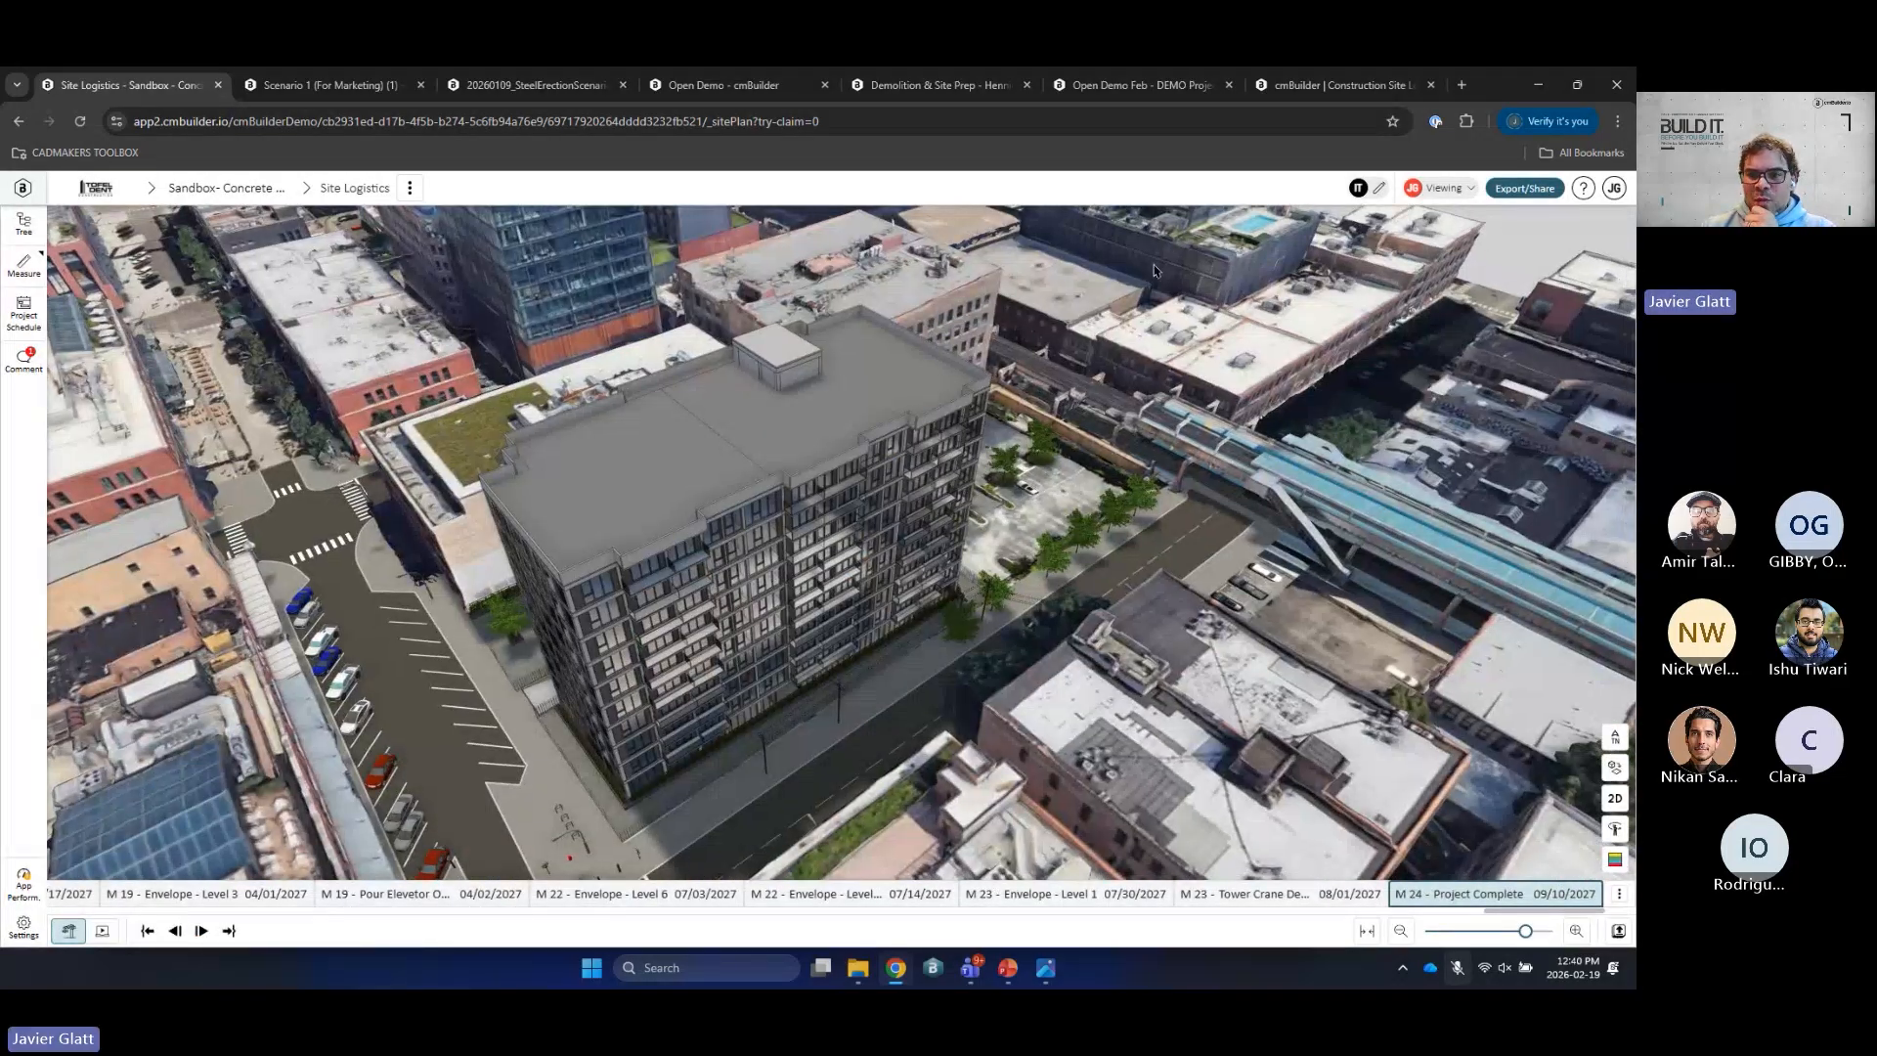
scroll(1002, 524, "down", 2)
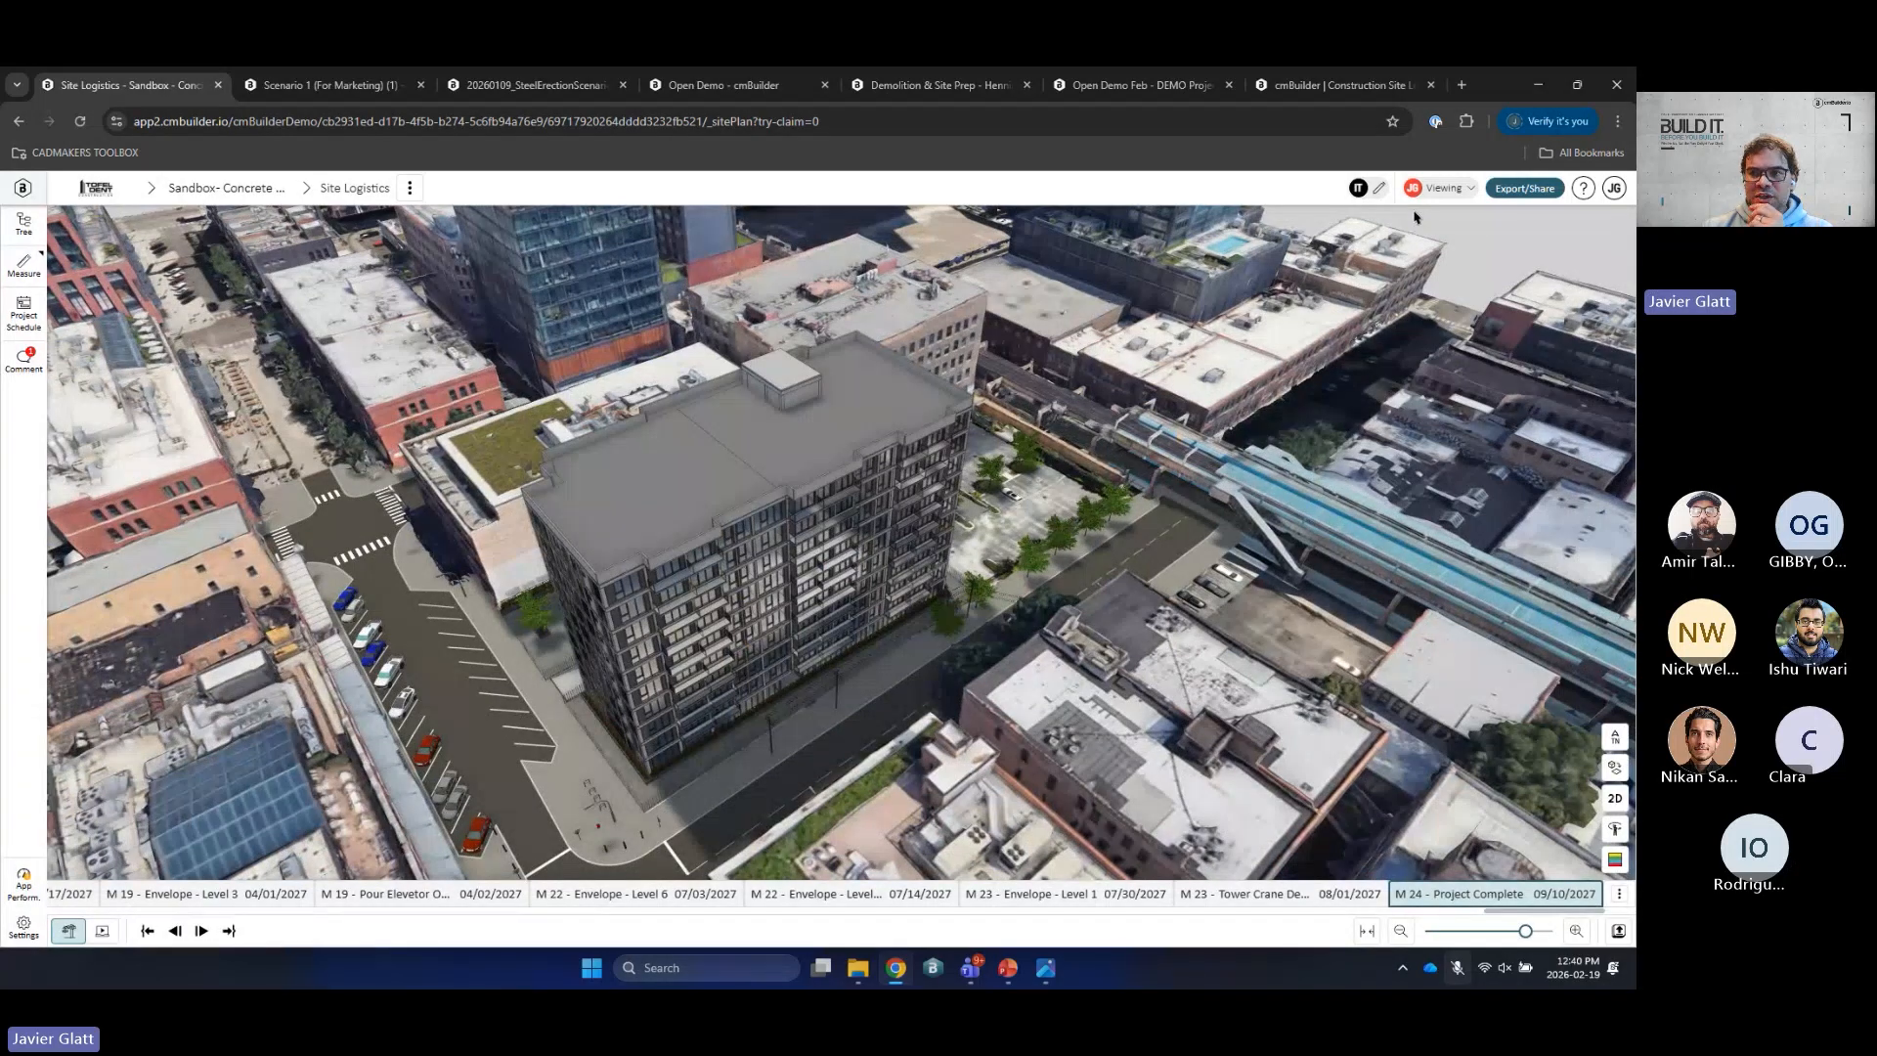
left_click(1583, 187)
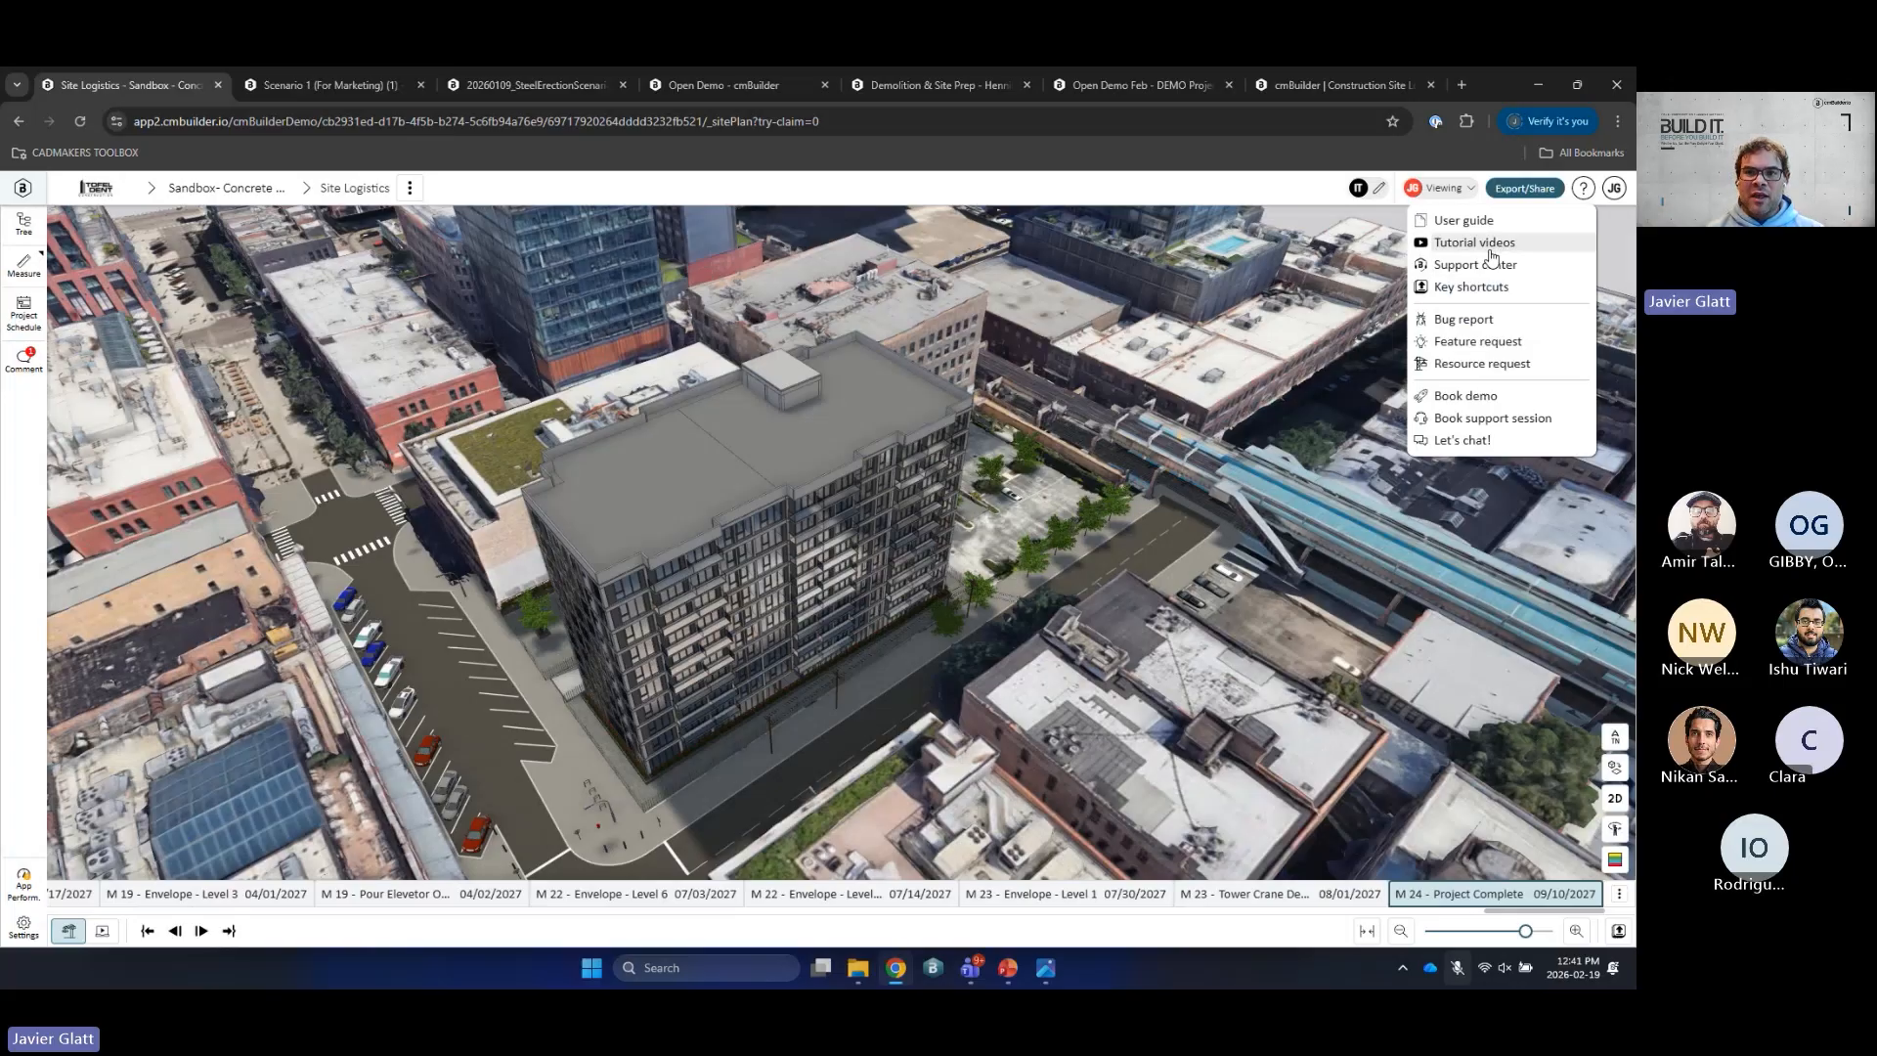
Step: Show the Standard, Premium and Enterprise subscription plans on the cmBuilder pricing page, including the additional active projects offer
left_click(1128, 86)
left_click(1339, 85)
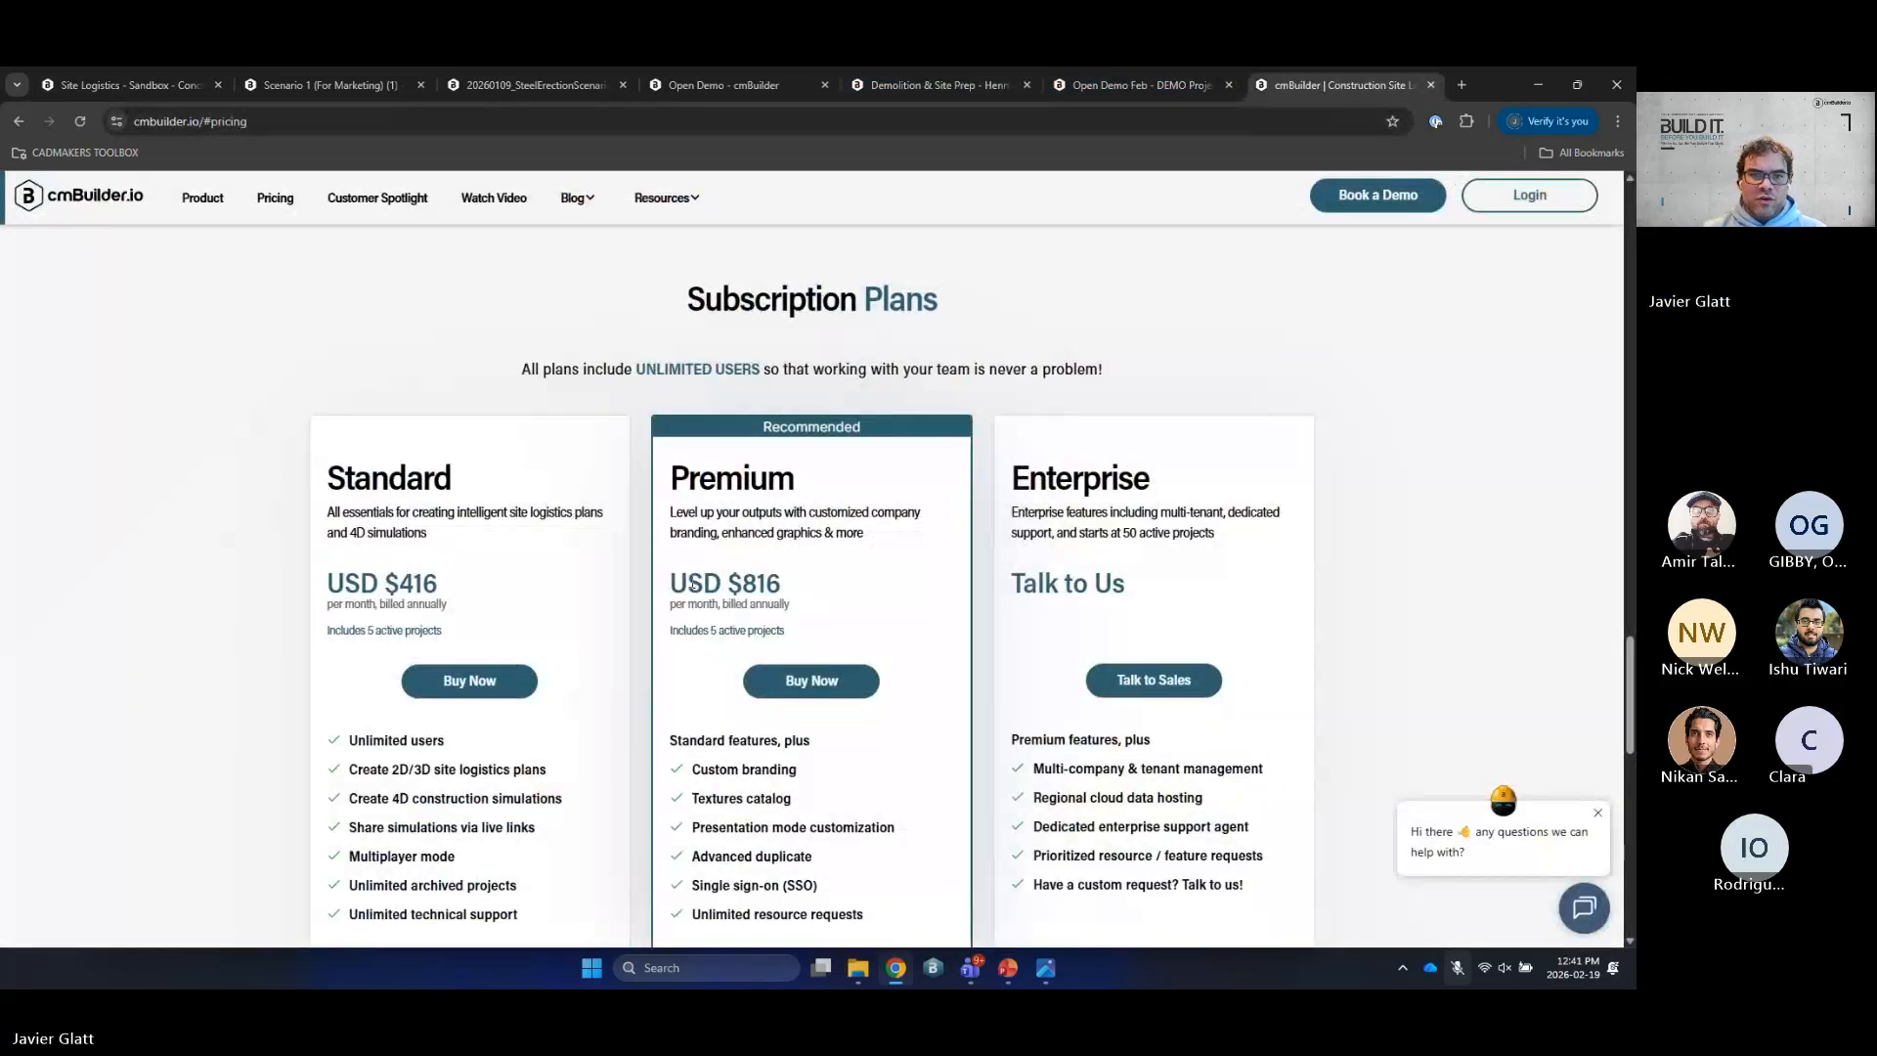
scroll(693, 584, "down", 2)
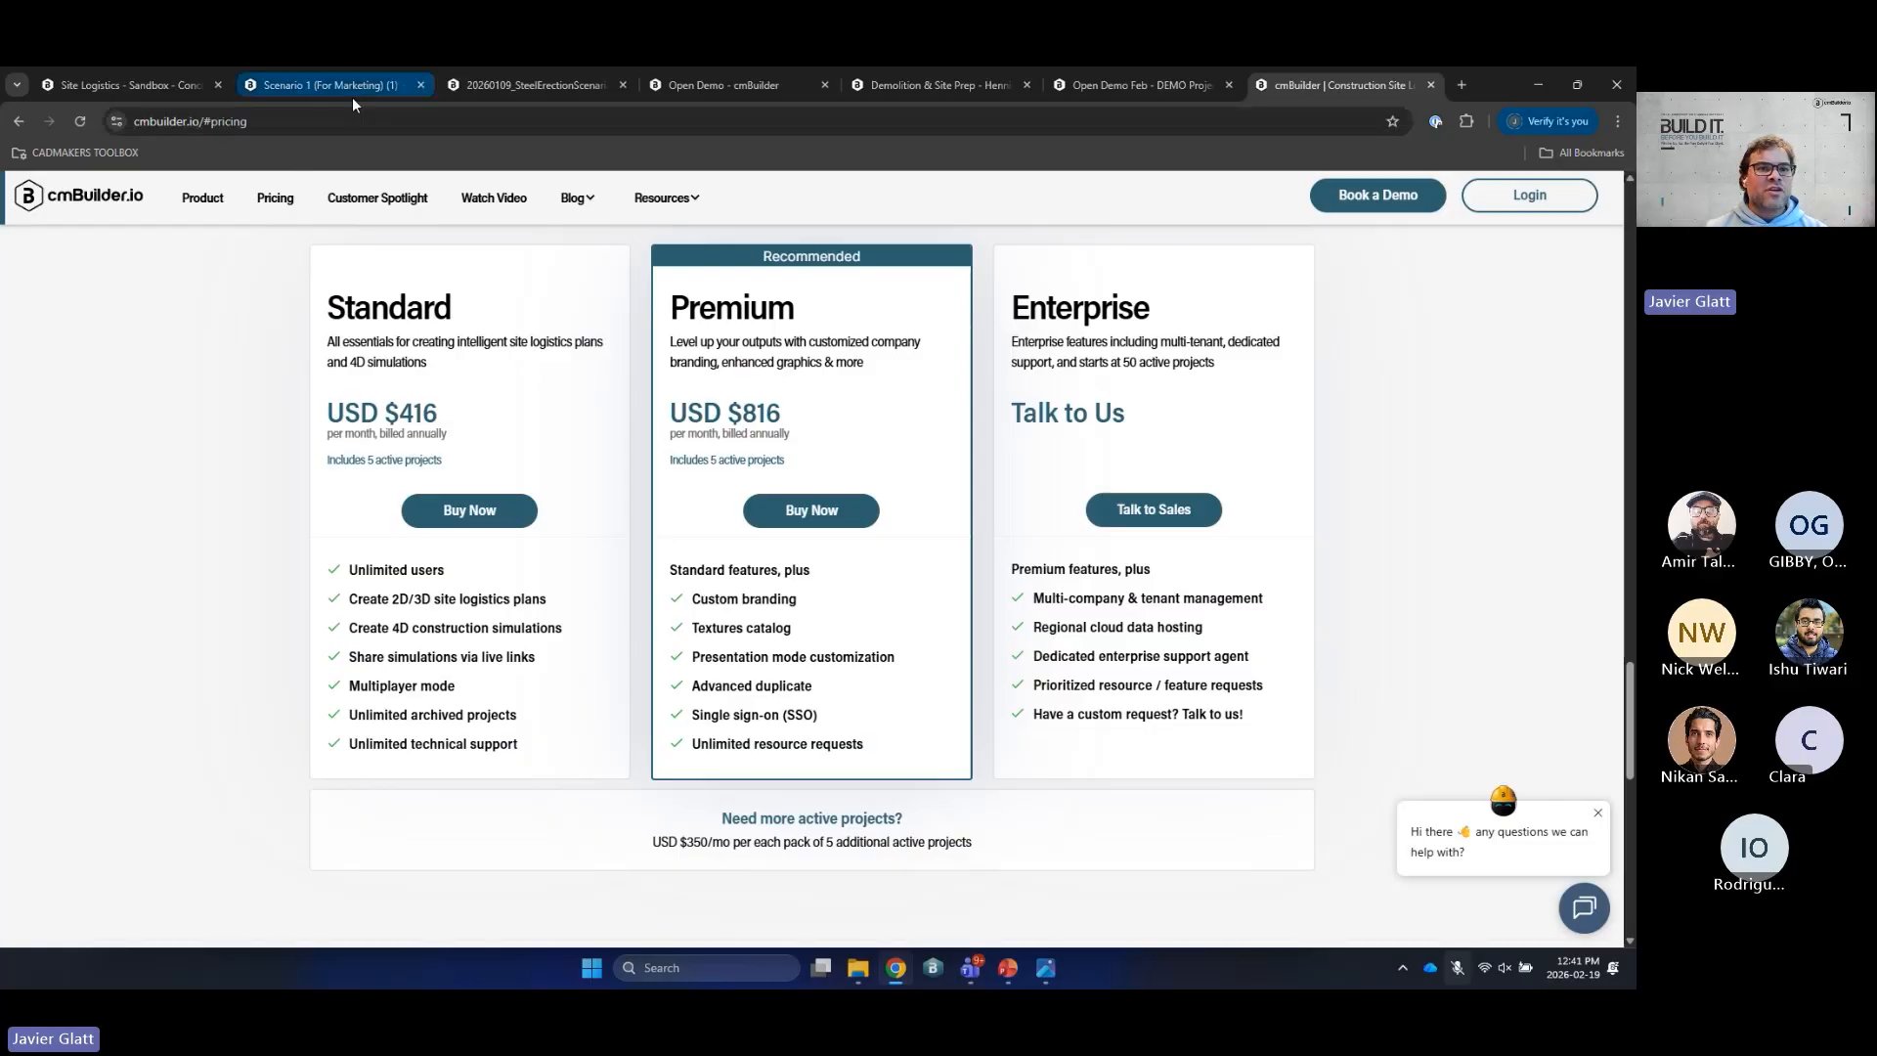
Step: Go from the Open Demo plan to the cmBuilderDemo company projects and archive the Open Demo project
left_click(727, 88)
left_click(86, 189)
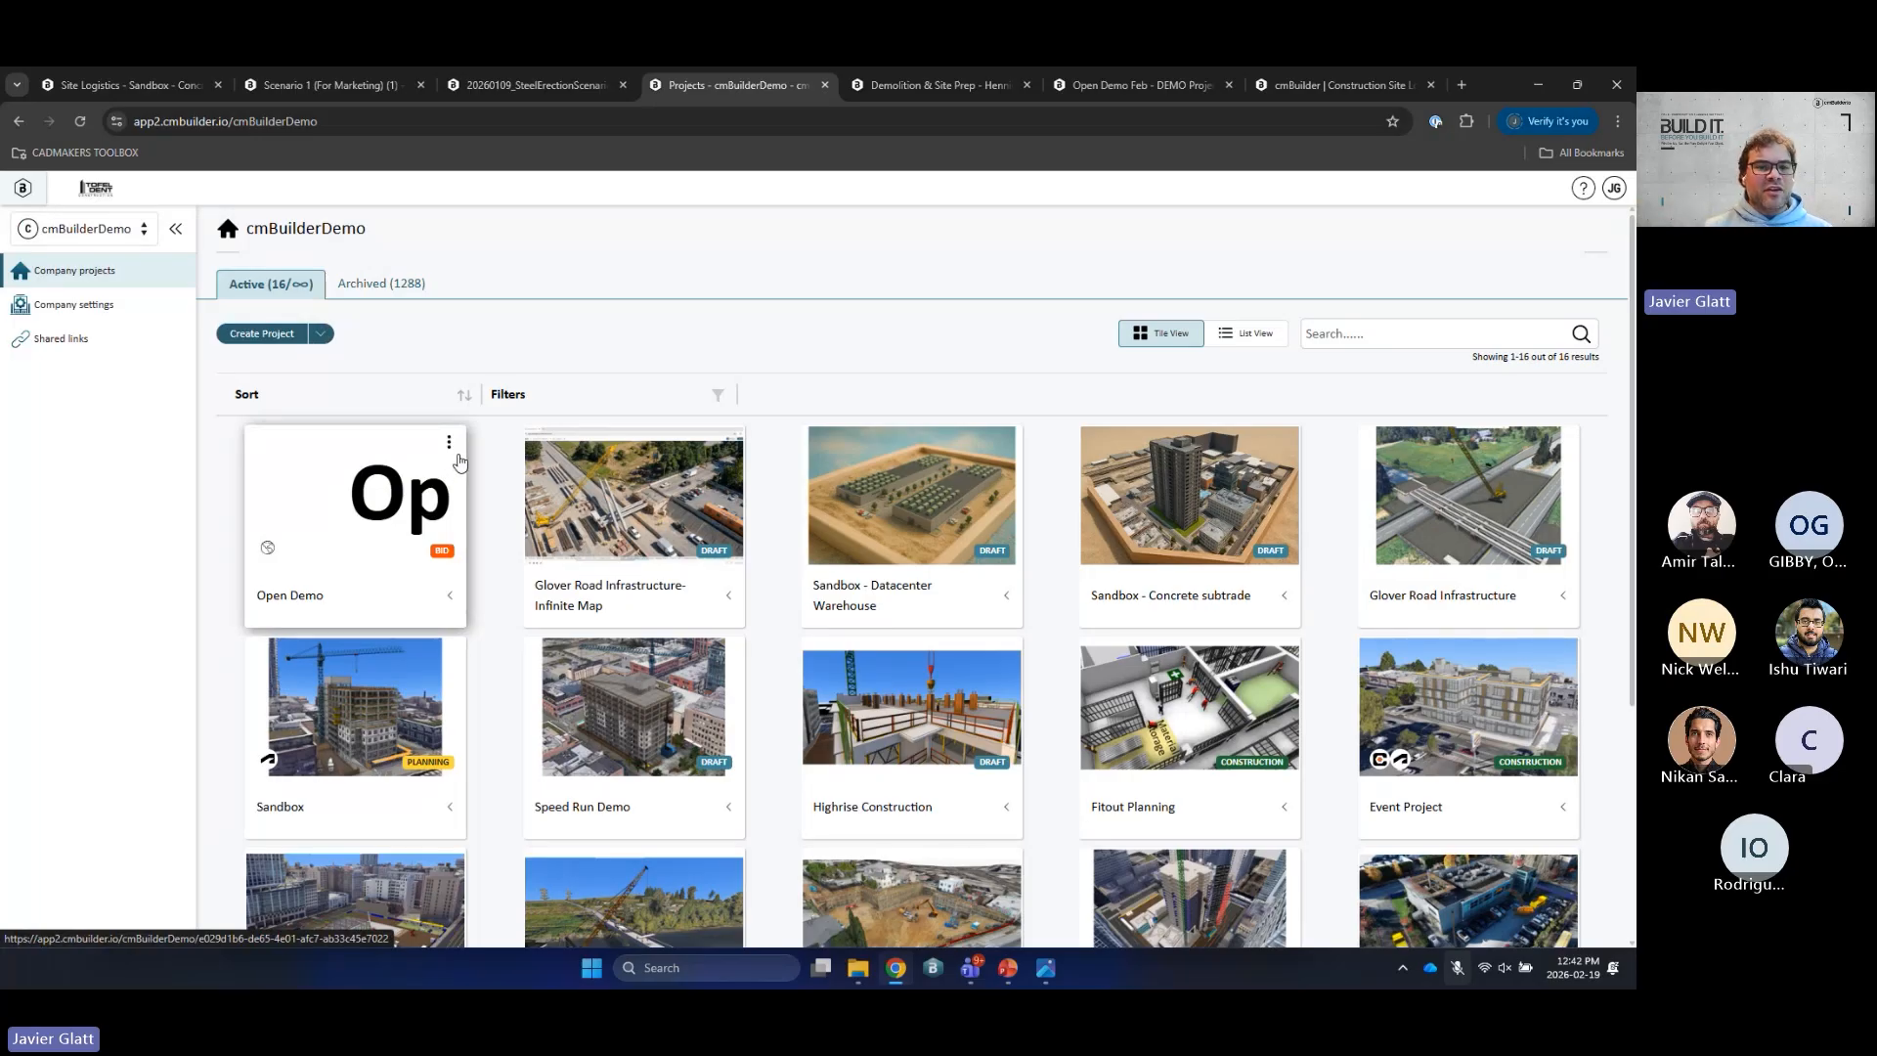
left_click(448, 442)
left_click(381, 584)
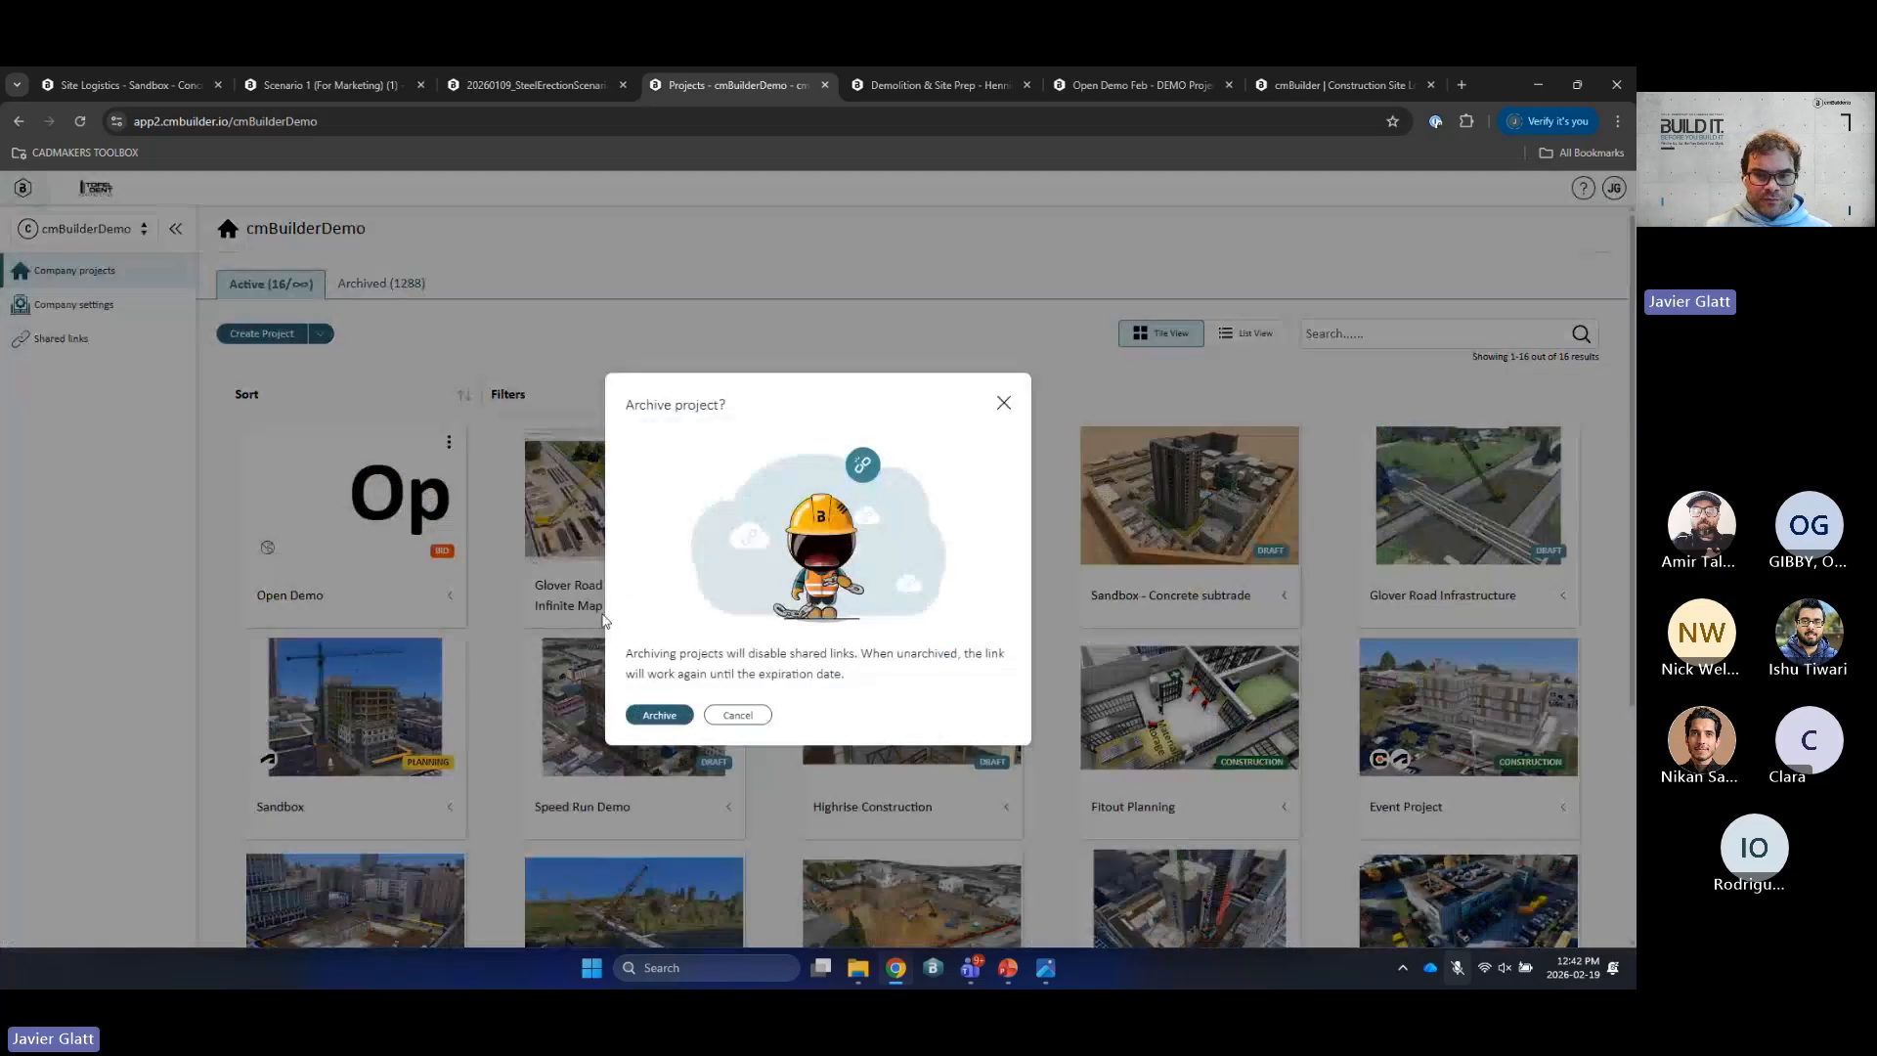
left_click(658, 713)
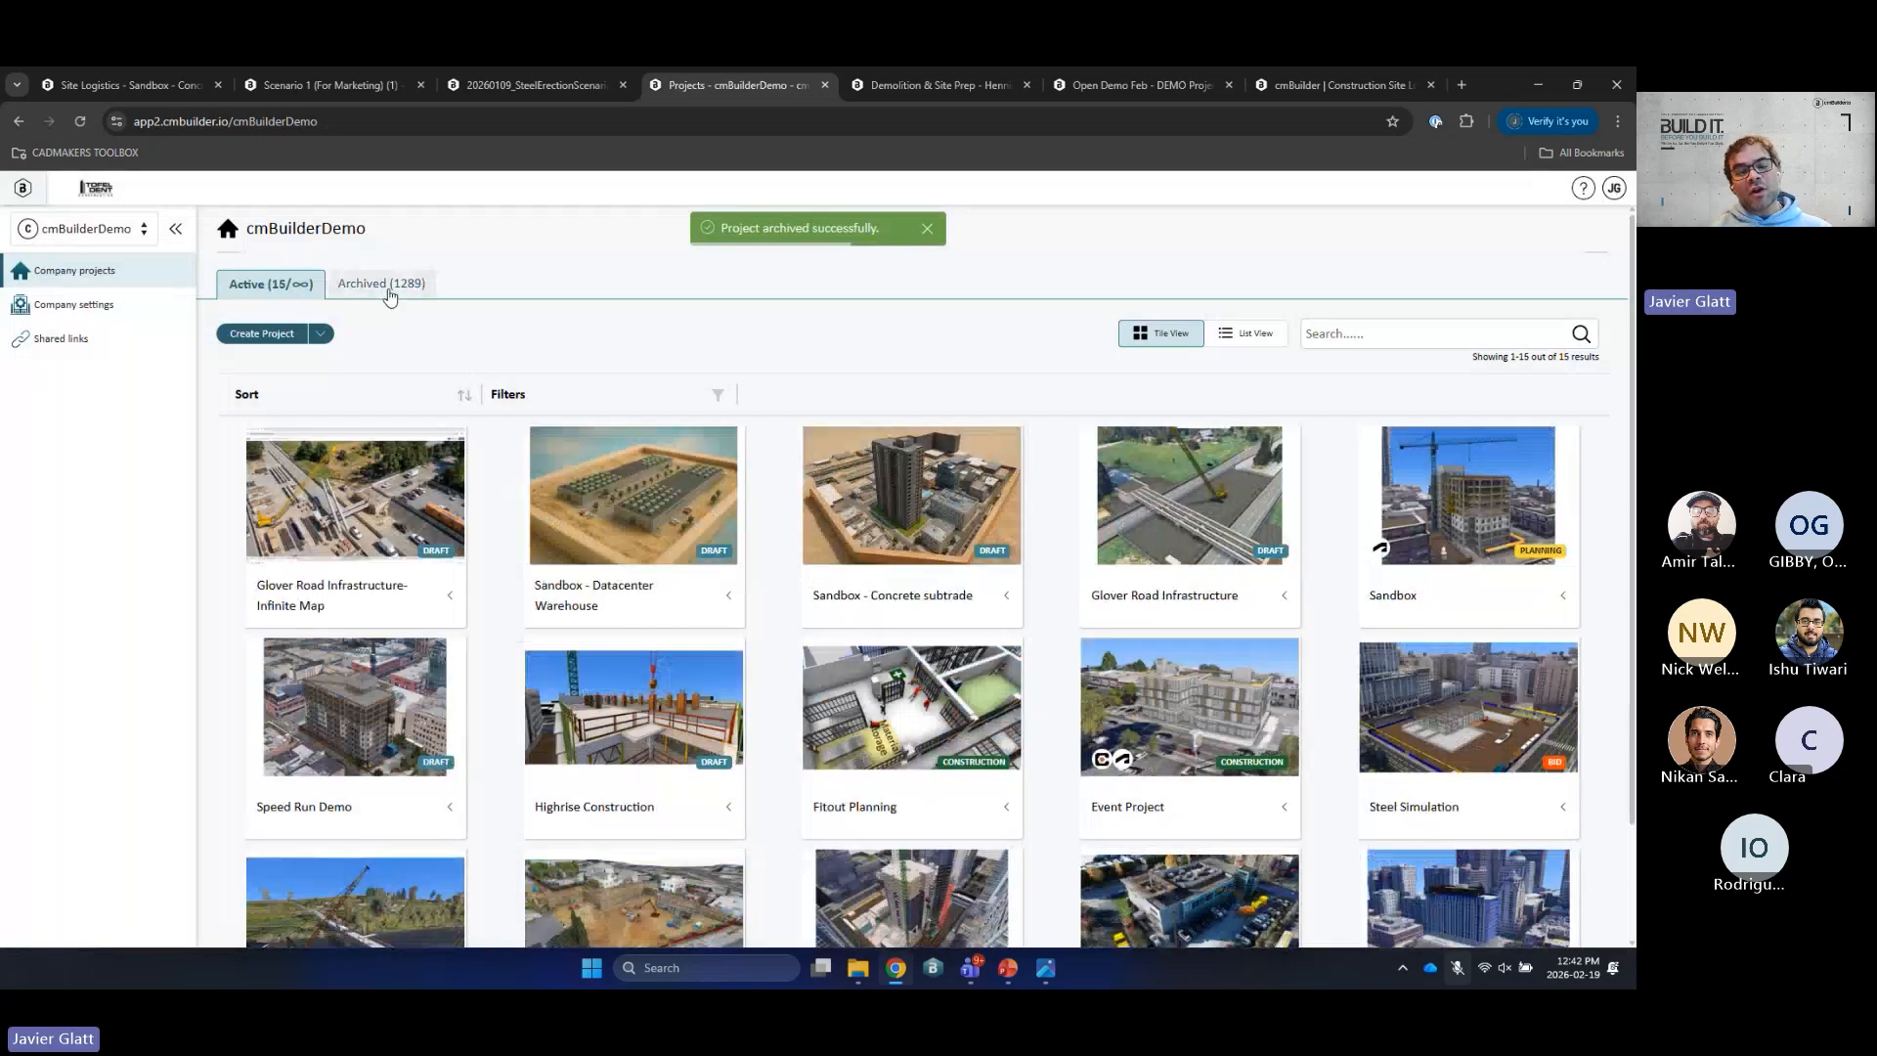
Step: Find the Open Demo project among the archived projects and unarchive it
left_click(388, 285)
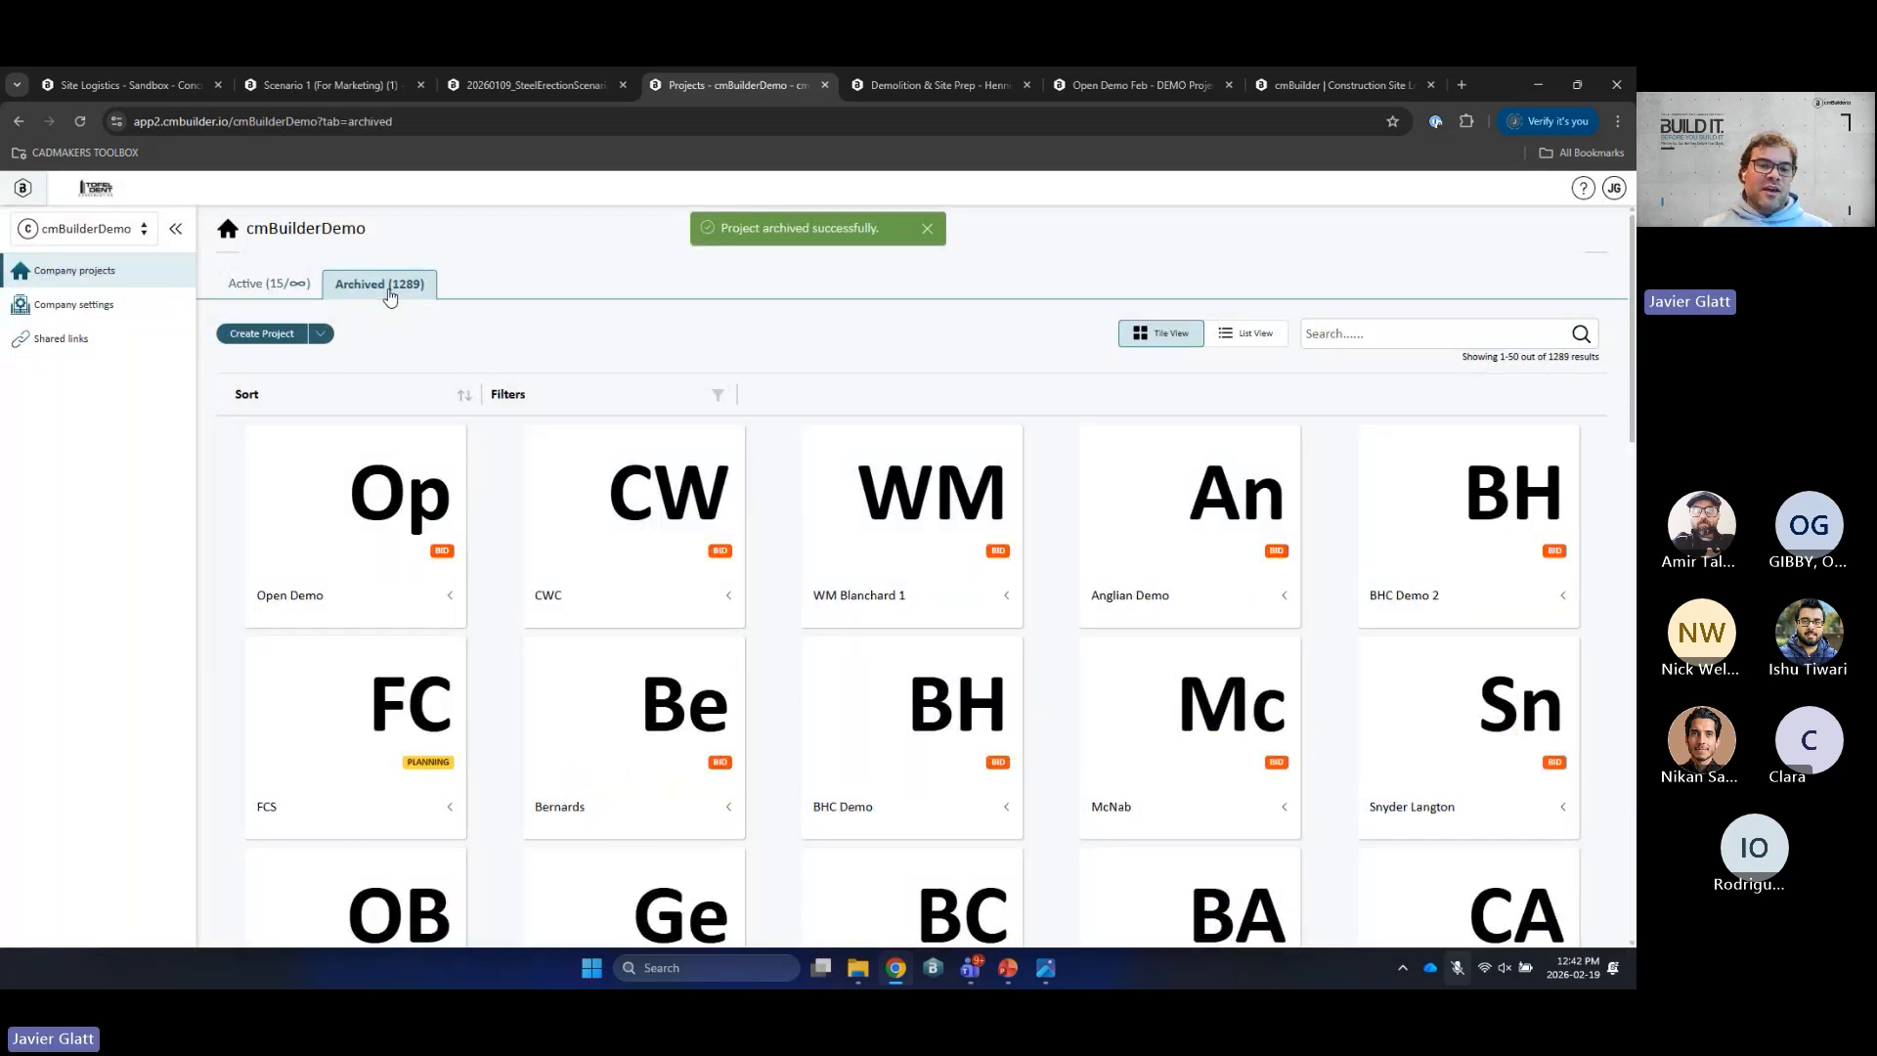
mouse_move(446, 451)
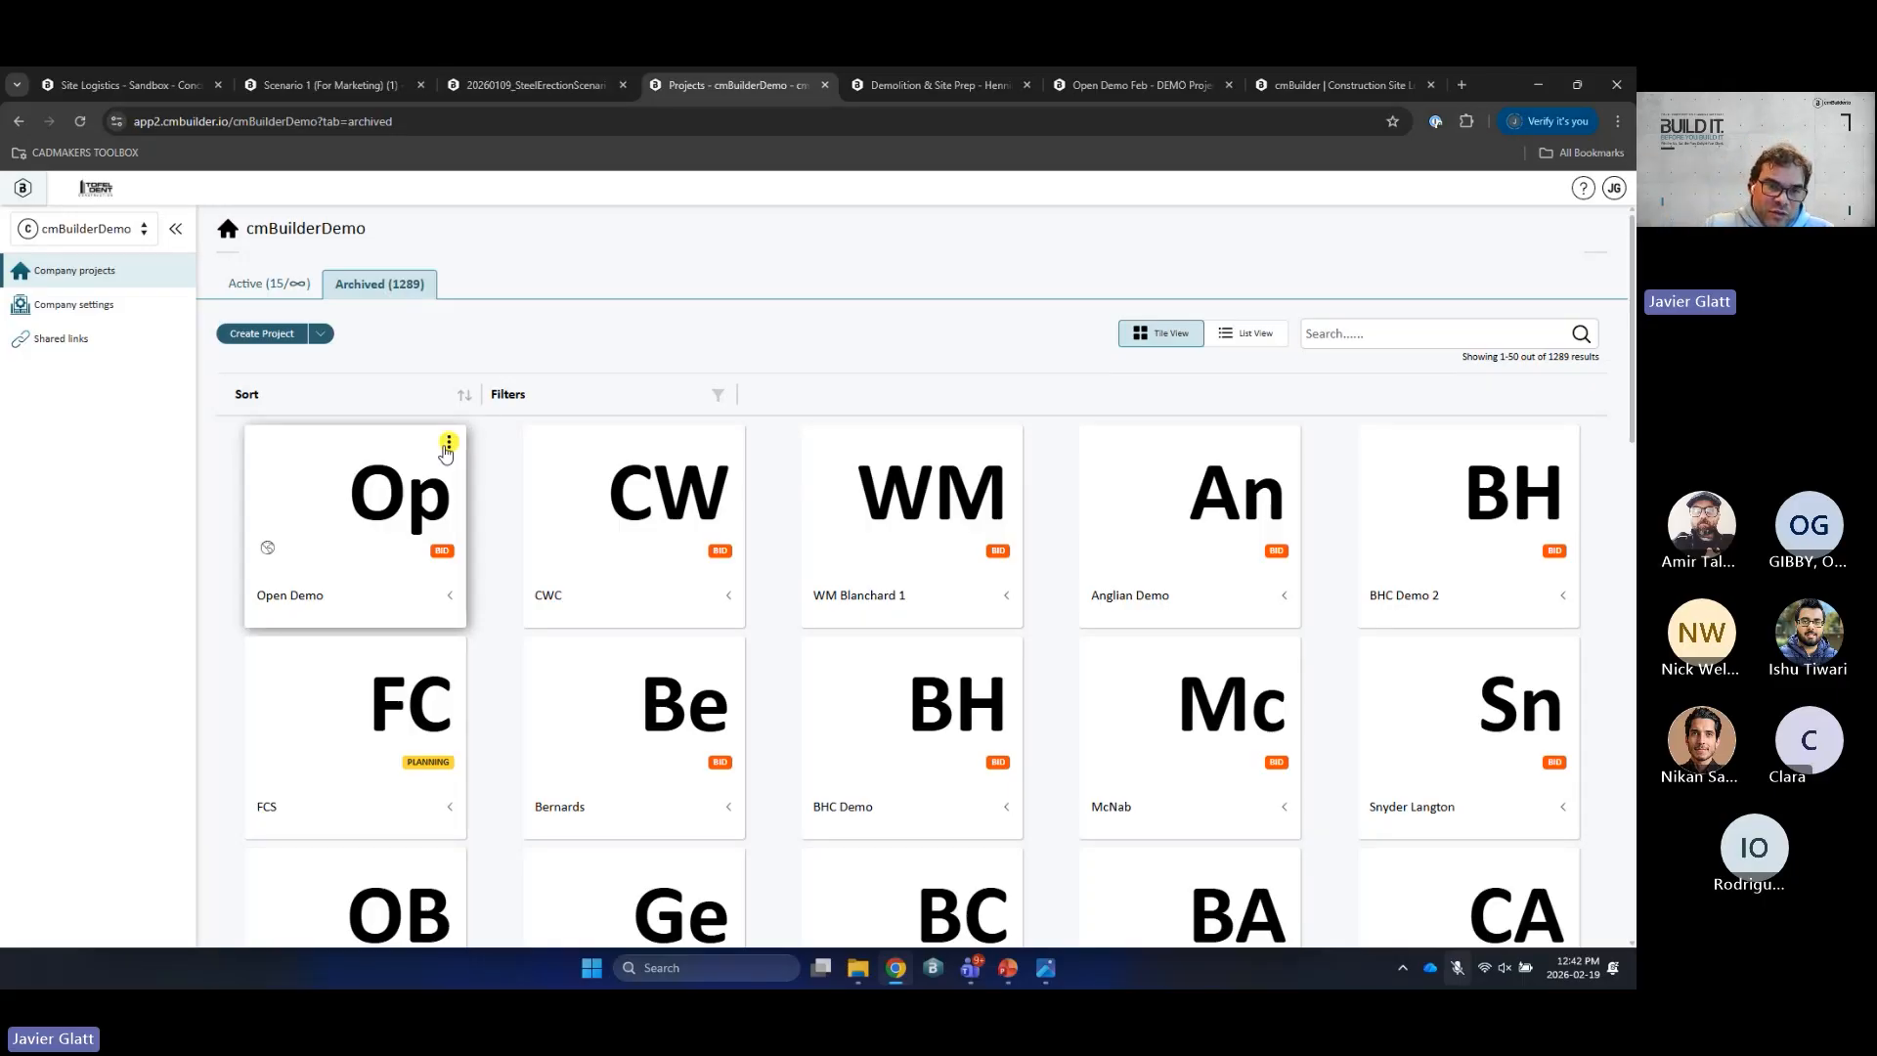
left_click(448, 446)
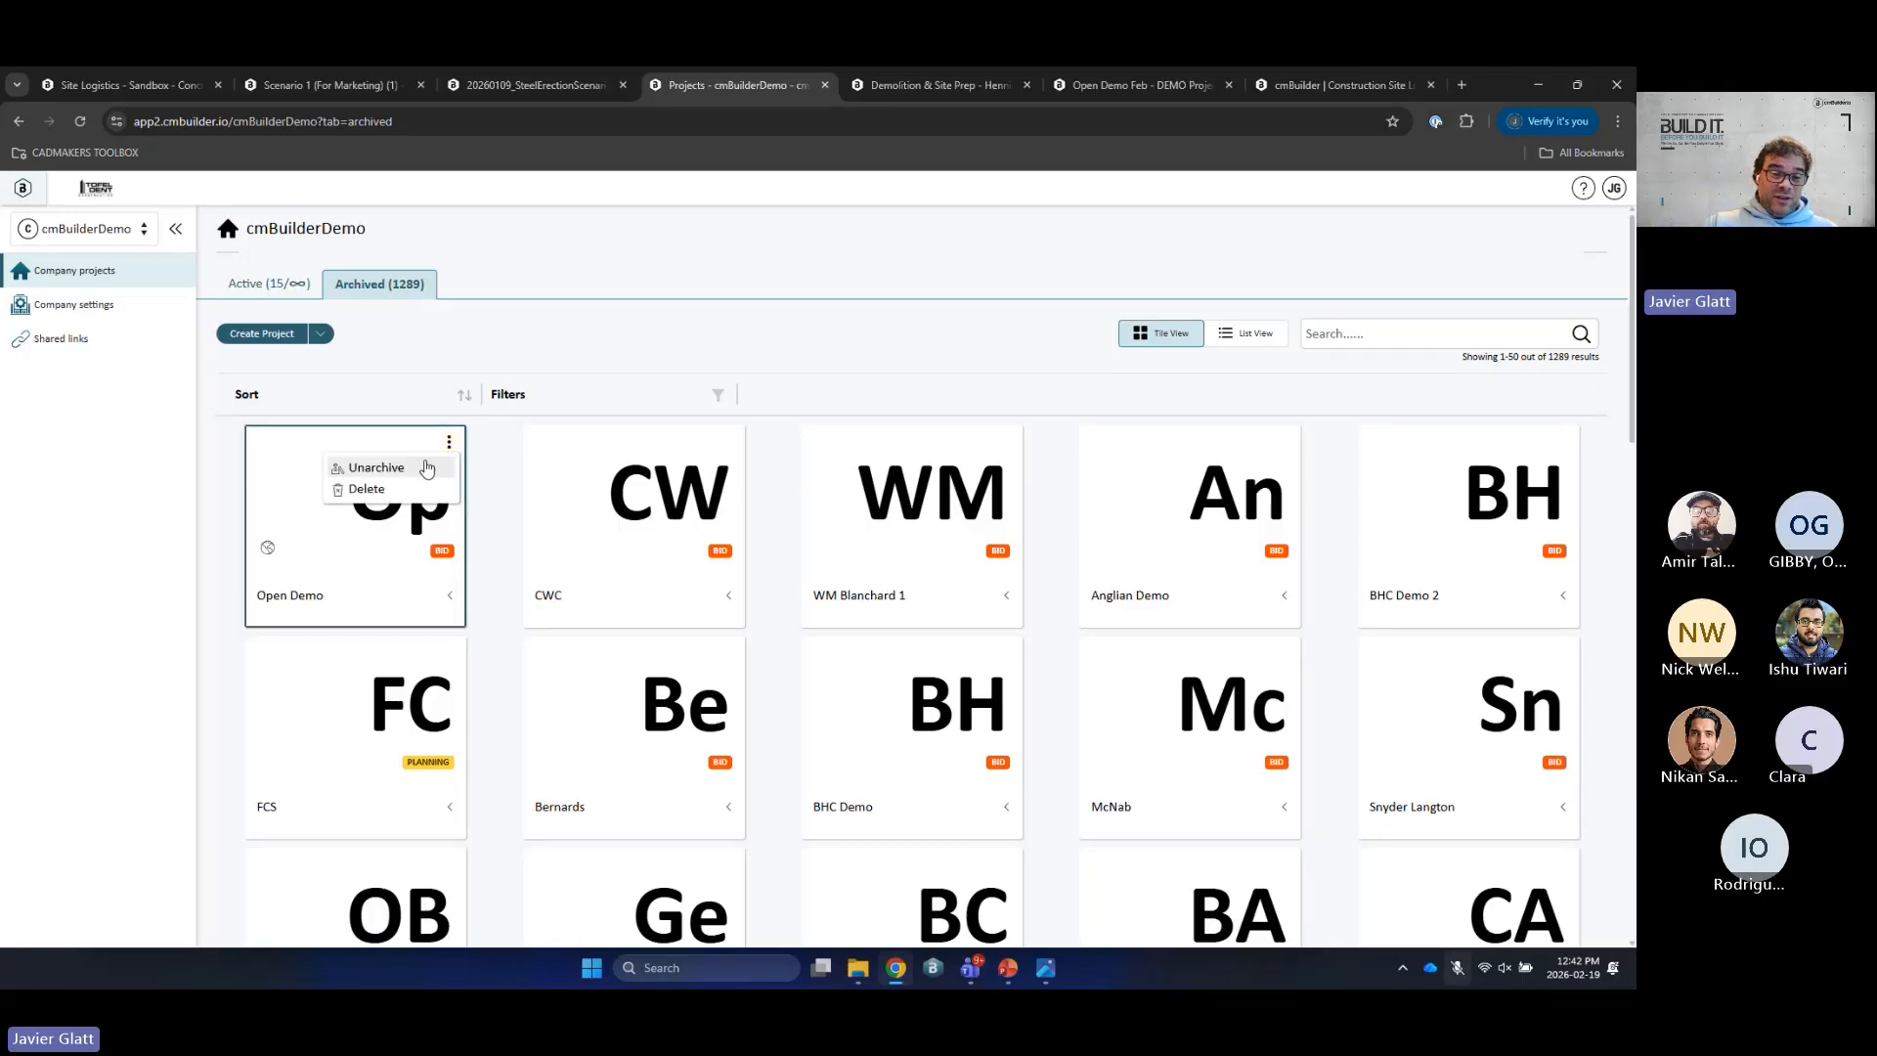
left_click(377, 467)
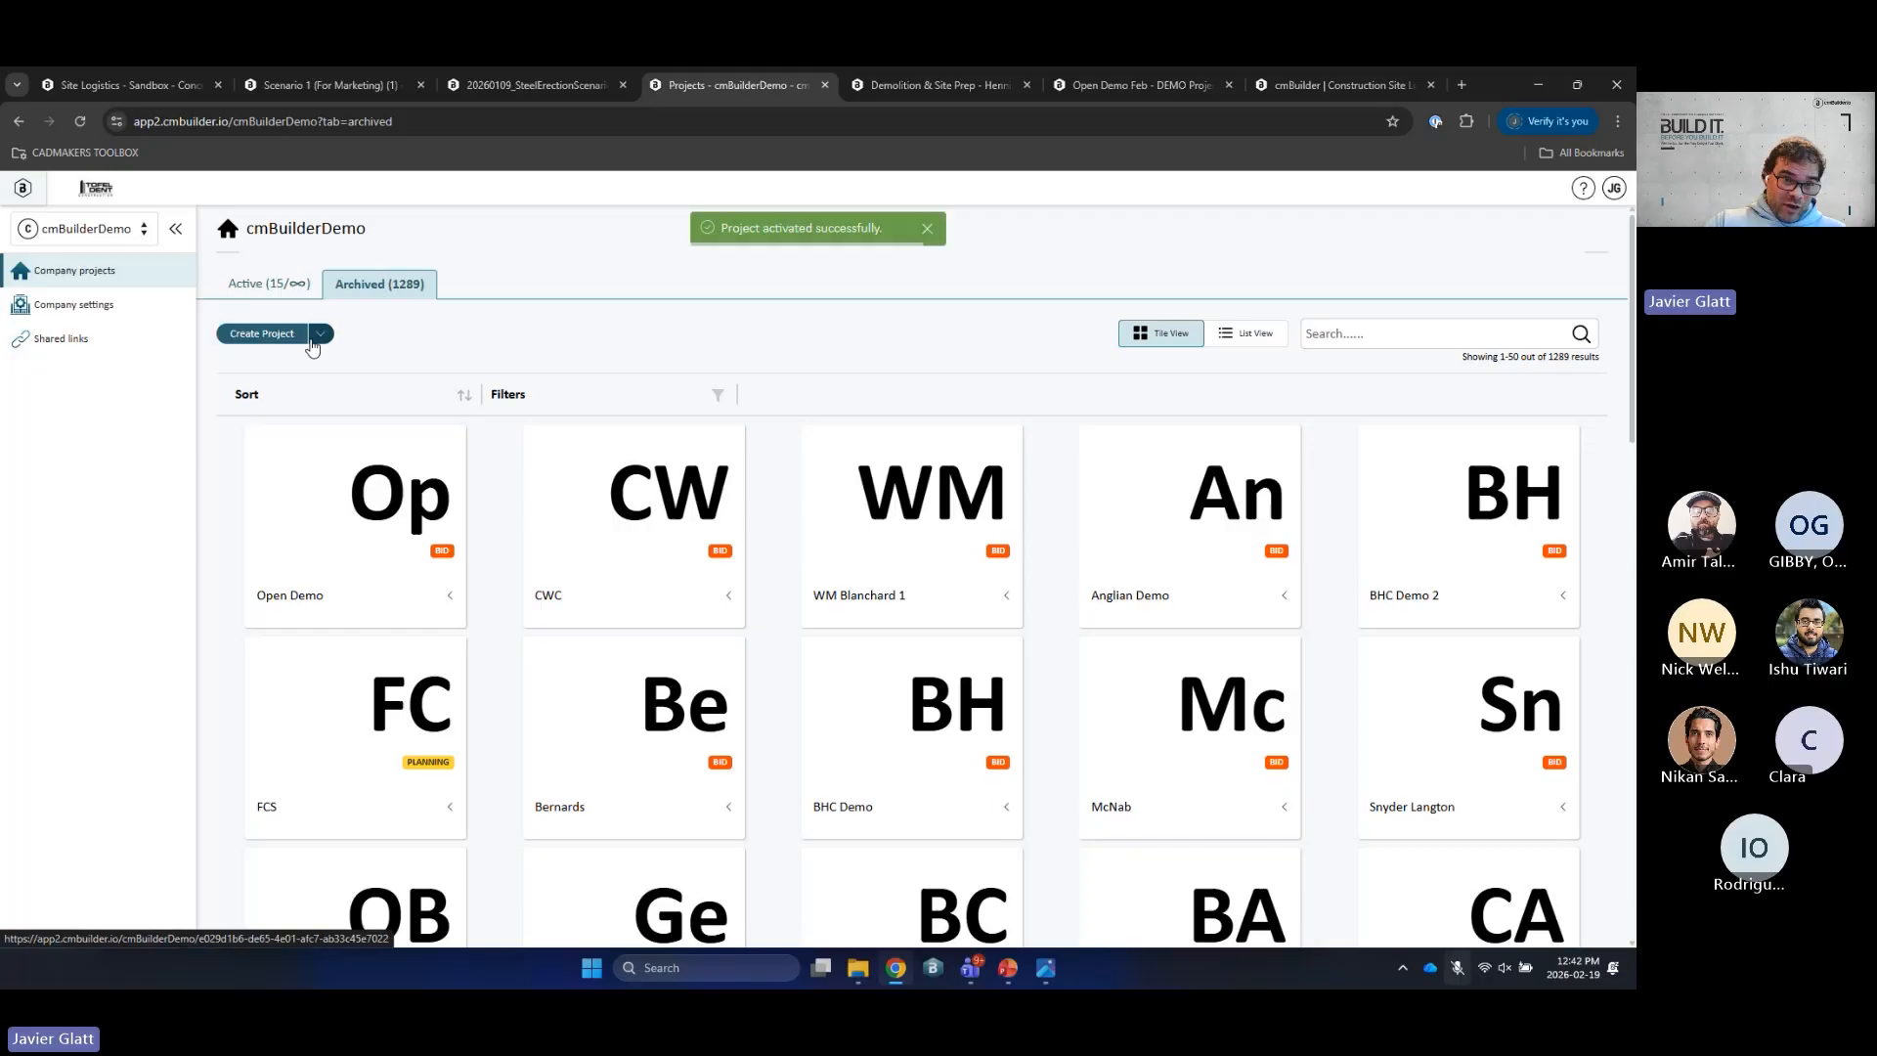
Step: Return to the active company projects and archive the Open Demo project again
left_click(286, 284)
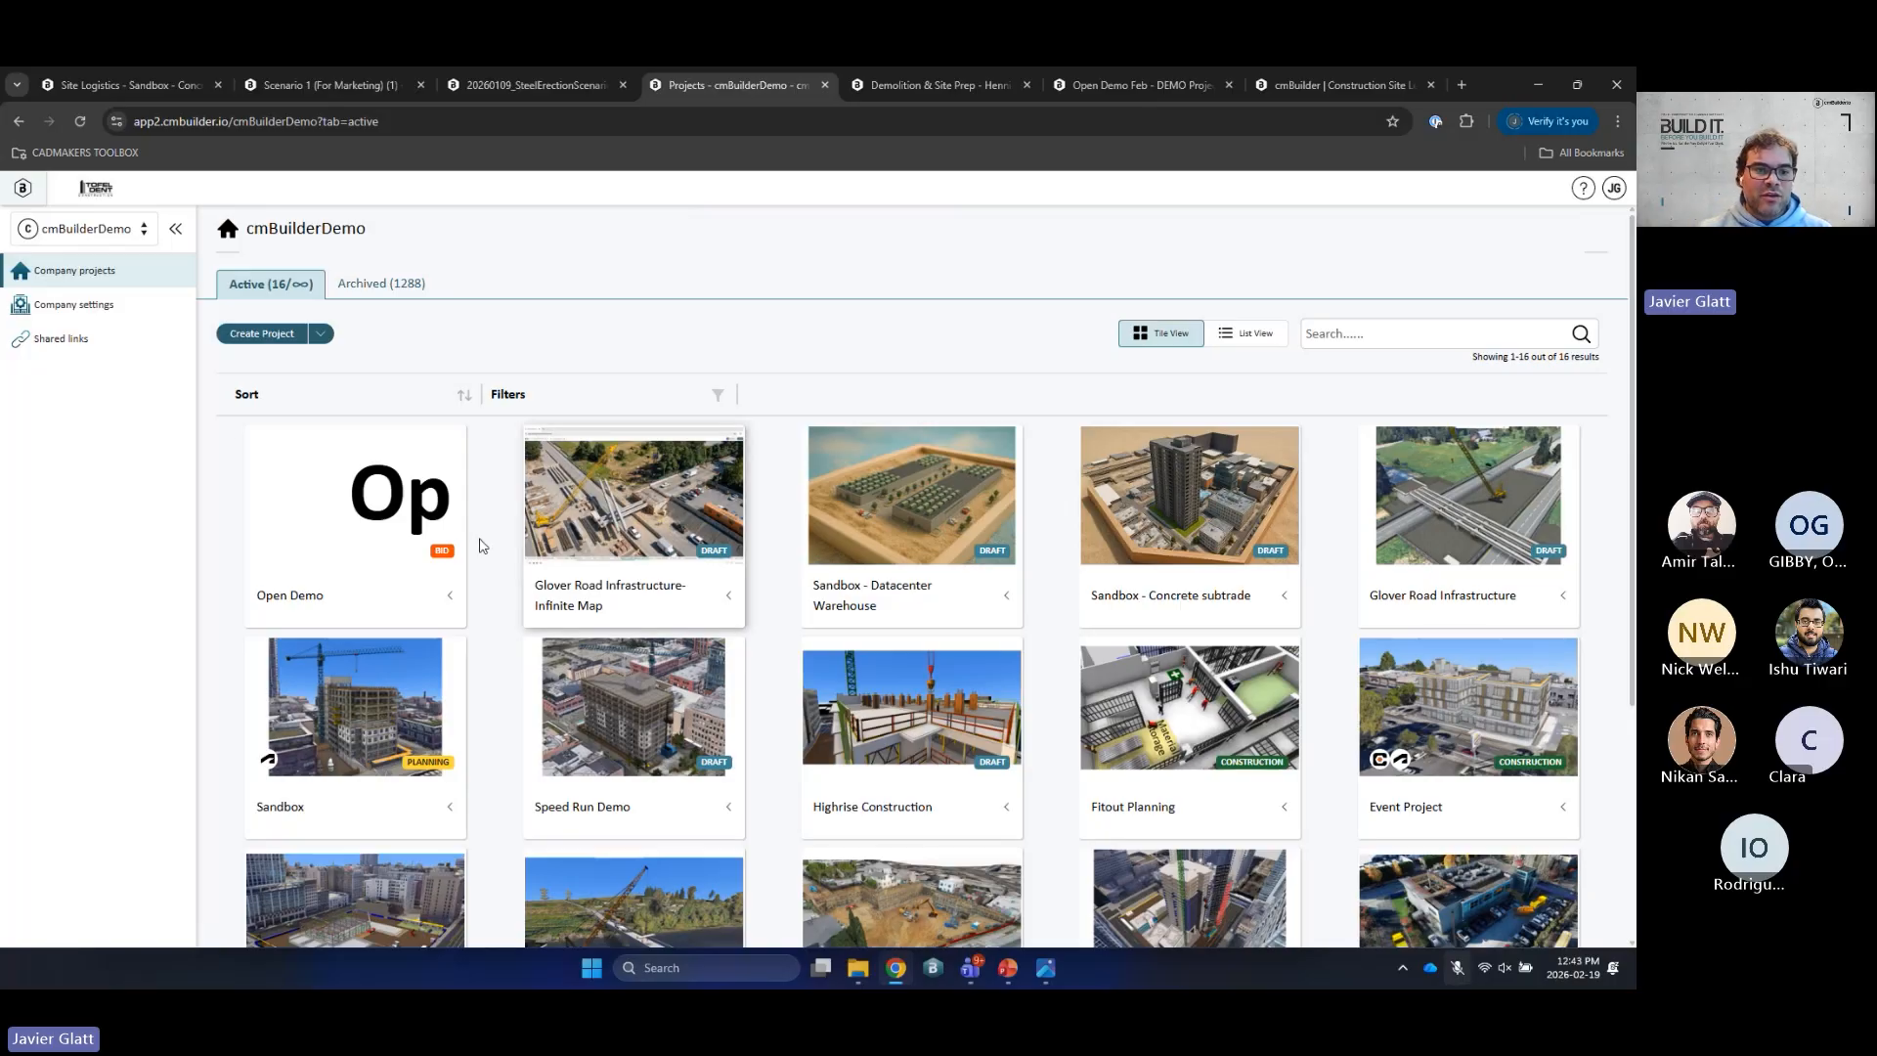
left_click(449, 442)
mouse_move(395, 570)
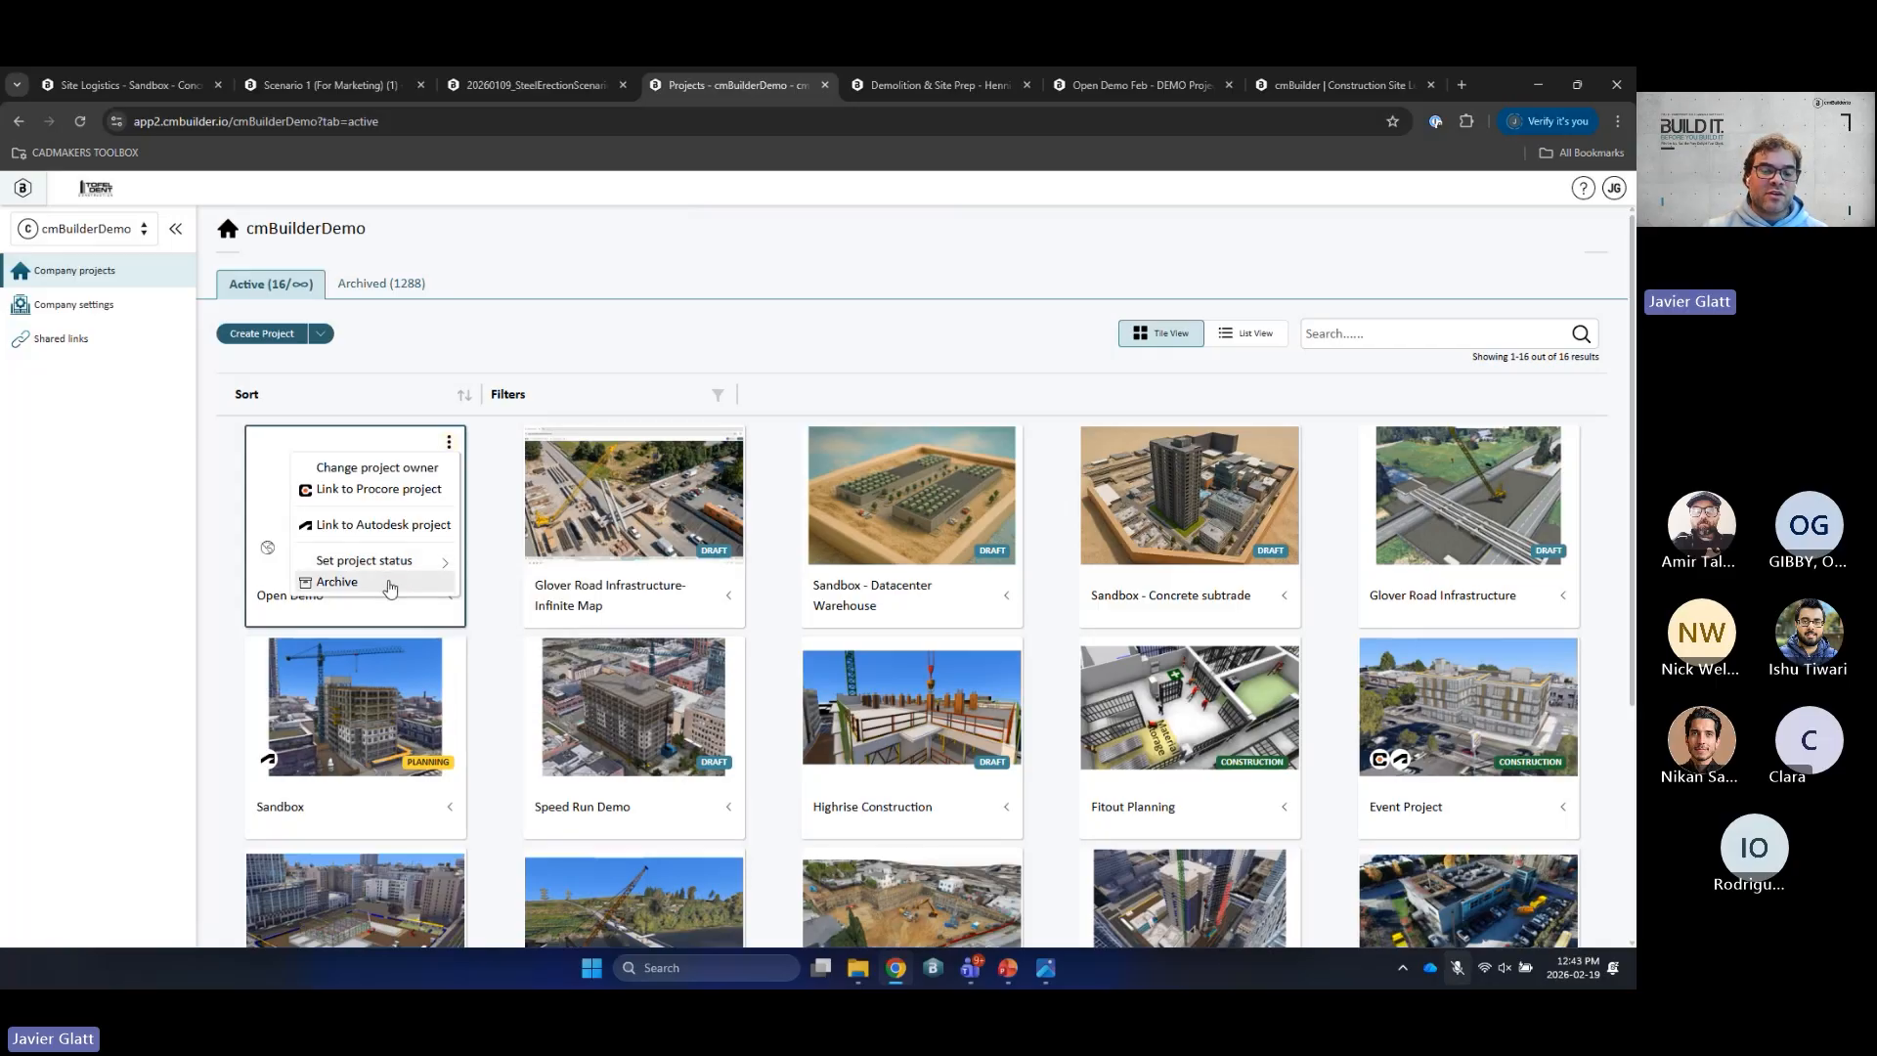
left_click(388, 584)
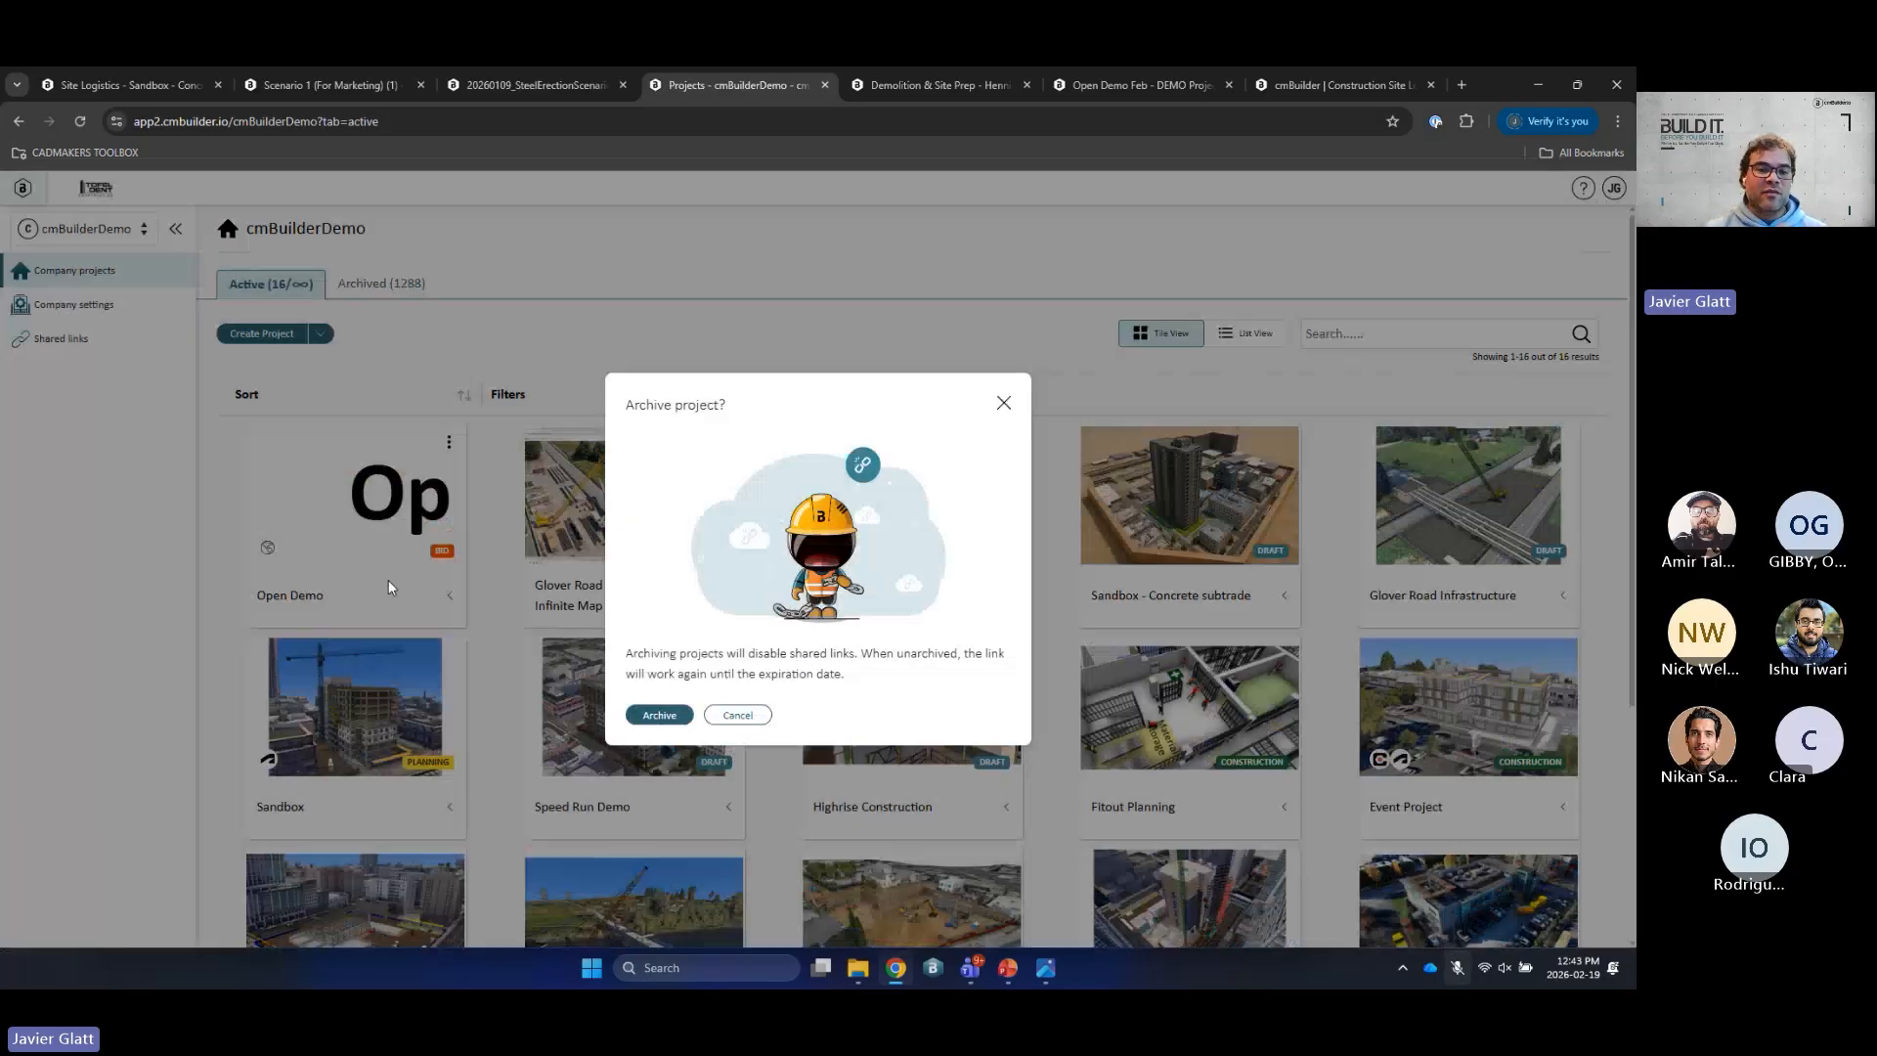
left_click(631, 719)
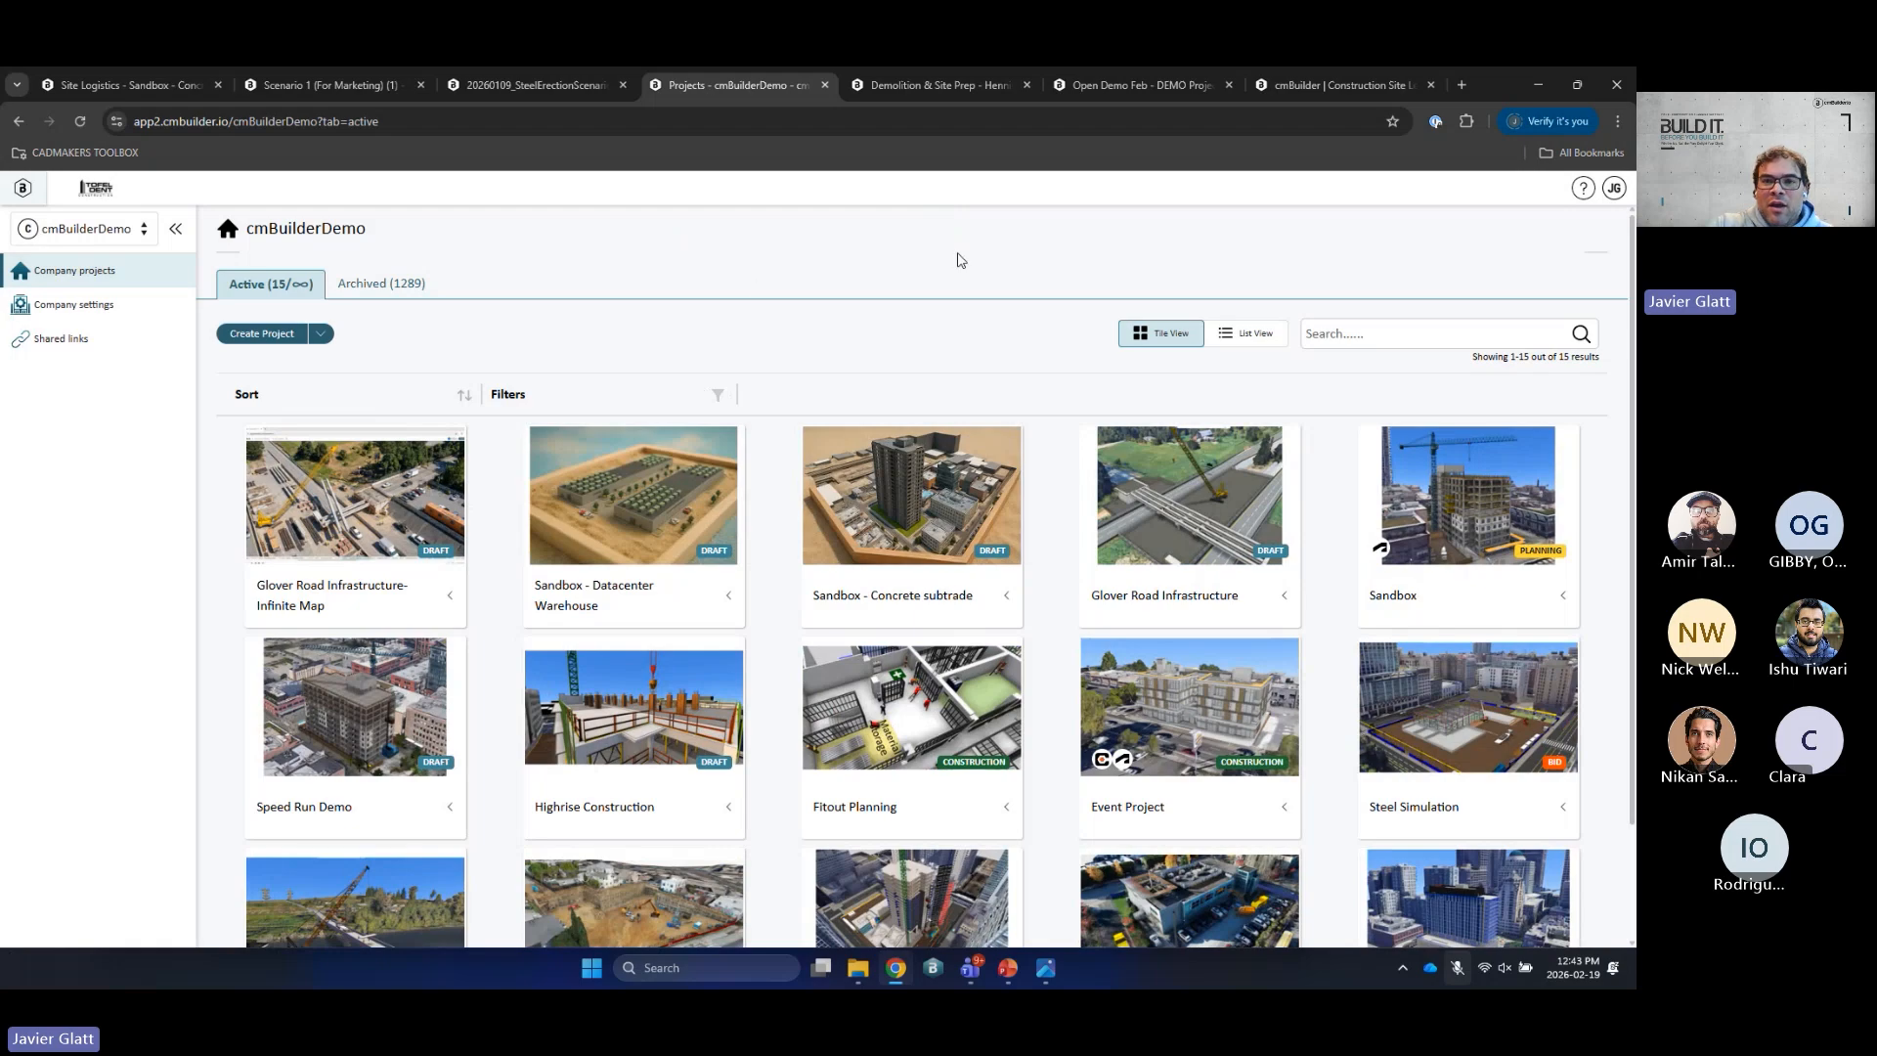
Step: Play the Glover Road Infrastructure Scenario 1 presentation full screen through to Opening & Handover, and leave full screen
left_click(322, 86)
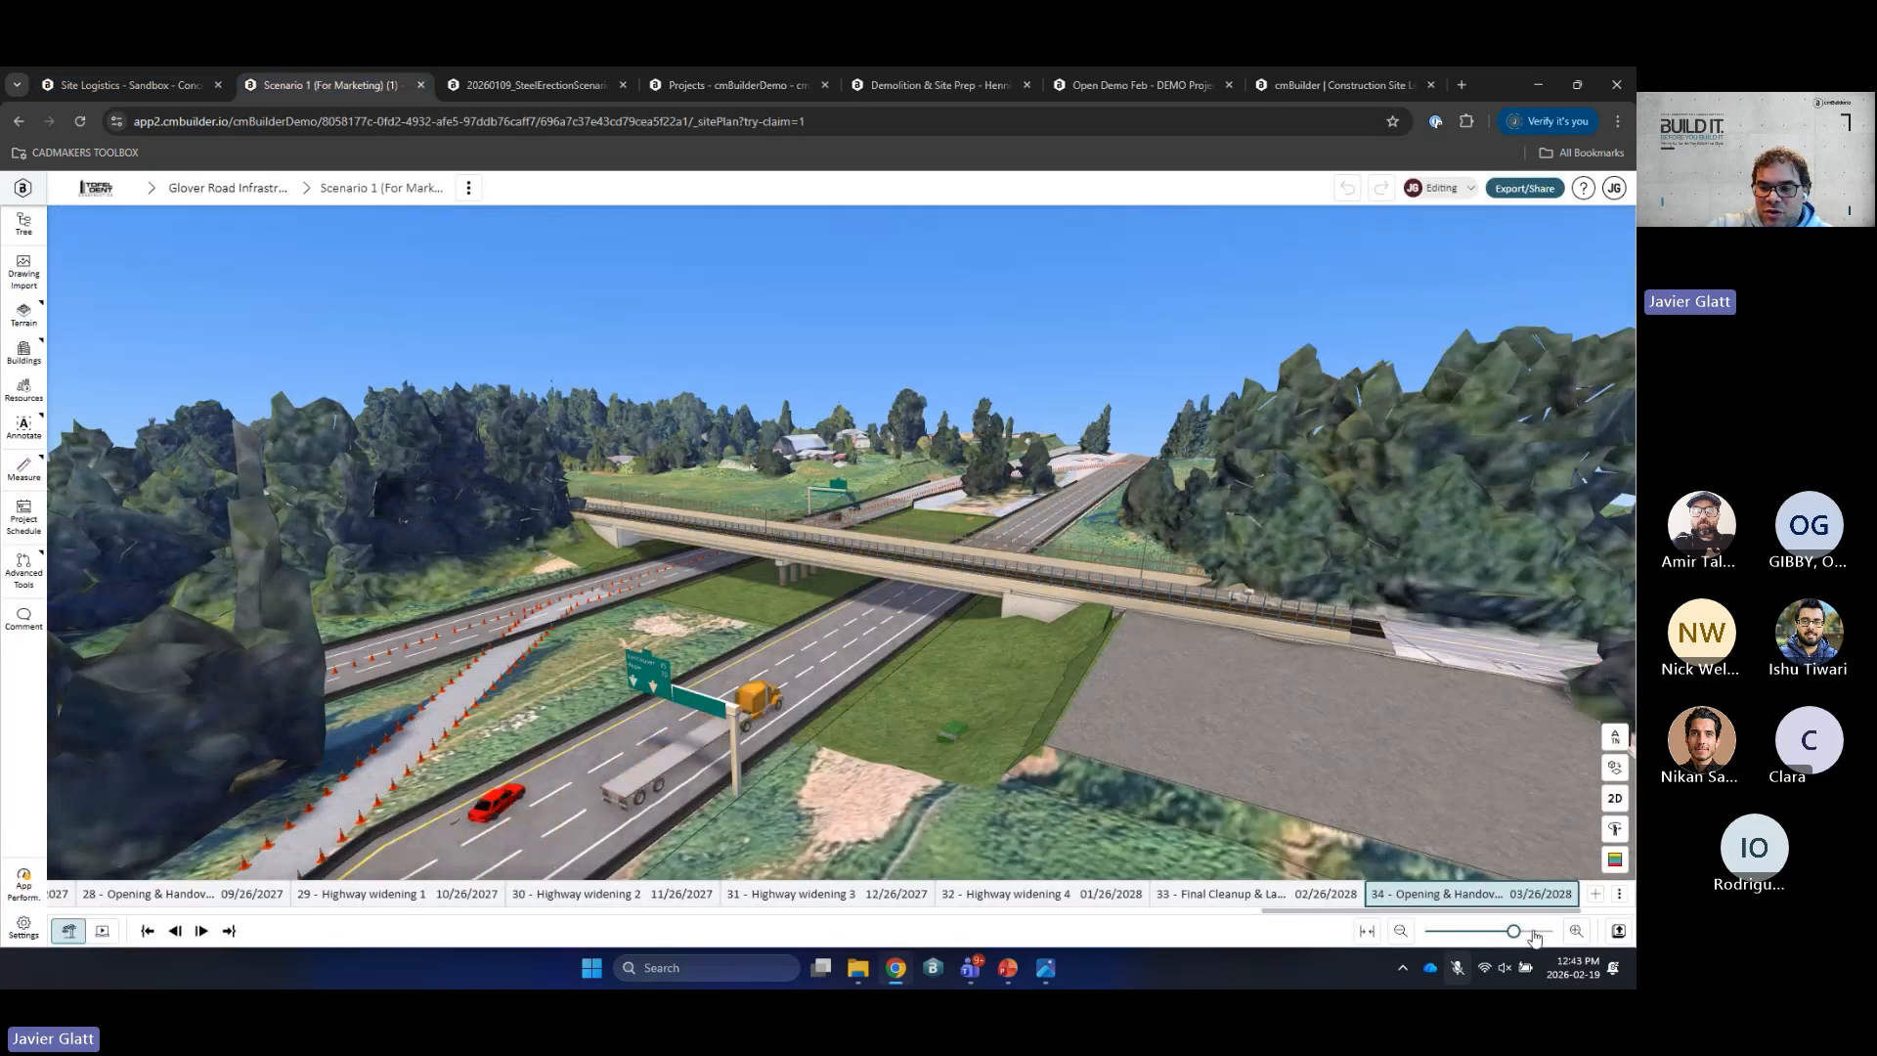
left_click(102, 932)
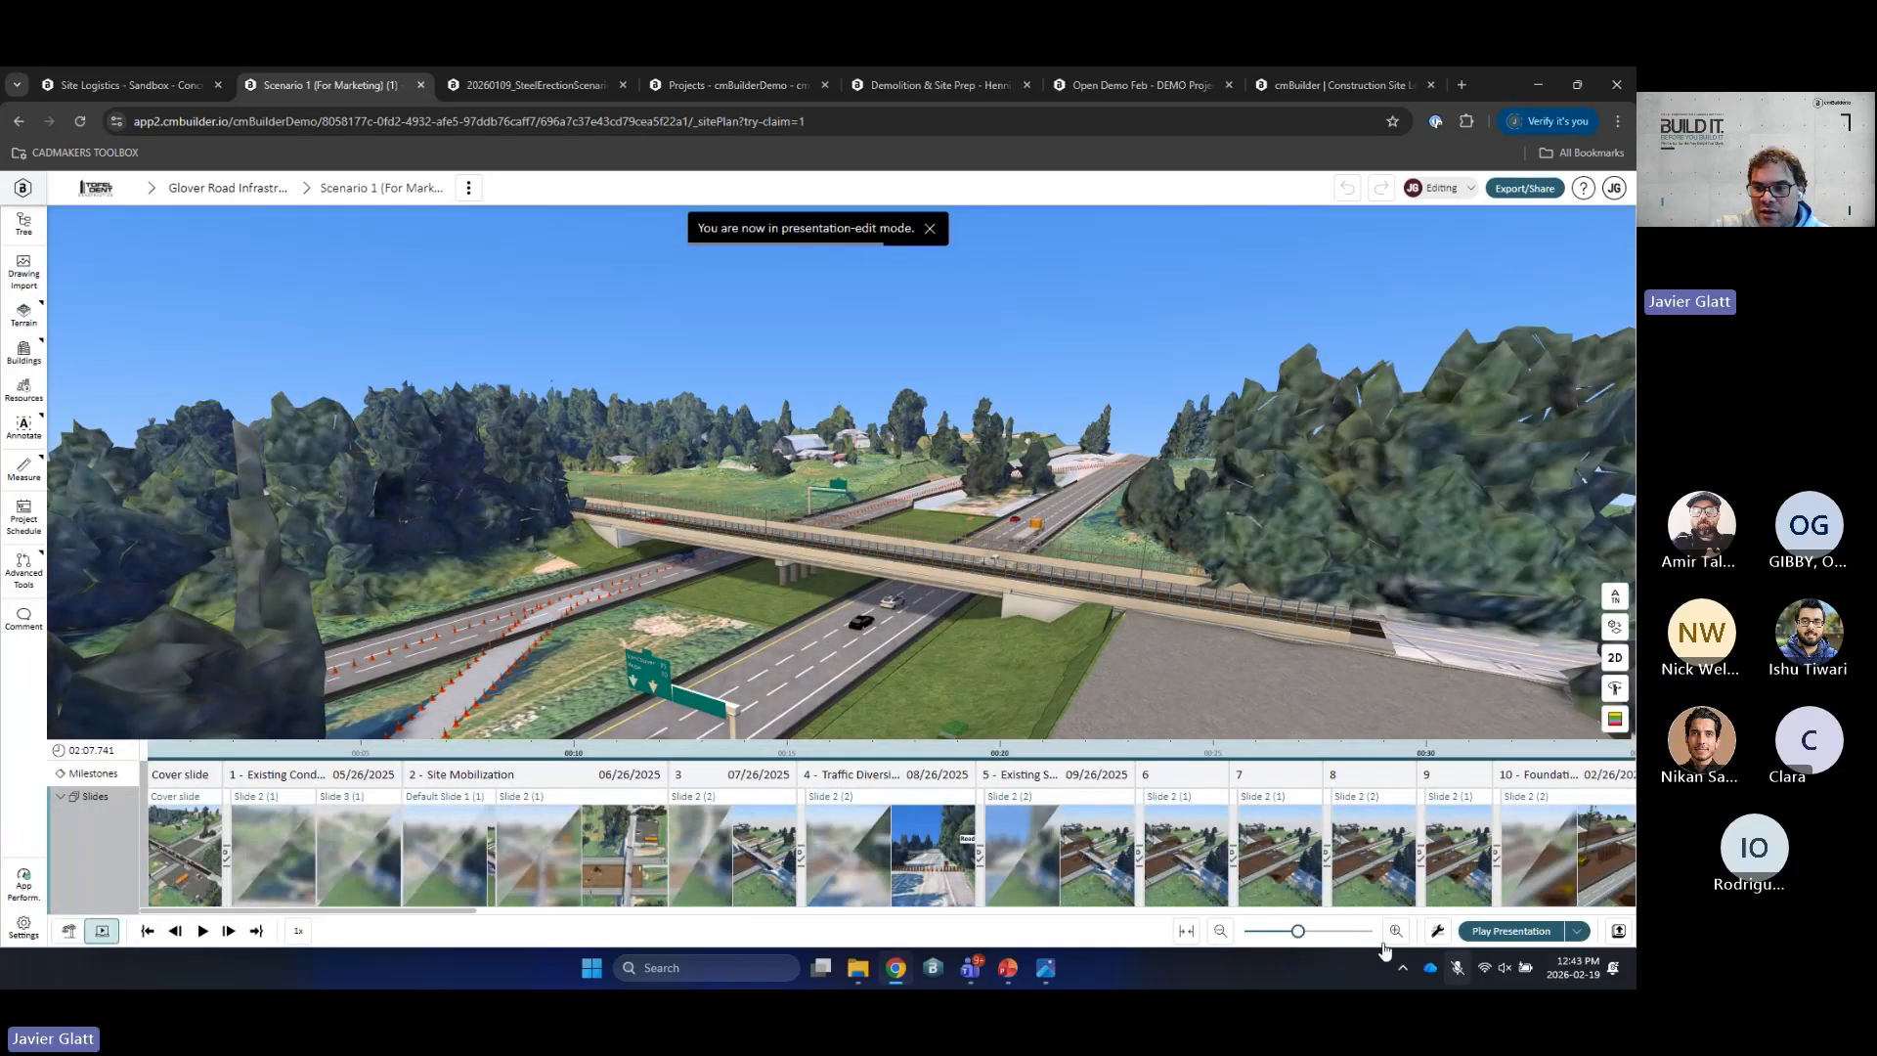
left_click(1506, 931)
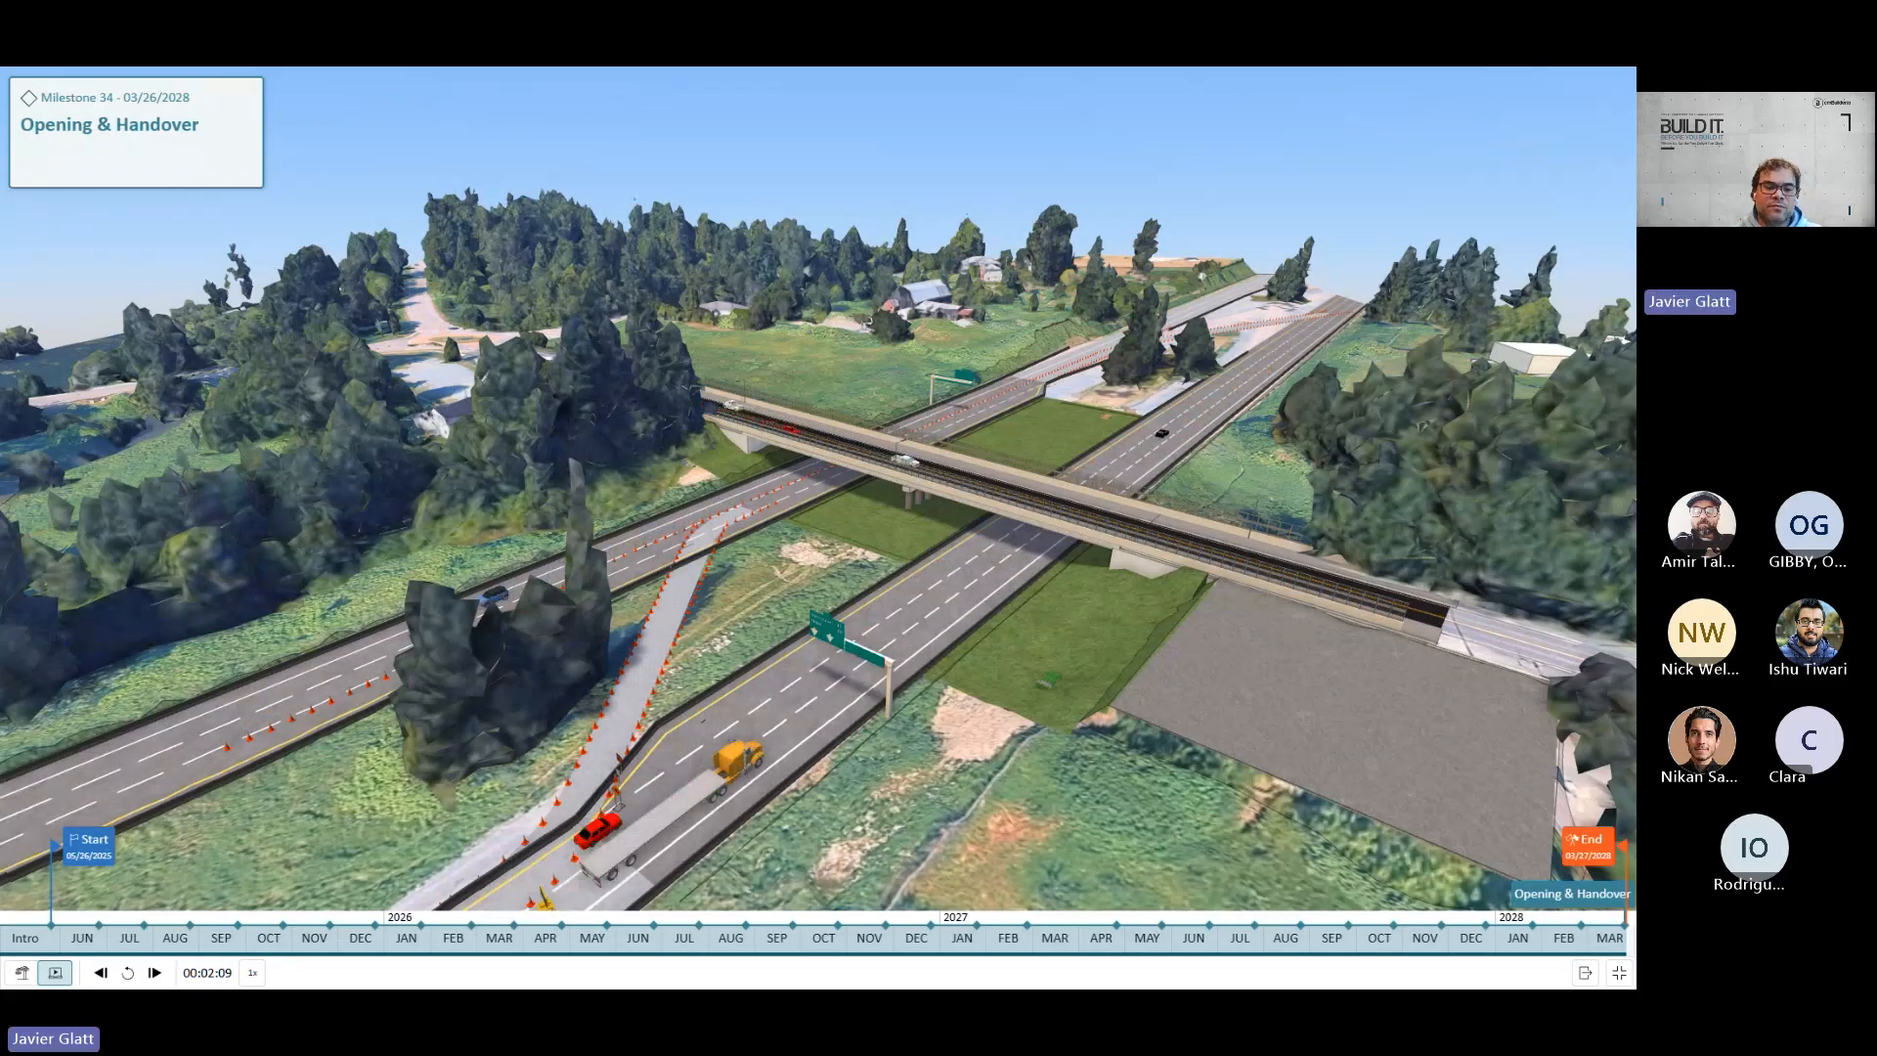
key("Escape")
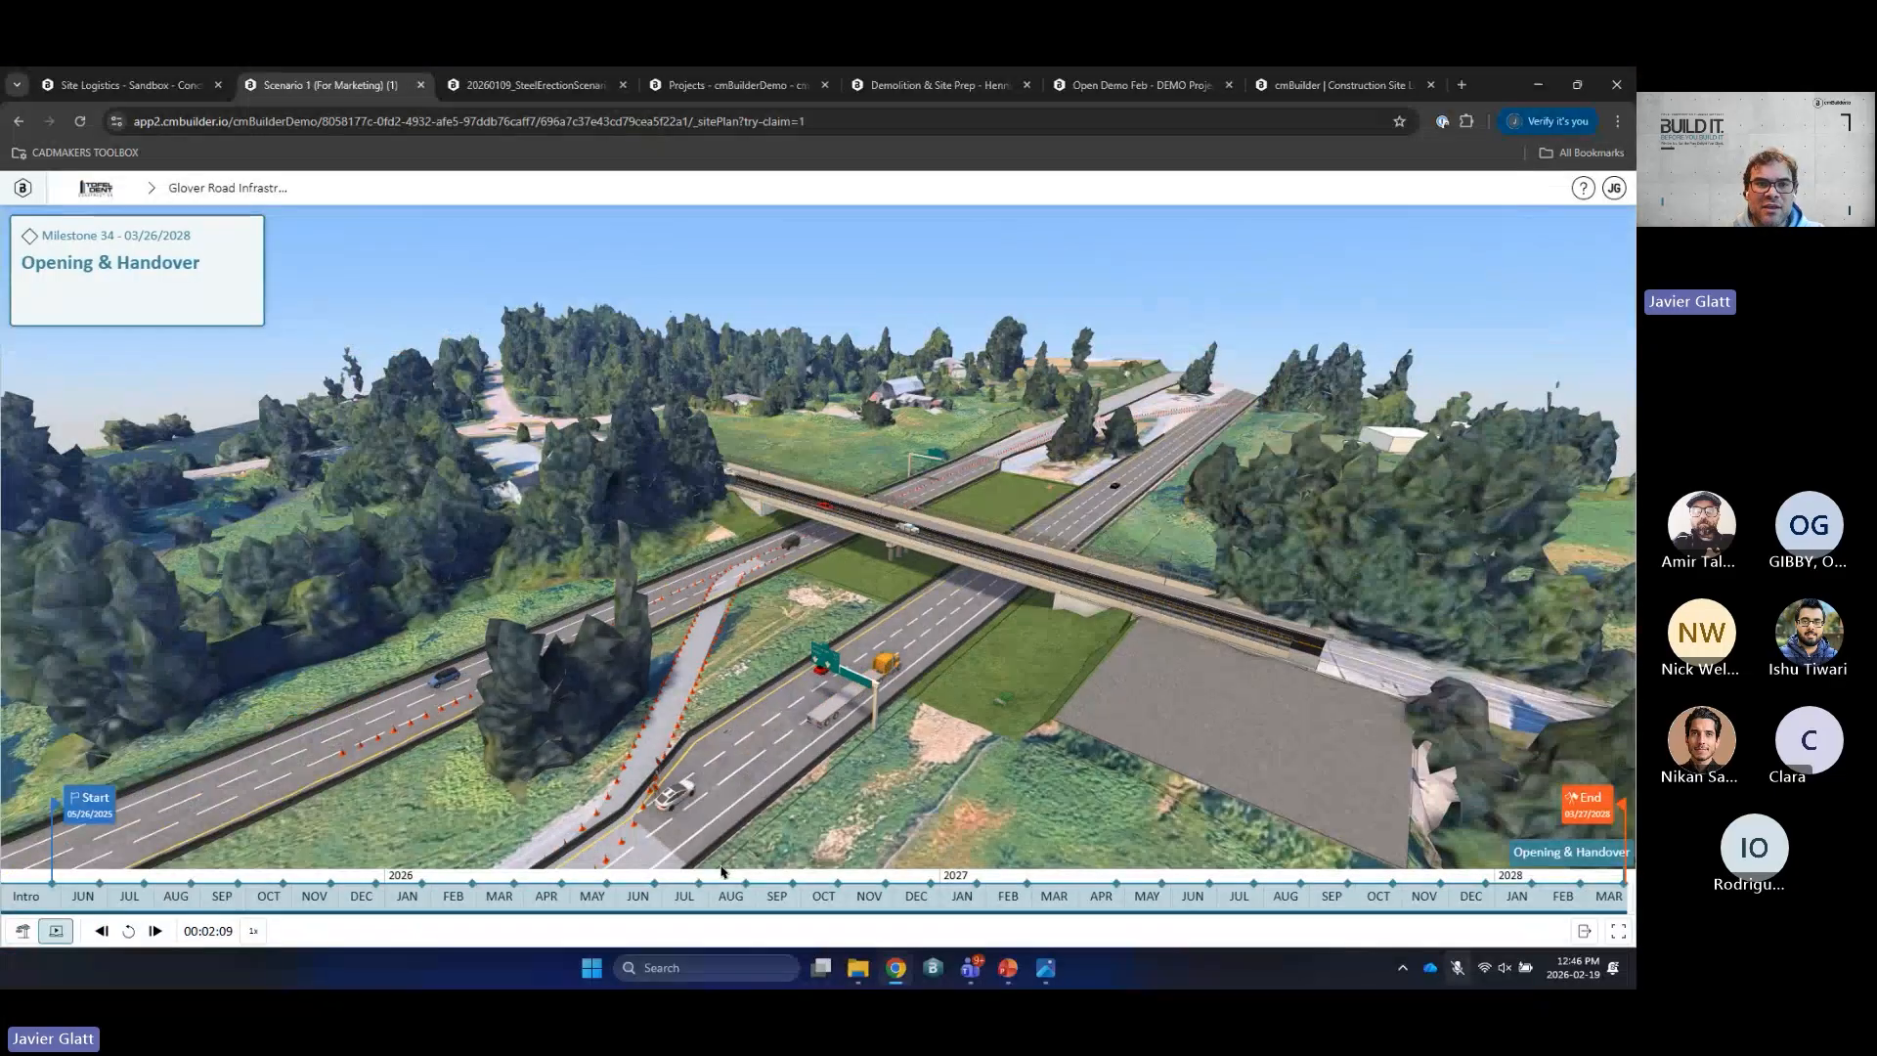
Step: Go from the steel erection scenario to the Sandbox - Datacenter Warehouse project overview and browse its scenarios
left_click(524, 87)
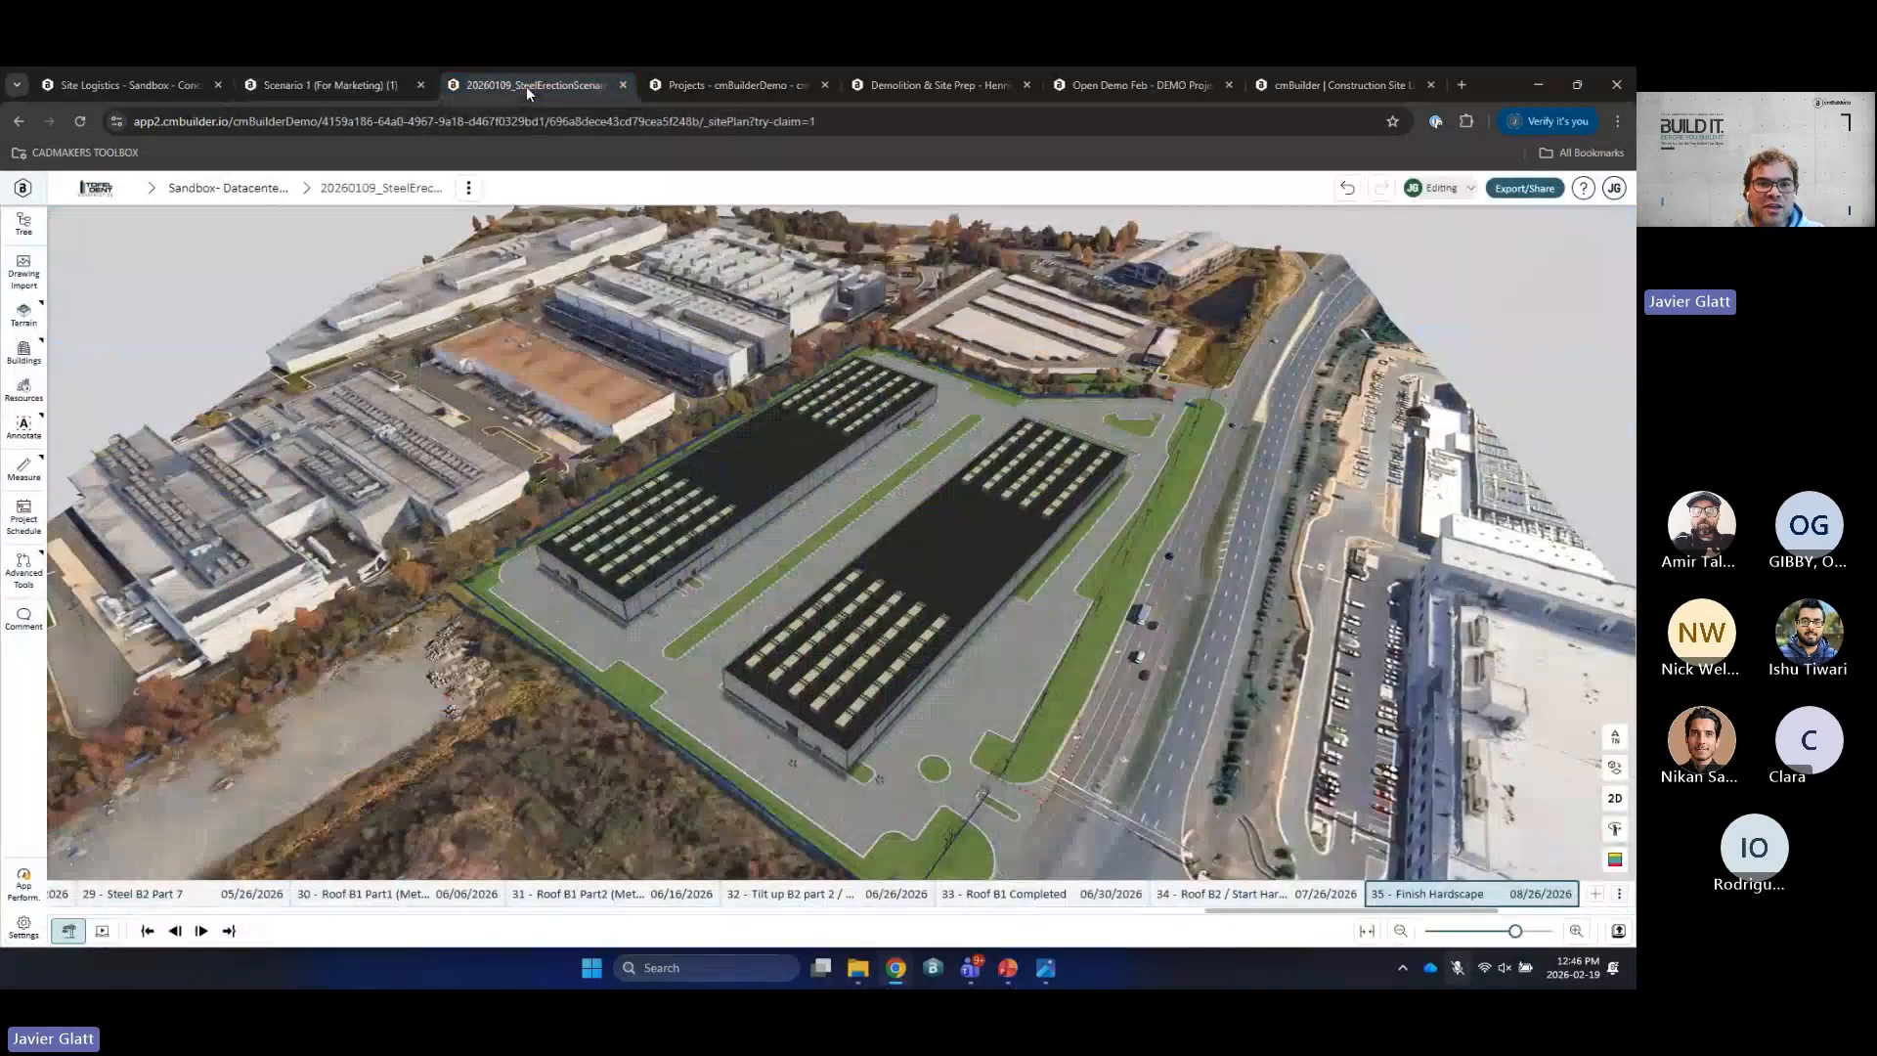
left_click(224, 191)
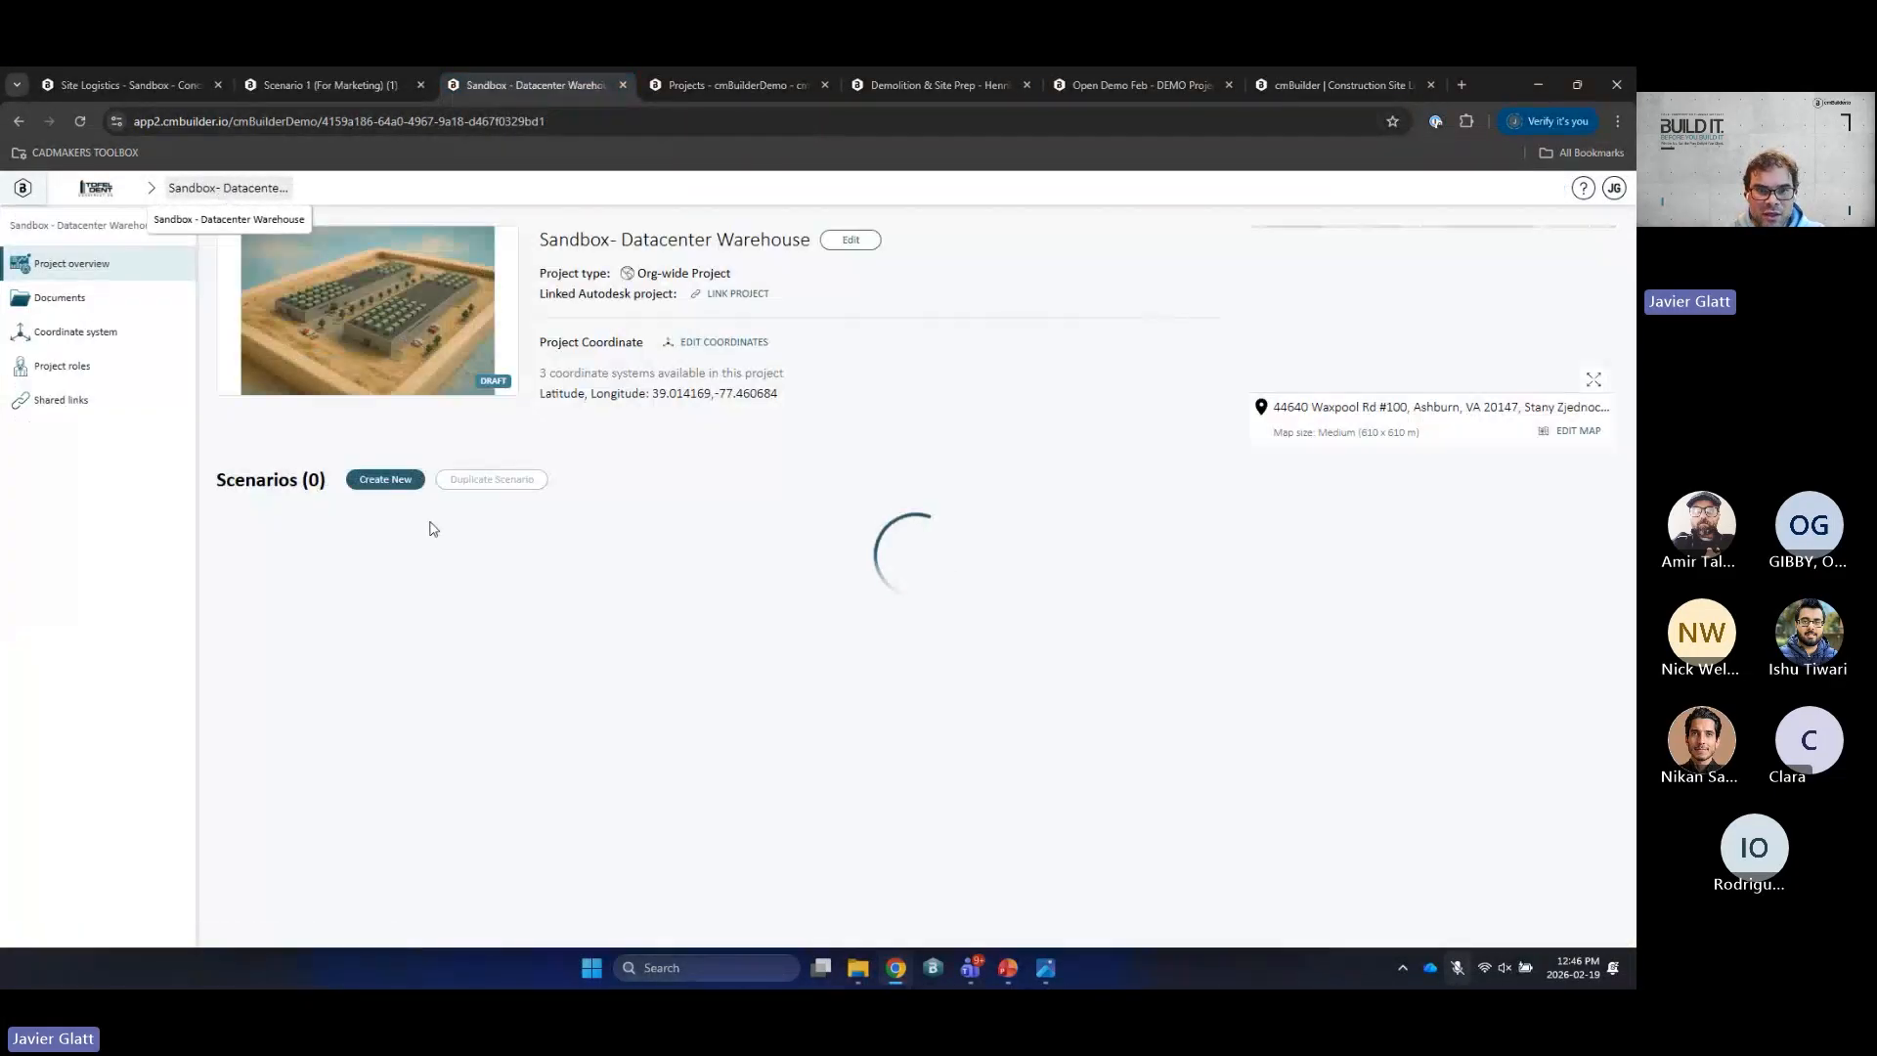
scroll(496, 814, "down", 2)
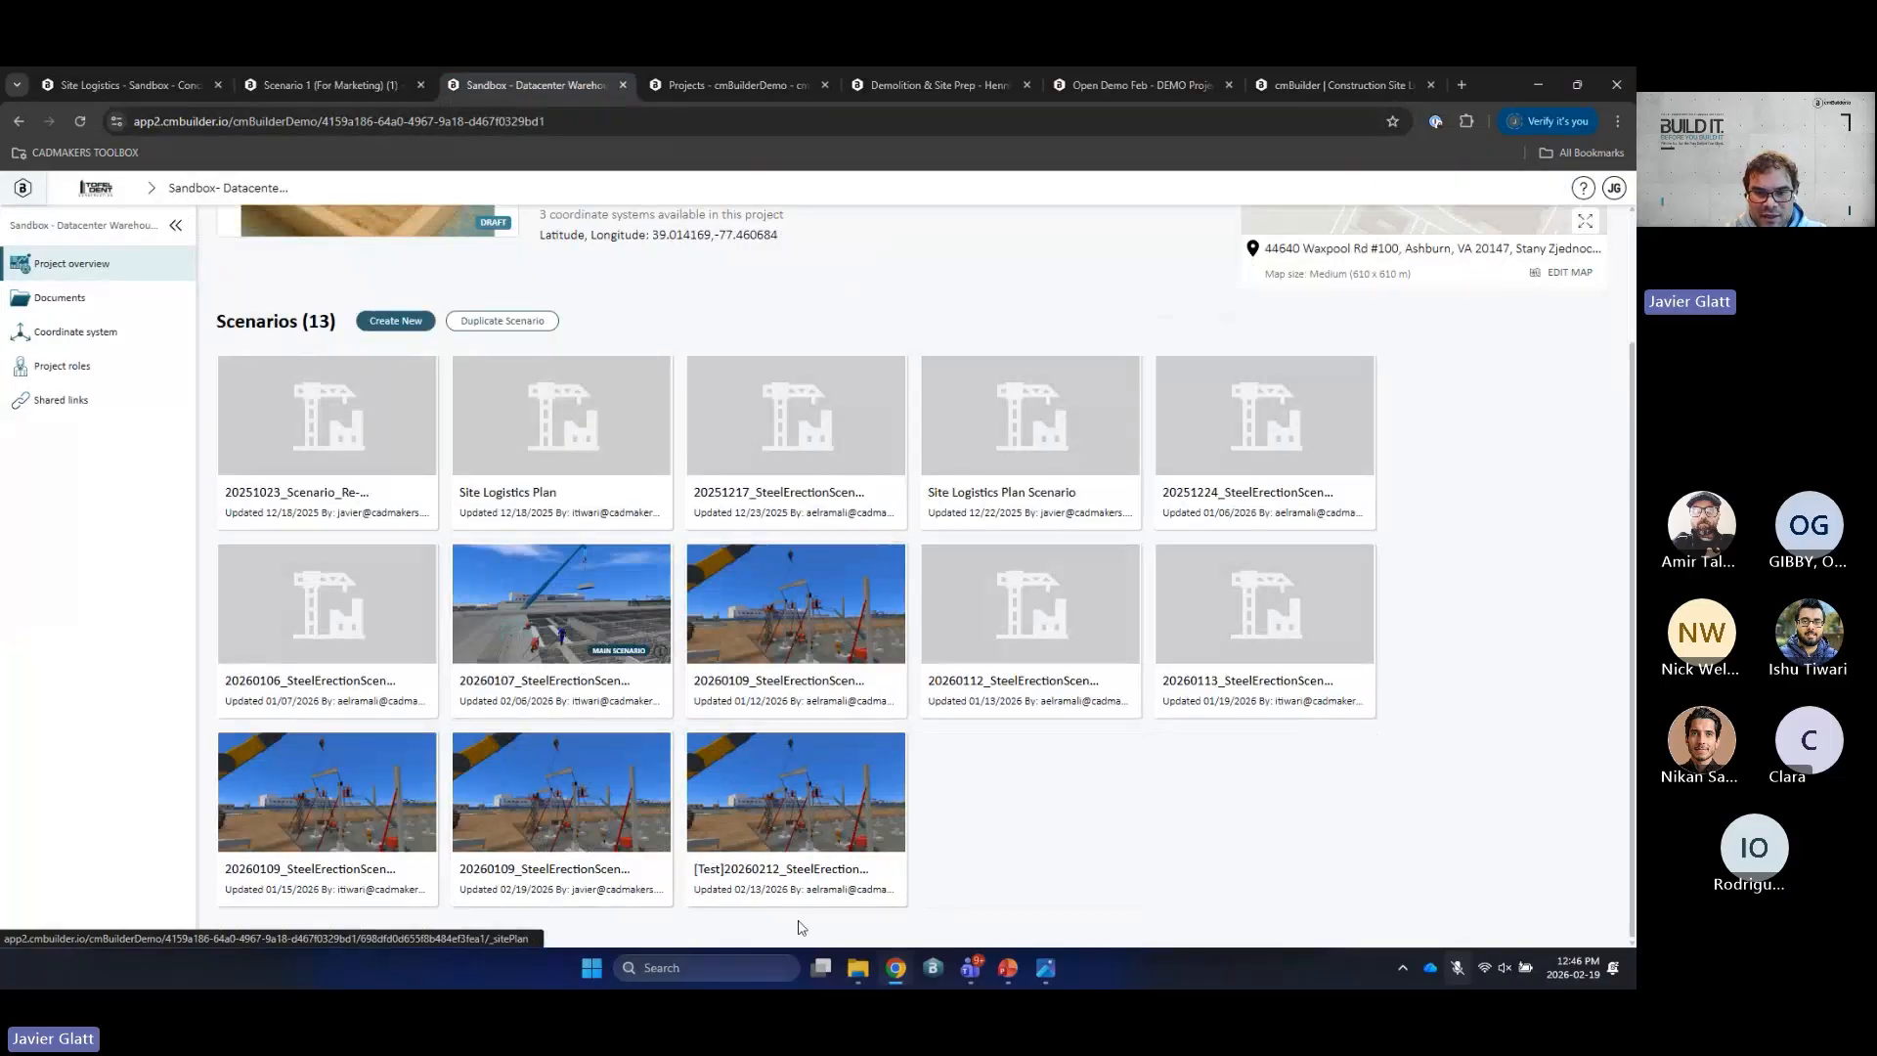